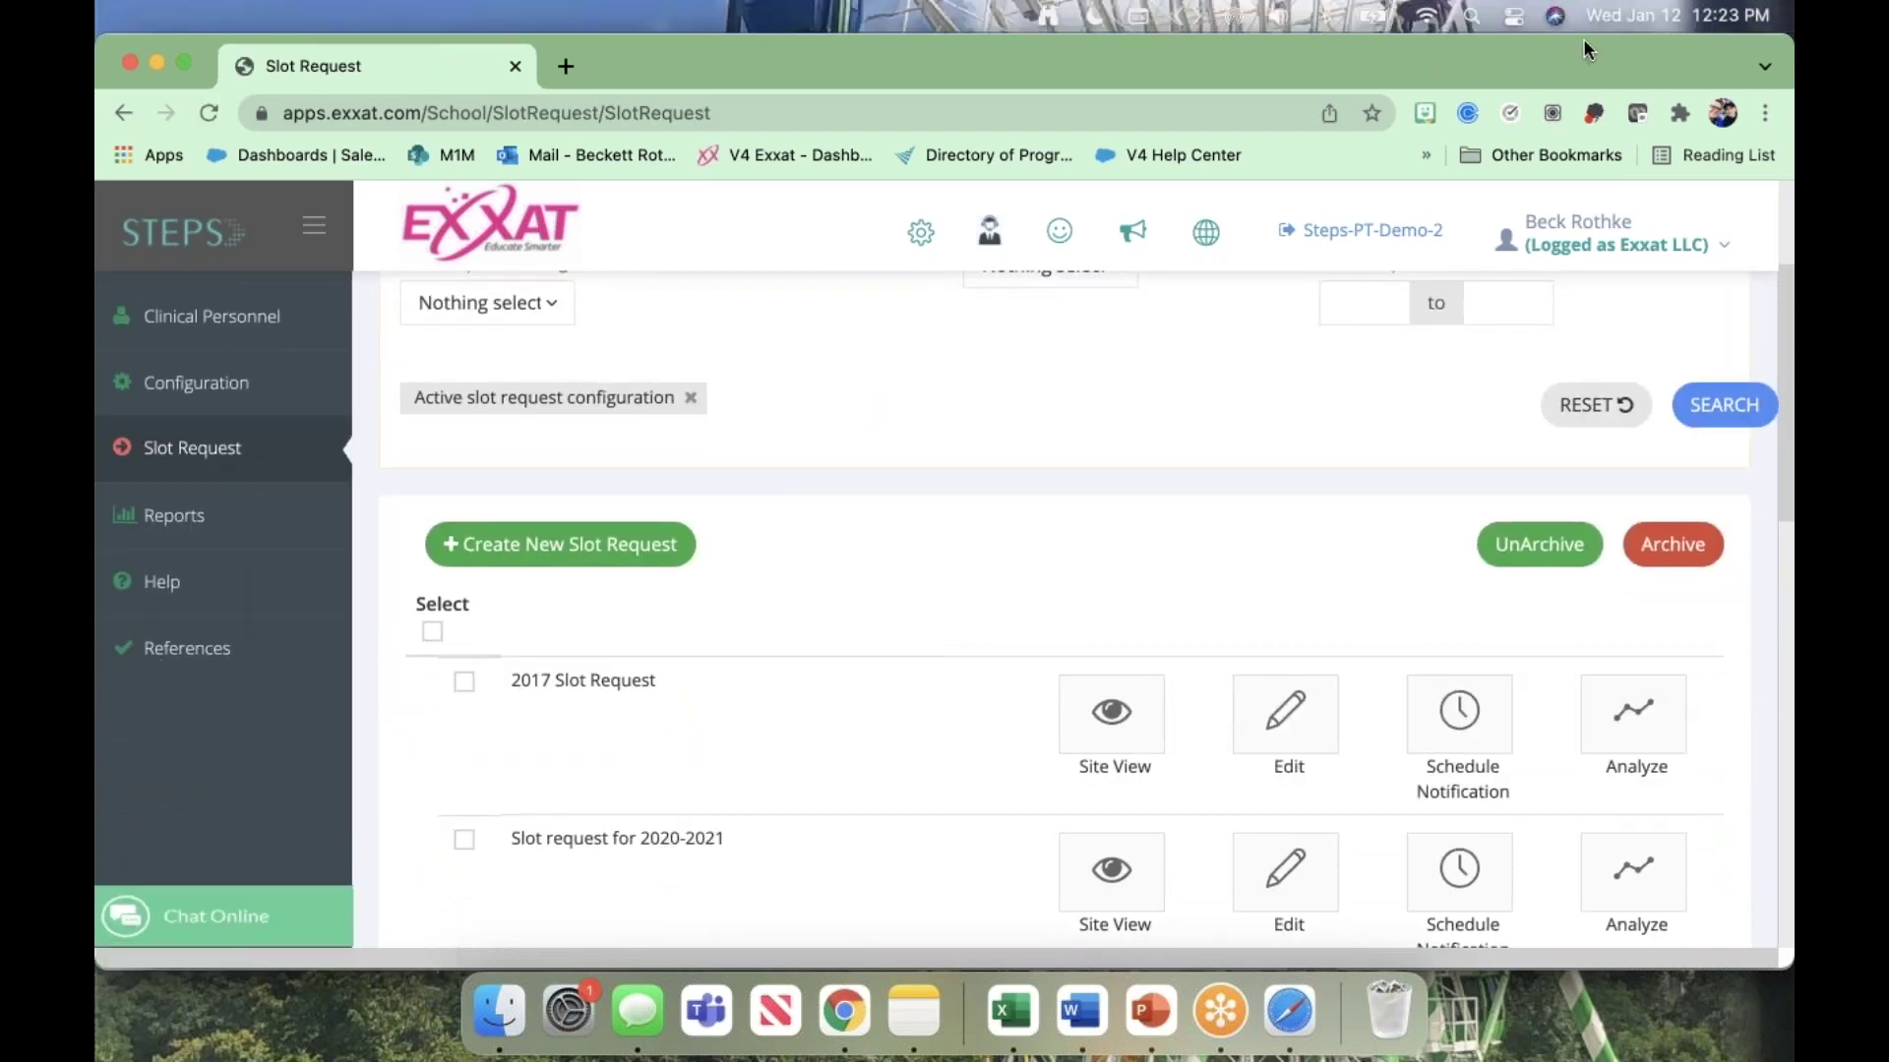
- Start a fresh slot request instead of copying an existing one
{"action": "left_click", "coordinate": [650, 545]}
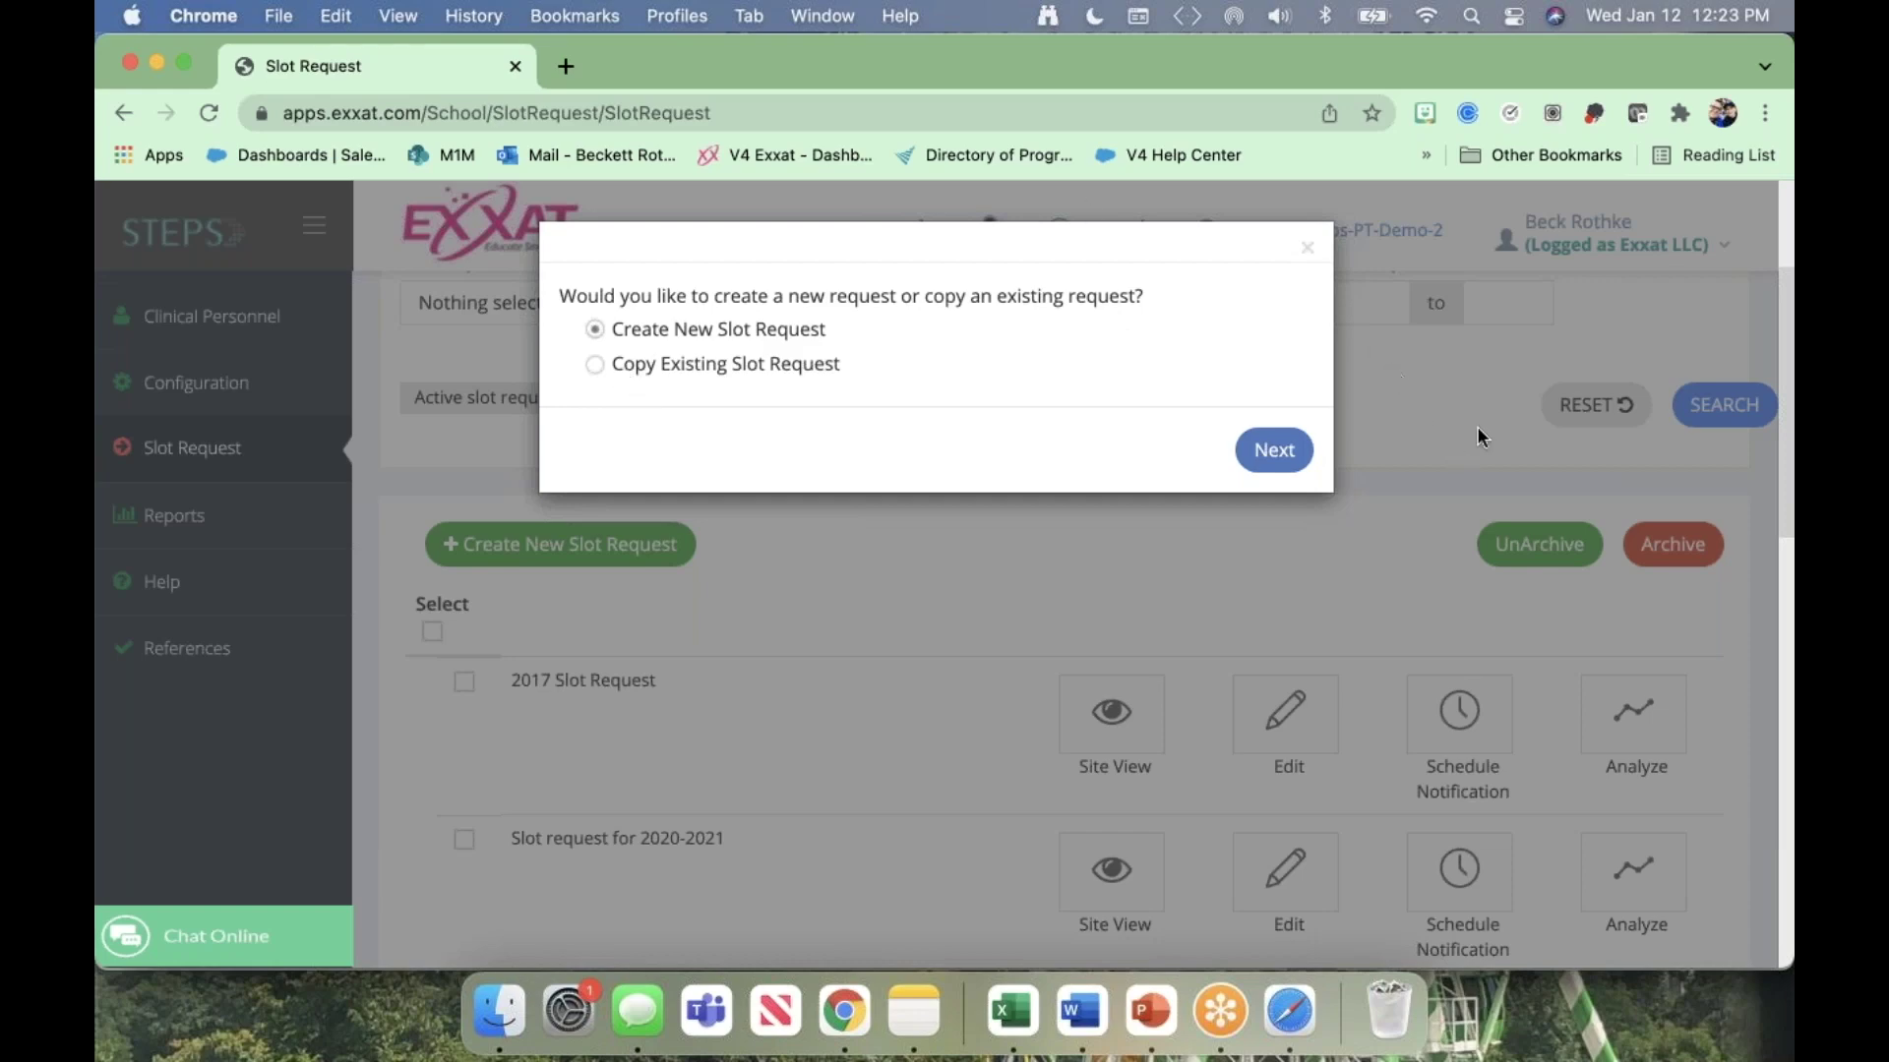
{"action": "left_click", "coordinate": [1274, 450]}
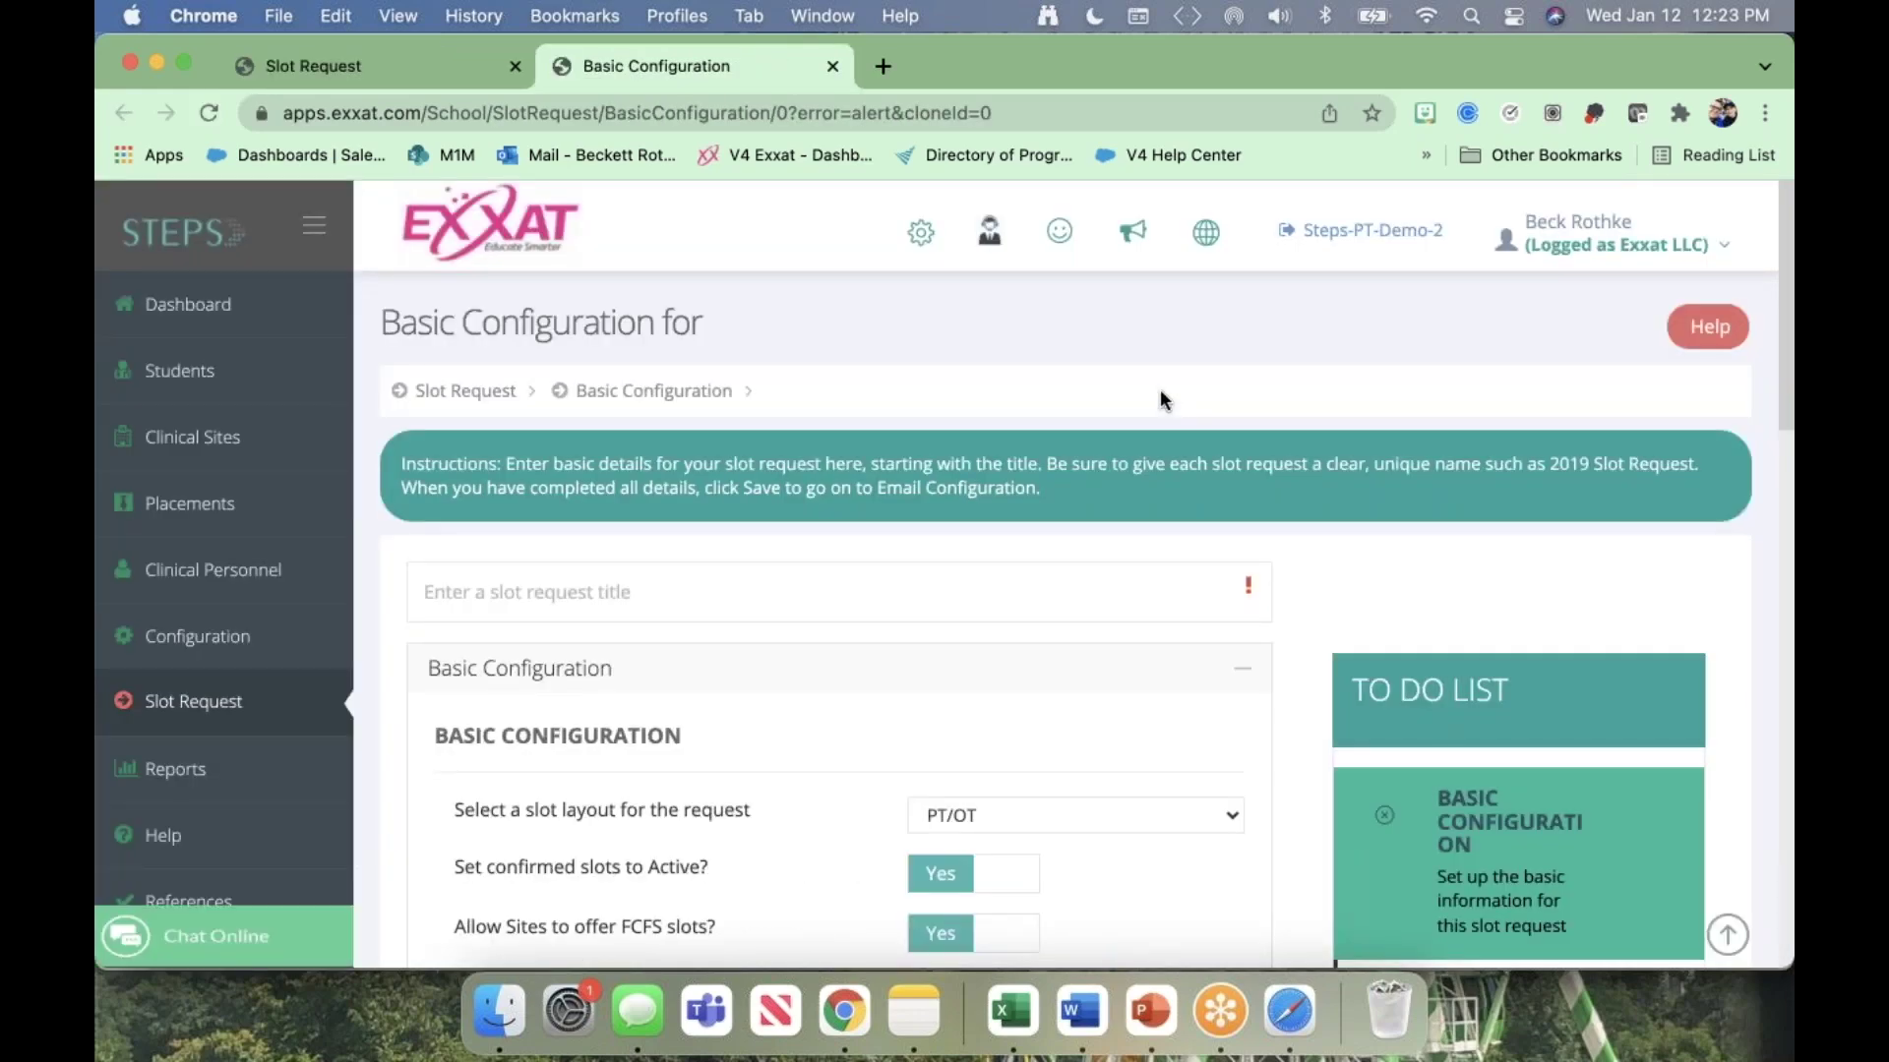
- Title the new slot request 'March Mailing 2023' and review the Basic Configuration options
{"action": "scroll", "coordinate": [826, 391], "scroll_direction": "down", "scroll_amount": 4}
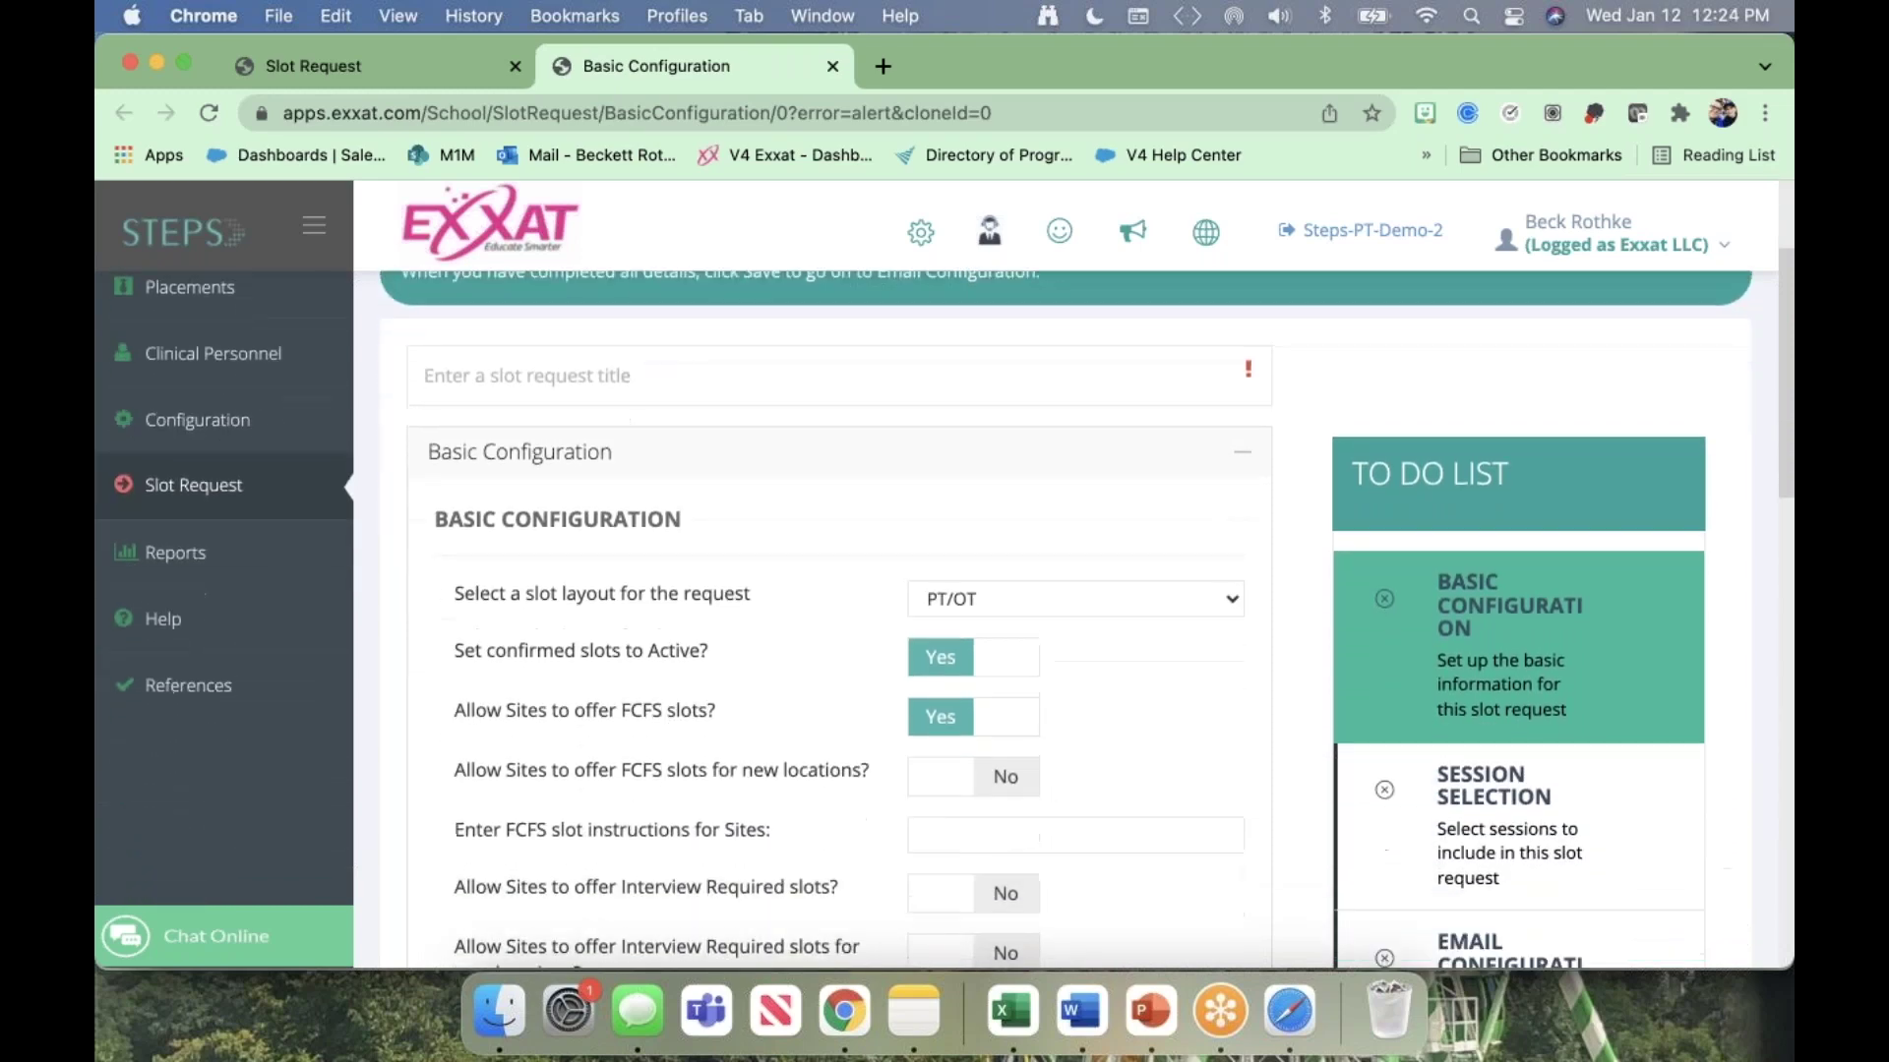
{"action": "scroll", "coordinate": [540, 472], "scroll_direction": "up", "scroll_amount": 2}
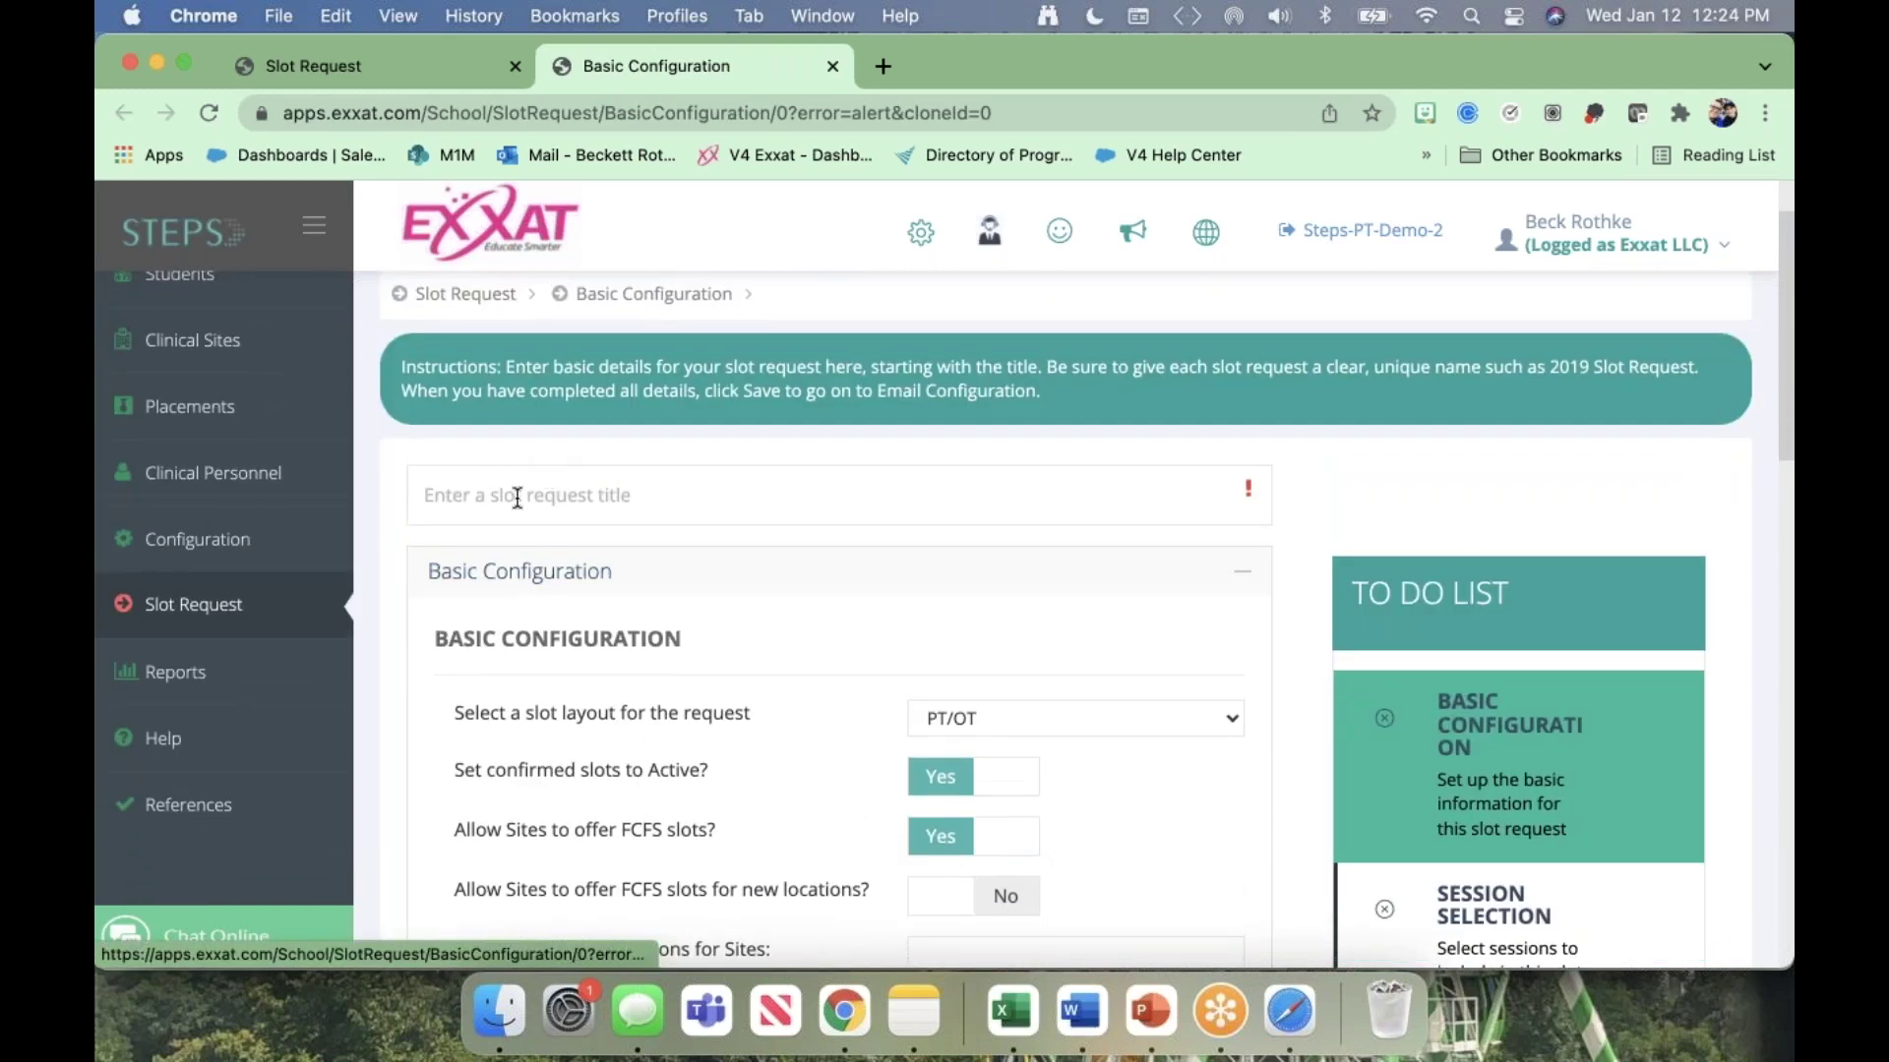
{"action": "left_click", "coordinate": [517, 498]}
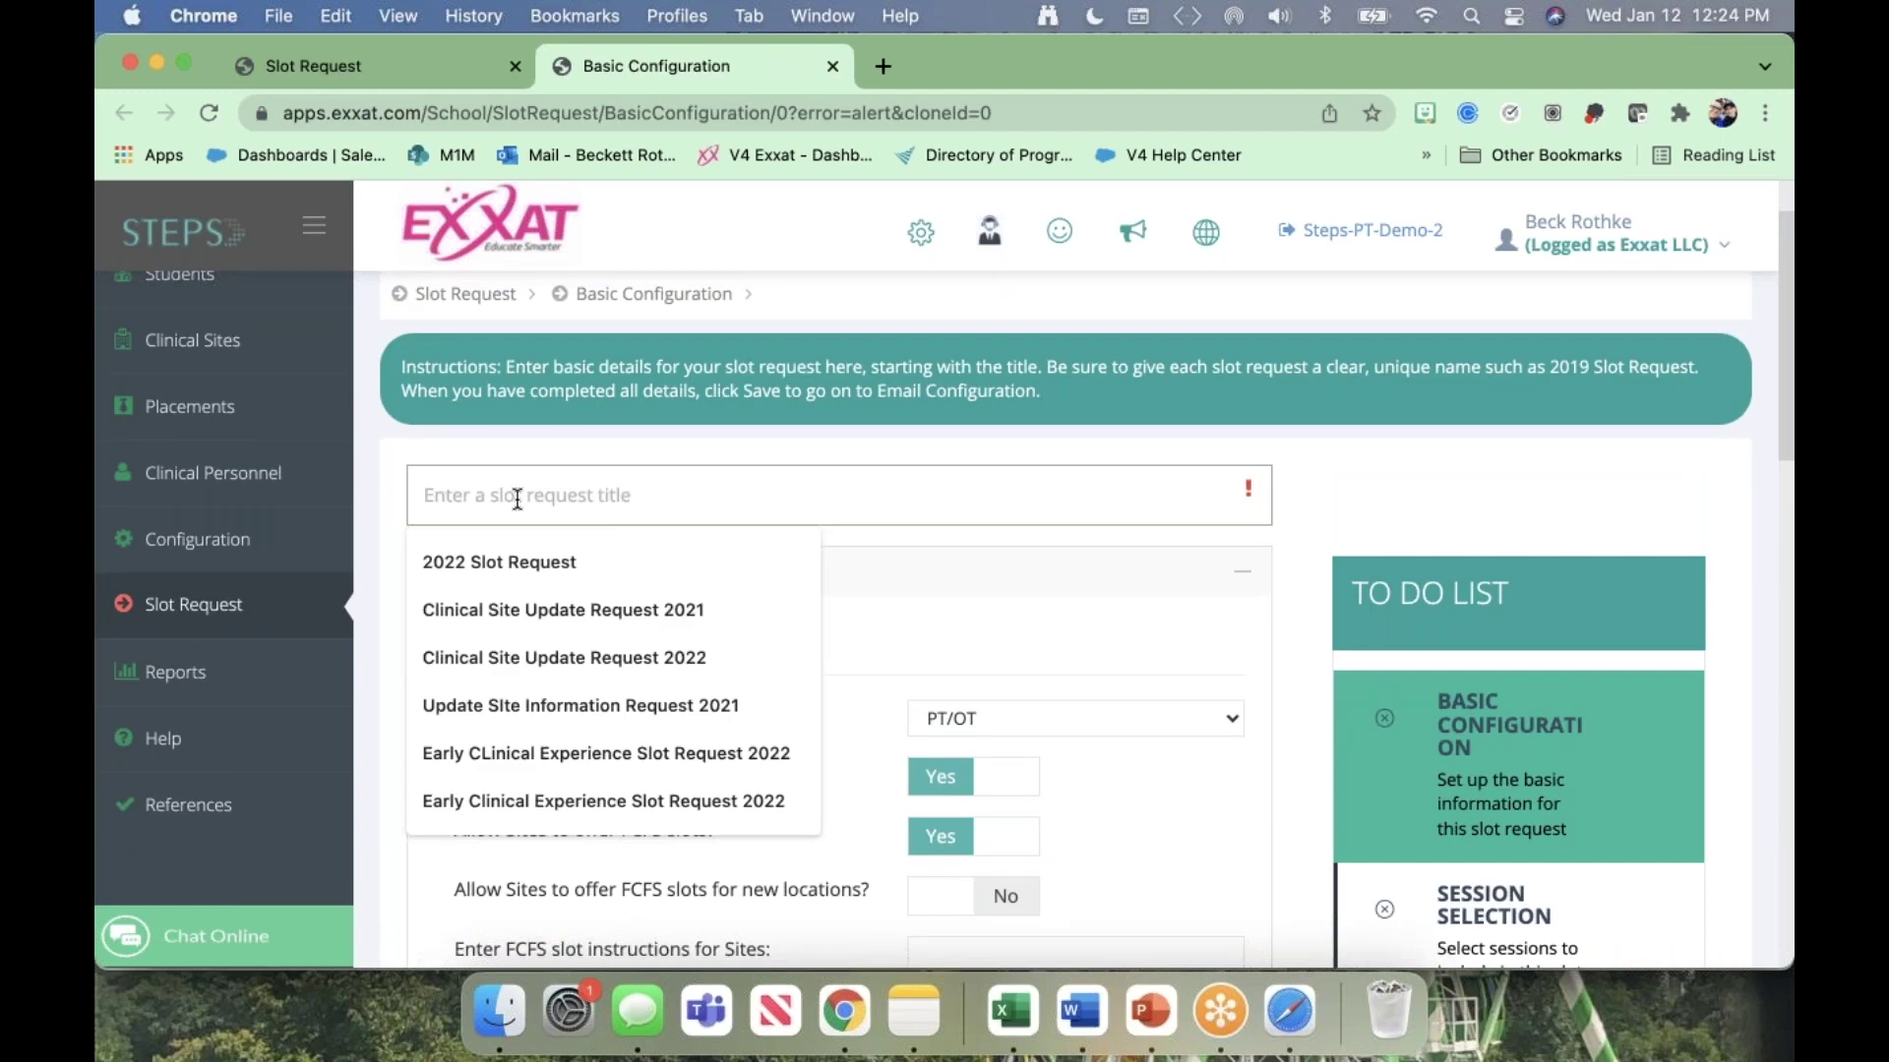
{"action": "type", "text": "March "}
{"action": "type", "text": "Mating"}
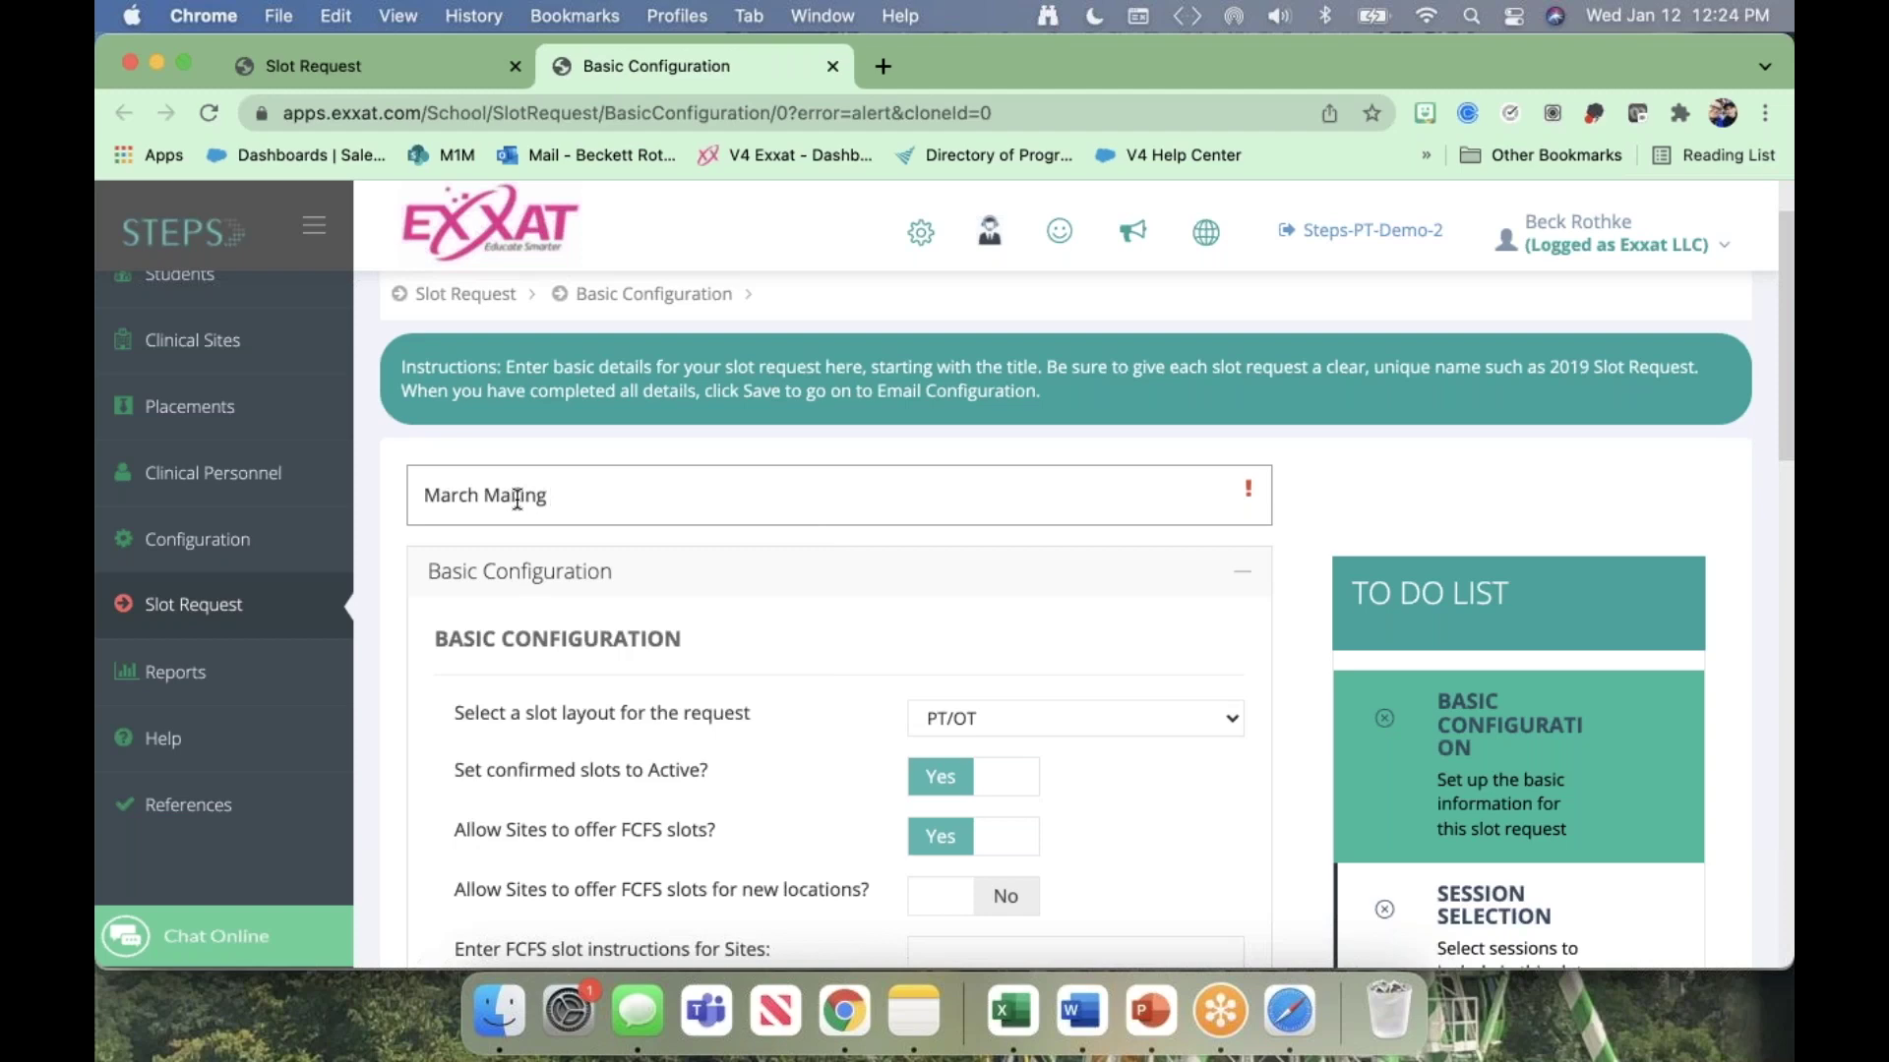
{"action": "type", "text": " 2023"}
{"action": "scroll", "coordinate": [712, 504], "scroll_direction": "down", "scroll_amount": 5}
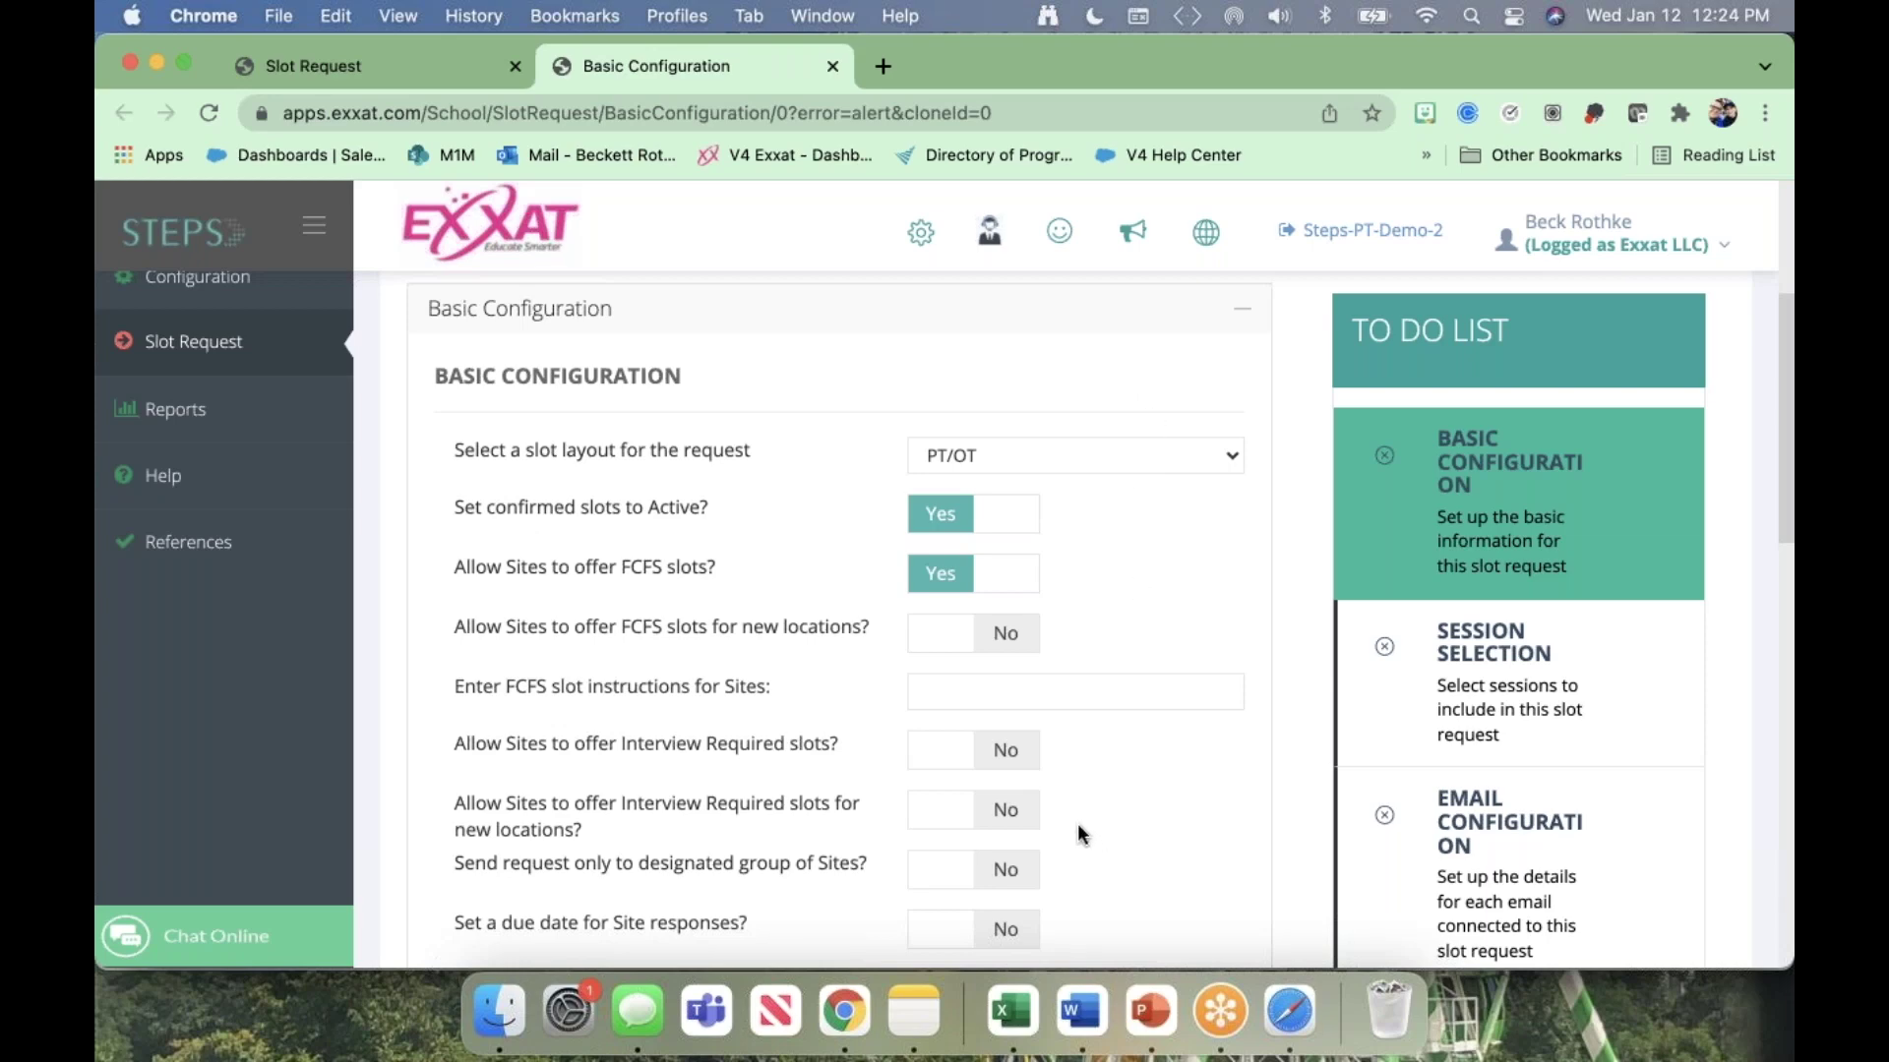
{"action": "scroll", "coordinate": [1079, 829], "scroll_direction": "down", "scroll_amount": 2}
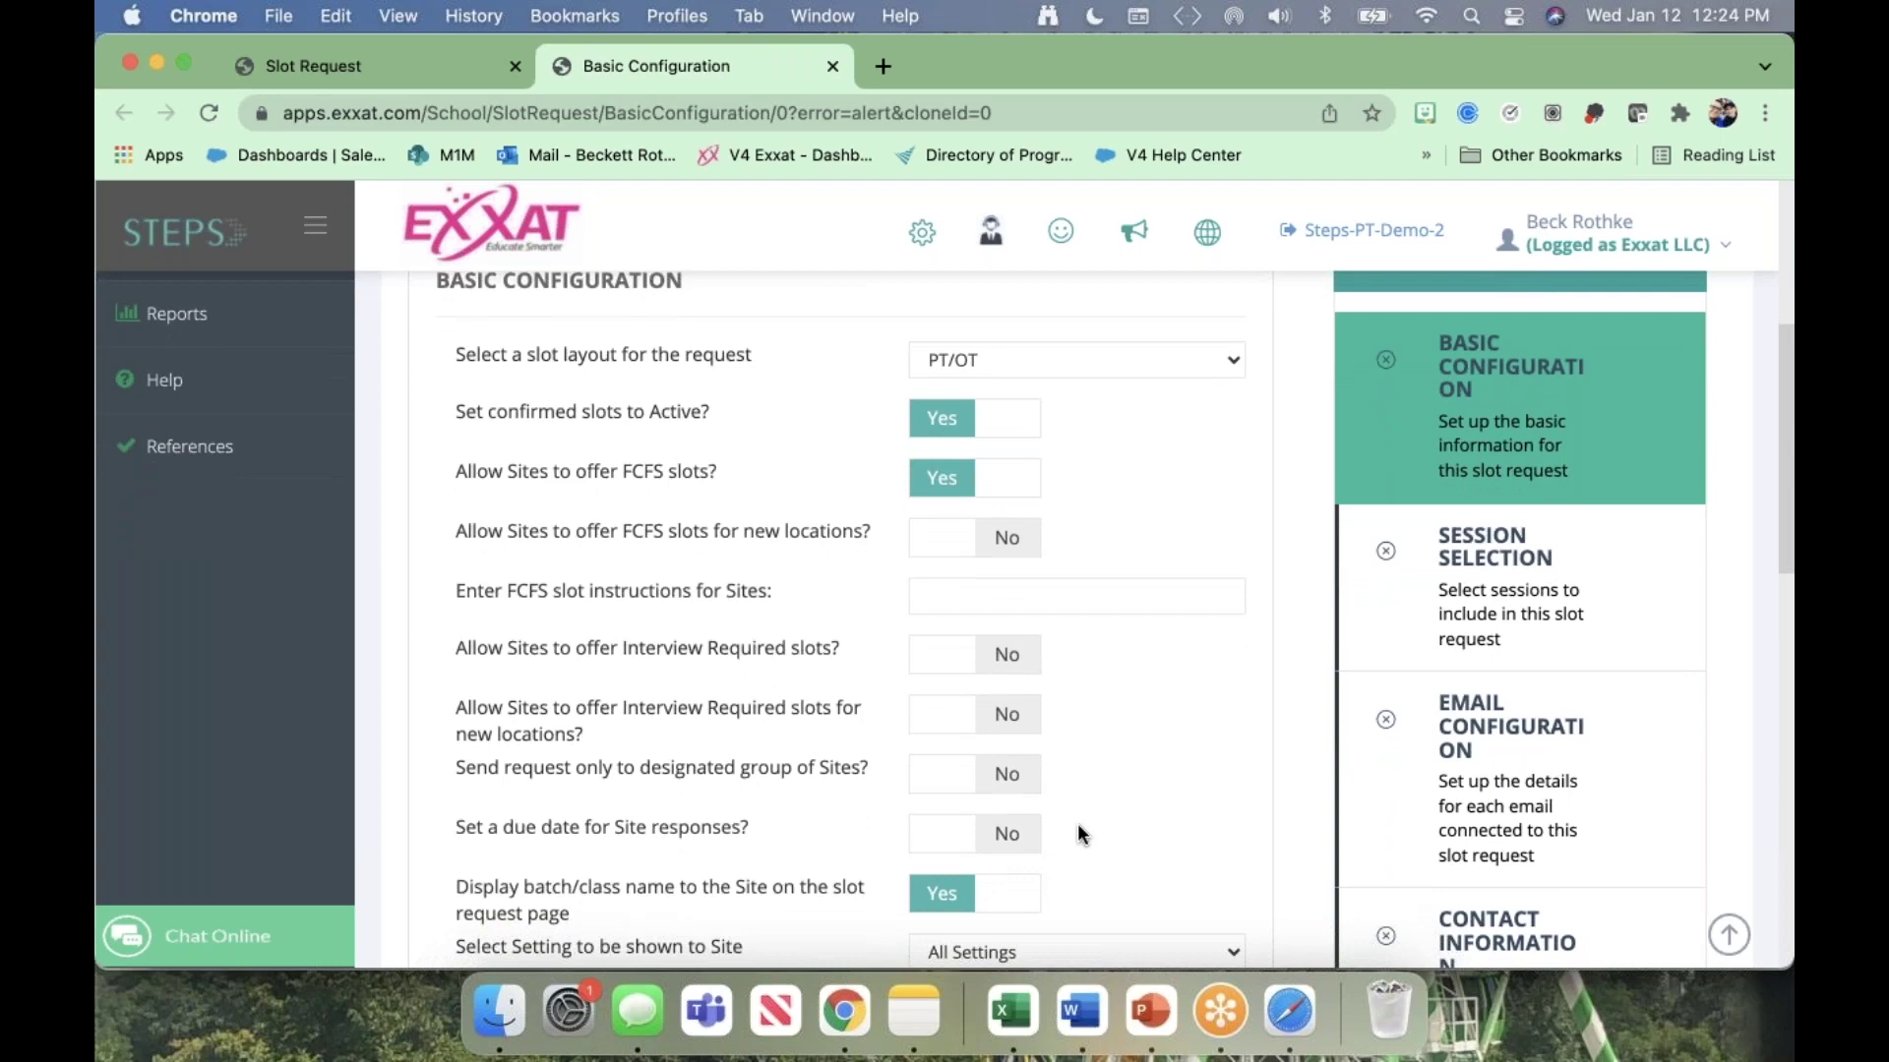
{"action": "scroll", "coordinate": [1077, 834], "scroll_direction": "down", "scroll_amount": 1}
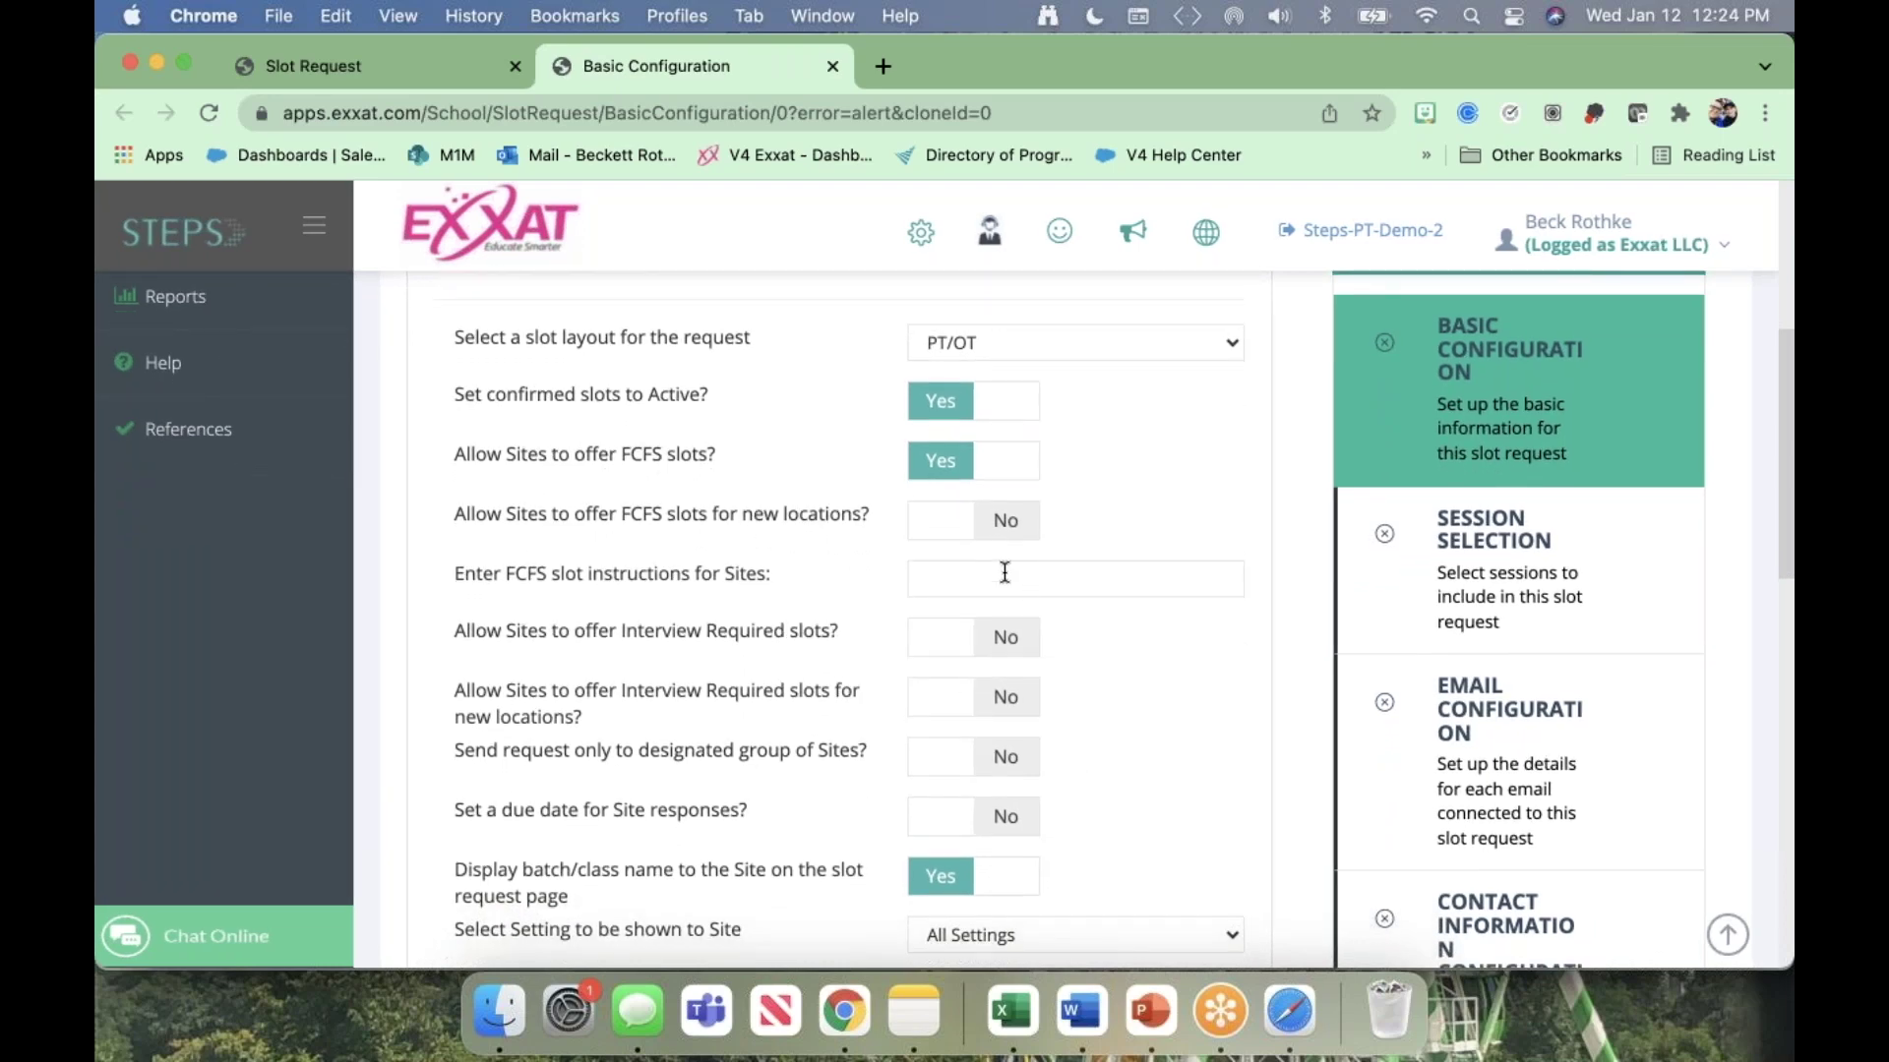
- Keep PT/OT layout and allow FCFS slots for new locations, instructing 'FCFS means First Come First Served'
{"action": "left_click", "coordinate": [1070, 342]}
{"action": "left_click", "coordinate": [1070, 342]}
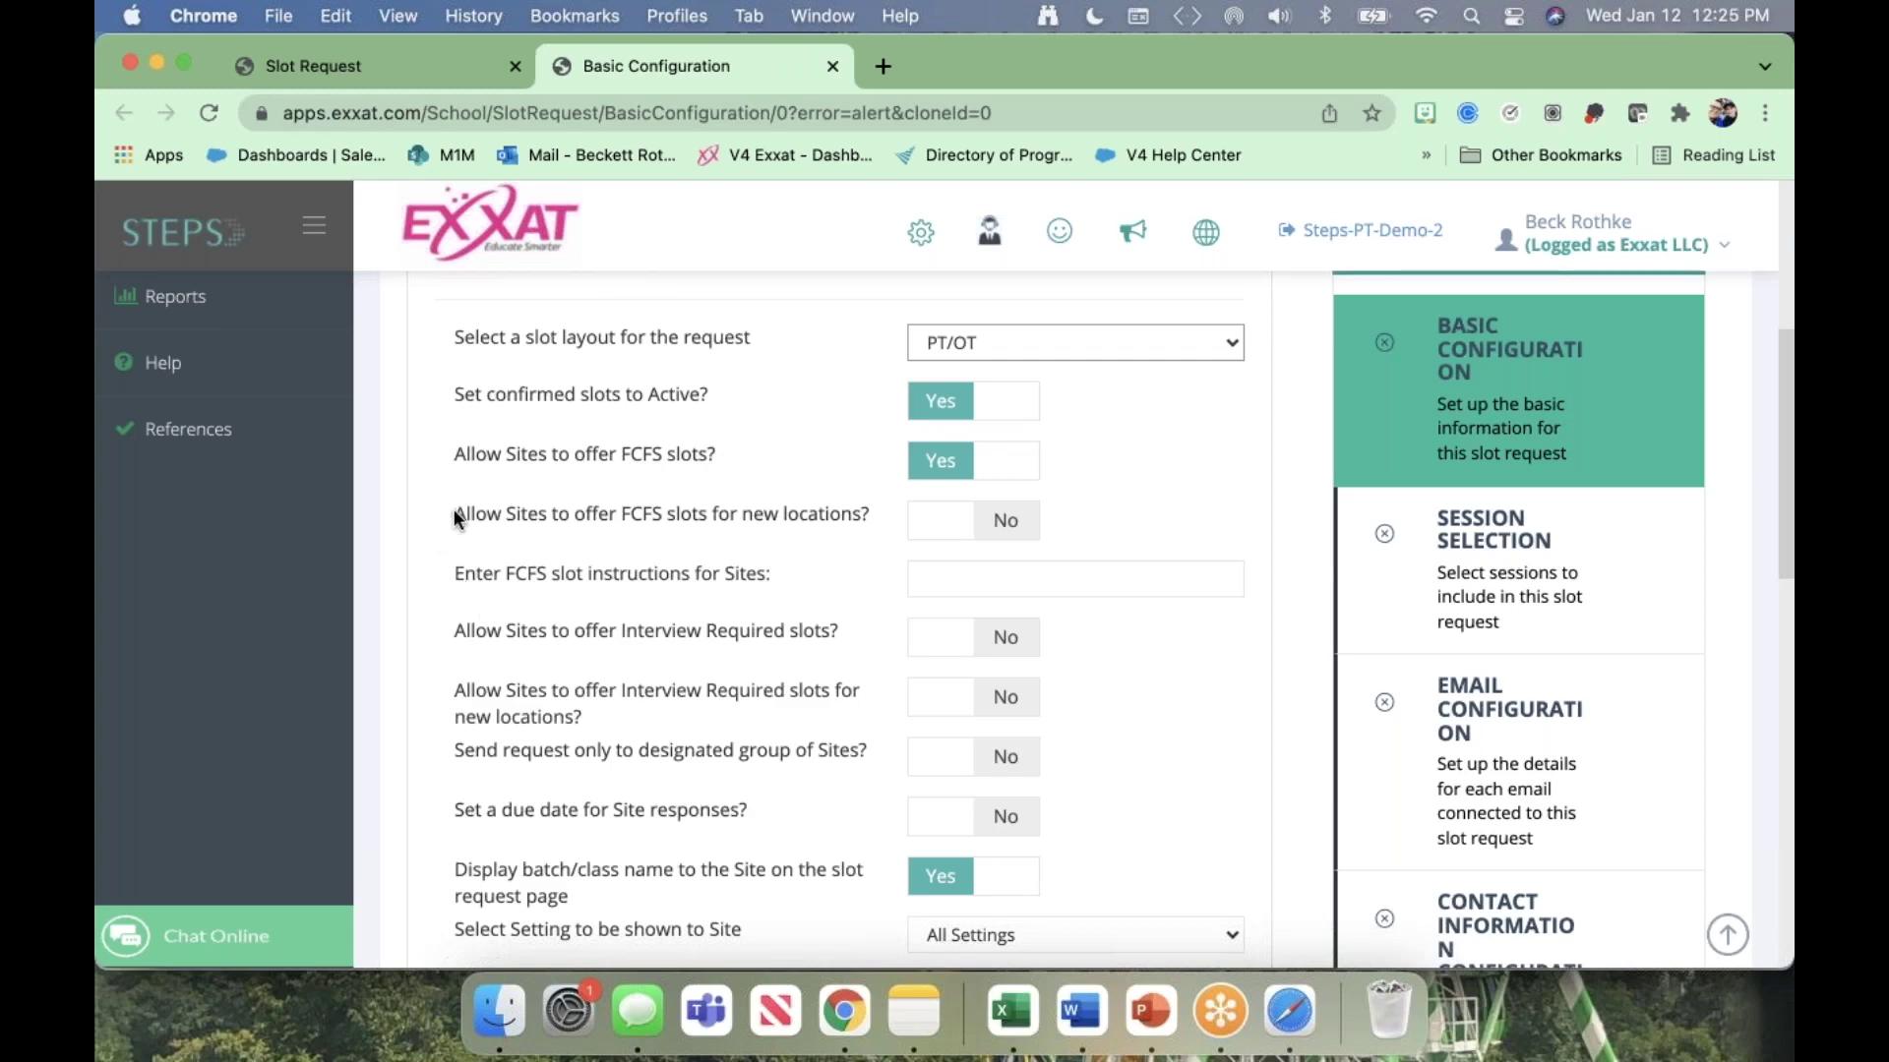
{"action": "left_click_drag", "start_coordinate": [453, 511], "coordinate": [673, 532]}
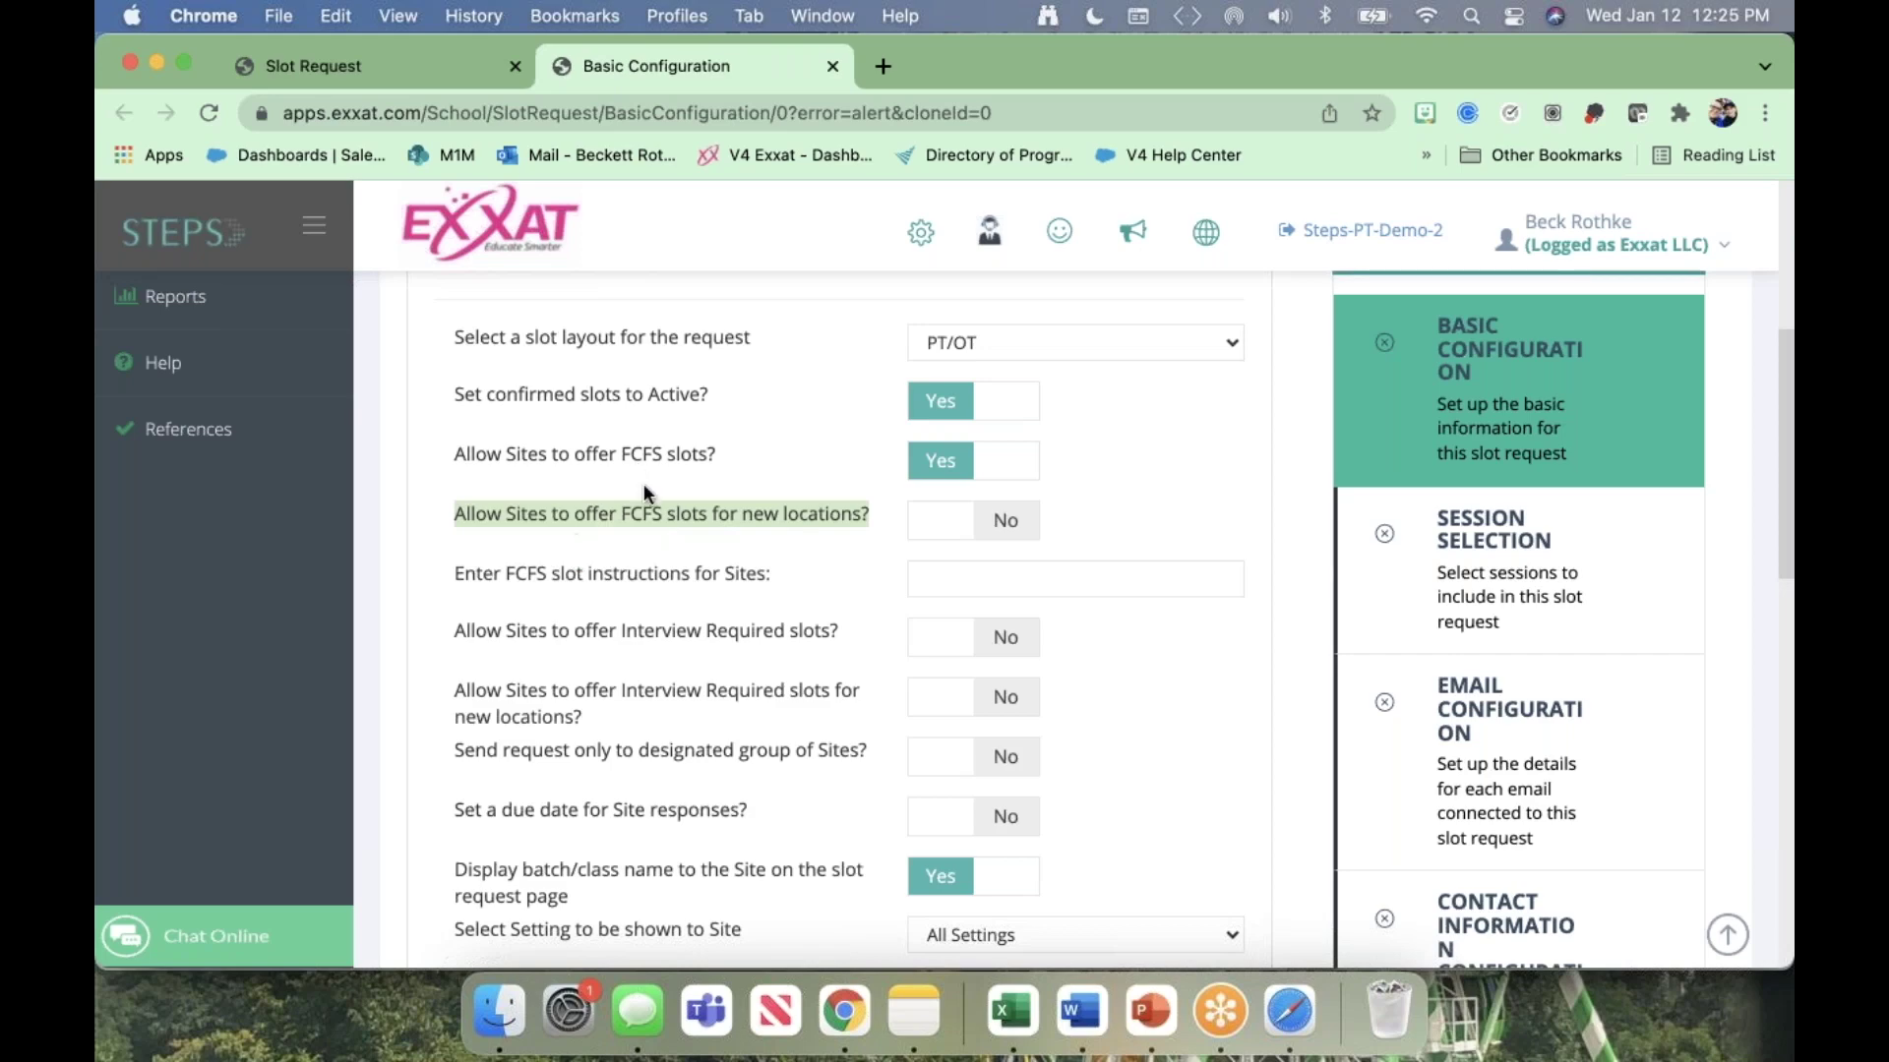
{"action": "left_click", "coordinate": [646, 577]}
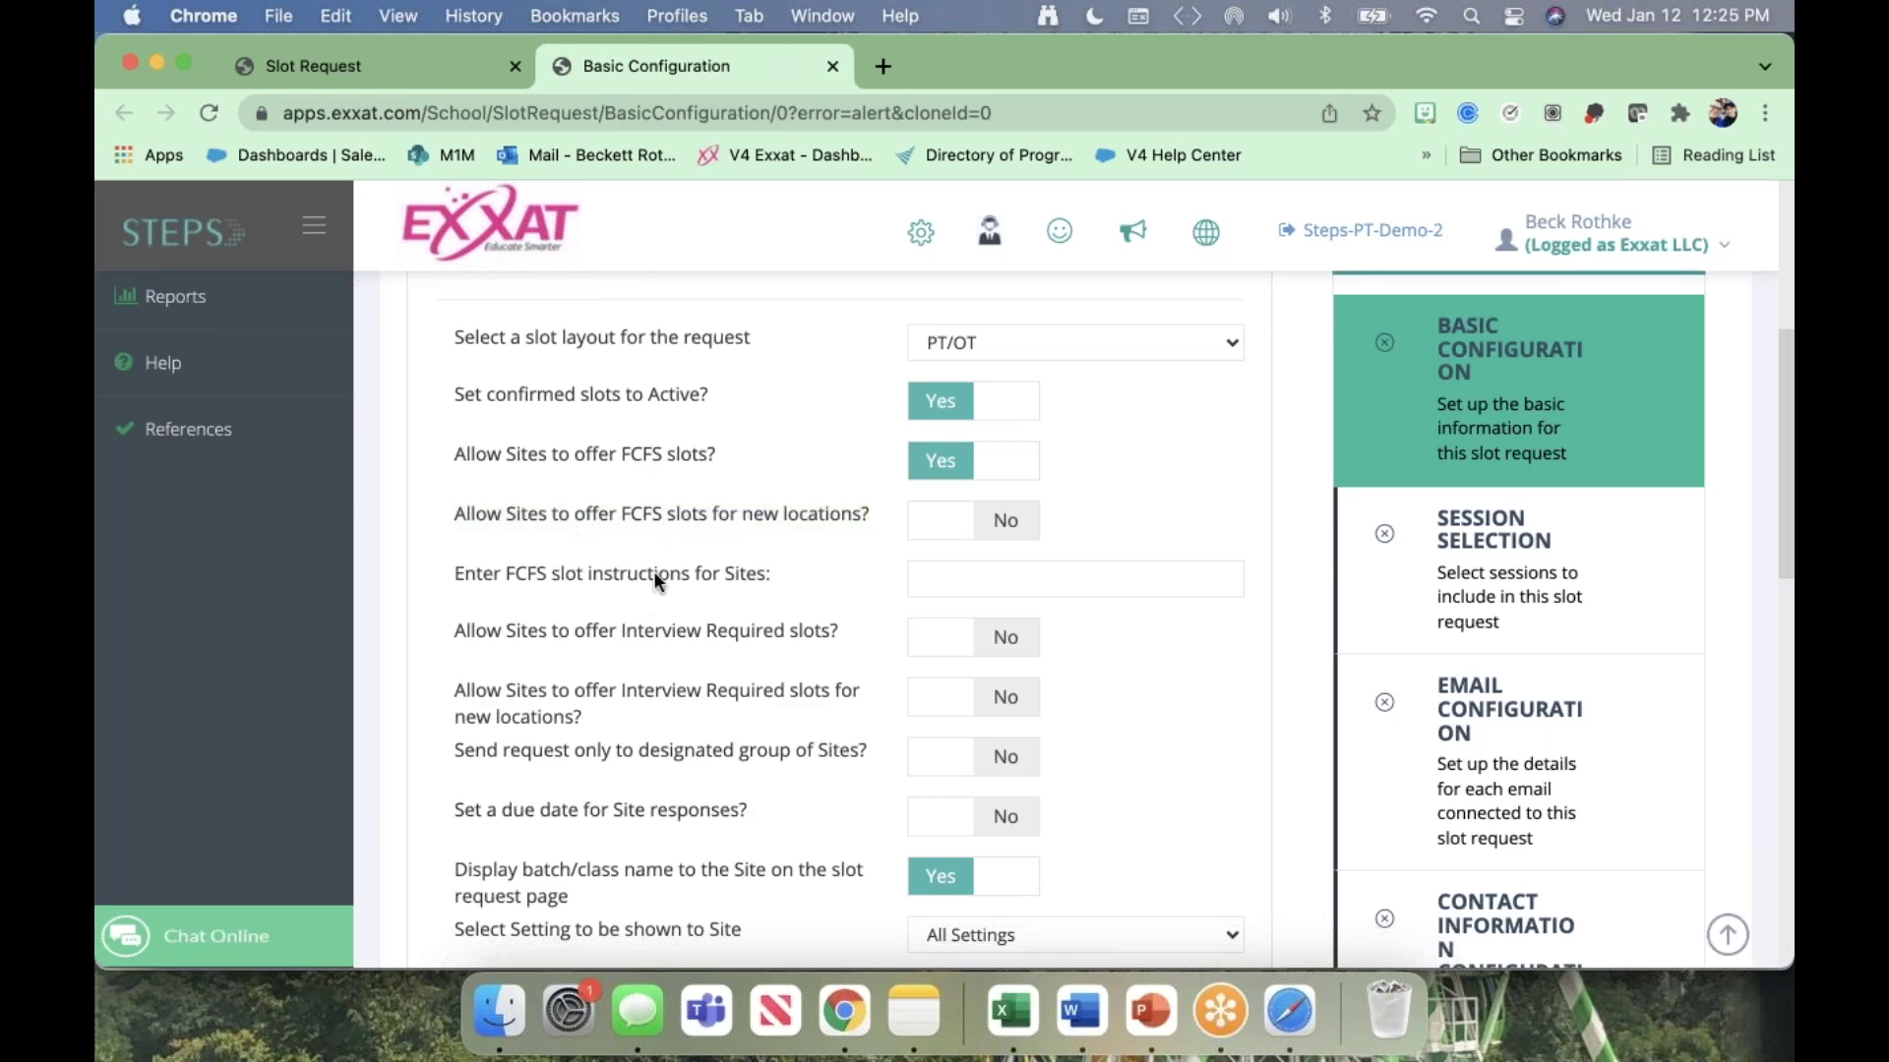
{"action": "left_click", "coordinate": [1021, 536]}
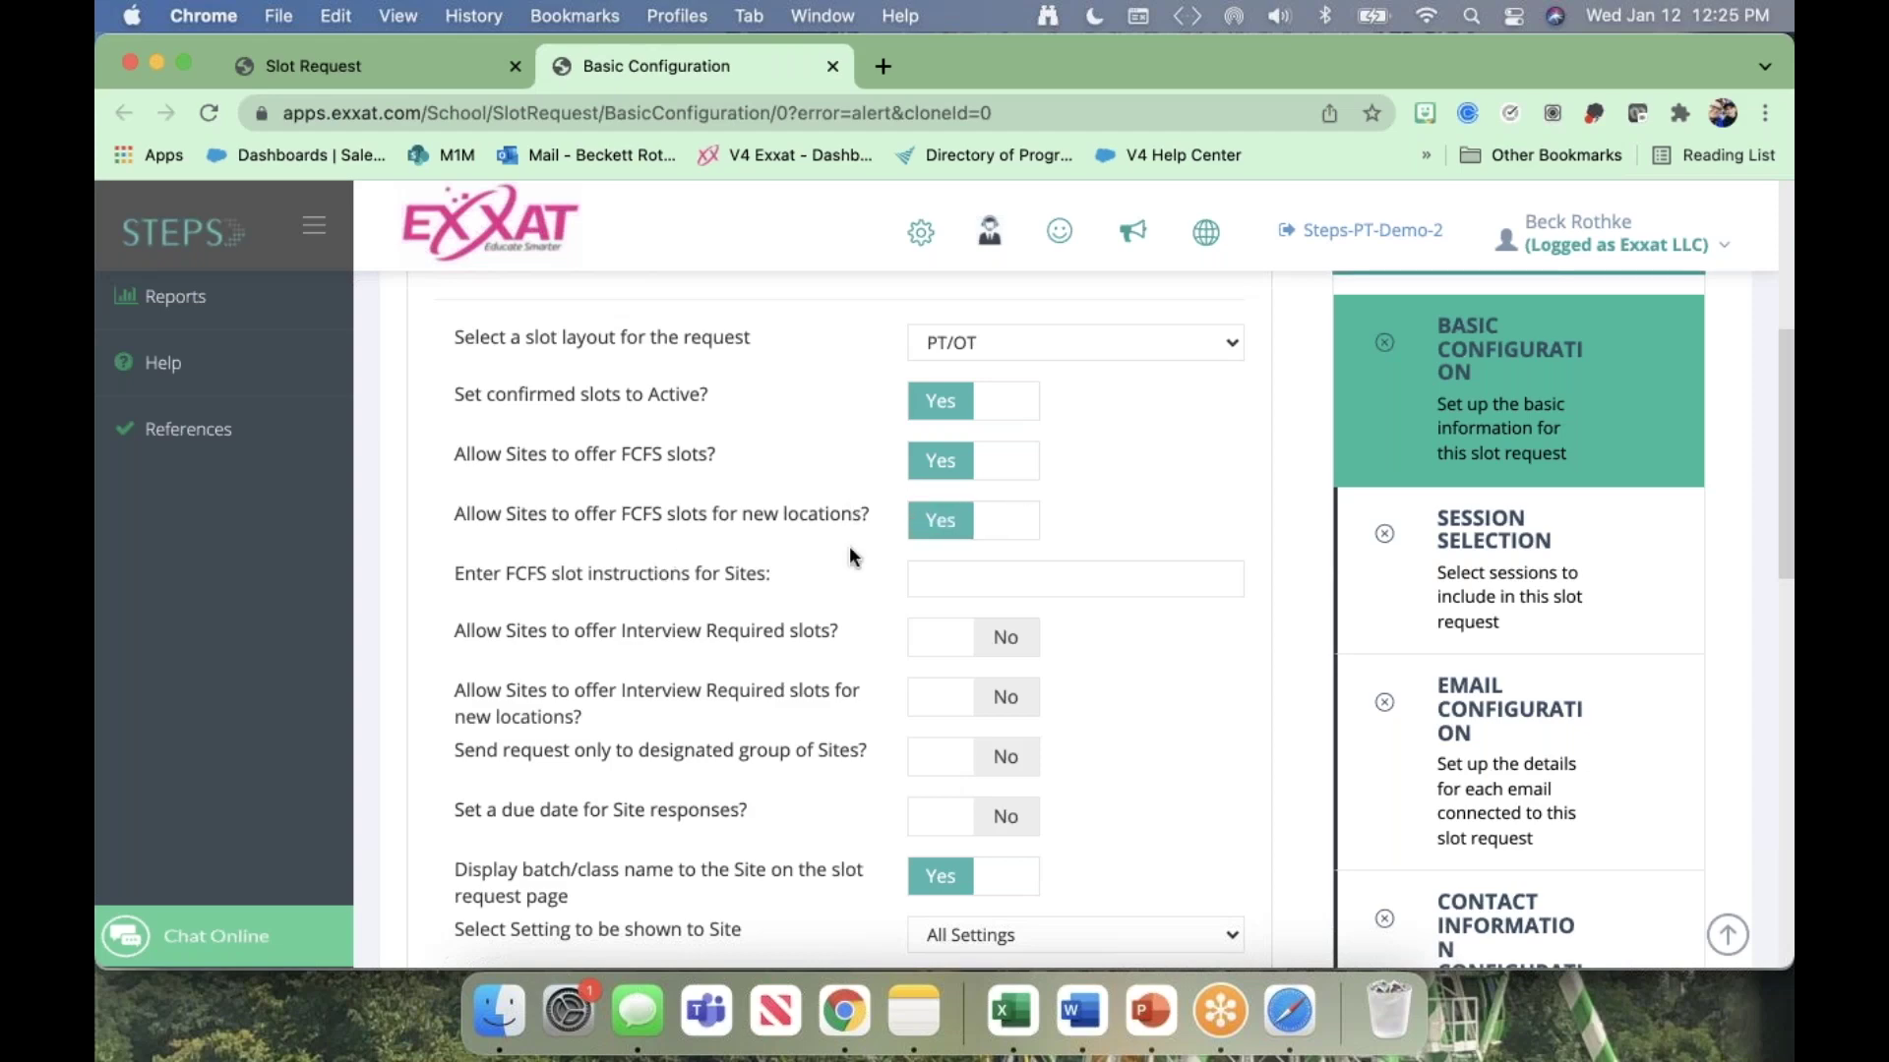
{"action": "left_click", "coordinate": [942, 583]}
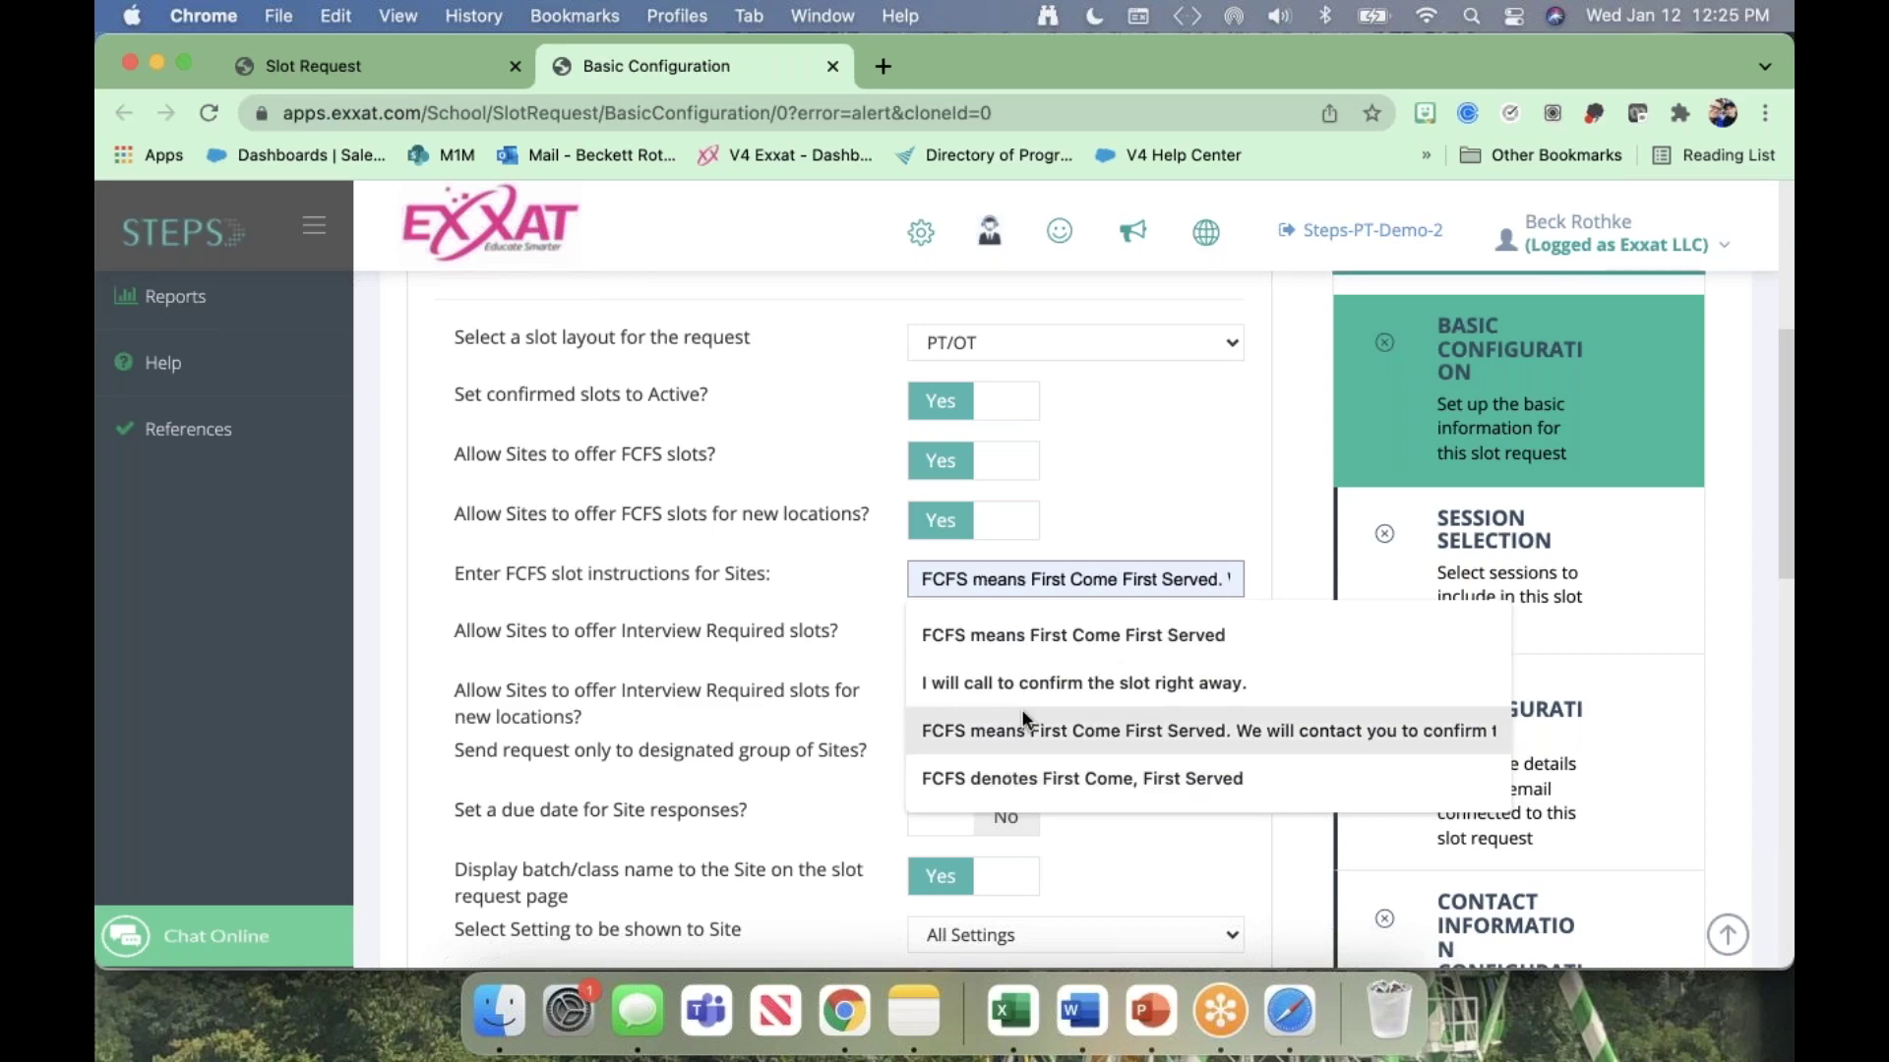
{"action": "left_click", "coordinate": [1036, 635]}
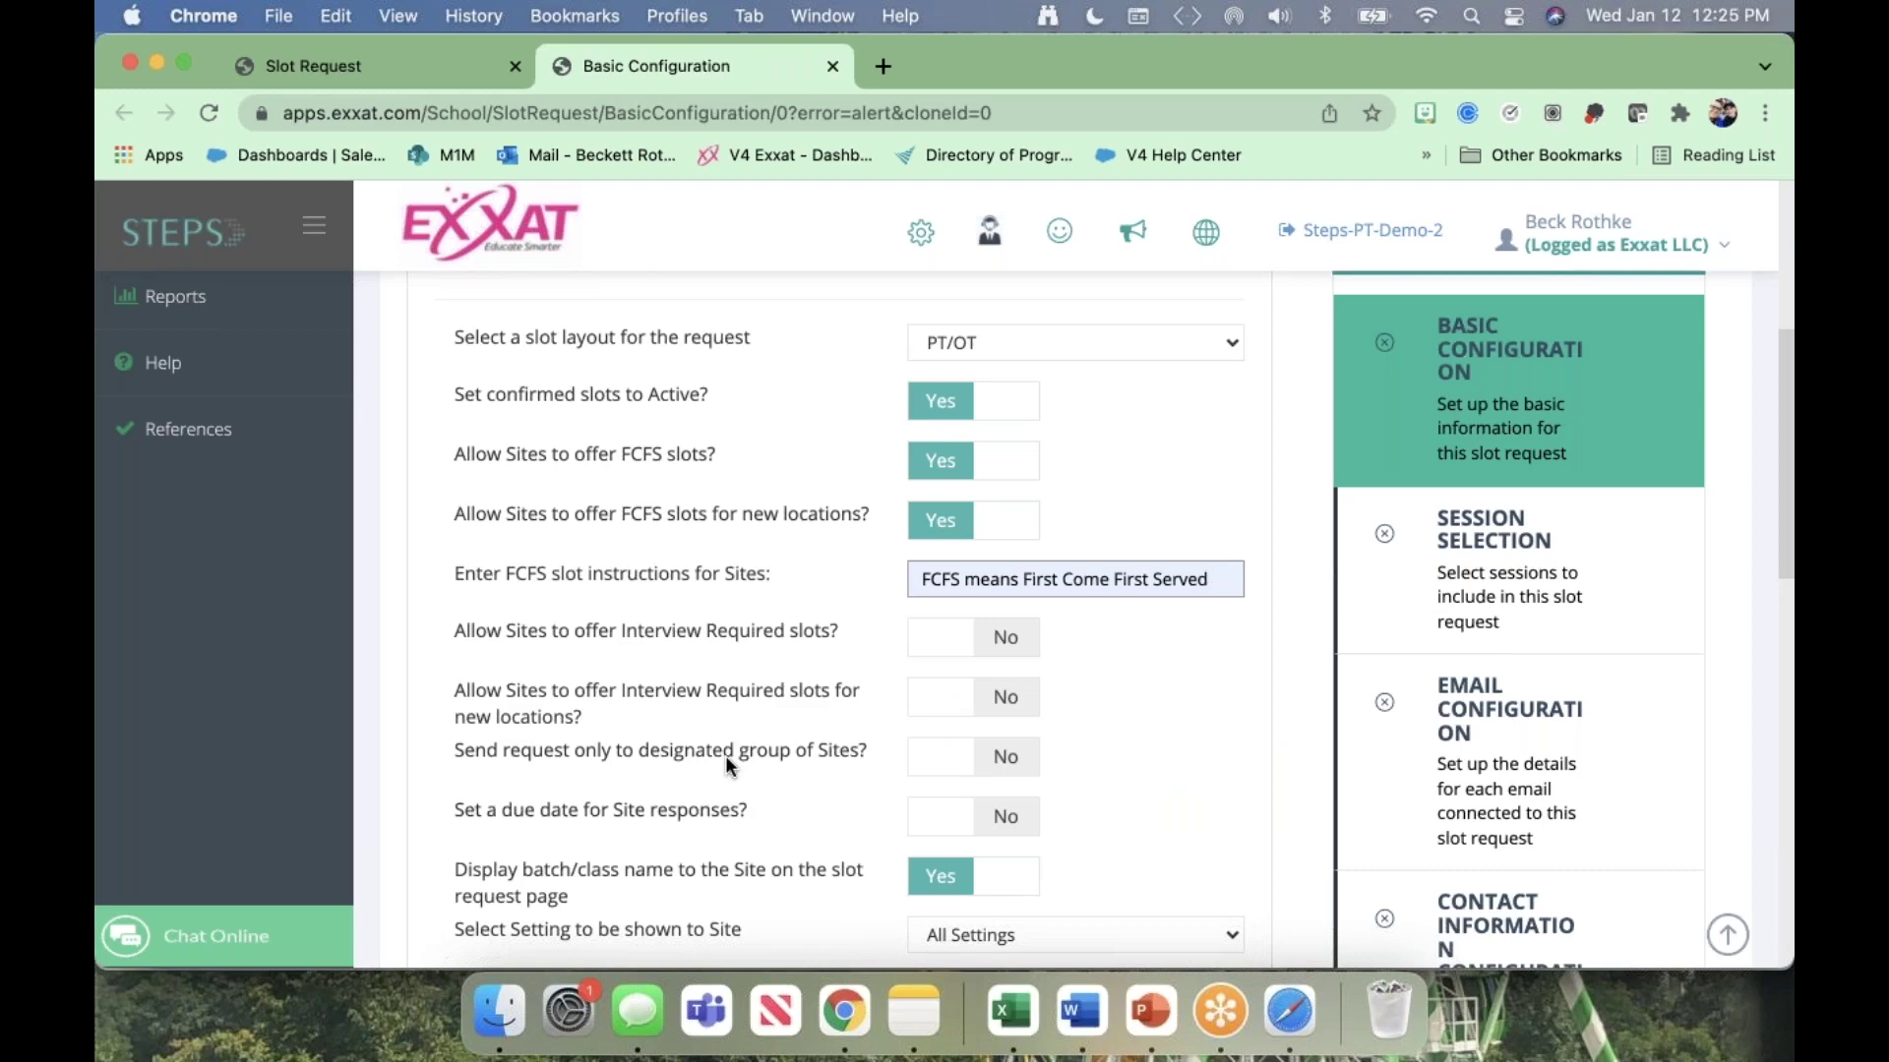
{"action": "scroll", "coordinate": [724, 756], "scroll_direction": "down", "scroll_amount": 1}
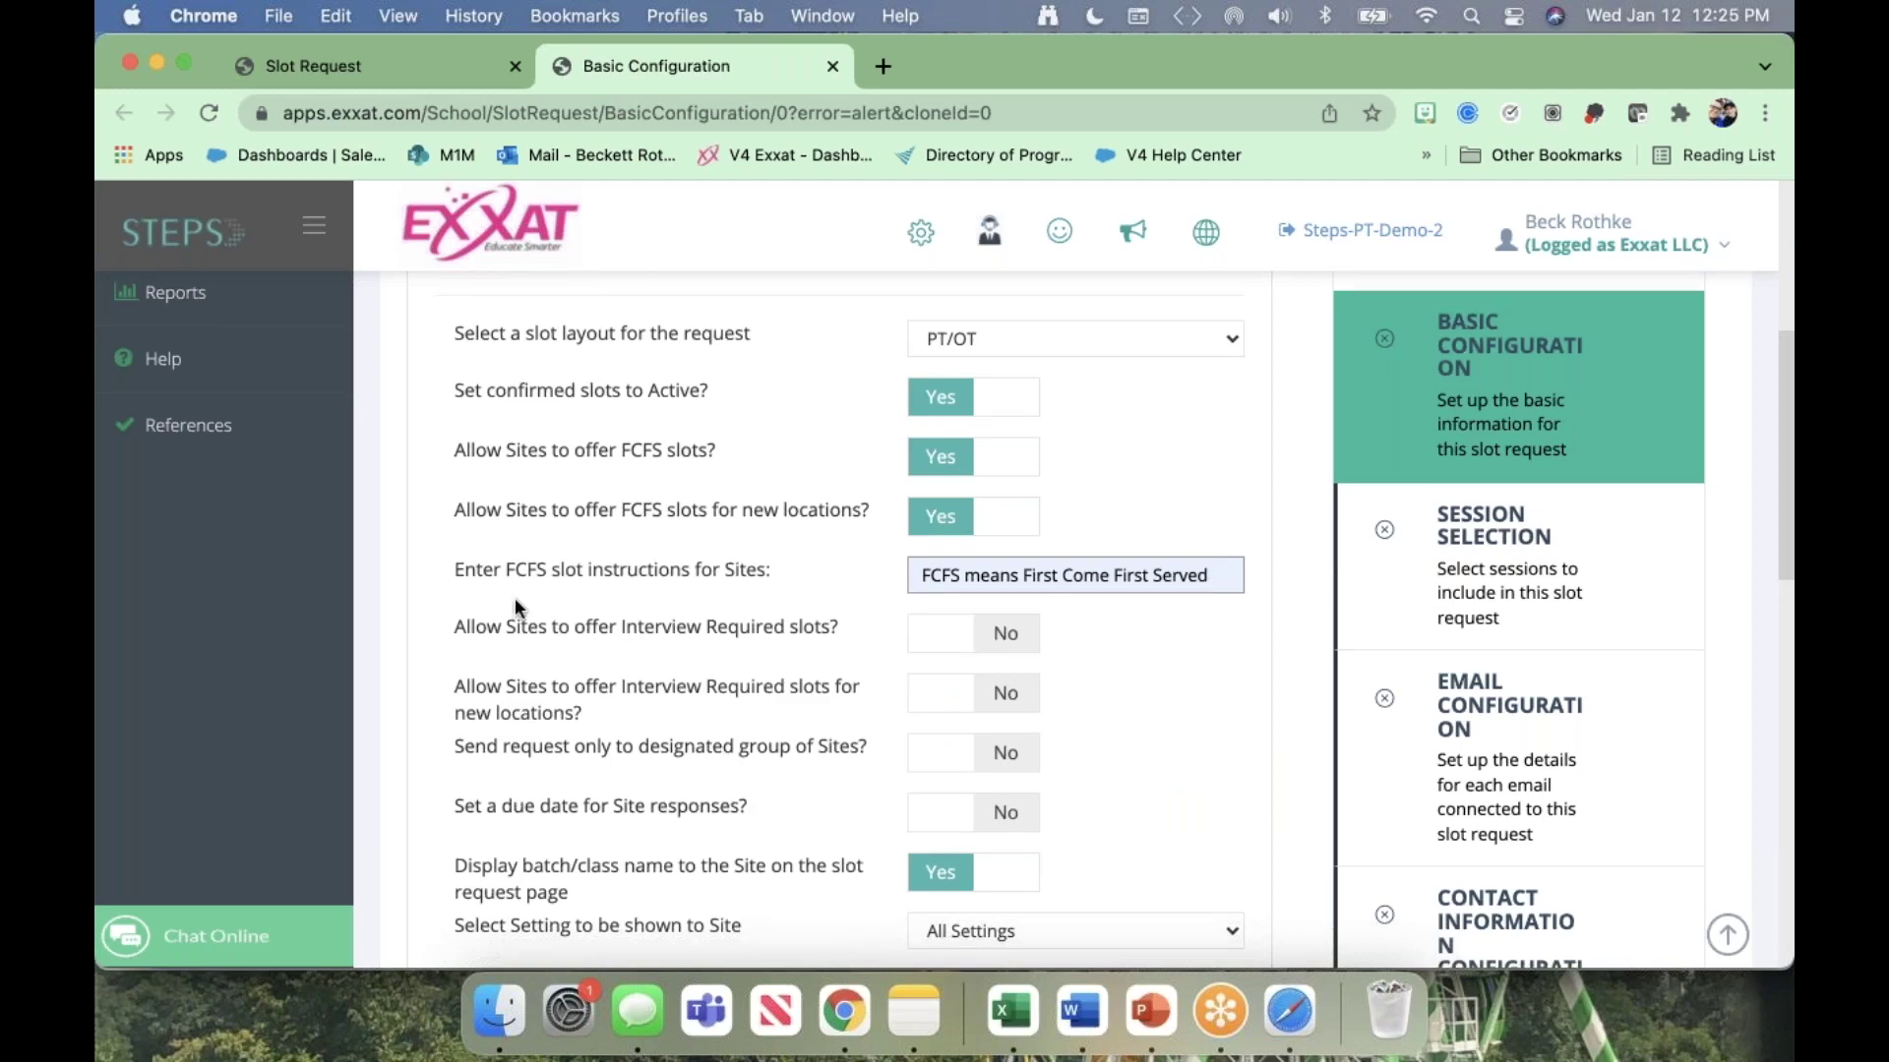
{"action": "left_click_drag", "start_coordinate": [451, 629], "coordinate": [848, 634]}
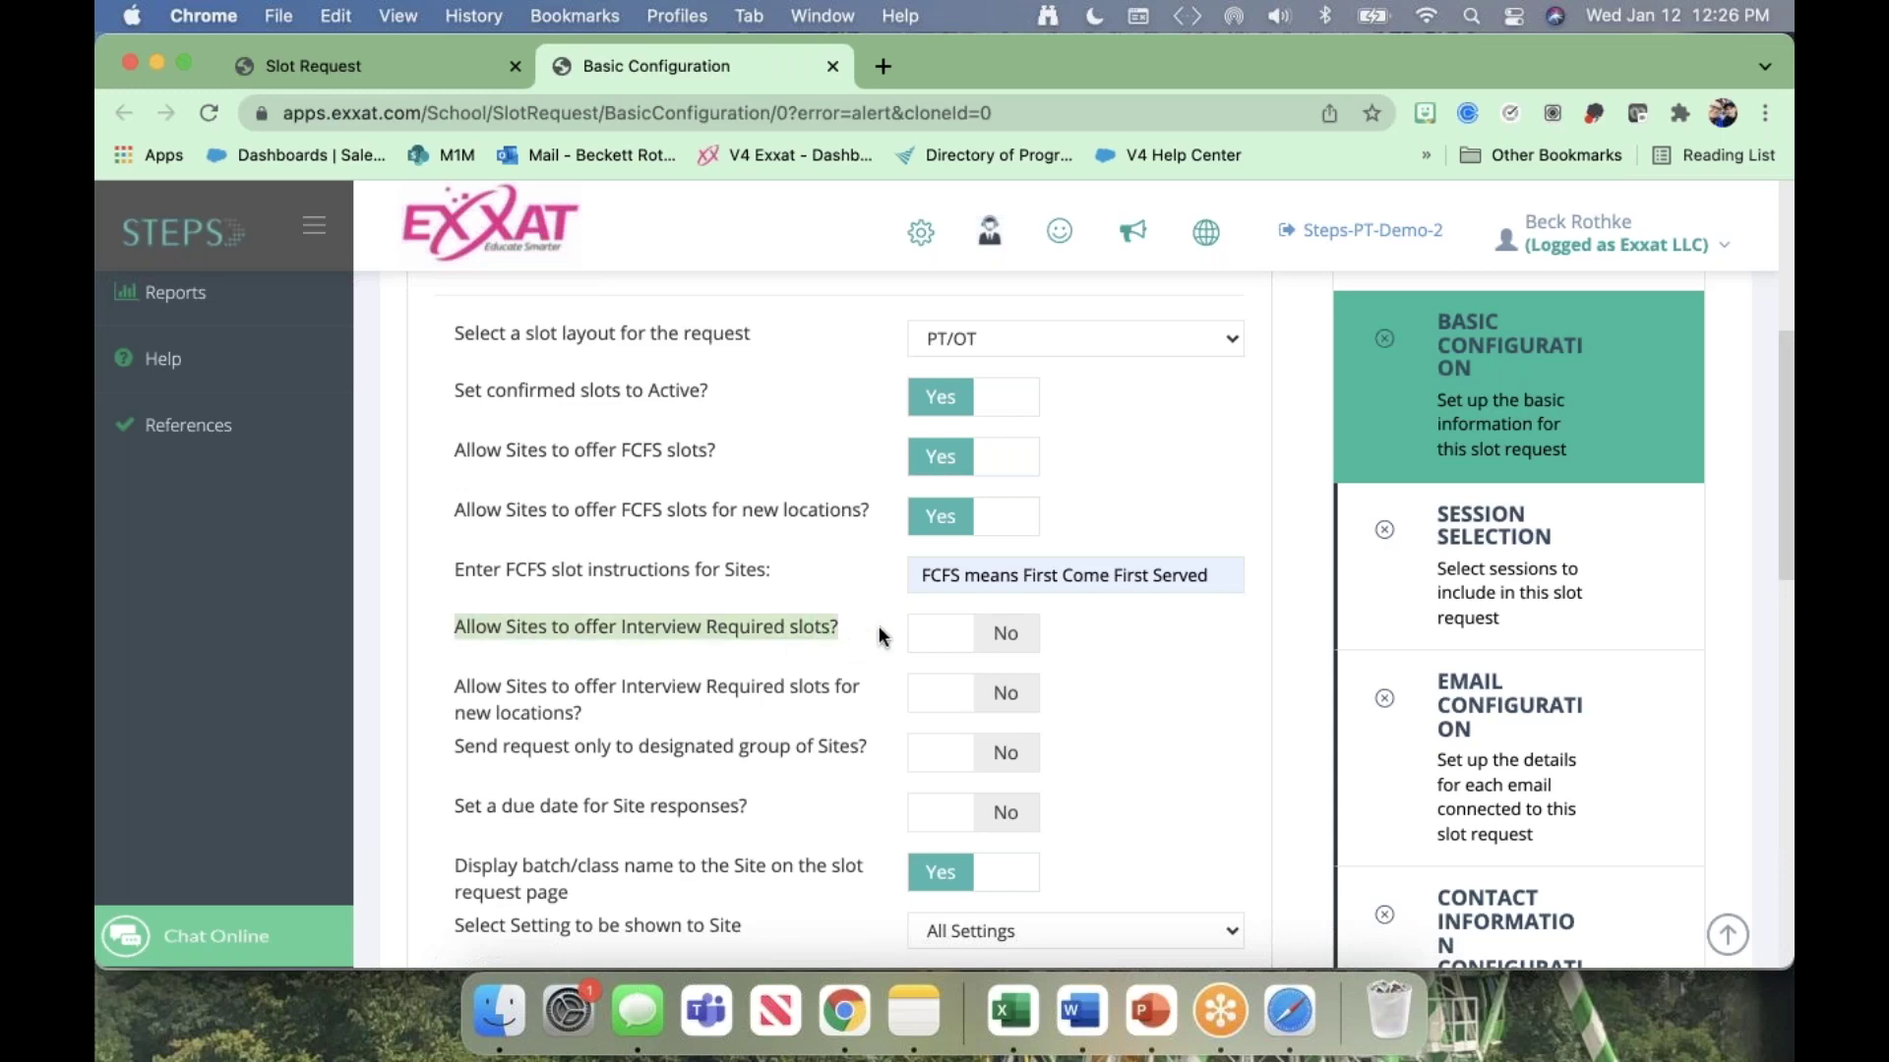
- Allow sites to offer Interview Required slots, including for new locations
{"action": "left_click", "coordinate": [956, 638]}
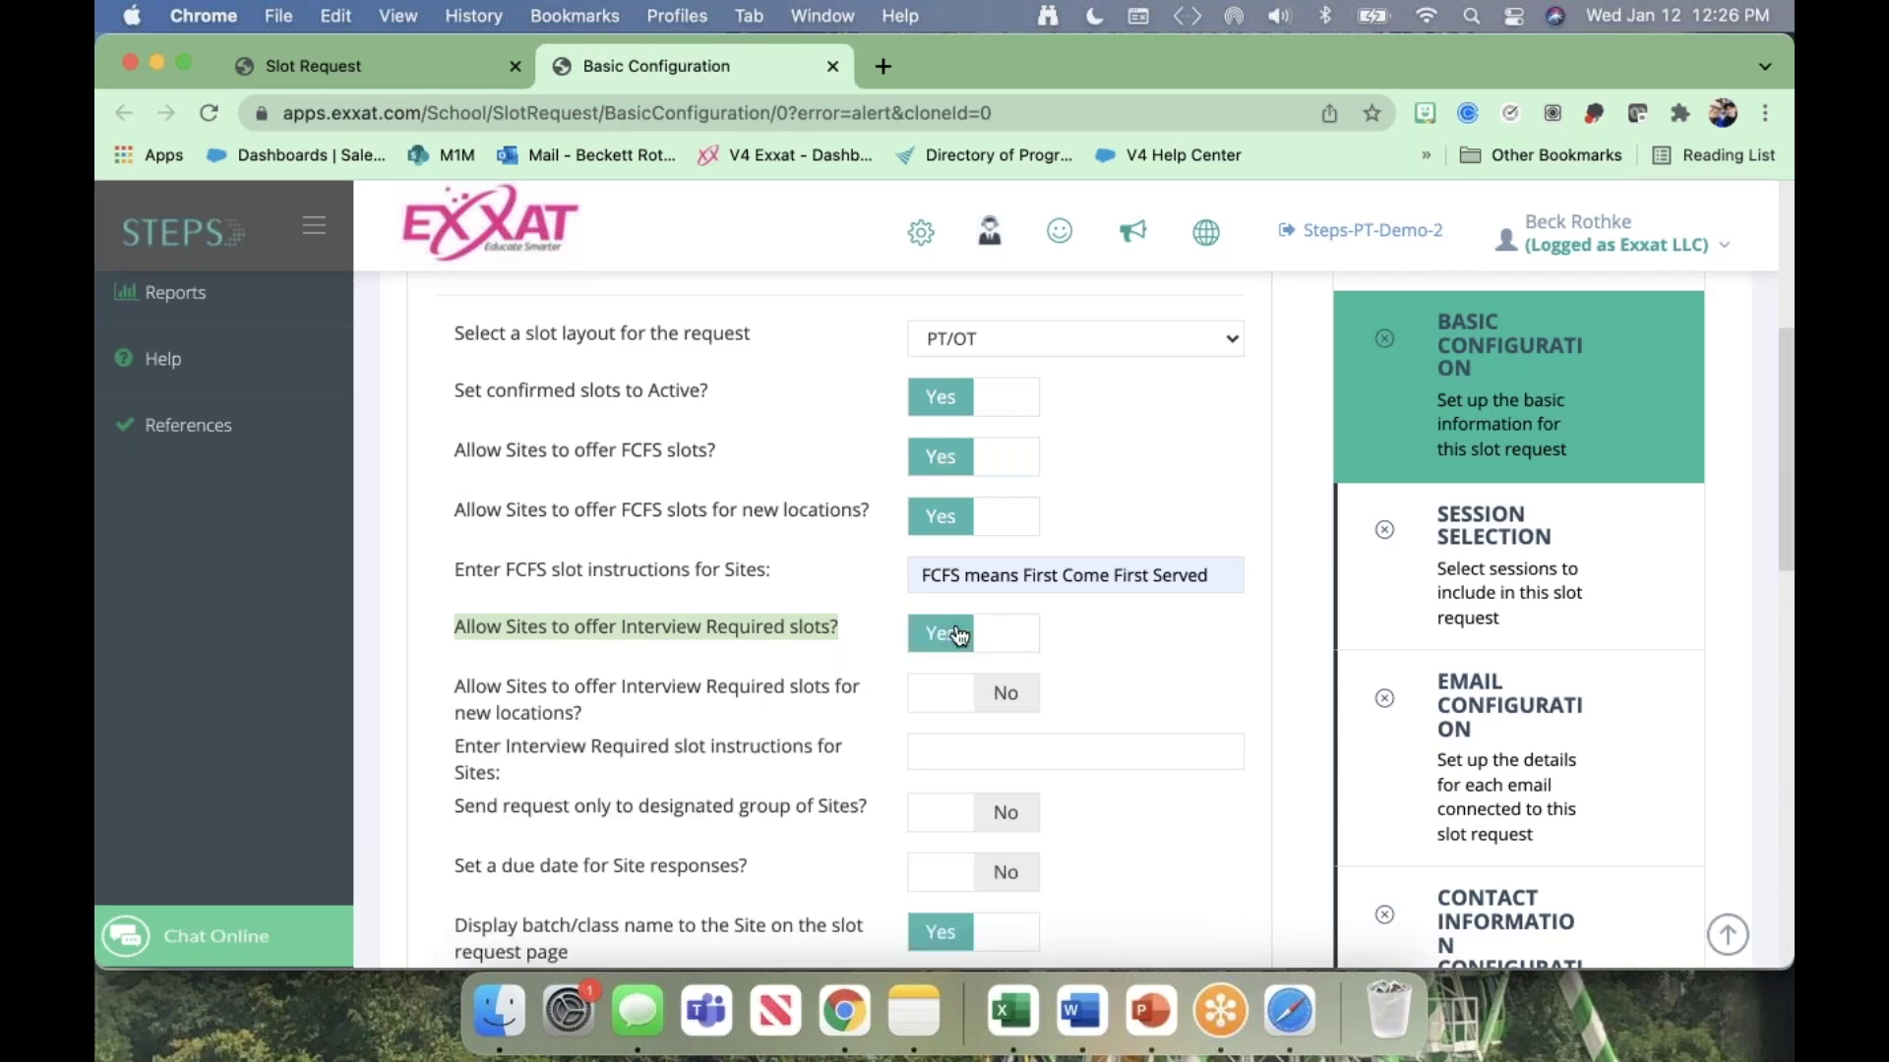
{"action": "scroll", "coordinate": [704, 729], "scroll_direction": "down", "scroll_amount": 4}
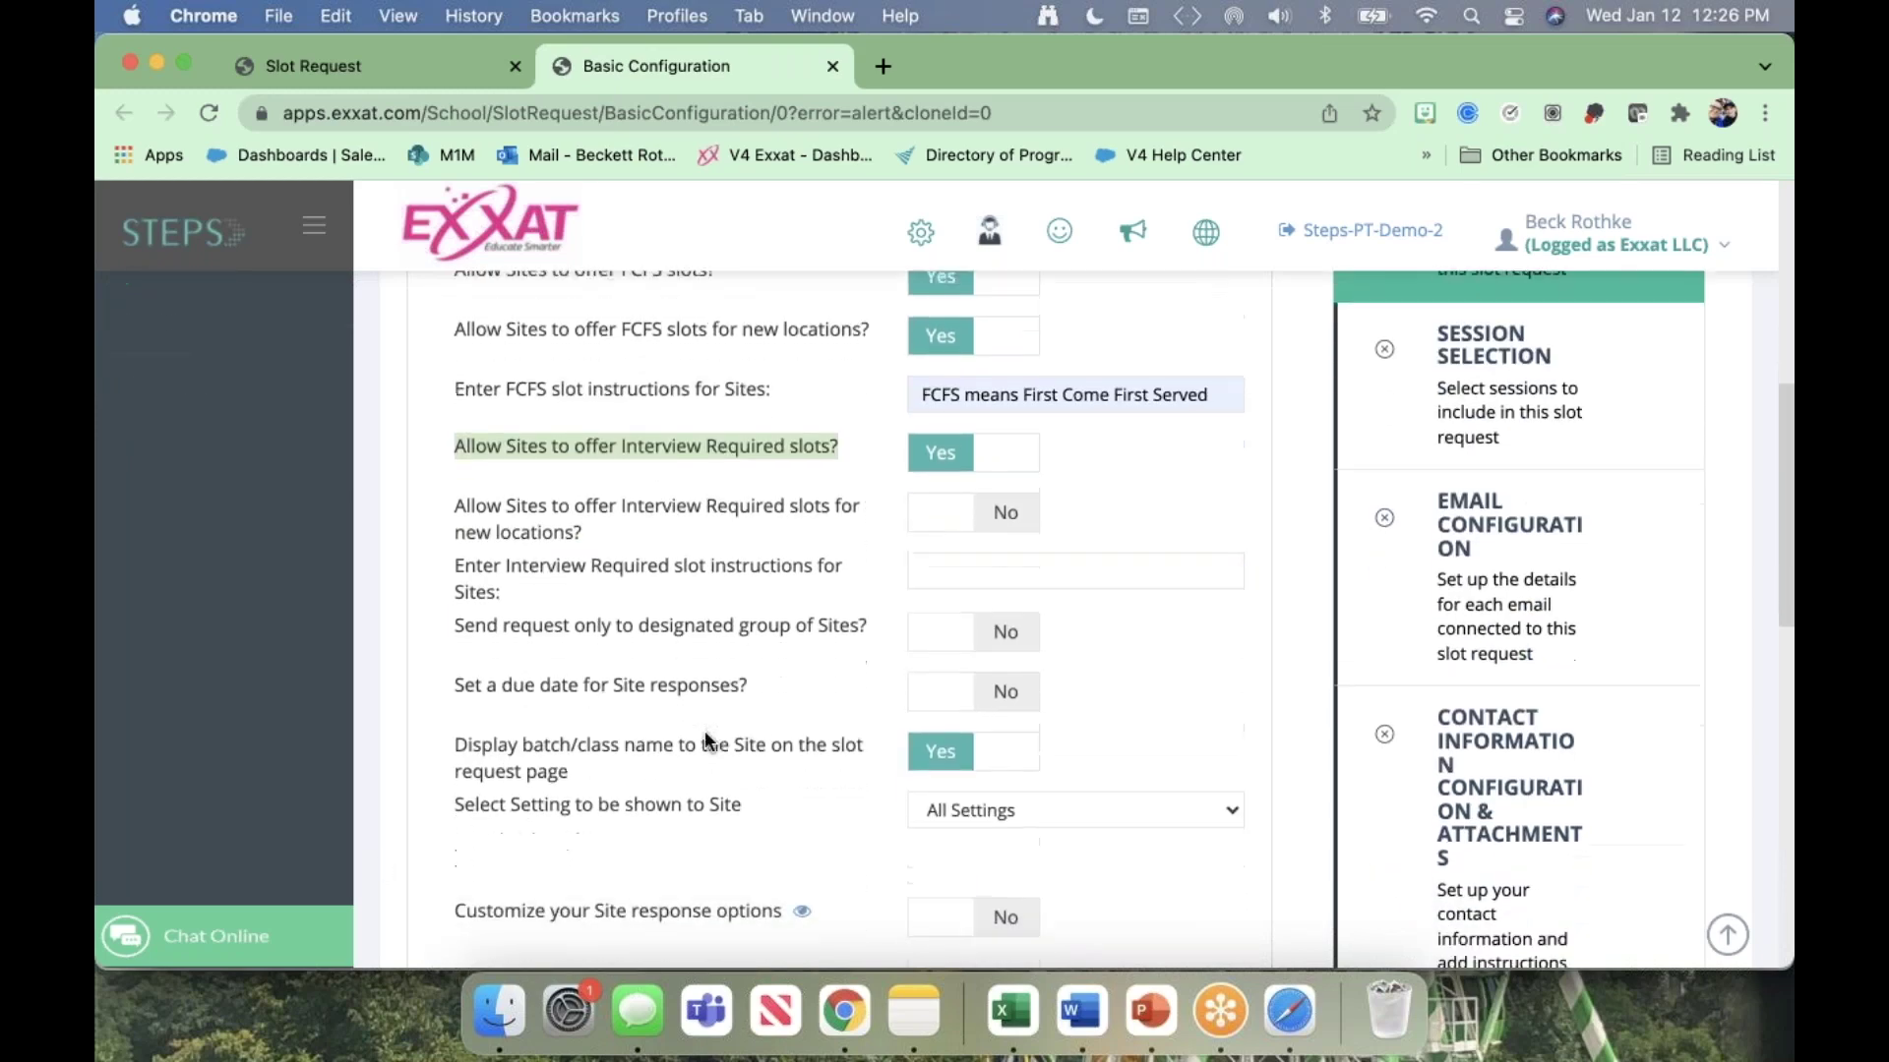
{"action": "scroll", "coordinate": [624, 725], "scroll_direction": "up", "scroll_amount": 3}
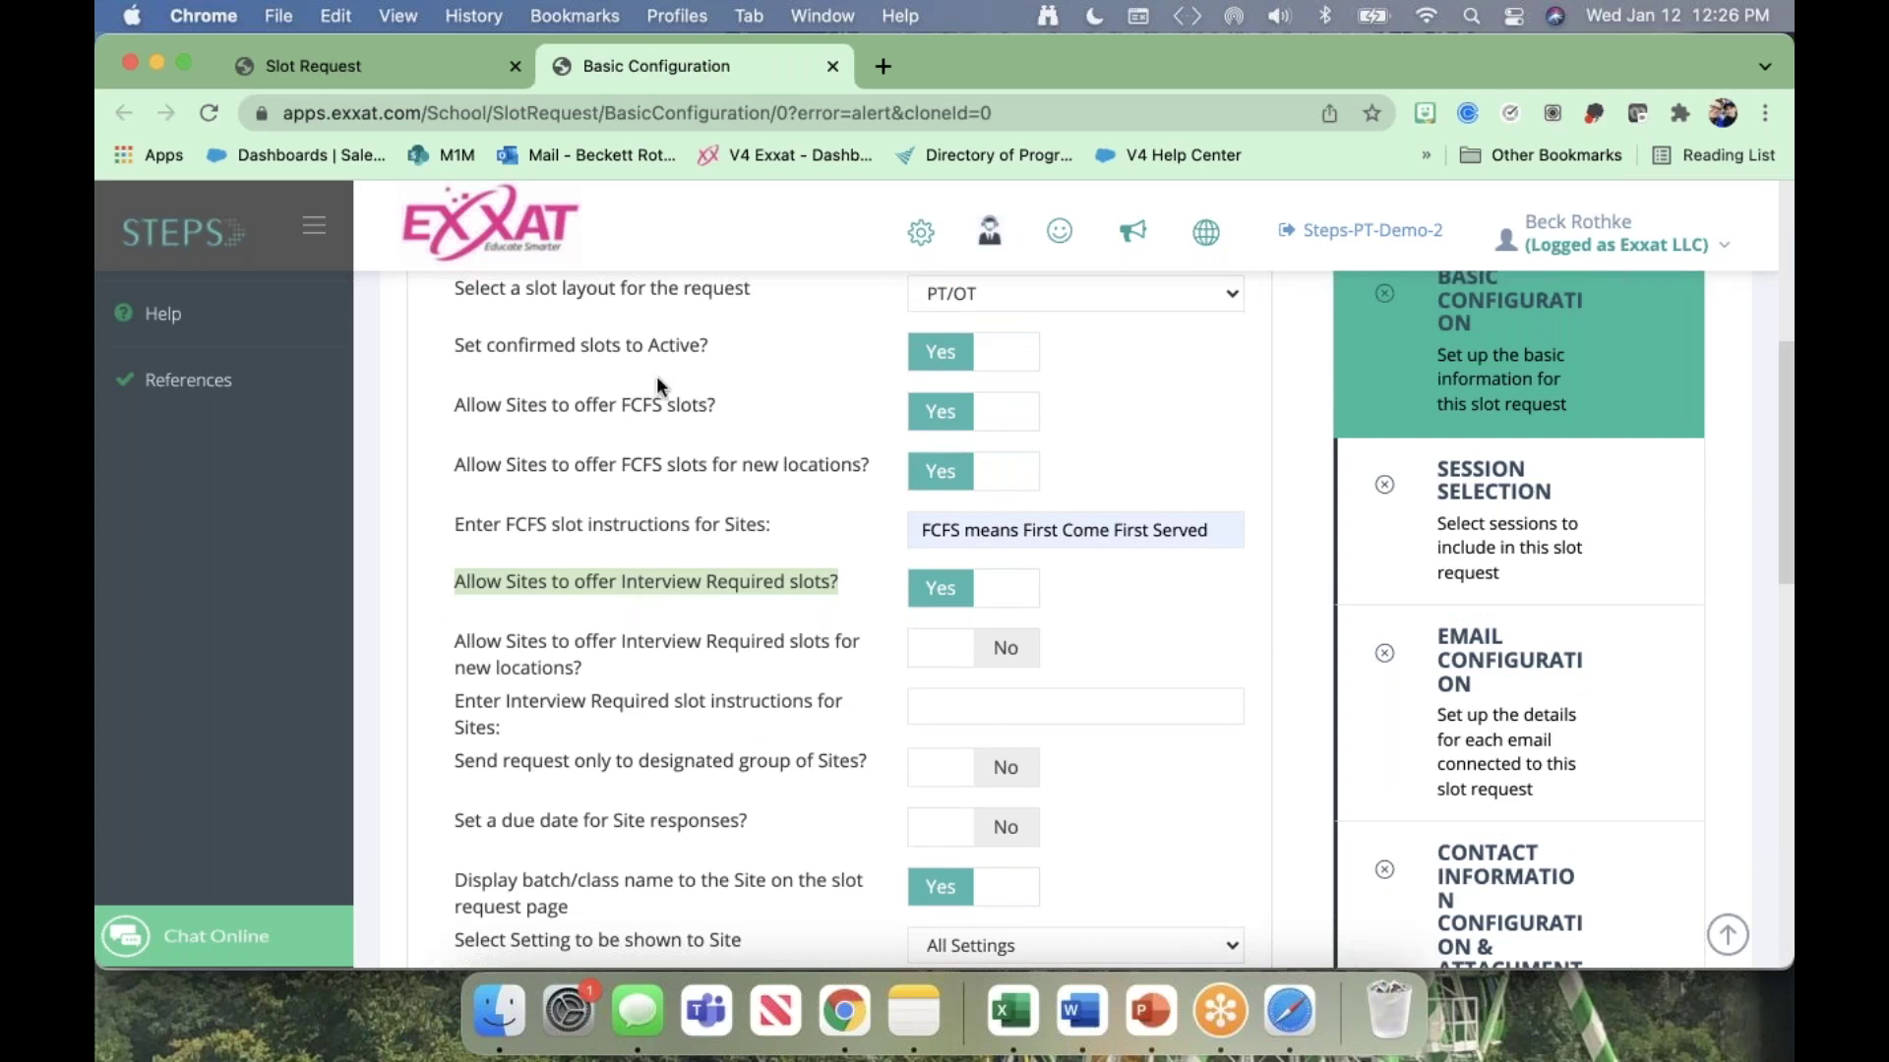
{"action": "scroll", "coordinate": [622, 635], "scroll_direction": "down", "scroll_amount": 3}
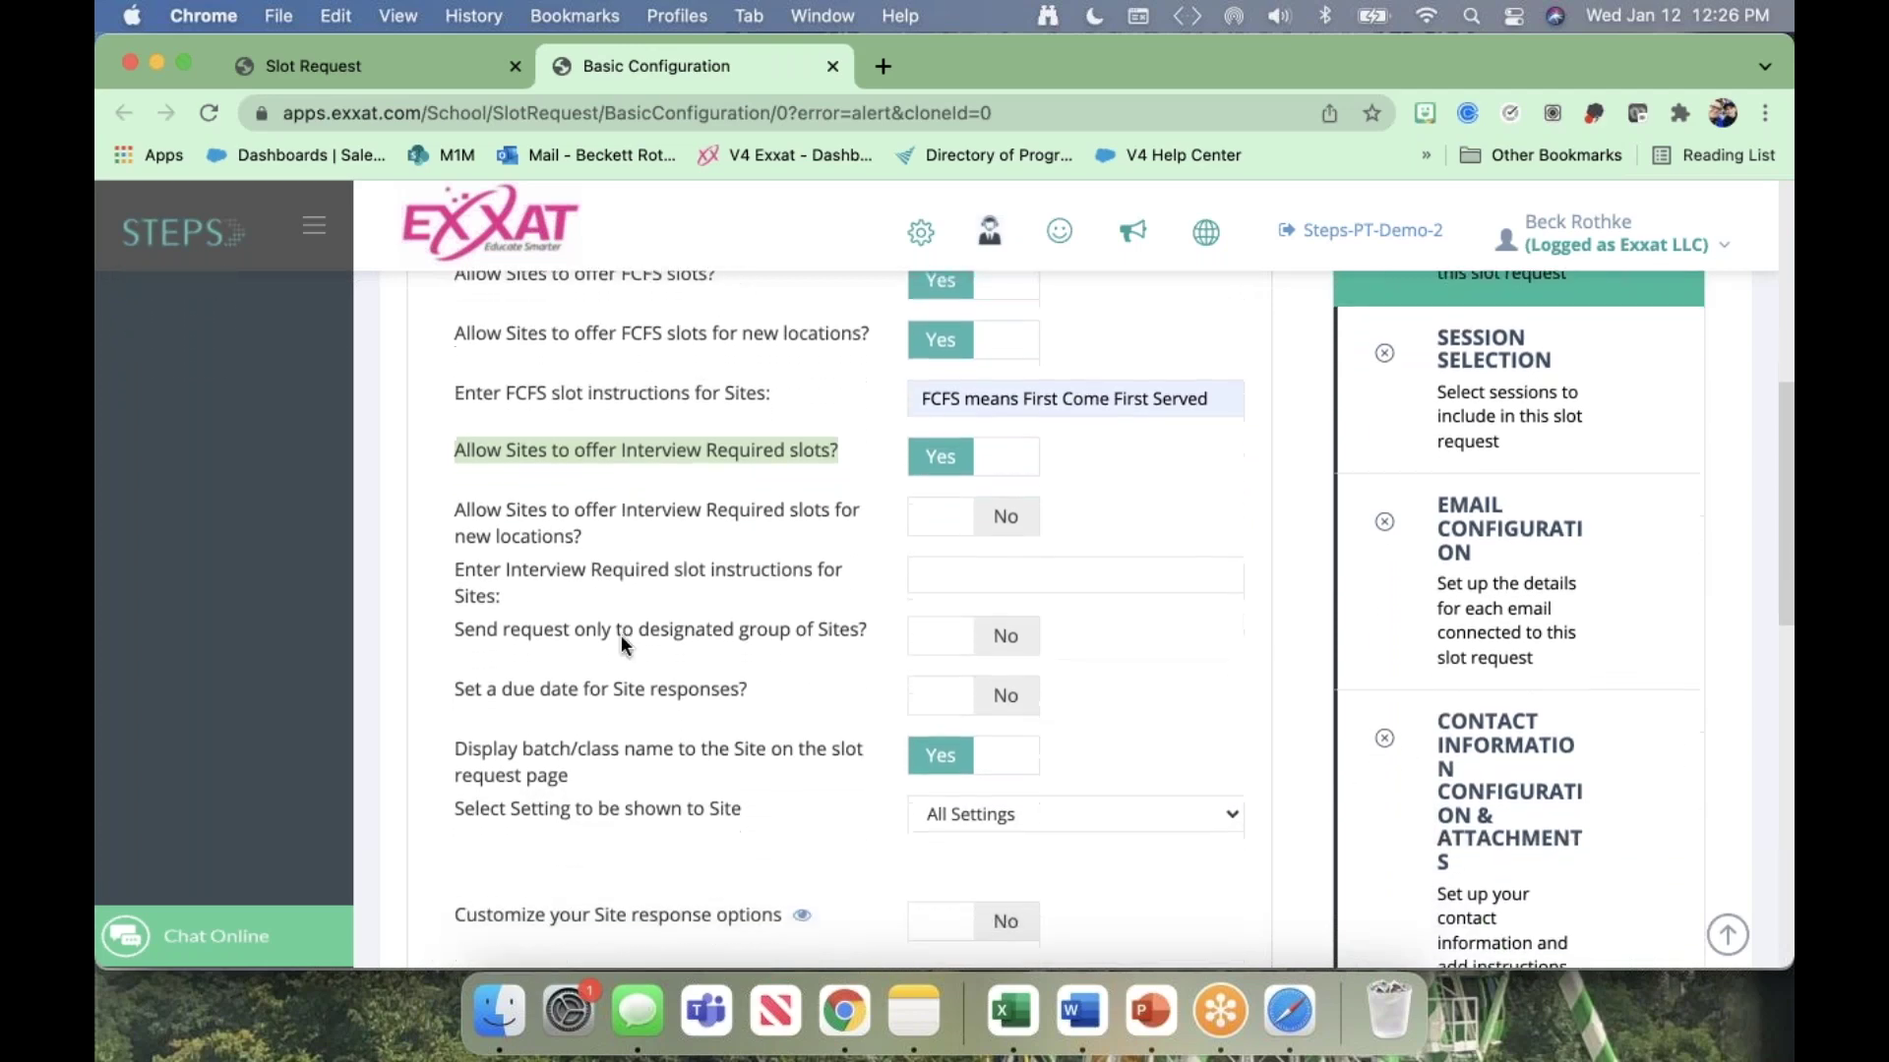
{"action": "left_click", "coordinate": [1008, 499]}
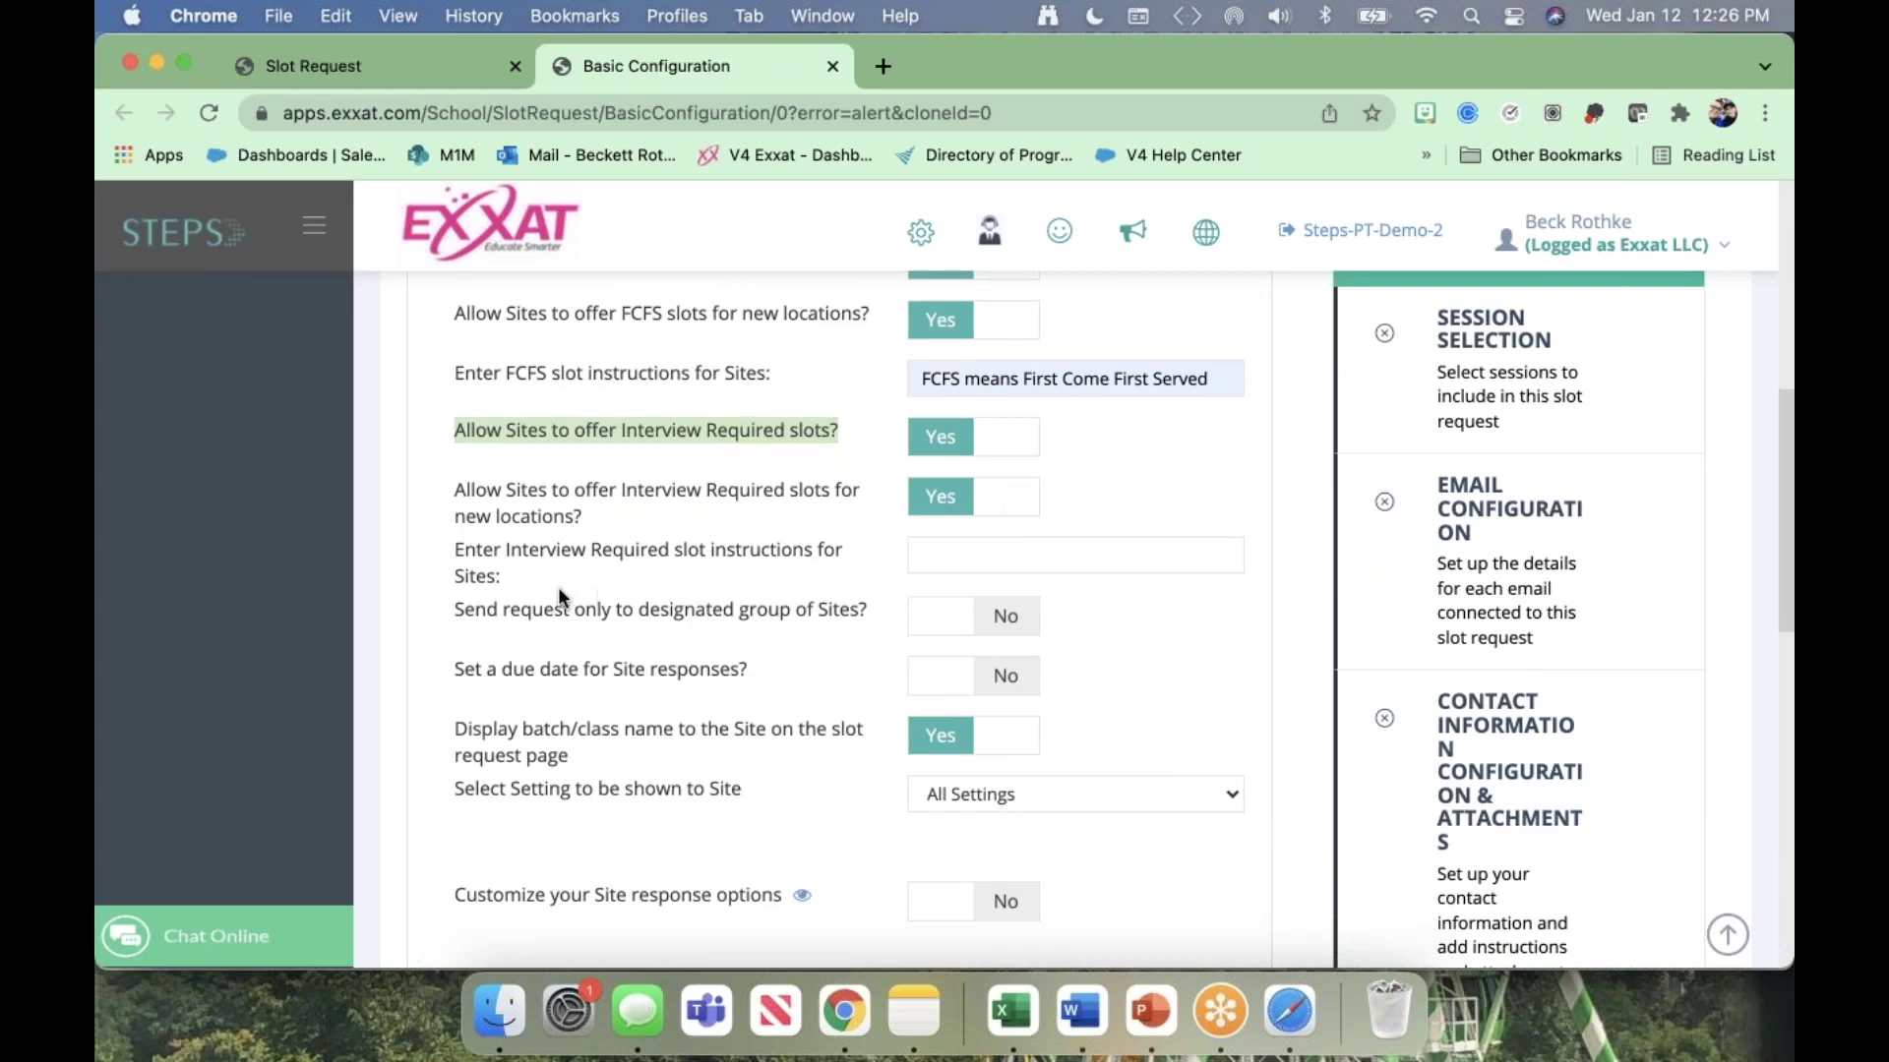
- Enter the Interview Required instructions 'Please mention due dates.'
{"action": "left_click", "coordinate": [985, 561]}
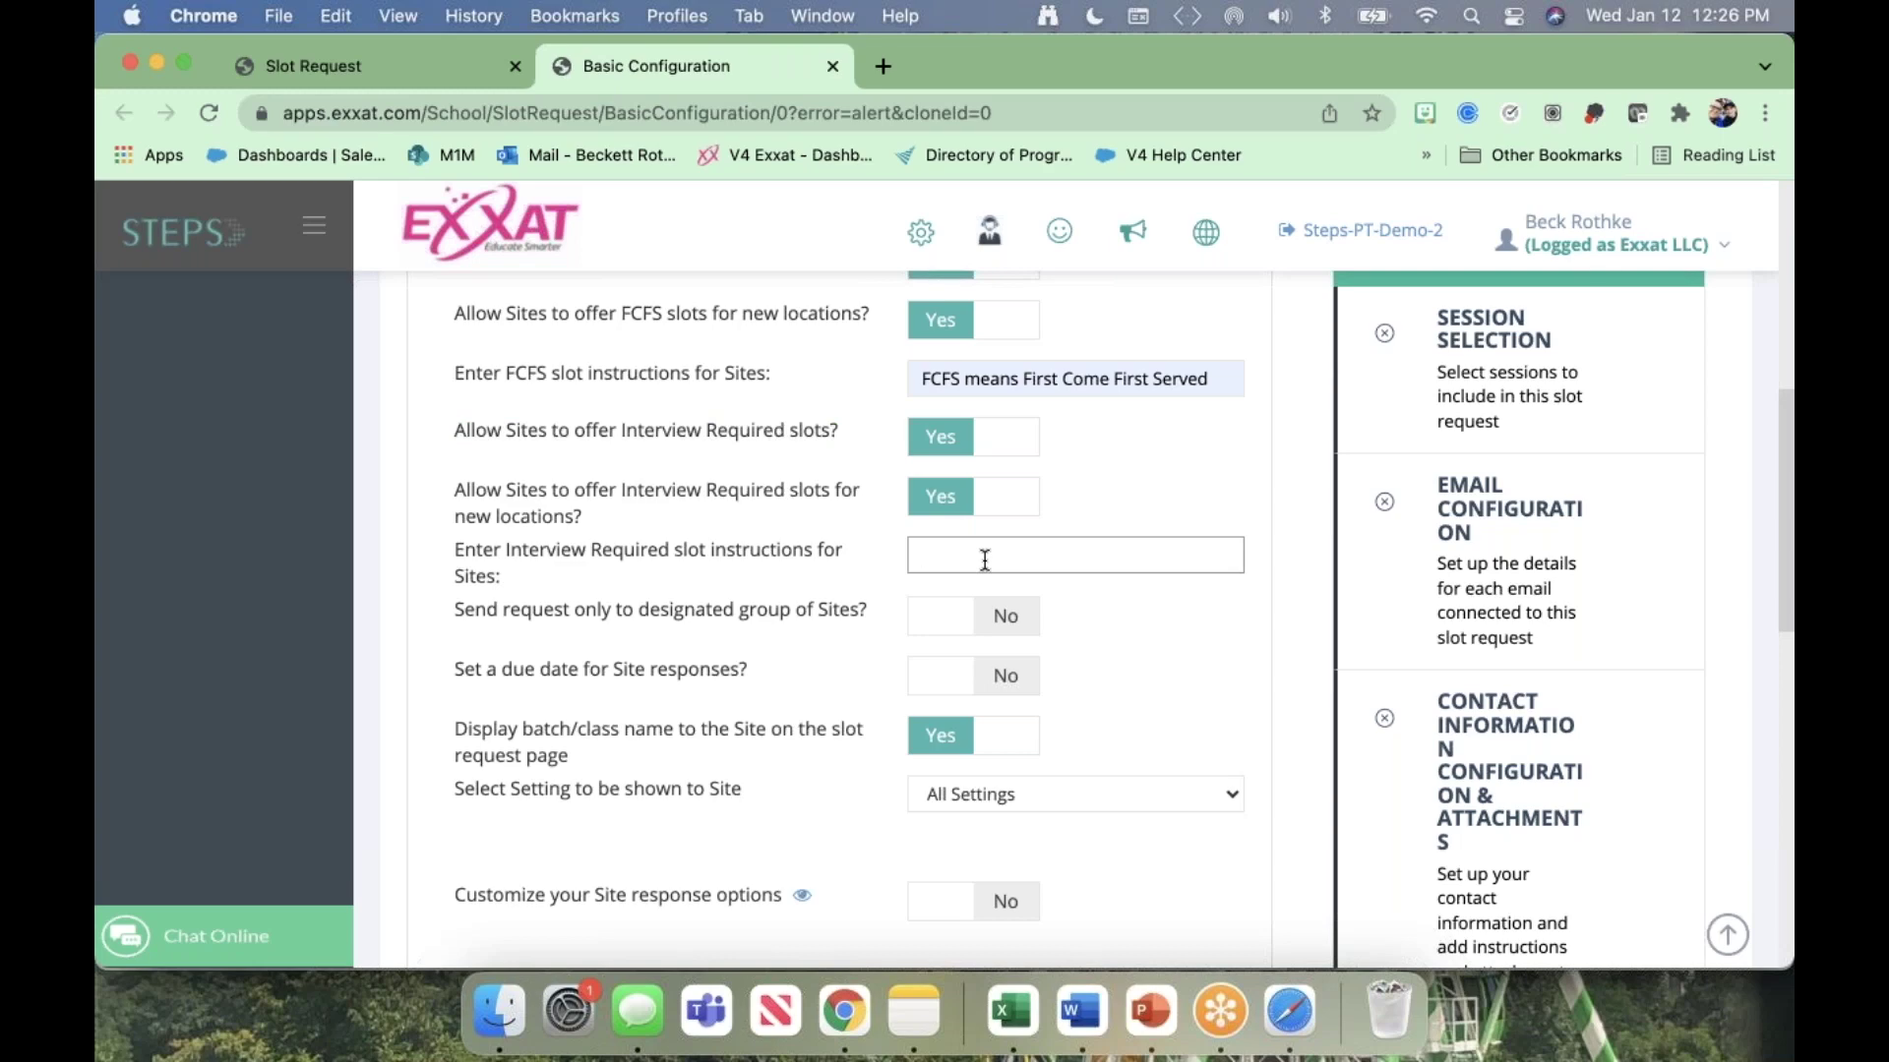
{"action": "type", "text": "Please mention du"}
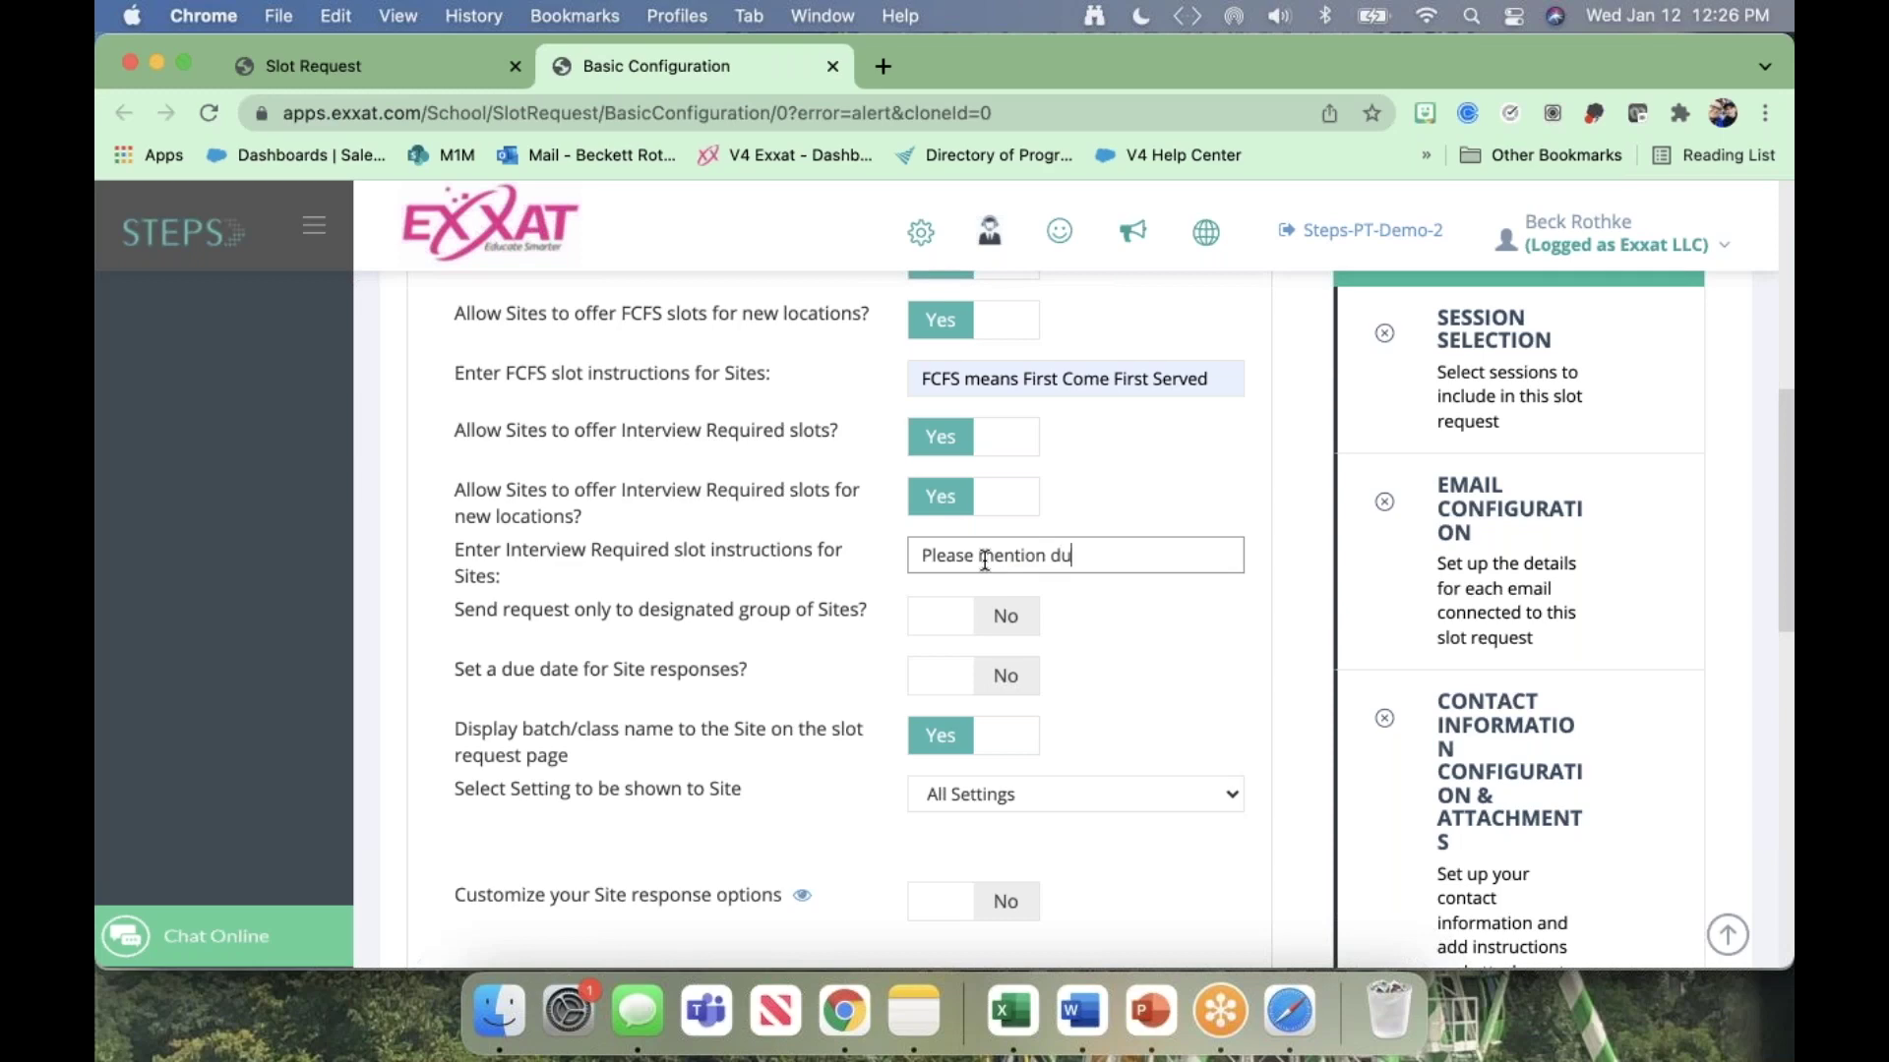
{"action": "type", "text": "e dates ."}
{"action": "scroll", "coordinate": [754, 553], "scroll_direction": "down", "scroll_amount": 2}
{"action": "scroll", "coordinate": [753, 557], "scroll_direction": "down", "scroll_amount": 2}
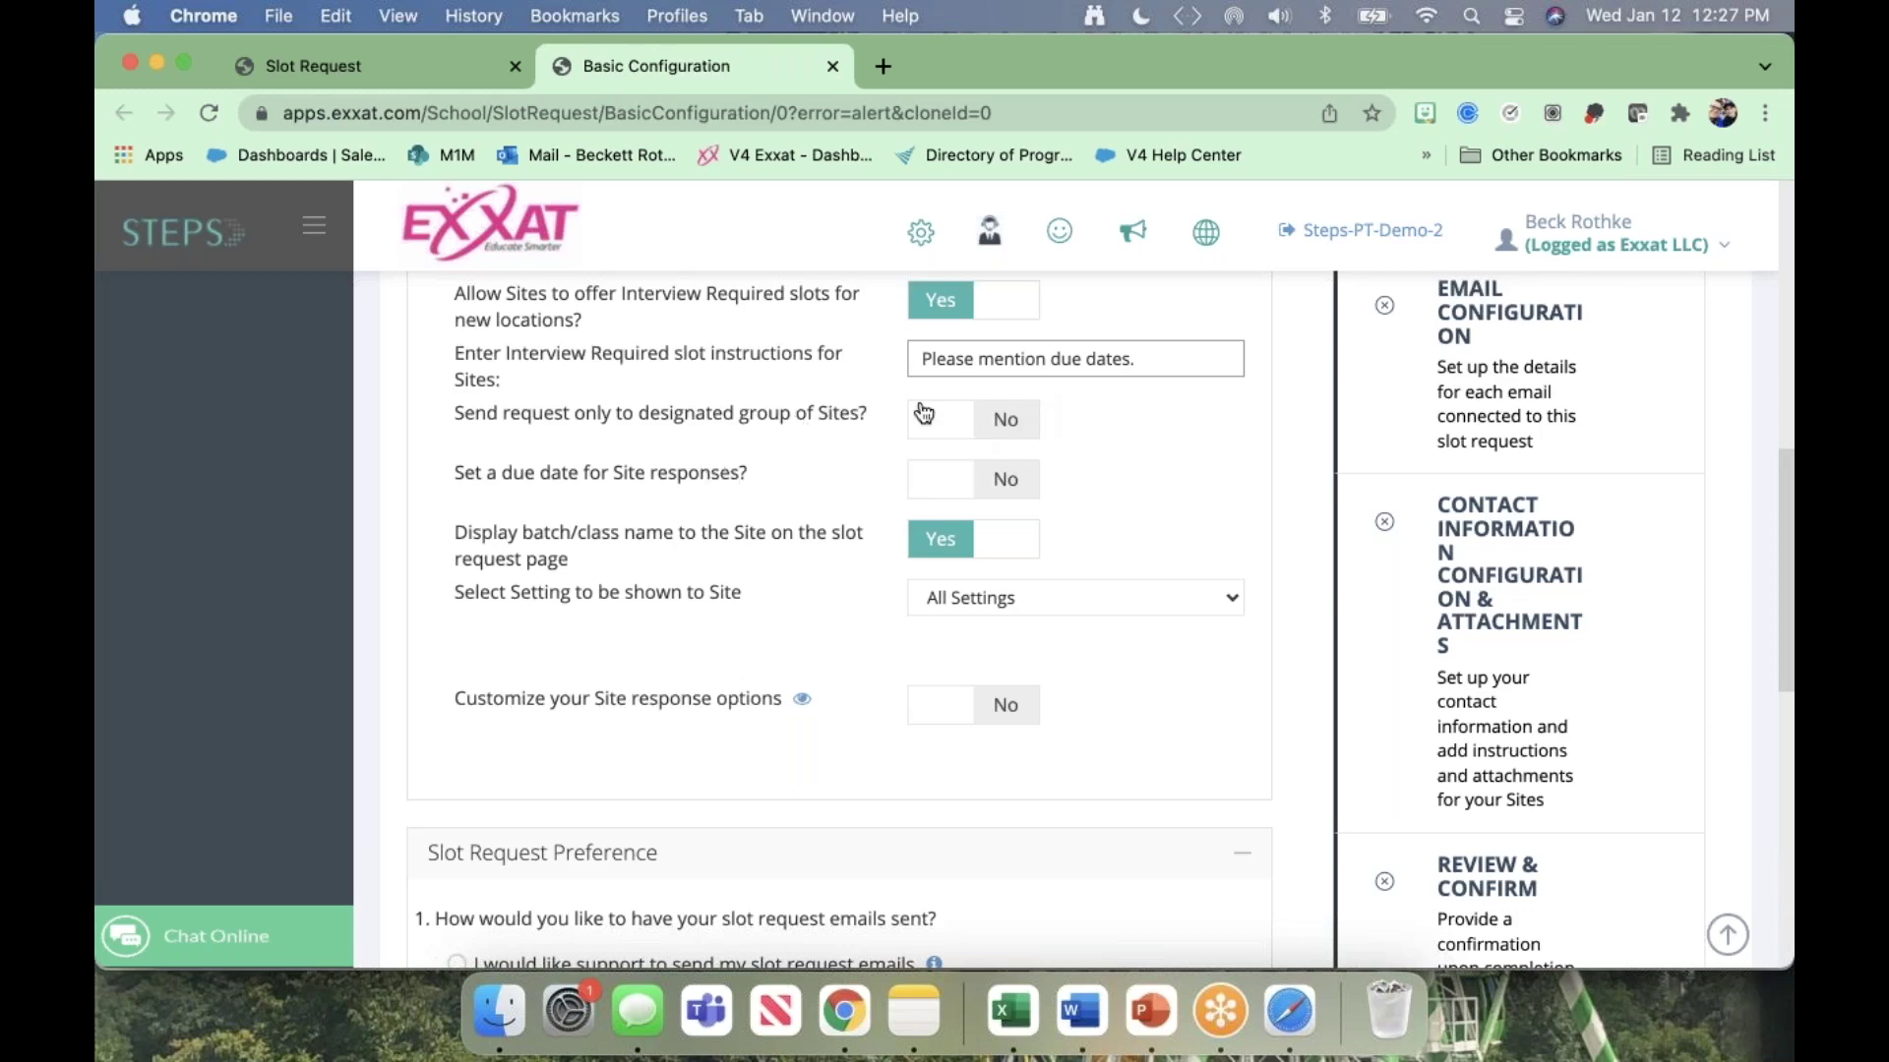
{"action": "left_click", "coordinate": [1016, 429]}
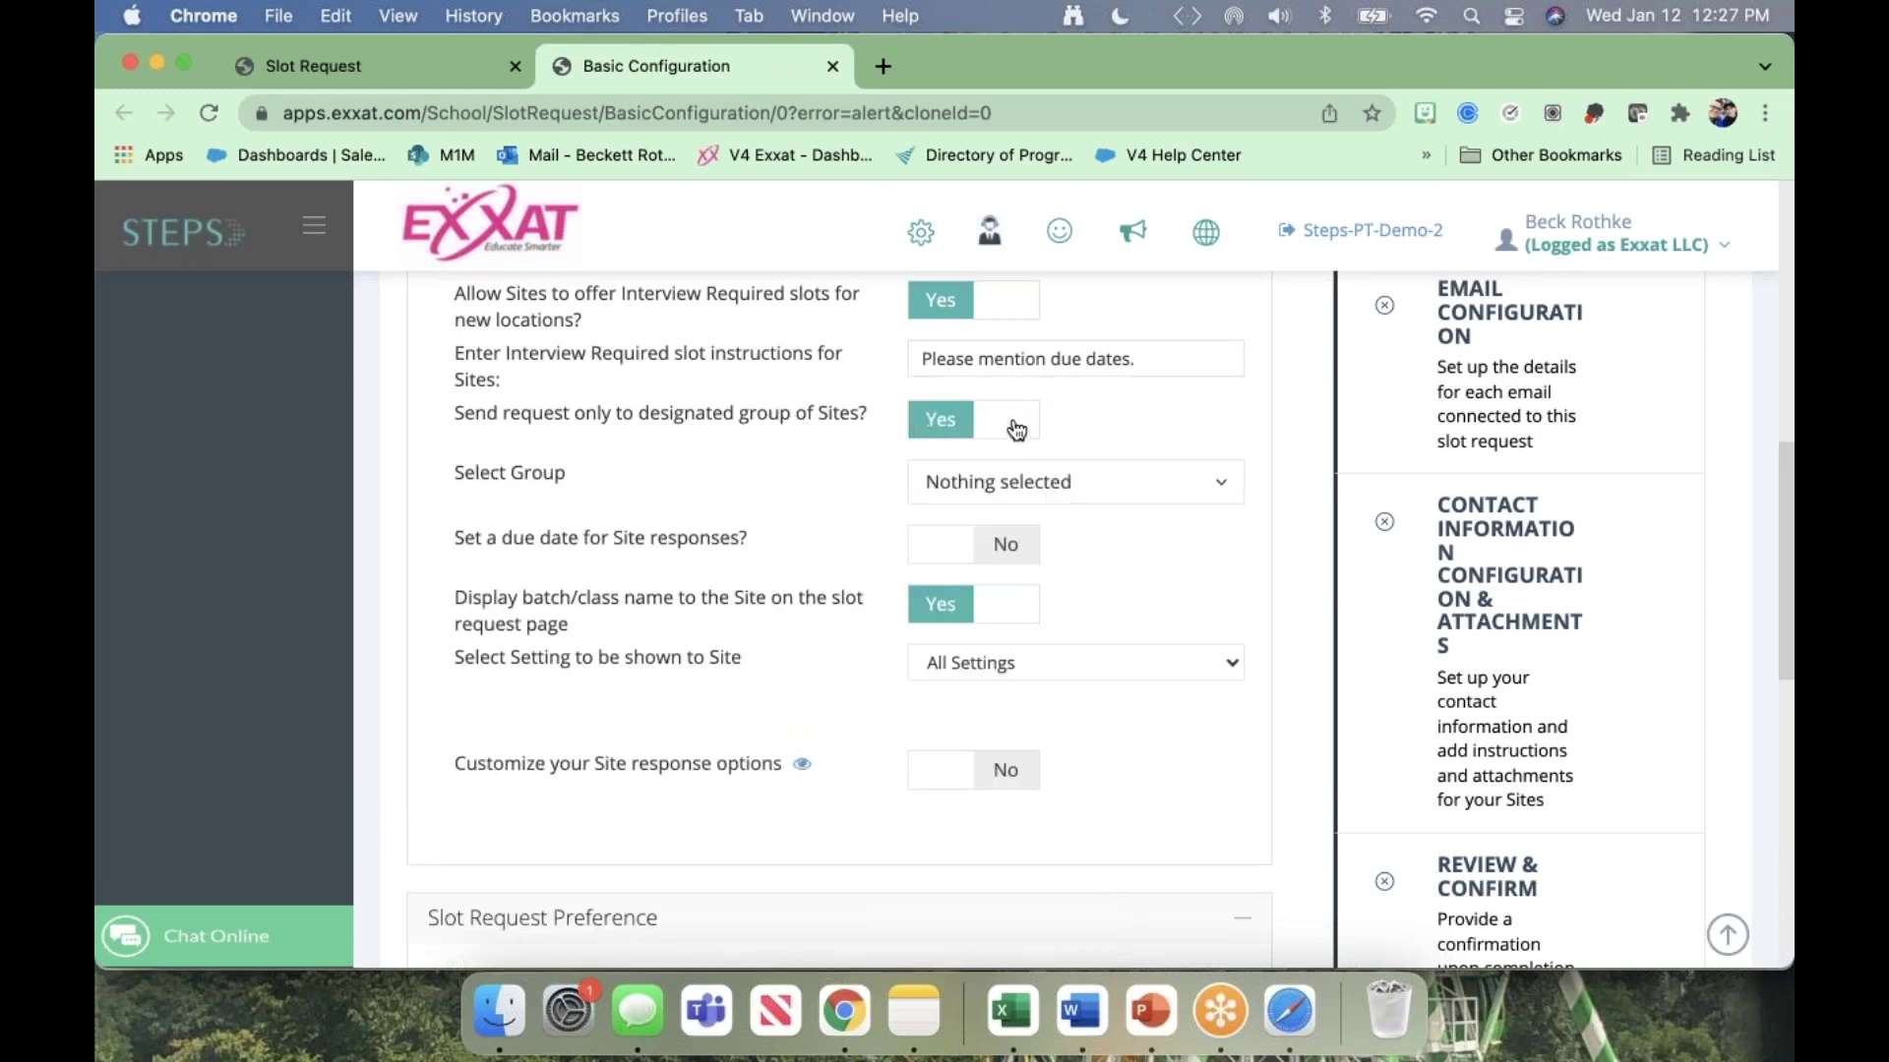
{"action": "left_click", "coordinate": [1126, 482]}
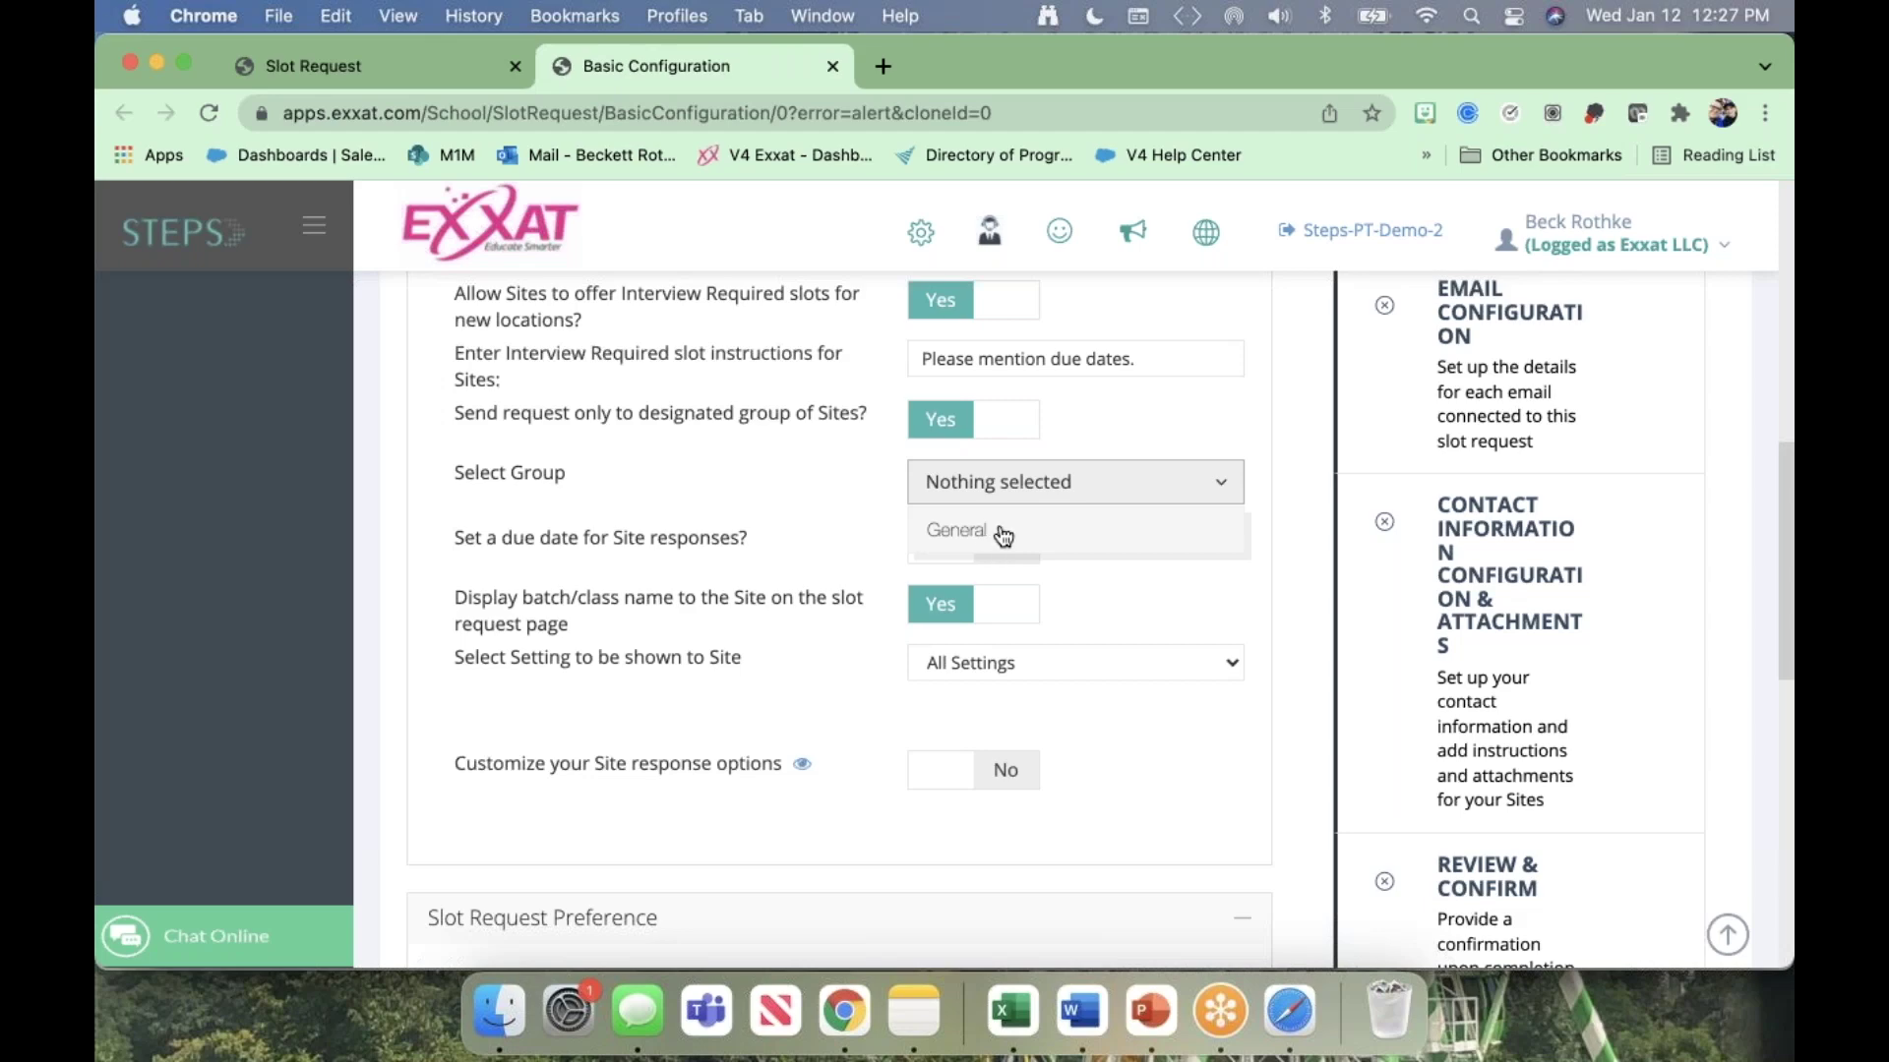
{"action": "left_click", "coordinate": [1012, 434]}
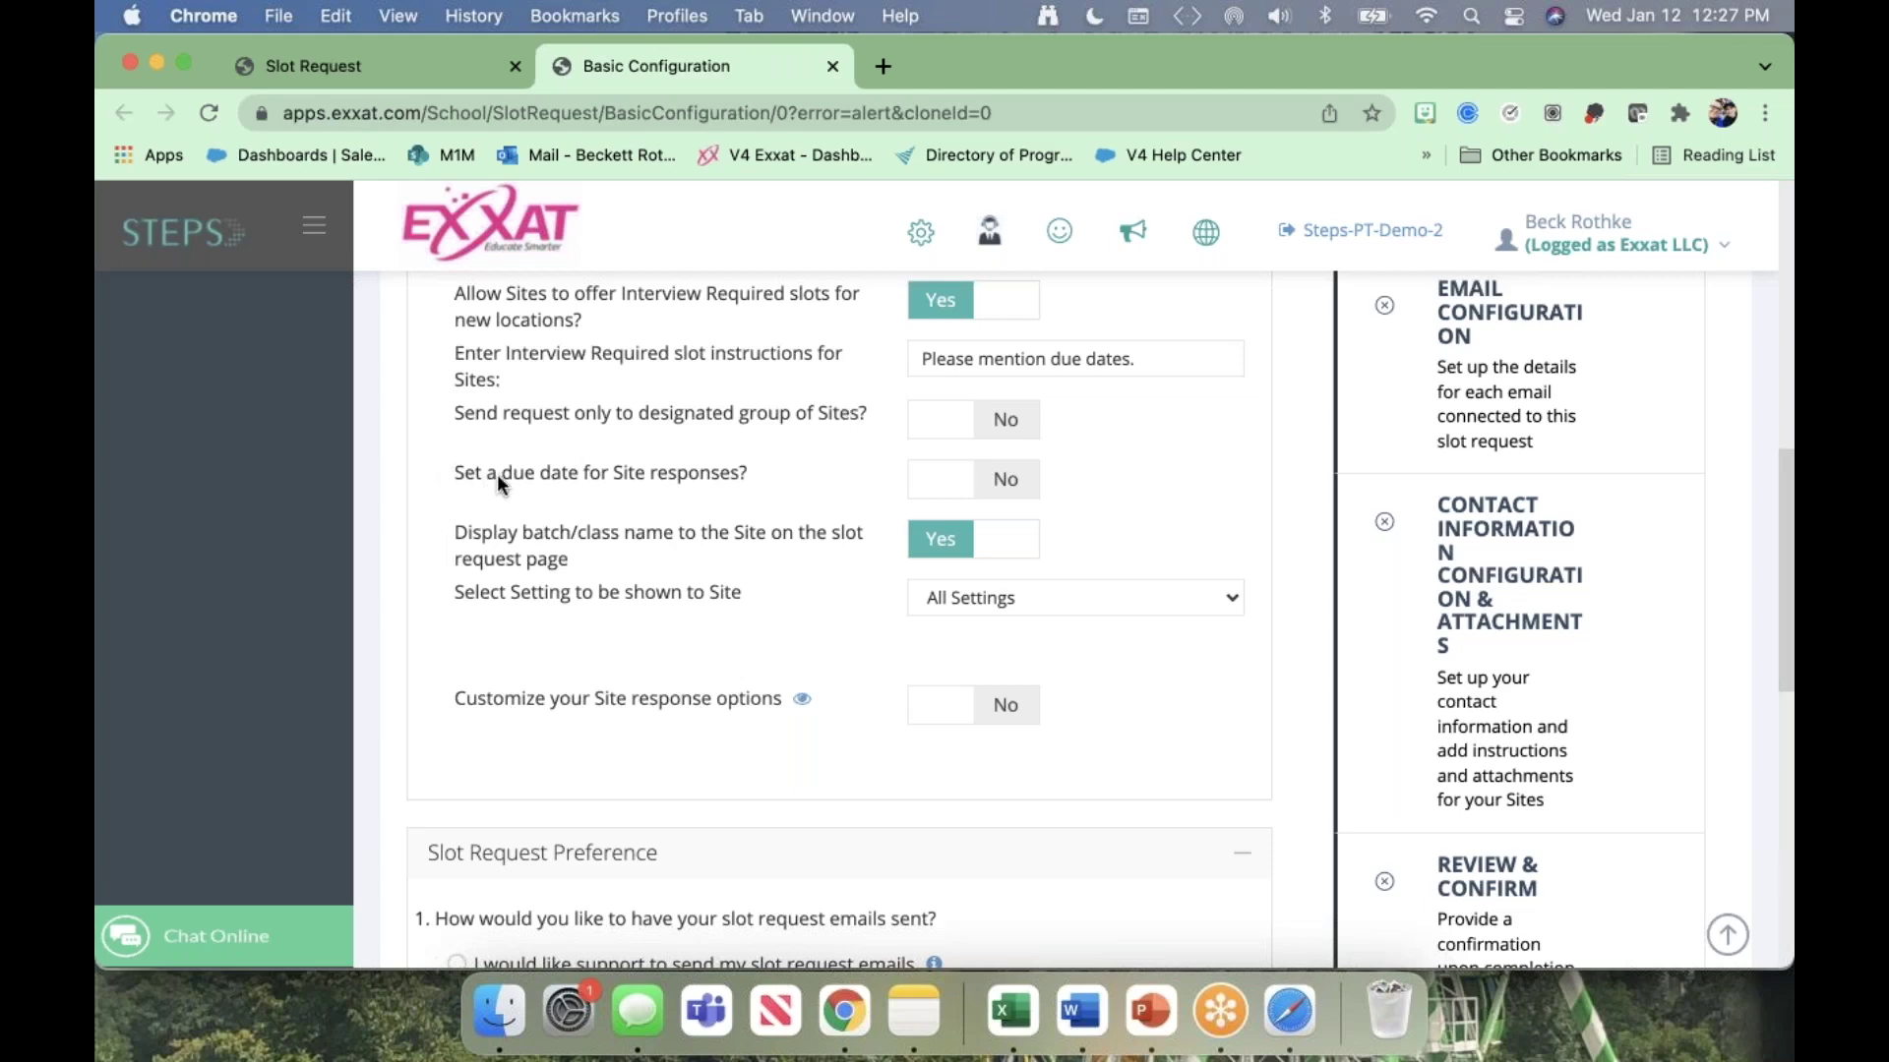
- Require site responses by a due date of 04/15/2022
{"action": "left_click", "coordinate": [689, 477]}
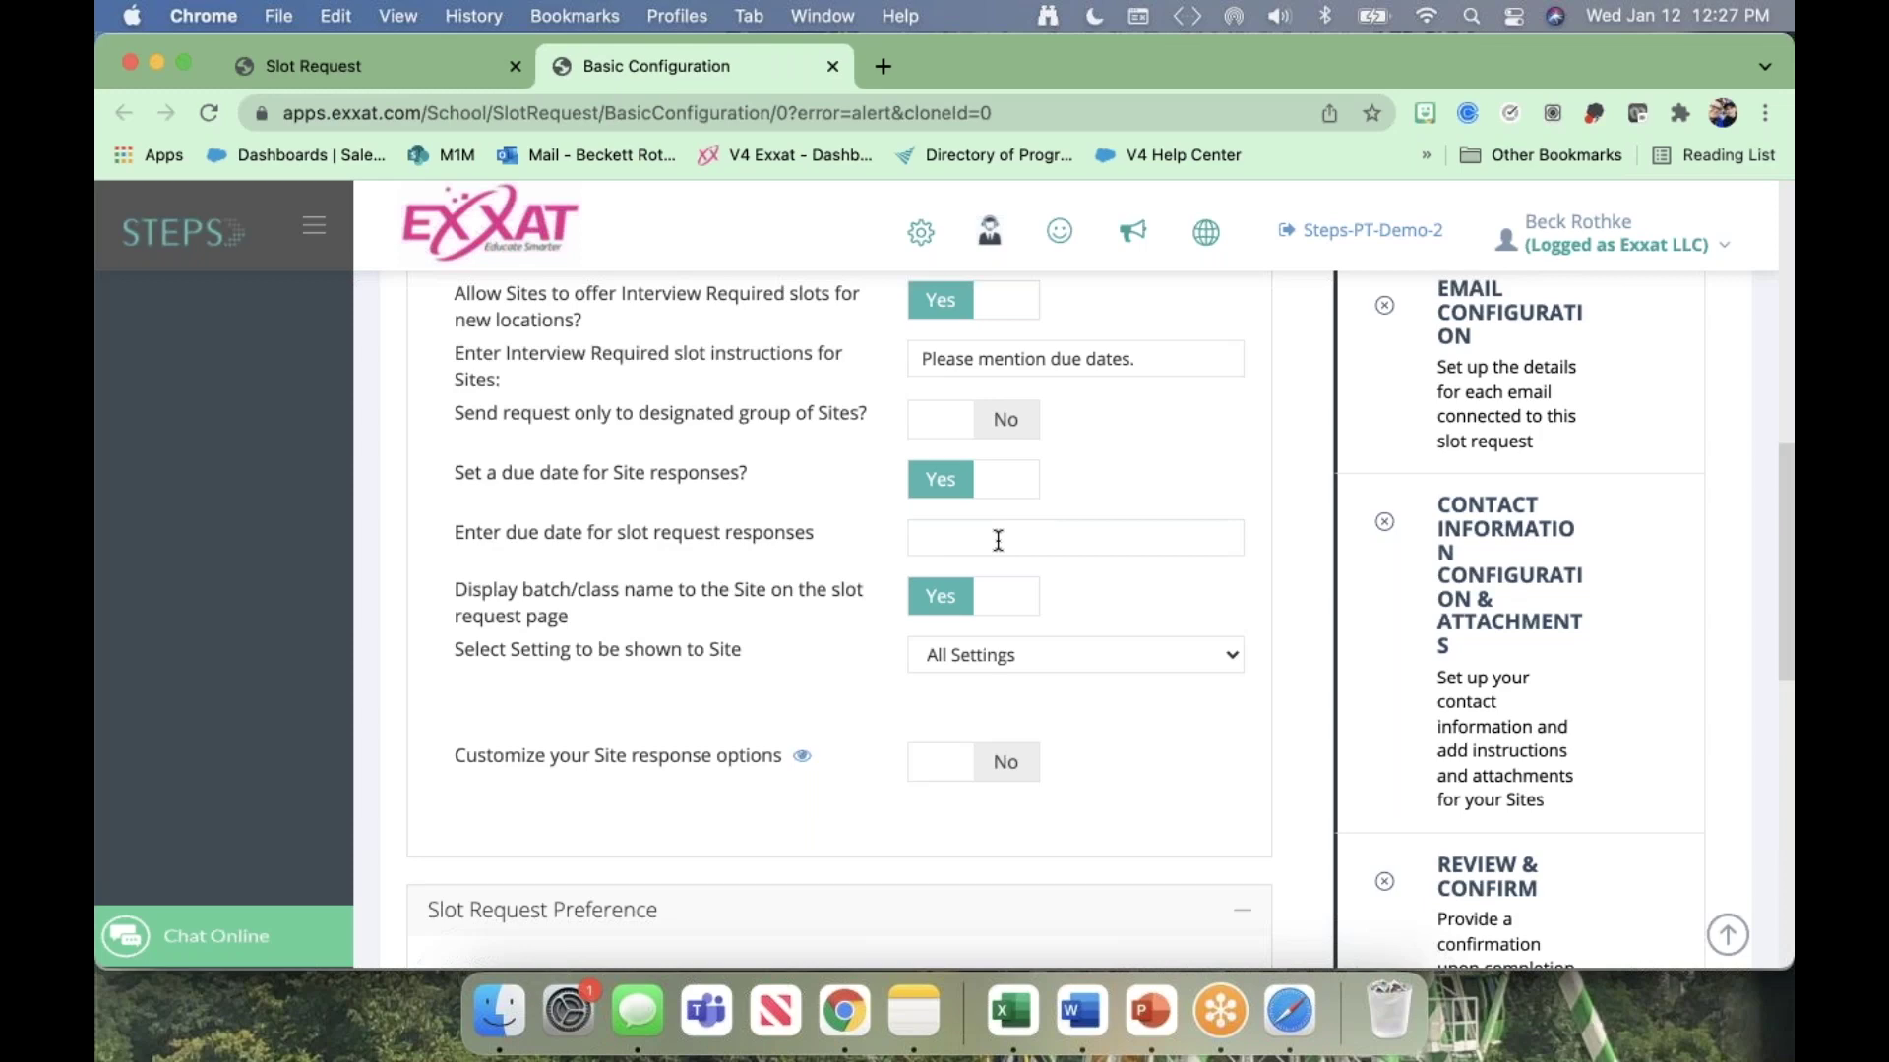
{"action": "left_click", "coordinate": [999, 541]}
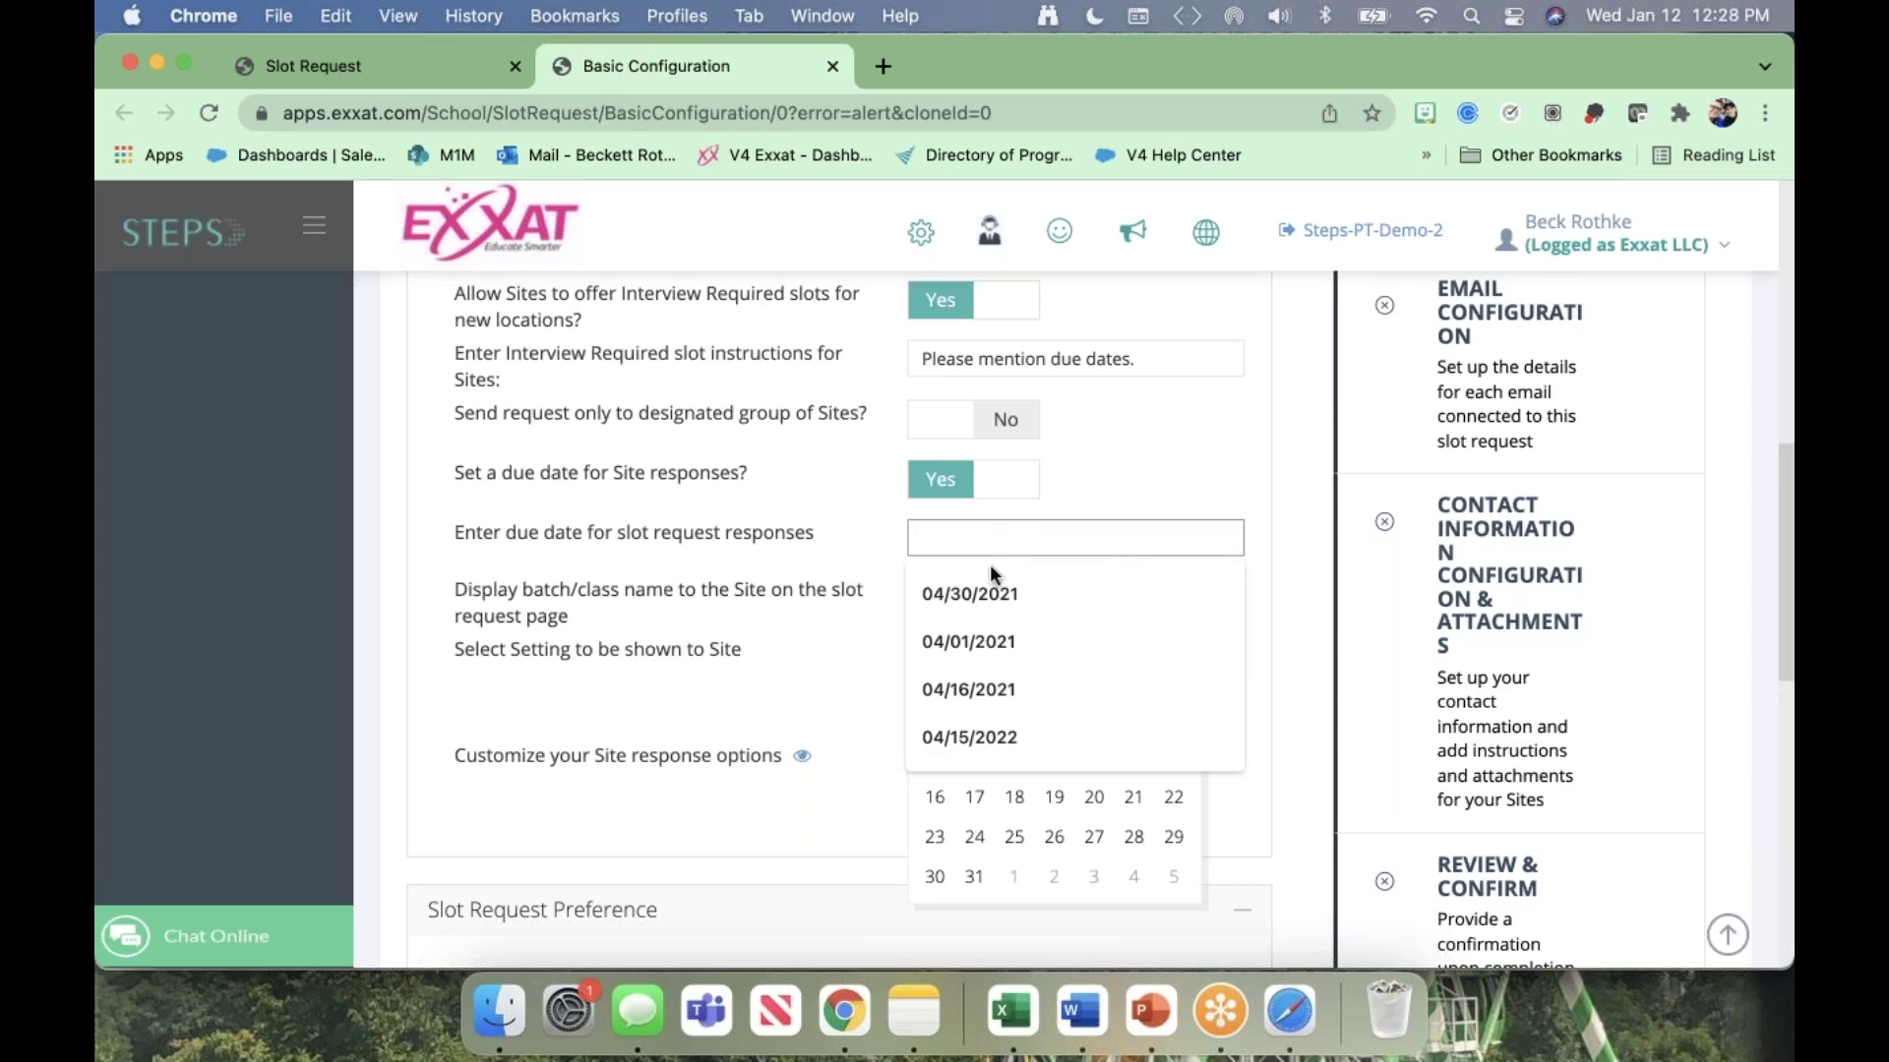
{"action": "left_click", "coordinate": [971, 737]}
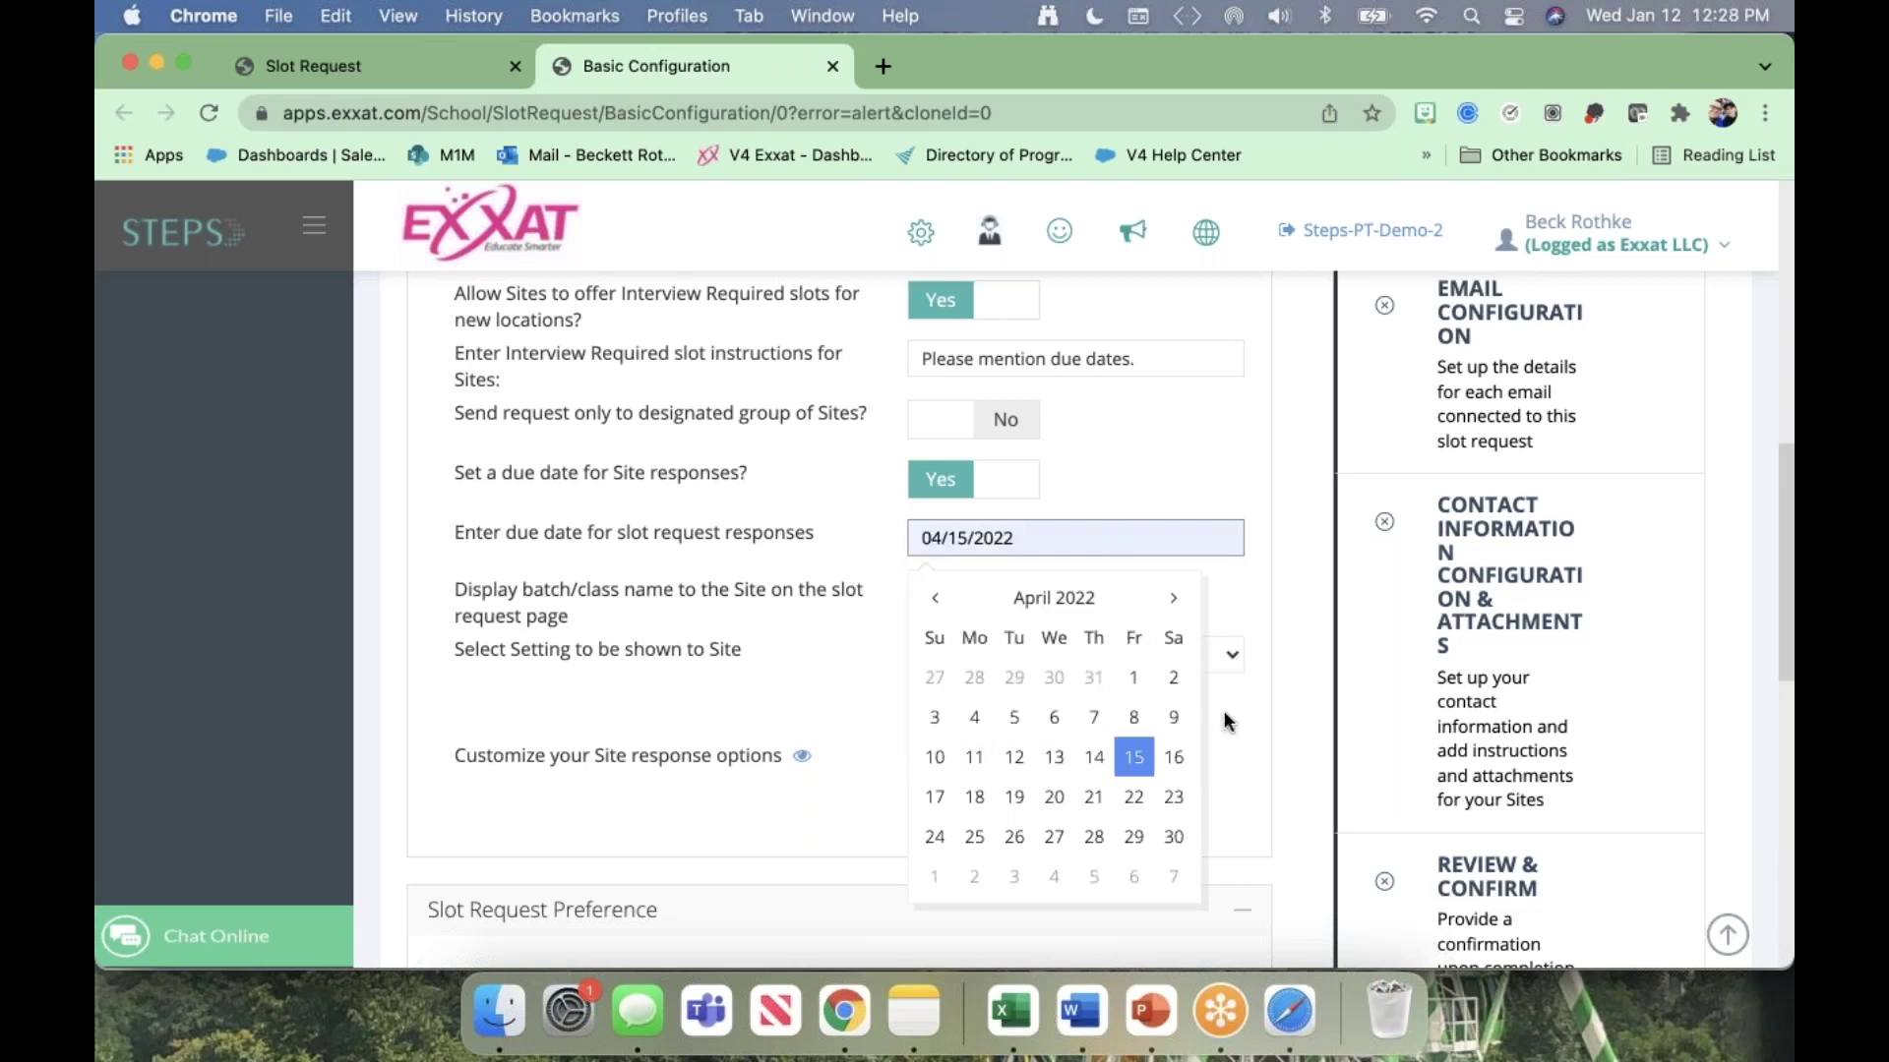
{"action": "left_click", "coordinate": [1144, 759]}
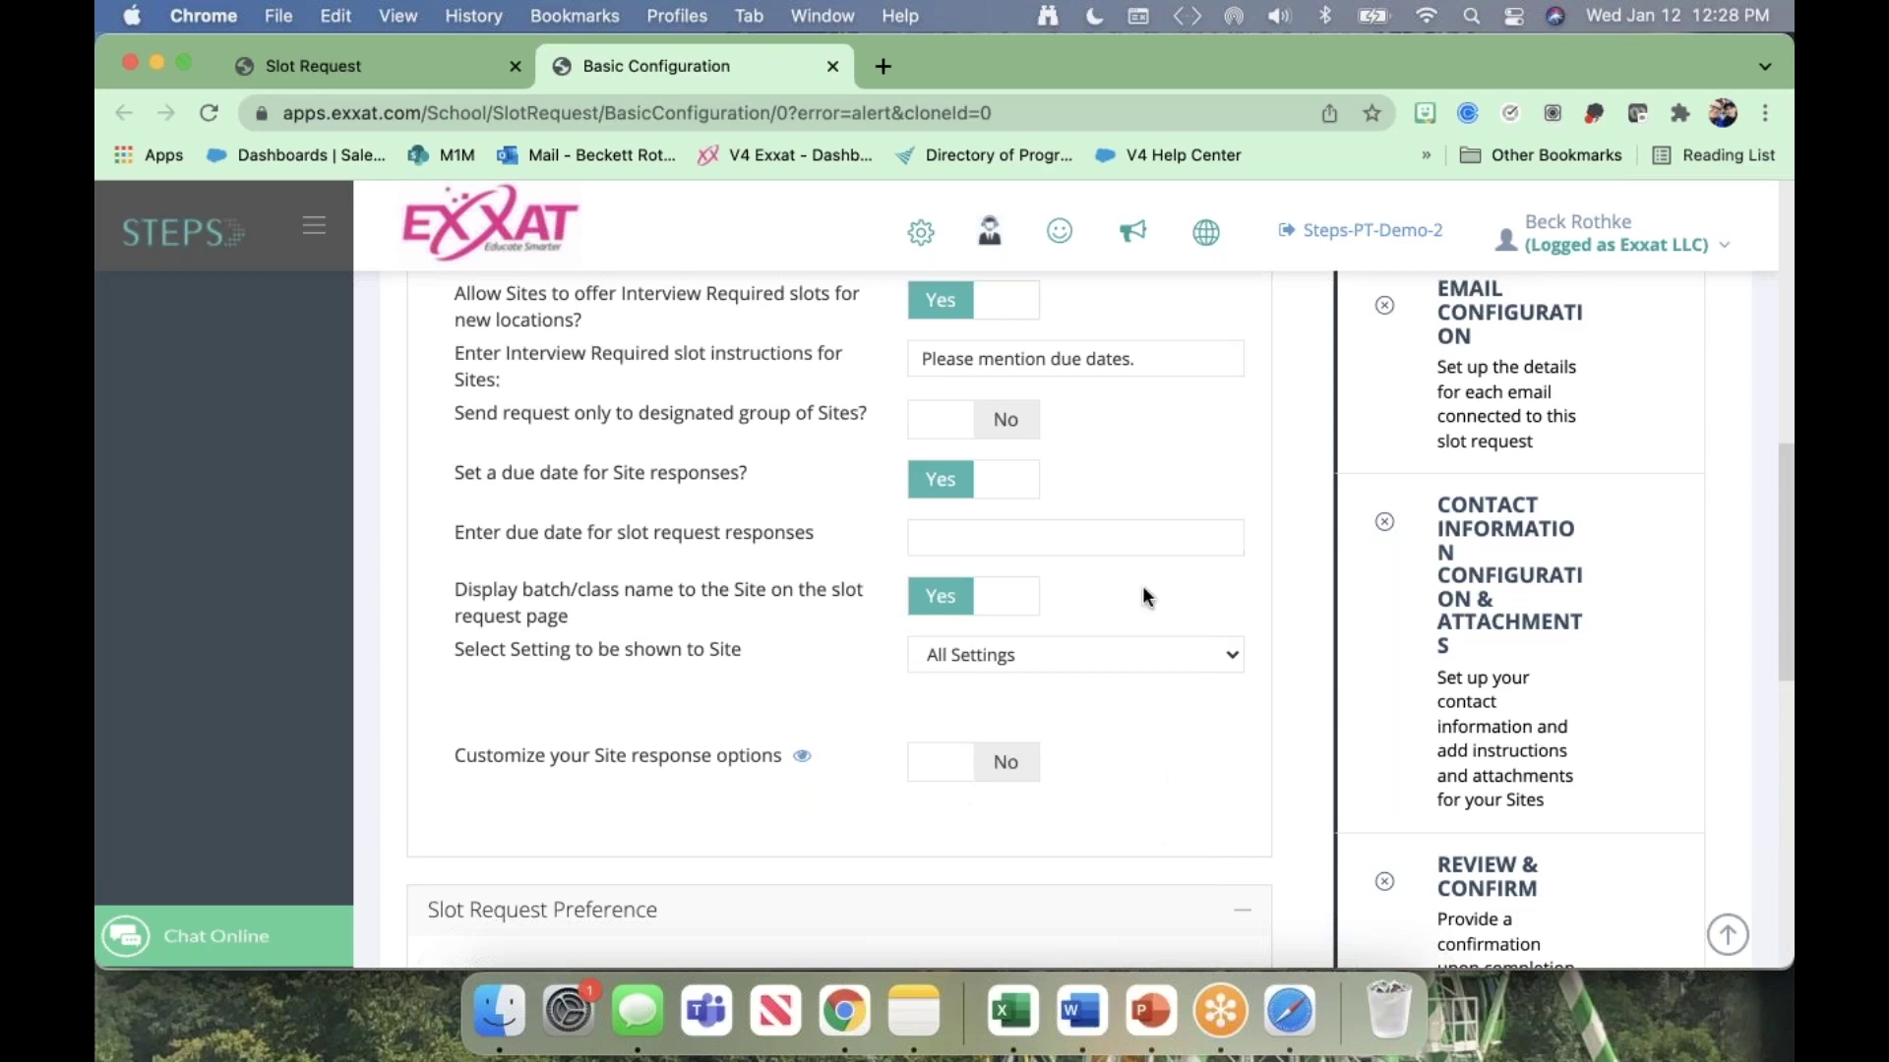
{"action": "left_click", "coordinate": [1136, 536]}
{"action": "left_click", "coordinate": [993, 740]}
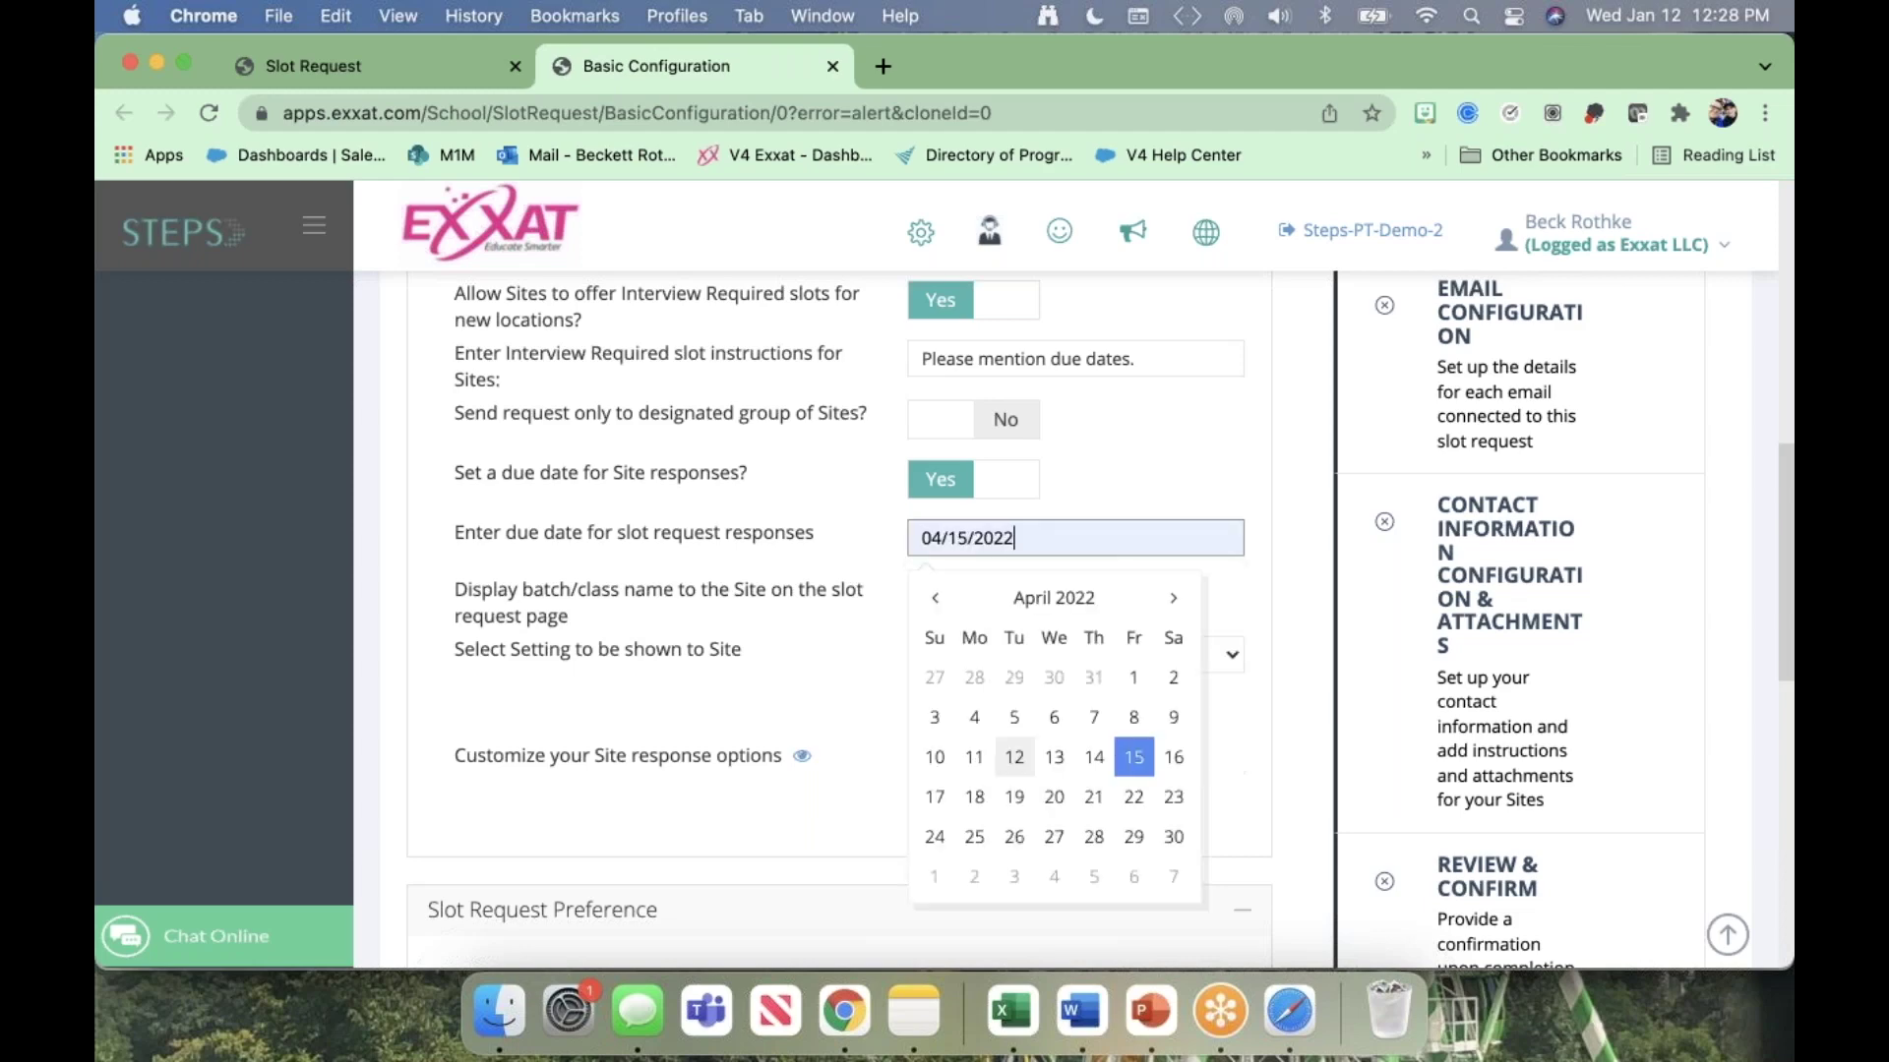
{"action": "left_click", "coordinate": [793, 640]}
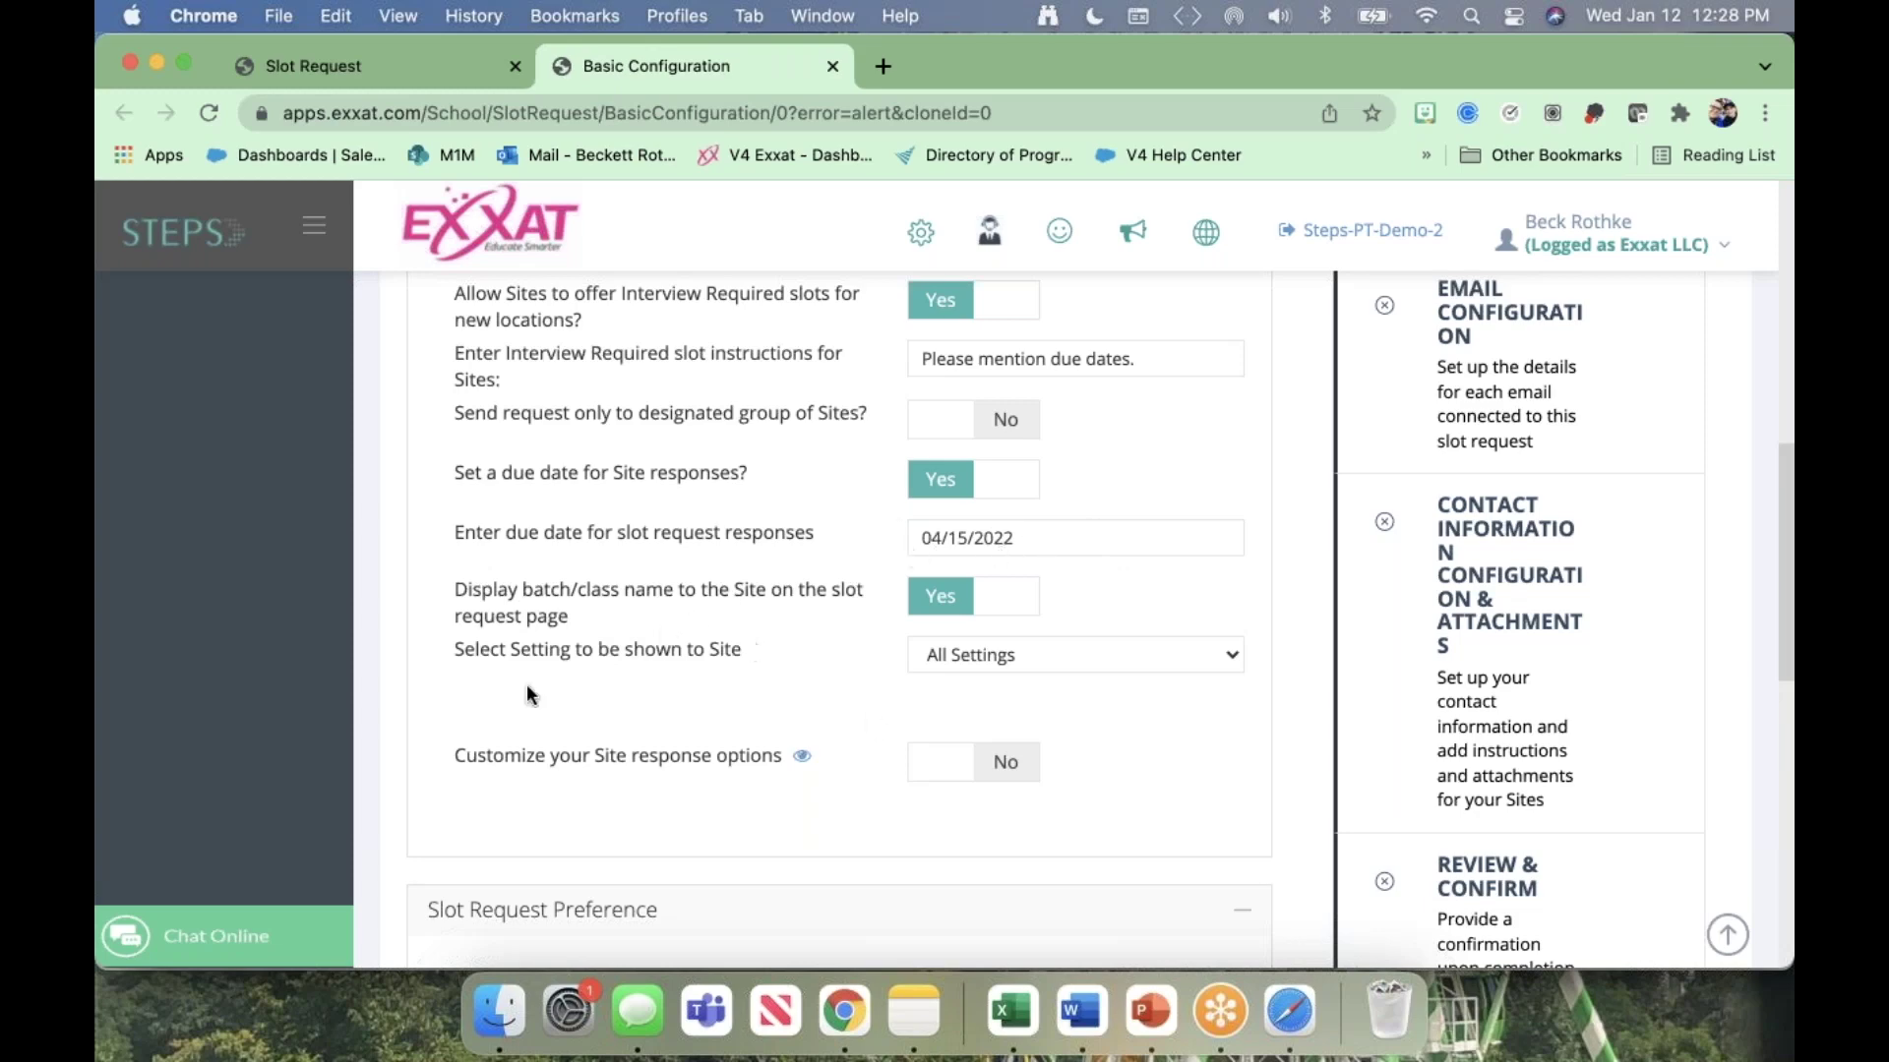
{"action": "scroll", "coordinate": [503, 698], "scroll_direction": "down", "scroll_amount": 3}
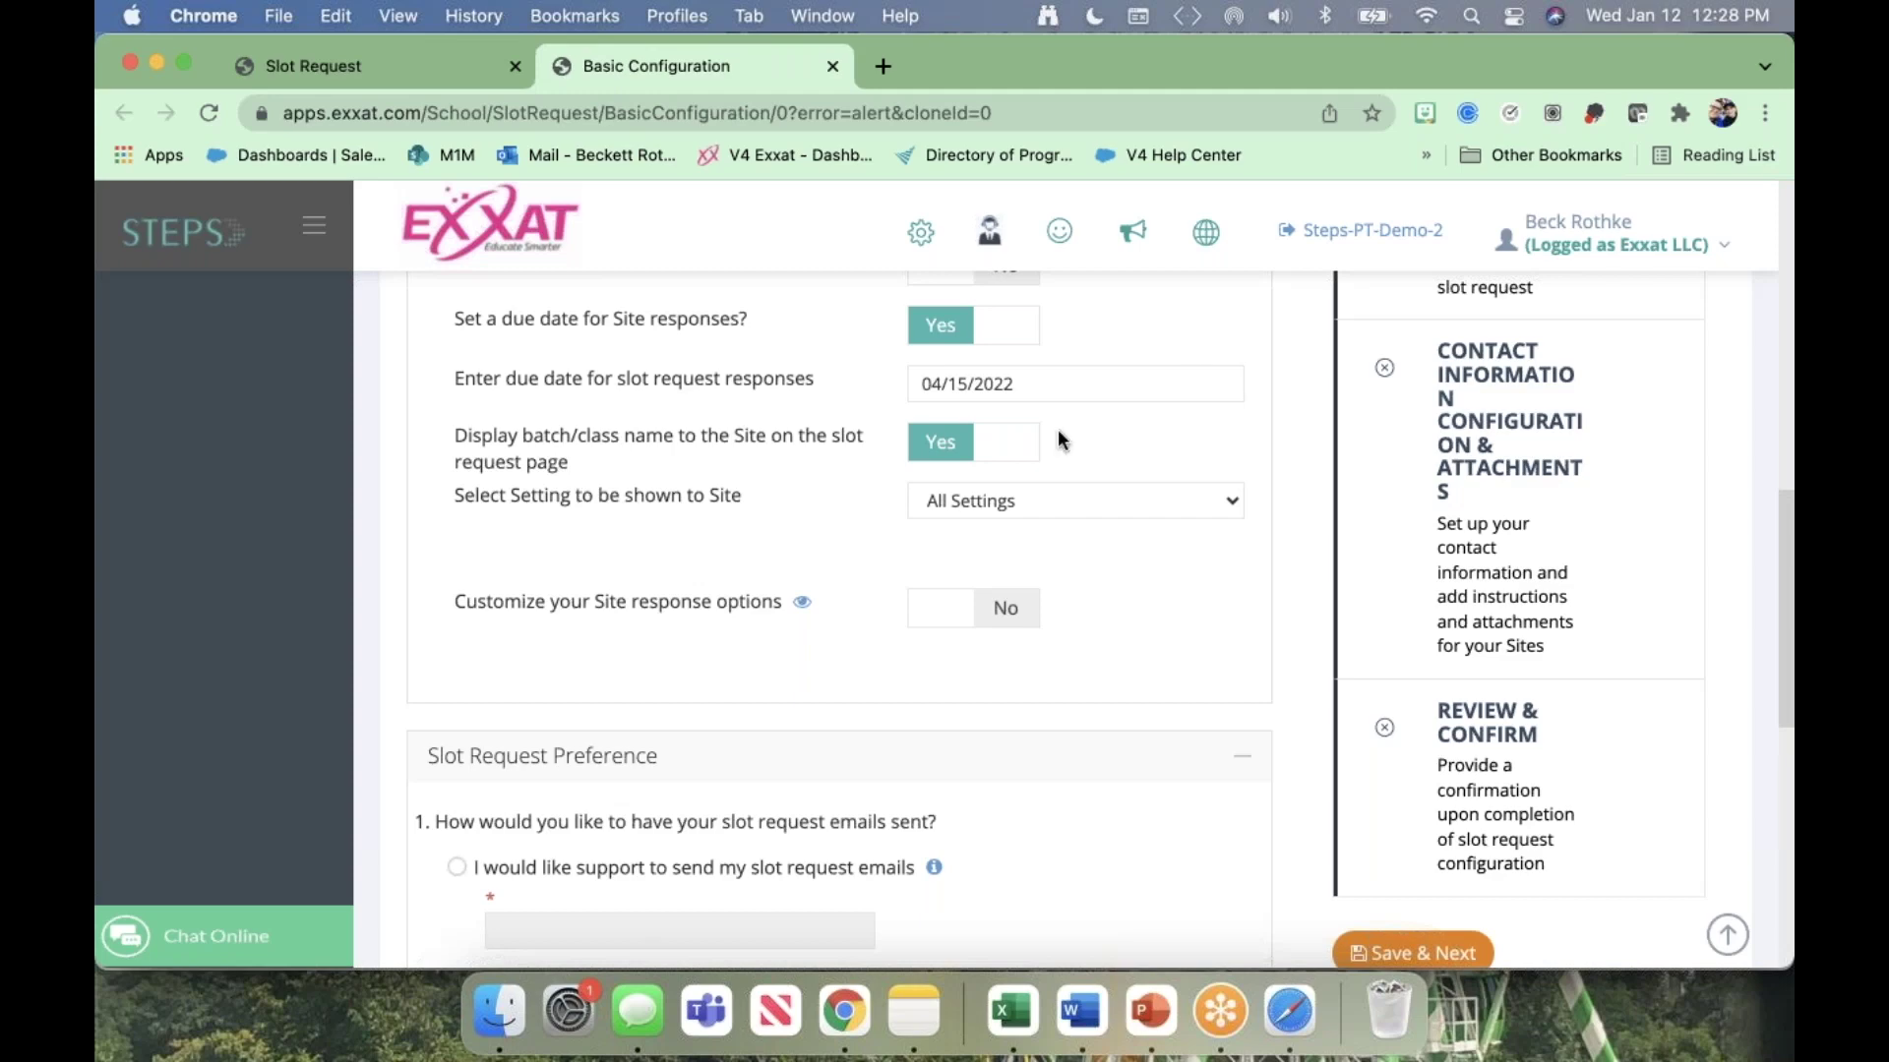
- Keep the batch/class name displayed and list the choices of settings shown to sites
{"action": "left_click", "coordinate": [1023, 445]}
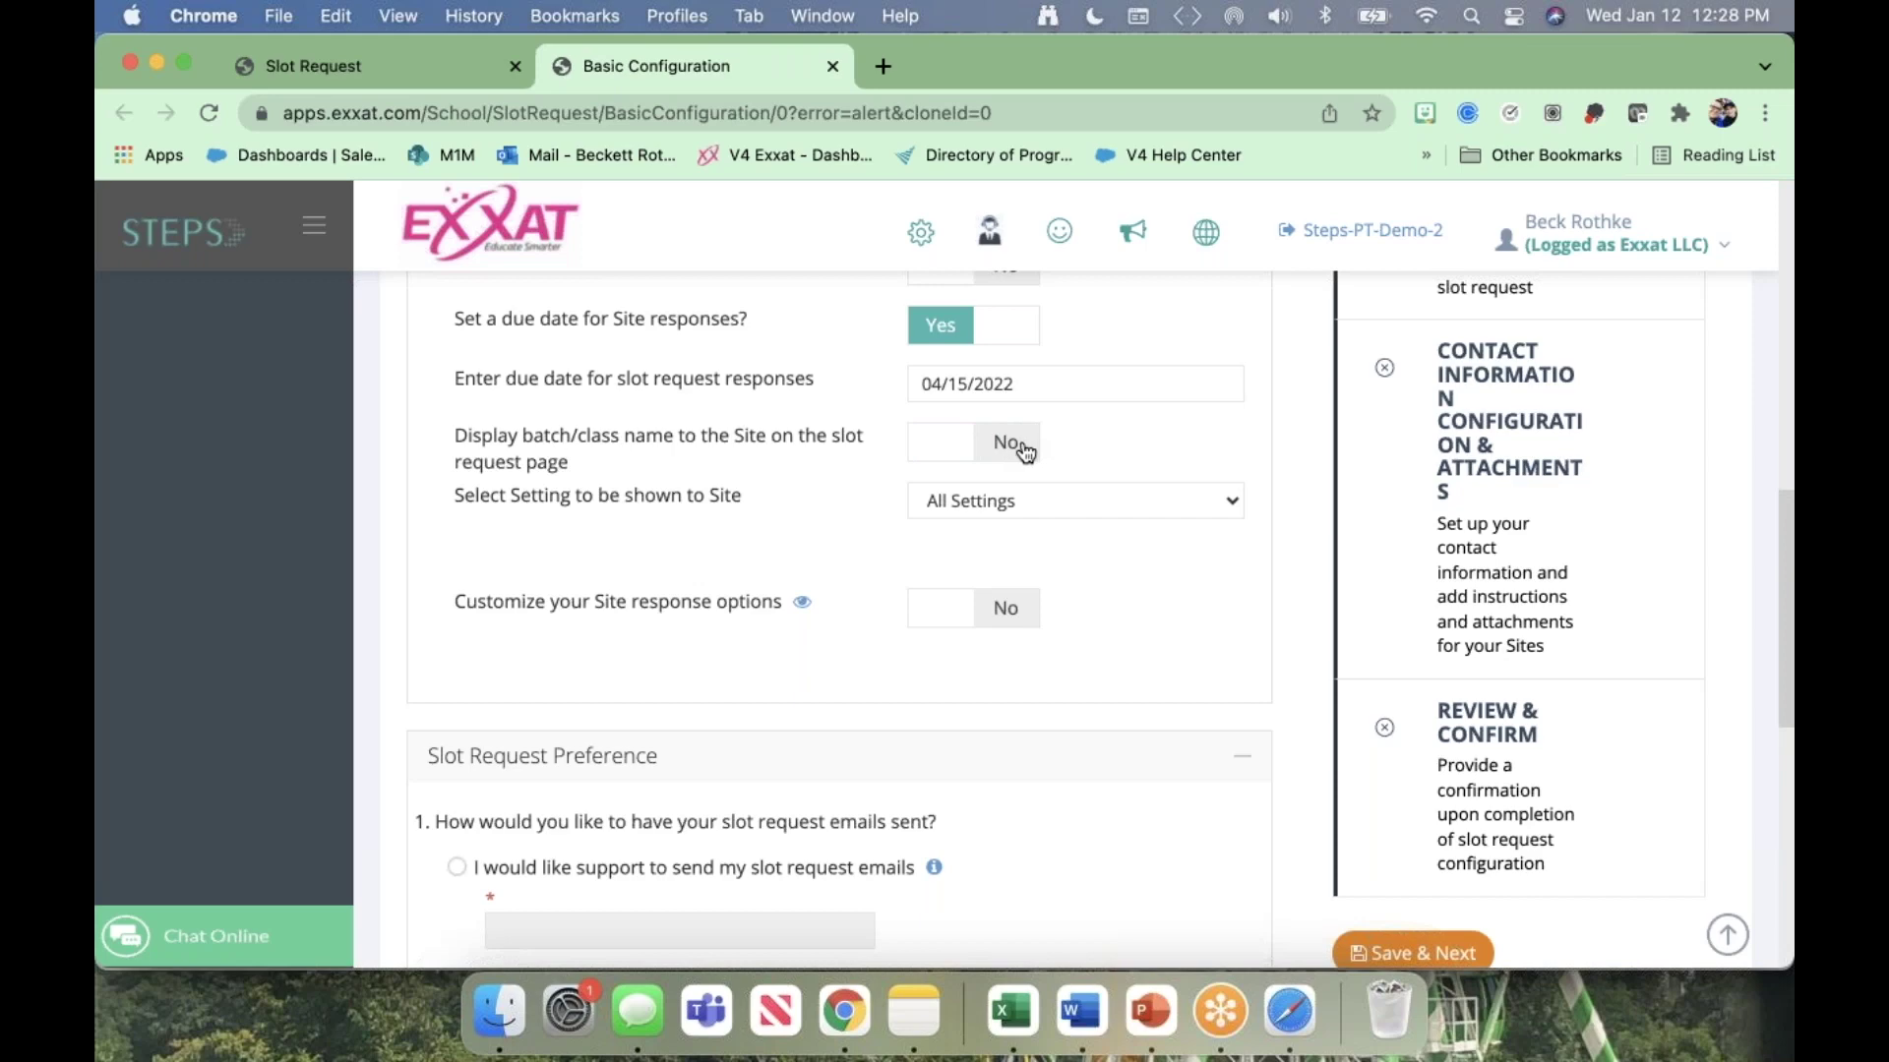
{"action": "left_click", "coordinate": [1025, 451]}
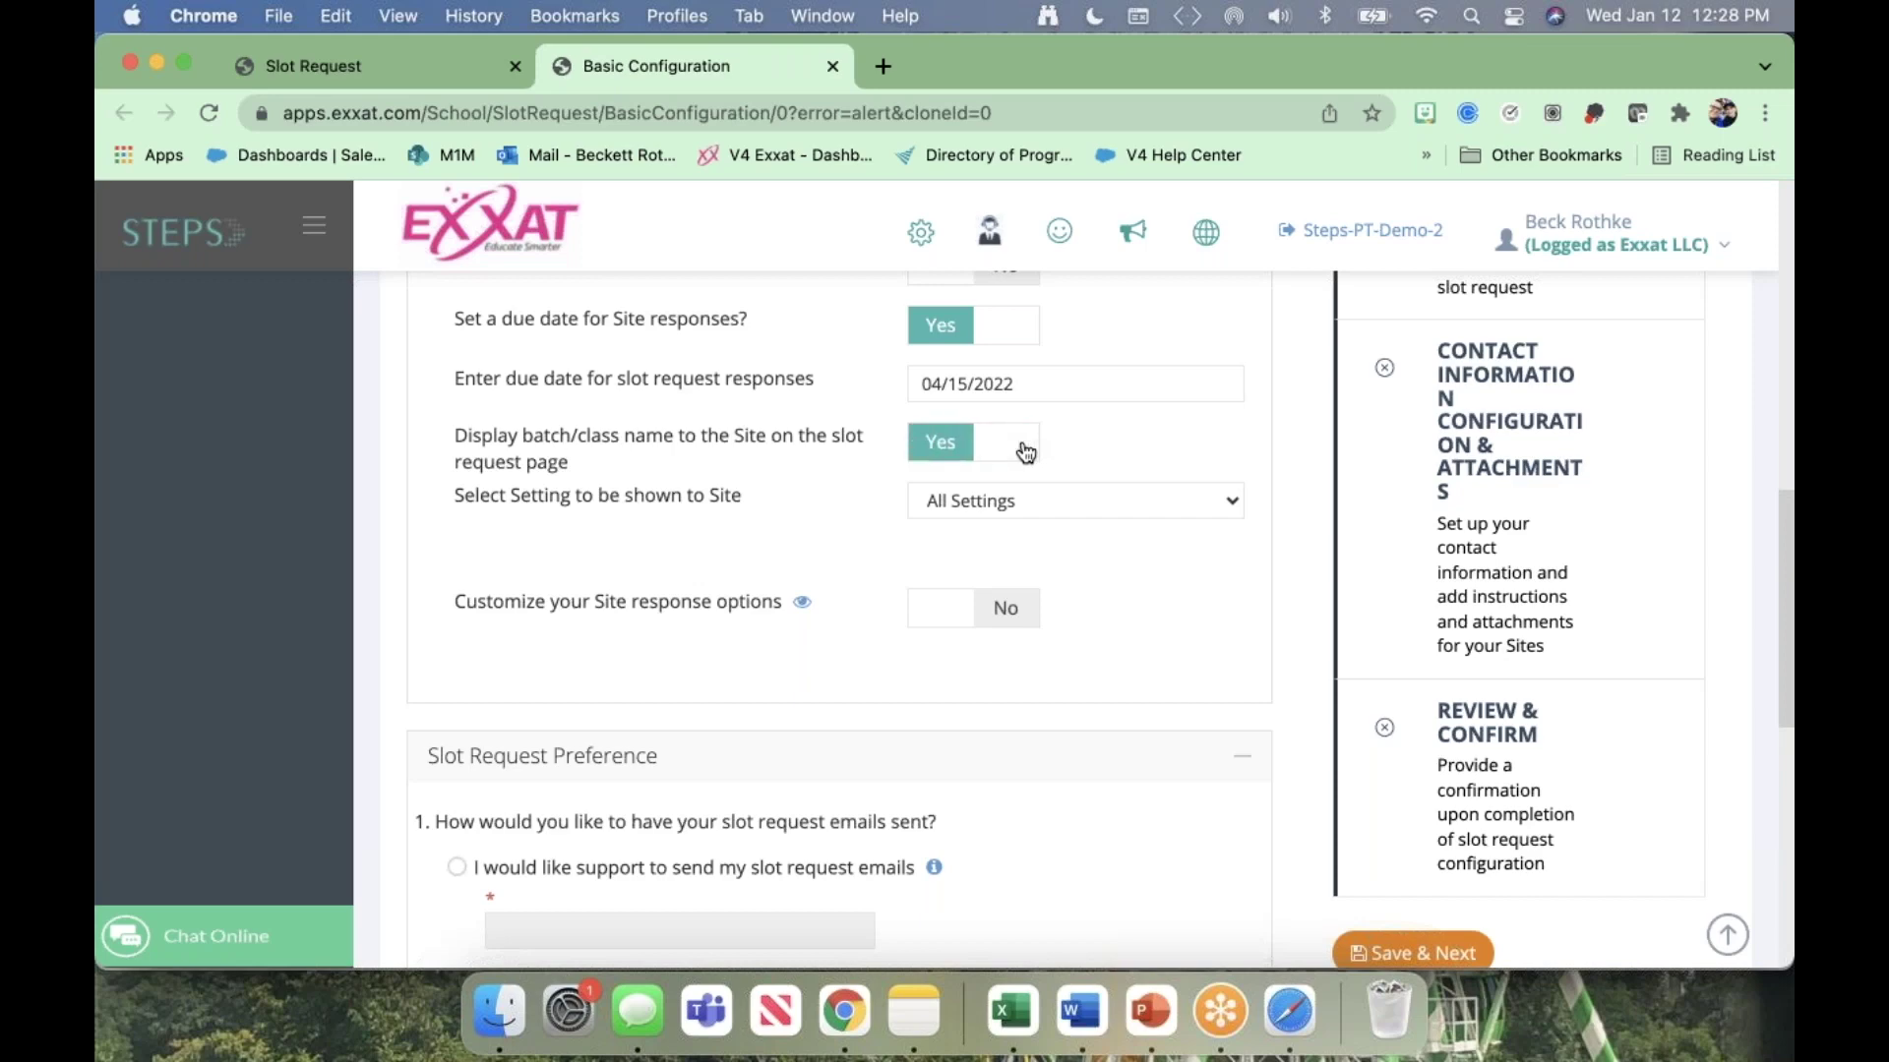
{"action": "scroll", "coordinate": [811, 513], "scroll_direction": "down", "scroll_amount": 3}
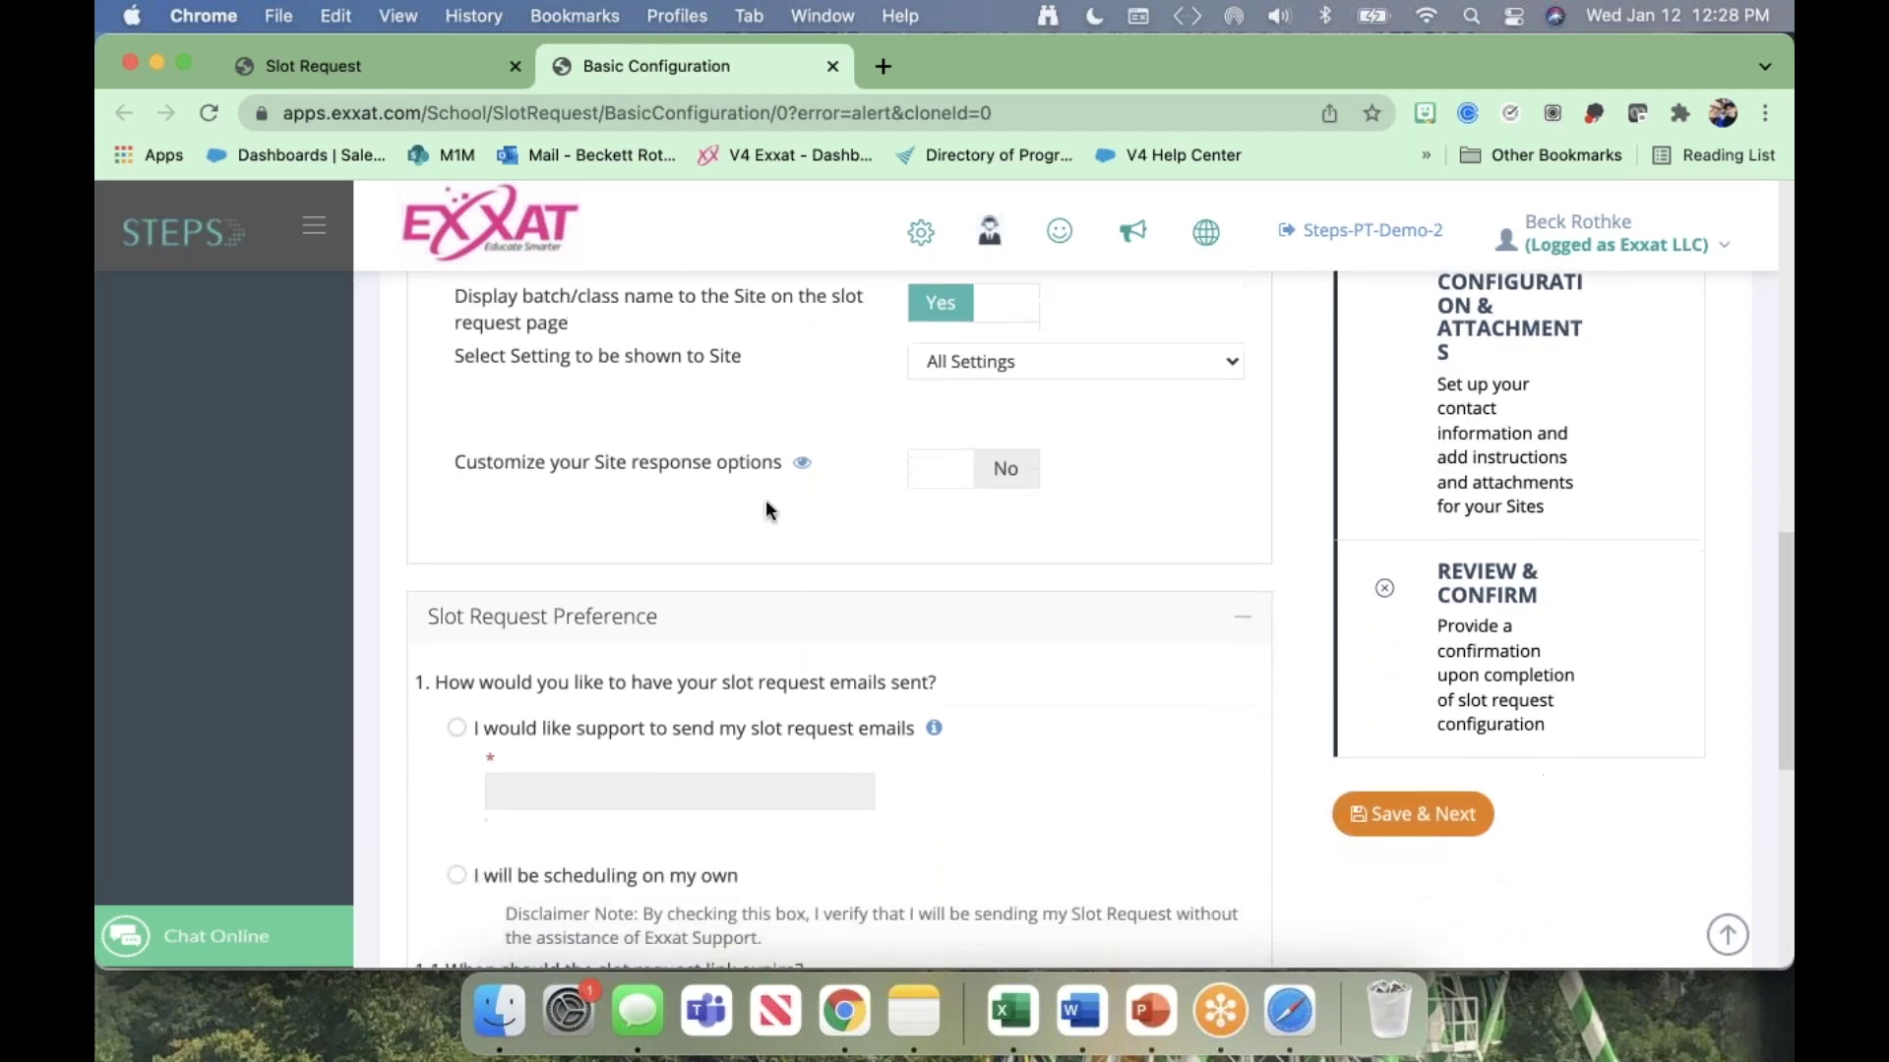
{"action": "left_click_drag", "start_coordinate": [460, 370], "coordinate": [612, 357]}
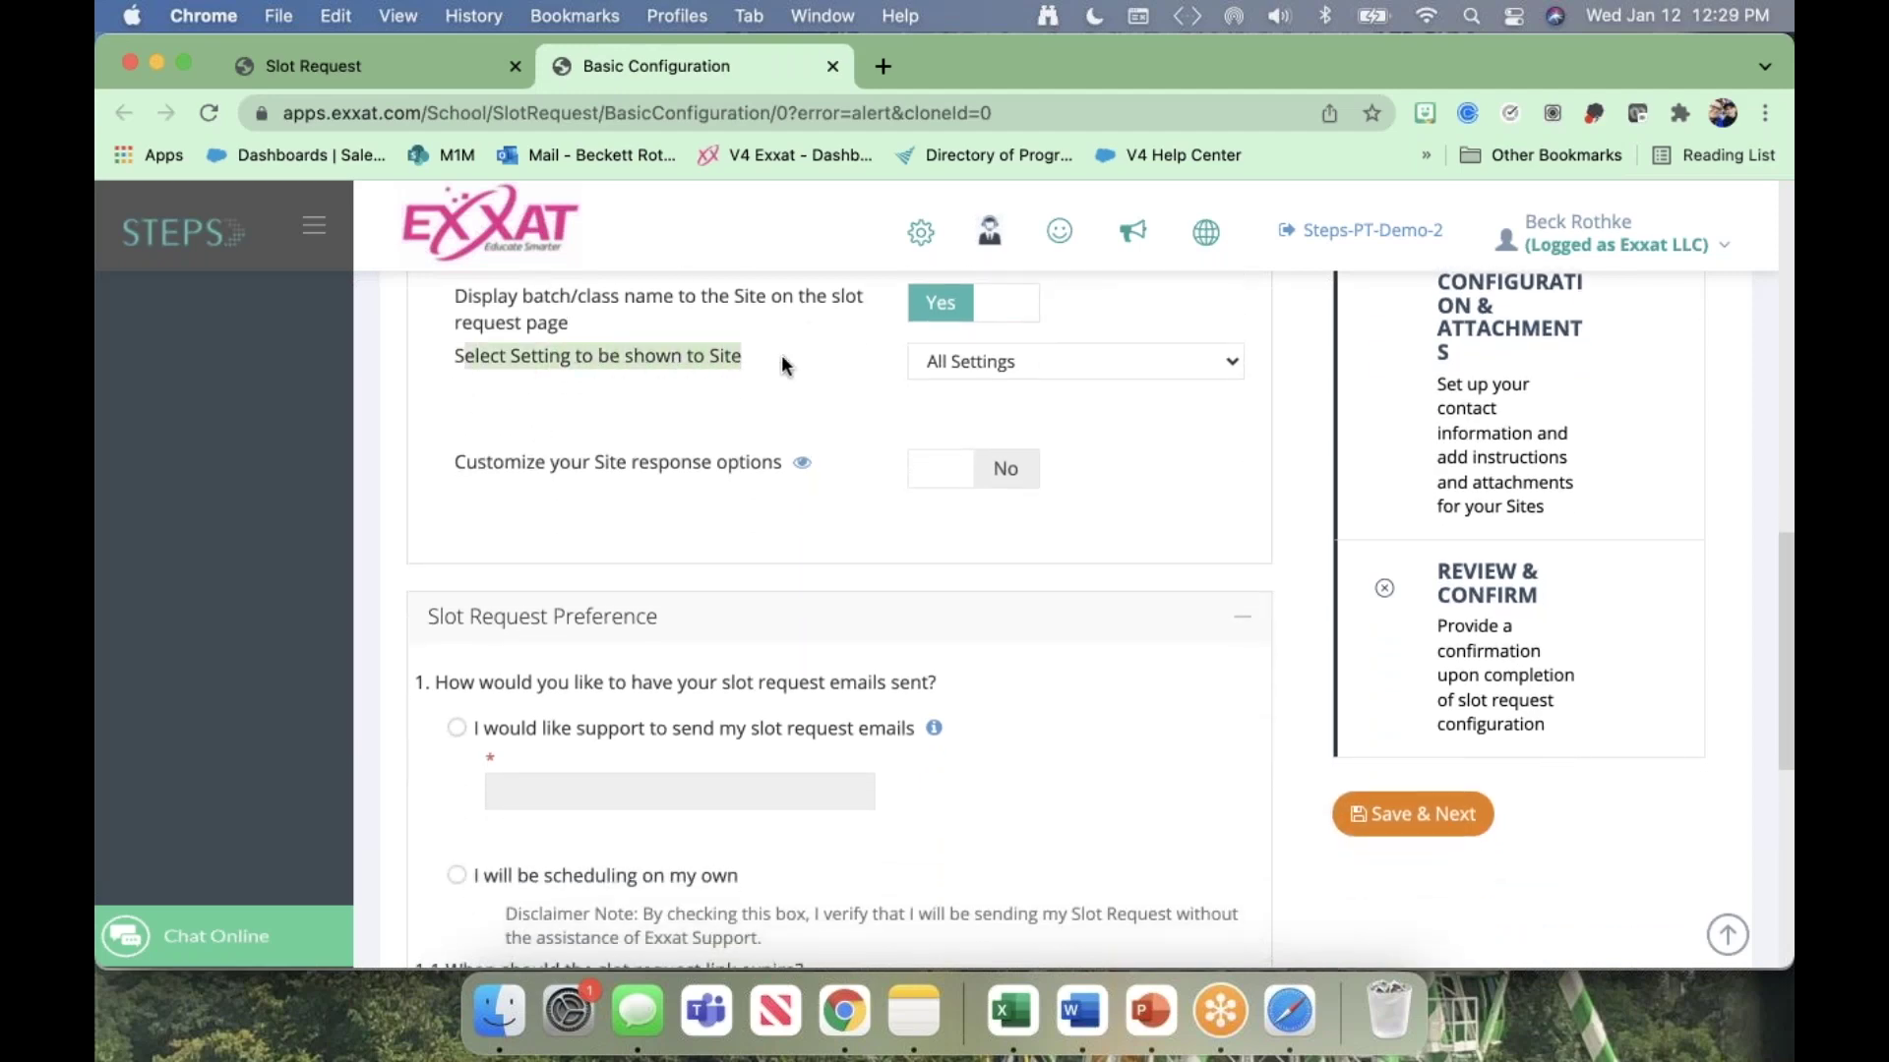
{"action": "left_click", "coordinate": [1041, 366]}
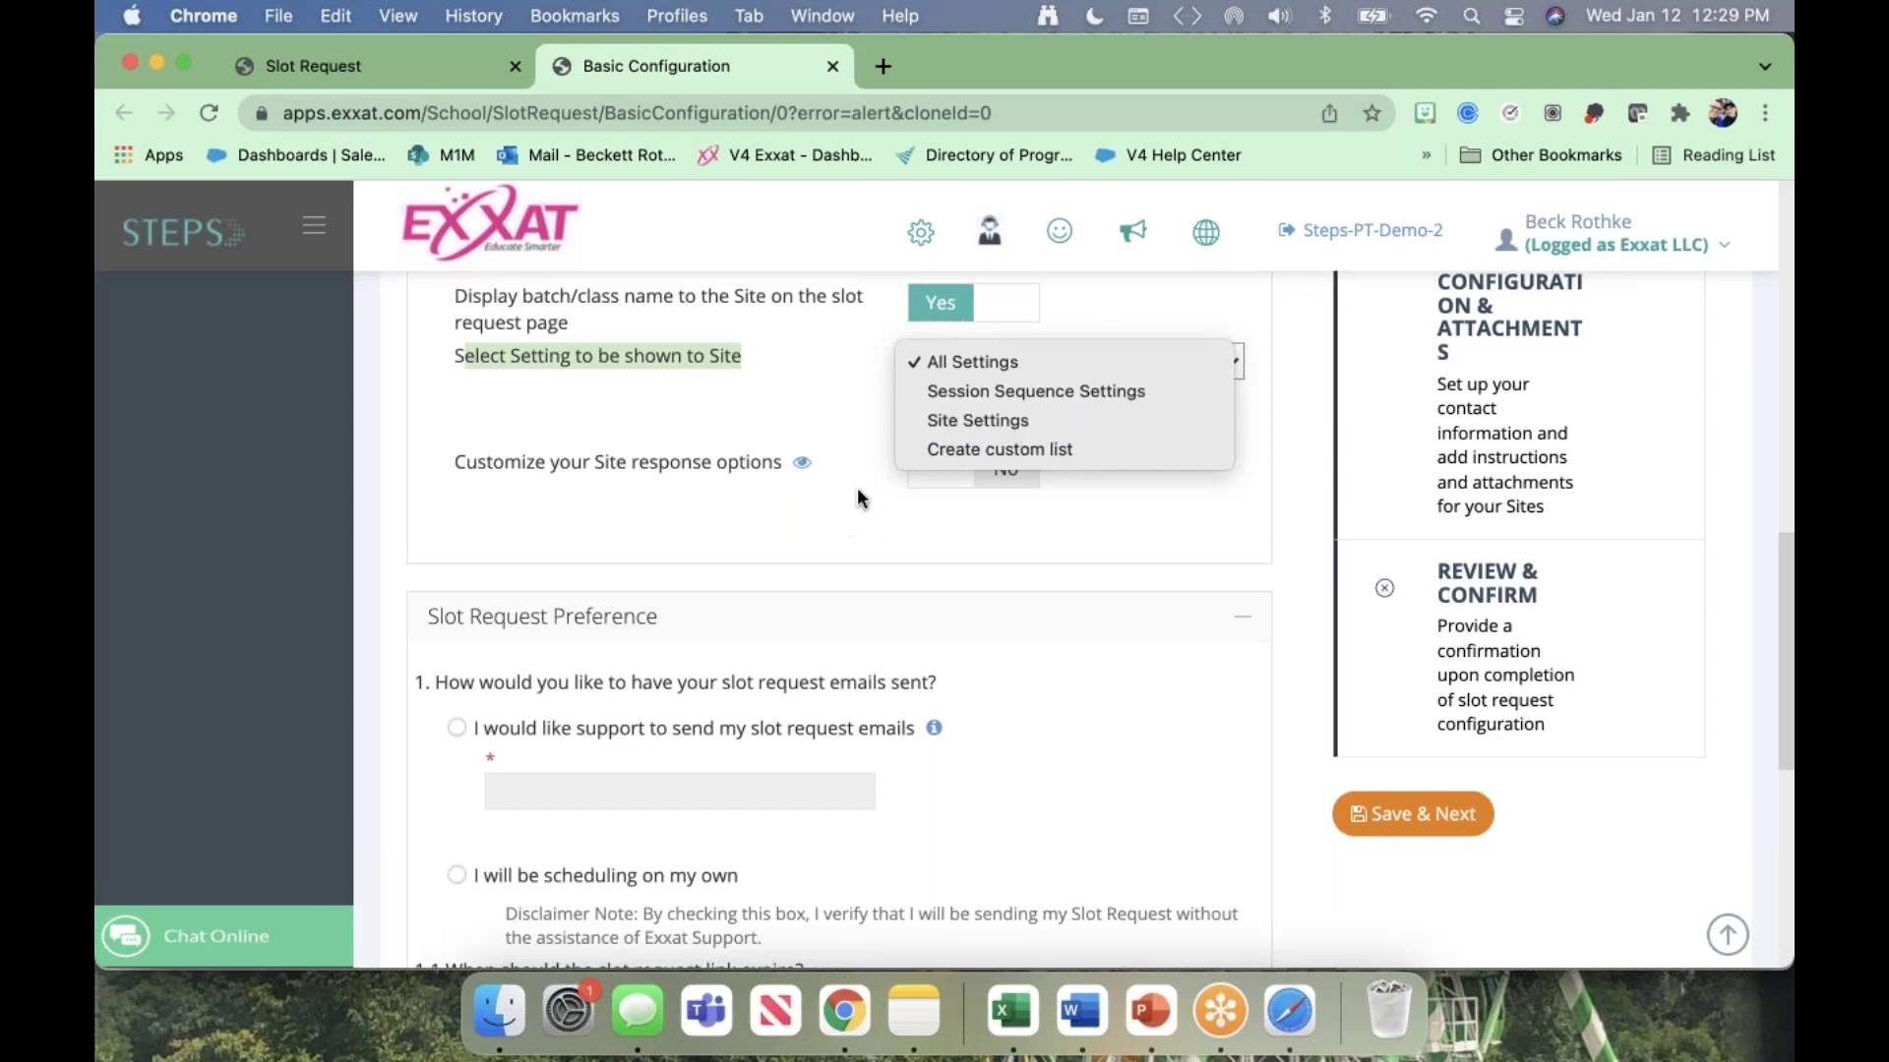
- Build a custom settings list with FMT/IPA and Outpatient
{"action": "left_click", "coordinate": [986, 448]}
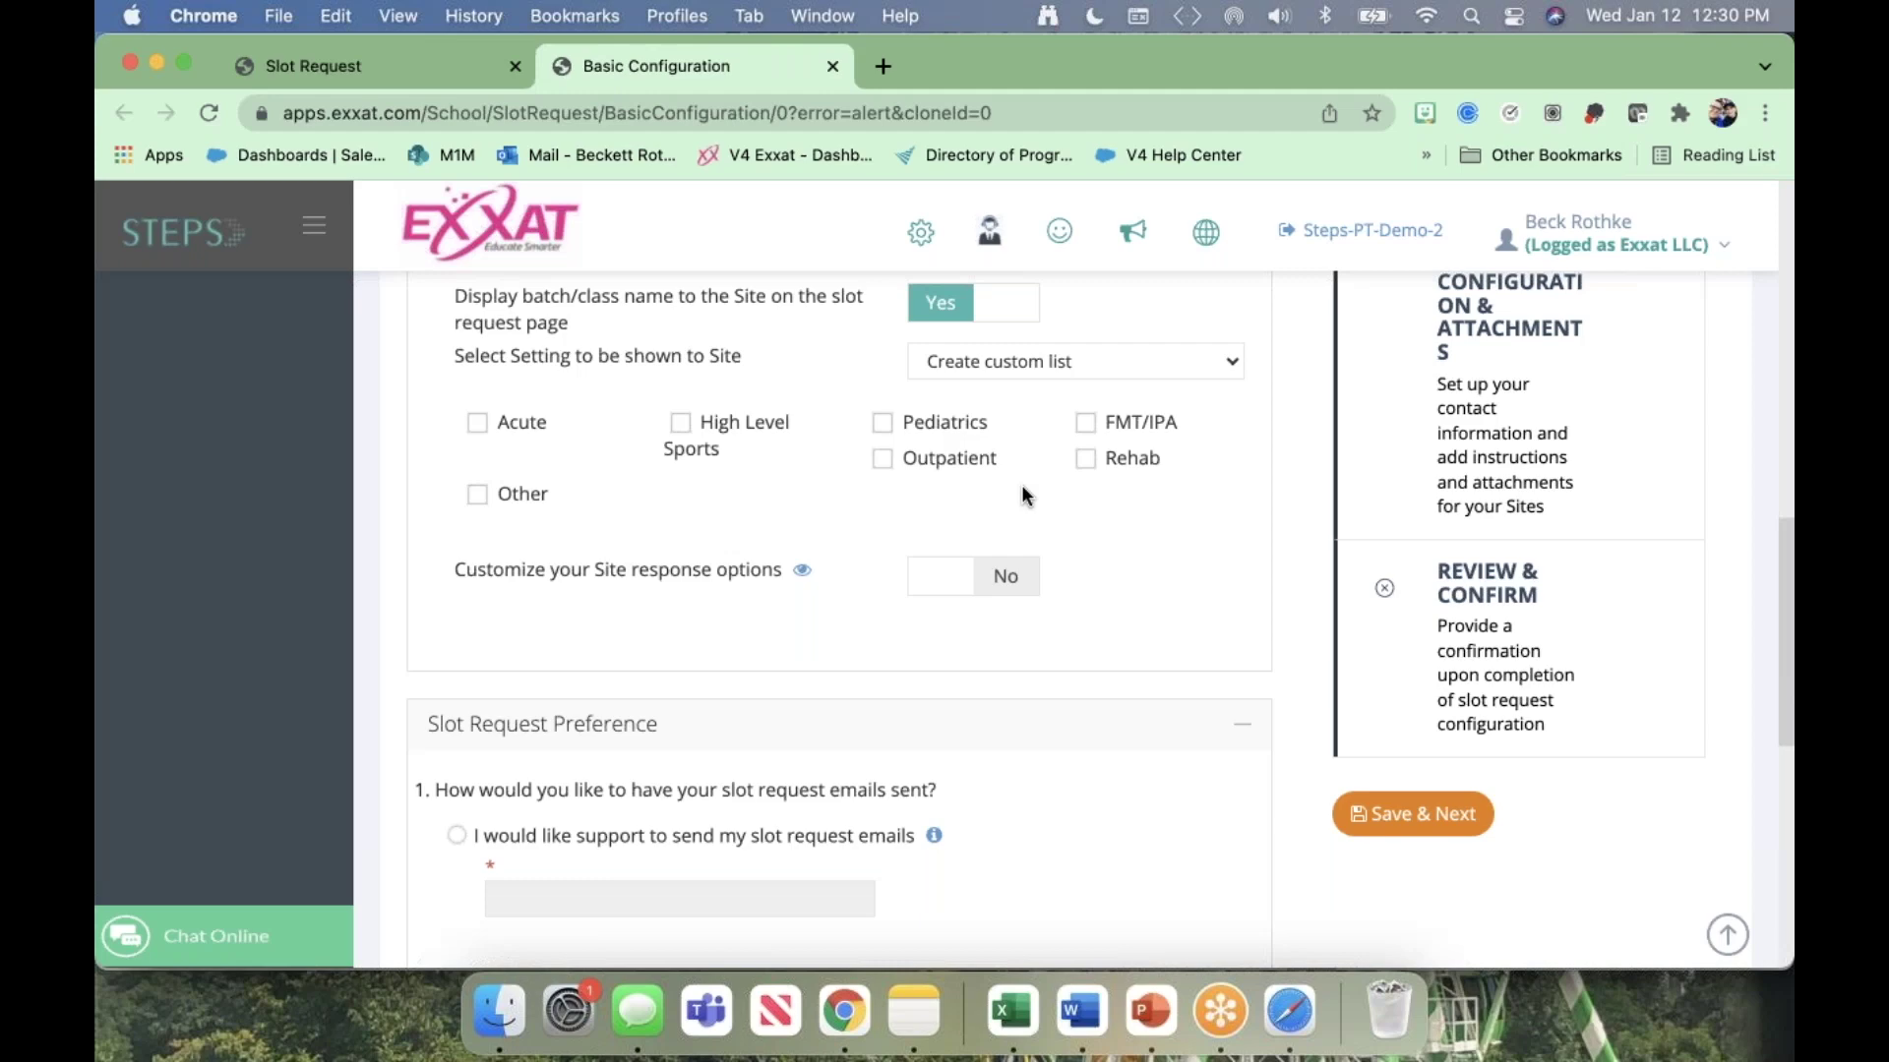
{"action": "left_click", "coordinate": [1085, 423]}
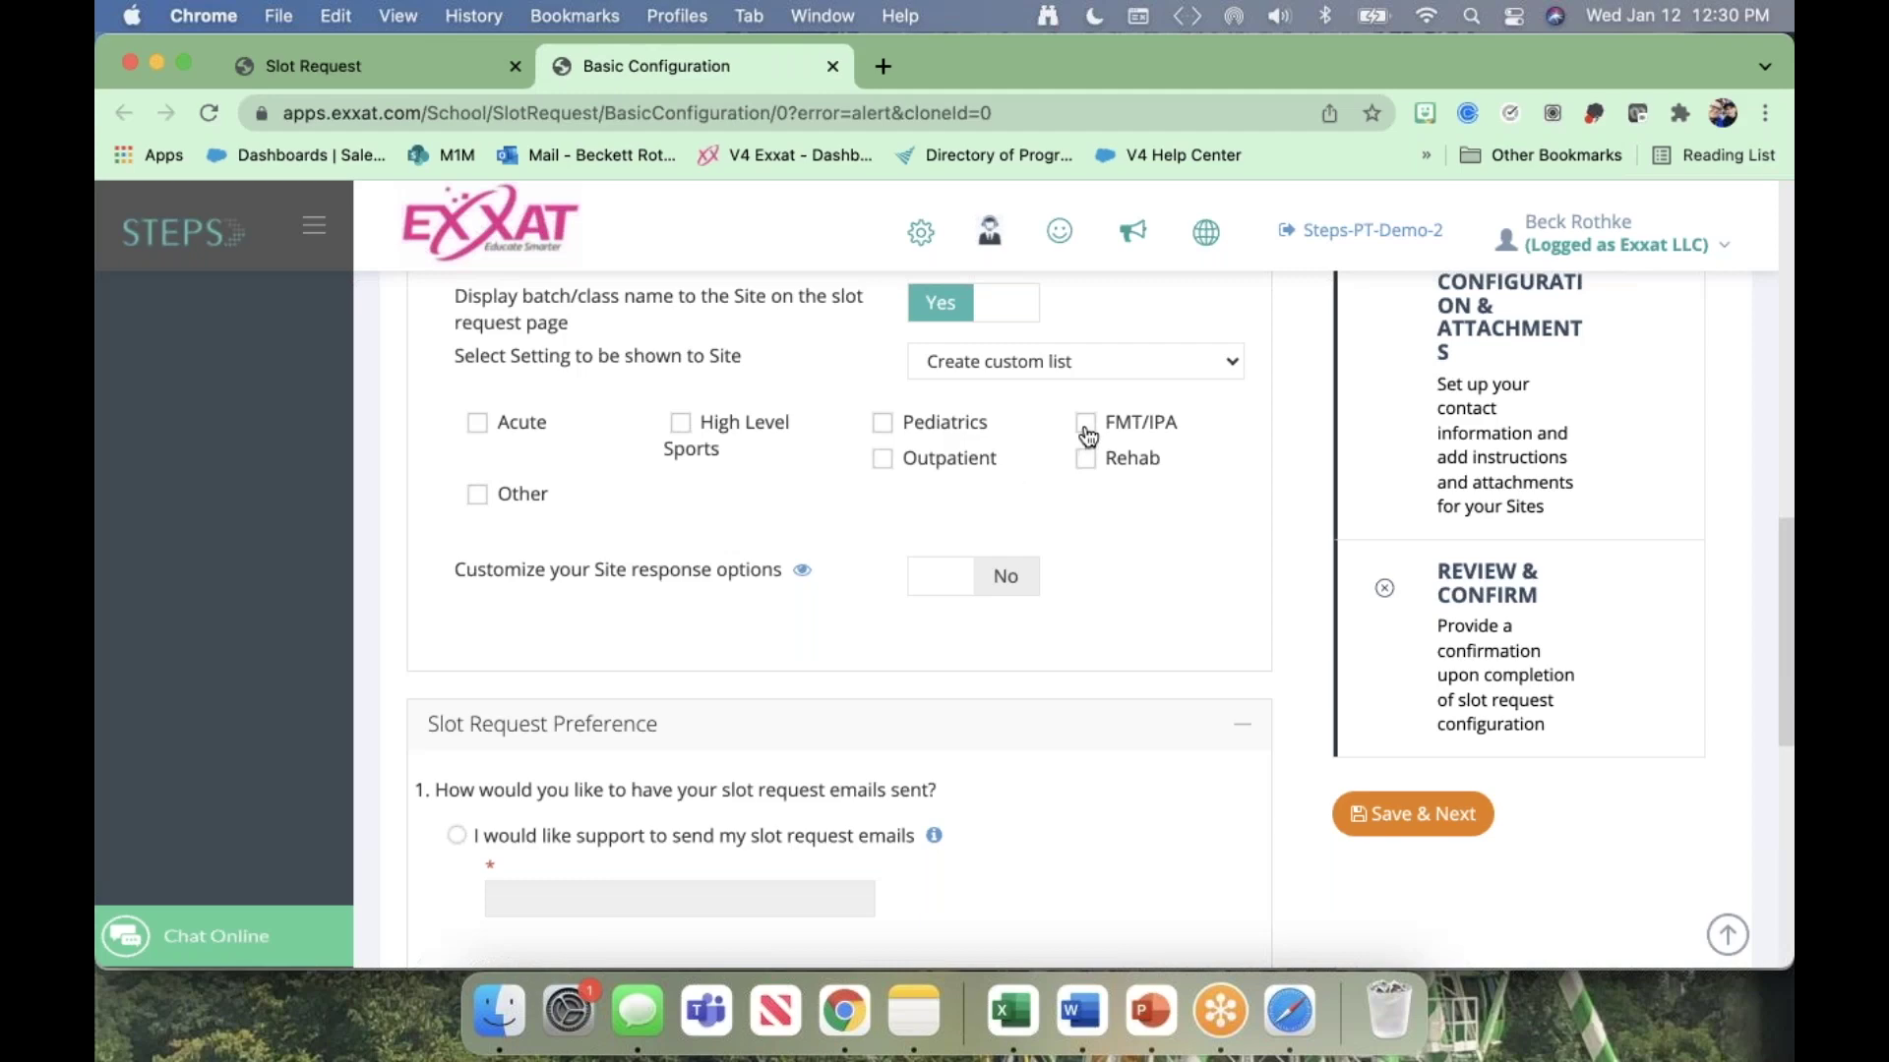
{"action": "left_click", "coordinate": [881, 459]}
- Revert to showing All Settings to sites and enable custom site response options
{"action": "left_click", "coordinate": [1229, 372]}
{"action": "left_click", "coordinate": [1100, 276]}
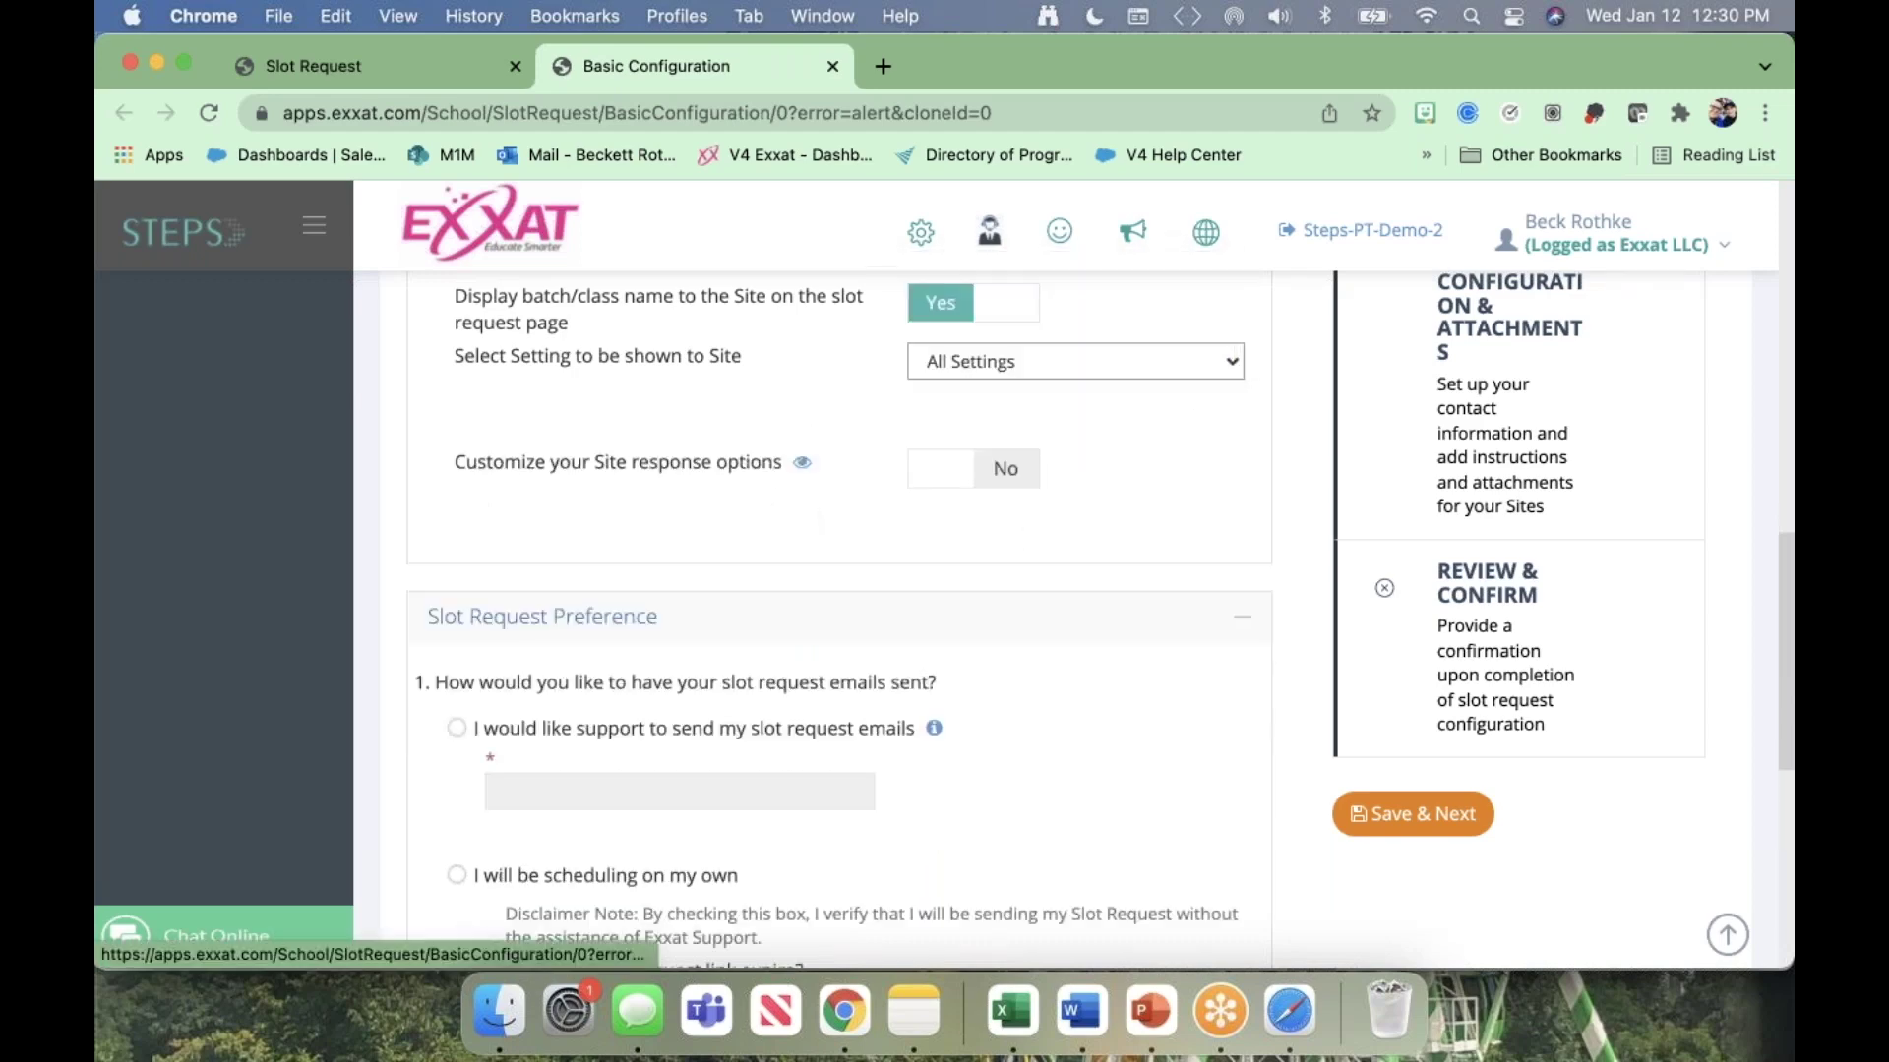
{"action": "left_click", "coordinate": [978, 482]}
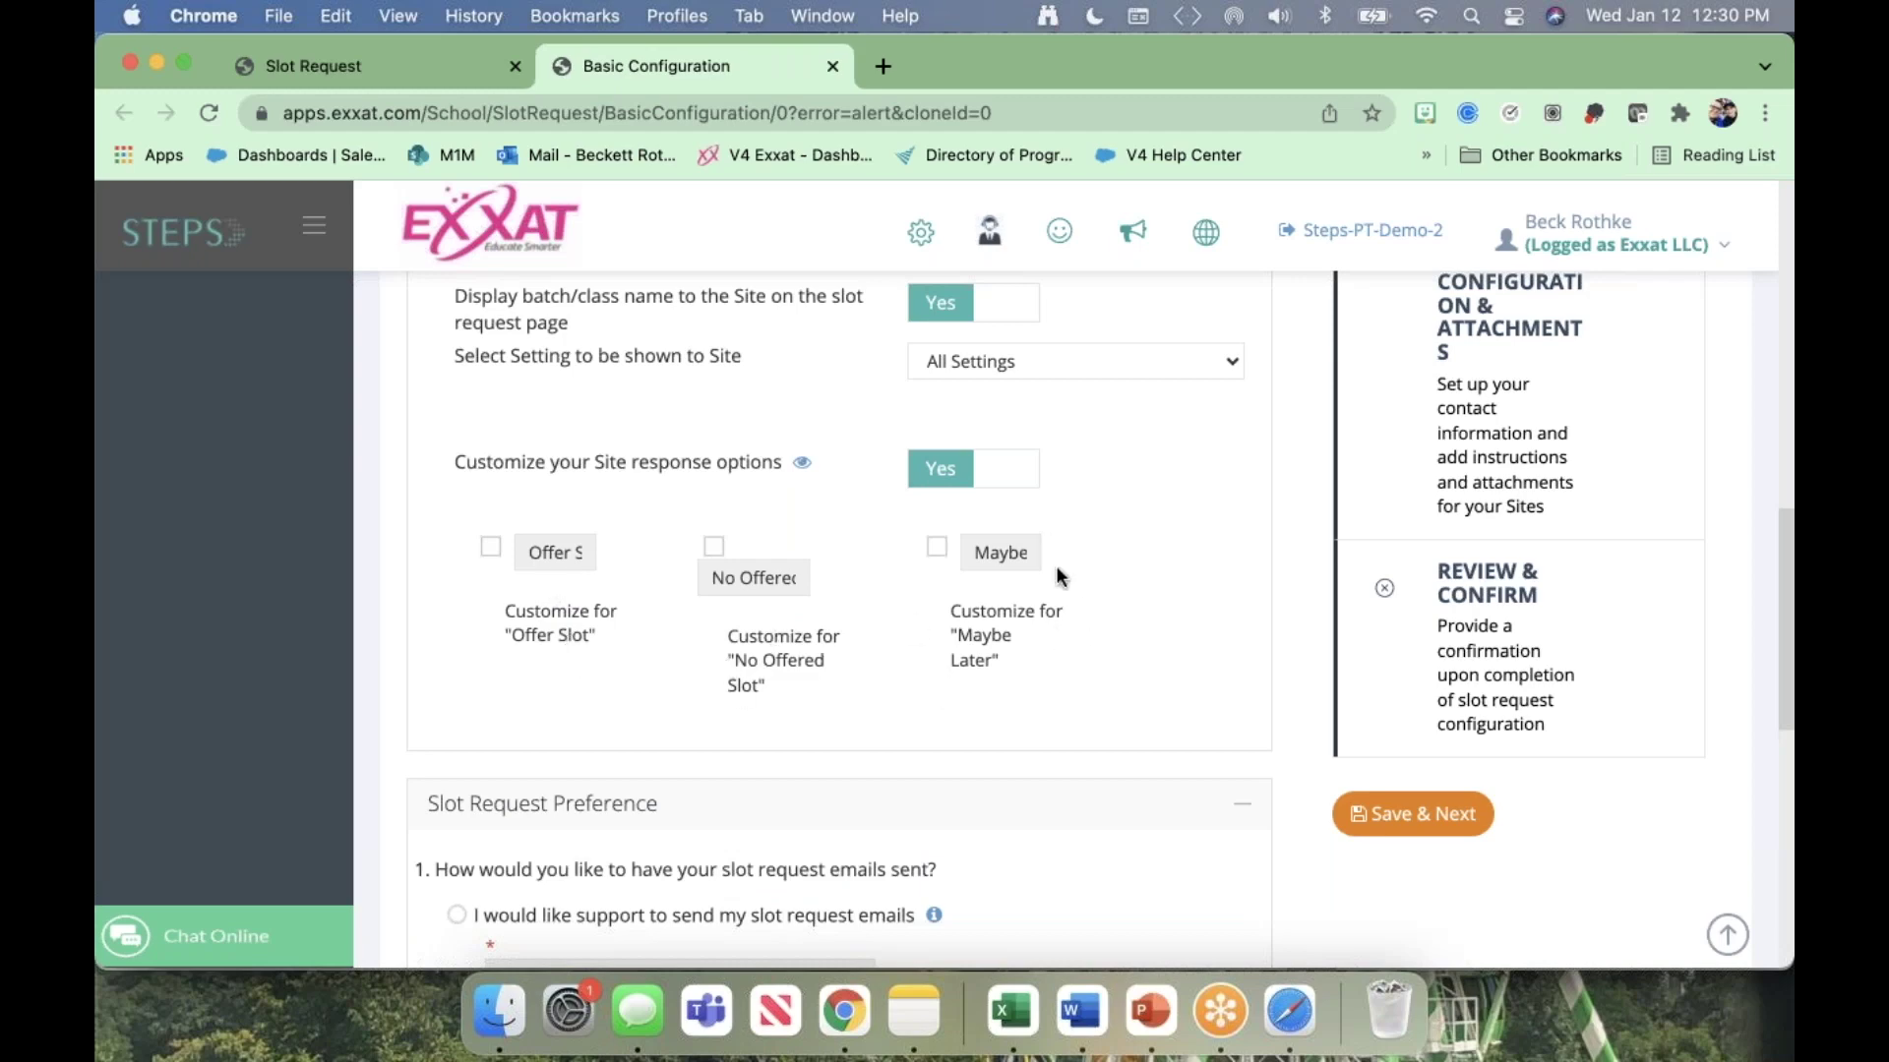
- Tick customizing Maybe Later, then switch site response customization back off
{"action": "left_click_drag", "start_coordinate": [997, 547], "coordinate": [928, 551]}
{"action": "left_click", "coordinate": [936, 546]}
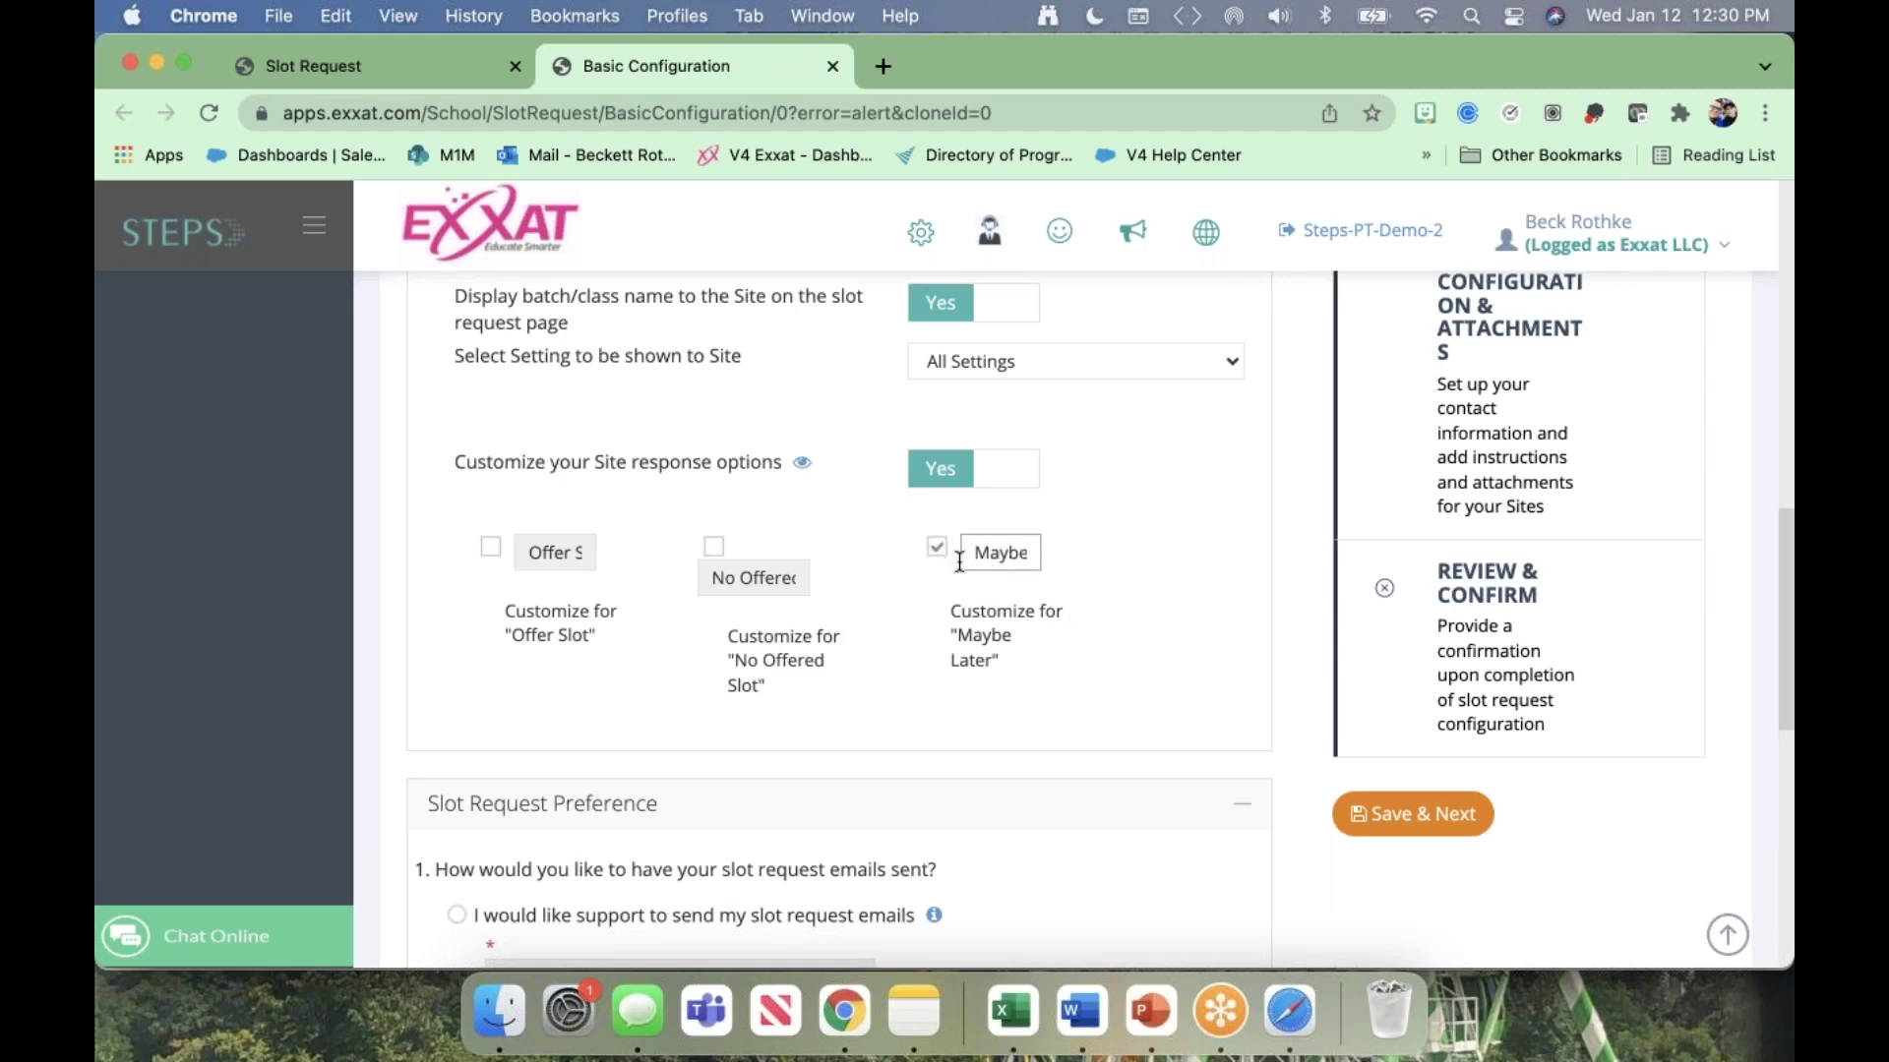
{"action": "left_click", "coordinate": [939, 469]}
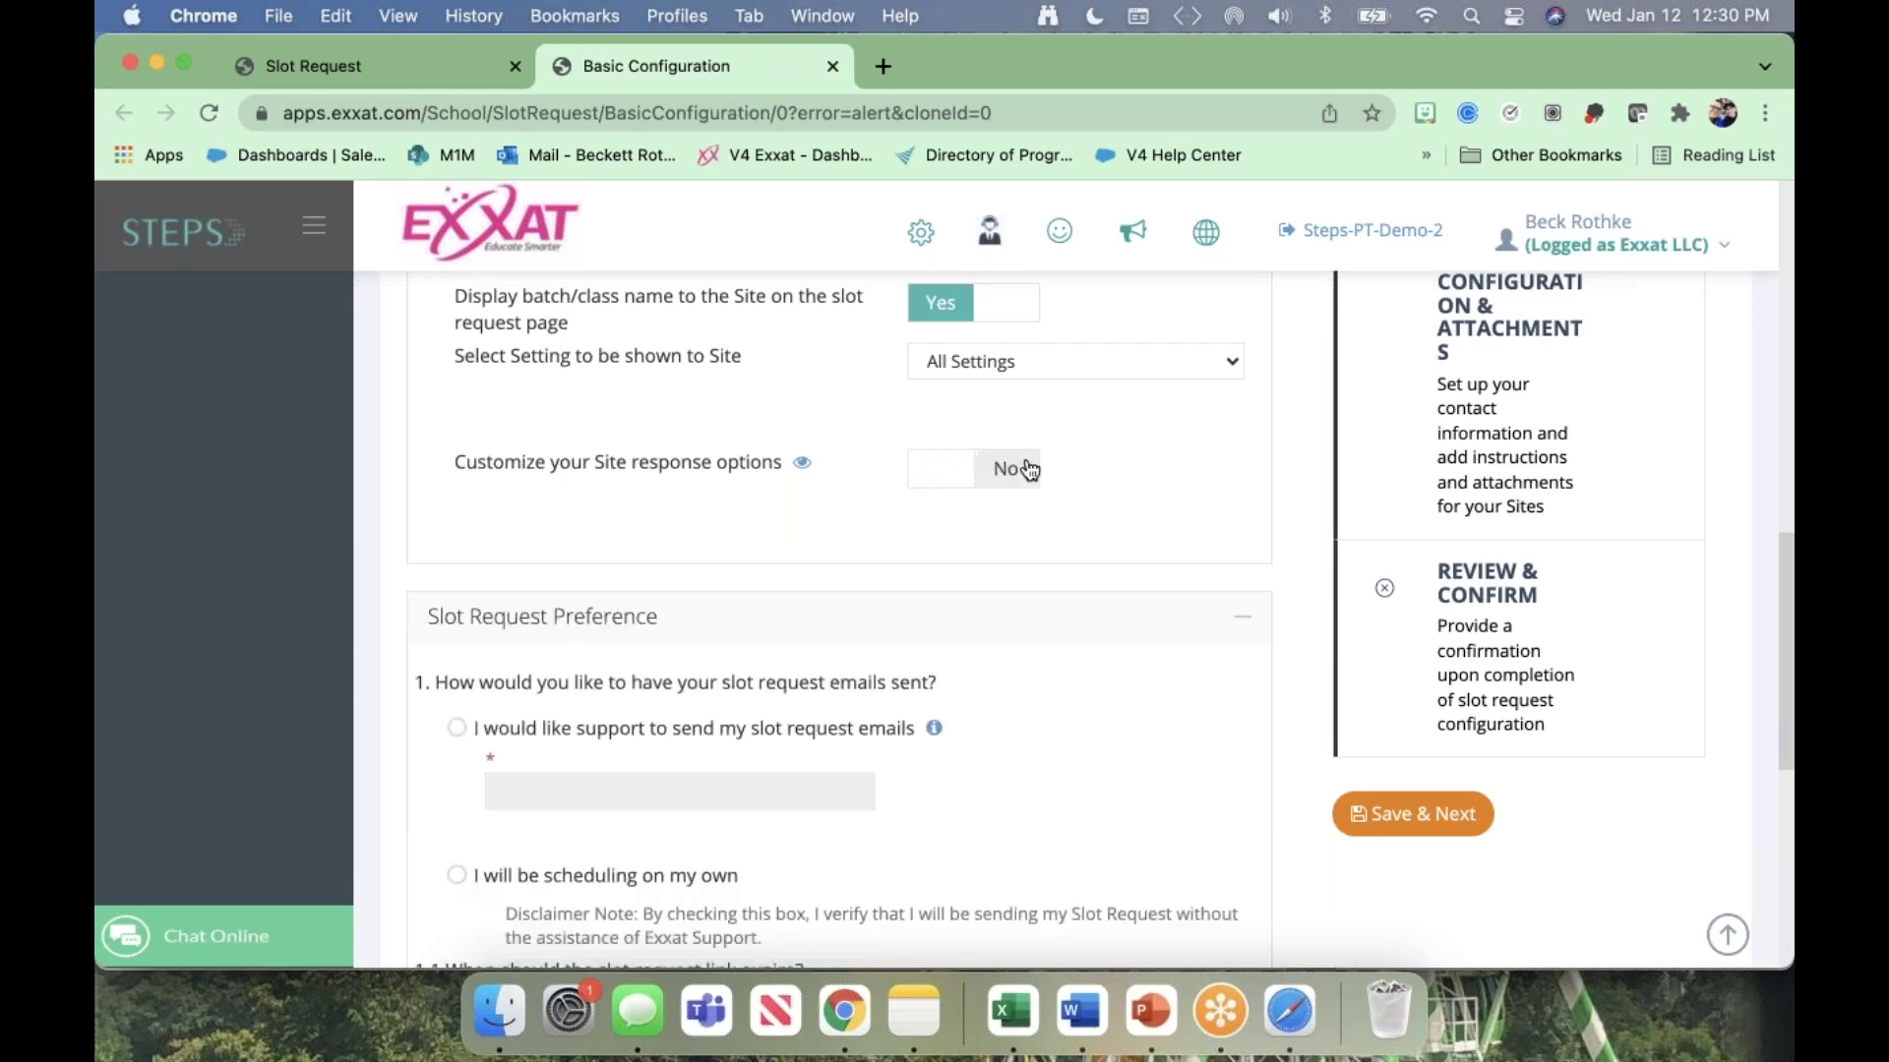
- Have support send the slot request emails on 03/01/2022 at 12:00 AM
{"action": "scroll", "coordinate": [836, 619], "scroll_direction": "down", "scroll_amount": 10}
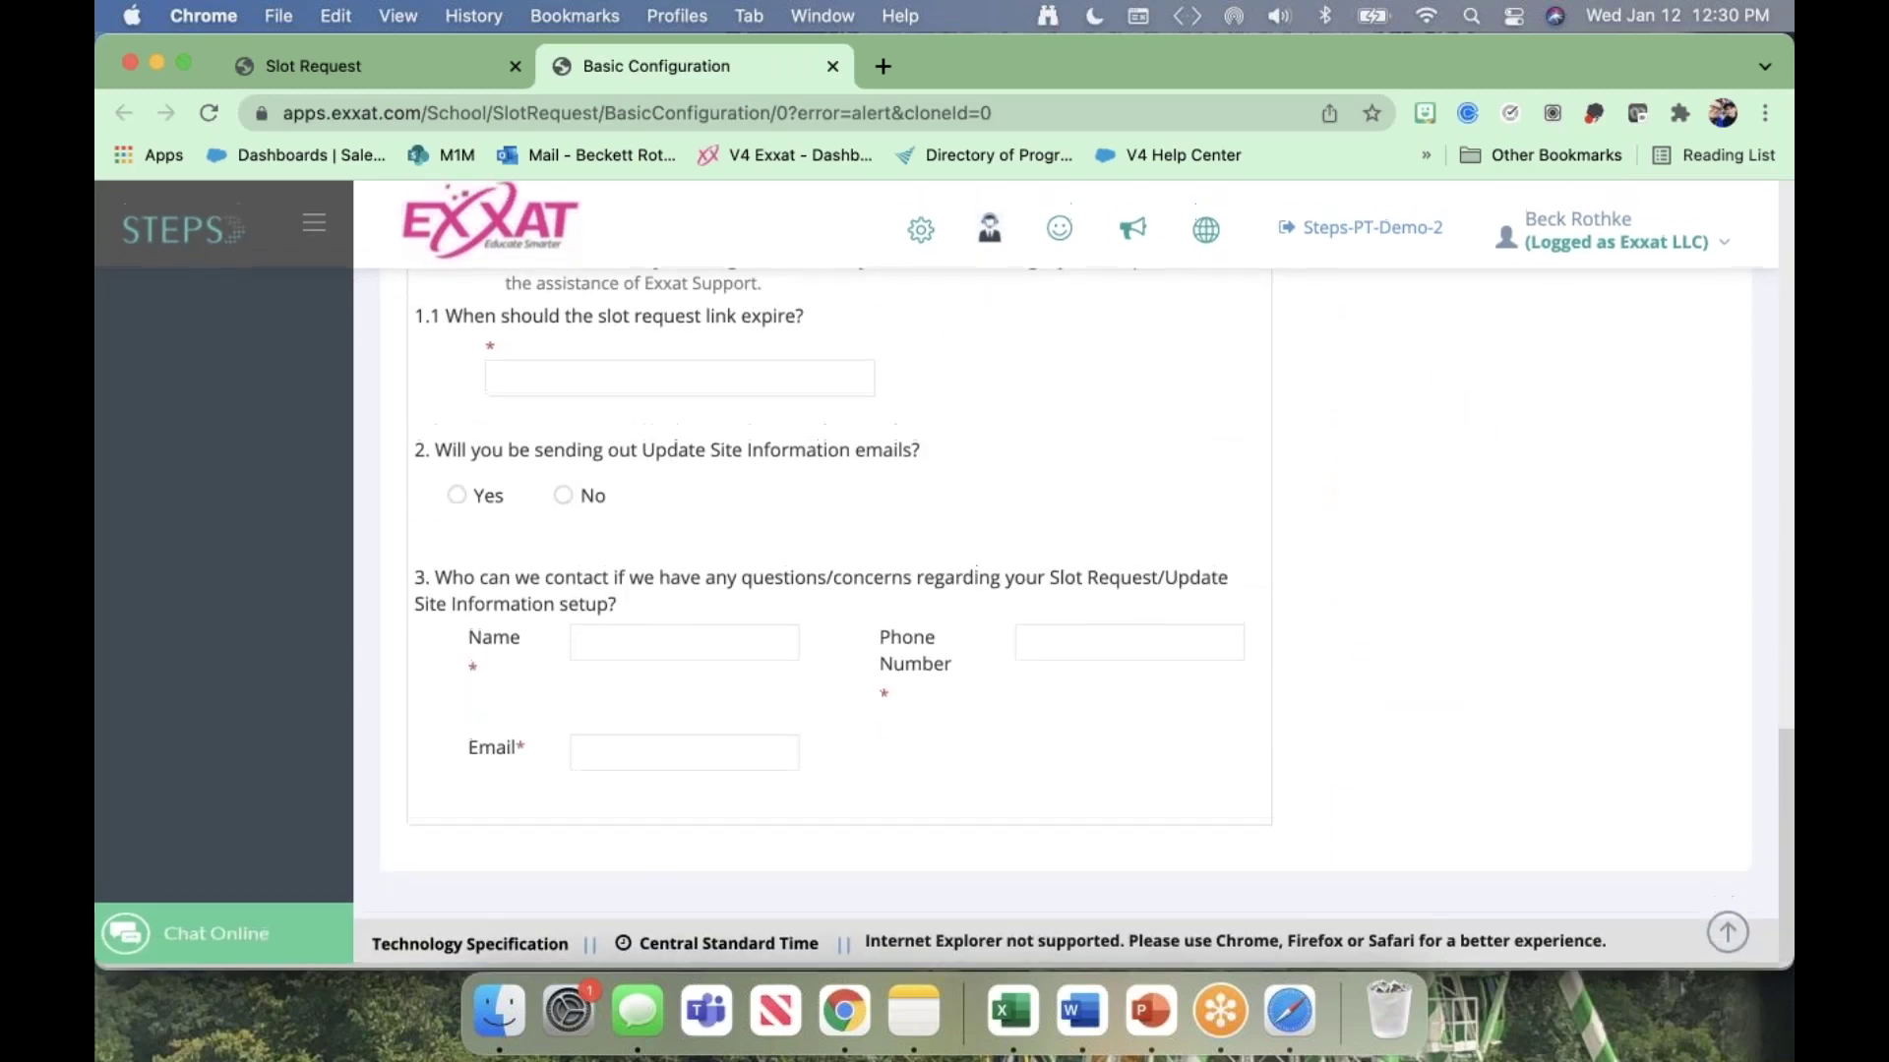
{"action": "scroll", "coordinate": [836, 619], "scroll_direction": "up", "scroll_amount": 5}
{"action": "scroll", "coordinate": [836, 620], "scroll_direction": "up", "scroll_amount": 3}
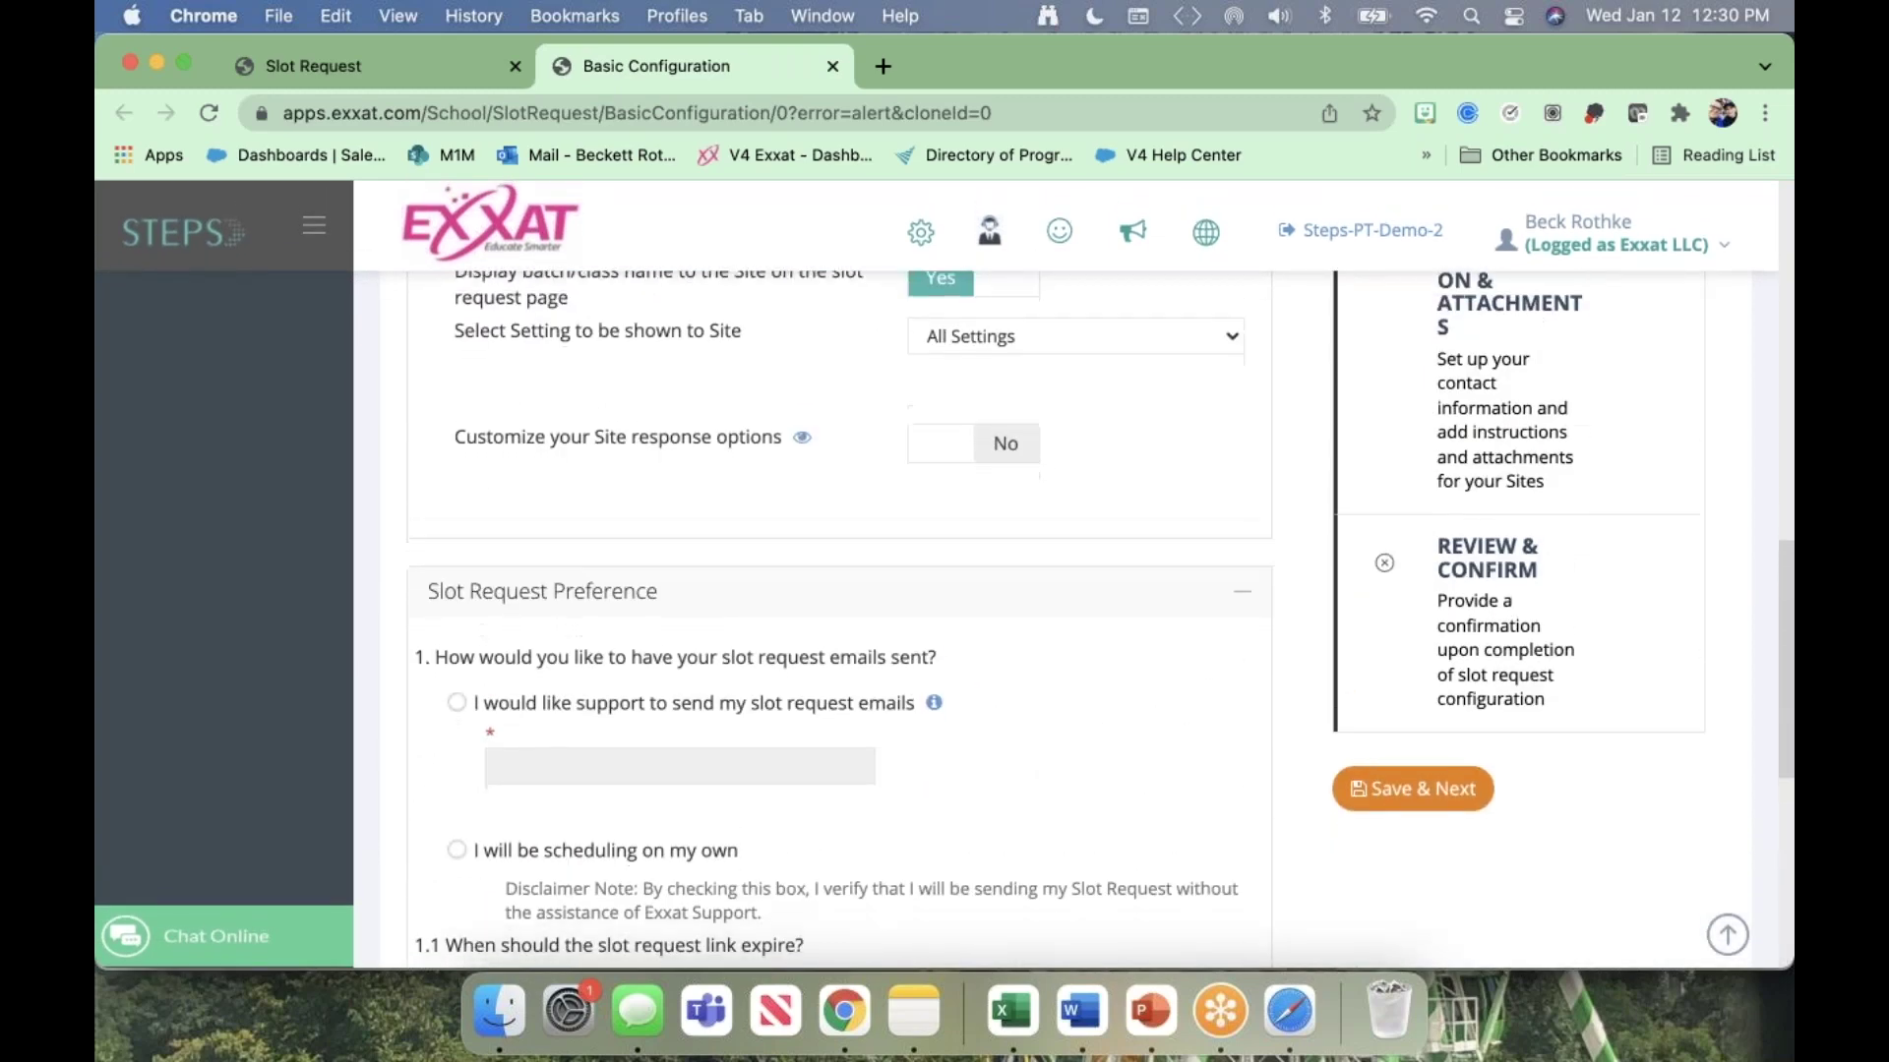
{"action": "left_click", "coordinate": [459, 702]}
{"action": "left_click", "coordinate": [599, 764]}
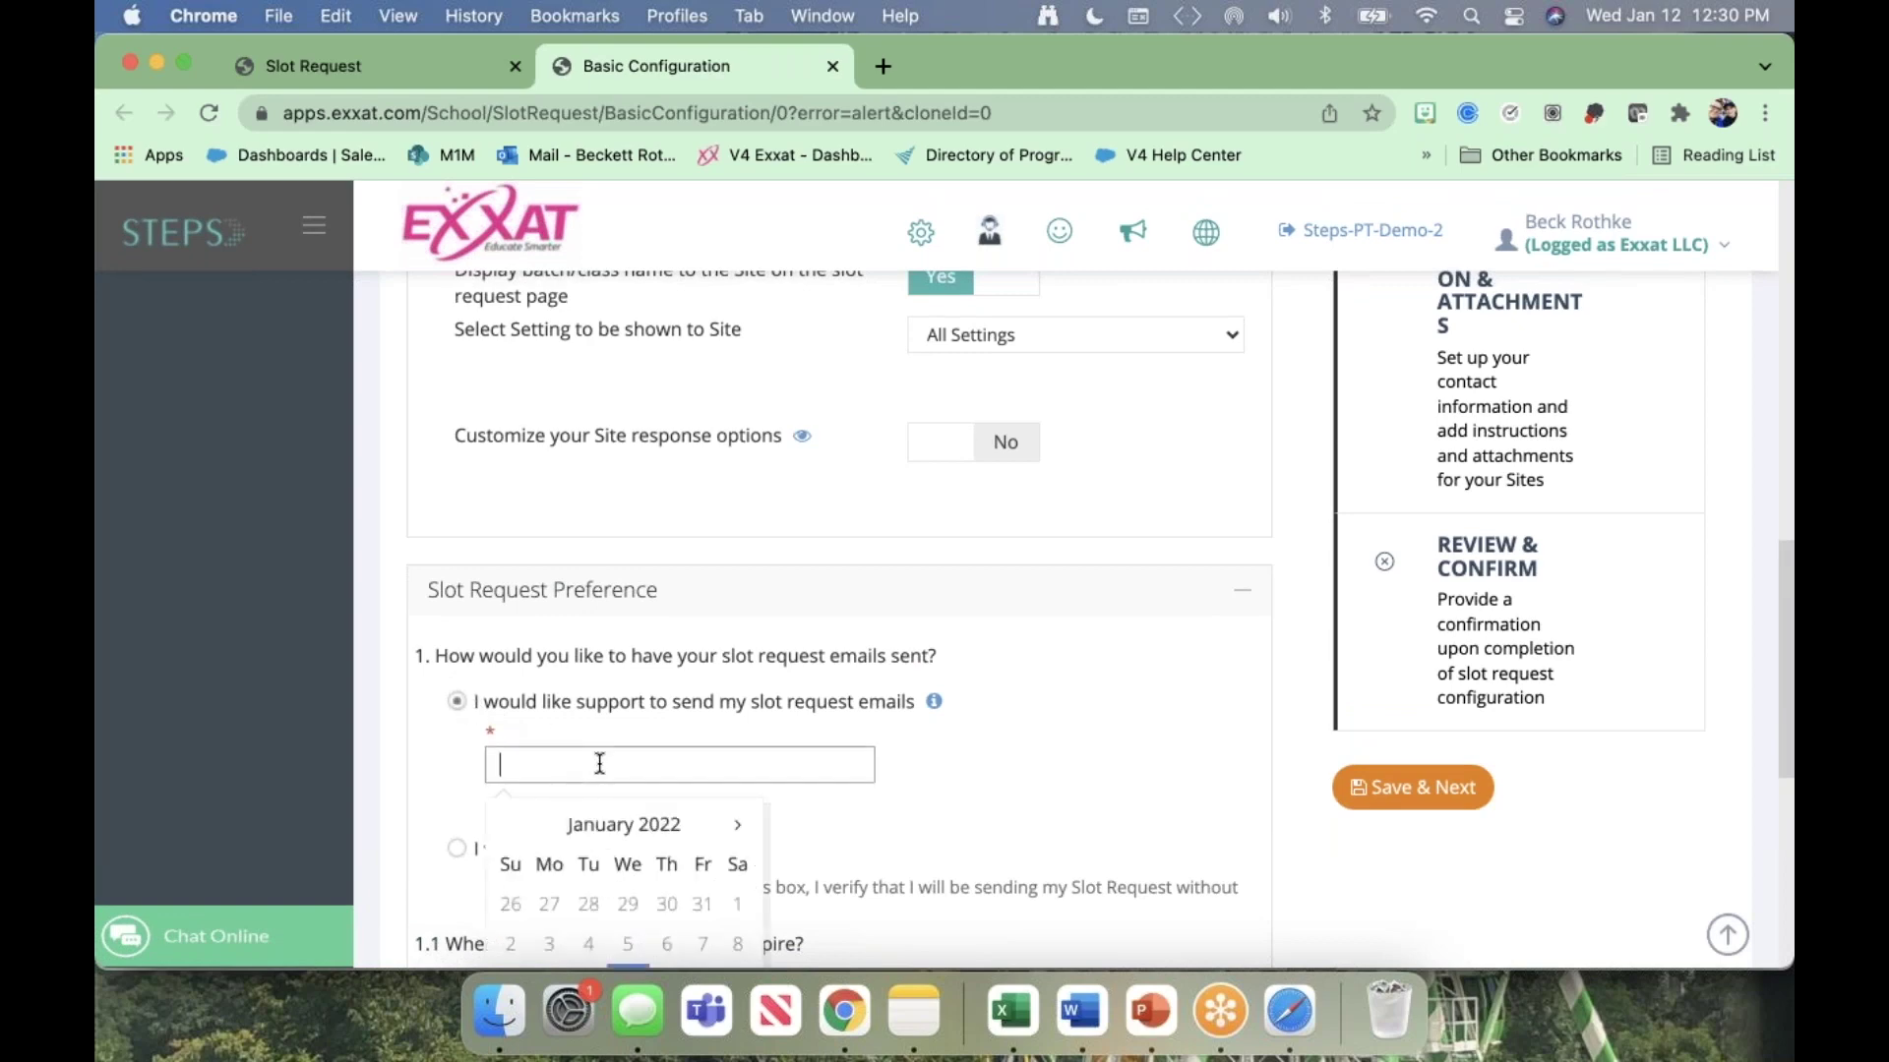
{"action": "scroll", "coordinate": [1132, 683], "scroll_direction": "down", "scroll_amount": 3}
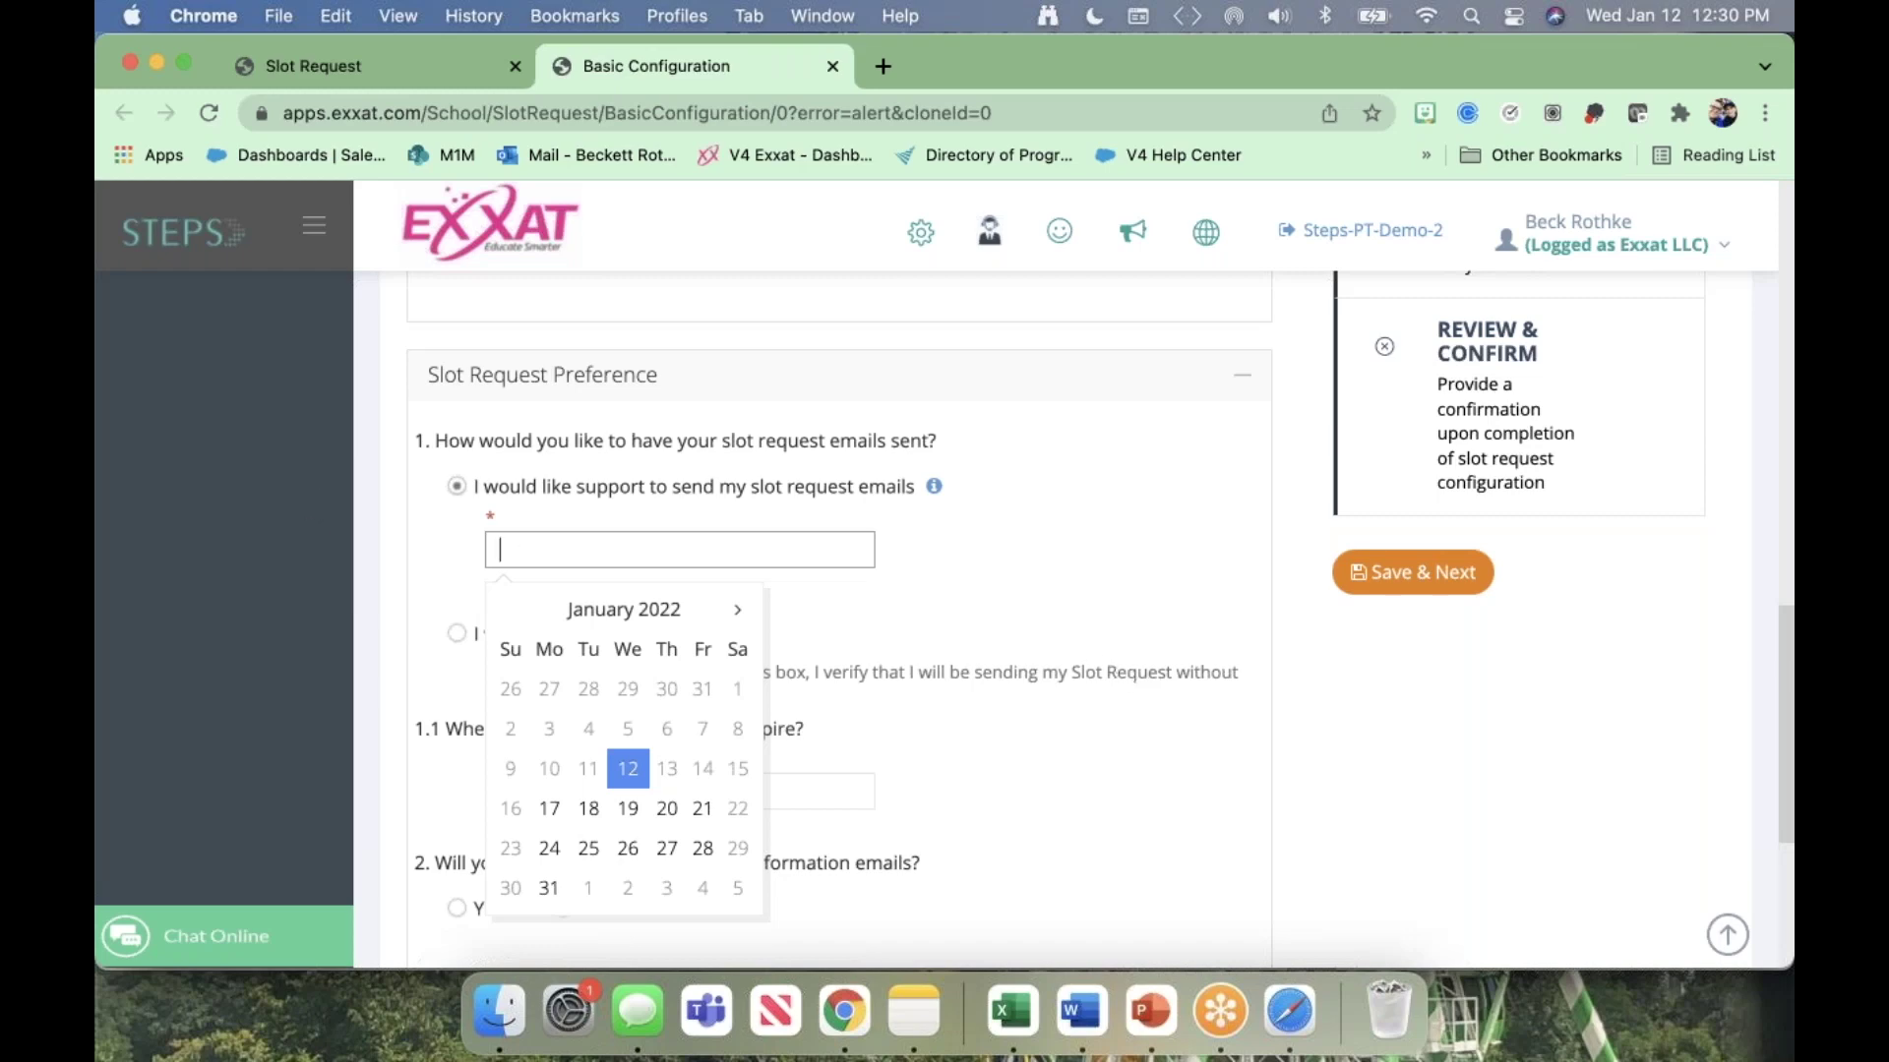
{"action": "left_click", "coordinate": [700, 612]}
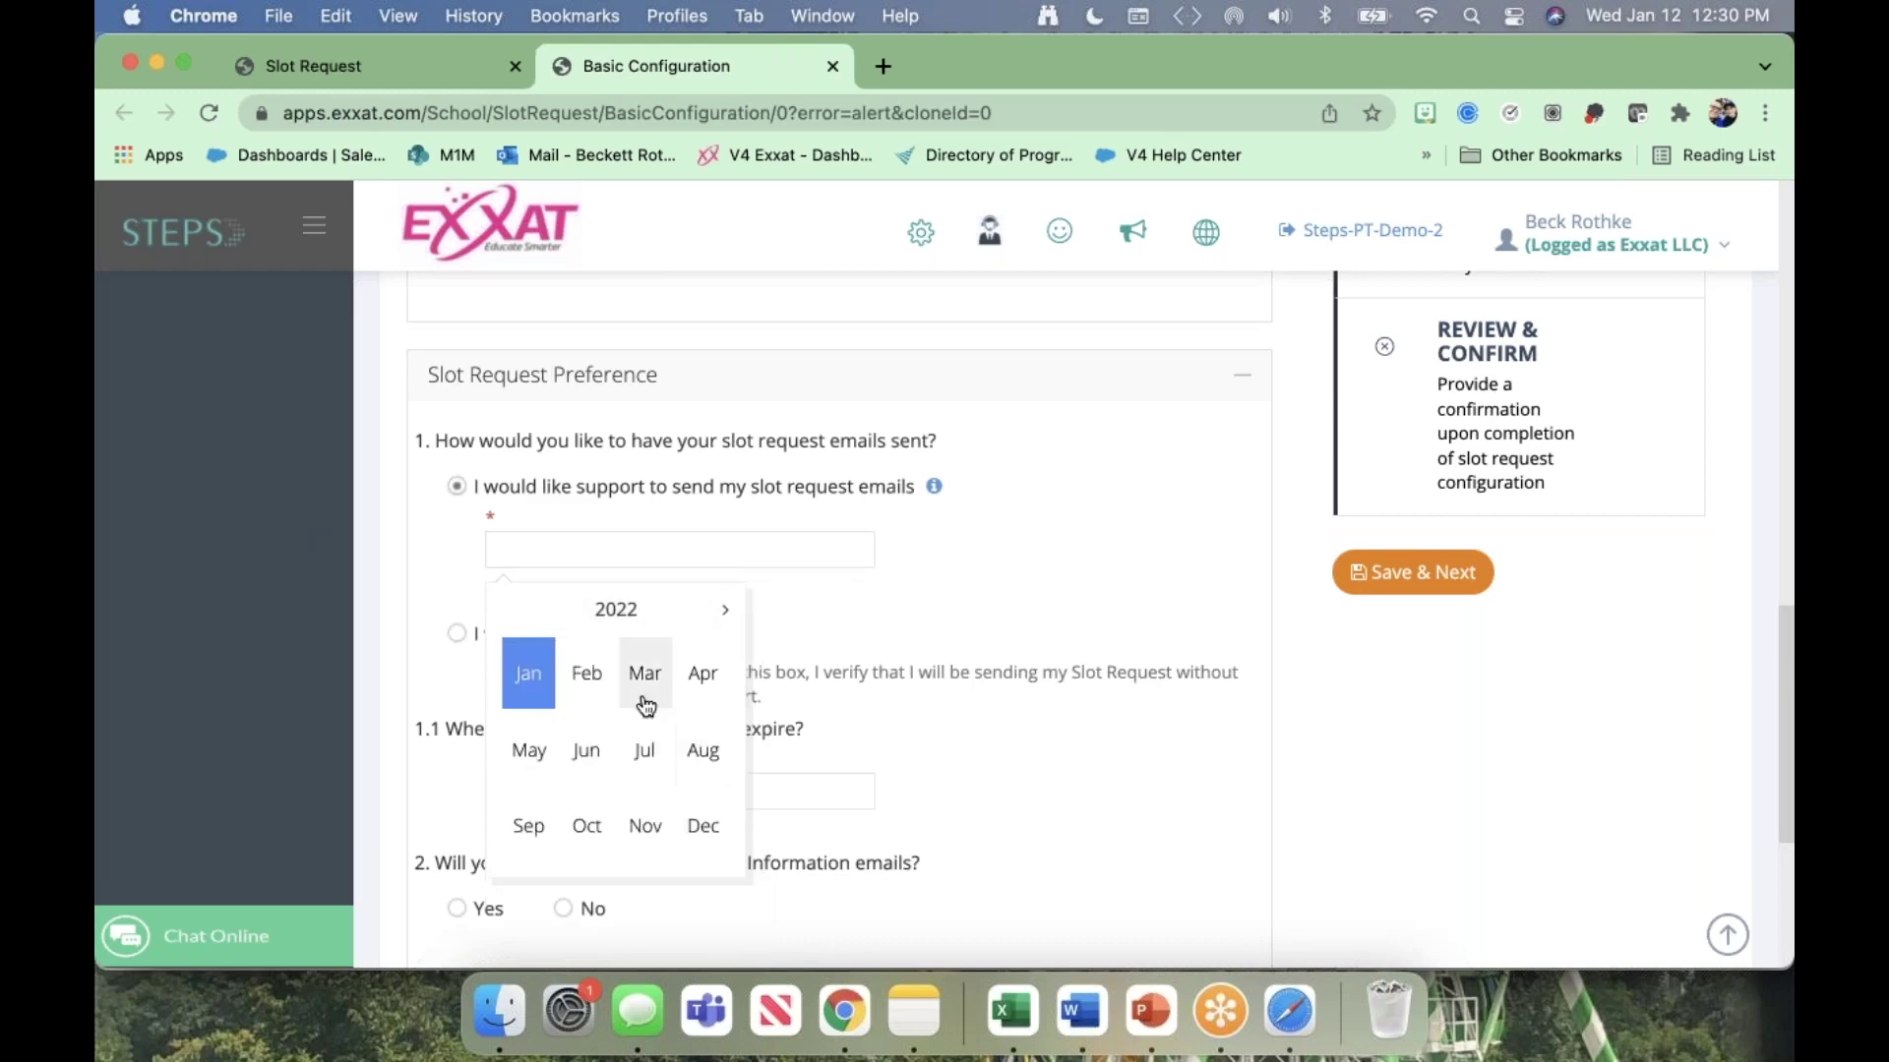
{"action": "left_click", "coordinate": [645, 706]}
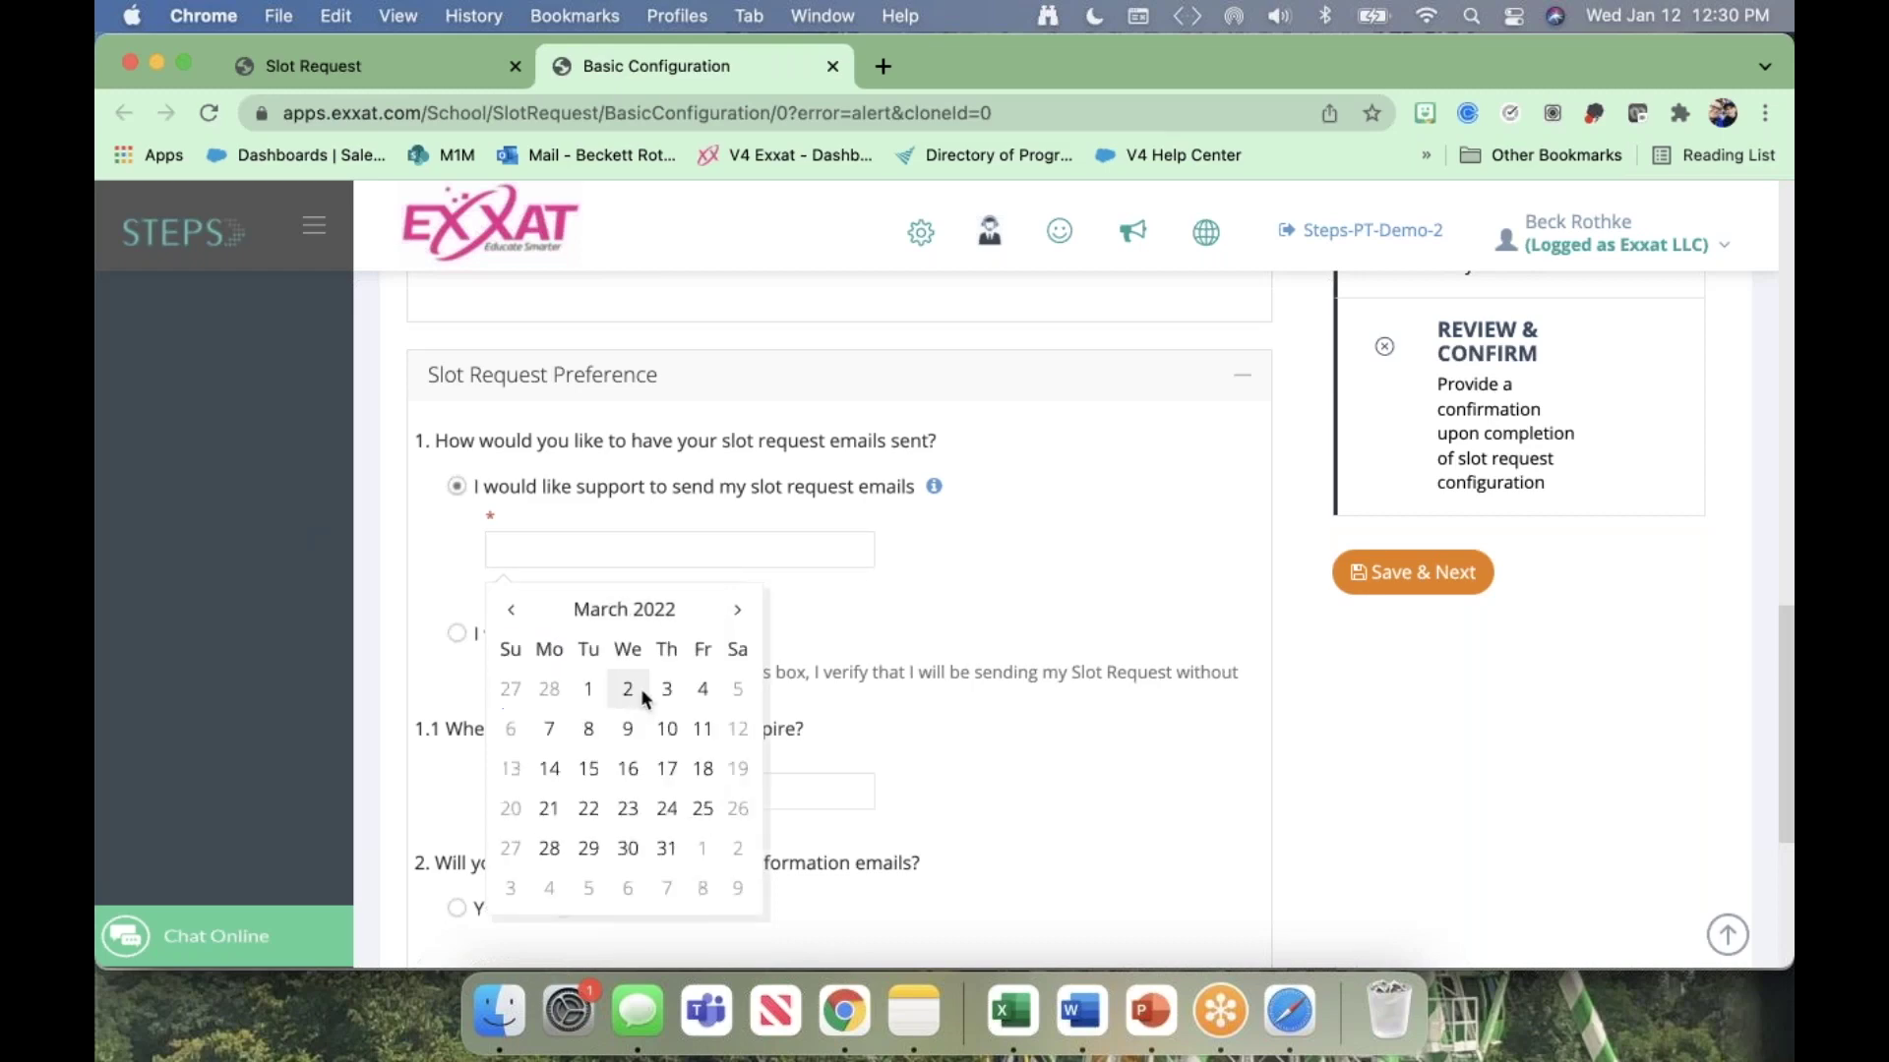
{"action": "left_click", "coordinate": [587, 696]}
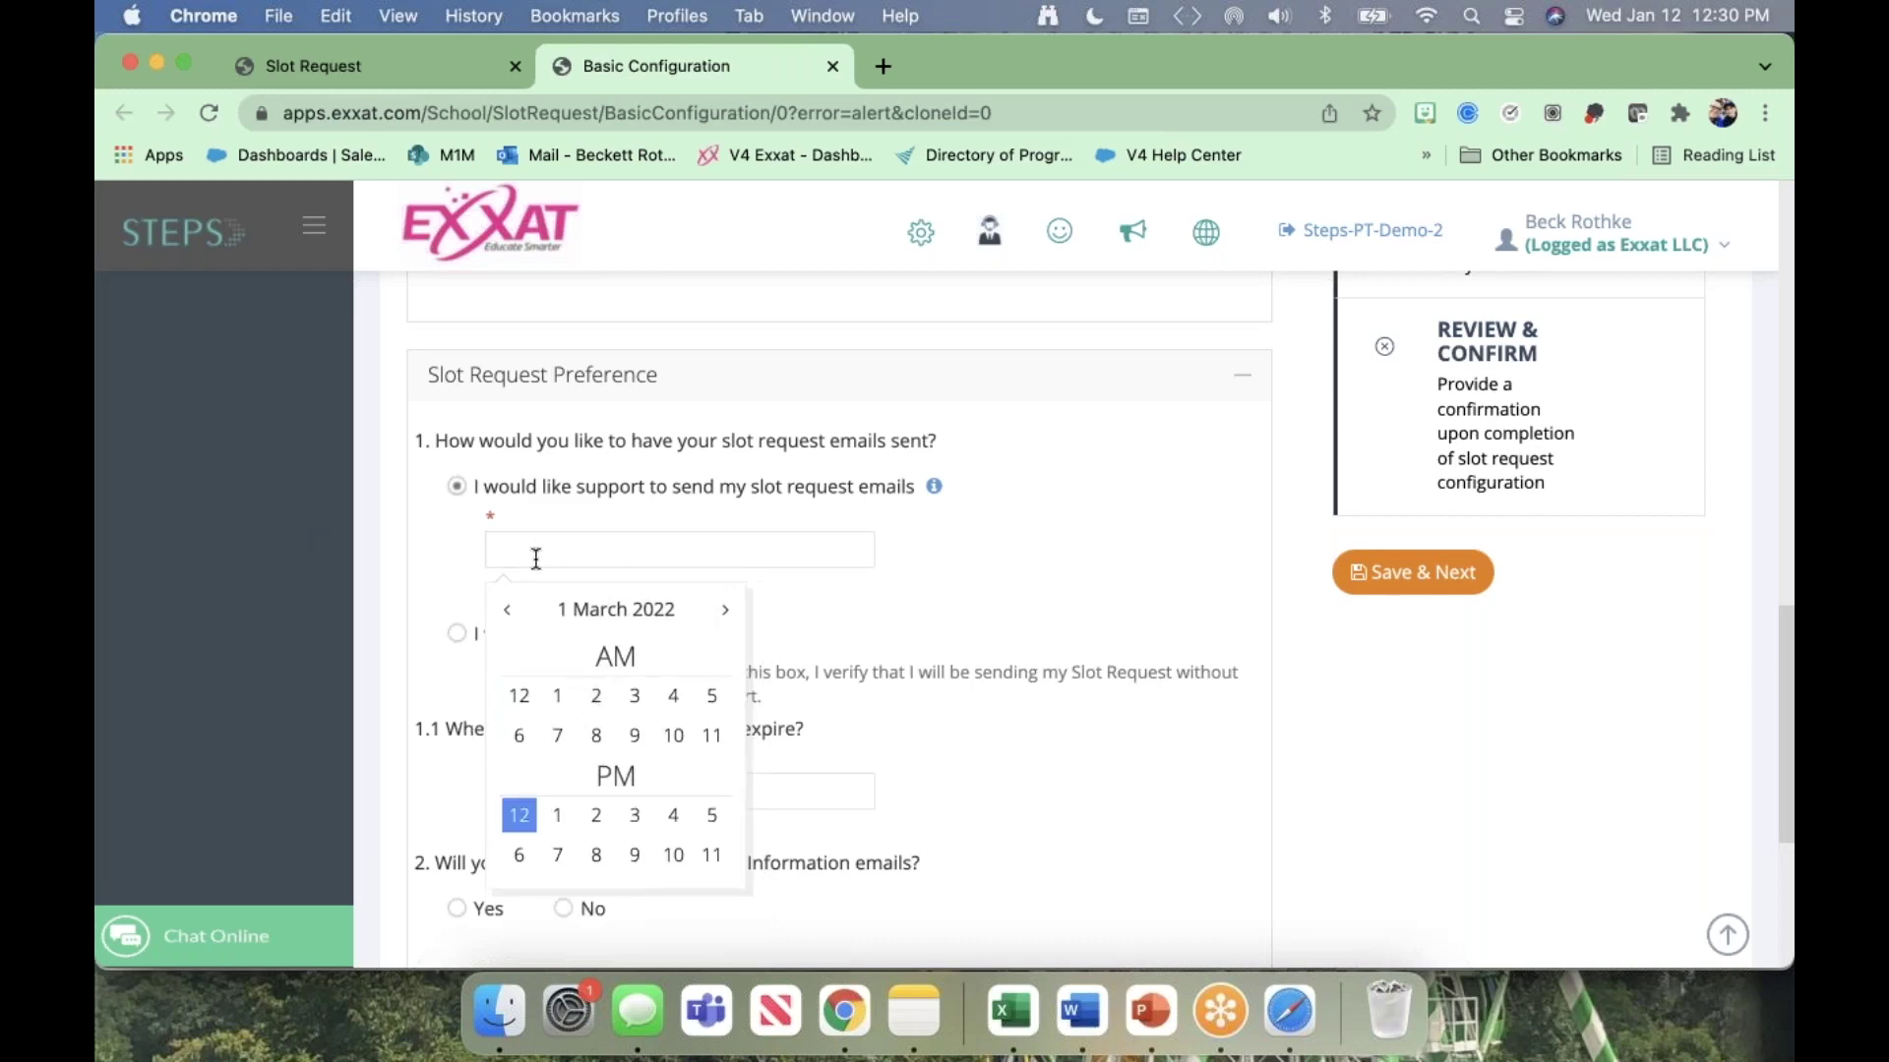
{"action": "left_click", "coordinate": [520, 700]}
{"action": "left_click", "coordinate": [522, 697]}
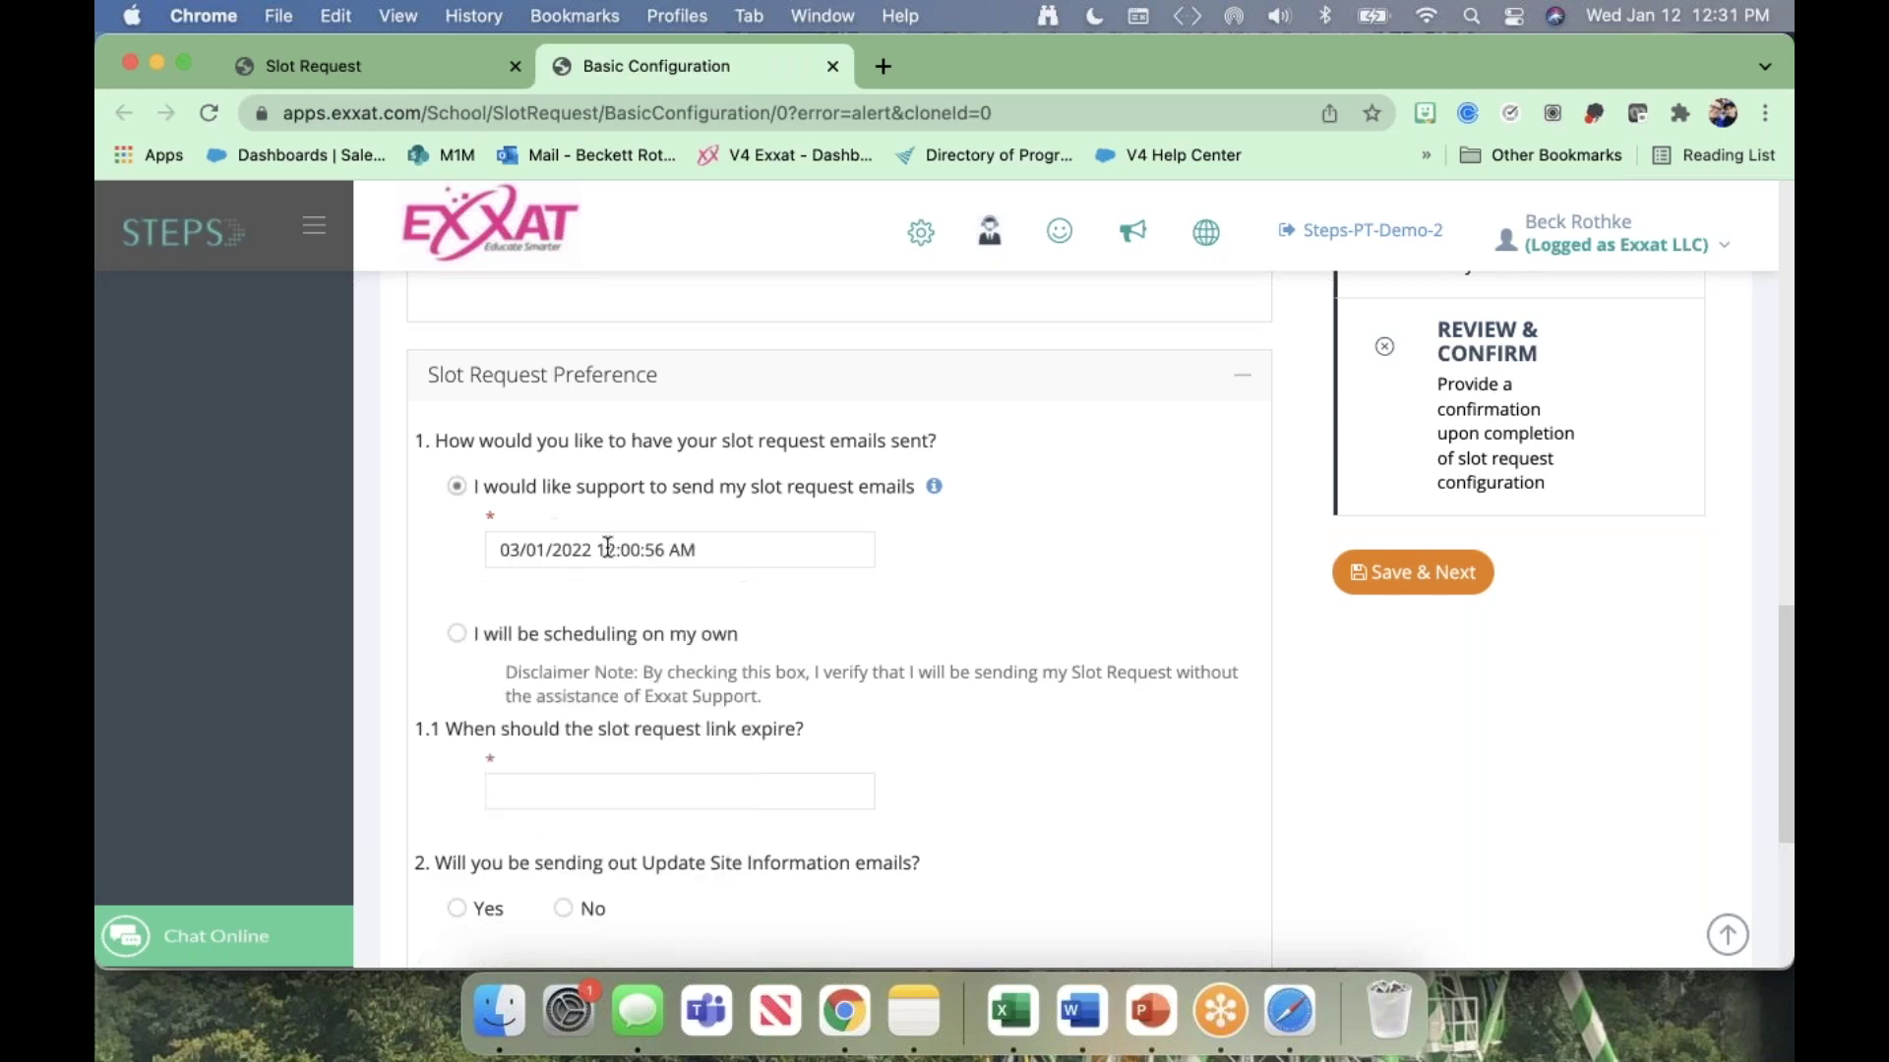
- Switch to scheduling the slot request emails yourself
{"action": "scroll", "coordinate": [629, 602], "scroll_direction": "down", "scroll_amount": 3}
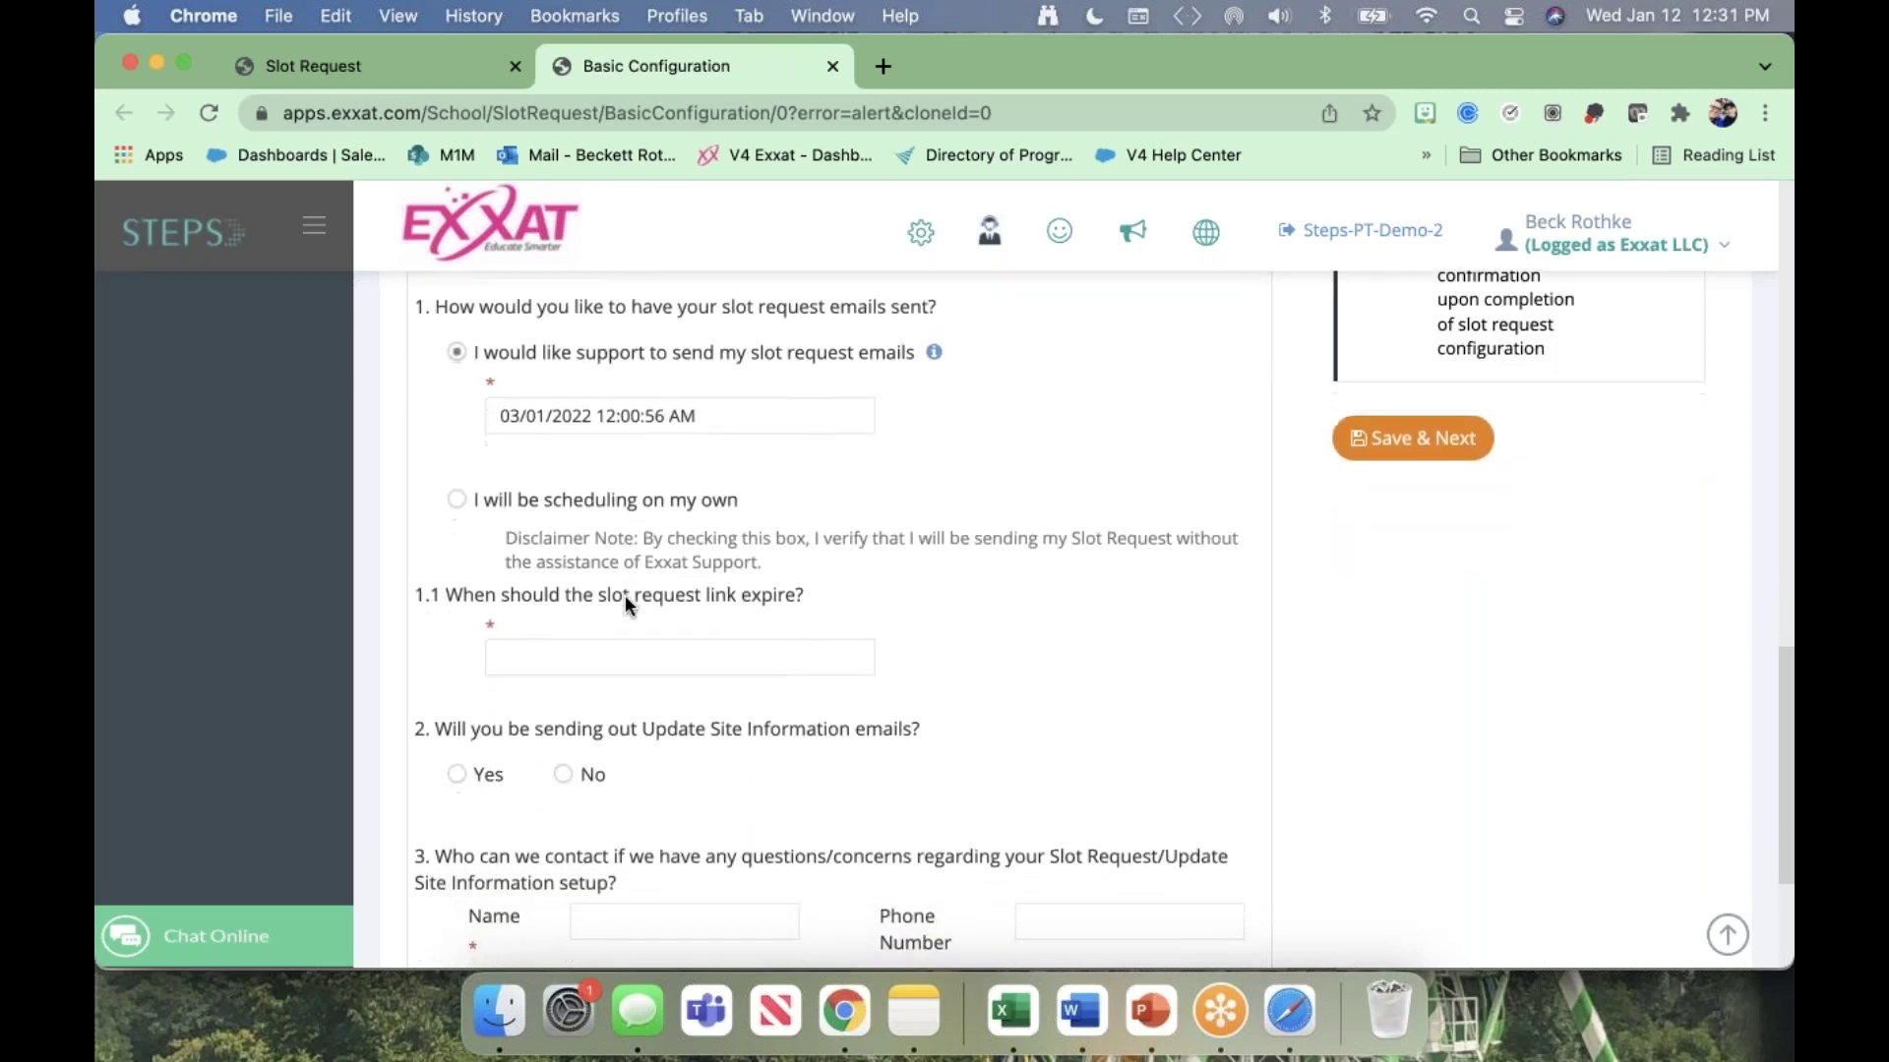
{"action": "left_click", "coordinate": [458, 500]}
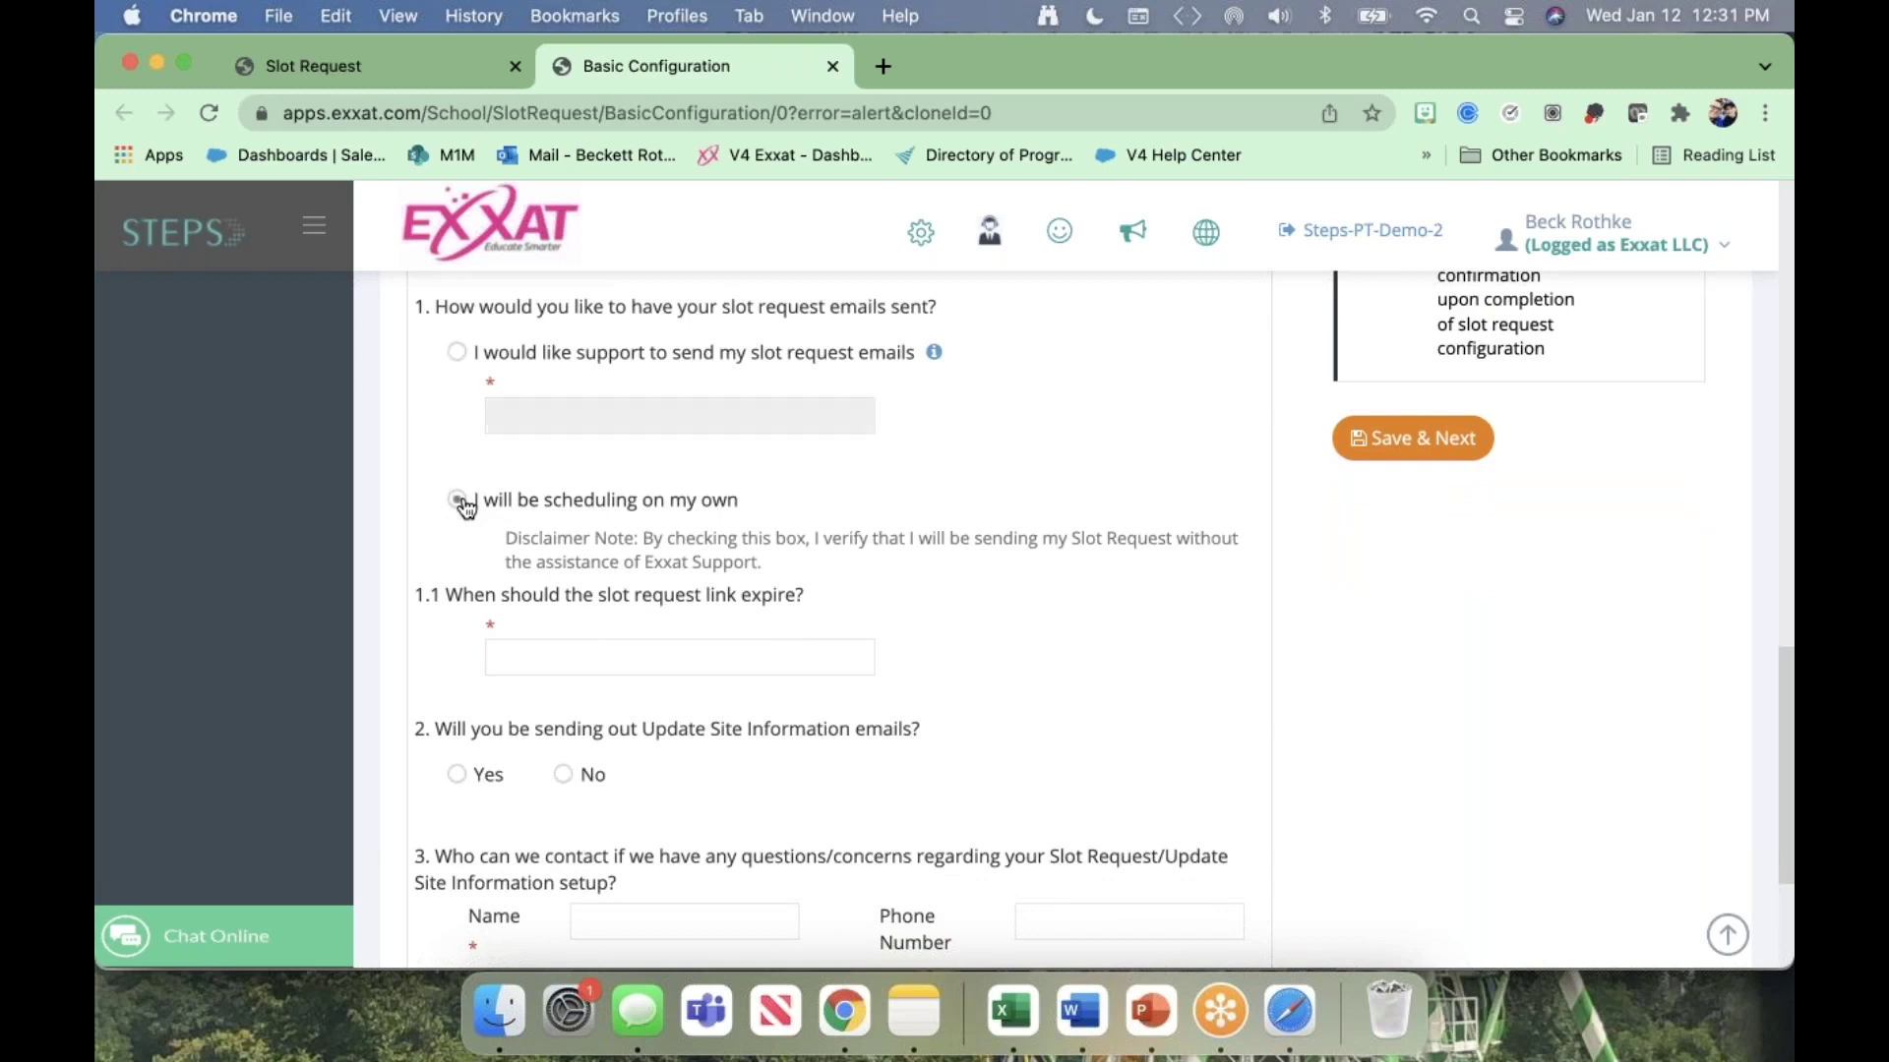
{"action": "scroll", "coordinate": [797, 635], "scroll_direction": "down", "scroll_amount": 3}
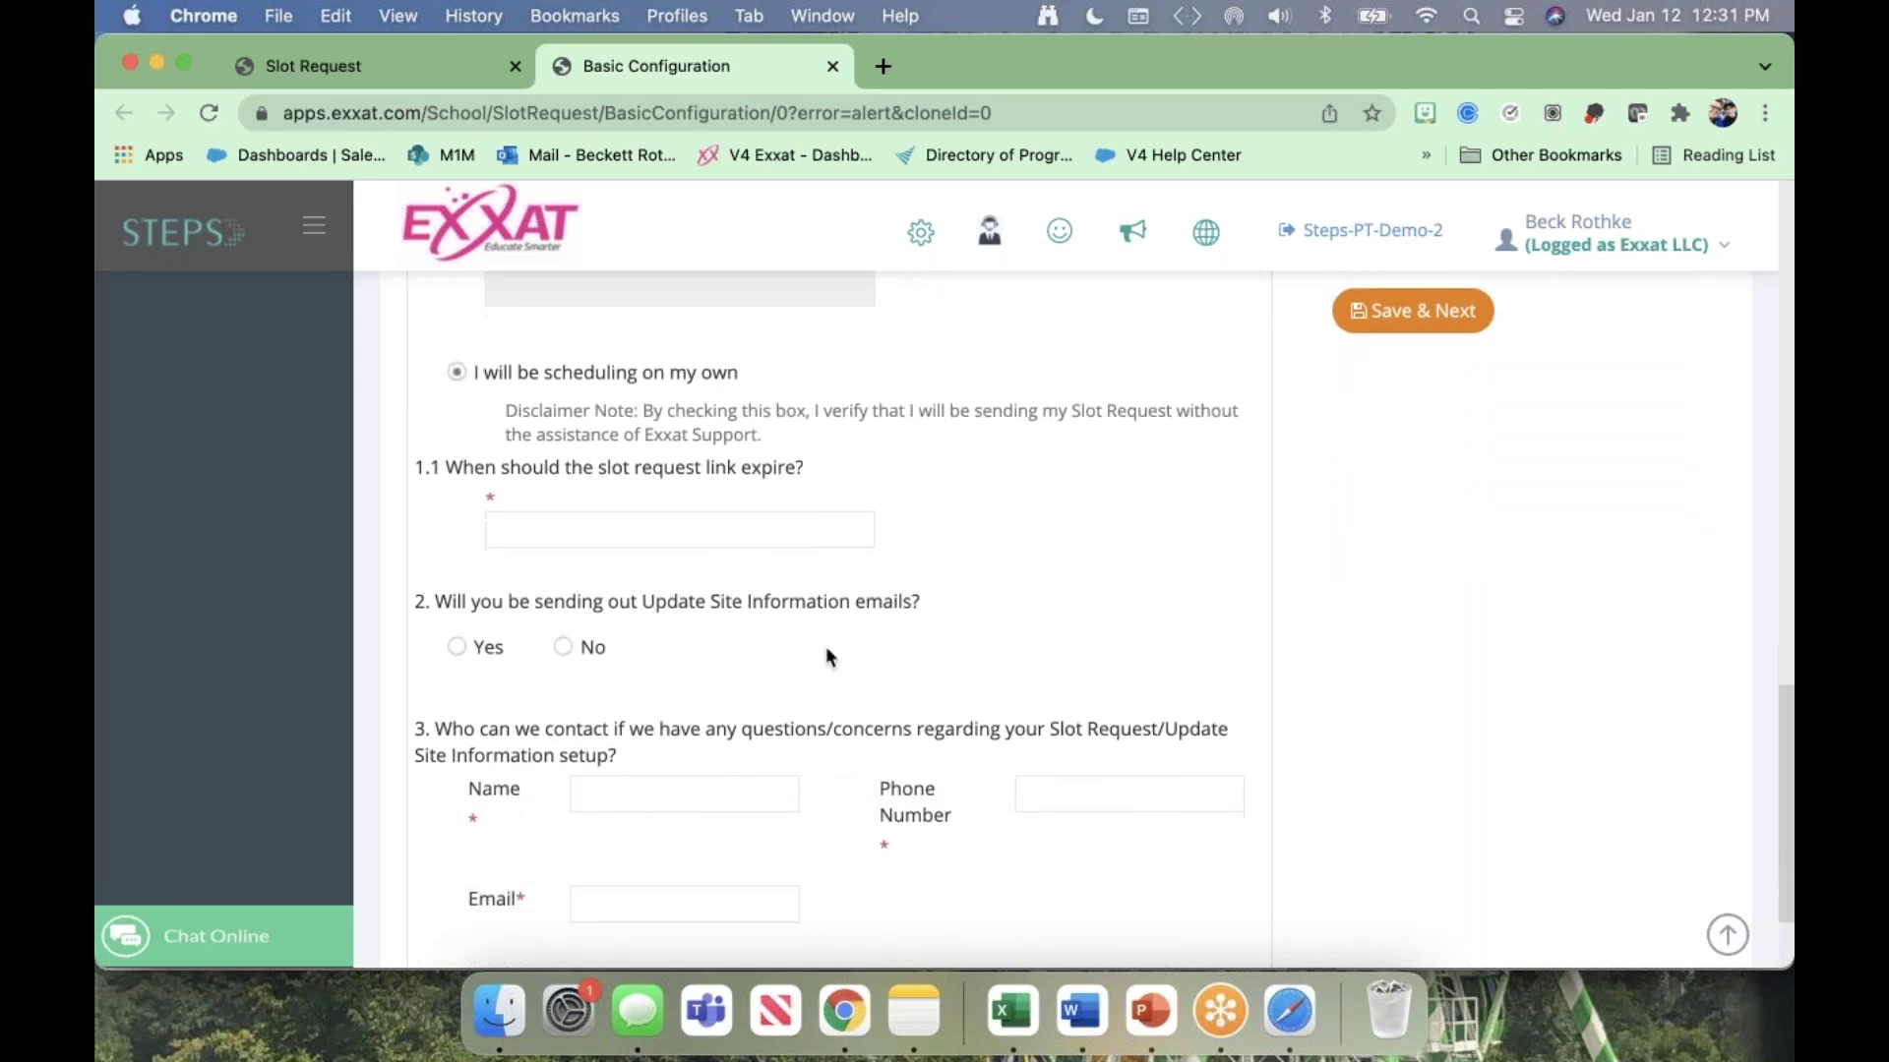
- Set the slot request link expiry to 02/28/2023, correcting the initial 02/28/2022
{"action": "left_click", "coordinate": [601, 542]}
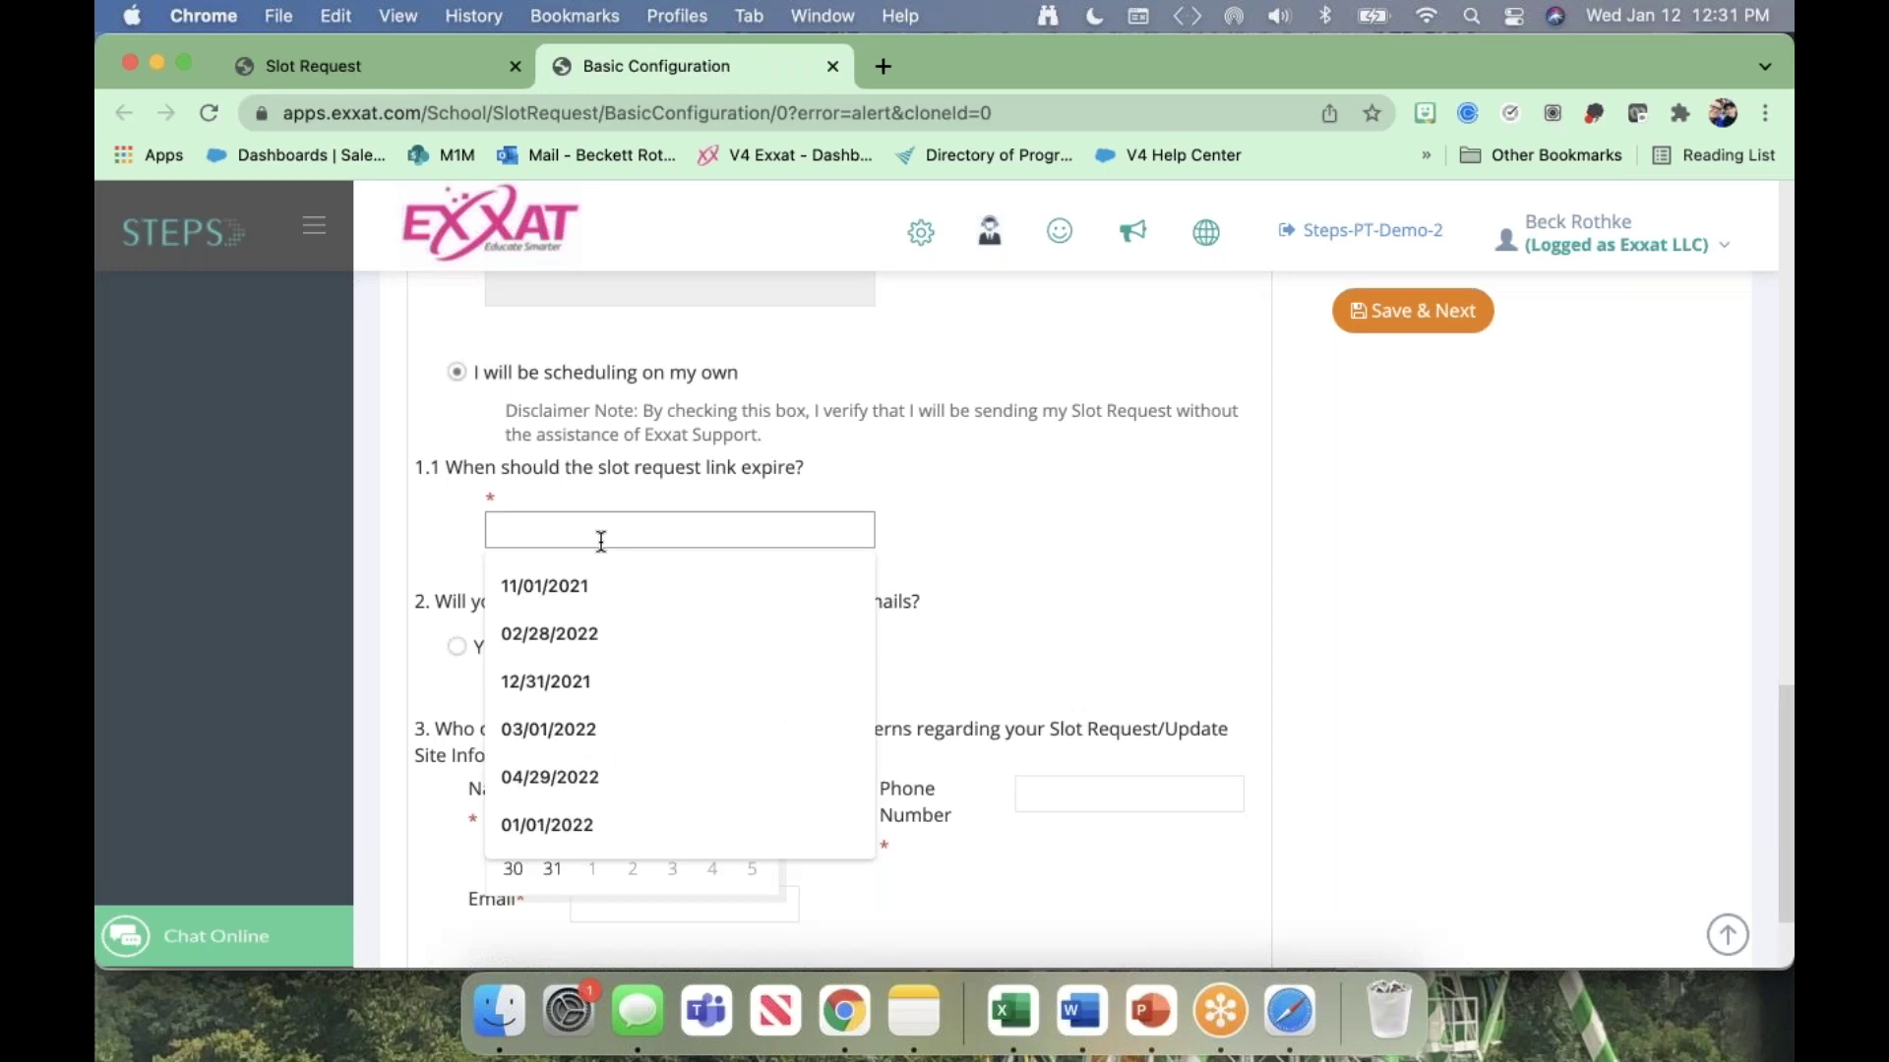
{"action": "left_click", "coordinate": [575, 632]}
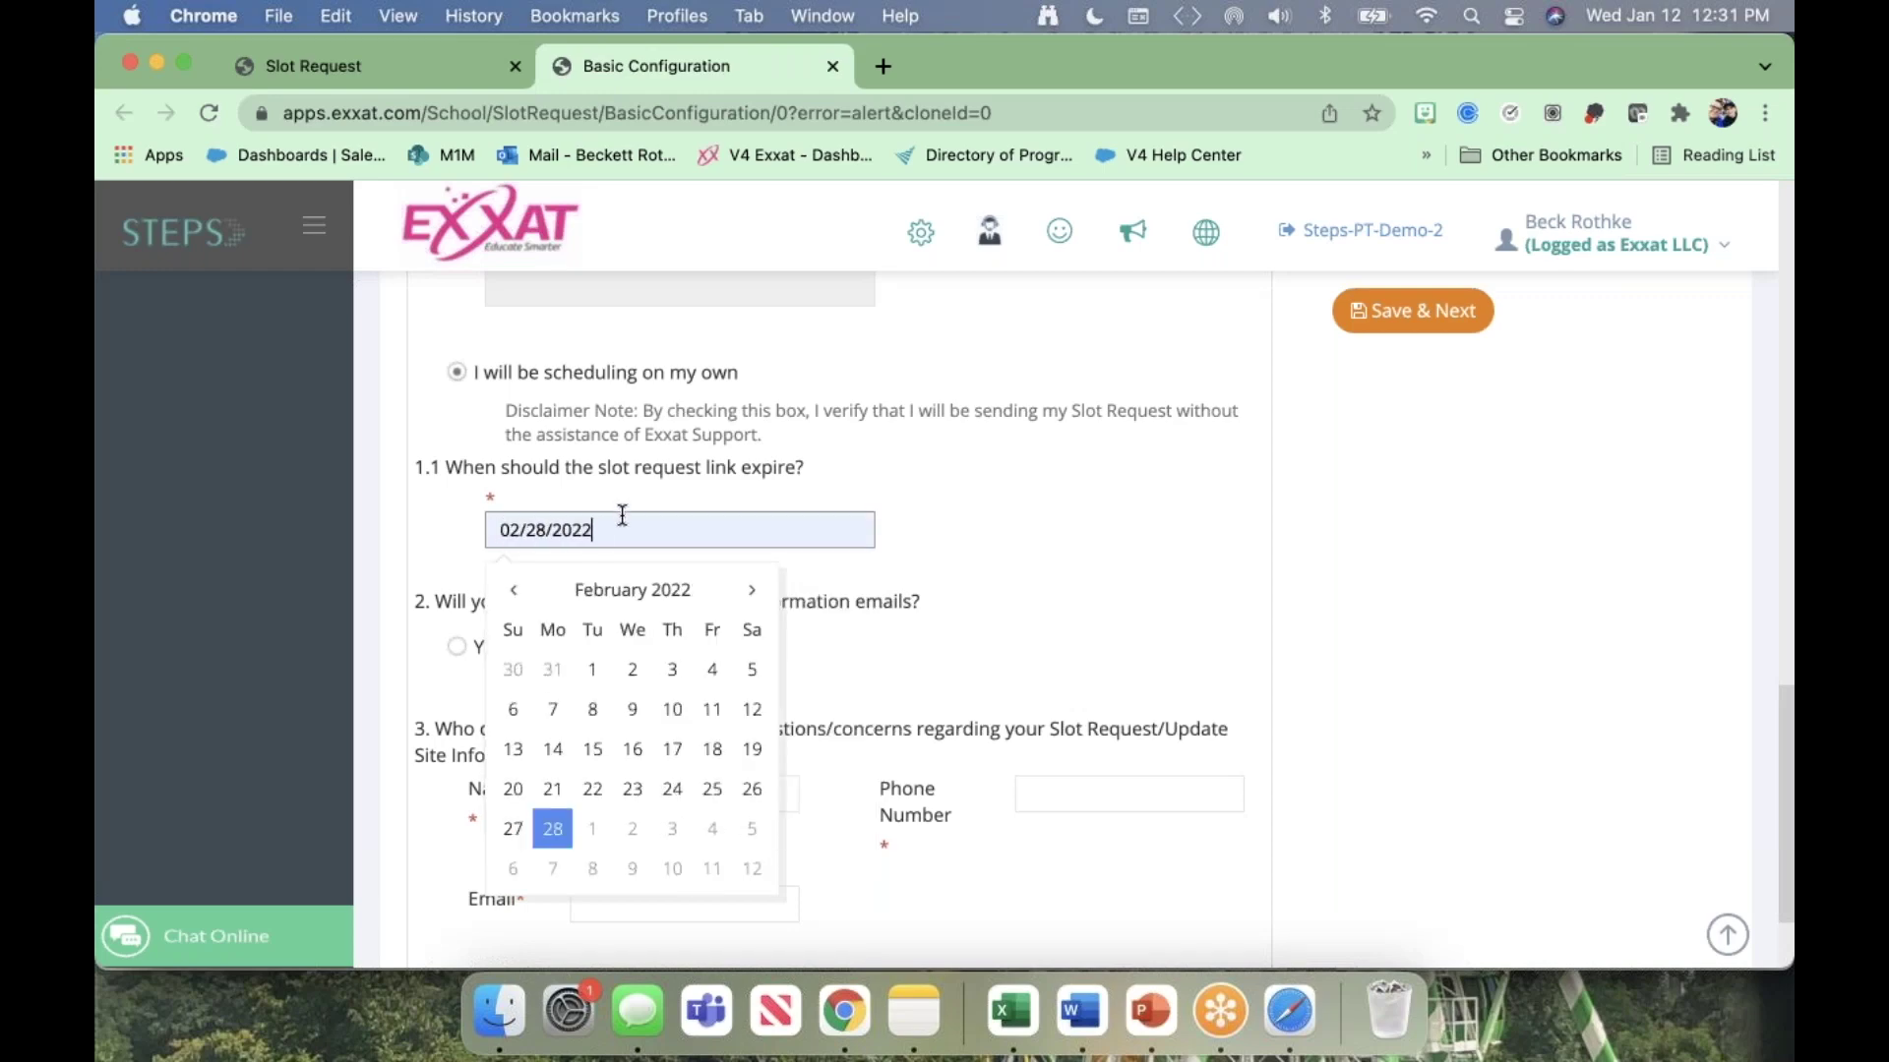
{"action": "left_click", "coordinate": [703, 594]}
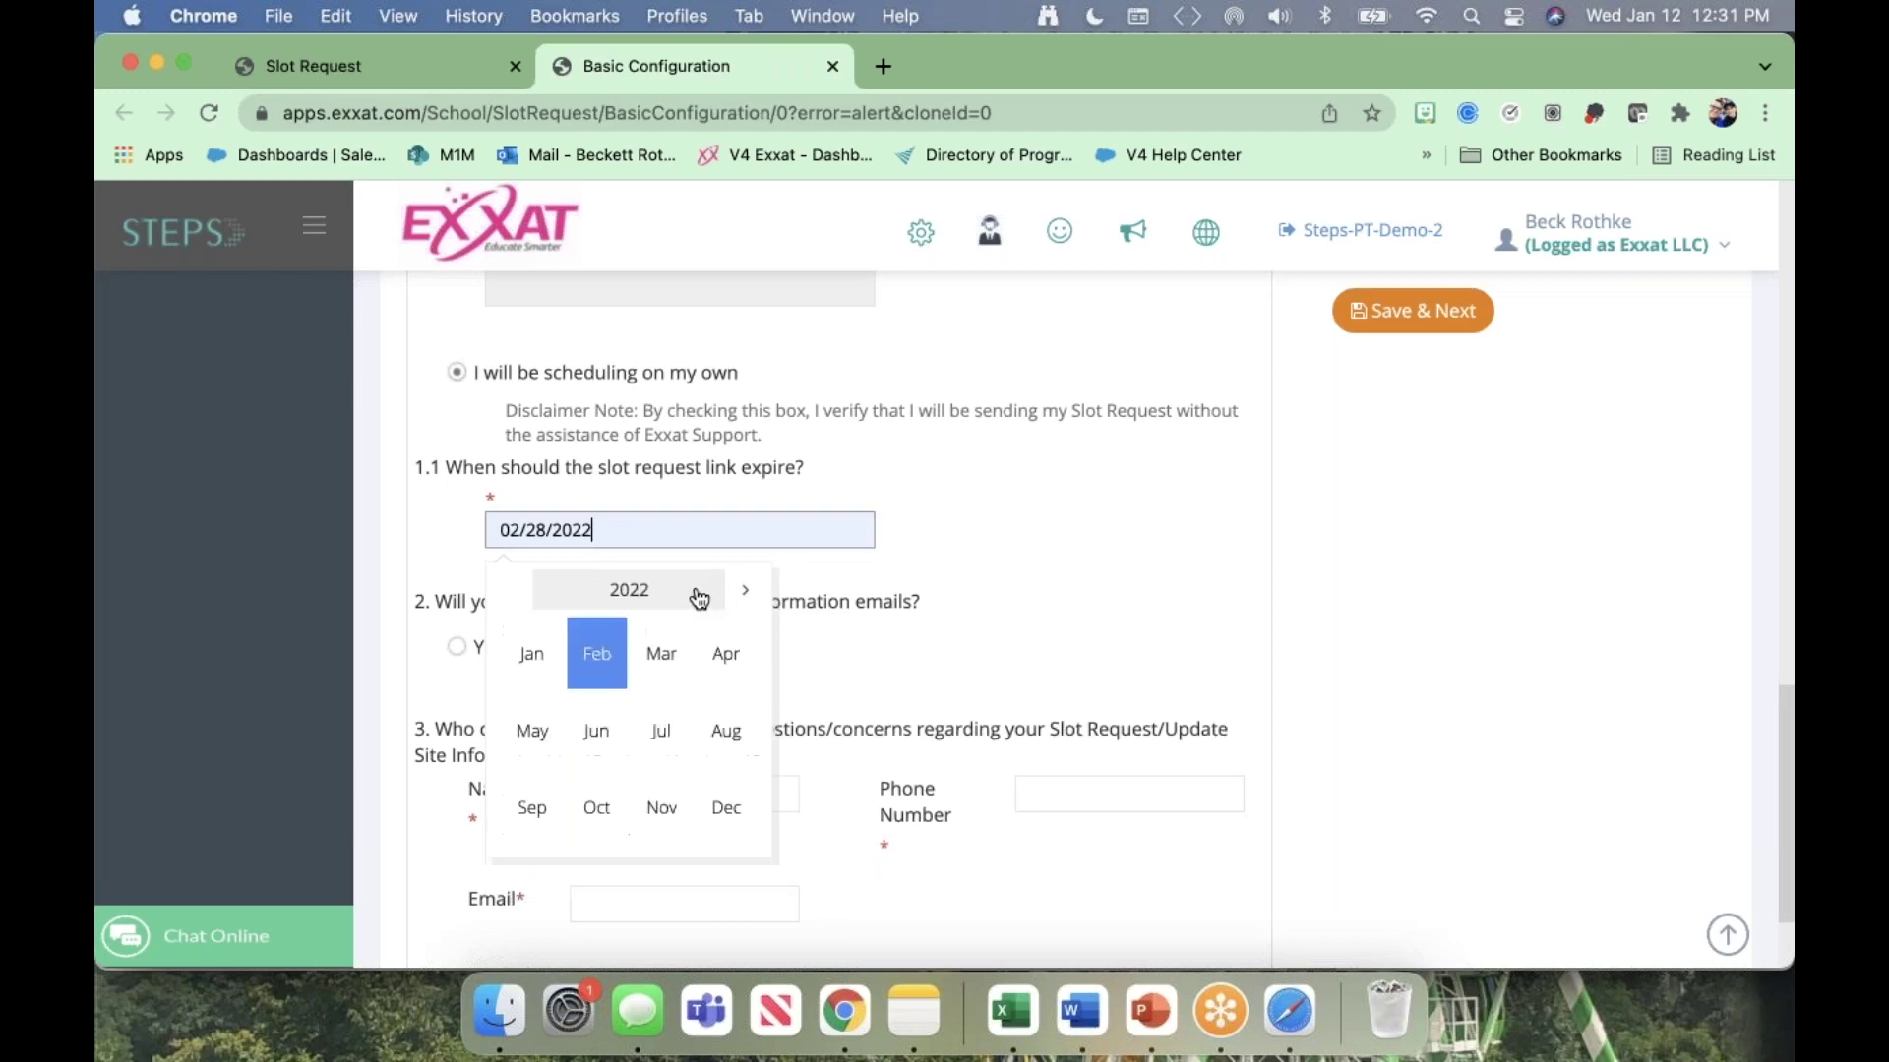
{"action": "left_click", "coordinate": [746, 591]}
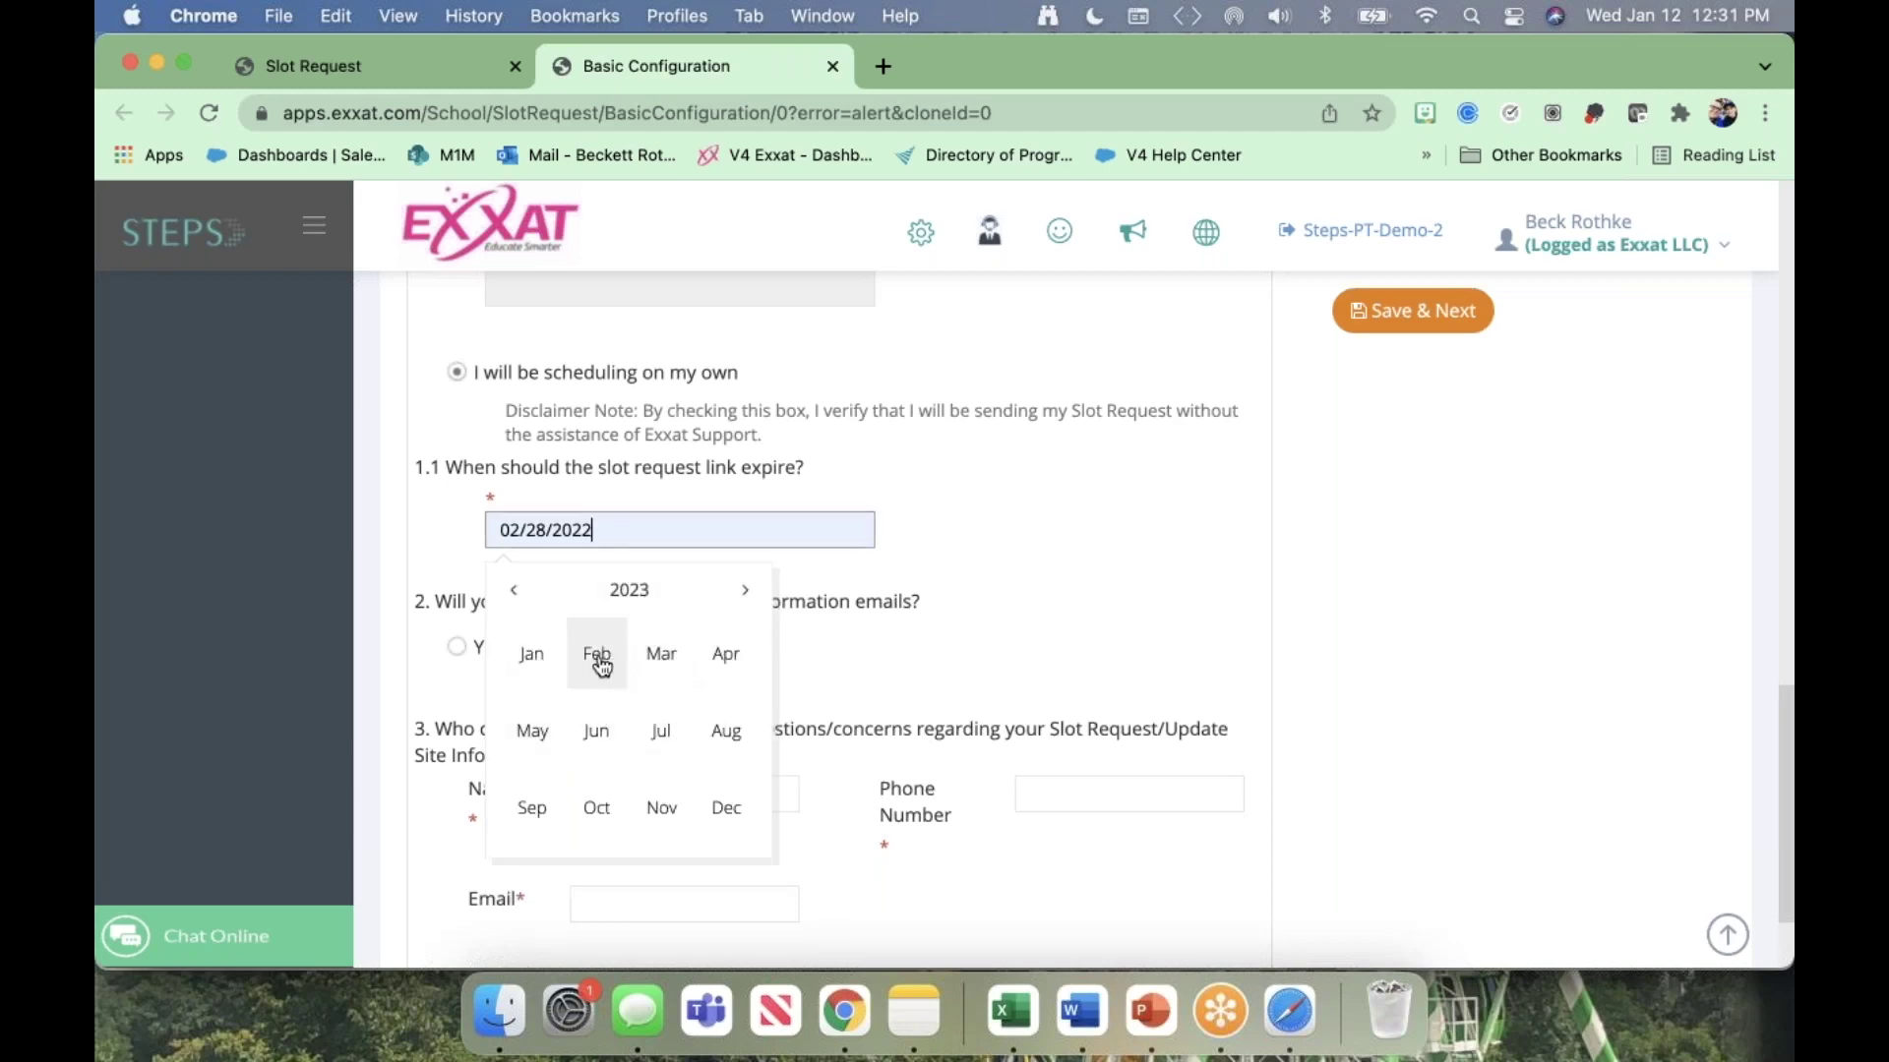
{"action": "left_click", "coordinate": [598, 657]}
{"action": "left_click", "coordinate": [592, 830]}
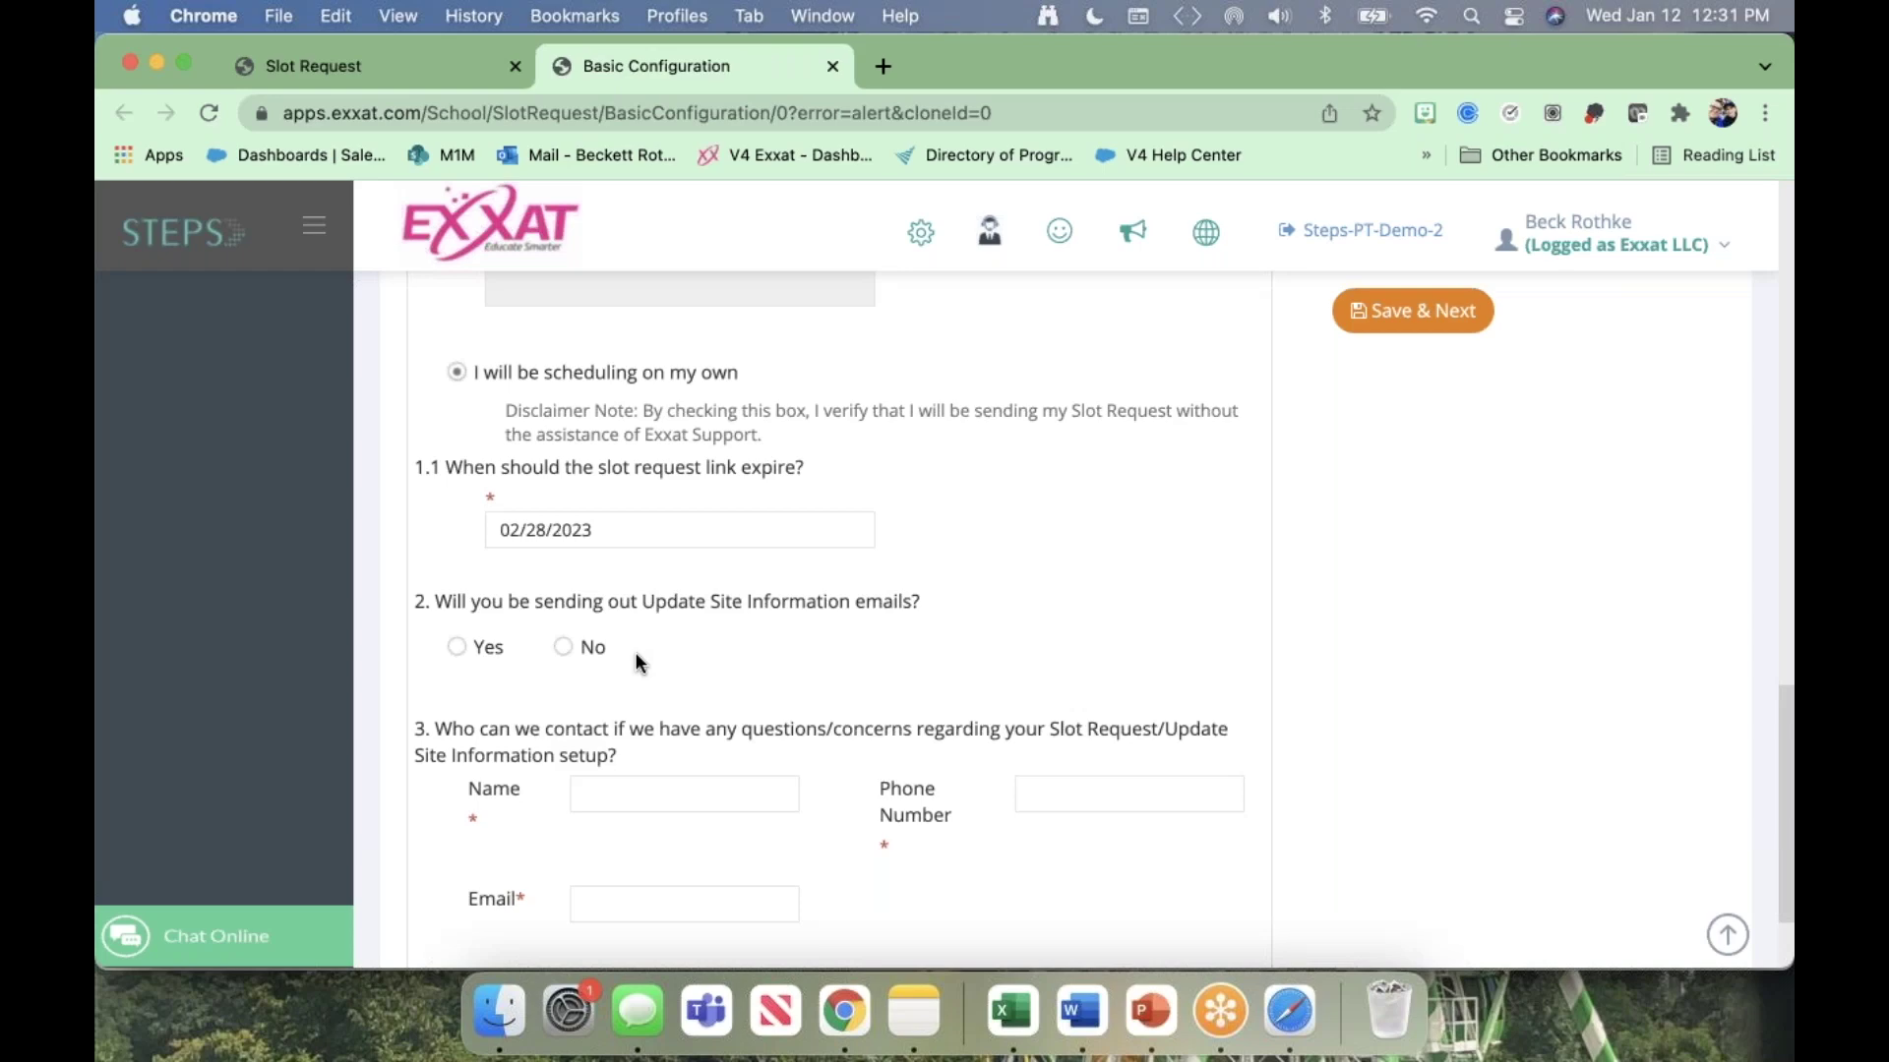
{"action": "scroll", "coordinate": [630, 654], "scroll_direction": "down", "scroll_amount": 3}
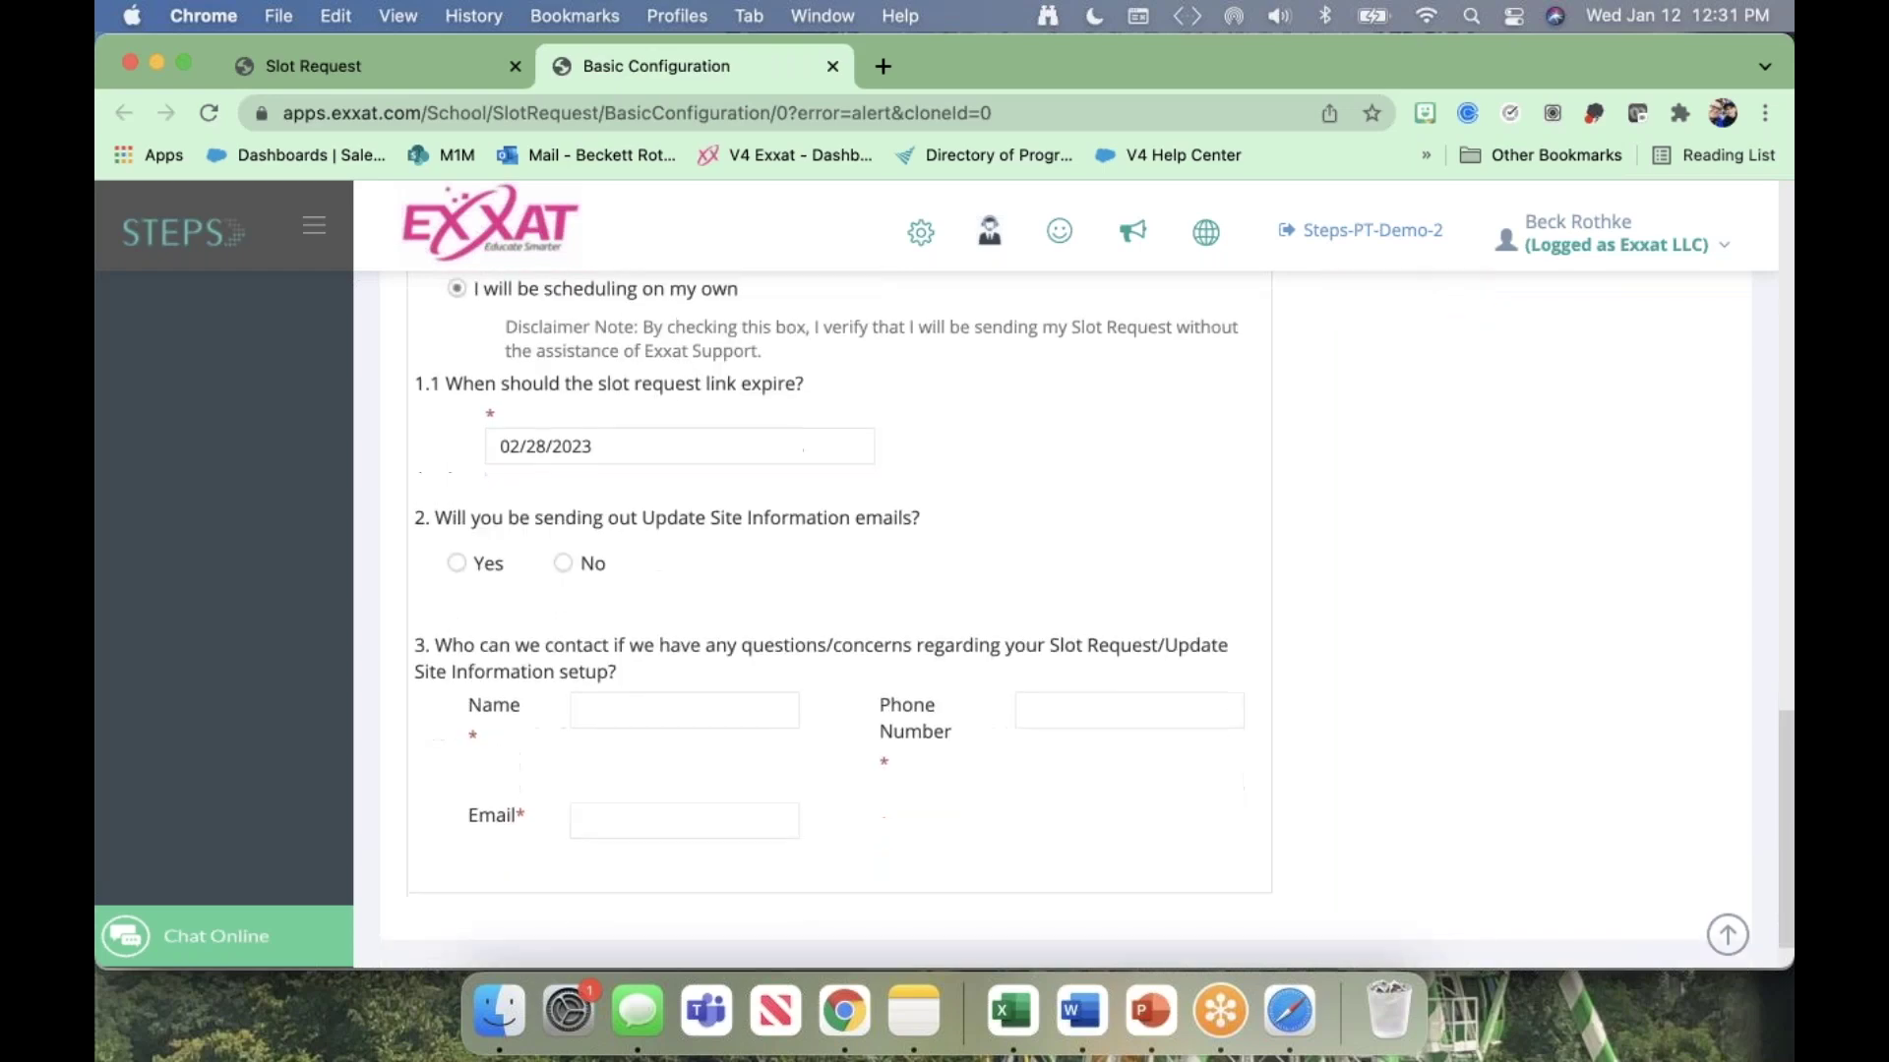
- Answer No to Update Site Information emails and autofill the contact's name, phone and e-mail
{"action": "left_click", "coordinate": [562, 544]}
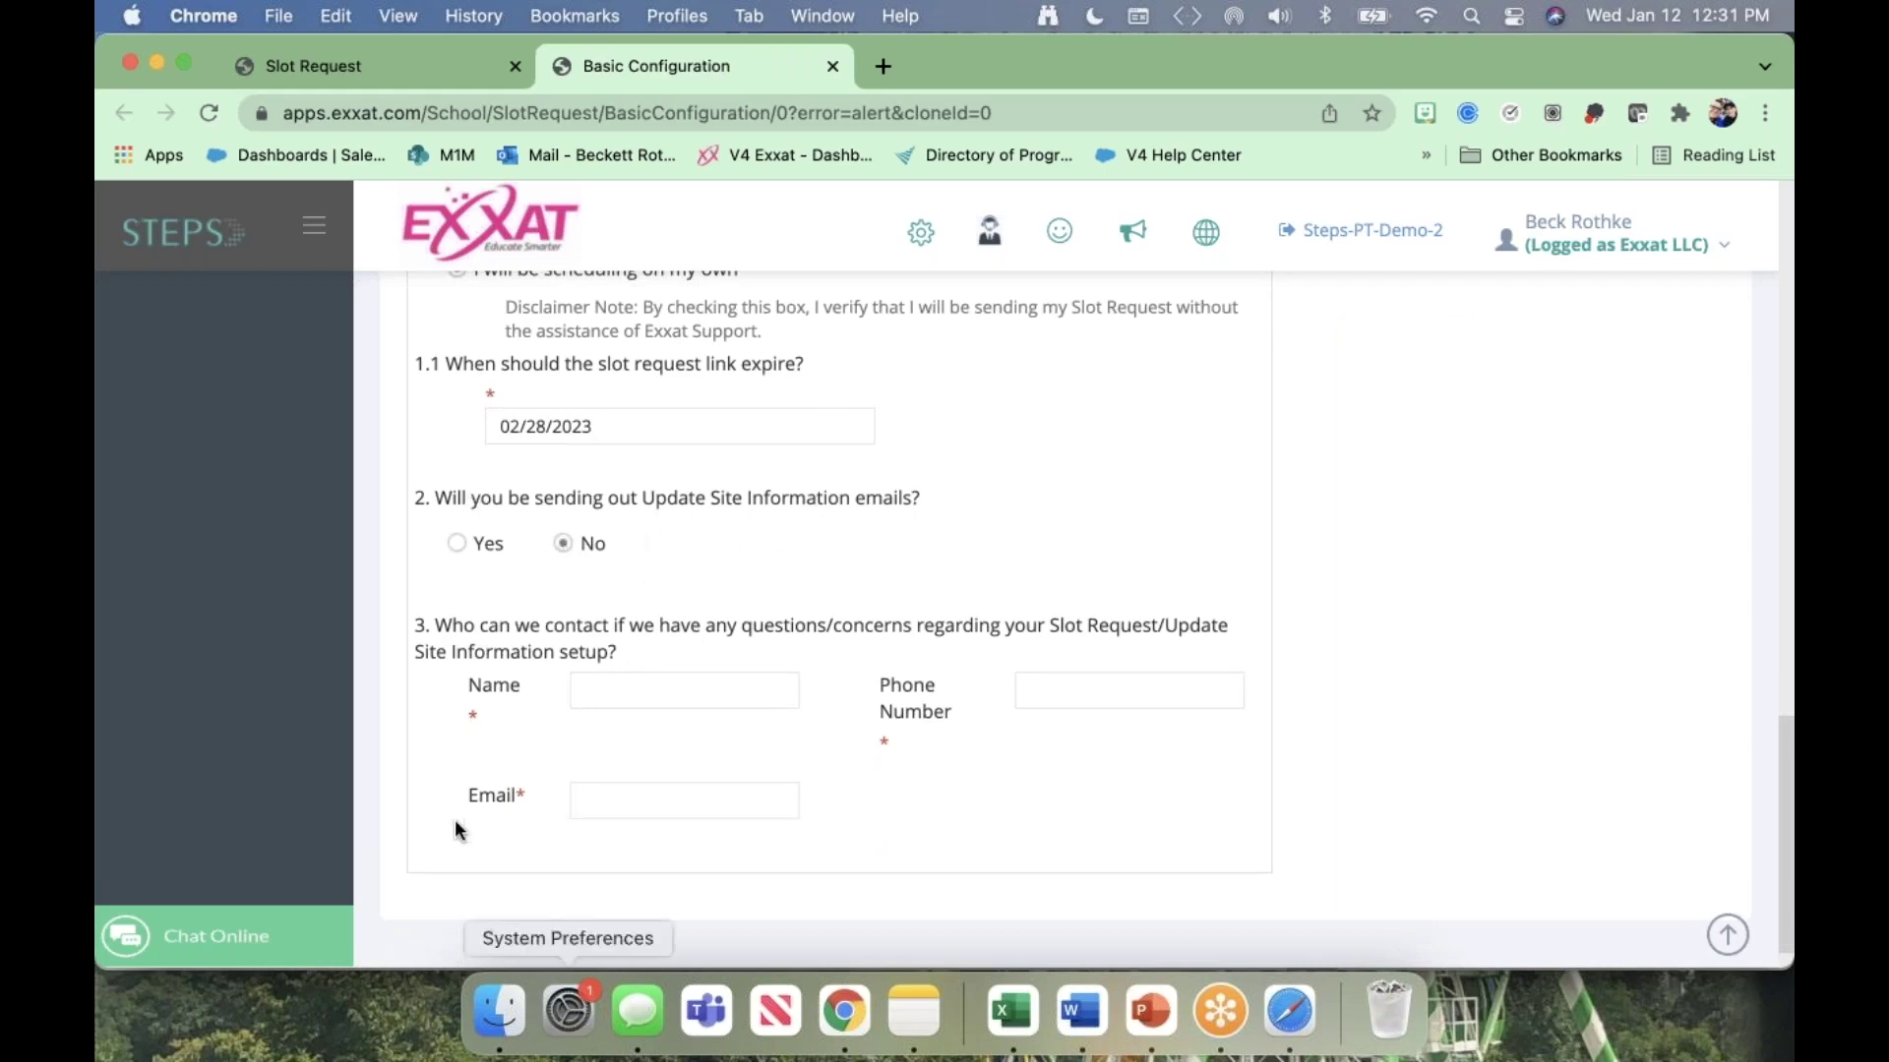
{"action": "left_click", "coordinate": [721, 687]}
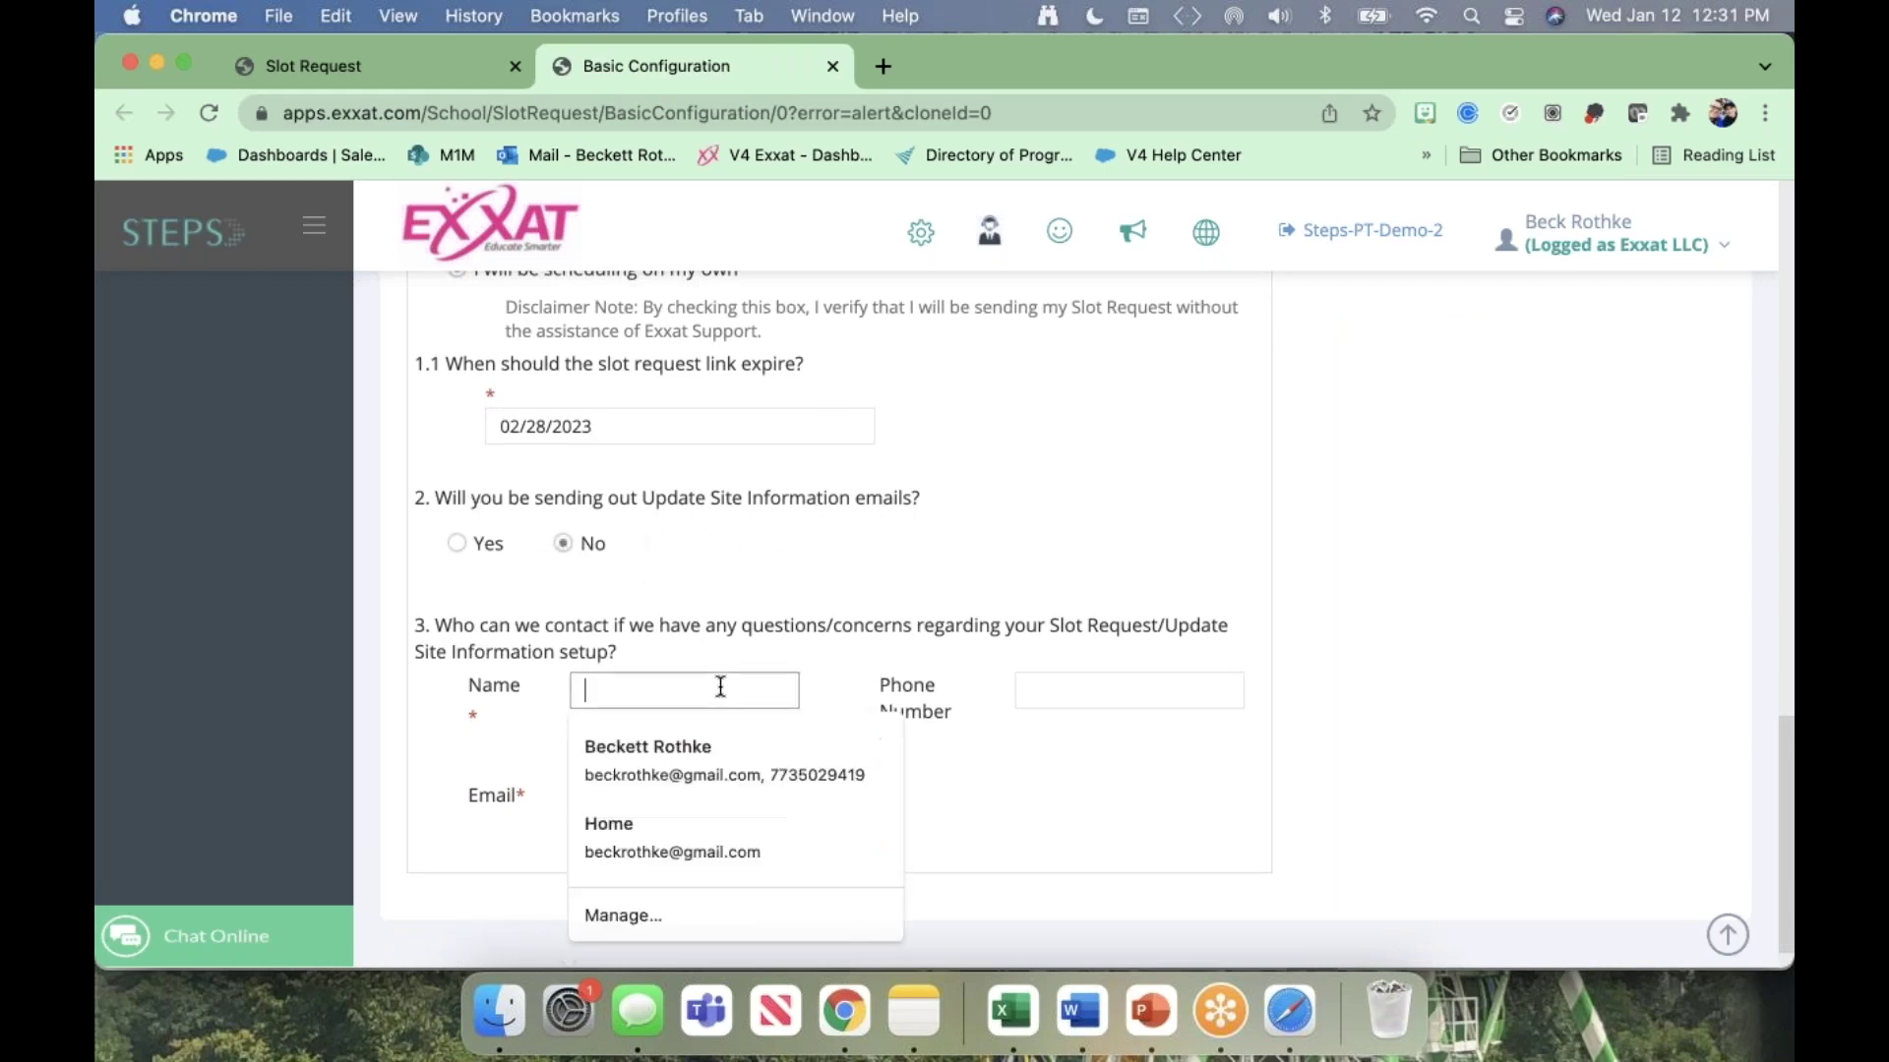
{"action": "left_click", "coordinate": [693, 760]}
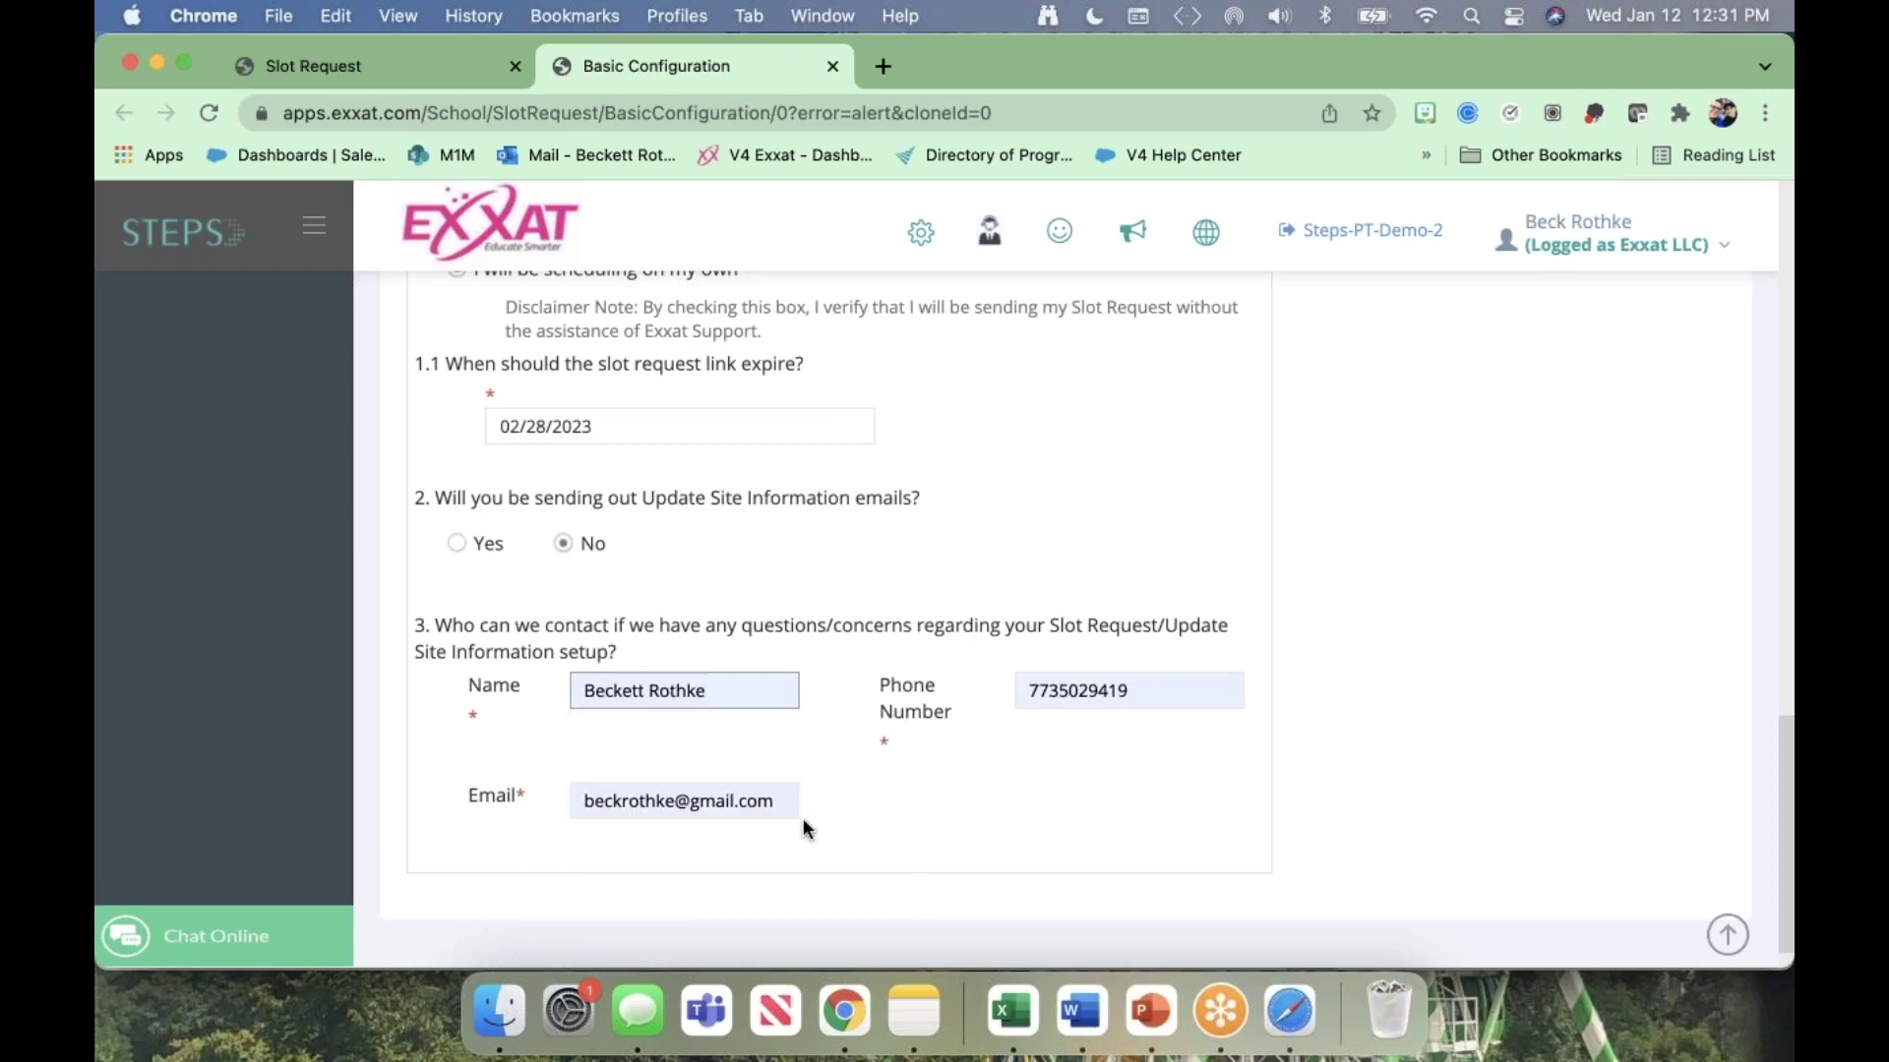
{"action": "left_click", "coordinate": [1004, 790]}
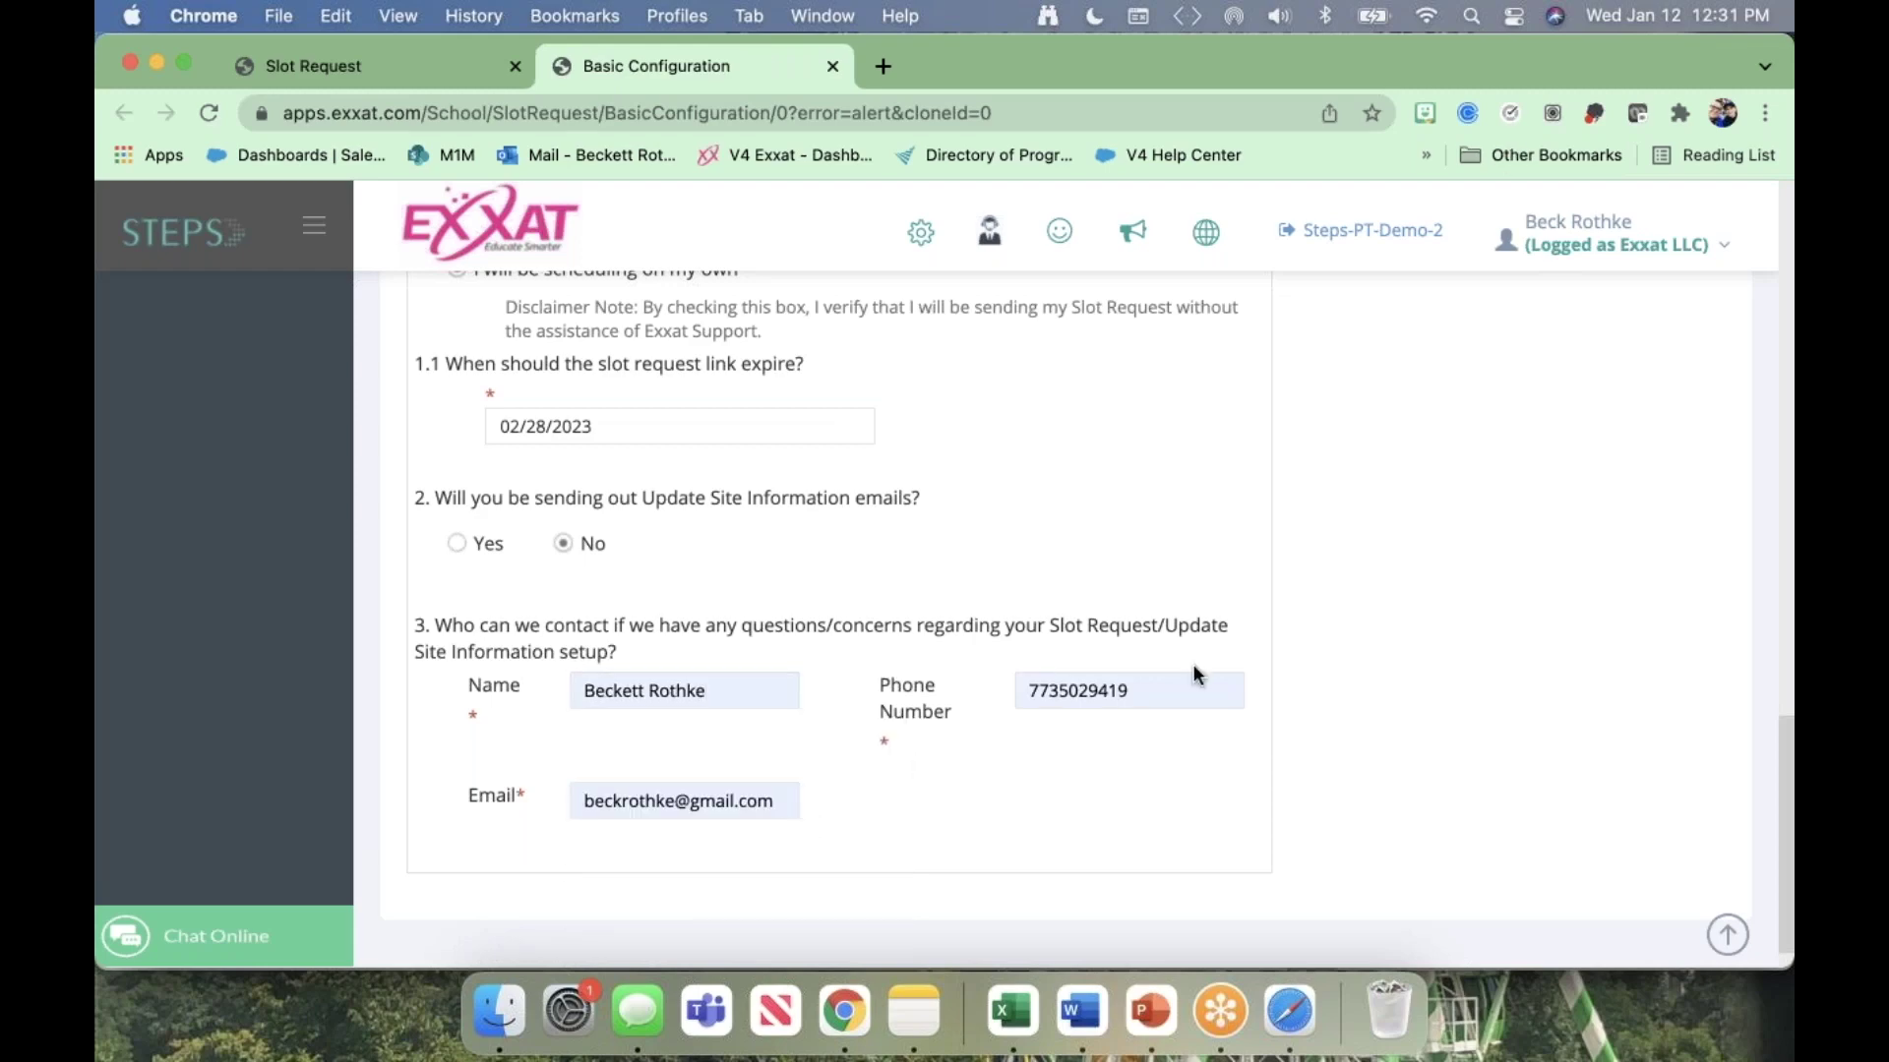
{"action": "scroll", "coordinate": [1182, 706], "scroll_direction": "up", "scroll_amount": 5}
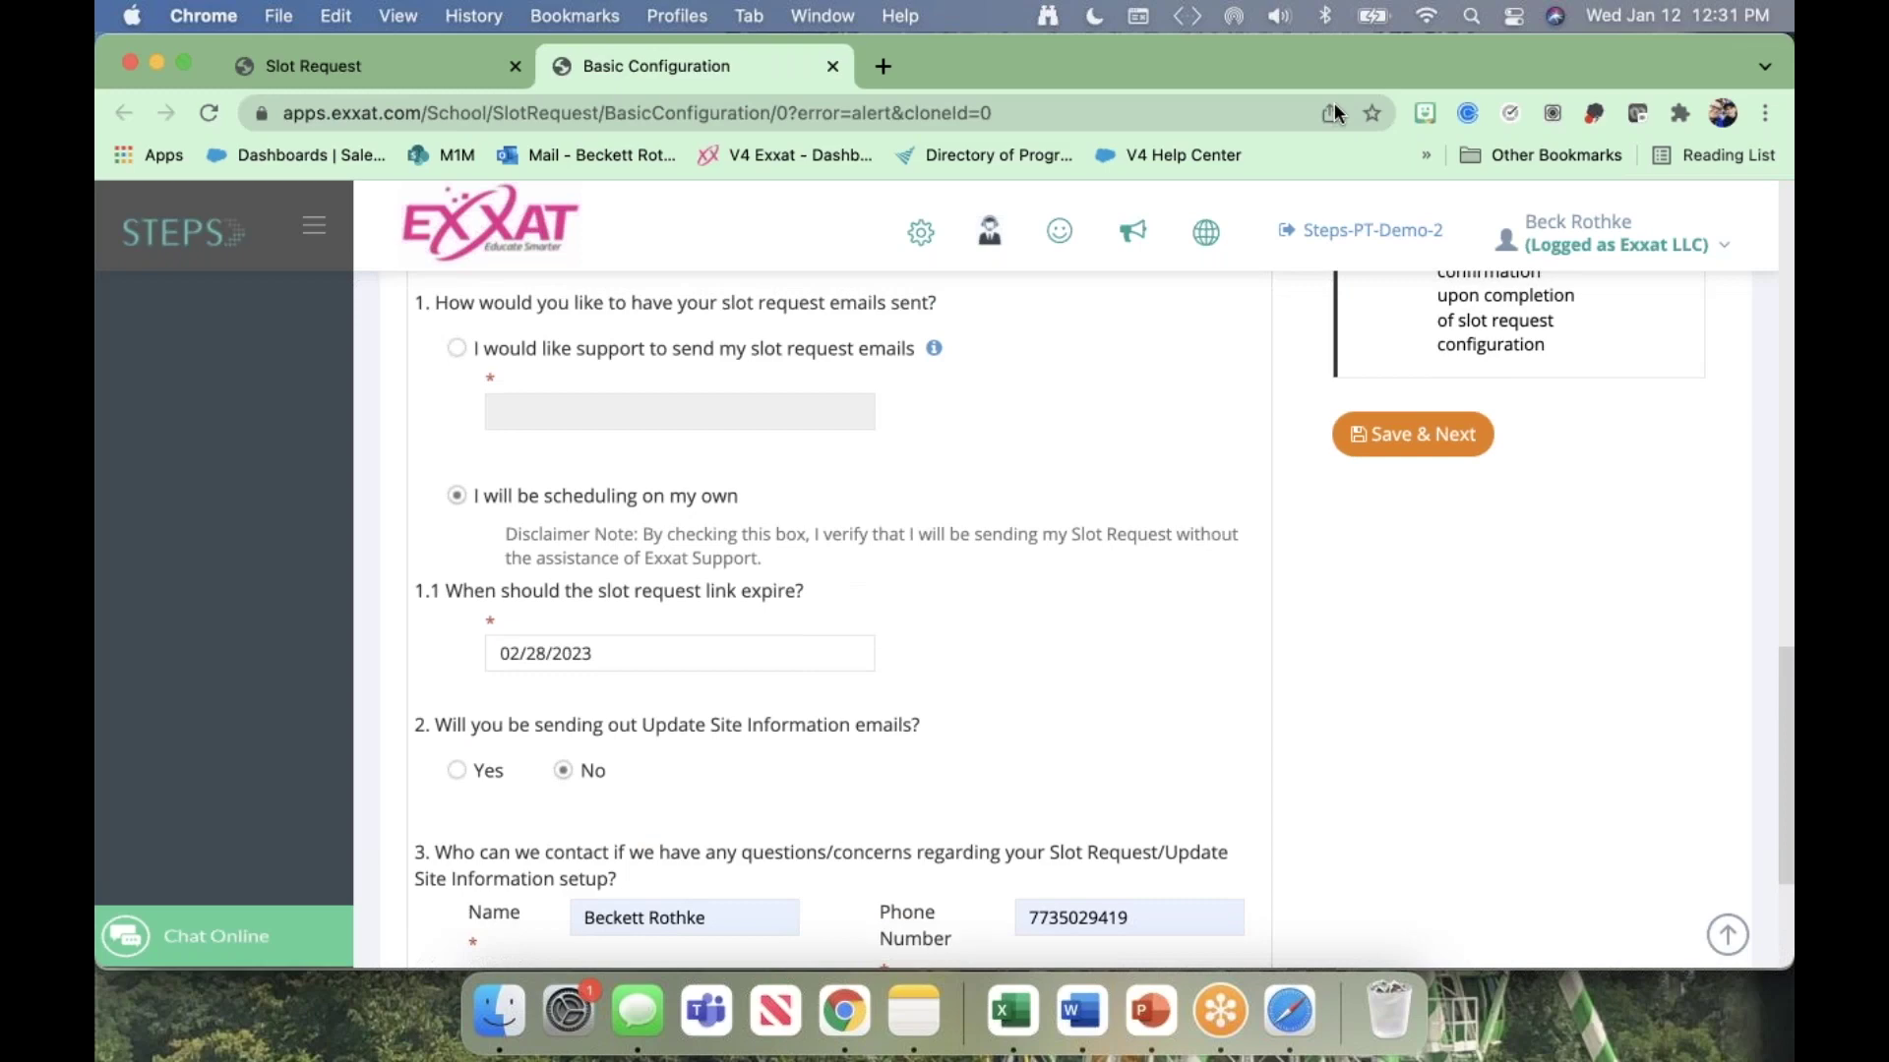
{"action": "scroll", "coordinate": [1456, 601], "scroll_direction": "up", "scroll_amount": 4}
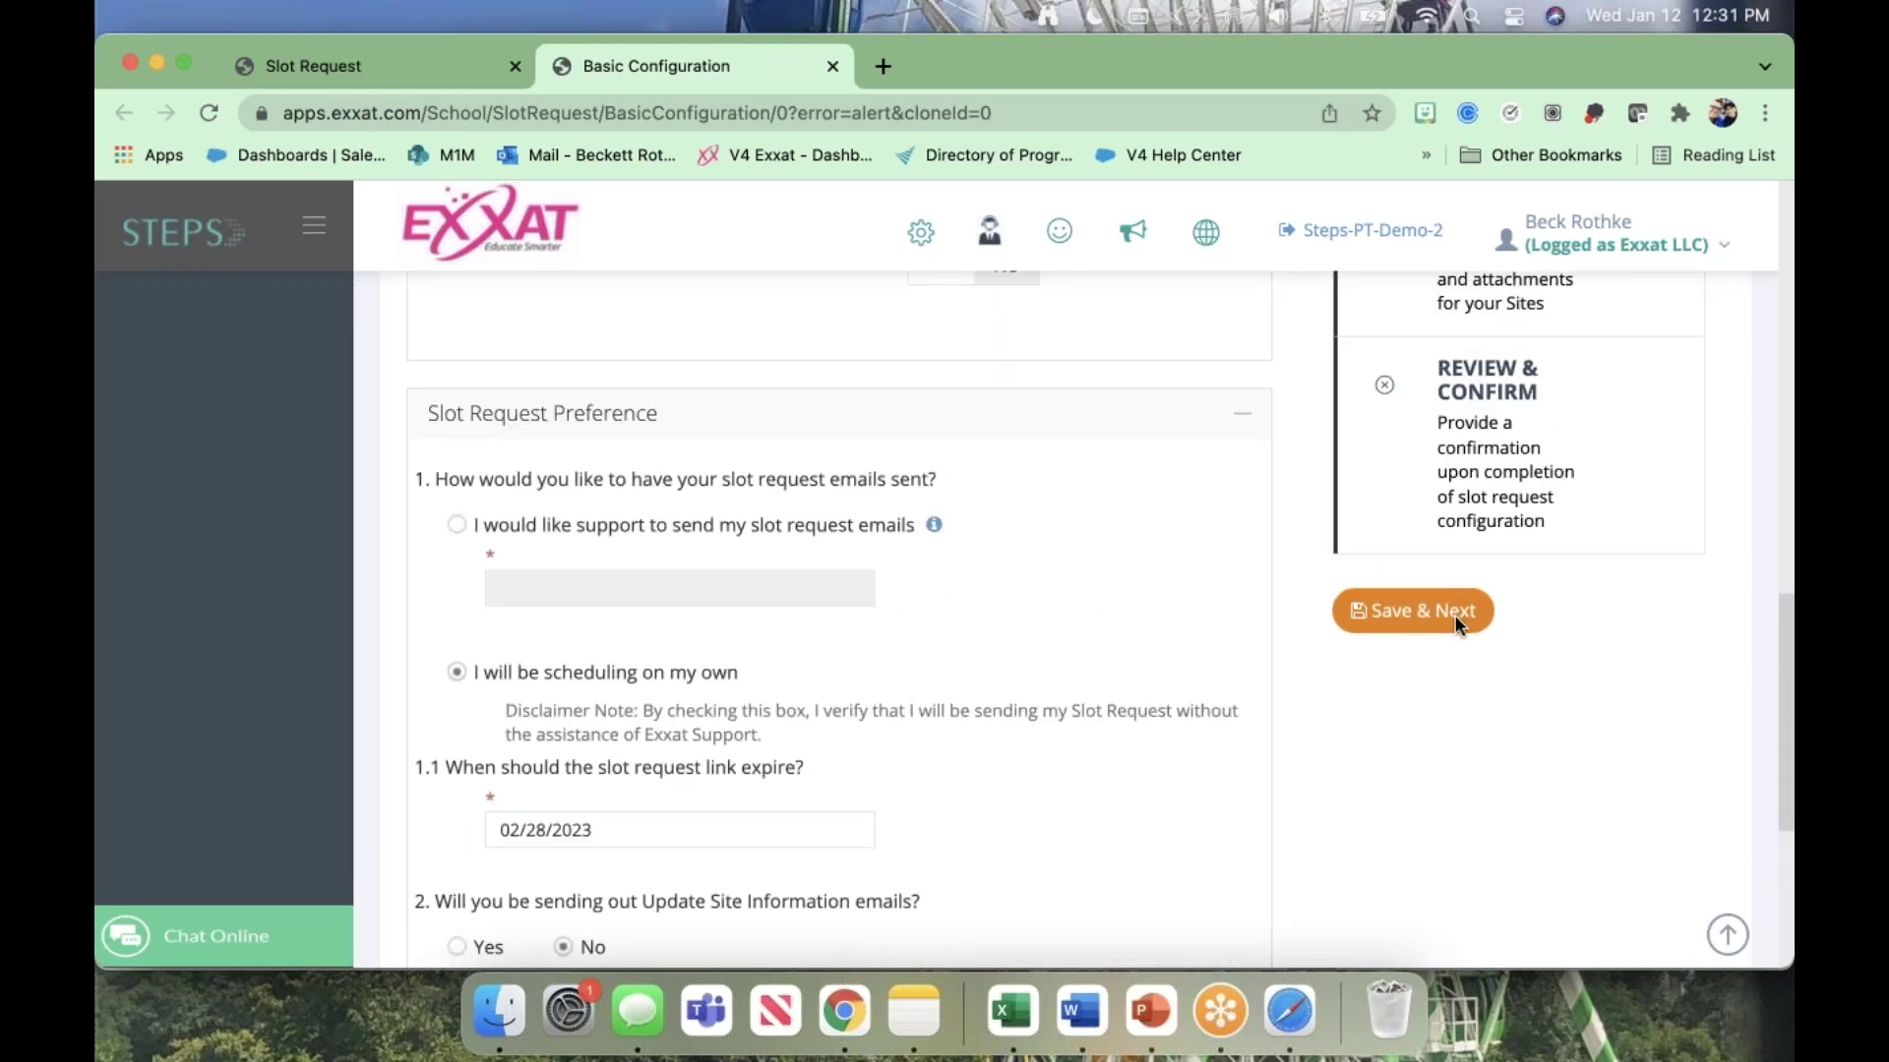
{"action": "scroll", "coordinate": [1455, 616], "scroll_direction": "up", "scroll_amount": 4}
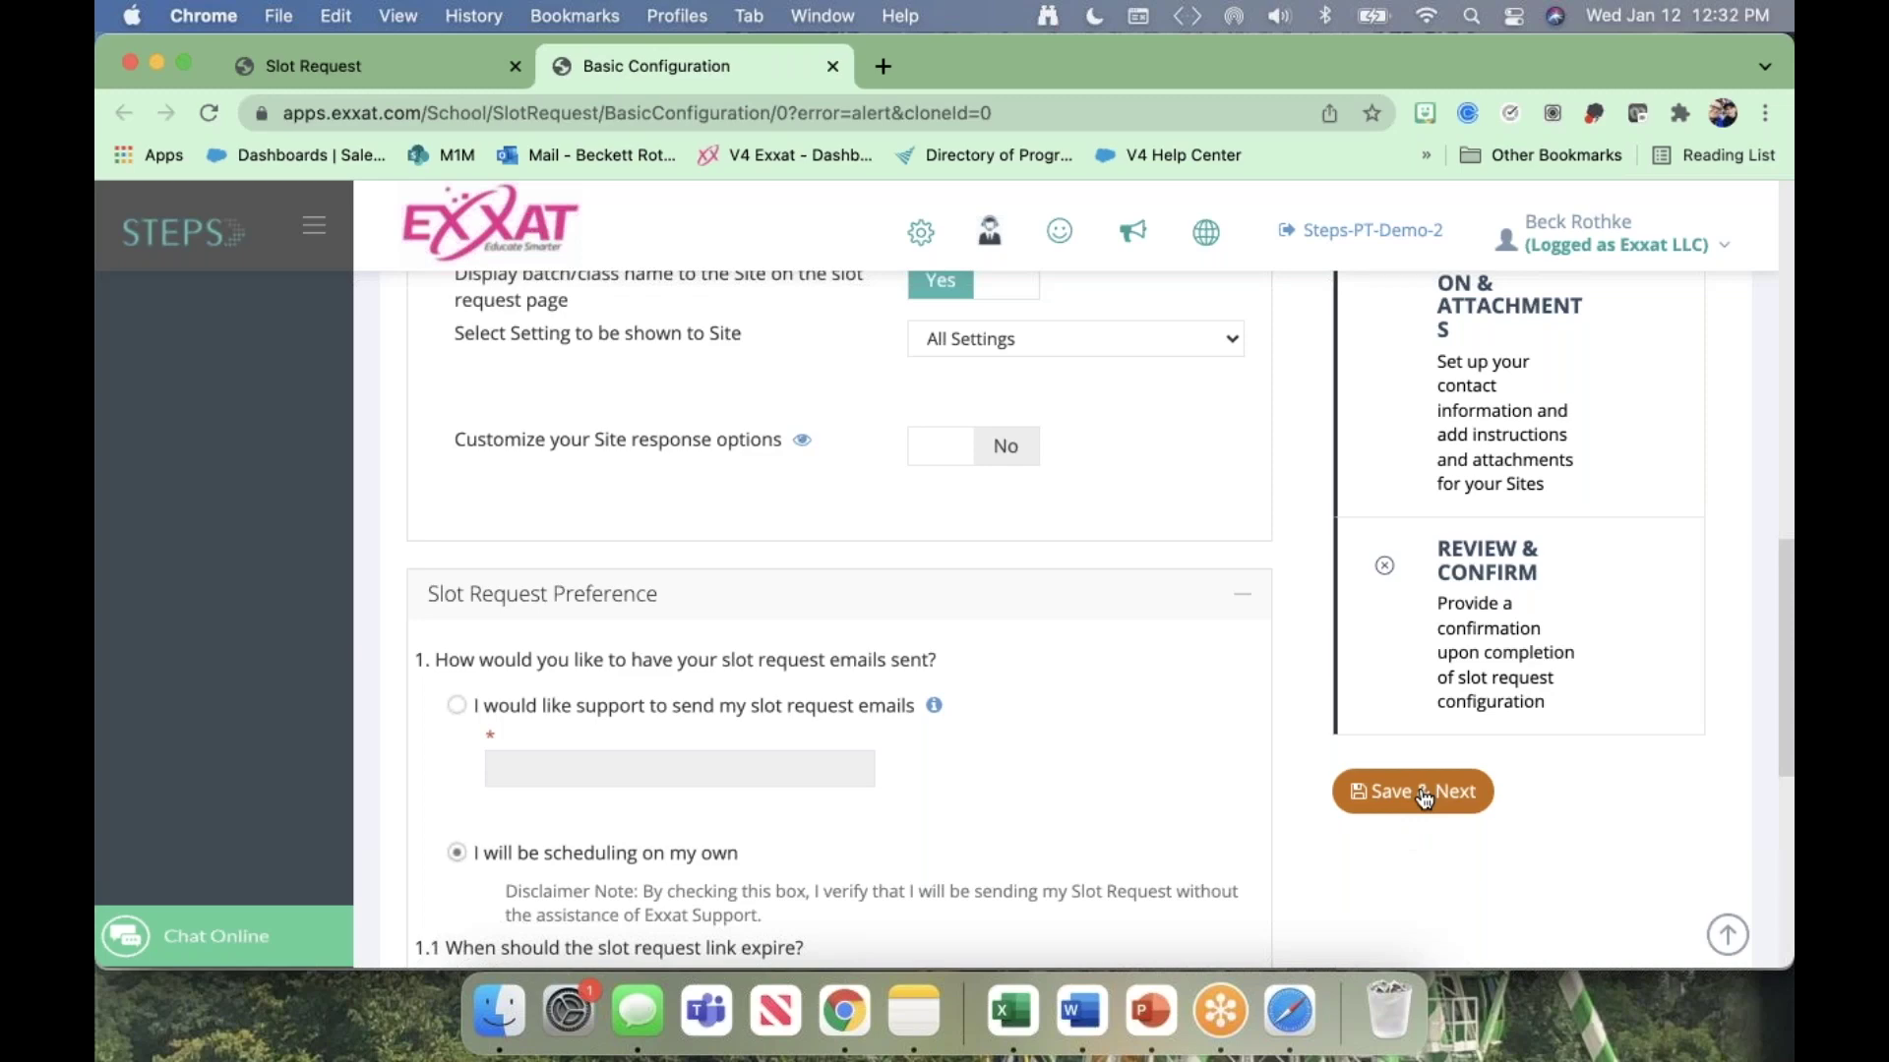
- Save Basic Configuration and review the PT 850 – Clinical Practice I (Class of 2018) session listing
{"action": "left_click", "coordinate": [1423, 799]}
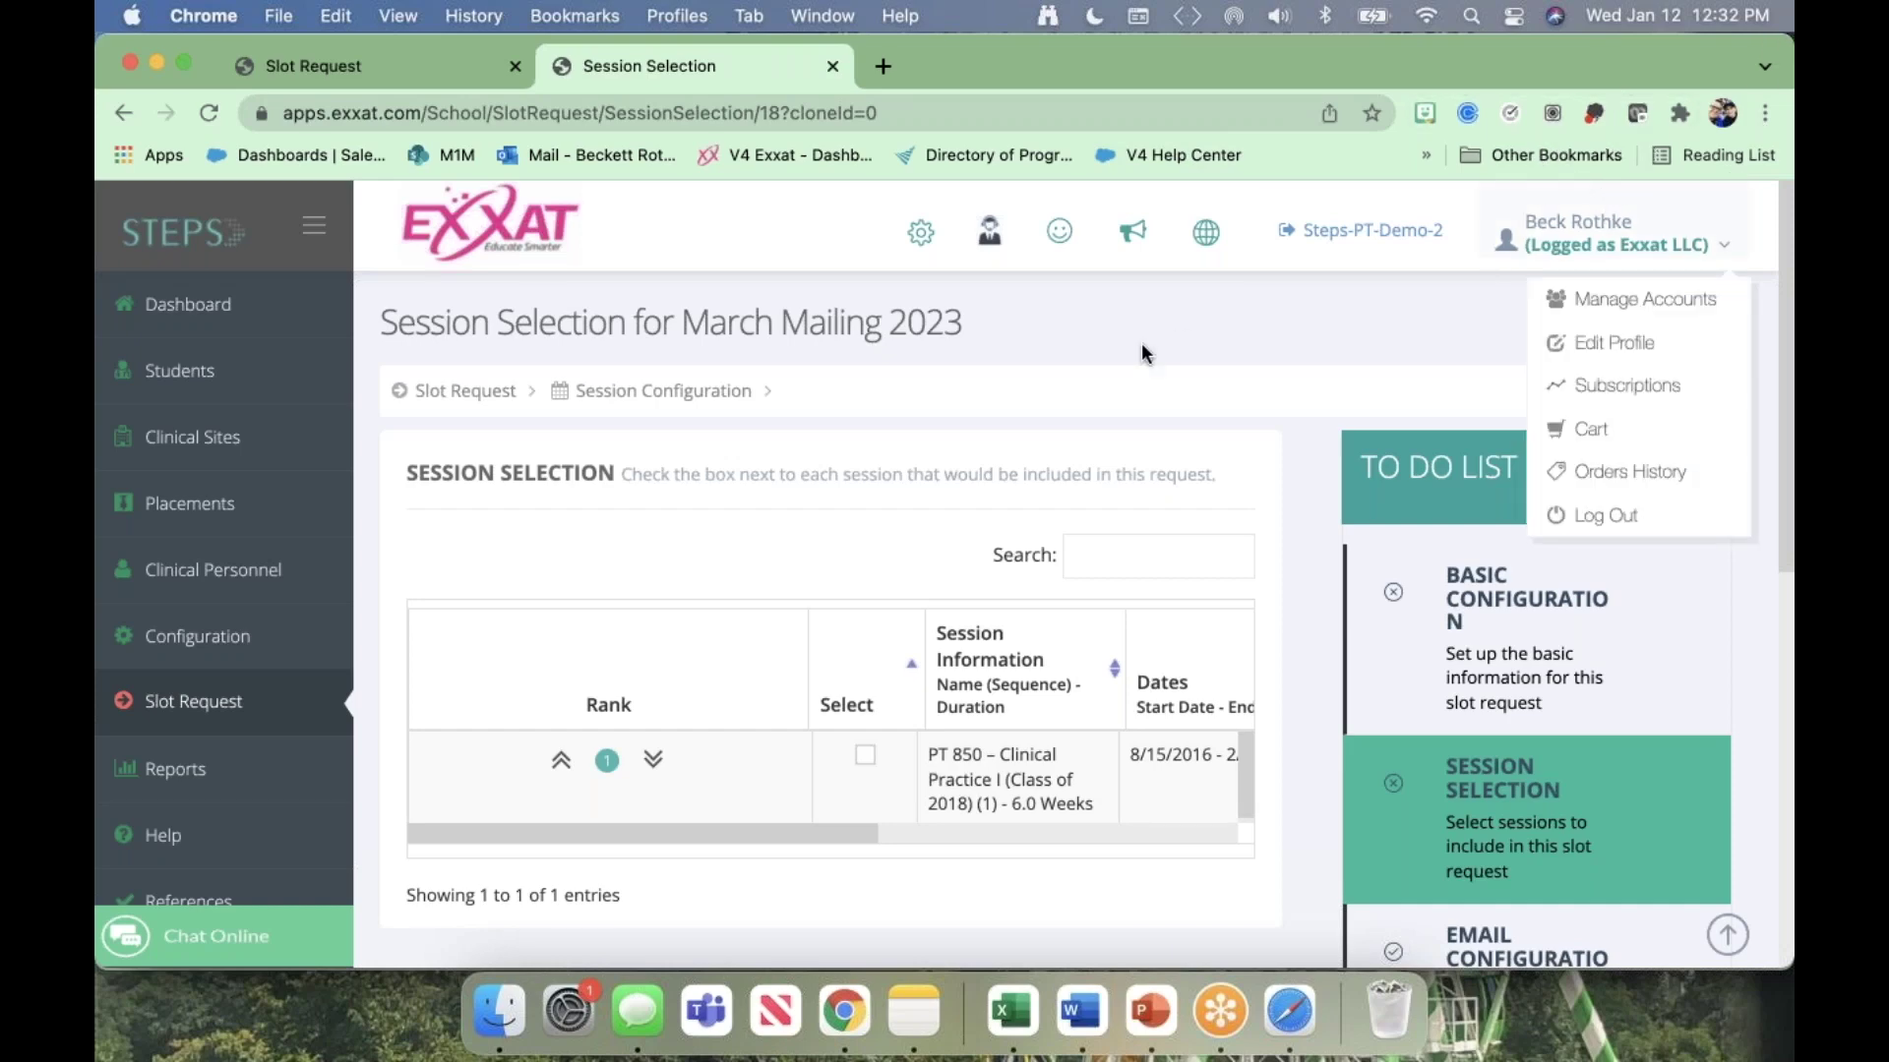
{"action": "scroll", "coordinate": [1078, 379], "scroll_direction": "down", "scroll_amount": 4}
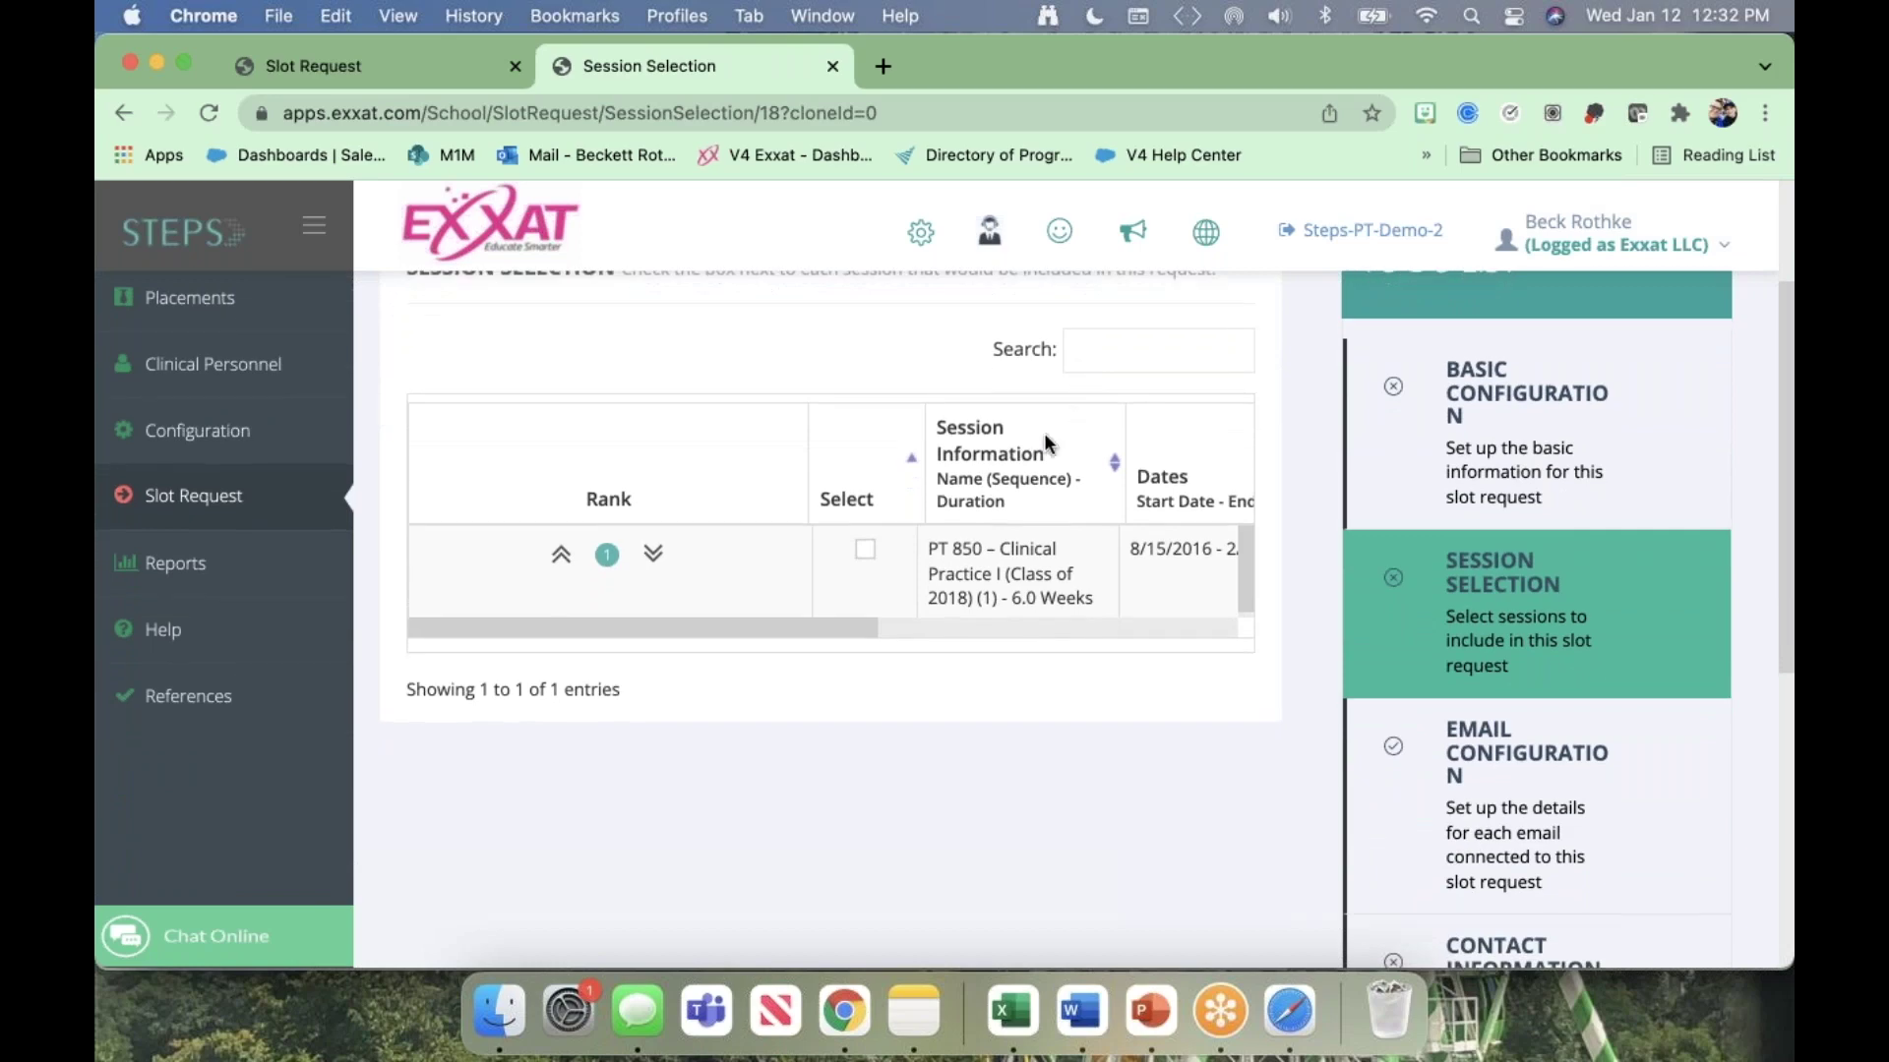
{"action": "scroll", "coordinate": [959, 553], "scroll_direction": "down", "scroll_amount": 1}
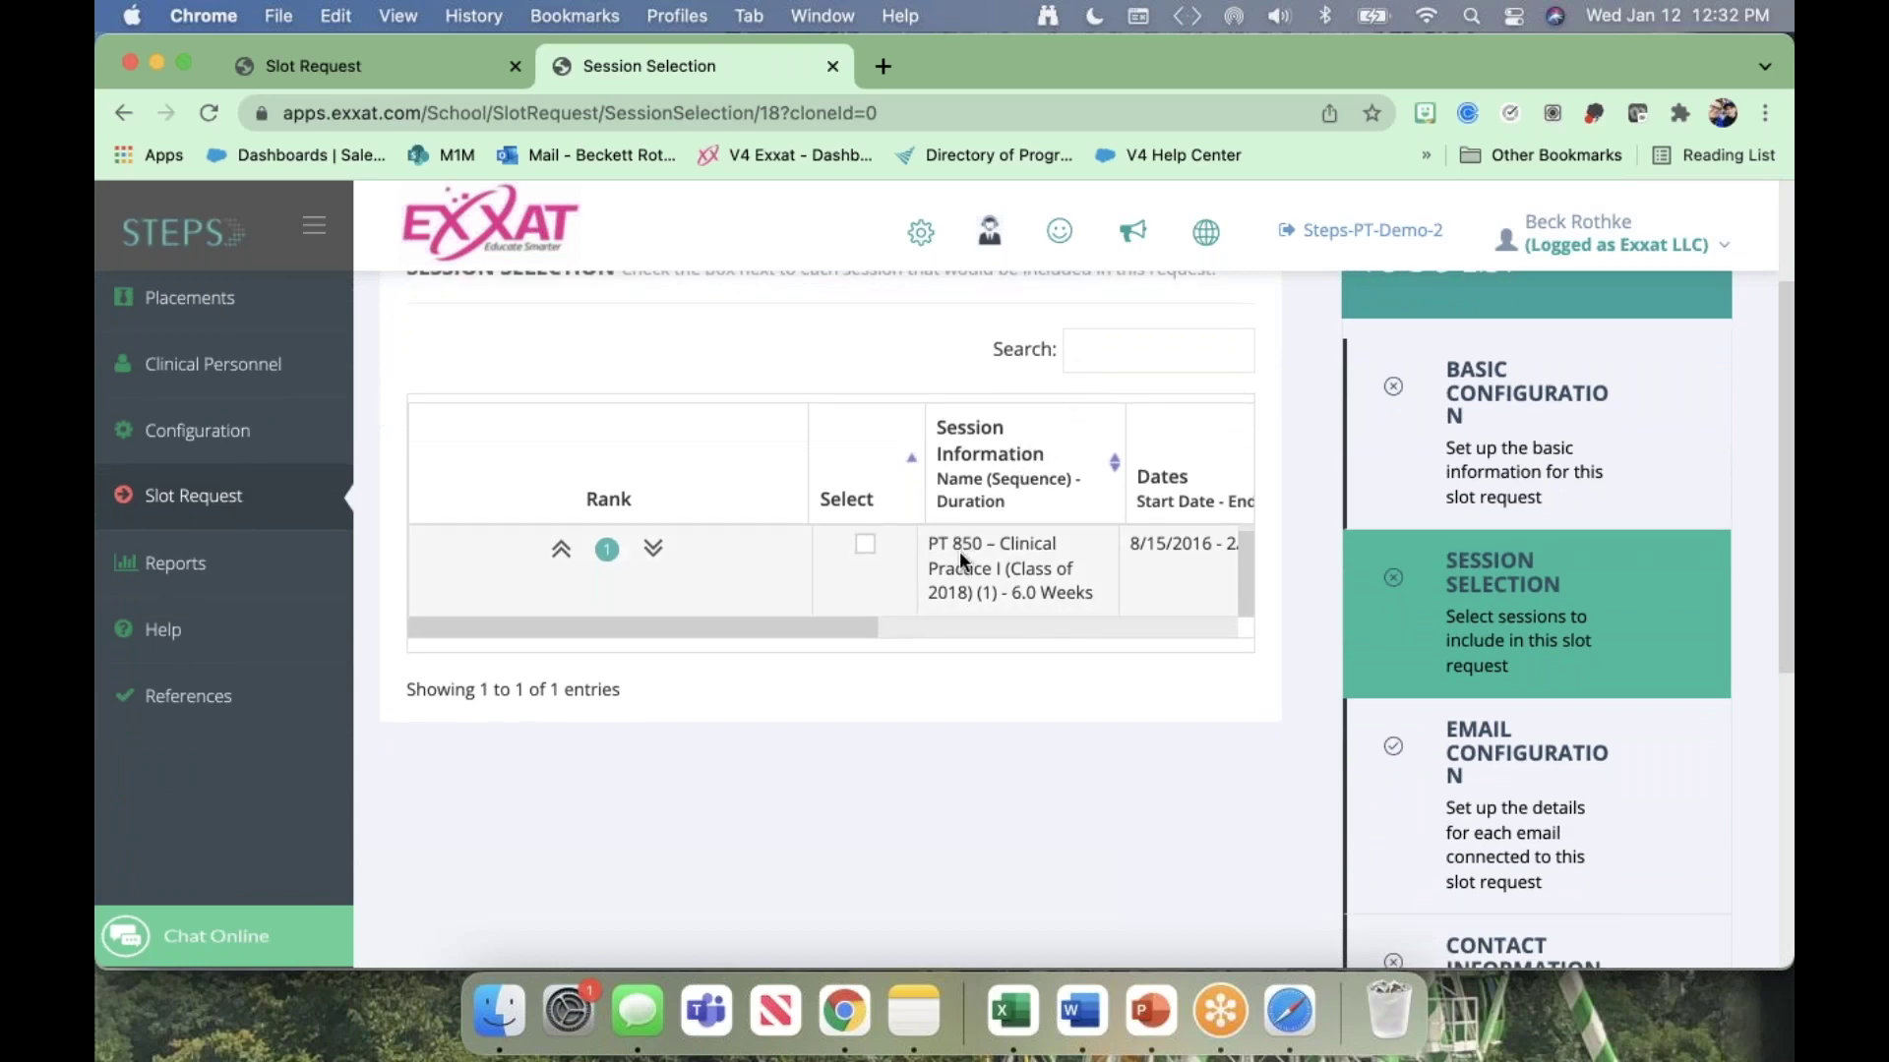
{"action": "scroll", "coordinate": [959, 550], "scroll_direction": "up", "scroll_amount": 1}
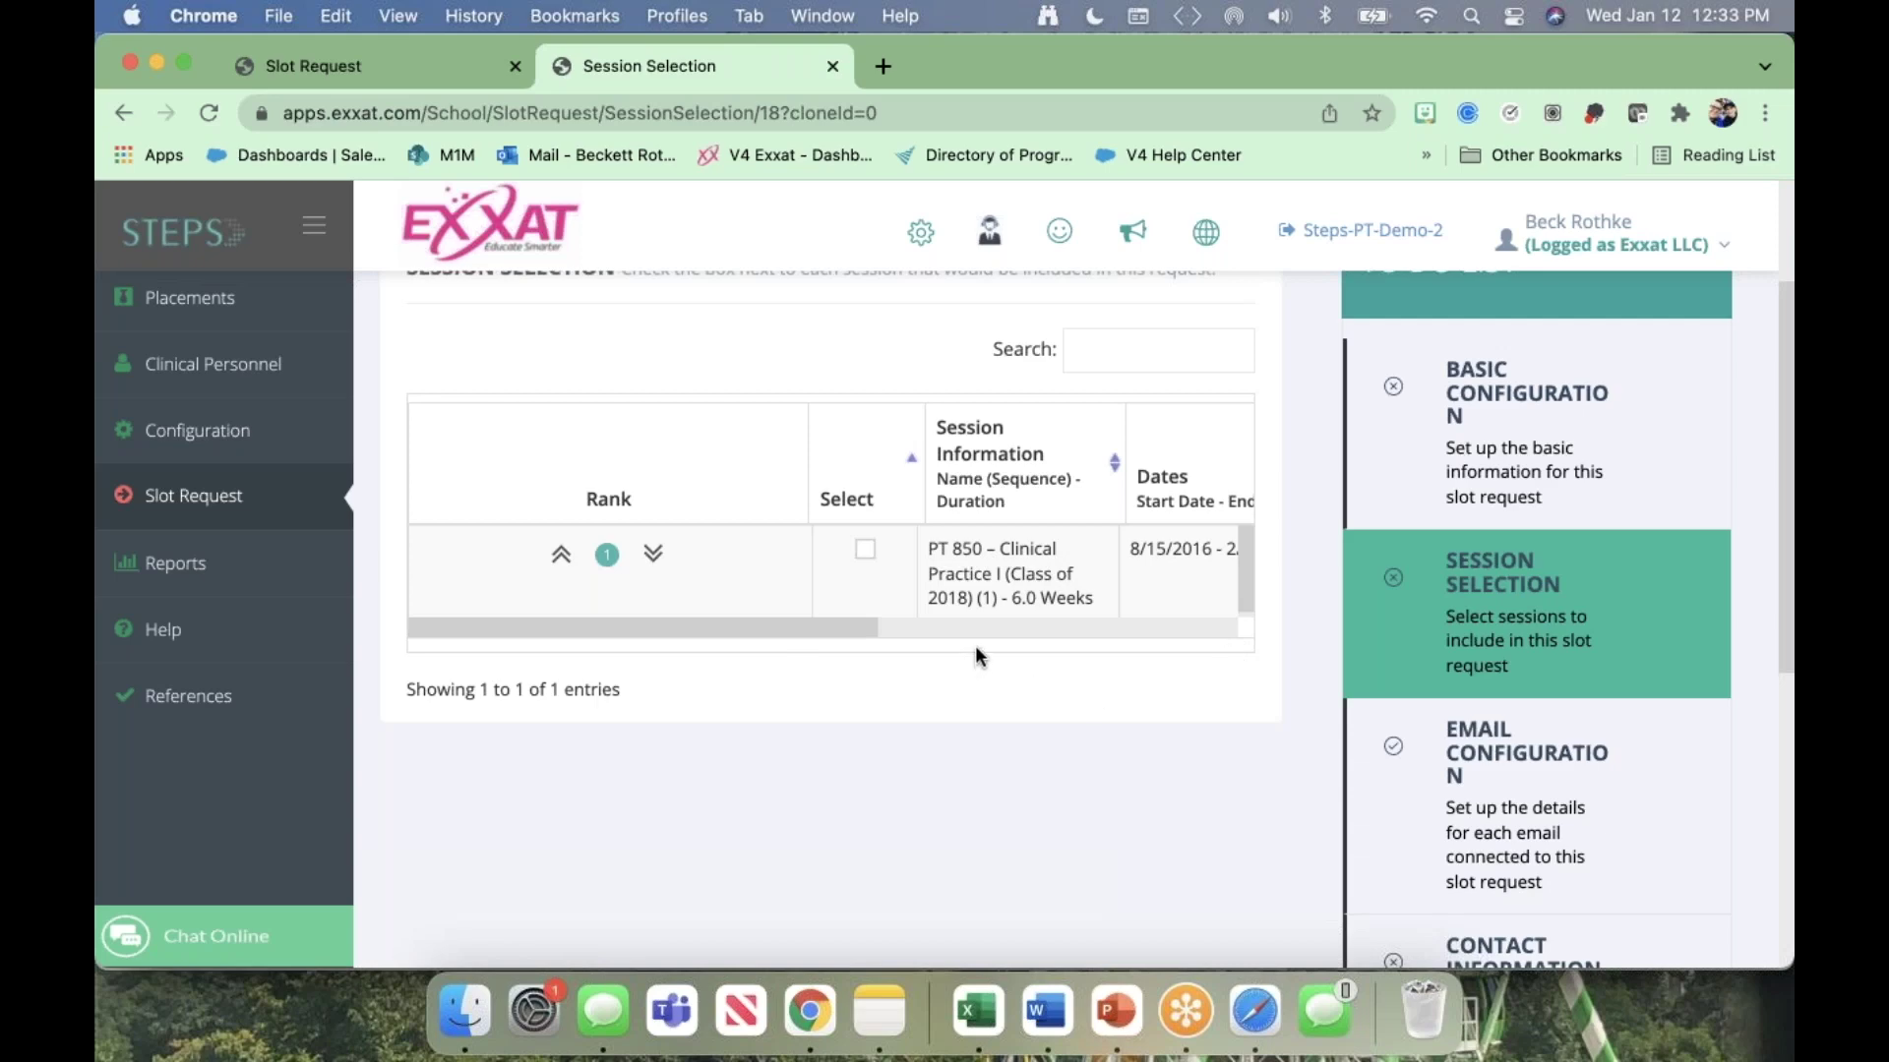
{"action": "scroll", "coordinate": [753, 574], "scroll_direction": "down", "scroll_amount": 1}
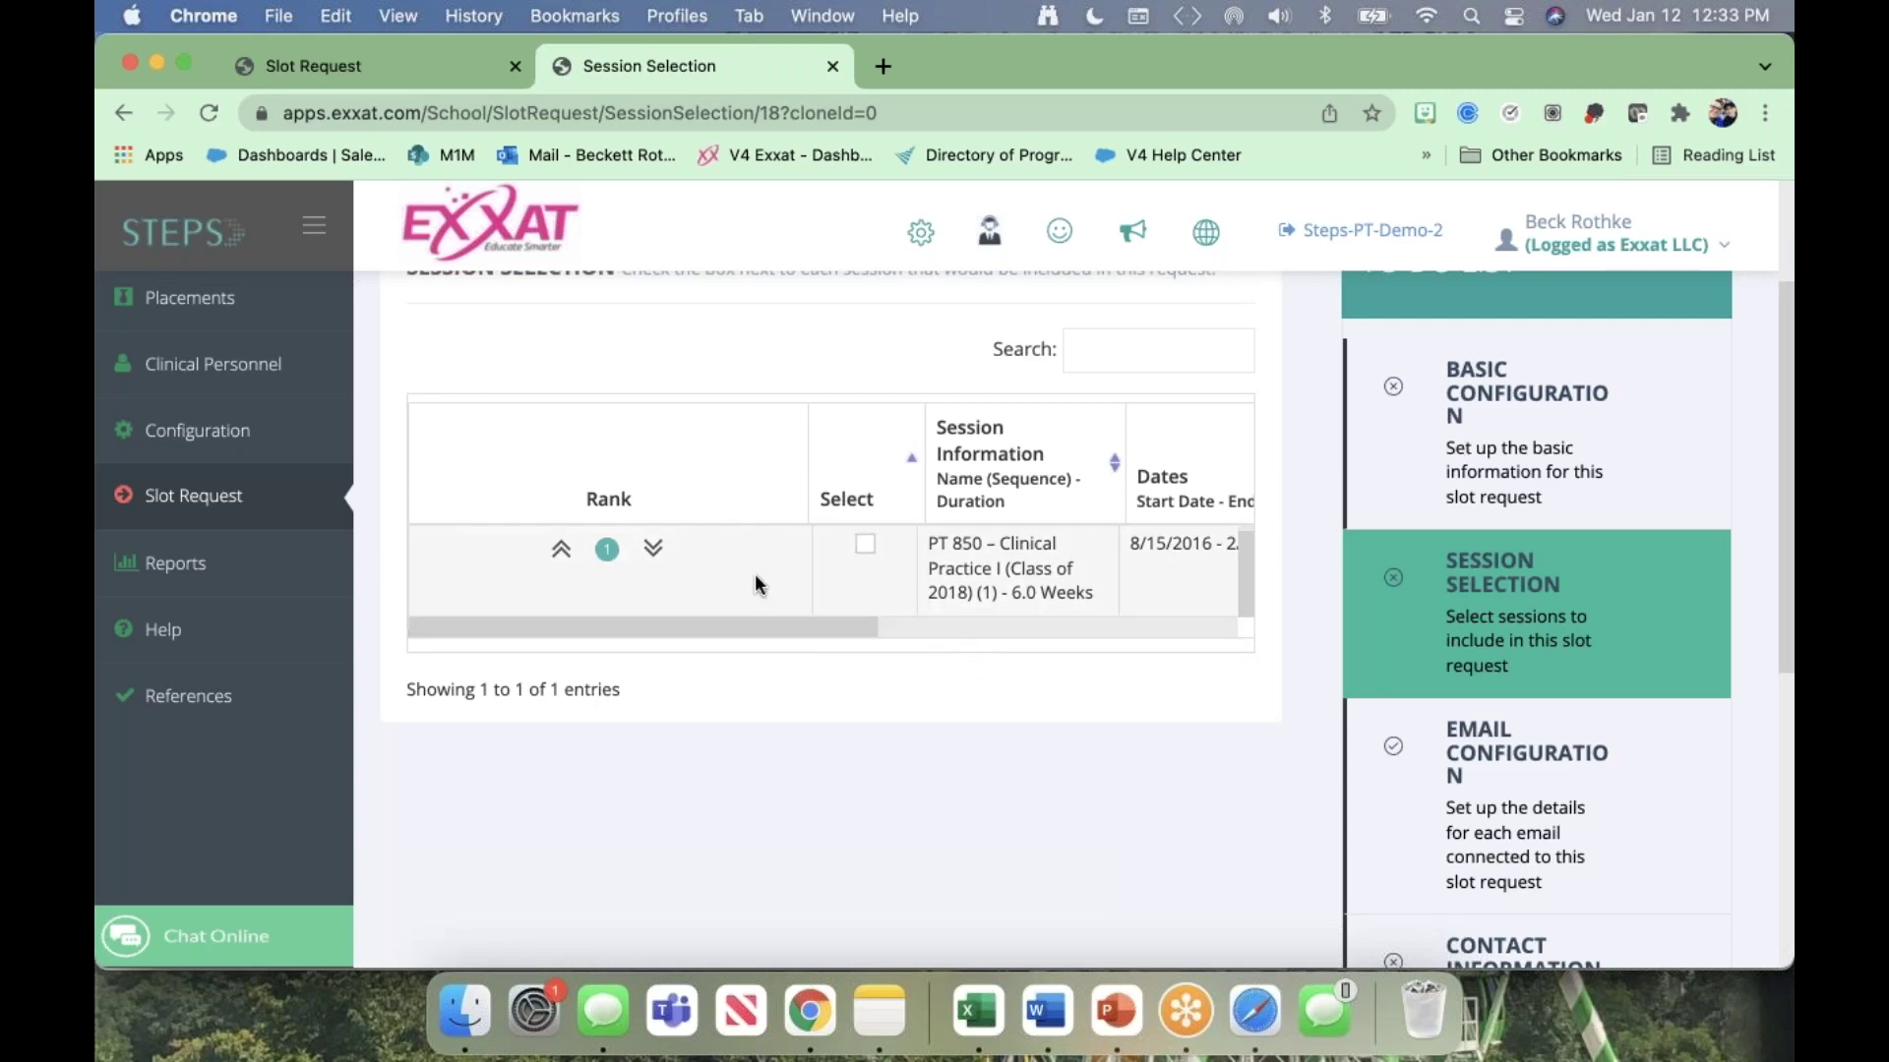
{"action": "scroll", "coordinate": [753, 574], "scroll_direction": "up", "scroll_amount": 1}
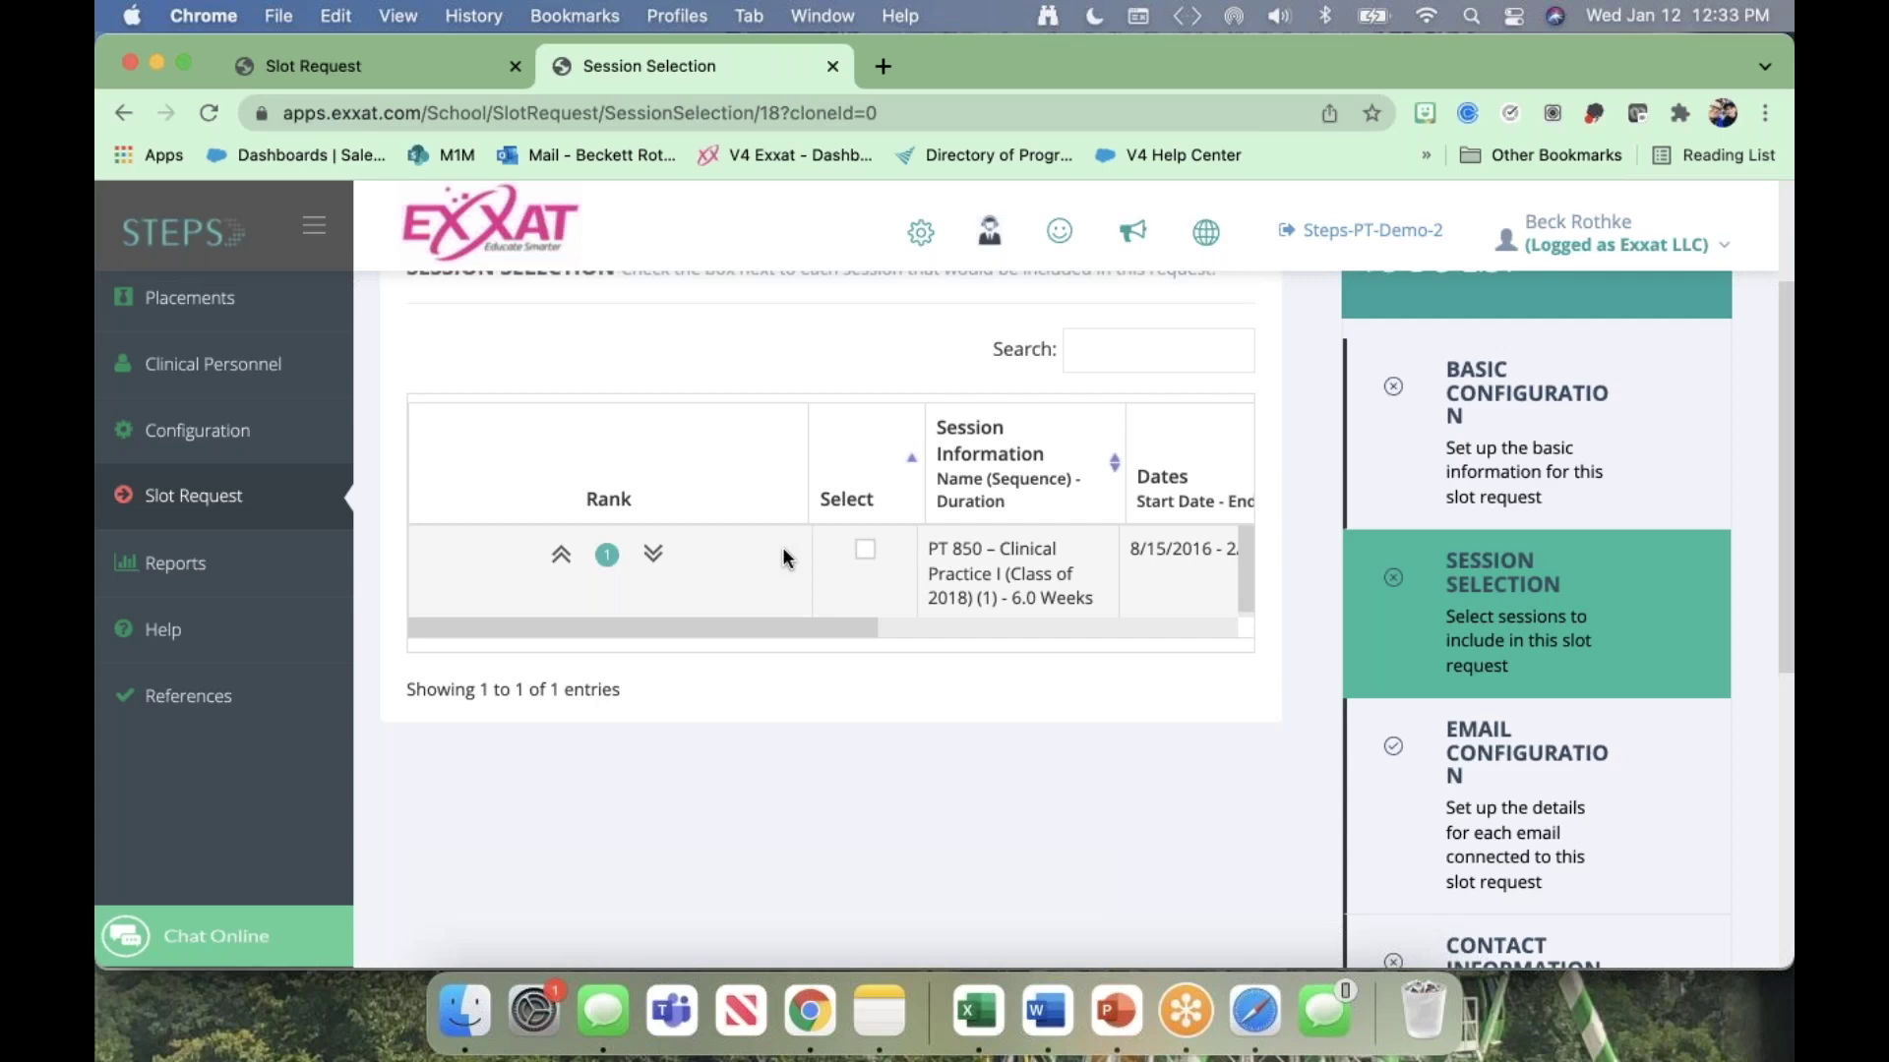
{"action": "scroll", "coordinate": [725, 629], "scroll_direction": "up", "scroll_amount": 4}
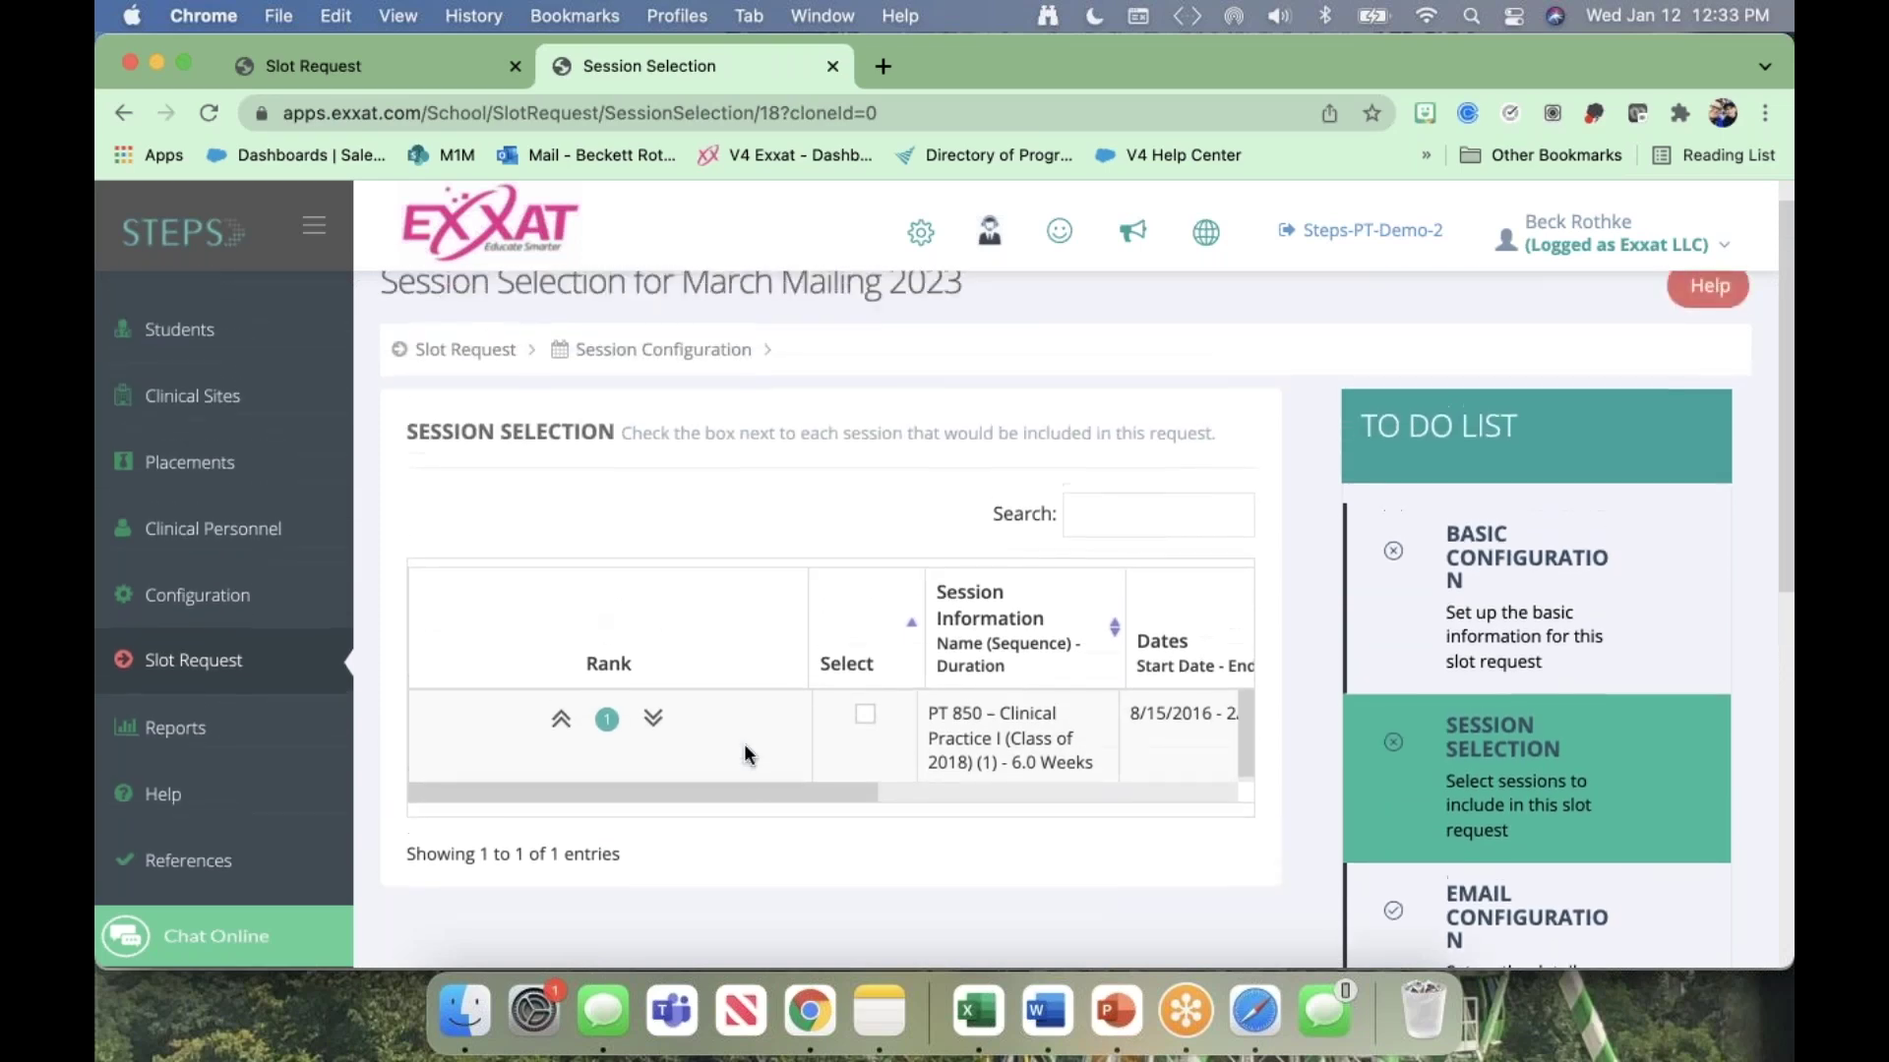
{"action": "scroll", "coordinate": [769, 882], "scroll_direction": "down", "scroll_amount": 2}
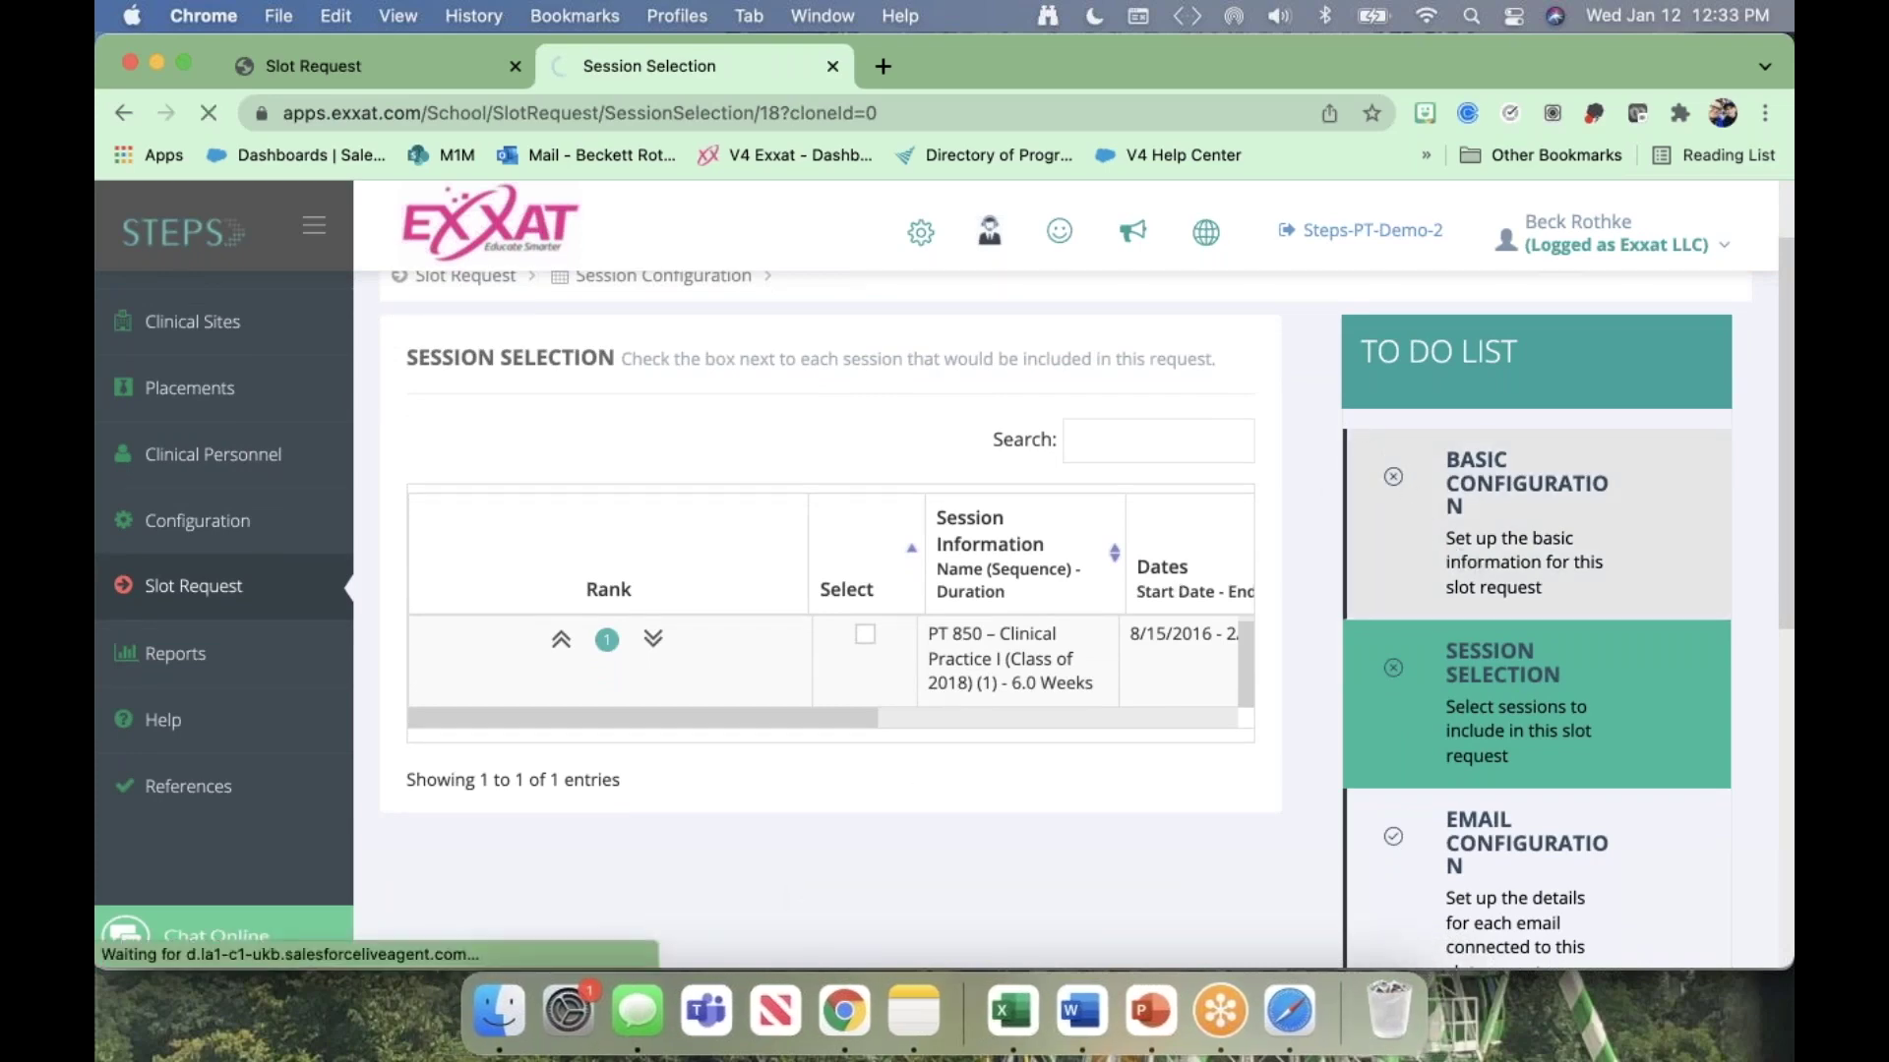
{"action": "left_click", "coordinate": [1475, 478]}
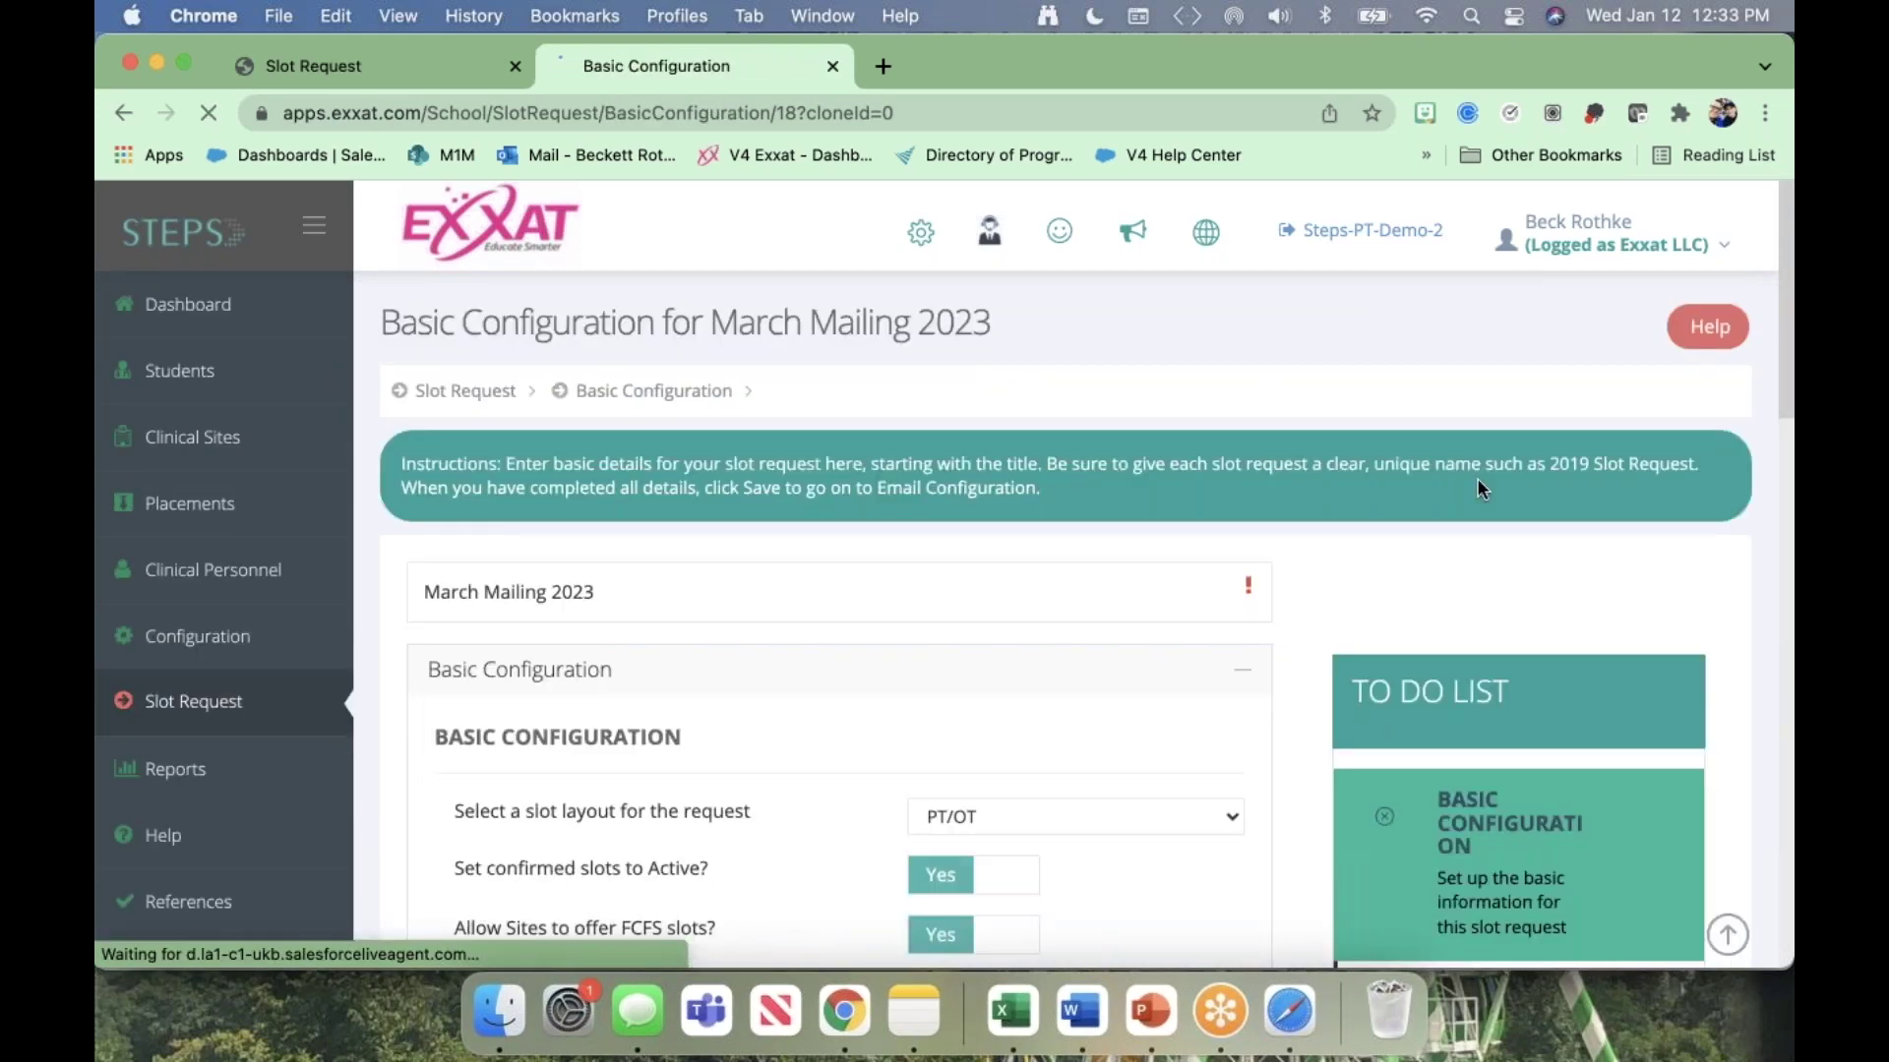
{"action": "scroll", "coordinate": [1456, 487], "scroll_direction": "down", "scroll_amount": 3}
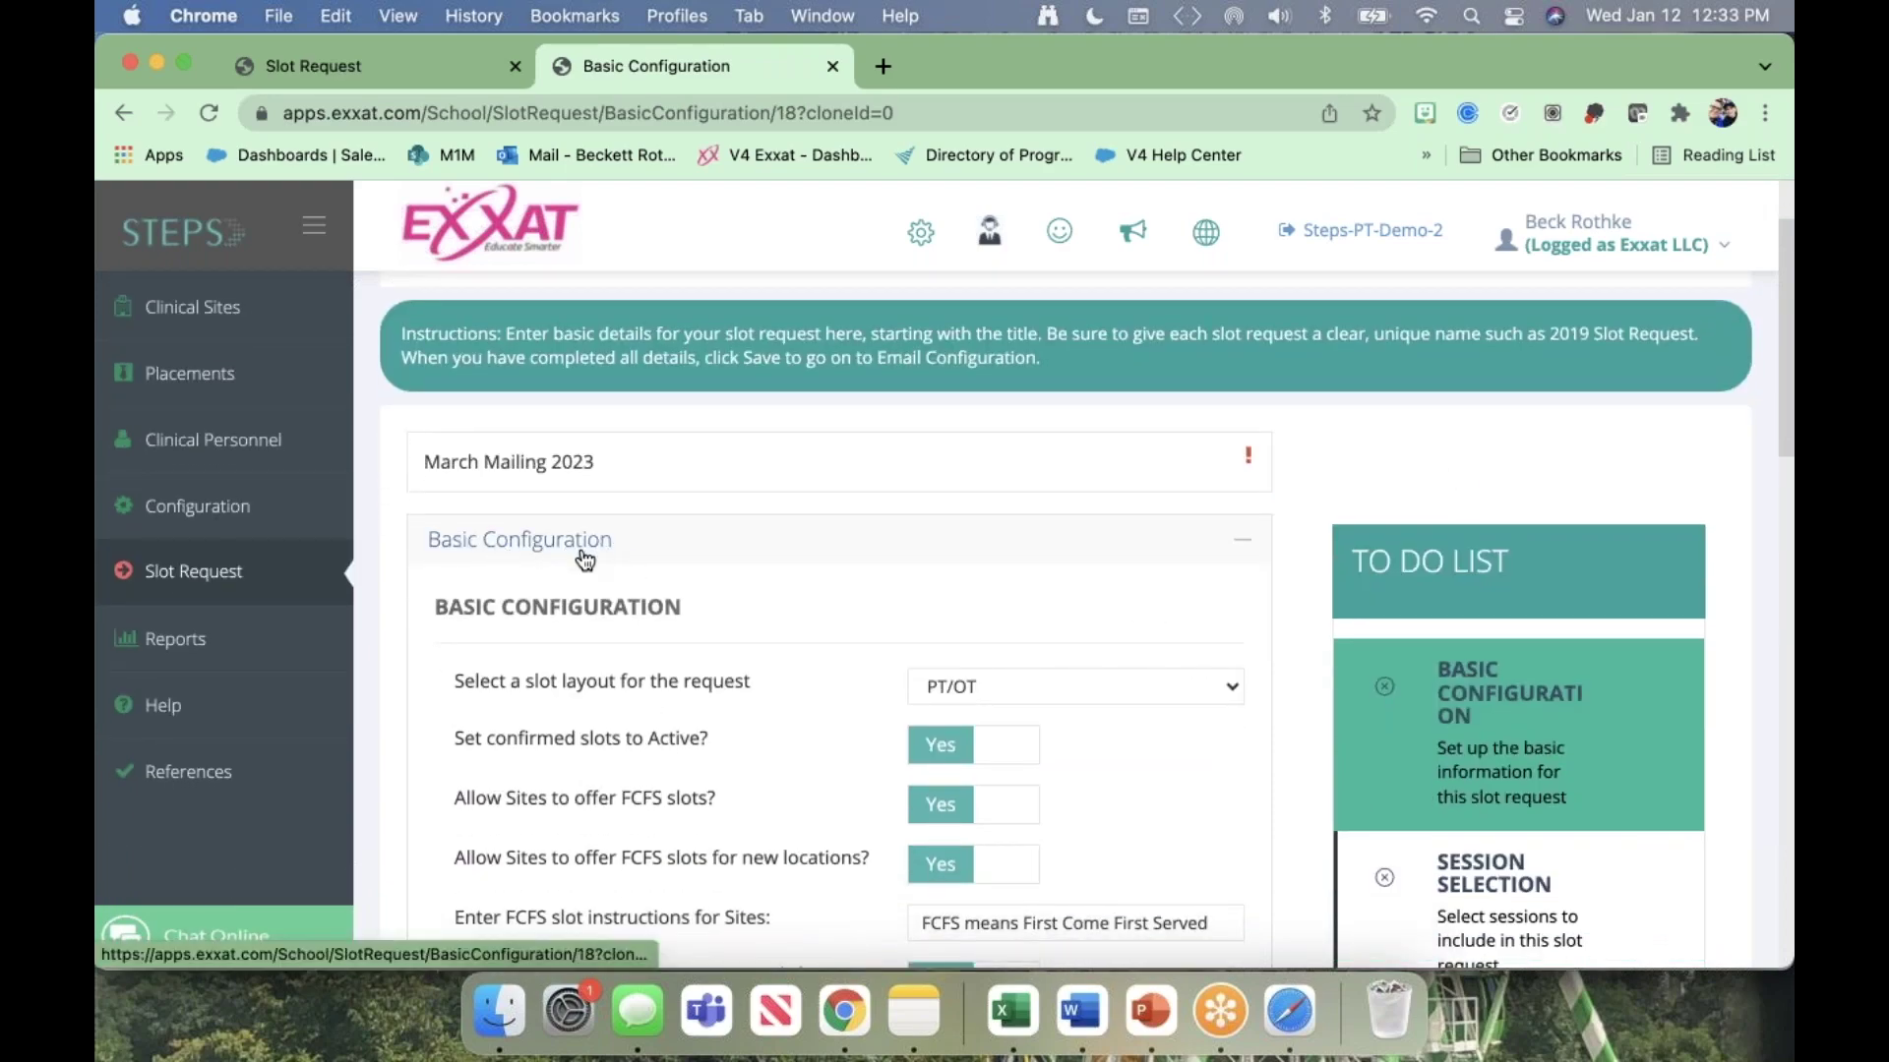
{"action": "scroll", "coordinate": [551, 759], "scroll_direction": "down", "scroll_amount": 10}
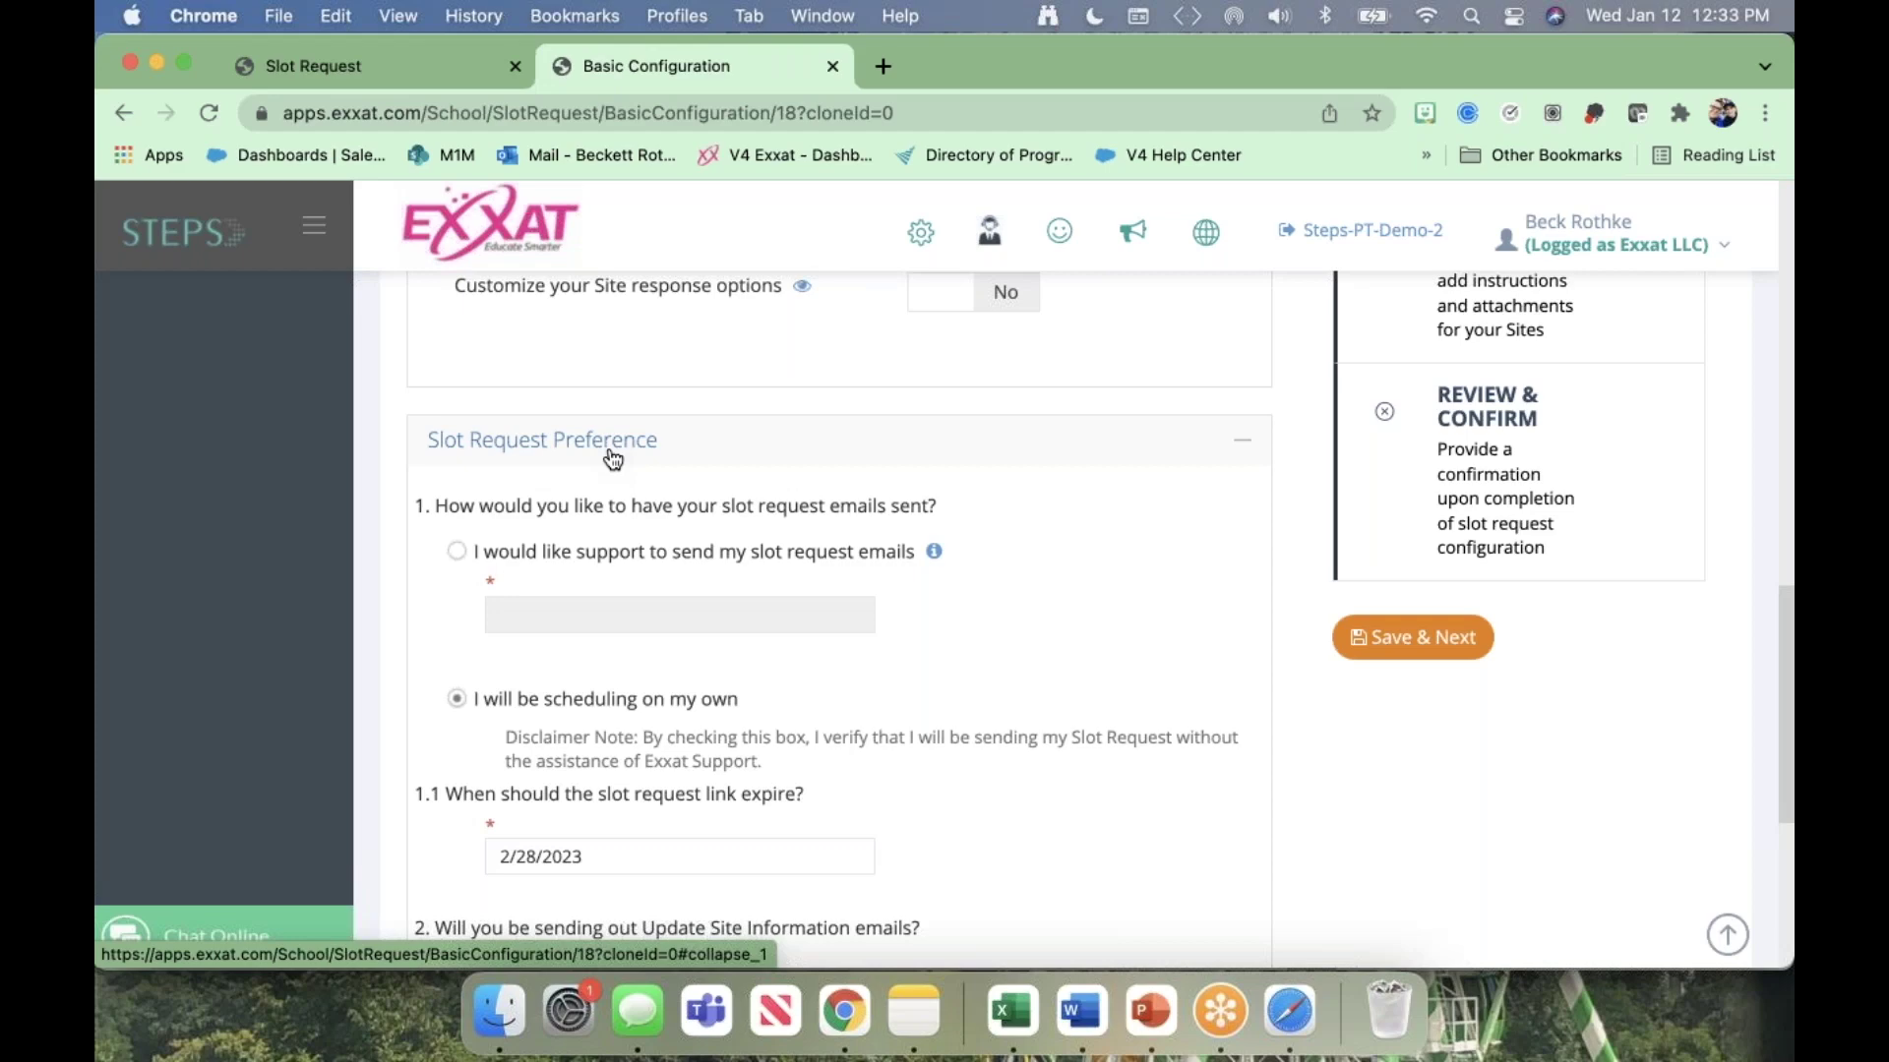
{"action": "scroll", "coordinate": [499, 539], "scroll_direction": "down", "scroll_amount": 1}
{"action": "left_click", "coordinate": [460, 488]}
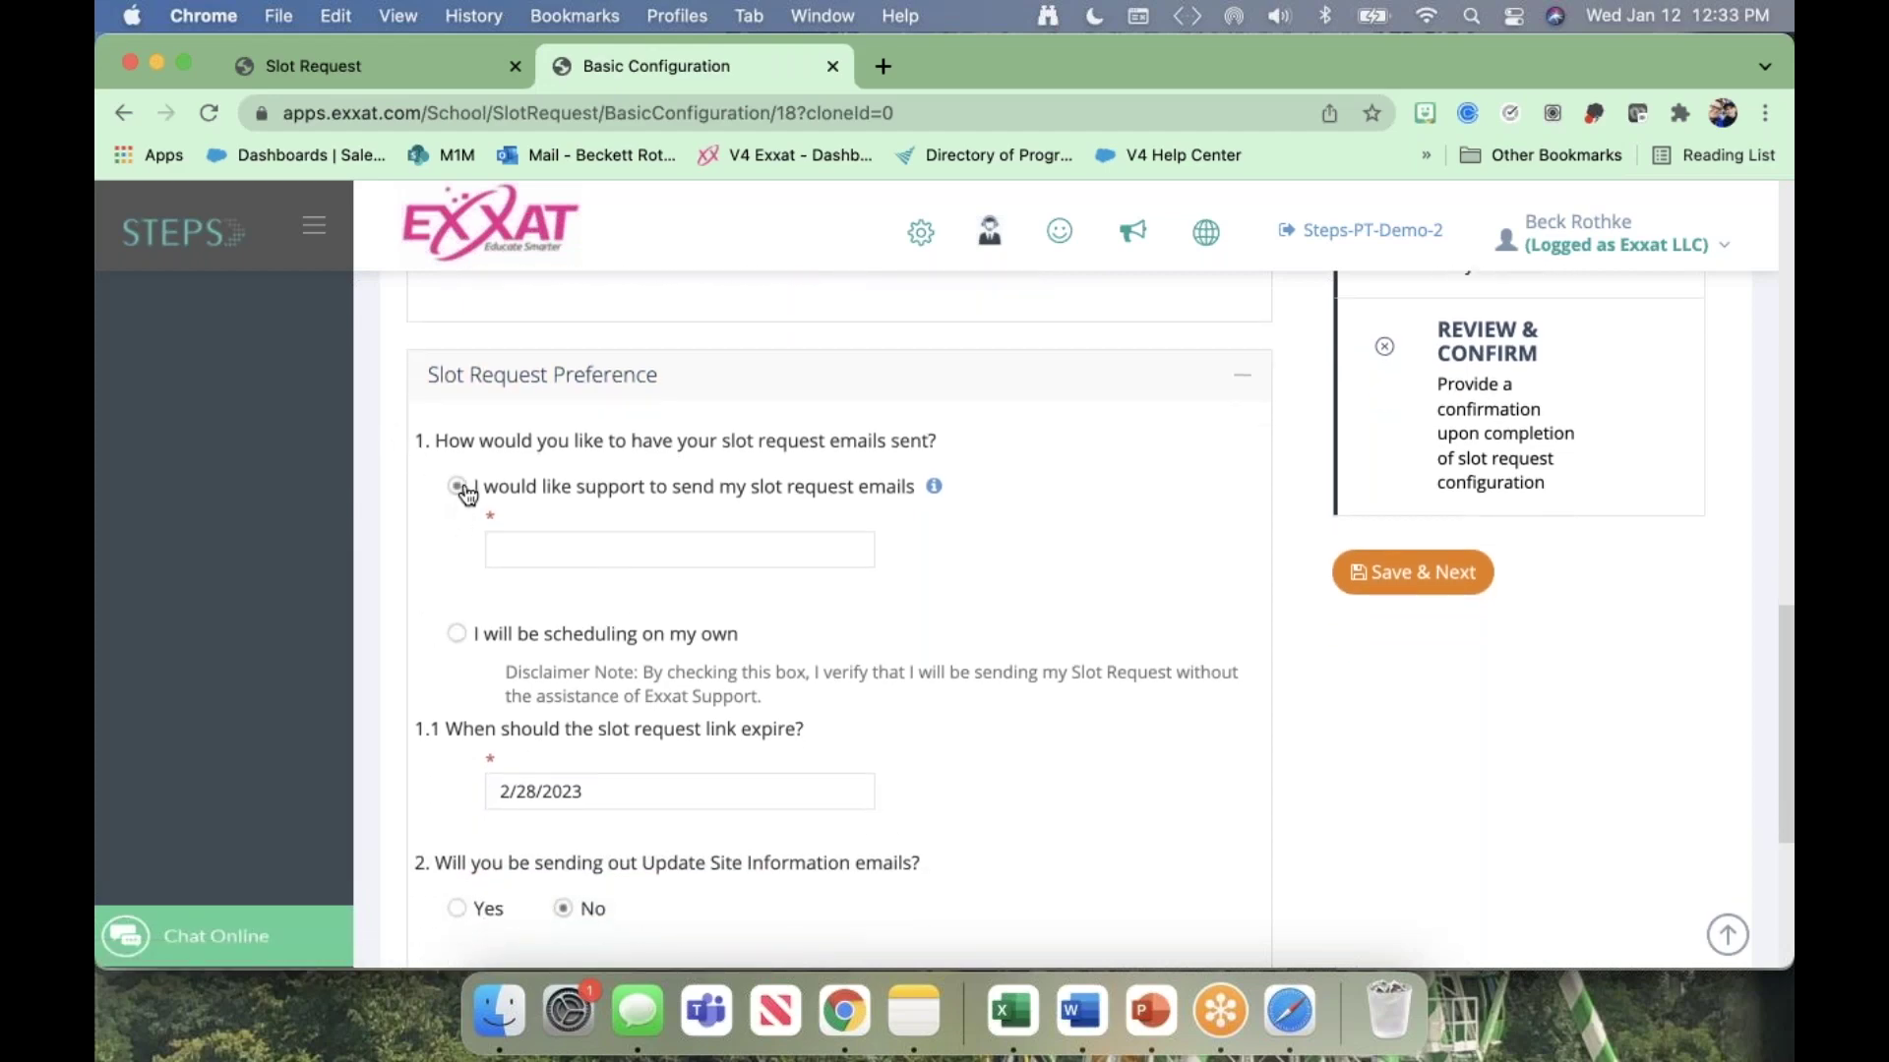
{"action": "left_click", "coordinate": [632, 551]}
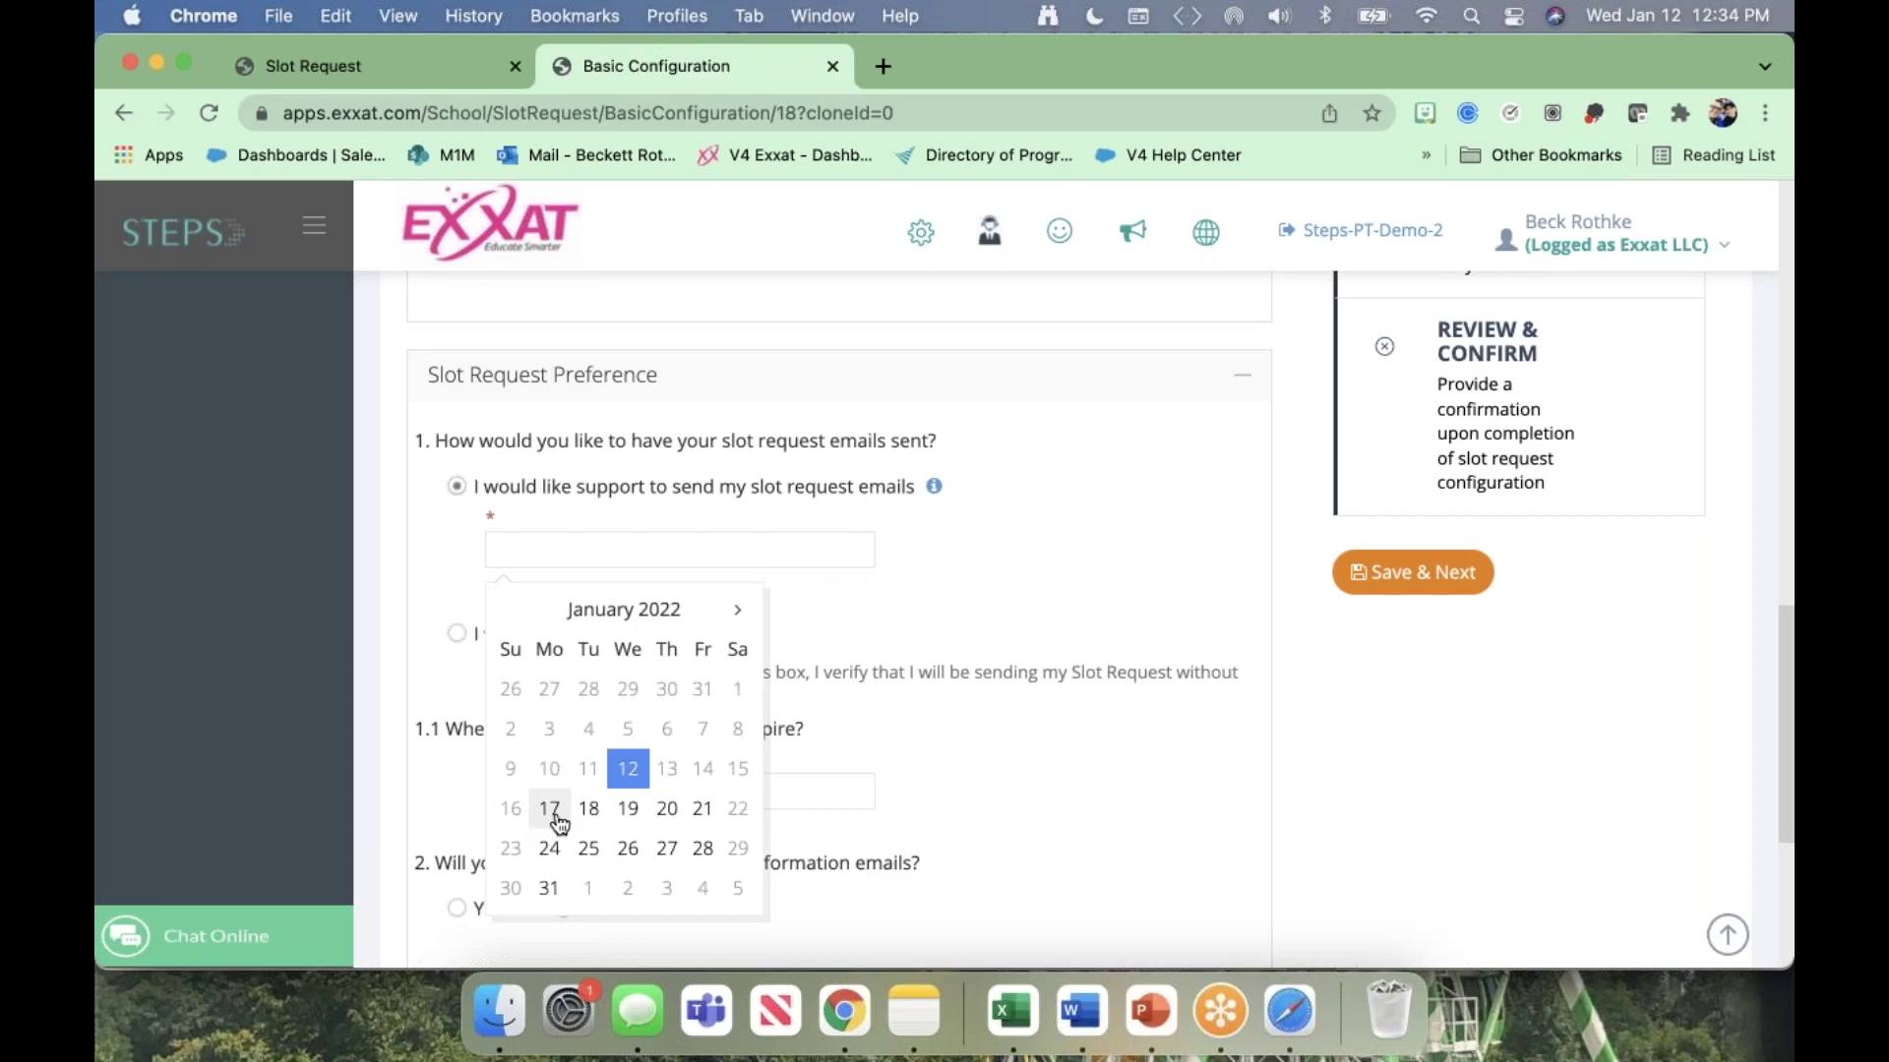
{"action": "left_click", "coordinate": [550, 809]}
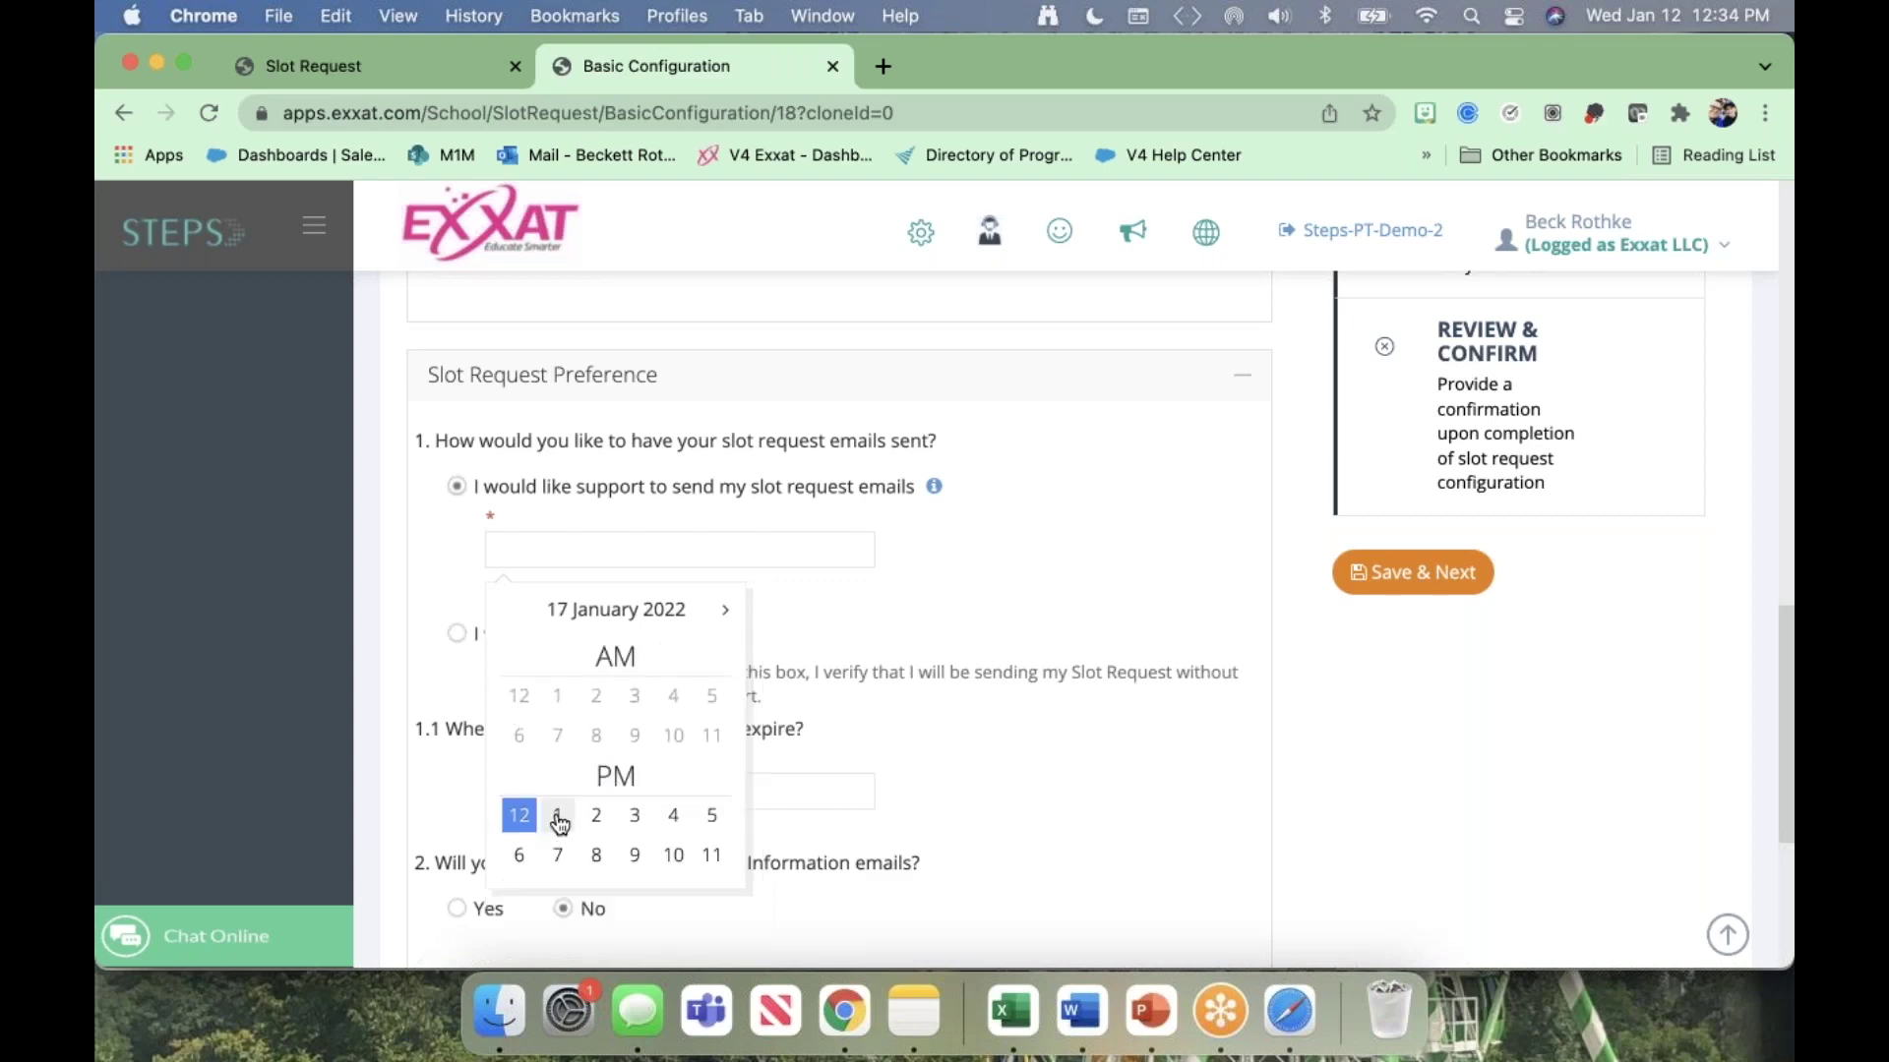
{"action": "left_click", "coordinate": [558, 823]}
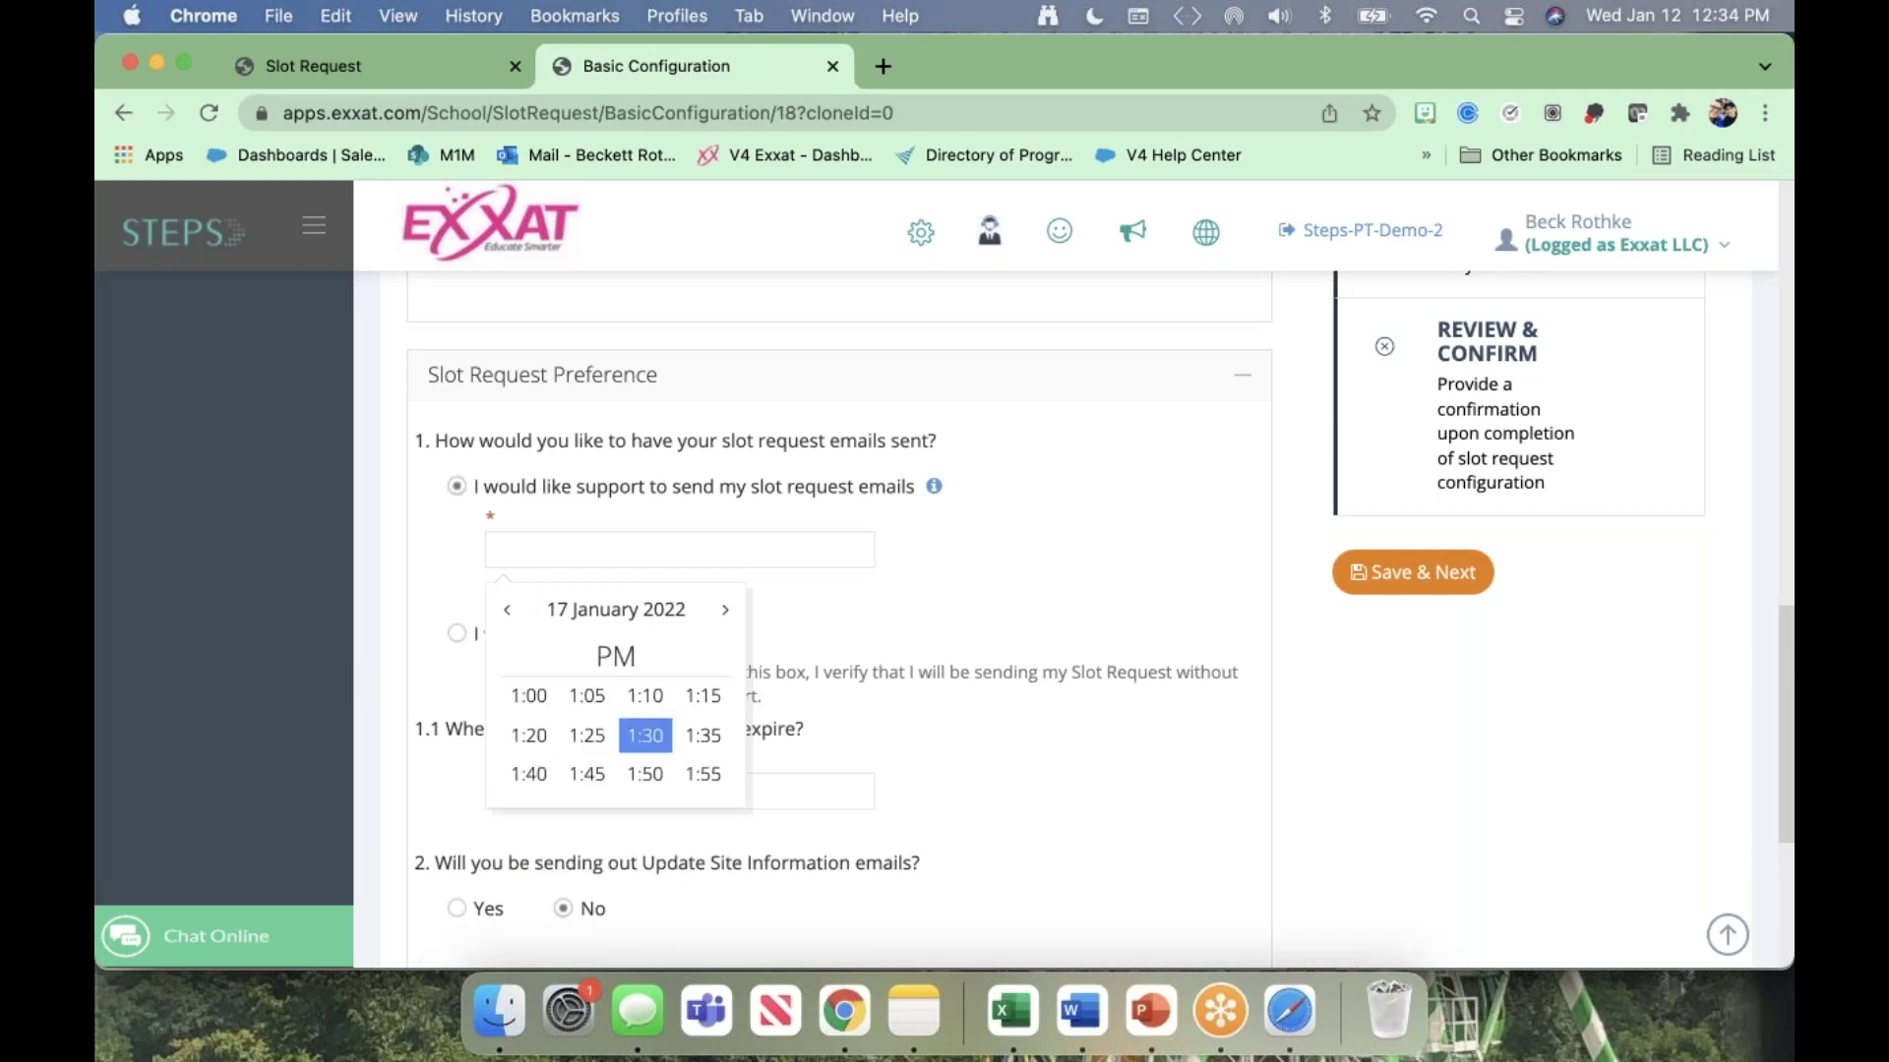
{"action": "left_click", "coordinate": [529, 691]}
{"action": "scroll", "coordinate": [1087, 635], "scroll_direction": "down", "scroll_amount": 1}
{"action": "scroll", "coordinate": [1084, 630], "scroll_direction": "down", "scroll_amount": 1}
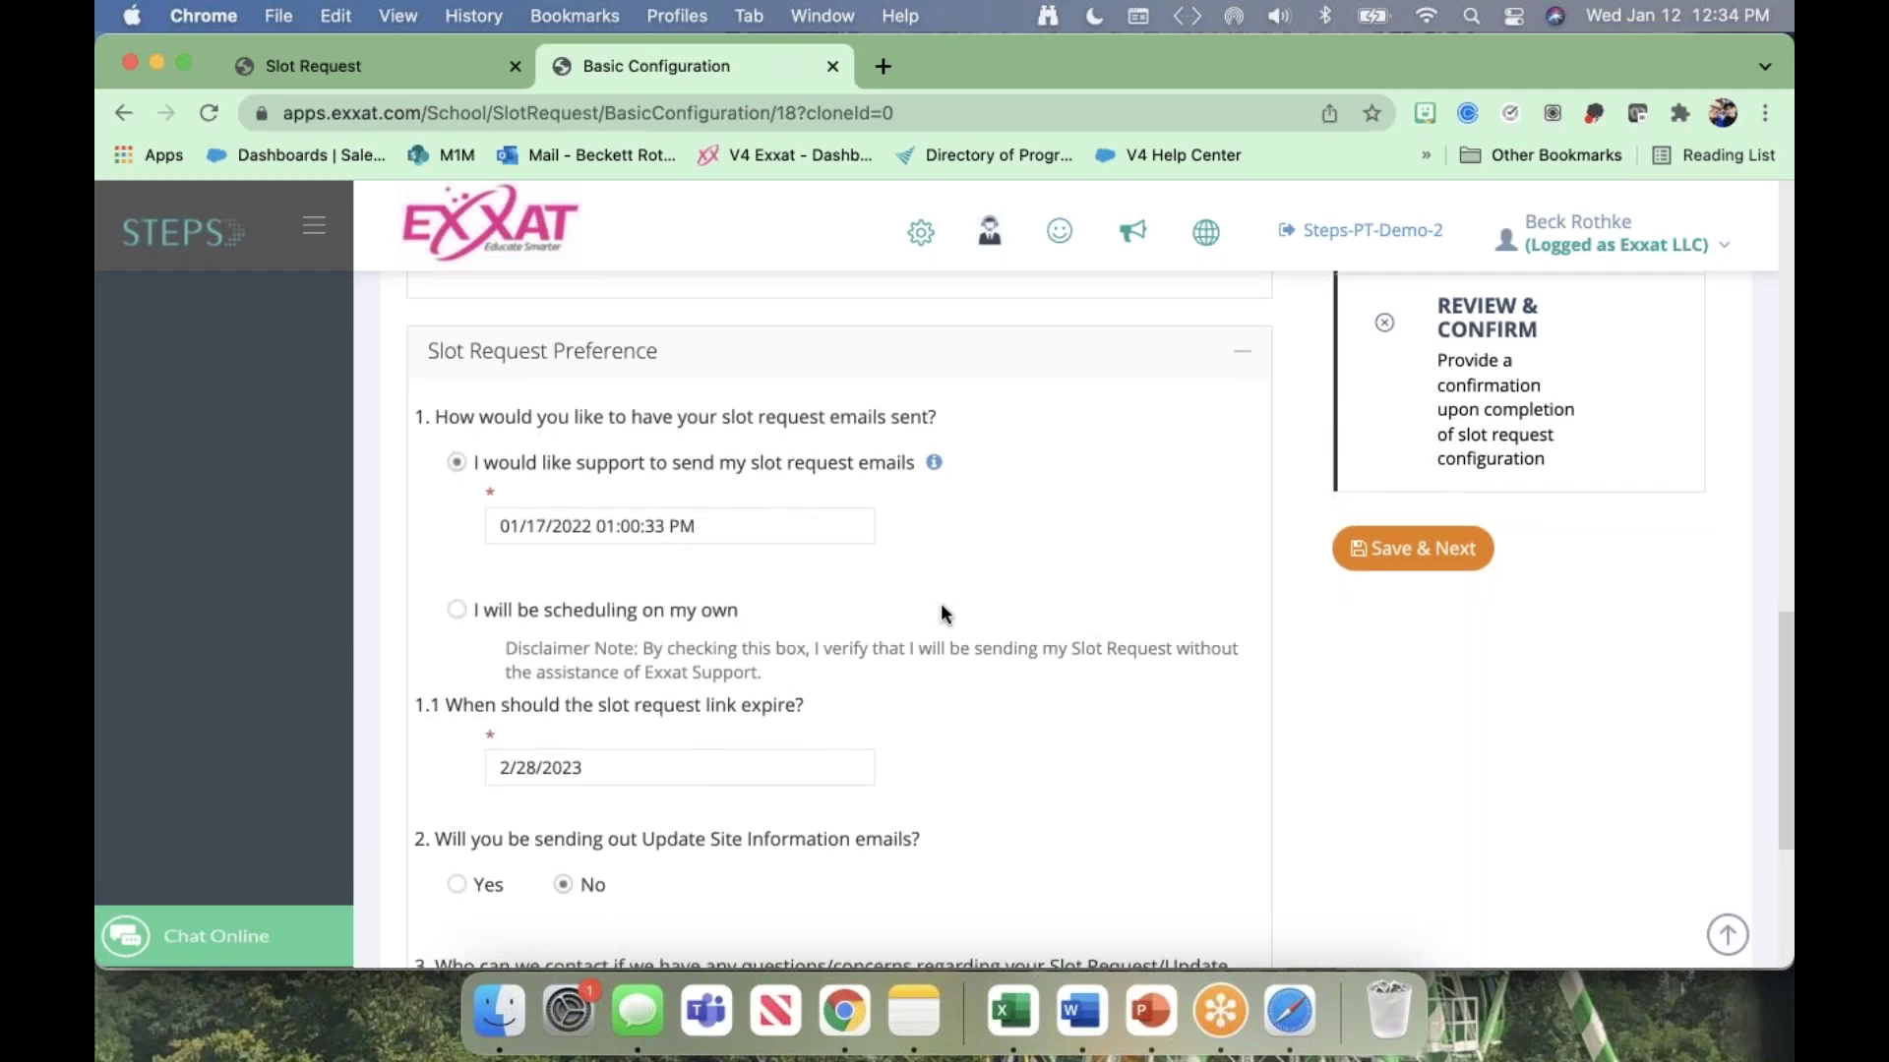
{"action": "left_click", "coordinate": [447, 610]}
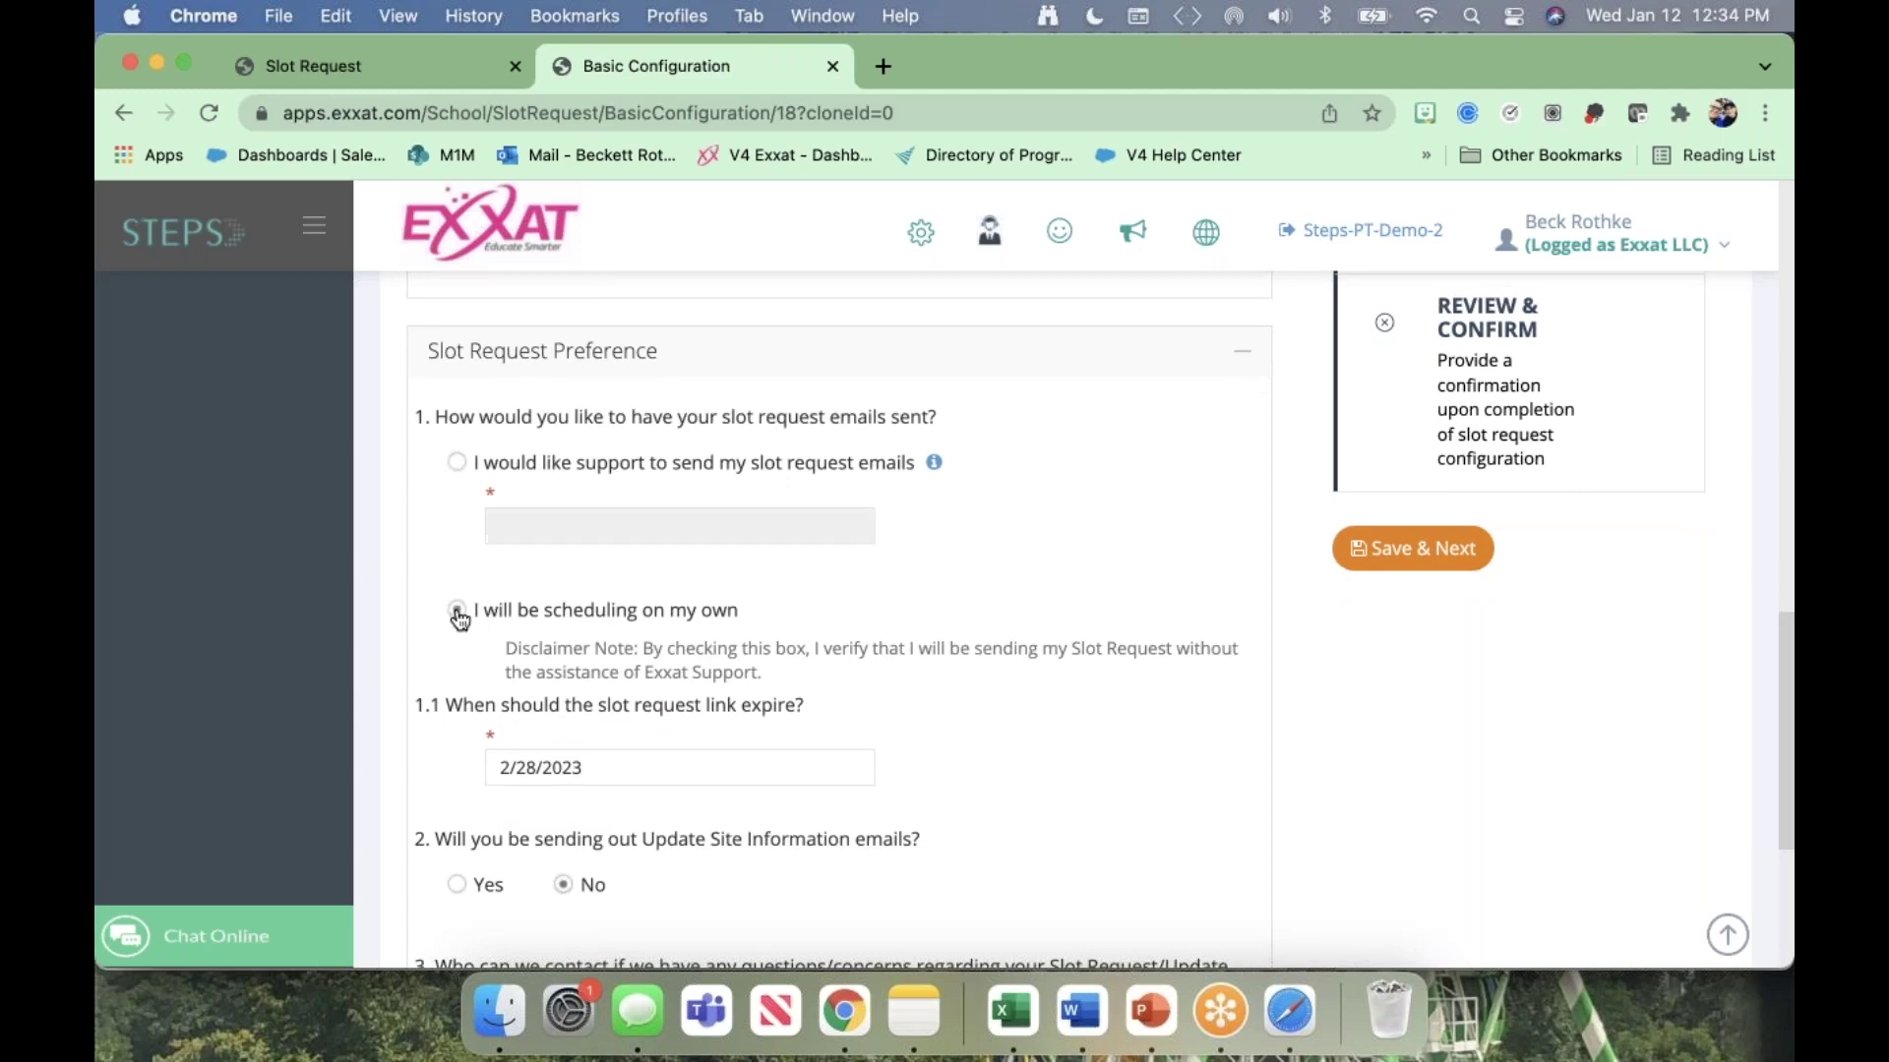
{"action": "scroll", "coordinate": [1453, 816], "scroll_direction": "down", "scroll_amount": 5}
{"action": "scroll", "coordinate": [1453, 816], "scroll_direction": "up", "scroll_amount": 6}
{"action": "scroll", "coordinate": [1452, 816], "scroll_direction": "down", "scroll_amount": 3}
{"action": "scroll", "coordinate": [1452, 821], "scroll_direction": "up", "scroll_amount": 5}
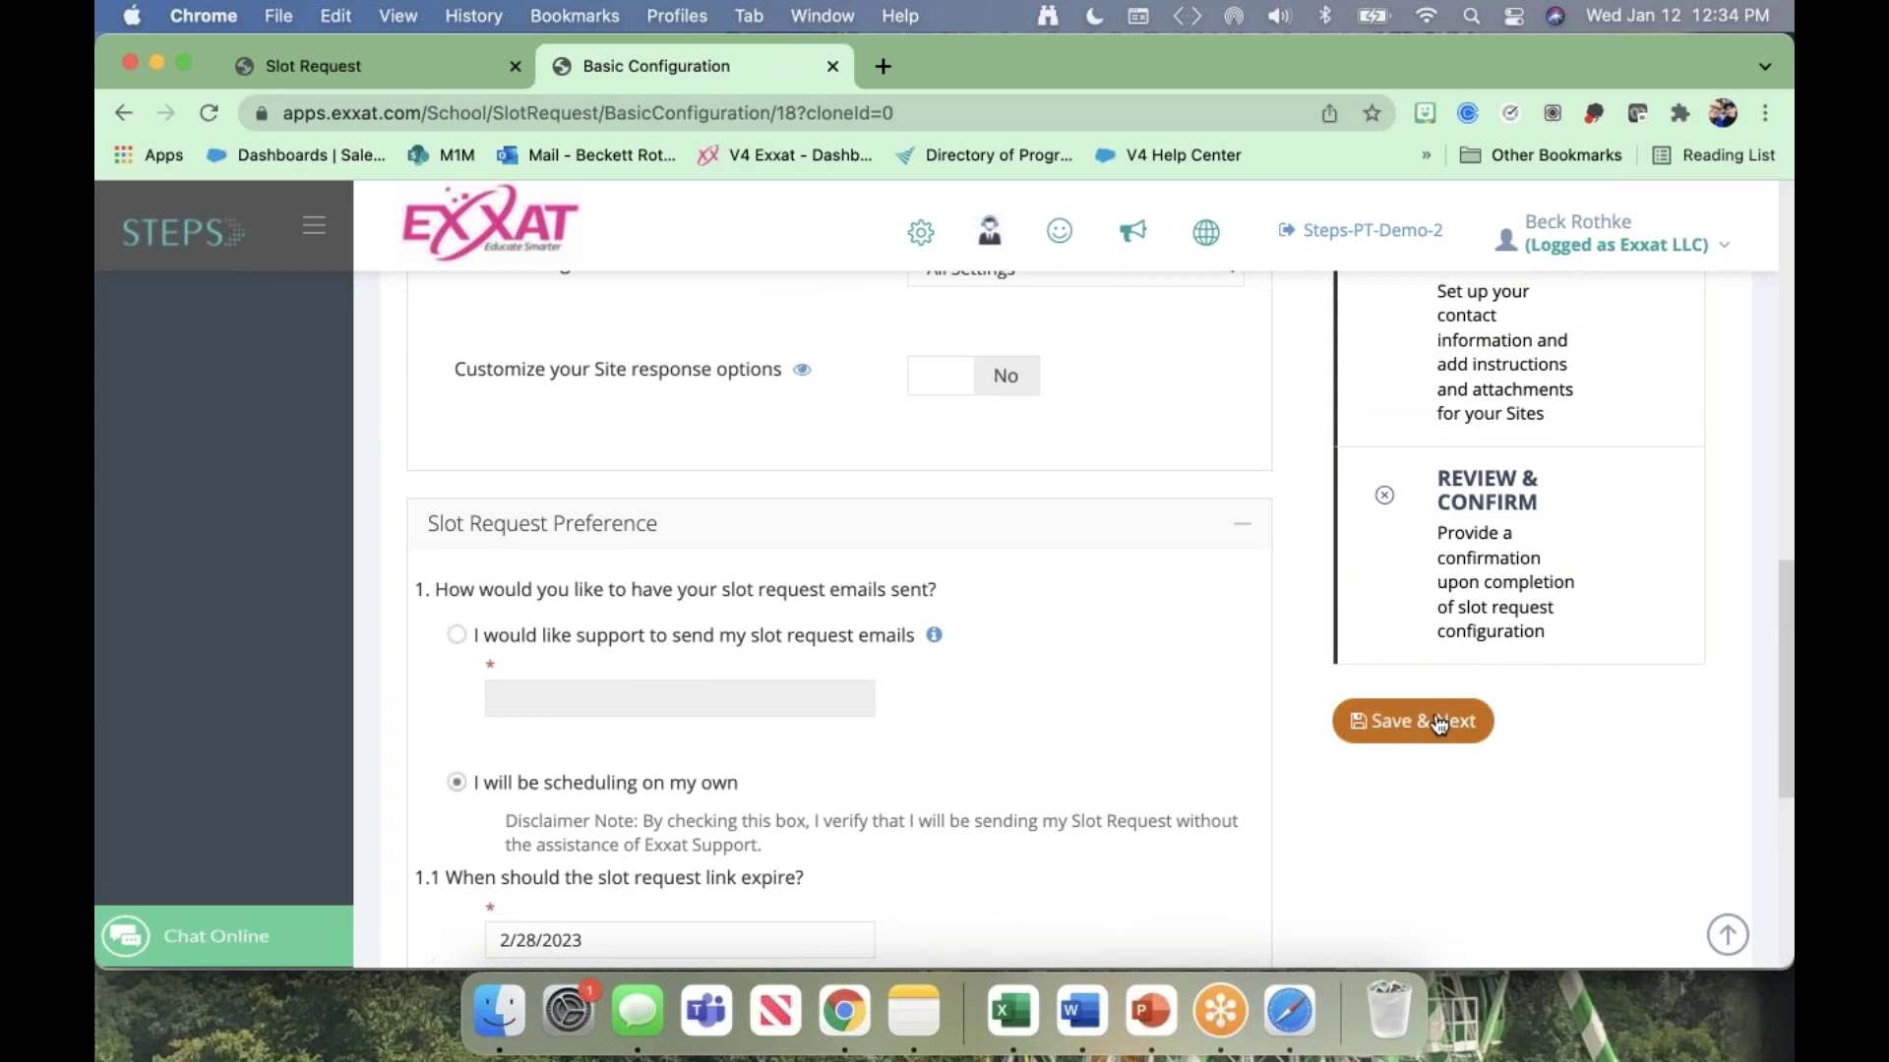
{"action": "left_click", "coordinate": [1439, 723]}
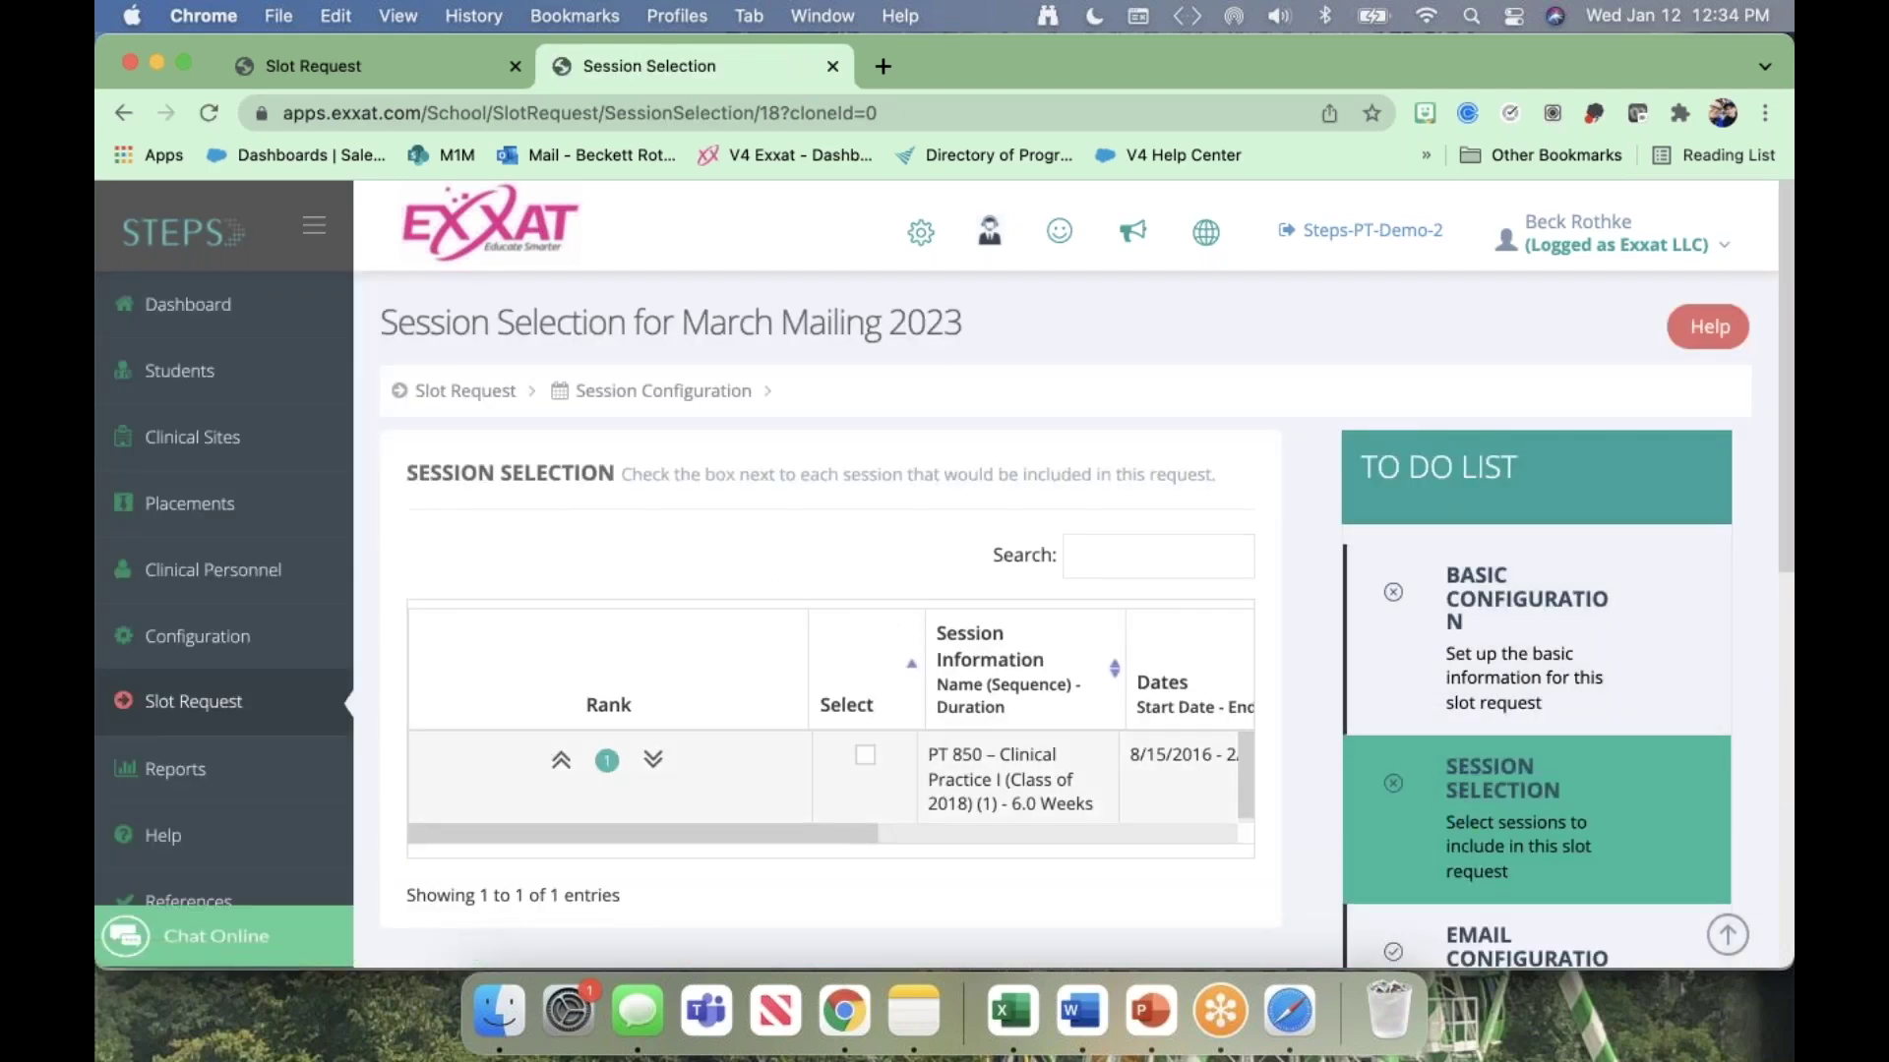
- Search the session table and include the PT 850 Clinical Practice I session
{"action": "left_click", "coordinate": [994, 835]}
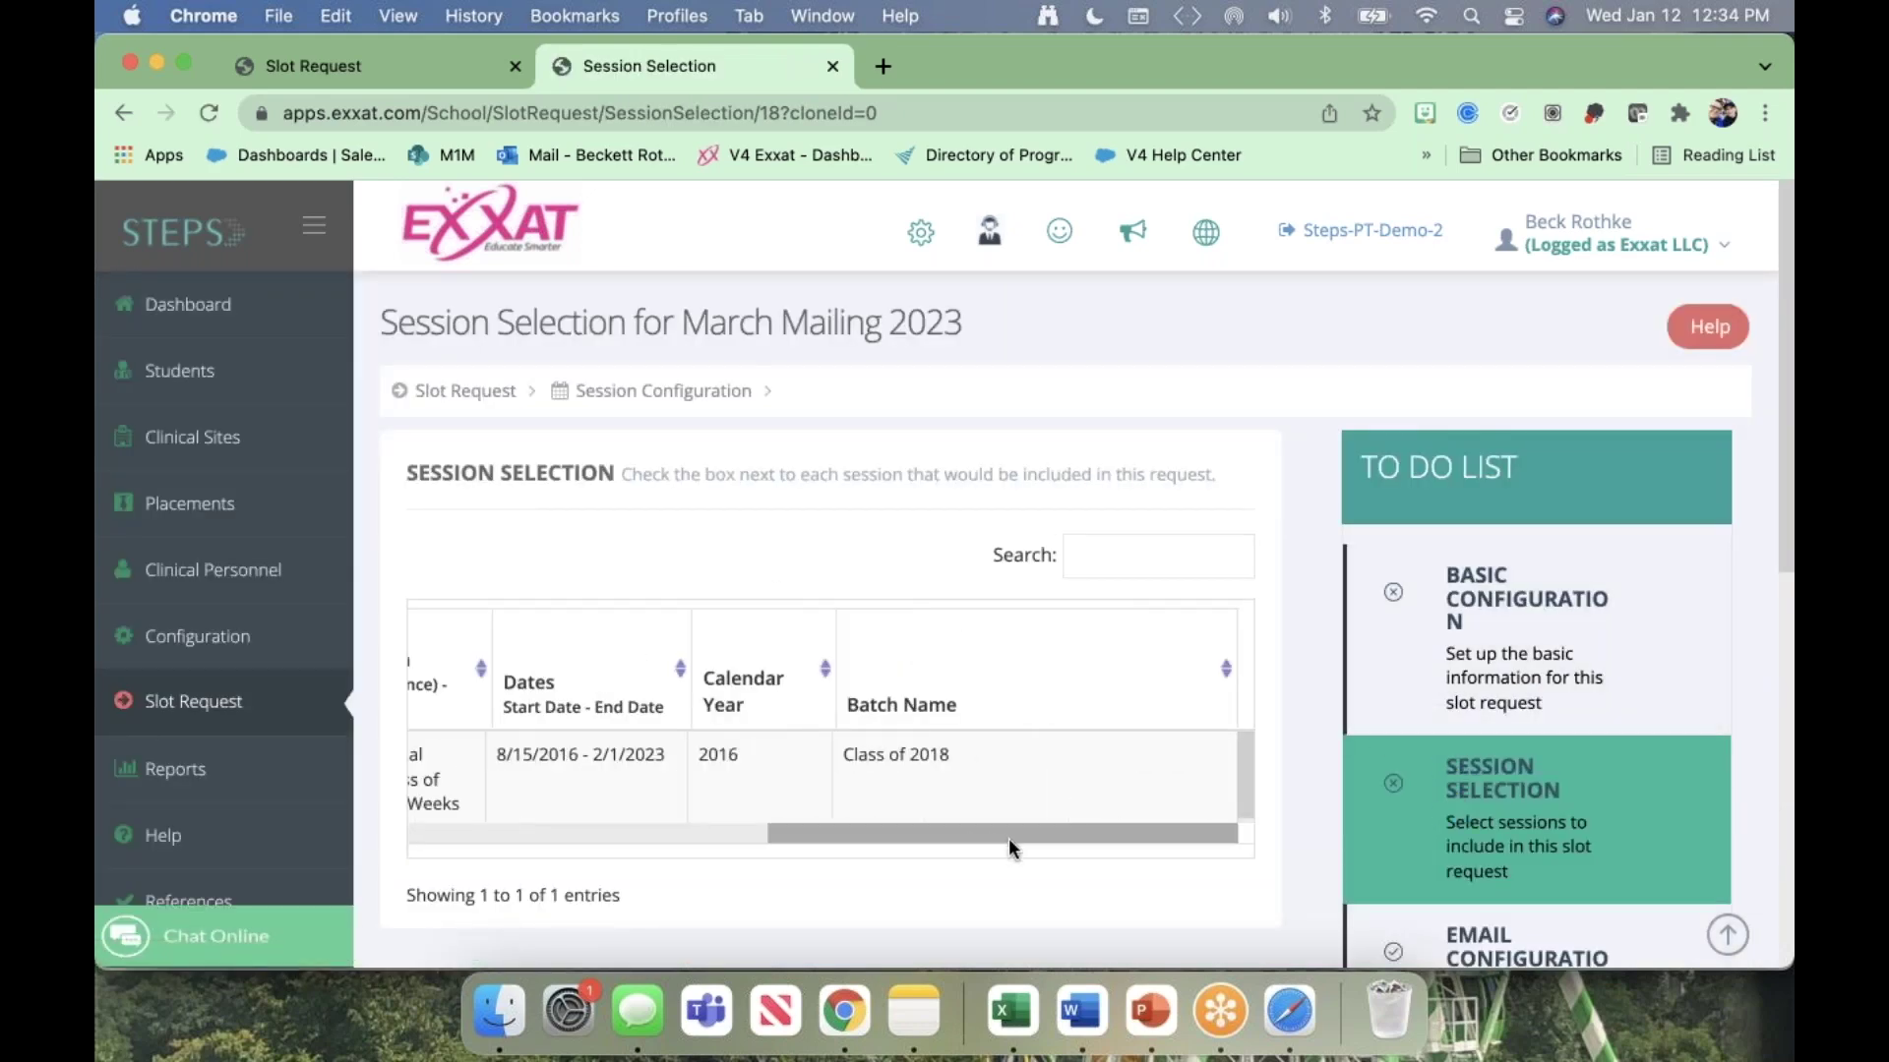
{"action": "left_click", "coordinate": [696, 836]}
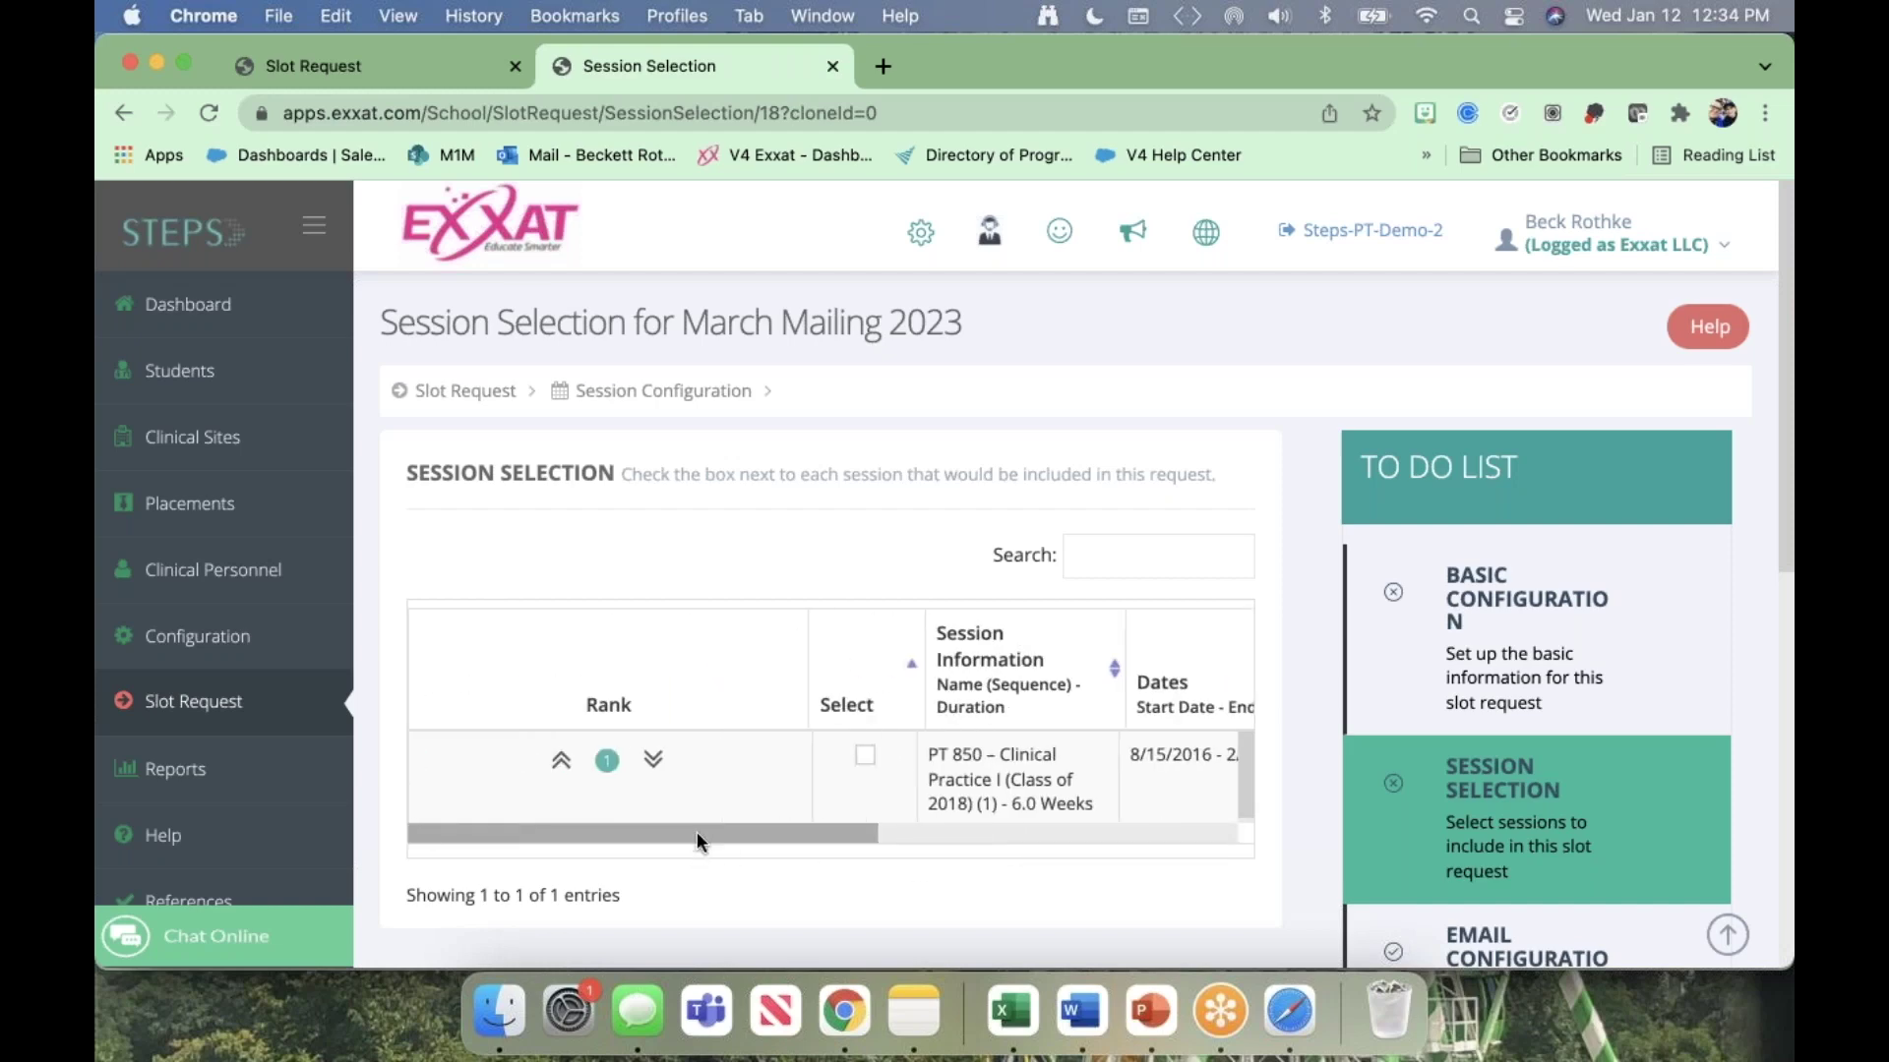
{"action": "scroll", "coordinate": [838, 692], "scroll_direction": "down", "scroll_amount": 3}
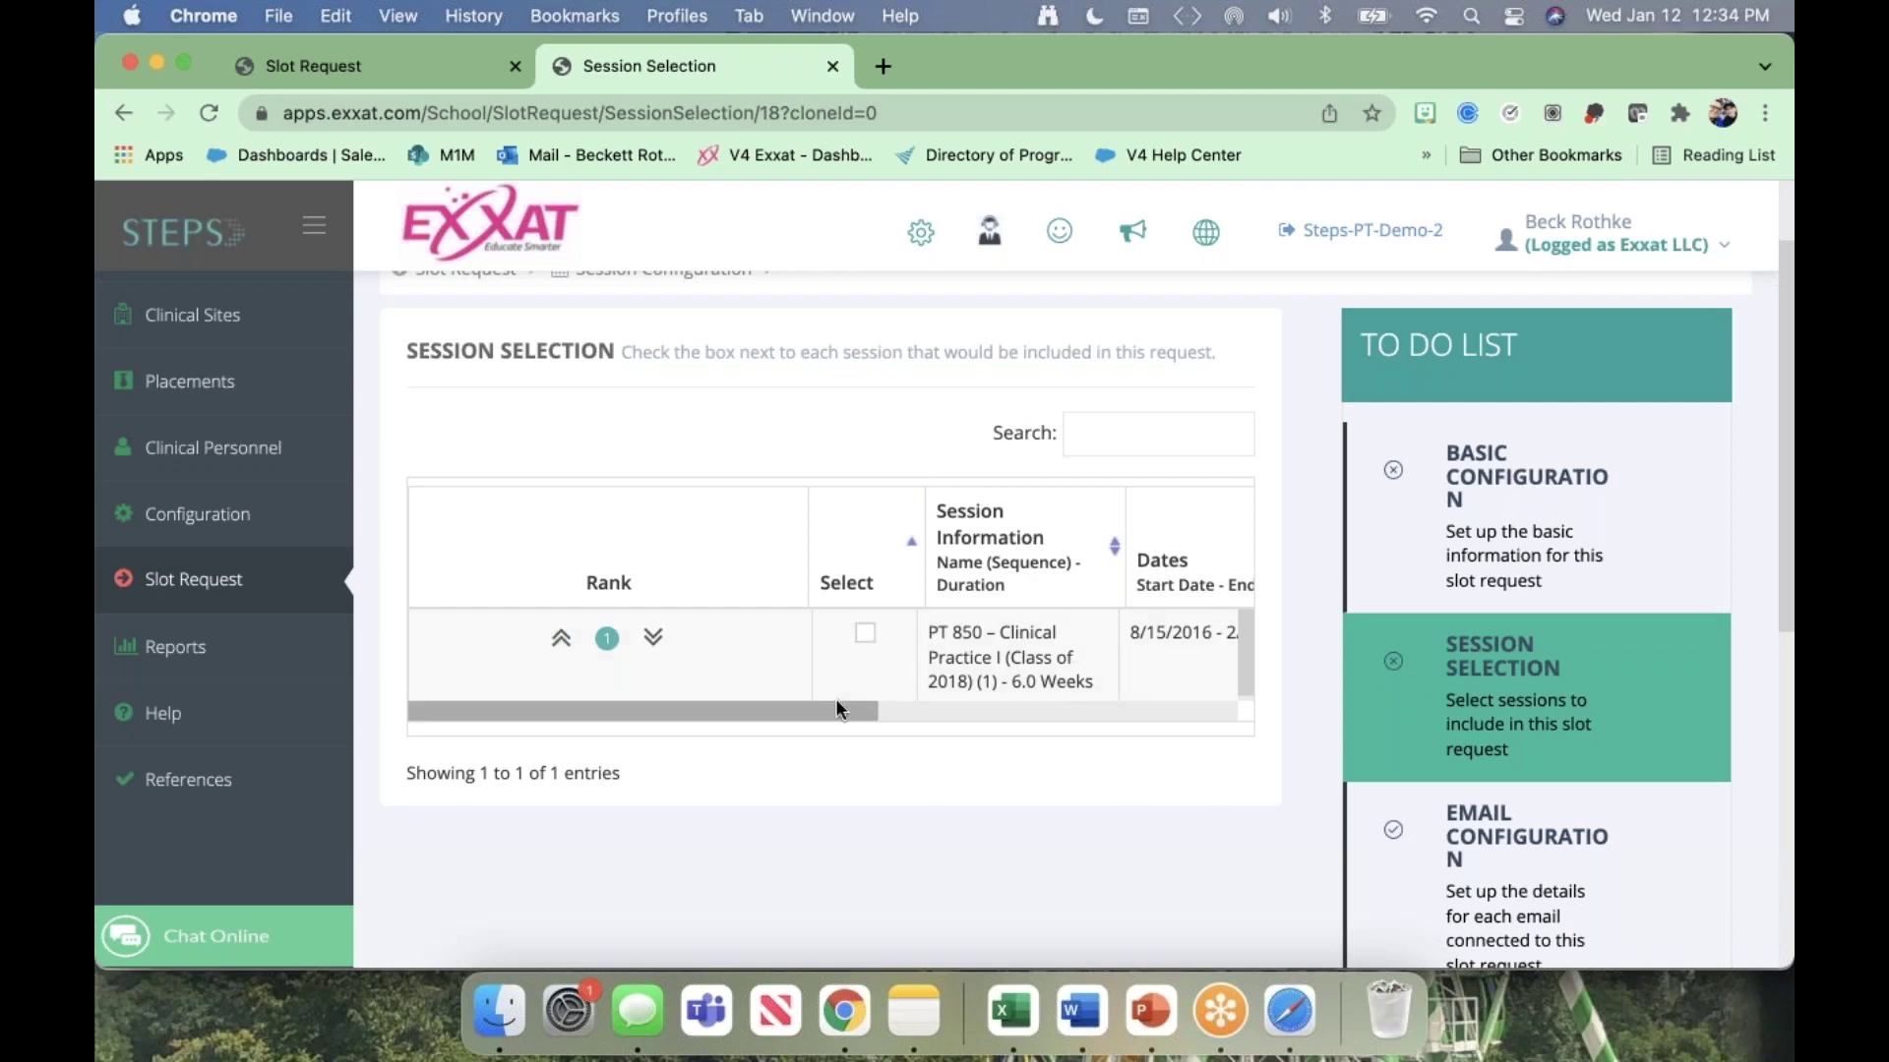
{"action": "scroll", "coordinate": [865, 634], "scroll_direction": "right", "scroll_amount": 3}
{"action": "scroll", "coordinate": [865, 633], "scroll_direction": "right", "scroll_amount": 3}
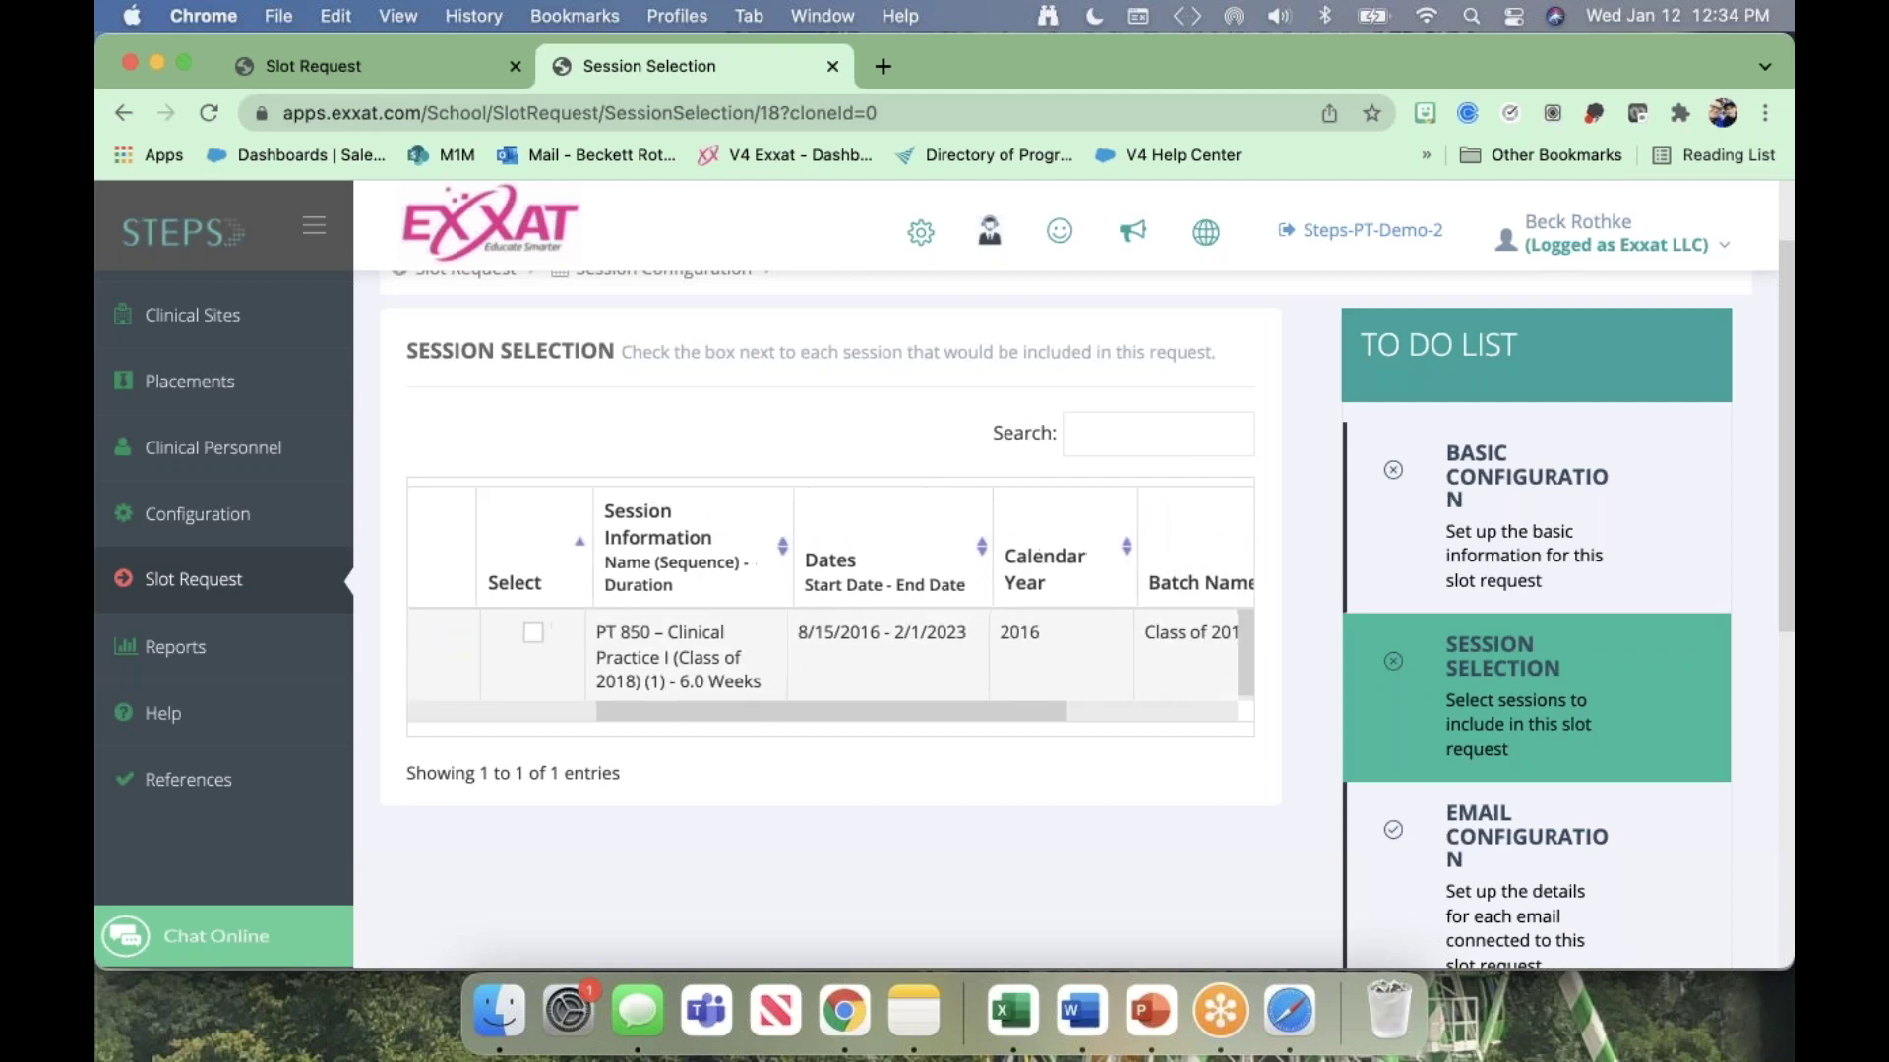
{"action": "left_click", "coordinate": [1154, 437]}
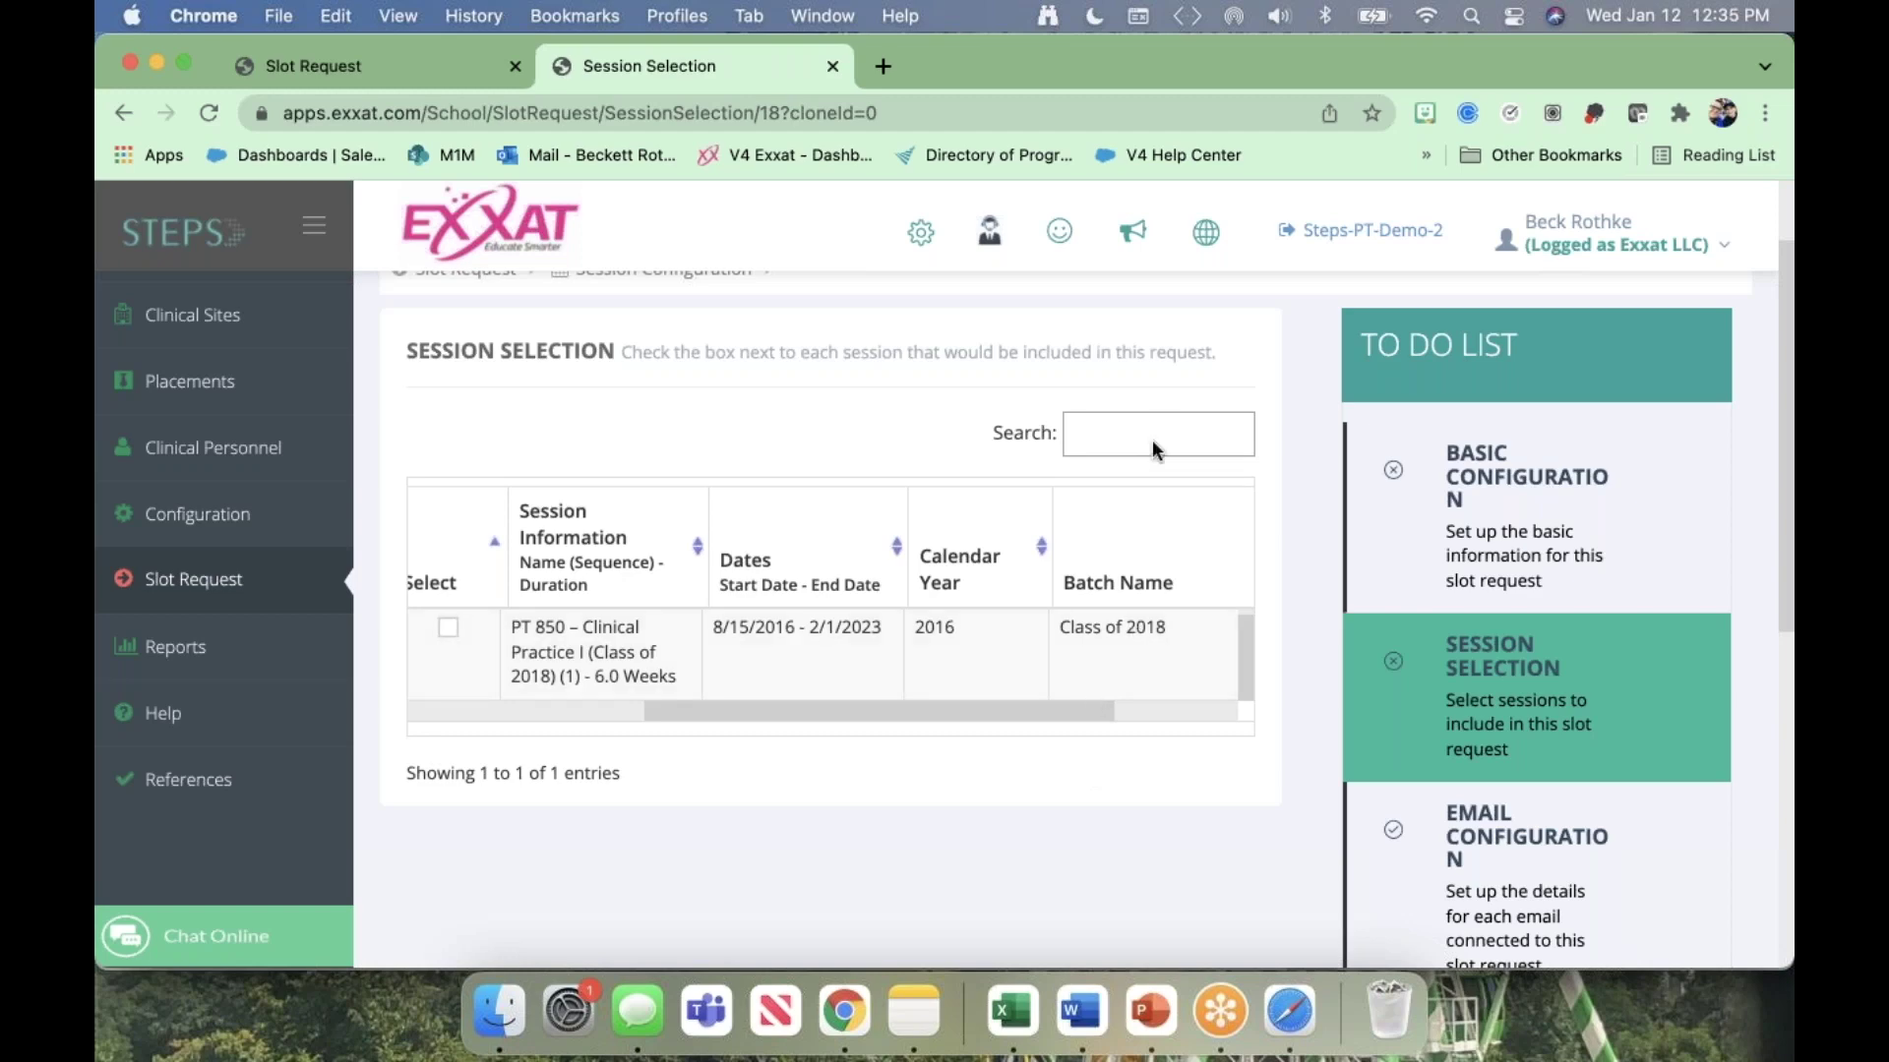
{"action": "left_click_drag", "start_coordinate": [883, 714], "coordinate": [555, 734]}
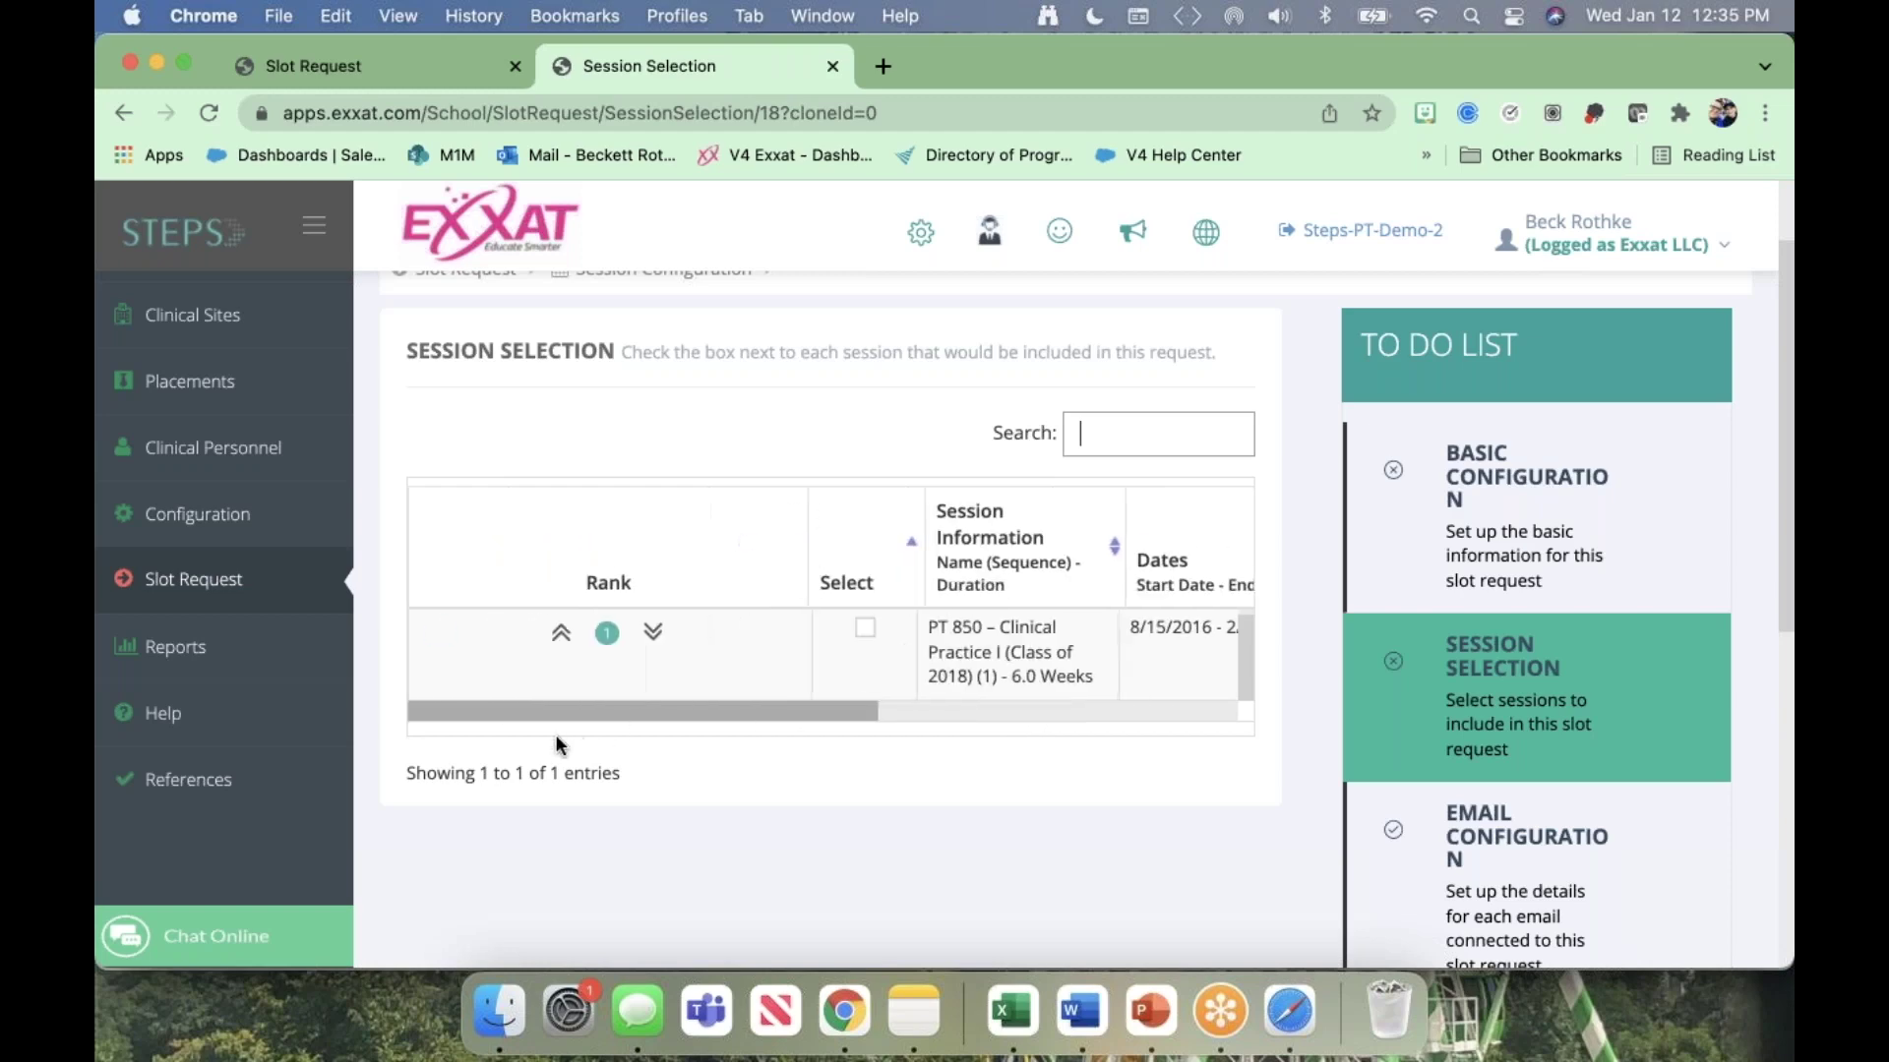
{"action": "left_click", "coordinate": [866, 628]}
- Save the session selection and continue to Email Configuration
{"action": "scroll", "coordinate": [940, 811], "scroll_direction": "down", "scroll_amount": 5}
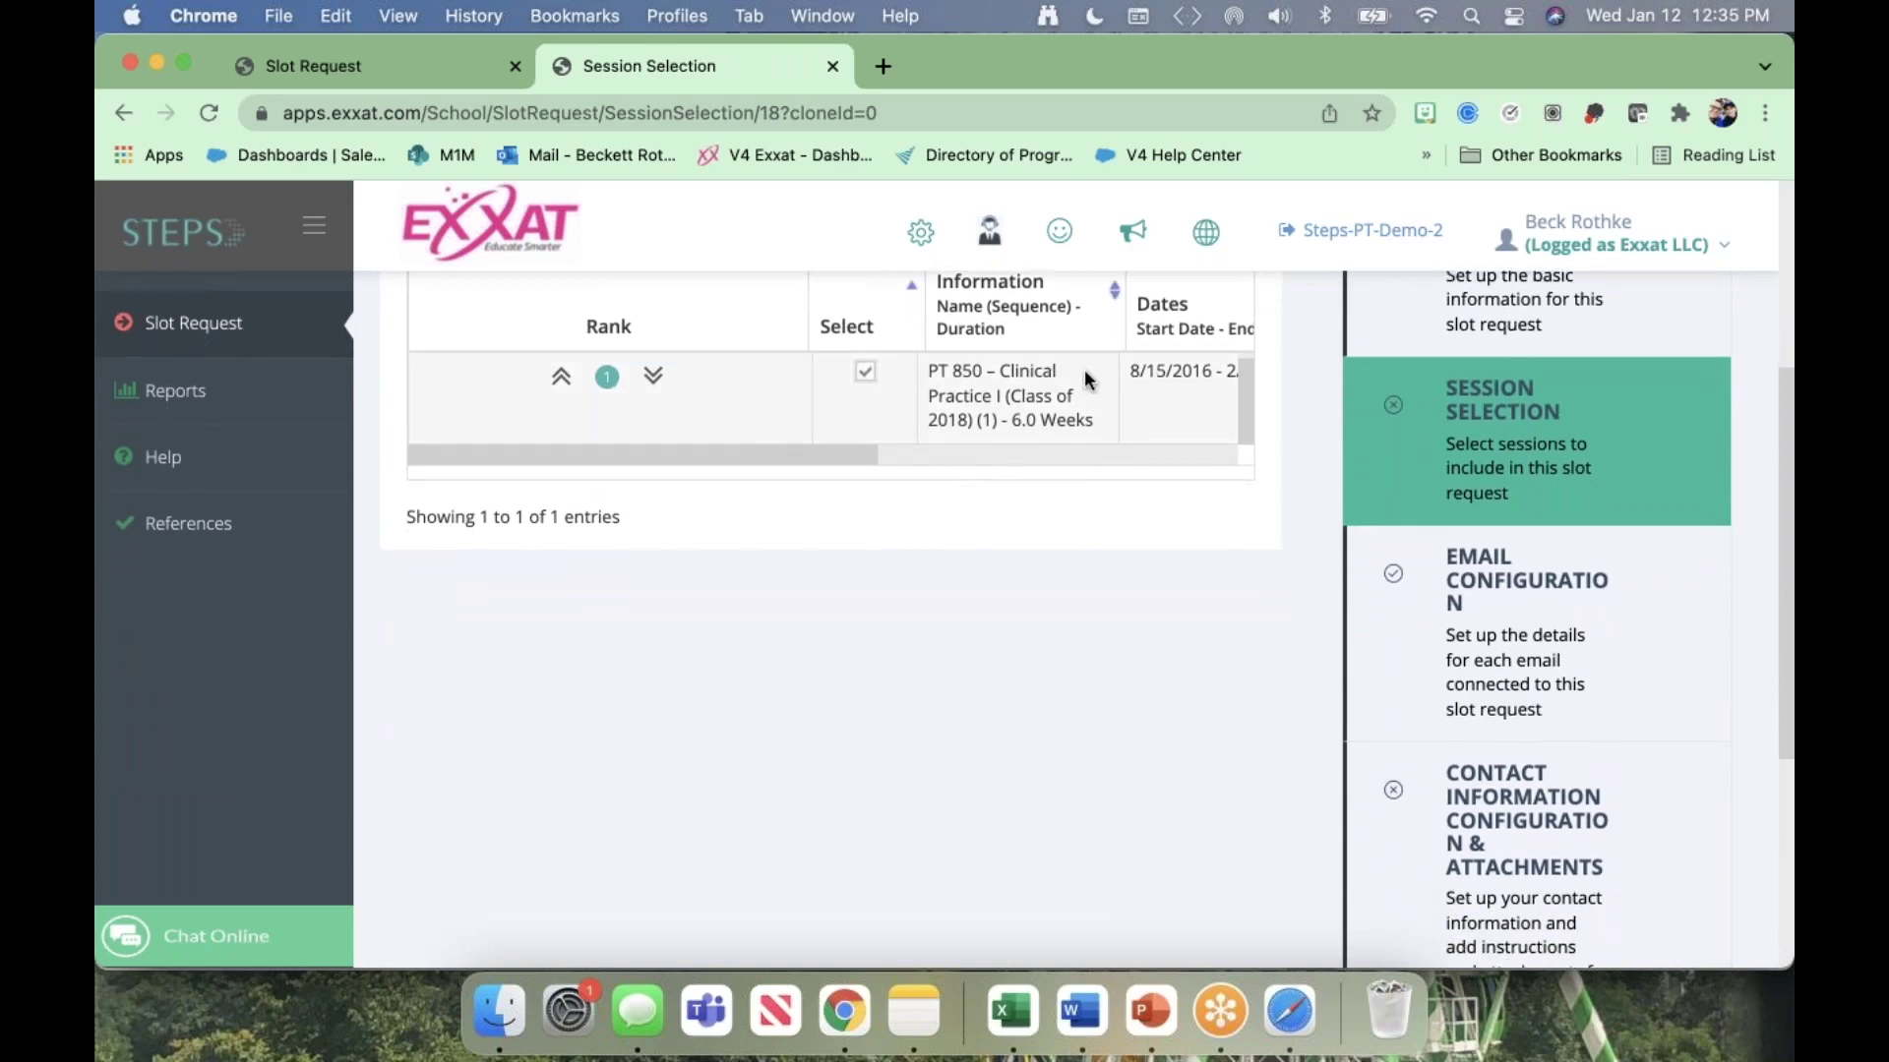
{"action": "scroll", "coordinate": [1084, 369], "scroll_direction": "right", "scroll_amount": 5}
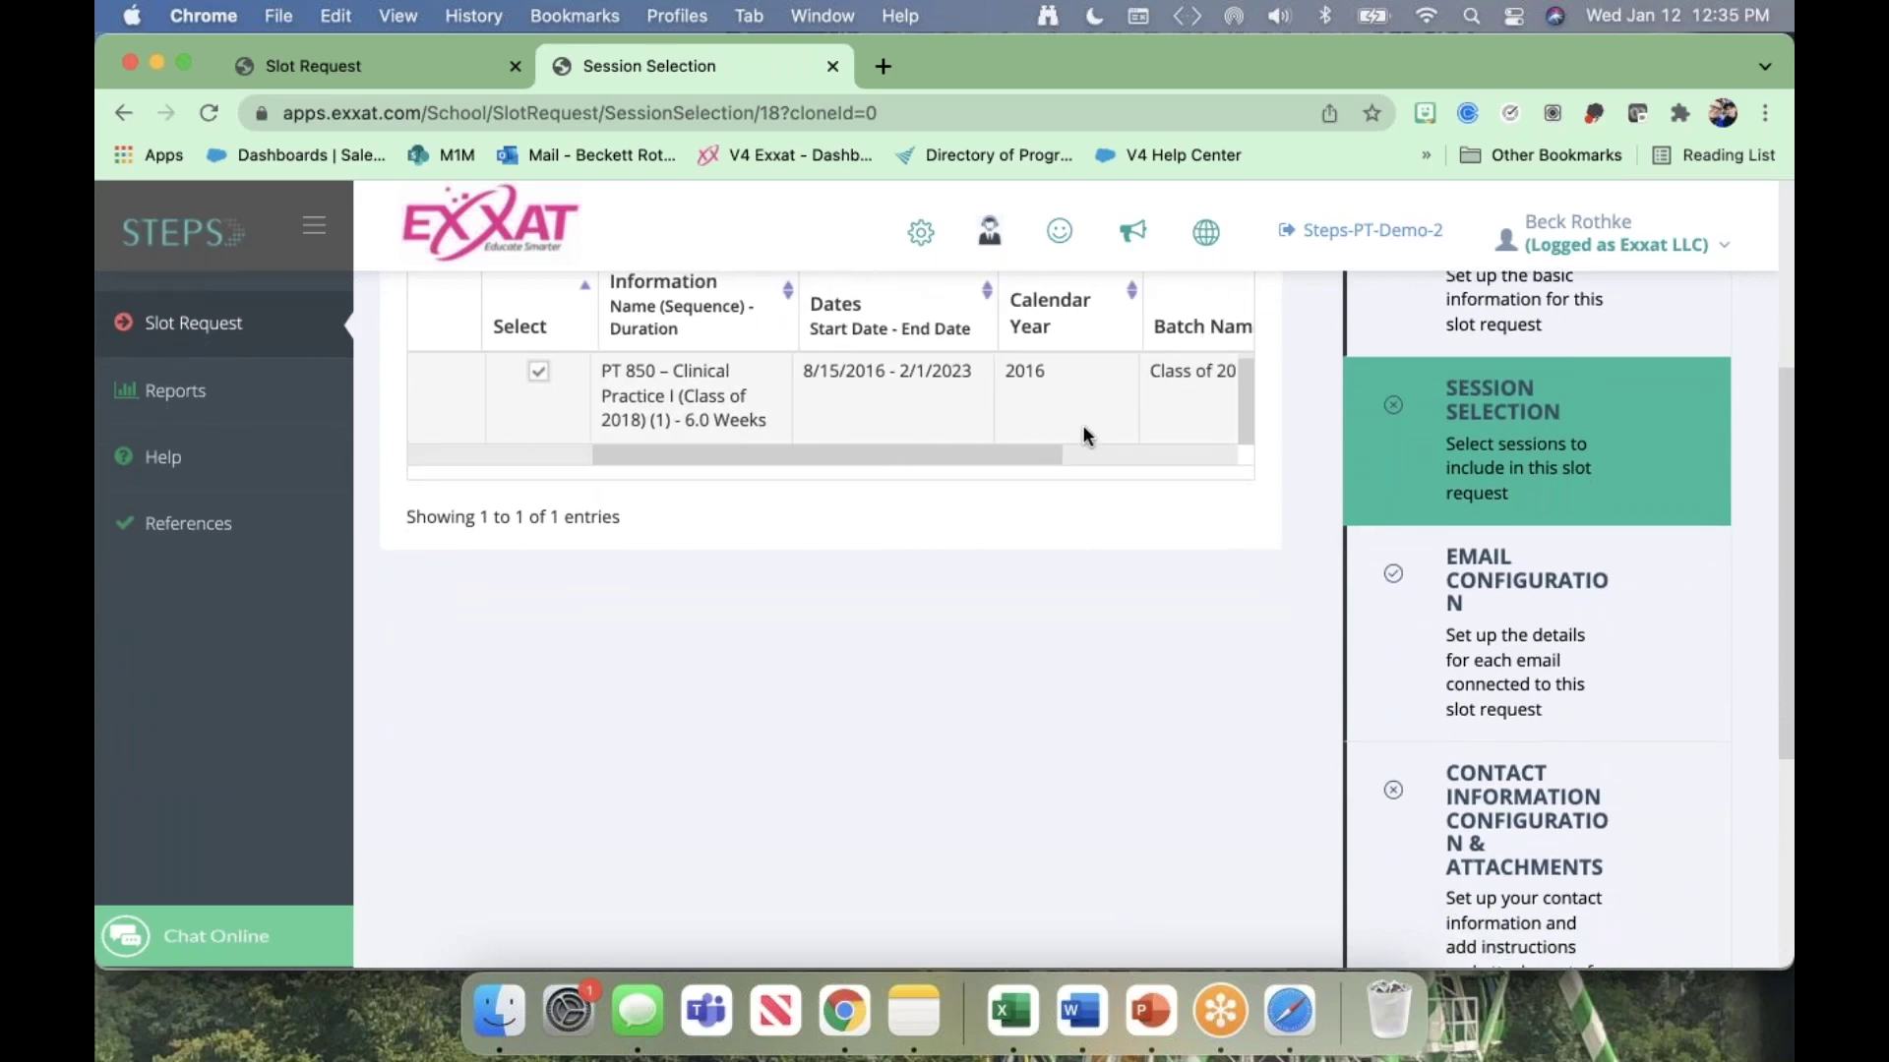
{"action": "scroll", "coordinate": [1083, 425], "scroll_direction": "left", "scroll_amount": 5}
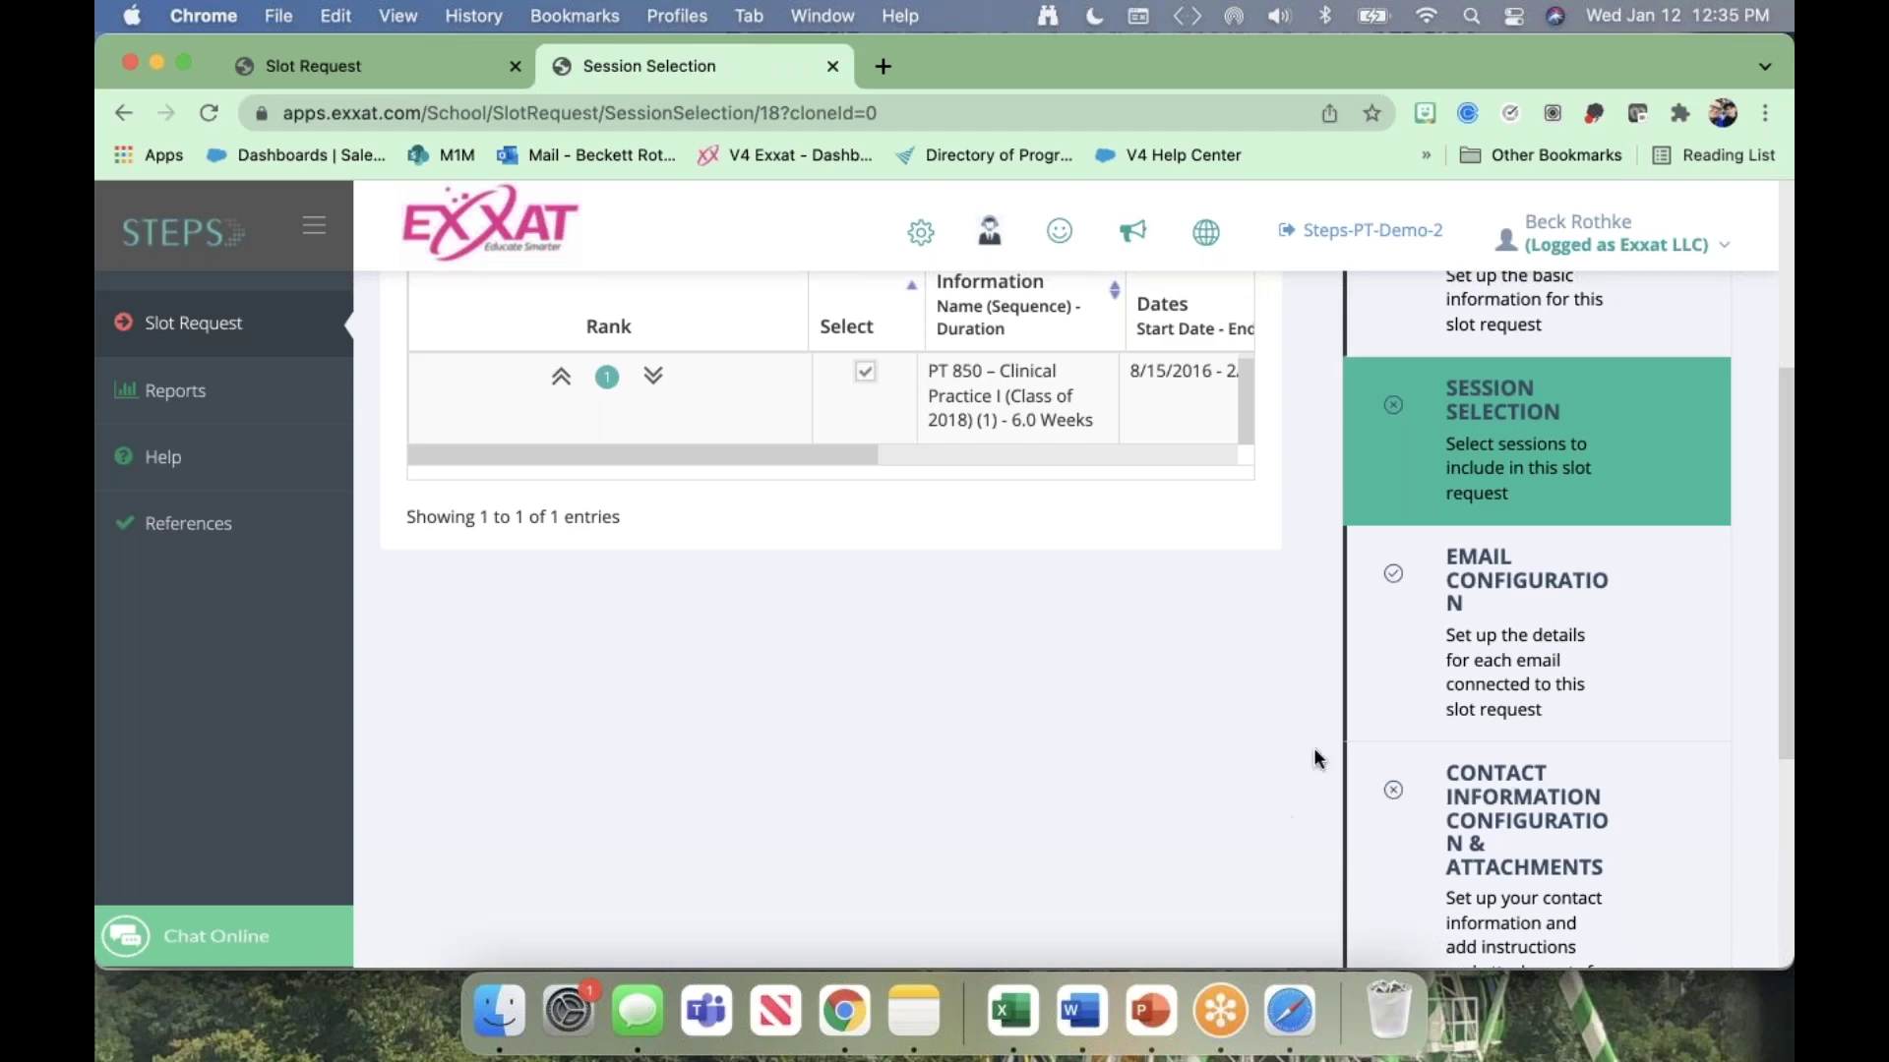
{"action": "scroll", "coordinate": [1155, 767], "scroll_direction": "down", "scroll_amount": 5}
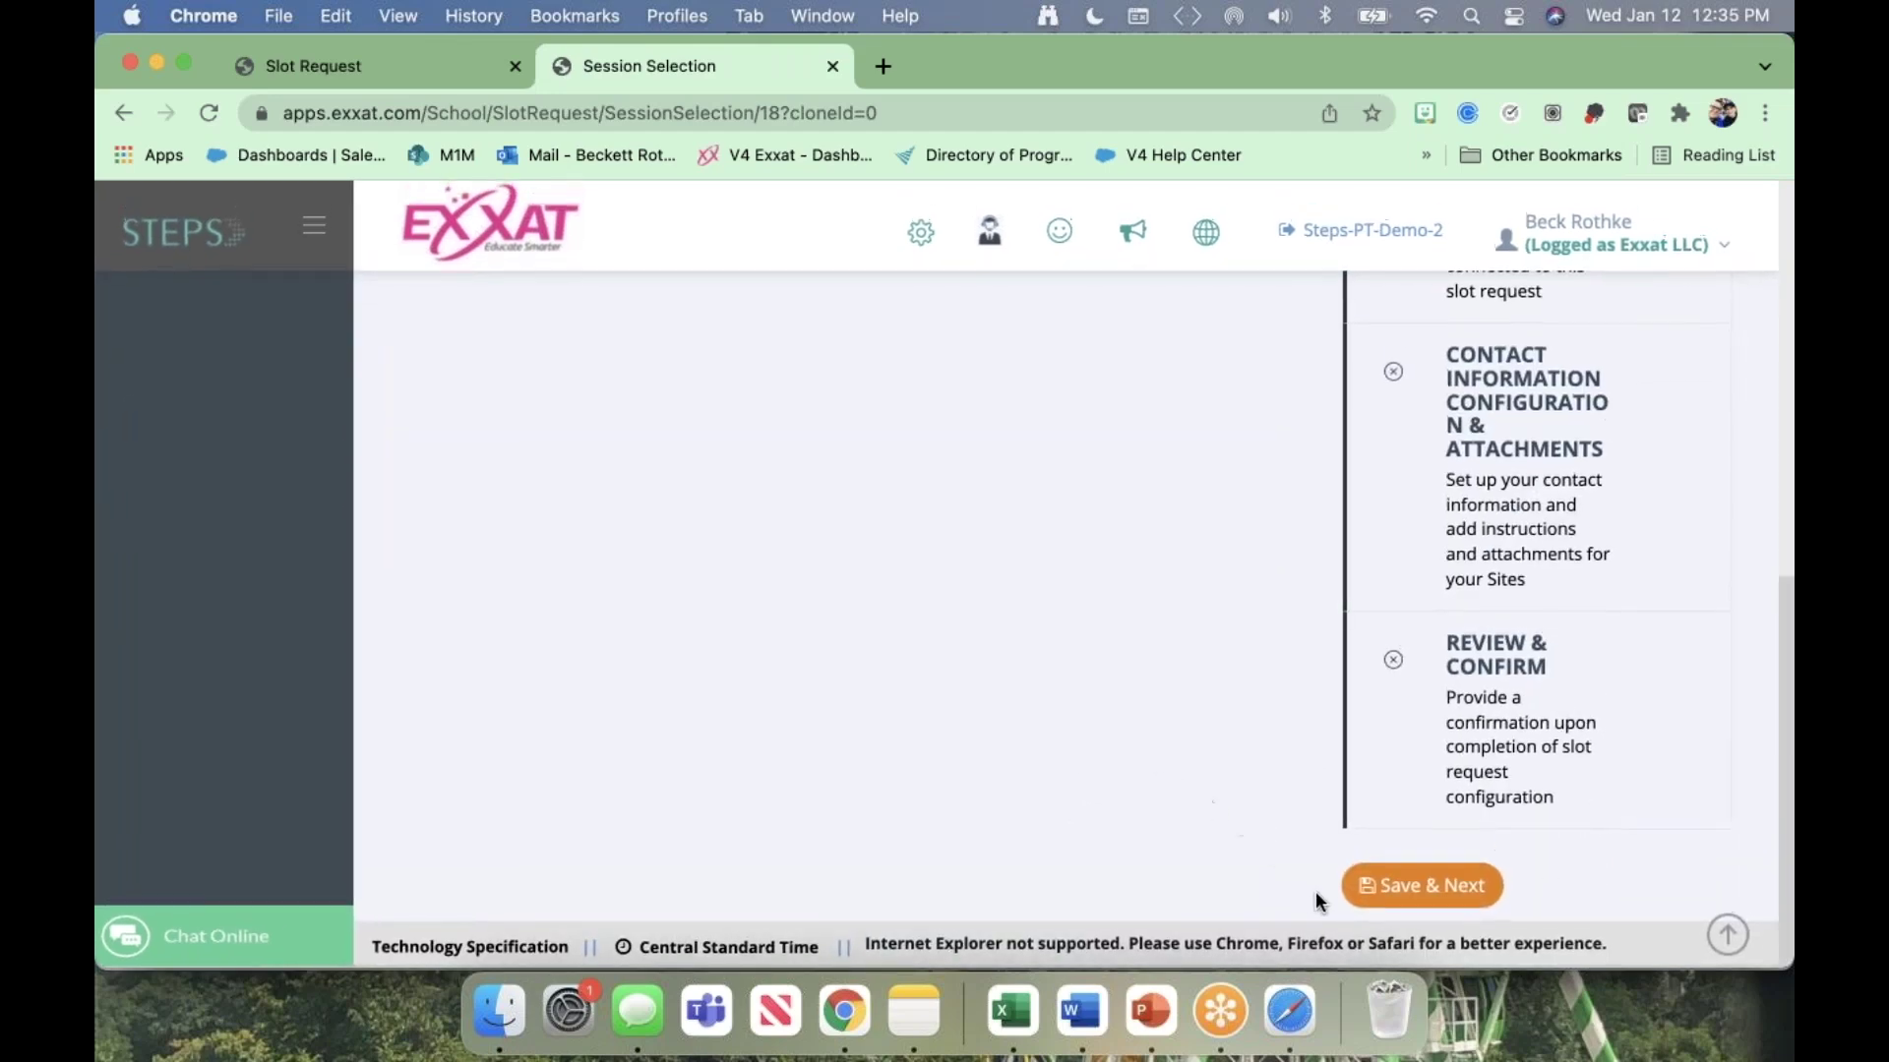
{"action": "left_click", "coordinate": [1409, 883]}
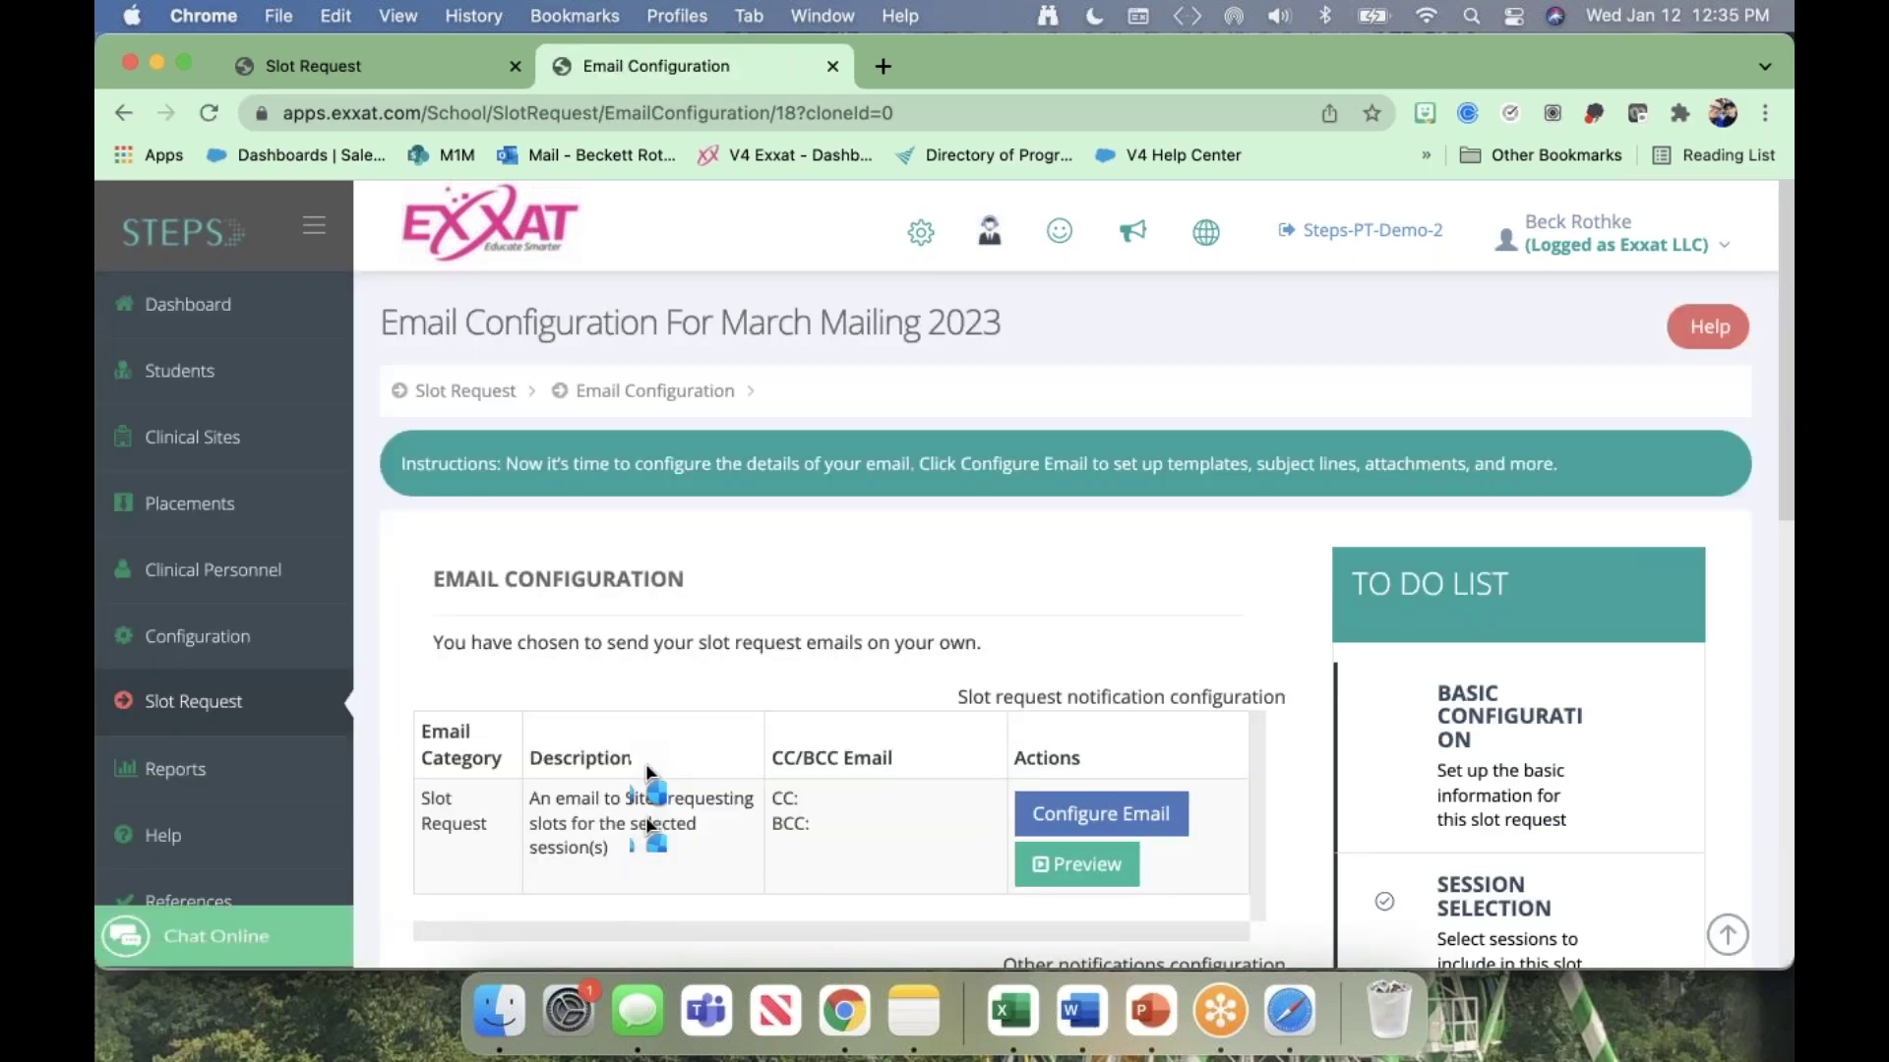
{"action": "scroll", "coordinate": [1299, 416], "scroll_direction": "down", "scroll_amount": 3}
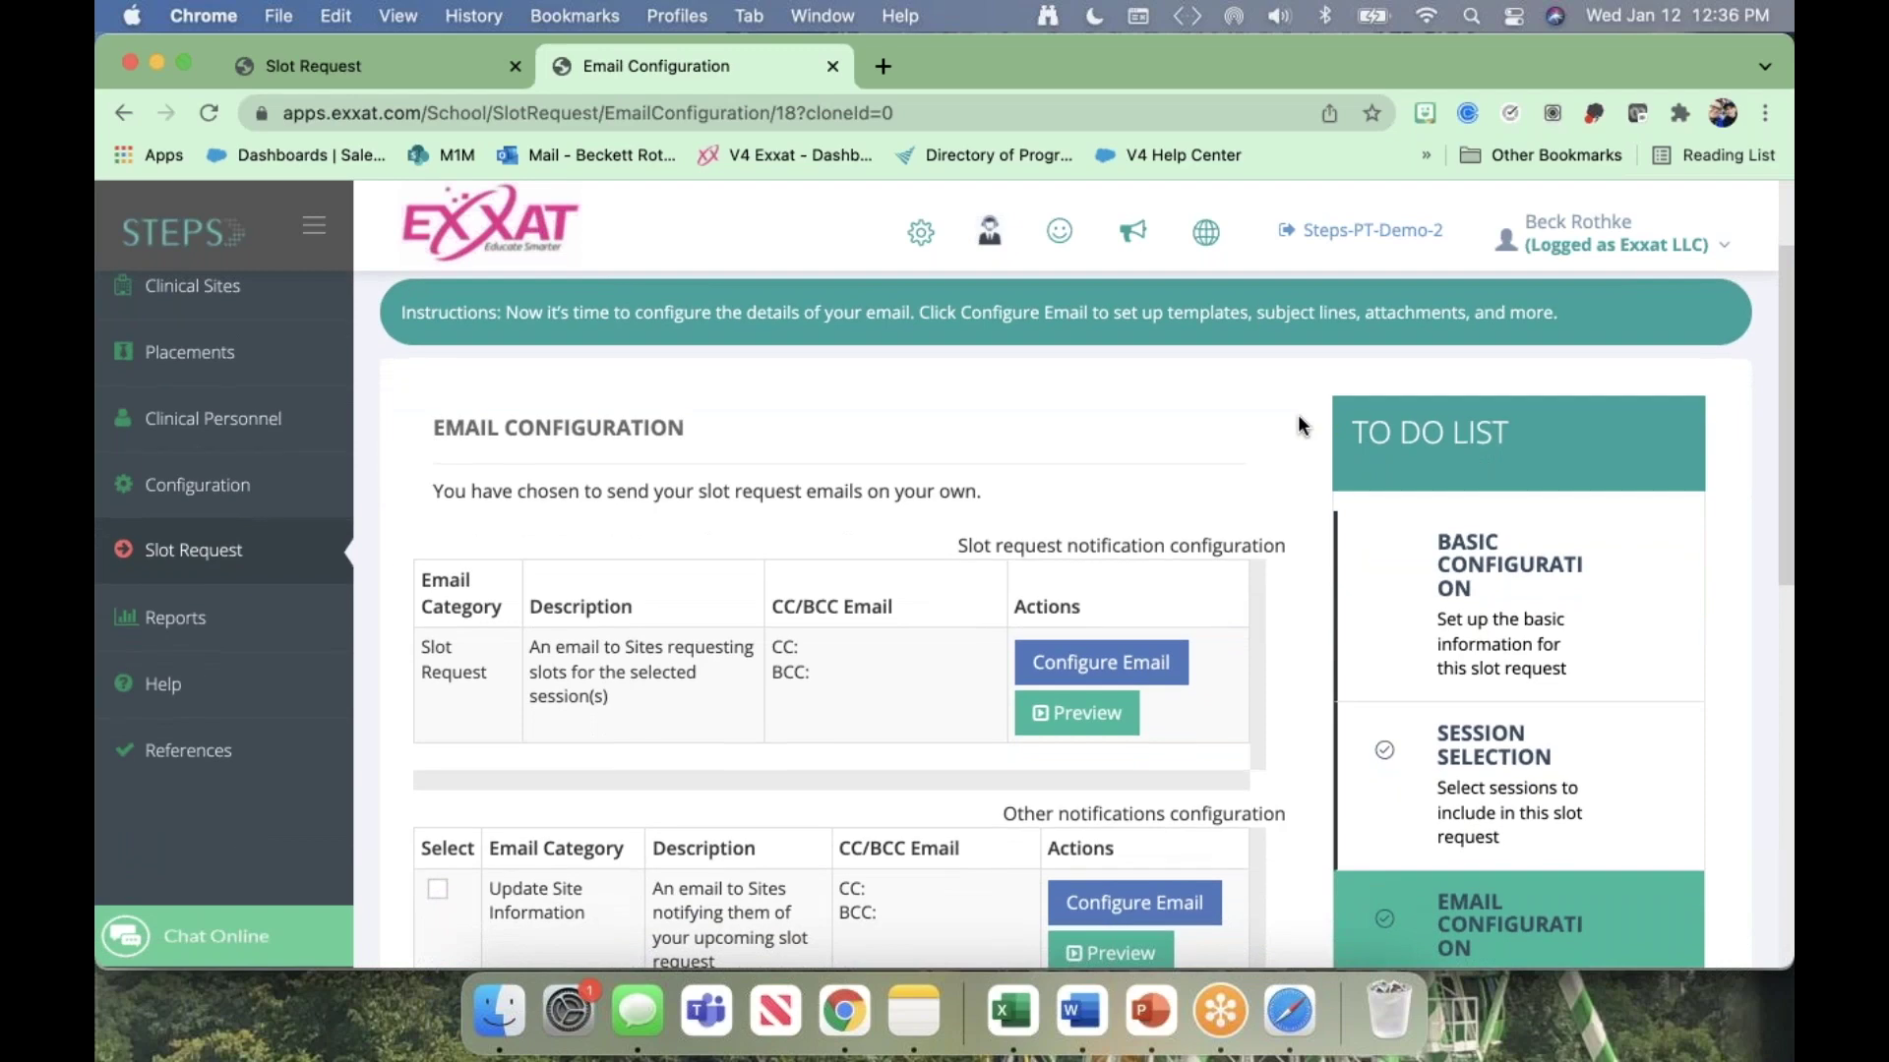
{"action": "scroll", "coordinate": [1298, 425], "scroll_direction": "down", "scroll_amount": 1}
{"action": "scroll", "coordinate": [1299, 425], "scroll_direction": "up", "scroll_amount": 4}
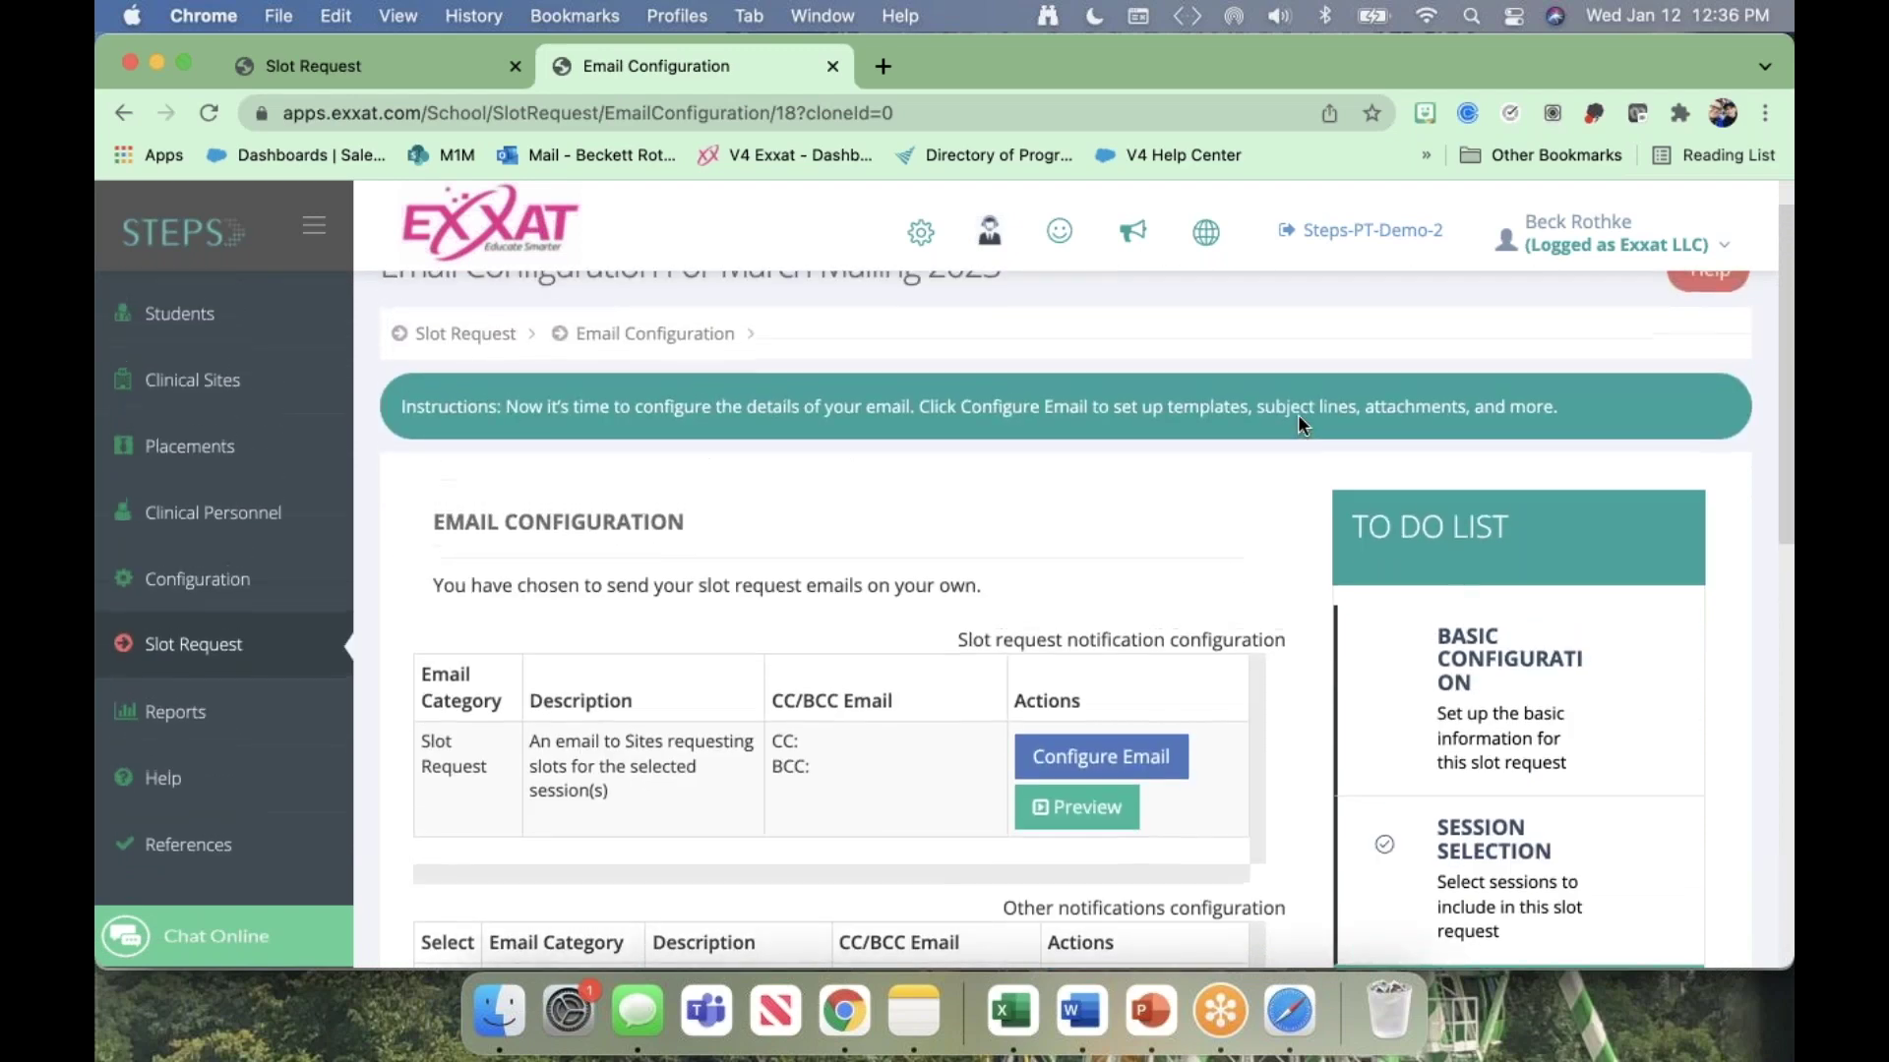
{"action": "scroll", "coordinate": [1299, 426], "scroll_direction": "down", "scroll_amount": 9}
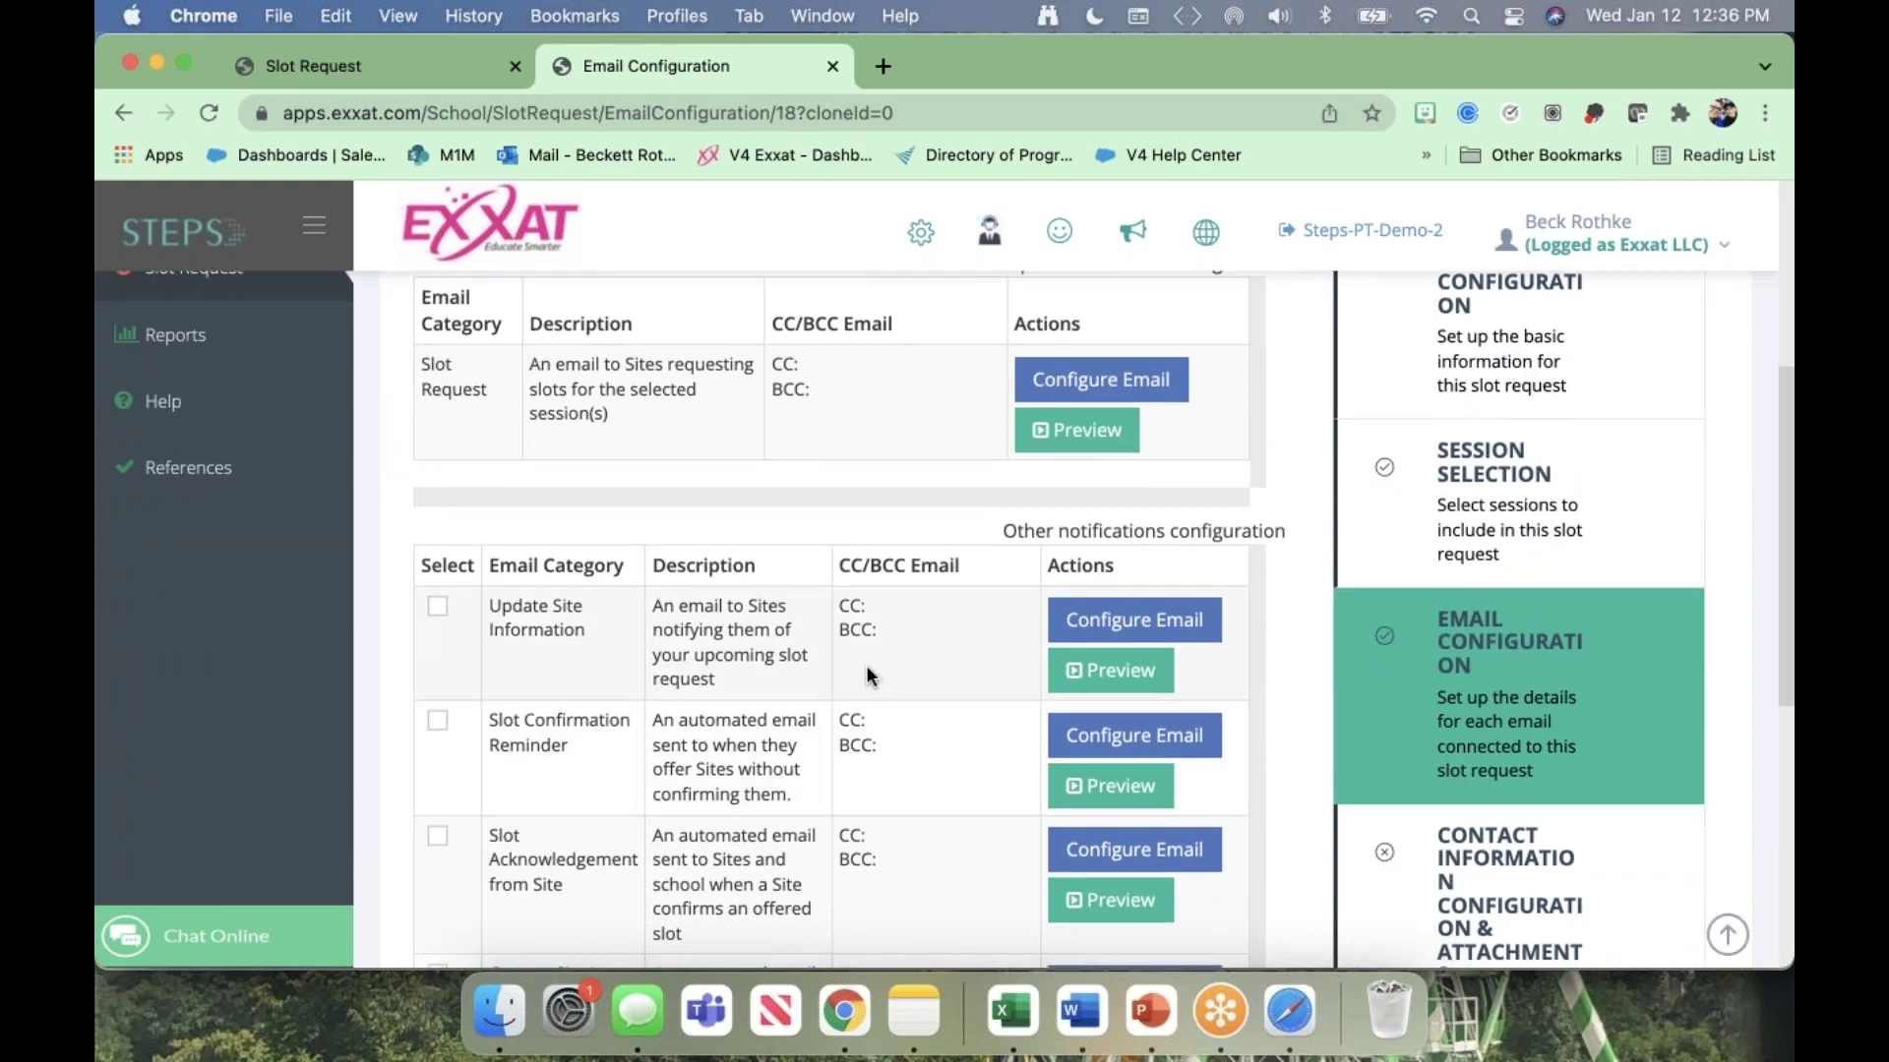
{"action": "scroll", "coordinate": [864, 679], "scroll_direction": "up", "scroll_amount": 8}
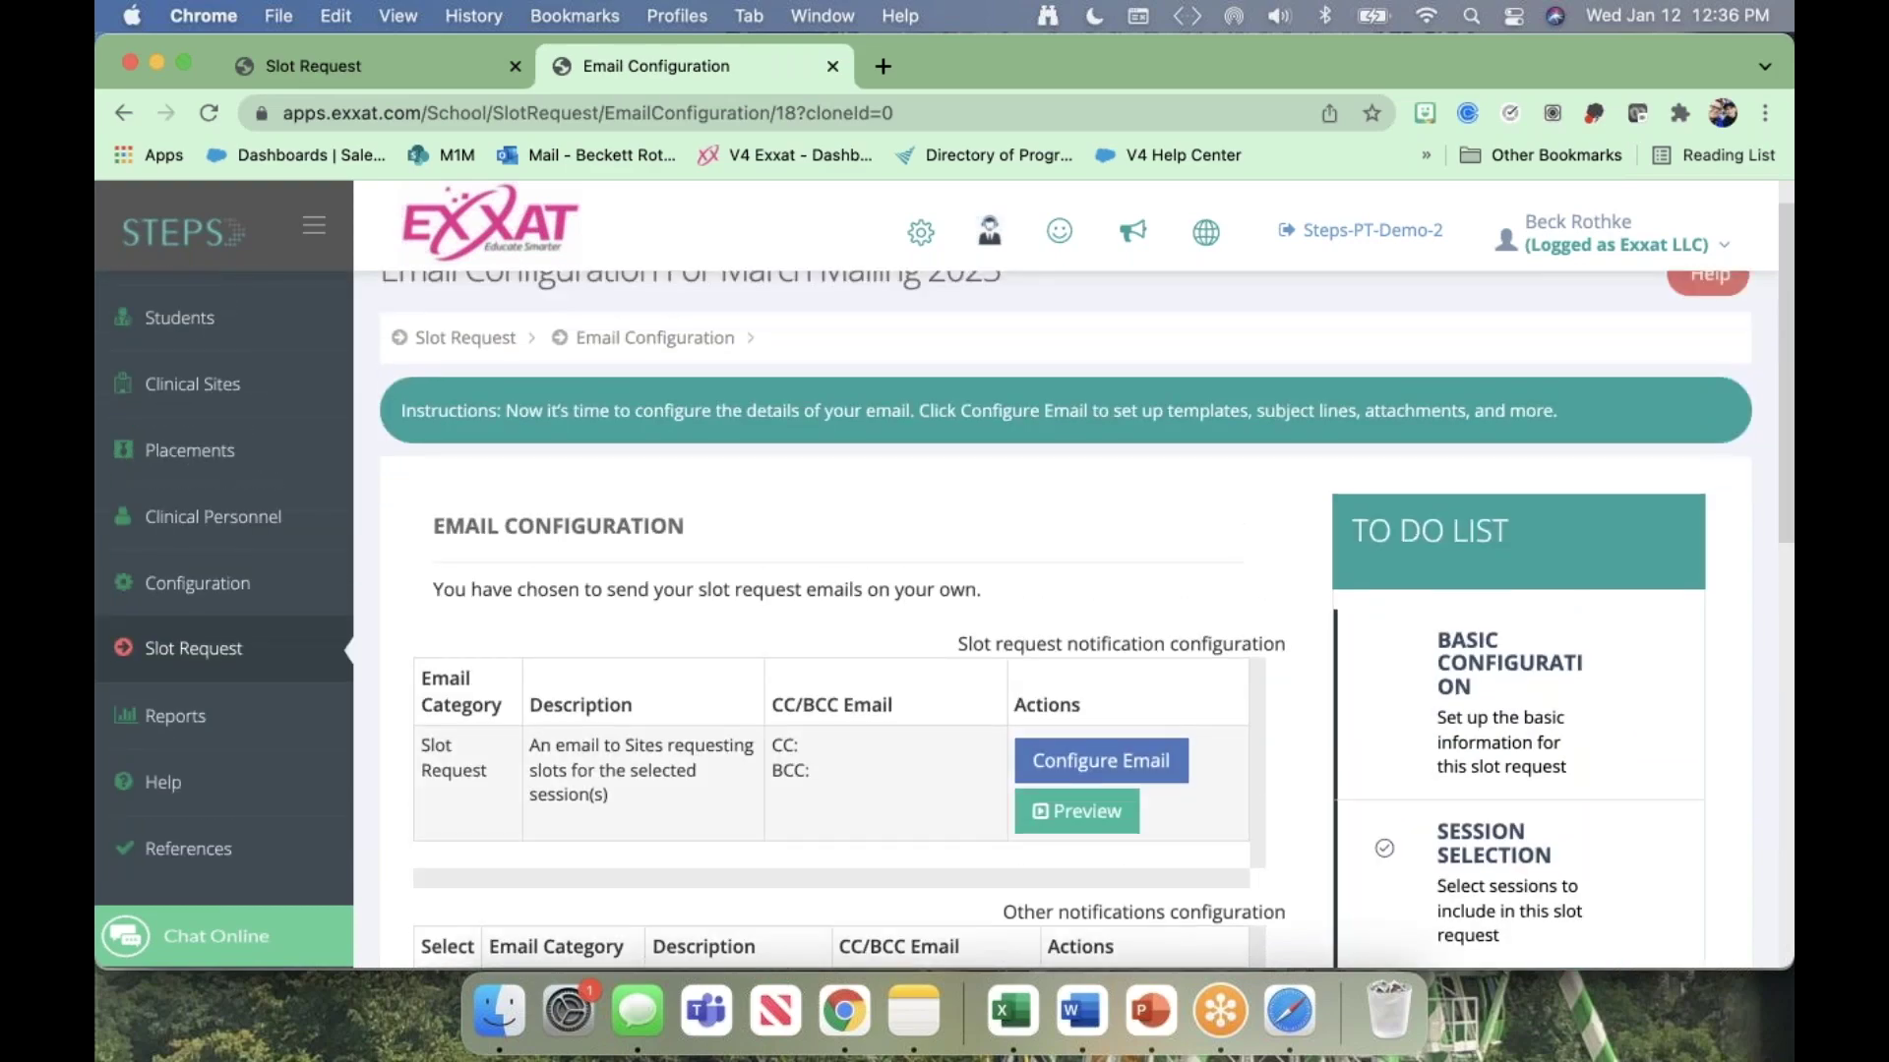
{"action": "scroll", "coordinate": [1064, 619], "scroll_direction": "down", "scroll_amount": 20}
{"action": "scroll", "coordinate": [1064, 620], "scroll_direction": "up", "scroll_amount": 20}
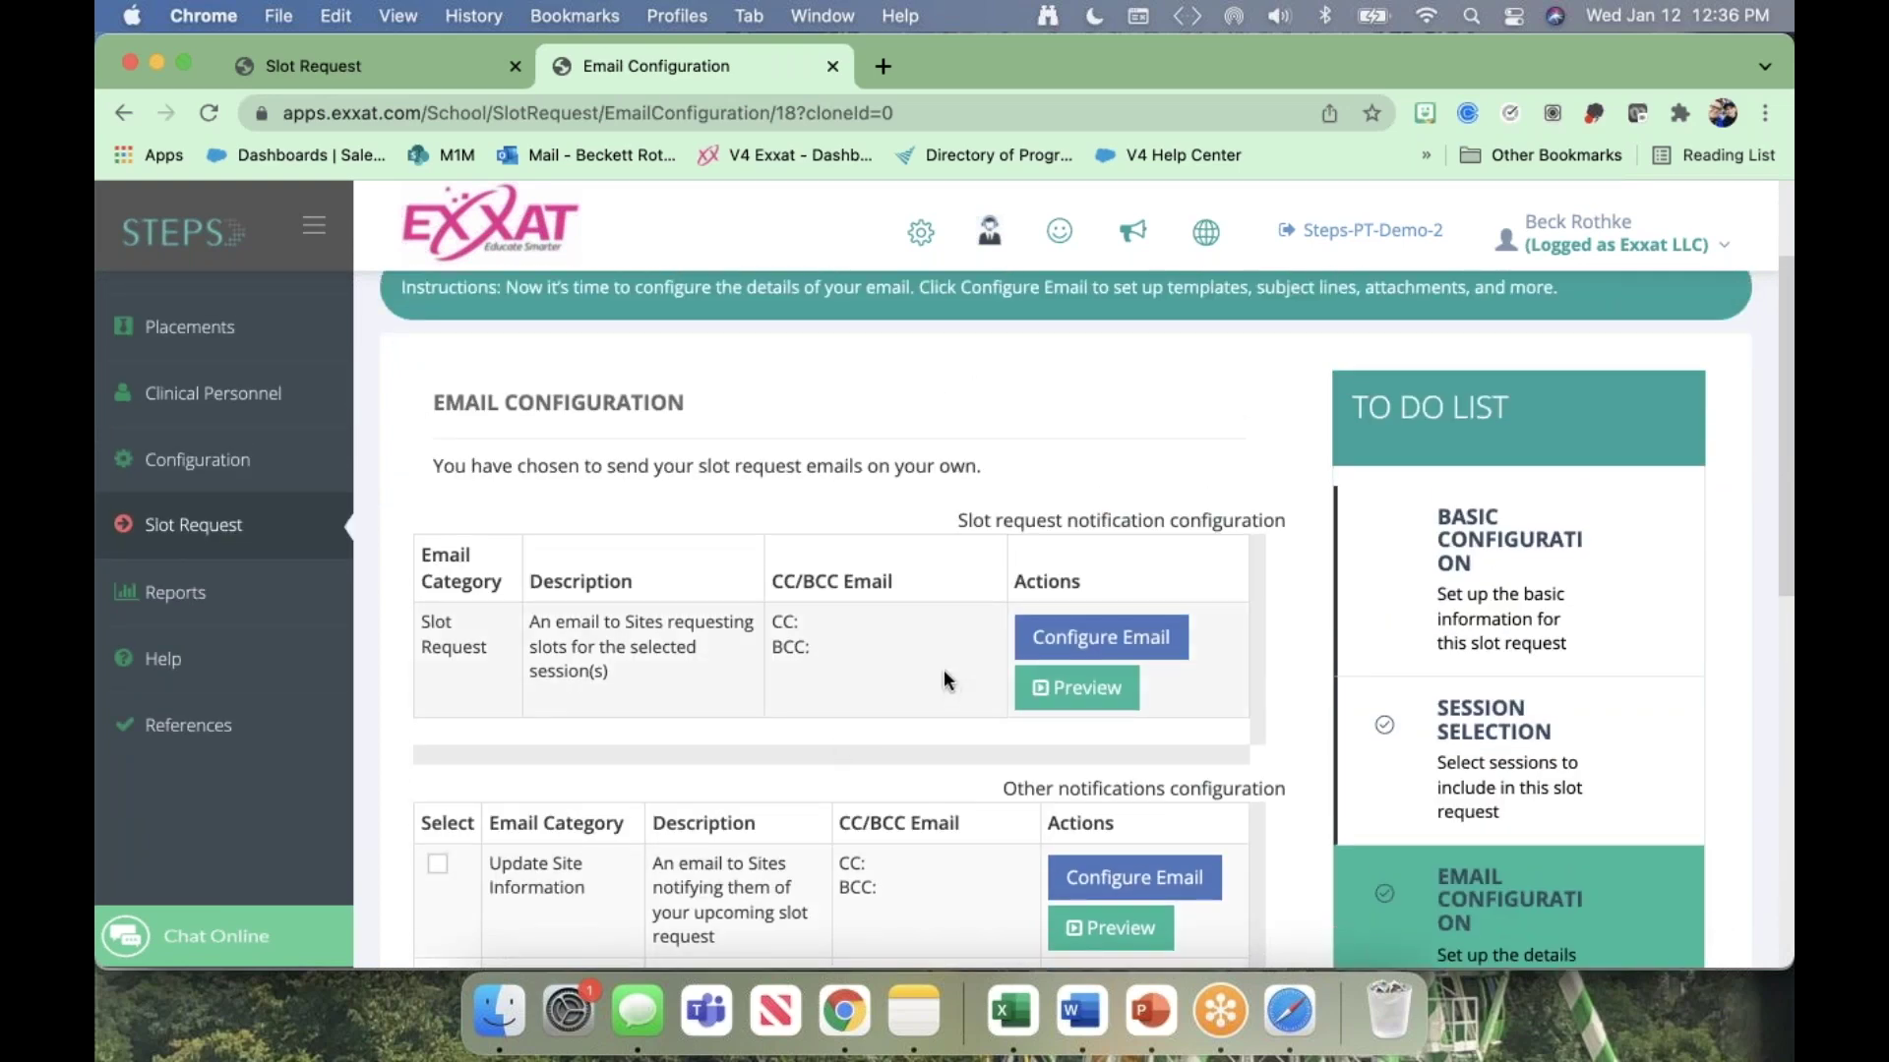
- Open the Slot Request email template and delete 'Long Island University' from its subject
{"action": "left_click", "coordinate": [1087, 644]}
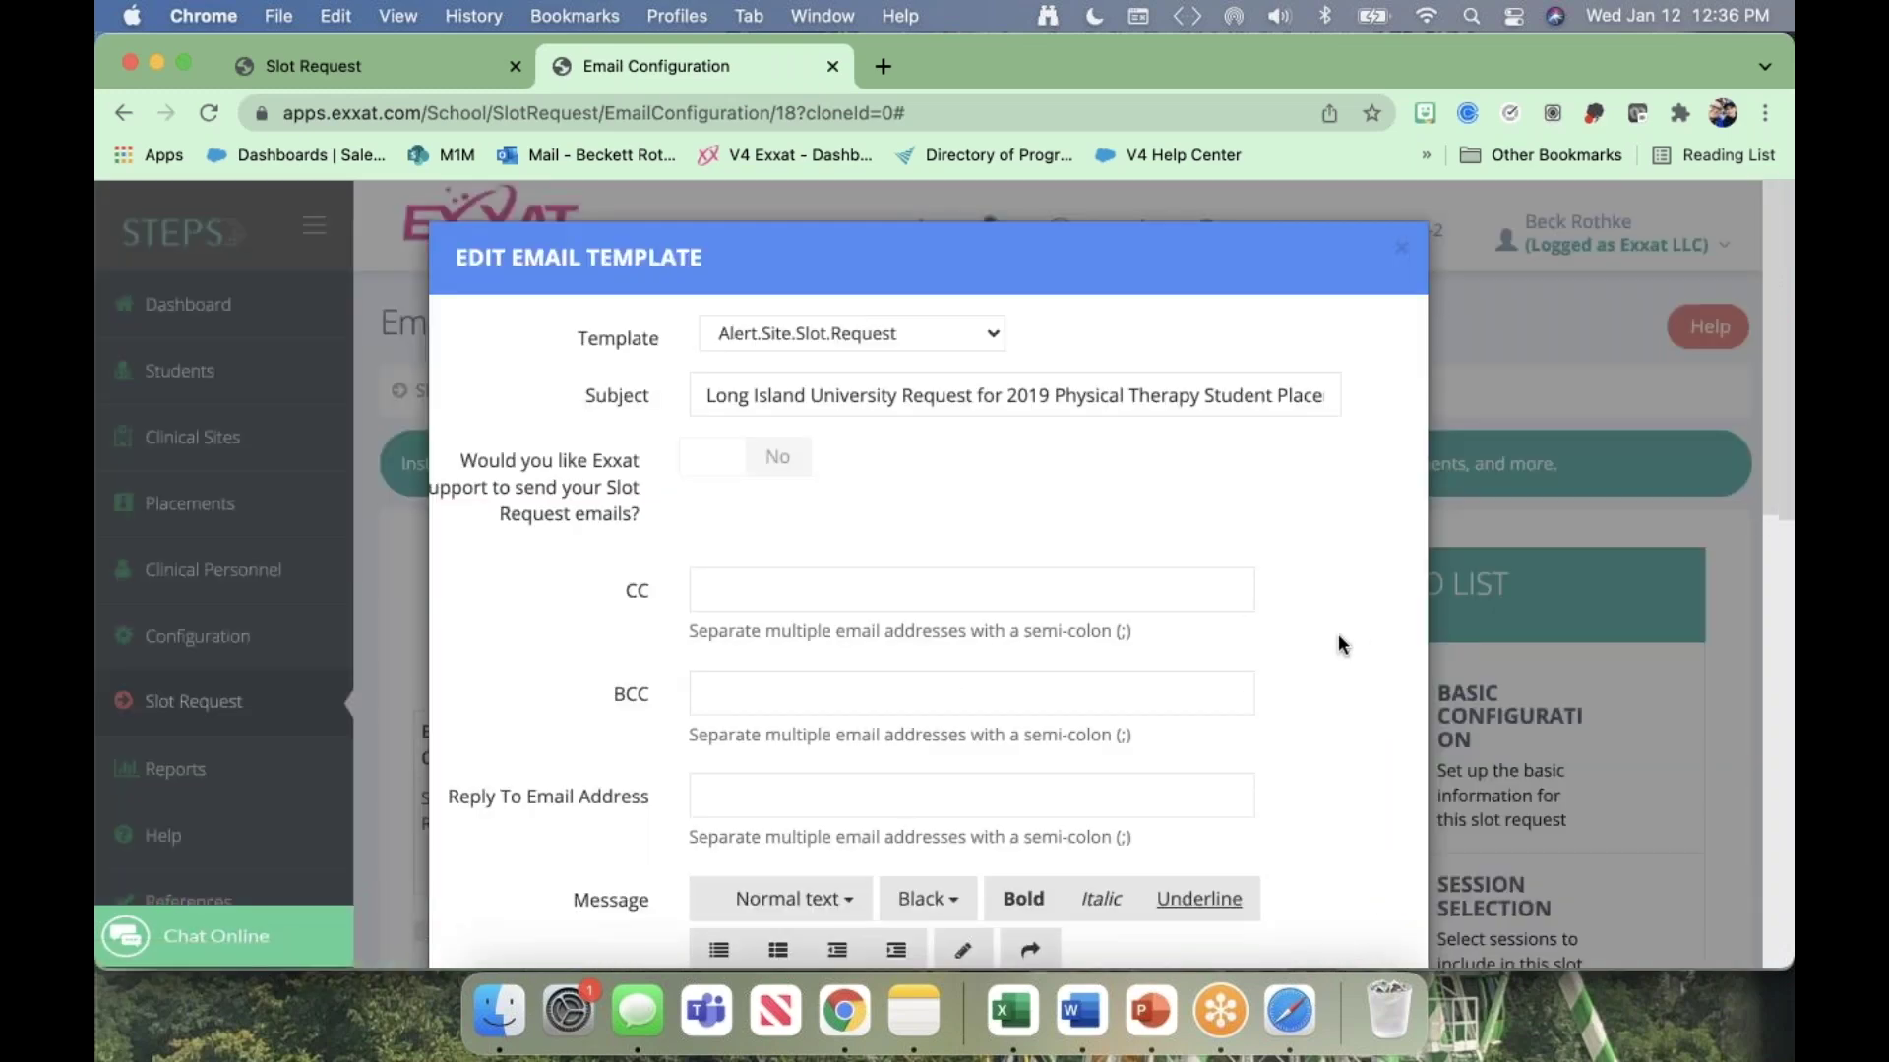
{"action": "left_click_drag", "start_coordinate": [901, 395], "coordinate": [426, 372]}
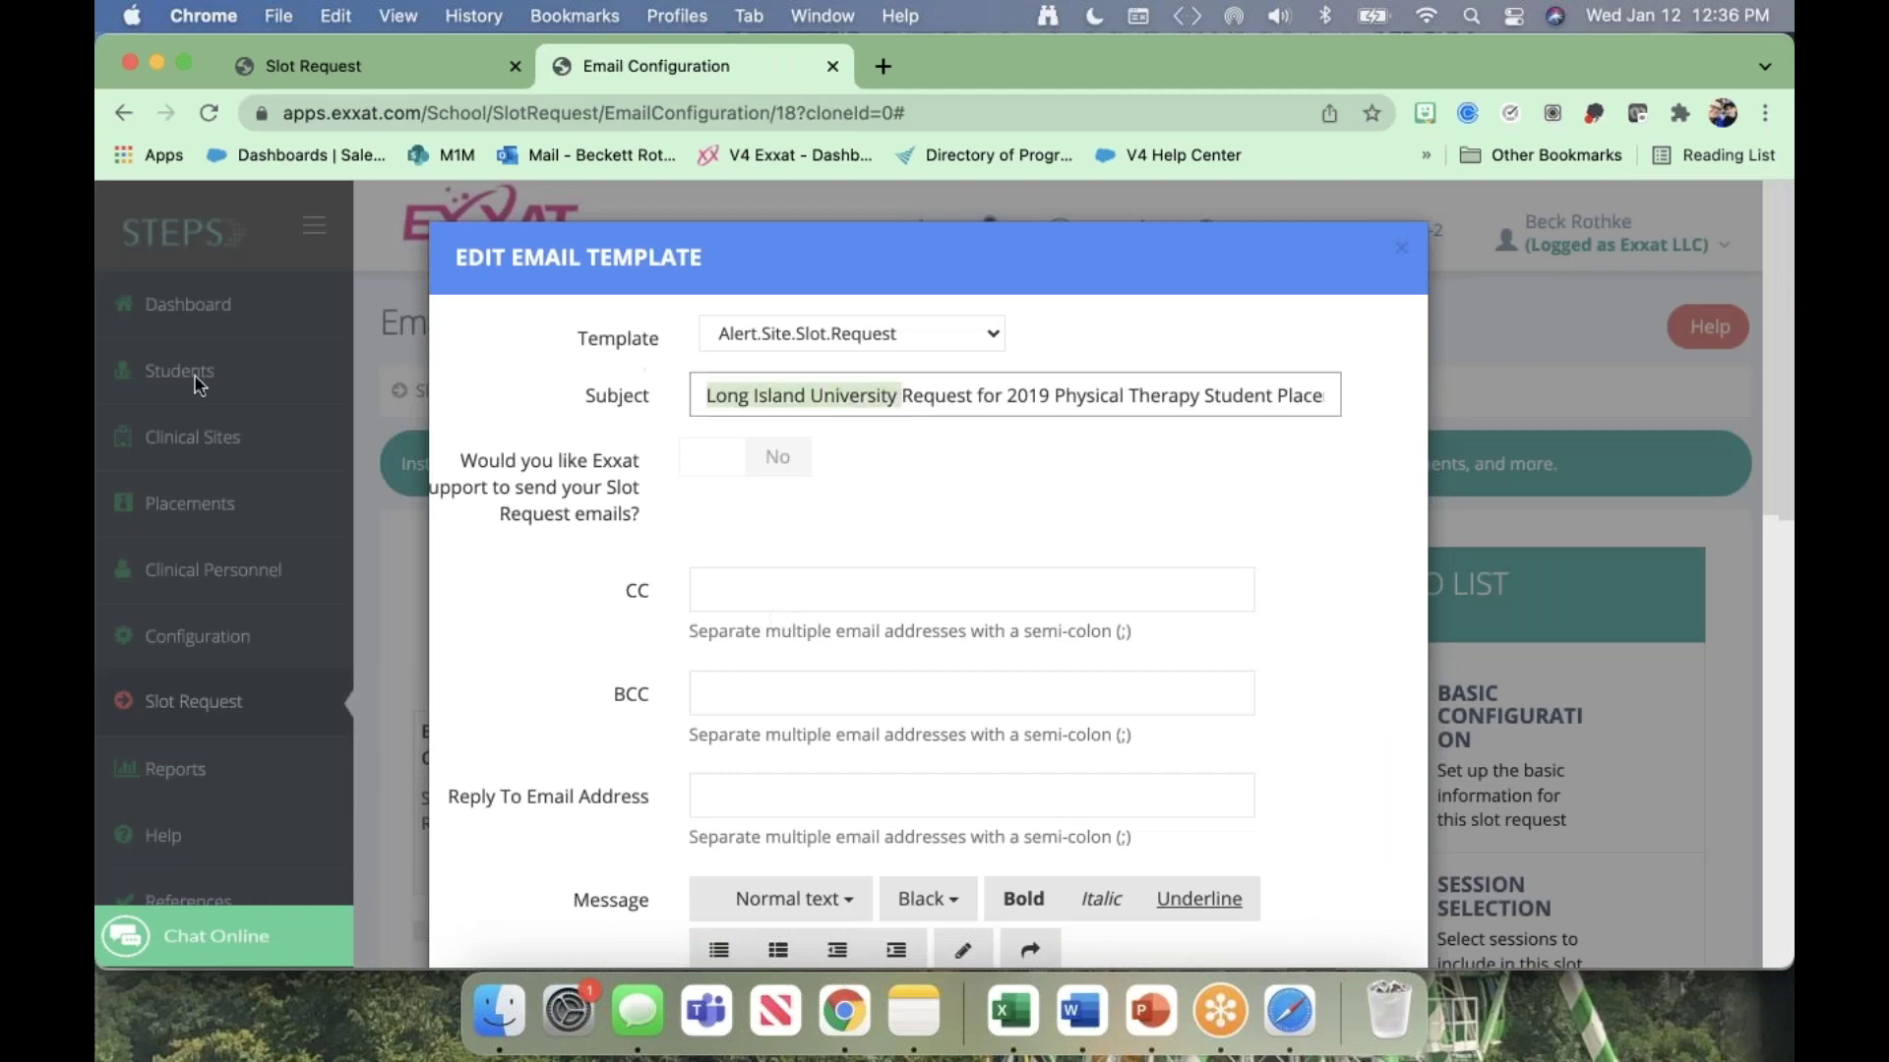
{"action": "key", "text": "BackSpace"}
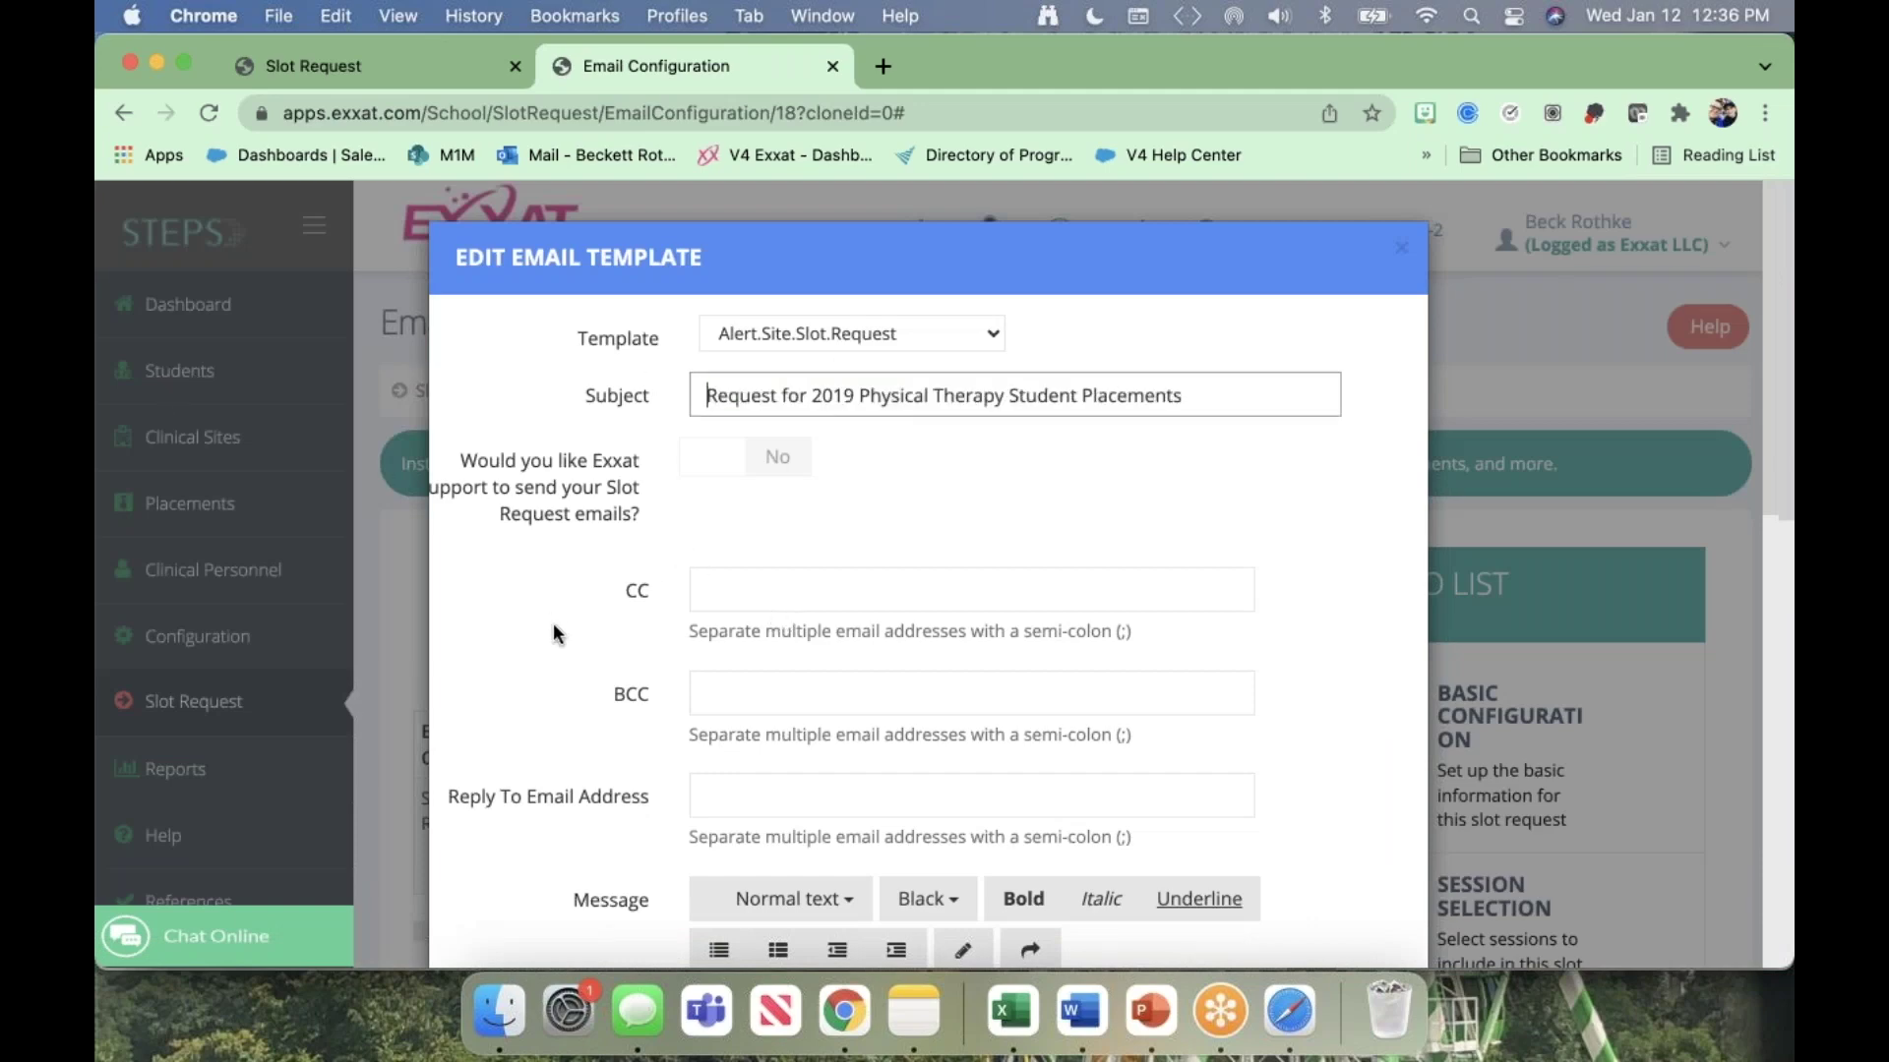
{"action": "scroll", "coordinate": [551, 639], "scroll_direction": "down", "scroll_amount": 2}
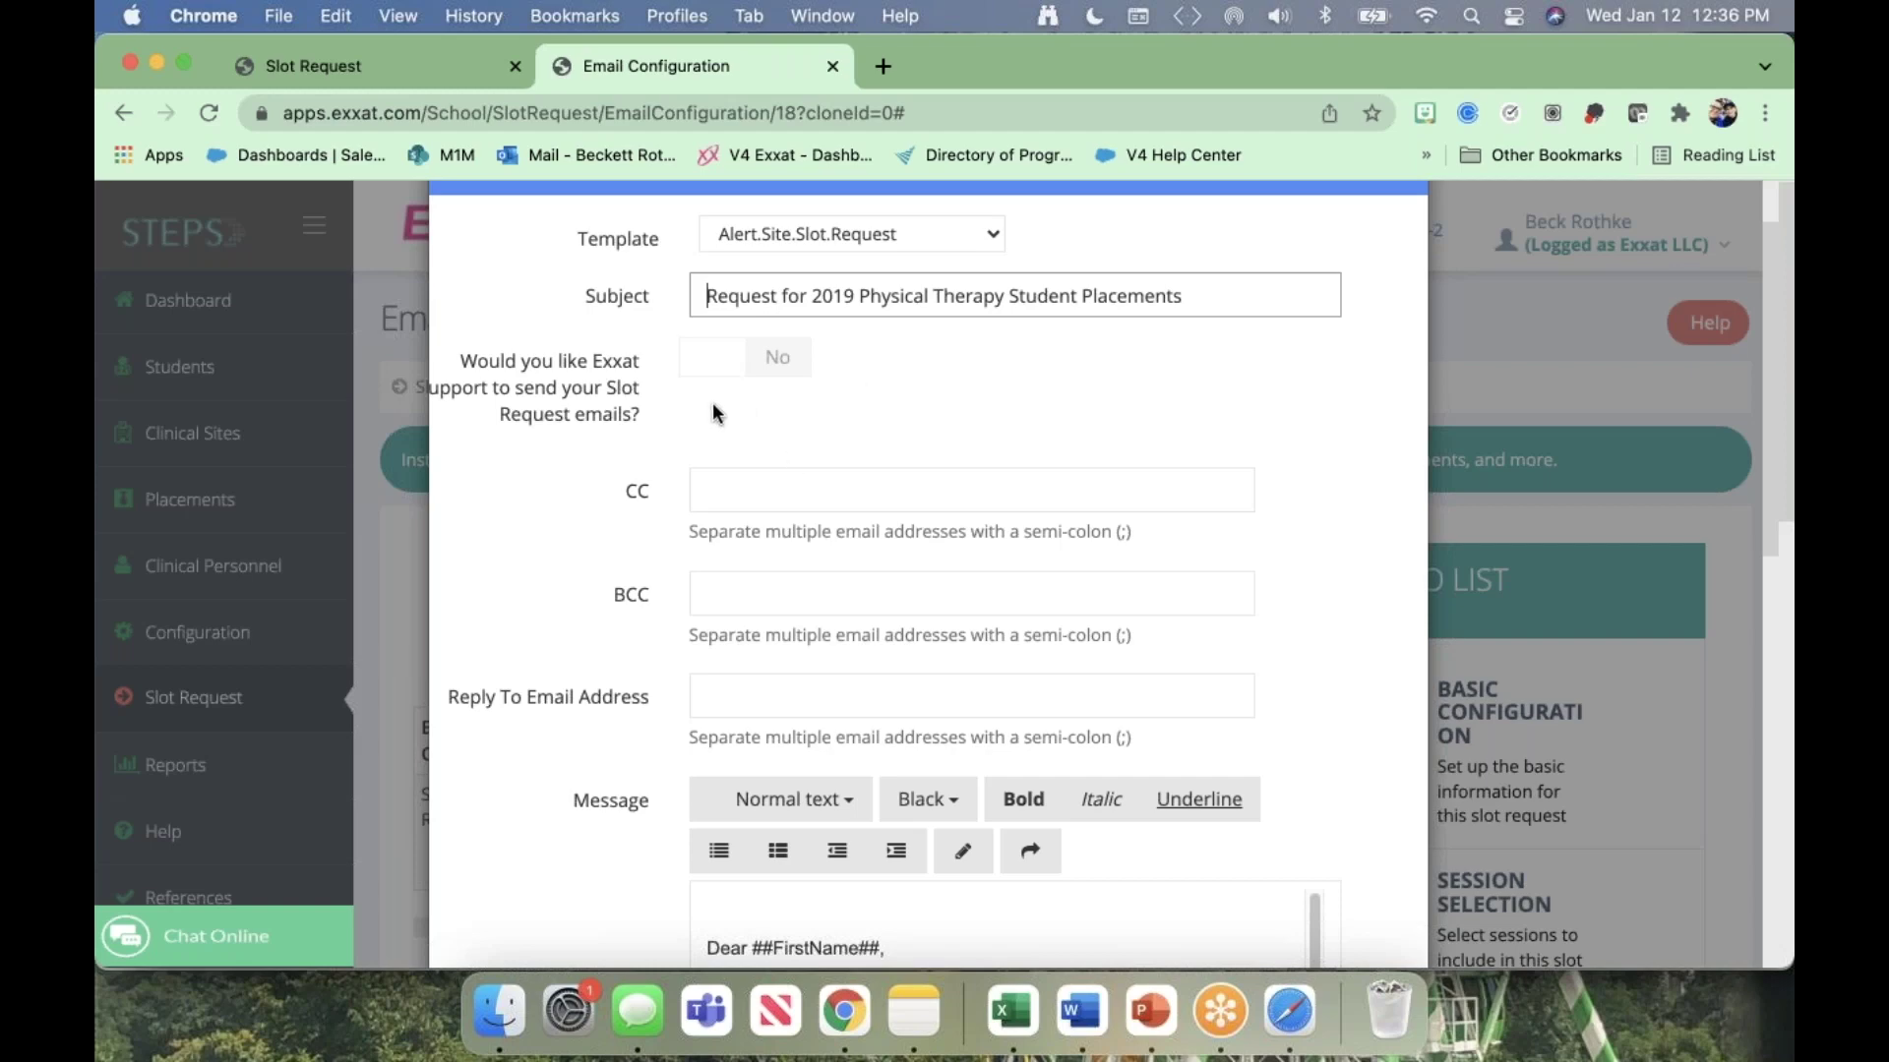
{"action": "scroll", "coordinate": [670, 510], "scroll_direction": "down", "scroll_amount": 2}
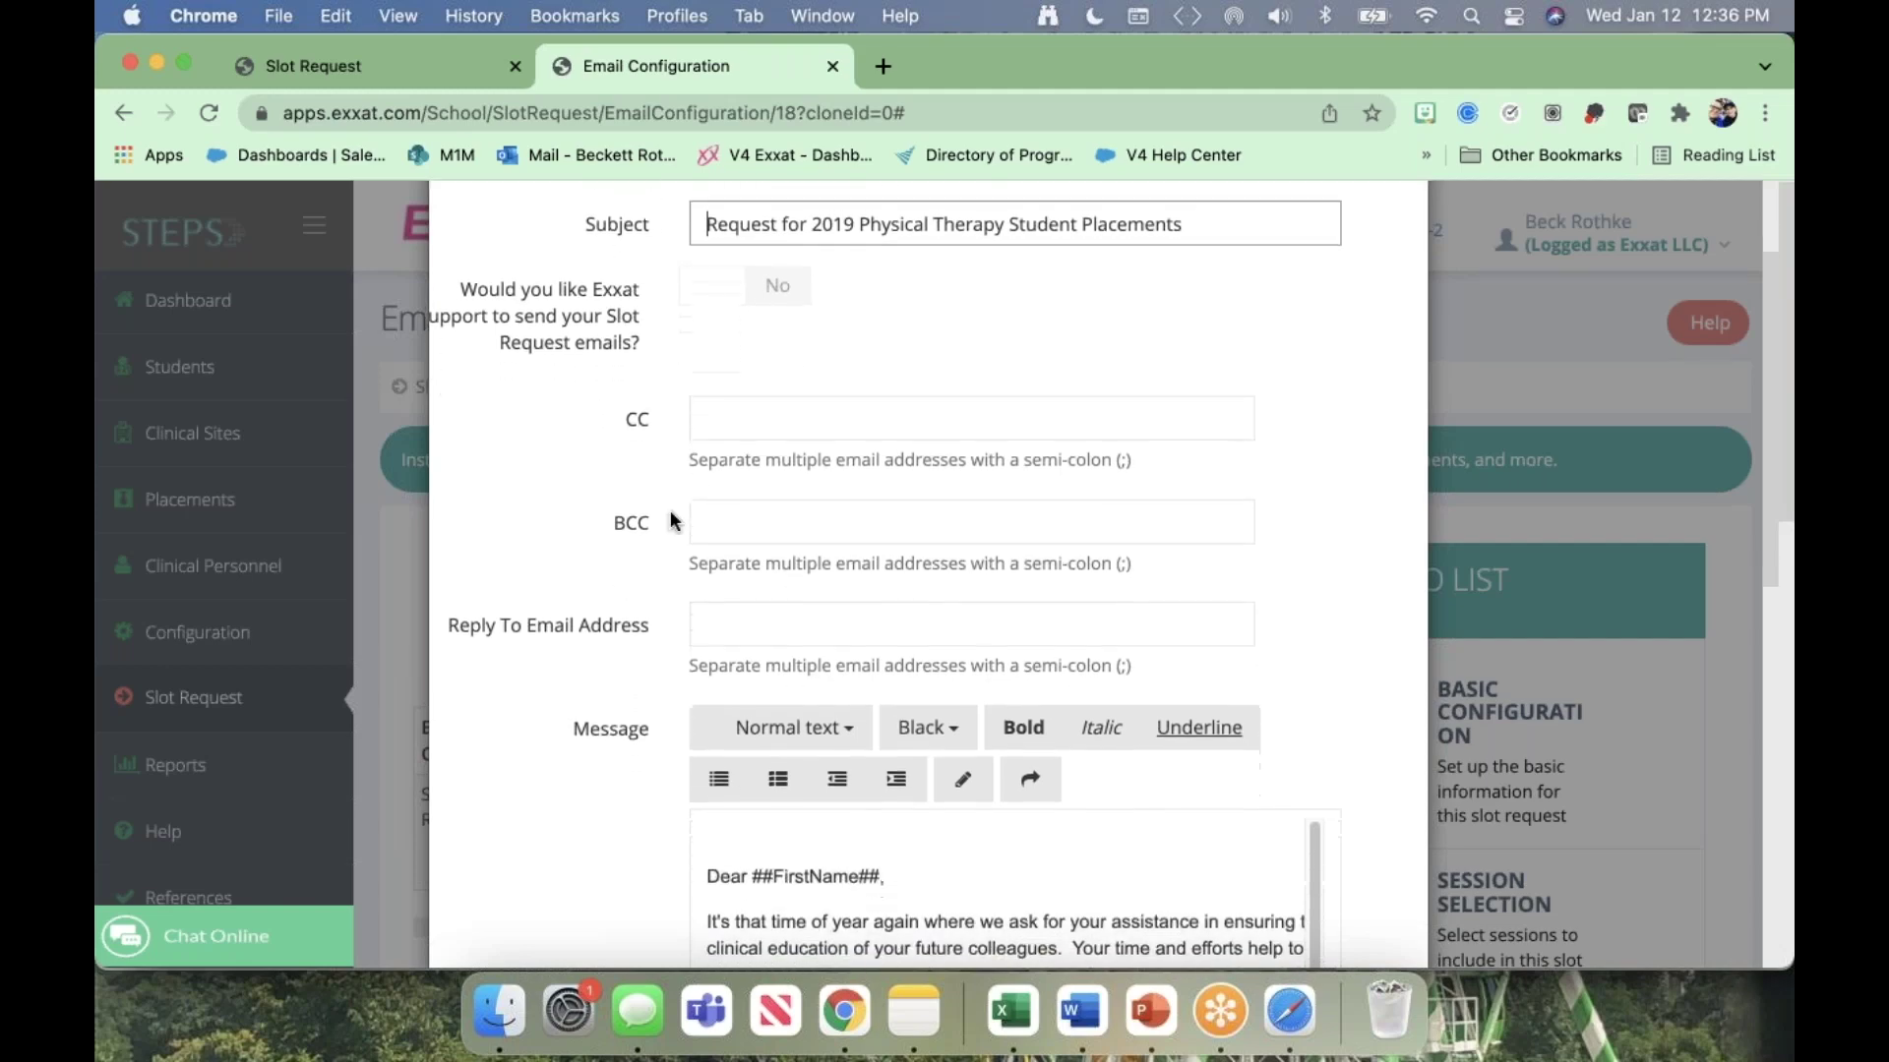
{"action": "left_click", "coordinate": [773, 413]}
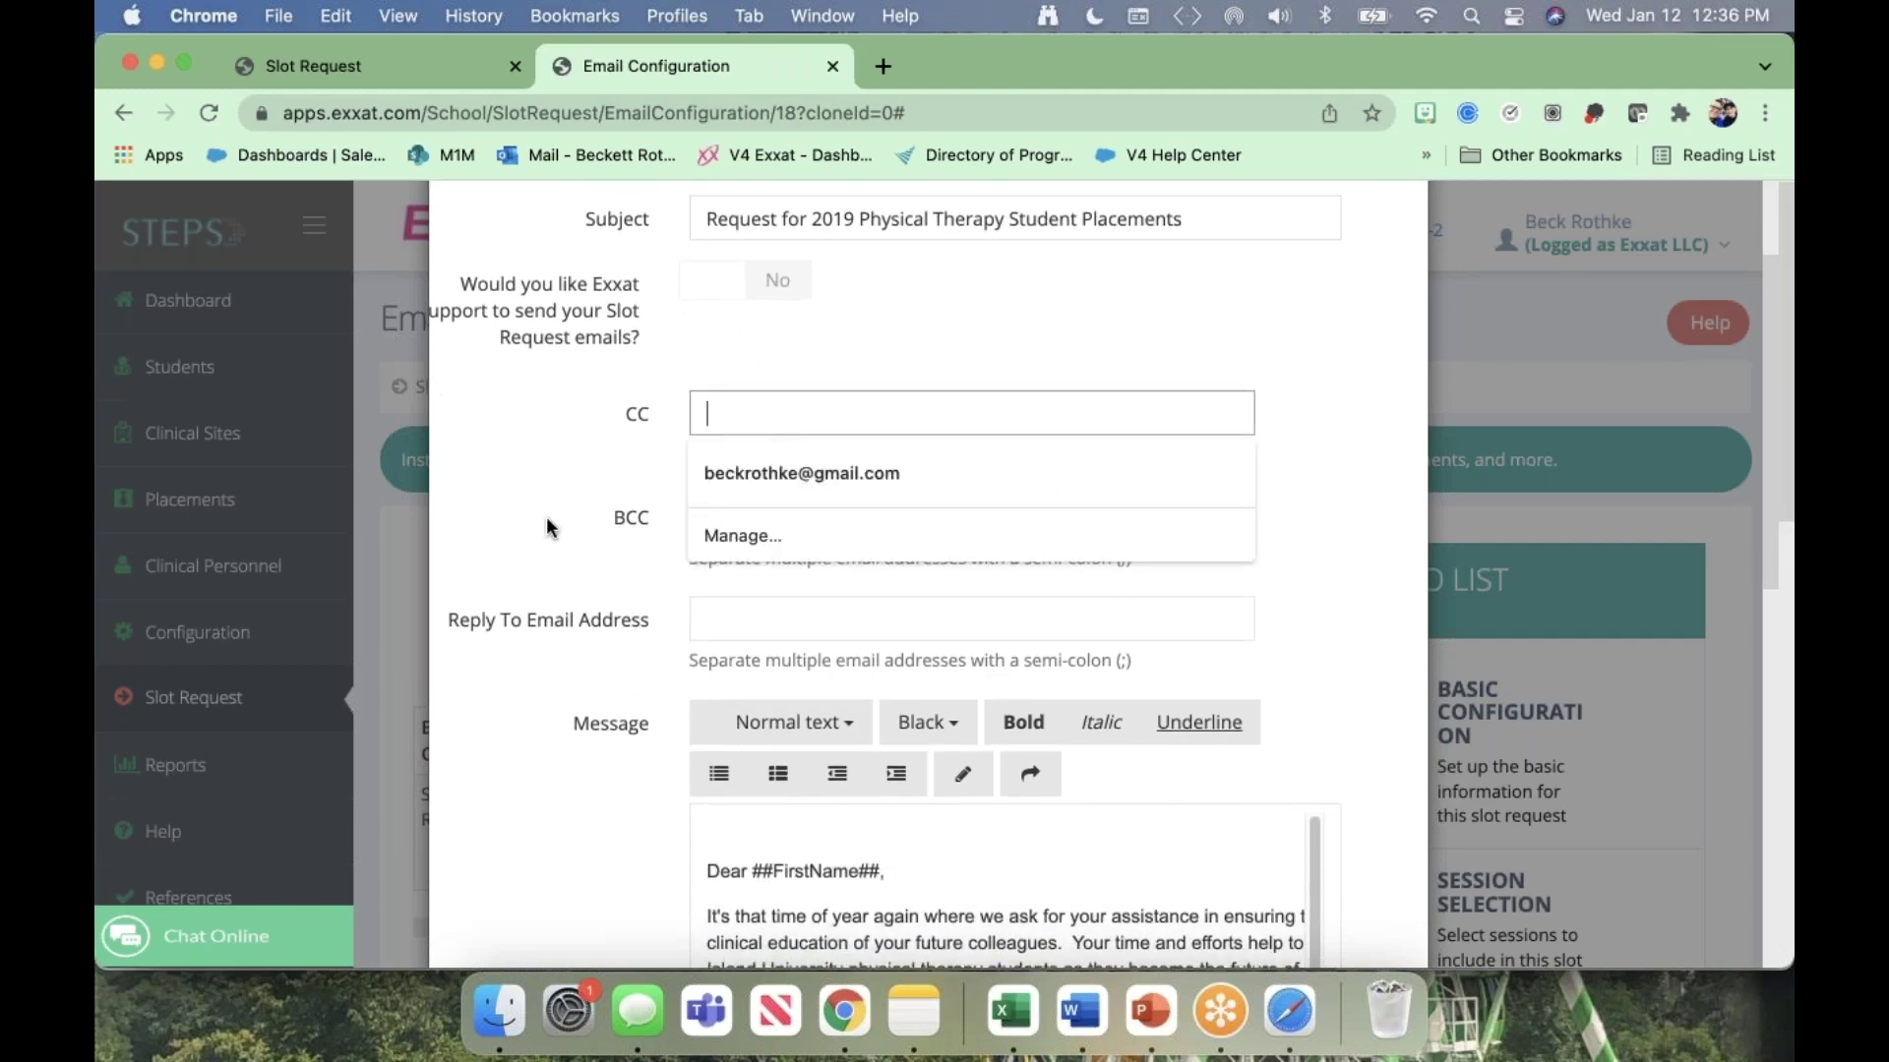
{"action": "left_click", "coordinate": [573, 425]}
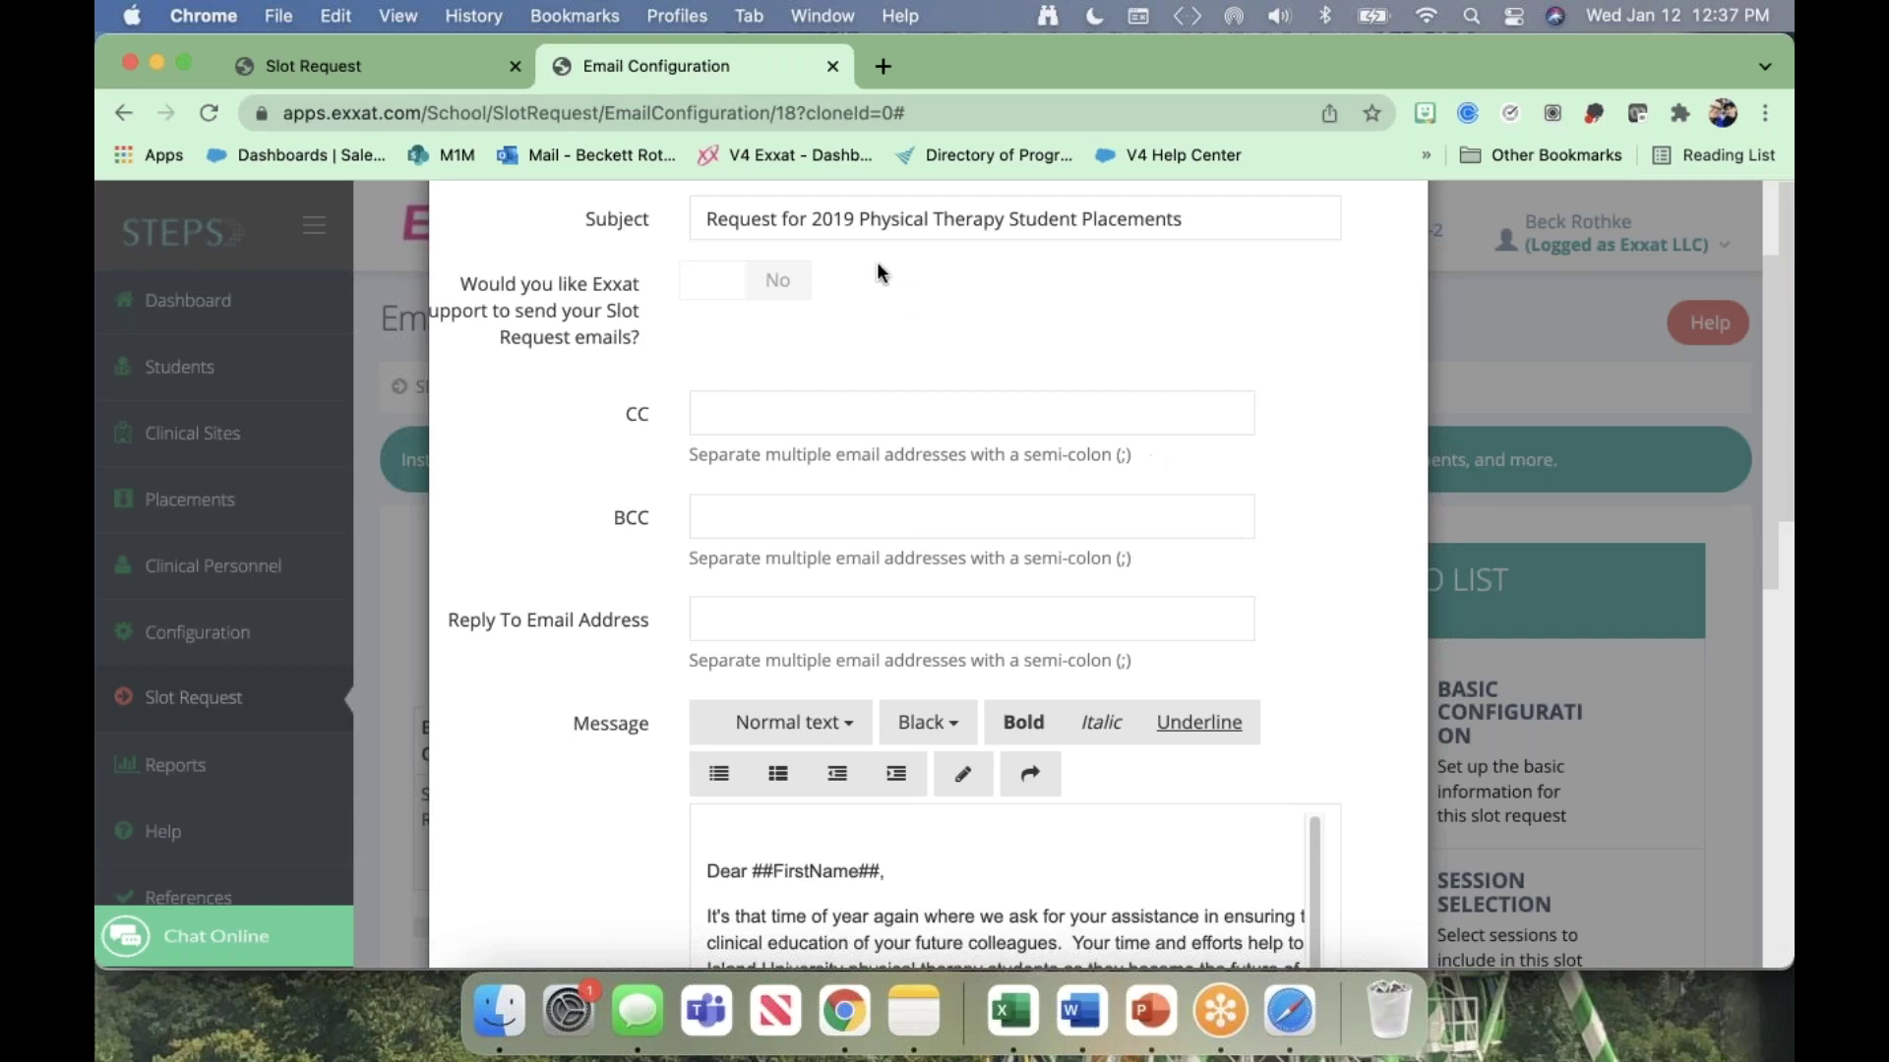
- Change the year in the subject from 2019 to 2023
{"action": "left_click", "coordinate": [845, 219]}
{"action": "double_click", "coordinate": [845, 219]}
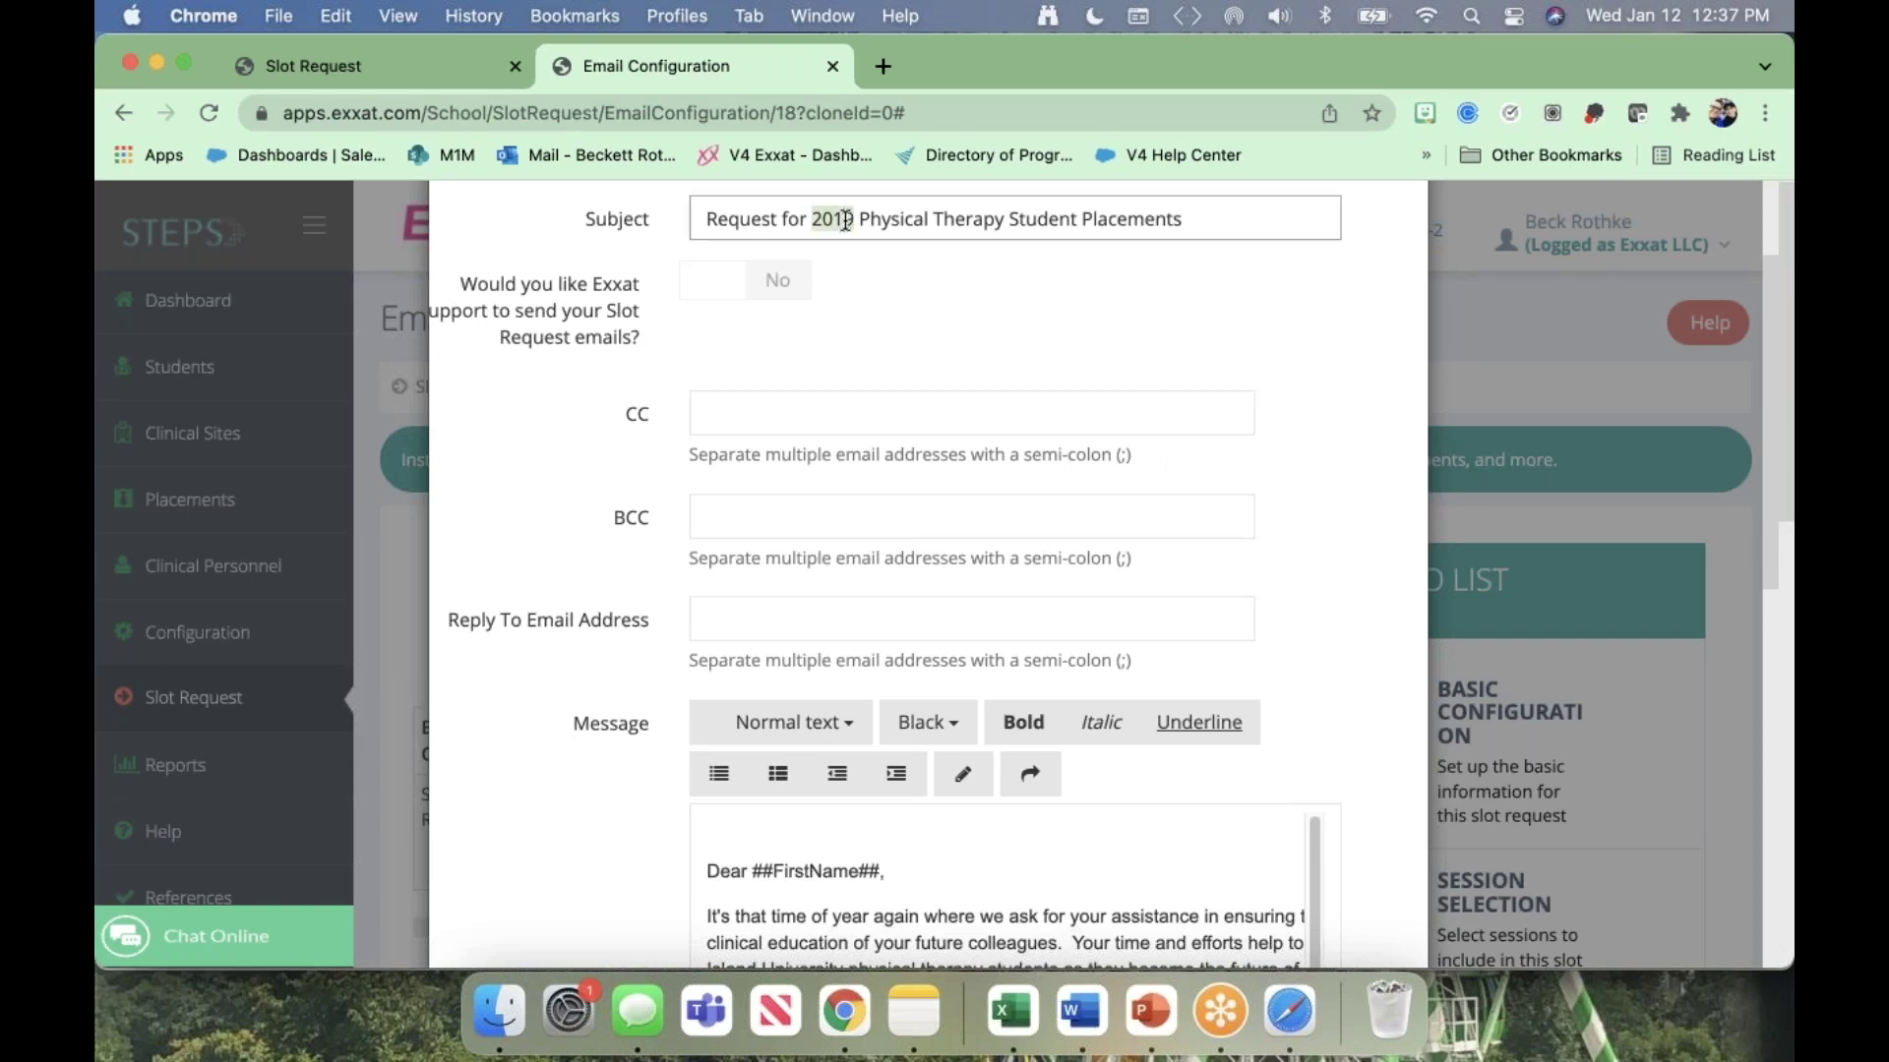
{"action": "type", "text": "2023"}
{"action": "scroll", "coordinate": [738, 463], "scroll_direction": "down", "scroll_amount": 3}
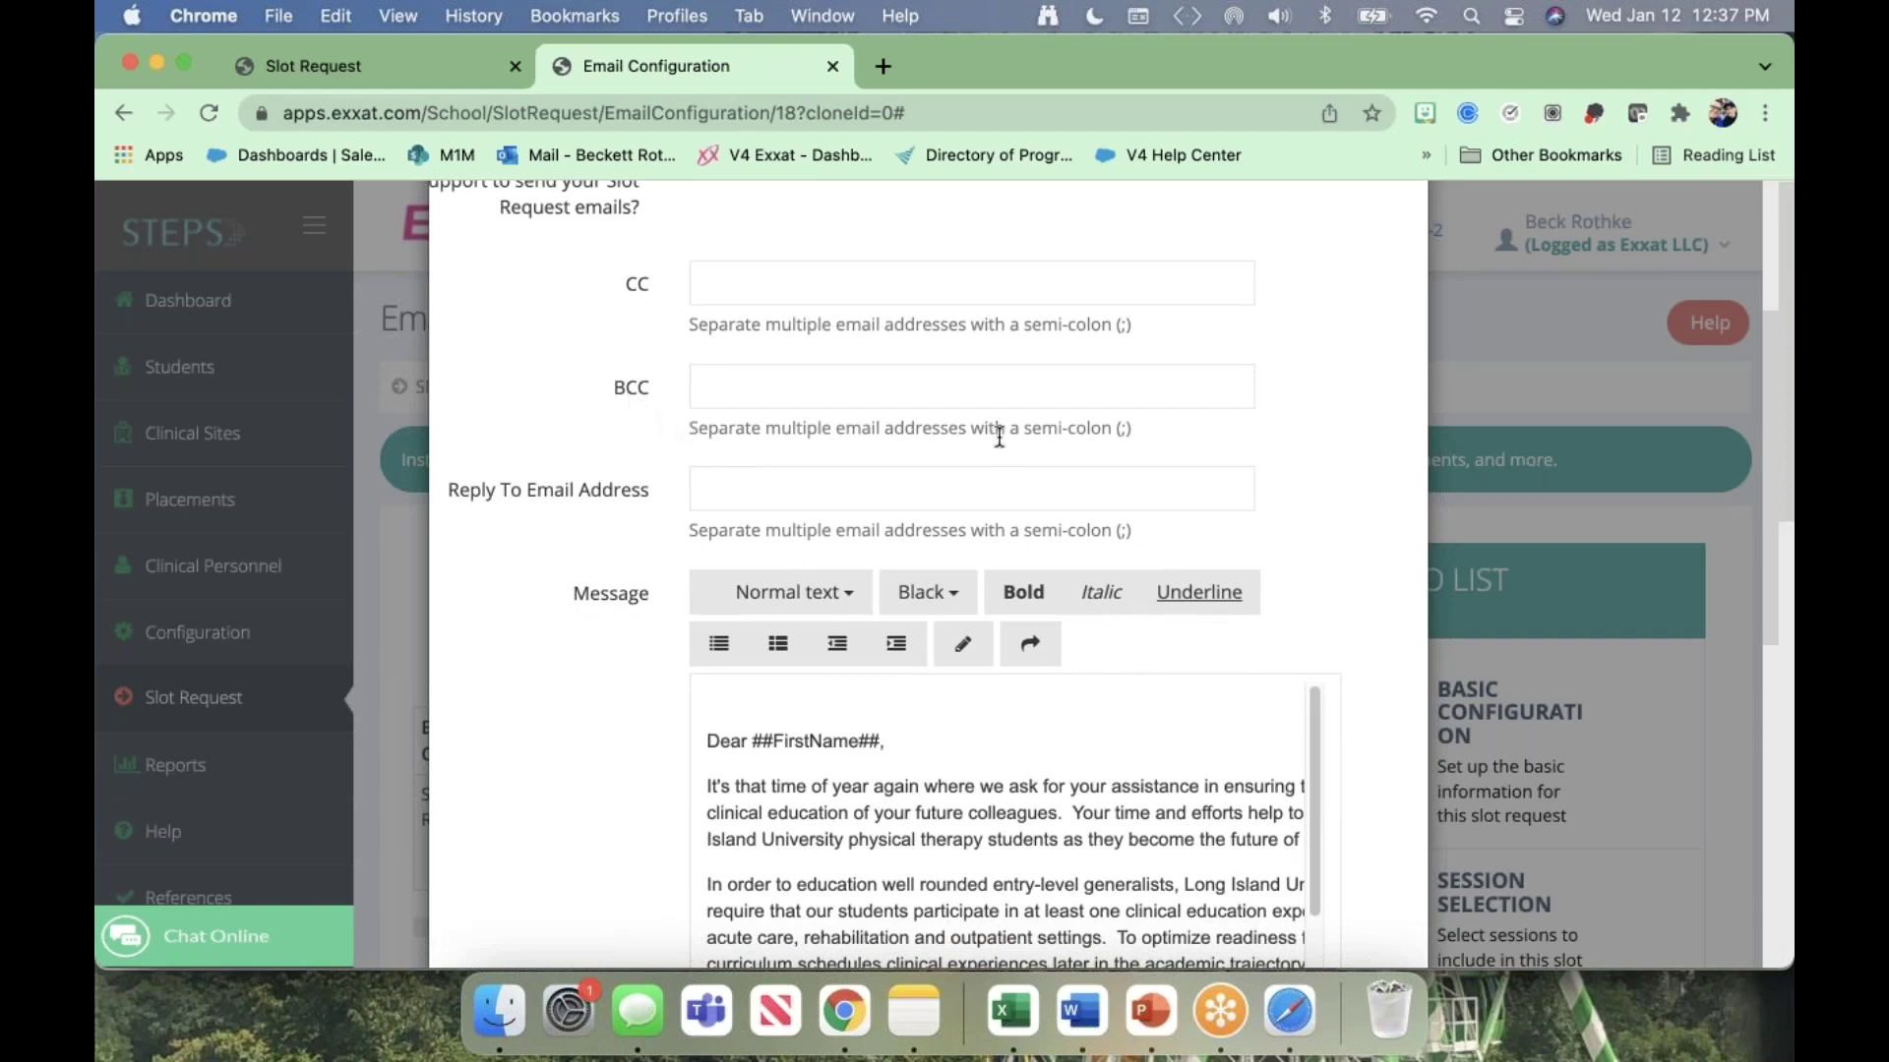
{"action": "scroll", "coordinate": [1002, 429], "scroll_direction": "up", "scroll_amount": 1}
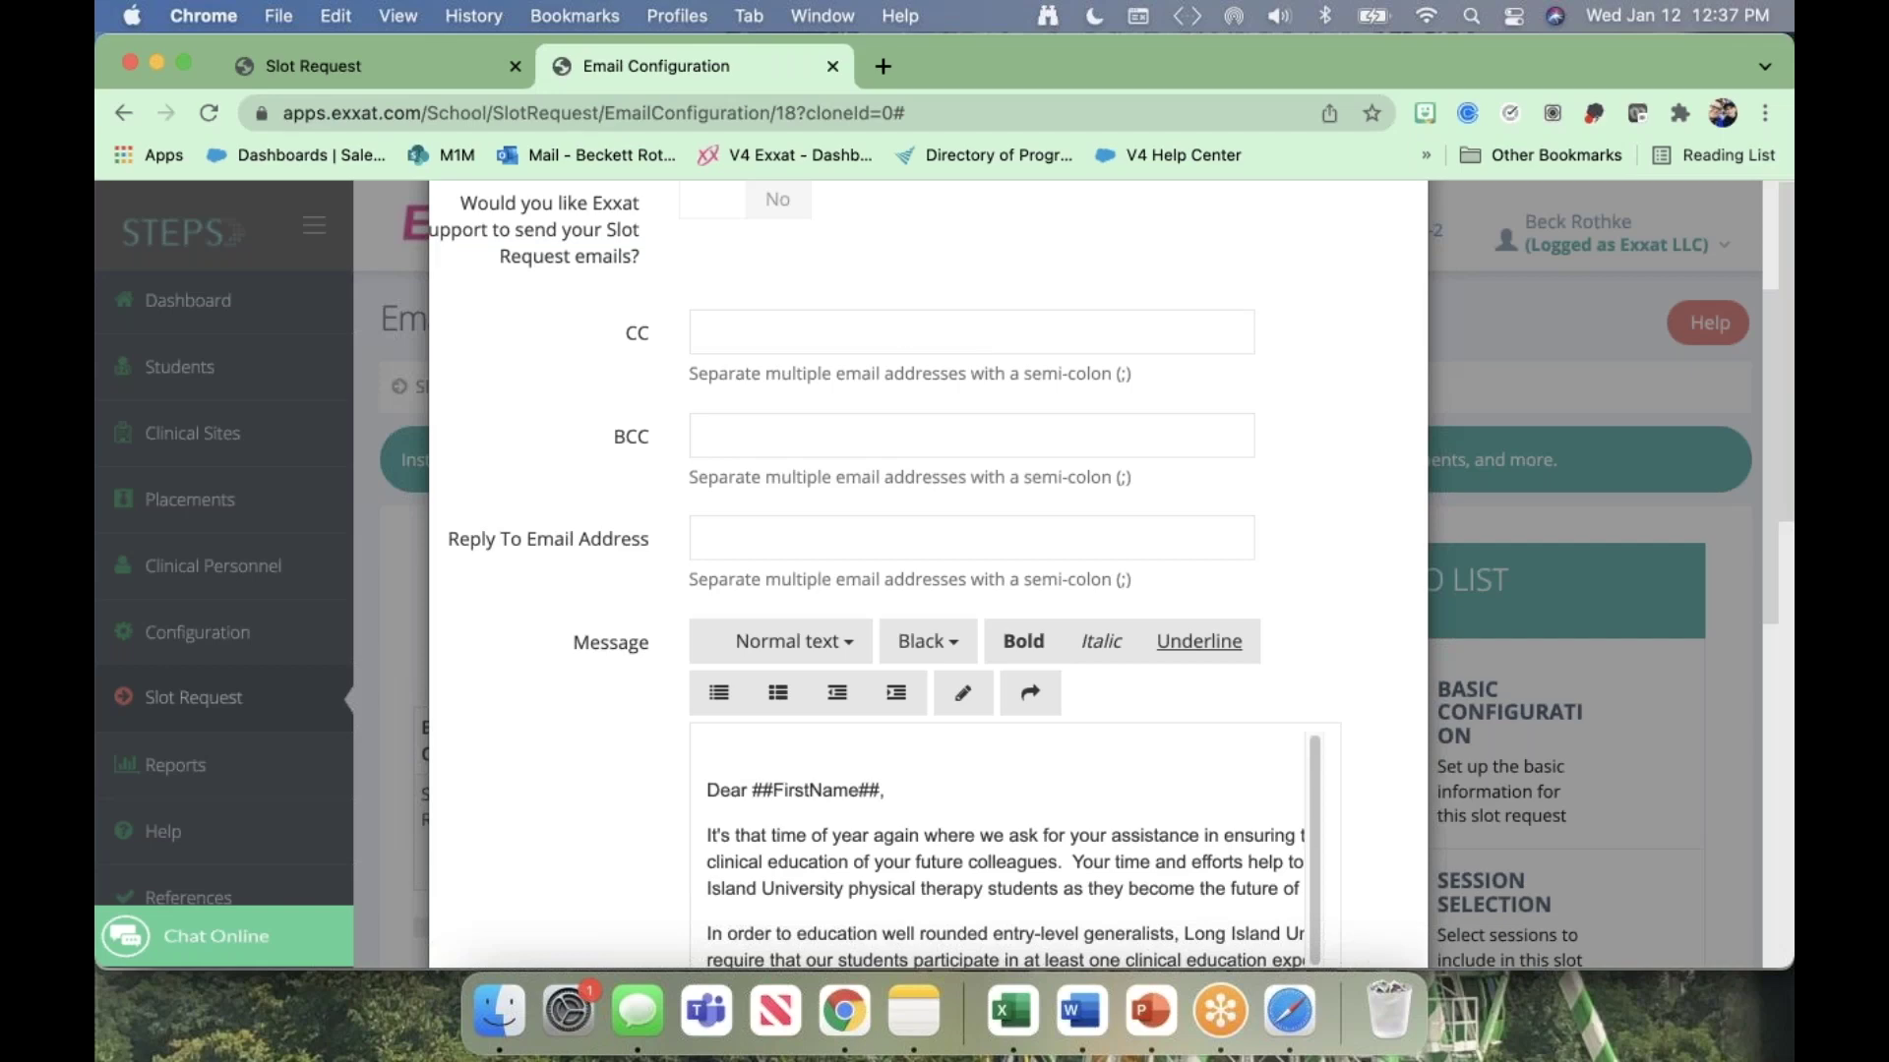
{"action": "scroll", "coordinate": [556, 642], "scroll_direction": "down", "scroll_amount": 1}
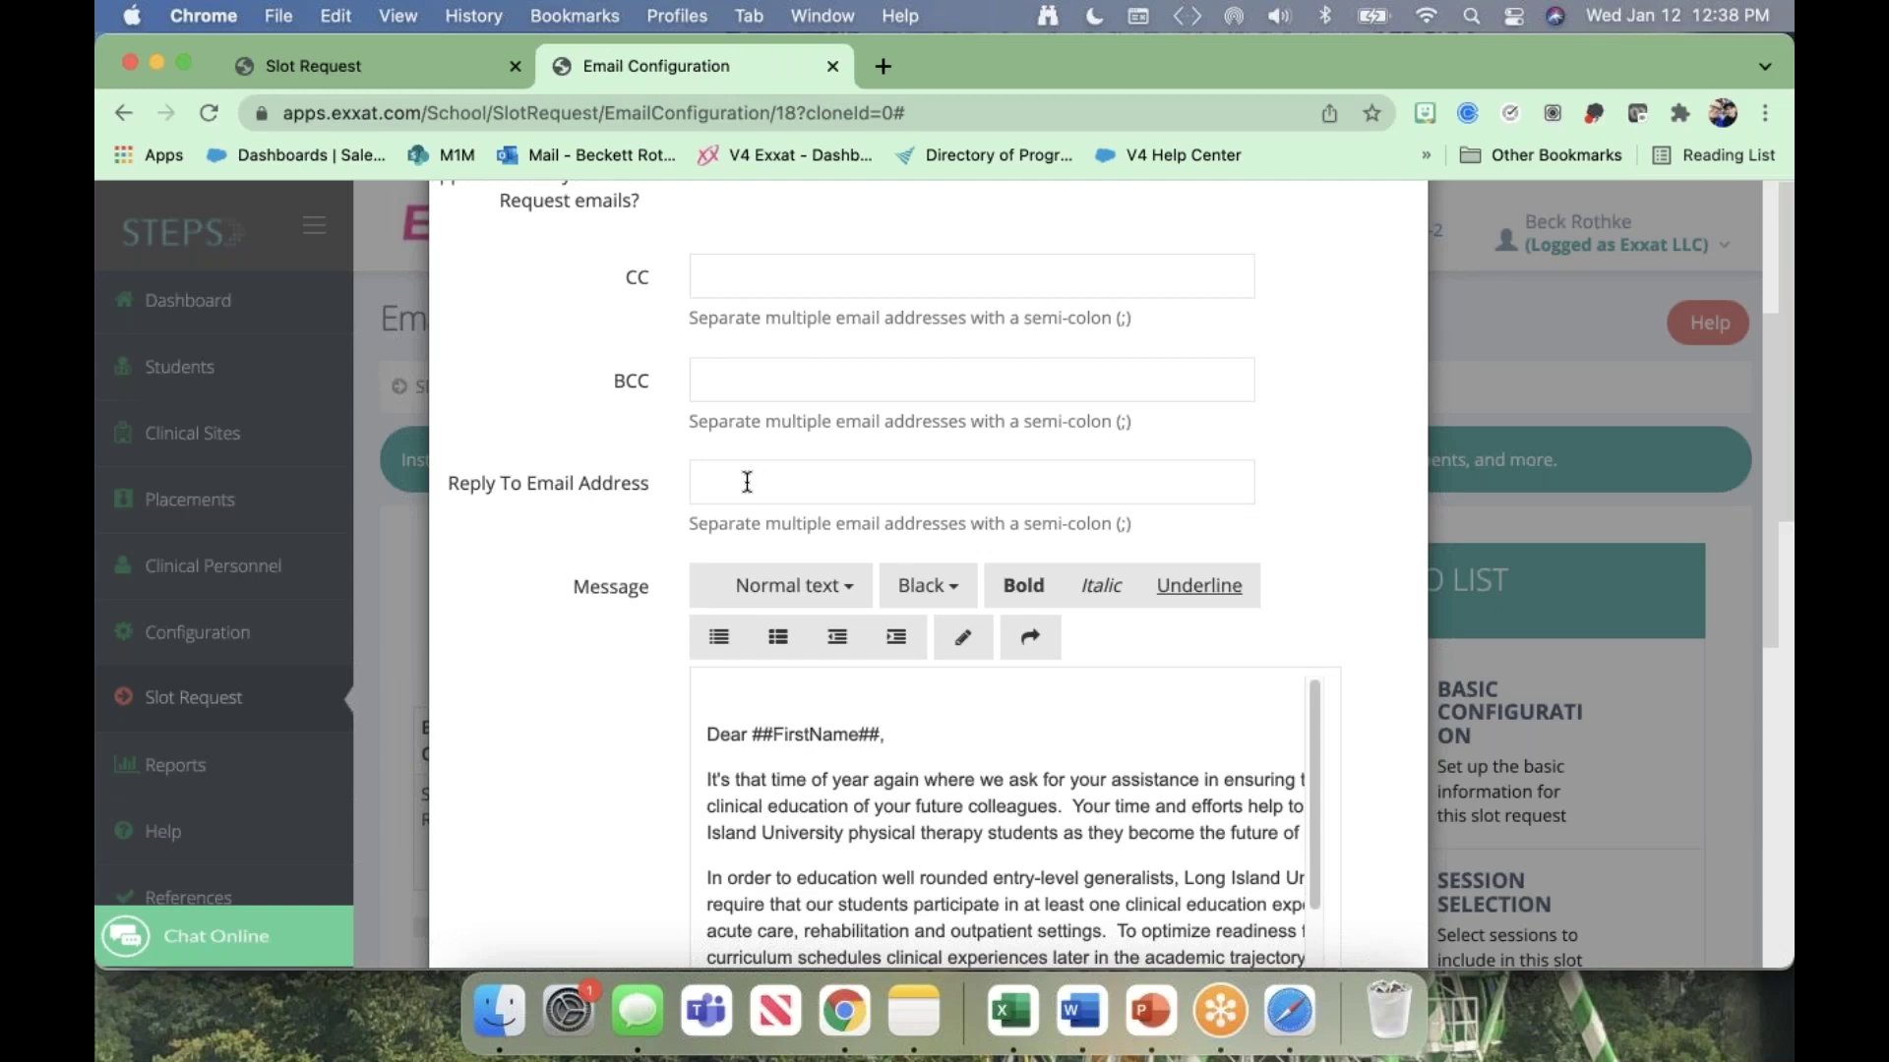
- Autofill the reply-to address and clear the autofilled addresses from CC and BCC
{"action": "left_click", "coordinate": [747, 482]}
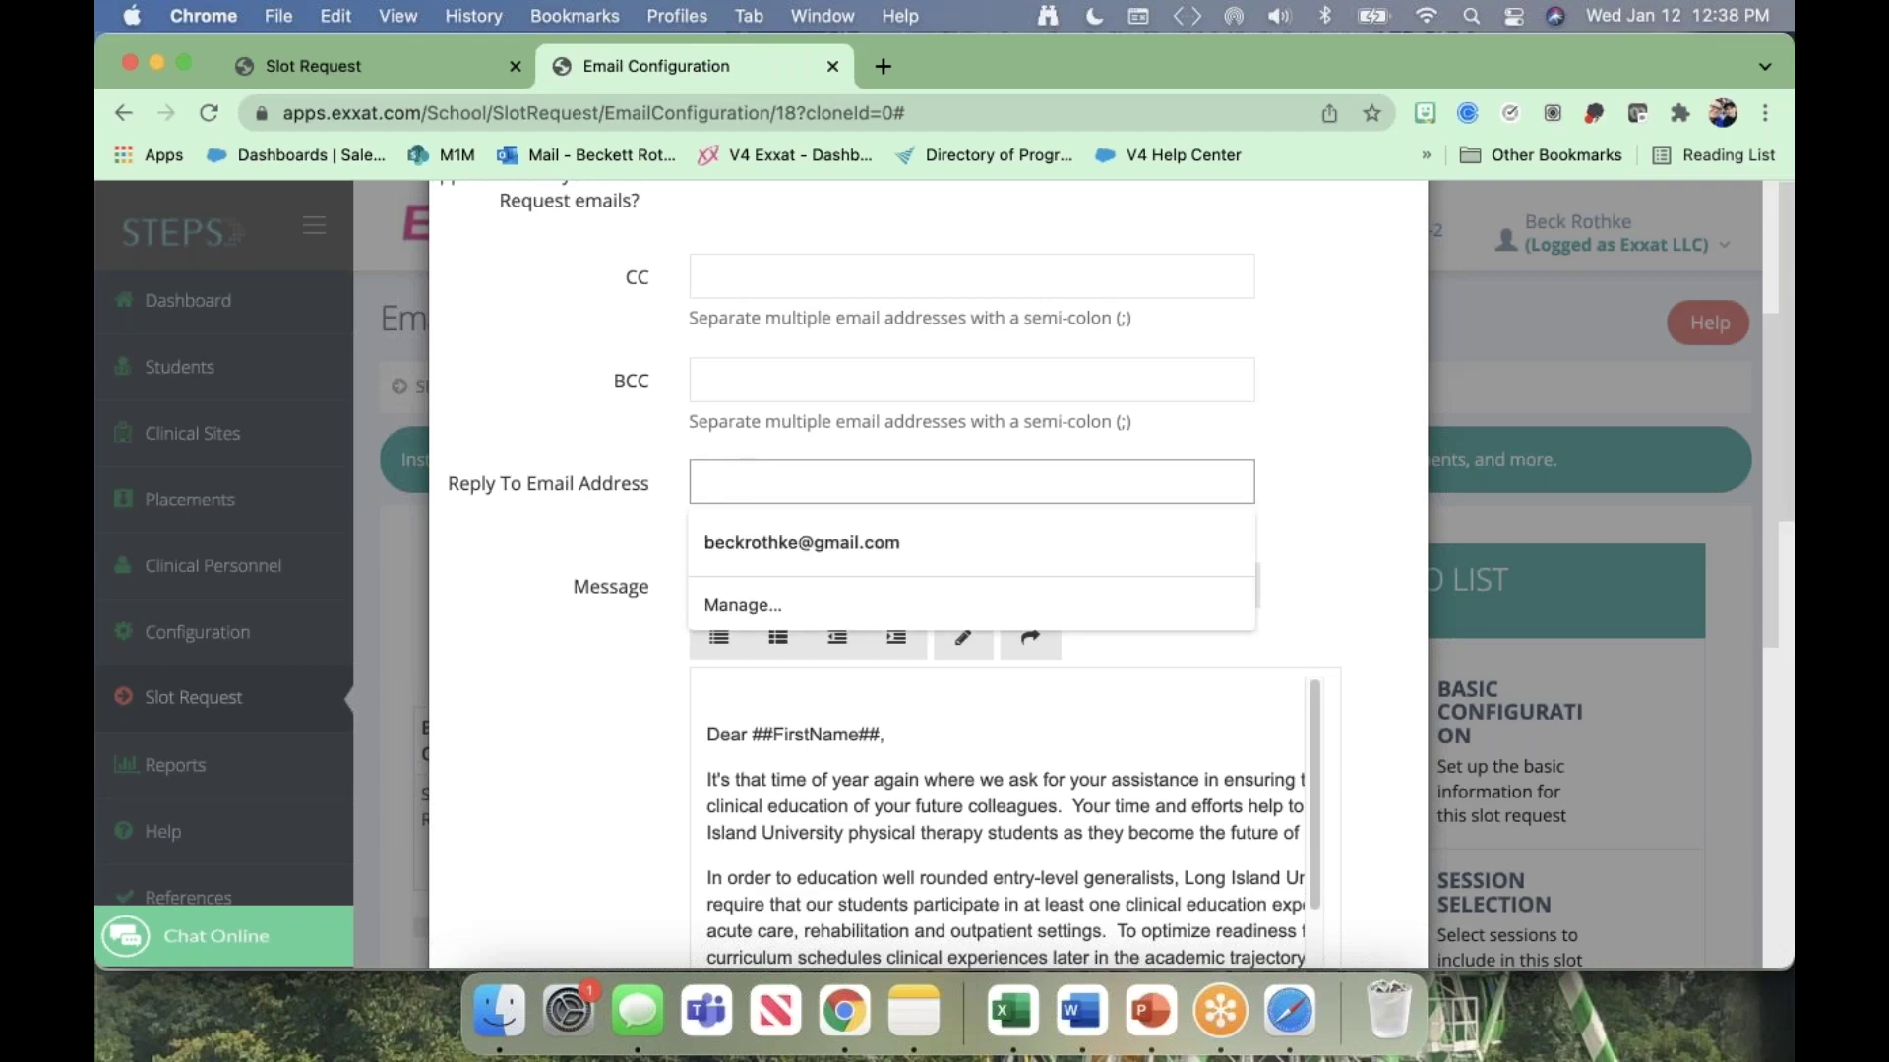
{"action": "left_click", "coordinate": [773, 537]}
{"action": "left_click", "coordinate": [913, 392]}
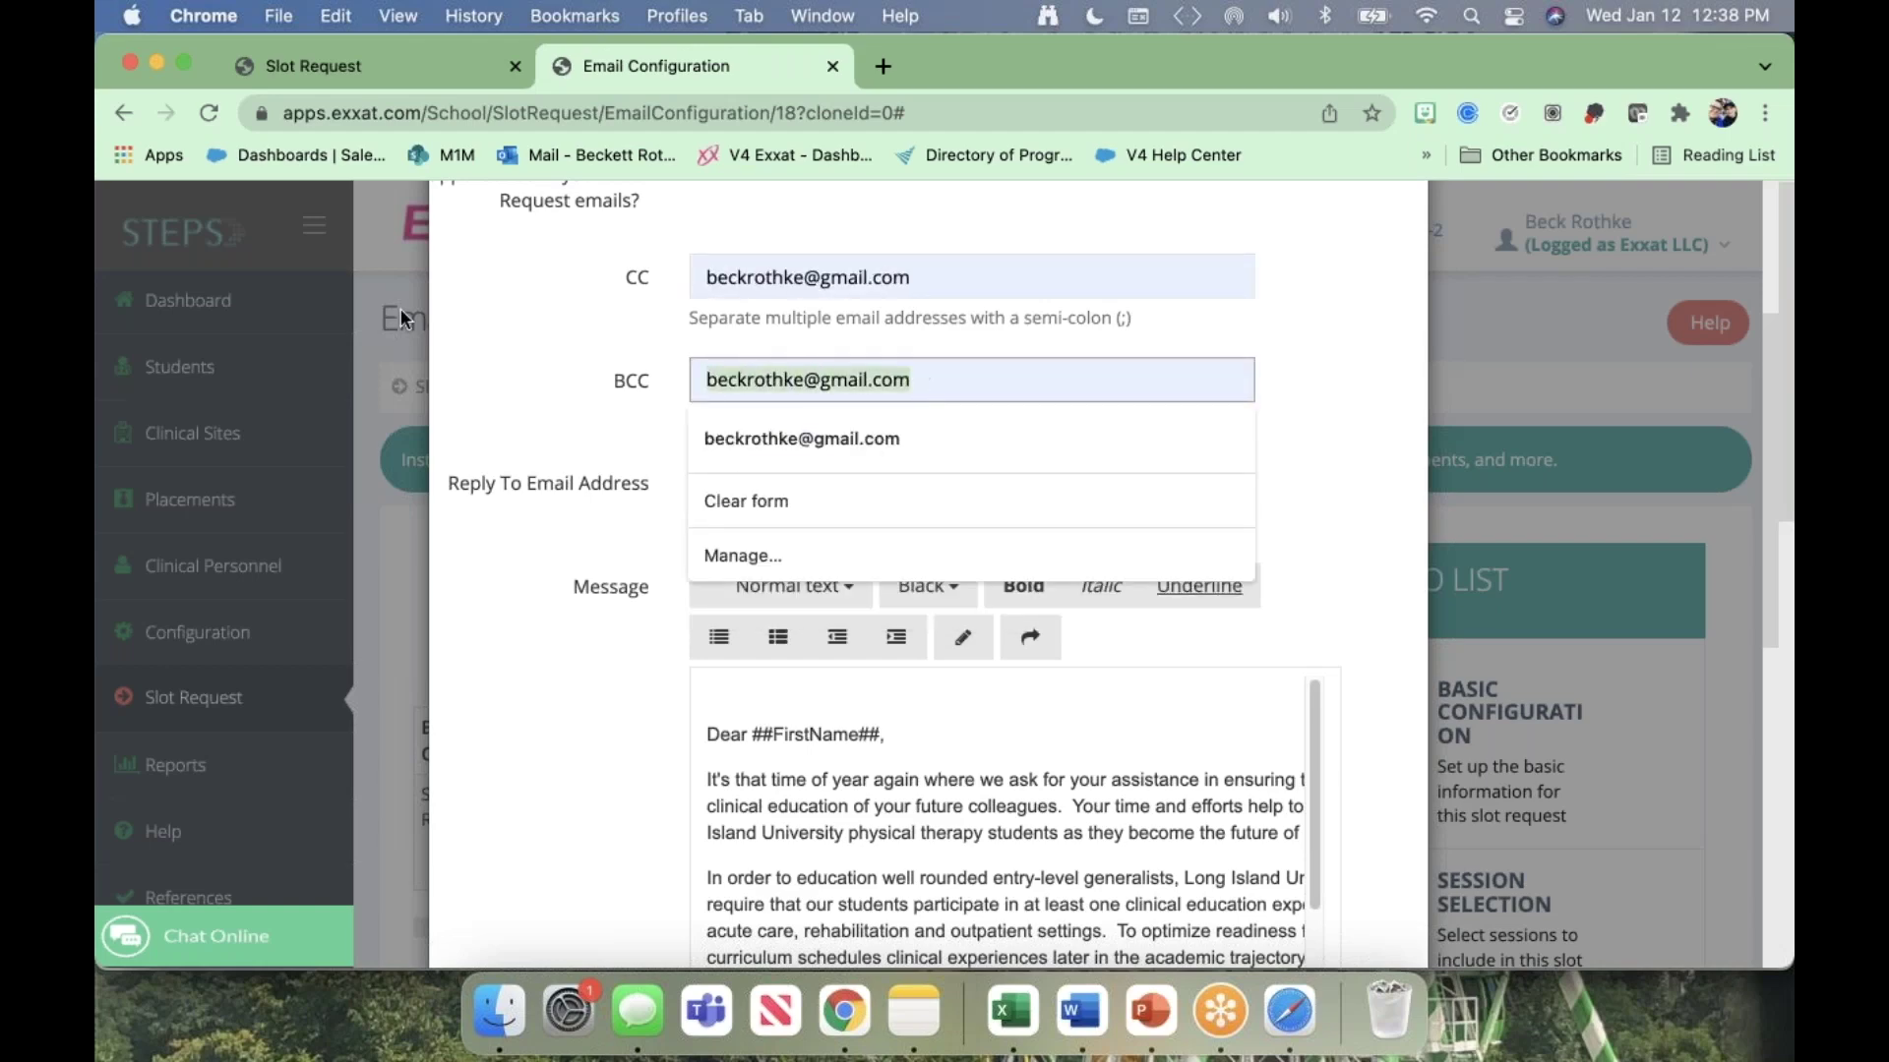
{"action": "key", "text": "BackSpace"}
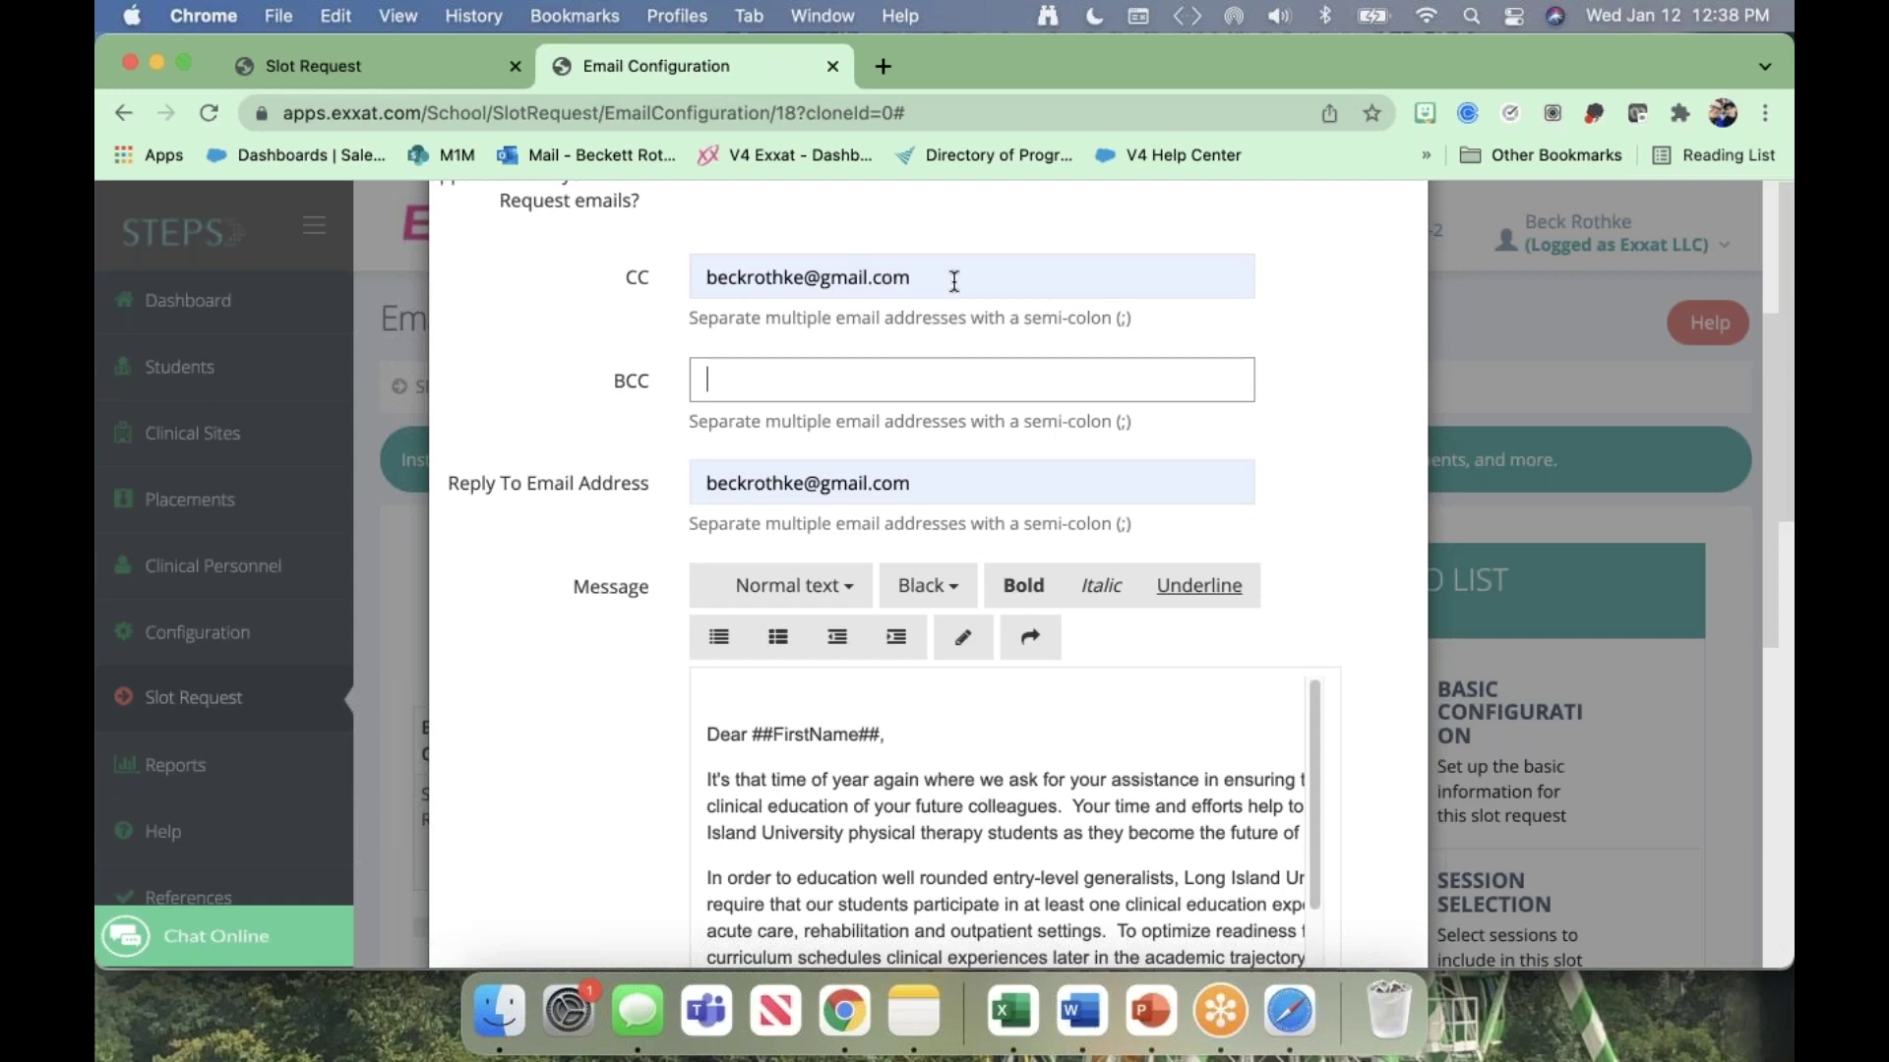
{"action": "left_click", "coordinate": [953, 281]}
{"action": "key", "text": "BackSpace"}
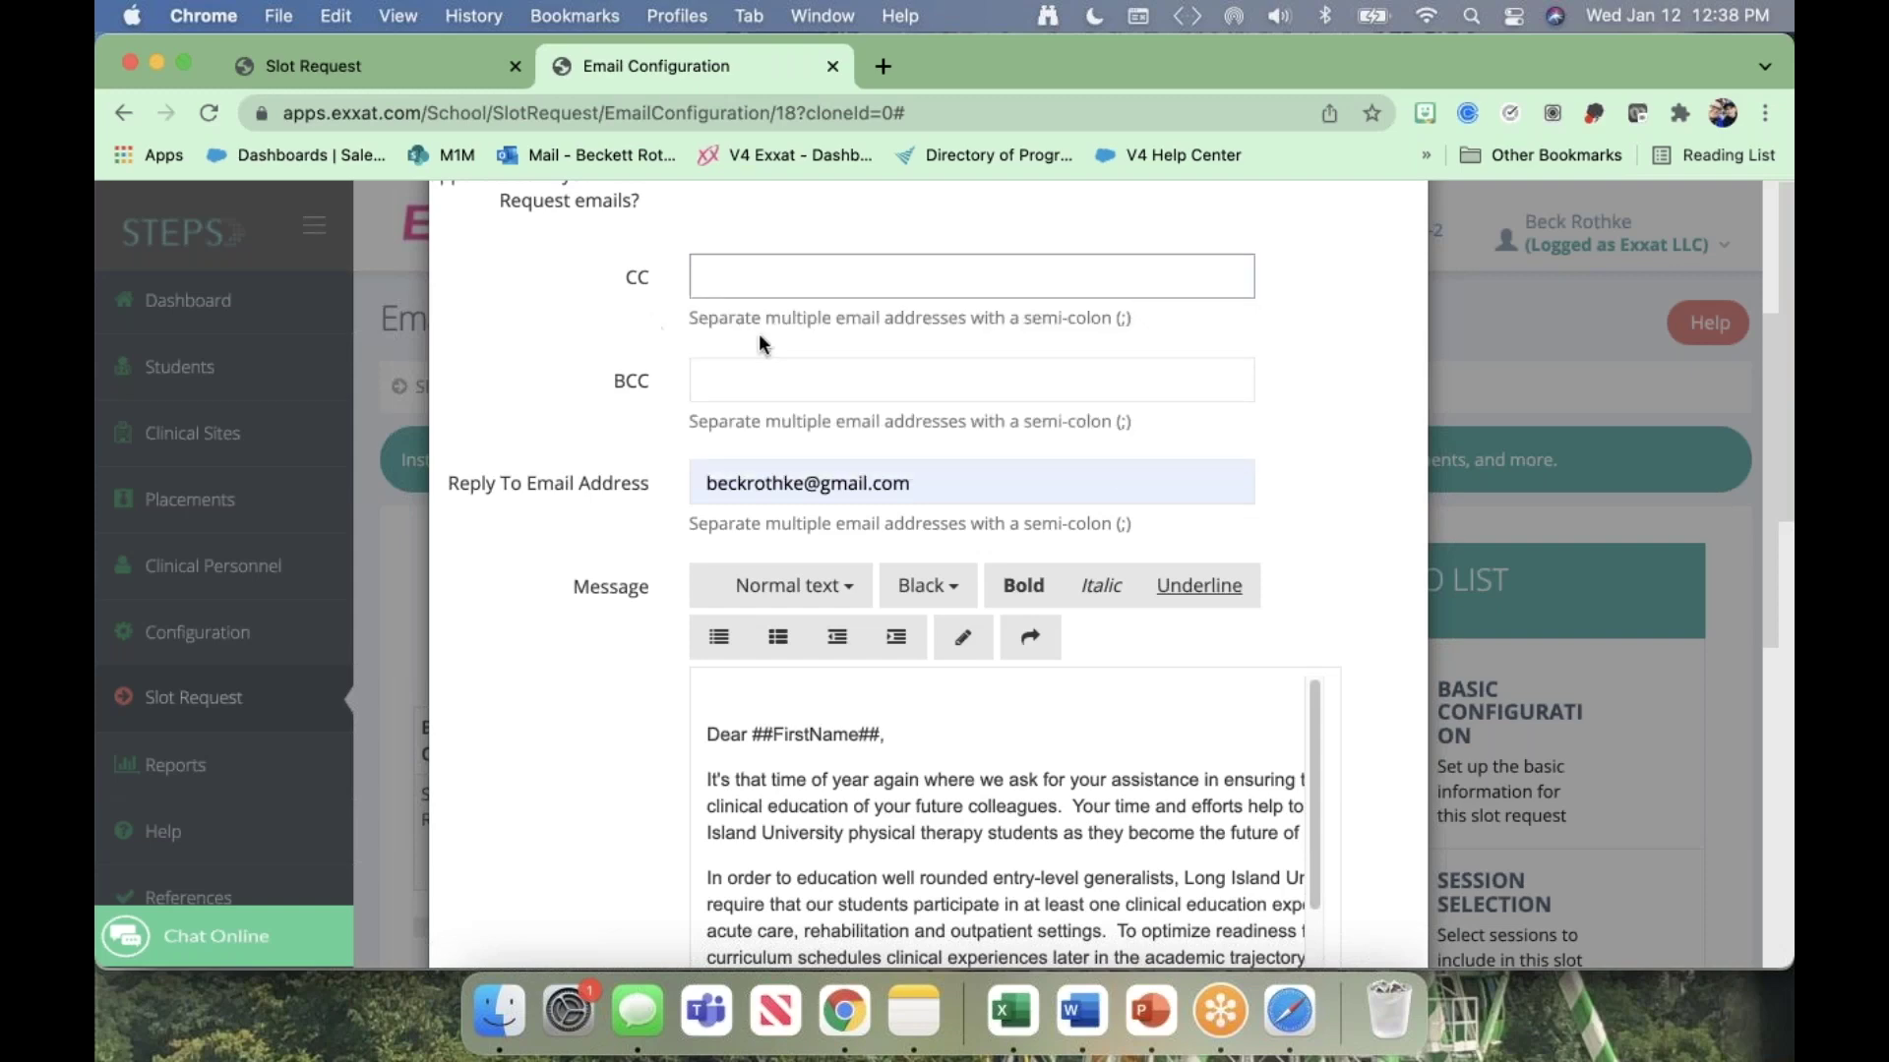
- Append a second reply-to e-mail address after a semicolon, removing the extra spaces
{"action": "left_click", "coordinate": [929, 483]}
{"action": "type", "text": ";"}
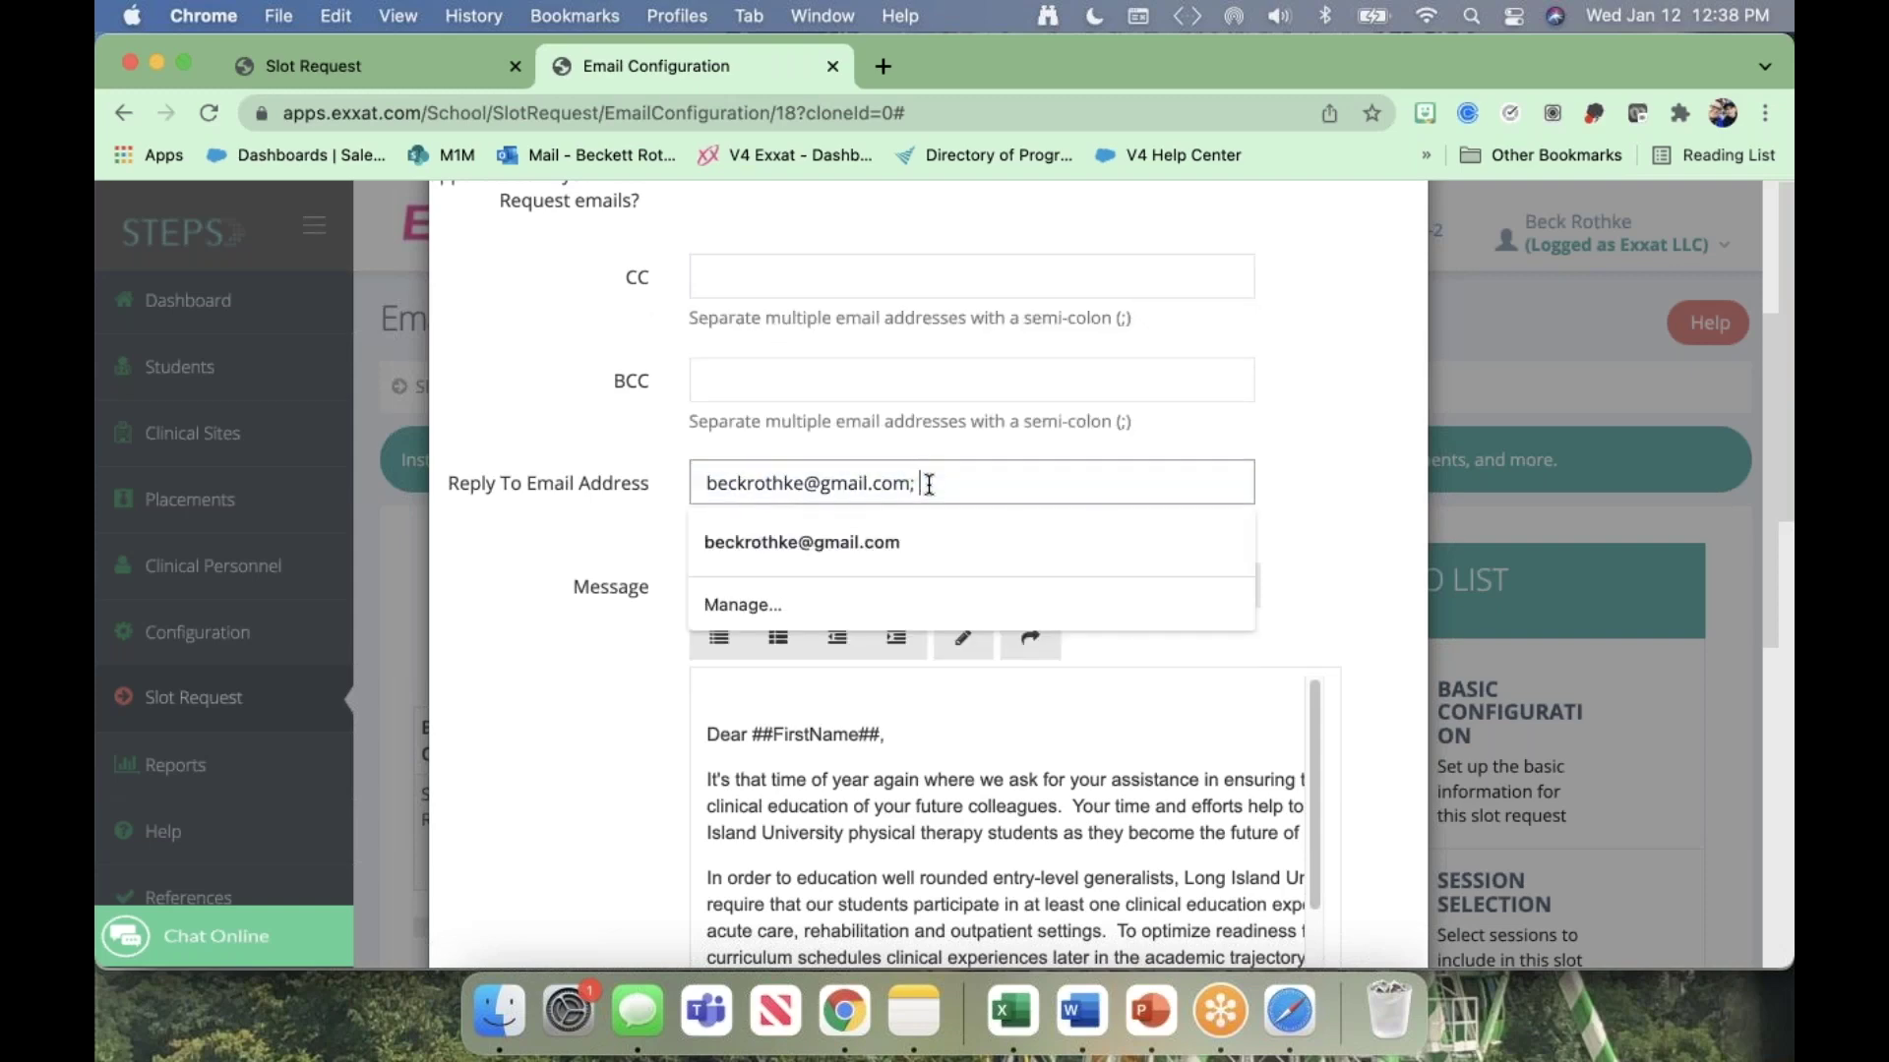
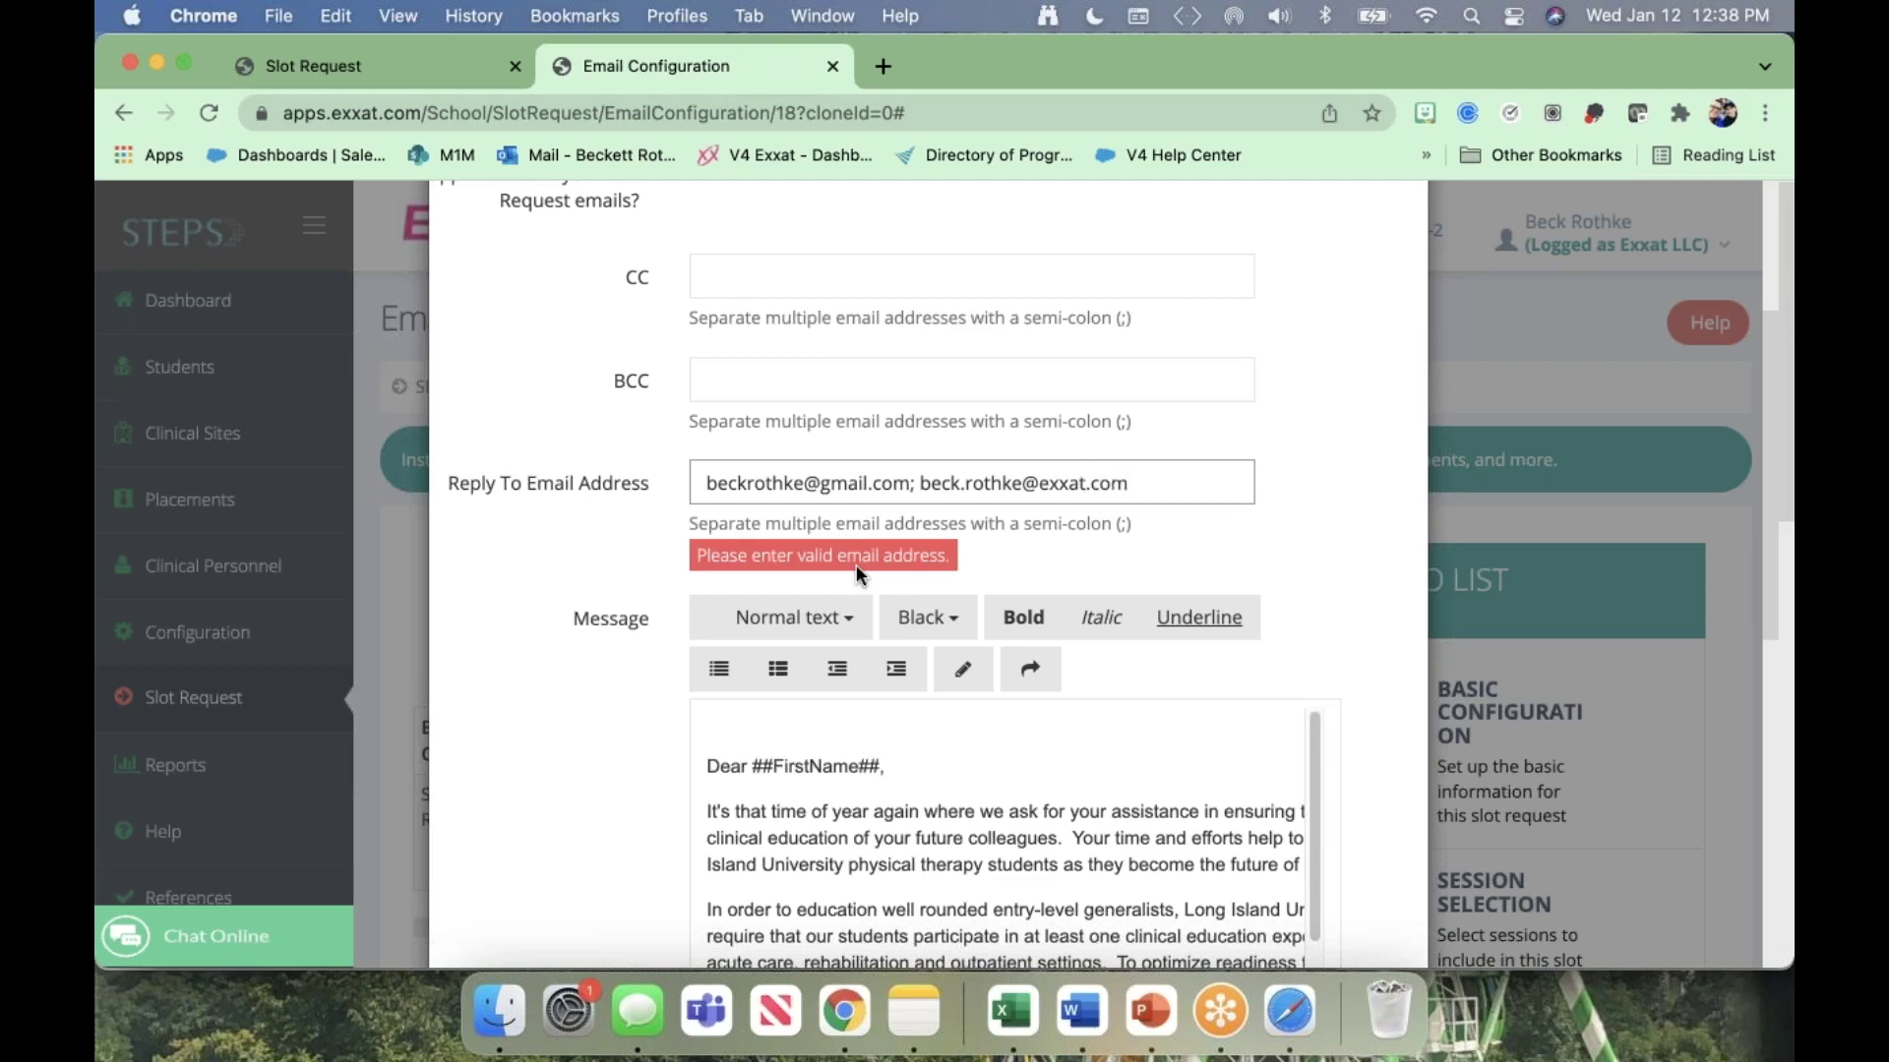
{"action": "key", "text": "Left"}
{"action": "key", "text": "Left"}
{"action": "key", "text": "Left"}
{"action": "key", "text": "Left"}
{"action": "key", "text": "Left"}
{"action": "key", "text": "Left"}
{"action": "key", "text": "Left"}
{"action": "key", "text": "Left"}
{"action": "key", "text": "Left"}
{"action": "key", "text": "Left"}
{"action": "key", "text": "Left"}
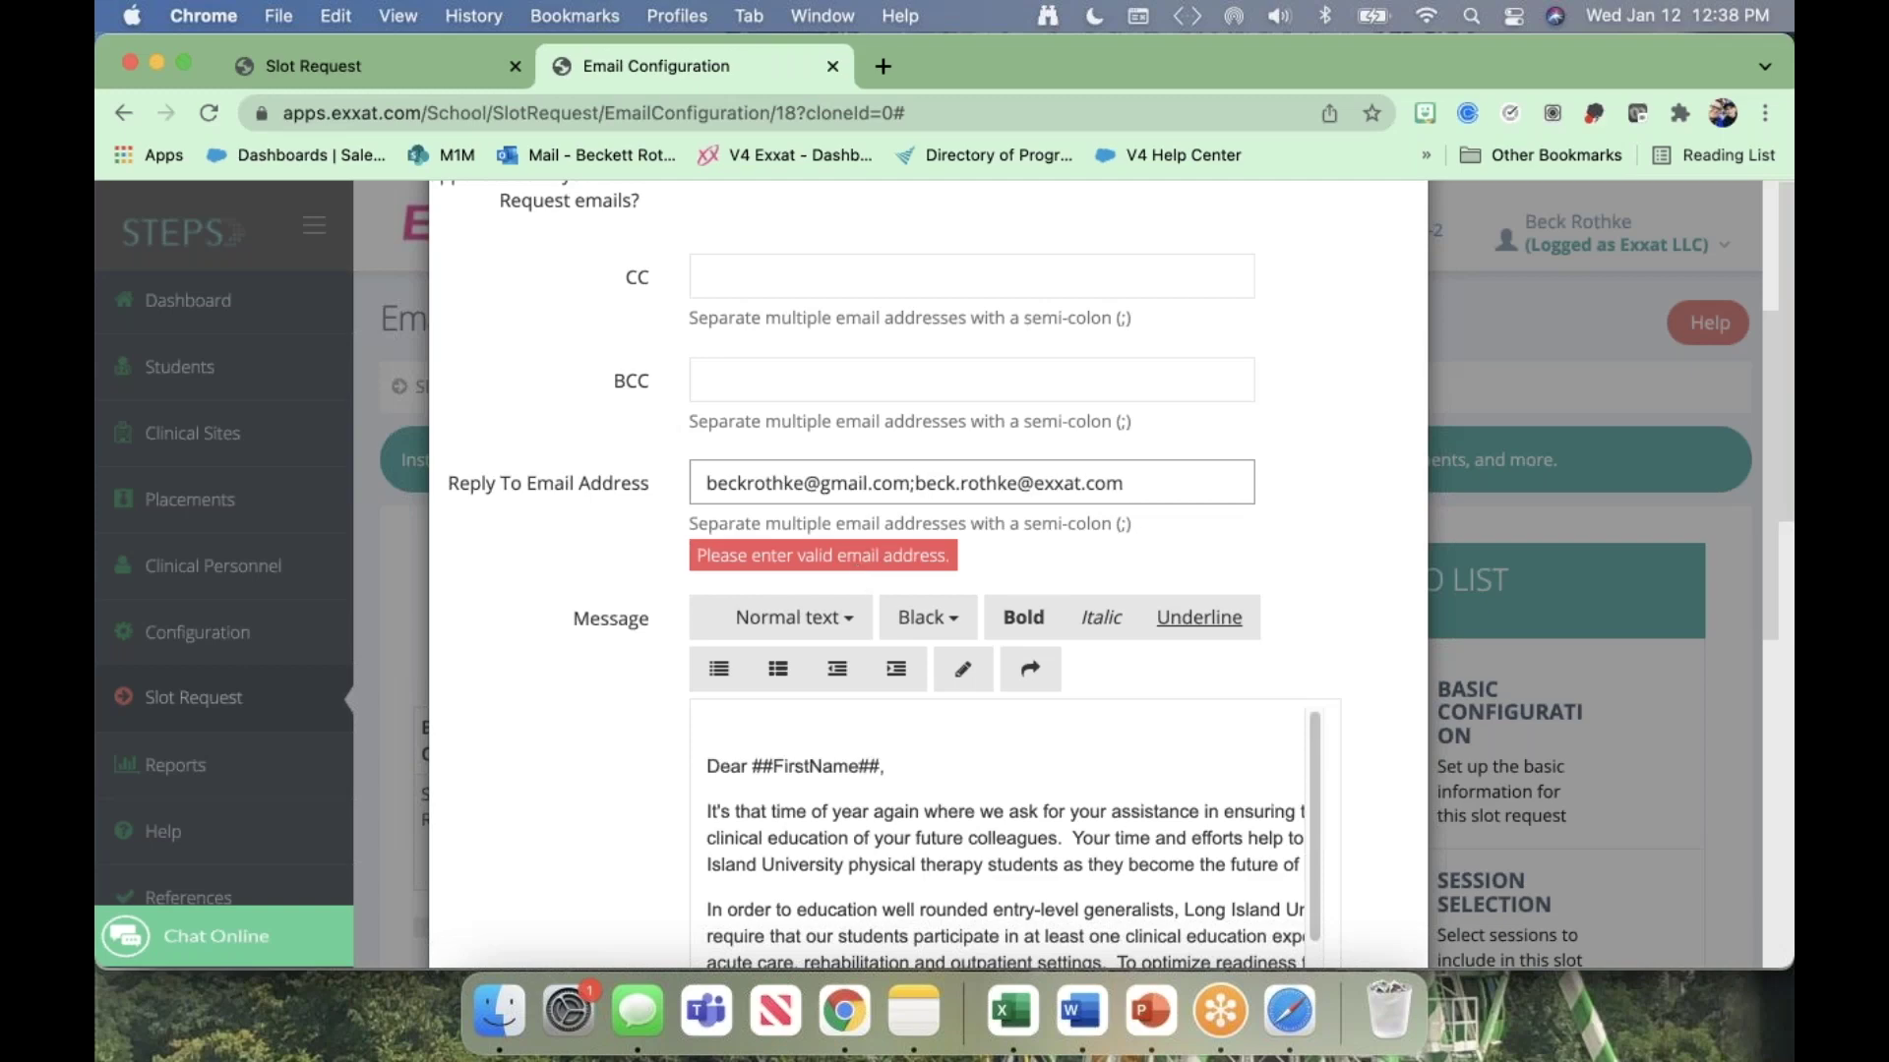
{"action": "key", "text": "BackSpace"}
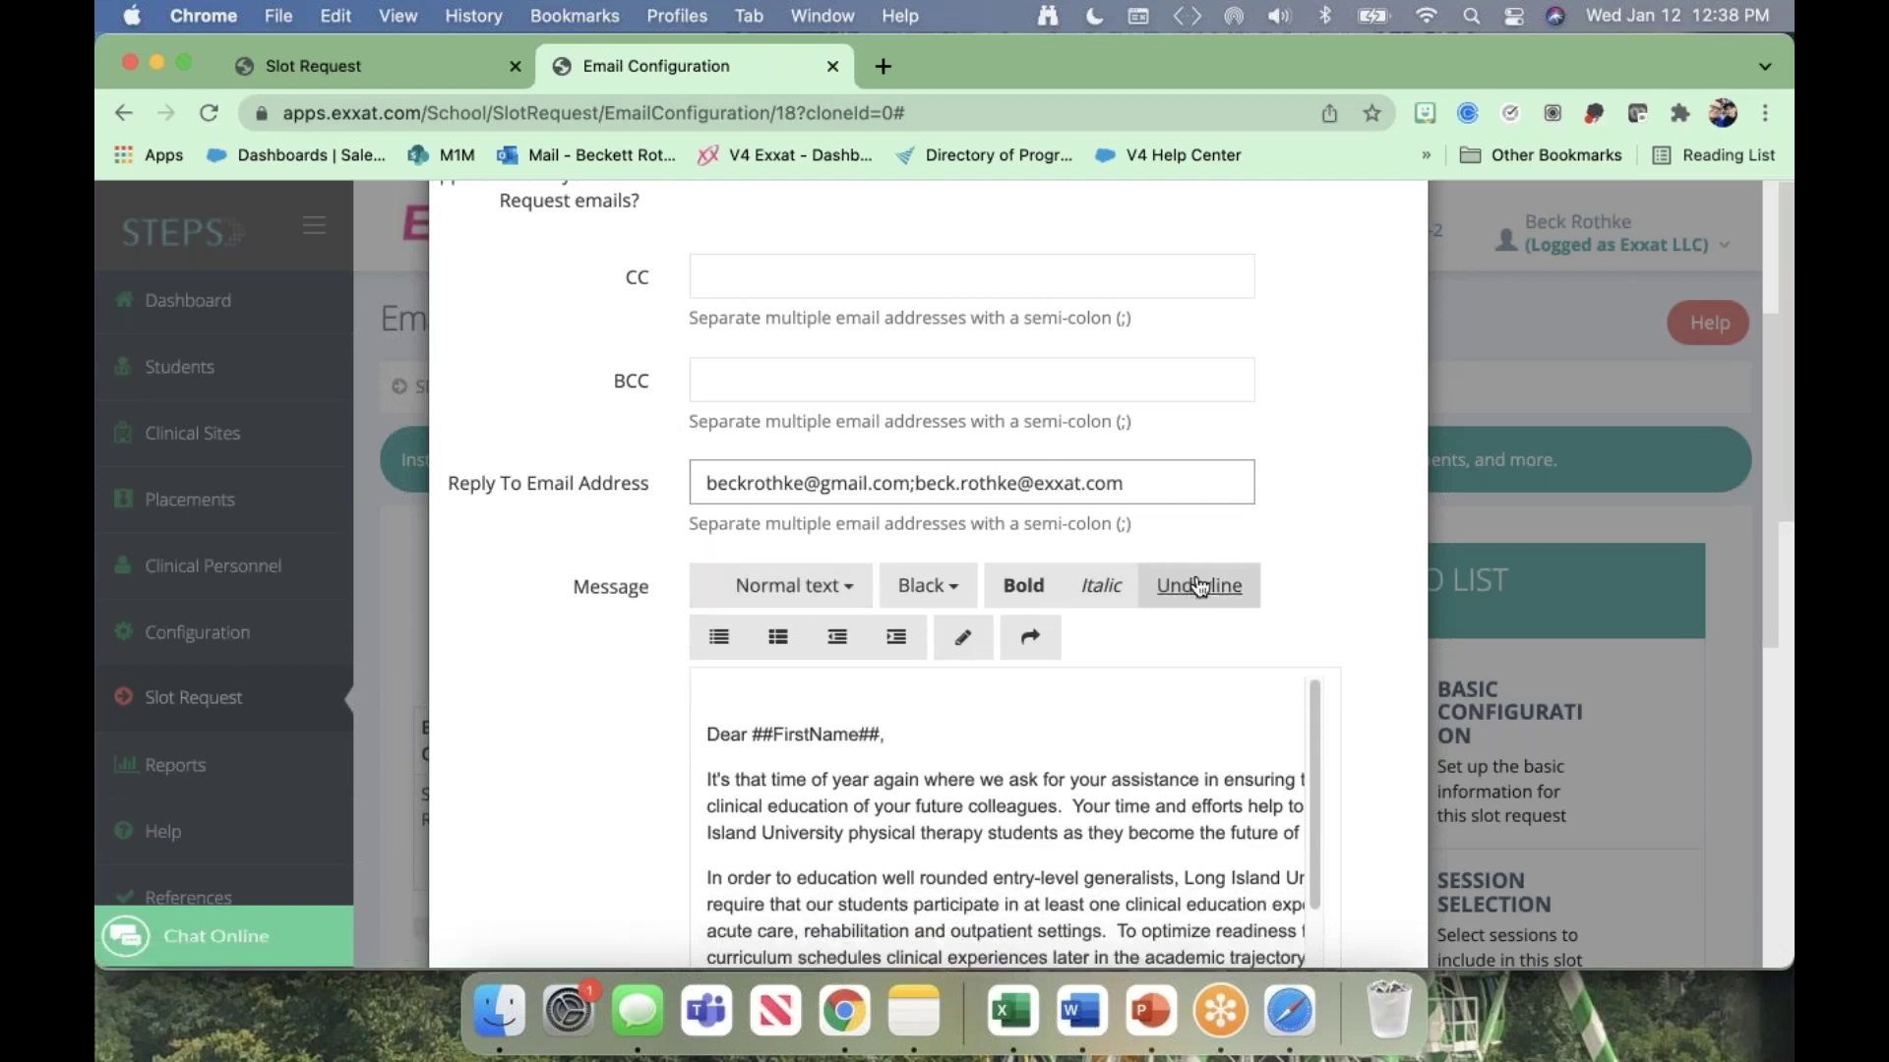
{"action": "left_click", "coordinate": [1172, 482]}
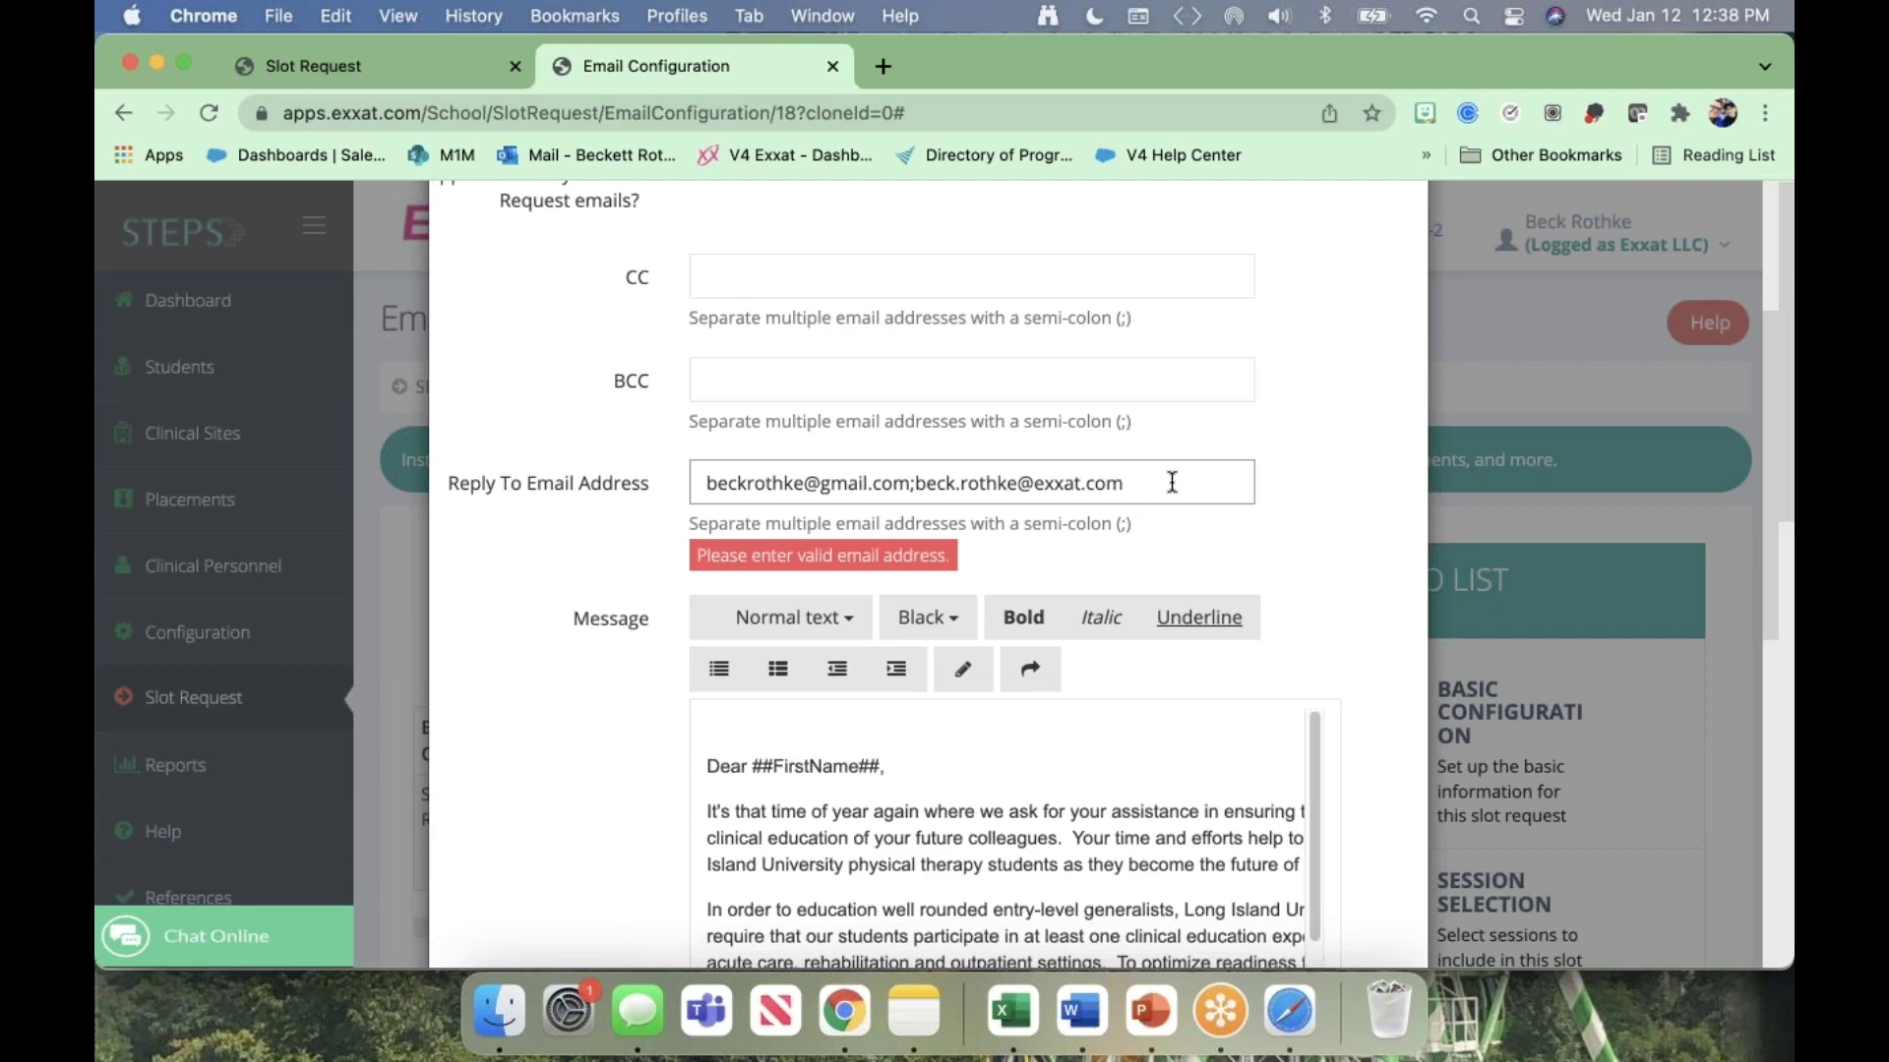
{"action": "key", "text": "BackSpace"}
{"action": "left_click", "coordinate": [630, 742]}
{"action": "scroll", "coordinate": [630, 742], "scroll_direction": "down", "scroll_amount": 5}
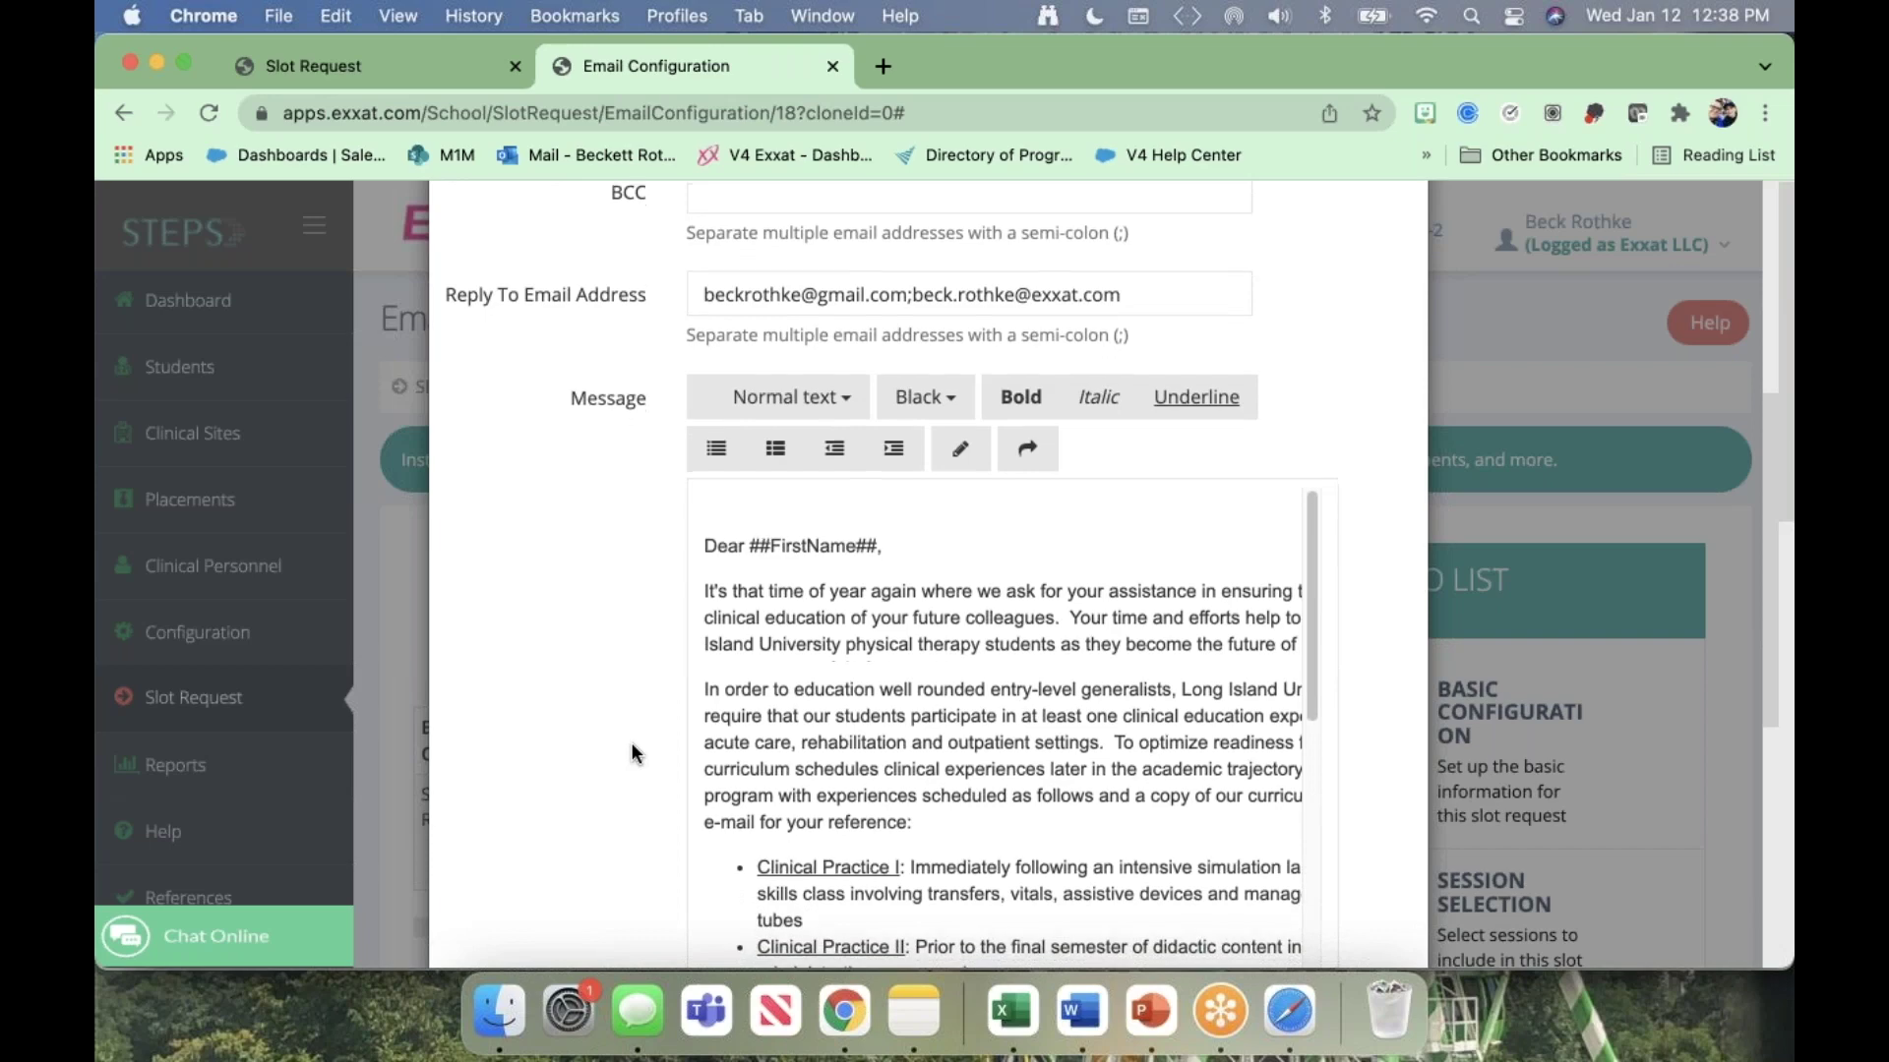
{"action": "scroll", "coordinate": [972, 754], "scroll_direction": "right", "scroll_amount": 2}
{"action": "scroll", "coordinate": [972, 753], "scroll_direction": "right", "scroll_amount": 3}
{"action": "scroll", "coordinate": [972, 753], "scroll_direction": "left", "scroll_amount": 4}
{"action": "scroll", "coordinate": [971, 754], "scroll_direction": "right", "scroll_amount": 3}
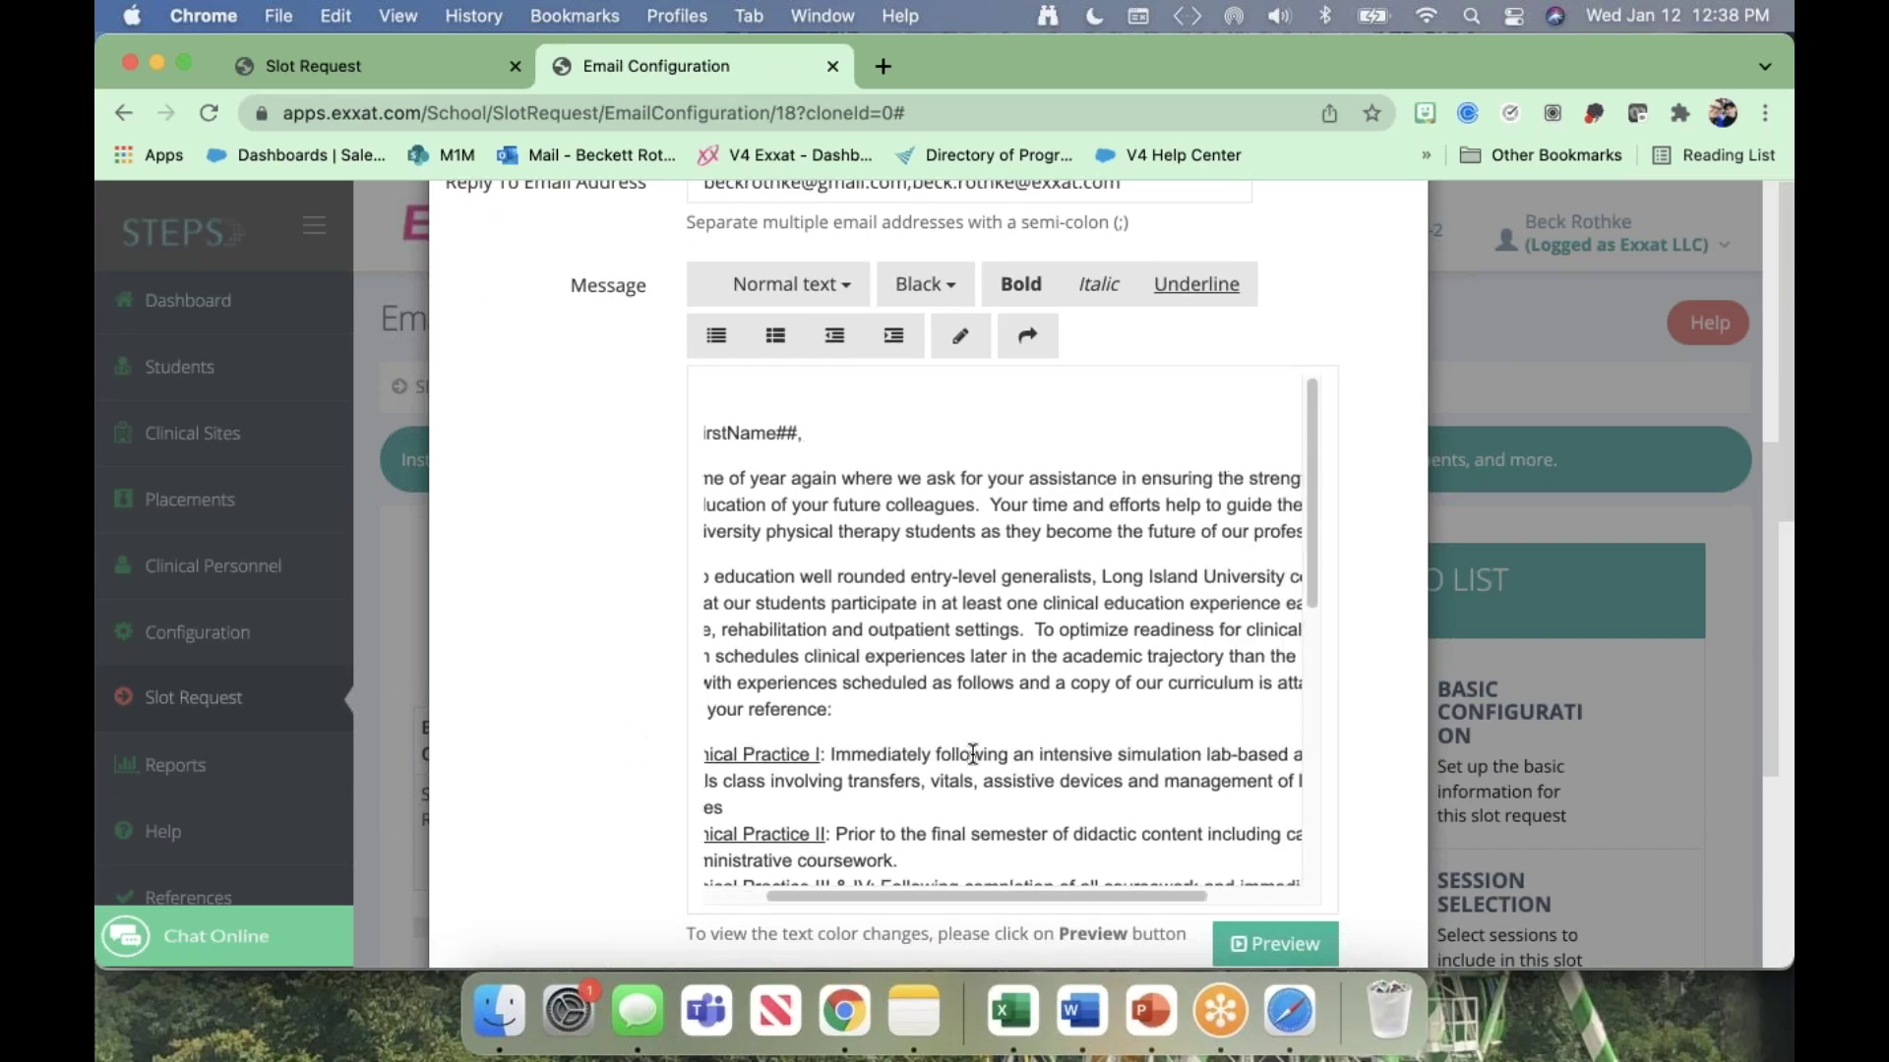
{"action": "scroll", "coordinate": [971, 754], "scroll_direction": "down", "scroll_amount": 2}
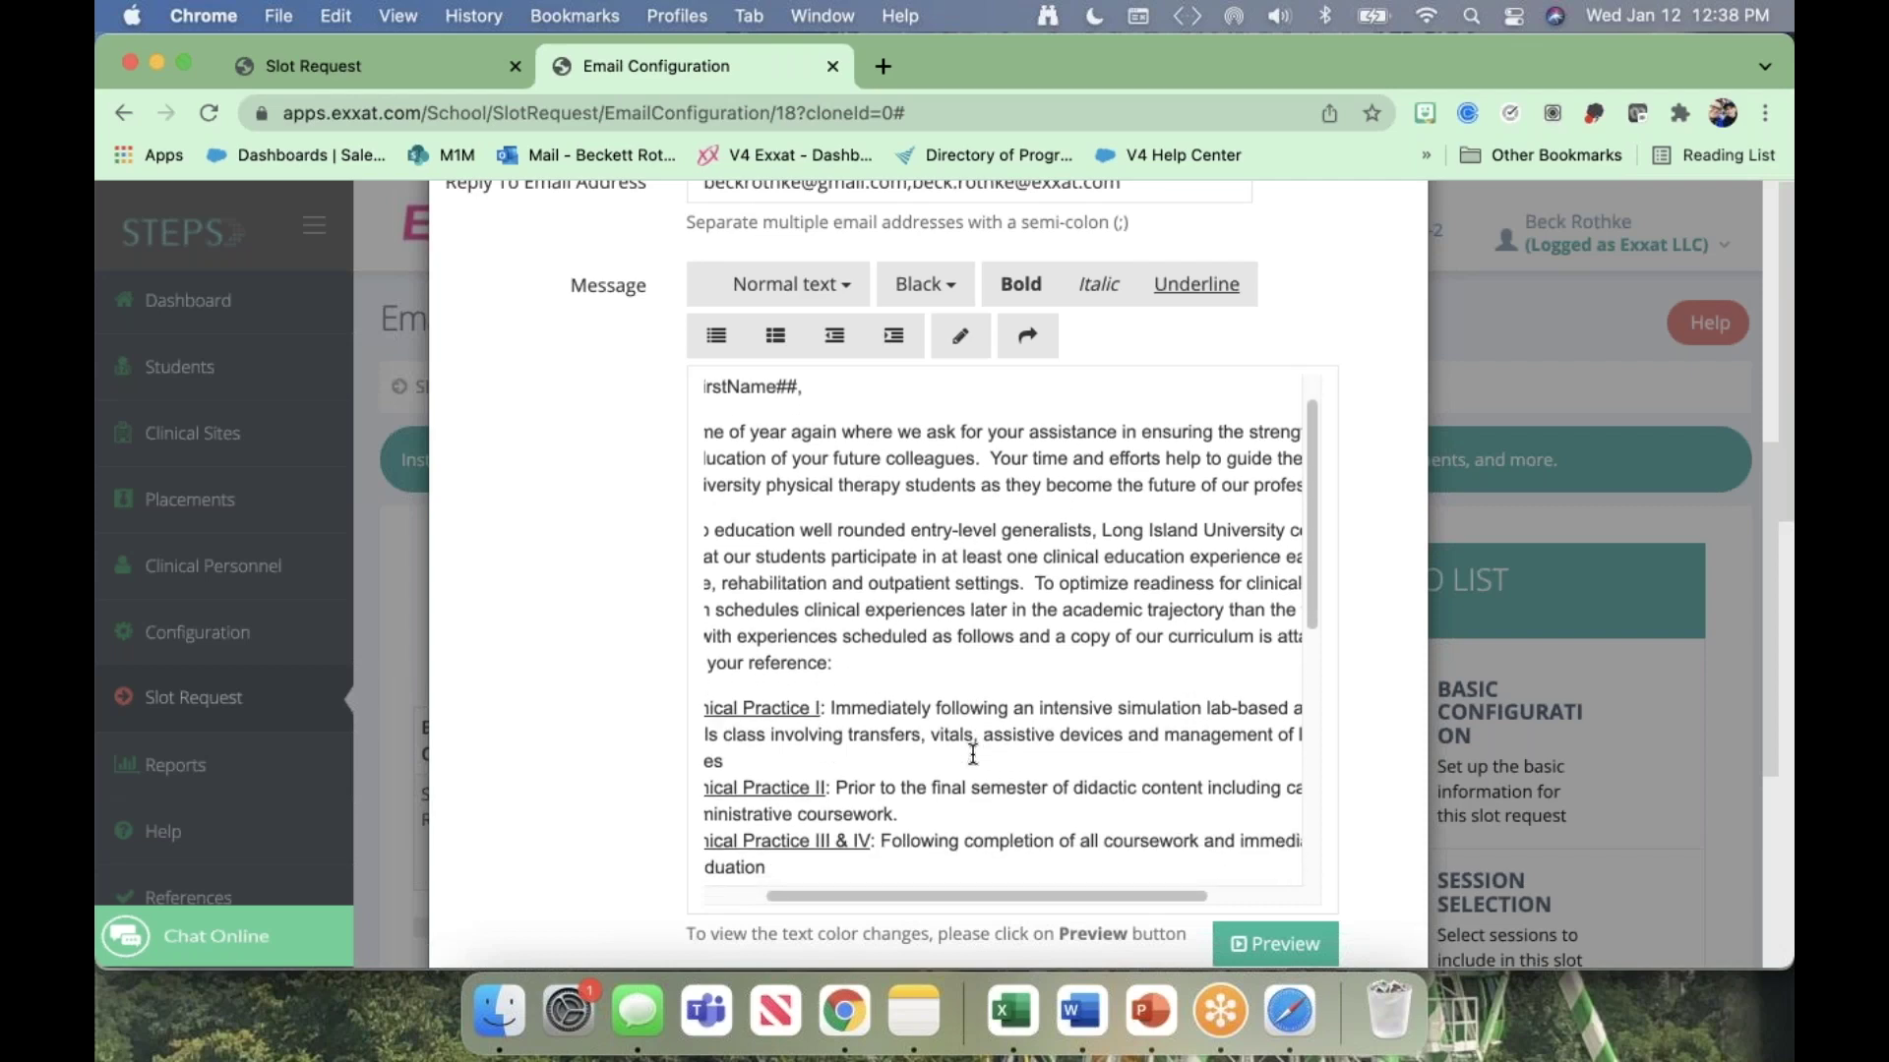
- Delete the message text after 'generalists,' including the leftover letter L
{"action": "scroll", "coordinate": [972, 753], "scroll_direction": "left", "scroll_amount": 3}
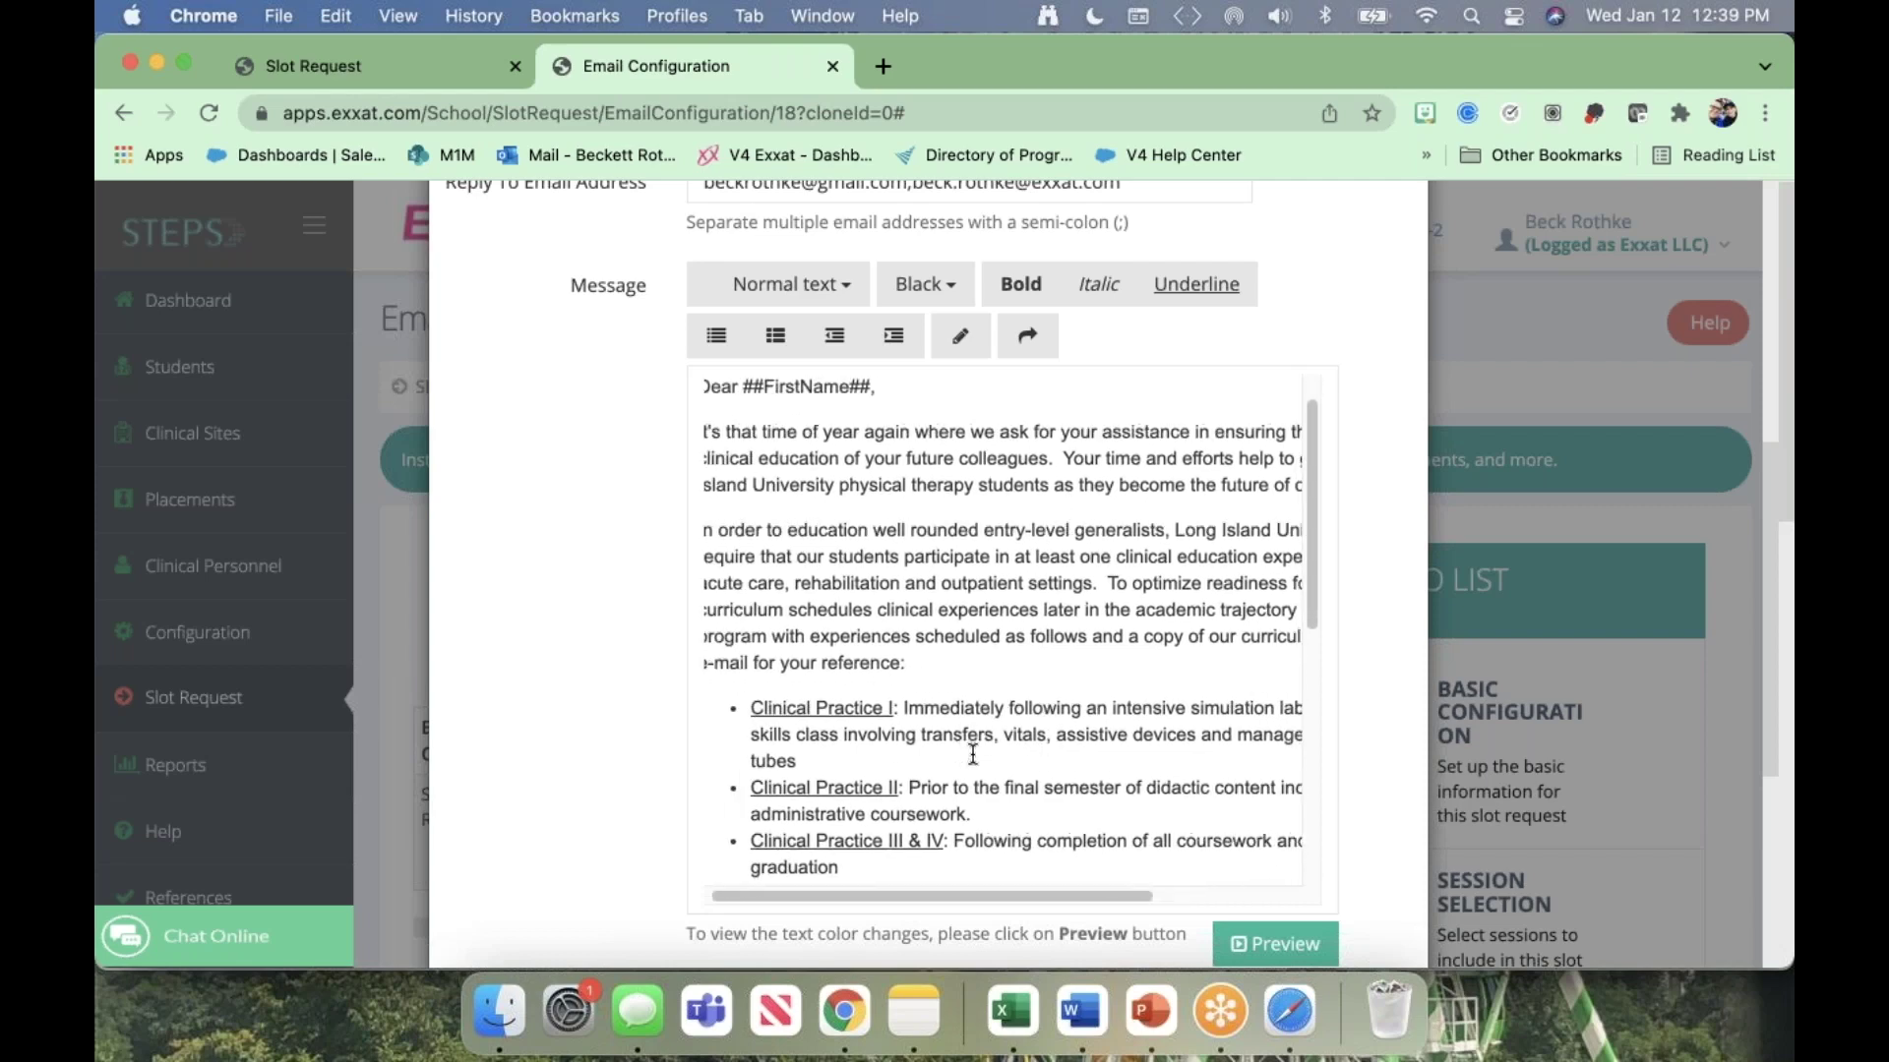
{"action": "left_click_drag", "start_coordinate": [1198, 532], "coordinate": [1430, 521]}
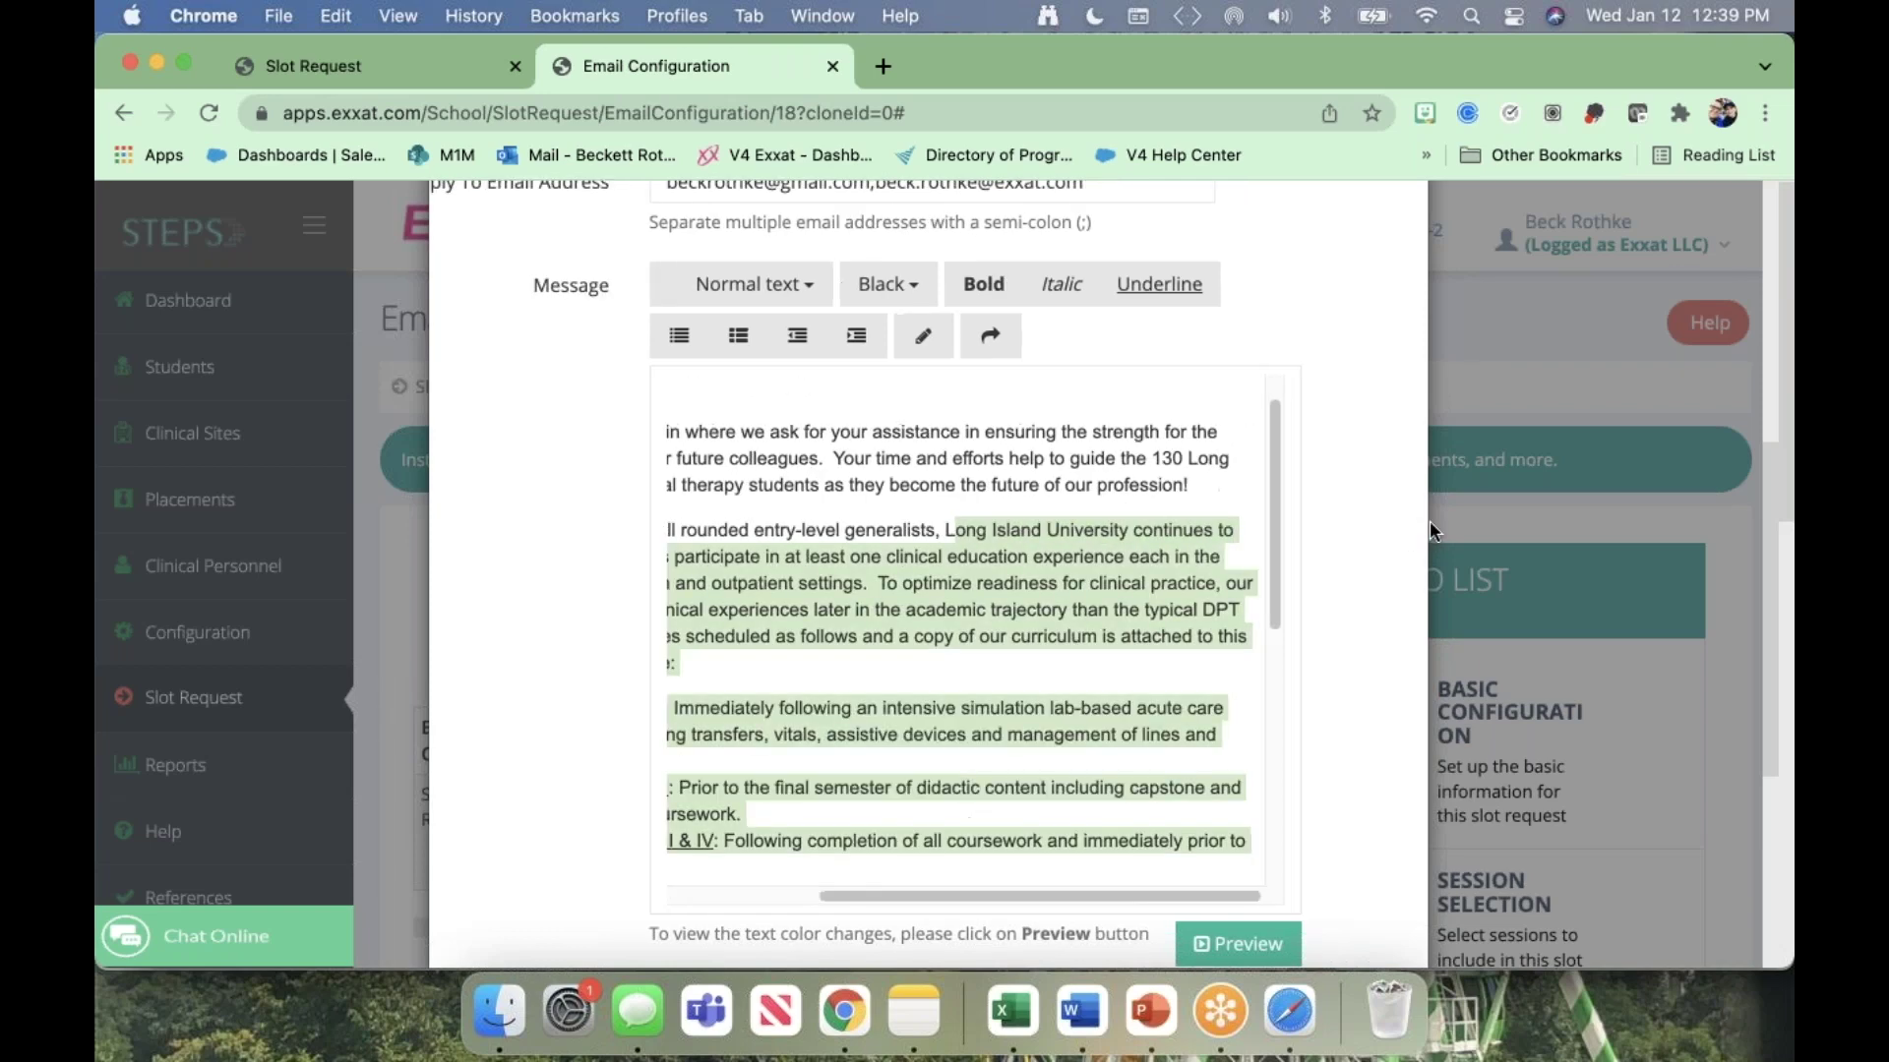
{"action": "key", "text": "BackSpace"}
{"action": "scroll", "coordinate": [983, 728], "scroll_direction": "left", "scroll_amount": 2}
{"action": "scroll", "coordinate": [983, 736], "scroll_direction": "up", "scroll_amount": 3}
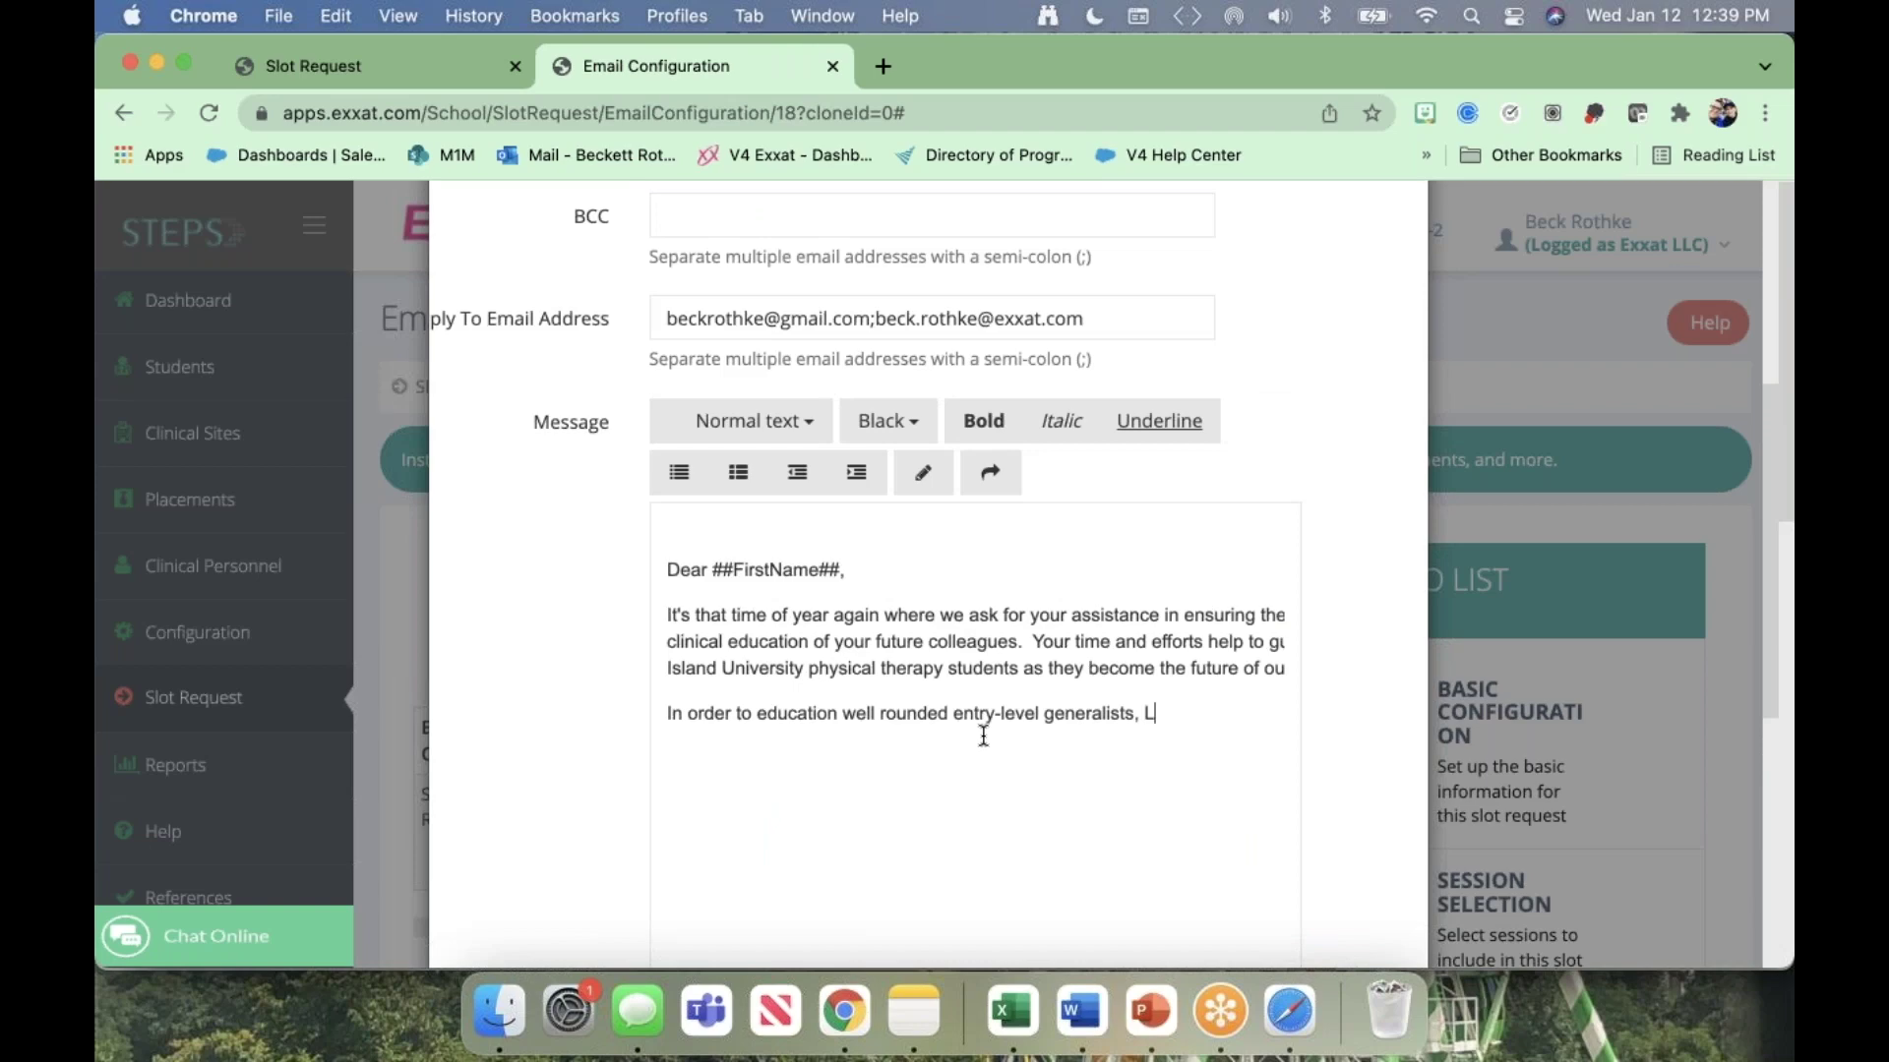
{"action": "key", "text": "BackSpace"}
{"action": "scroll", "coordinate": [914, 772], "scroll_direction": "down", "scroll_amount": 4}
{"action": "scroll", "coordinate": [929, 570], "scroll_direction": "down", "scroll_amount": 3}
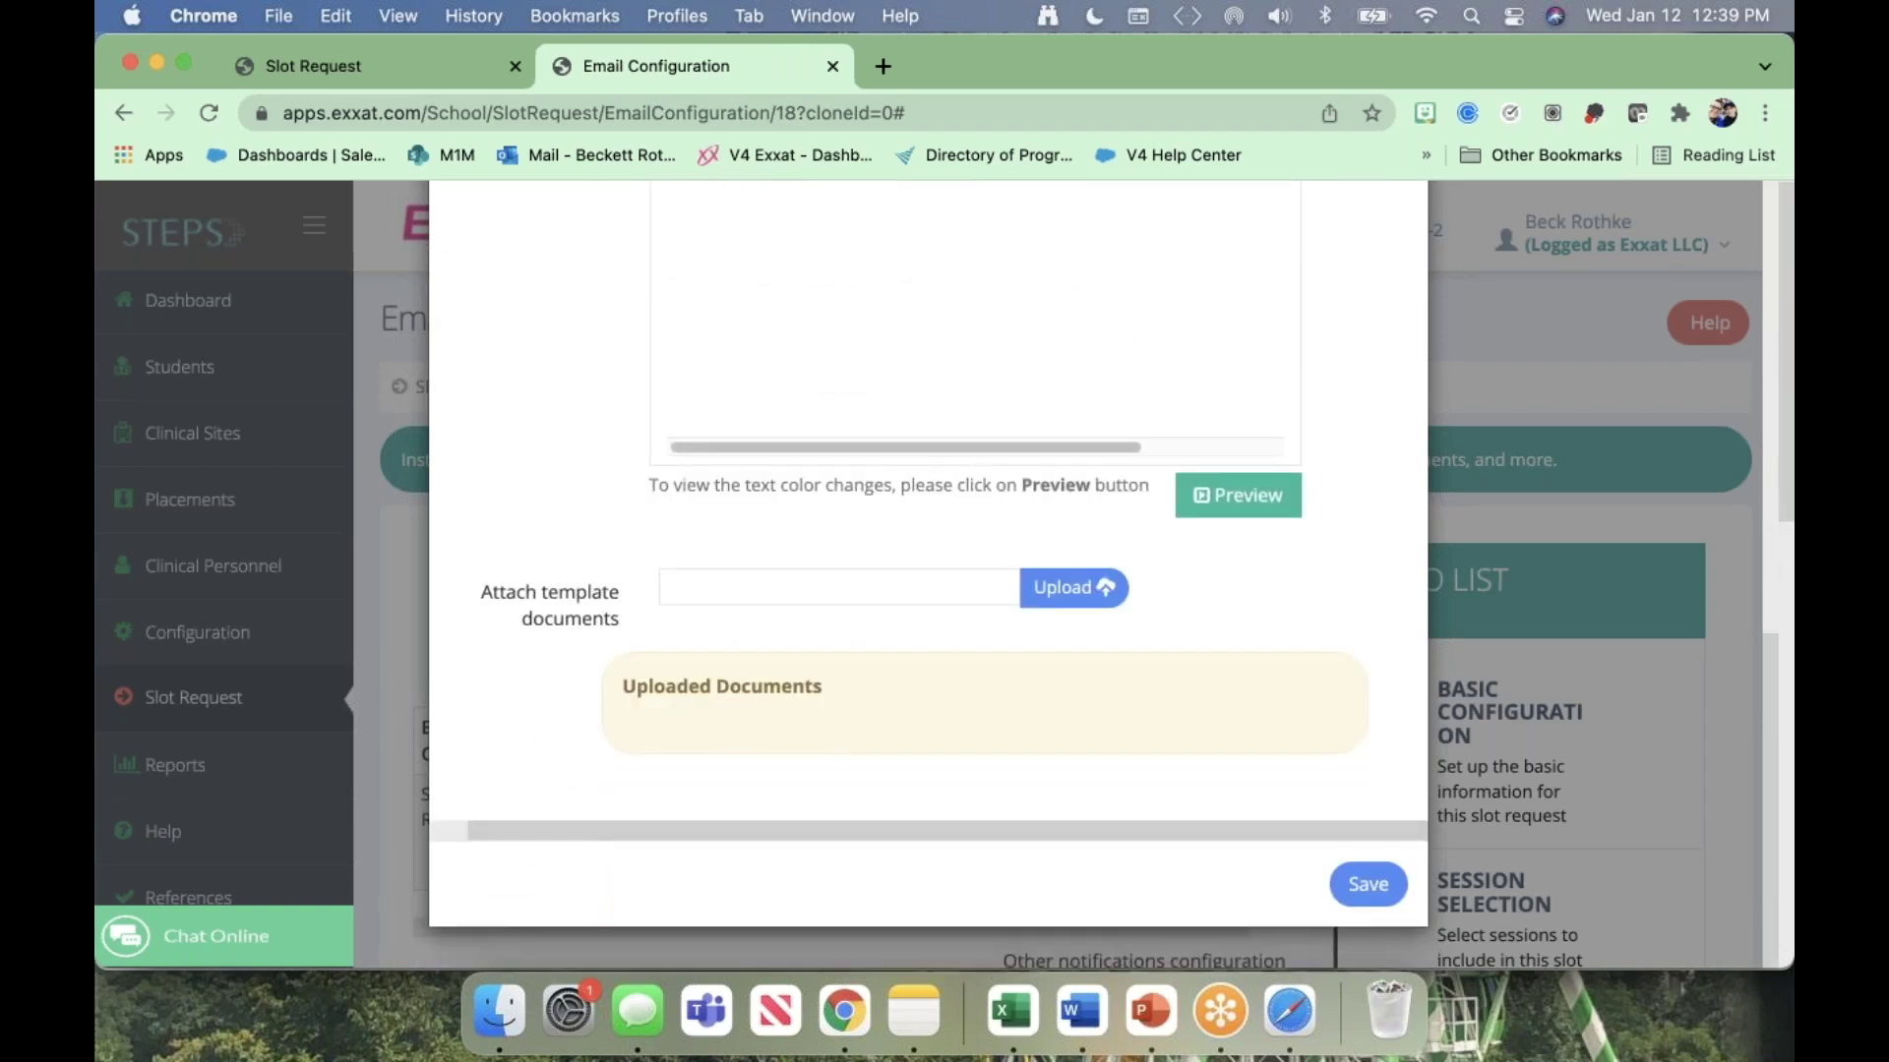
{"action": "scroll", "coordinate": [929, 570], "scroll_direction": "up", "scroll_amount": 8}
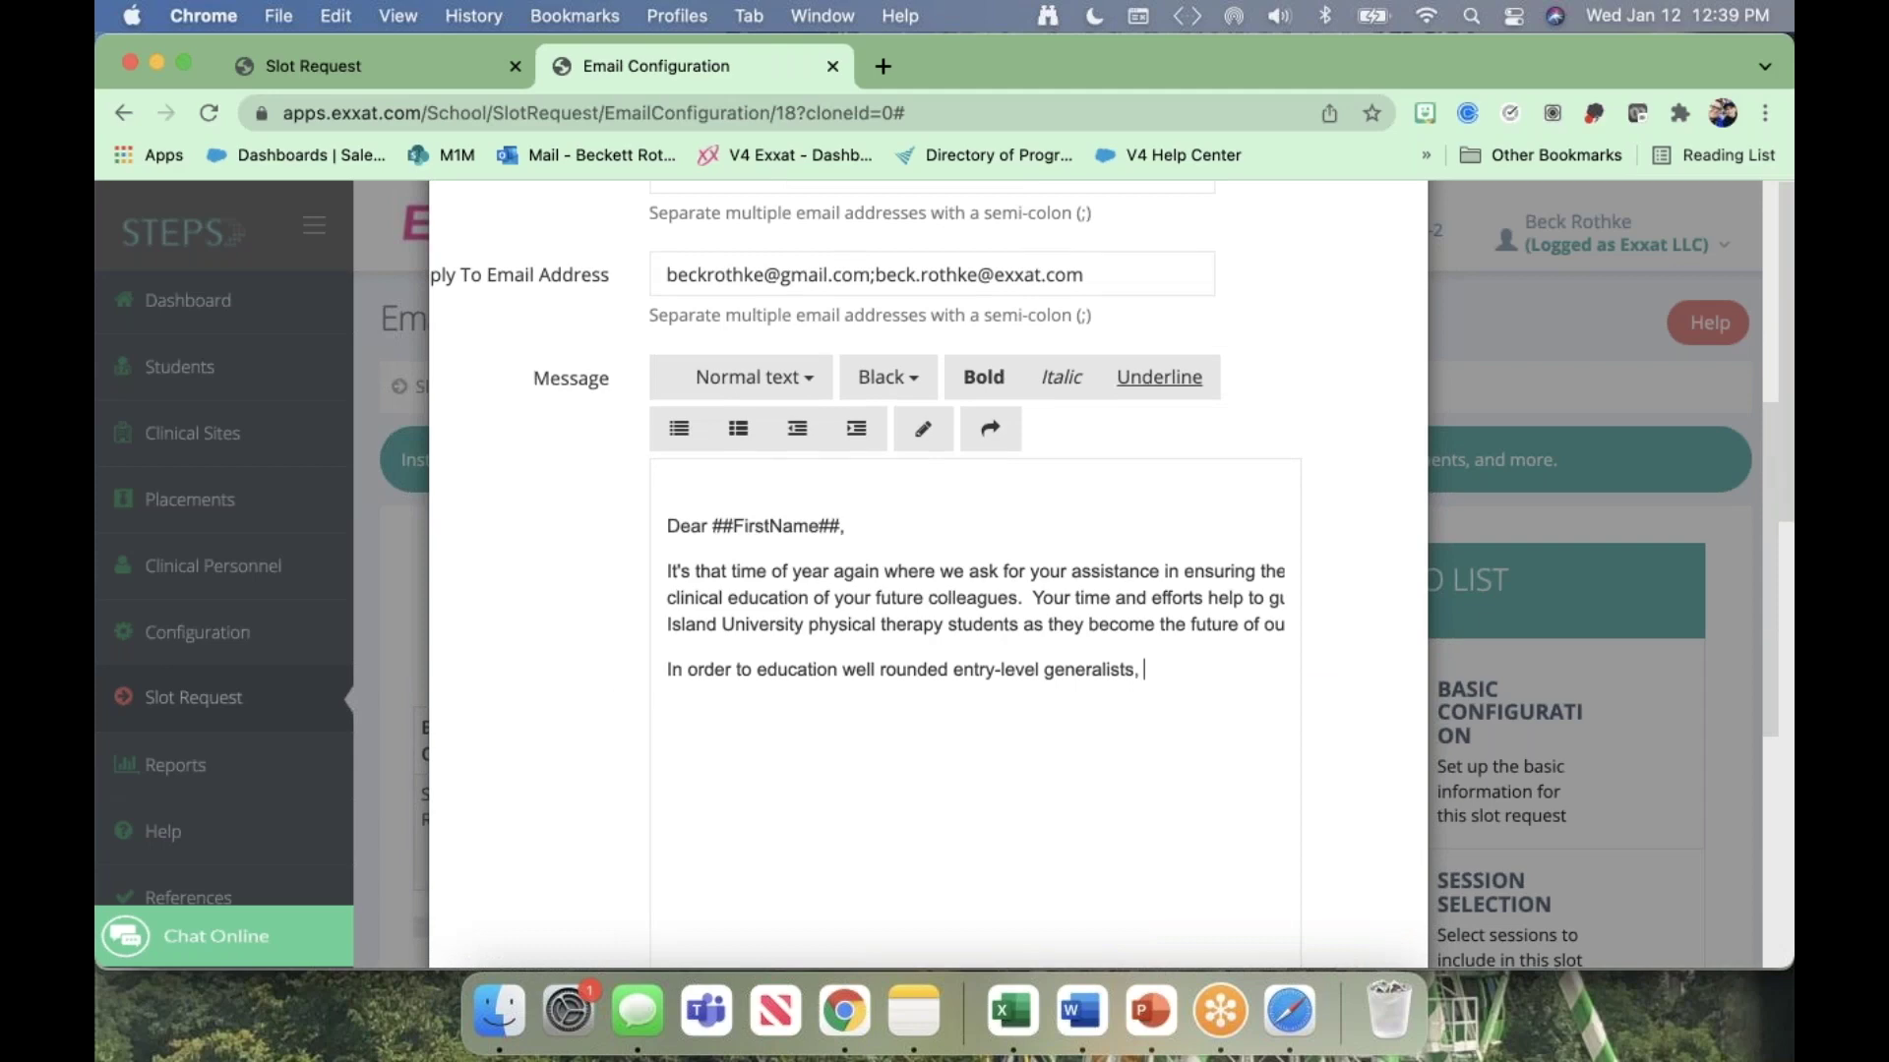
{"action": "scroll", "coordinate": [914, 763], "scroll_direction": "up", "scroll_amount": 5}
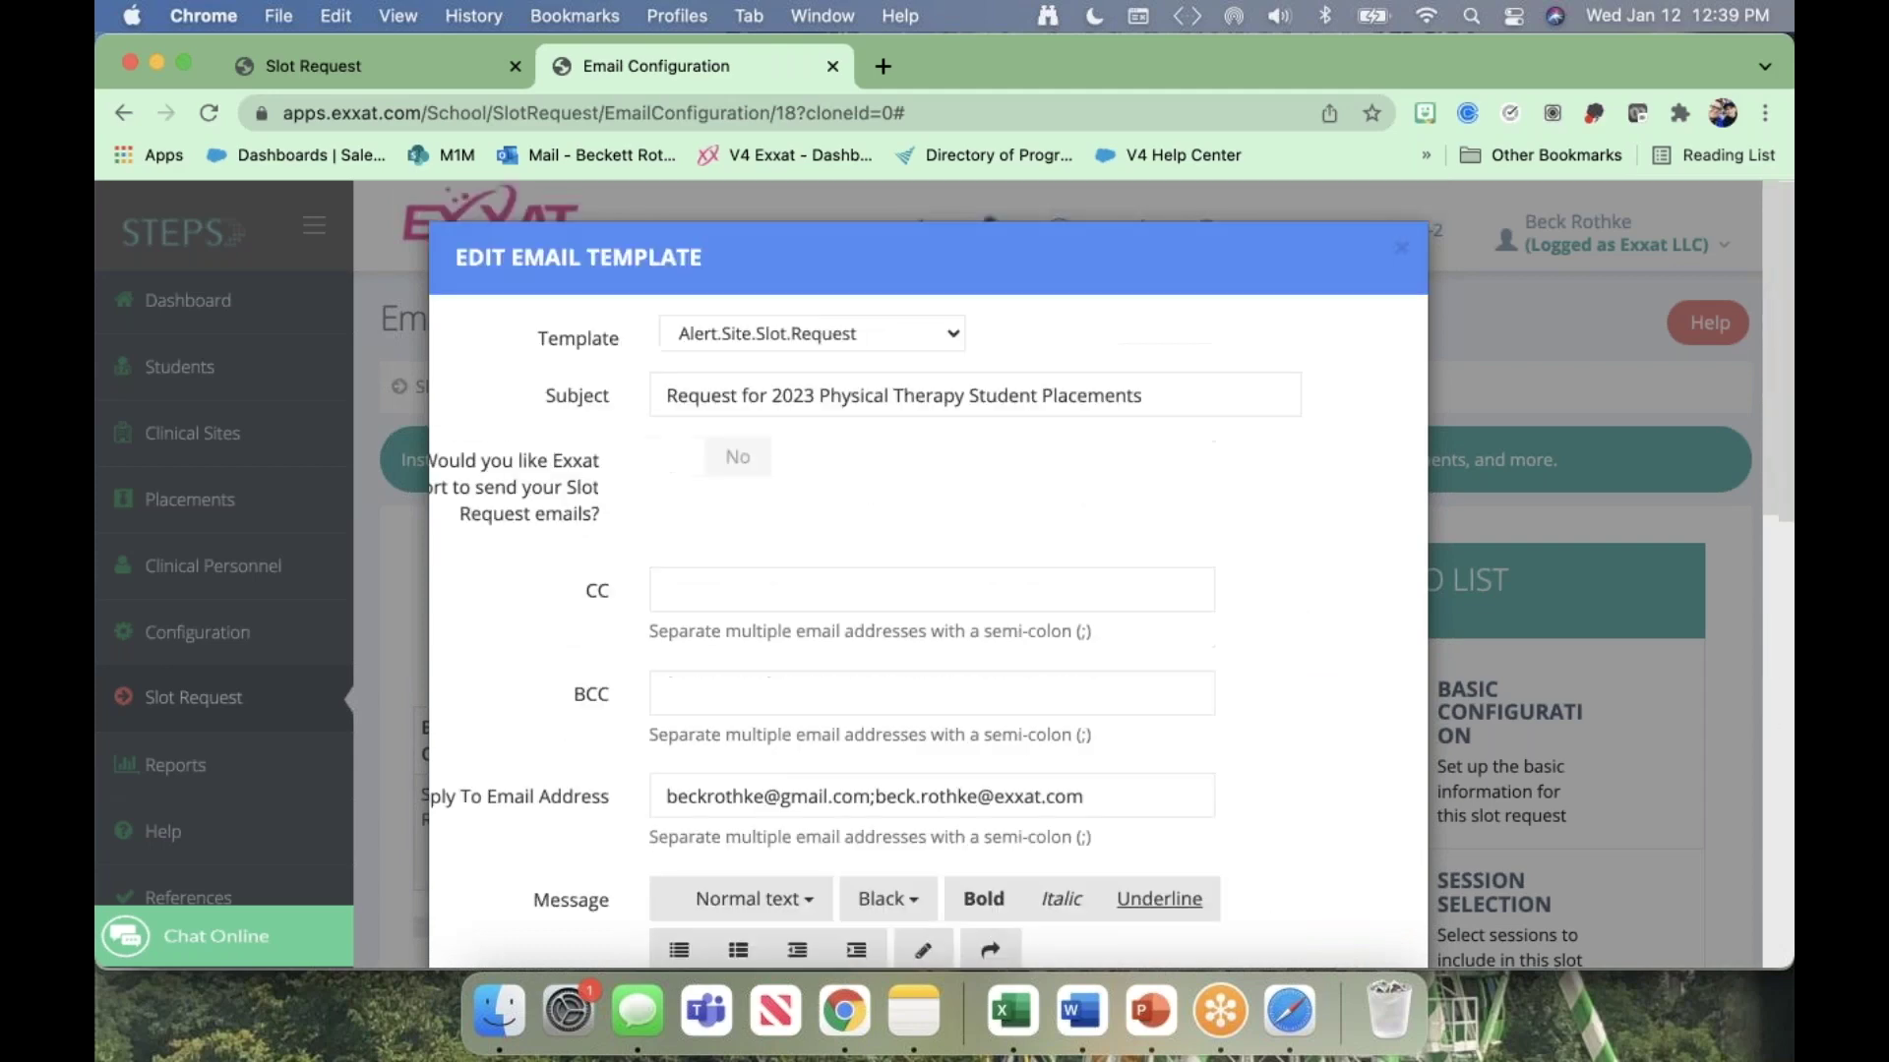
- Close the template unsaved, reopen it to confirm edits were discarded, and close again
{"action": "left_click", "coordinate": [1403, 251]}
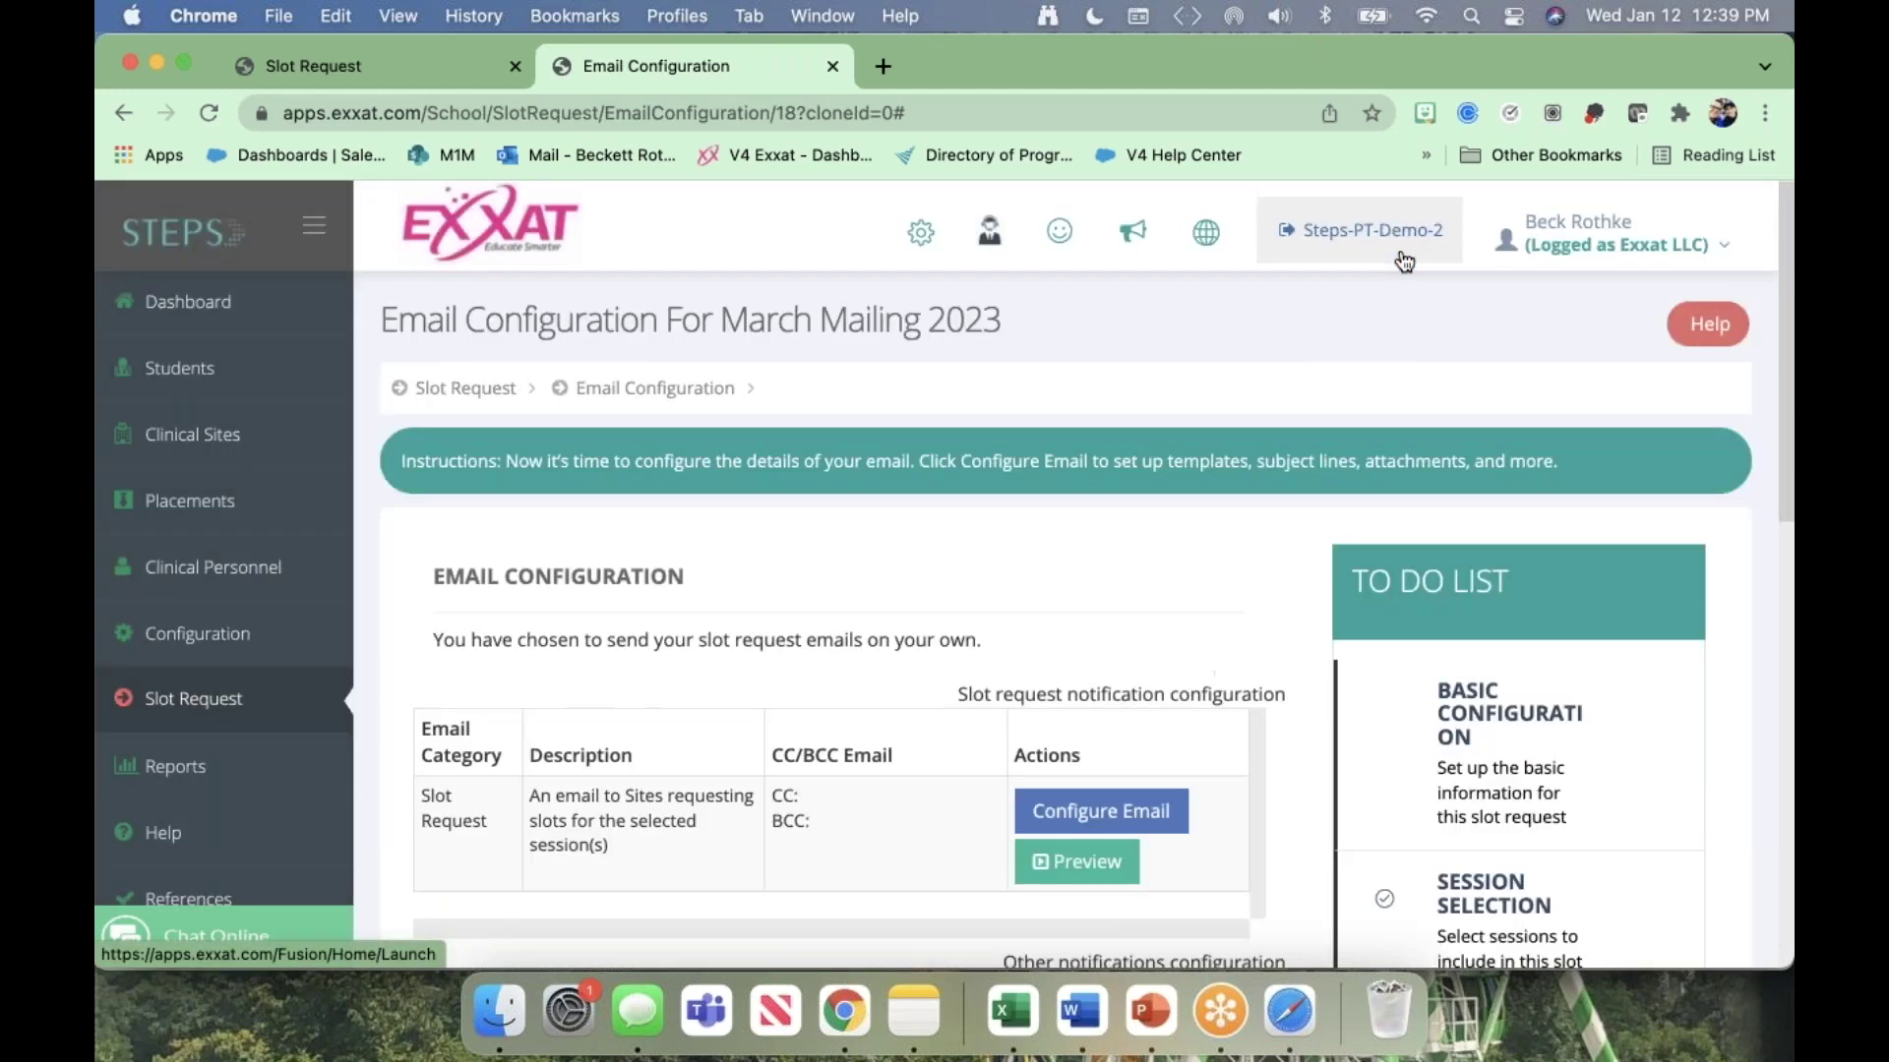
{"action": "left_click", "coordinate": [1075, 824]}
{"action": "scroll", "coordinate": [681, 679], "scroll_direction": "down", "scroll_amount": 3}
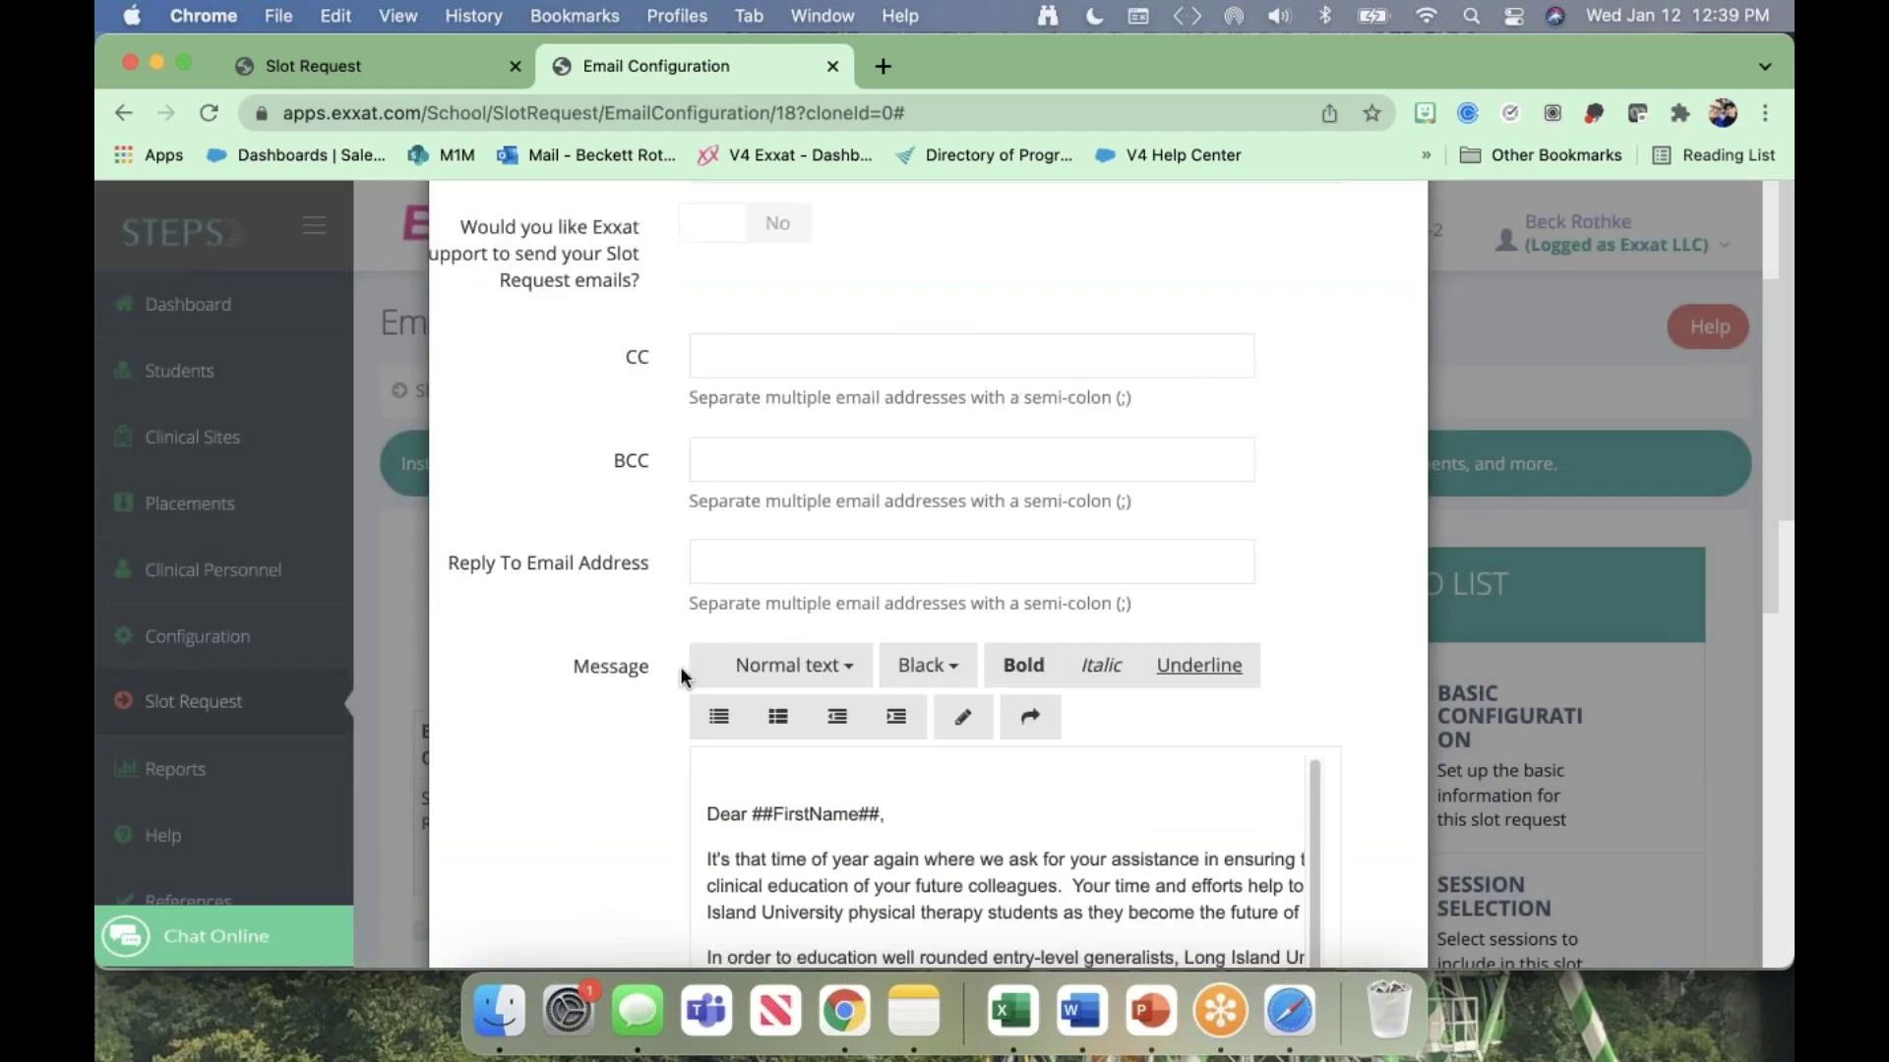
{"action": "scroll", "coordinate": [681, 679], "scroll_direction": "down", "scroll_amount": 5}
{"action": "scroll", "coordinate": [568, 630], "scroll_direction": "down", "scroll_amount": 1}
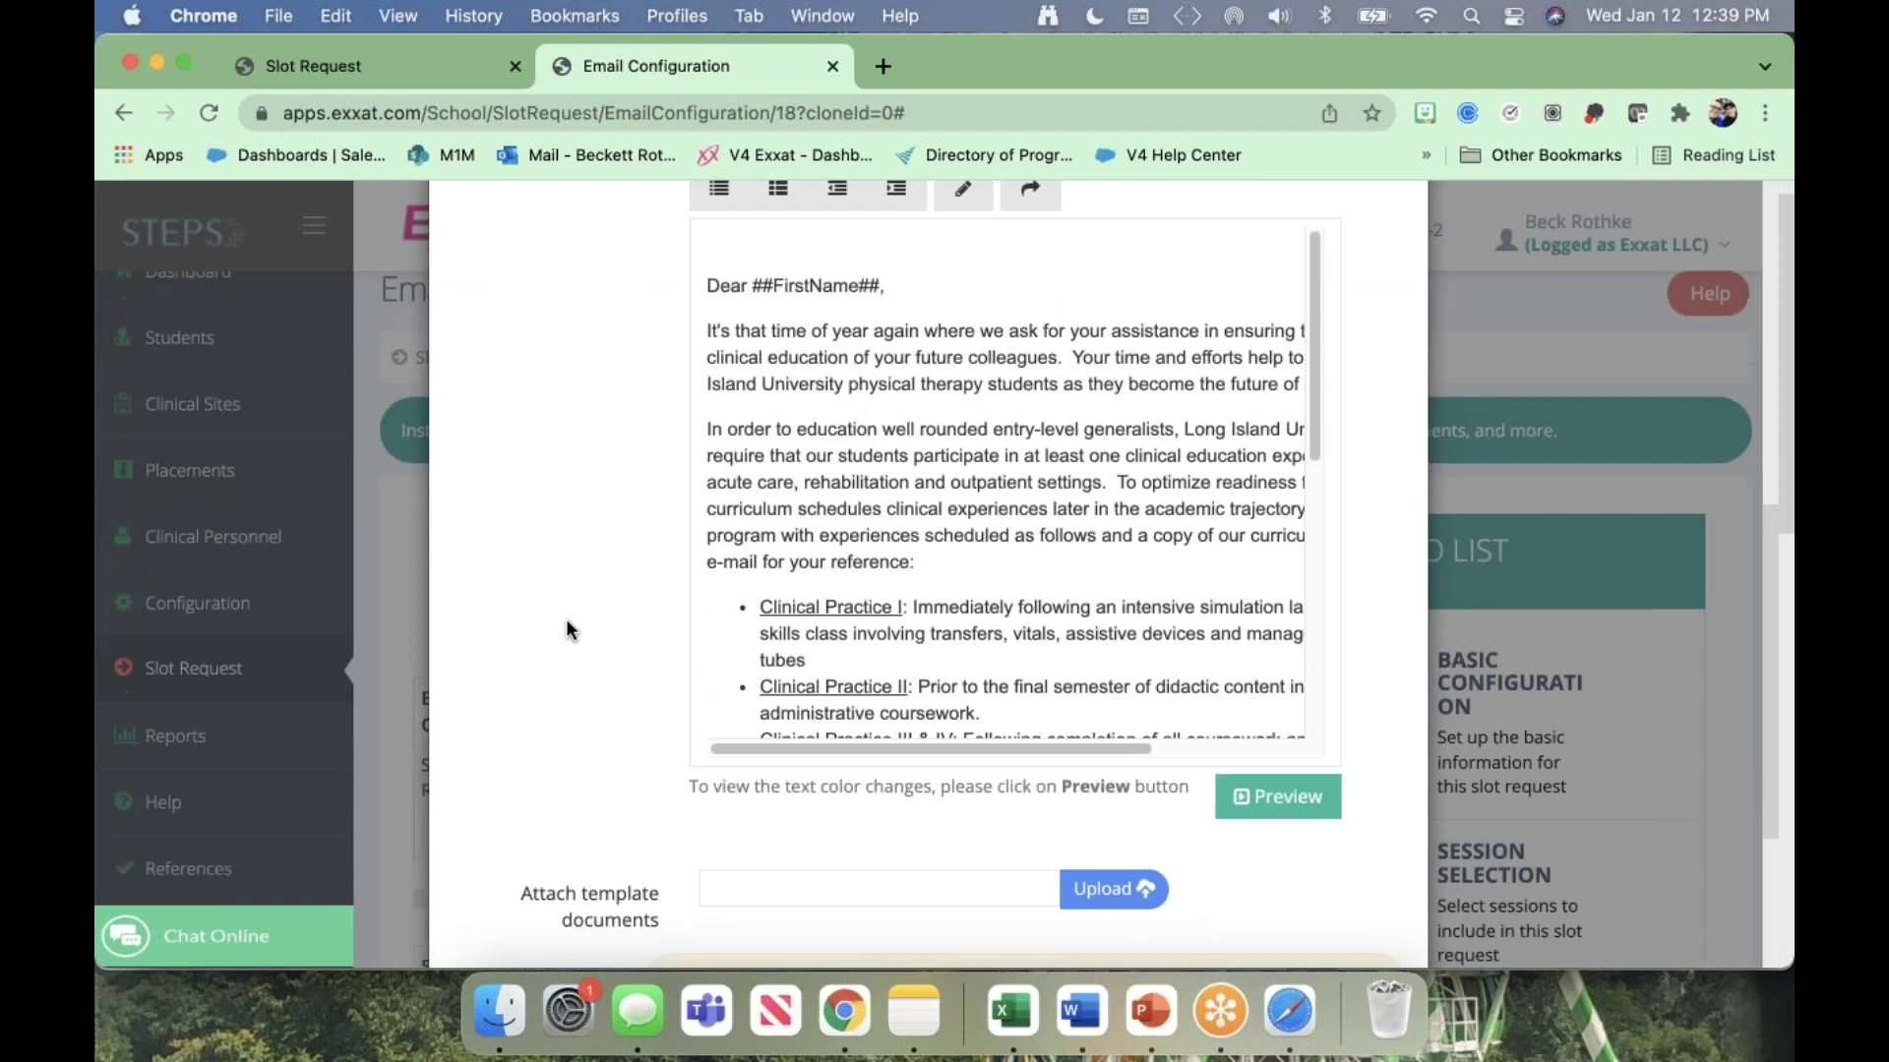
{"action": "scroll", "coordinate": [568, 629], "scroll_direction": "down", "scroll_amount": 2}
{"action": "scroll", "coordinate": [845, 572], "scroll_direction": "down", "scroll_amount": 8}
{"action": "scroll", "coordinate": [845, 572], "scroll_direction": "up", "scroll_amount": 10}
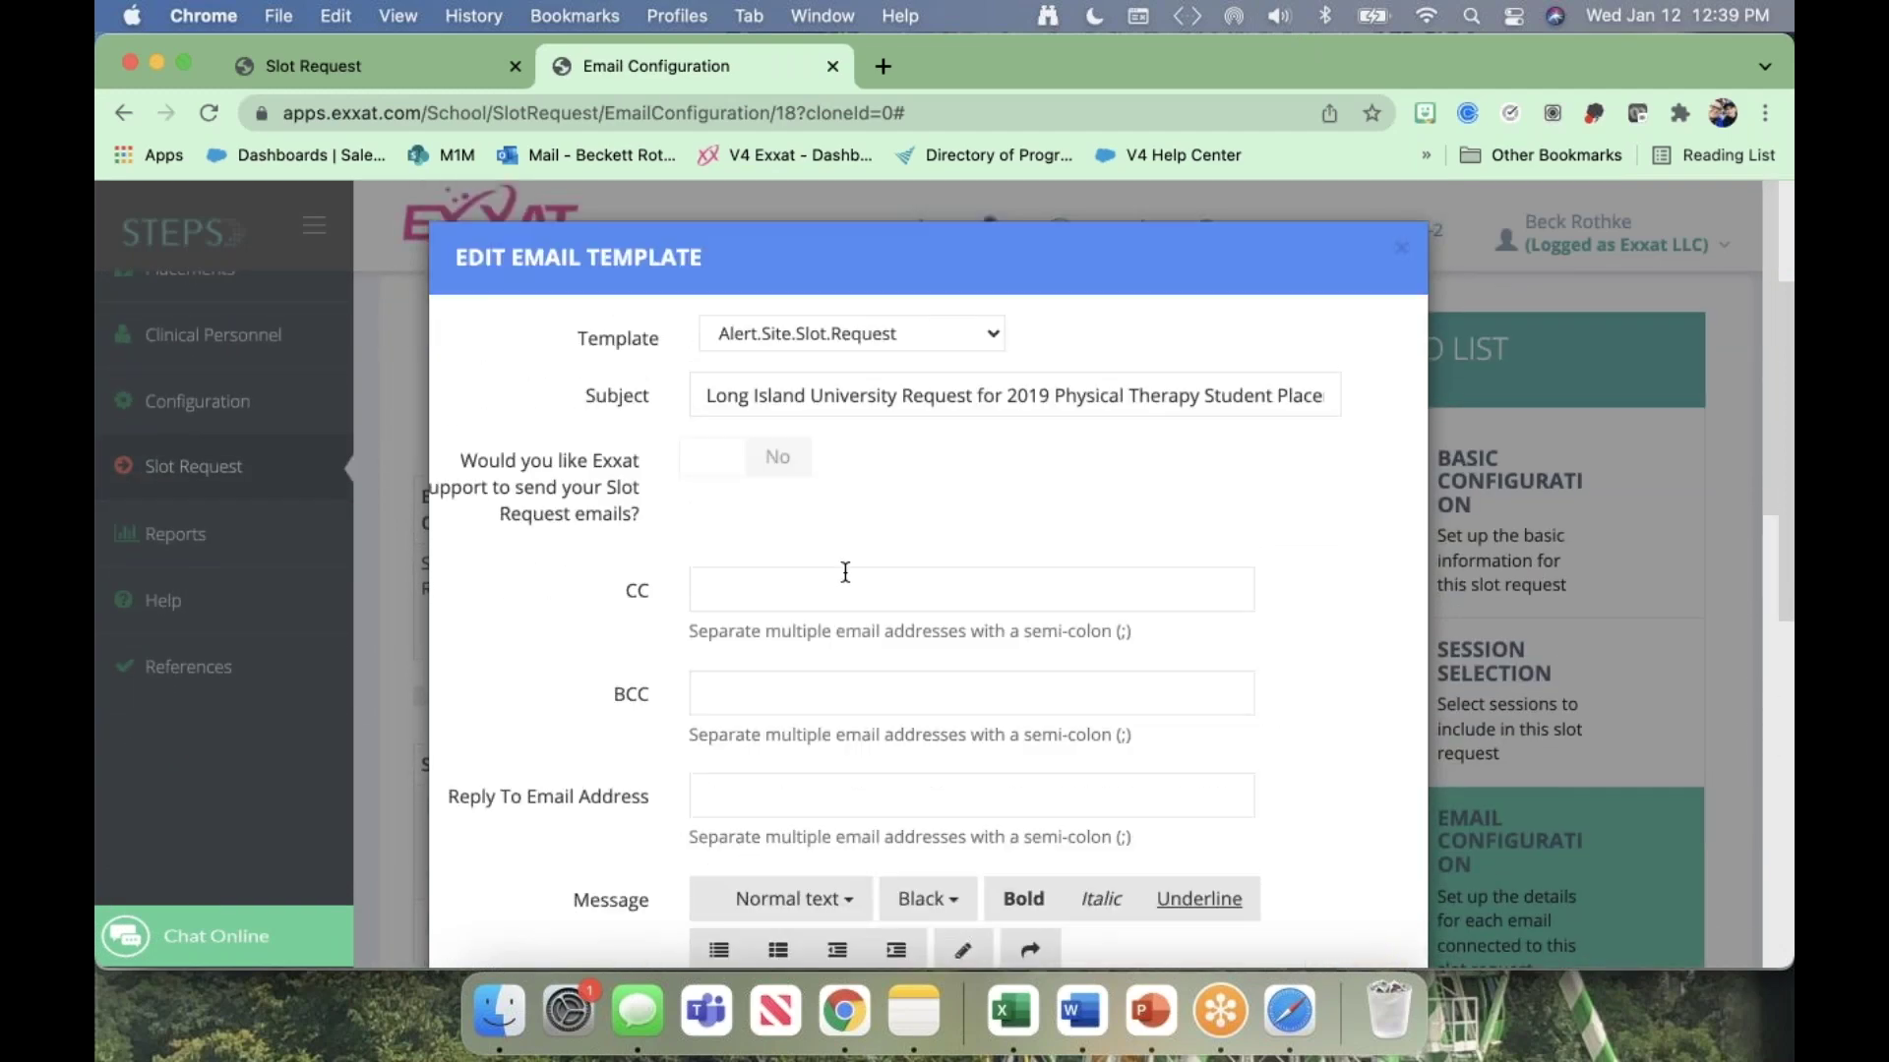
{"action": "left_click", "coordinate": [1401, 257]}
{"action": "scroll", "coordinate": [901, 612], "scroll_direction": "down", "scroll_amount": 2}
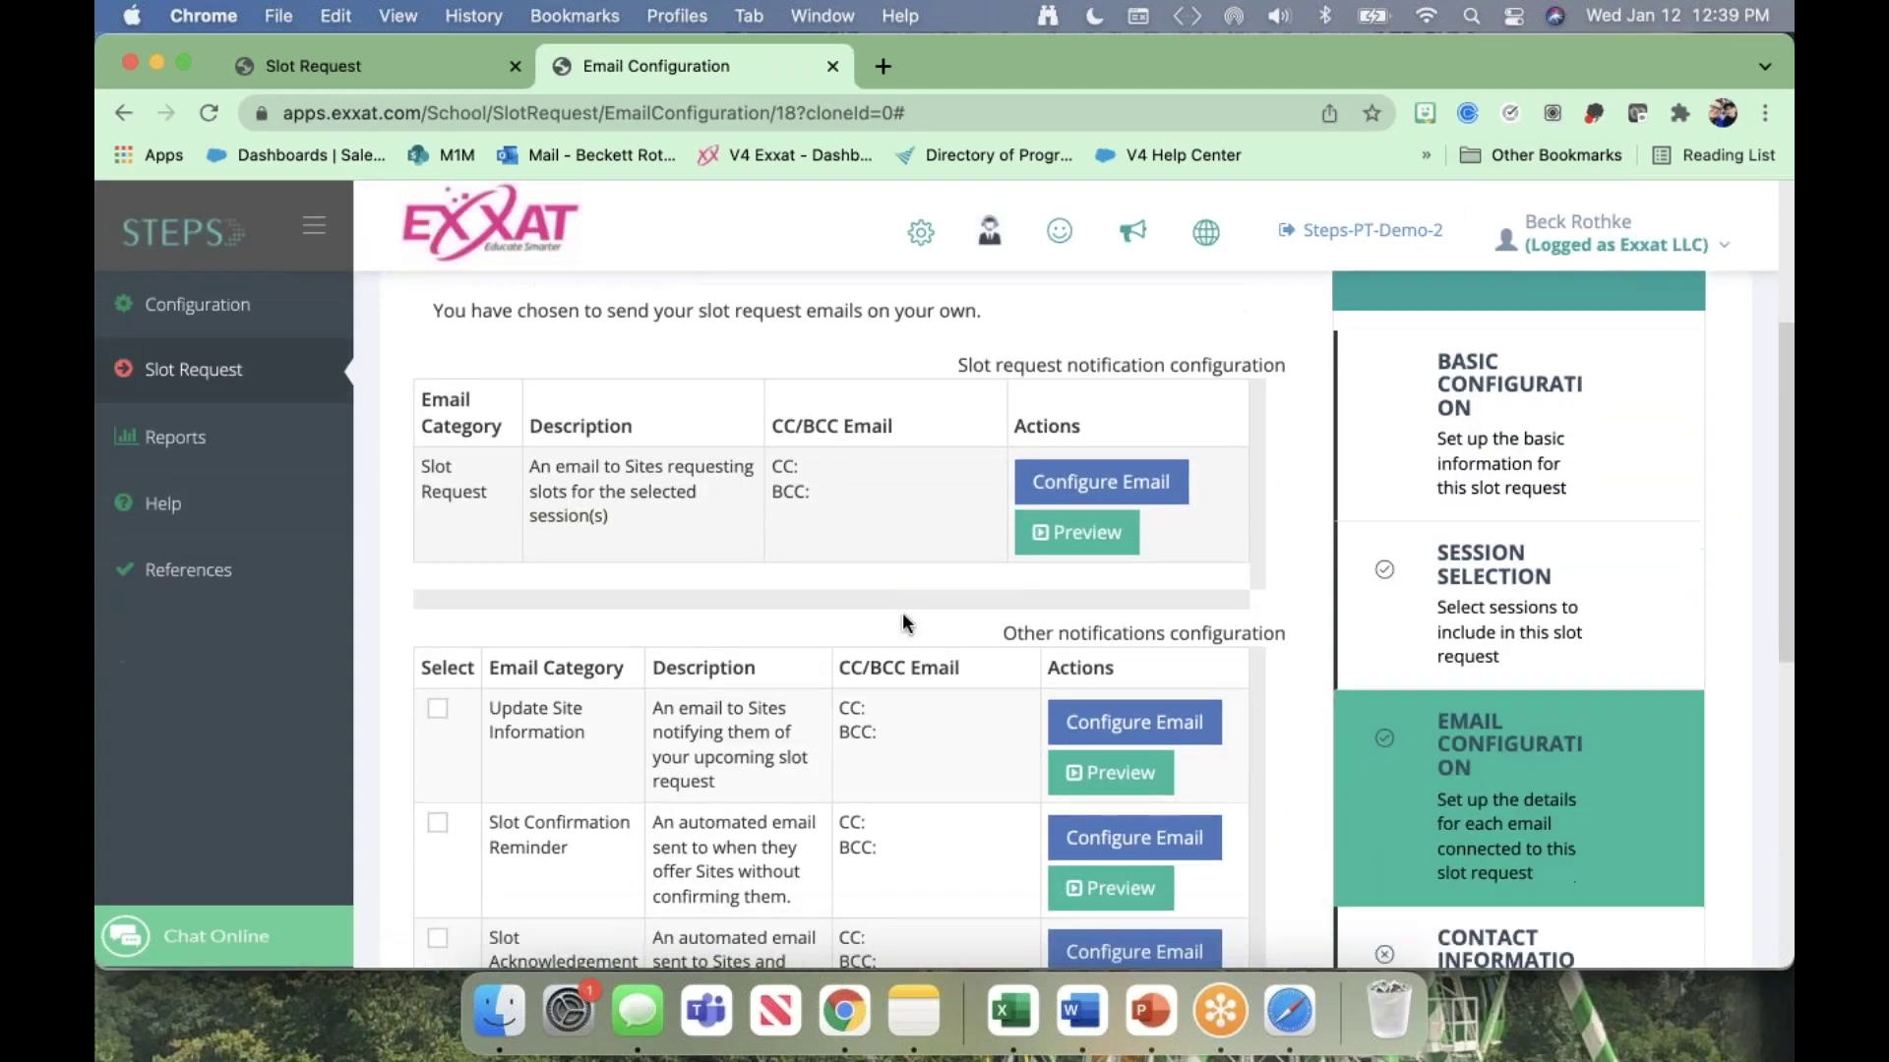
{"action": "scroll", "coordinate": [901, 612], "scroll_direction": "down", "scroll_amount": 1}
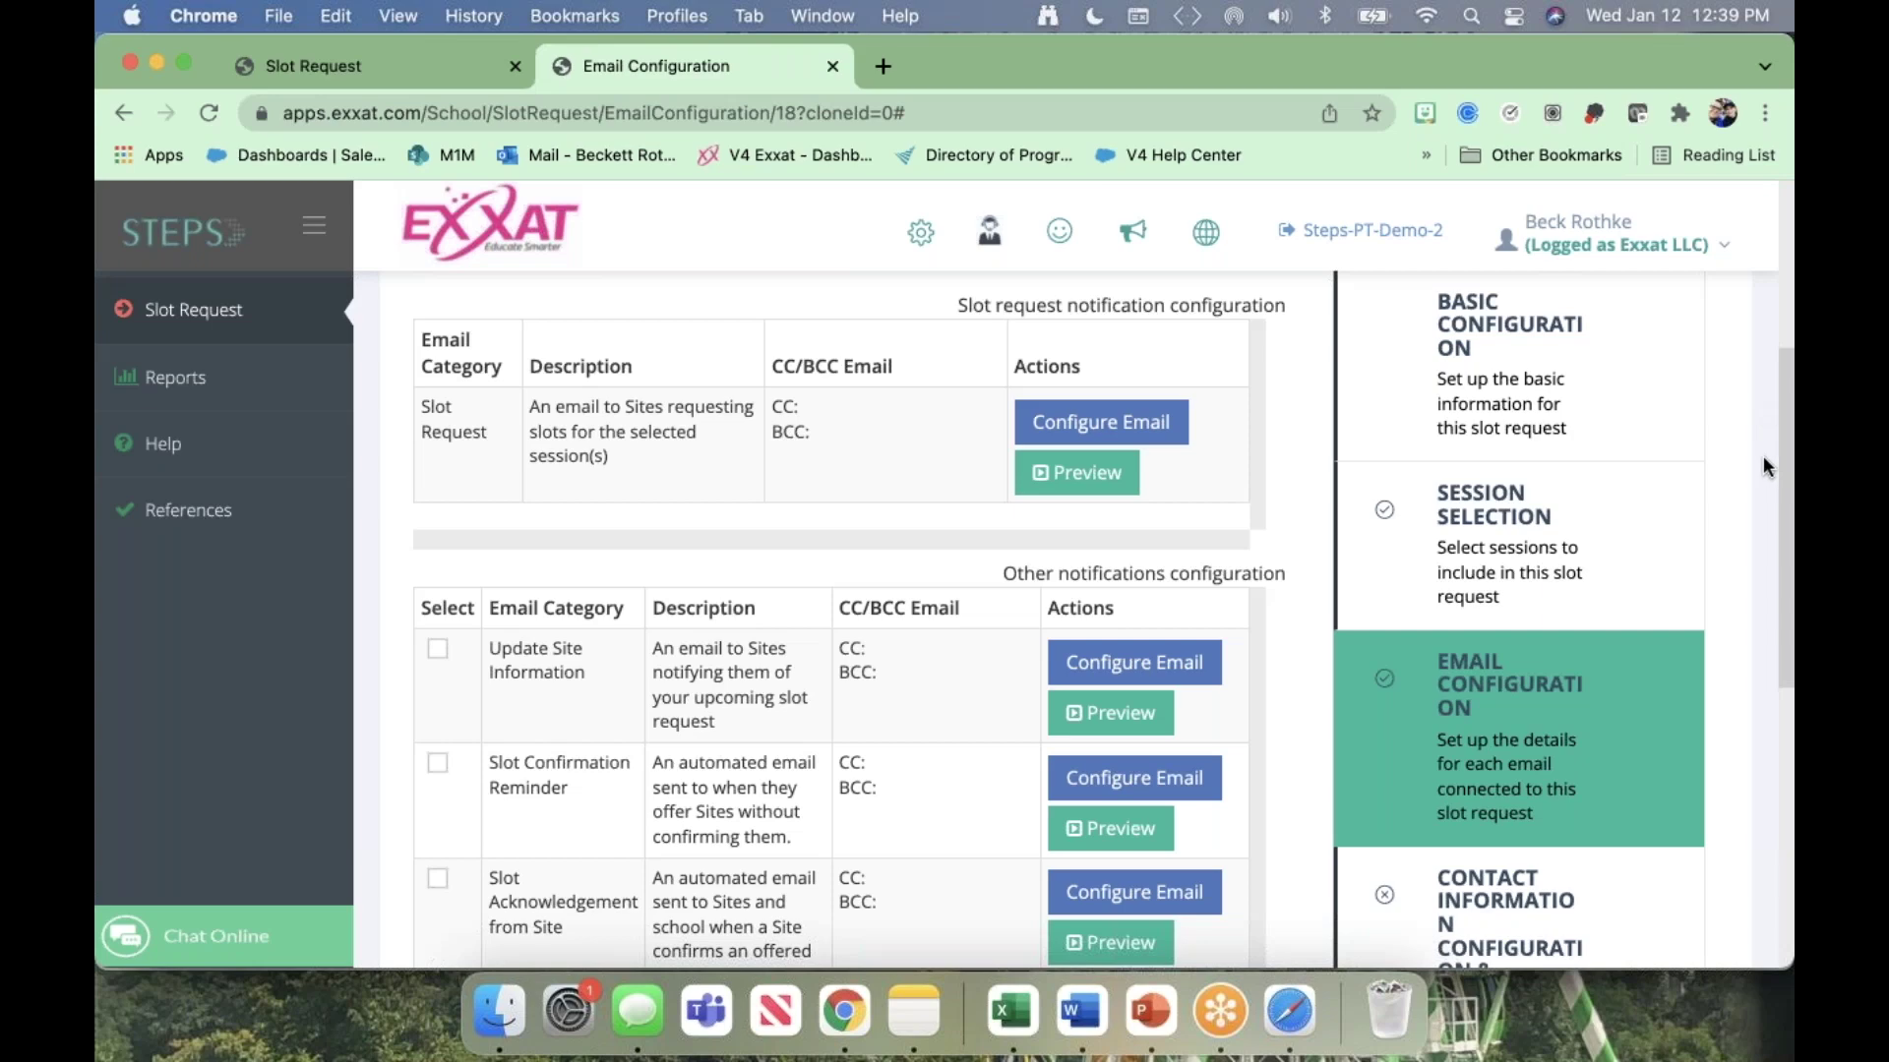
{"action": "scroll", "coordinate": [1517, 458], "scroll_direction": "down", "scroll_amount": 5}
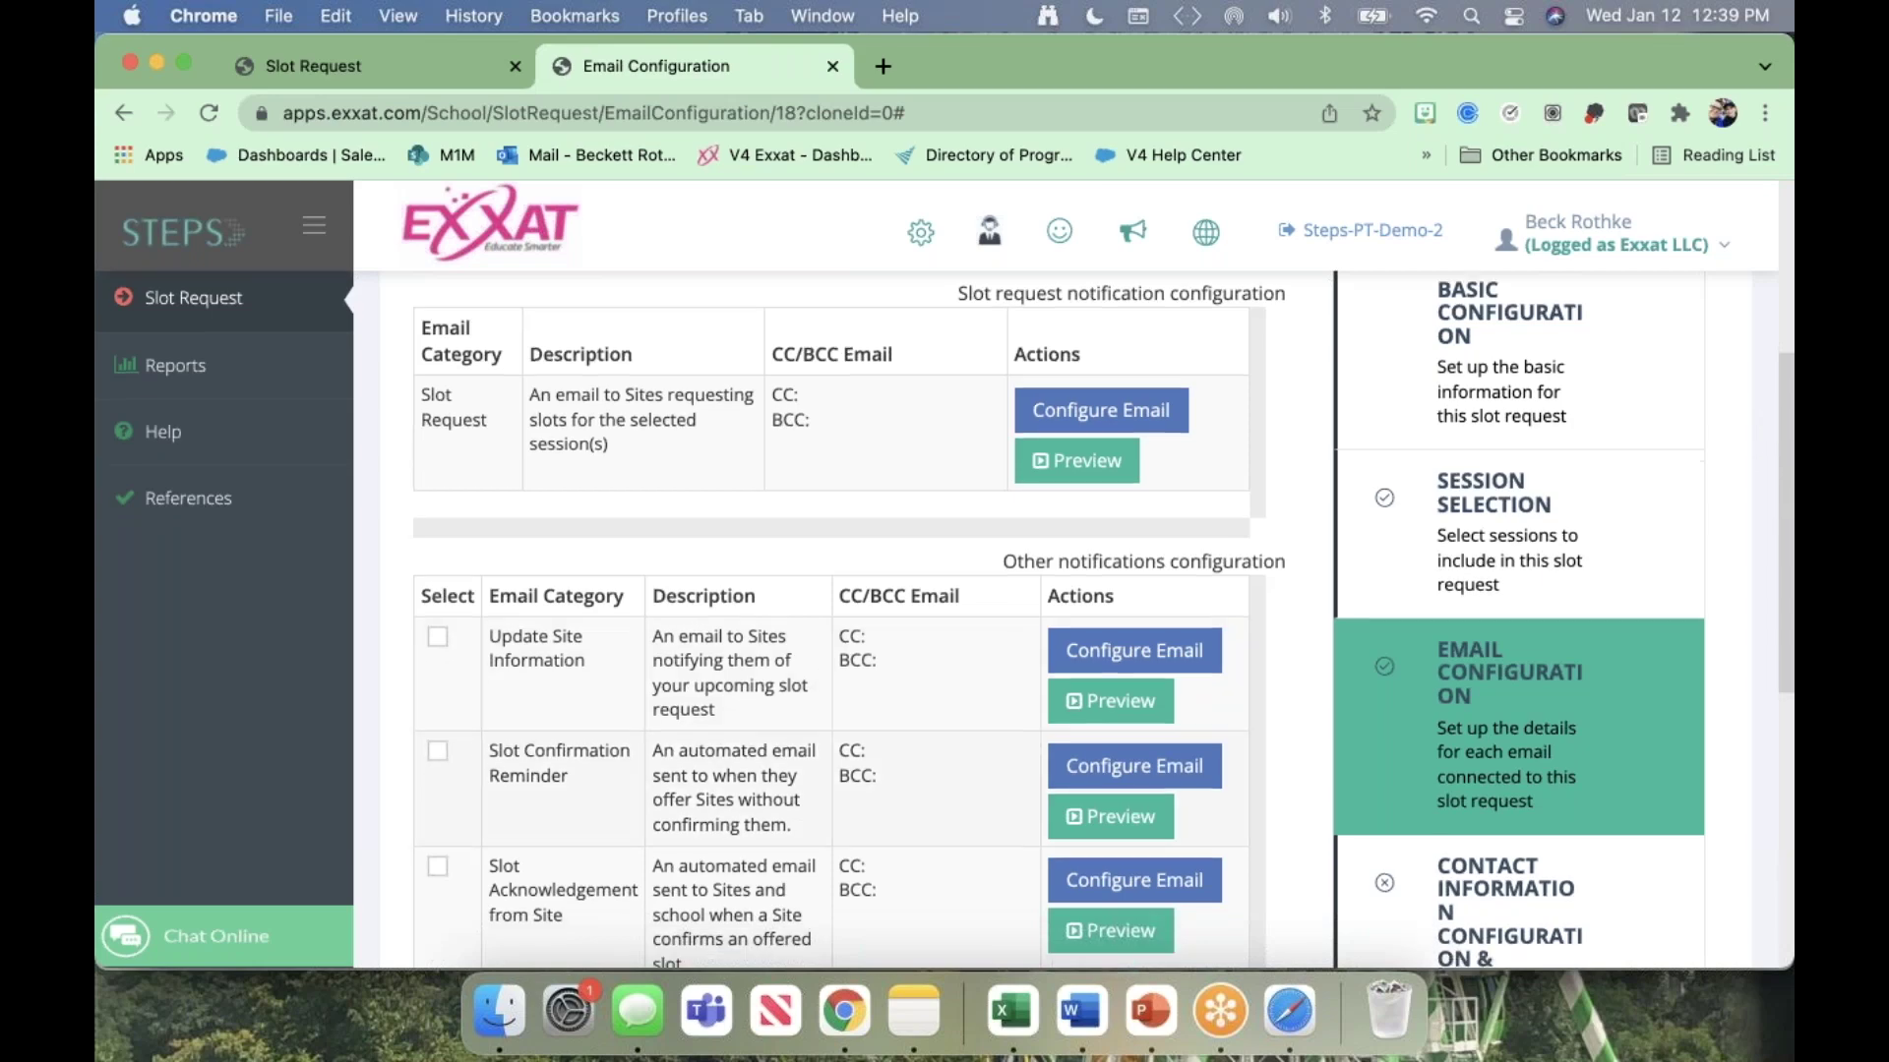
{"action": "scroll", "coordinate": [831, 619], "scroll_direction": "down", "scroll_amount": 3}
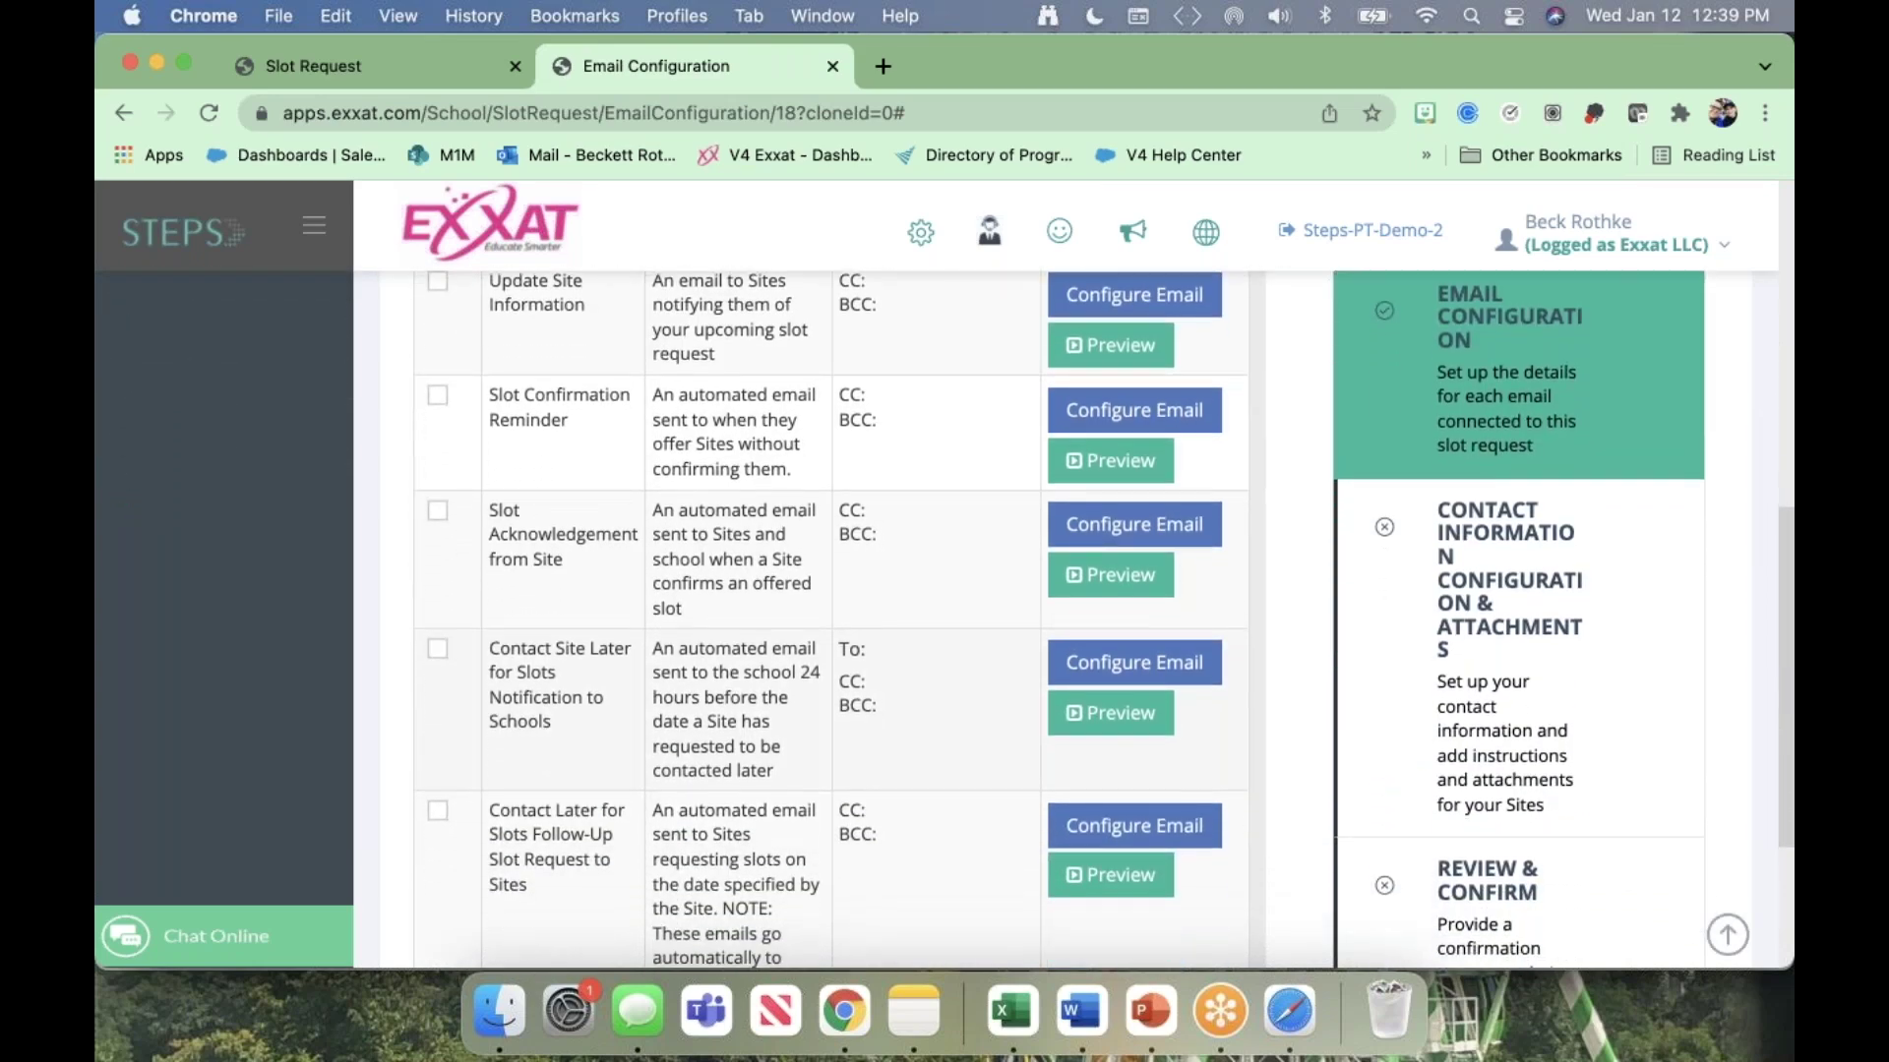
{"action": "scroll", "coordinate": [747, 450], "scroll_direction": "up", "scroll_amount": 4}
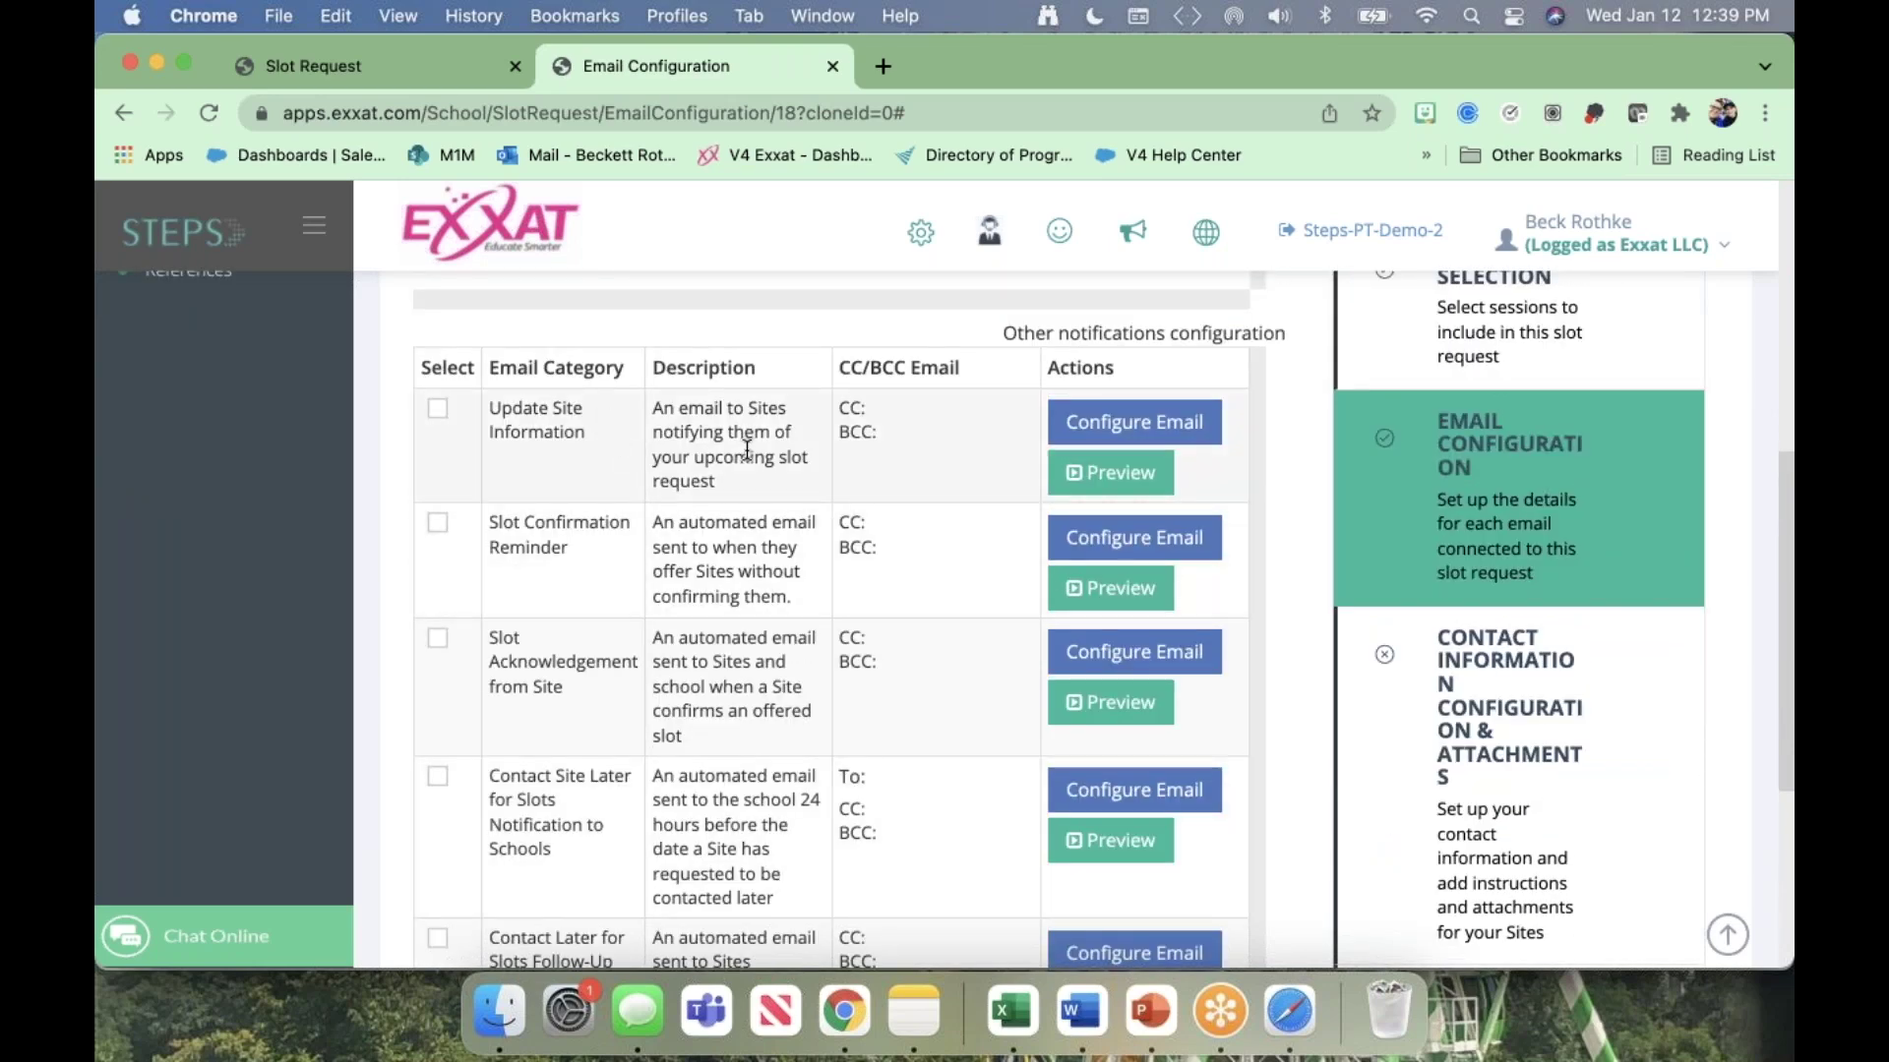
{"action": "scroll", "coordinate": [747, 450], "scroll_direction": "down", "scroll_amount": 4}
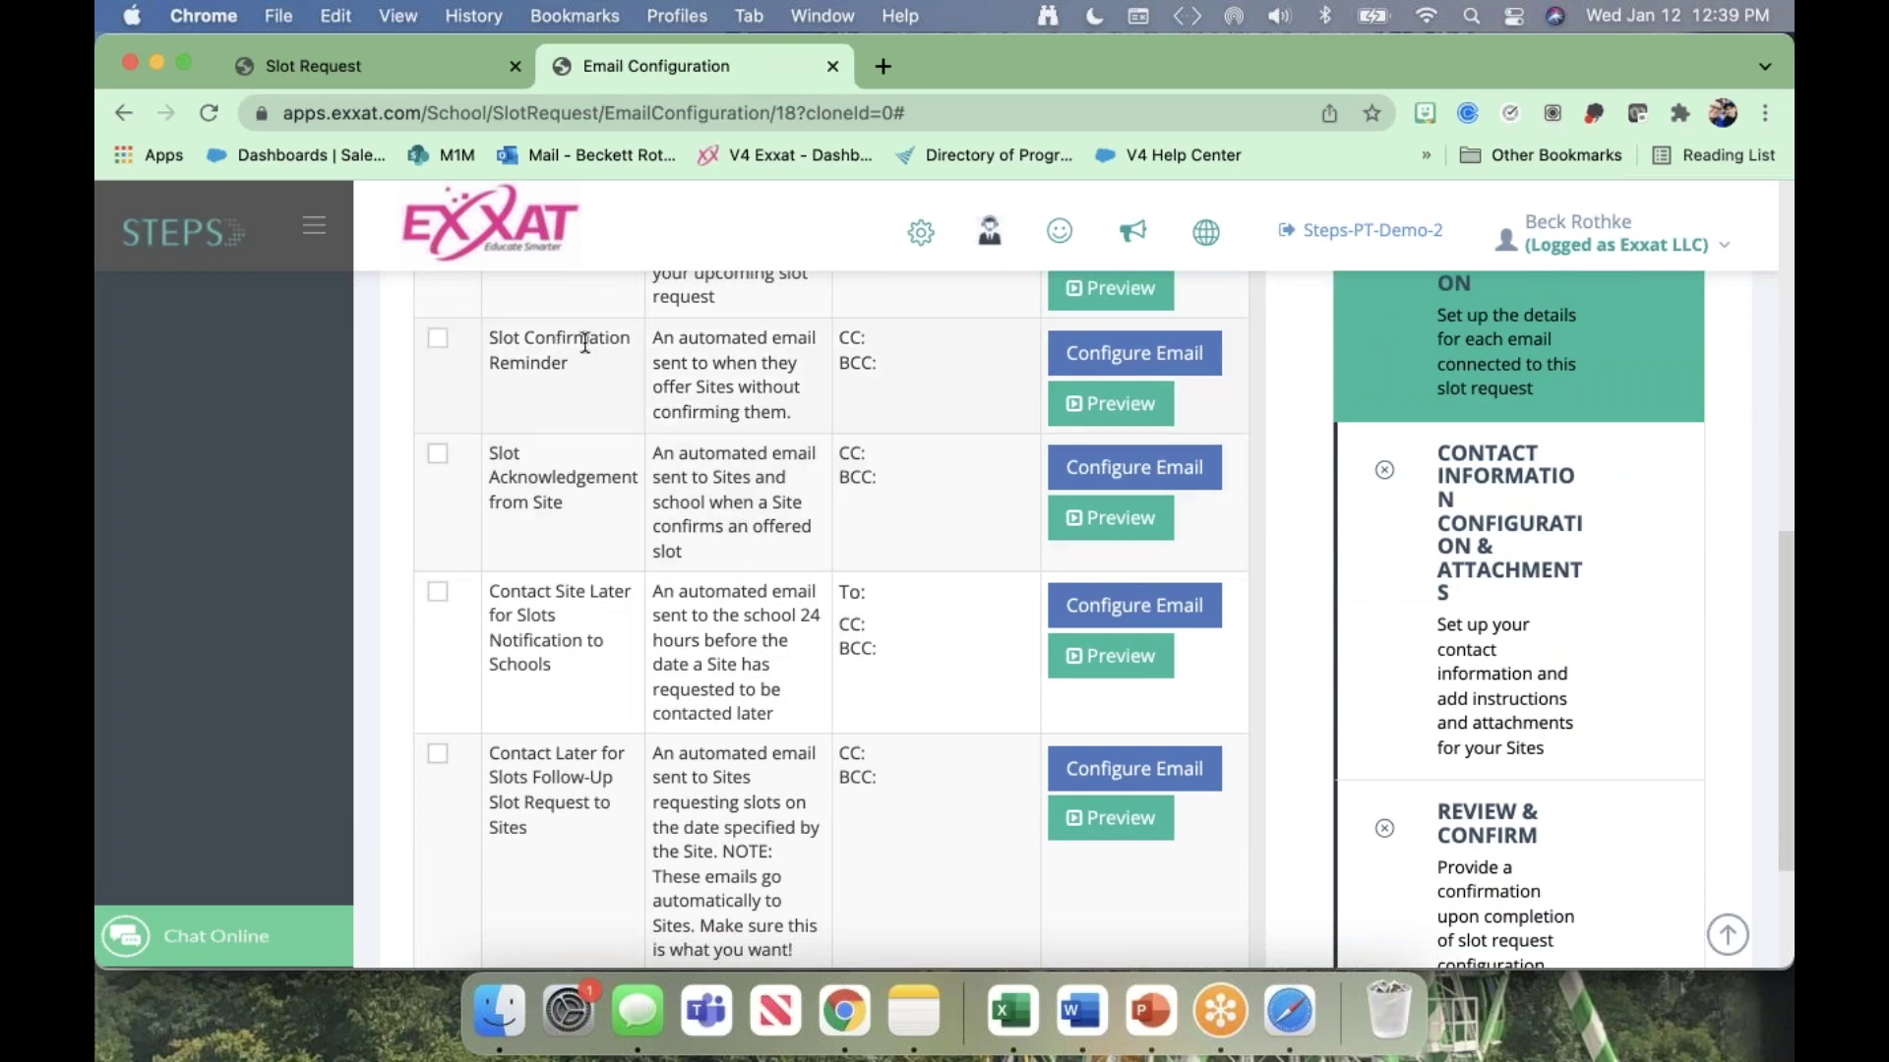
{"action": "scroll", "coordinate": [600, 873], "scroll_direction": "down", "scroll_amount": 4}
{"action": "scroll", "coordinate": [600, 873], "scroll_direction": "up", "scroll_amount": 6}
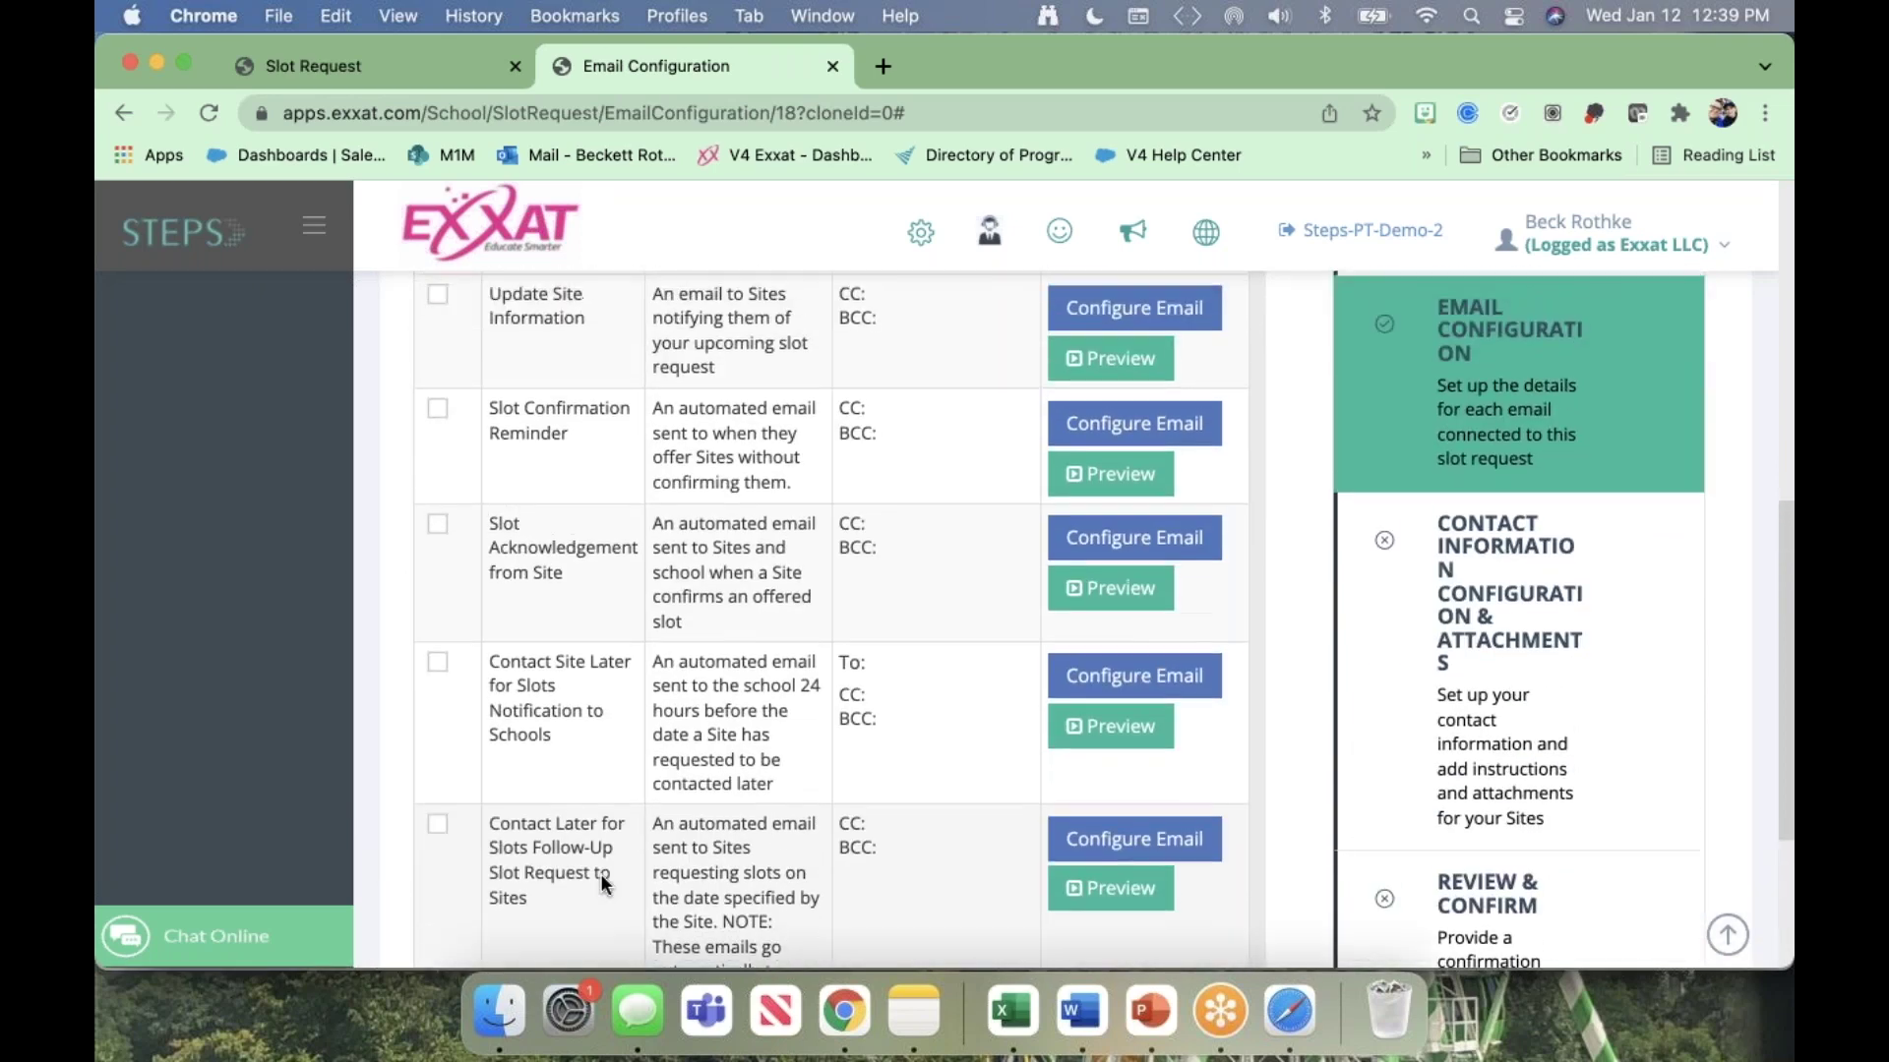
{"action": "scroll", "coordinate": [600, 873], "scroll_direction": "down", "scroll_amount": 1}
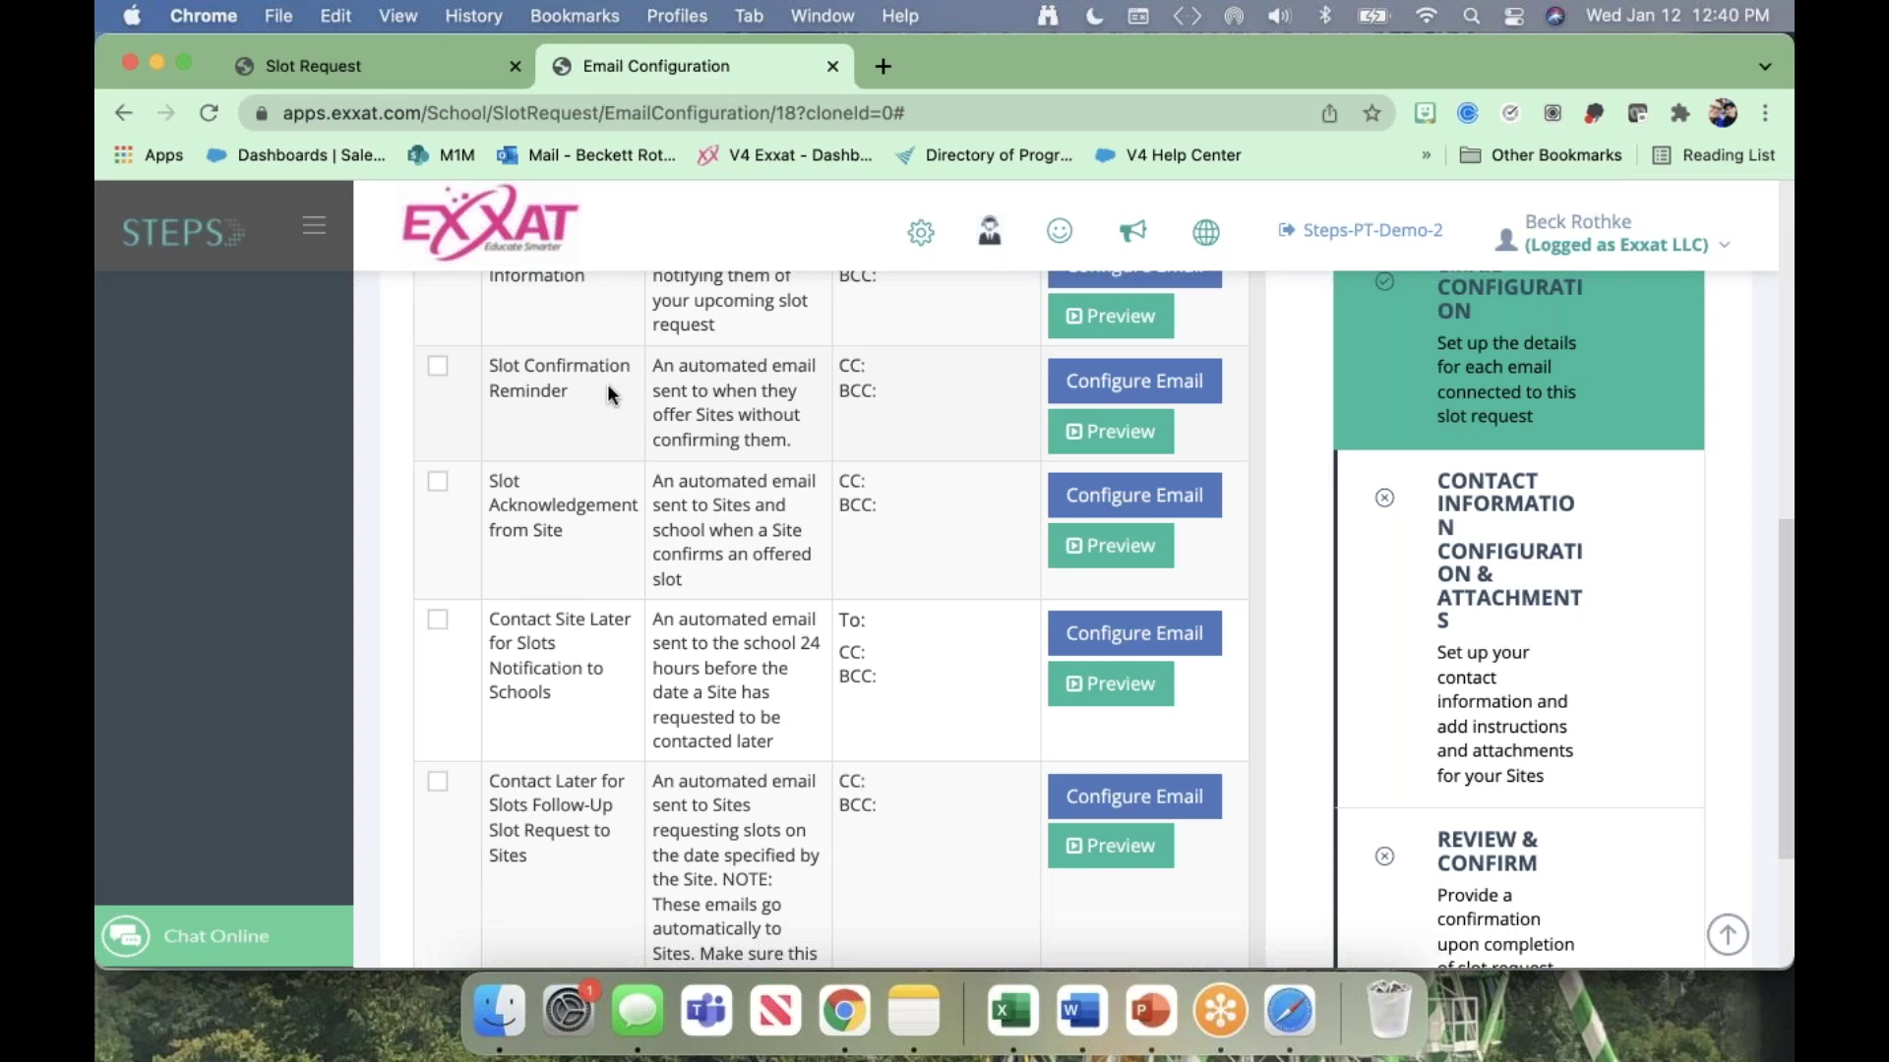
- Replace 'Long Island' with 'Exxat' in the Slot Confirmation Reminder message
{"action": "left_click", "coordinate": [1132, 386]}
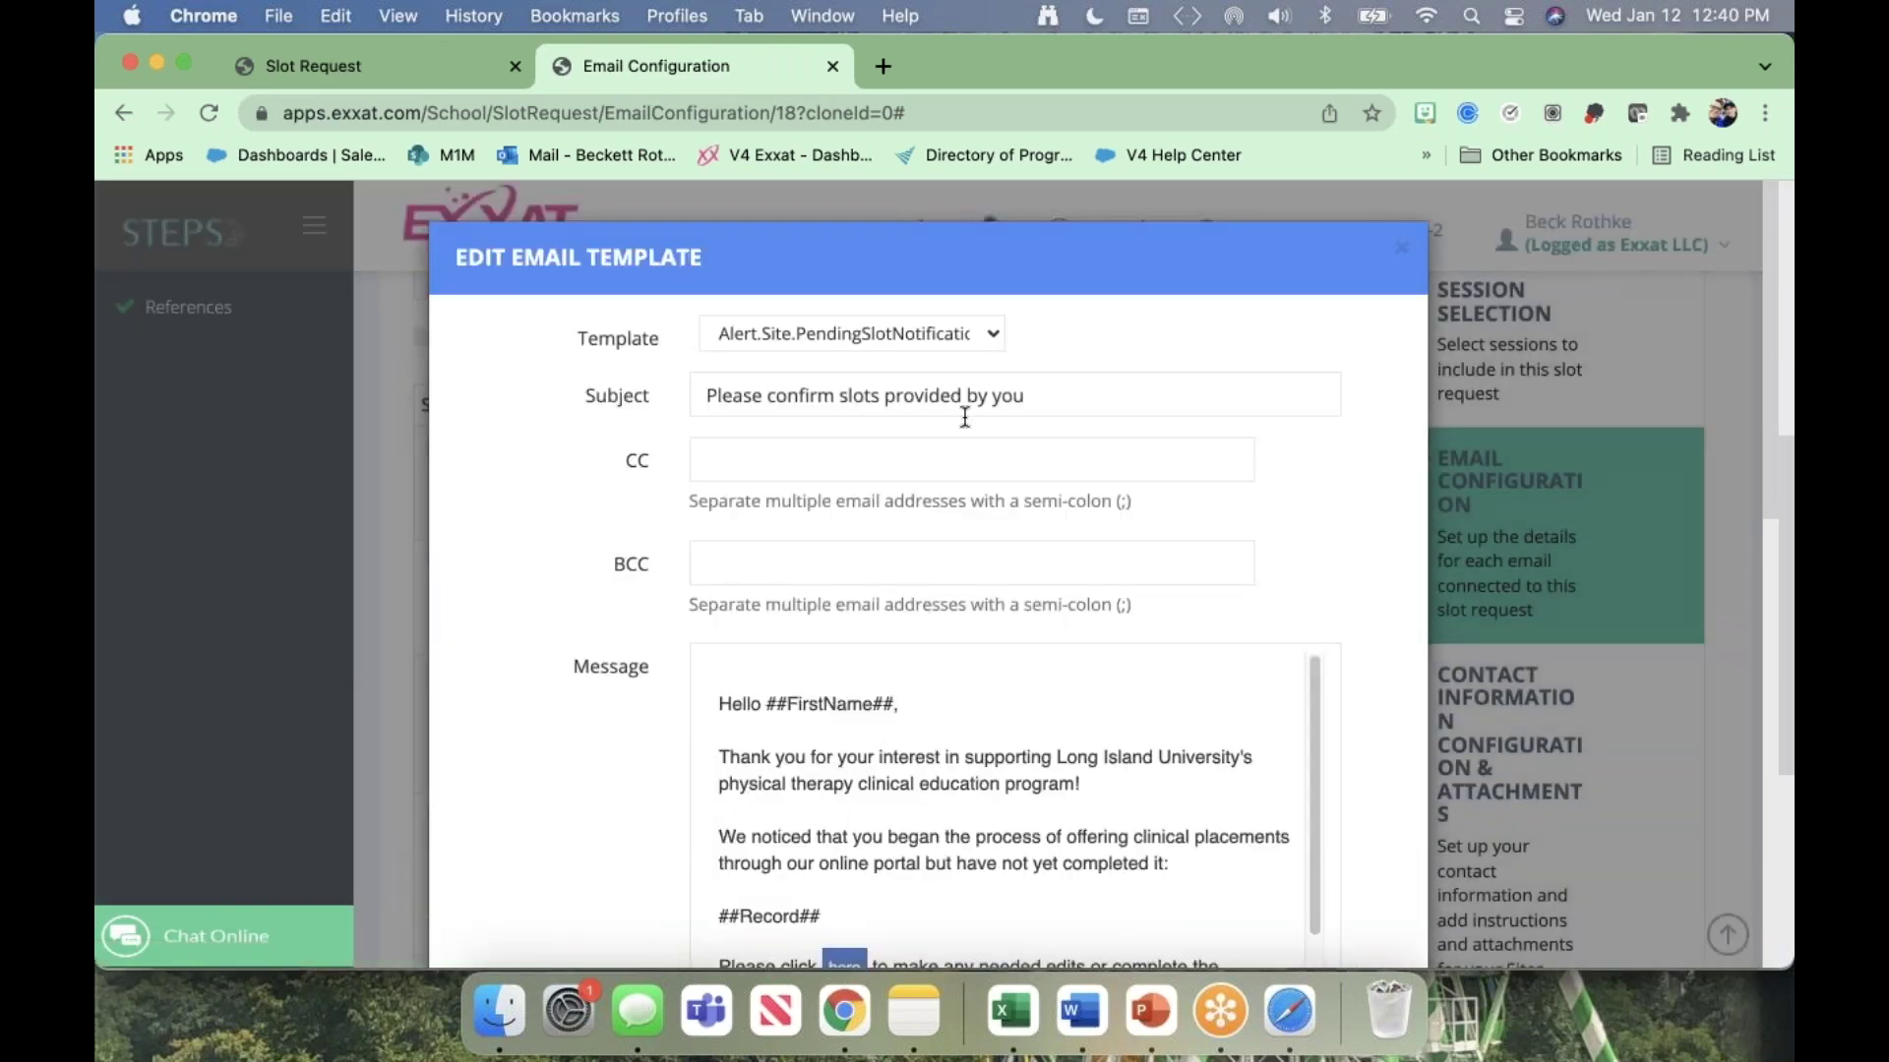
{"action": "scroll", "coordinate": [535, 665], "scroll_direction": "down", "scroll_amount": 3}
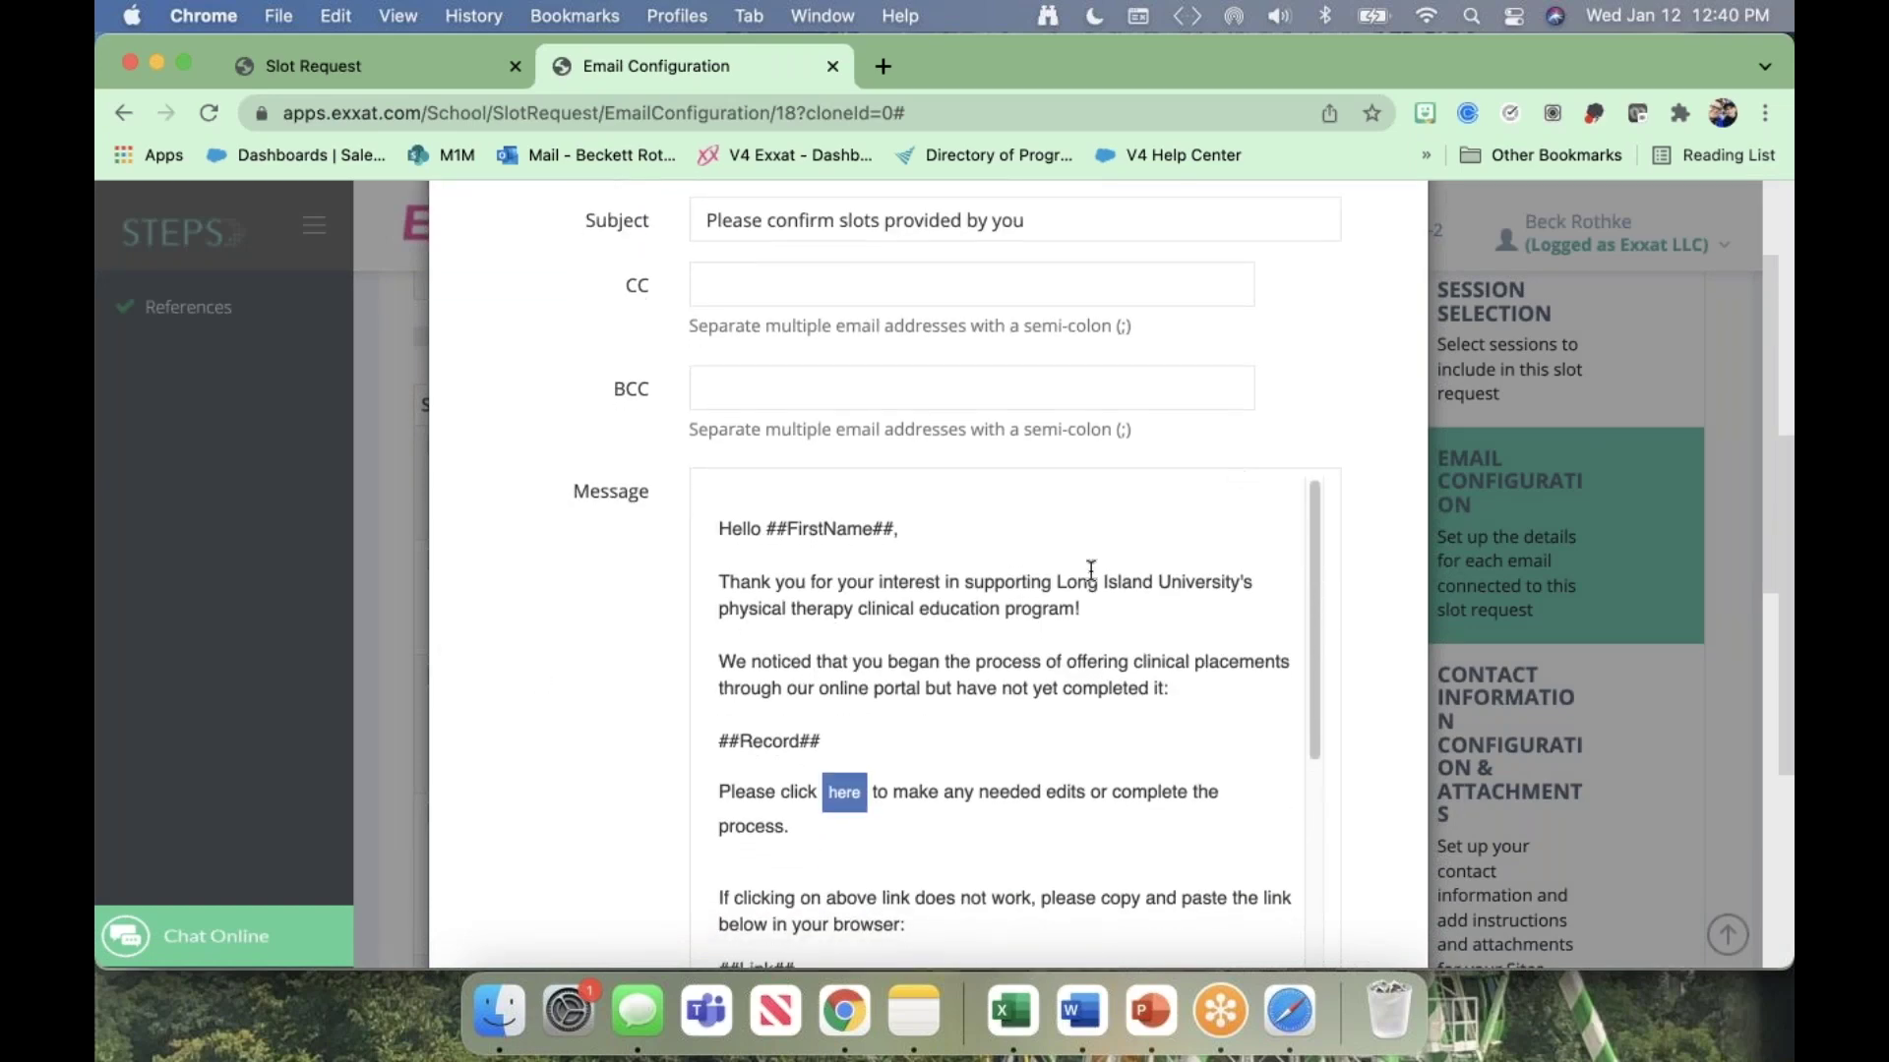
{"action": "left_click_drag", "start_coordinate": [1158, 582], "coordinate": [1049, 572]}
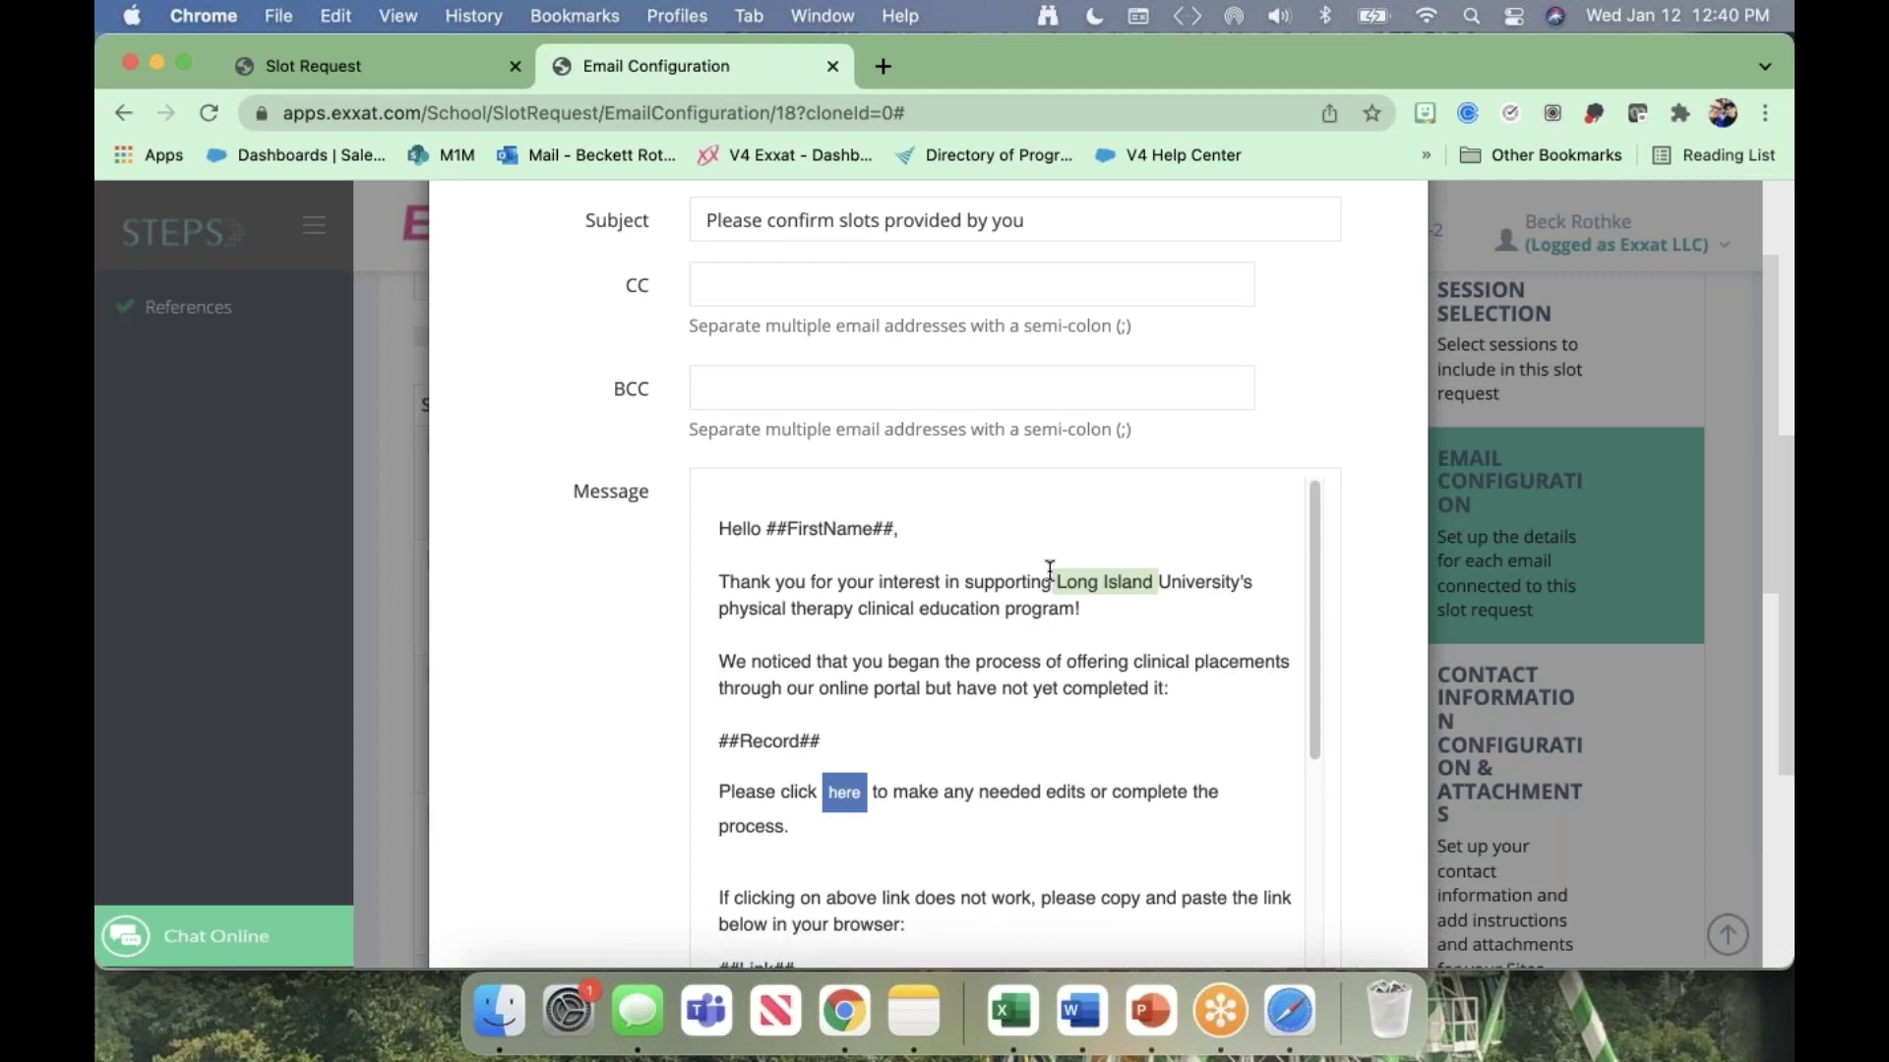
{"action": "key", "text": "BackSpace"}
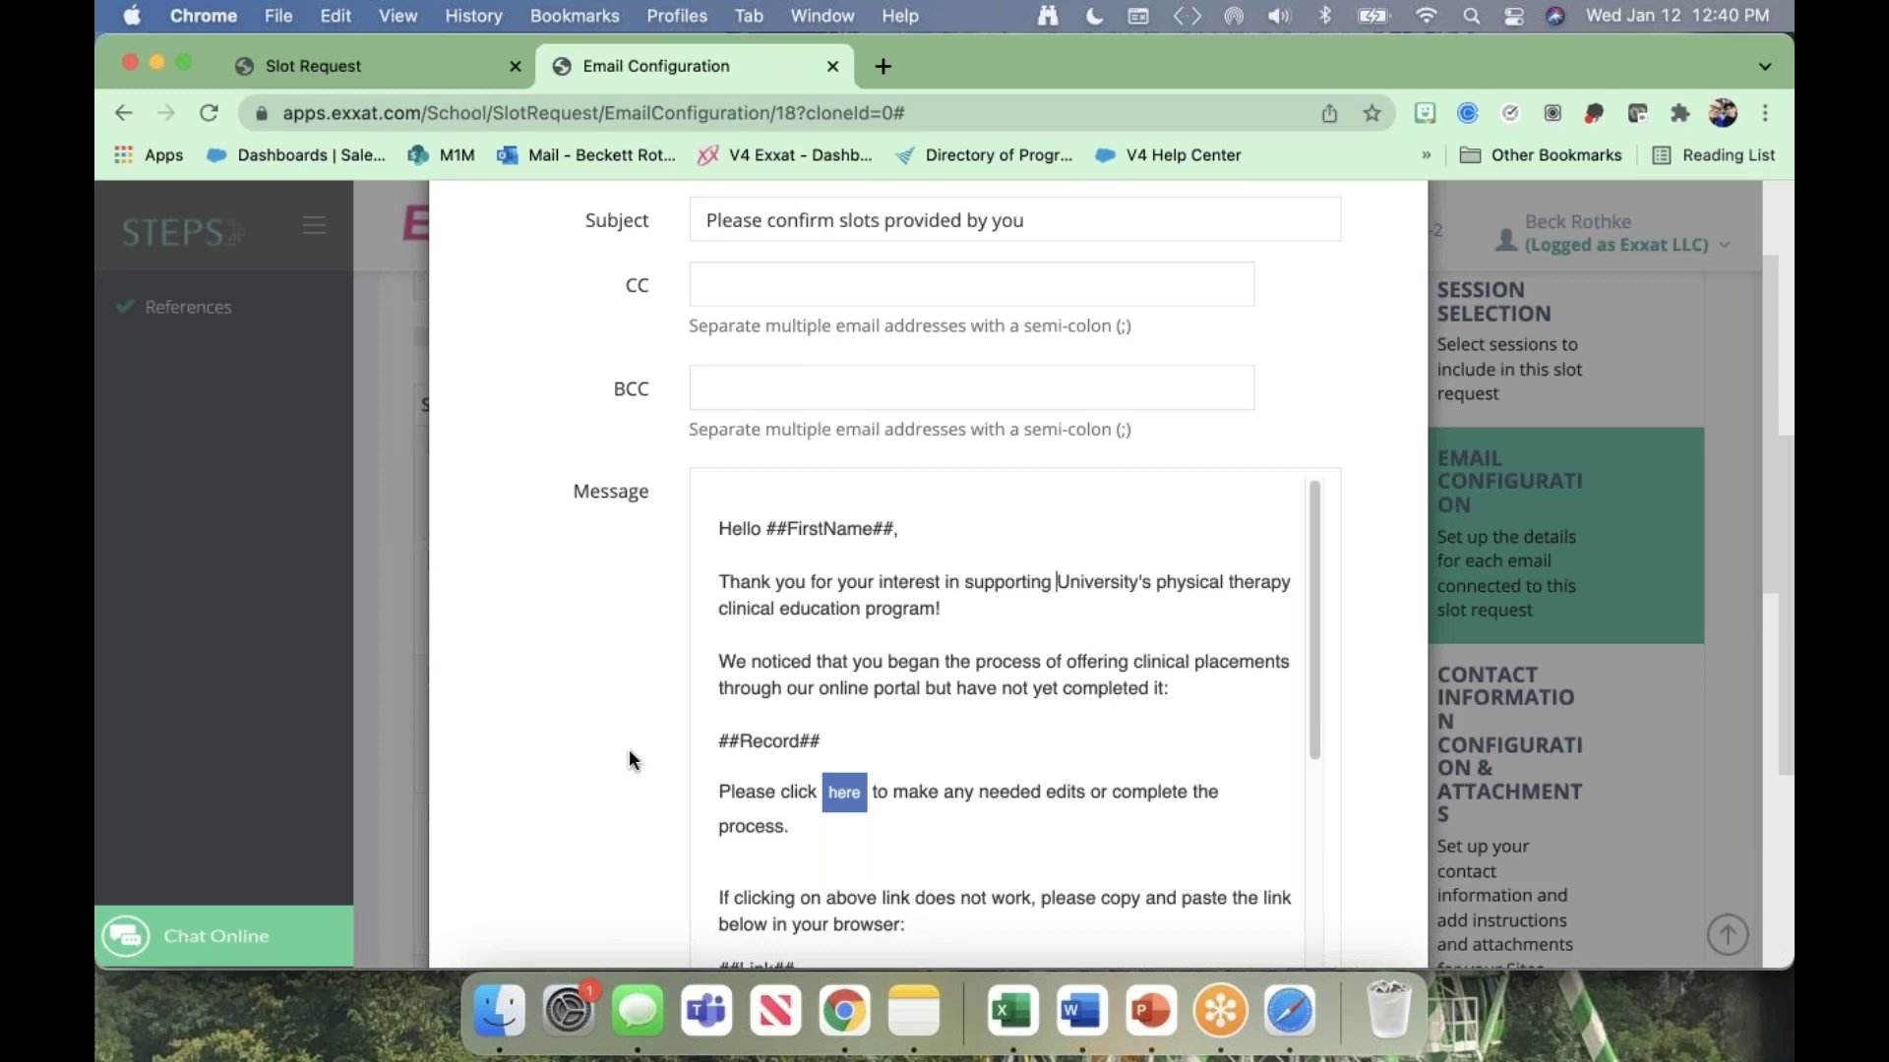
{"action": "type", "text": "Exxat"}
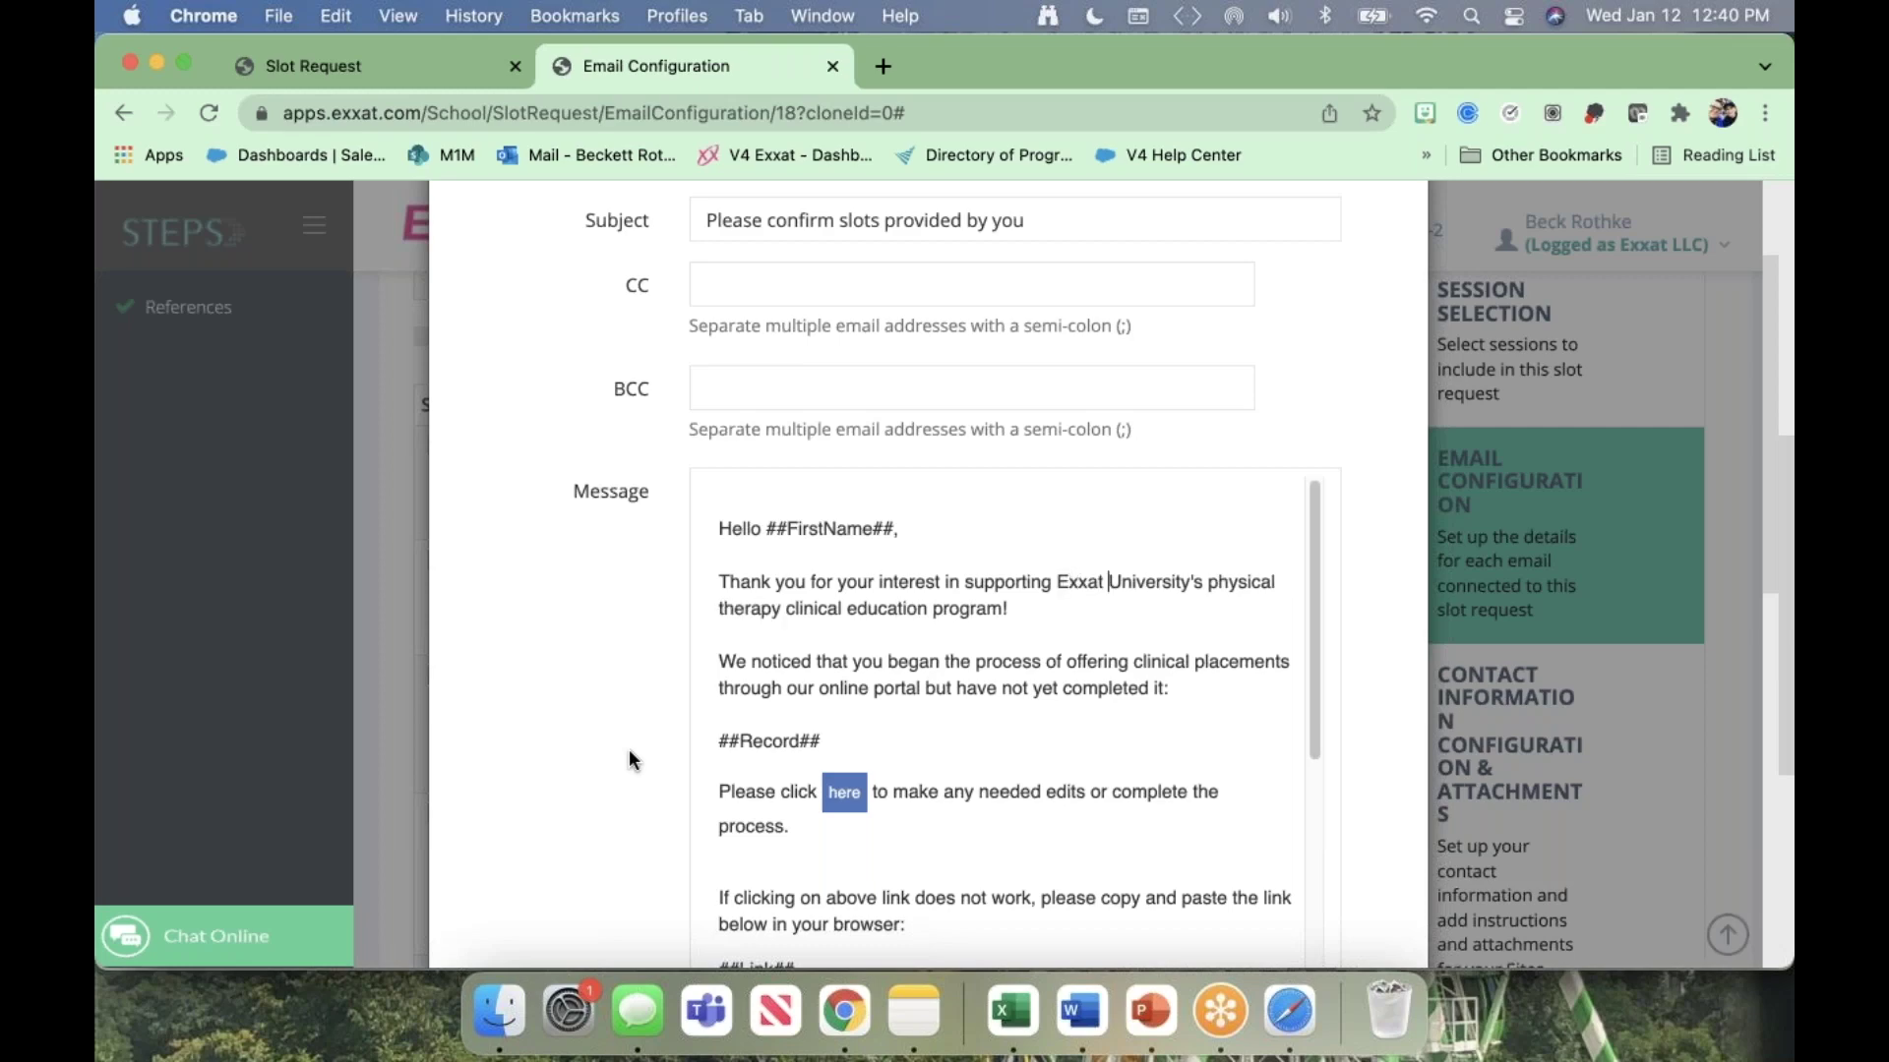
{"action": "scroll", "coordinate": [612, 678], "scroll_direction": "up", "scroll_amount": 3}
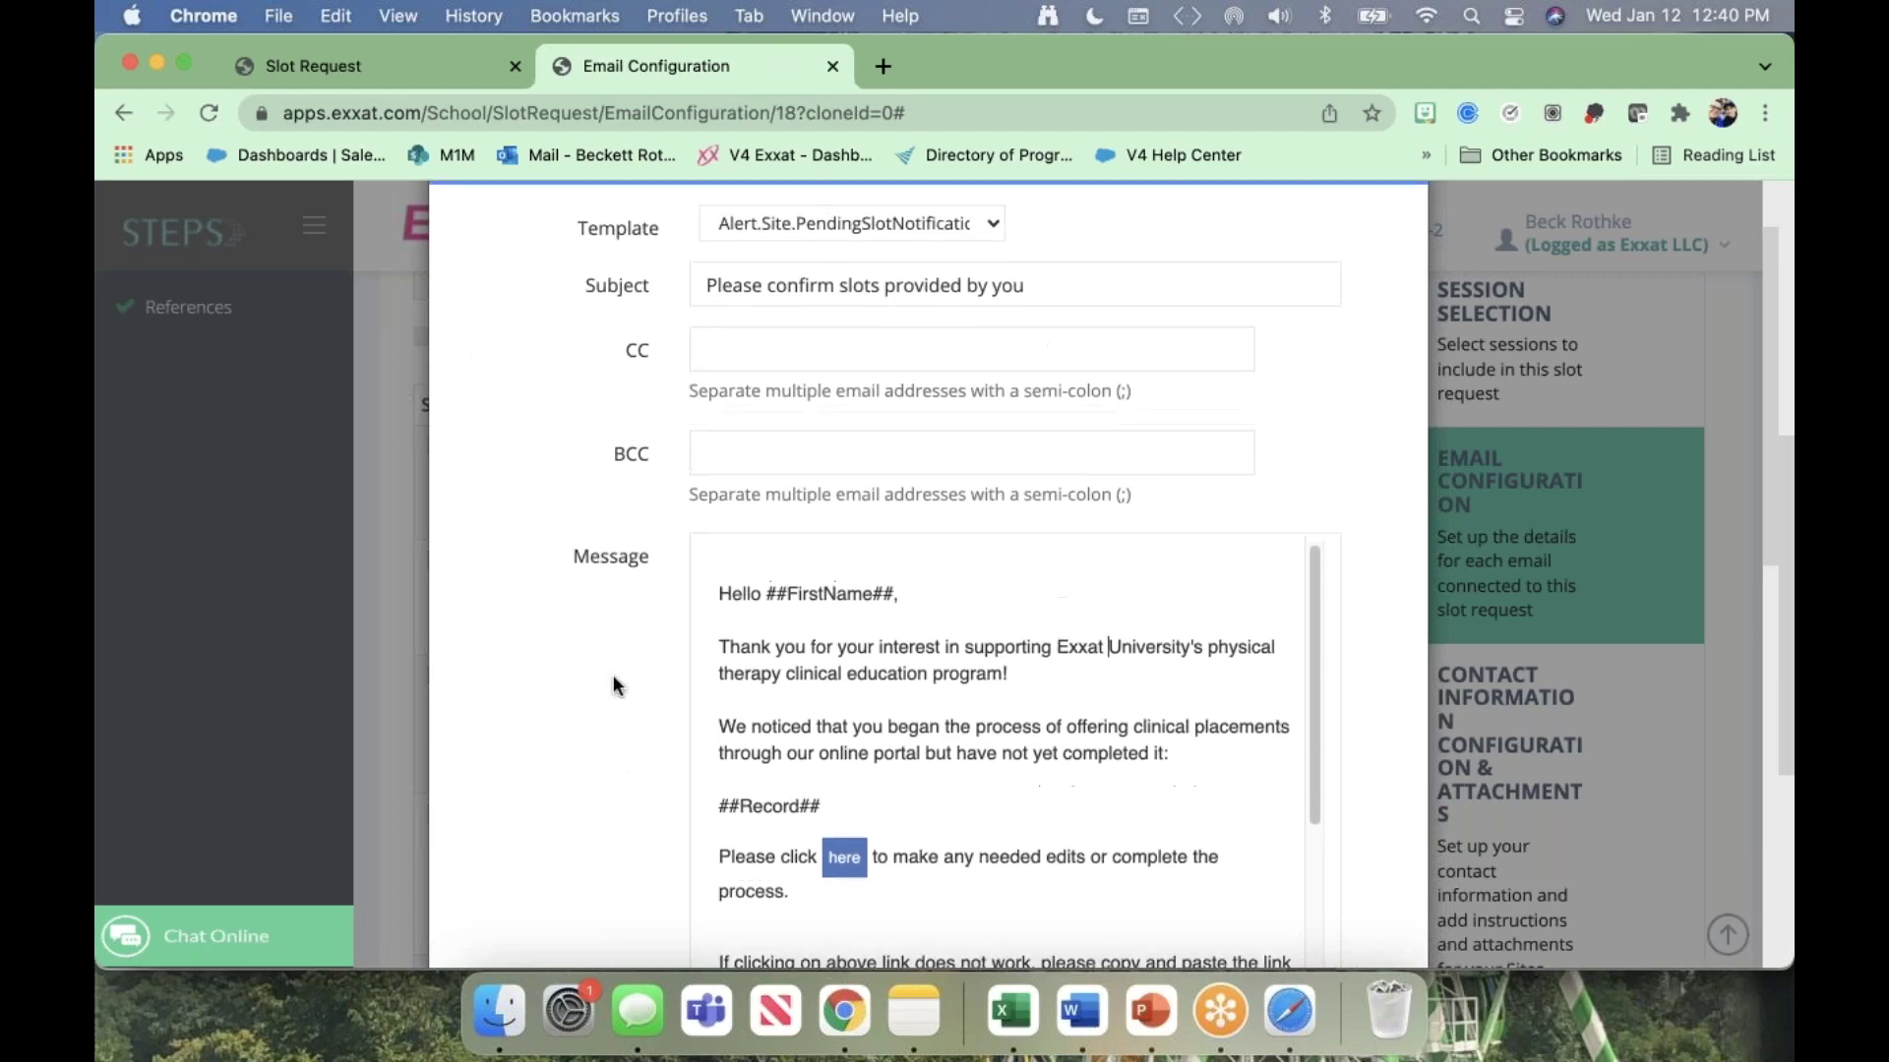
{"action": "scroll", "coordinate": [612, 685], "scroll_direction": "down", "scroll_amount": 2}
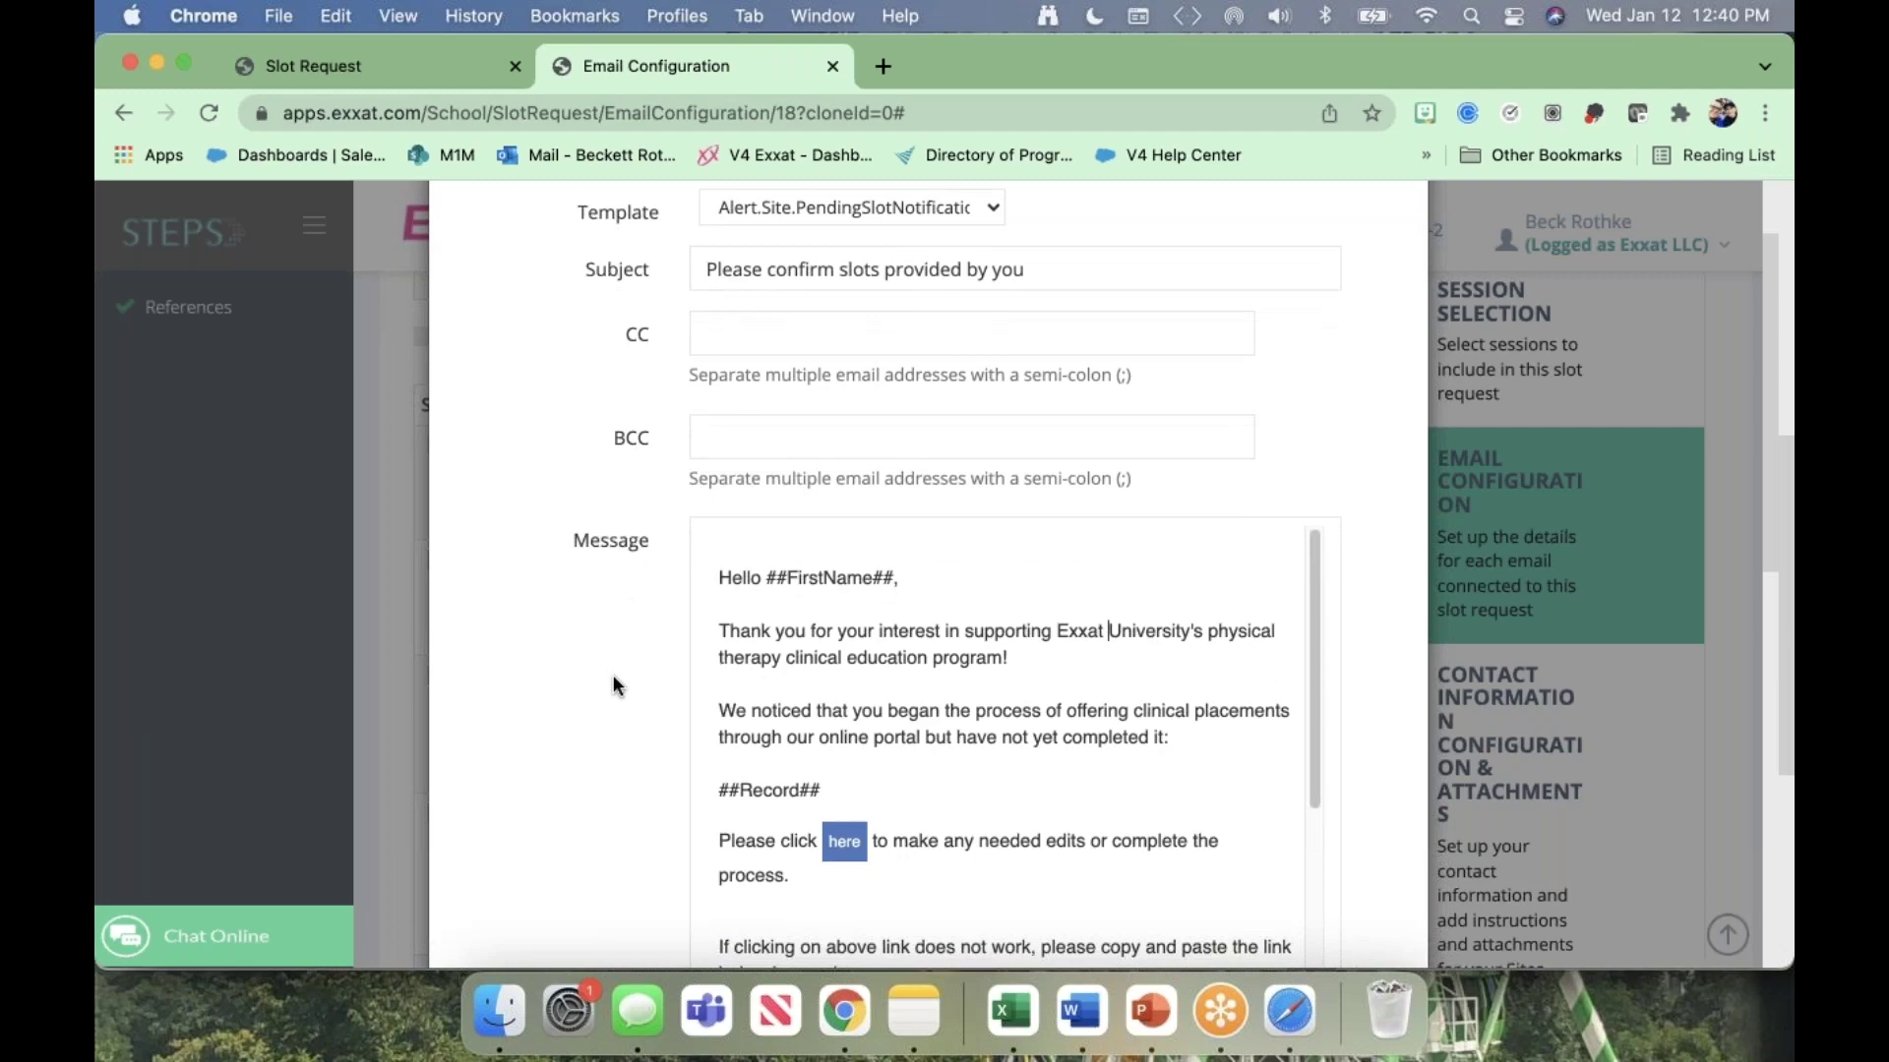
{"action": "scroll", "coordinate": [612, 679], "scroll_direction": "down", "scroll_amount": 14}
{"action": "scroll", "coordinate": [612, 686], "scroll_direction": "down", "scroll_amount": 8}
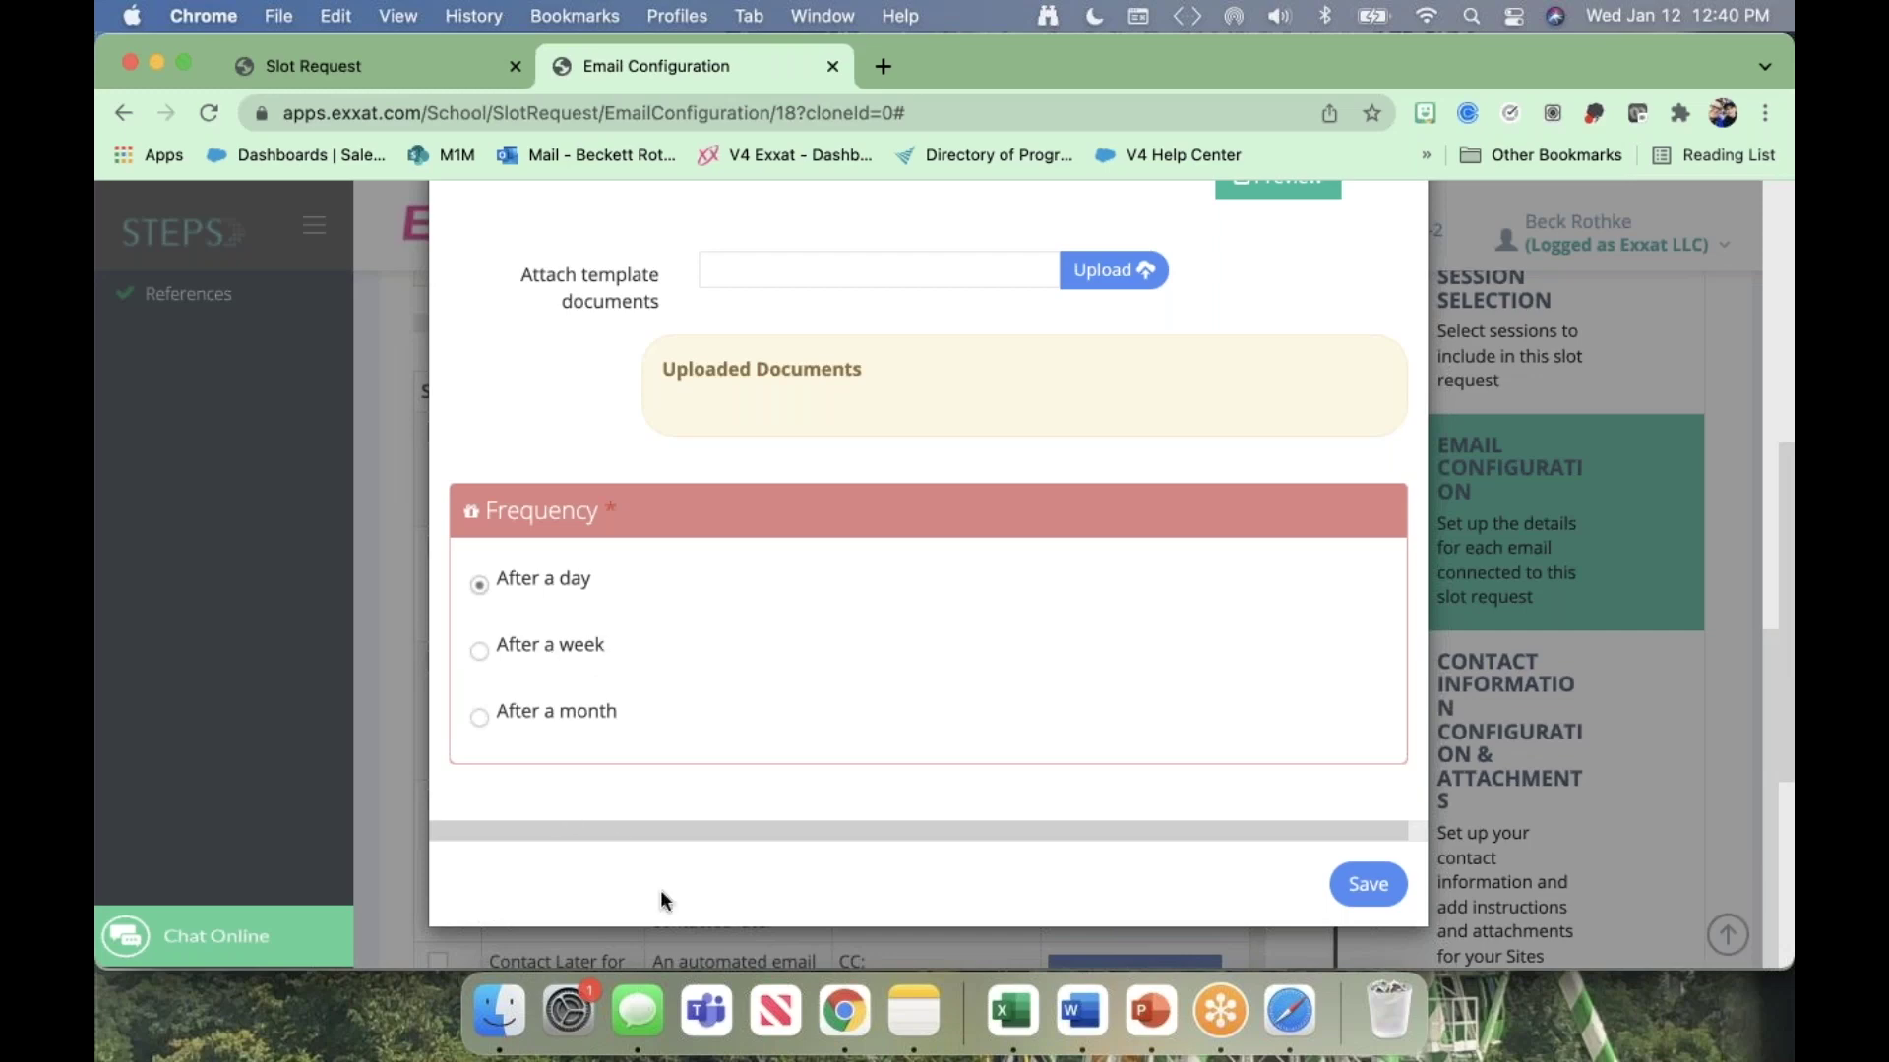
{"action": "scroll", "coordinate": [629, 696], "scroll_direction": "up", "scroll_amount": 1}
{"action": "scroll", "coordinate": [633, 706], "scroll_direction": "down", "scroll_amount": 1}
{"action": "scroll", "coordinate": [634, 708], "scroll_direction": "up", "scroll_amount": 5}
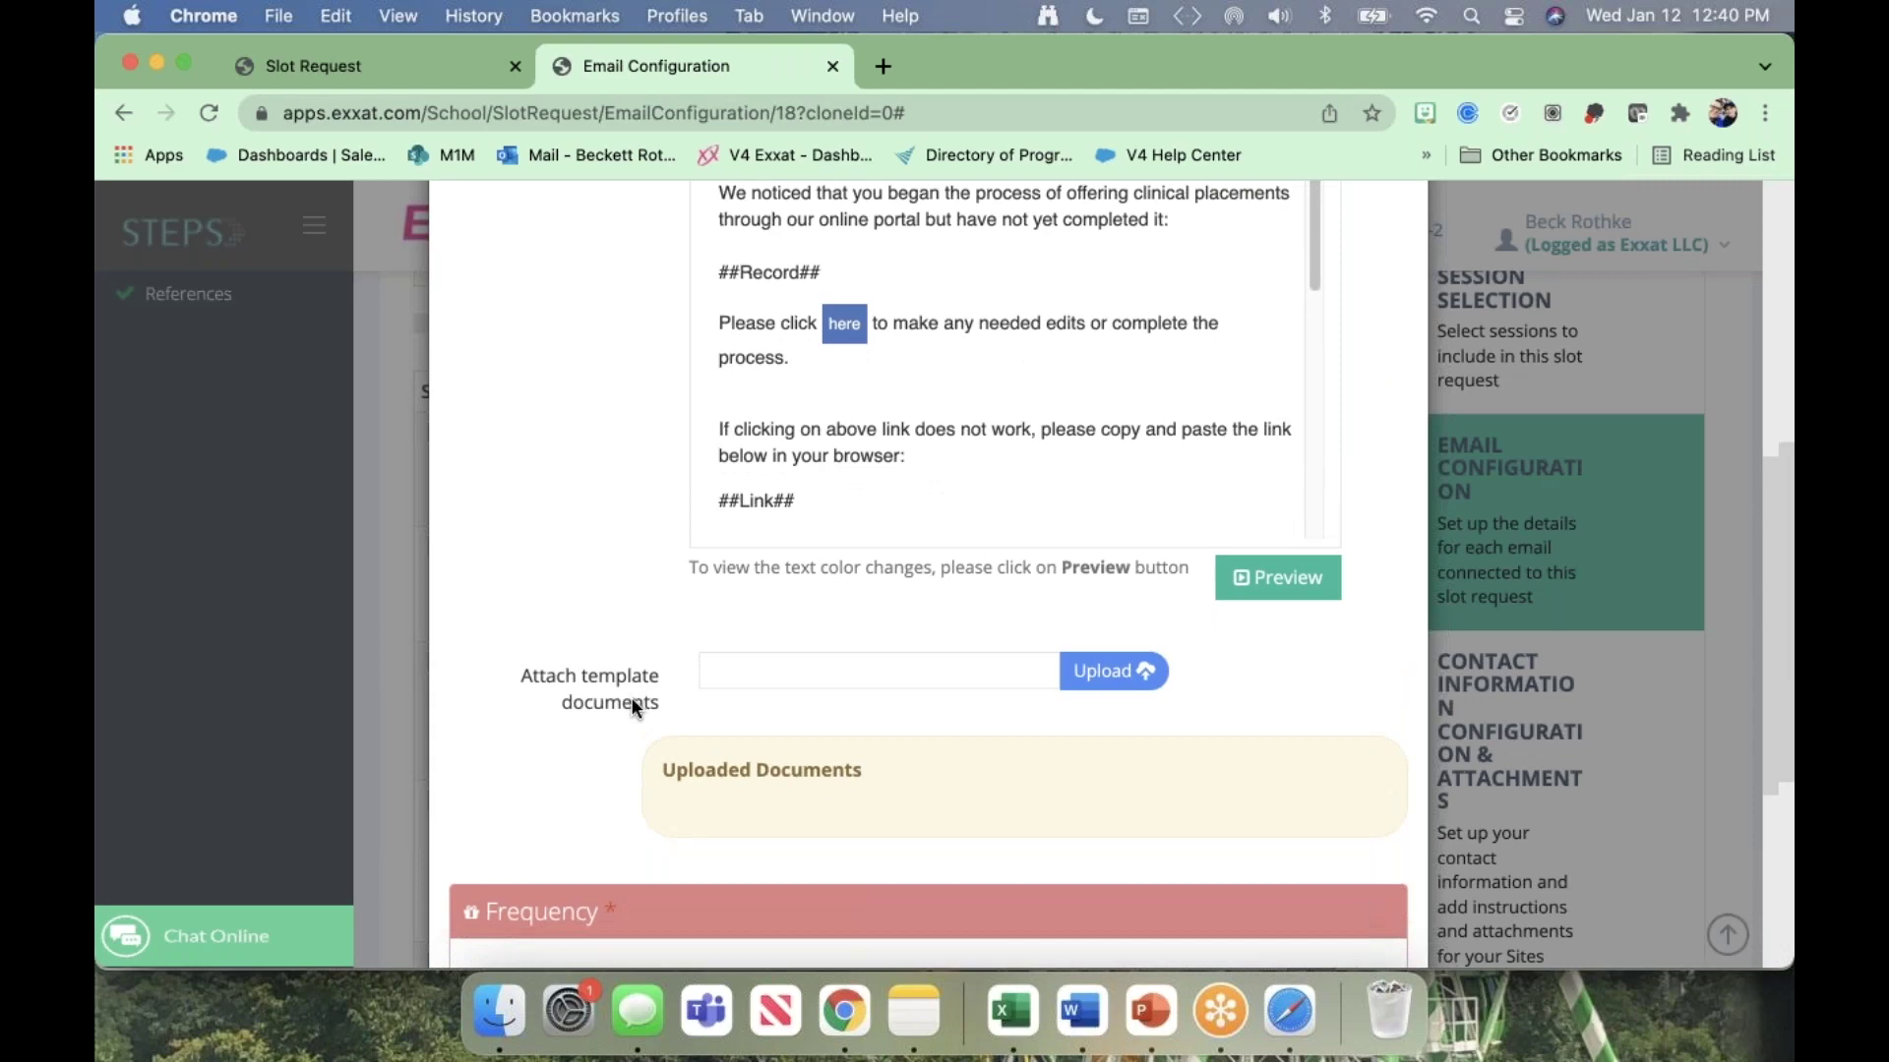
{"action": "scroll", "coordinate": [576, 472], "scroll_direction": "up", "scroll_amount": 3}
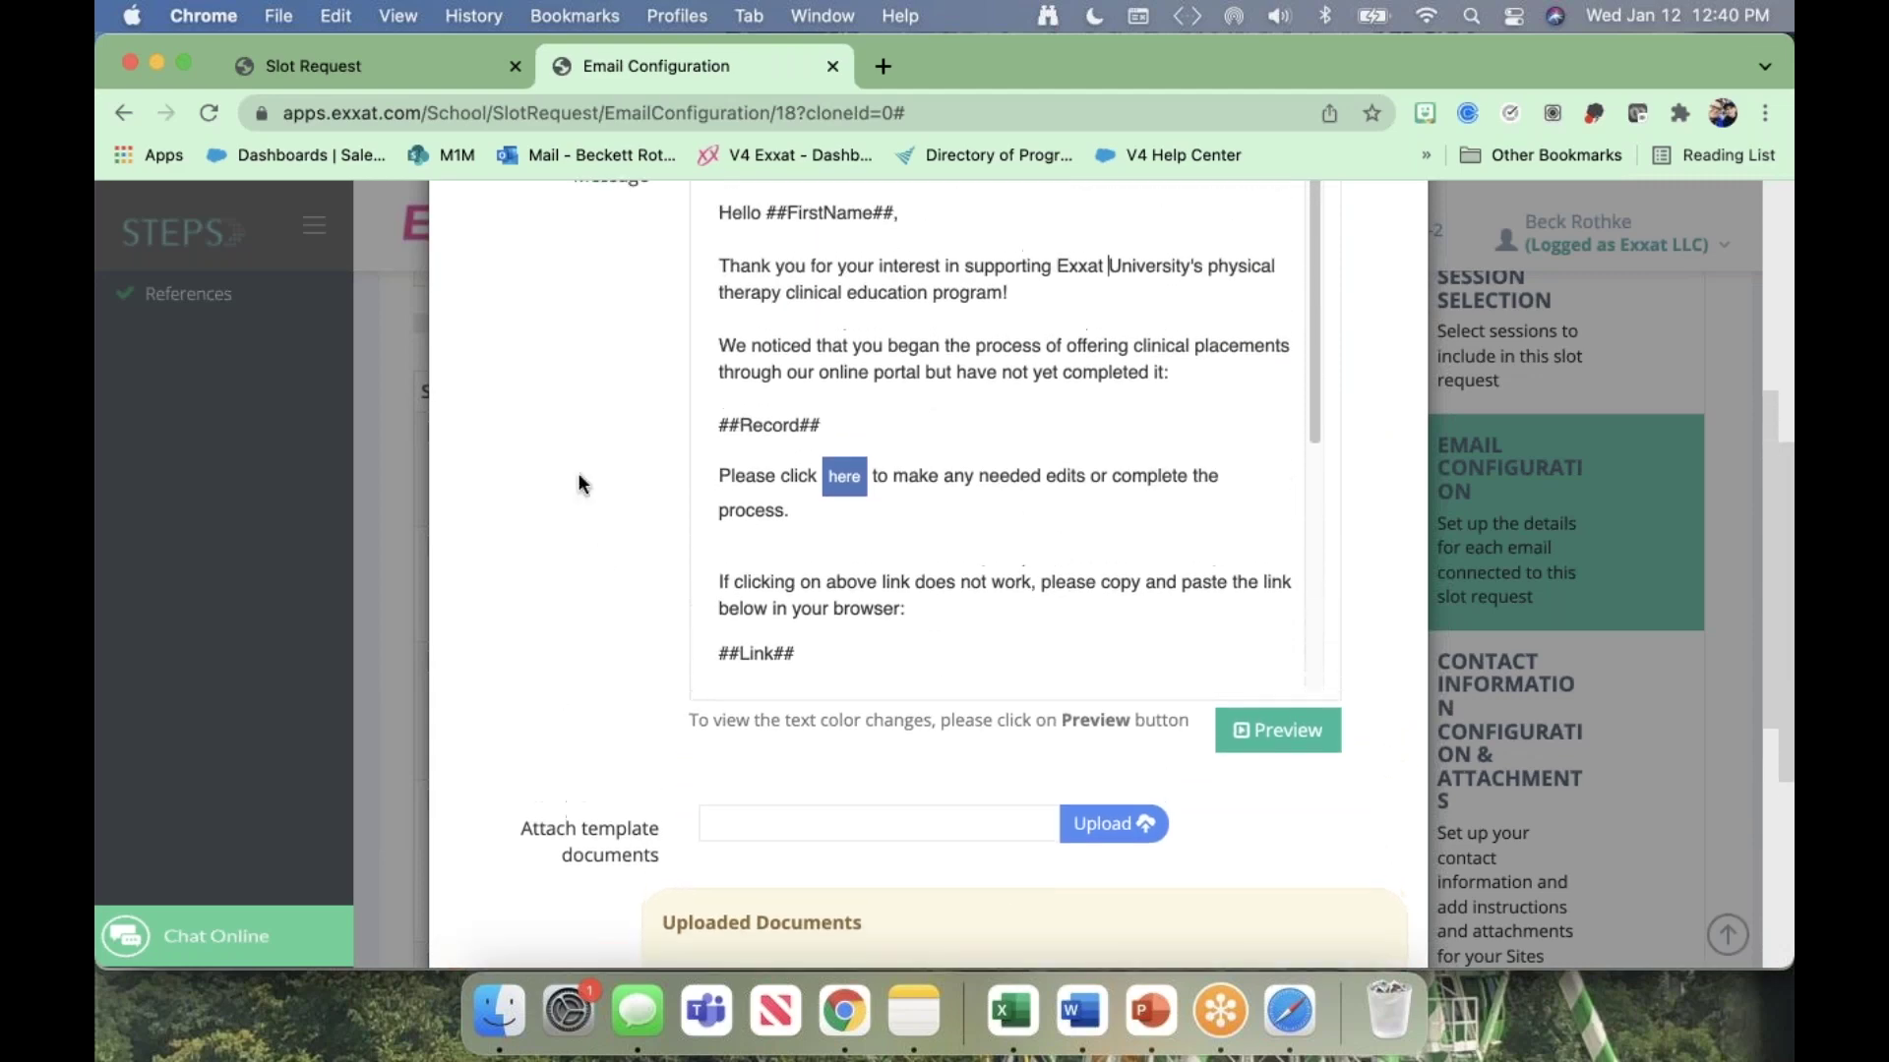
{"action": "scroll", "coordinate": [576, 472], "scroll_direction": "up", "scroll_amount": 2}
{"action": "scroll", "coordinate": [576, 472], "scroll_direction": "down", "scroll_amount": 2}
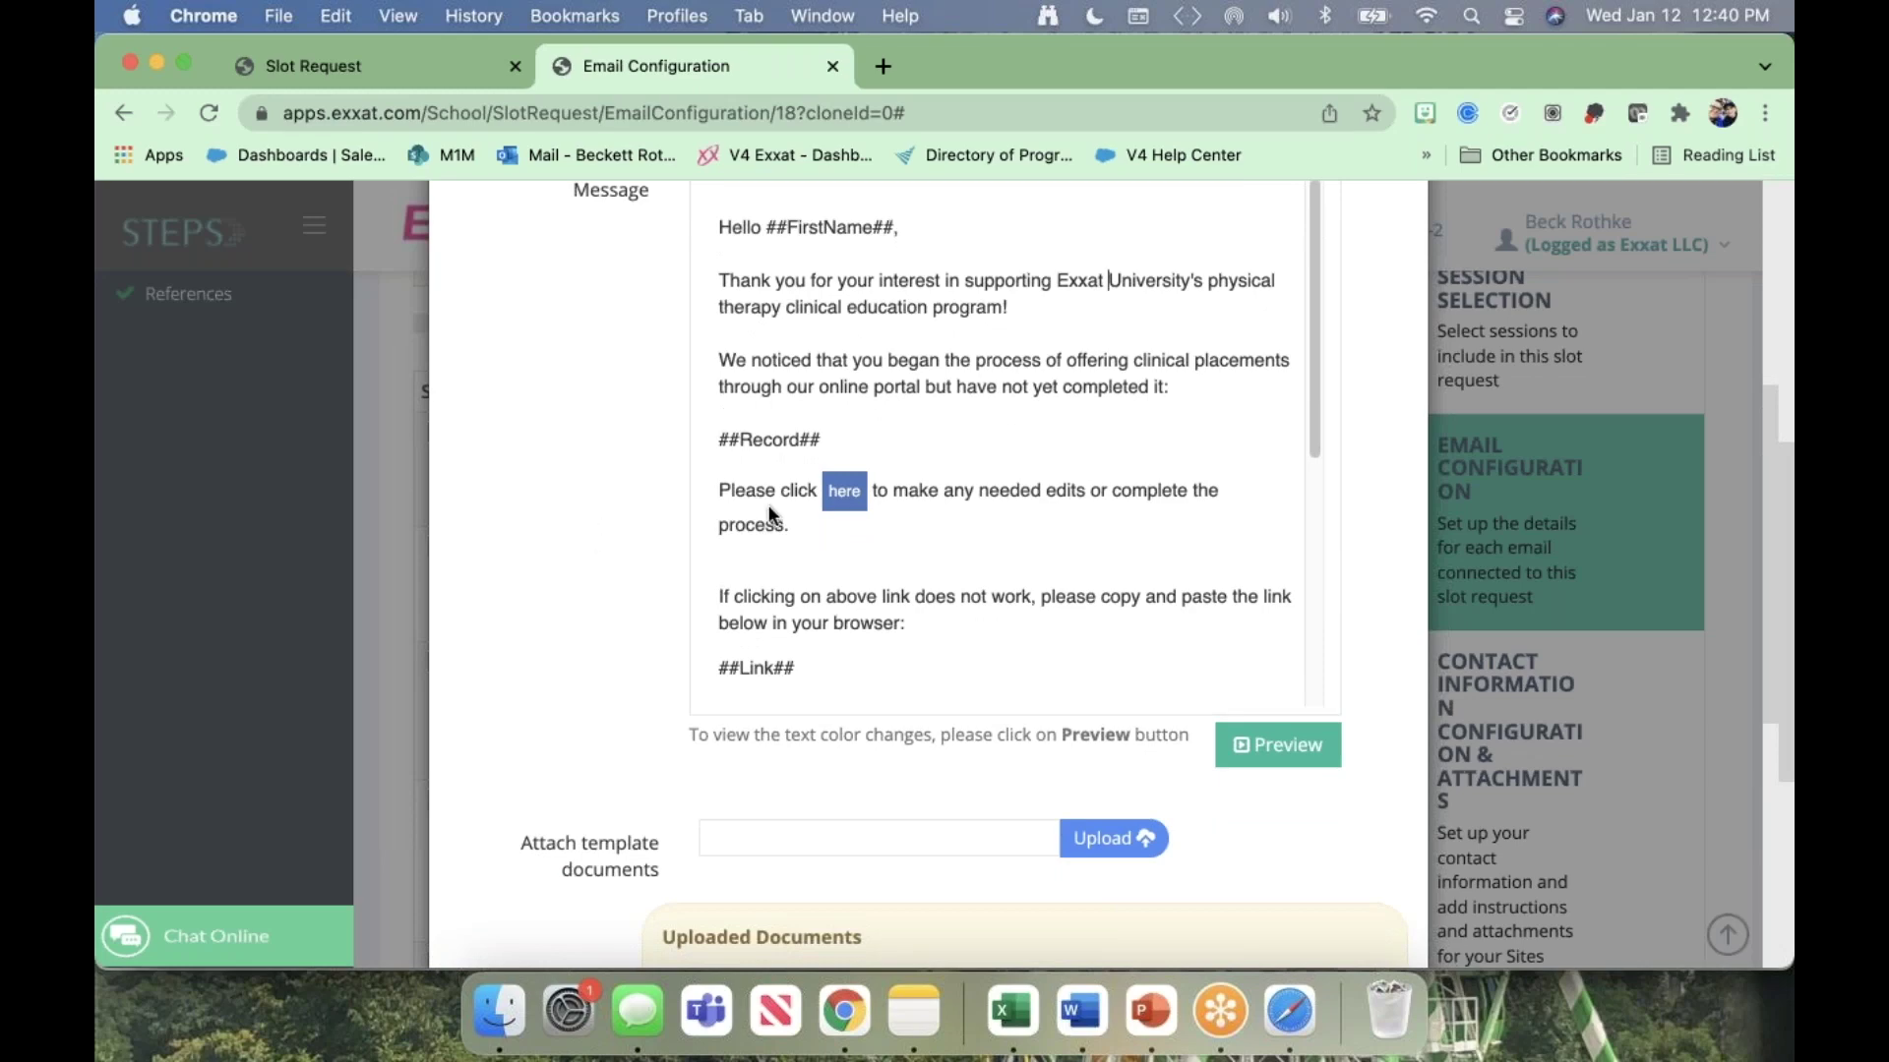
{"action": "scroll", "coordinate": [814, 522], "scroll_direction": "down", "scroll_amount": 4}
{"action": "scroll", "coordinate": [817, 522], "scroll_direction": "up", "scroll_amount": 3}
{"action": "scroll", "coordinate": [819, 522], "scroll_direction": "down", "scroll_amount": 2}
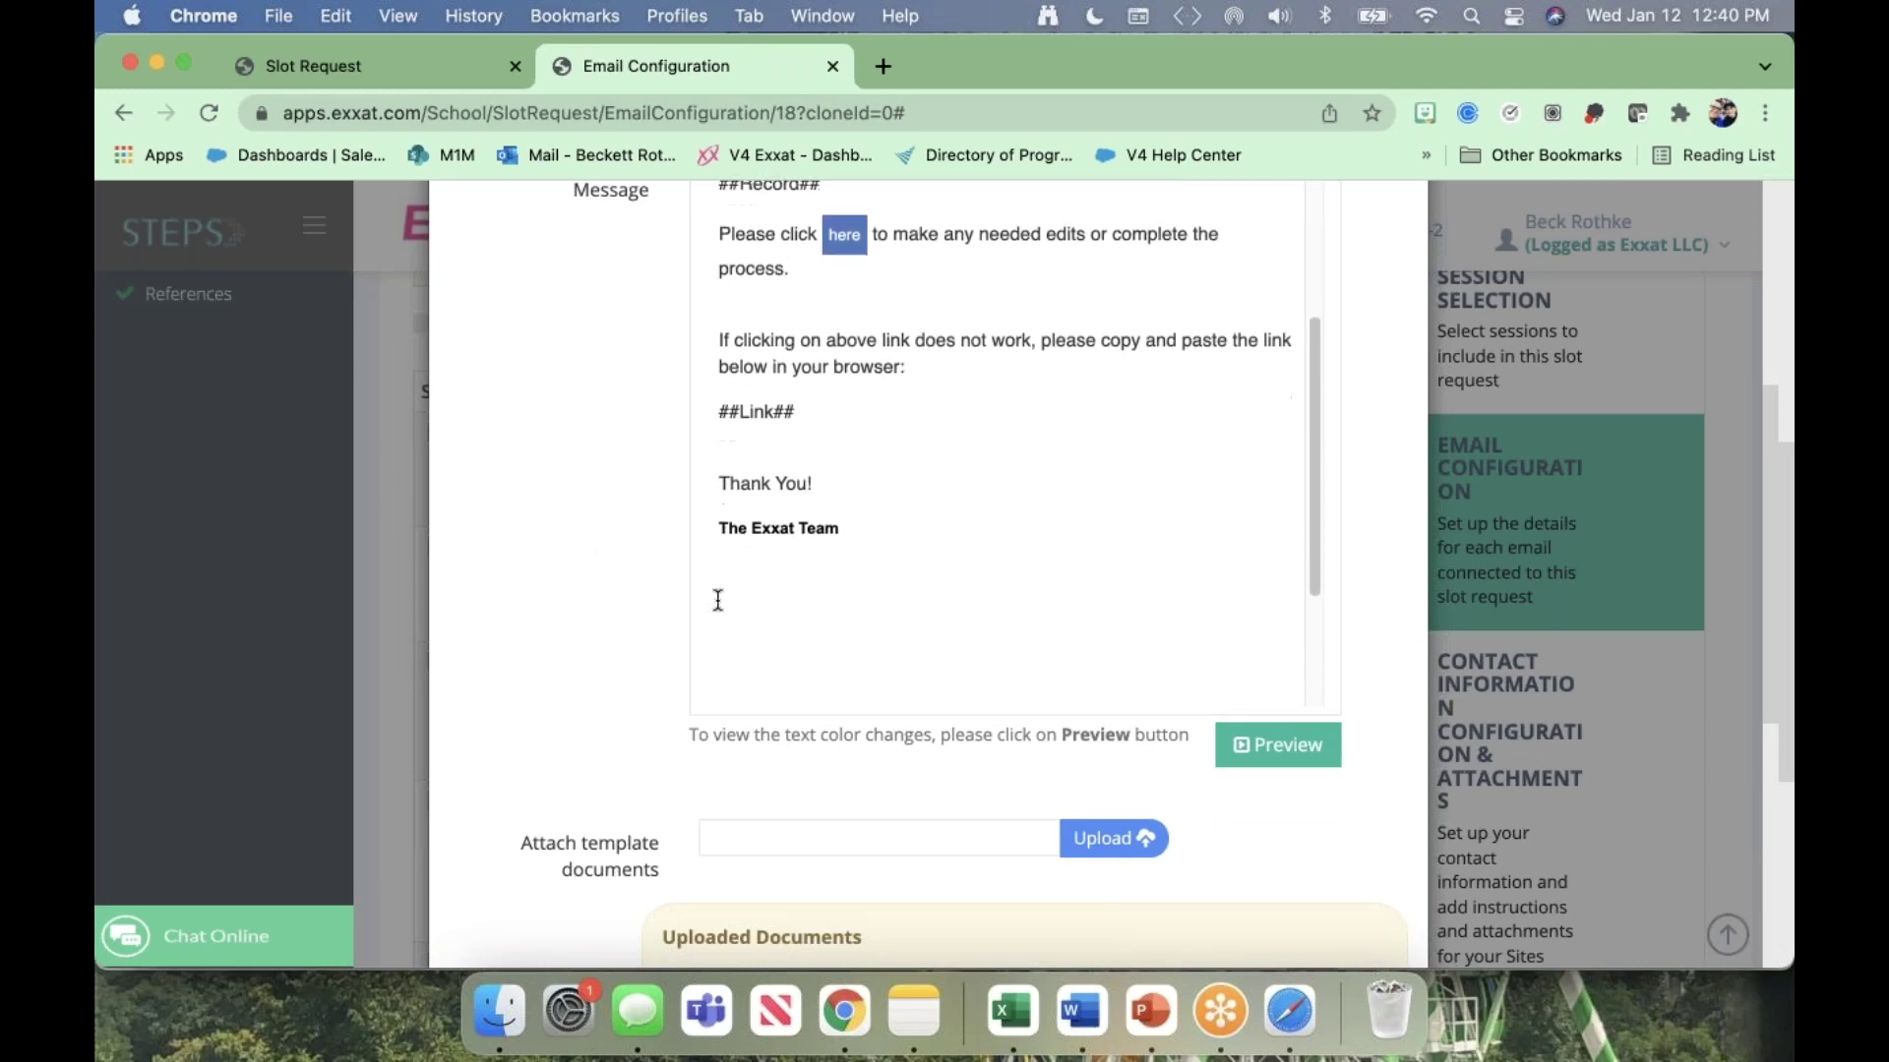
{"action": "scroll", "coordinate": [552, 704], "scroll_direction": "down", "scroll_amount": 5}
{"action": "scroll", "coordinate": [557, 710], "scroll_direction": "down", "scroll_amount": 3}
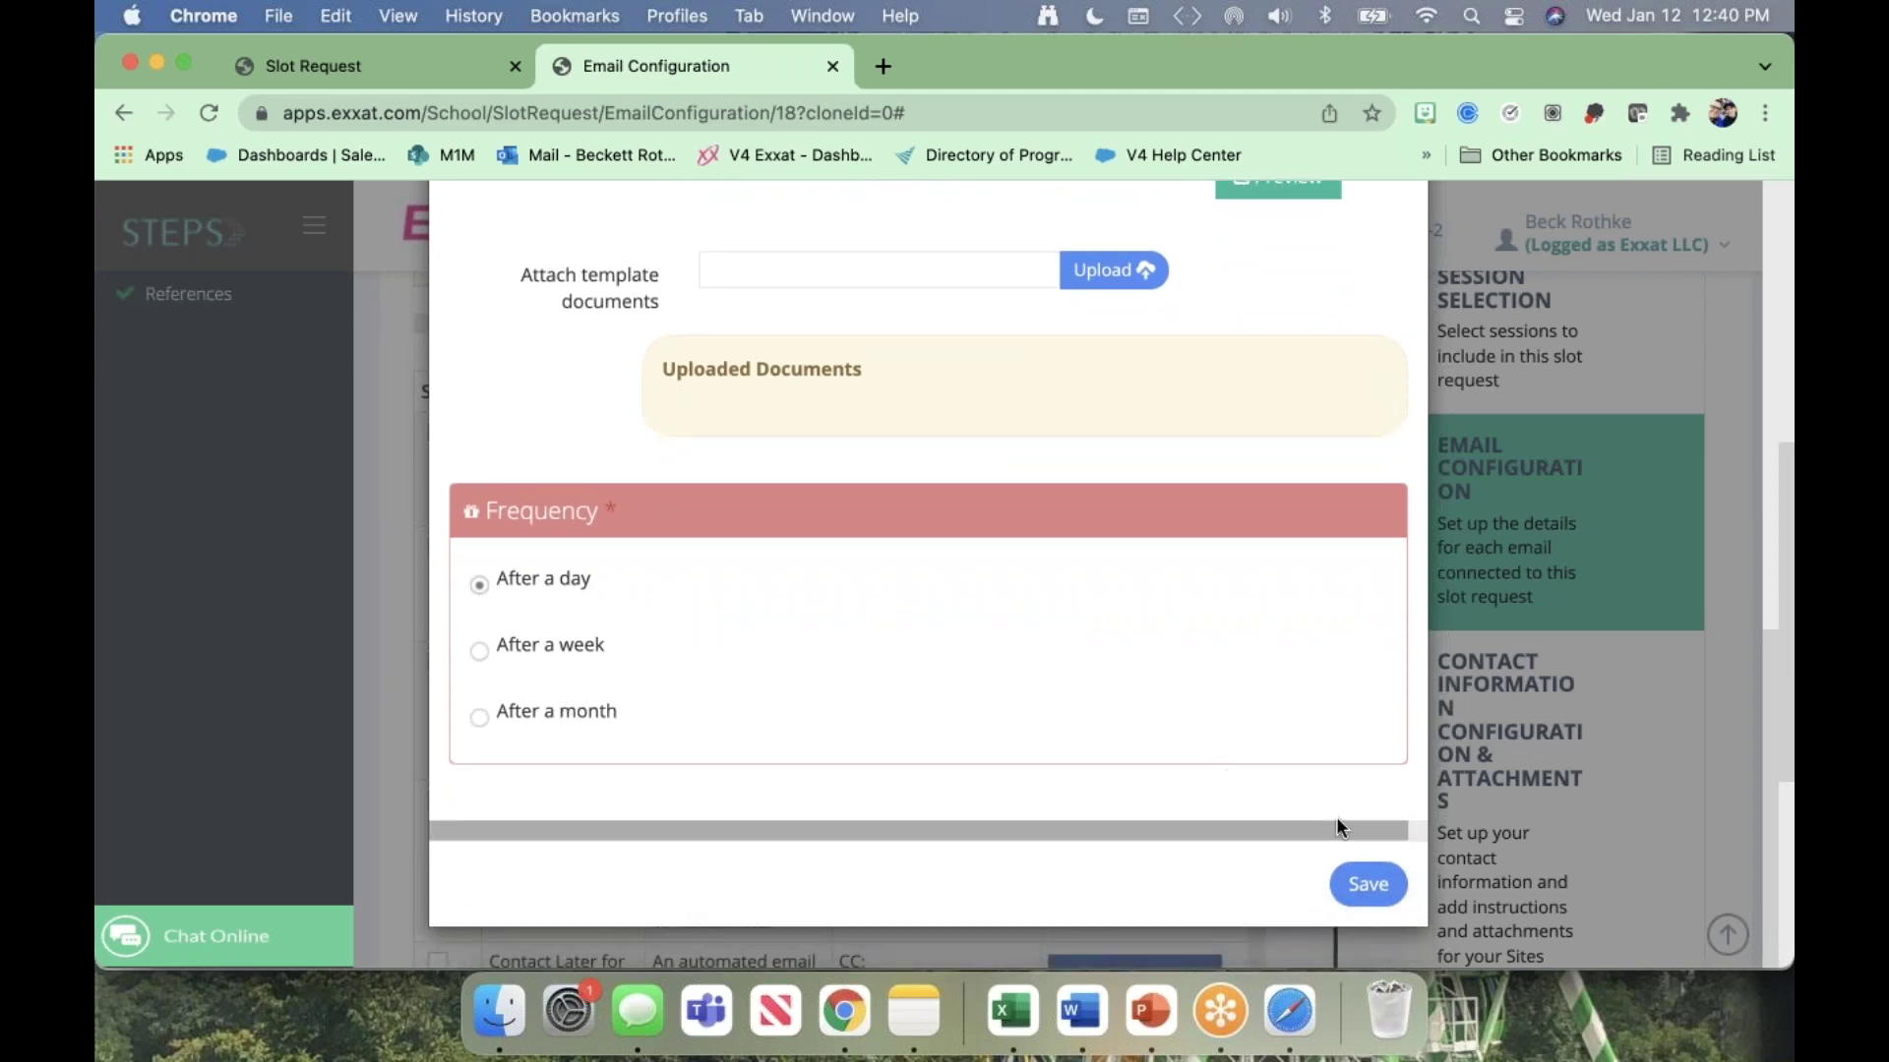
- Set the reminder frequency to After a week on Tuesday
{"action": "left_click", "coordinate": [1345, 878]}
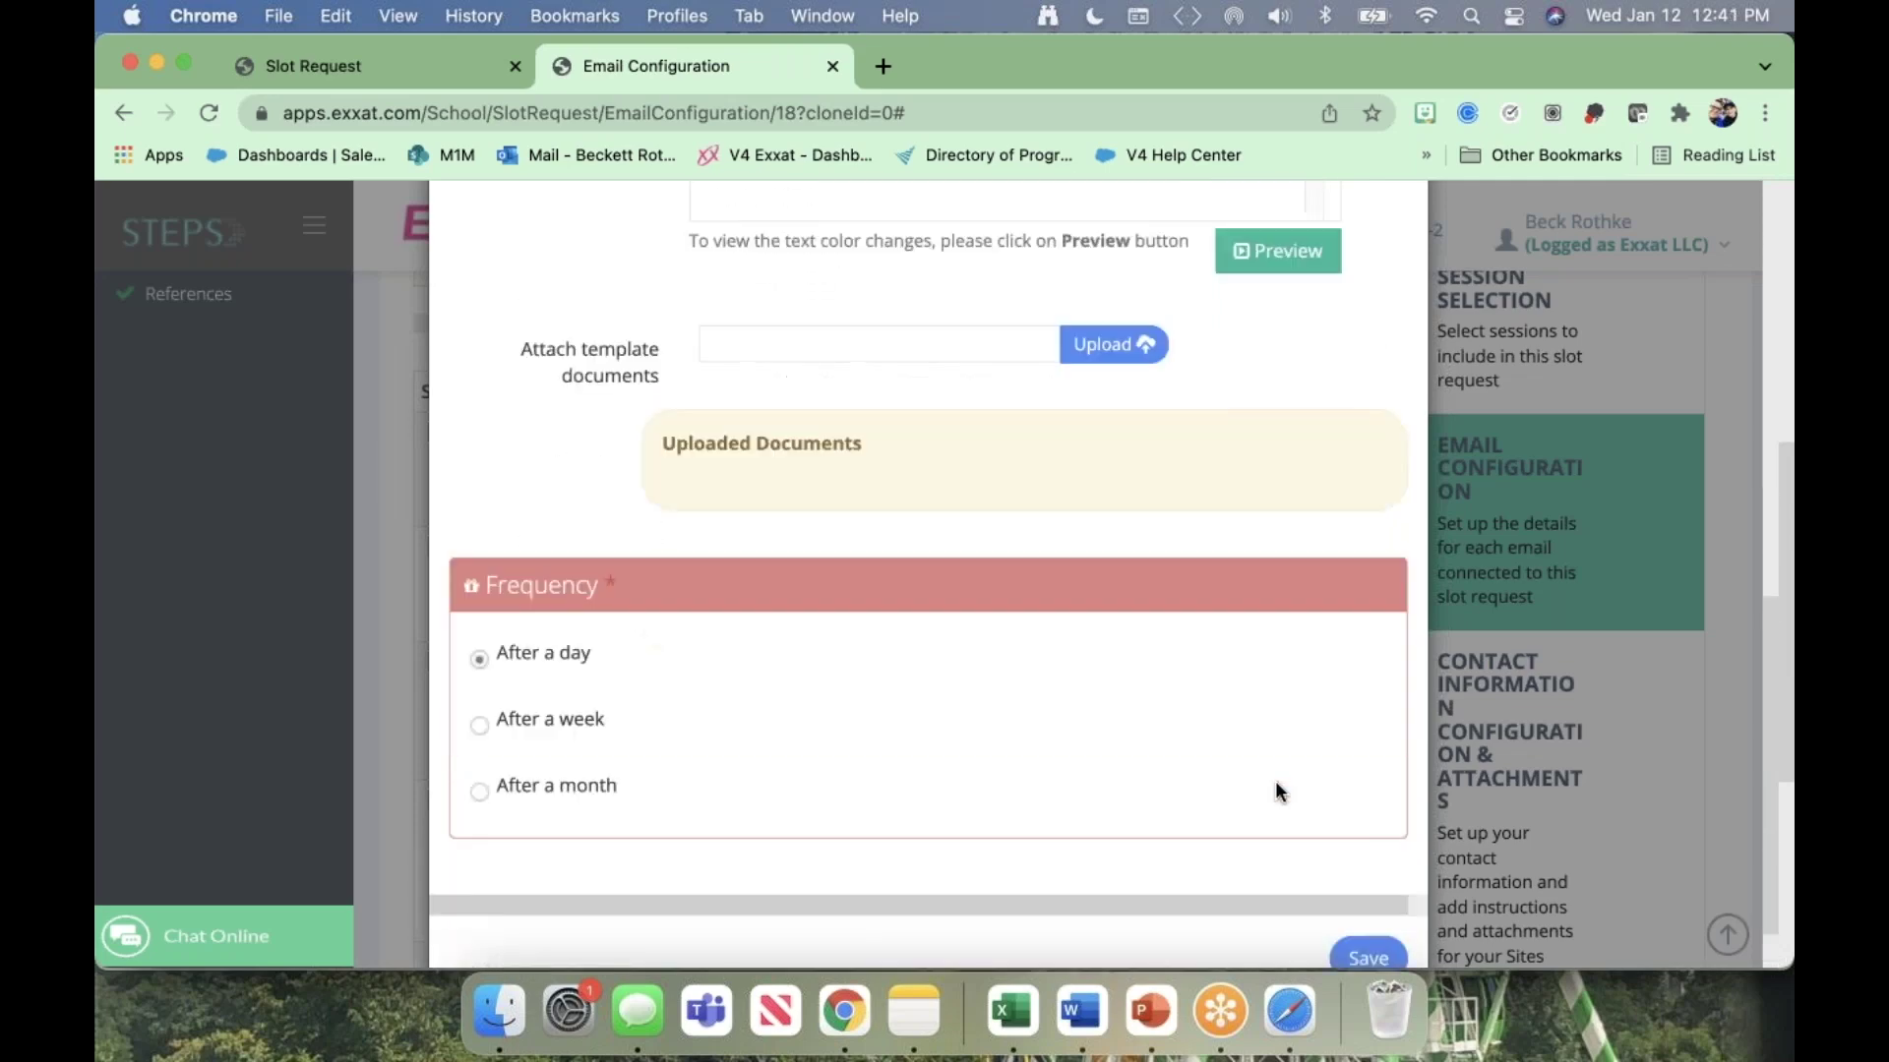
{"action": "left_click", "coordinate": [560, 646]}
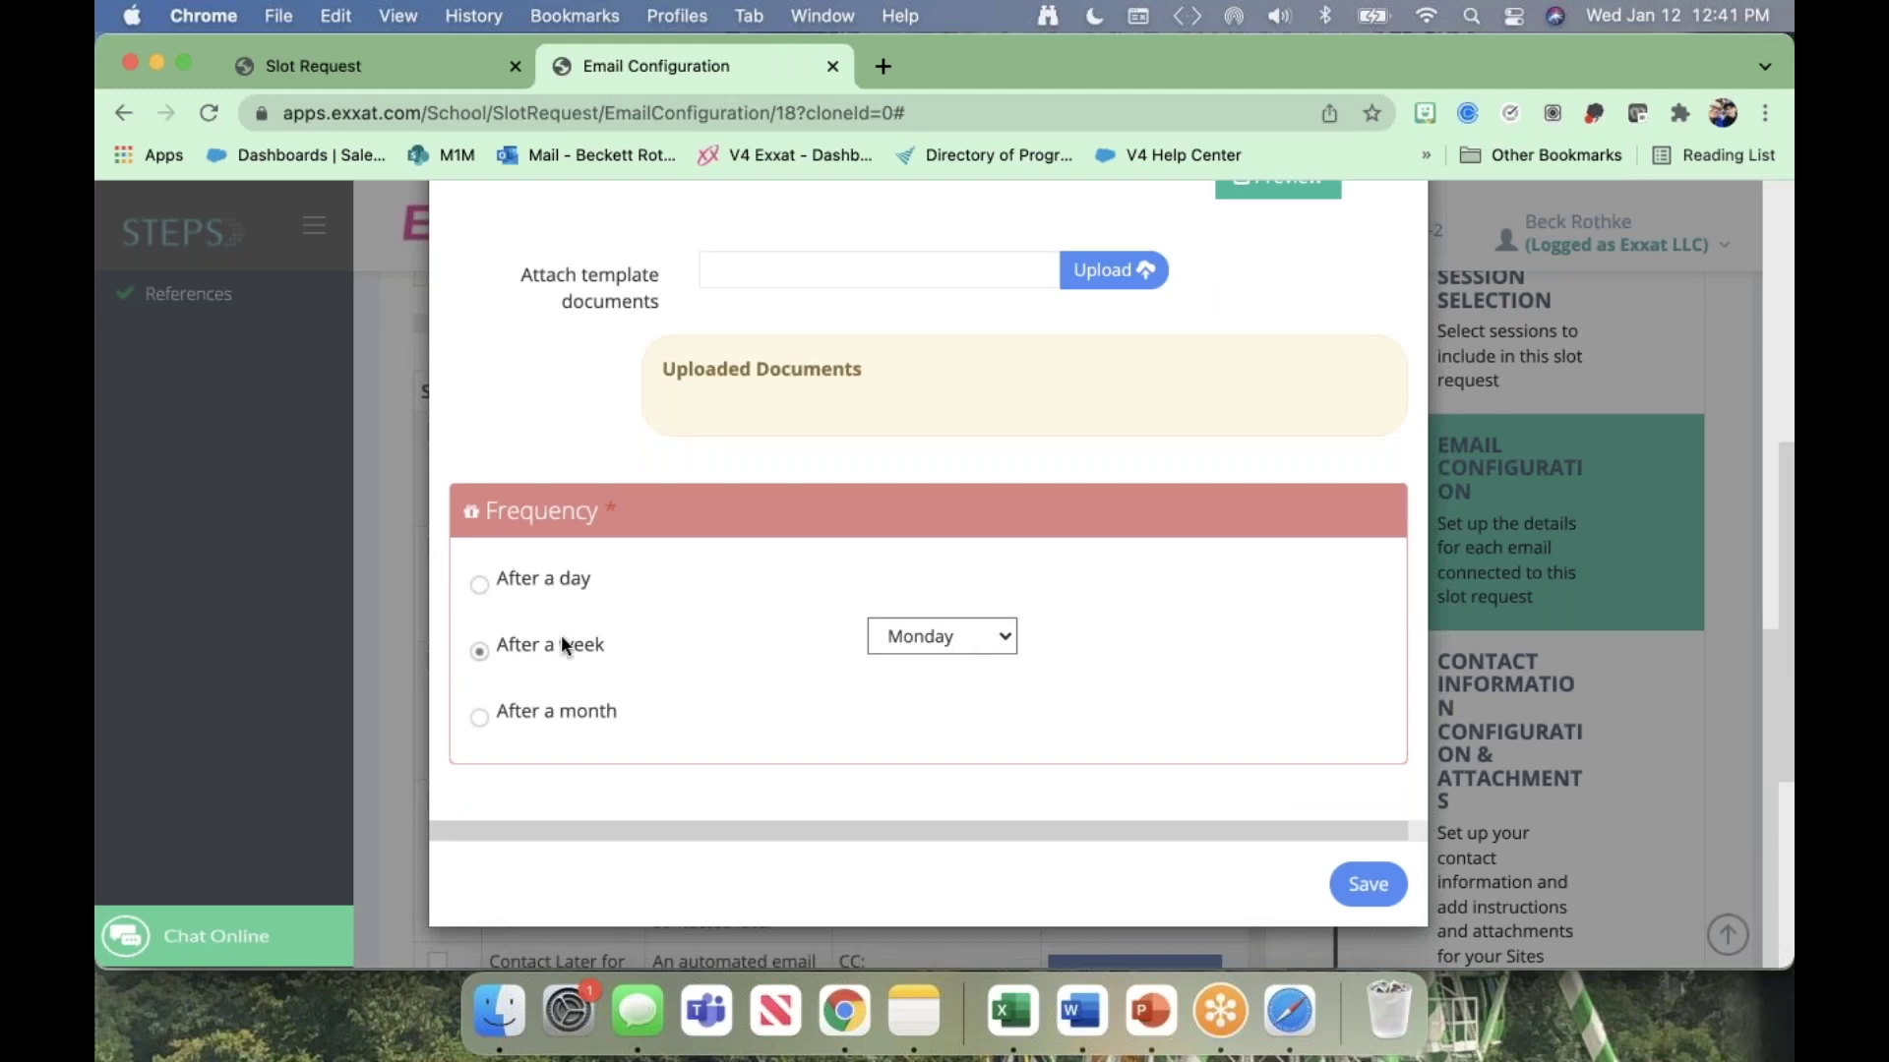
{"action": "left_click", "coordinate": [944, 641]}
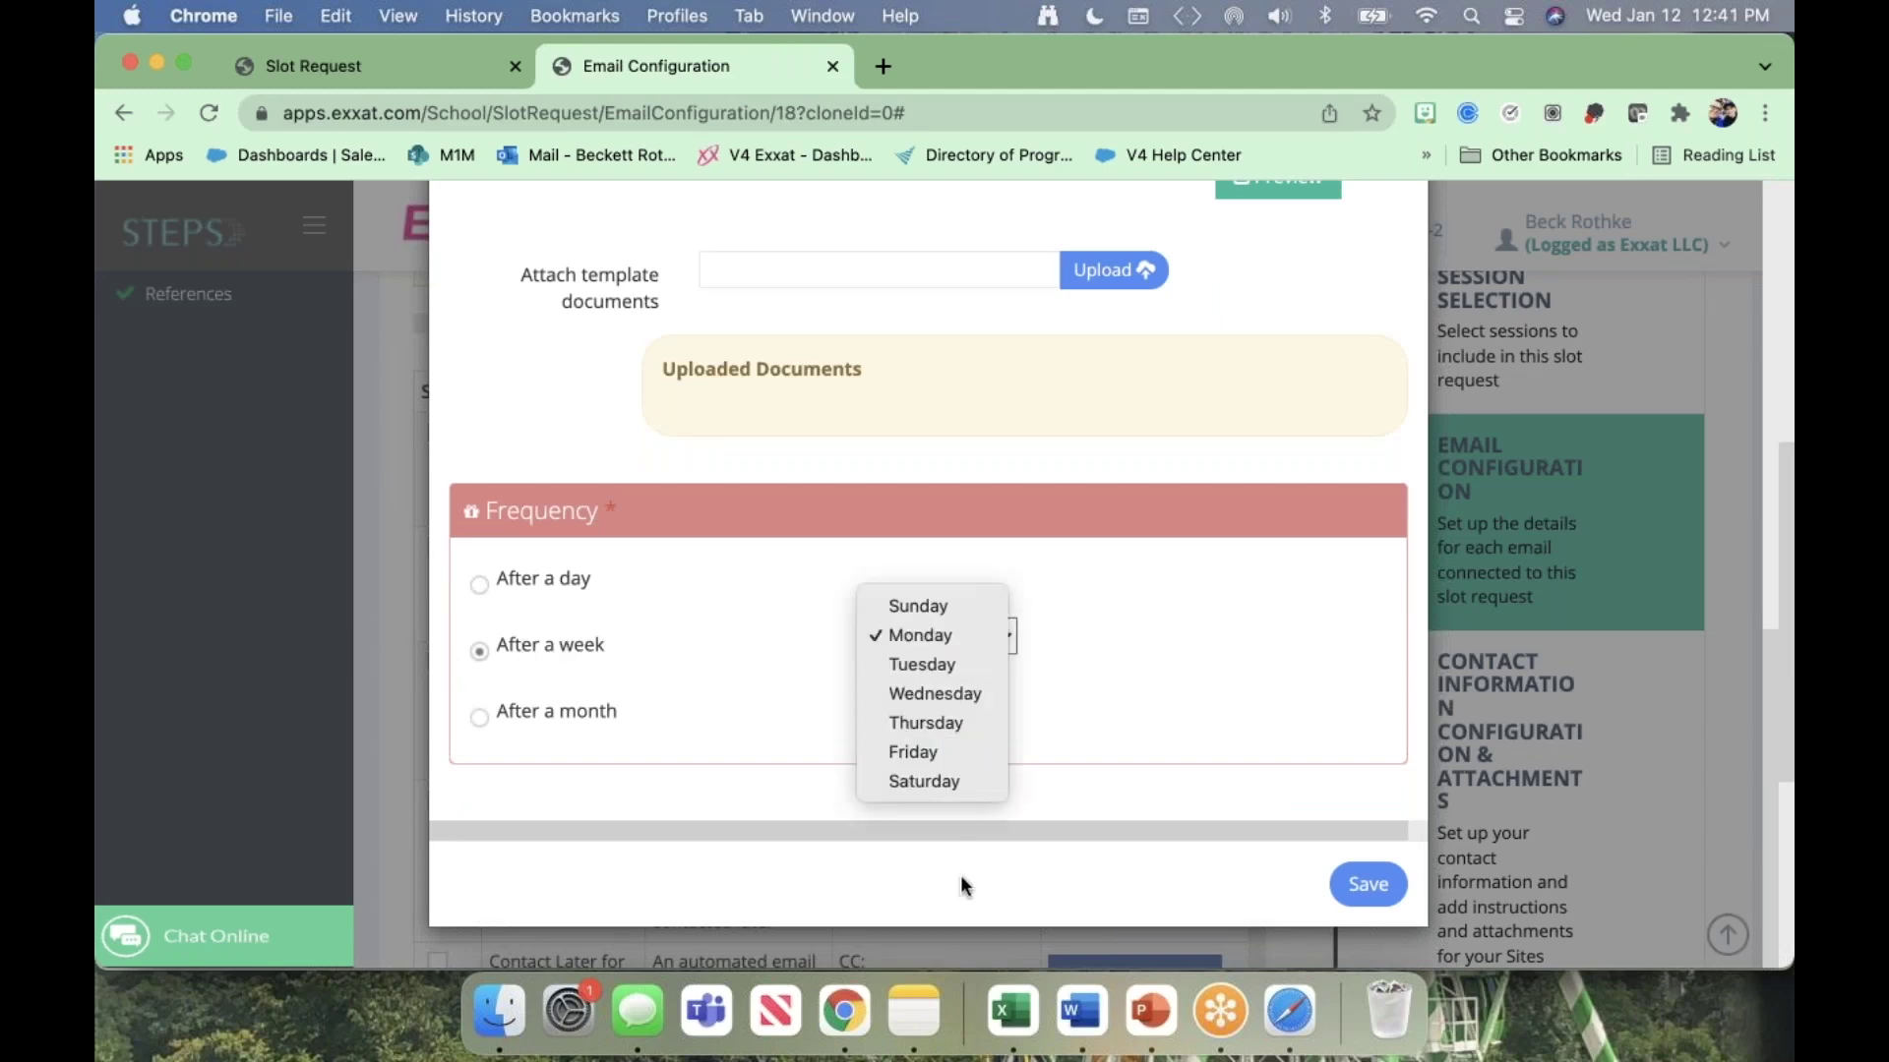
{"action": "left_click", "coordinate": [950, 666]}
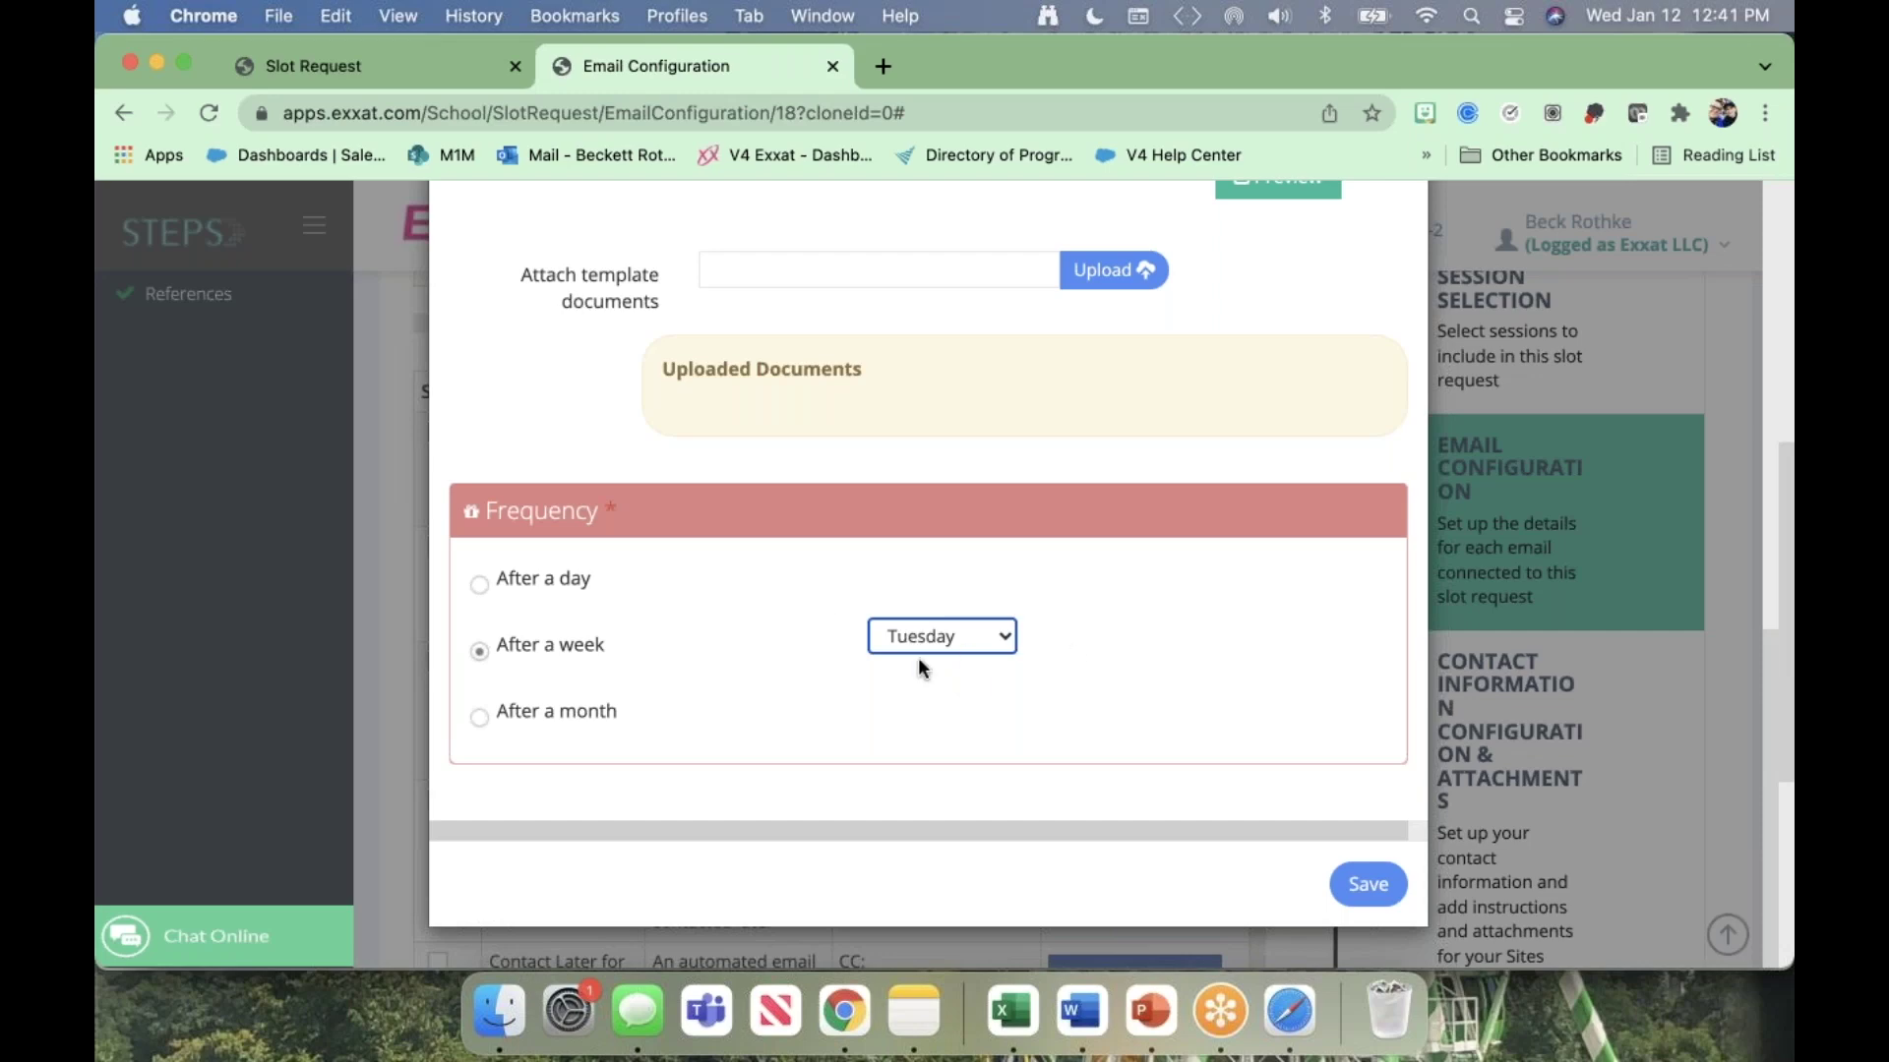
- Try a monthly frequency, revert to weekly on Tuesday, and save the template
{"action": "left_click", "coordinate": [545, 712]}
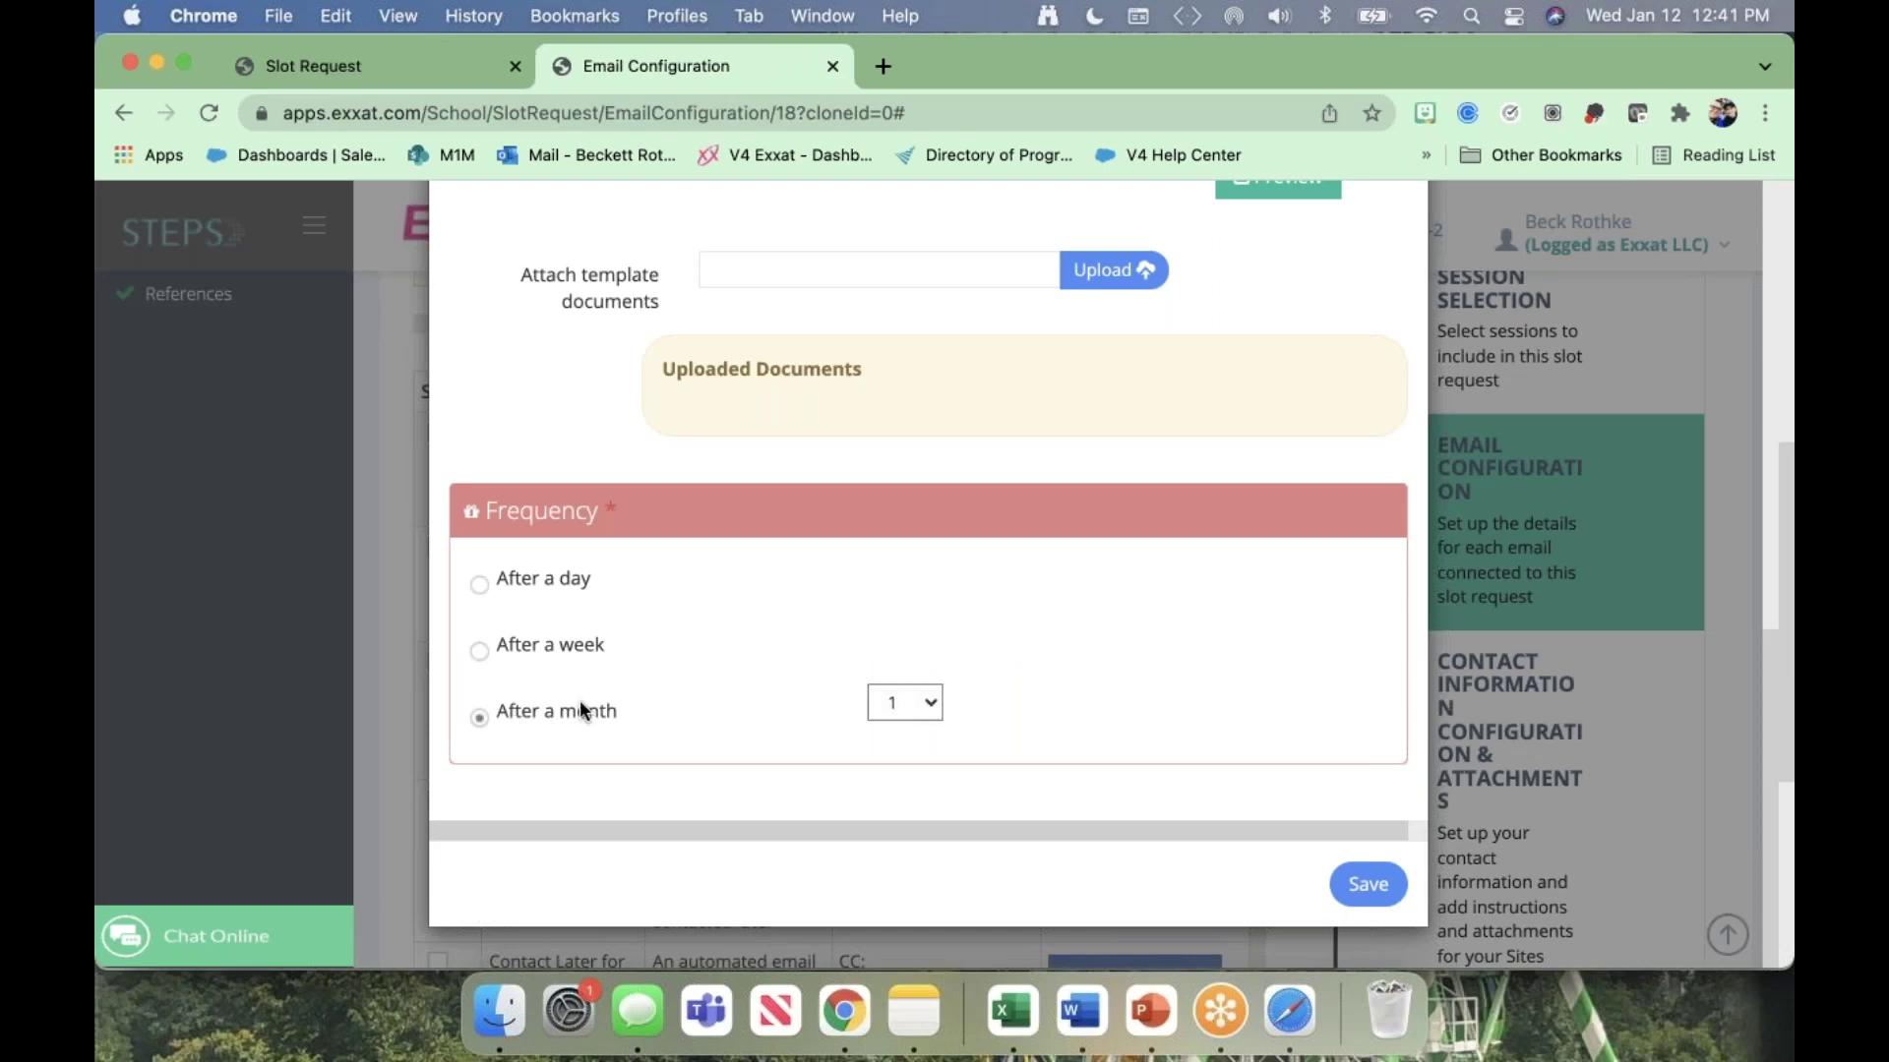
{"action": "left_click", "coordinate": [925, 702]}
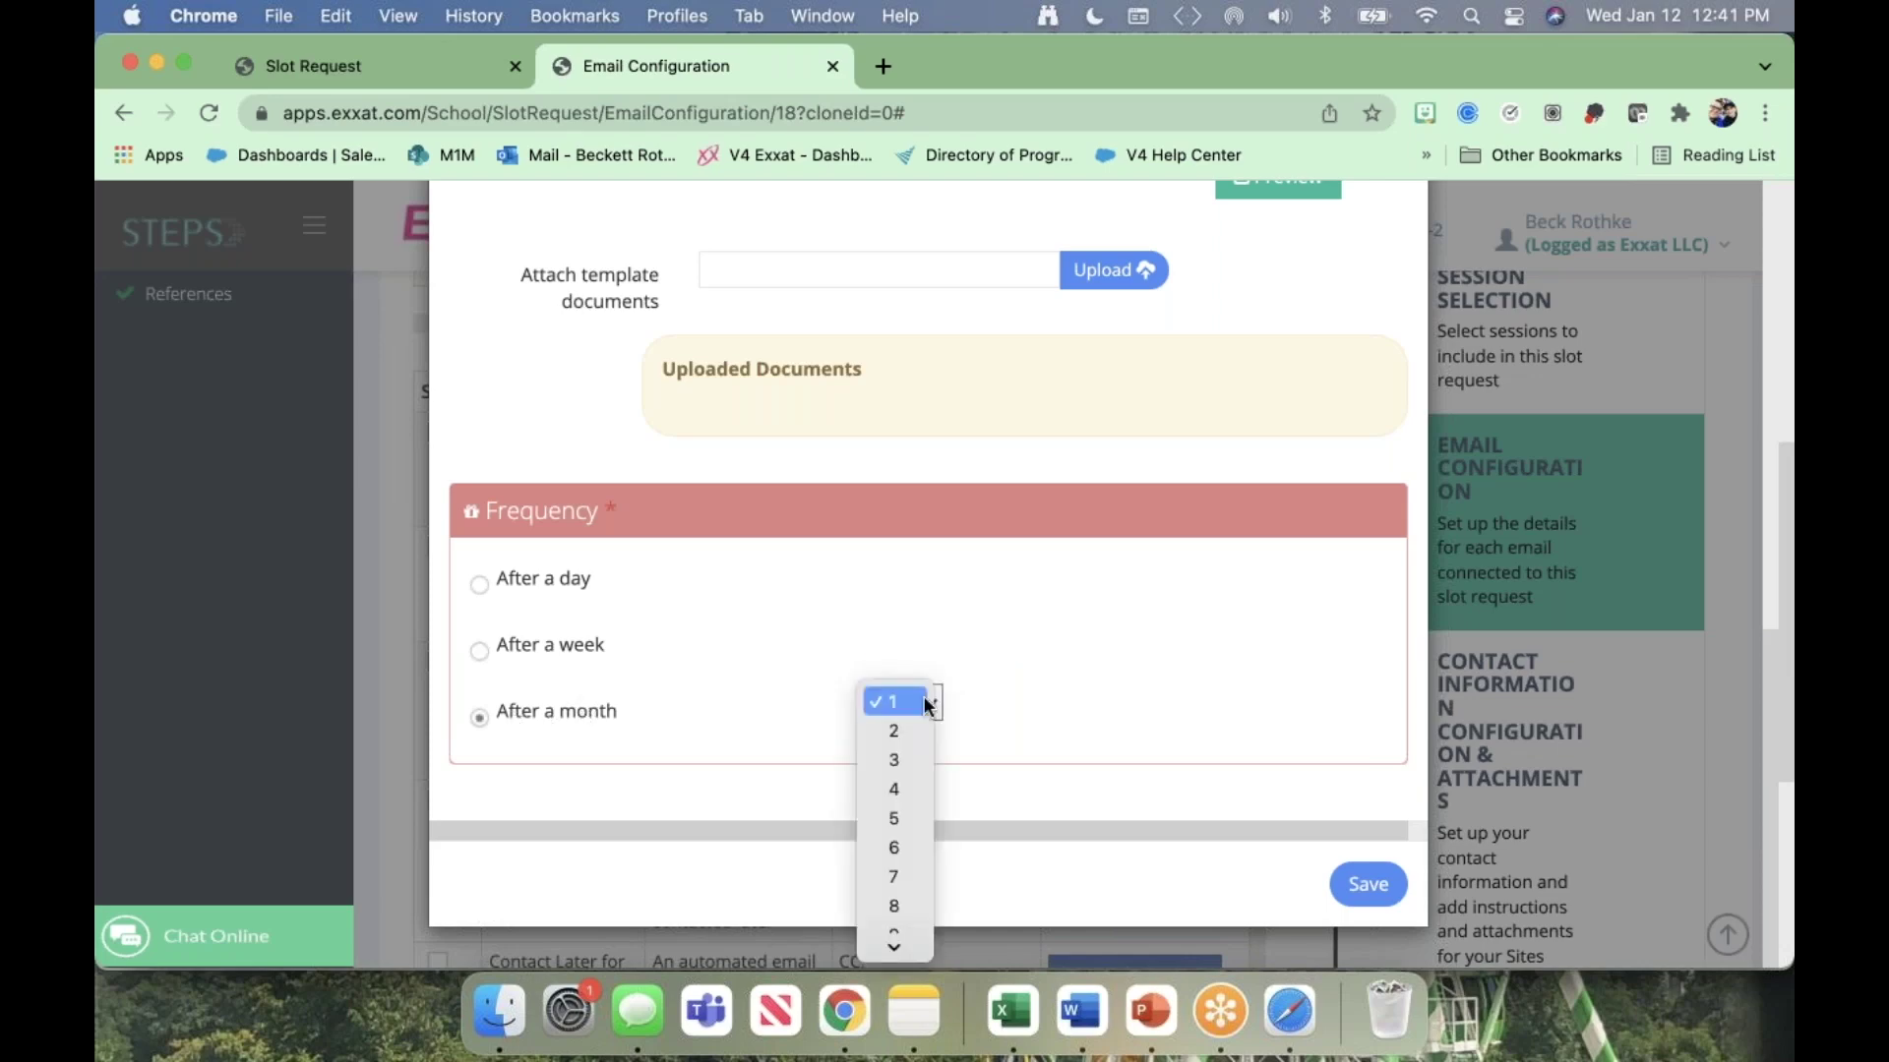
{"action": "left_click", "coordinate": [590, 644]}
{"action": "left_click", "coordinate": [580, 643]}
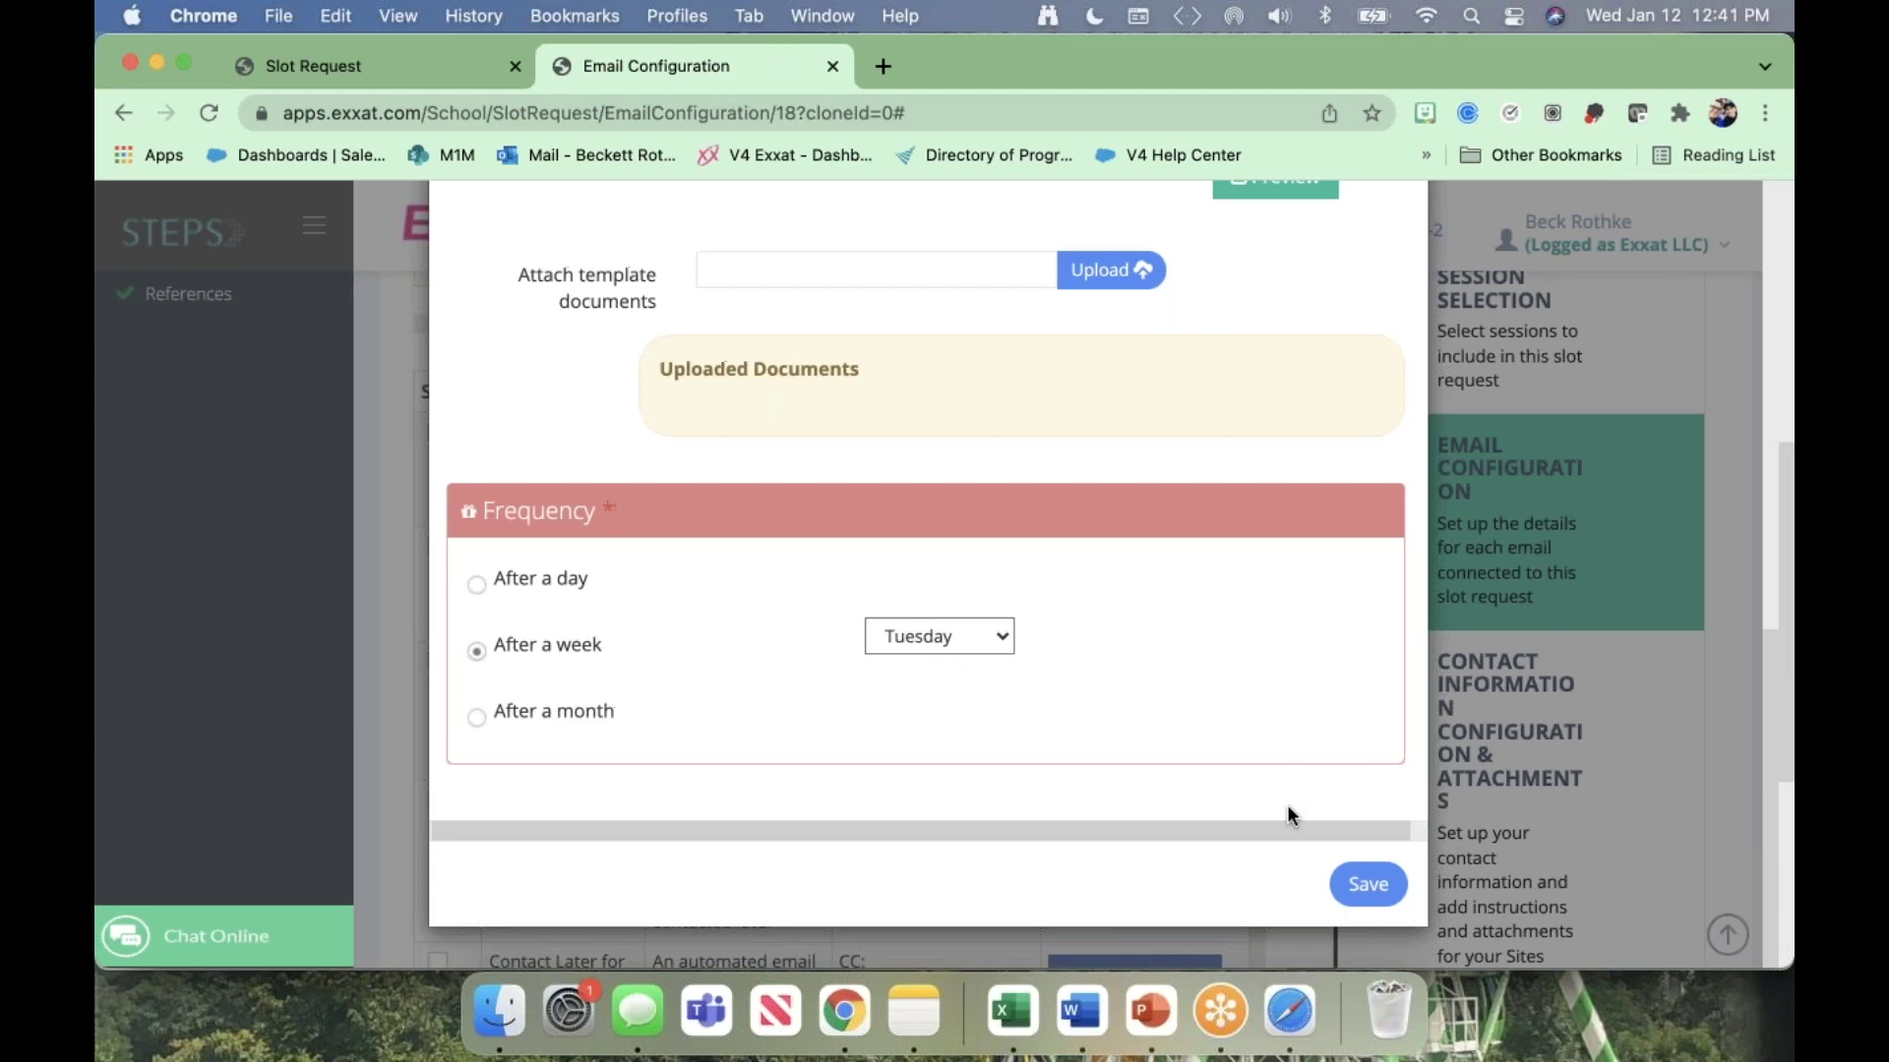
{"action": "scroll", "coordinate": [1287, 806], "scroll_direction": "down", "scroll_amount": 1}
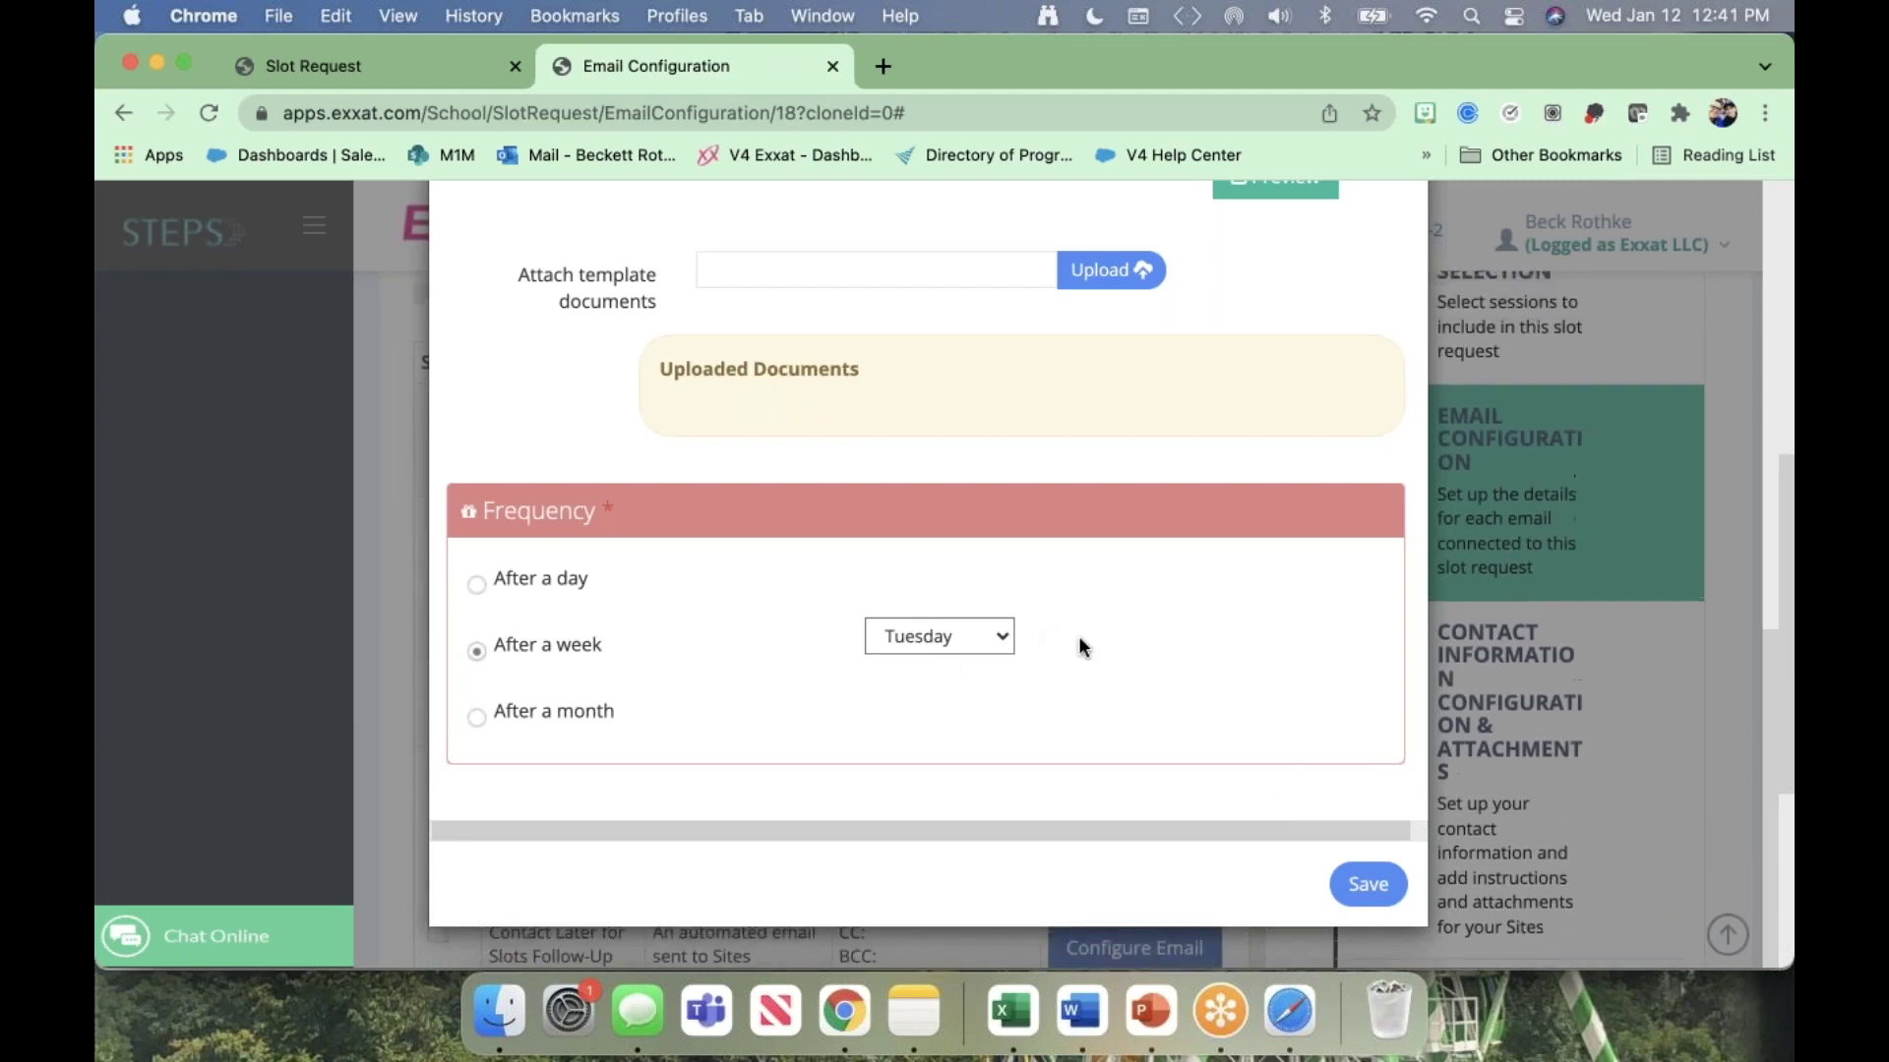
{"action": "scroll", "coordinate": [1300, 802], "scroll_direction": "up", "scroll_amount": 1}
{"action": "scroll", "coordinate": [1301, 797], "scroll_direction": "up", "scroll_amount": 5}
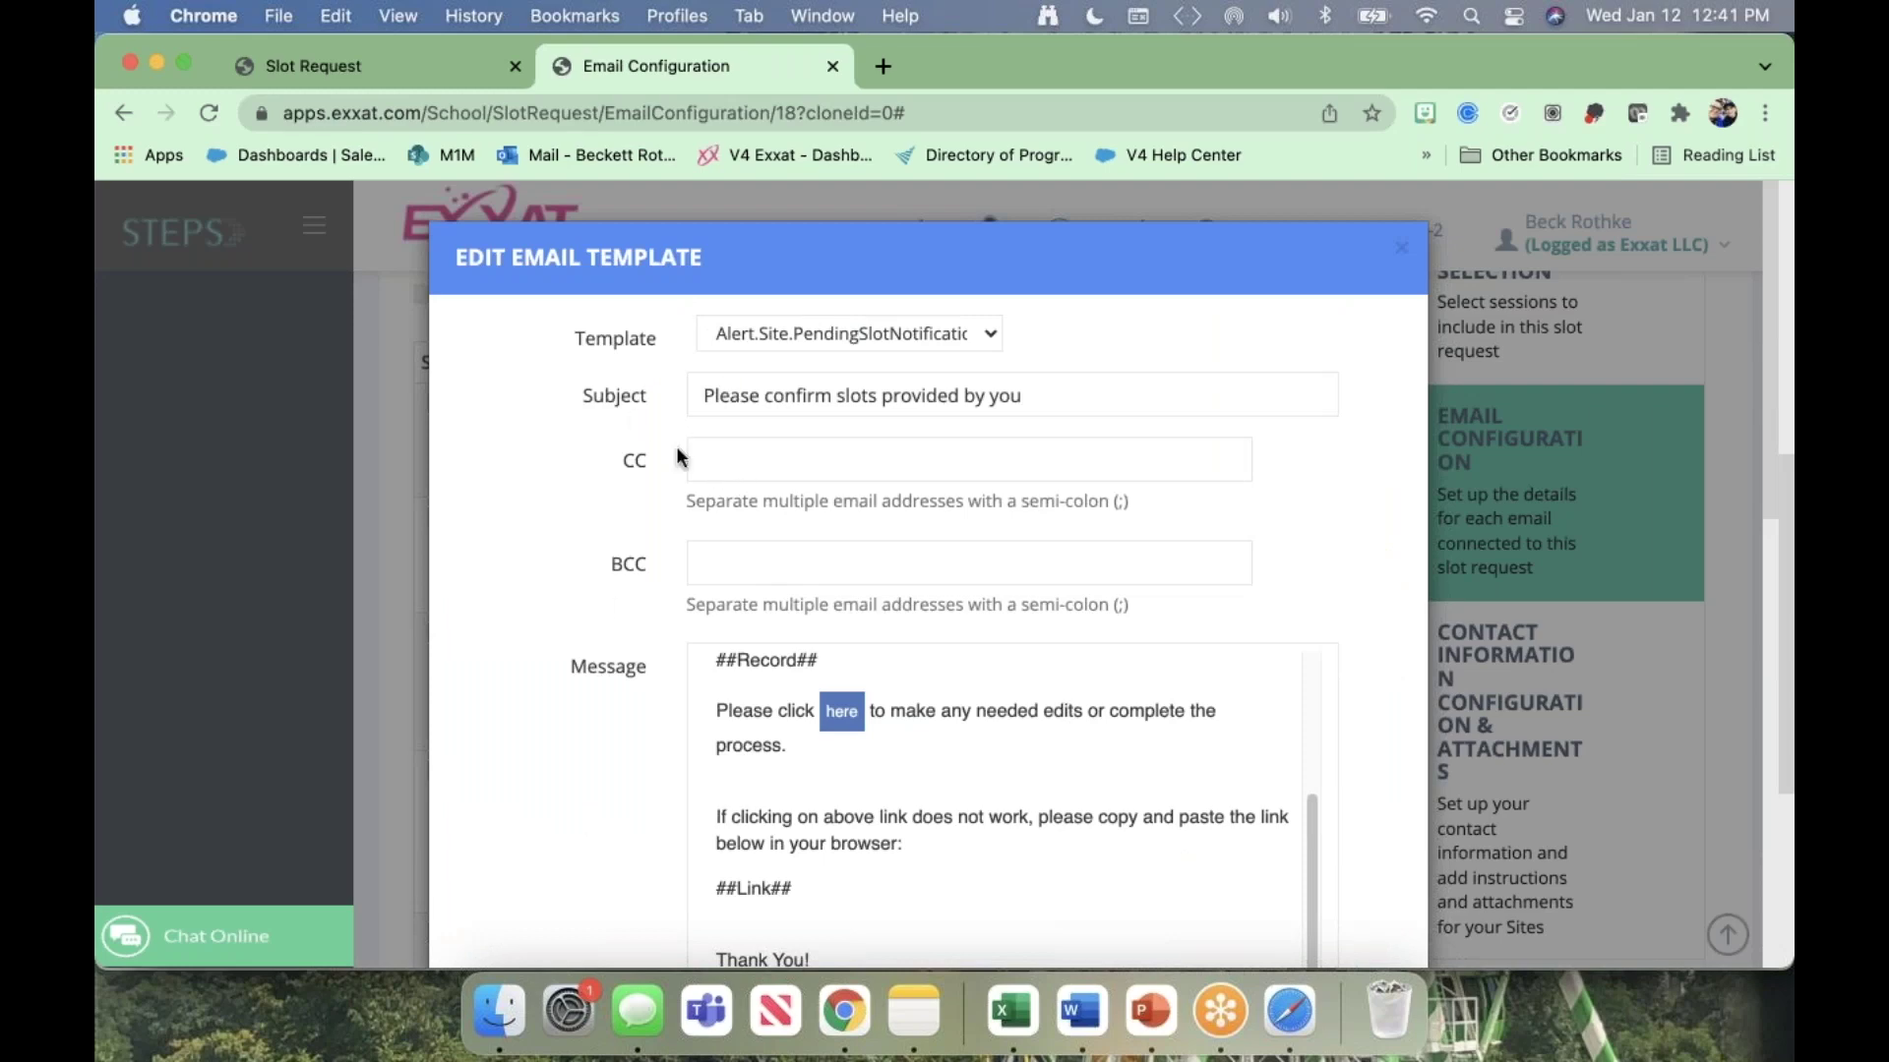
{"action": "scroll", "coordinate": [626, 829], "scroll_direction": "down", "scroll_amount": 10}
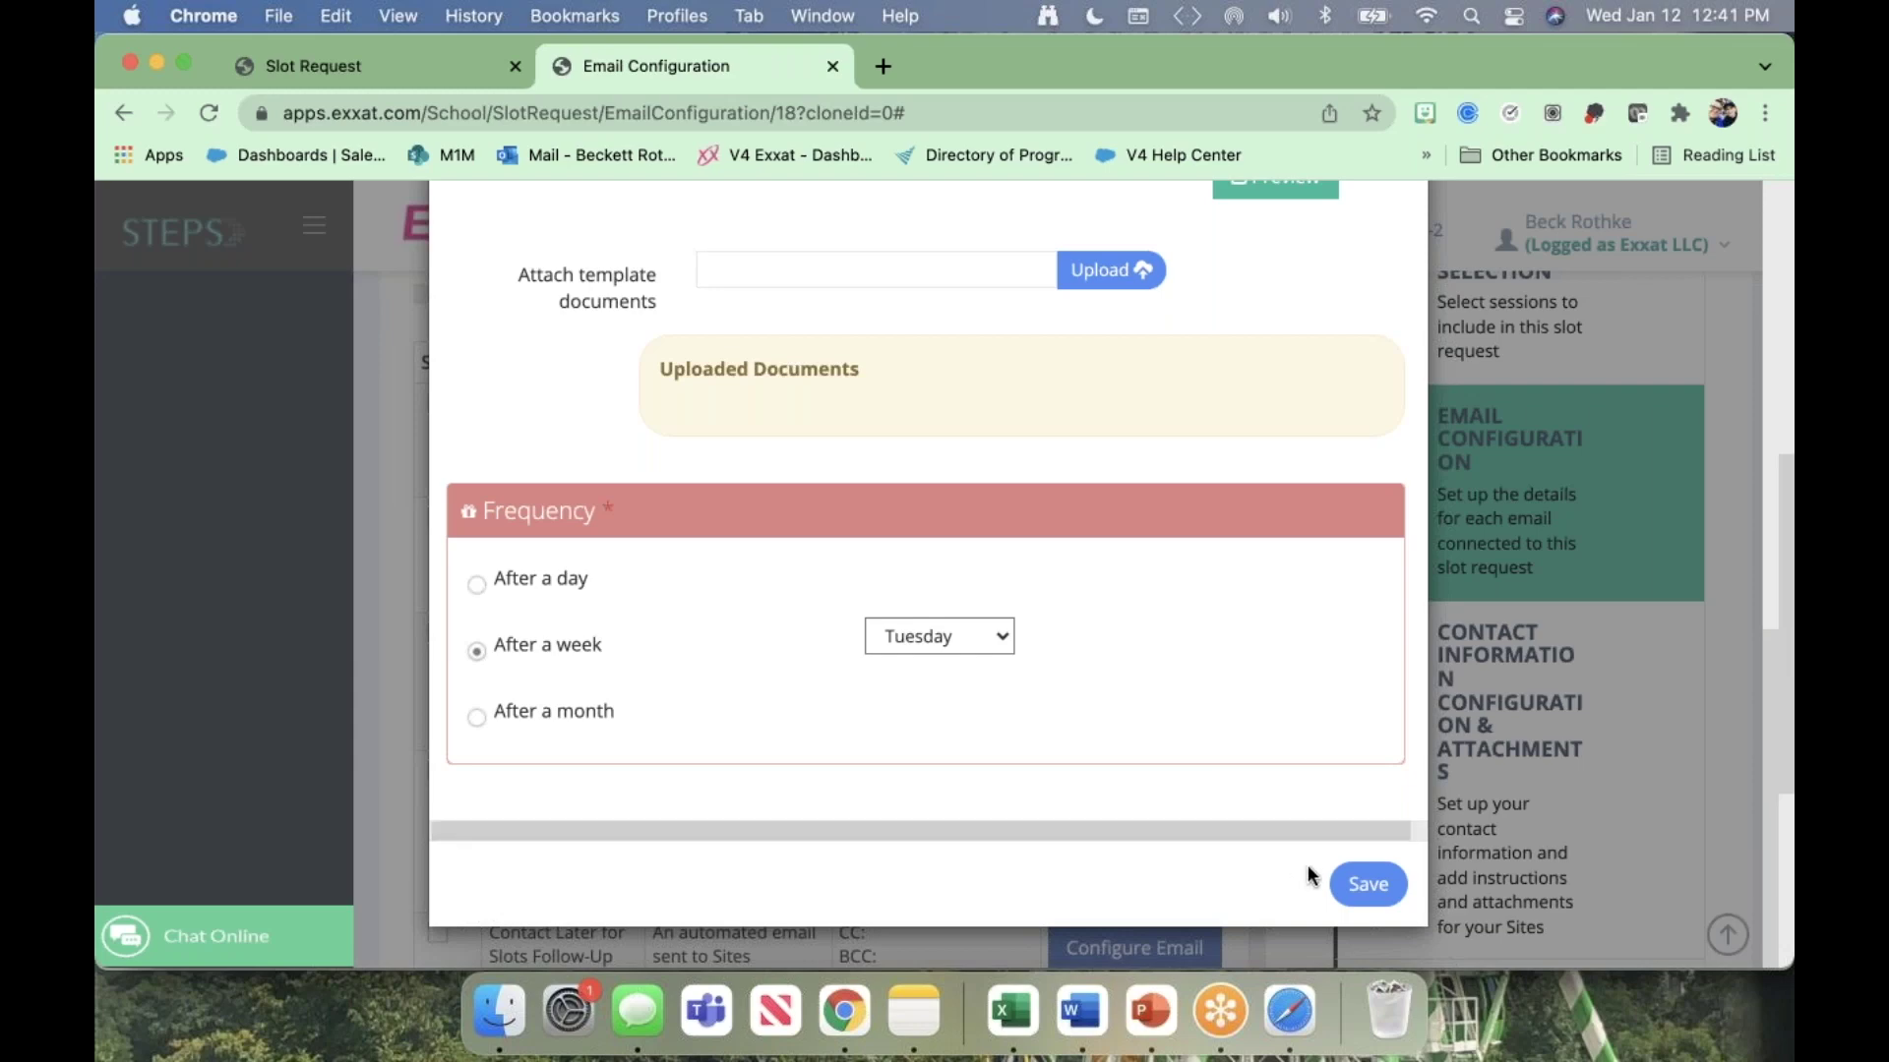
{"action": "left_click", "coordinate": [1368, 885]}
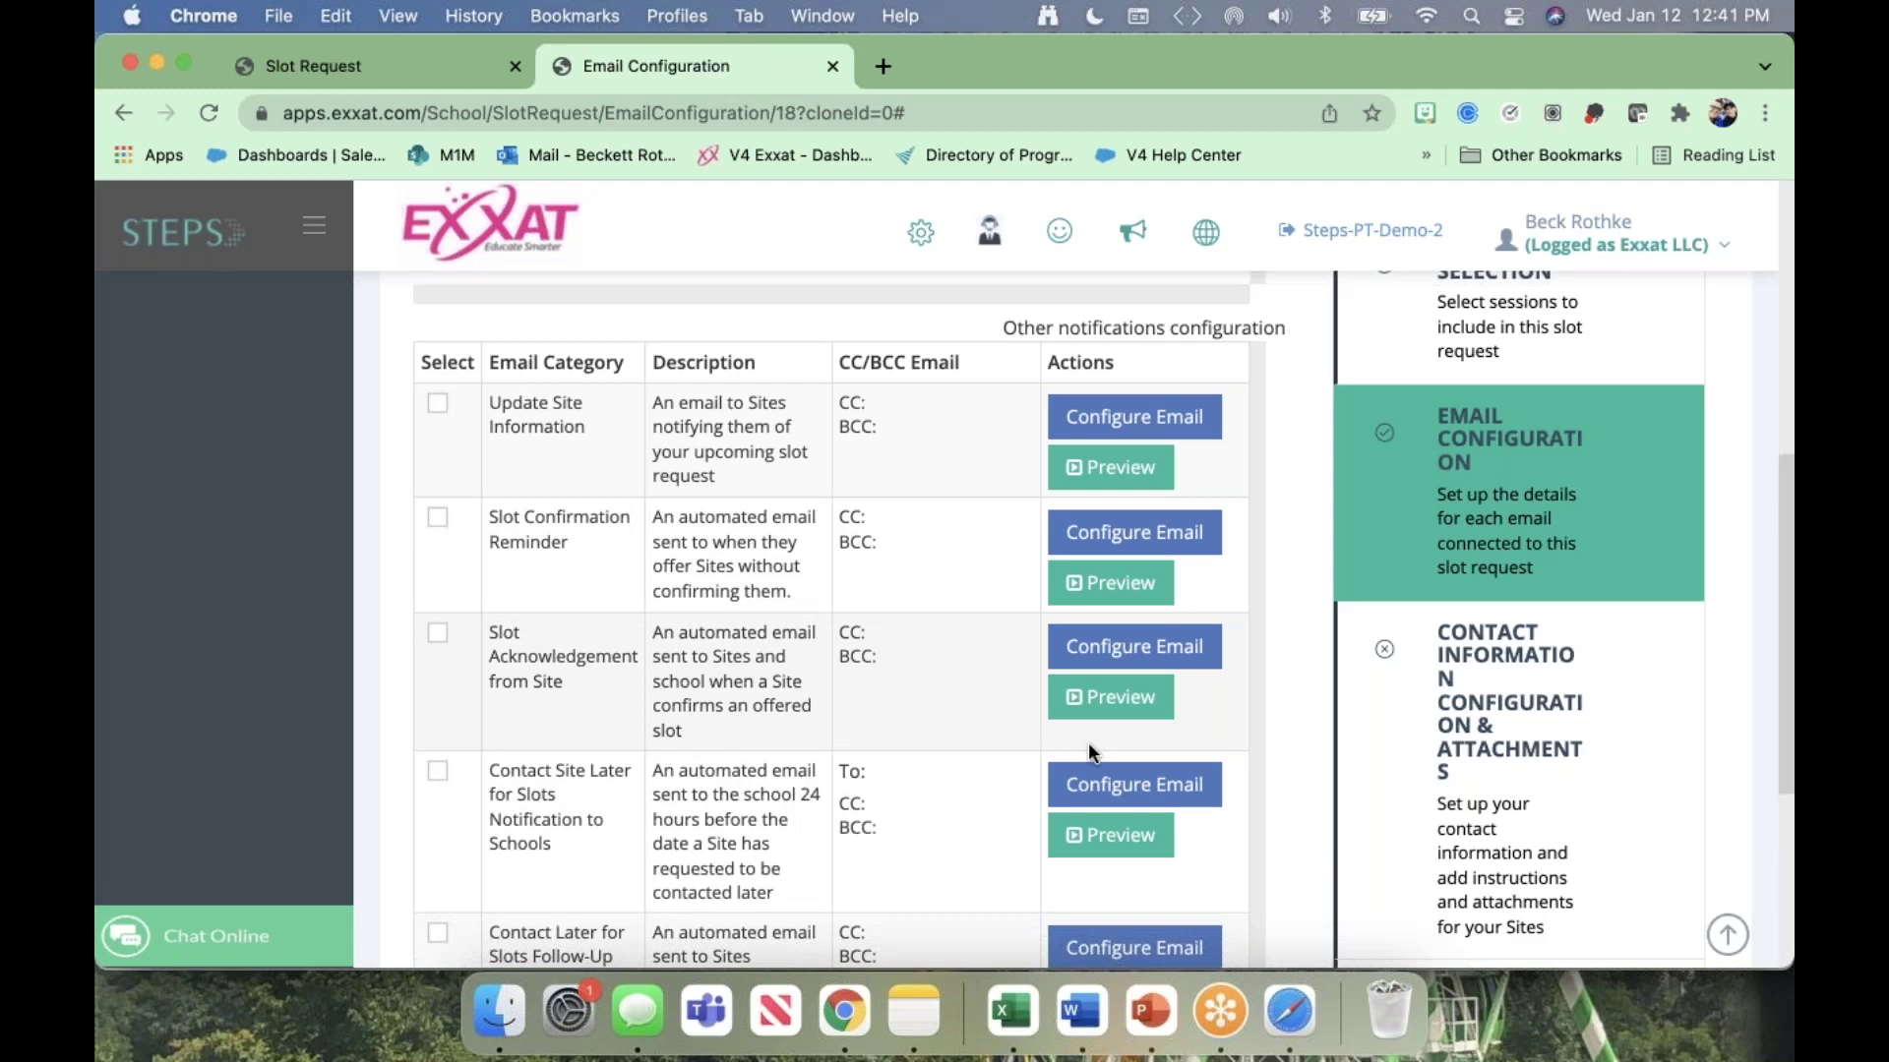
- Scroll the Email Configuration table down to the Slot Acknowledgement from Site row
{"action": "scroll", "coordinate": [1088, 746], "scroll_direction": "down", "scroll_amount": 3}
{"action": "left_click_drag", "start_coordinate": [705, 570], "coordinate": [492, 479]}
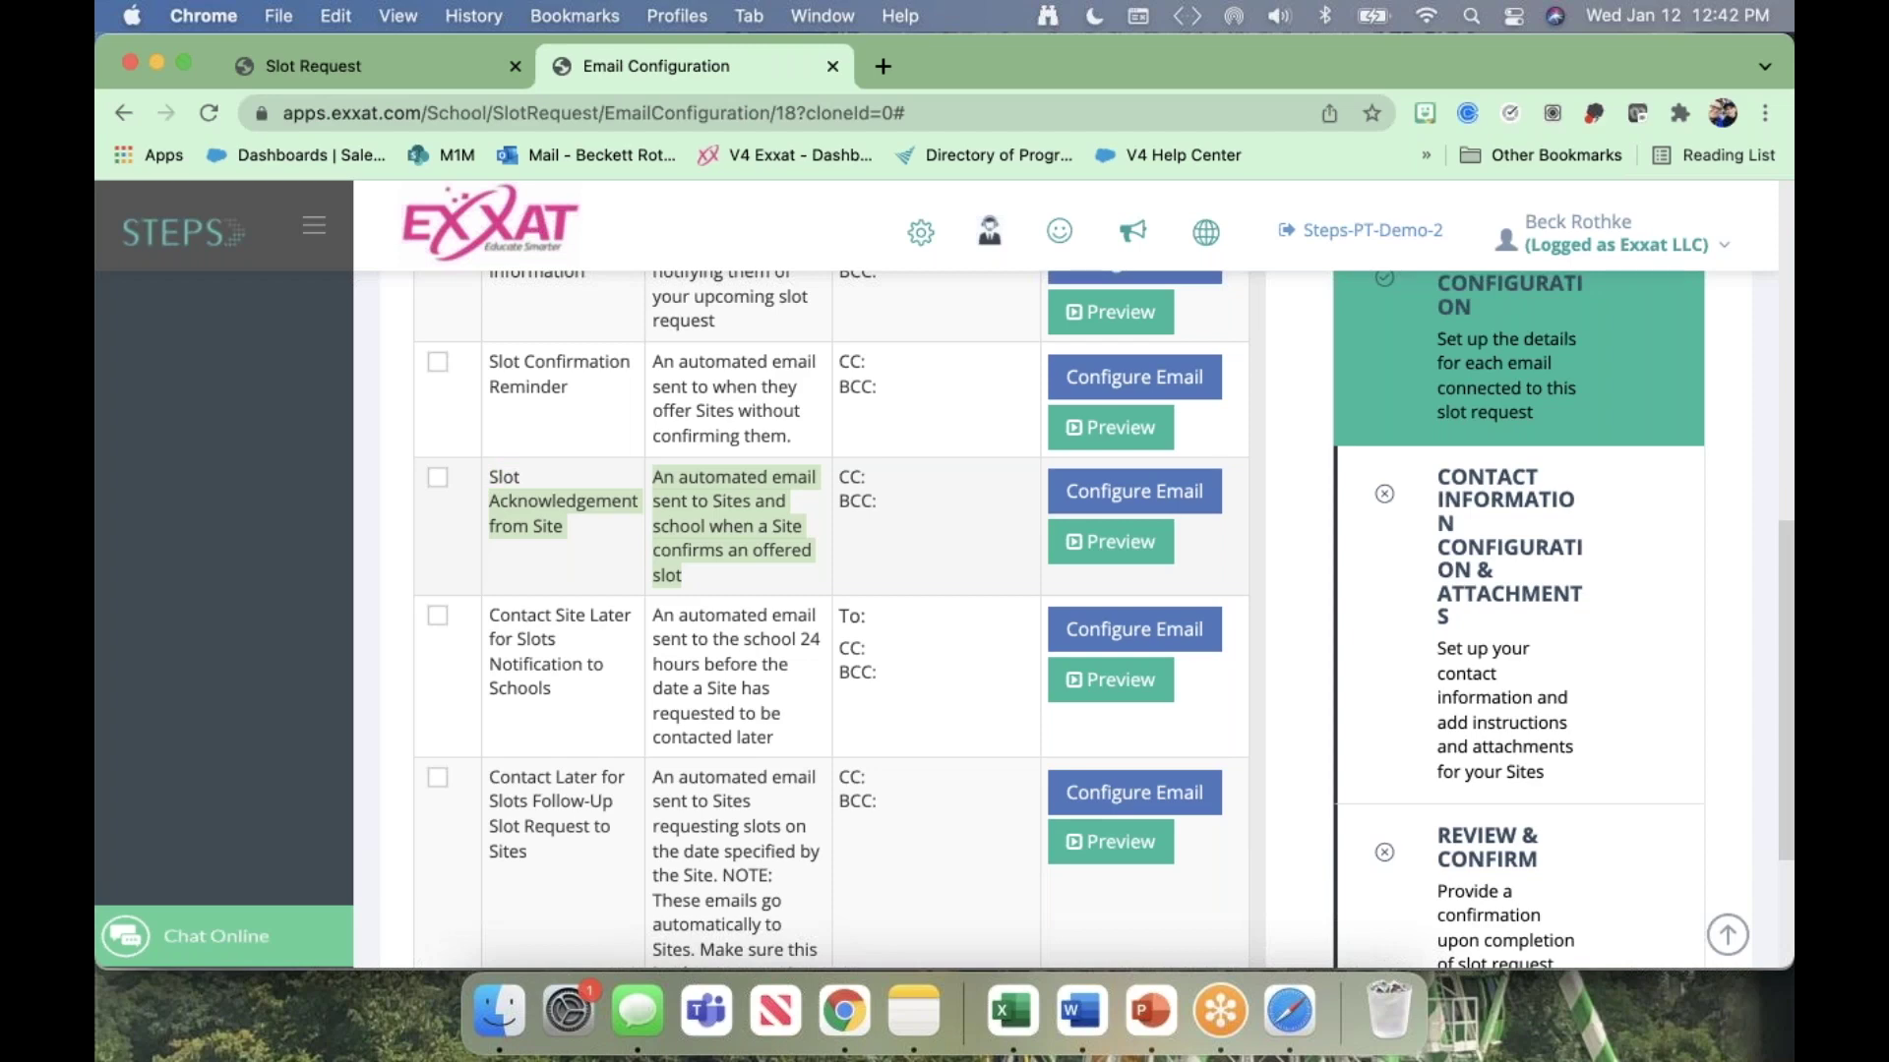
{"action": "left_click", "coordinate": [538, 519]}
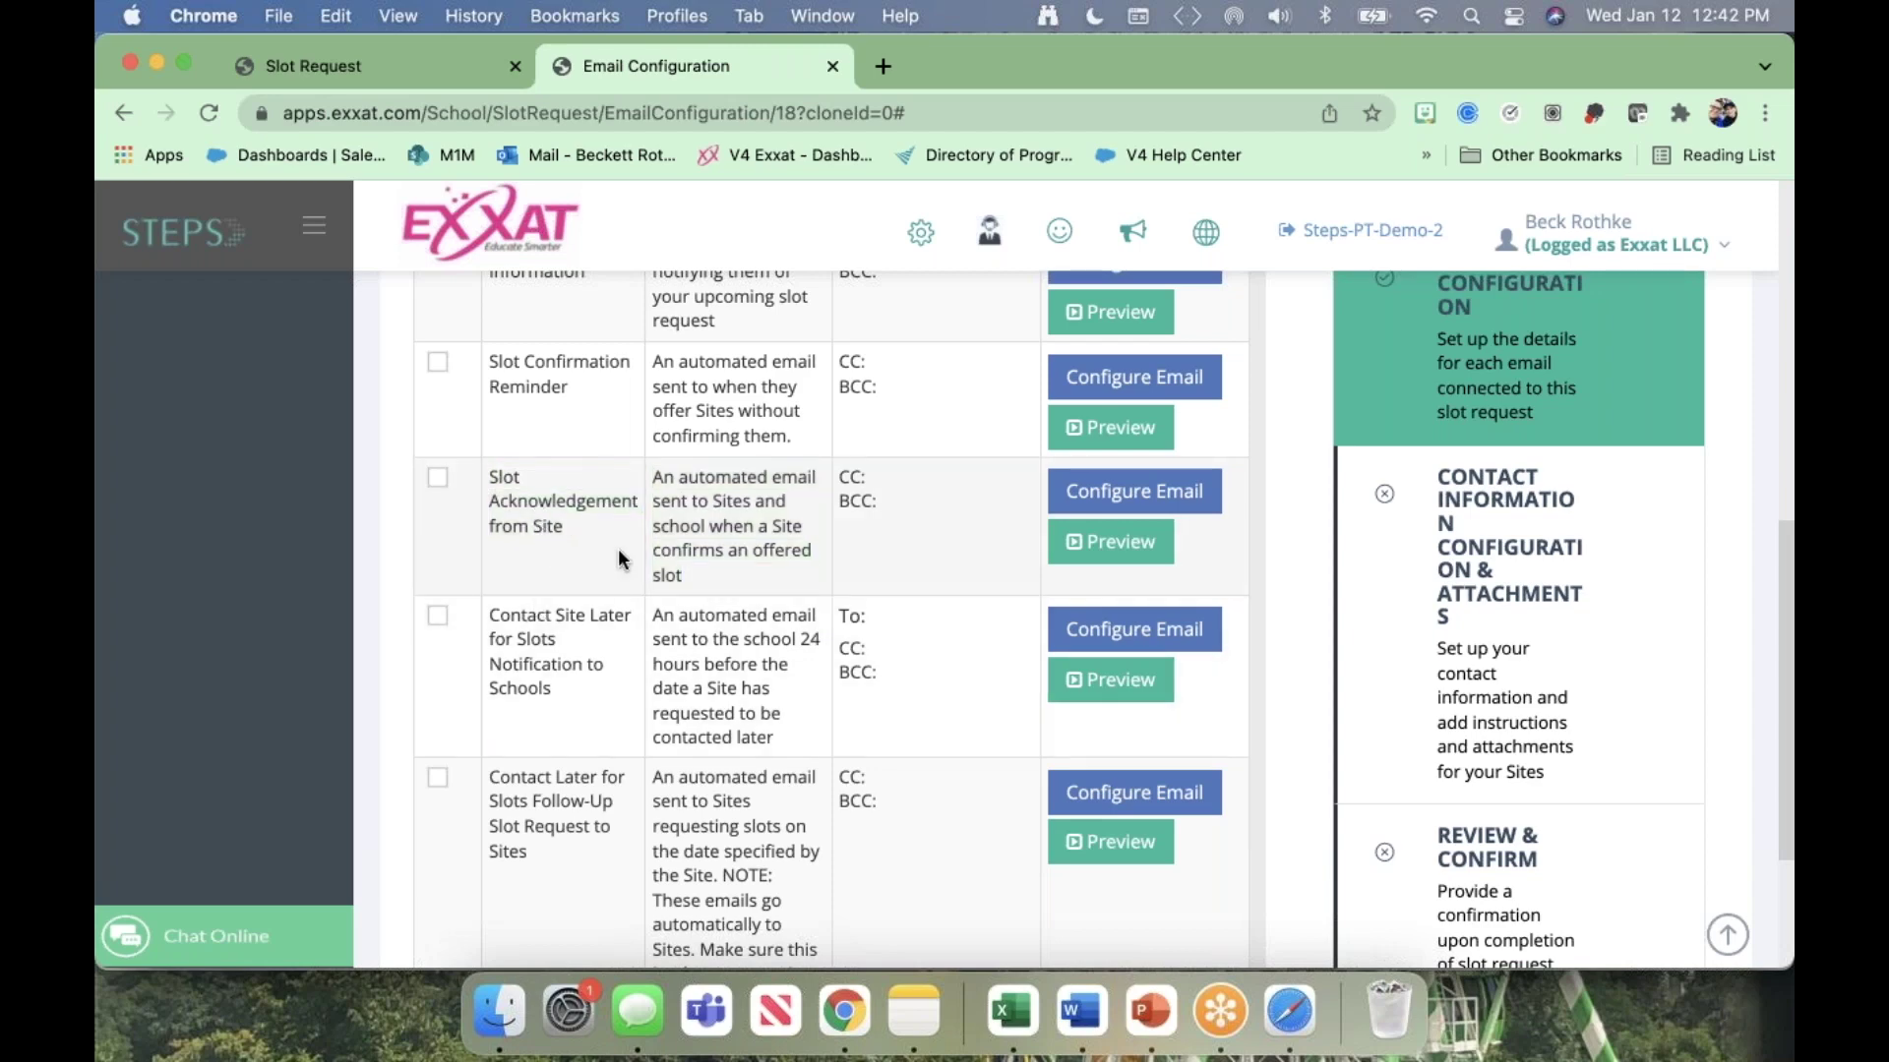
- Open the 'Annual Slot Request Response Summary' template and delete 'Long Island' from its message
{"action": "left_click", "coordinate": [1151, 485]}
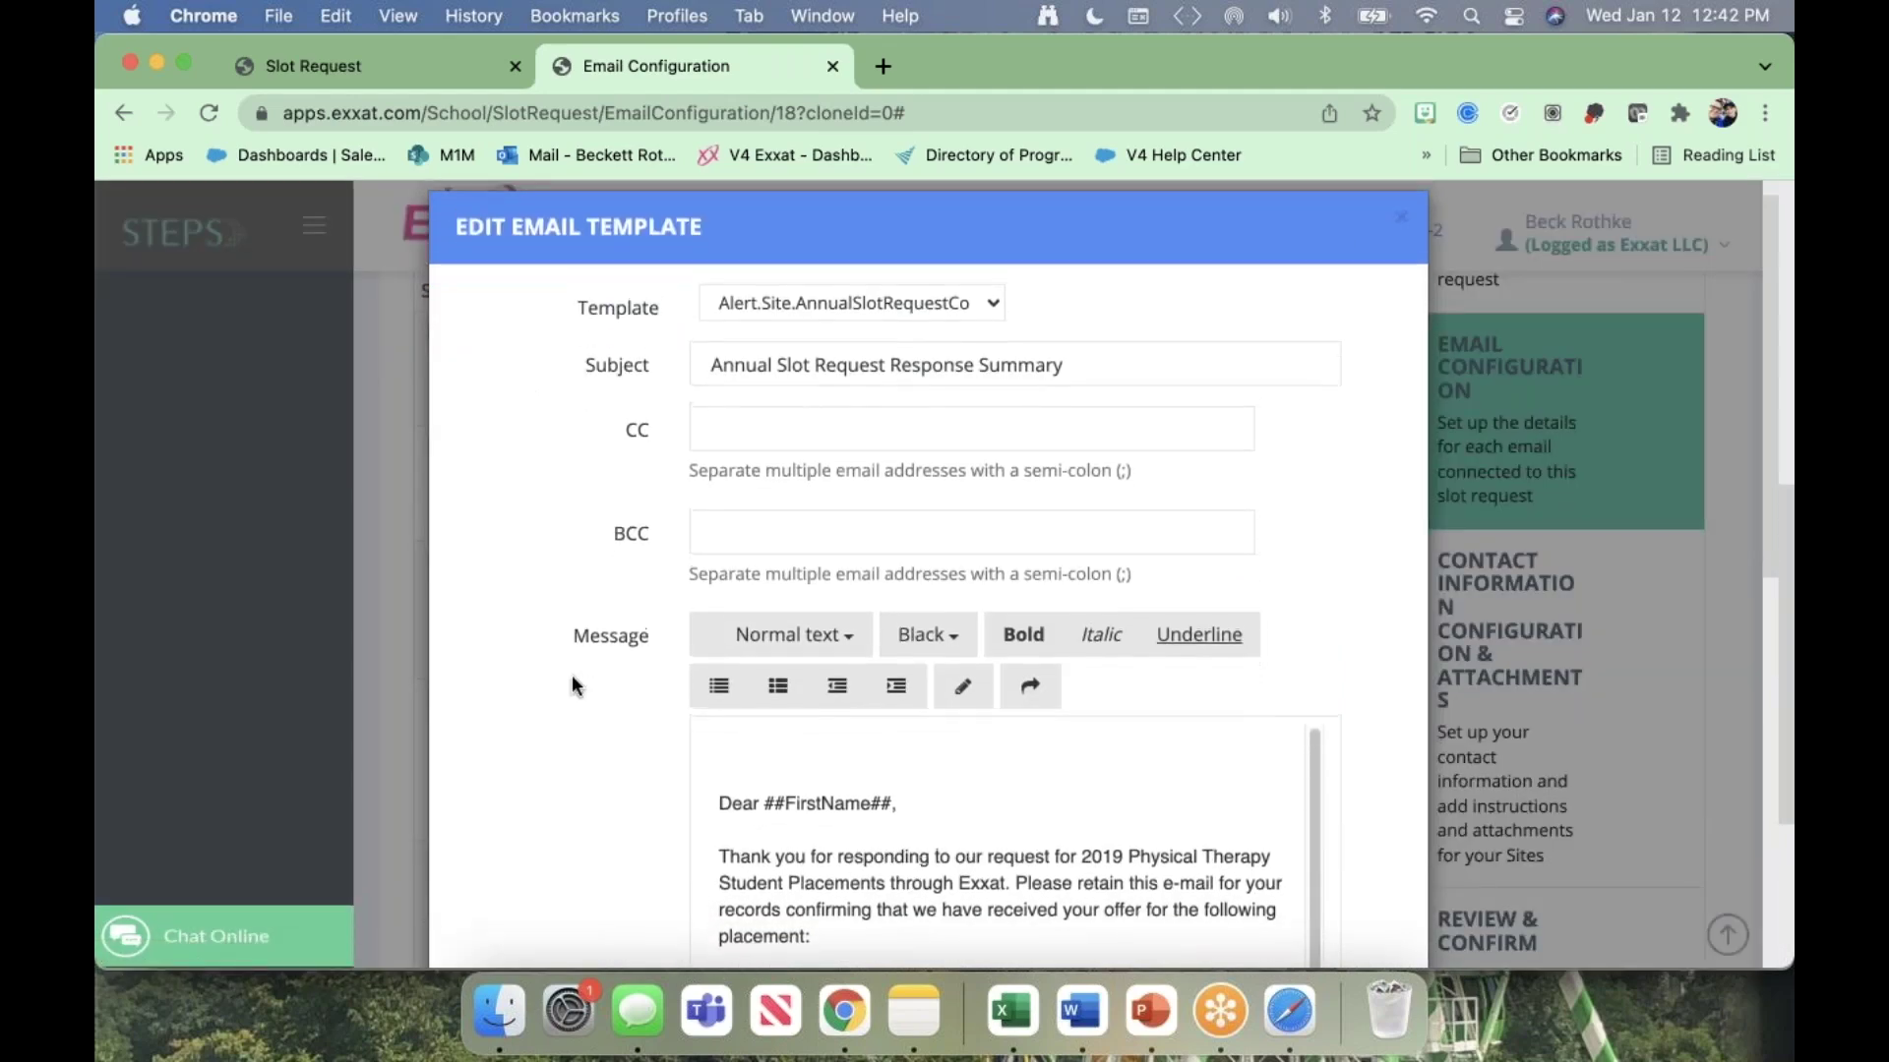
{"action": "scroll", "coordinate": [570, 675], "scroll_direction": "down", "scroll_amount": 1}
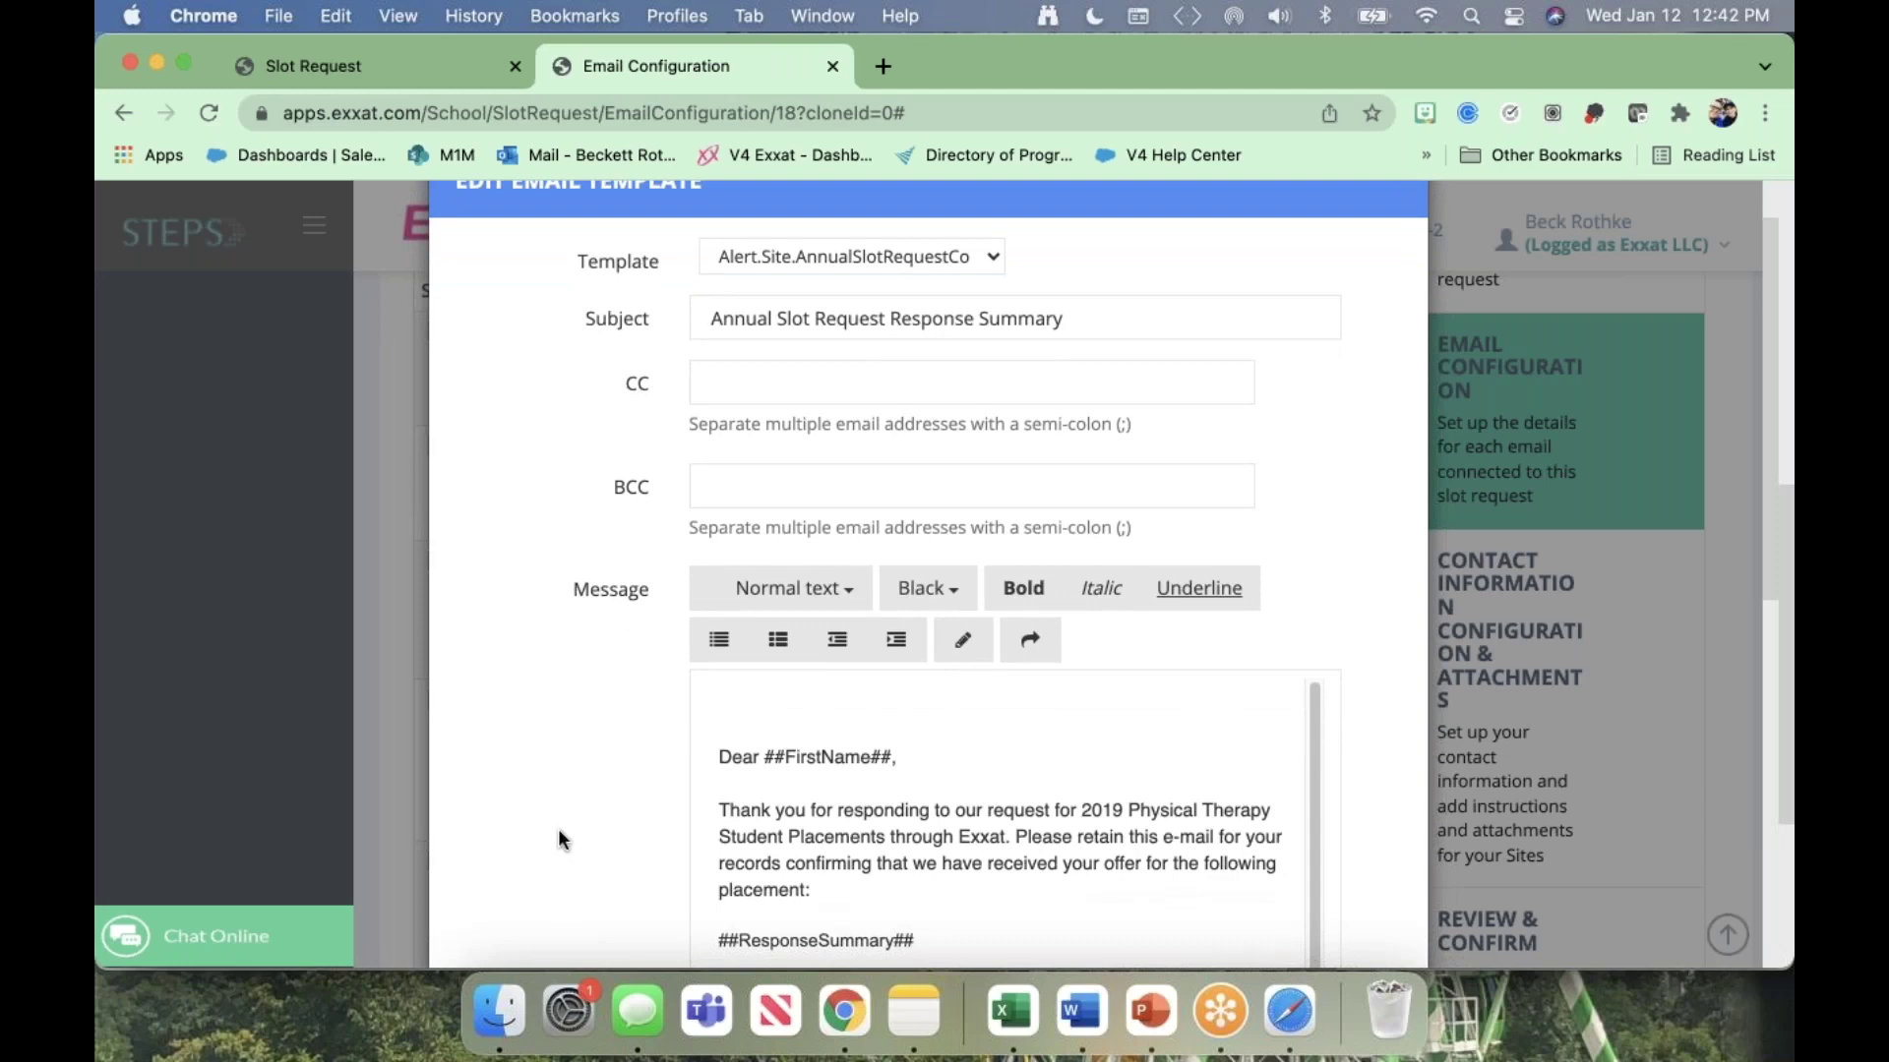
{"action": "scroll", "coordinate": [558, 838], "scroll_direction": "down", "scroll_amount": 3}
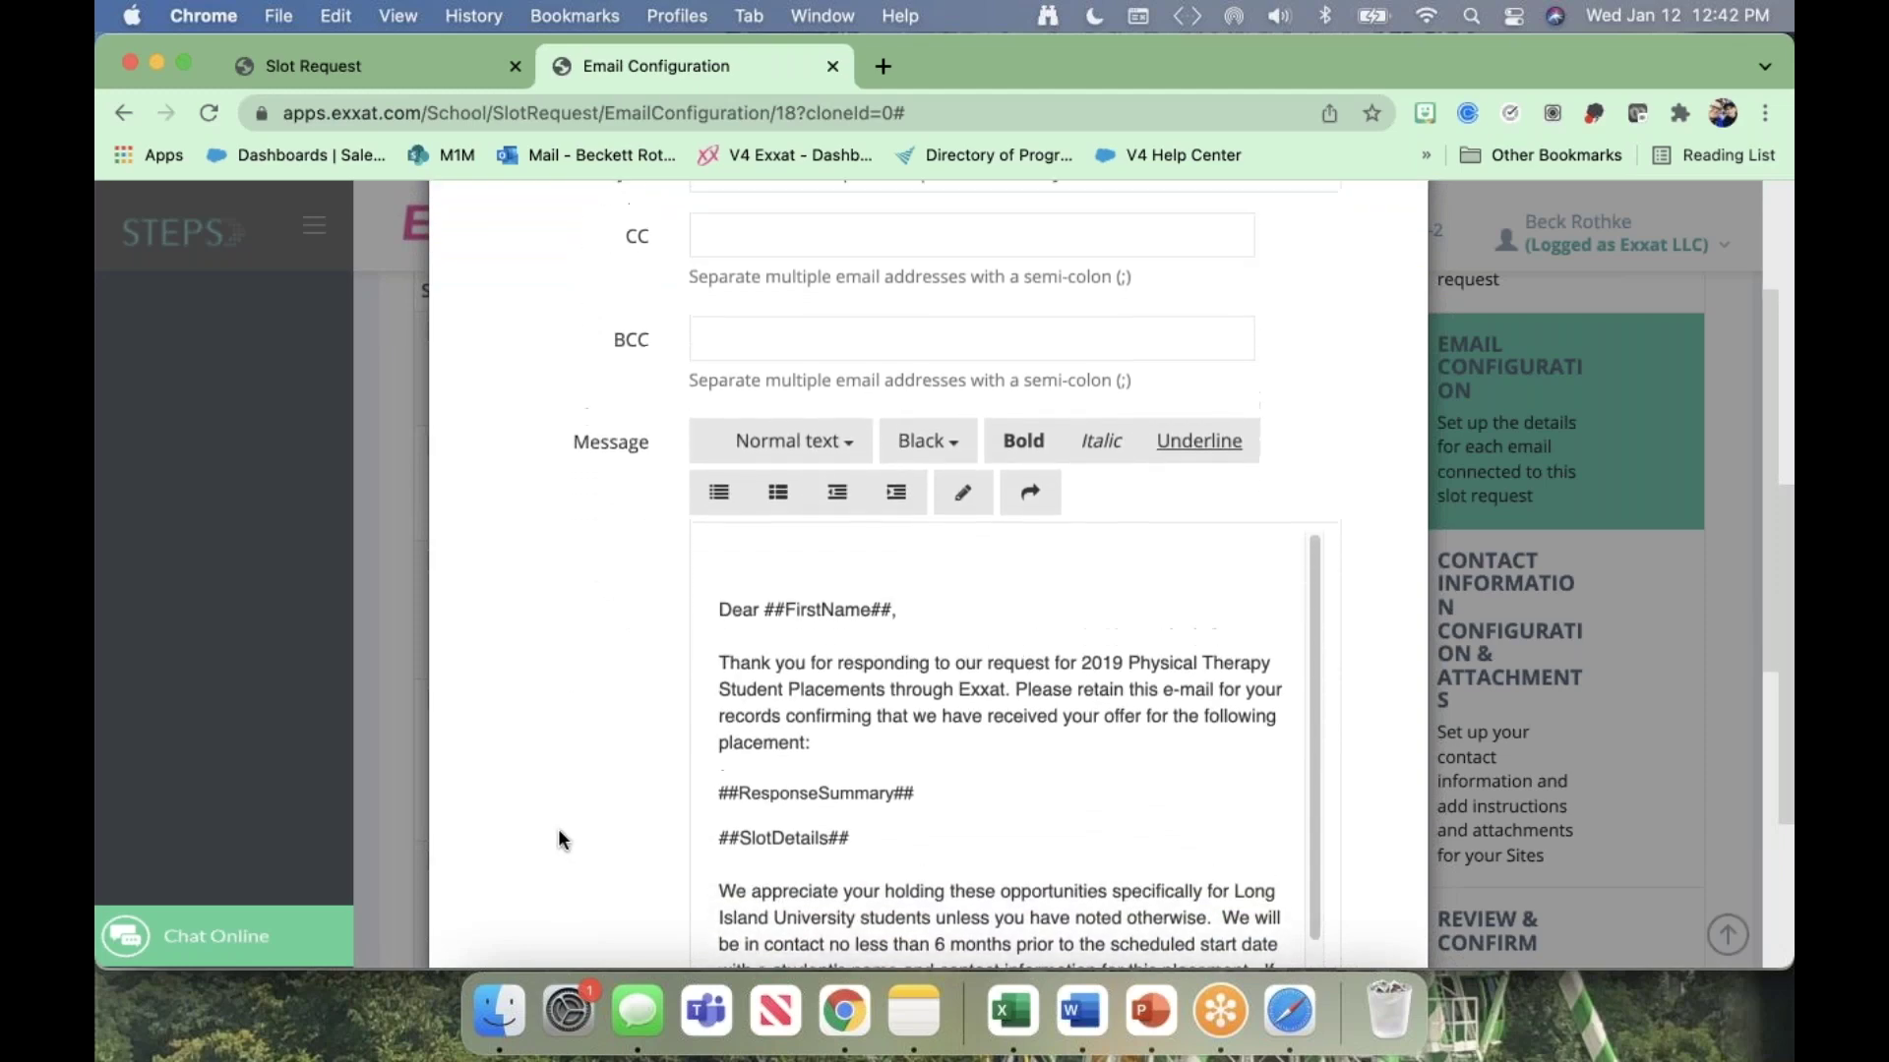
{"action": "double_click", "coordinate": [1246, 897]}
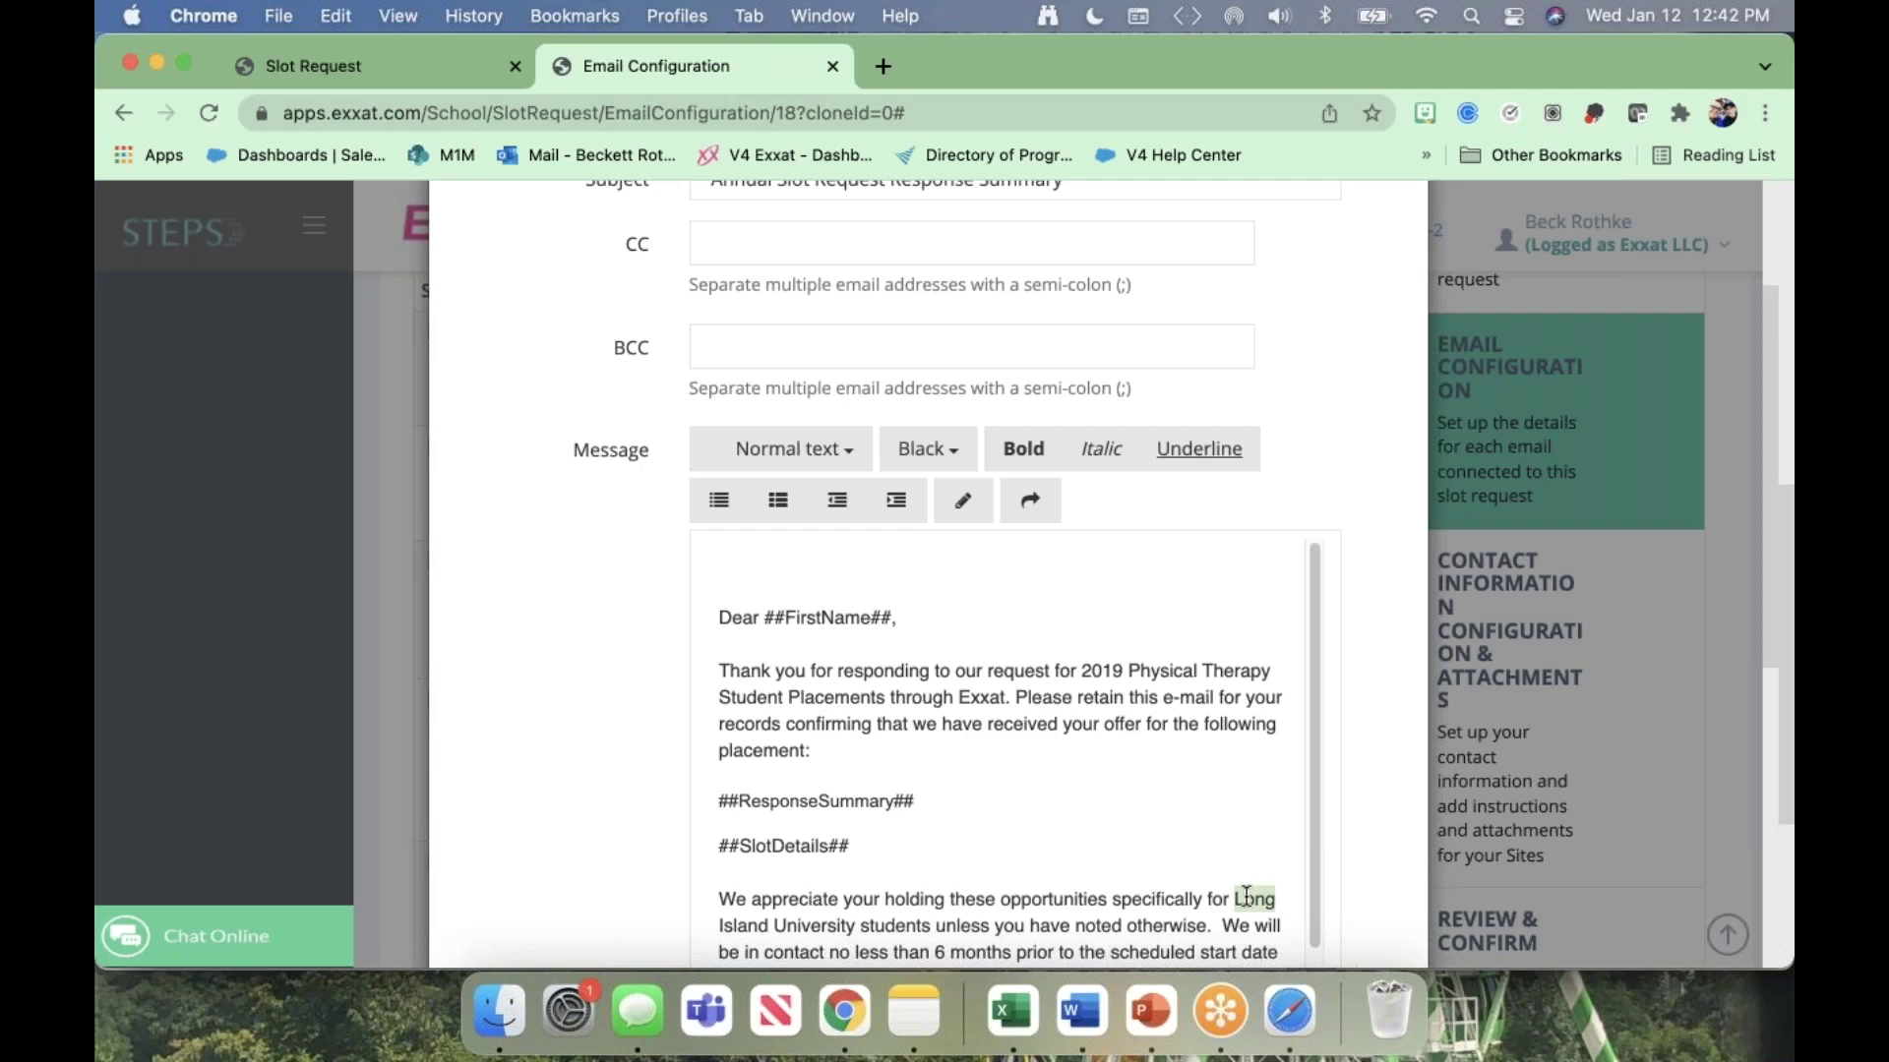
{"action": "key", "text": "BackSpace"}
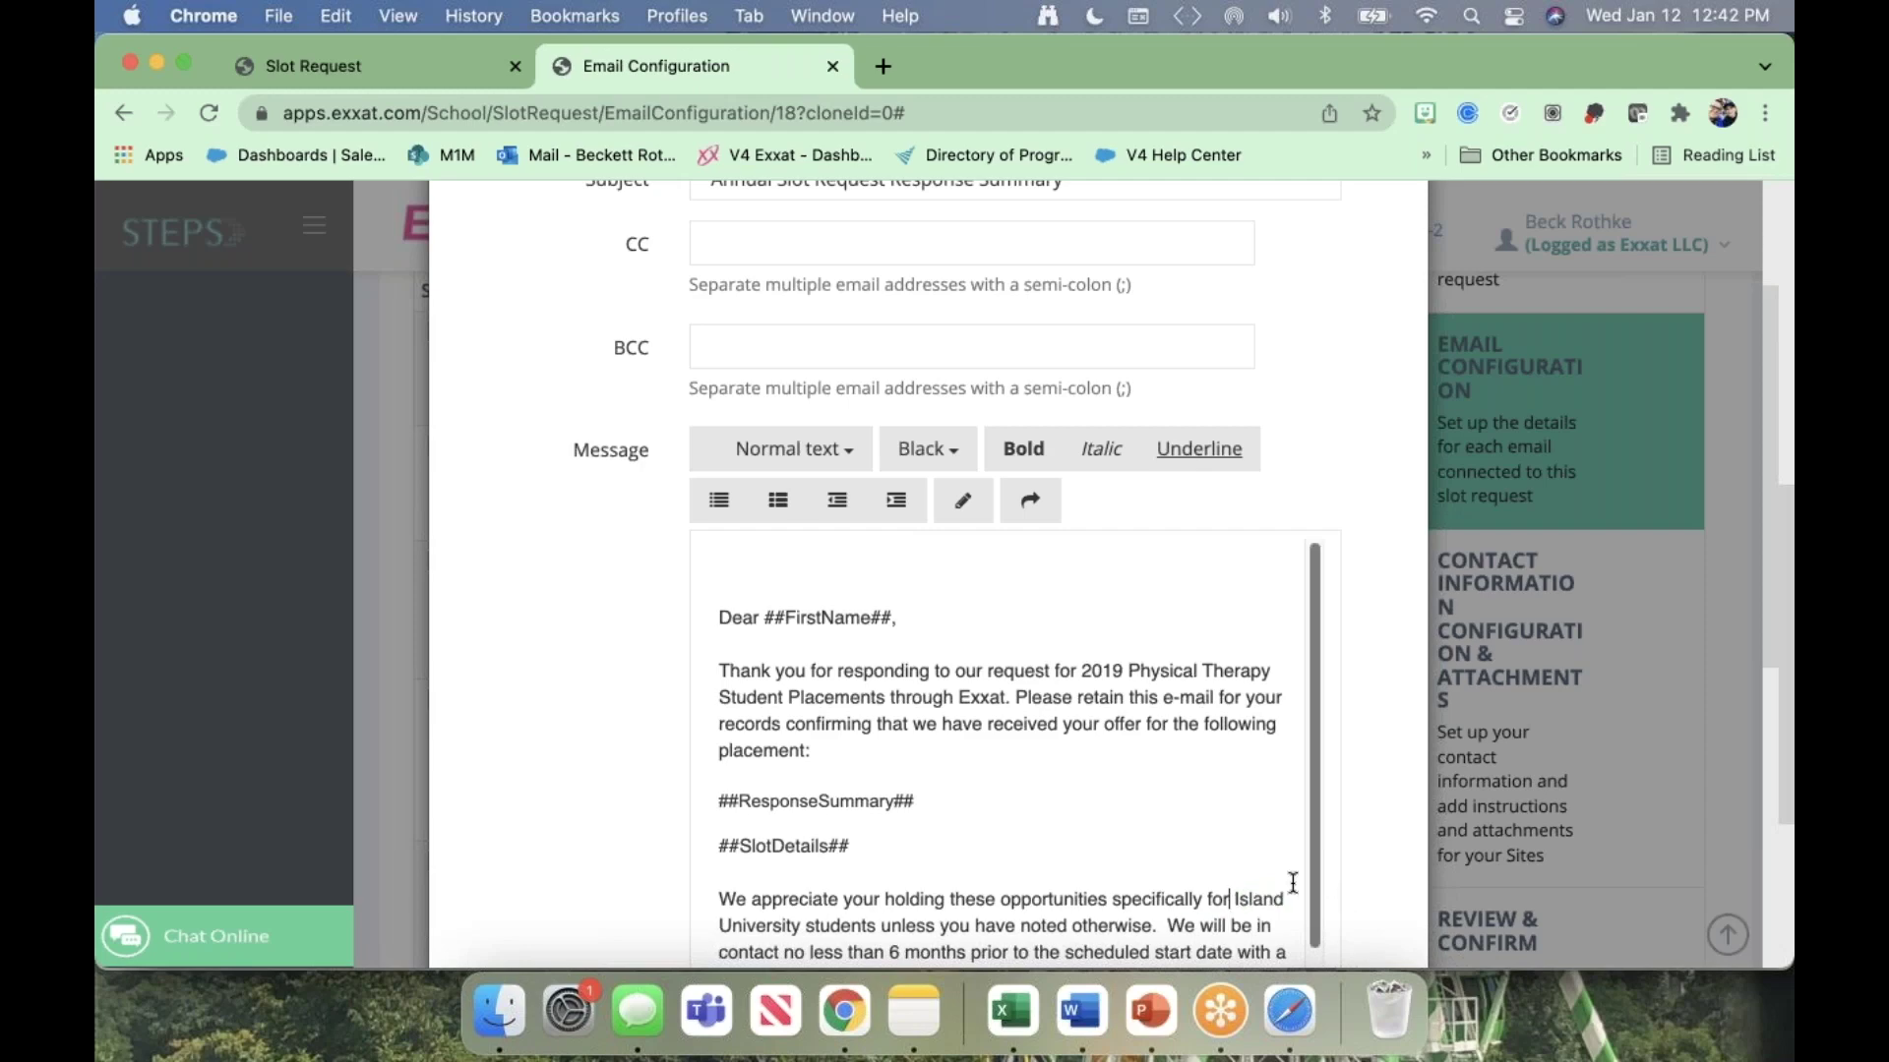
{"action": "key", "text": "alt+Delete"}
{"action": "scroll", "coordinate": [1068, 777], "scroll_direction": "down", "scroll_amount": 3}
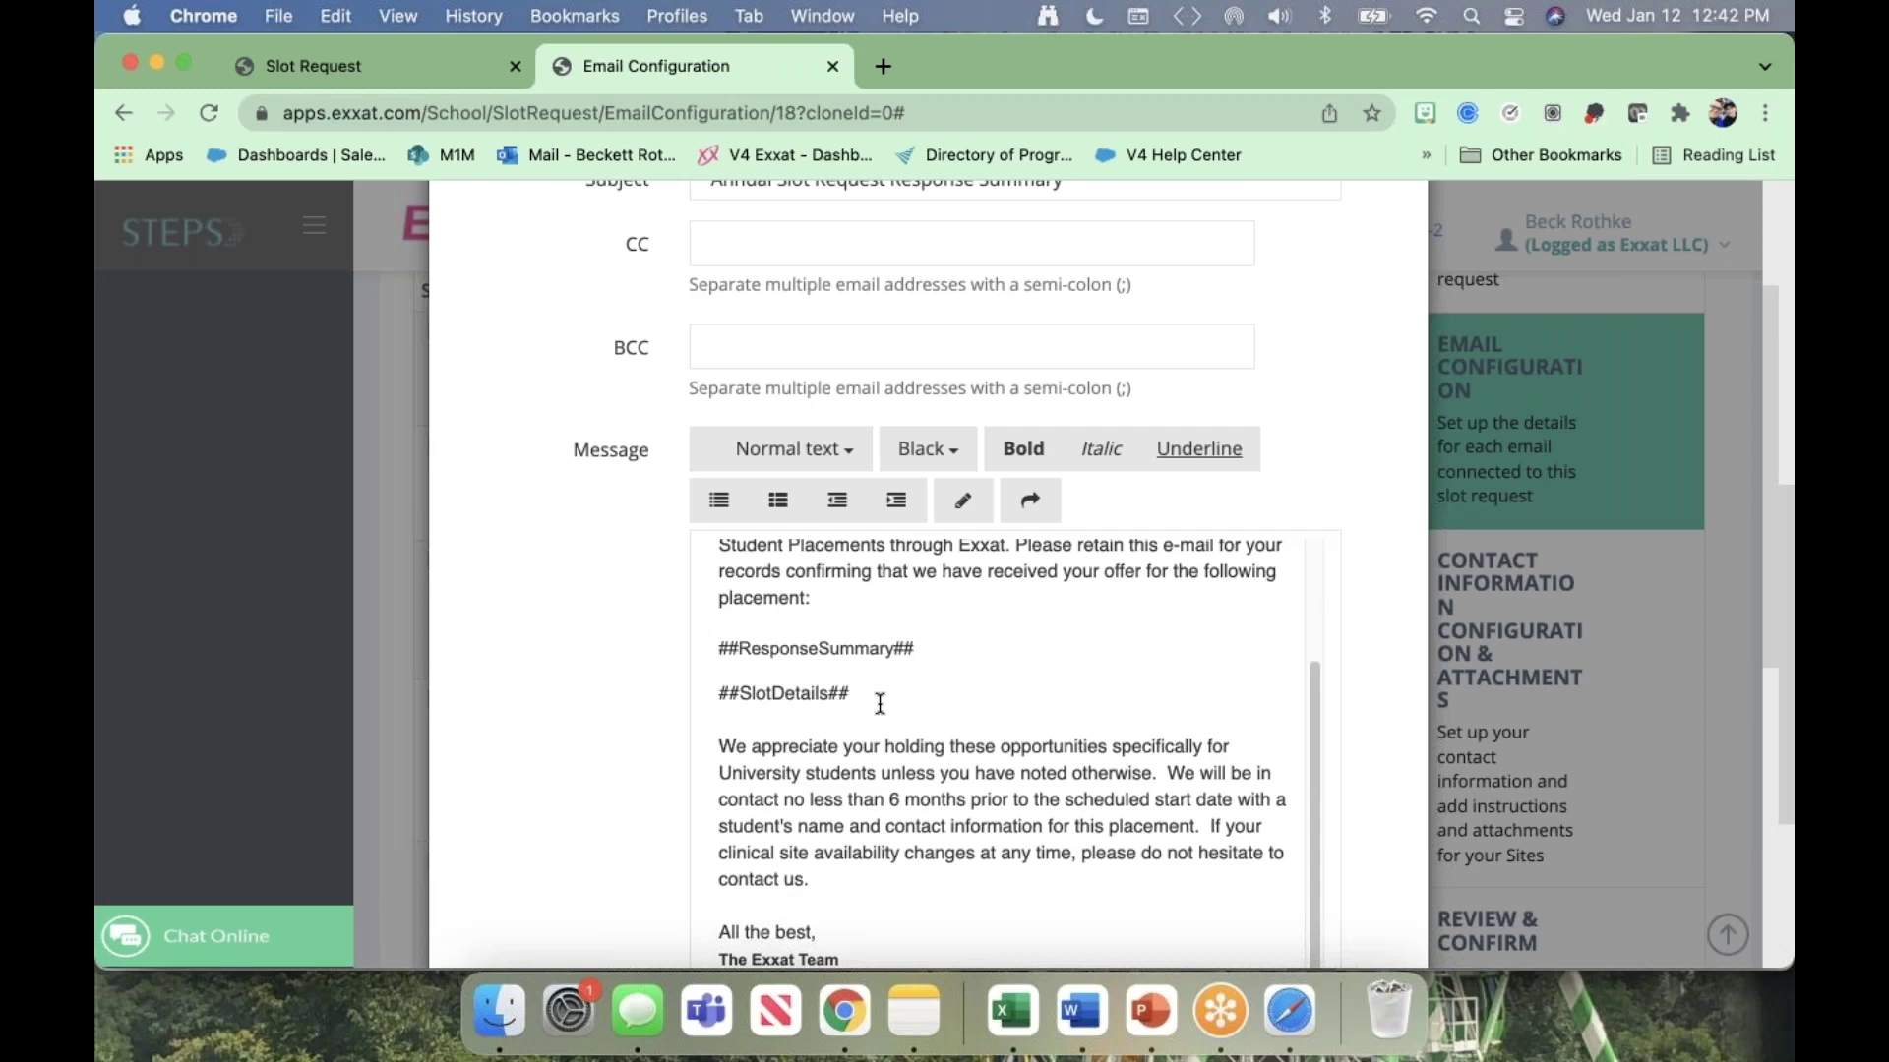
{"action": "scroll", "coordinate": [881, 703], "scroll_direction": "down", "scroll_amount": 1}
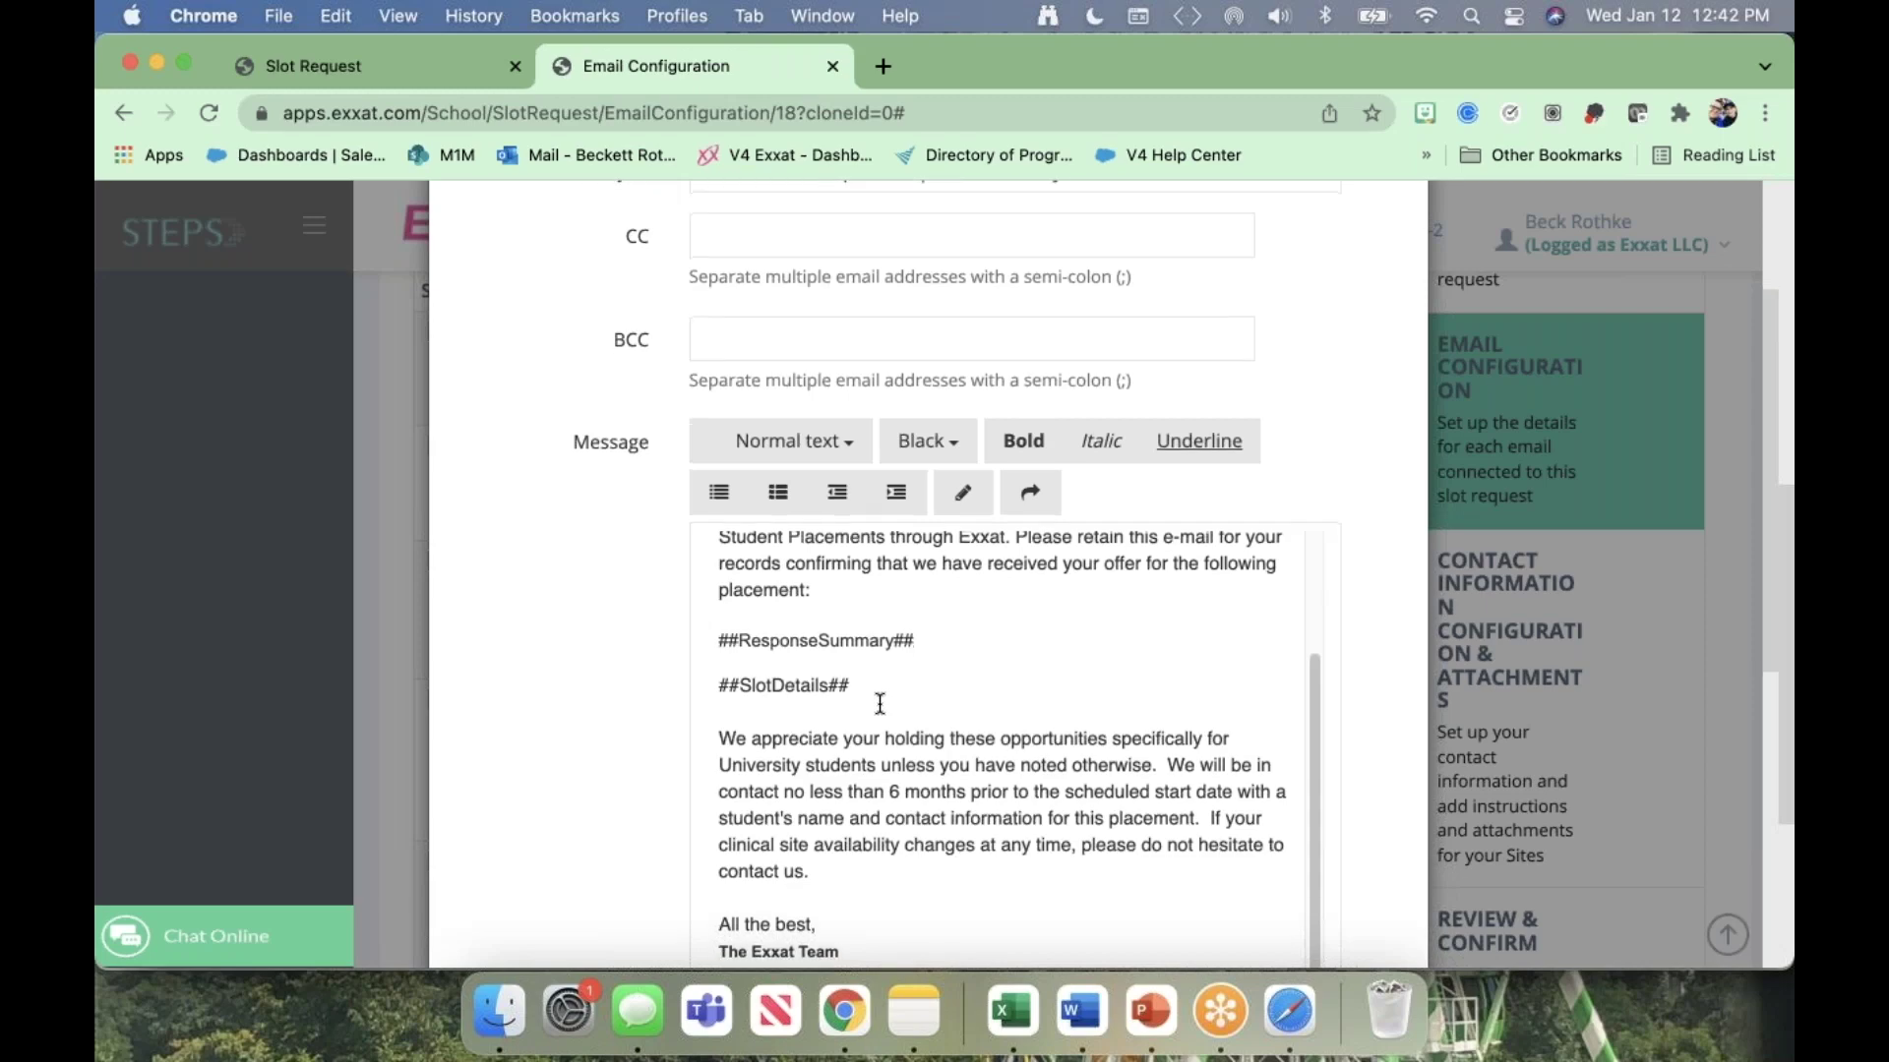
{"action": "scroll", "coordinate": [881, 703], "scroll_direction": "up", "scroll_amount": 3}
{"action": "scroll", "coordinate": [880, 699], "scroll_direction": "down", "scroll_amount": 6}
{"action": "scroll", "coordinate": [843, 667], "scroll_direction": "up", "scroll_amount": 8}
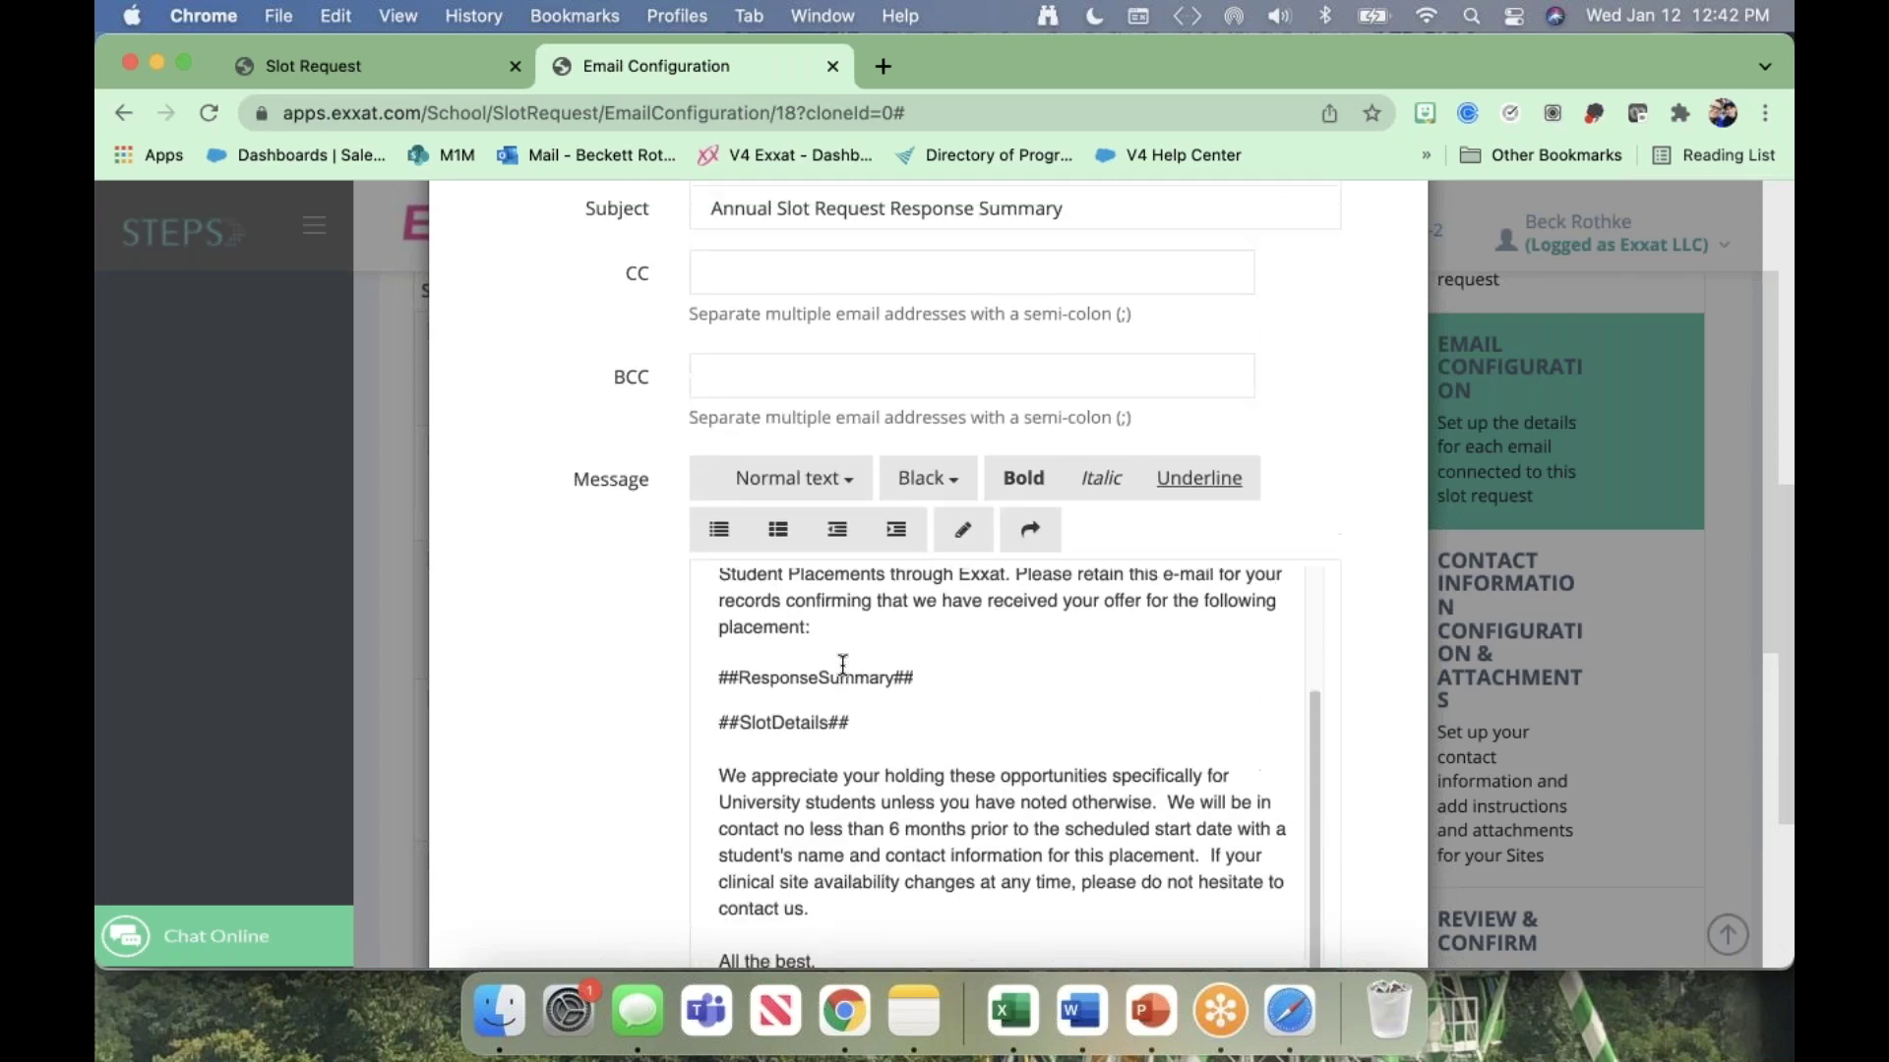
{"action": "scroll", "coordinate": [610, 721], "scroll_direction": "up", "scroll_amount": 3}
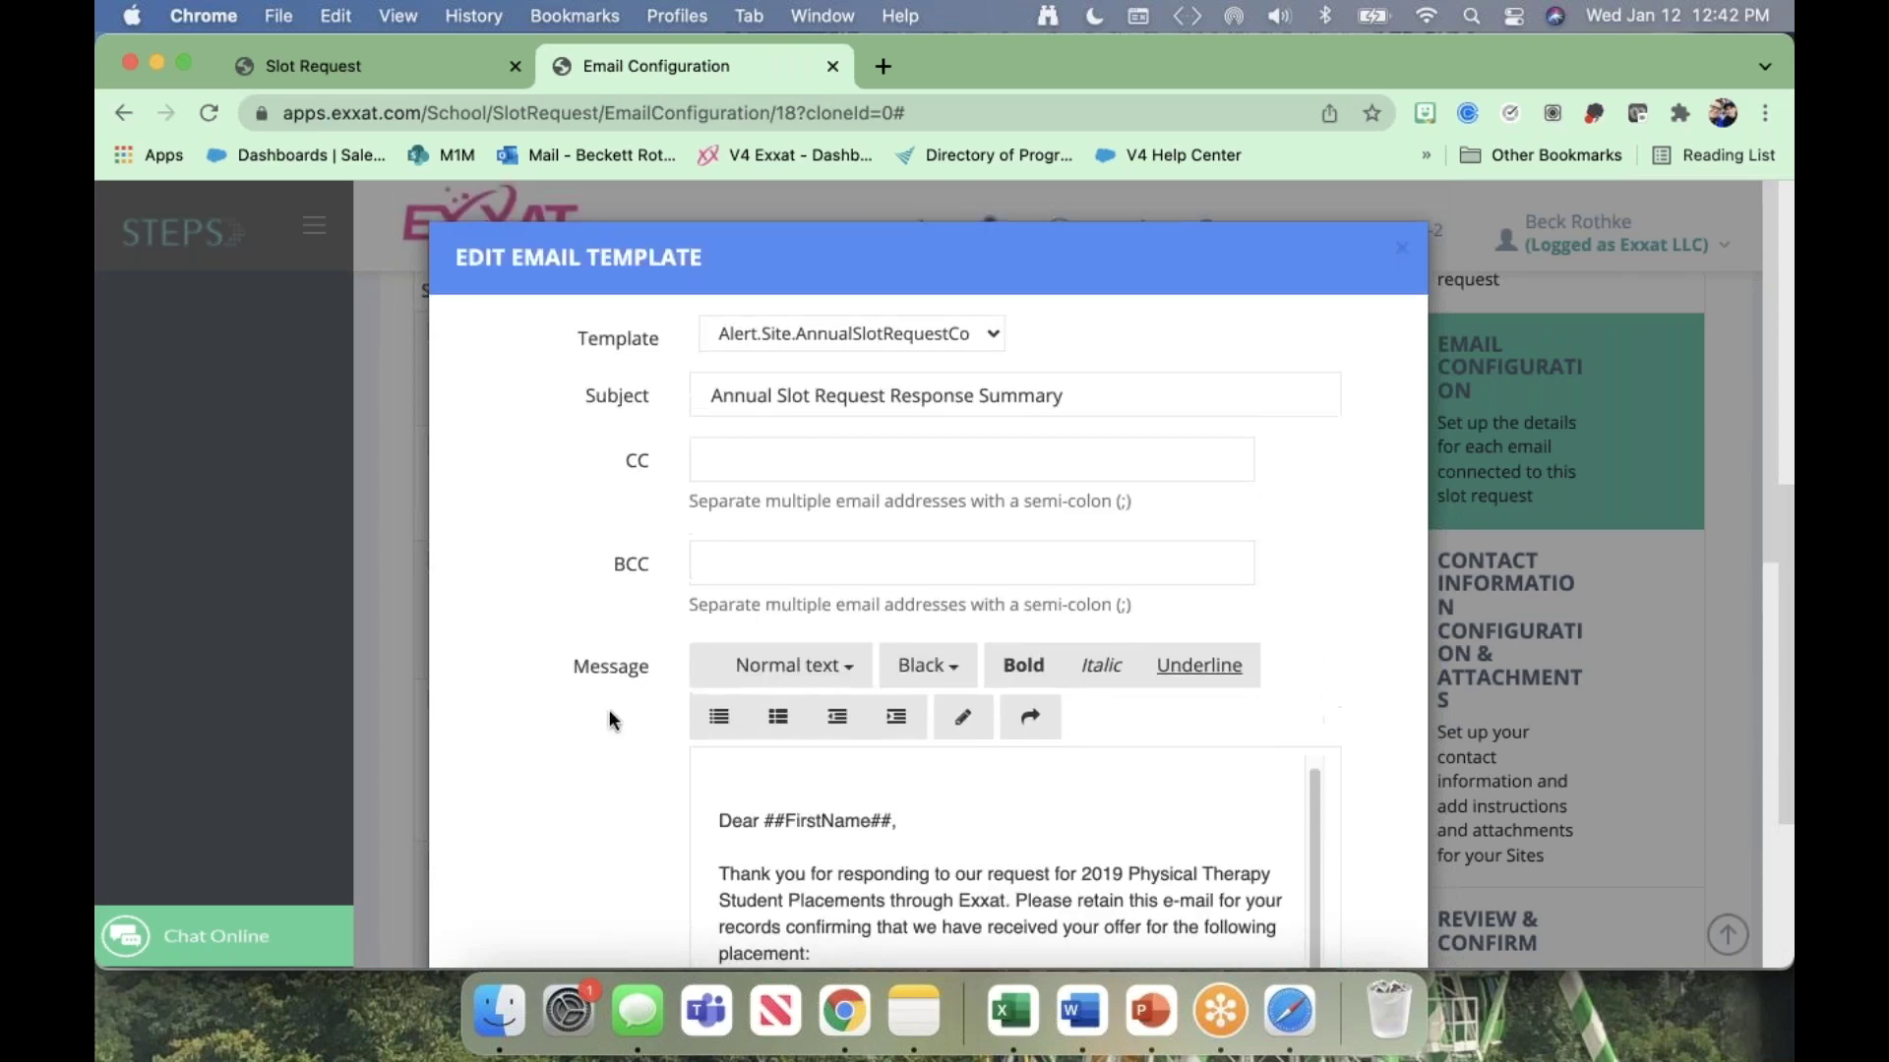
- Add your work e-mail address as CC on the Slot Acknowledgement from Site email and save it
{"action": "left_click", "coordinate": [764, 462]}
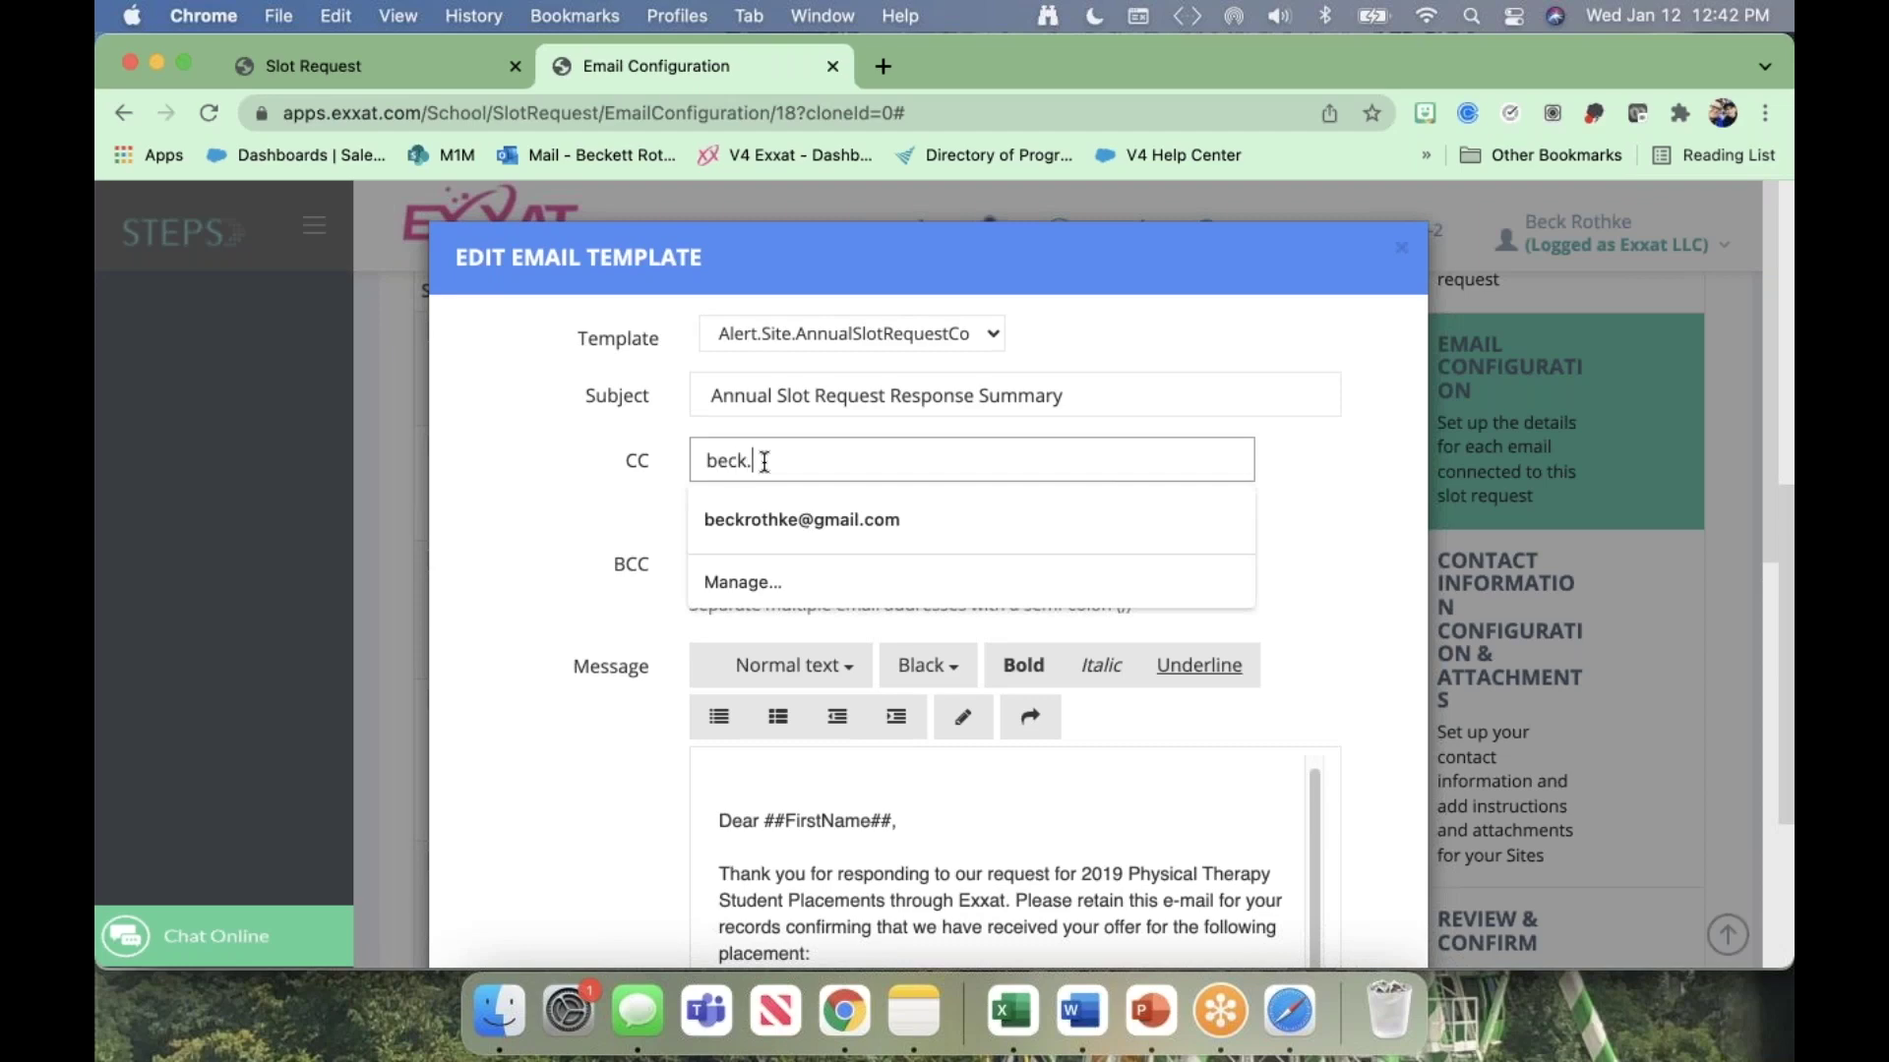
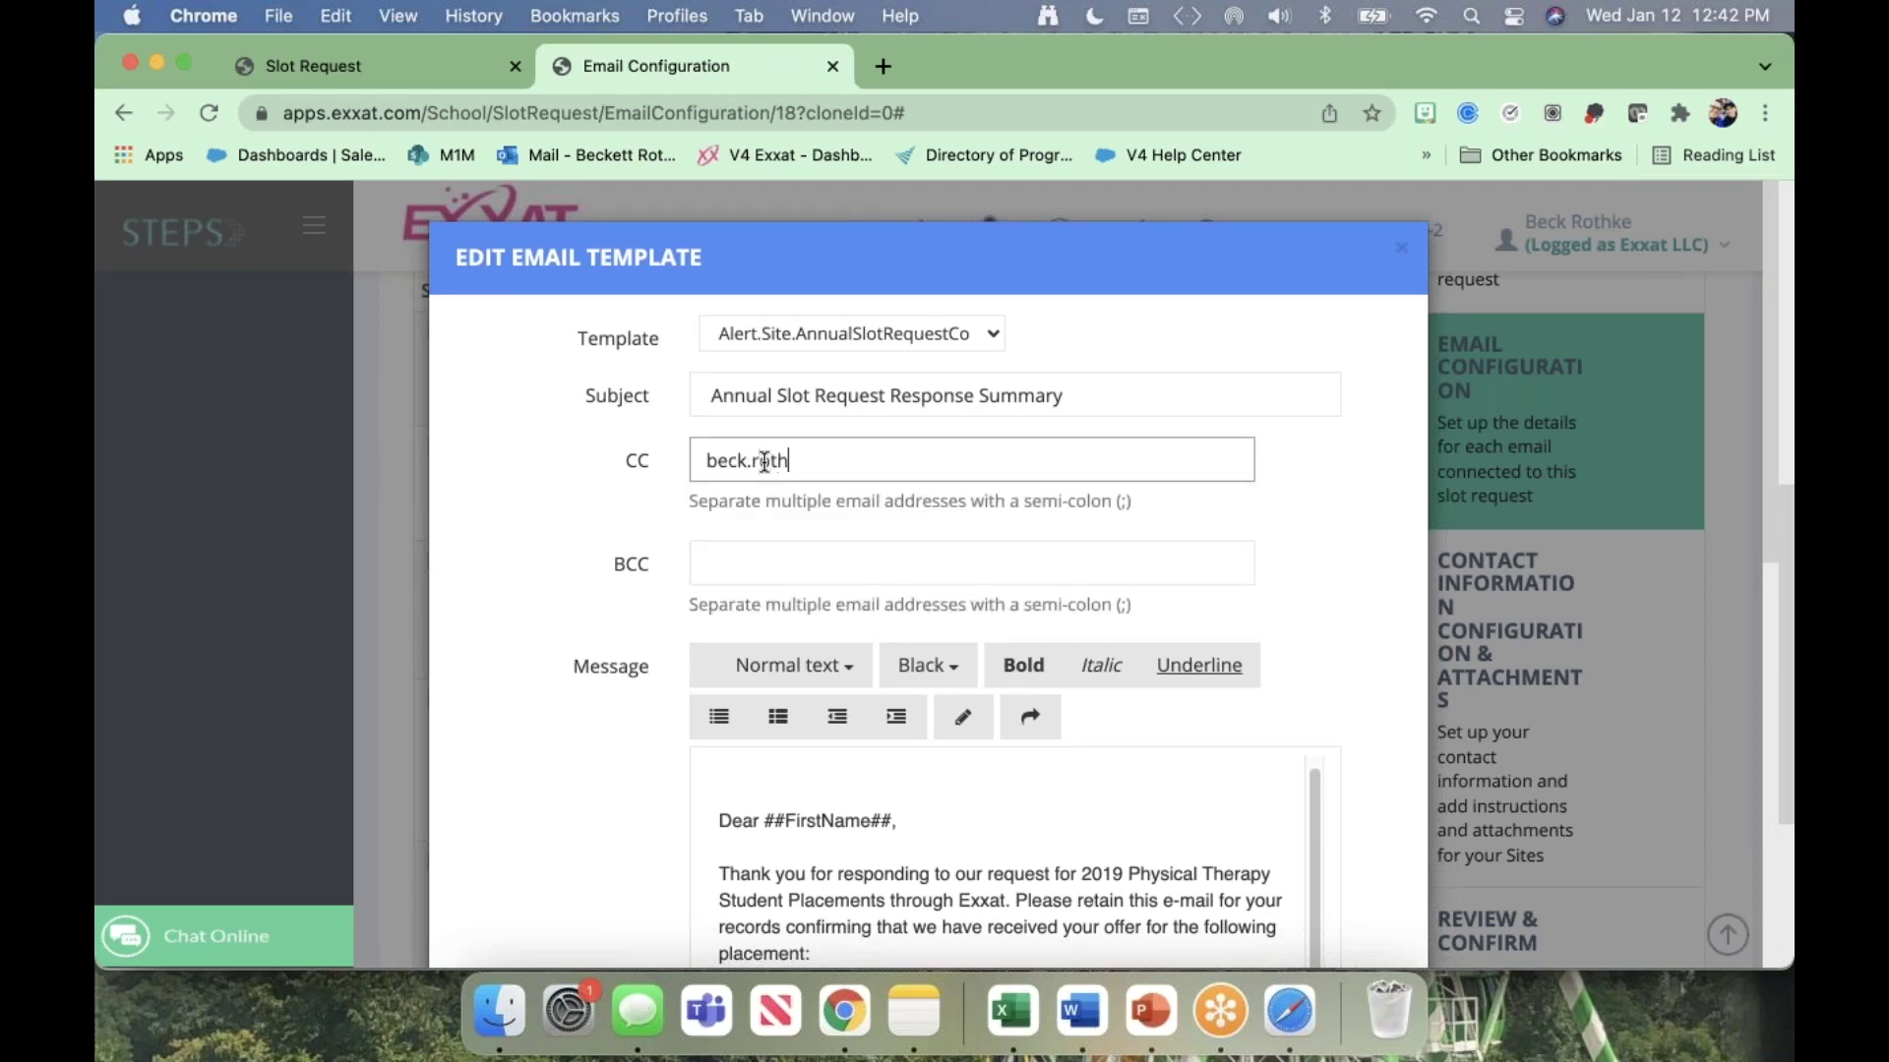
{"action": "left_click", "coordinate": [541, 521]}
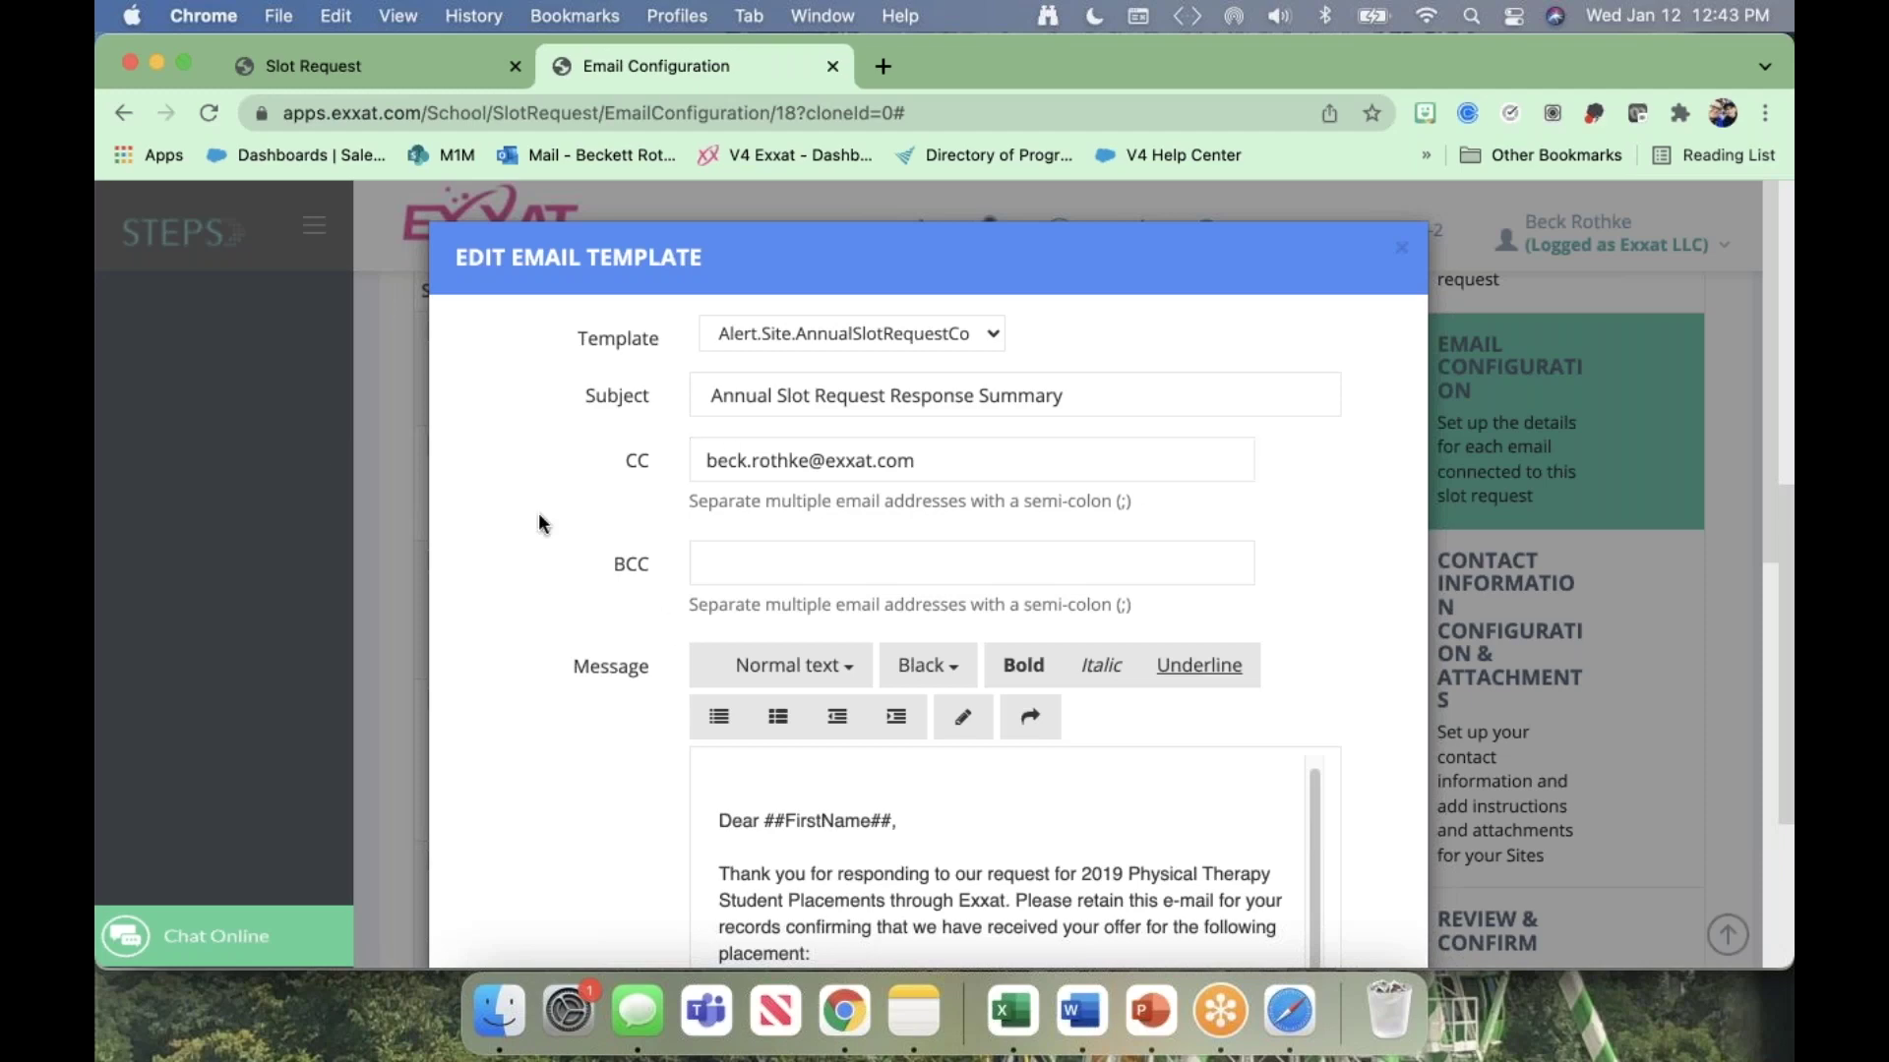
{"action": "scroll", "coordinate": [541, 521], "scroll_direction": "down", "scroll_amount": 3}
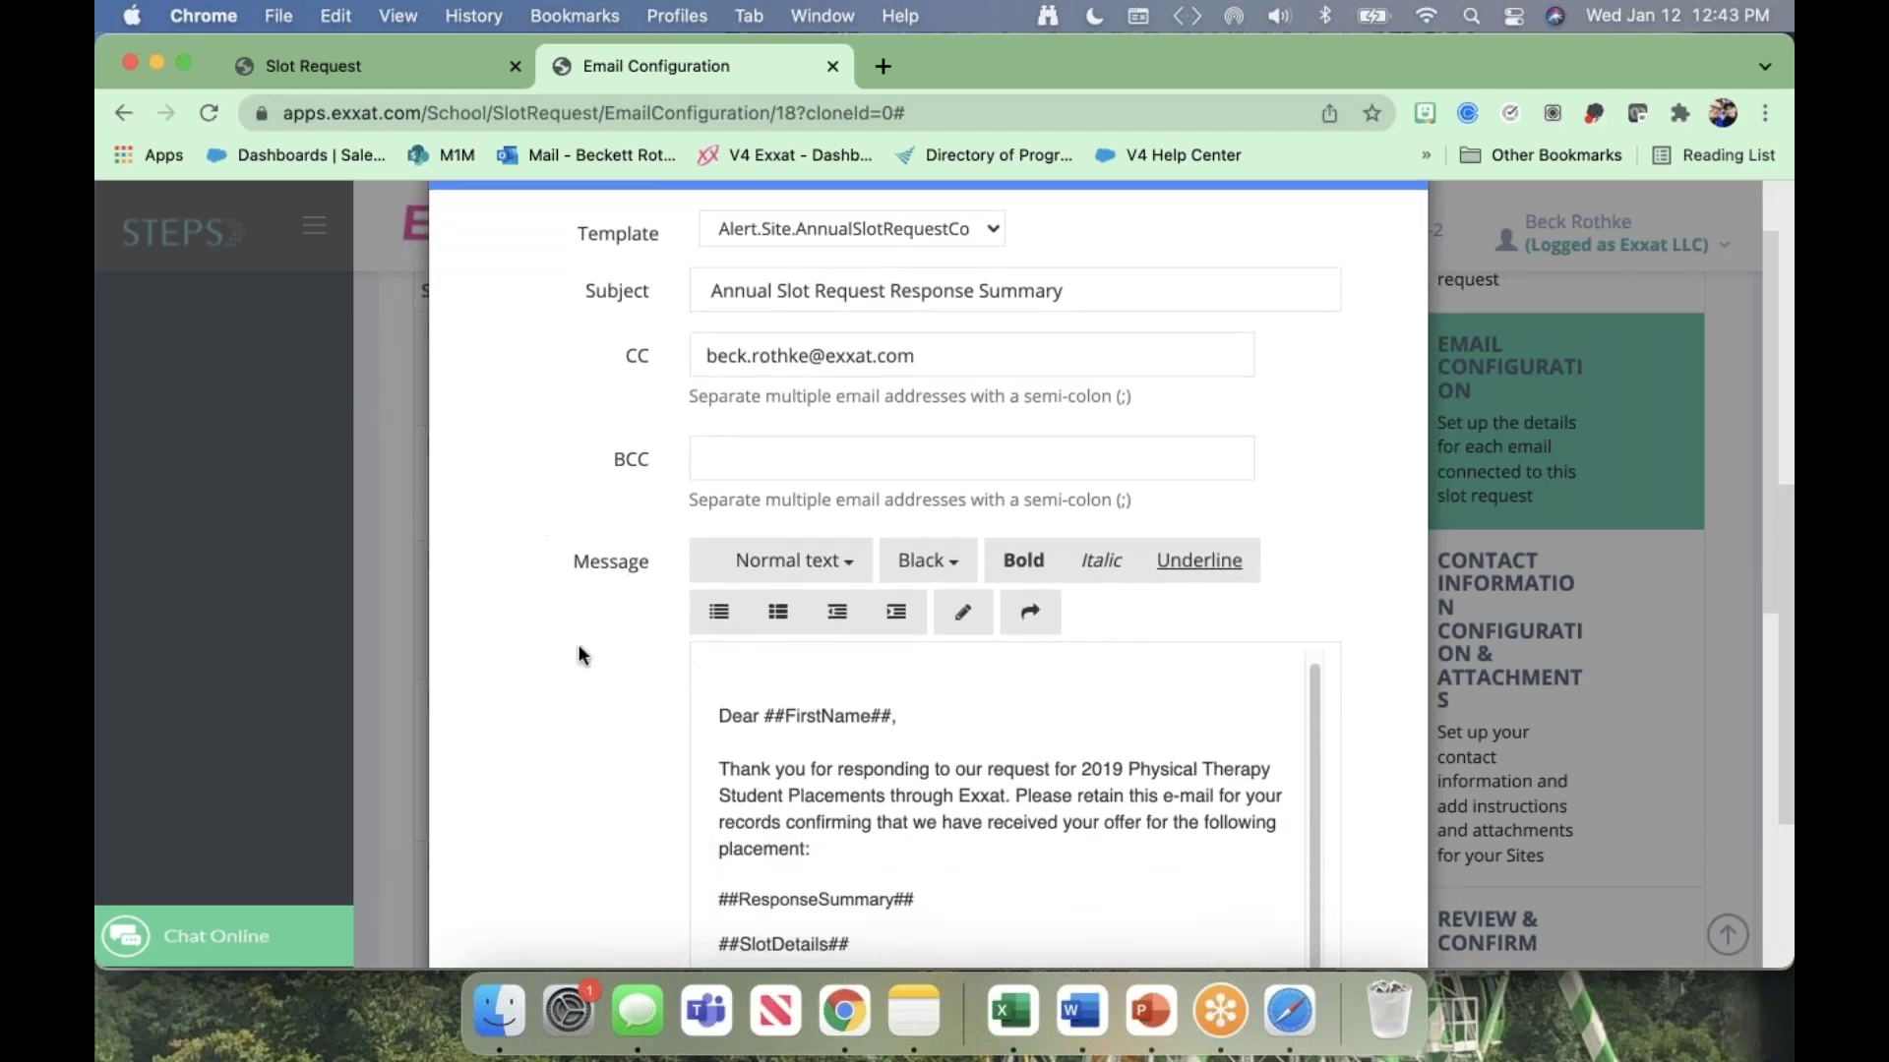
{"action": "scroll", "coordinate": [581, 639], "scroll_direction": "down", "scroll_amount": 15}
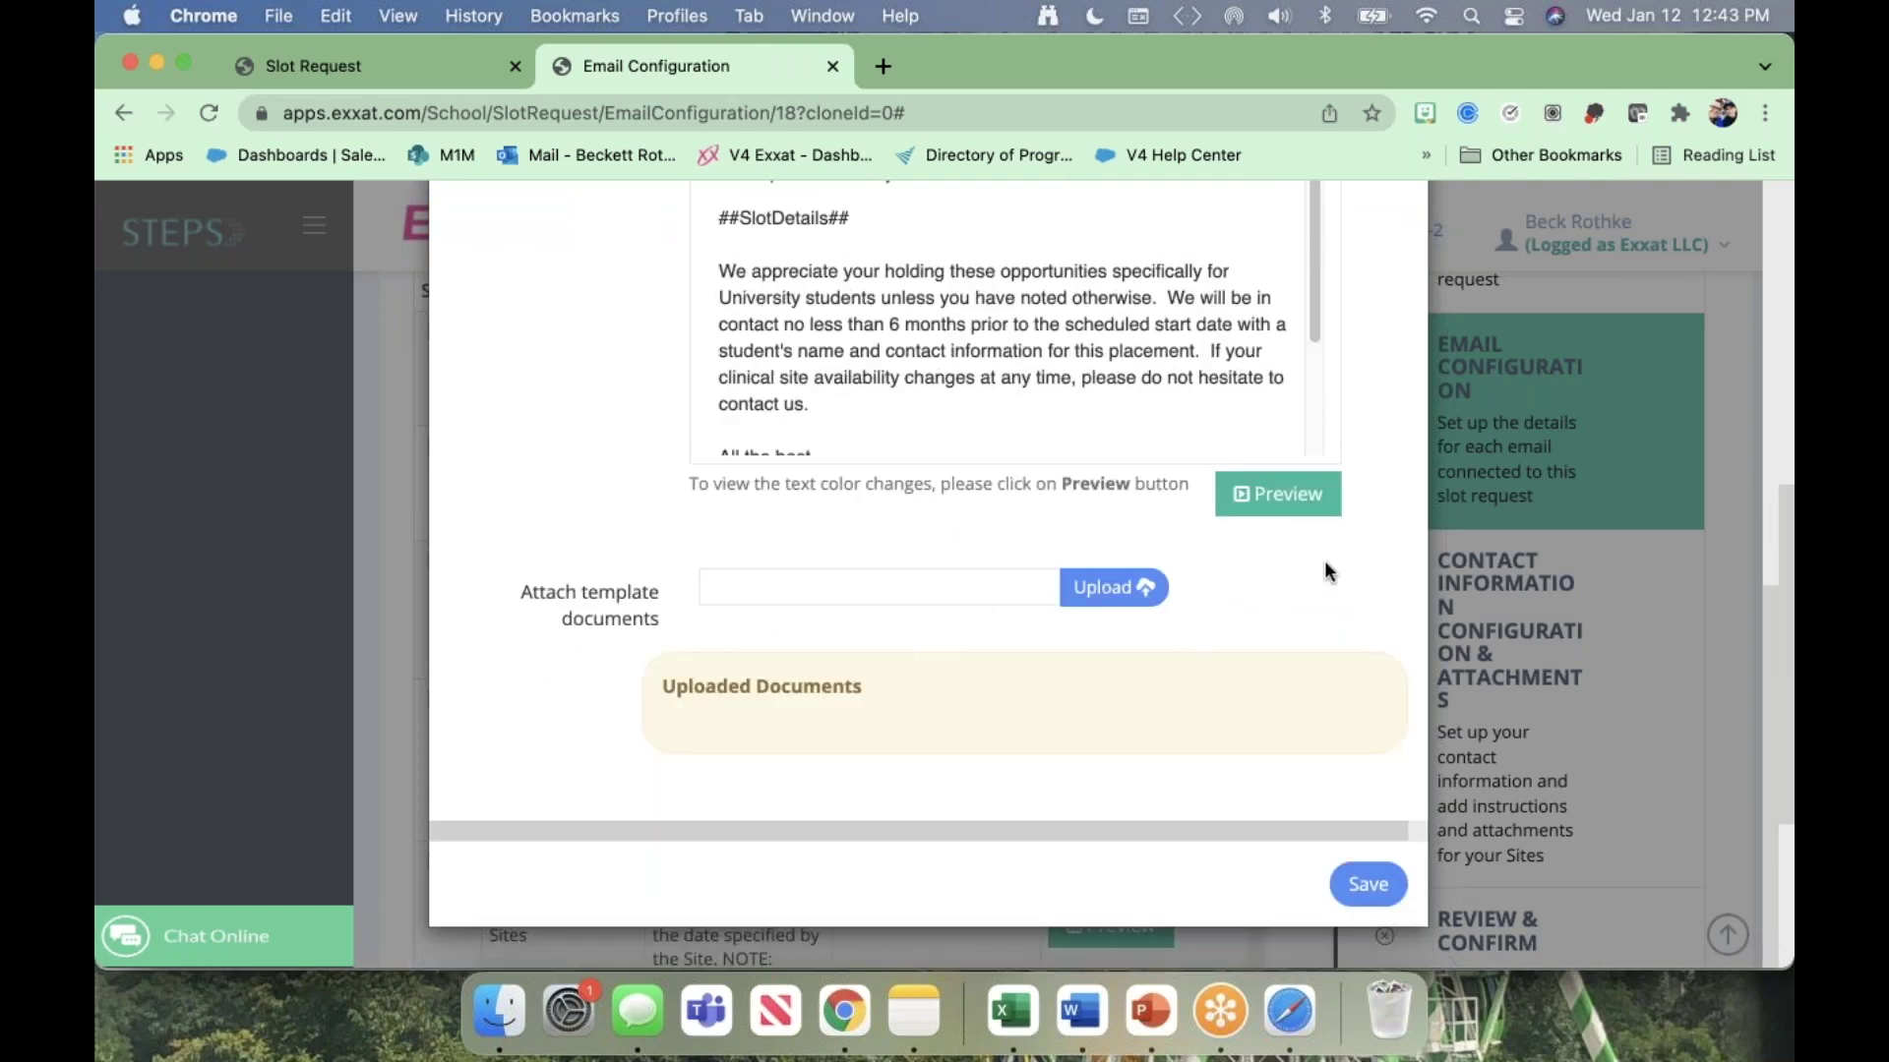
{"action": "left_click", "coordinate": [1368, 884]}
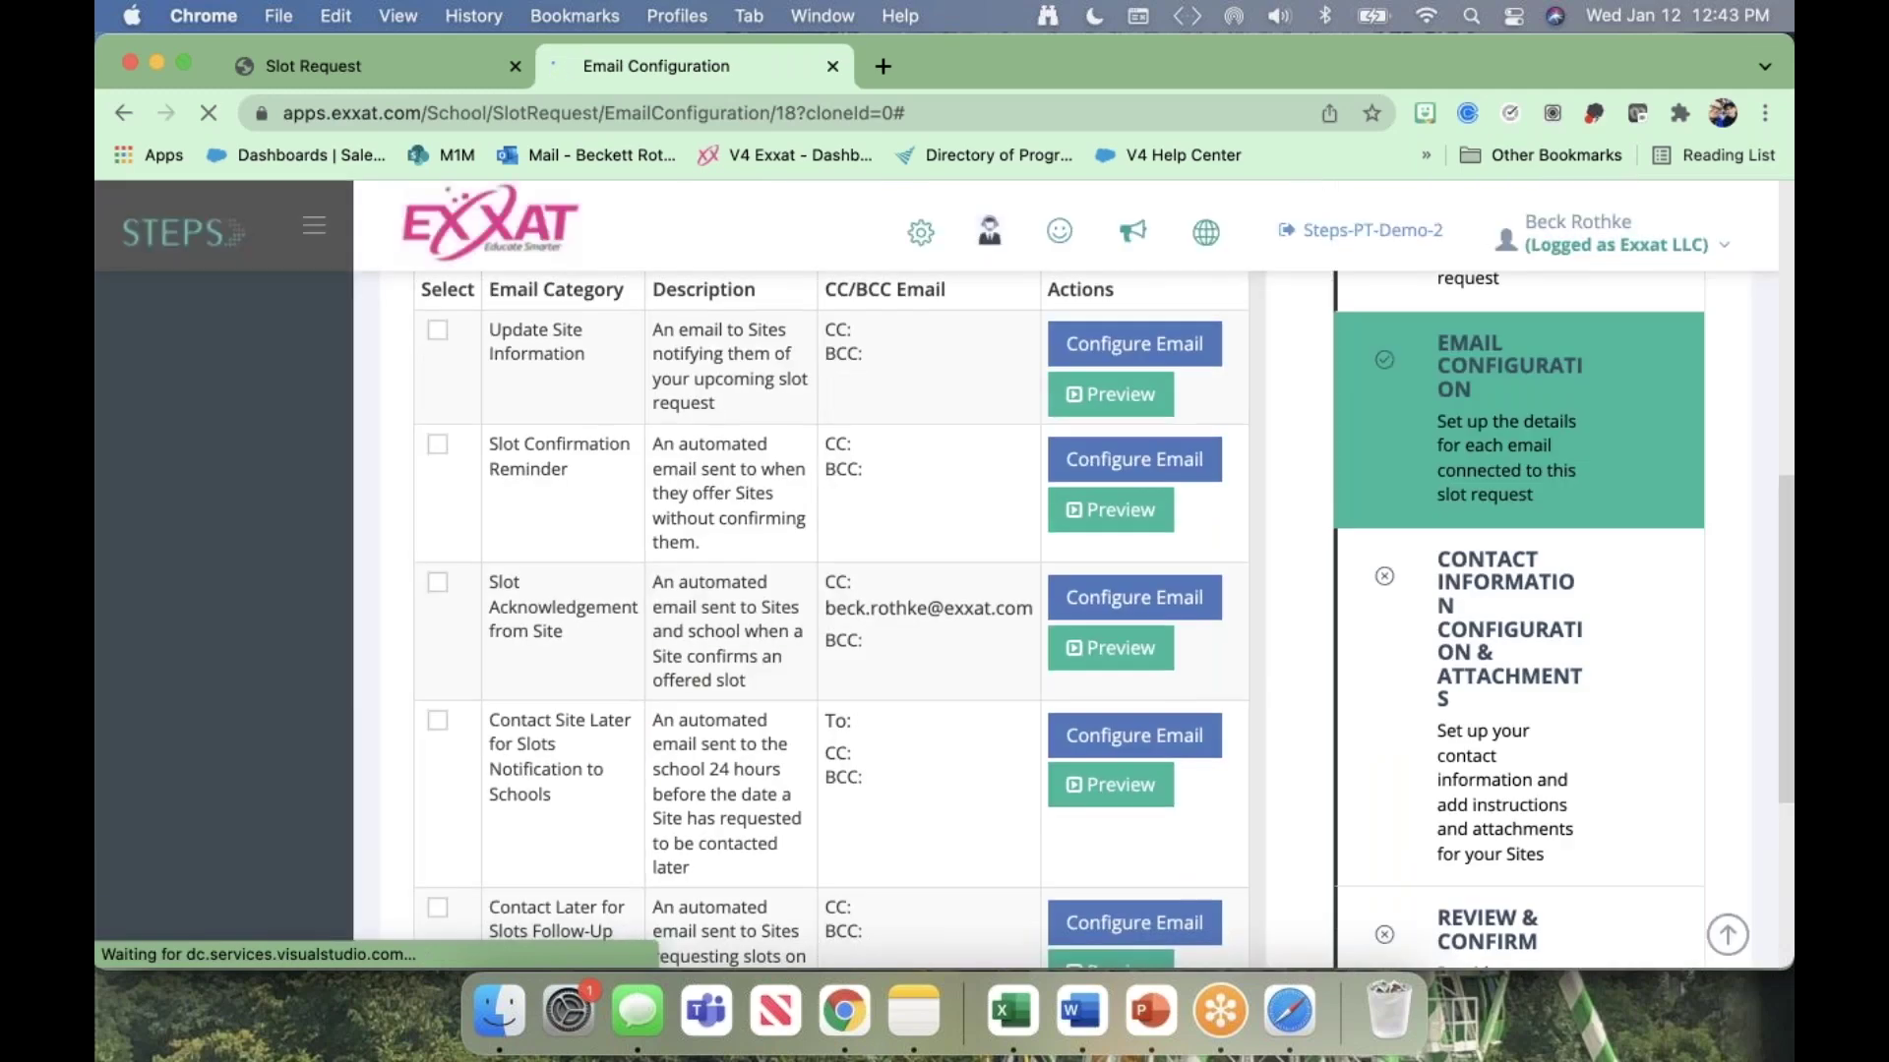
{"action": "scroll", "coordinate": [545, 452], "scroll_direction": "up", "scroll_amount": 1}
{"action": "scroll", "coordinate": [544, 452], "scroll_direction": "down", "scroll_amount": 1}
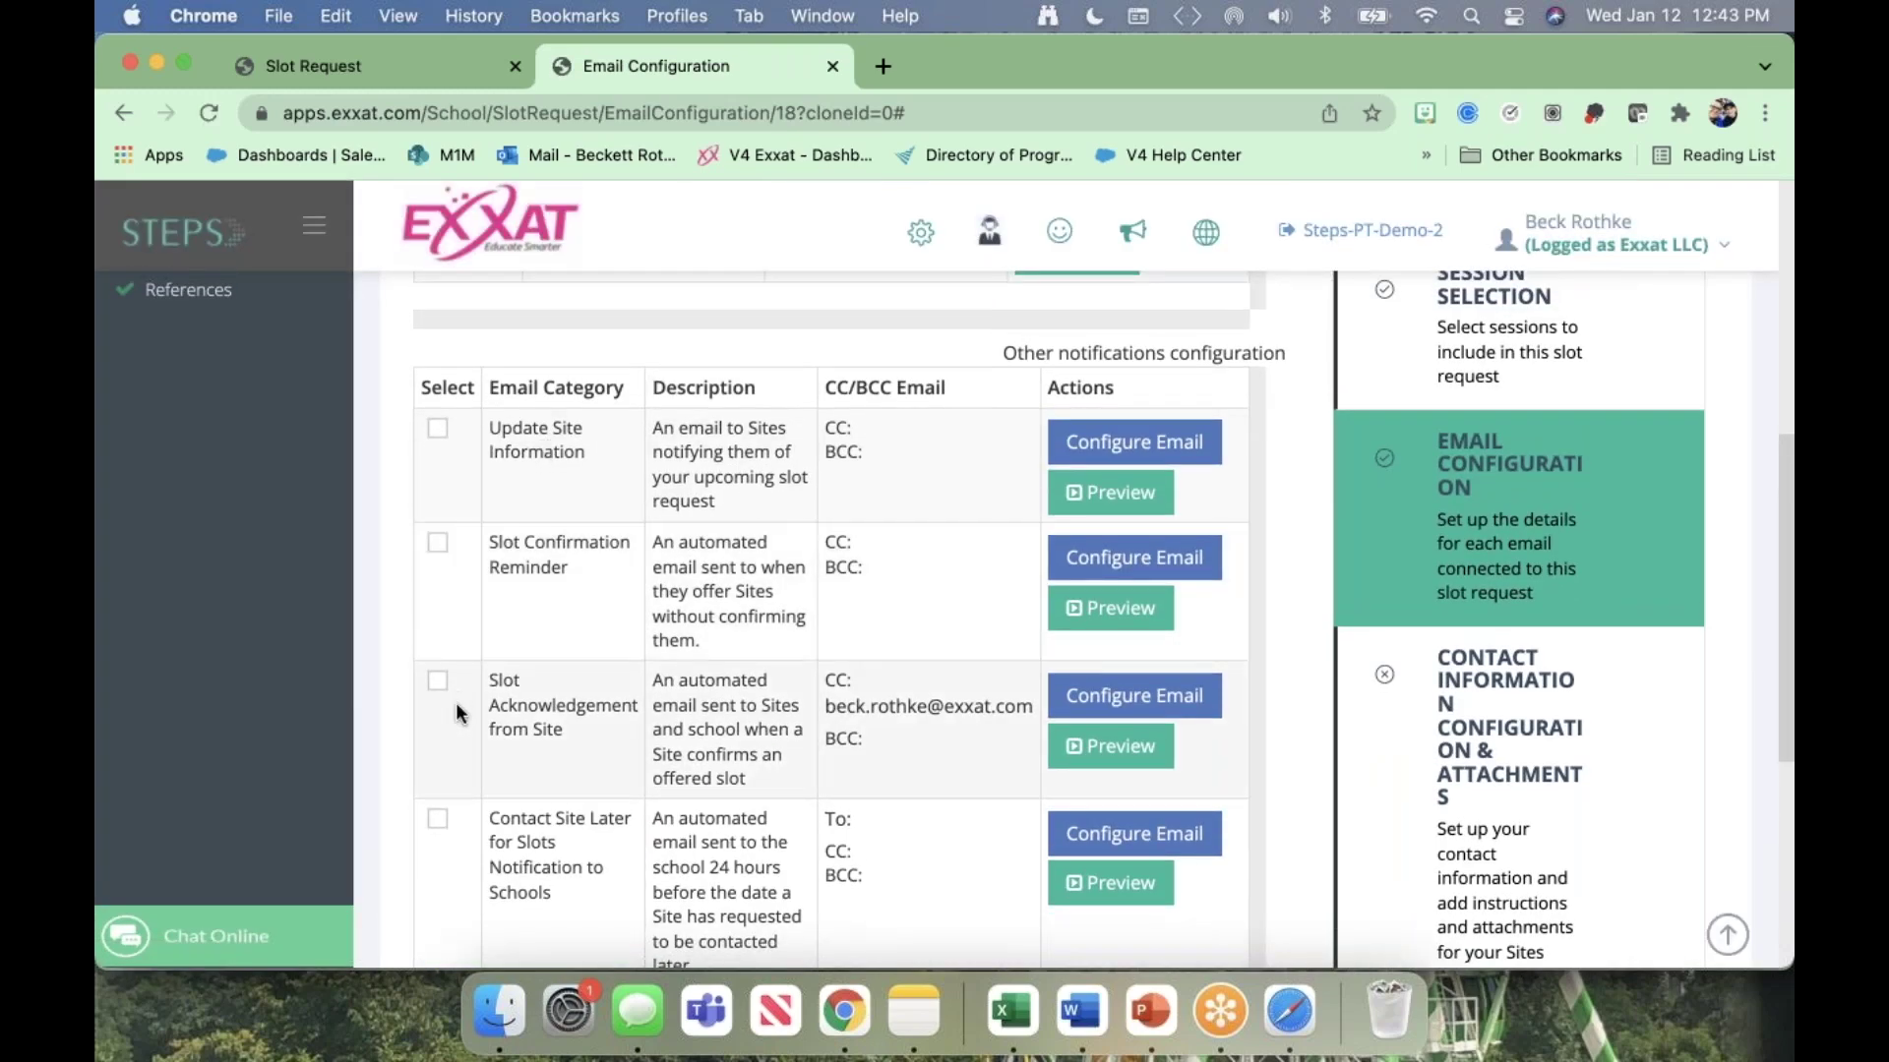
{"action": "scroll", "coordinate": [456, 703], "scroll_direction": "down", "scroll_amount": 2}
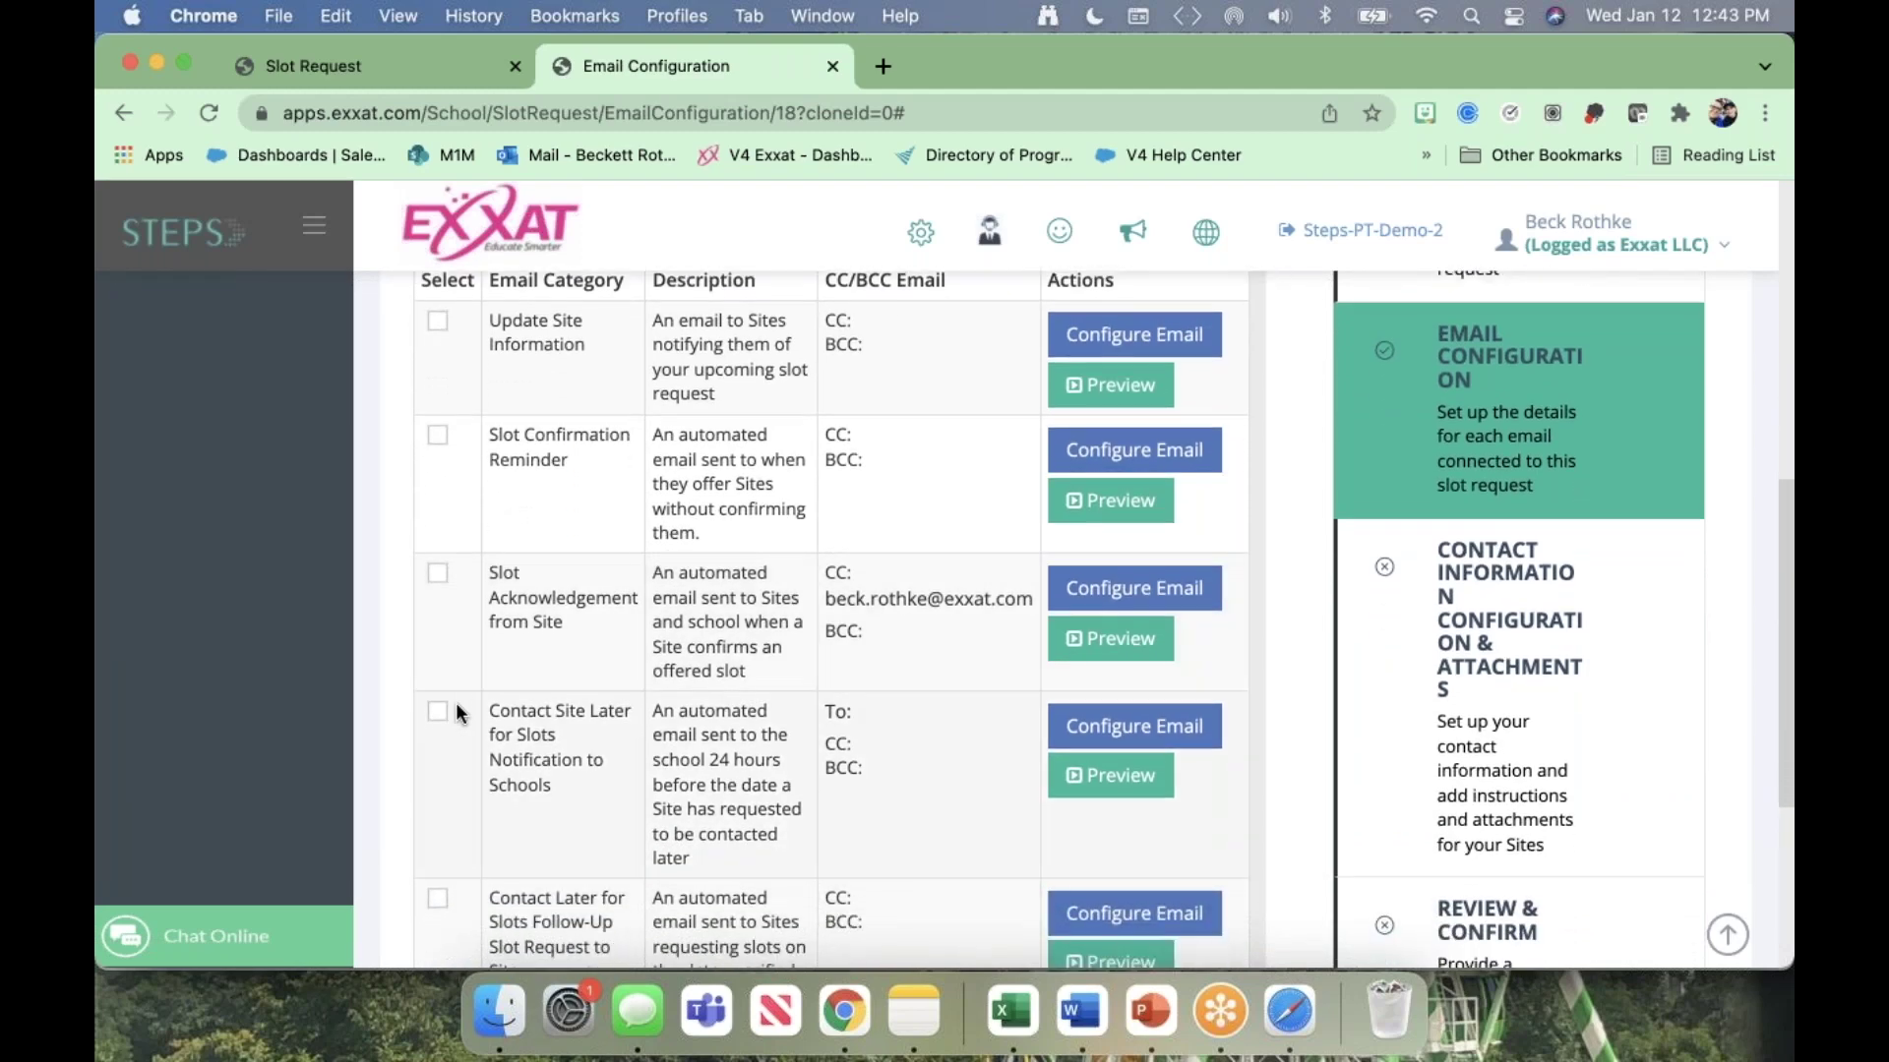
{"action": "scroll", "coordinate": [457, 702], "scroll_direction": "down", "scroll_amount": 1}
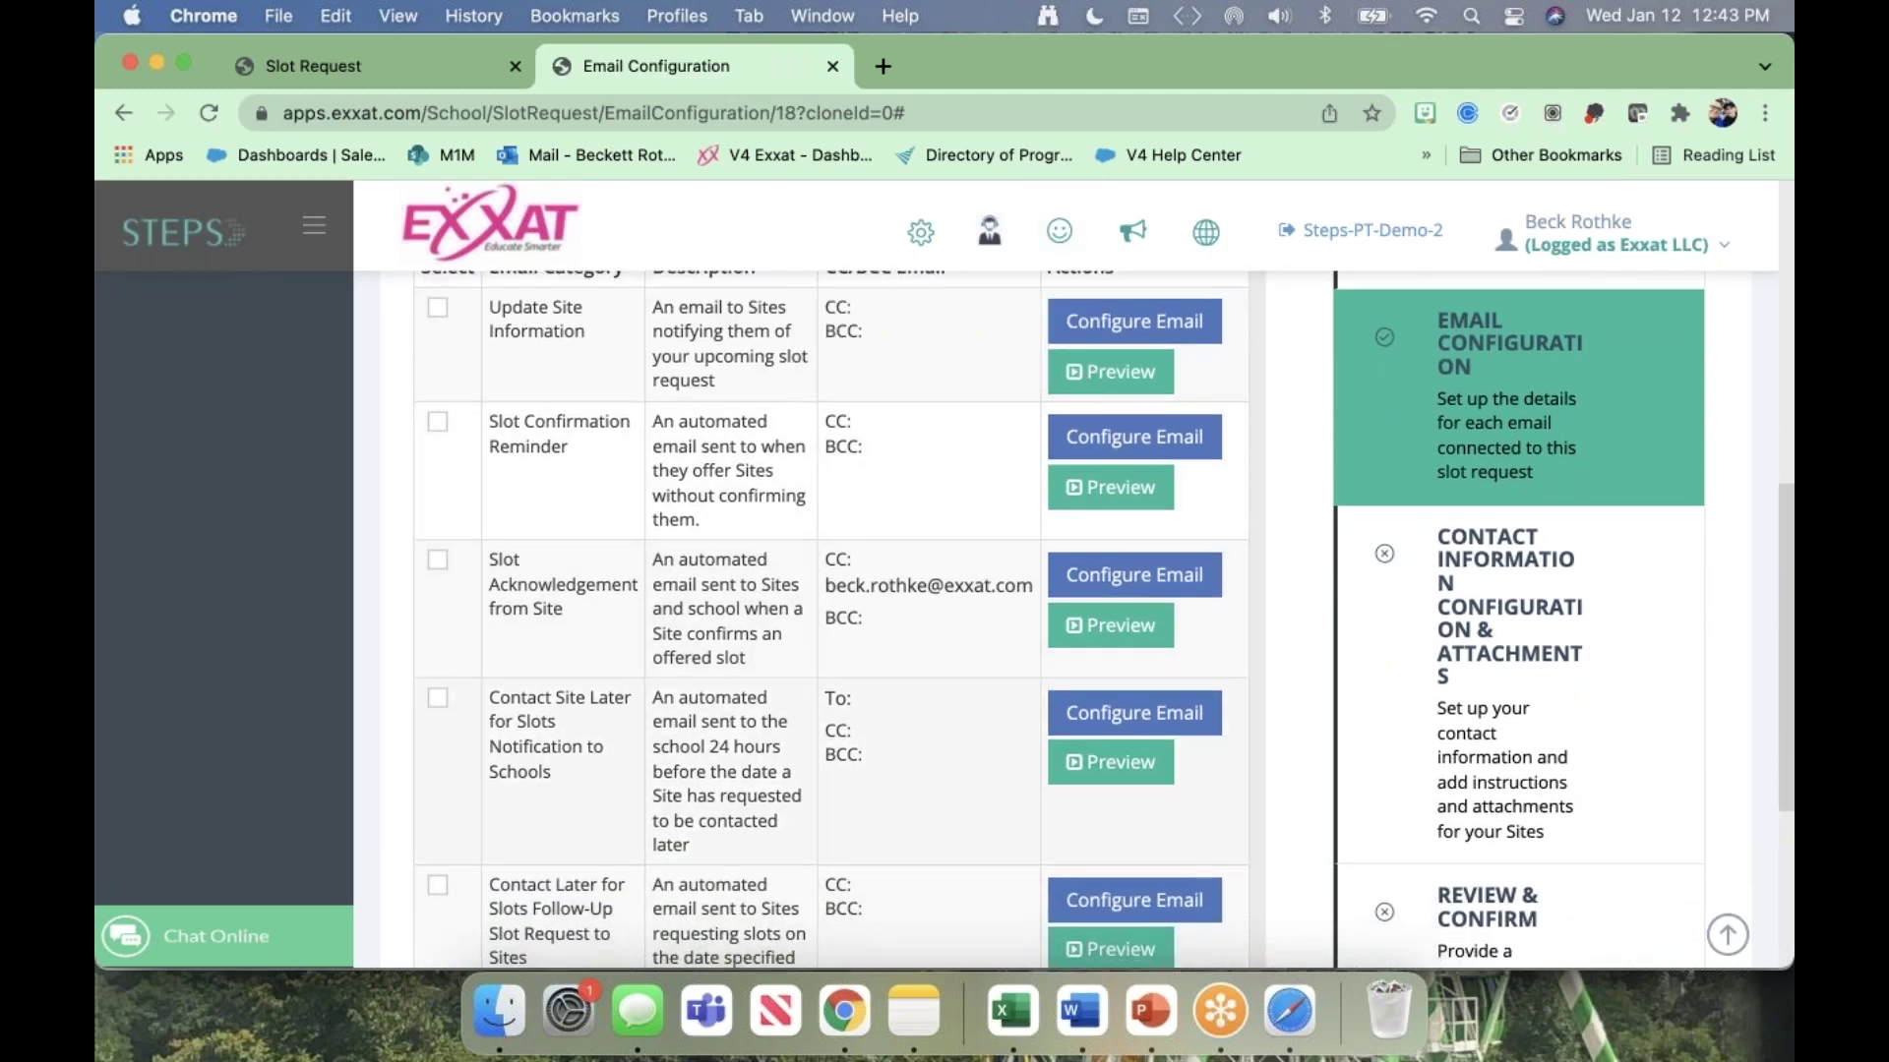
{"action": "scroll", "coordinate": [674, 583], "scroll_direction": "down", "scroll_amount": 5}
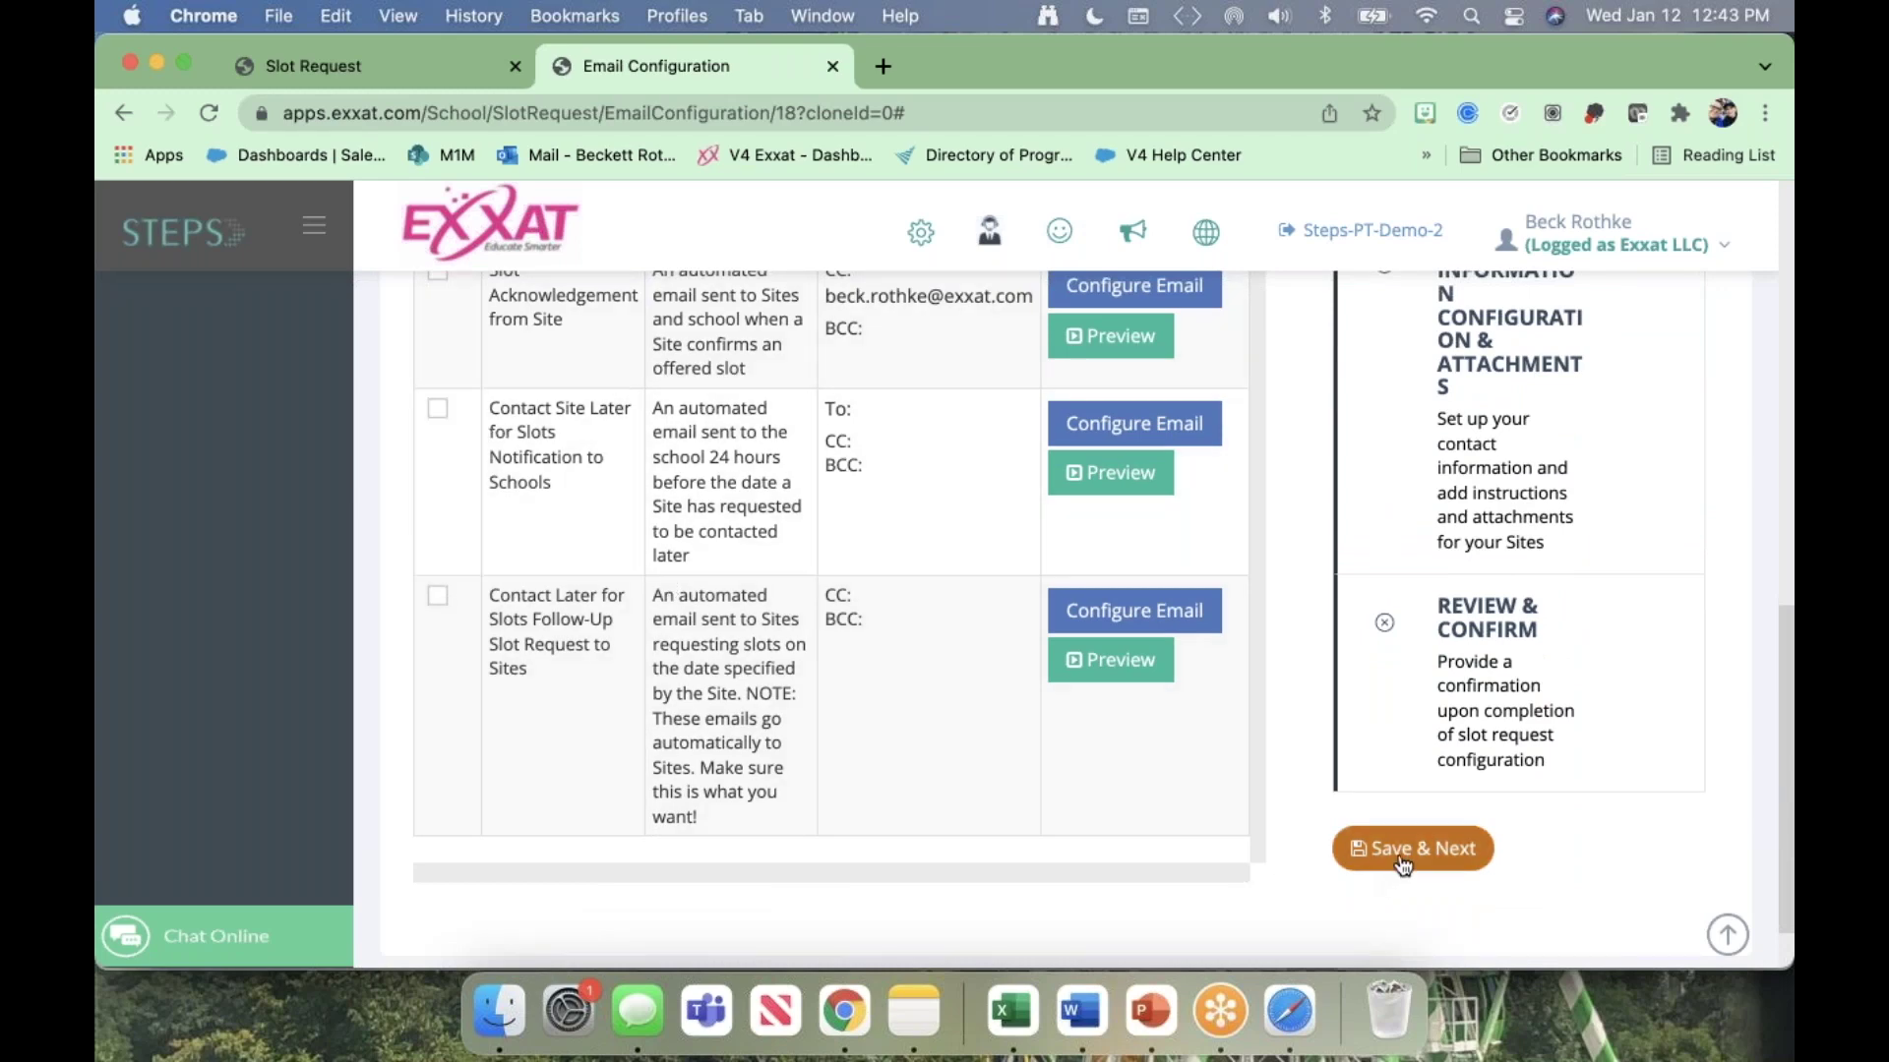
{"action": "scroll", "coordinate": [988, 652], "scroll_direction": "up", "scroll_amount": 1}
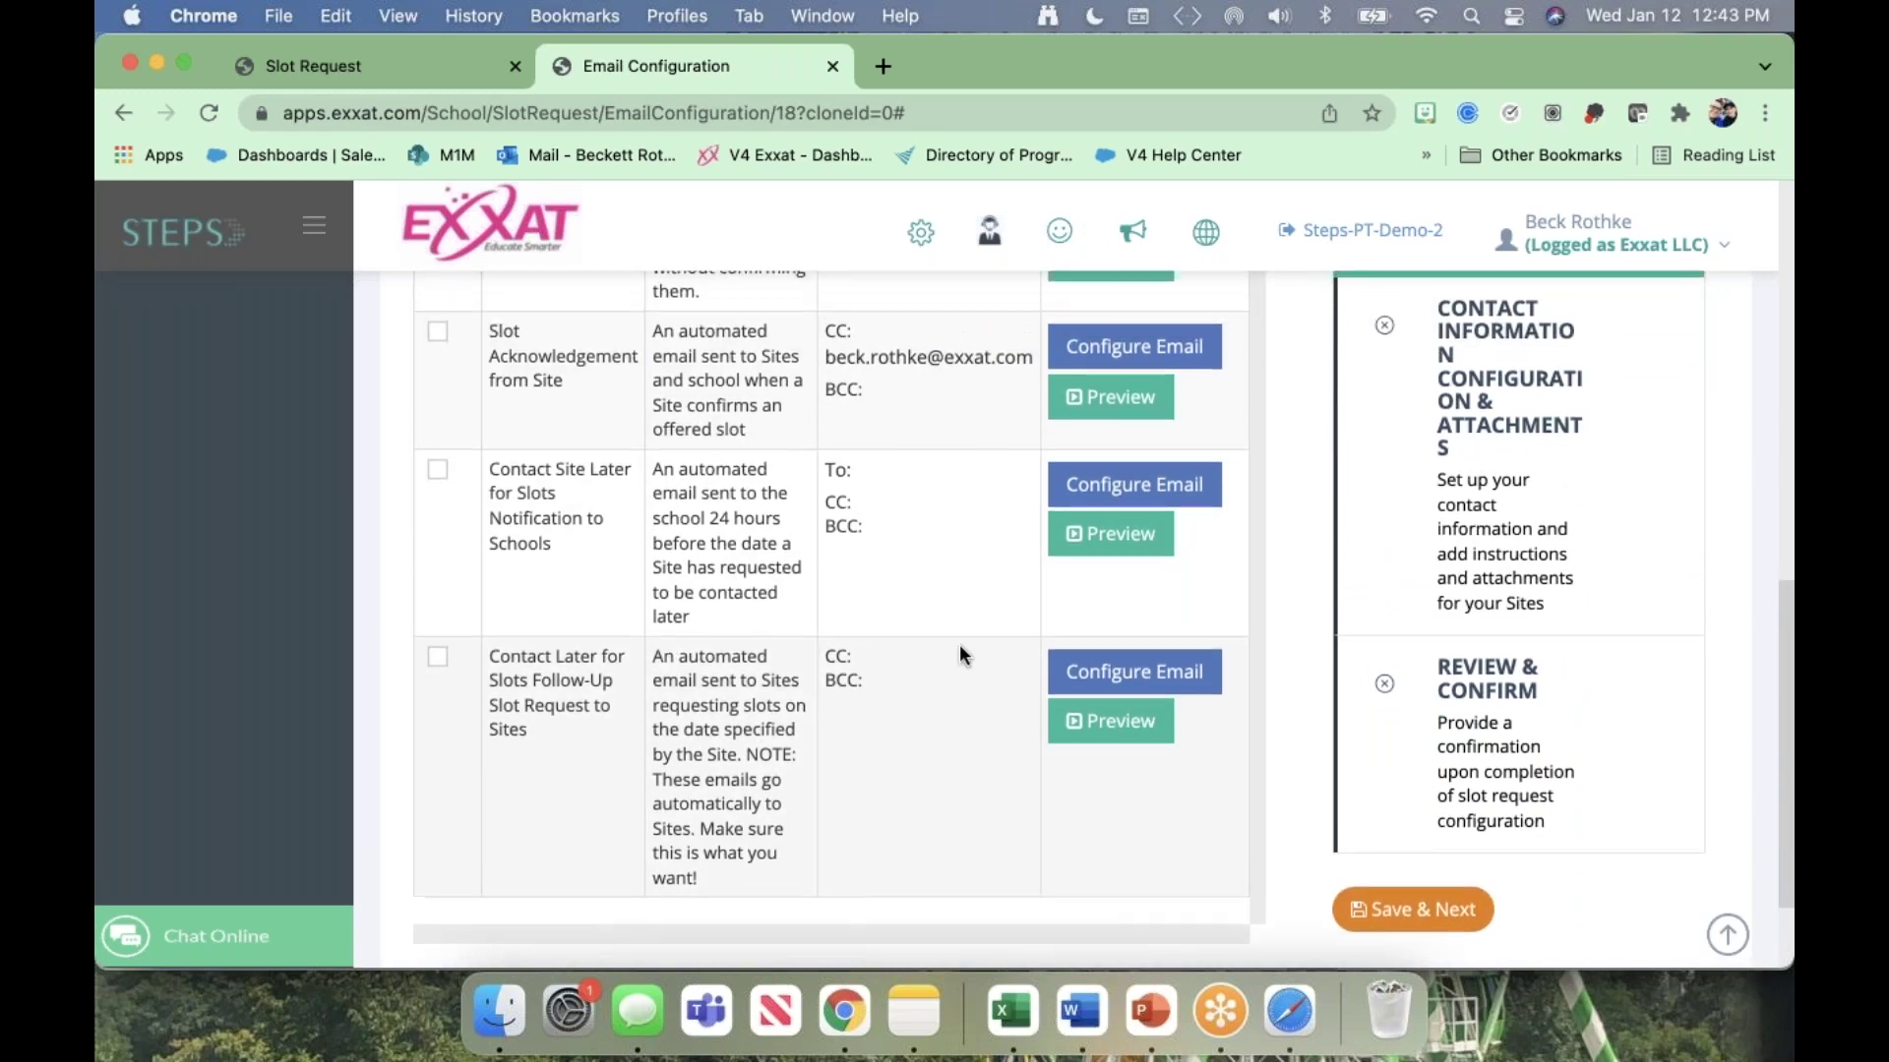
{"action": "scroll", "coordinate": [817, 638], "scroll_direction": "up", "scroll_amount": 2}
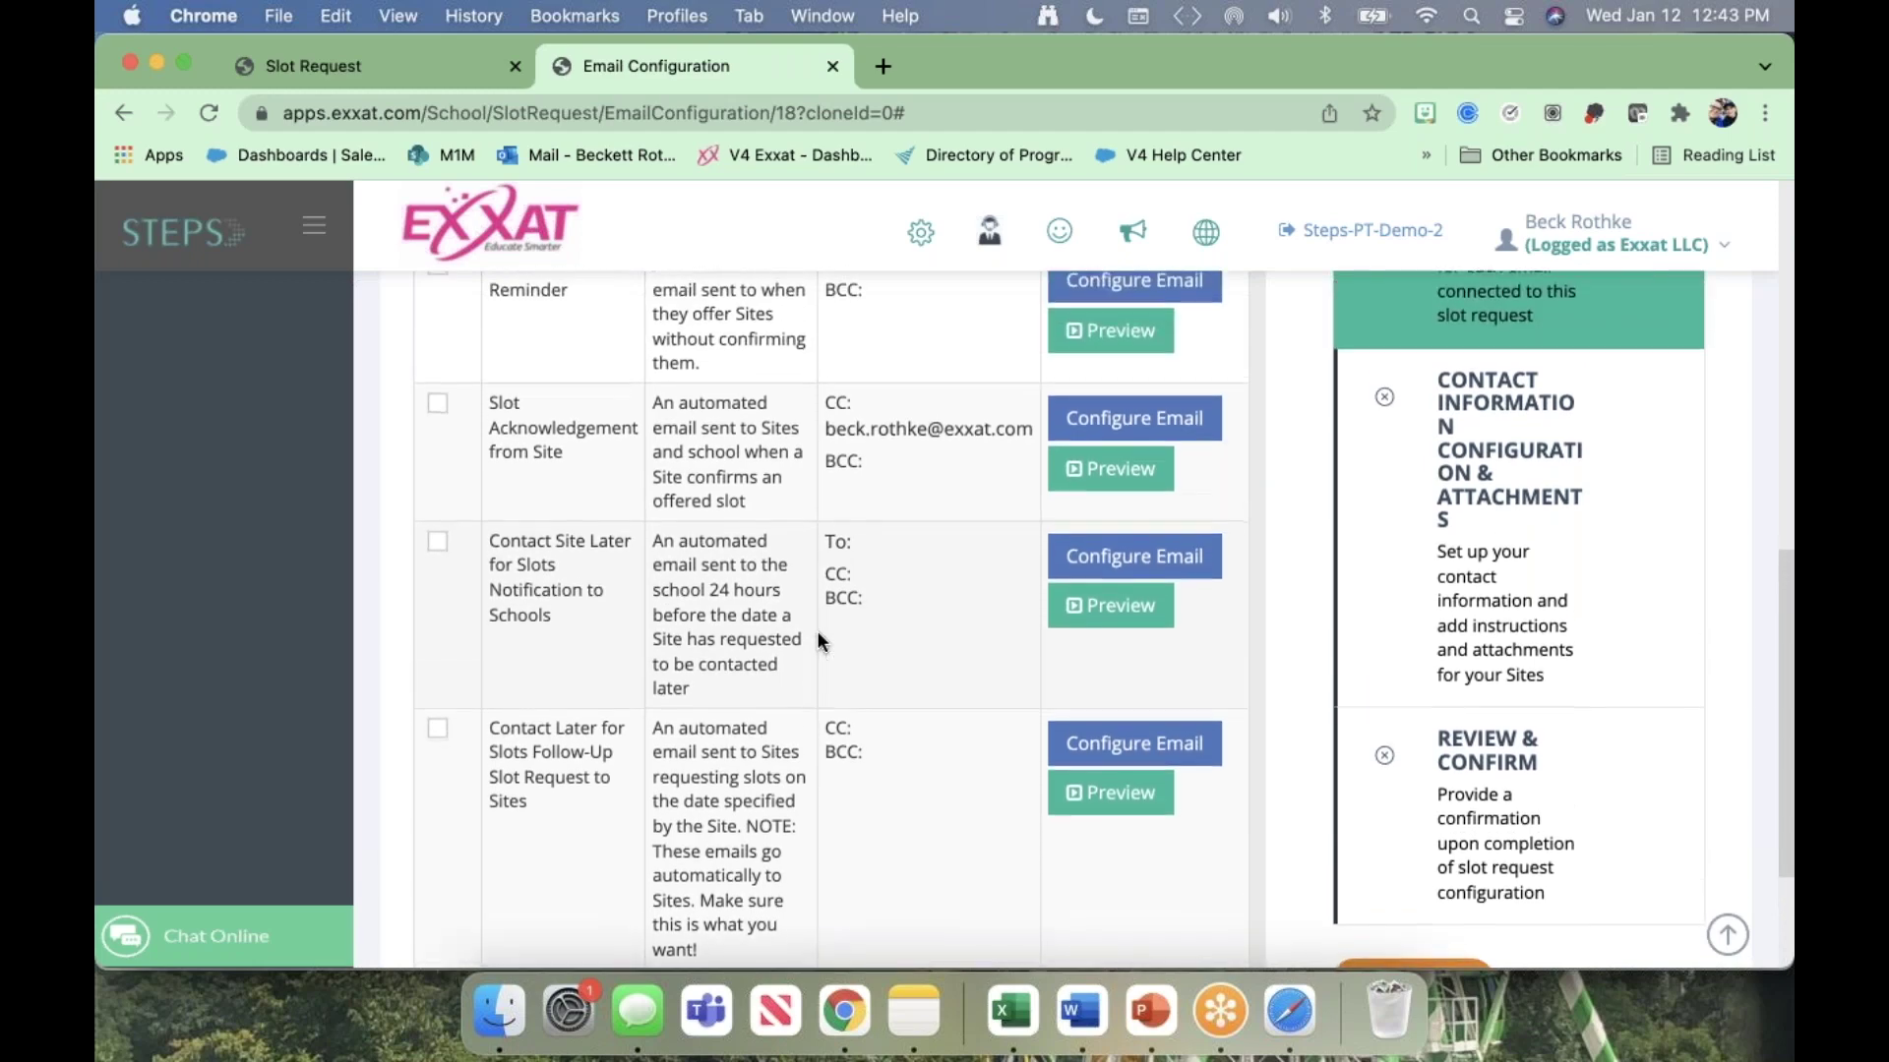
{"action": "scroll", "coordinate": [817, 637], "scroll_direction": "down", "scroll_amount": 3}
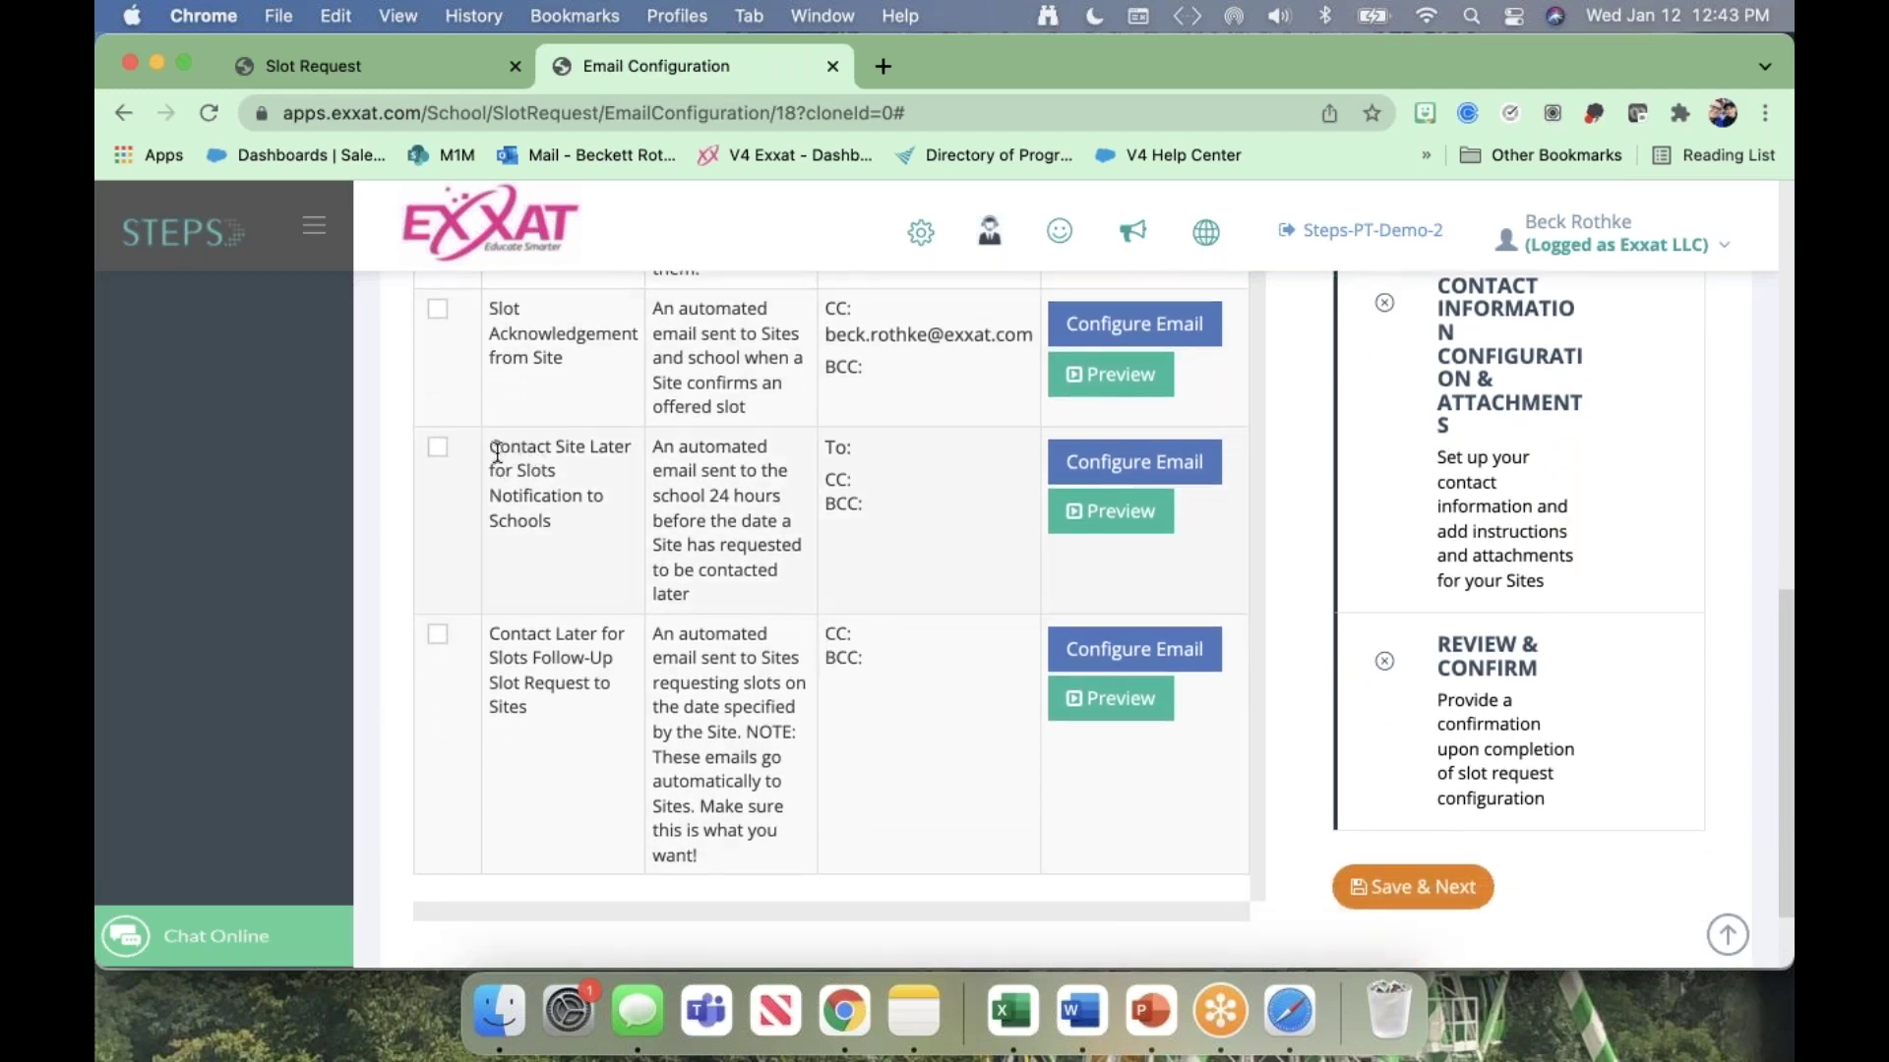
{"action": "left_click_drag", "start_coordinate": [494, 444], "coordinate": [606, 522]}
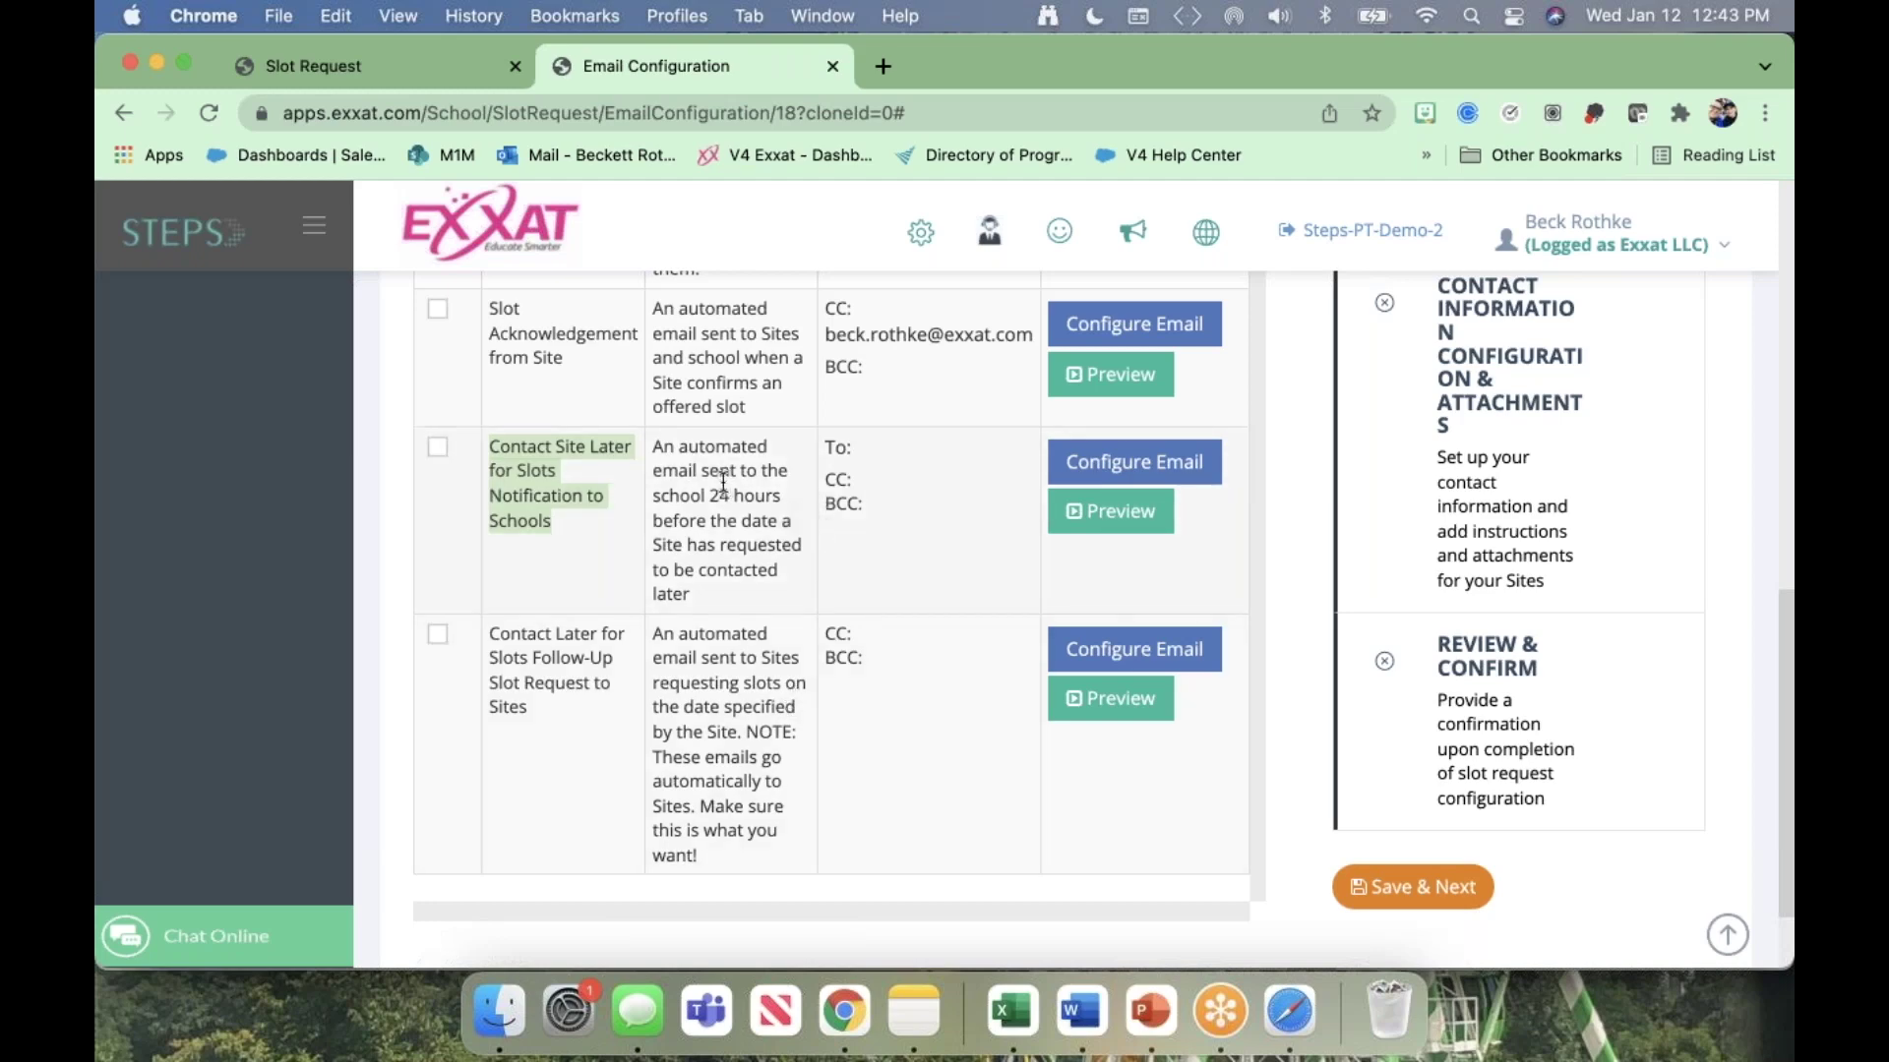
- Open the Contact Site Later for Slots Notification to Schools email template
{"action": "left_click", "coordinate": [1188, 466]}
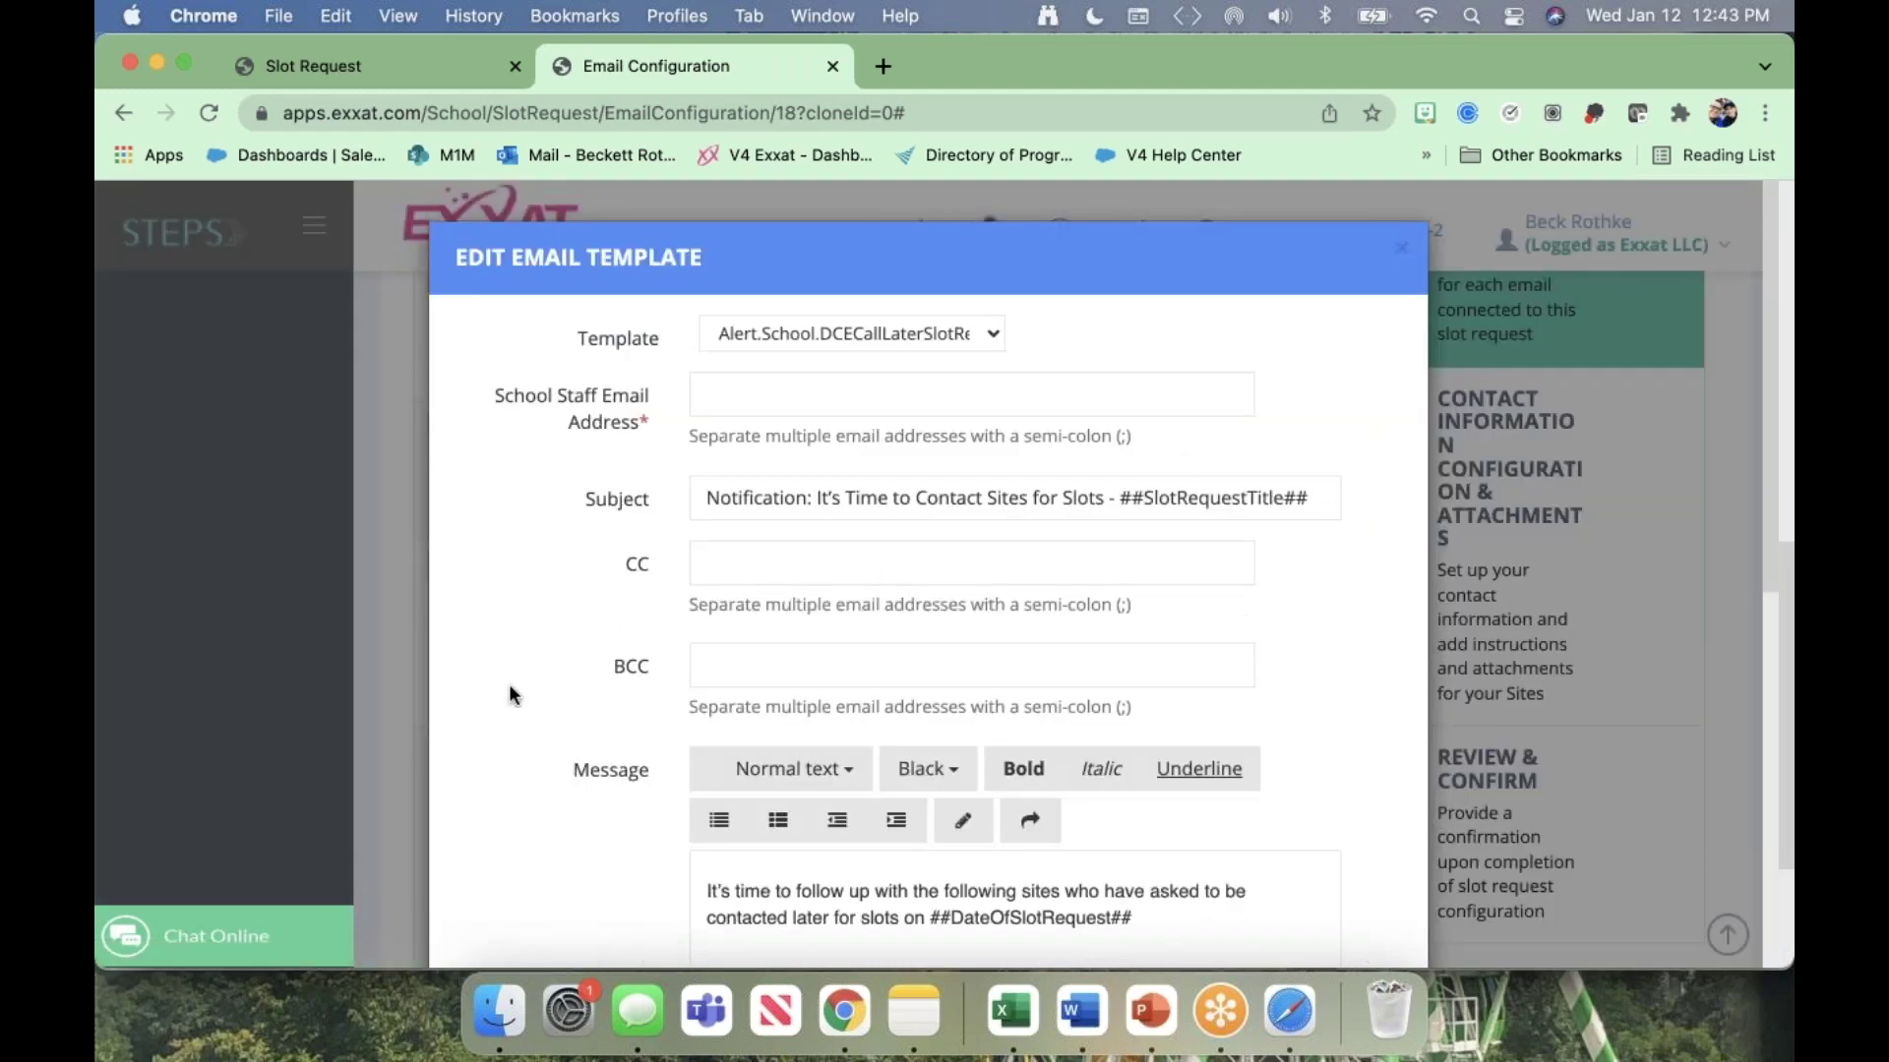
{"action": "scroll", "coordinate": [510, 694], "scroll_direction": "down", "scroll_amount": 2}
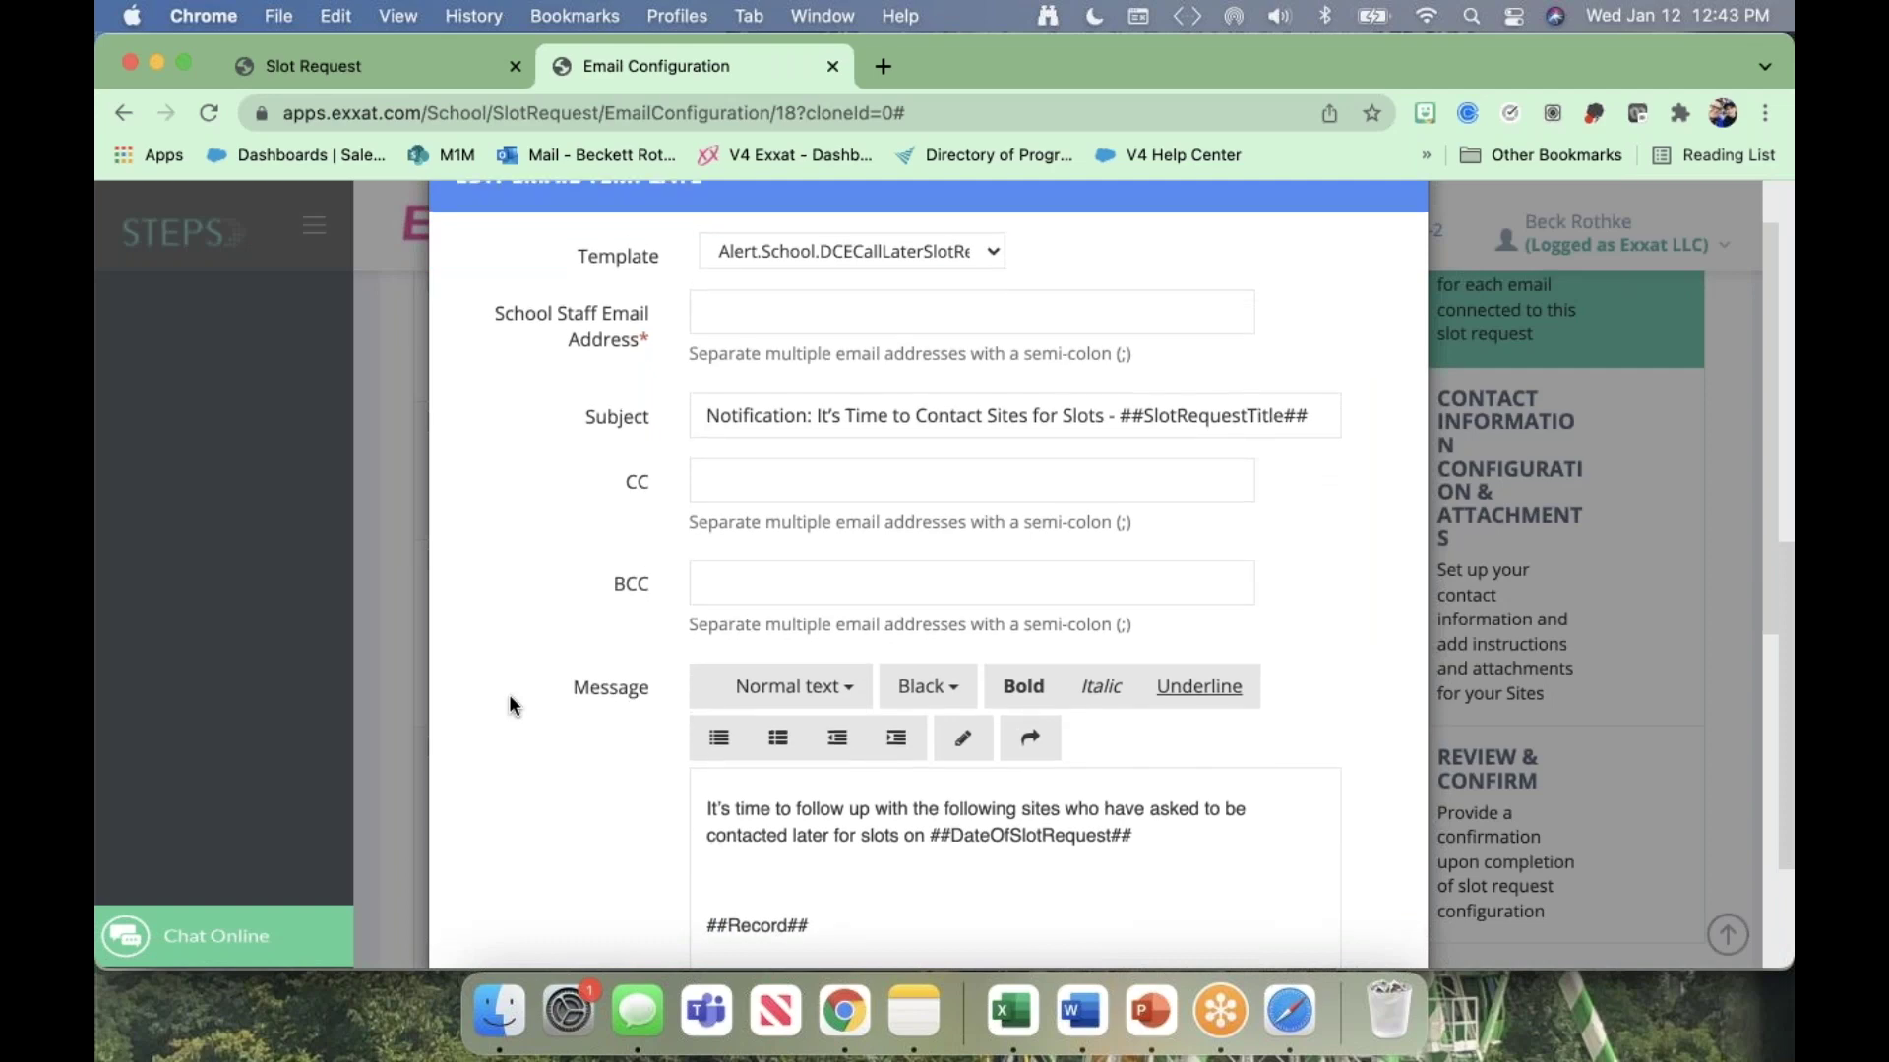
{"action": "scroll", "coordinate": [510, 695], "scroll_direction": "down", "scroll_amount": 3}
{"action": "scroll", "coordinate": [509, 695], "scroll_direction": "up", "scroll_amount": 4}
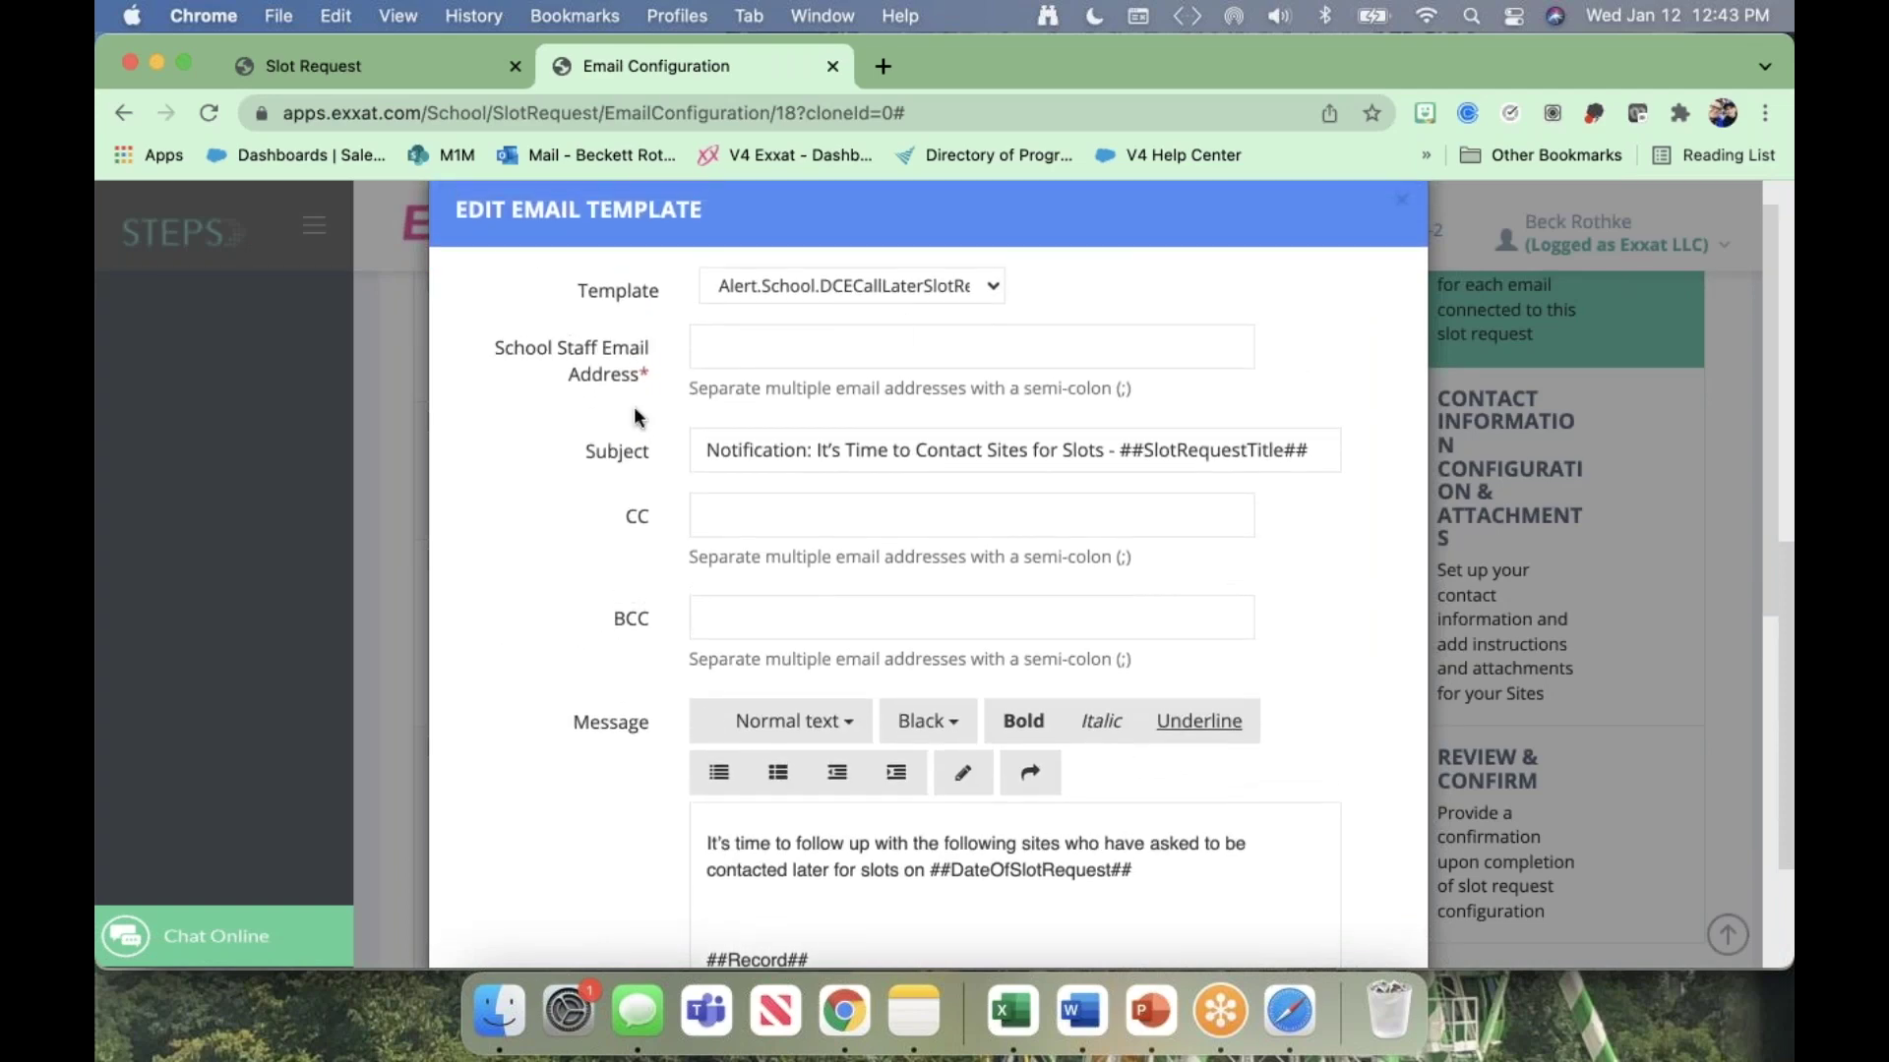
- Enter the school staff e-mail address as the recipient and save the template
{"action": "left_click", "coordinate": [749, 340]}
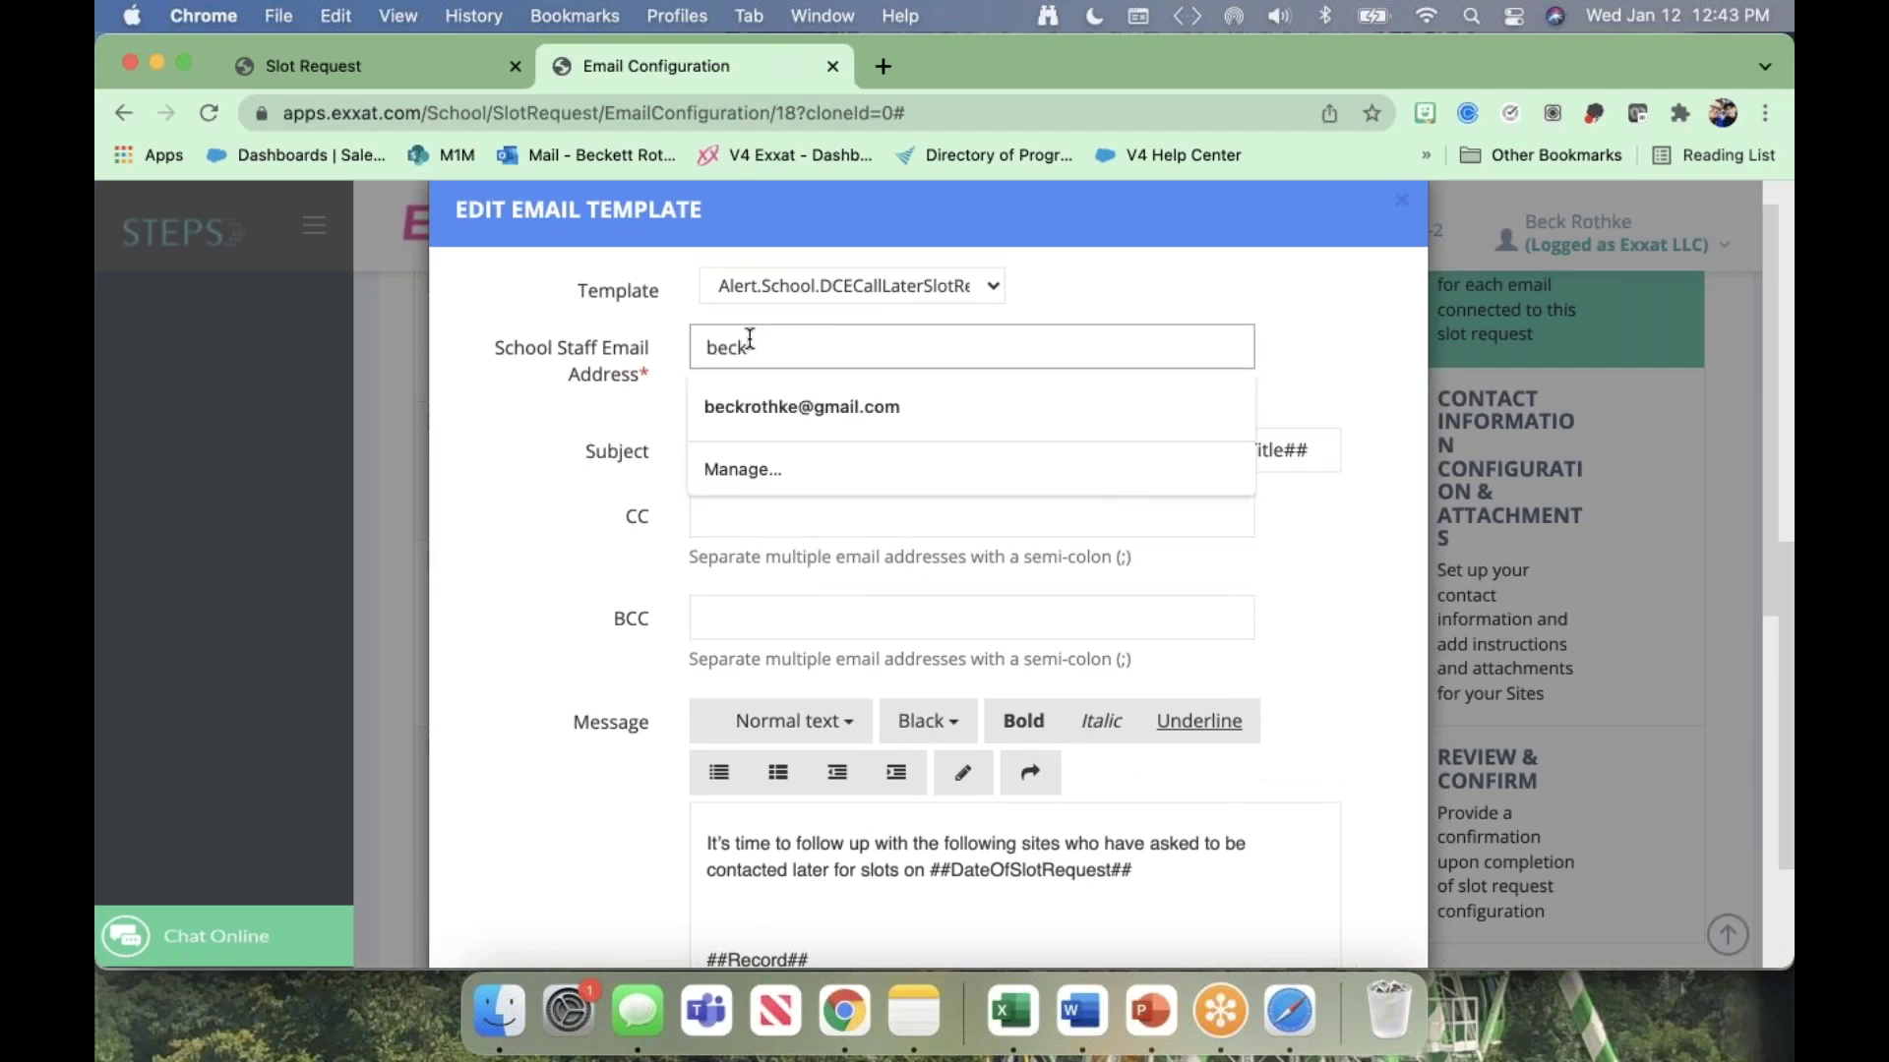
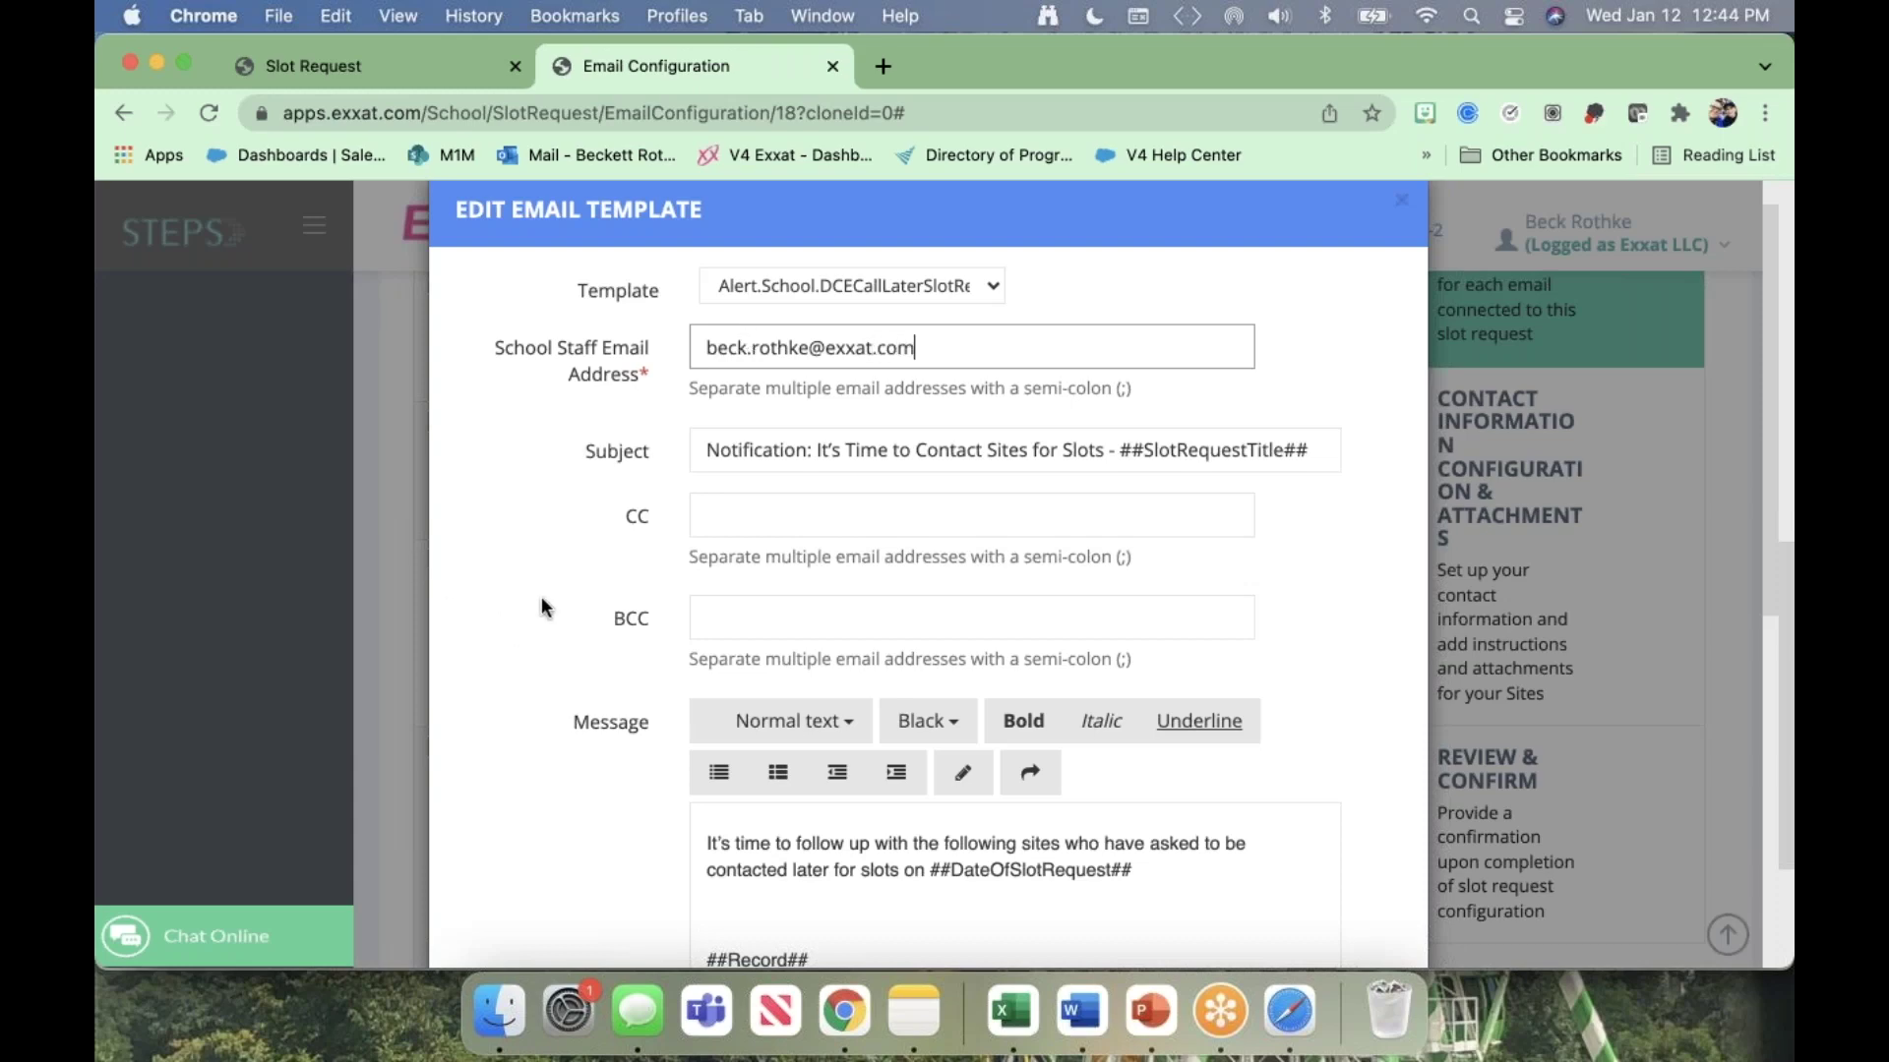
{"action": "scroll", "coordinate": [541, 600], "scroll_direction": "down", "scroll_amount": 2}
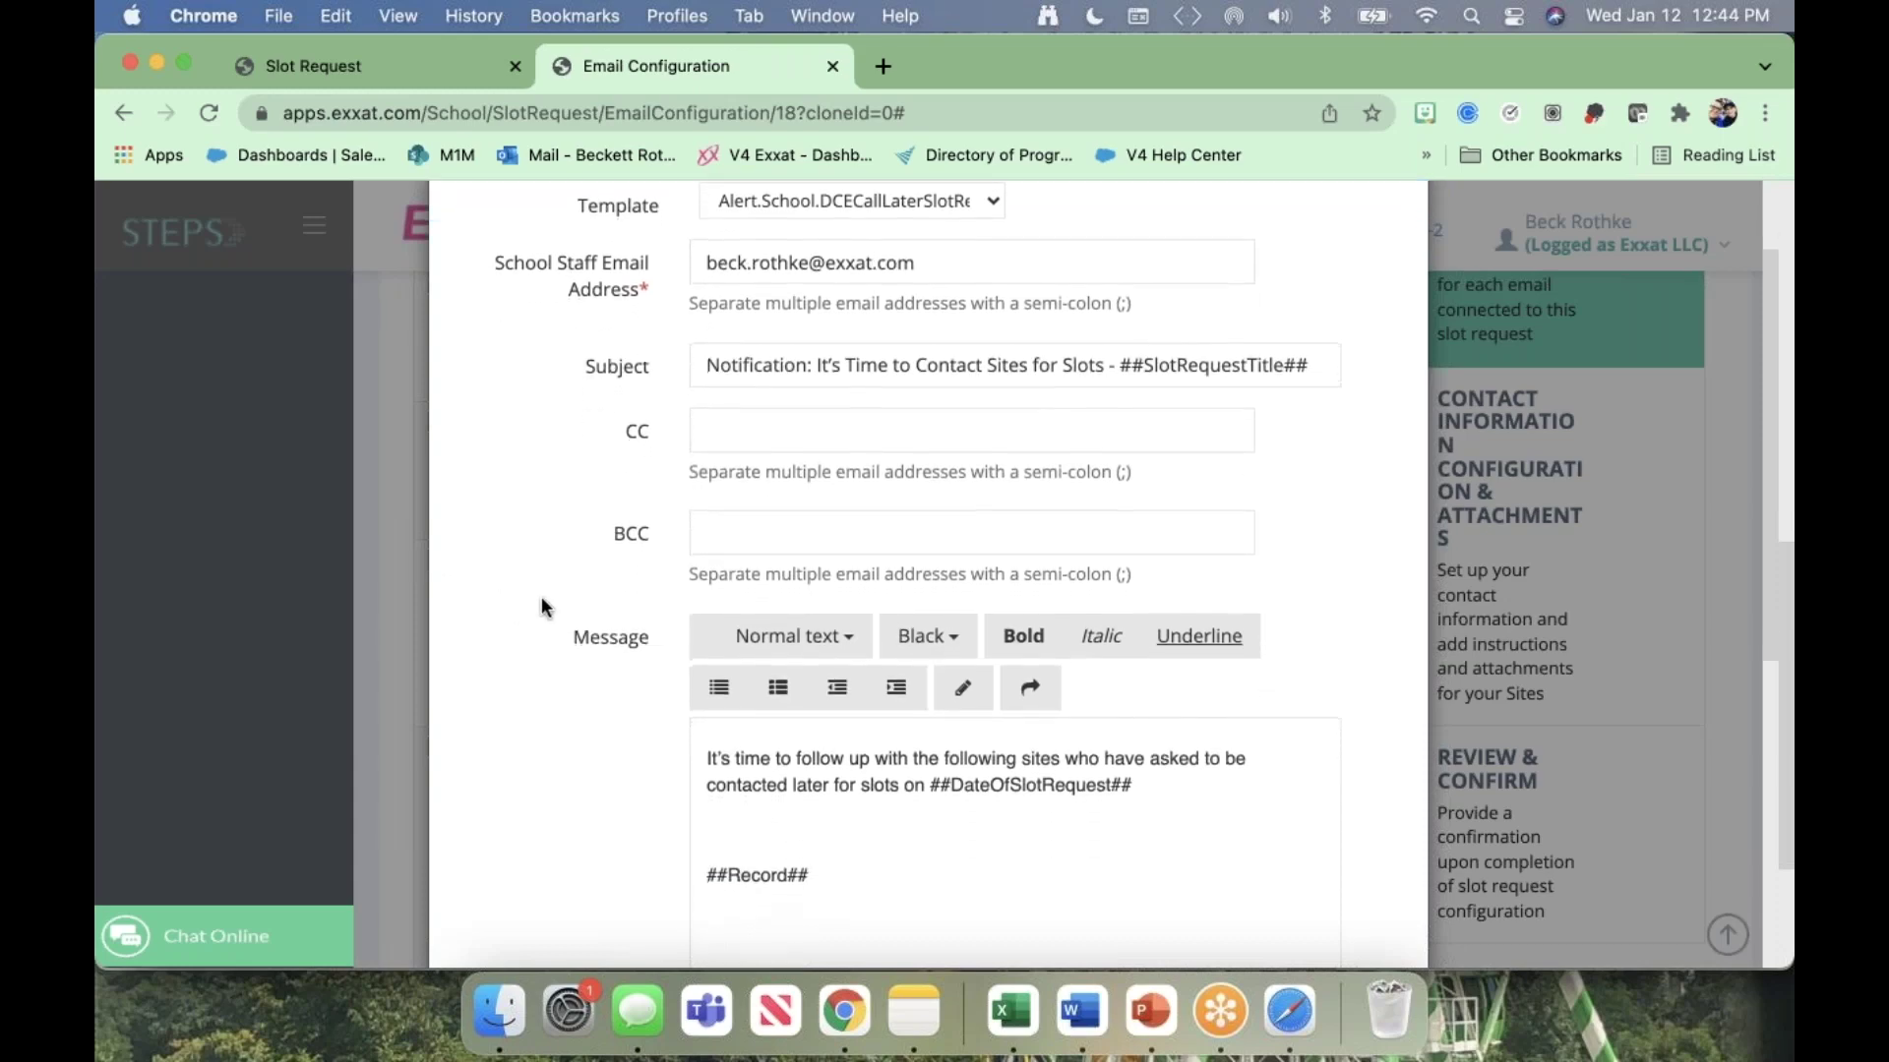
{"action": "scroll", "coordinate": [541, 596], "scroll_direction": "up", "scroll_amount": 1}
{"action": "scroll", "coordinate": [541, 596], "scroll_direction": "down", "scroll_amount": 3}
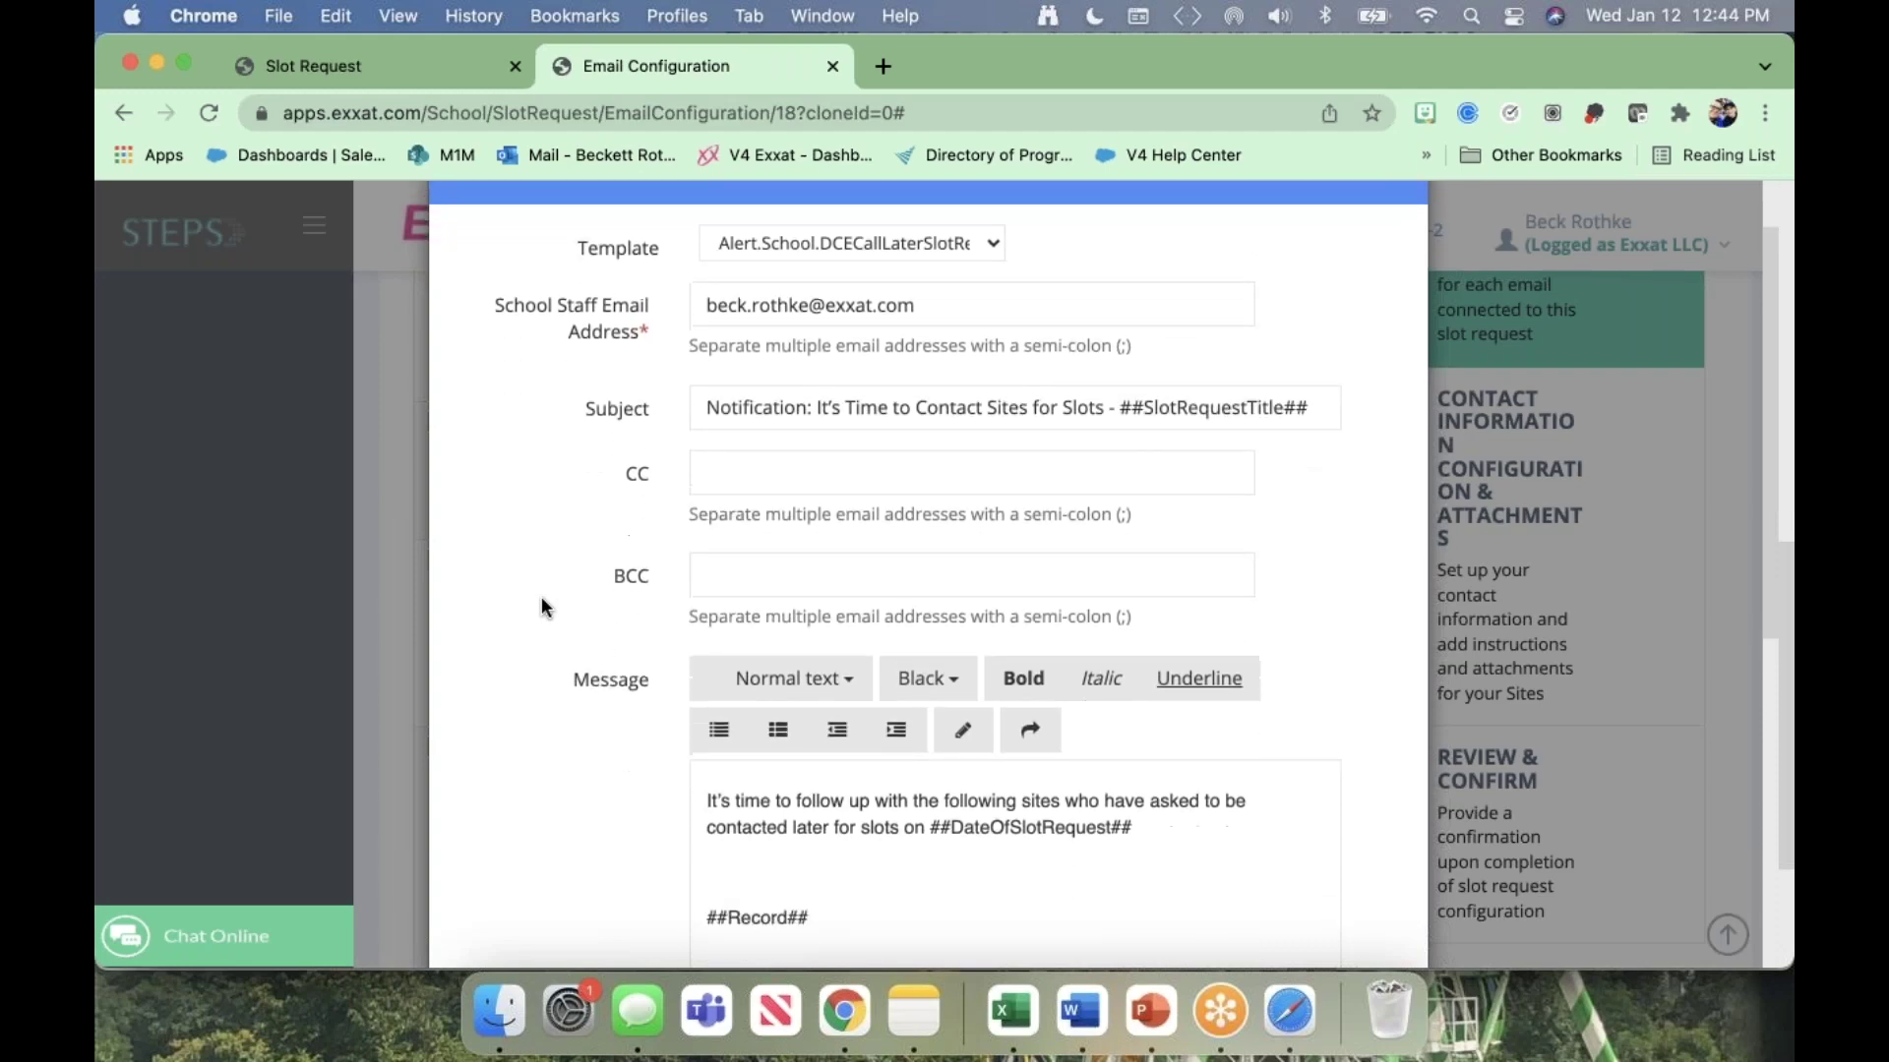
{"action": "scroll", "coordinate": [541, 598], "scroll_direction": "down", "scroll_amount": 8}
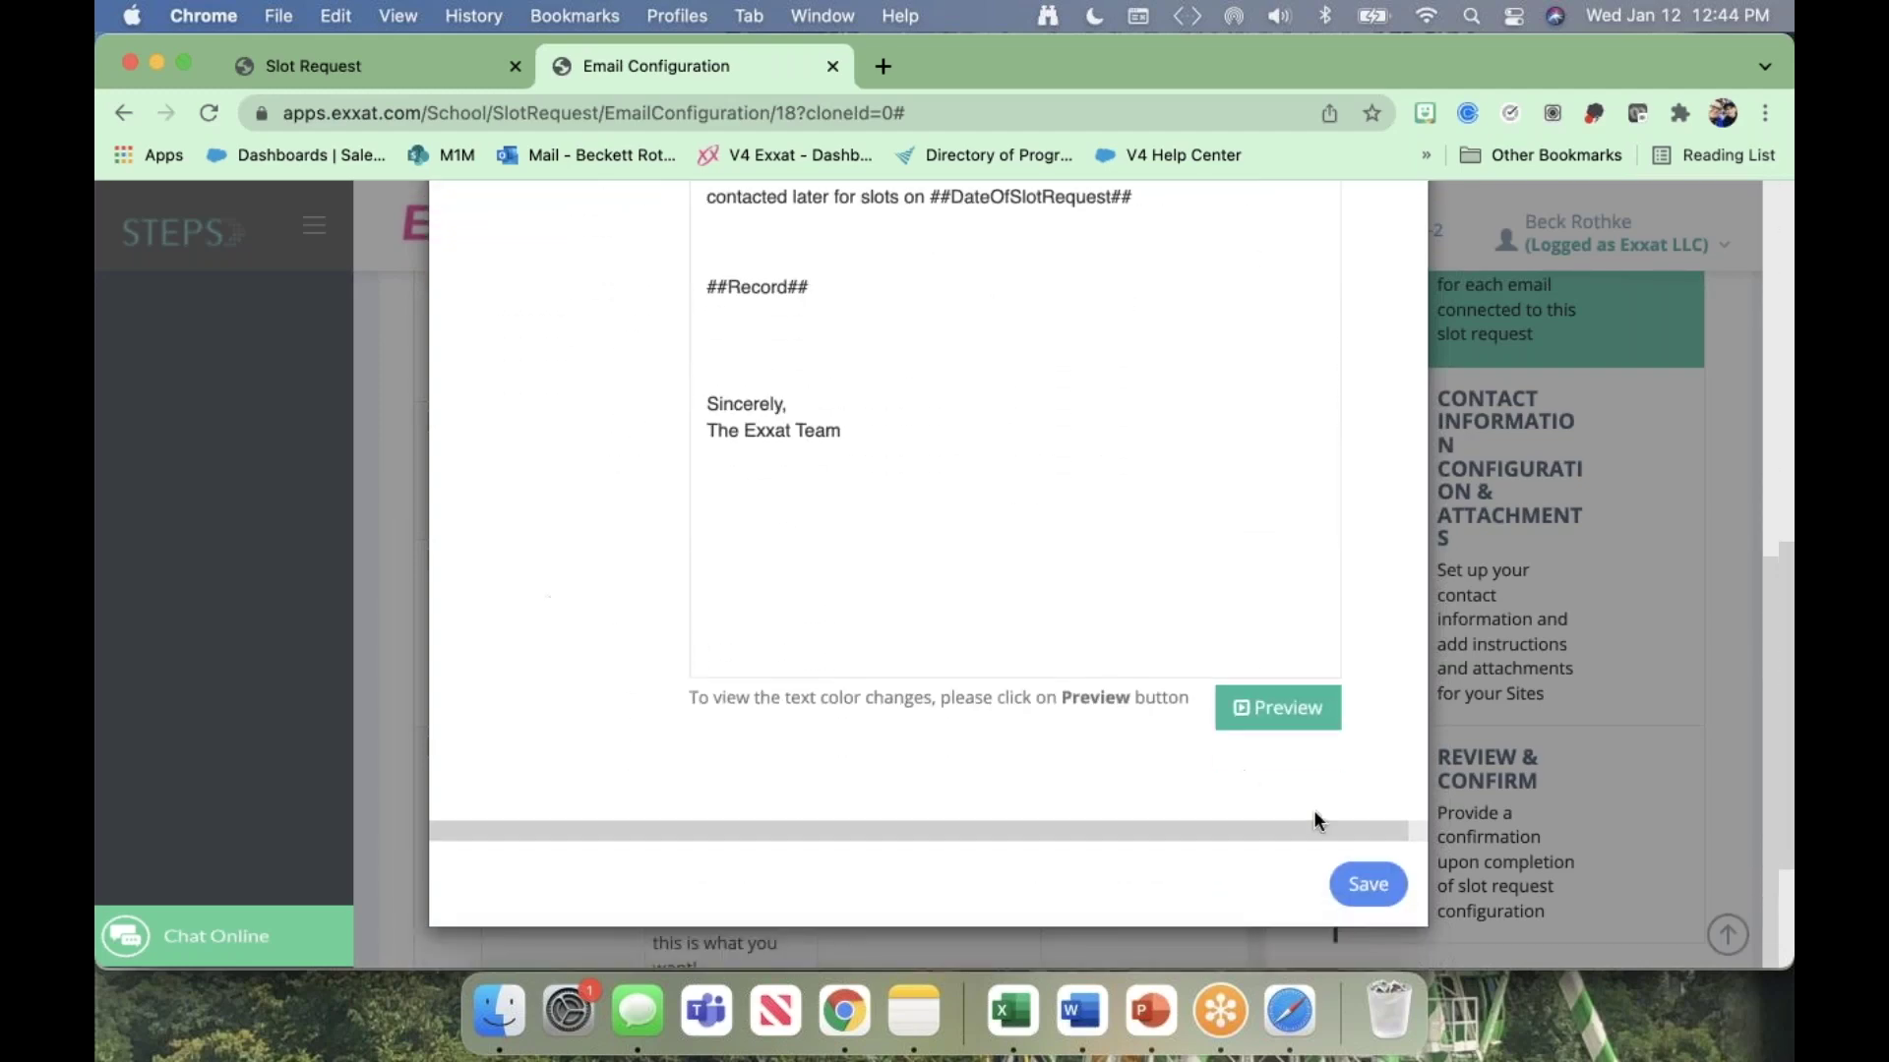
{"action": "left_click", "coordinate": [1370, 885]}
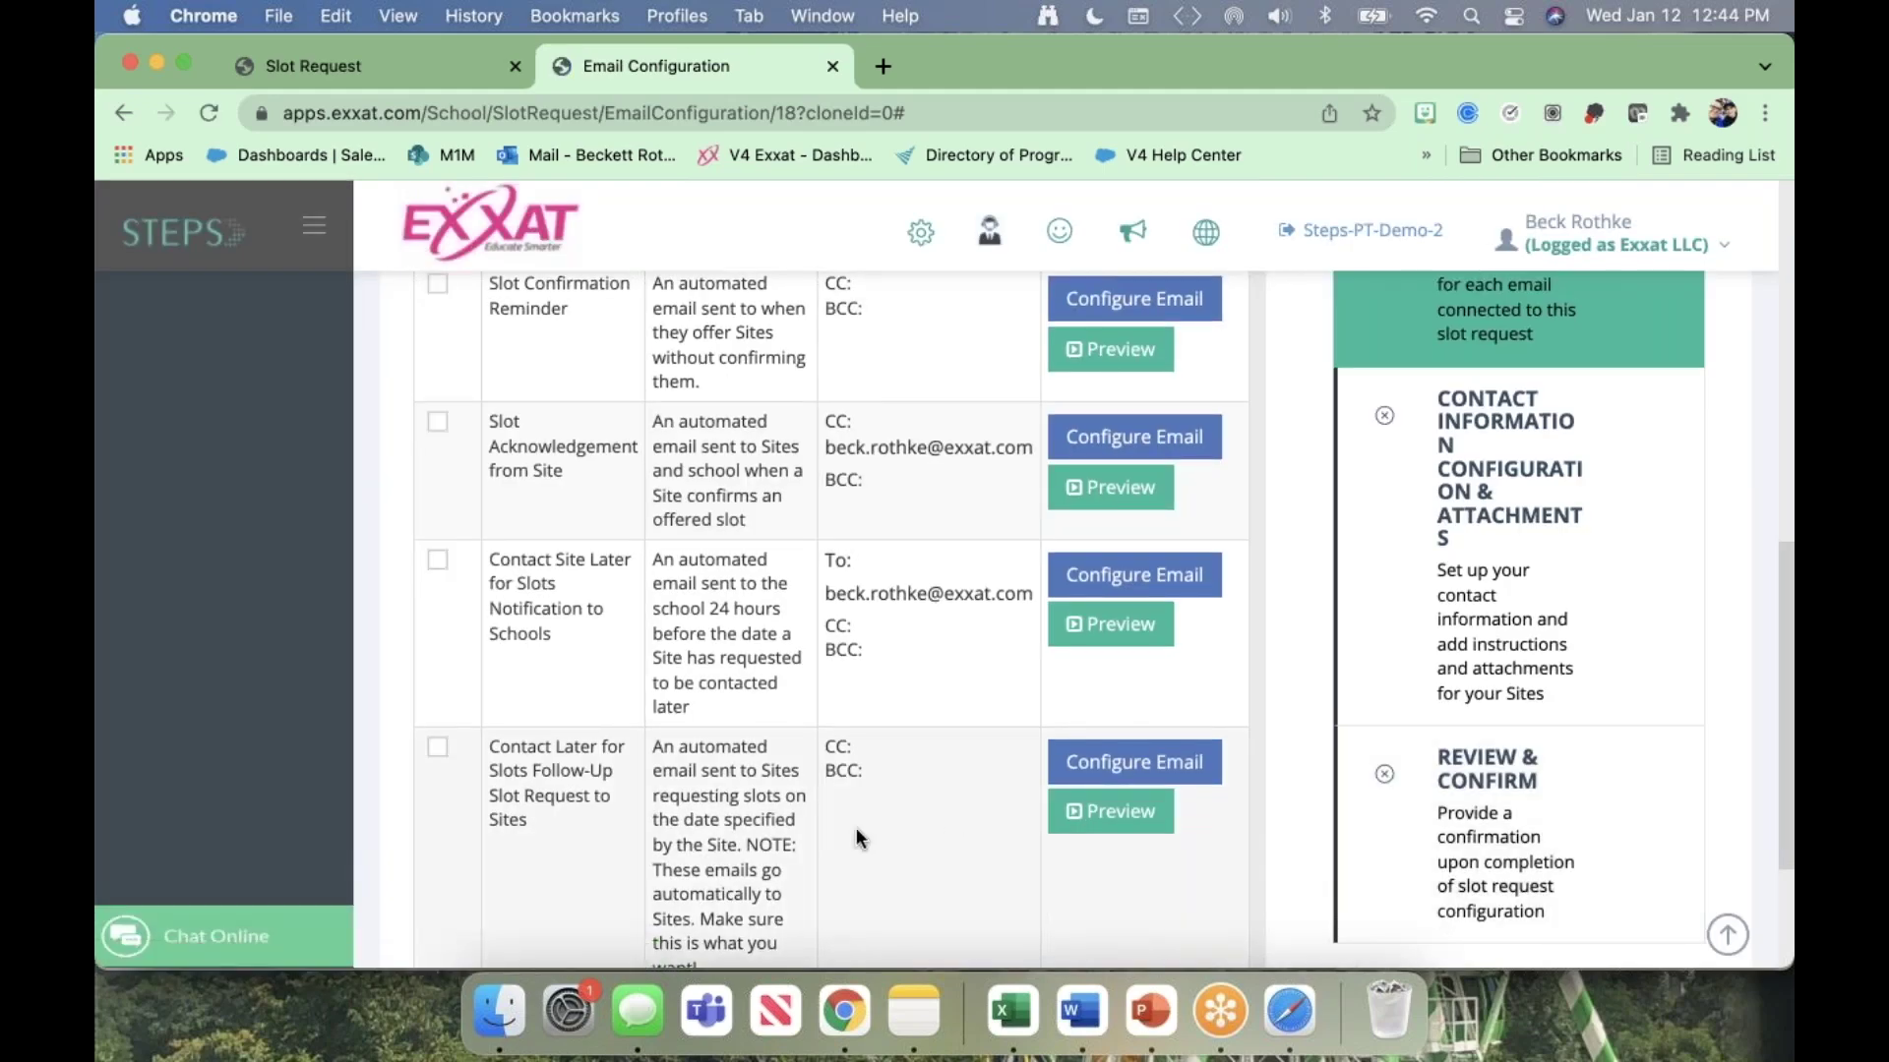
- Open the Contact Later for Slots Follow-Up Slot Request to Sites template, subject '##SchoolName## Follow-Up Slot Request'
{"action": "scroll", "coordinate": [769, 876], "scroll_direction": "down", "scroll_amount": 2}
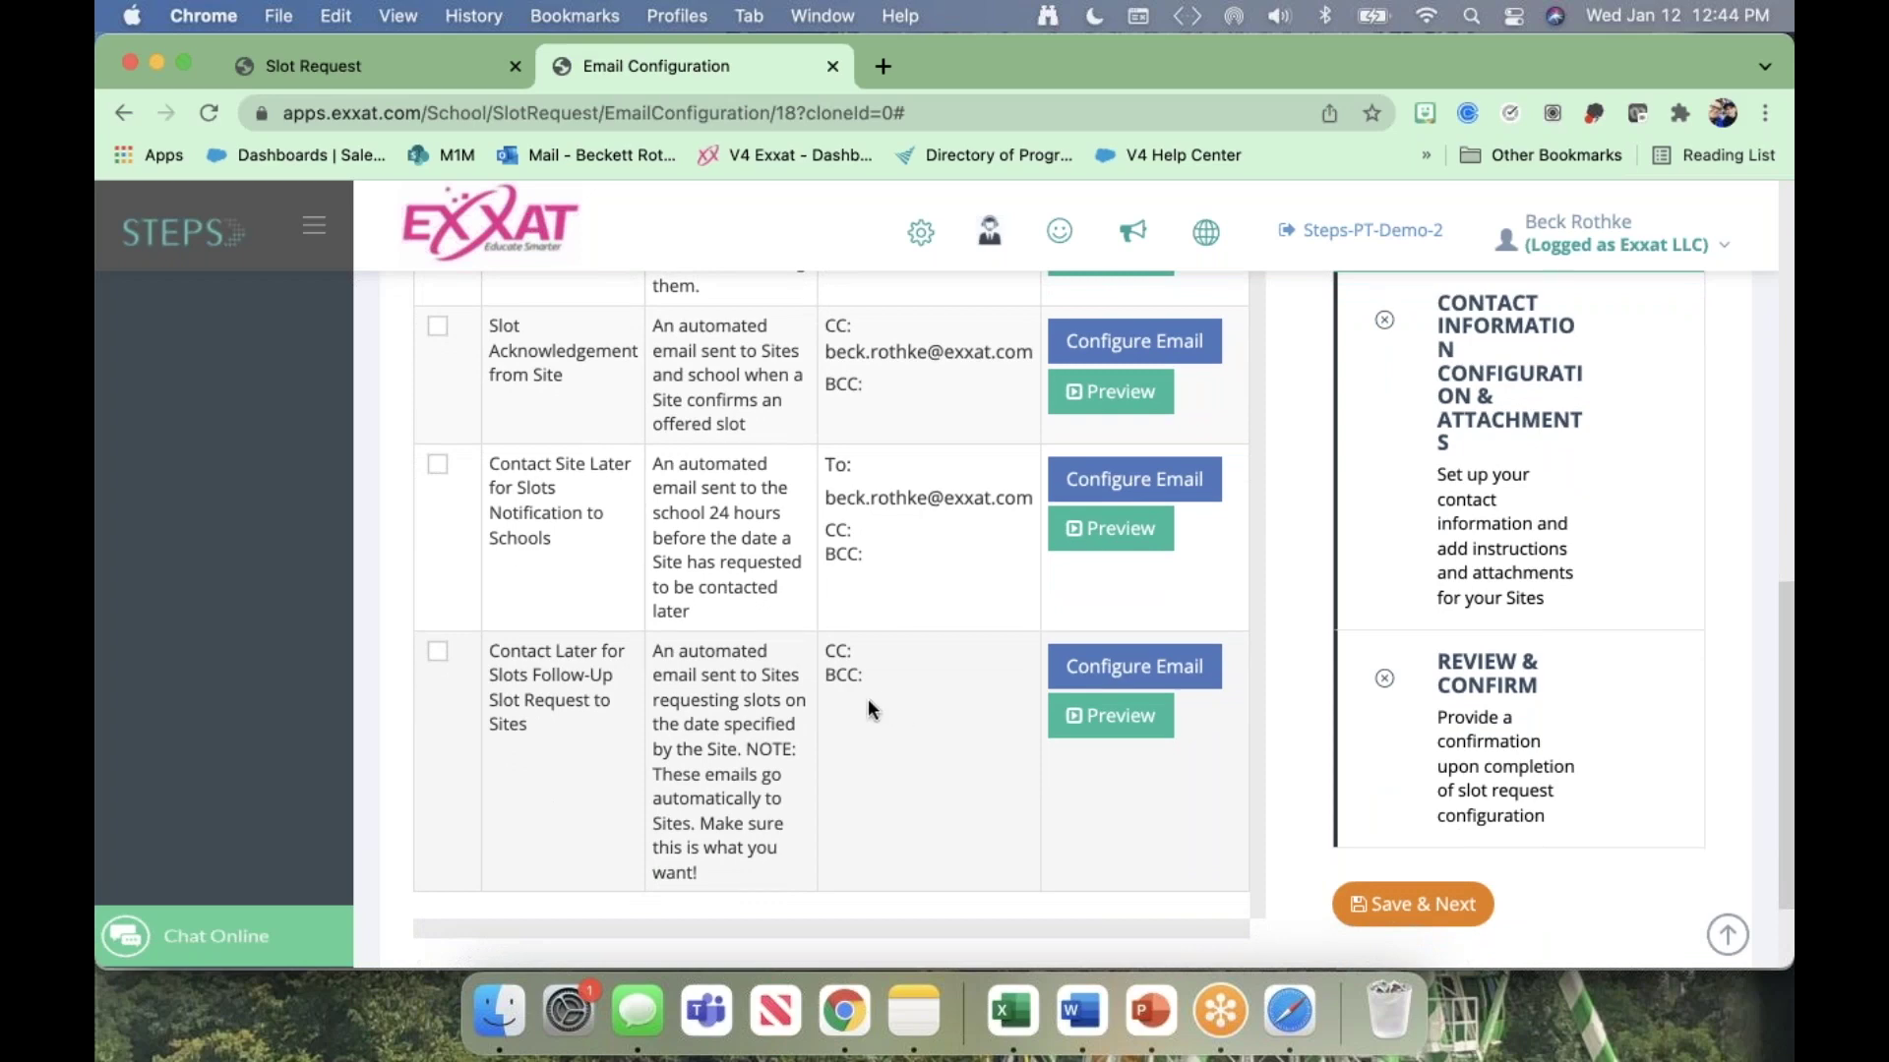
{"action": "left_click_drag", "start_coordinate": [521, 730], "coordinate": [493, 647]}
{"action": "left_click", "coordinate": [623, 737]}
{"action": "scroll", "coordinate": [658, 801], "scroll_direction": "down", "scroll_amount": 1}
{"action": "scroll", "coordinate": [658, 802], "scroll_direction": "up", "scroll_amount": 1}
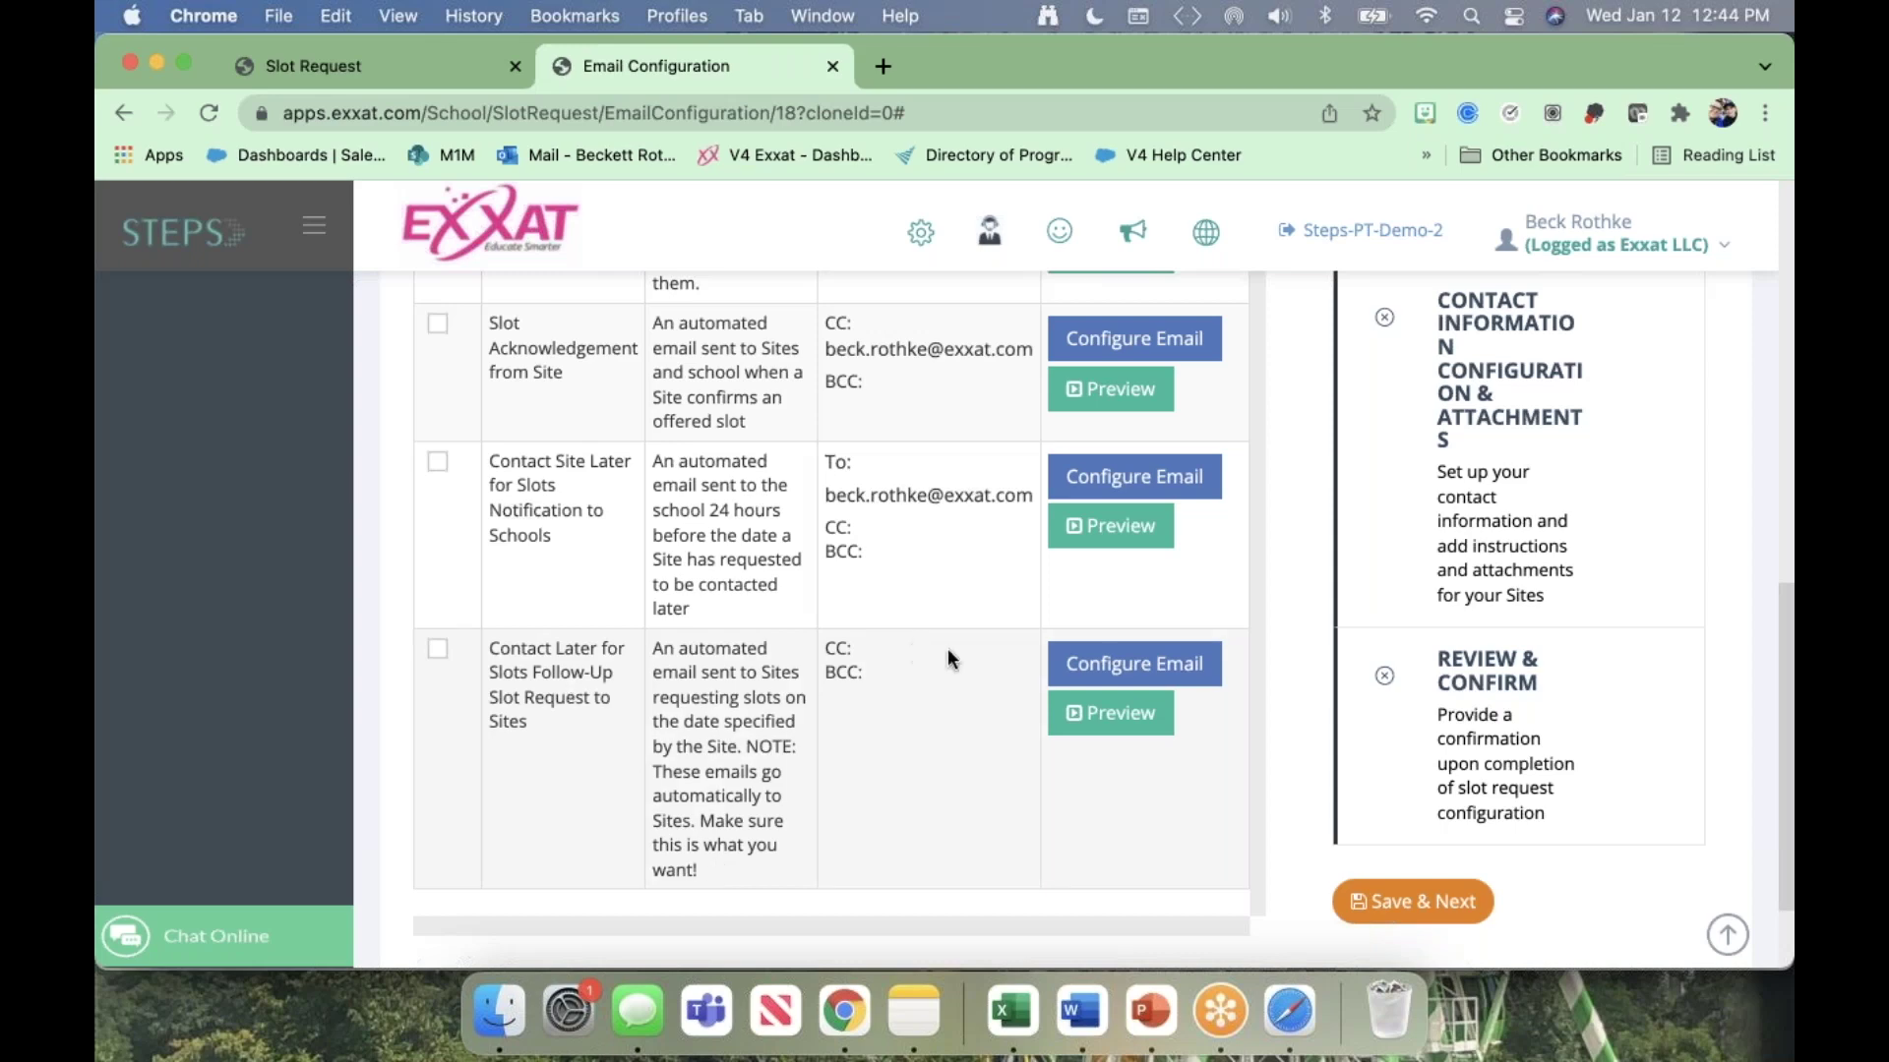
{"action": "left_click", "coordinate": [1126, 664]}
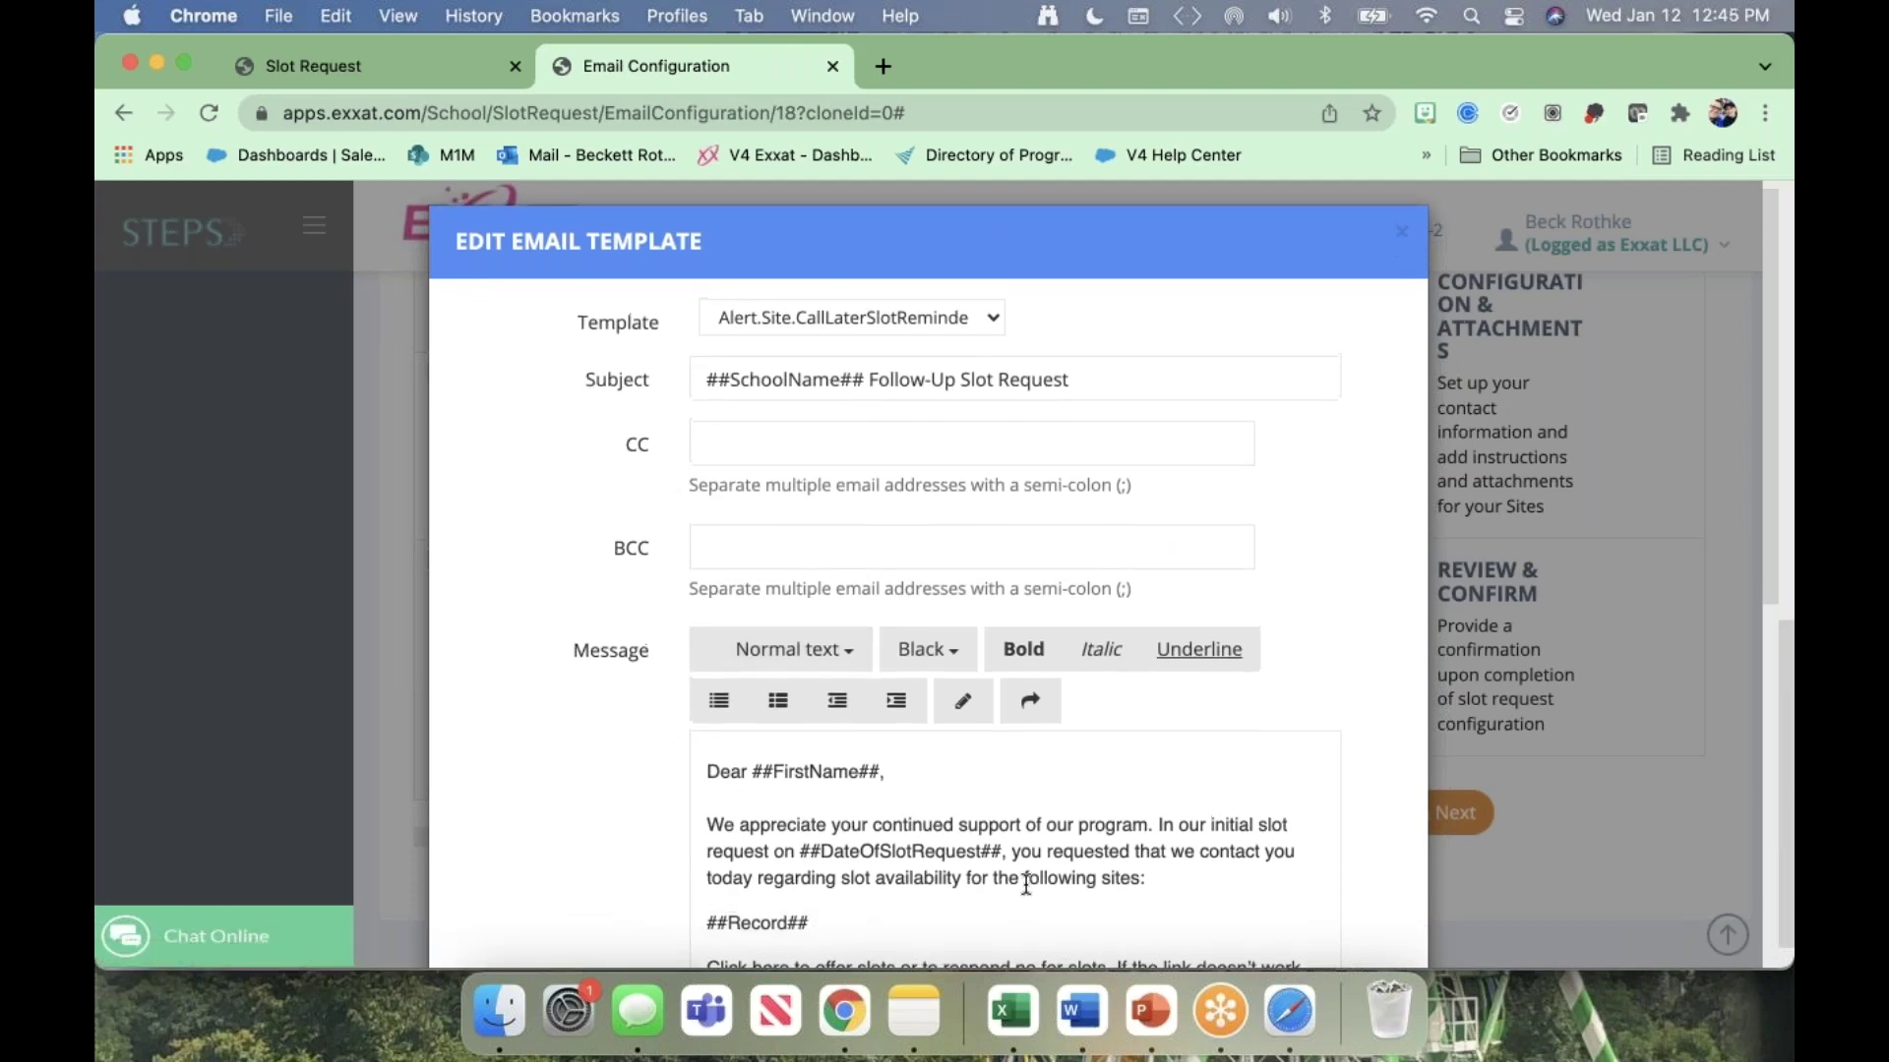
{"action": "scroll", "coordinate": [1026, 884], "scroll_direction": "down", "scroll_amount": 2}
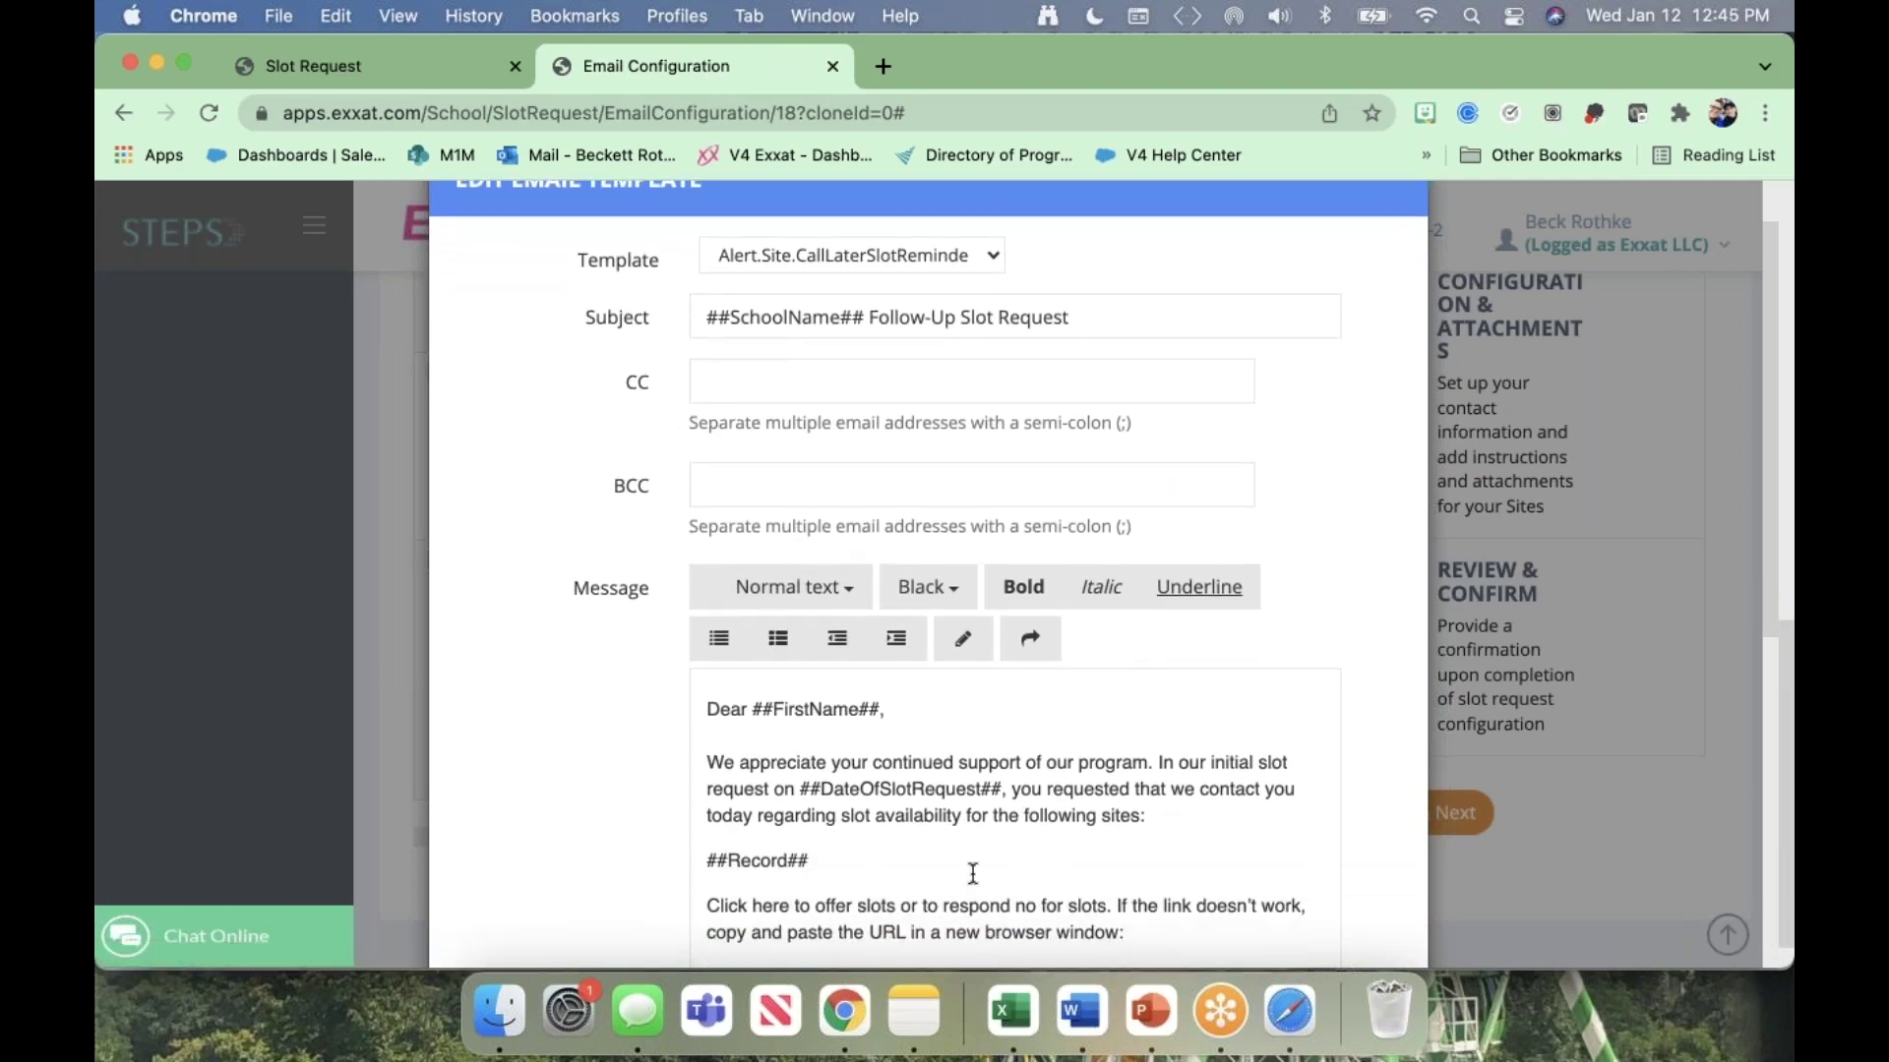
{"action": "scroll", "coordinate": [798, 869], "scroll_direction": "down", "scroll_amount": 3}
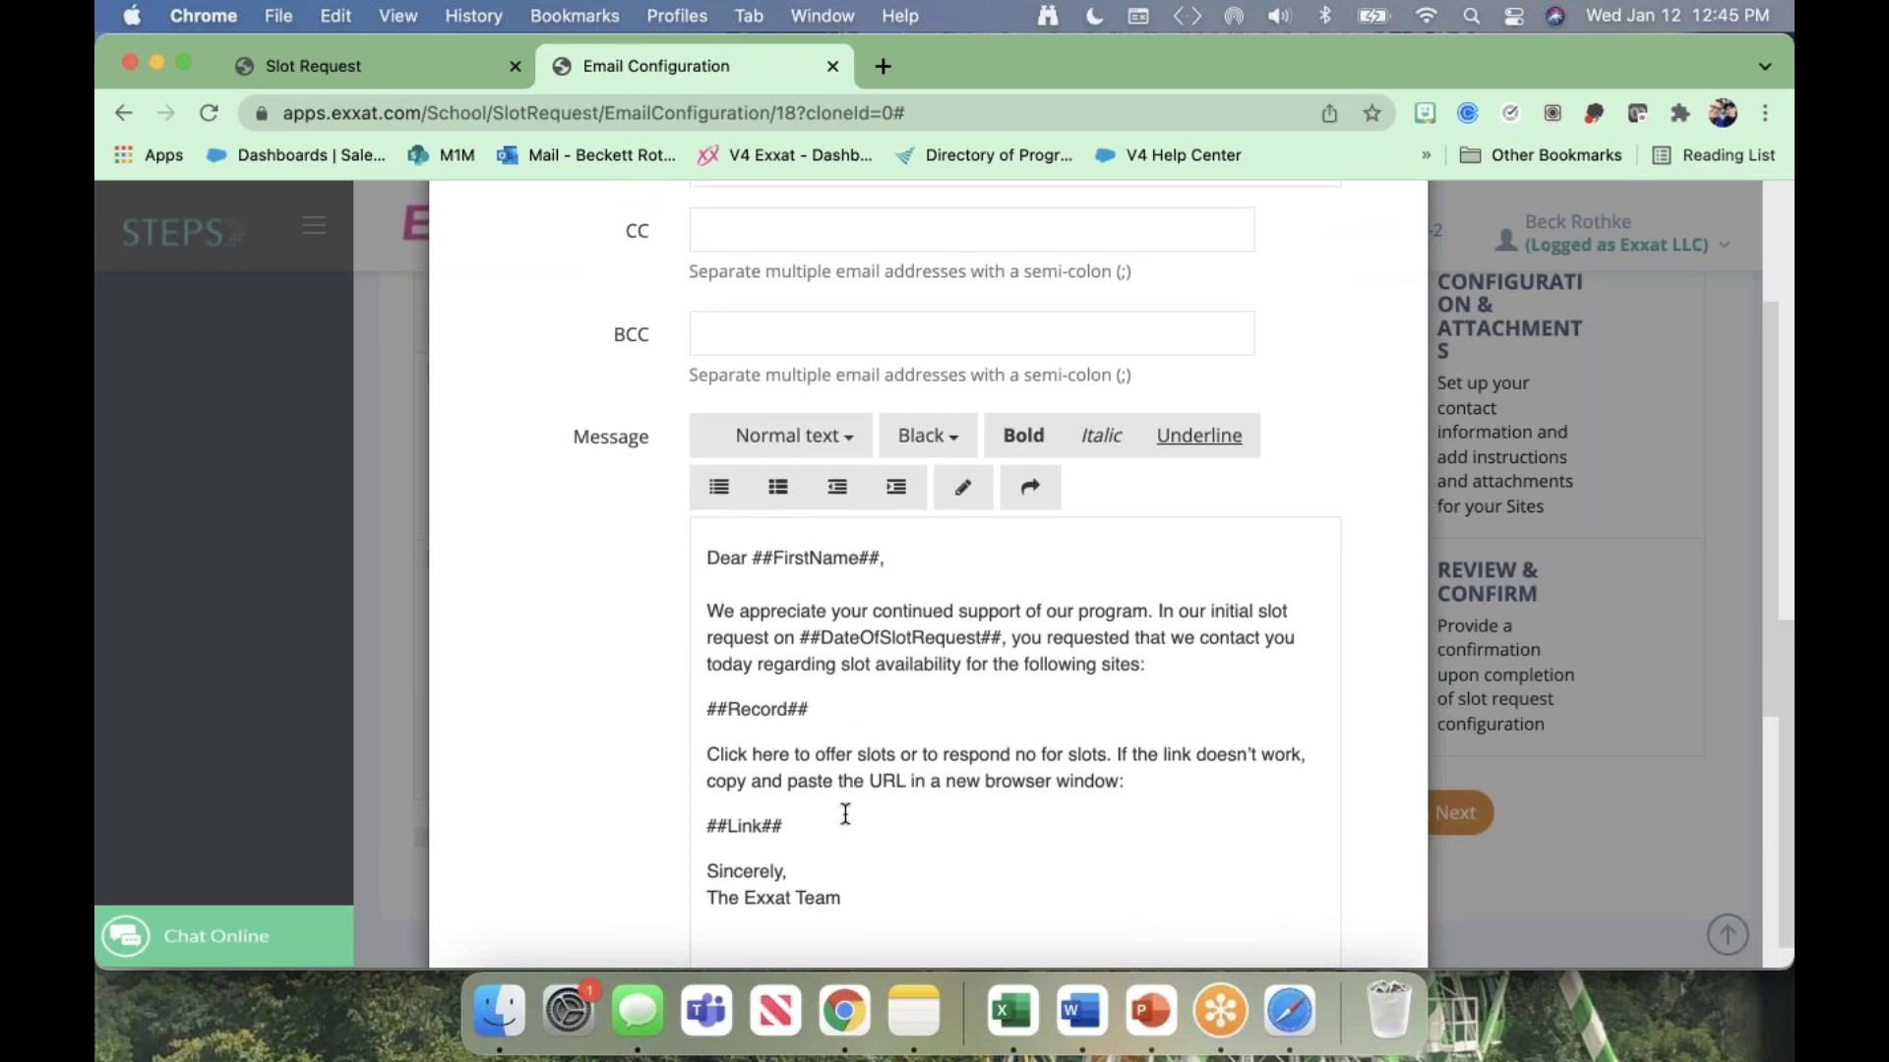
{"action": "scroll", "coordinate": [838, 826], "scroll_direction": "down", "scroll_amount": 1}
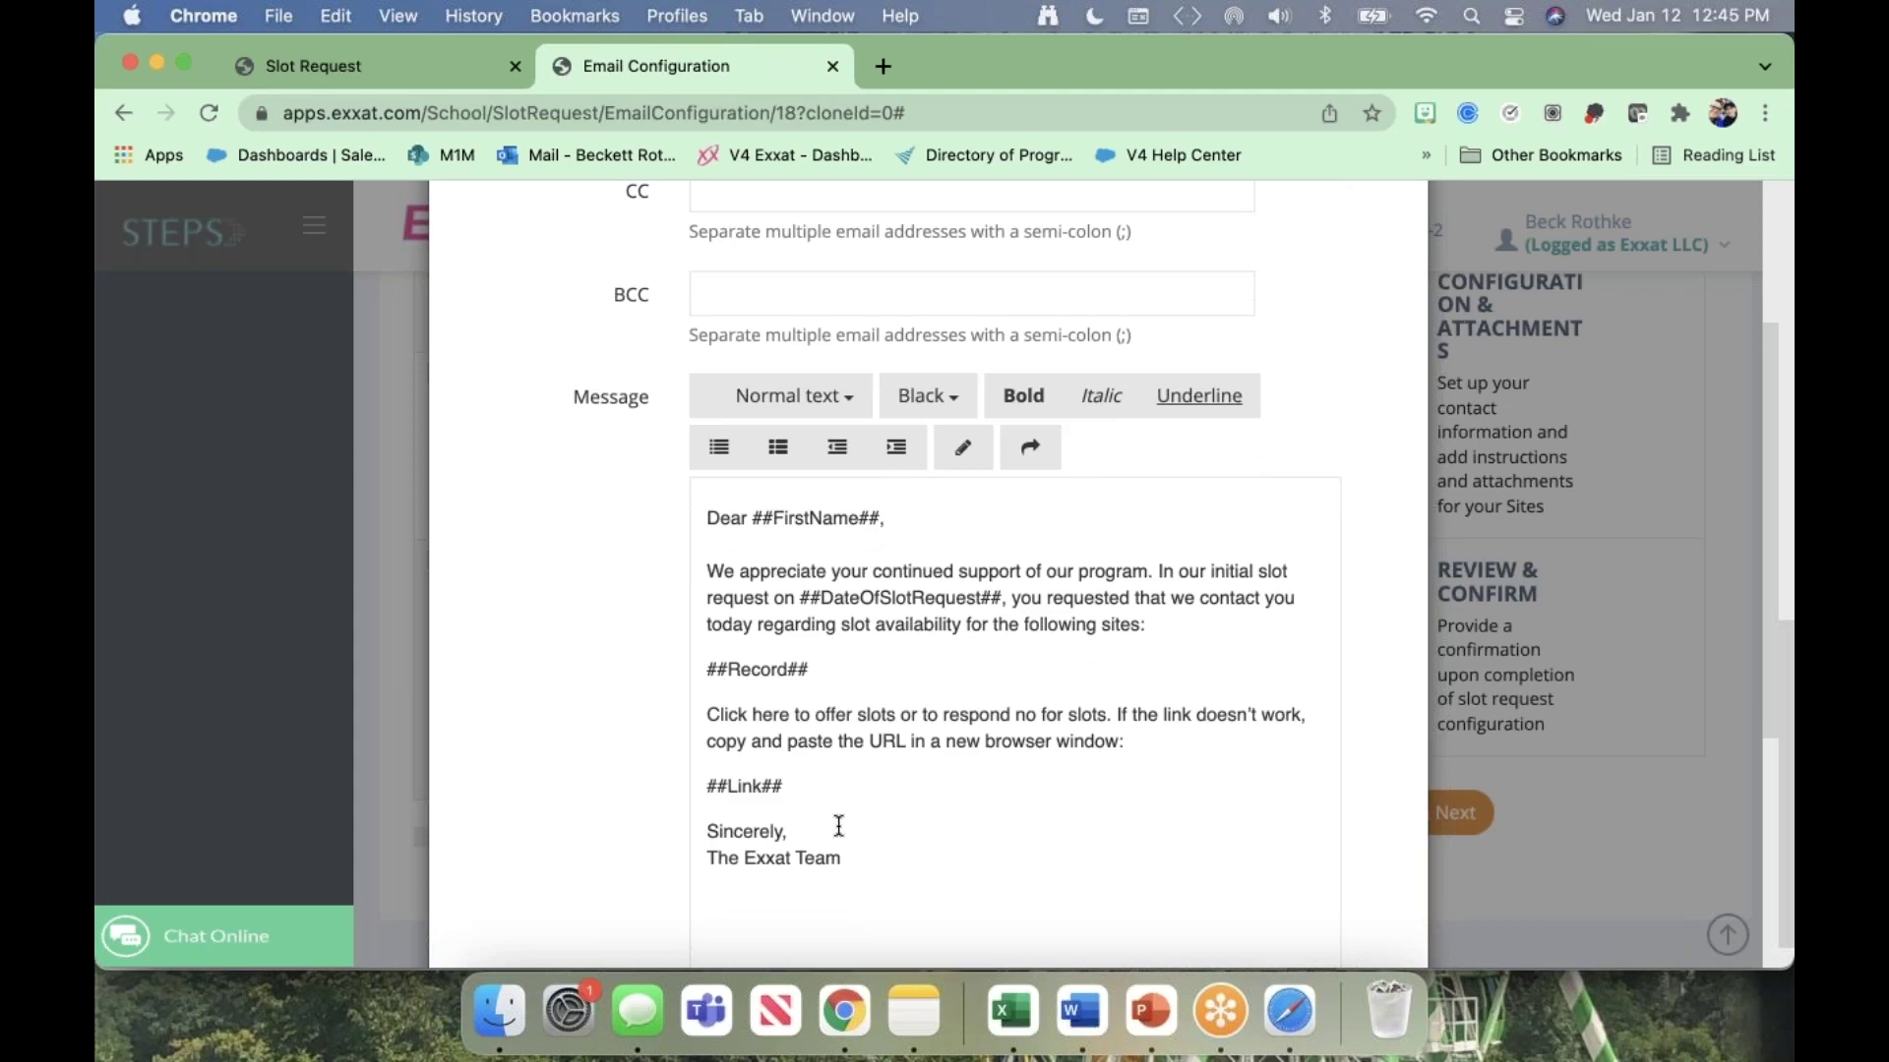
{"action": "scroll", "coordinate": [838, 826], "scroll_direction": "down", "scroll_amount": 1}
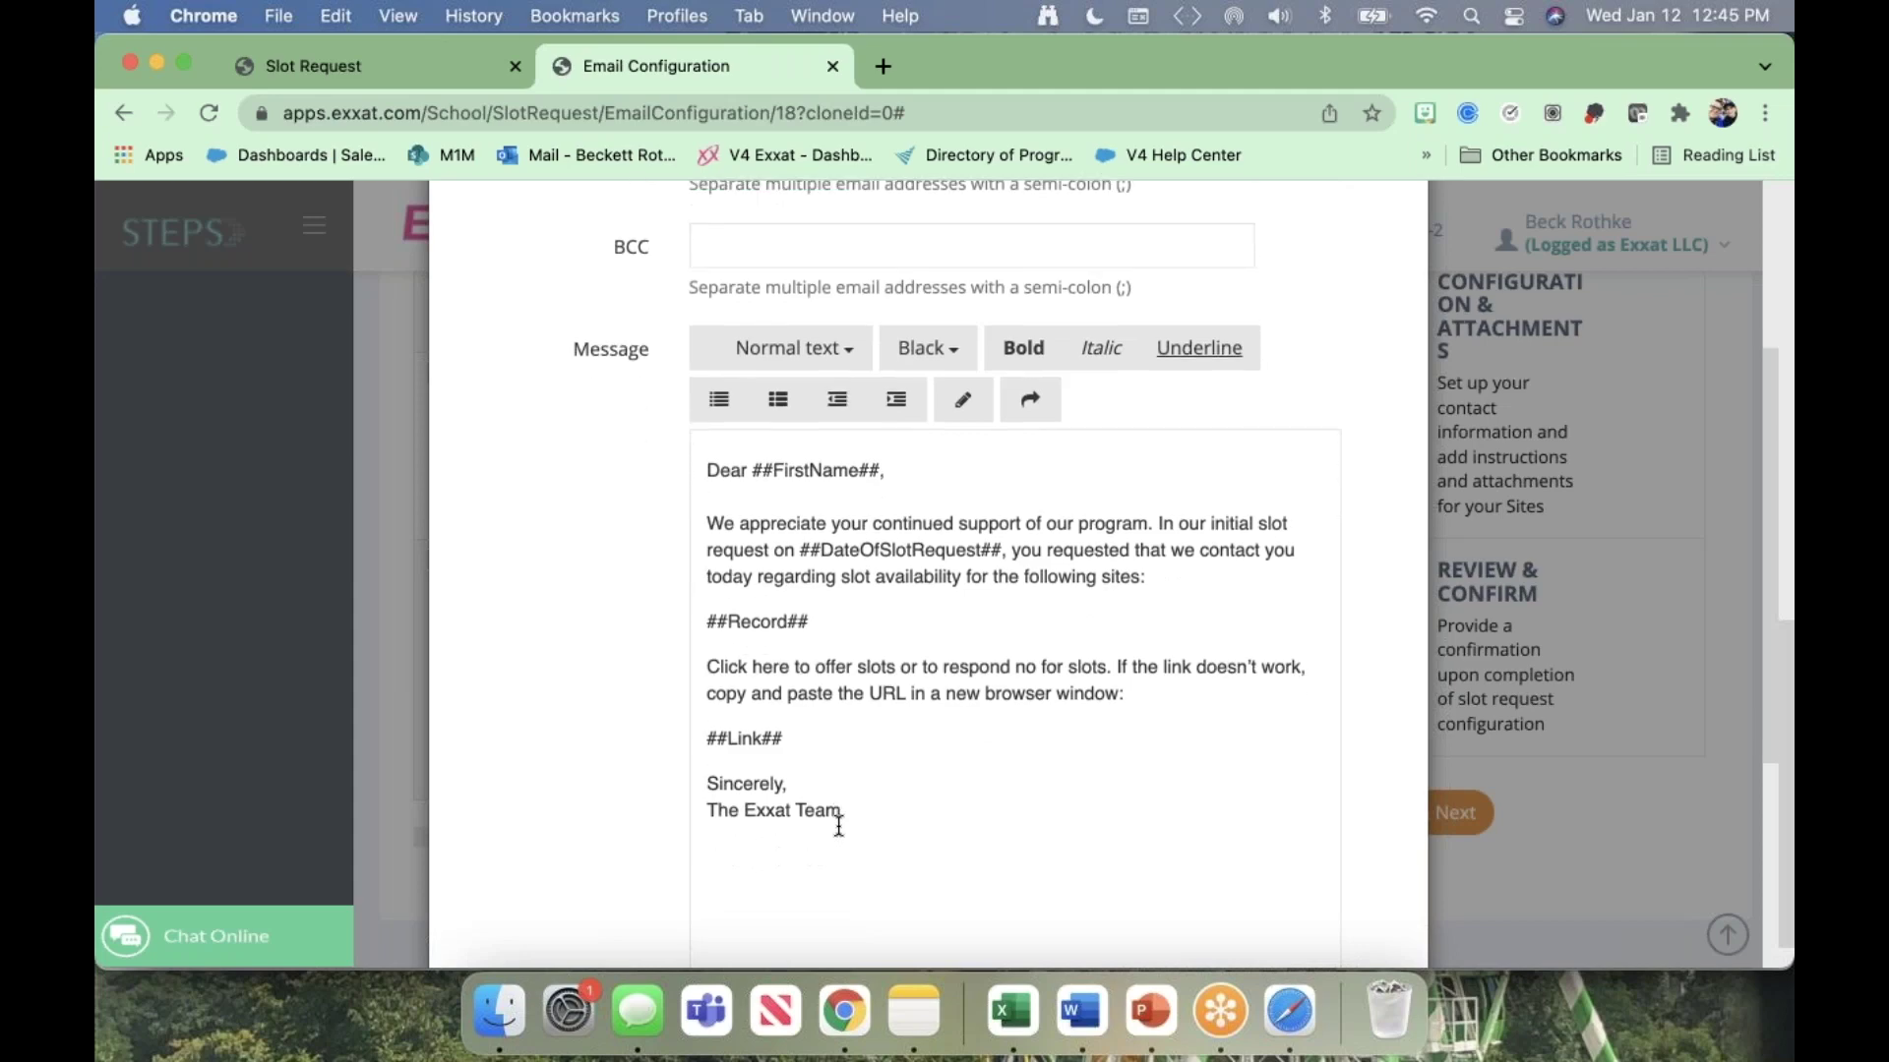
{"action": "scroll", "coordinate": [838, 826], "scroll_direction": "down", "scroll_amount": 1}
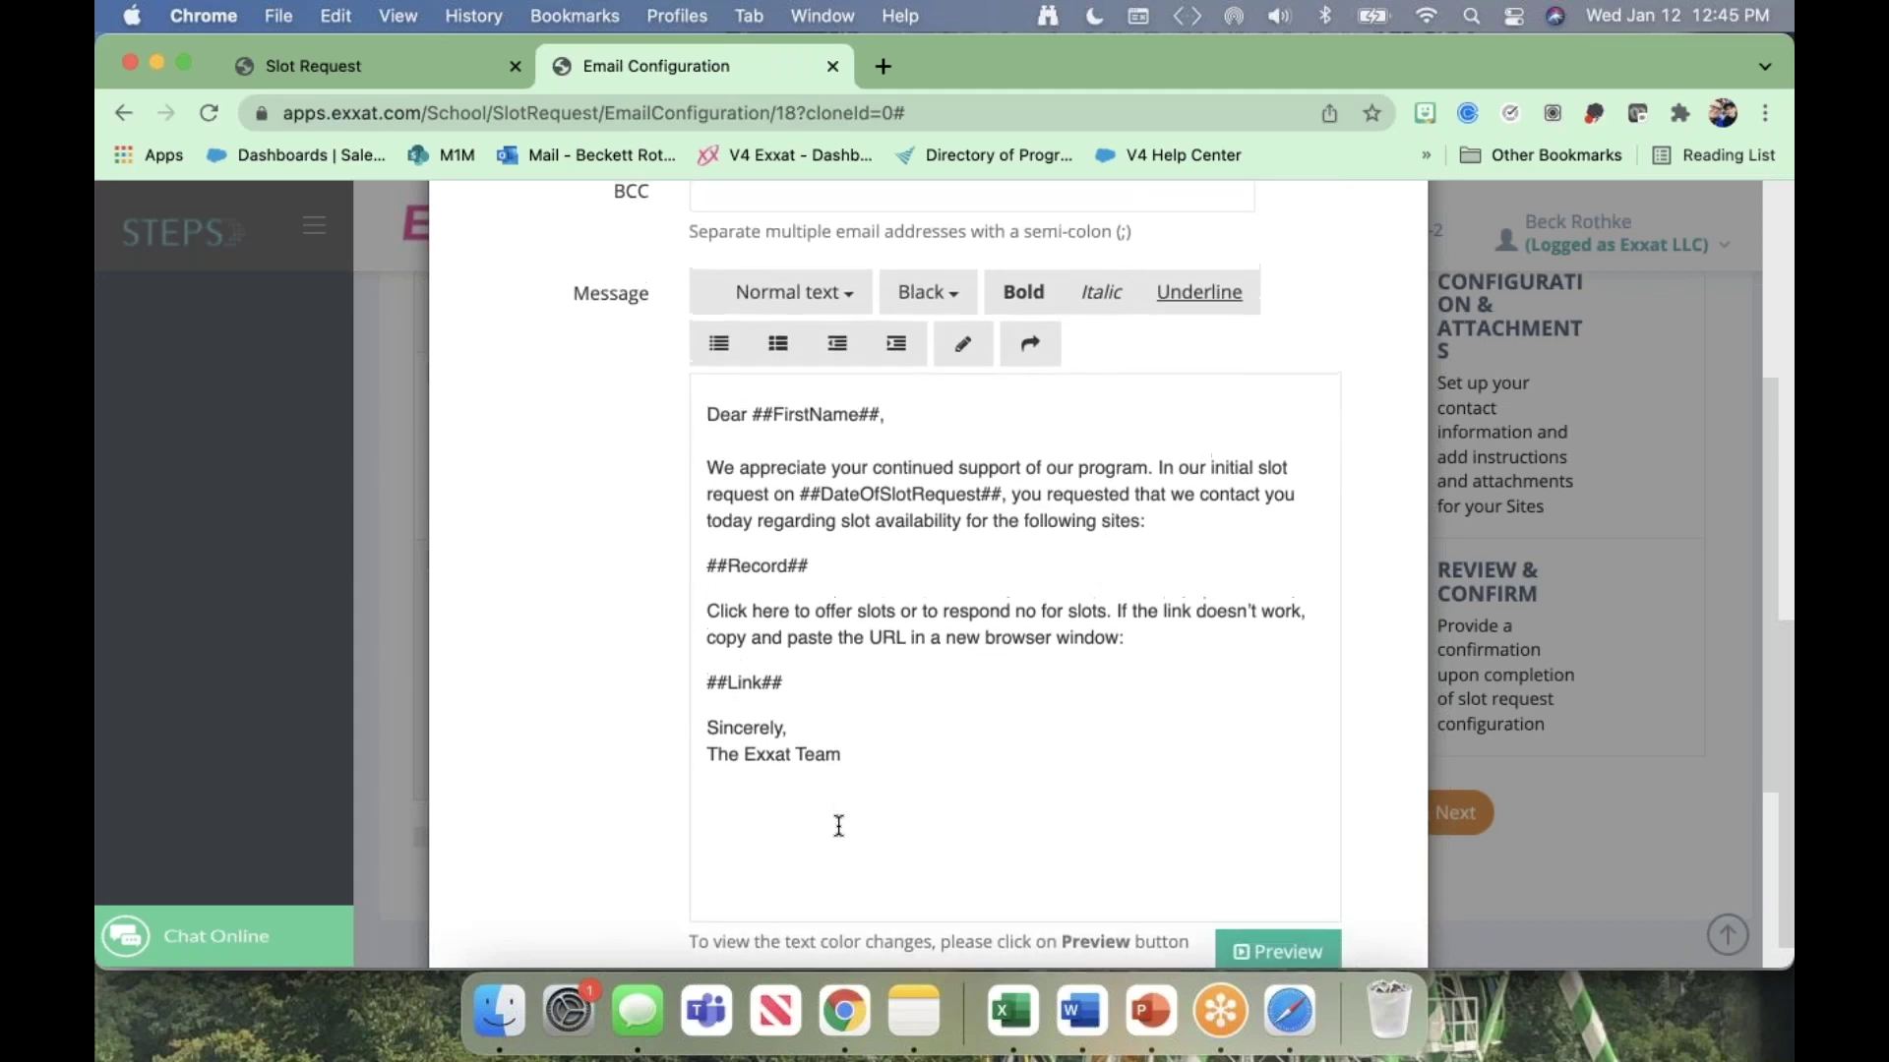
{"action": "scroll", "coordinate": [838, 826], "scroll_direction": "up", "scroll_amount": 1}
{"action": "right_click", "coordinate": [838, 826]}
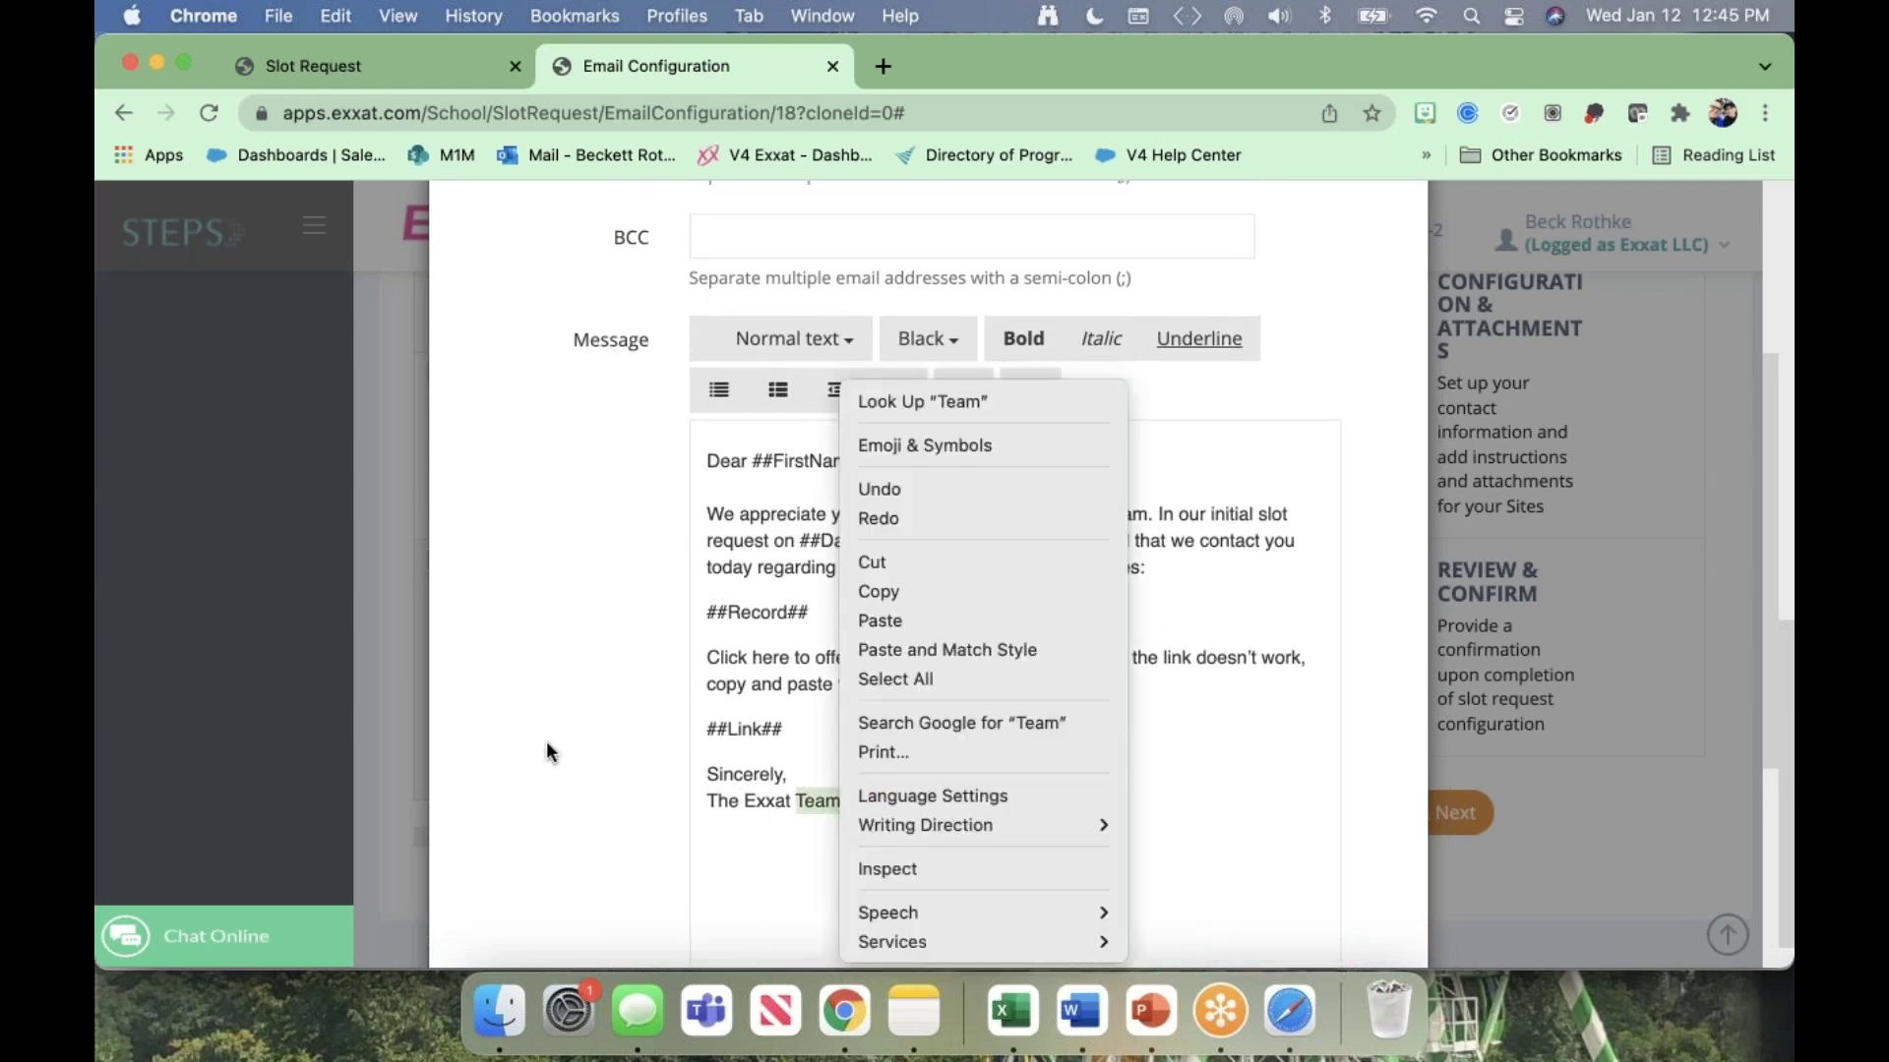
{"action": "key", "text": "Escape"}
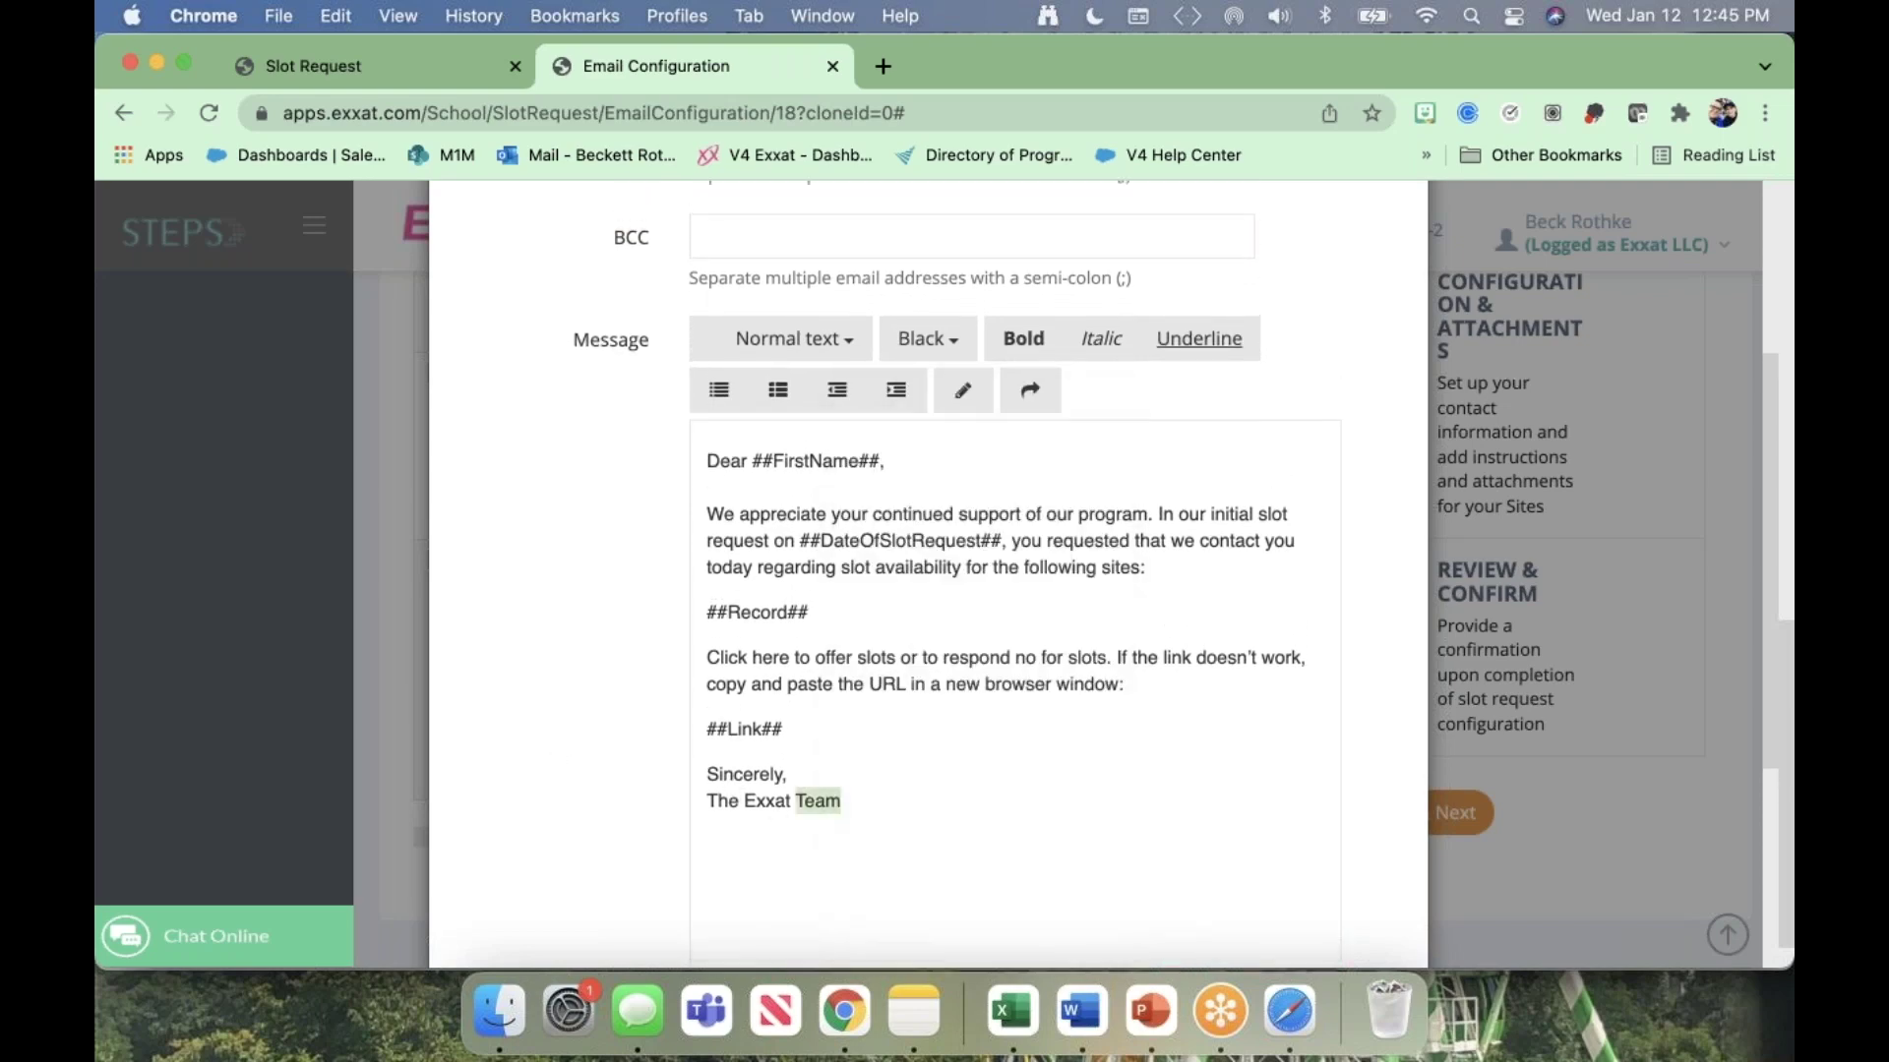
{"action": "scroll", "coordinate": [690, 780], "scroll_direction": "up", "scroll_amount": 1}
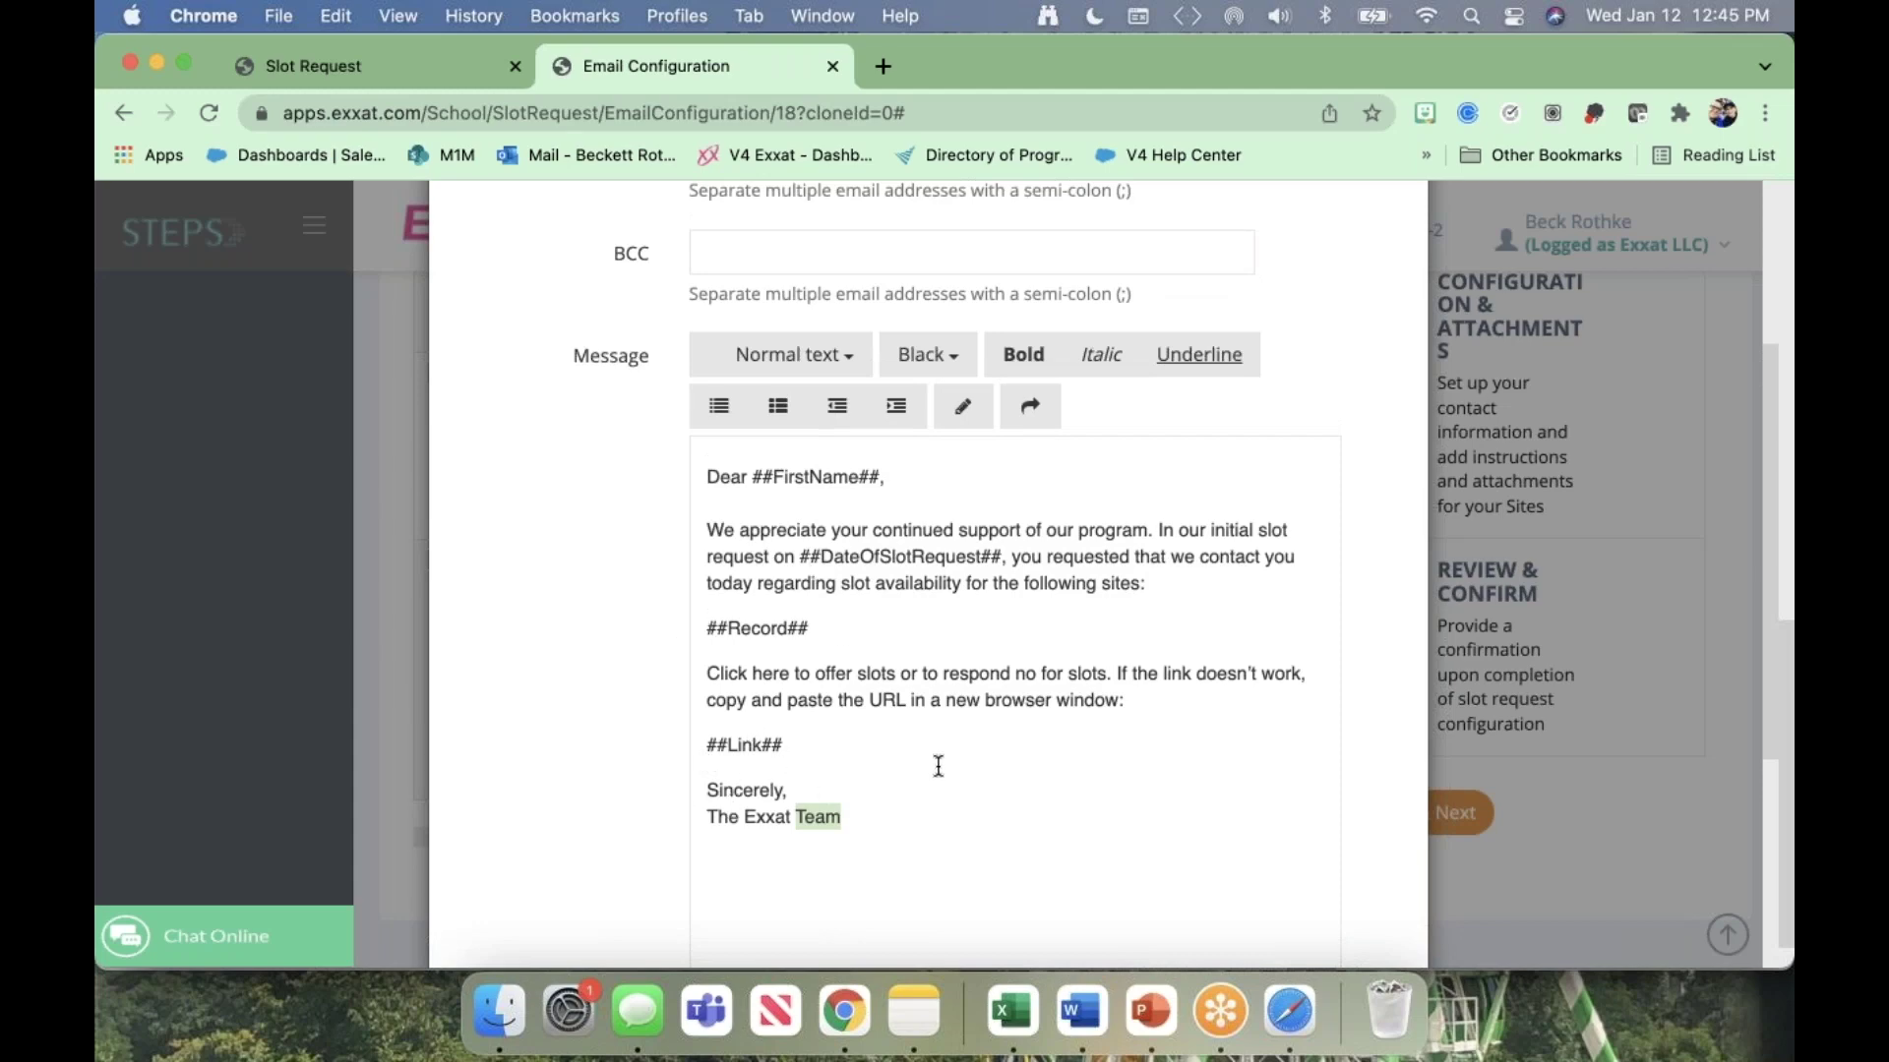
{"action": "scroll", "coordinate": [936, 763], "scroll_direction": "up", "scroll_amount": 10}
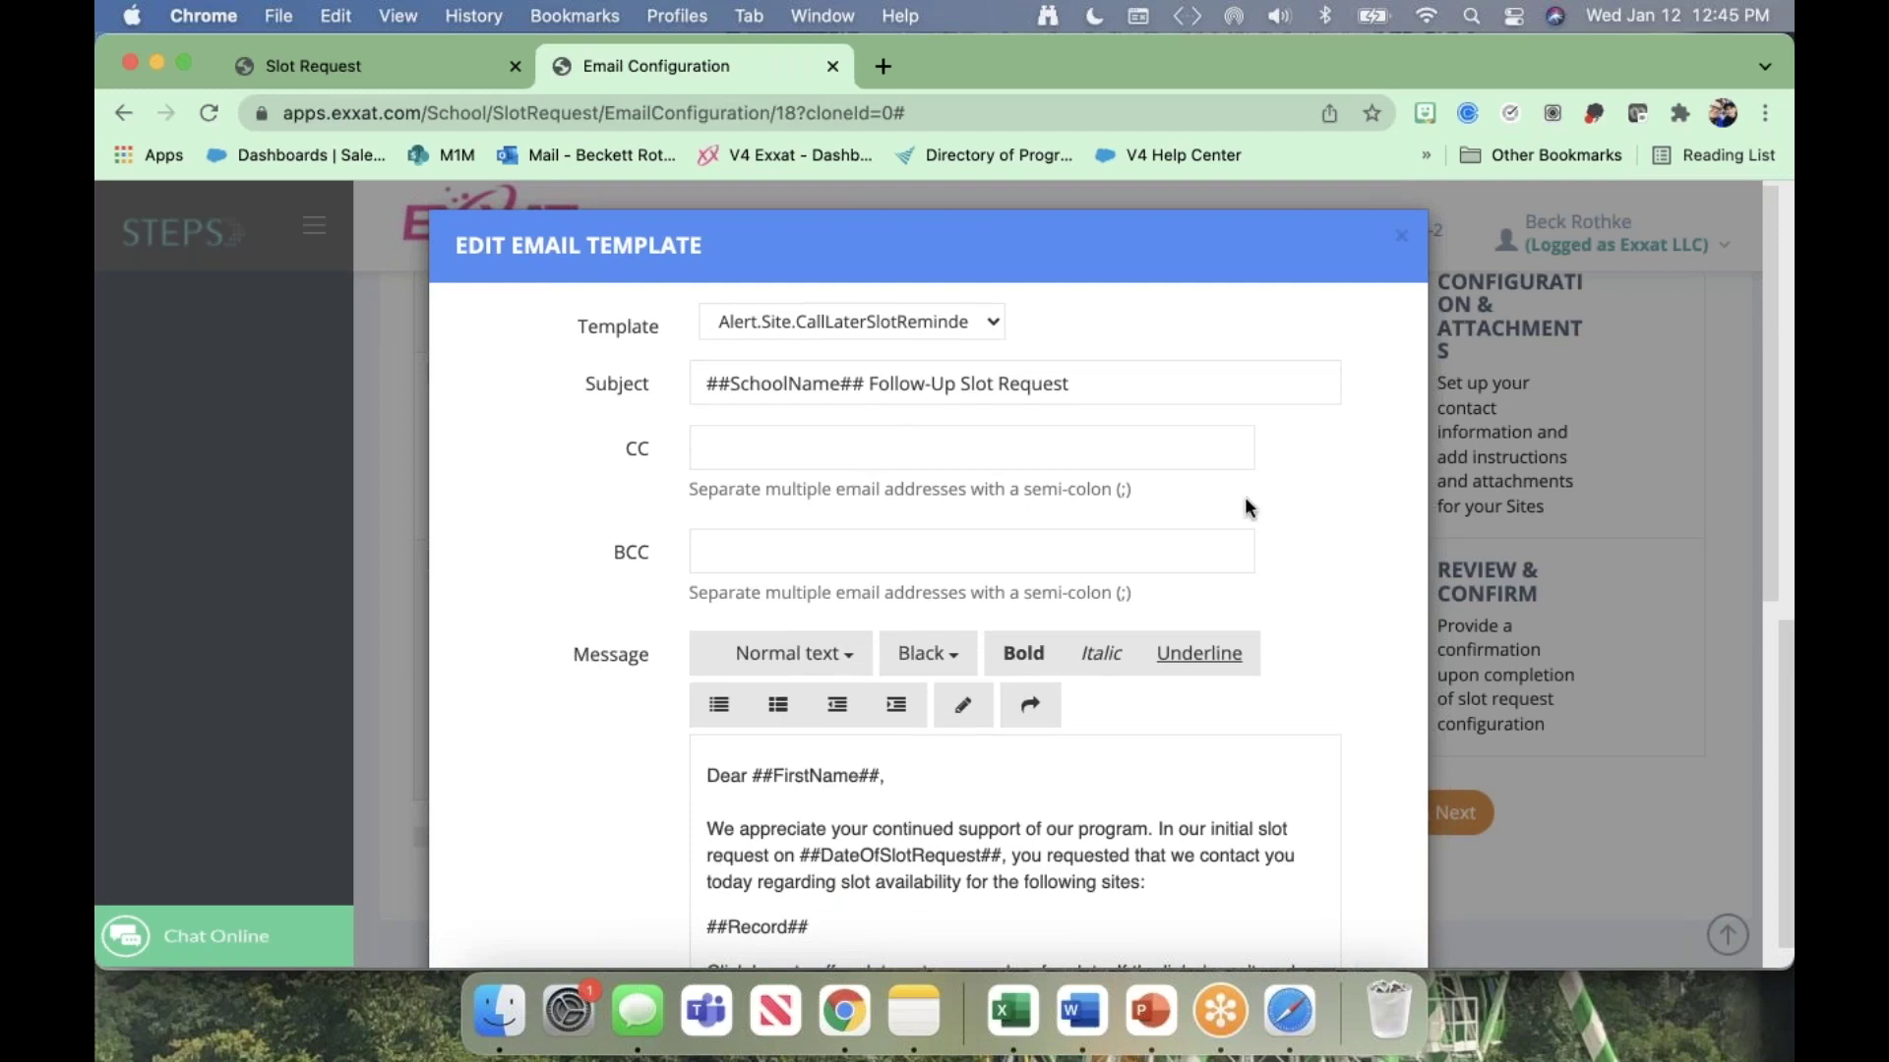
- Close the follow-up template unchanged and enable the Slot Acknowledgement from Site email
{"action": "left_click", "coordinate": [1408, 242]}
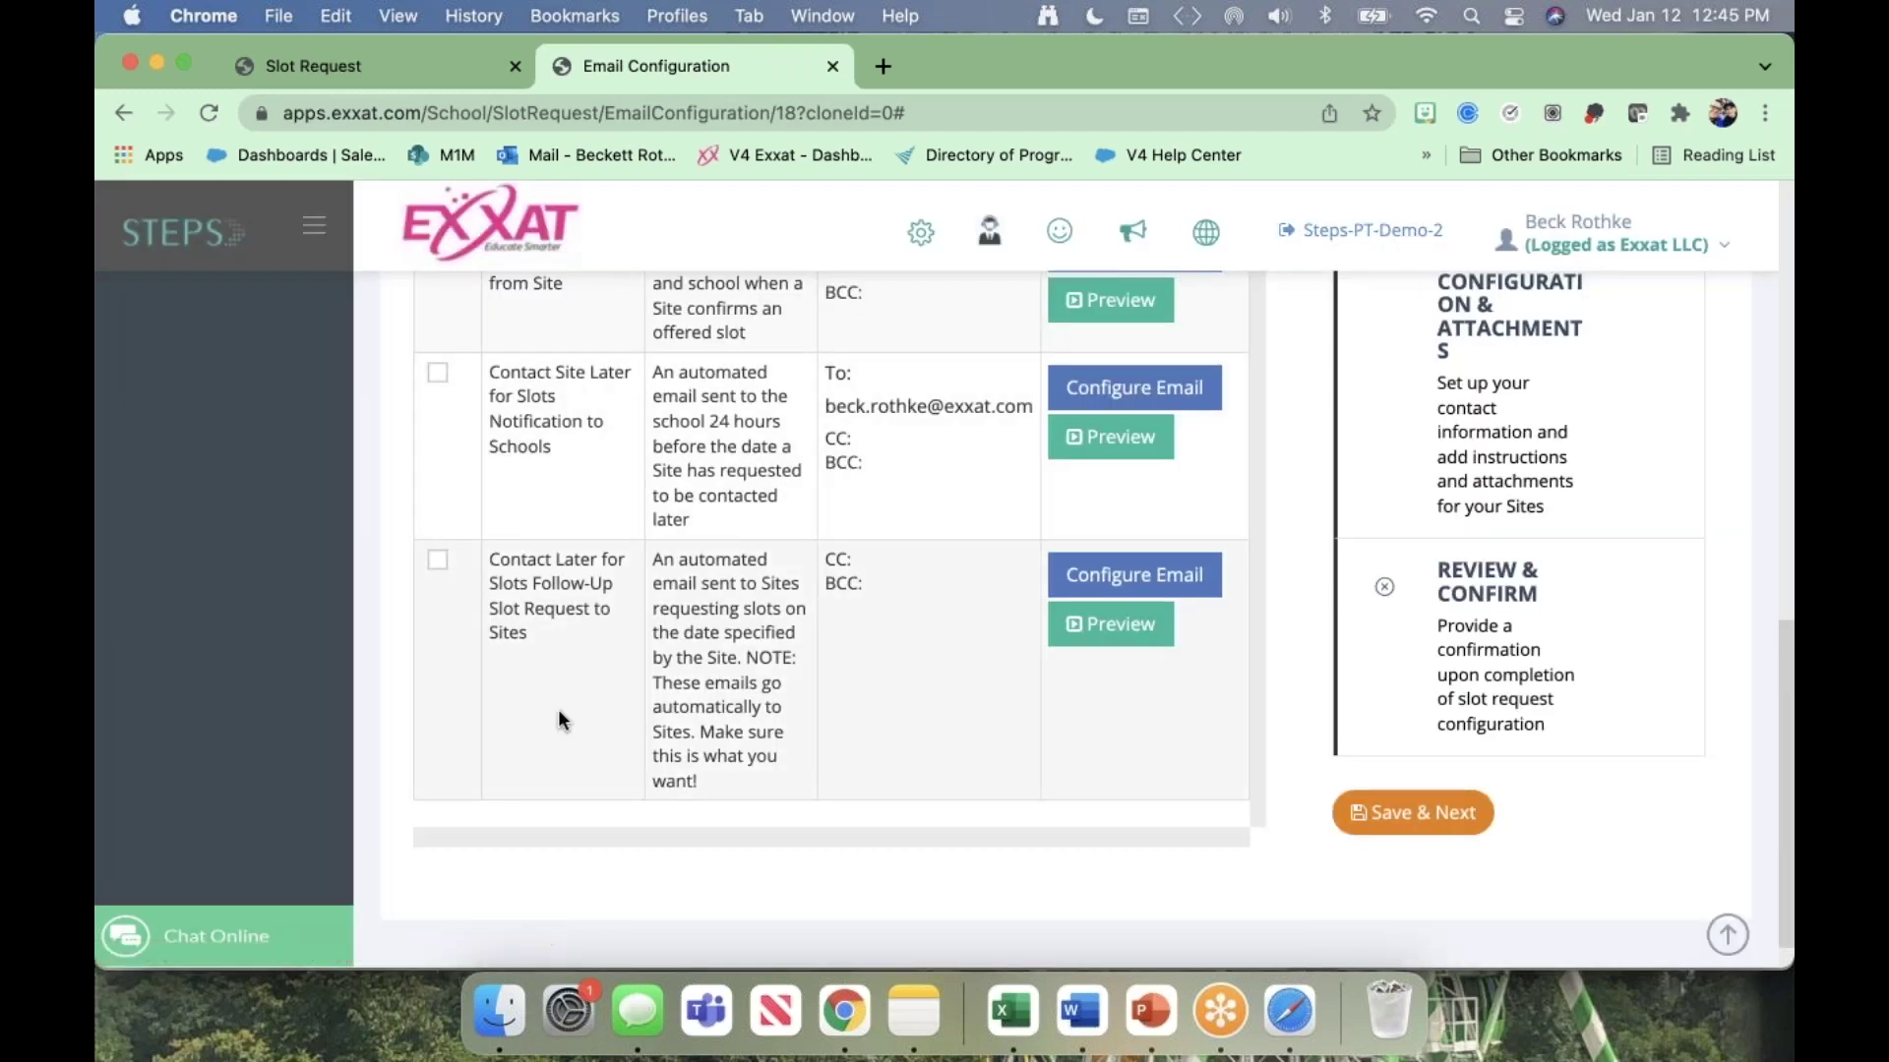
{"action": "scroll", "coordinate": [557, 710], "scroll_direction": "up", "scroll_amount": 5}
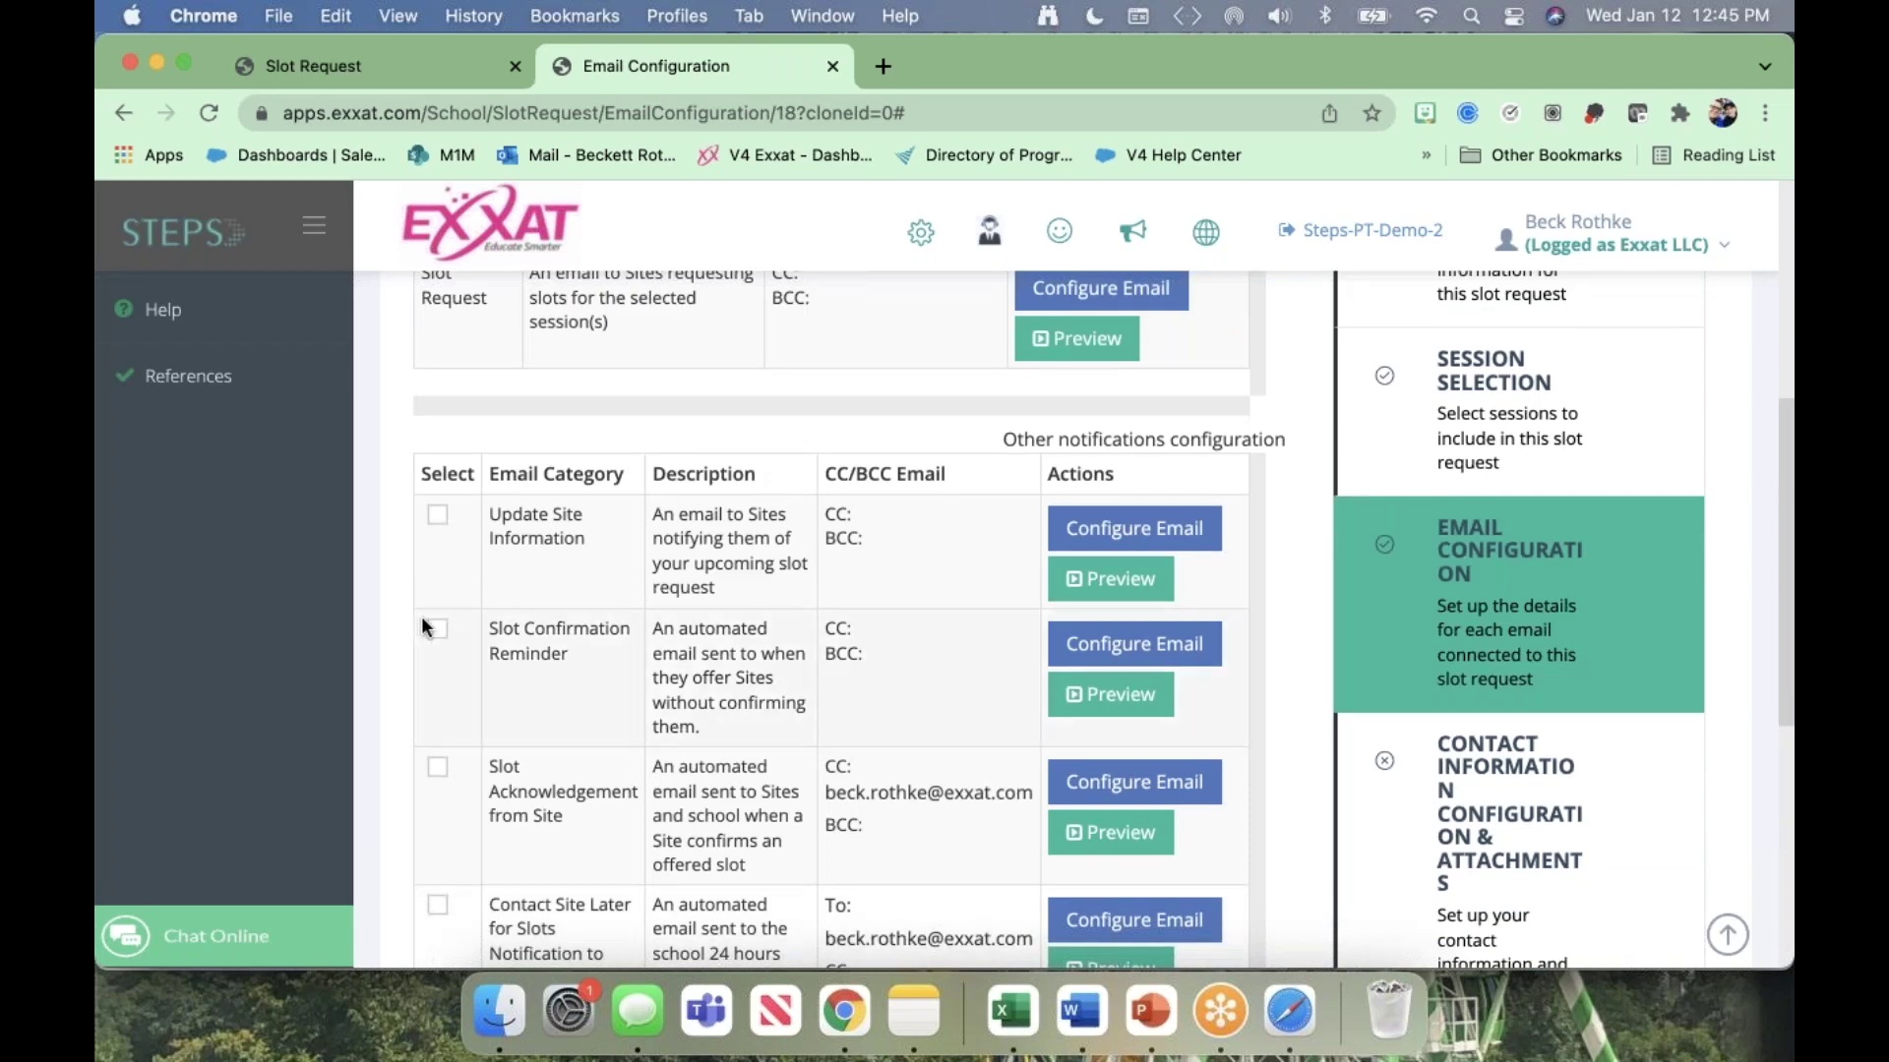
{"action": "left_click", "coordinate": [437, 765]}
- Enable the Contact Later follow-up email to Sites, confirming the automated sending
{"action": "scroll", "coordinate": [439, 759], "scroll_direction": "down", "scroll_amount": 3}
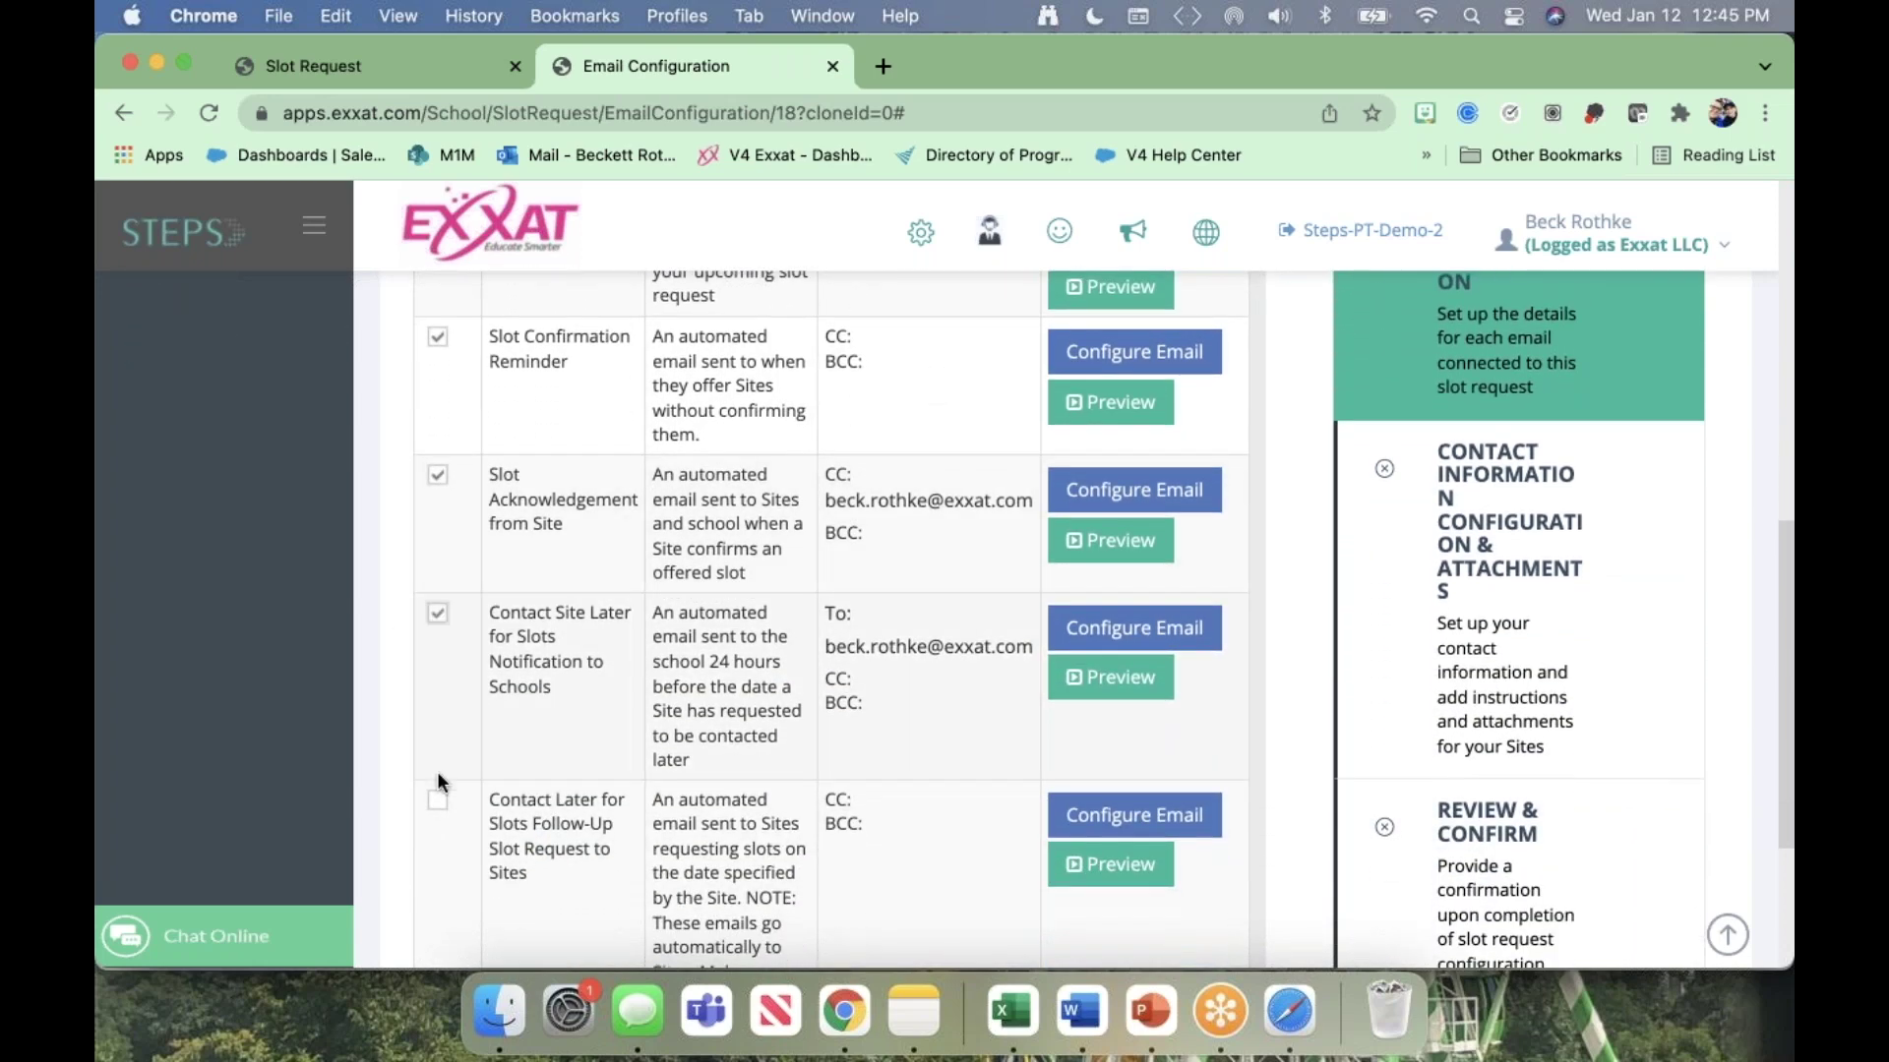
{"action": "left_click", "coordinate": [432, 799]}
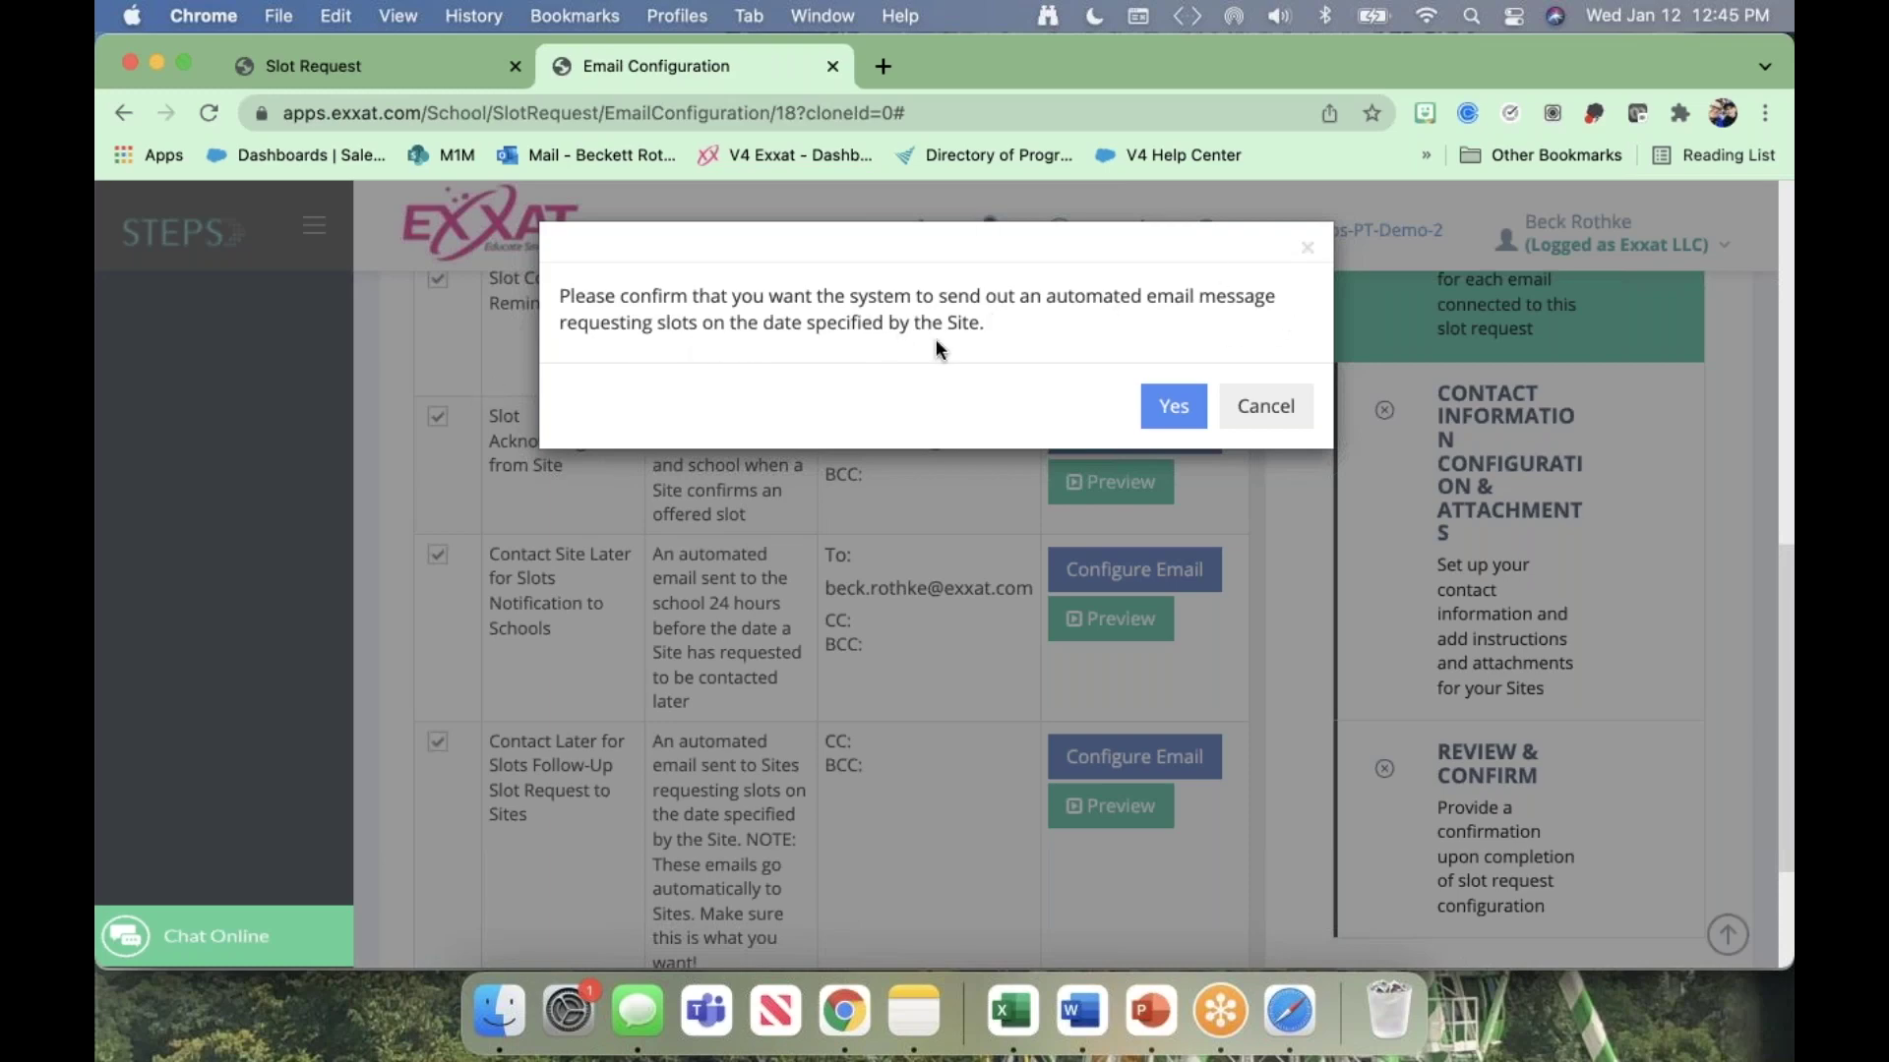
{"action": "left_click", "coordinate": [1173, 408]}
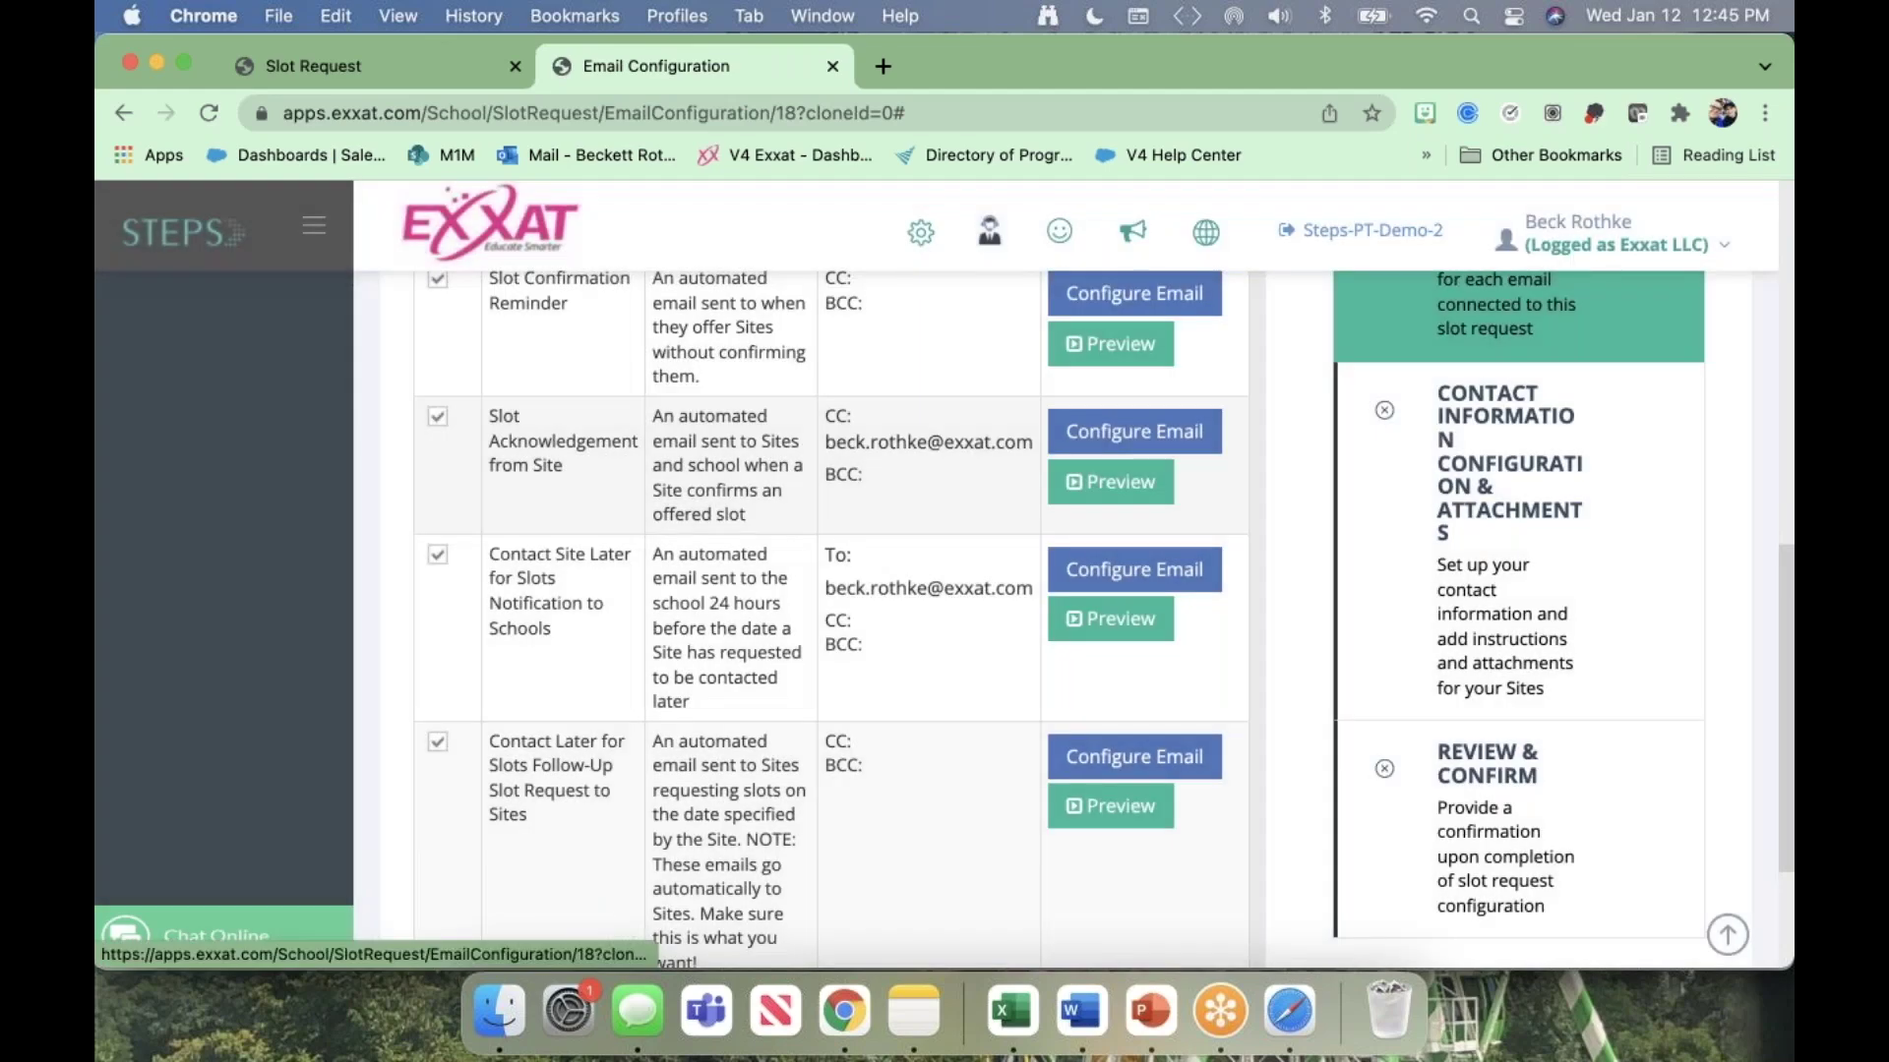
{"action": "scroll", "coordinate": [1065, 618], "scroll_direction": "down", "scroll_amount": 3}
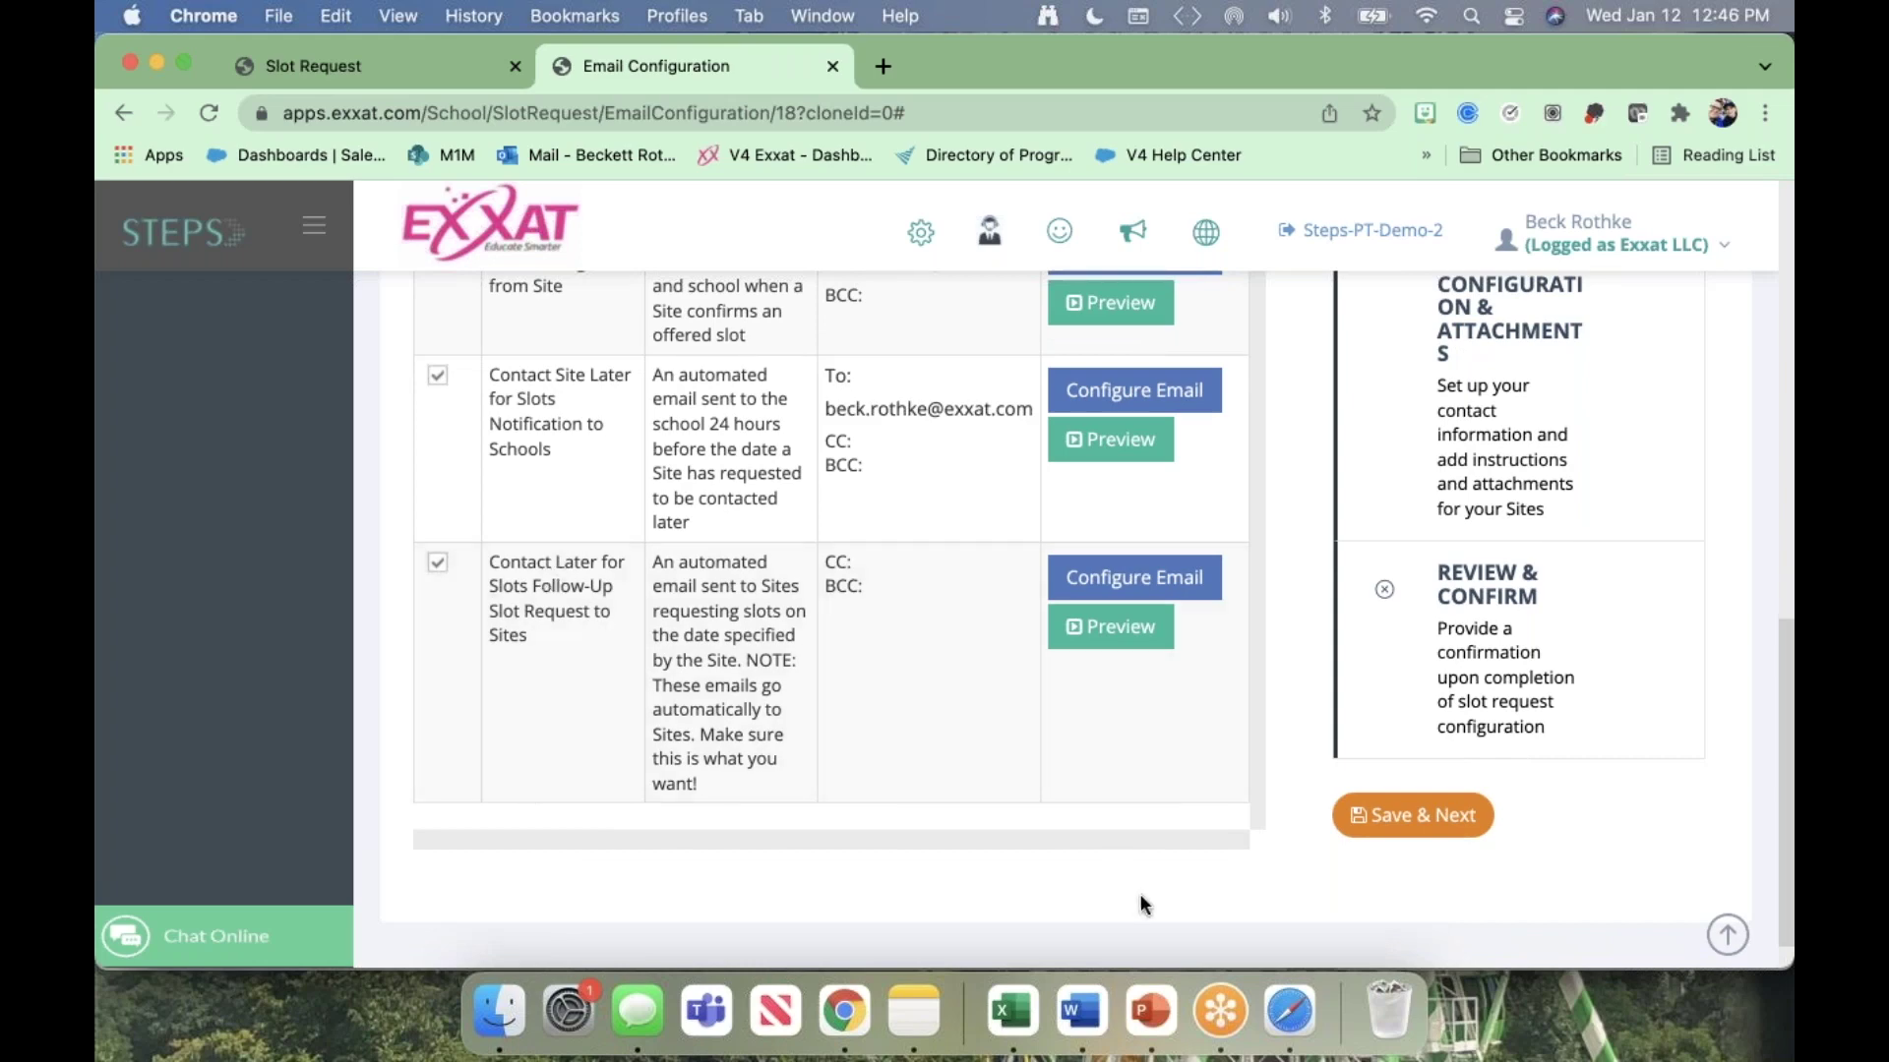
{"action": "scroll", "coordinate": [1241, 852], "scroll_direction": "up", "scroll_amount": 1}
{"action": "scroll", "coordinate": [1241, 863], "scroll_direction": "up", "scroll_amount": 10}
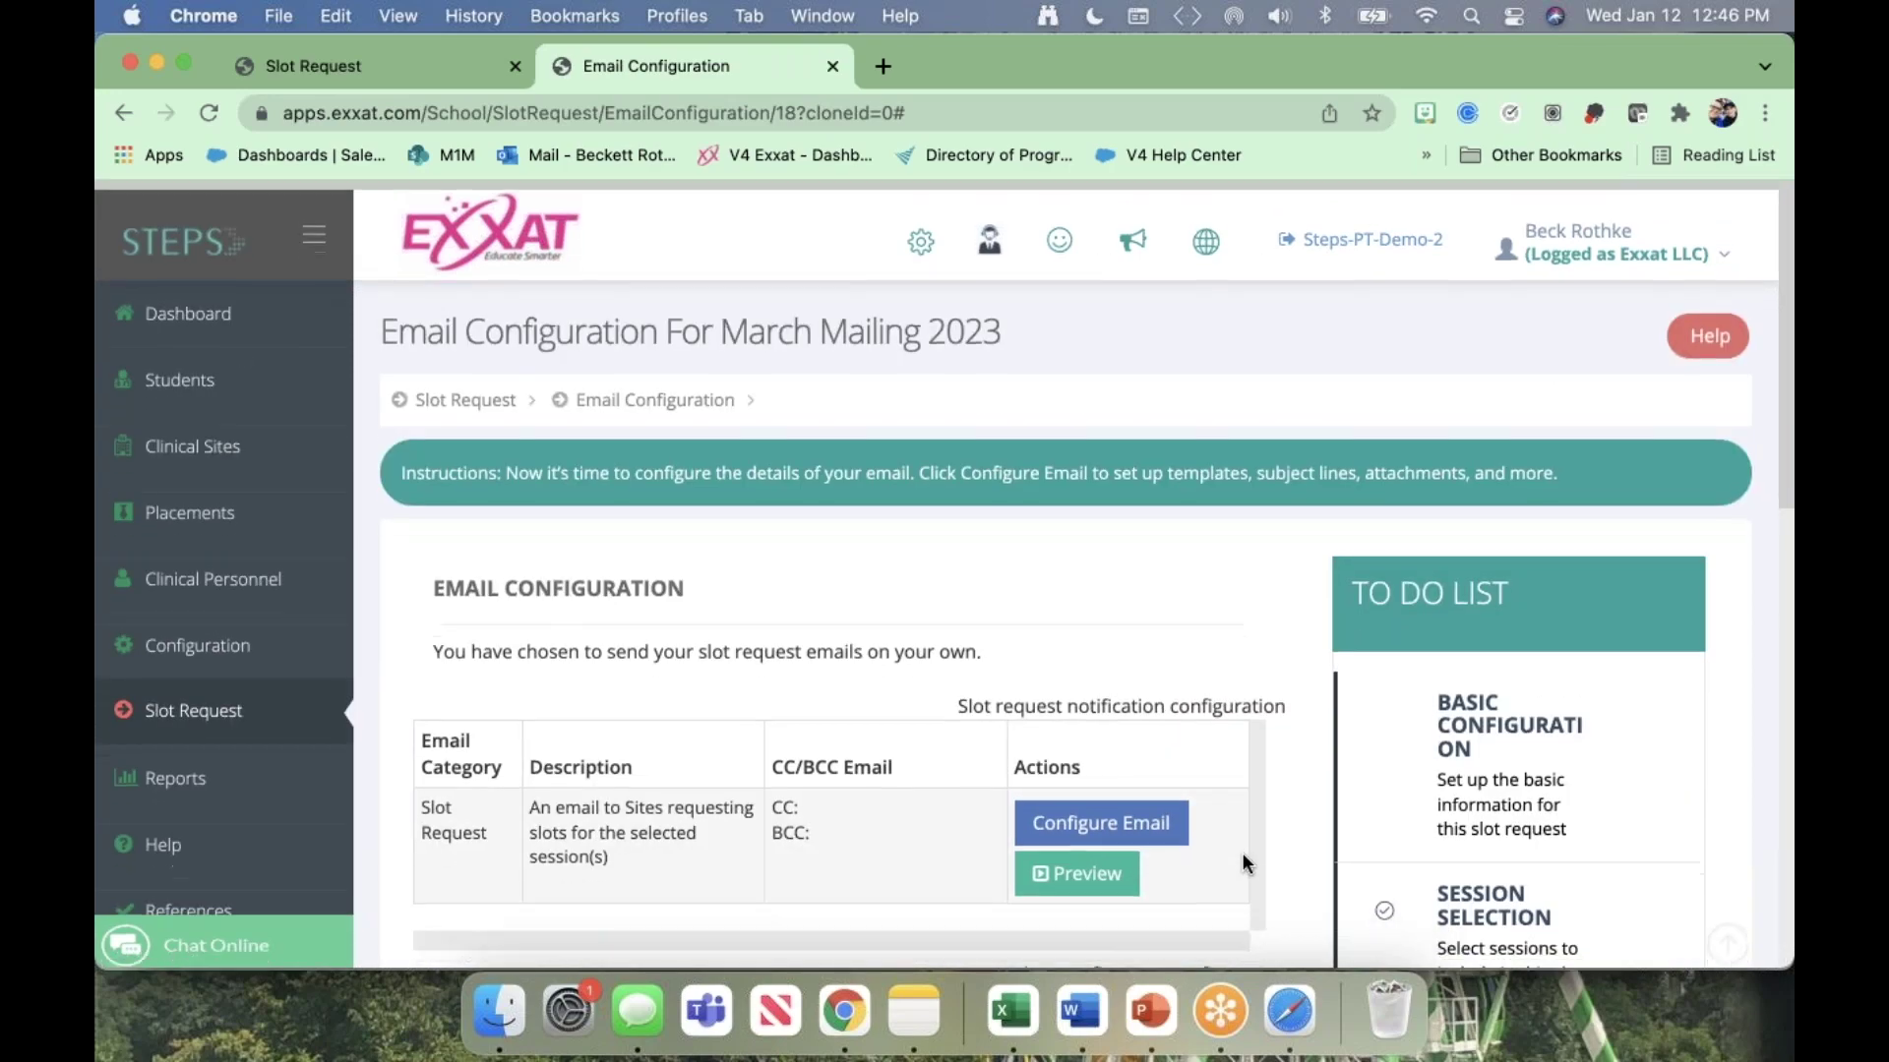
{"action": "scroll", "coordinate": [1241, 863], "scroll_direction": "down", "scroll_amount": 7}
{"action": "scroll", "coordinate": [1242, 863], "scroll_direction": "down", "scroll_amount": 3}
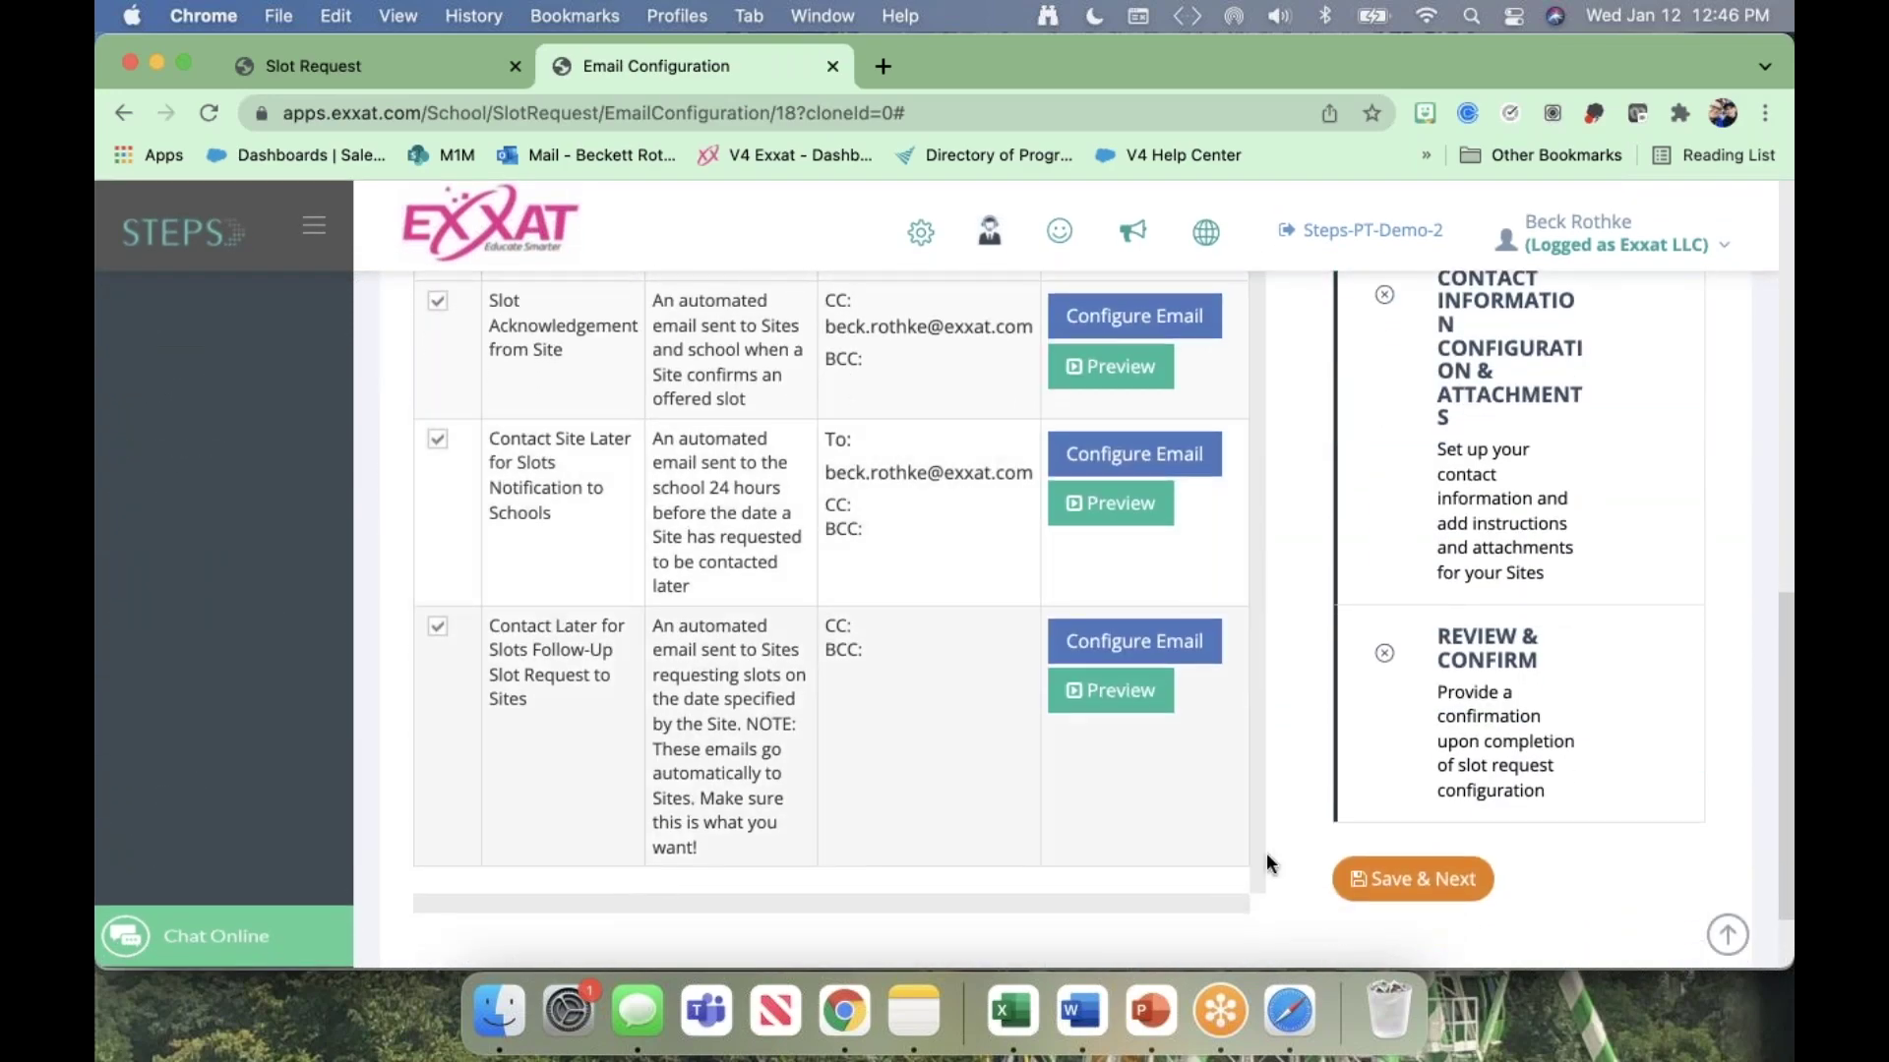
- Save the email settings and review the empty Contact Information Configuration & Attachments page
{"action": "left_click", "coordinate": [1460, 891]}
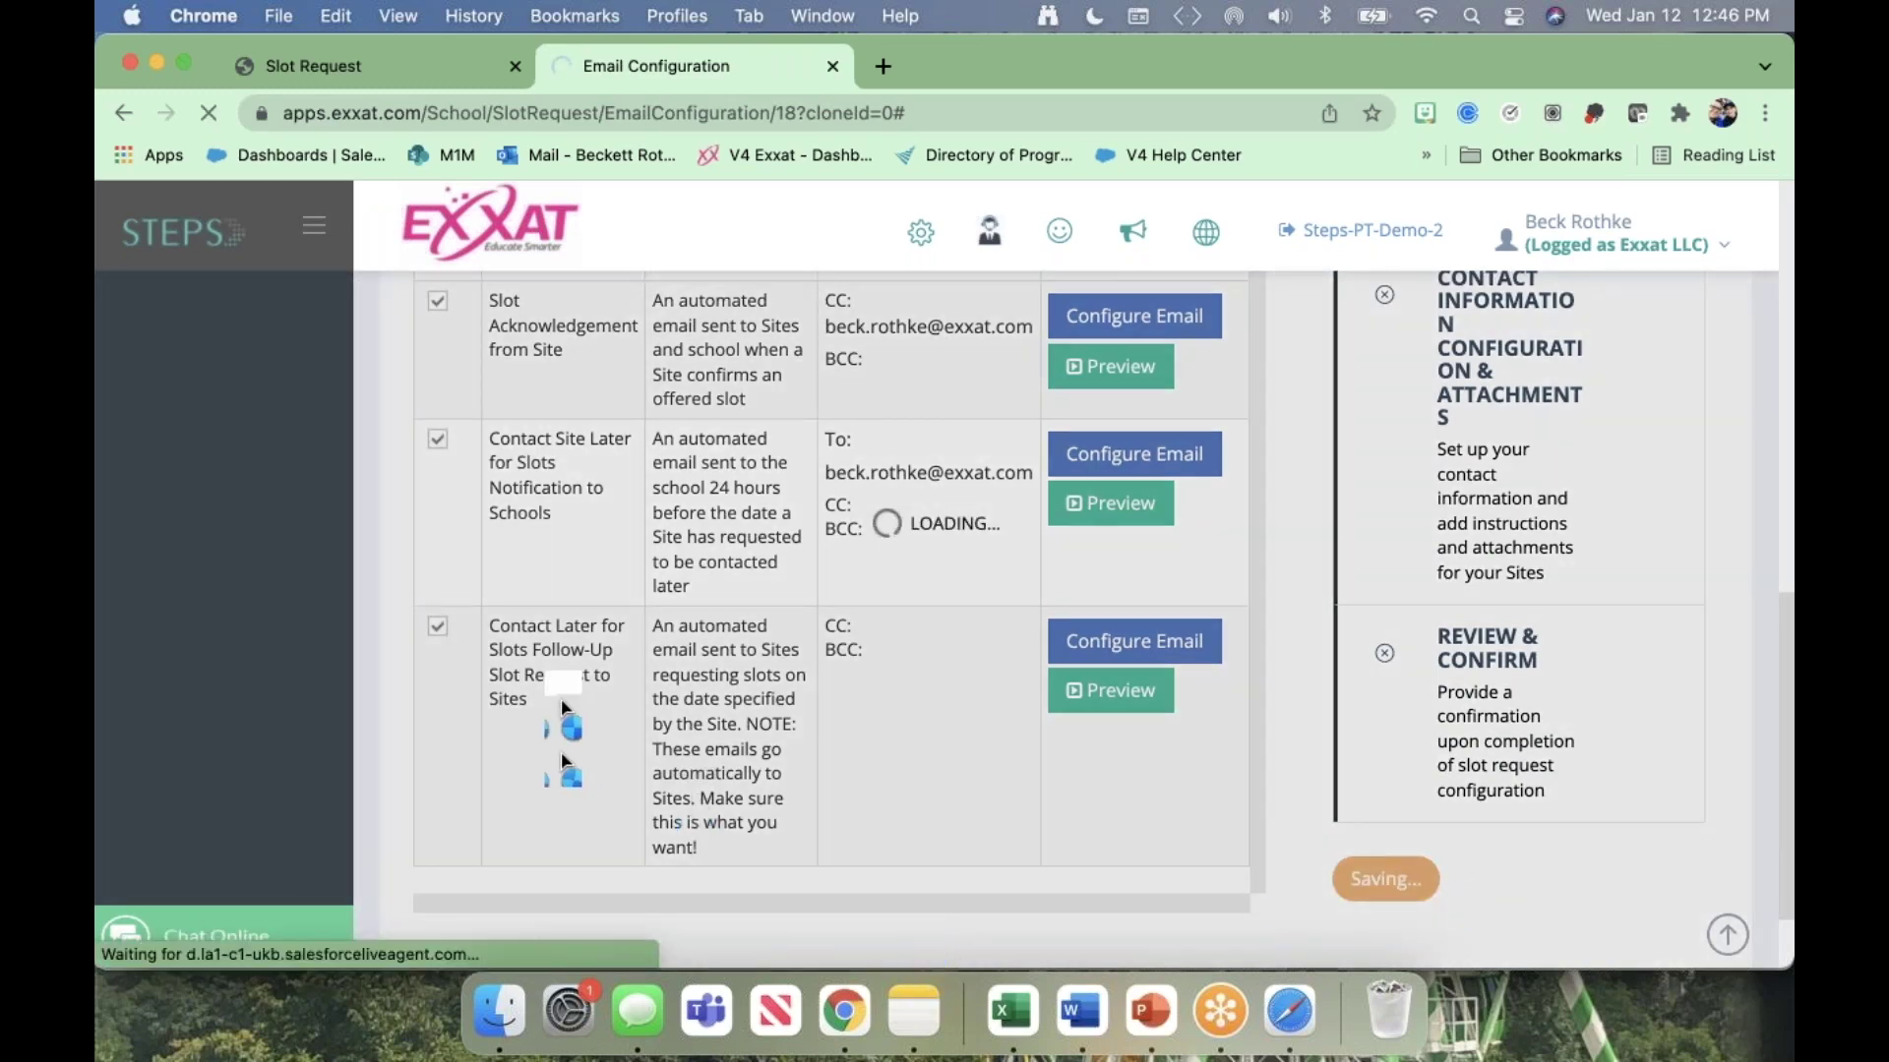
{"action": "scroll", "coordinate": [647, 608], "scroll_direction": "down", "scroll_amount": 3}
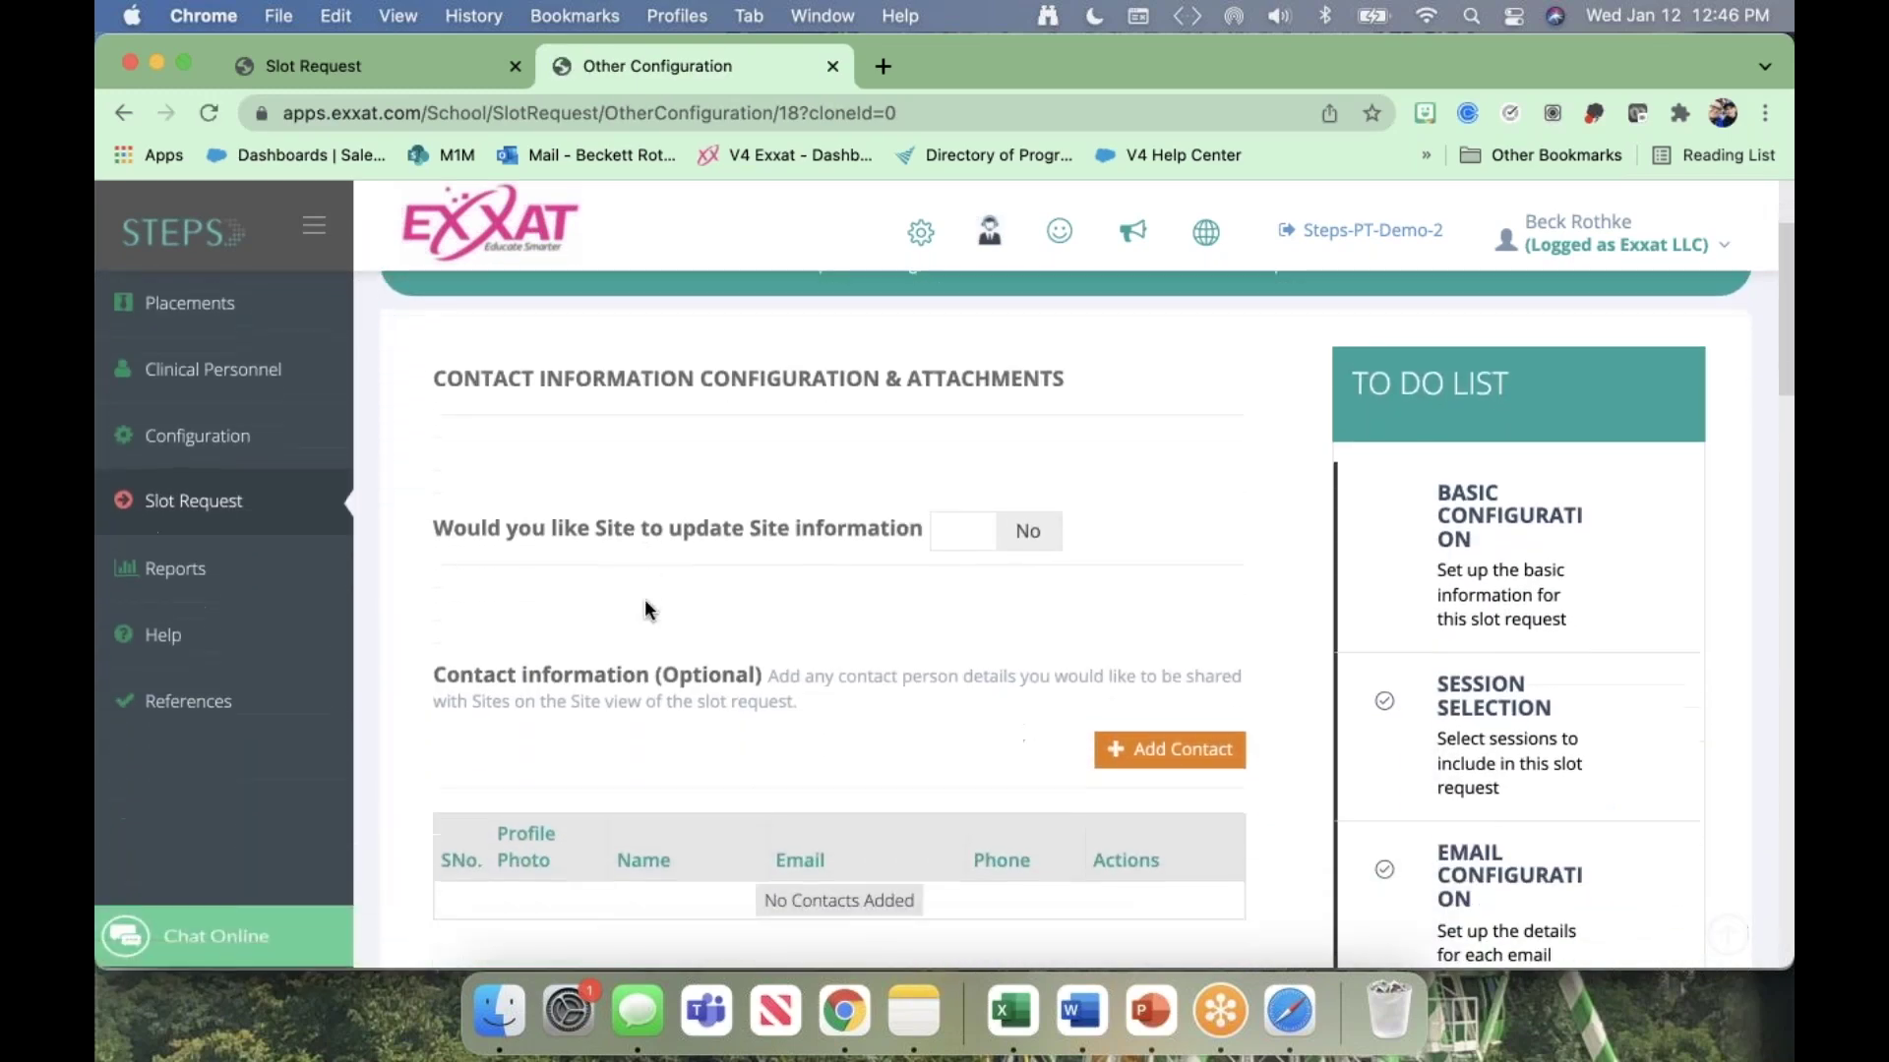
{"action": "scroll", "coordinate": [646, 608], "scroll_direction": "up", "scroll_amount": 1}
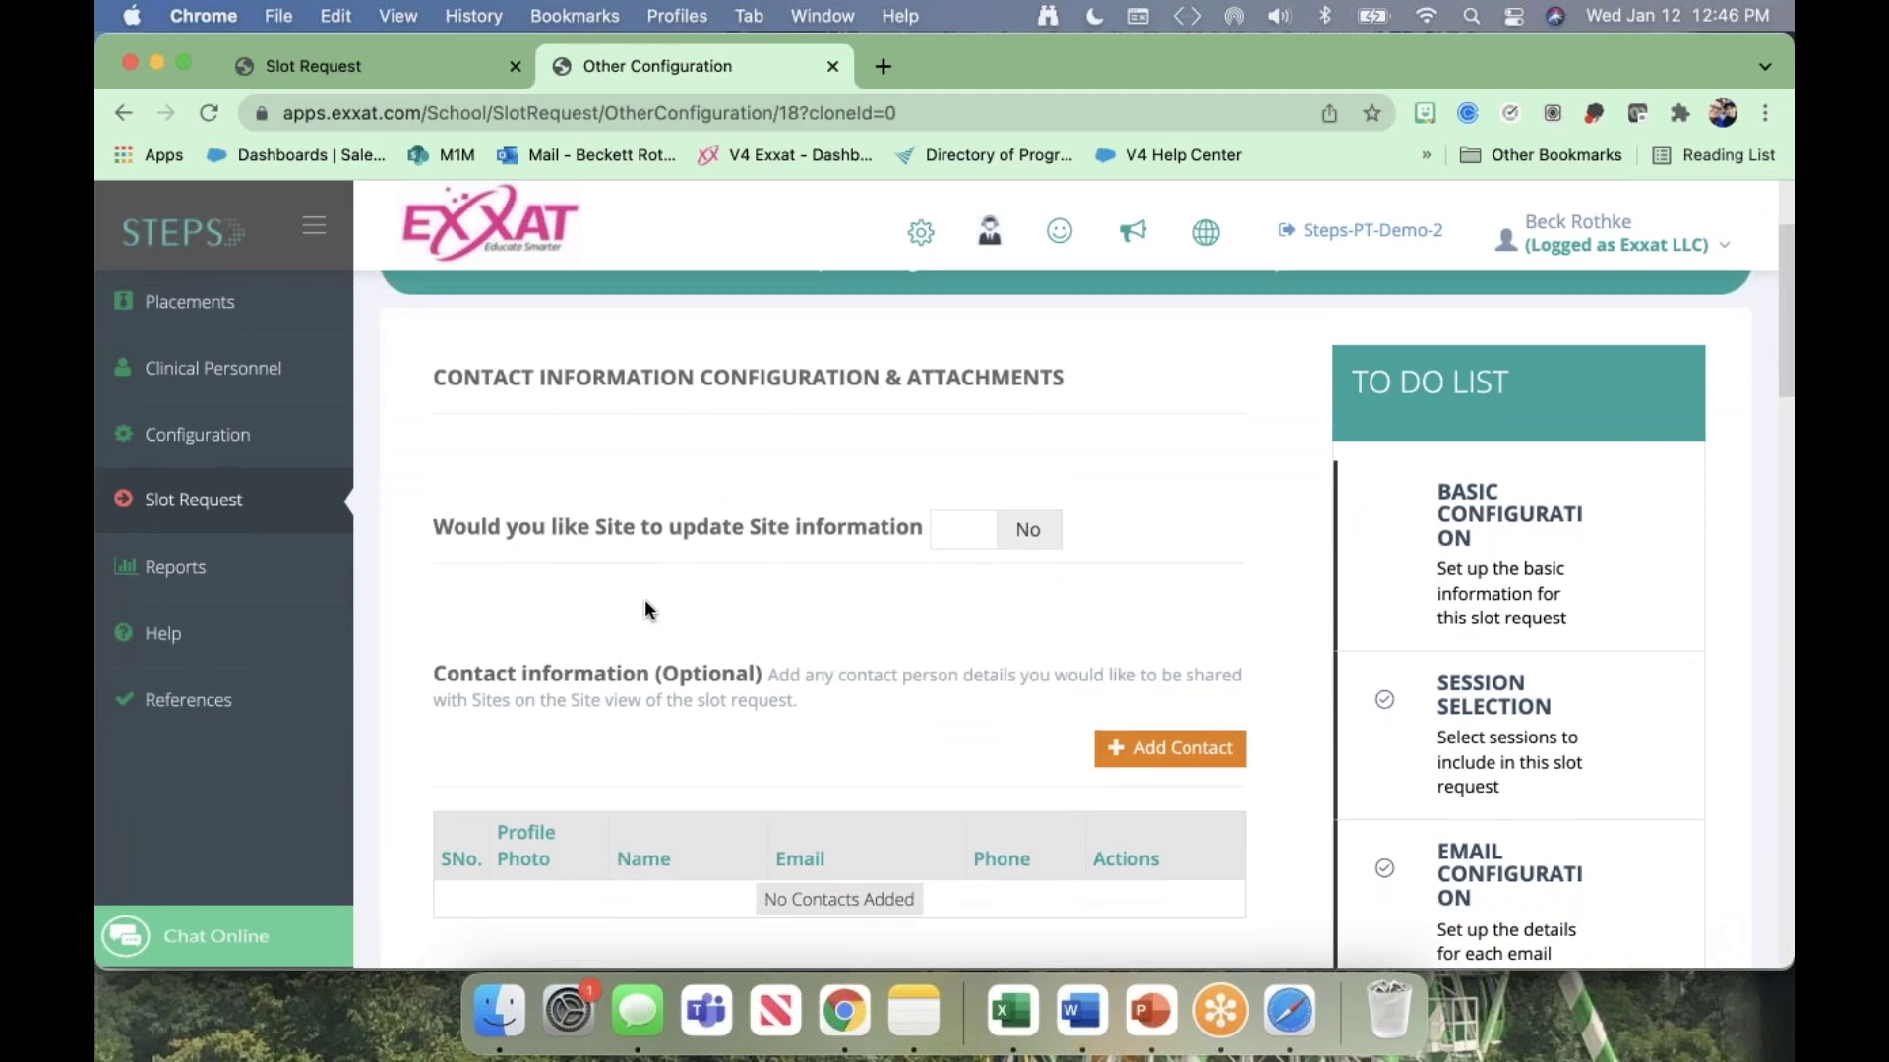
{"action": "scroll", "coordinate": [646, 602], "scroll_direction": "down", "scroll_amount": 1}
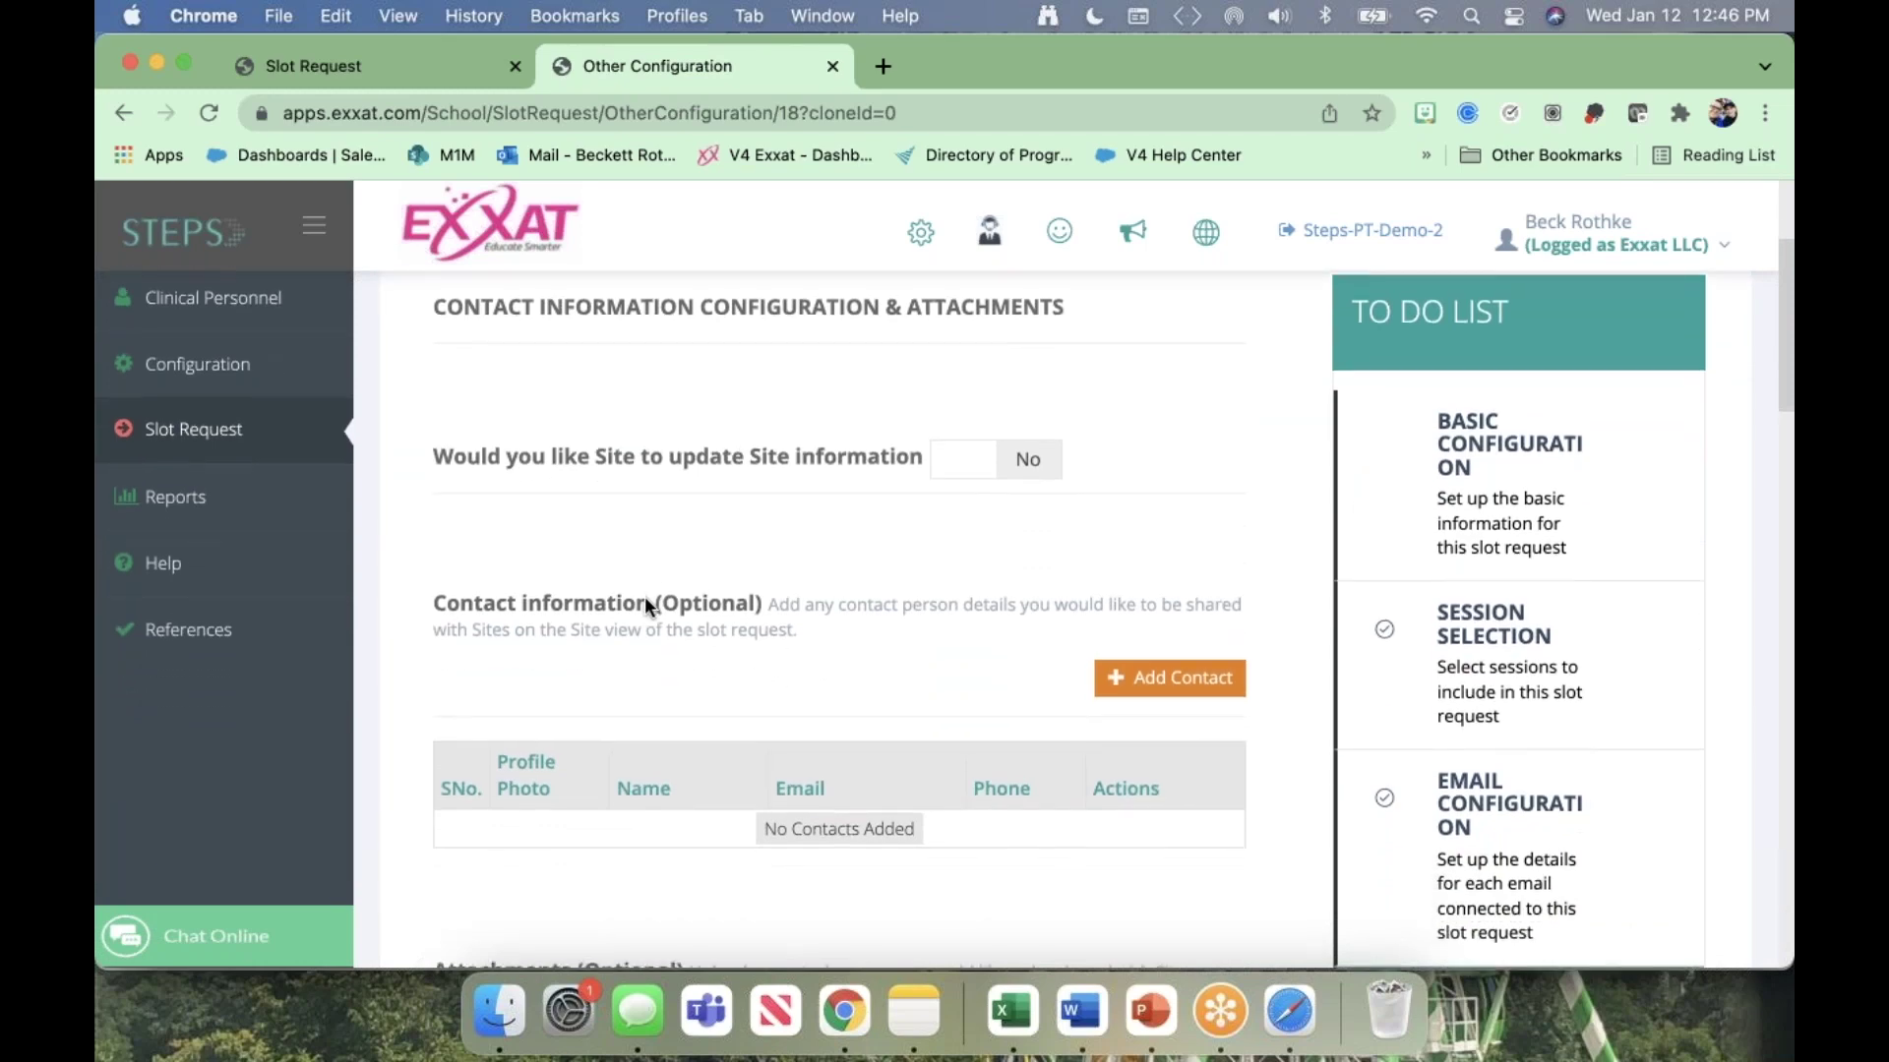
{"action": "scroll", "coordinate": [645, 598], "scroll_direction": "down", "scroll_amount": 4}
{"action": "scroll", "coordinate": [646, 607], "scroll_direction": "down", "scroll_amount": 10}
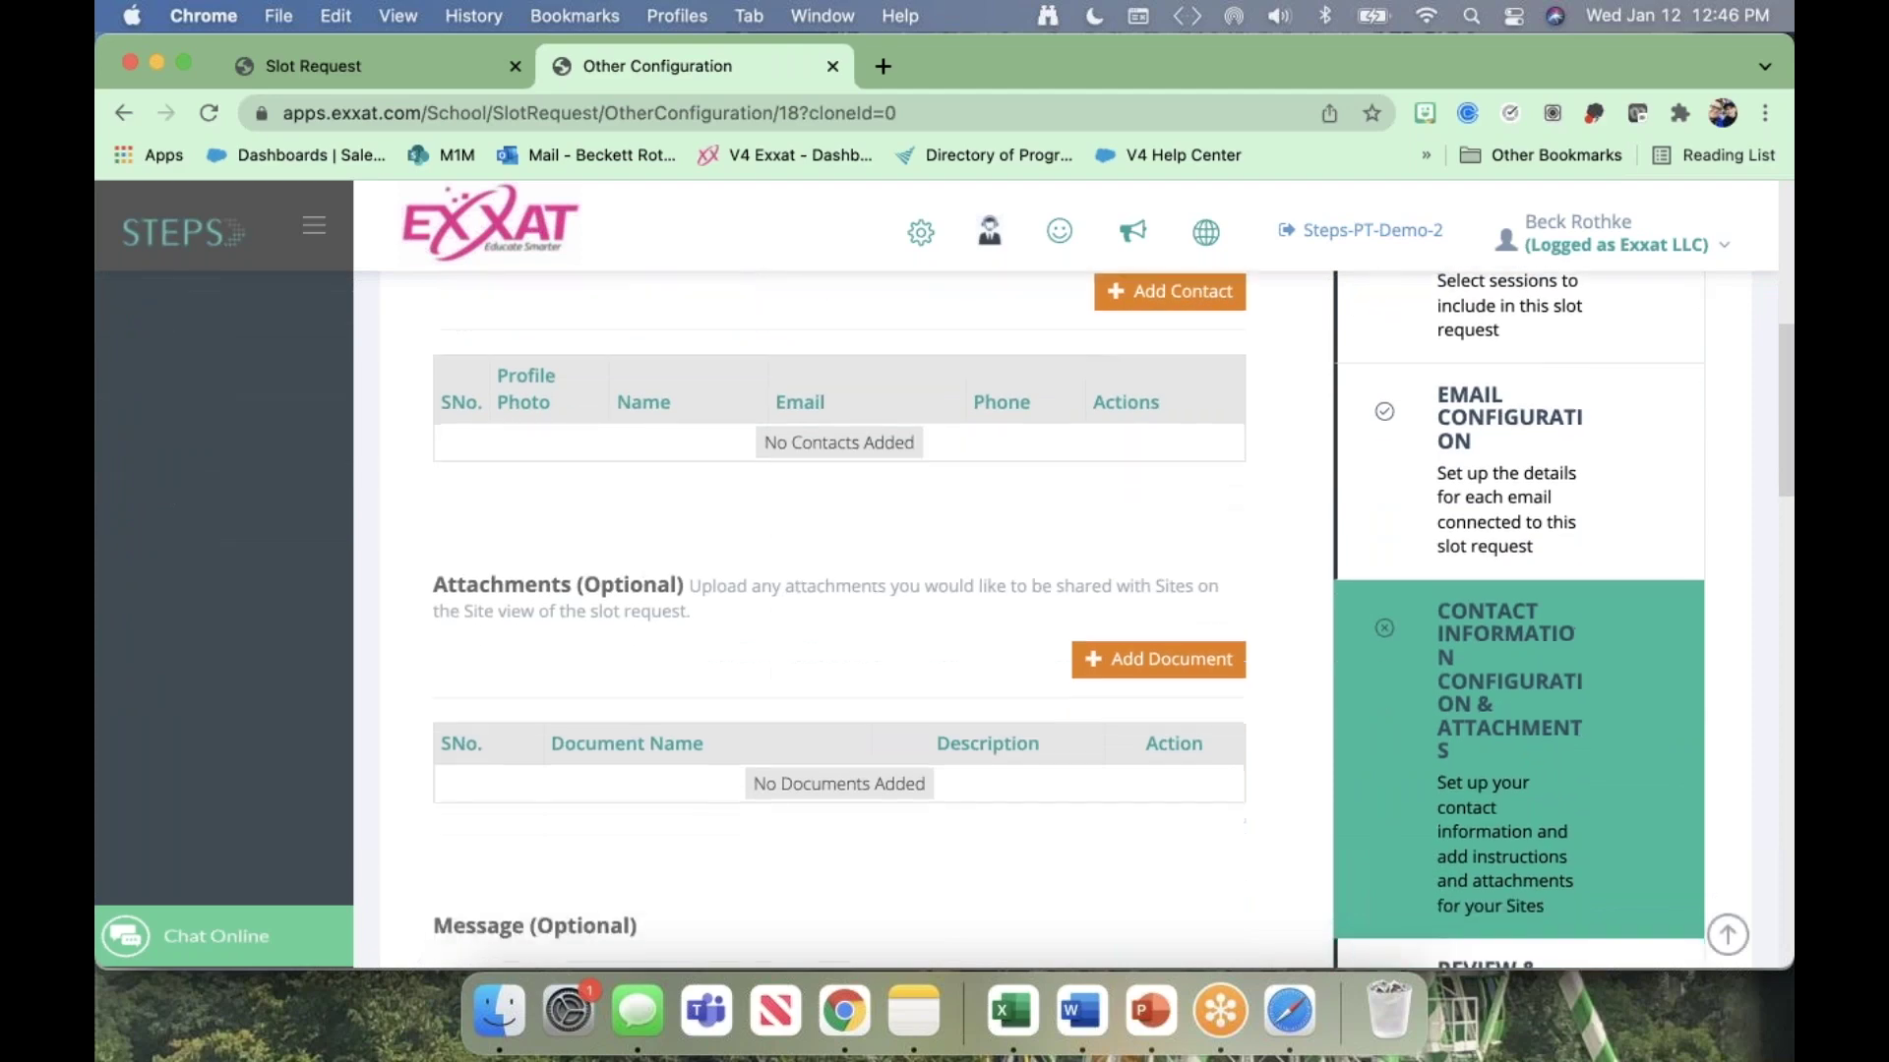
{"action": "scroll", "coordinate": [645, 607], "scroll_direction": "up", "scroll_amount": 12}
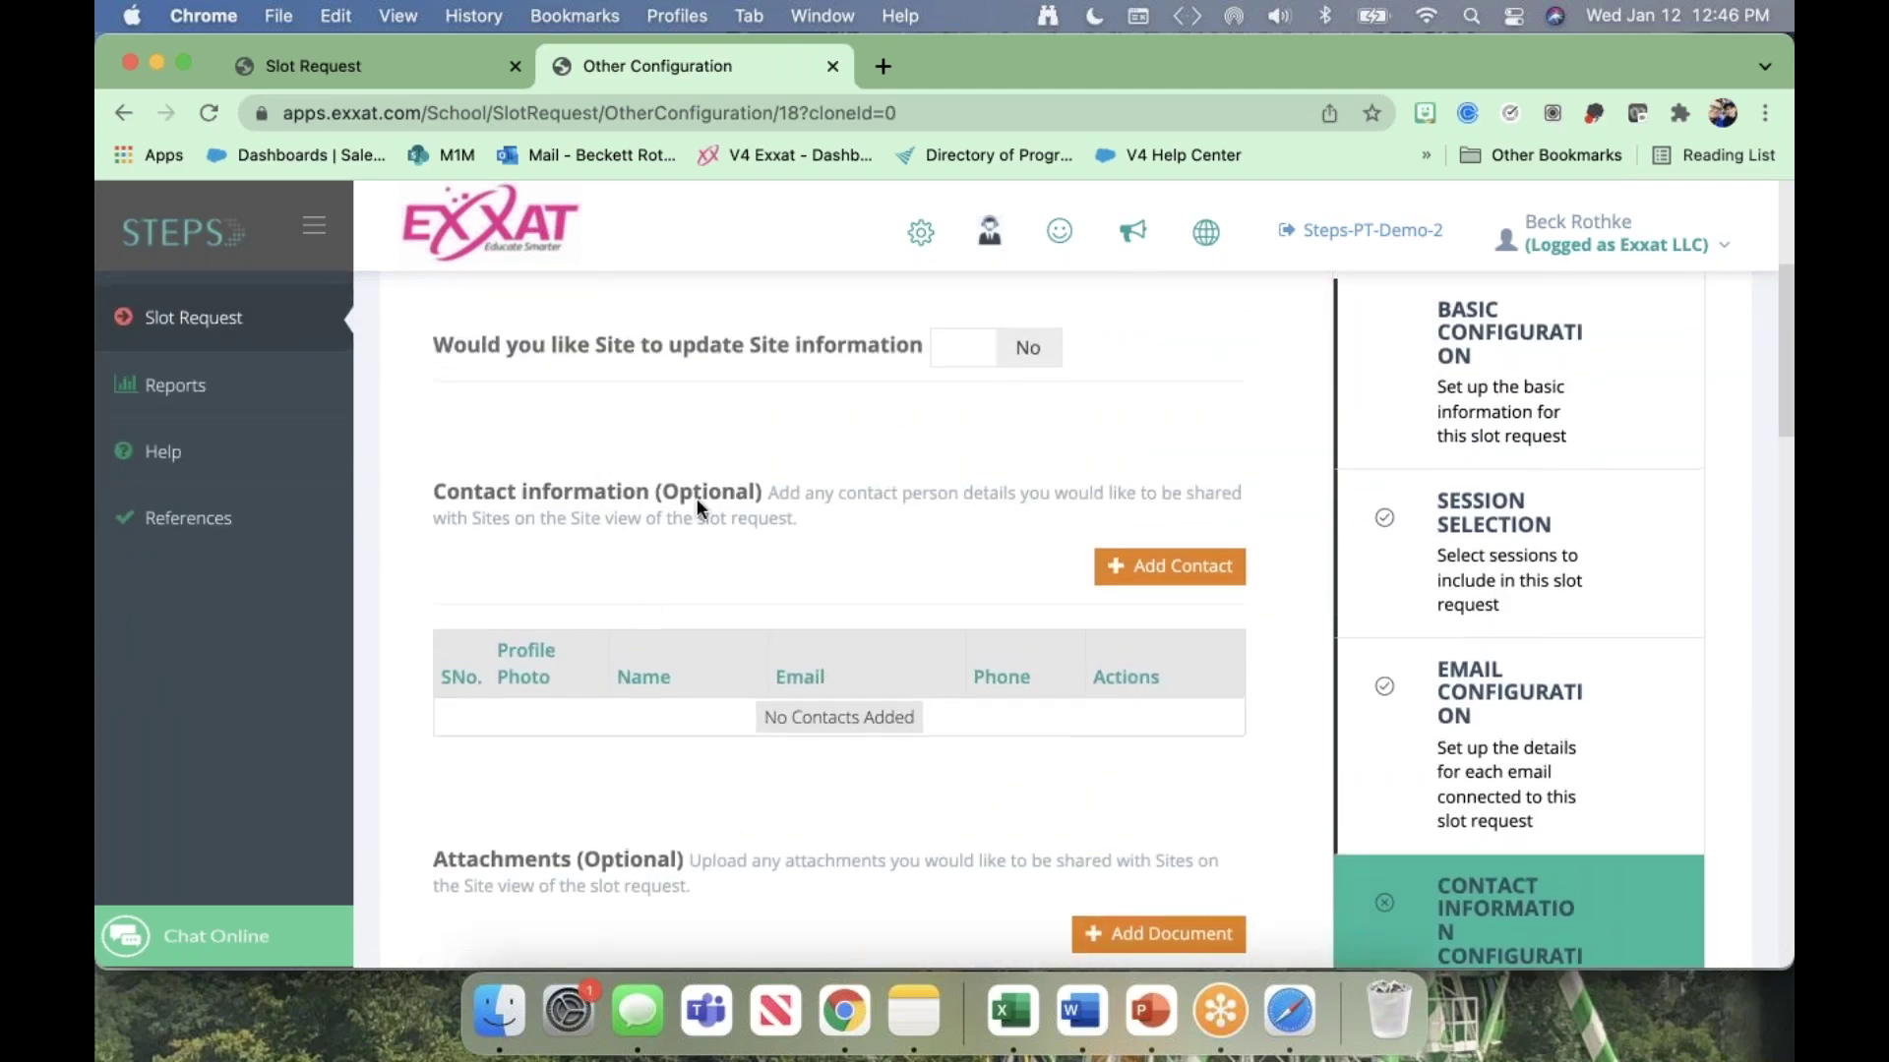
{"action": "scroll", "coordinate": [712, 421], "scroll_direction": "up", "scroll_amount": 2}
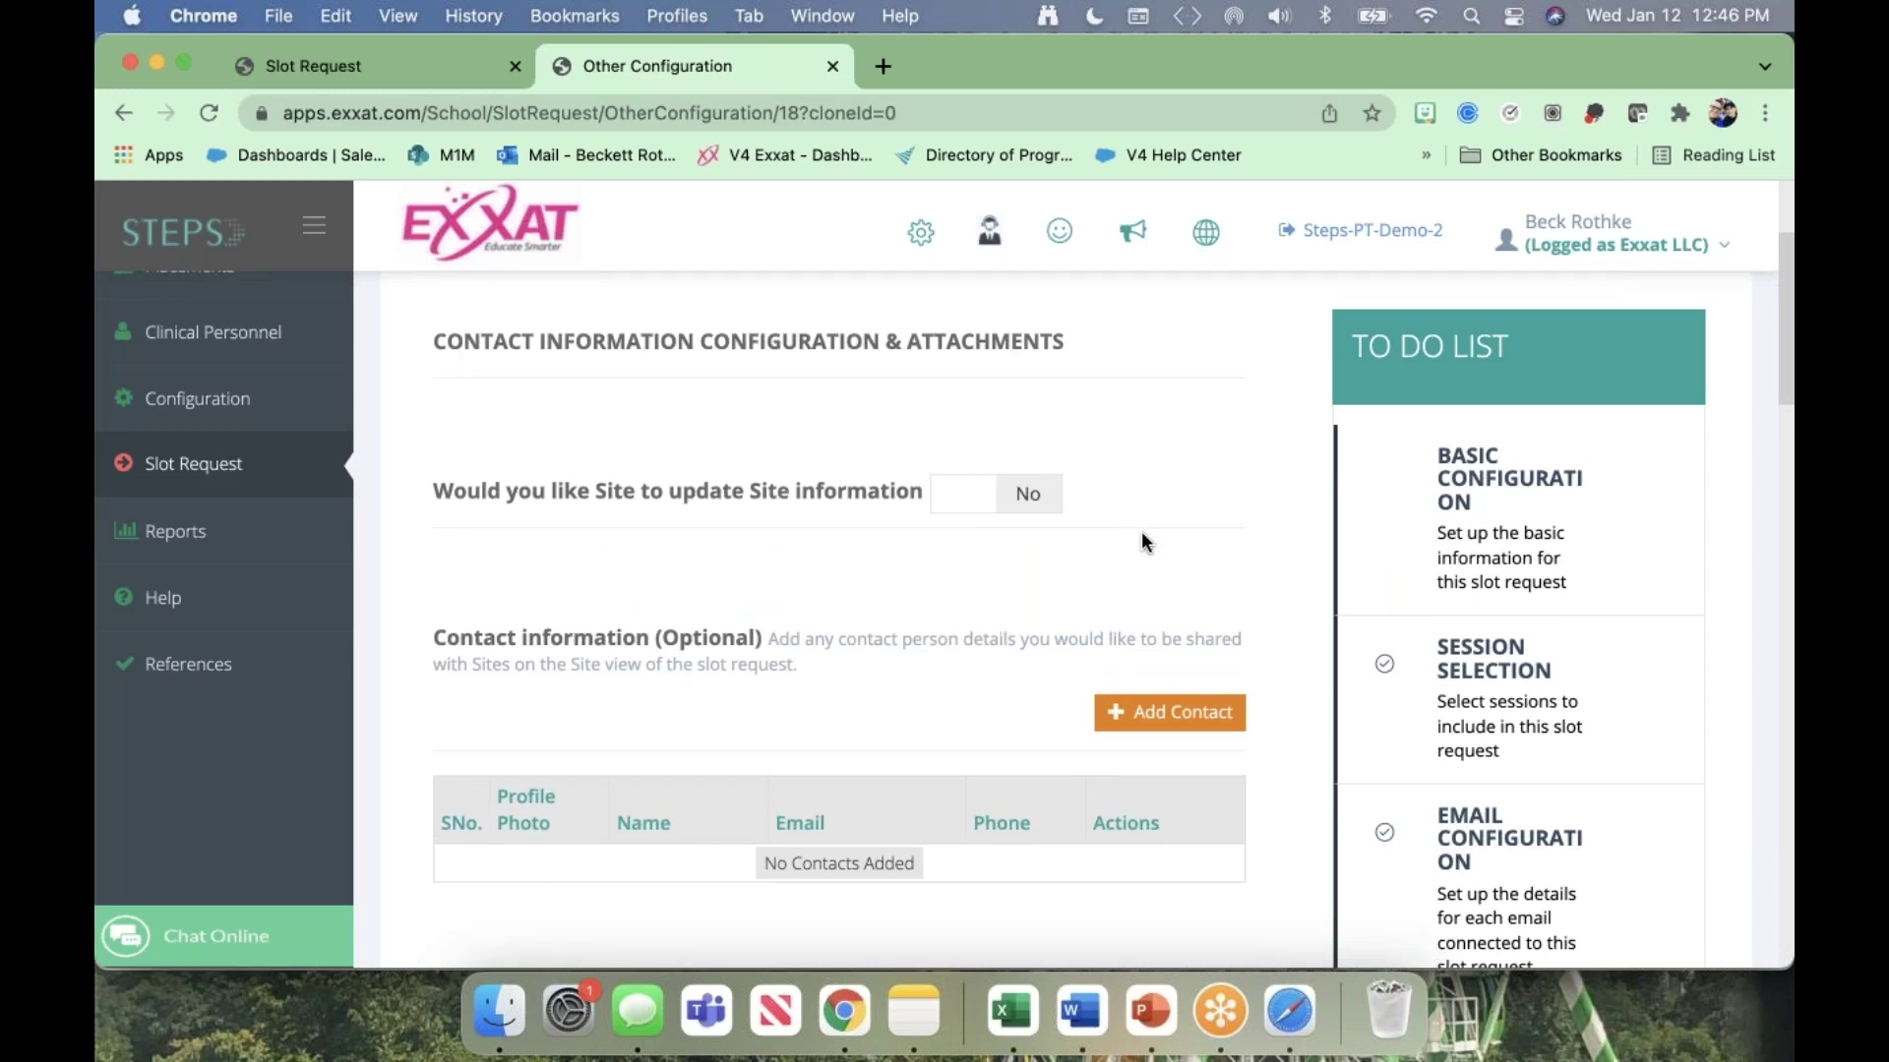
- Let Sites update Site Email, Site Document, State, and staff email addresses and phone numbers
{"action": "left_click", "coordinate": [1032, 501]}
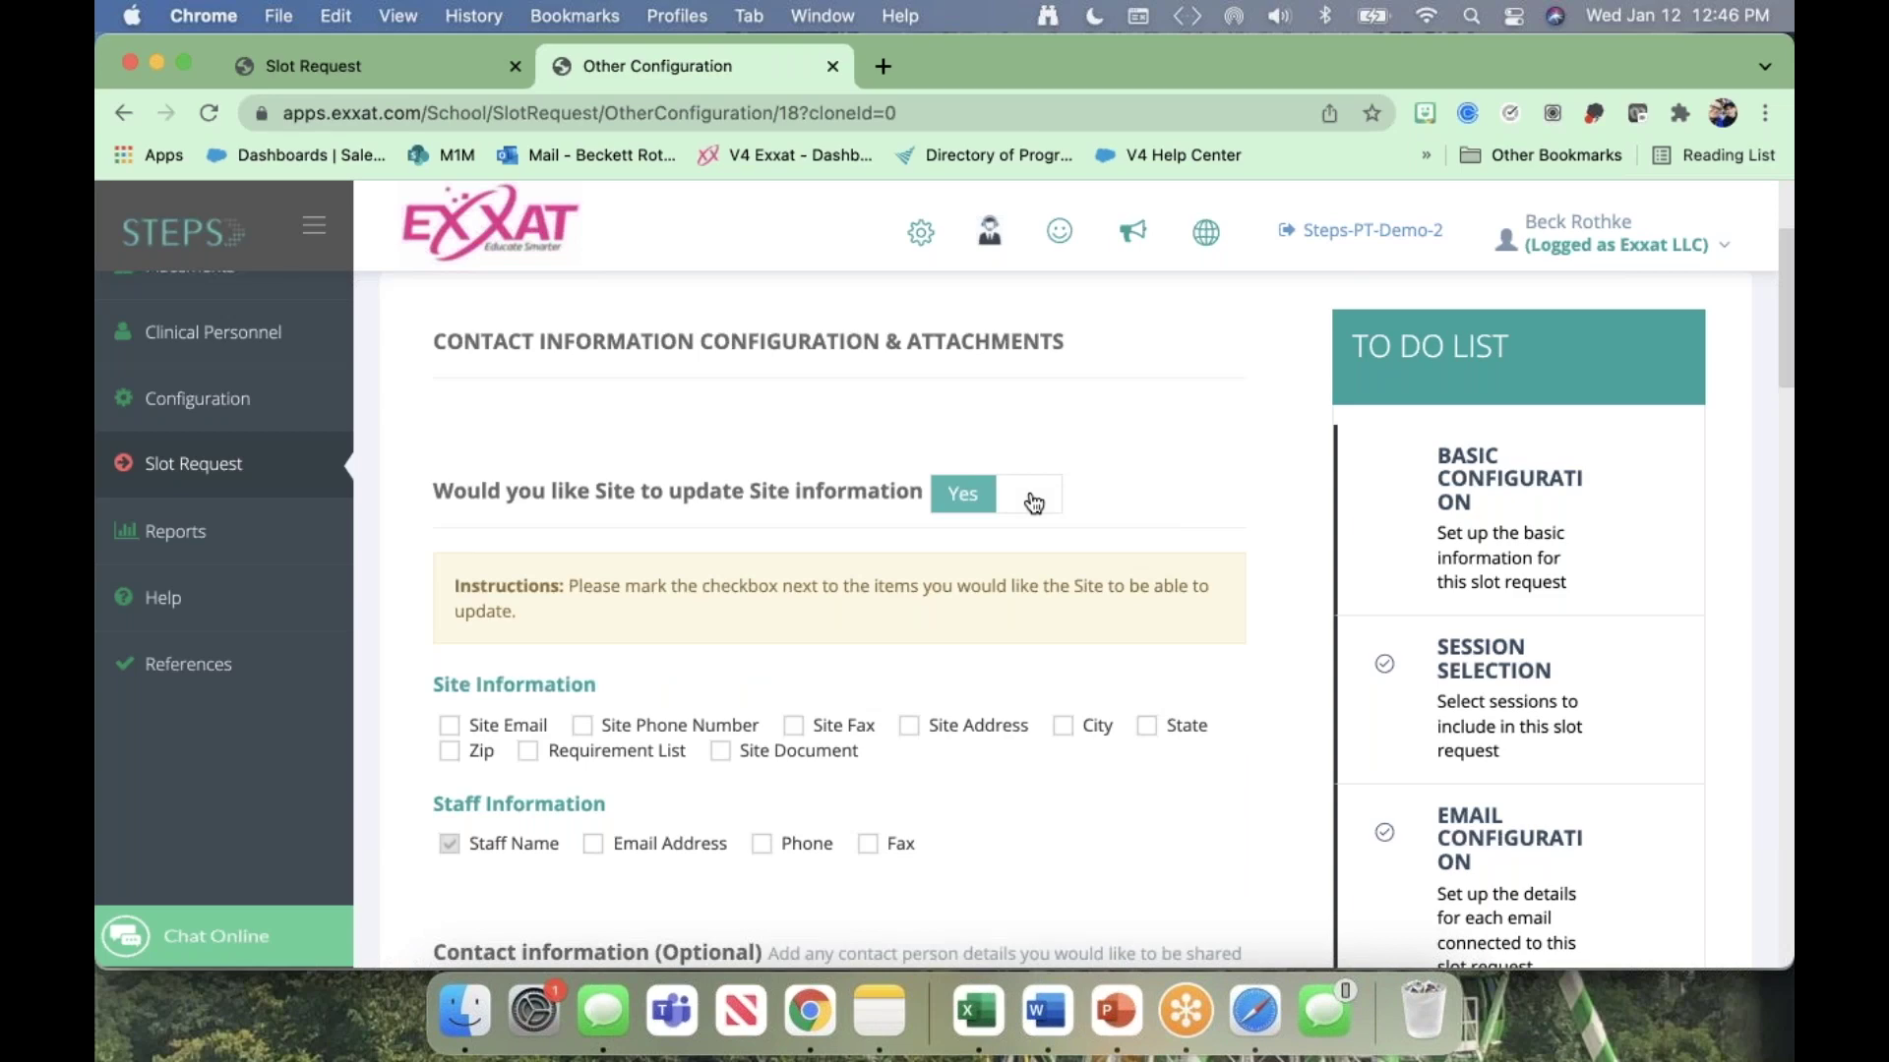
{"action": "scroll", "coordinate": [1033, 502], "scroll_direction": "down", "scroll_amount": 5}
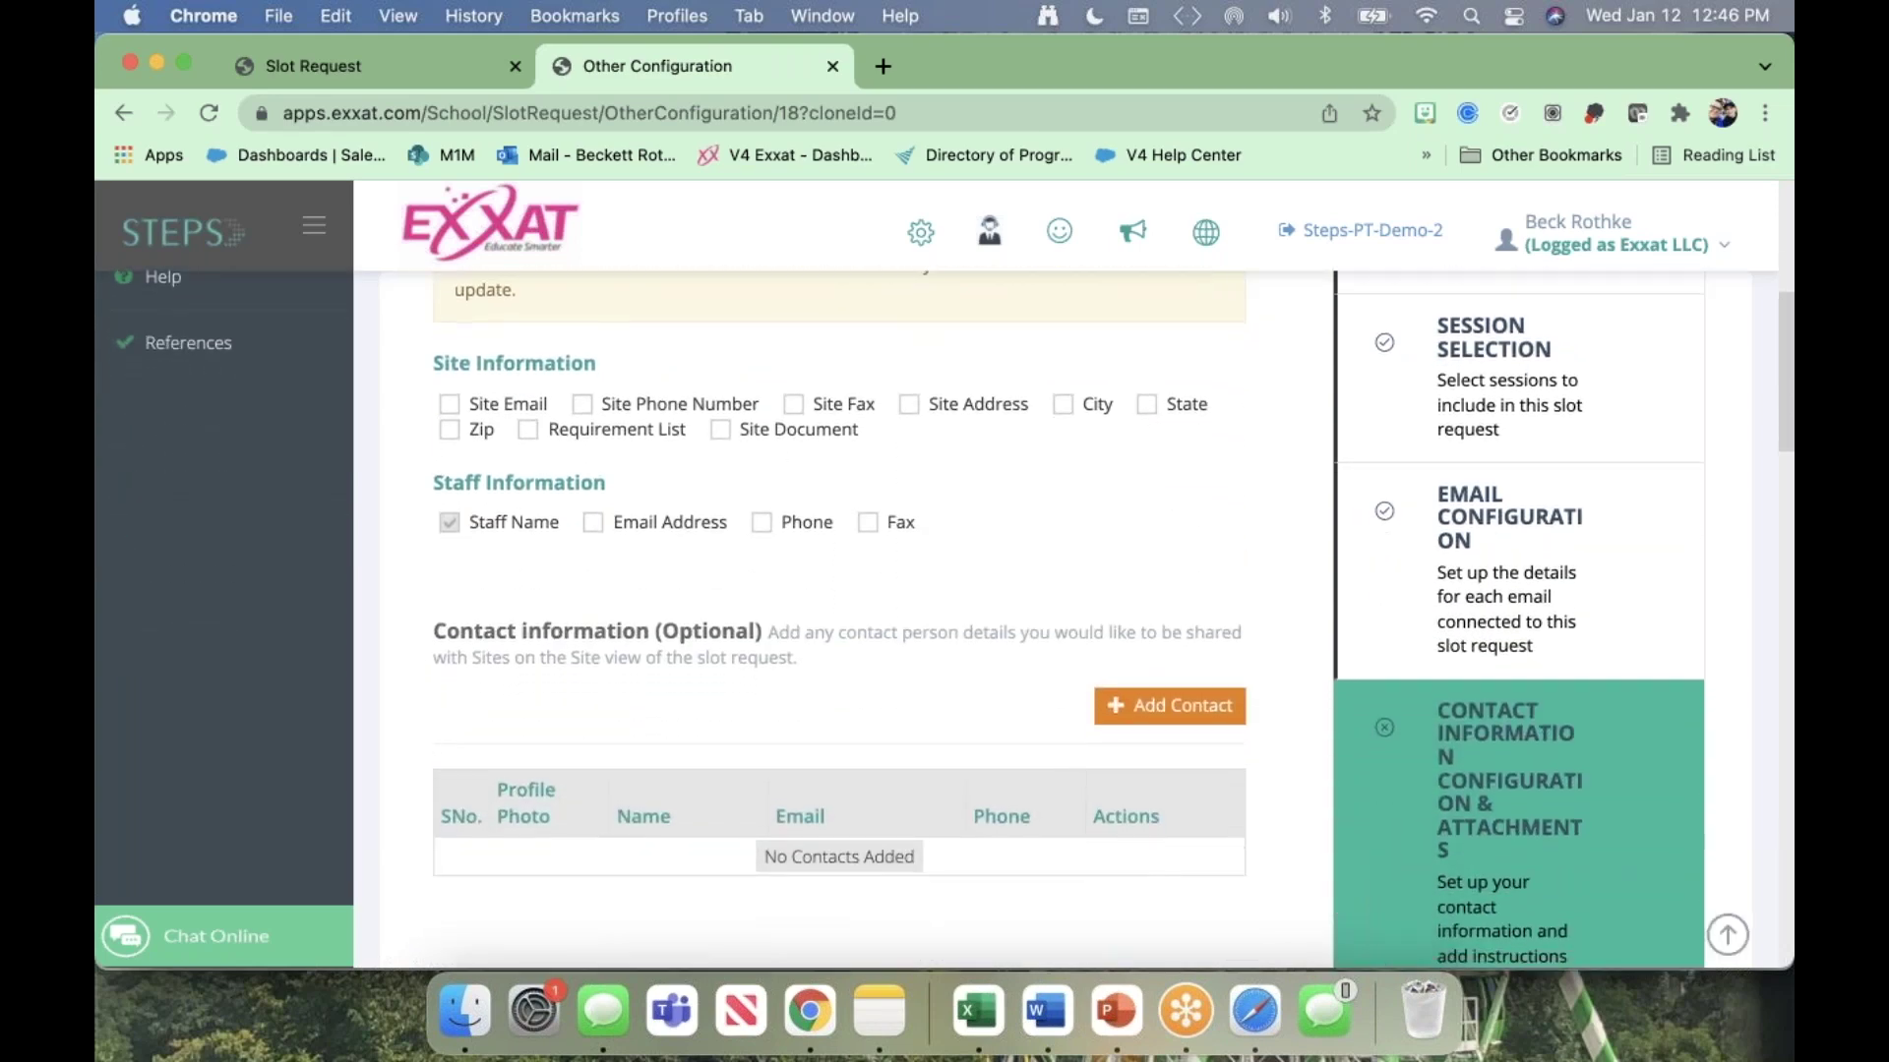
{"action": "left_click", "coordinate": [450, 407]}
{"action": "left_click", "coordinate": [717, 428]}
{"action": "left_click", "coordinate": [1147, 404]}
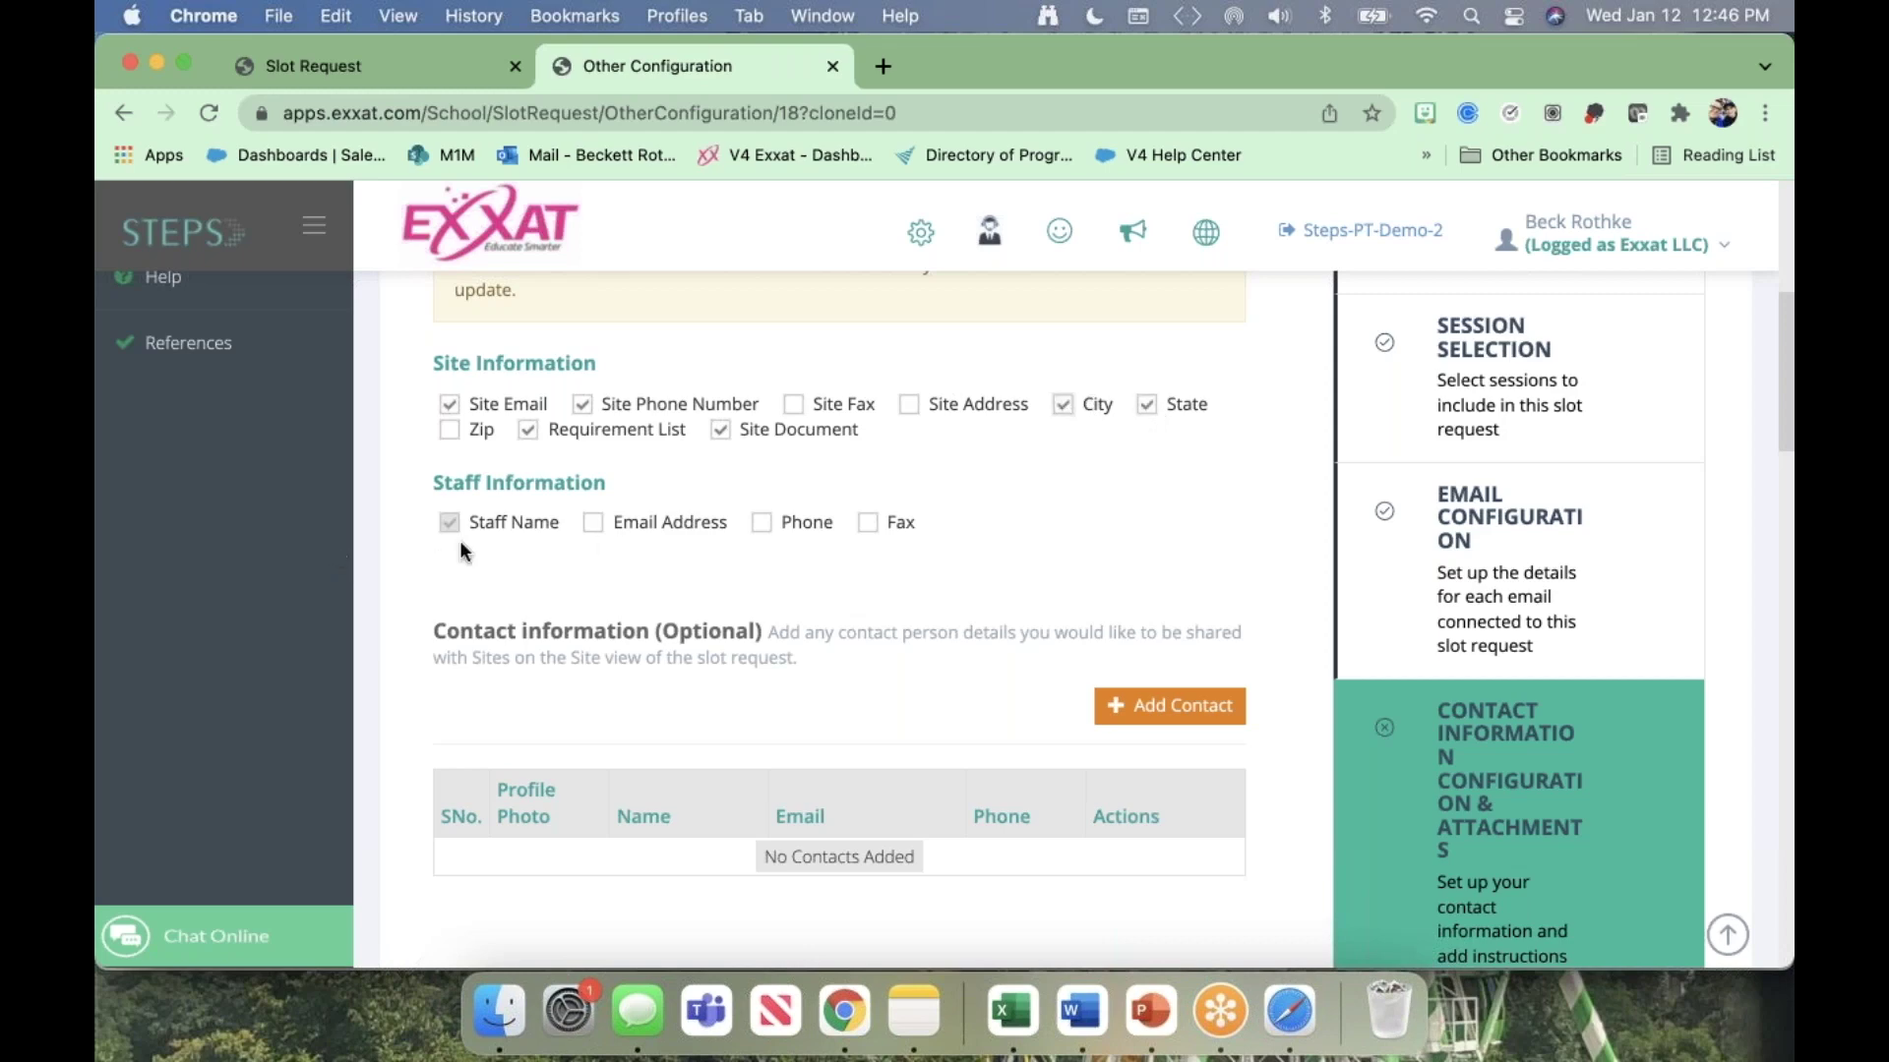
{"action": "left_click", "coordinate": [596, 523]}
{"action": "left_click", "coordinate": [761, 524]}
{"action": "scroll", "coordinate": [1086, 516], "scroll_direction": "down", "scroll_amount": 3}
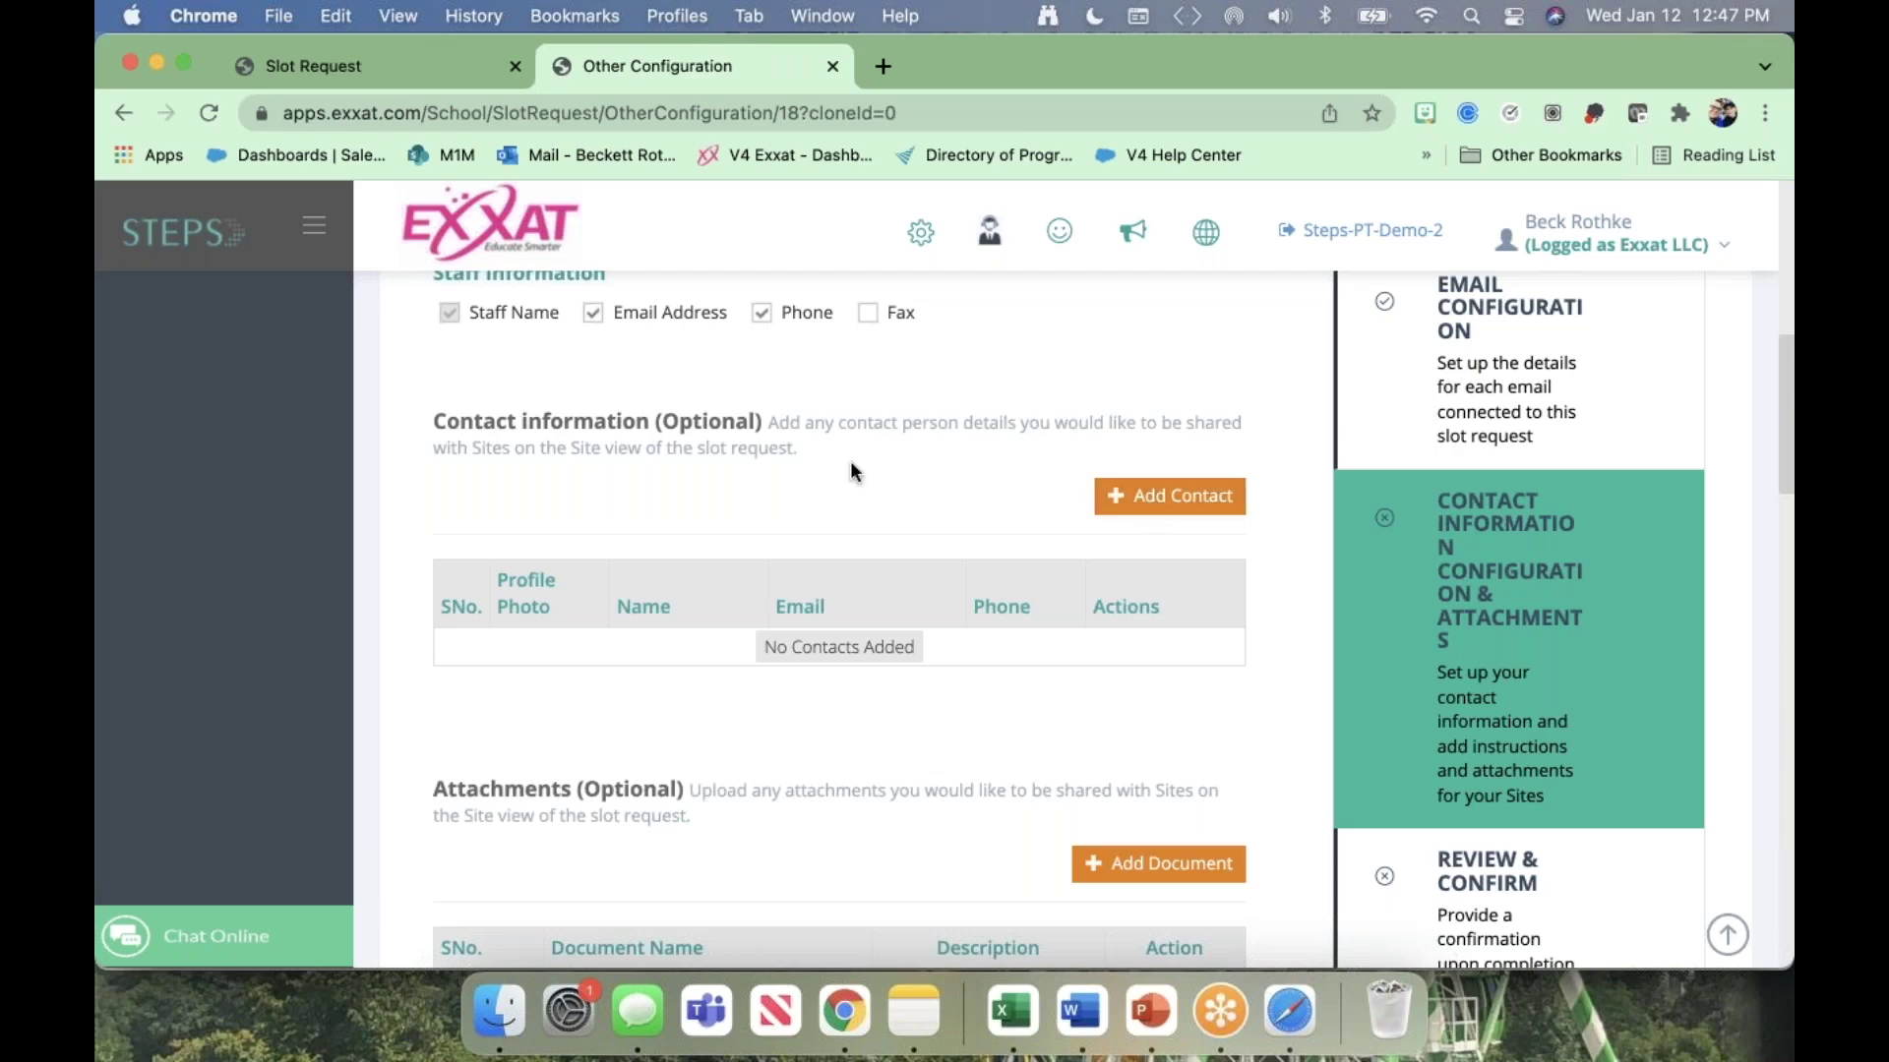
- Add a contact person with name, e-mail and phone filled from browser autofill, and save
{"action": "left_click", "coordinate": [1152, 509]}
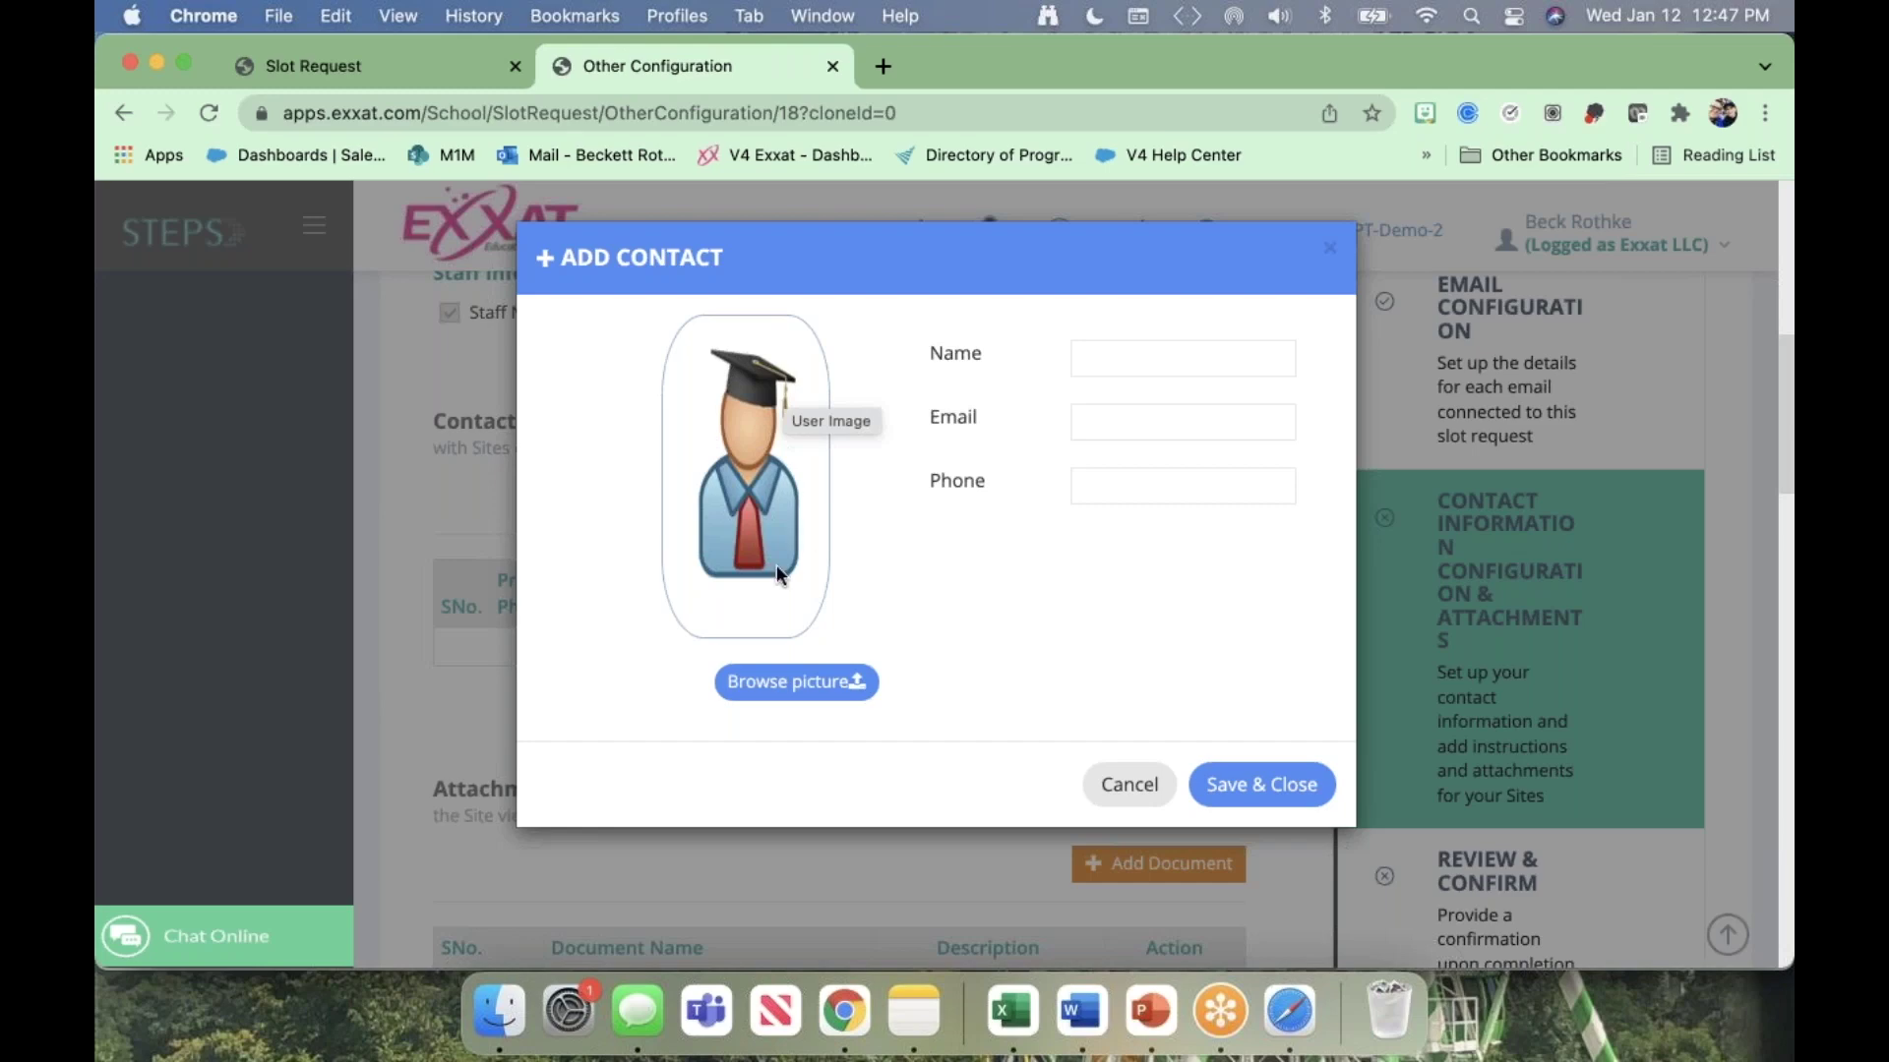
{"action": "left_click", "coordinate": [1145, 365]}
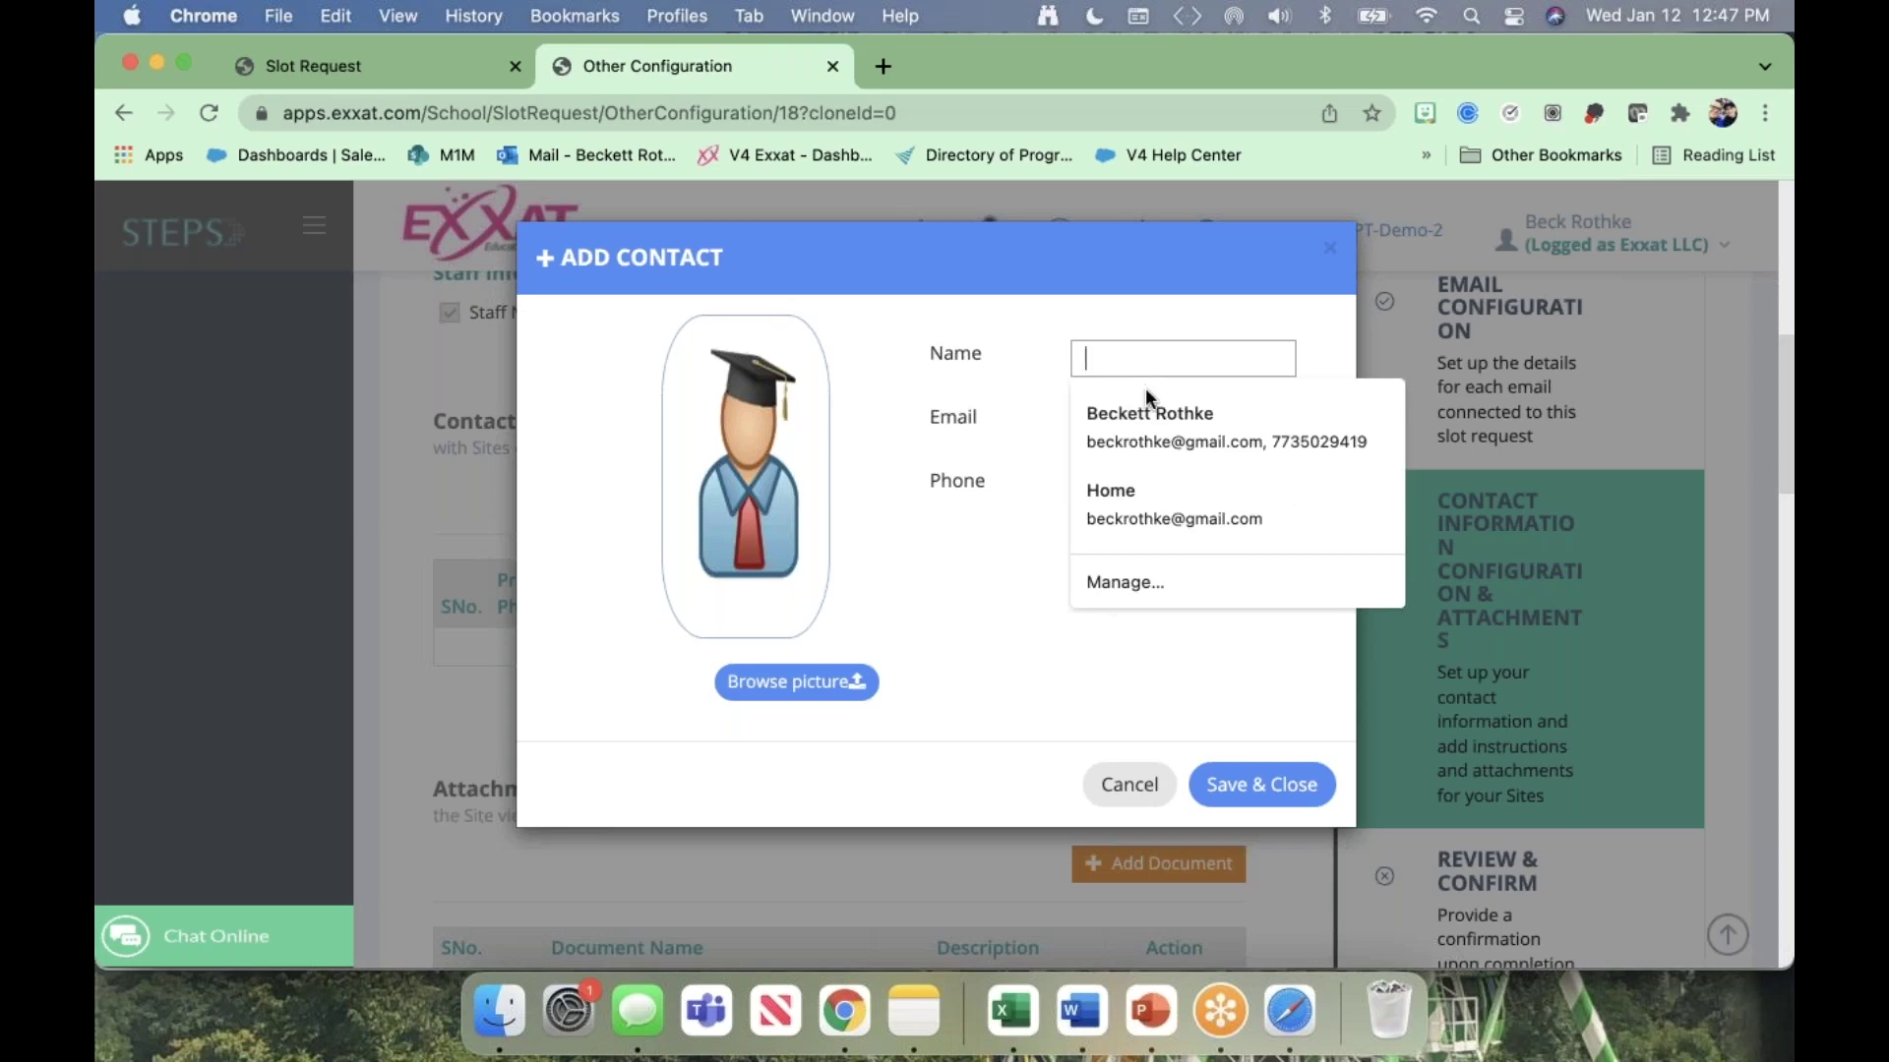
{"action": "key", "text": "Down"}
{"action": "key", "text": "Return"}
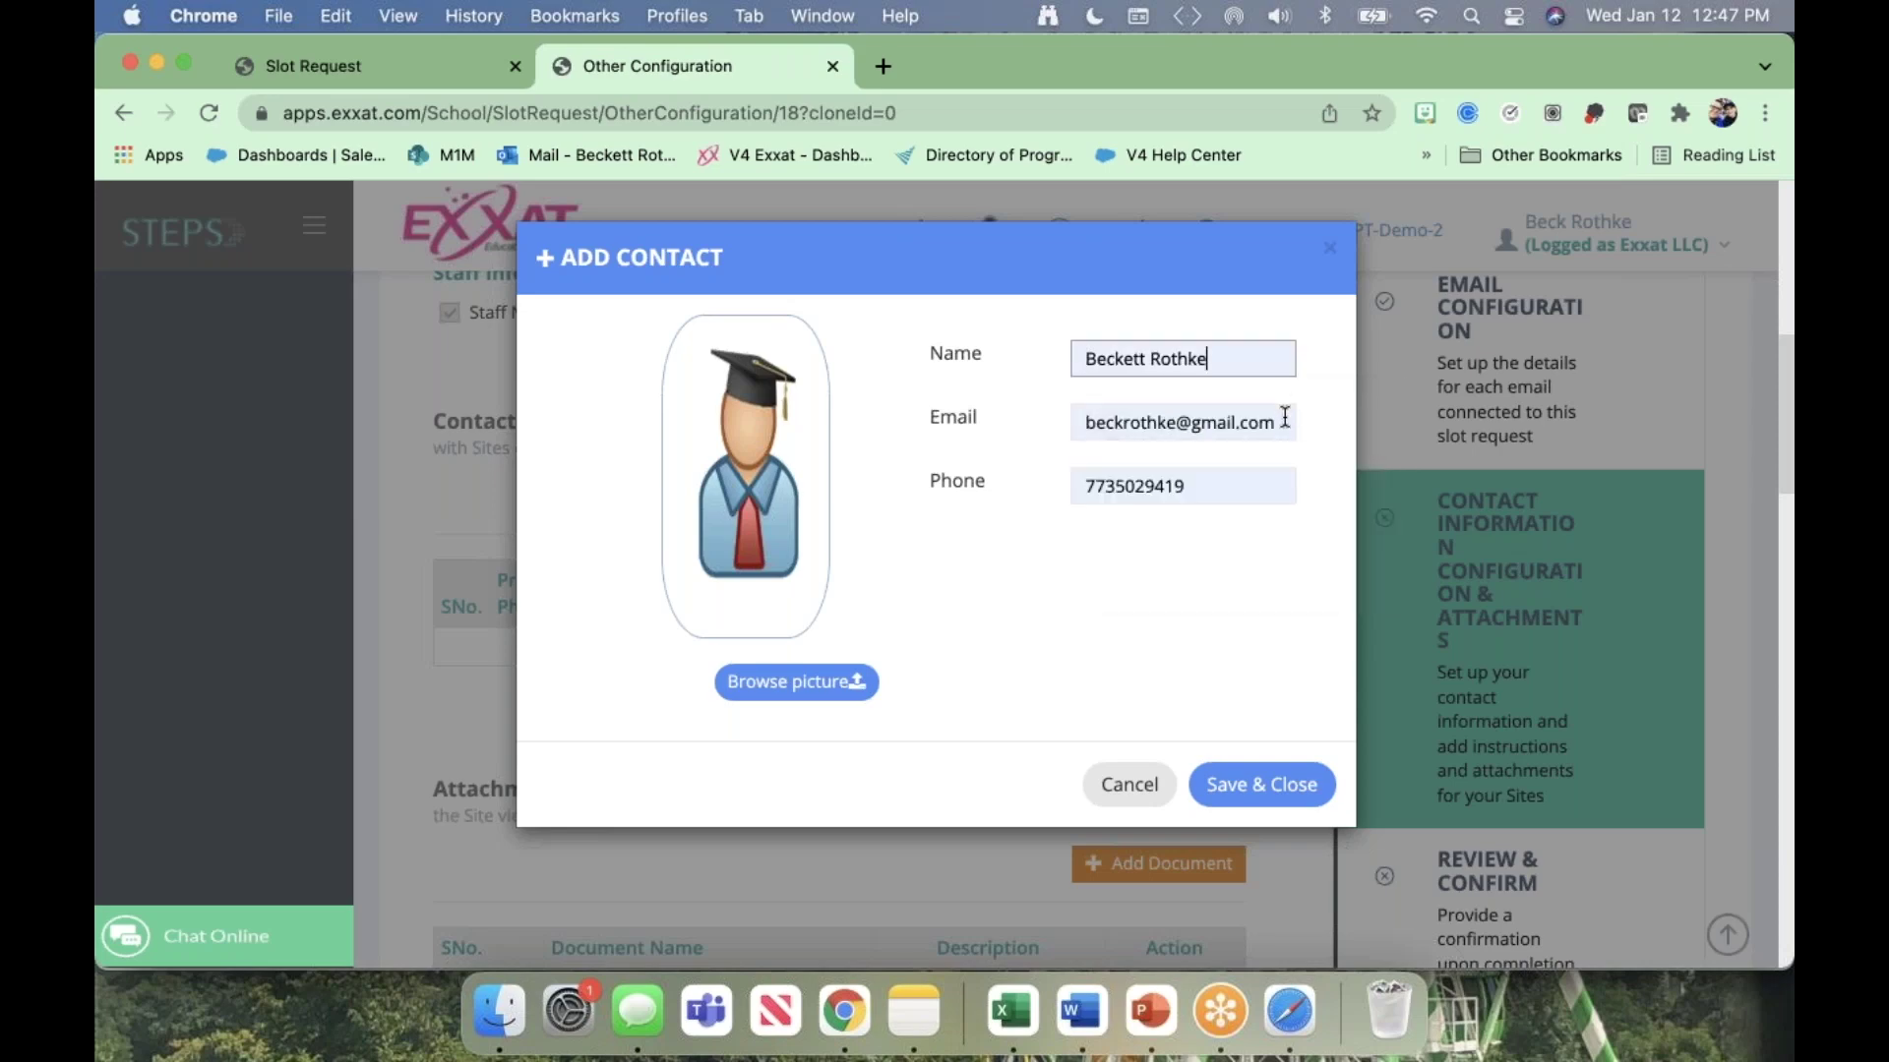
{"action": "left_click", "coordinate": [1285, 417]}
{"action": "left_click", "coordinate": [1006, 531]}
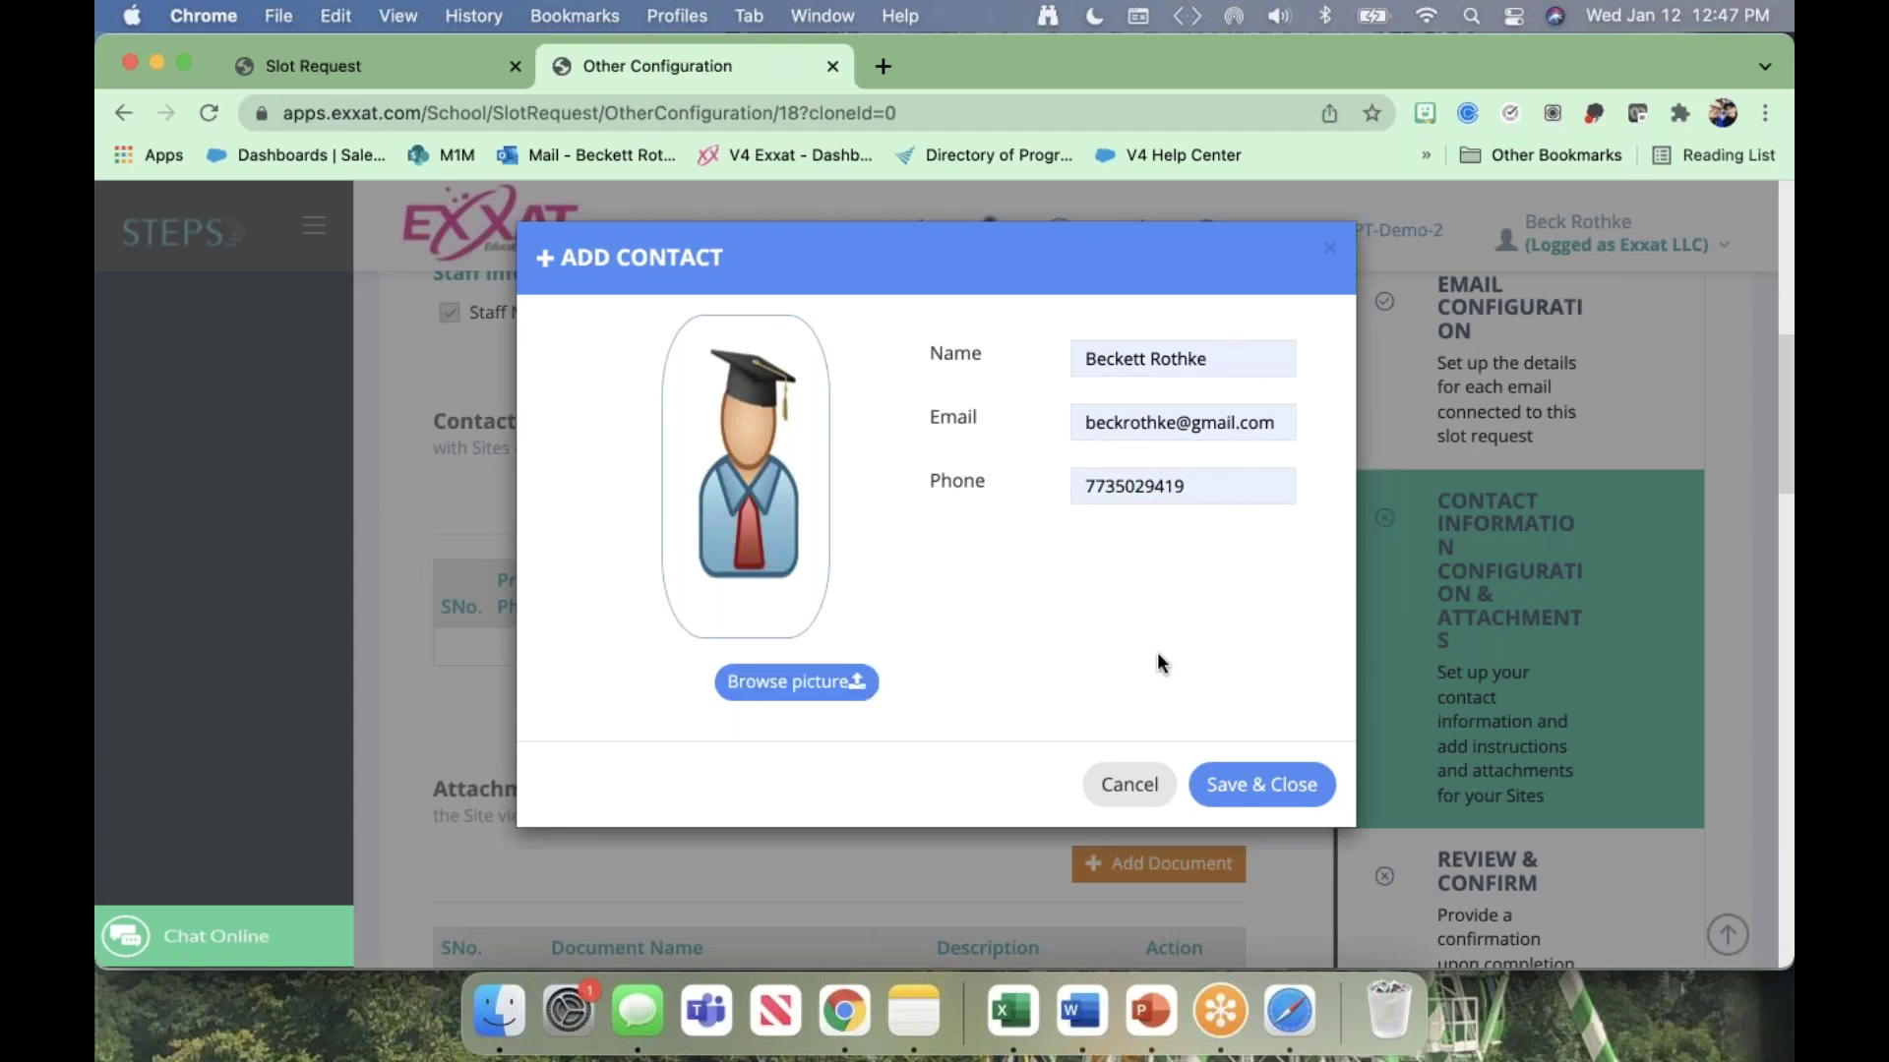
{"action": "left_click", "coordinate": [1242, 357]}
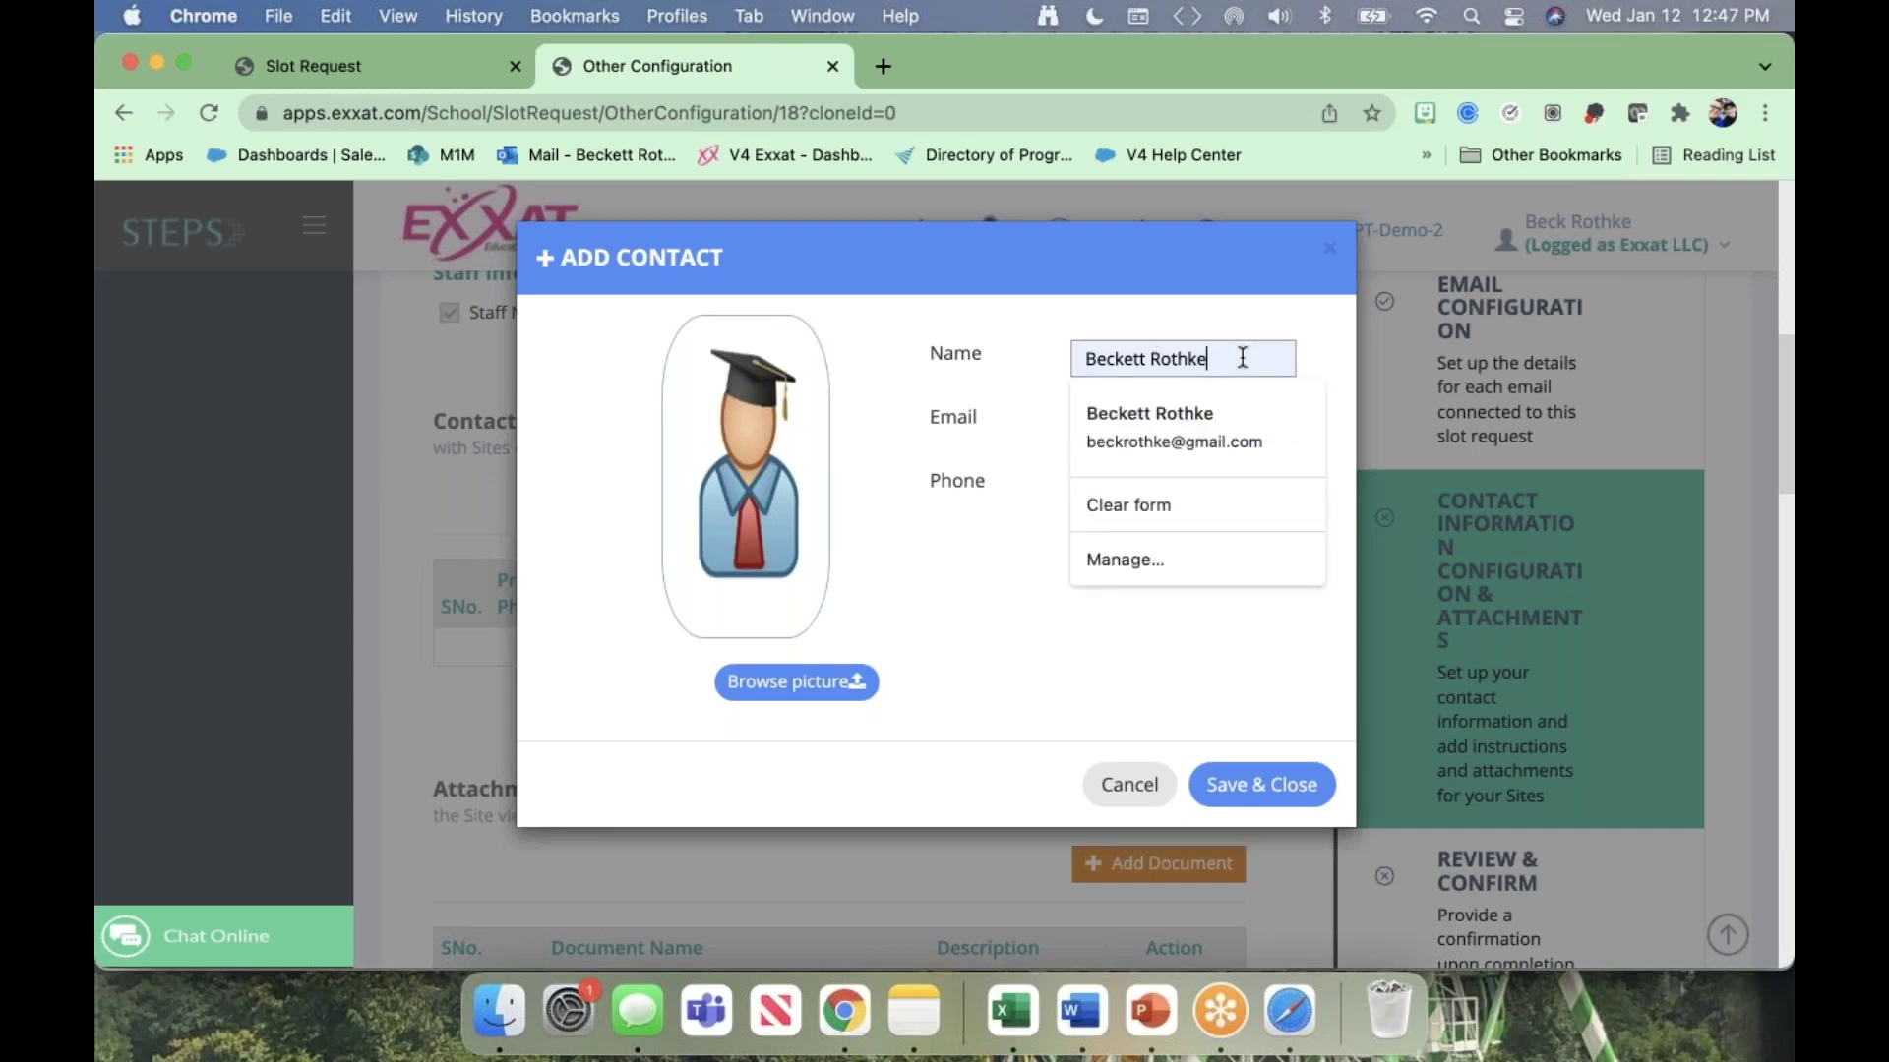
{"action": "key", "text": "Down"}
{"action": "key", "text": "Return"}
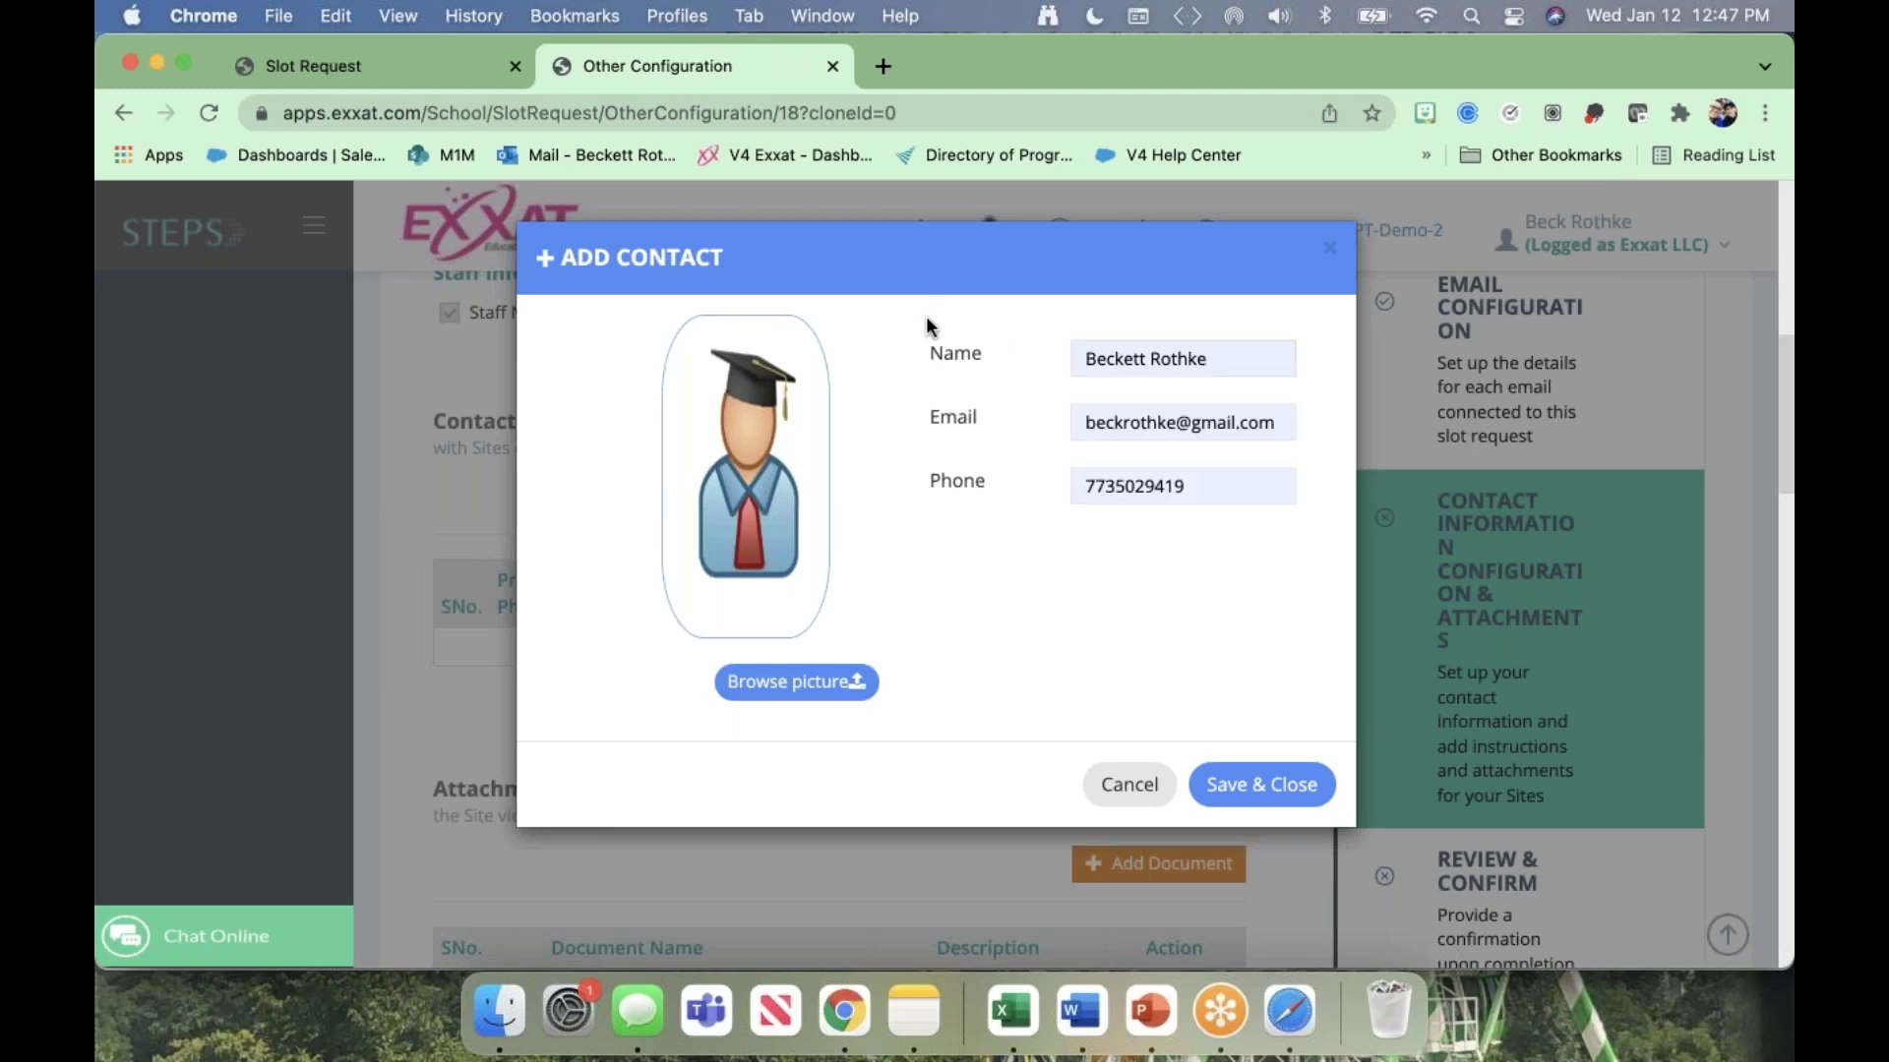
{"action": "left_click", "coordinate": [1262, 784]}
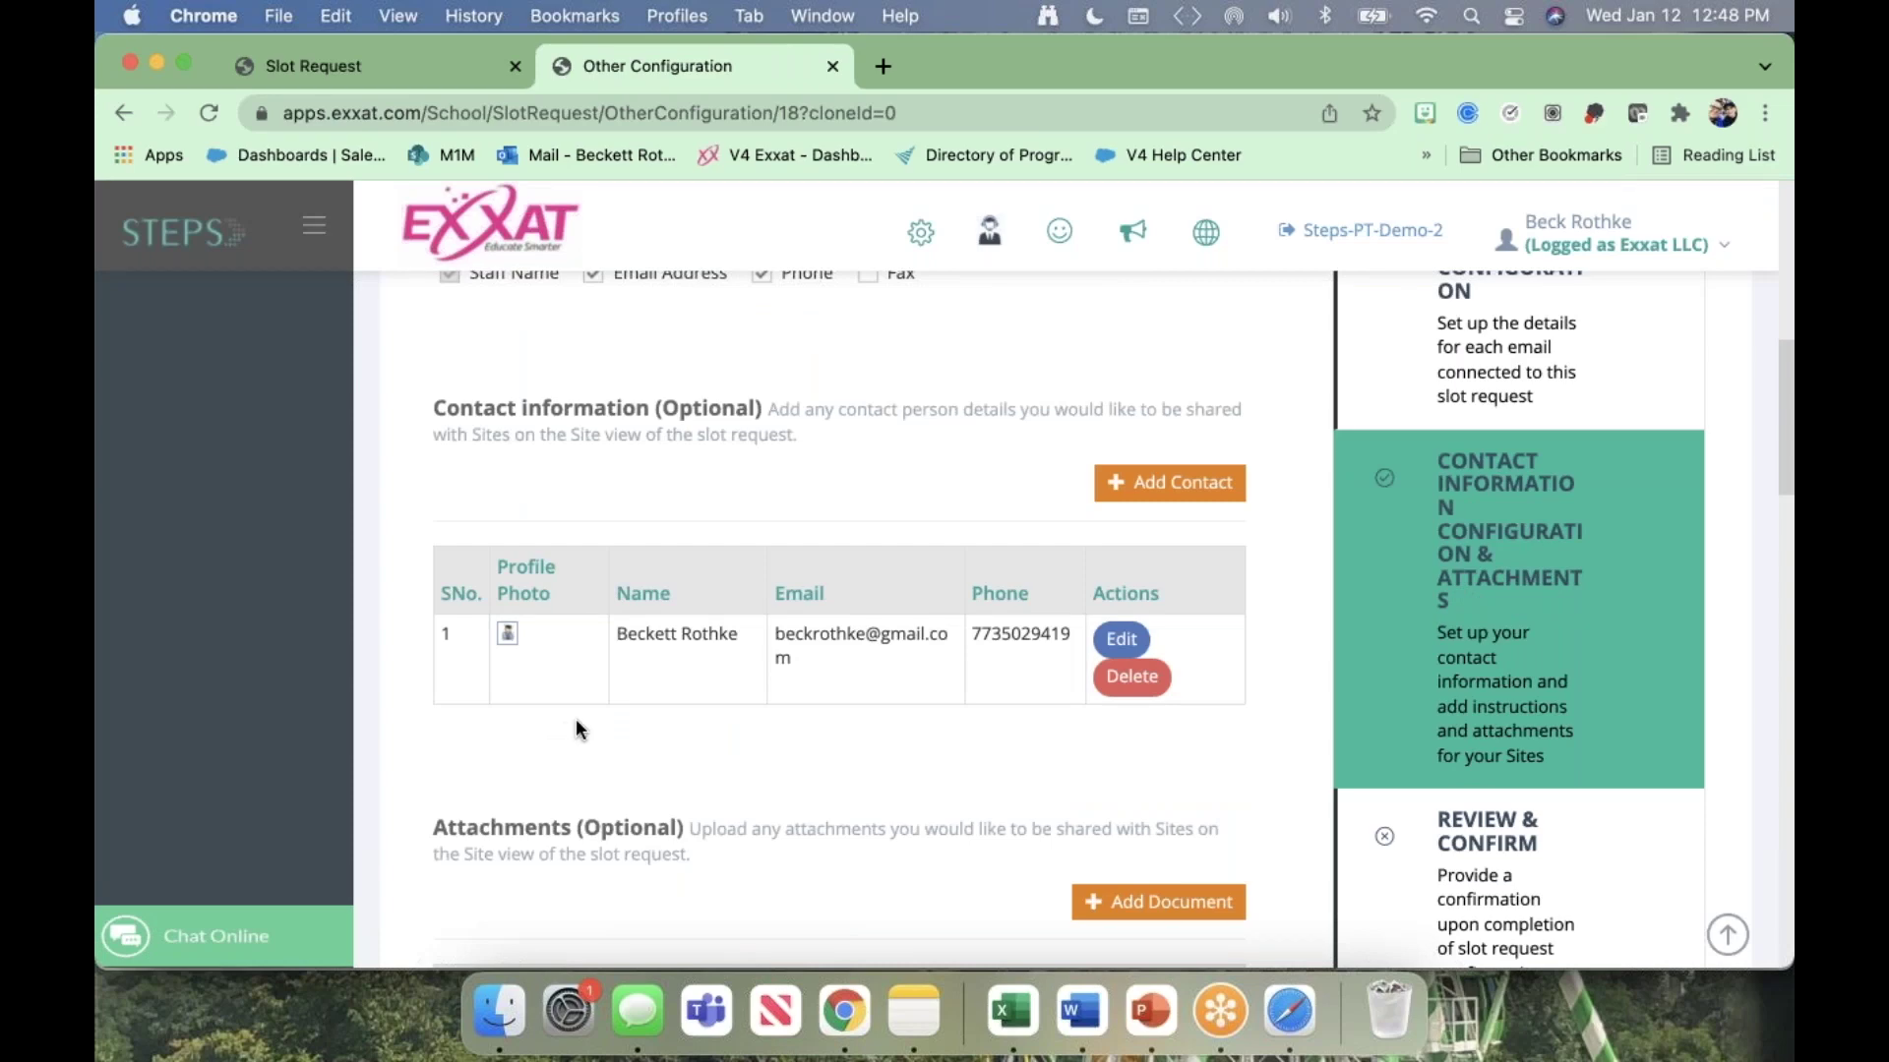
{"action": "scroll", "coordinate": [610, 718], "scroll_direction": "down", "scroll_amount": 3}
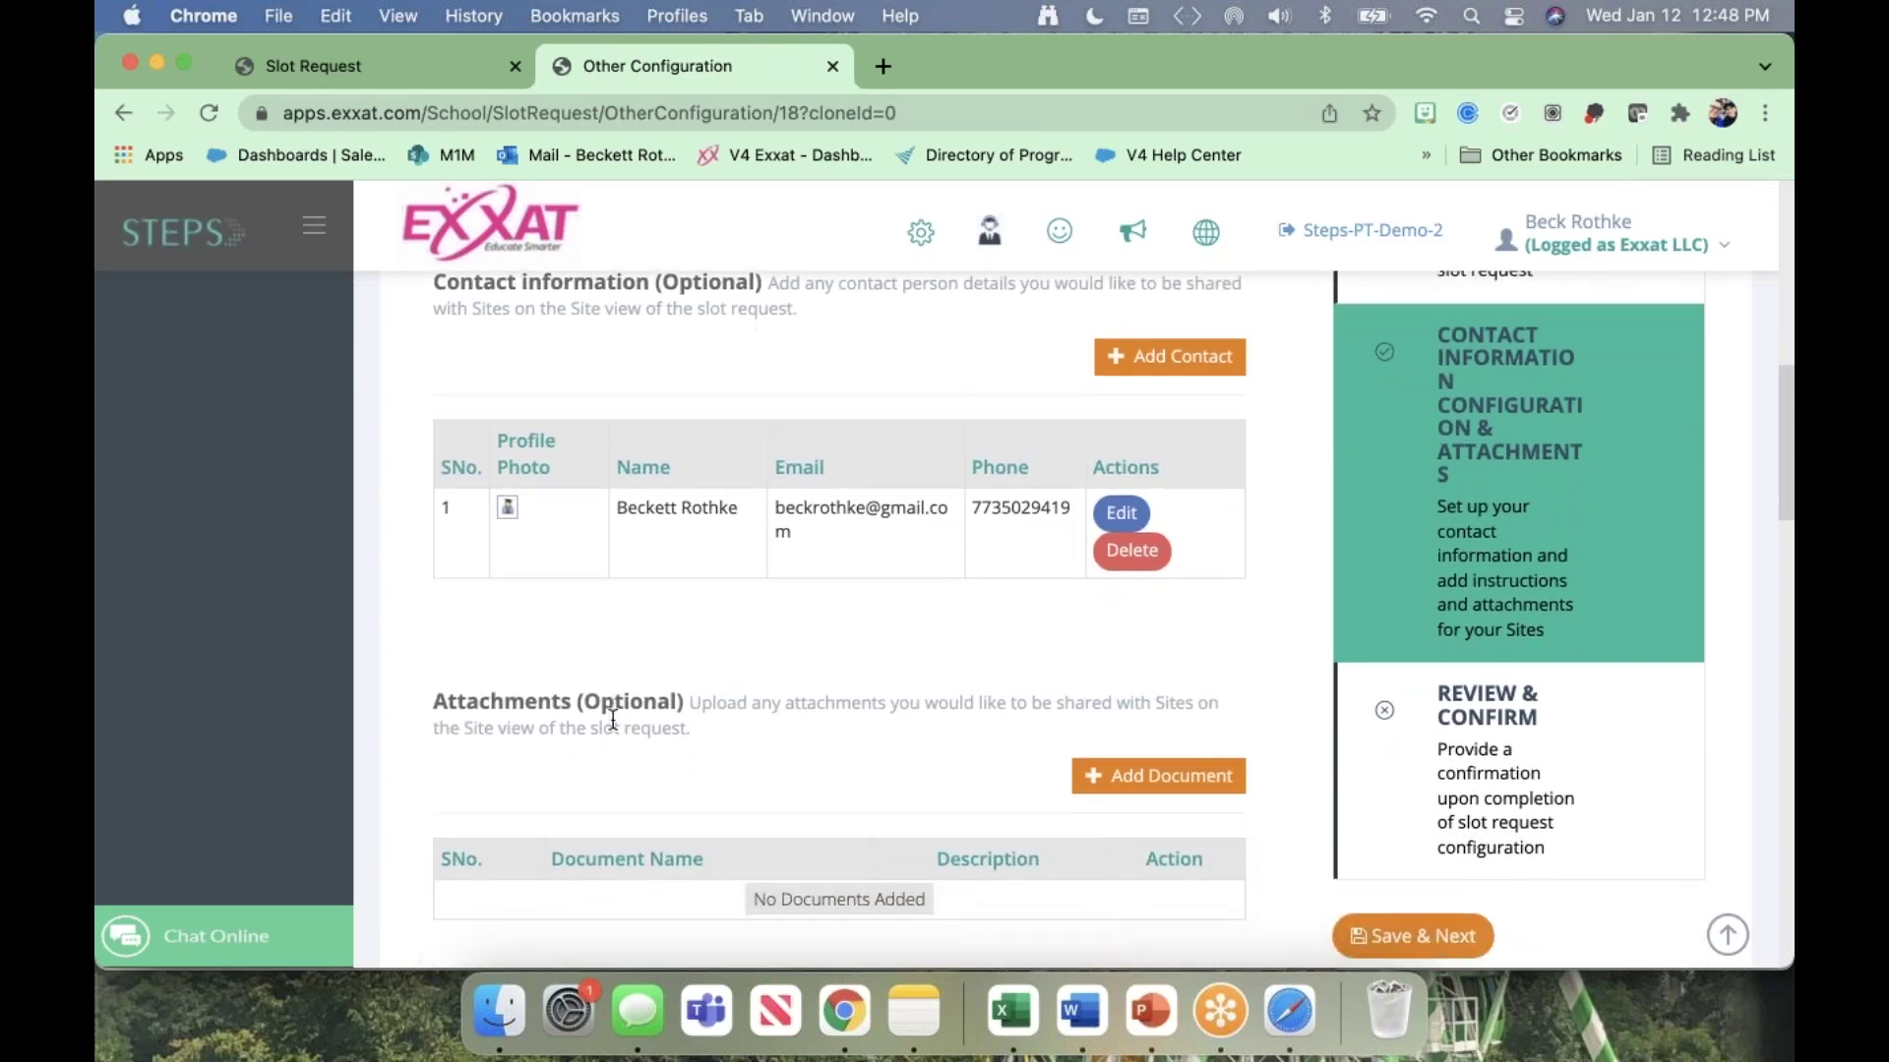
{"action": "scroll", "coordinate": [612, 719], "scroll_direction": "down", "scroll_amount": 2}
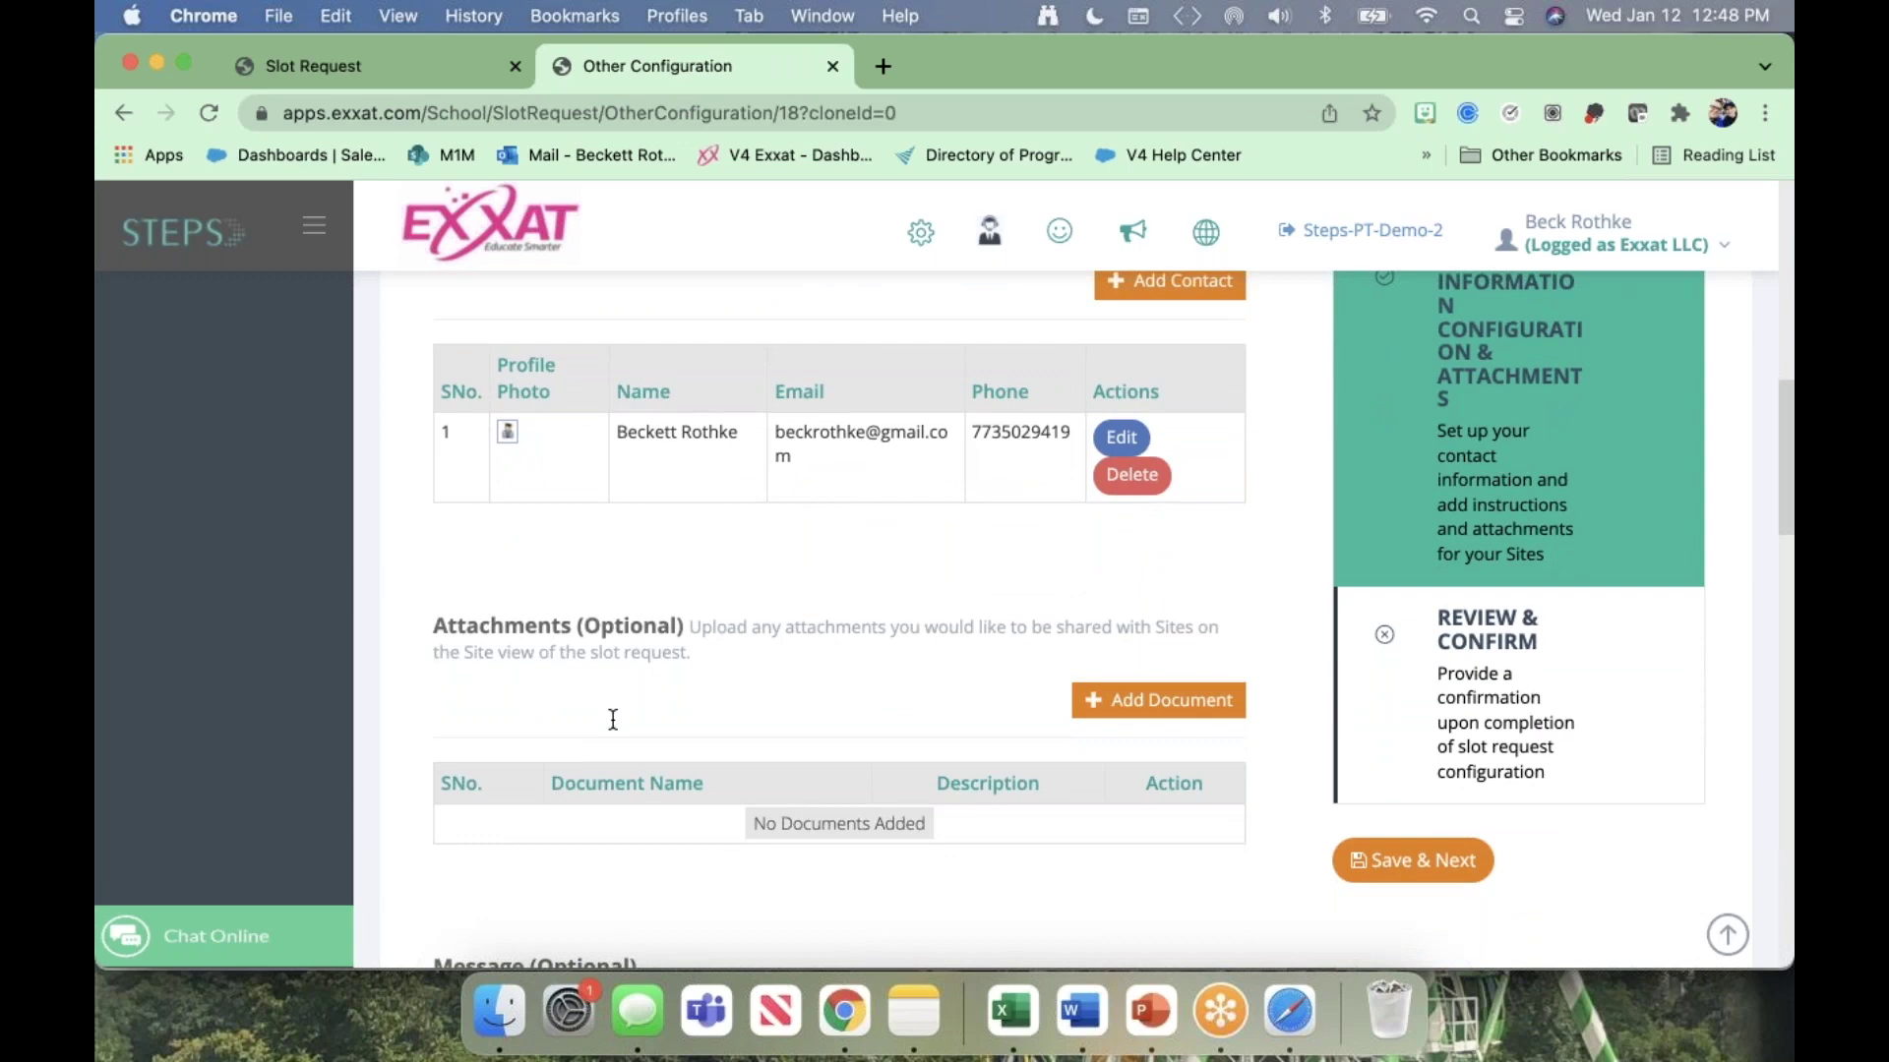
{"action": "scroll", "coordinate": [612, 719], "scroll_direction": "down", "scroll_amount": 3}
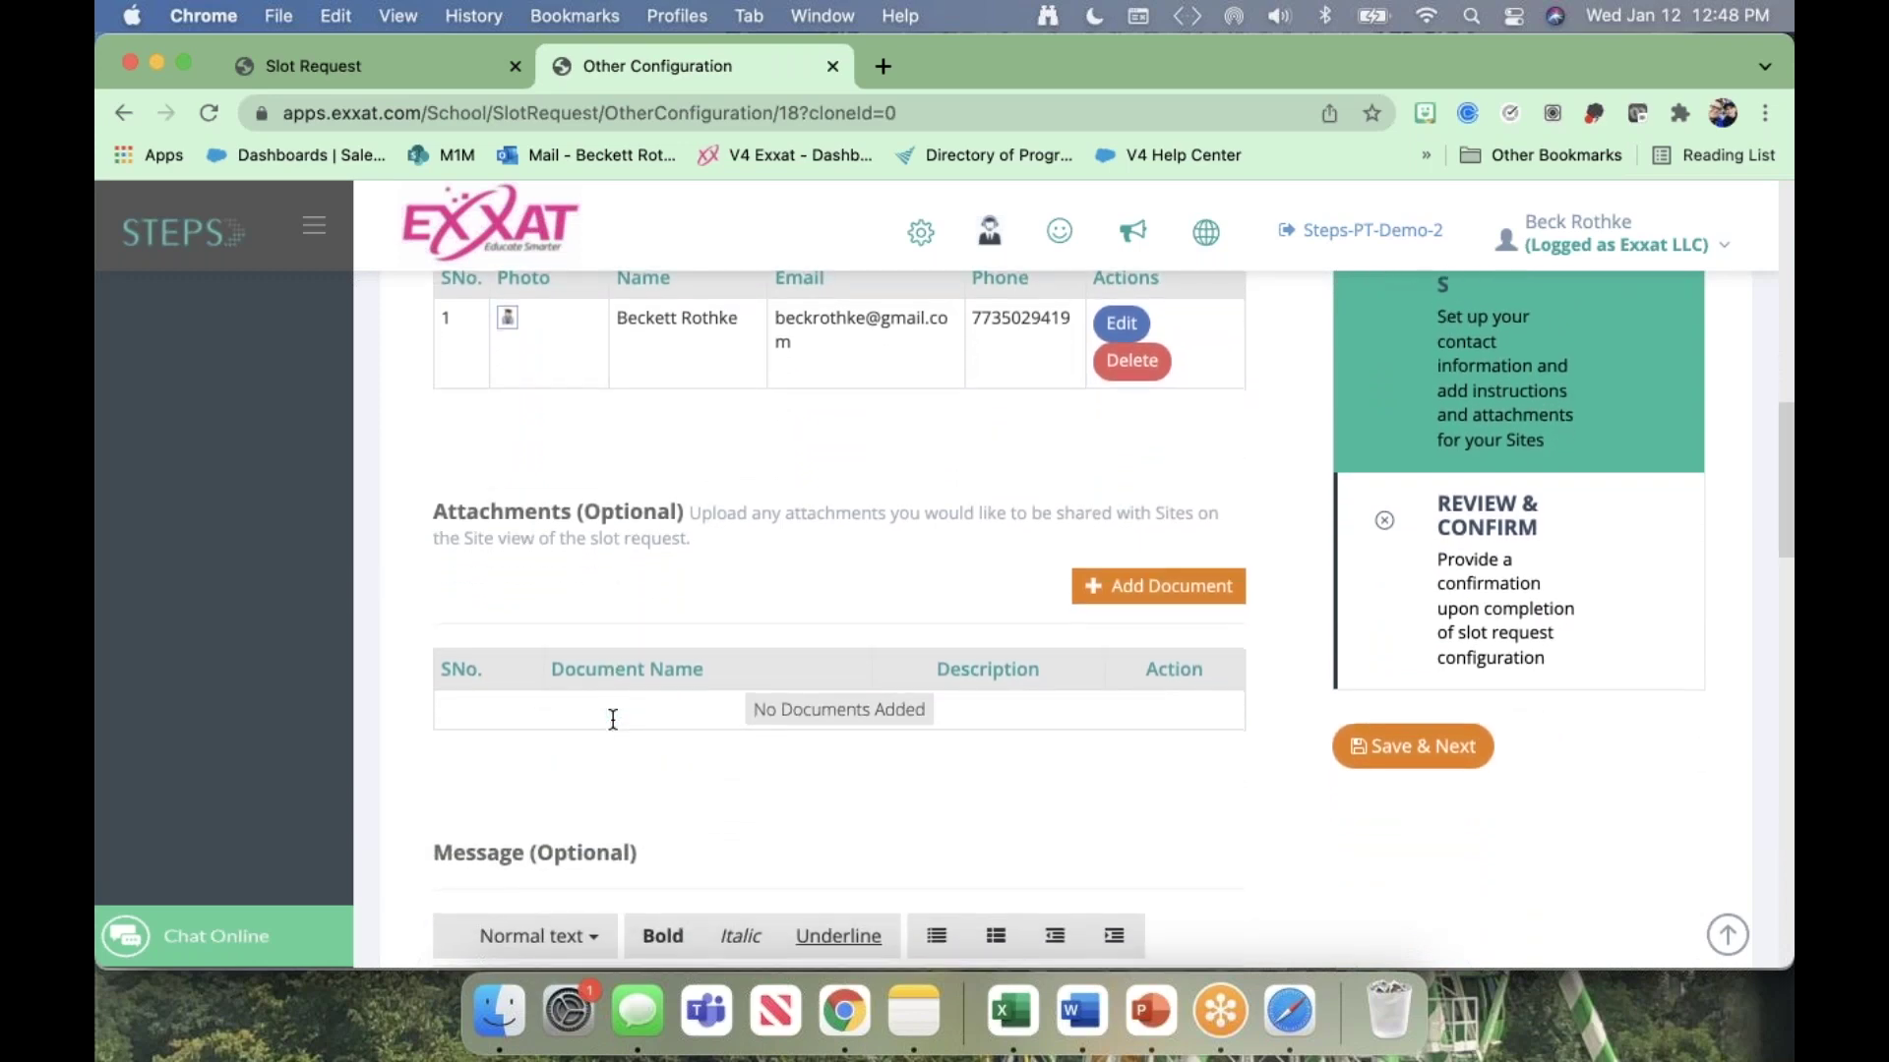
{"action": "scroll", "coordinate": [611, 718], "scroll_direction": "down", "scroll_amount": 4}
{"action": "scroll", "coordinate": [612, 723], "scroll_direction": "up", "scroll_amount": 2}
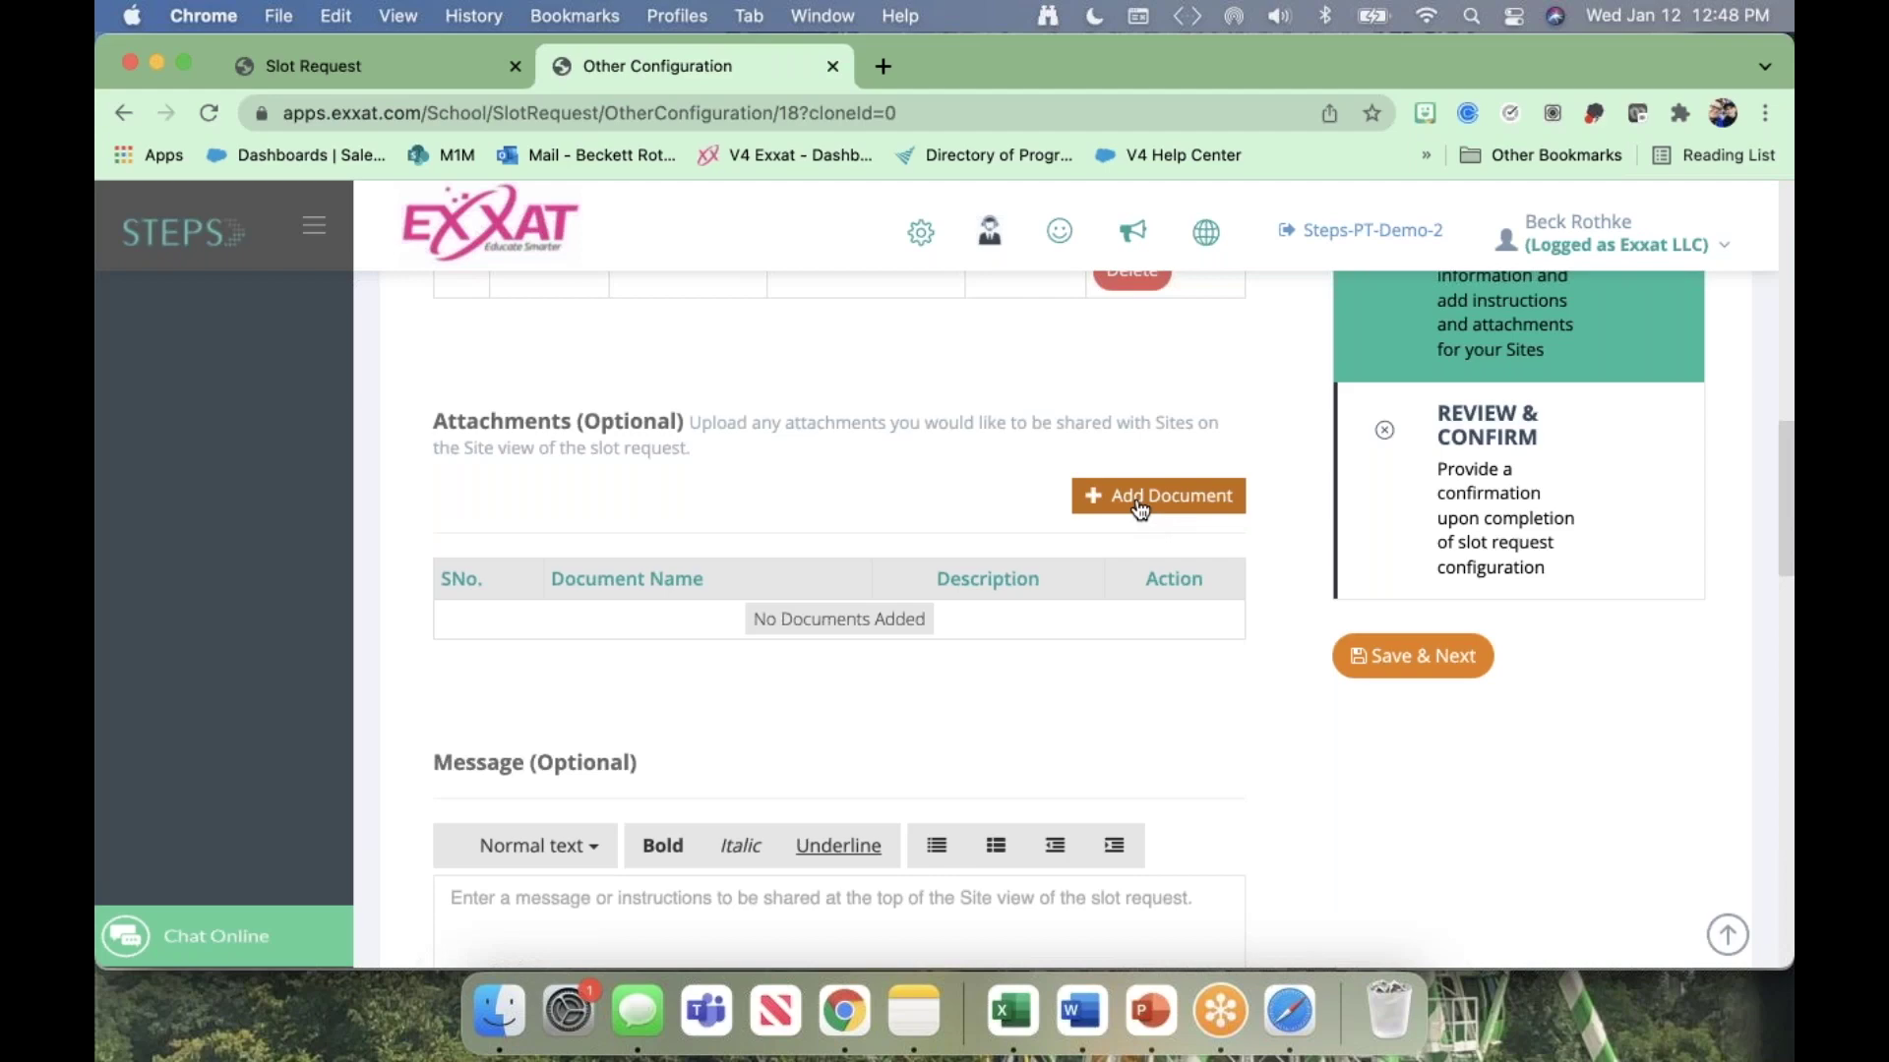
- Add document 'Paper Slot Request', described 'please download for your reference', with the slot request PowerPoint
{"action": "left_click", "coordinate": [1139, 507]}
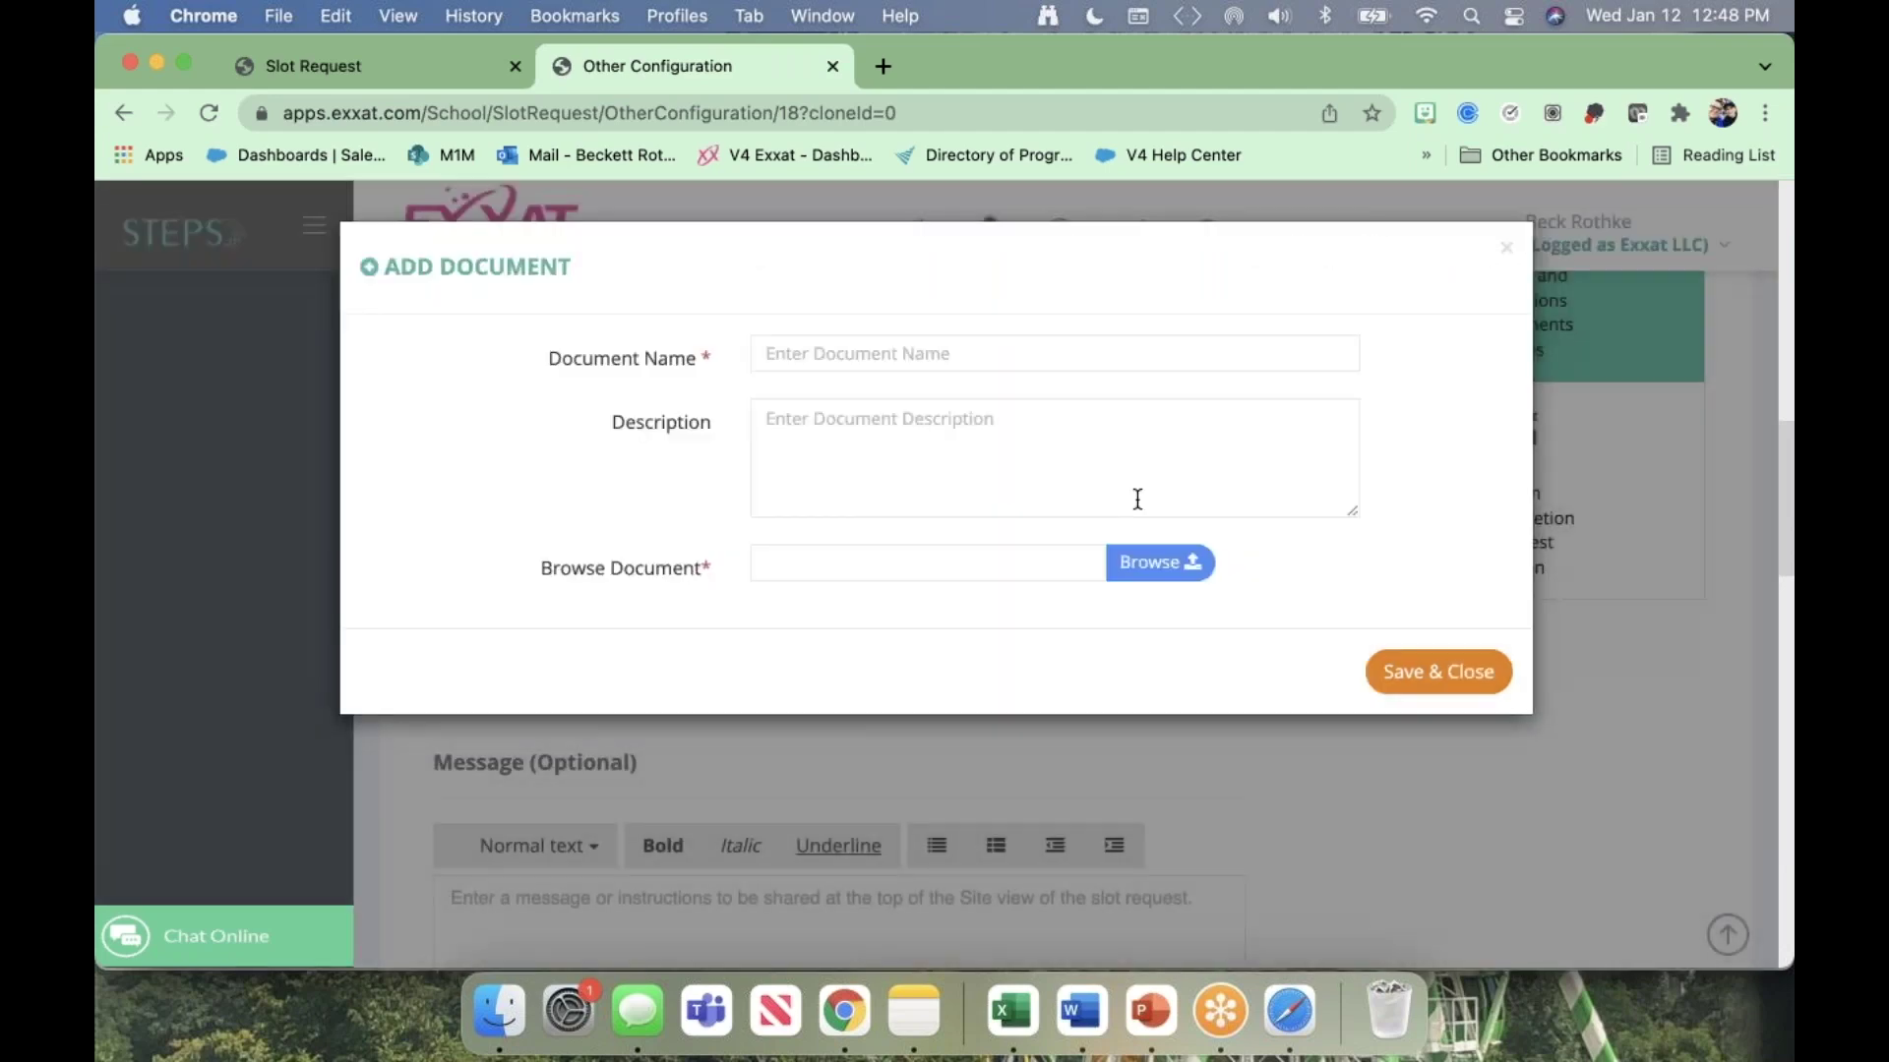
{"action": "left_click", "coordinate": [853, 354]}
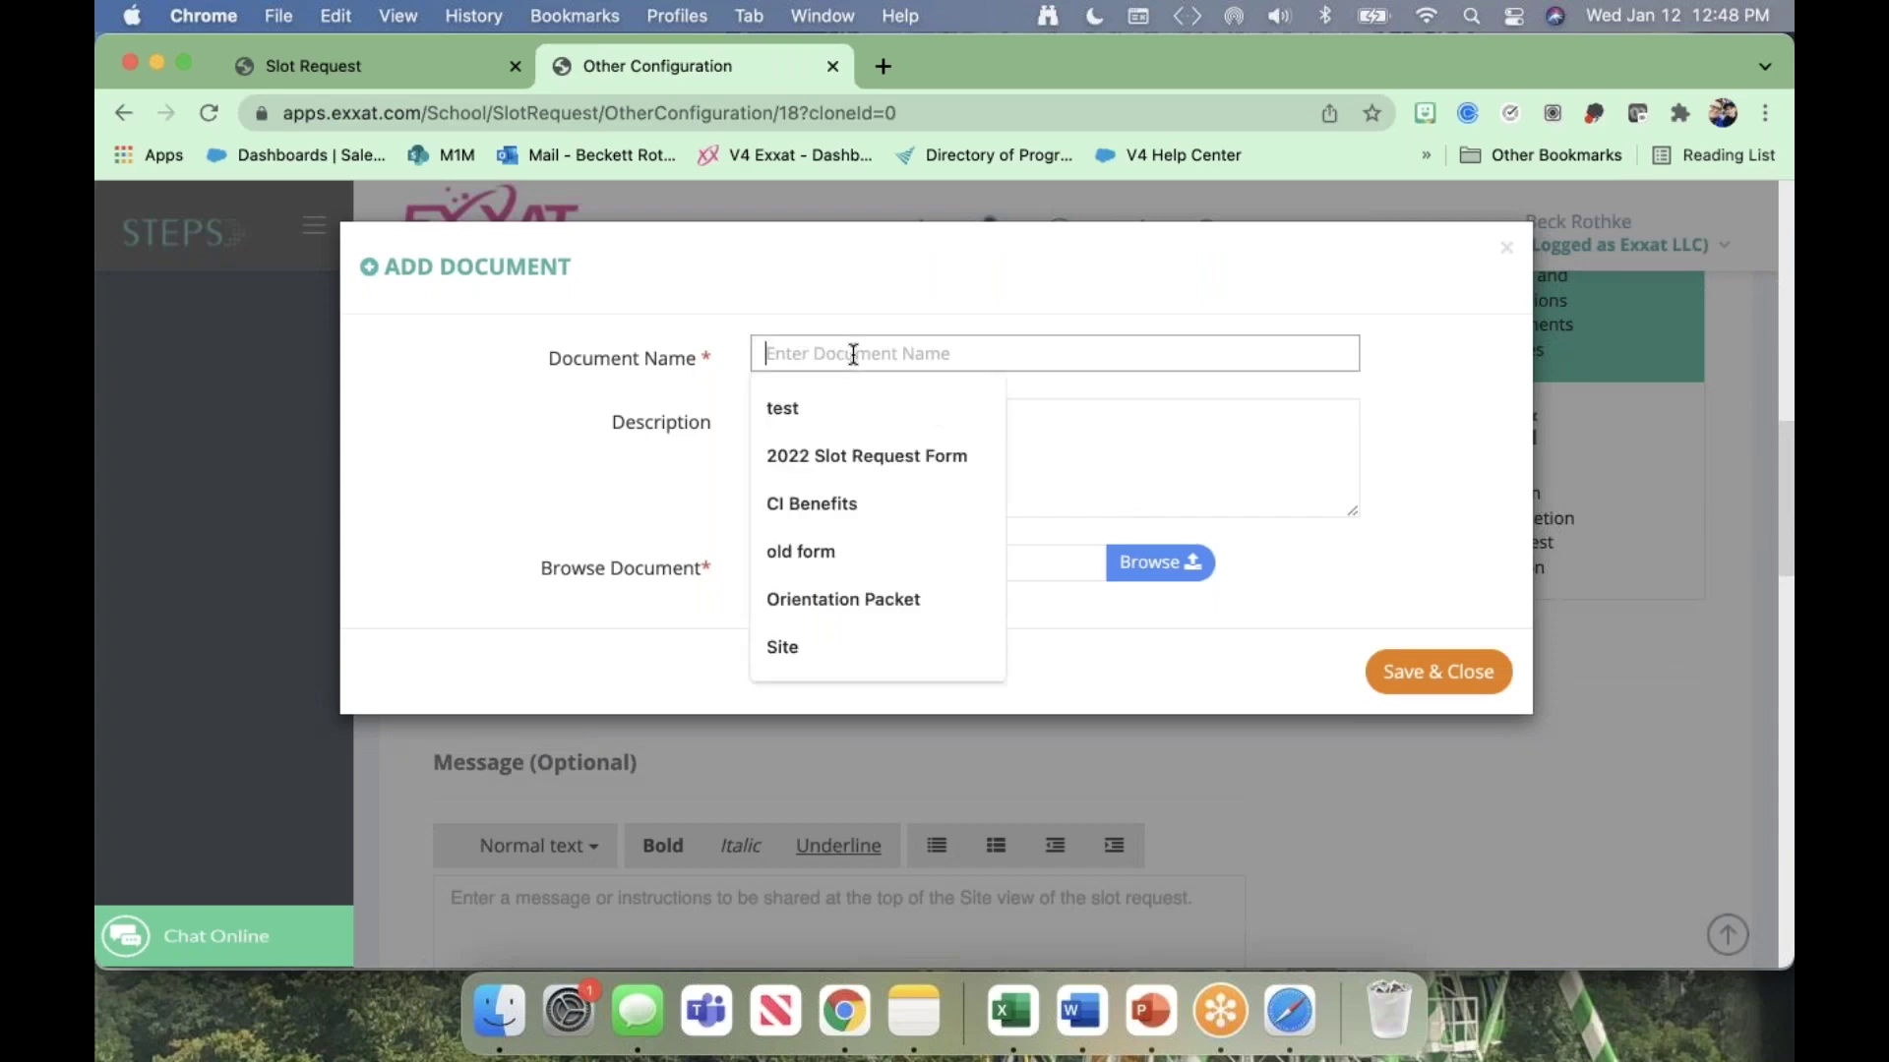
{"action": "type", "text": "Pa"}
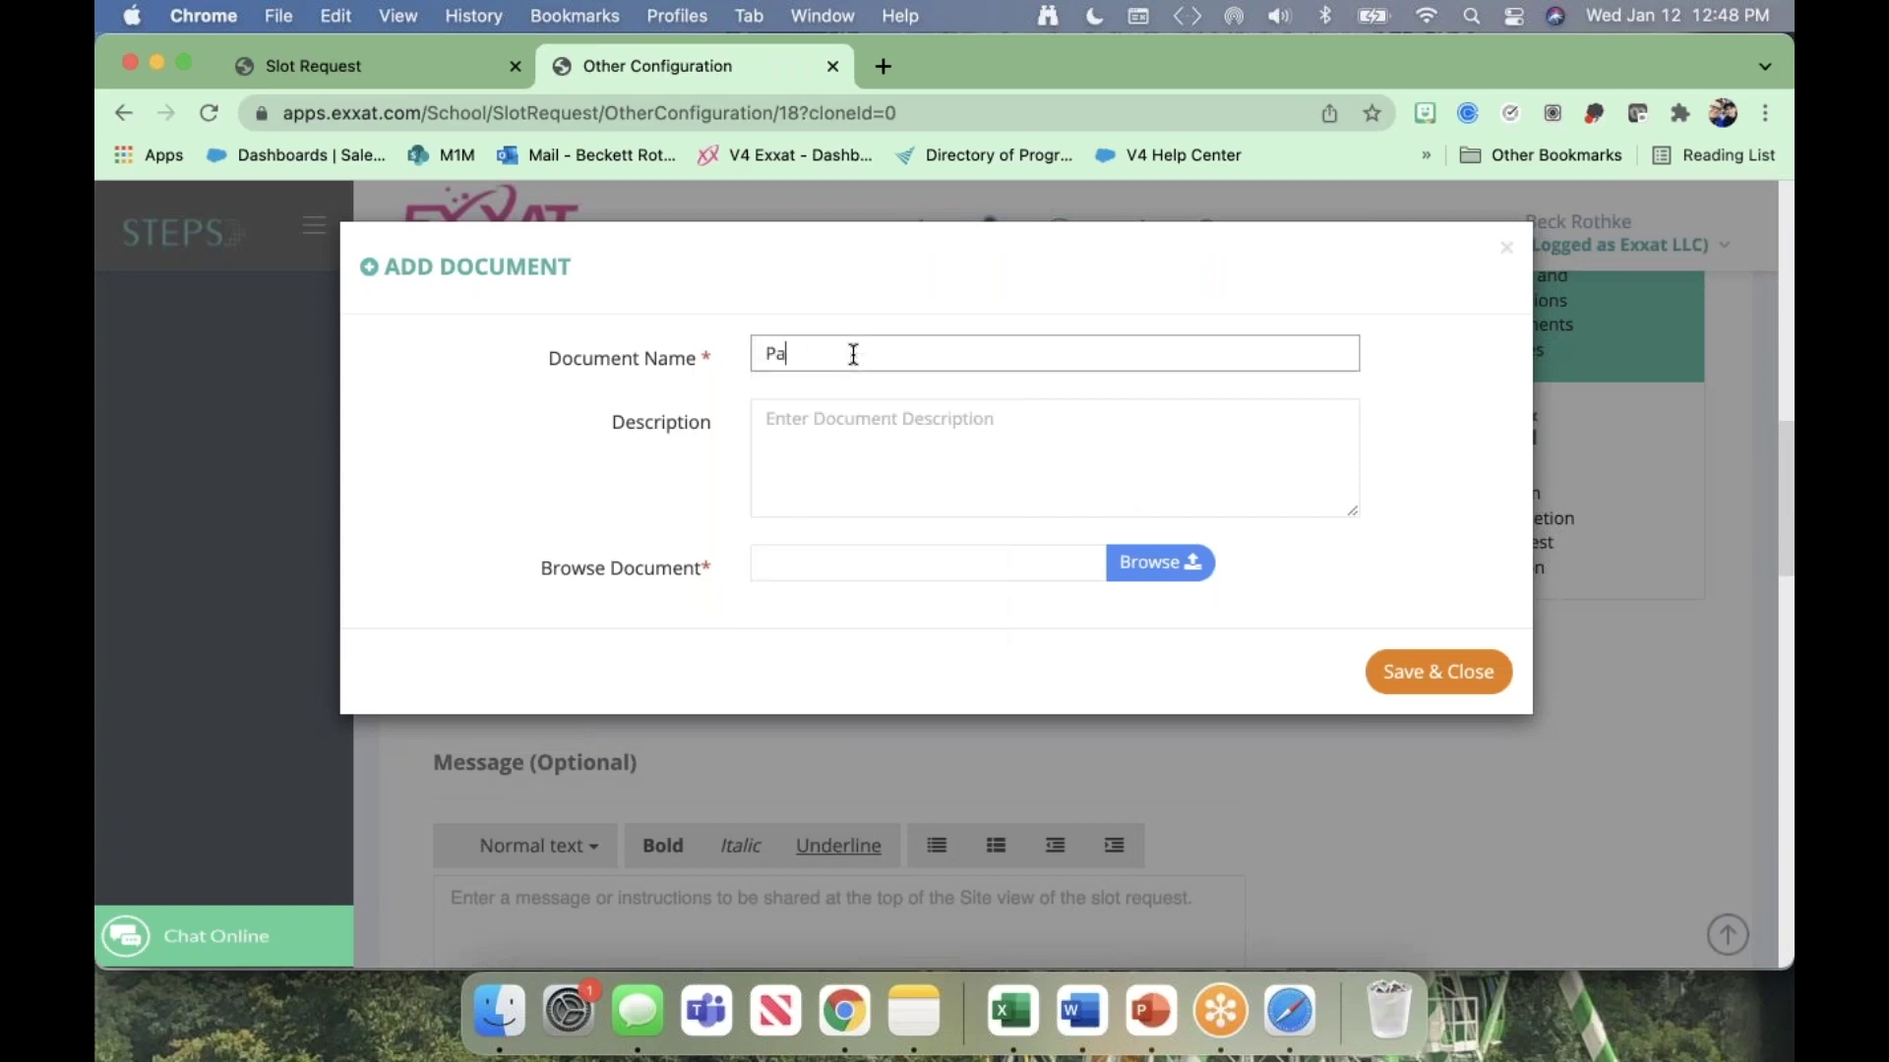
{"action": "type", "text": "per Slot Request"}
{"action": "left_click", "coordinate": [880, 413]}
{"action": "type", "text": "please "}
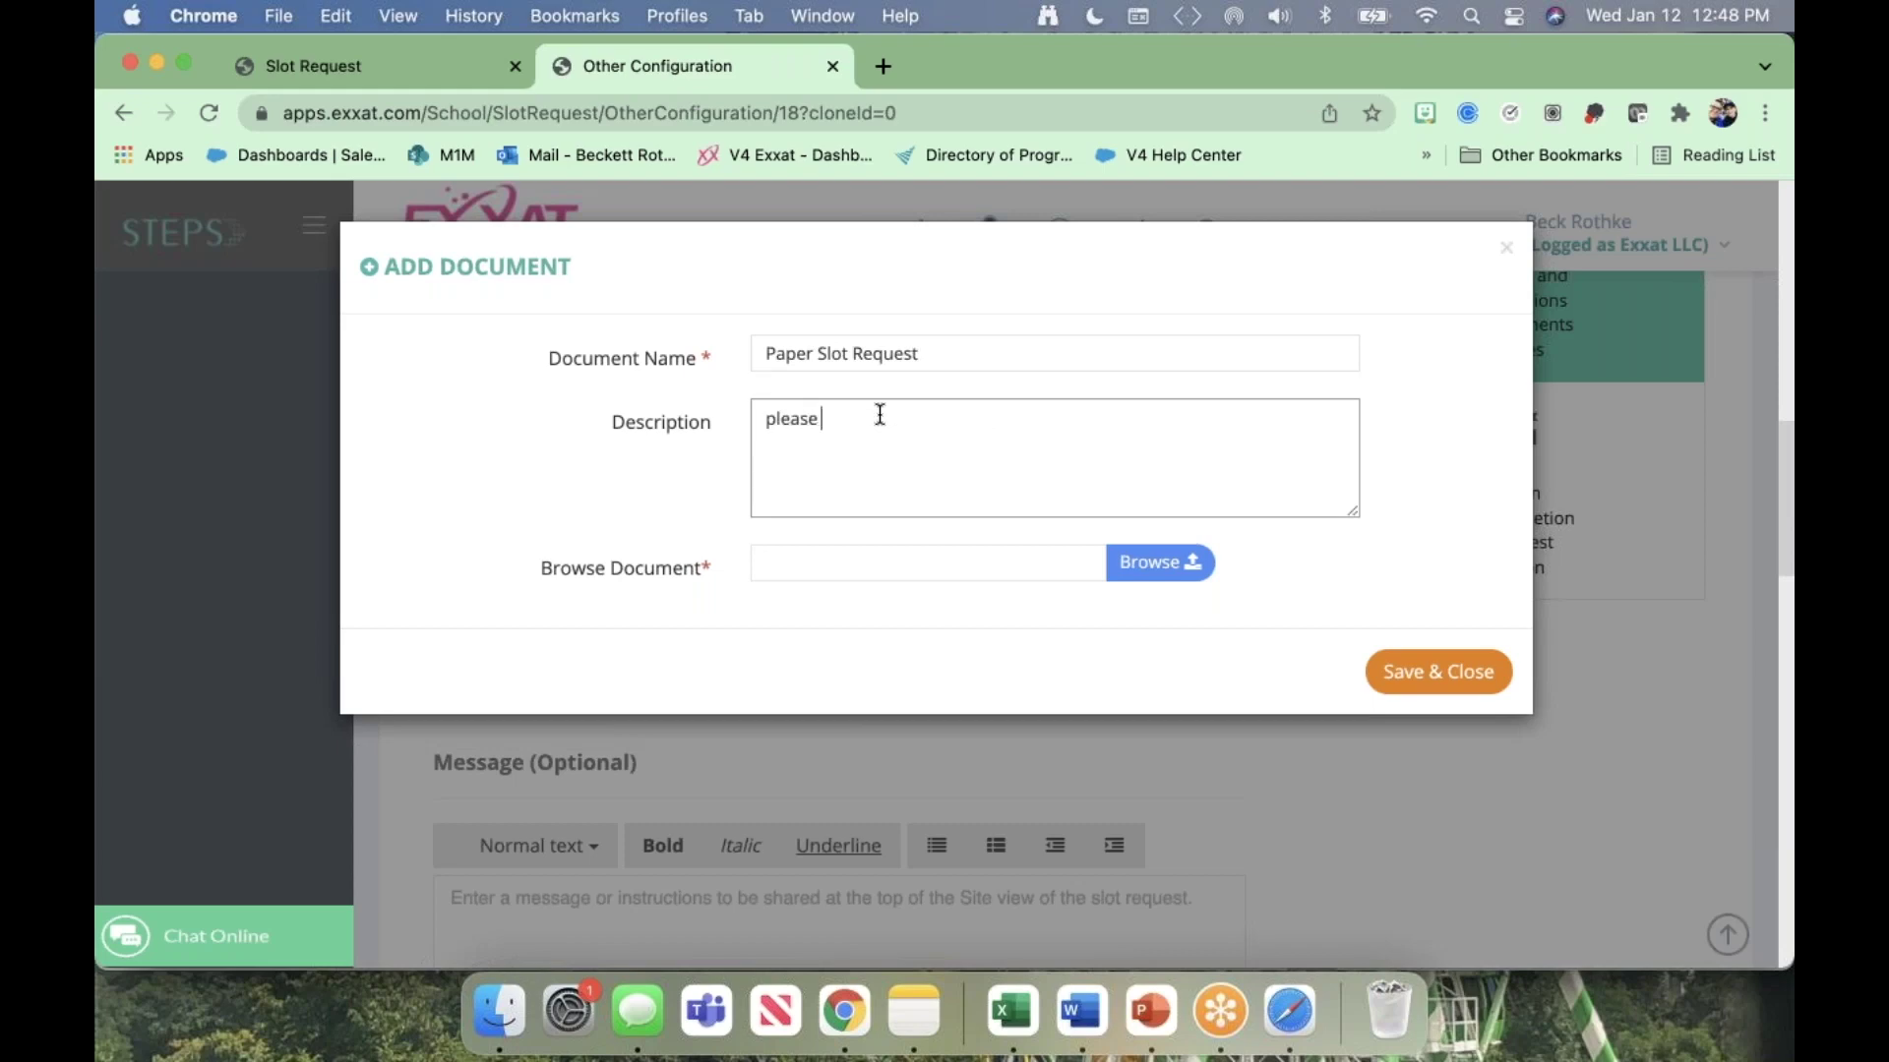
{"action": "type", "text": "download for your referenfe"}
{"action": "key", "text": "BackSpace"}
{"action": "key", "text": "BackSpace"}
{"action": "key", "text": "BackSpace"}
{"action": "key", "text": "BackSpace"}
{"action": "key", "text": "BackSpace"}
{"action": "type", "text": "ence"}
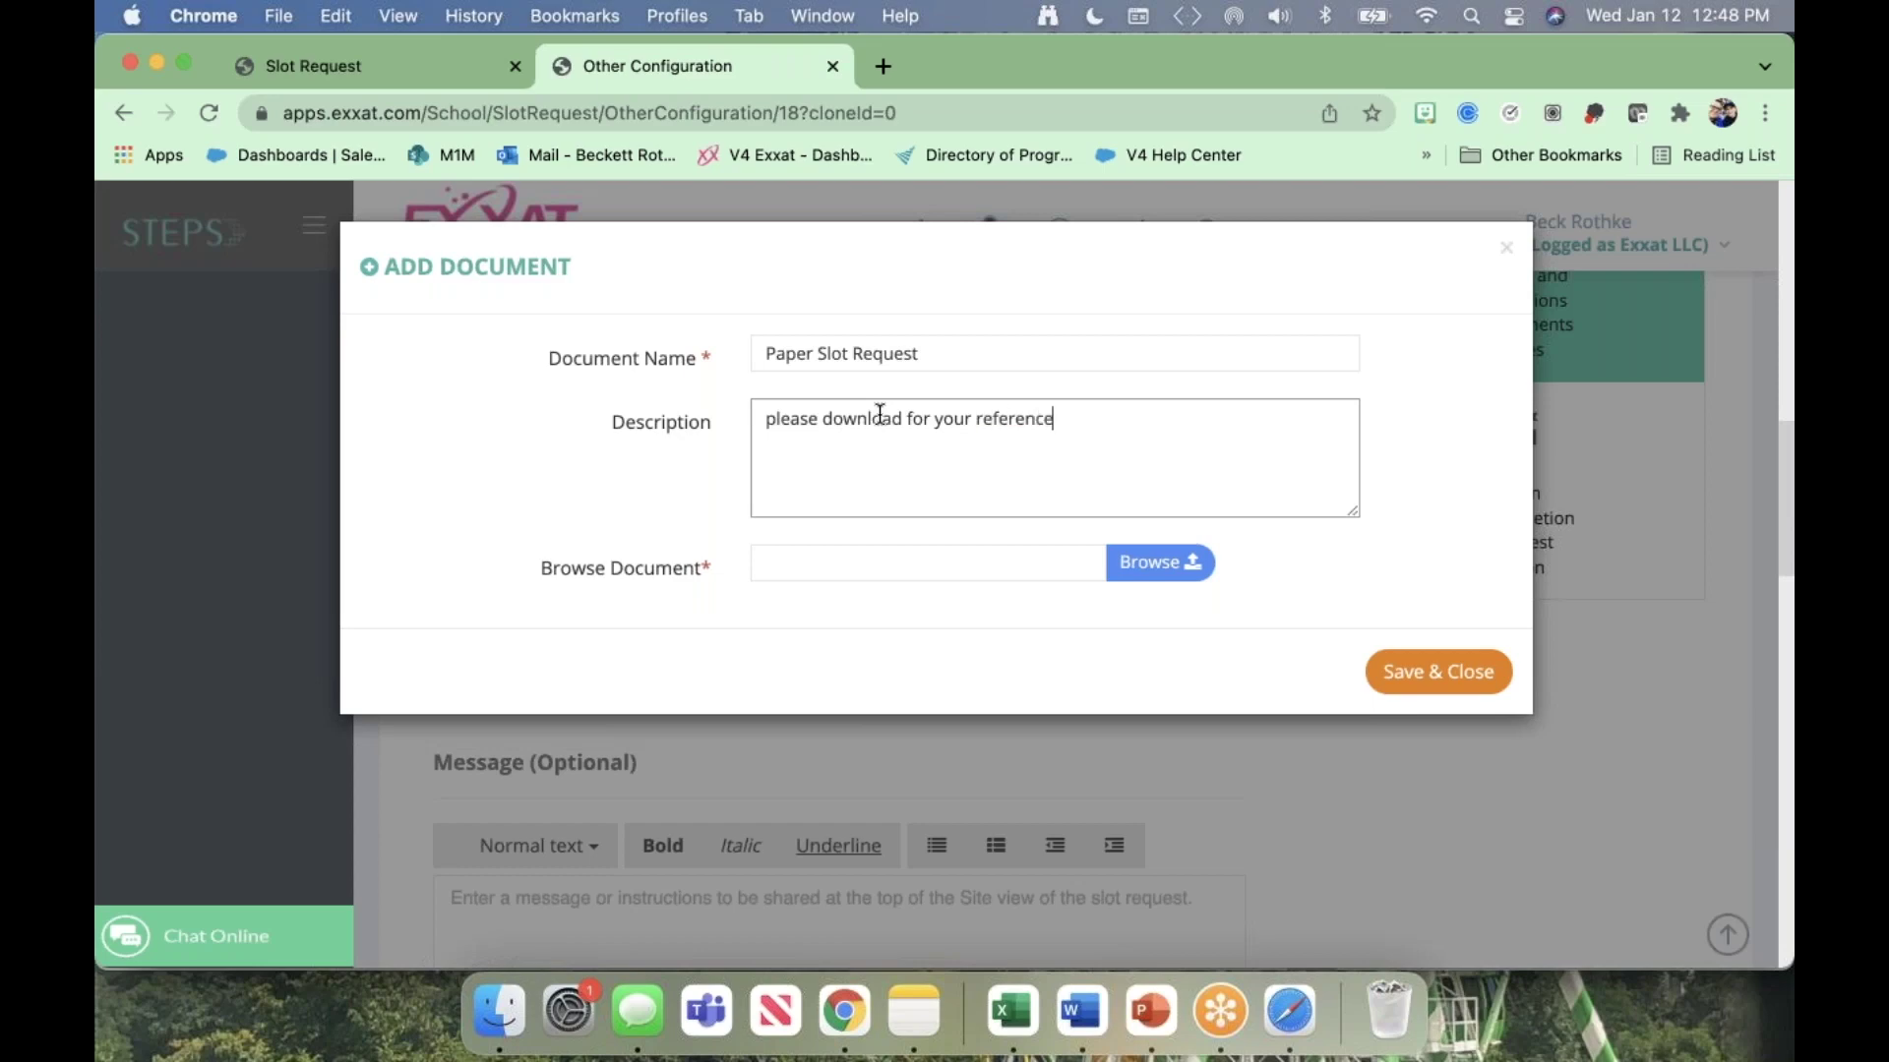
{"action": "left_click", "coordinate": [1178, 562]}
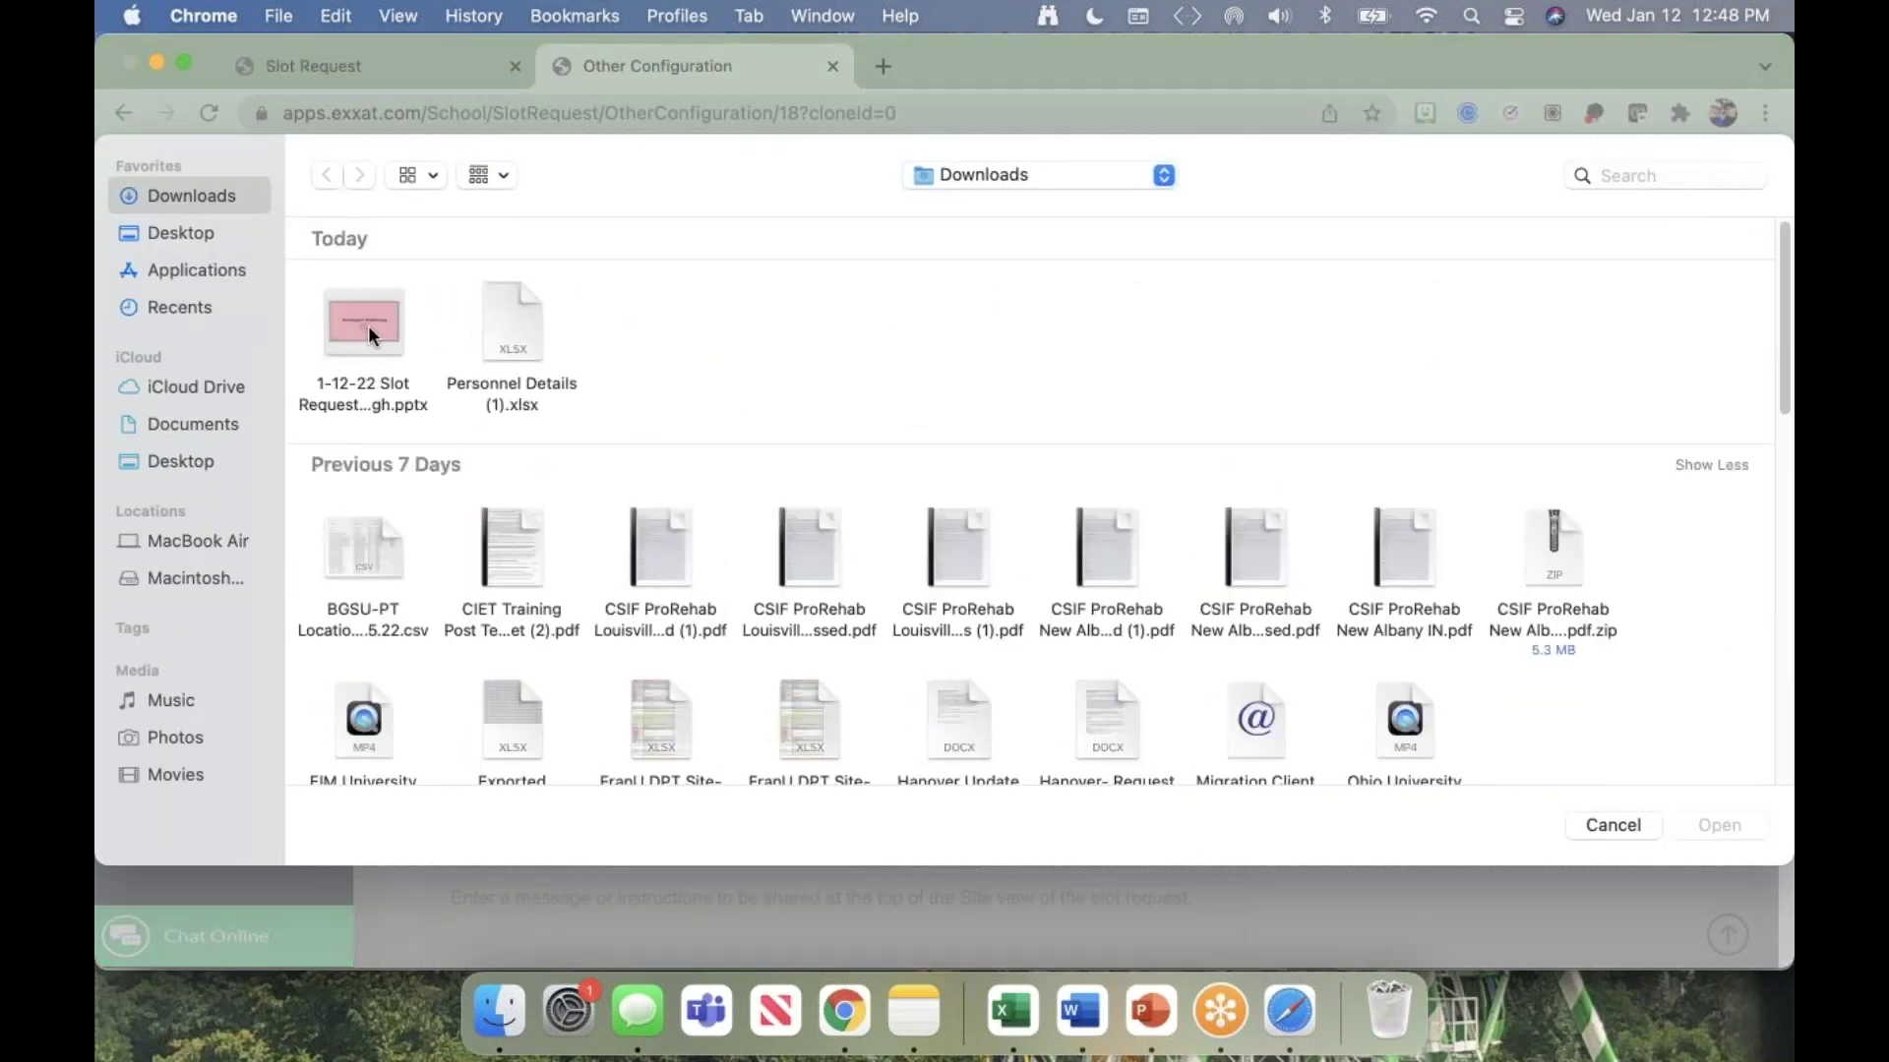
{"action": "left_click", "coordinate": [368, 324]}
{"action": "left_click", "coordinate": [1720, 826]}
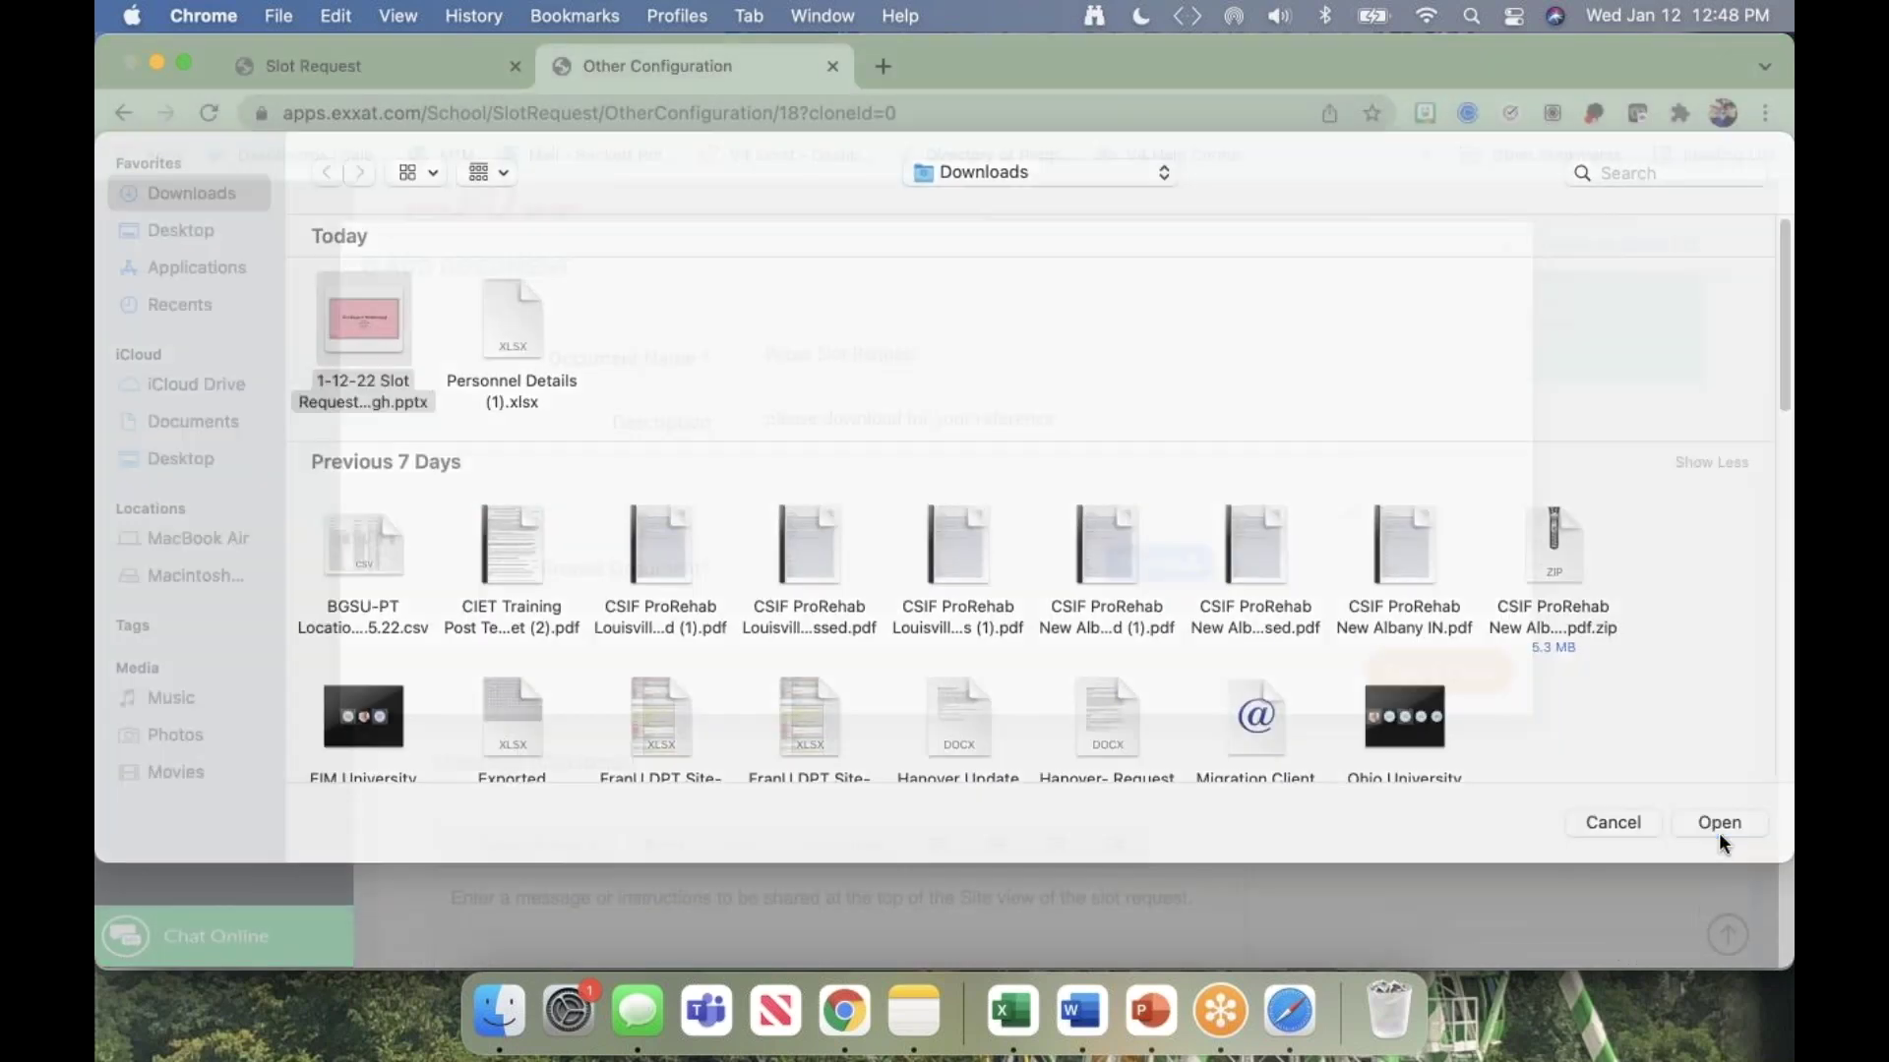
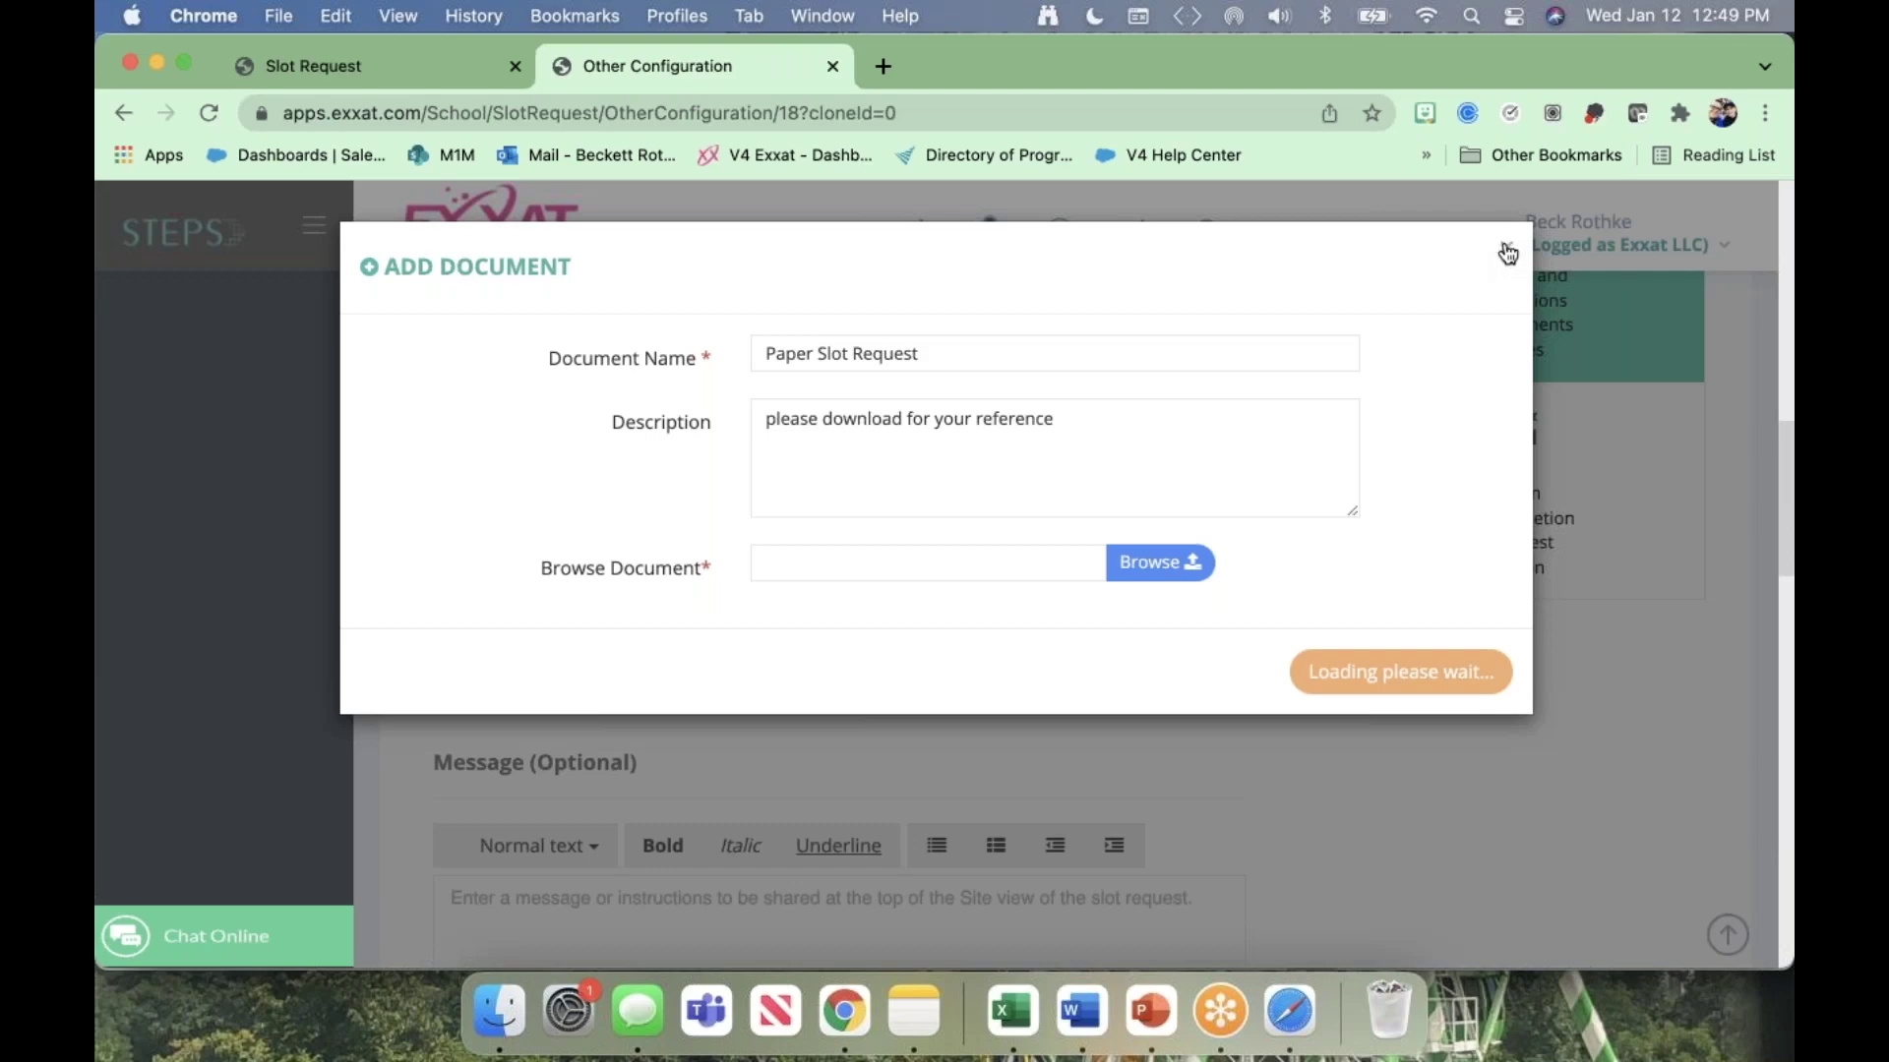
- Close the Add Document form and enter 'Thanks for being there.' in the Message (Optional) field
{"action": "left_click", "coordinate": [1507, 250]}
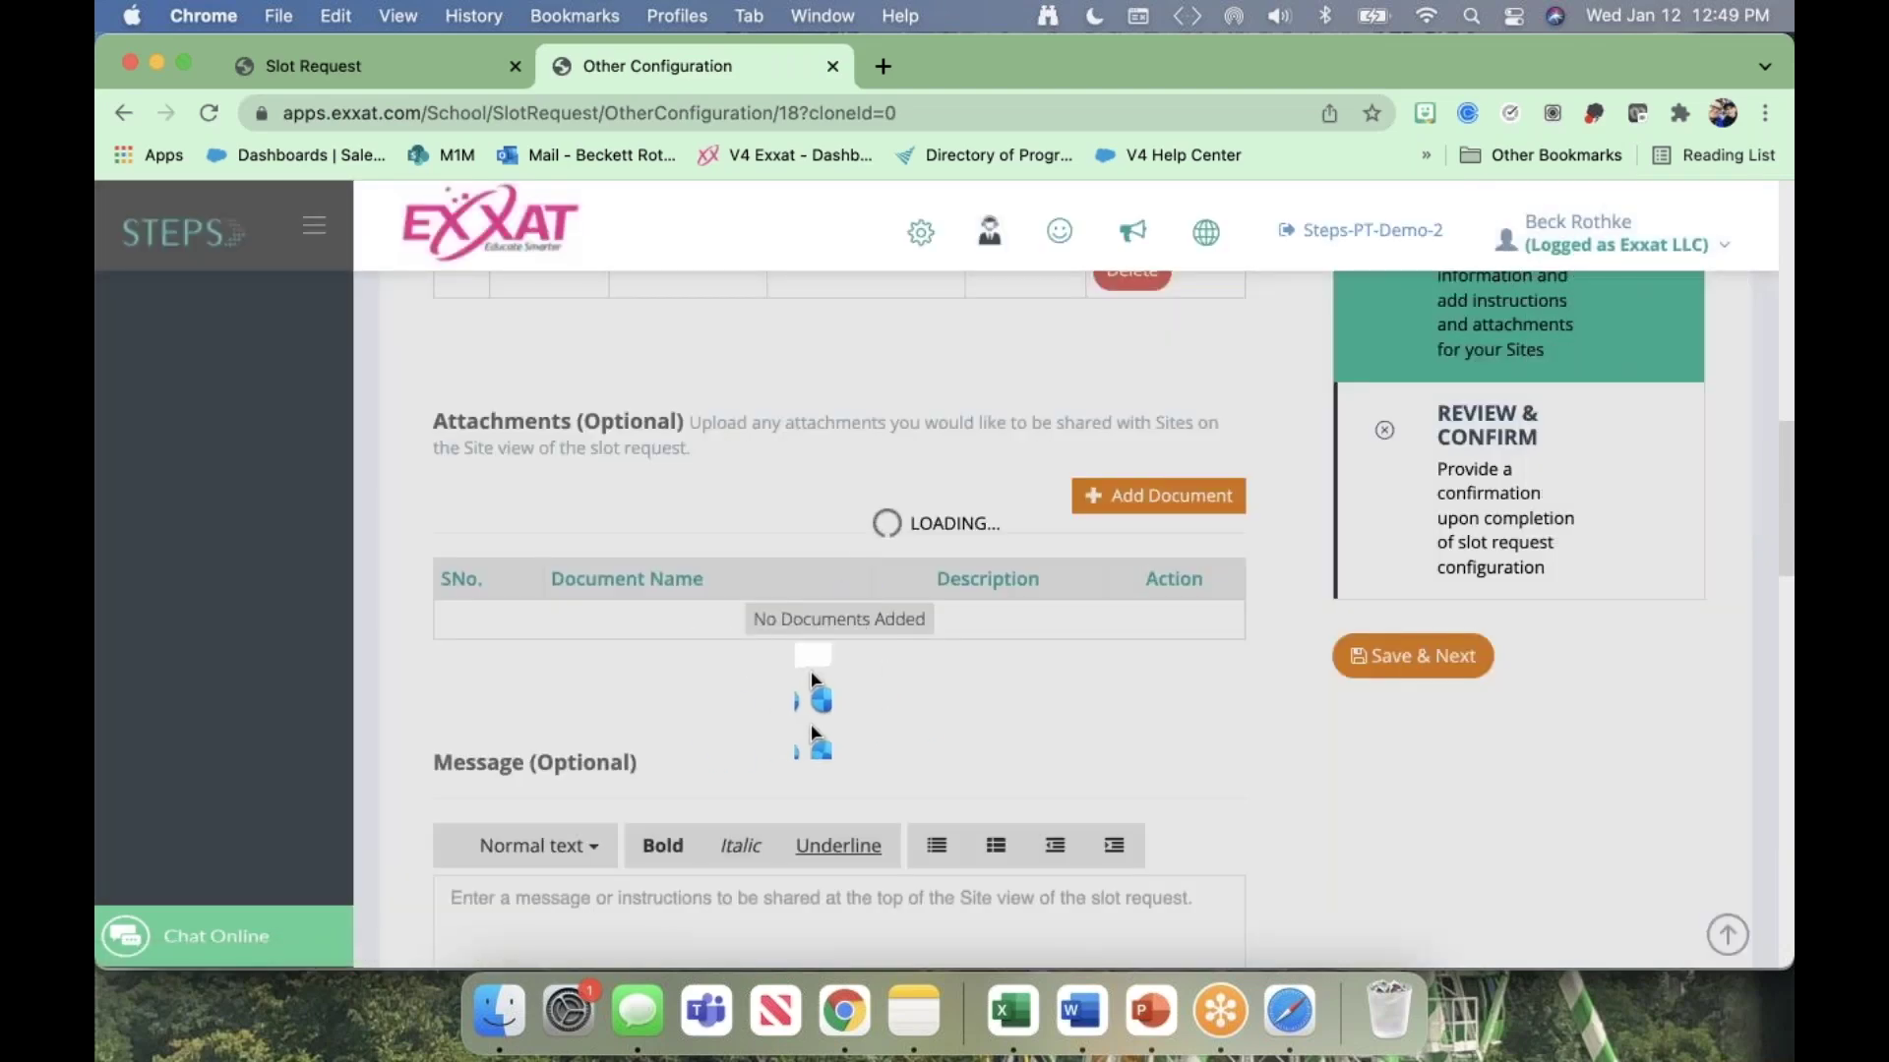
{"action": "scroll", "coordinate": [812, 679], "scroll_direction": "down", "scroll_amount": 5}
{"action": "left_click", "coordinate": [733, 562]}
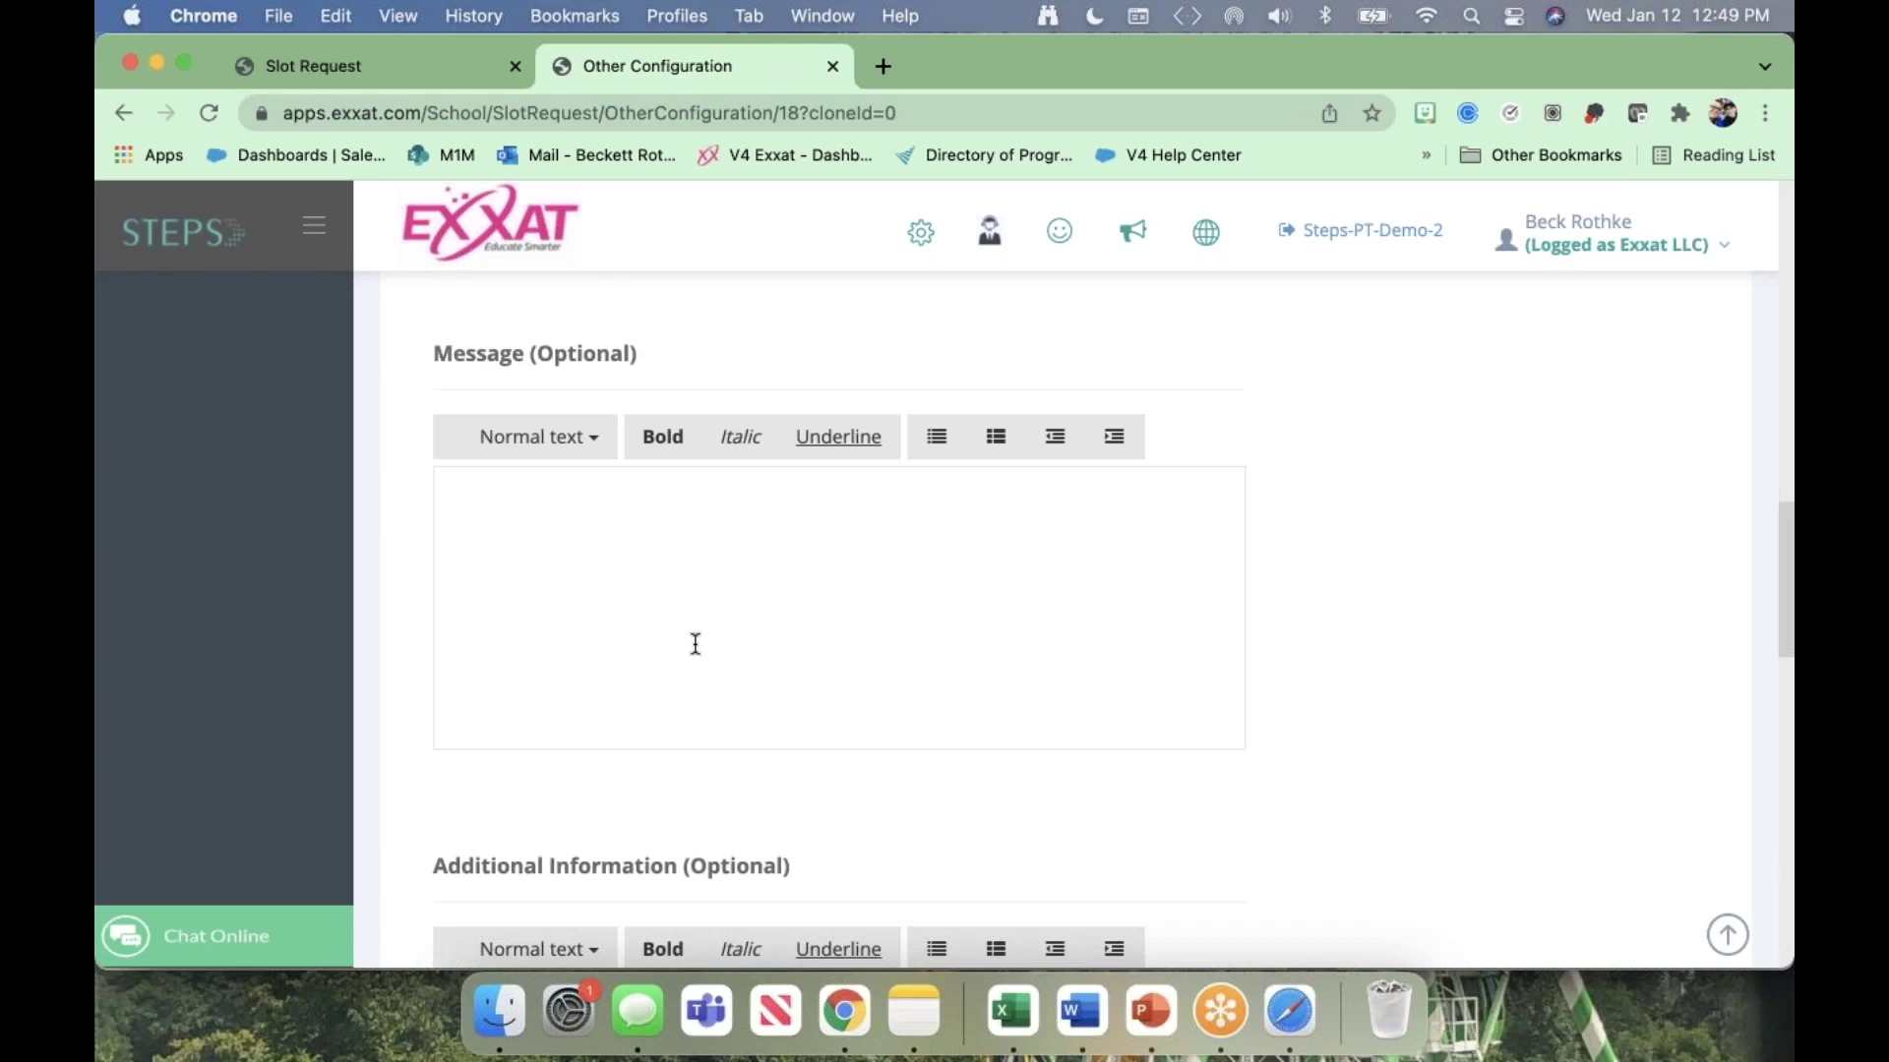
{"action": "type", "text": "Thanks for being there."}
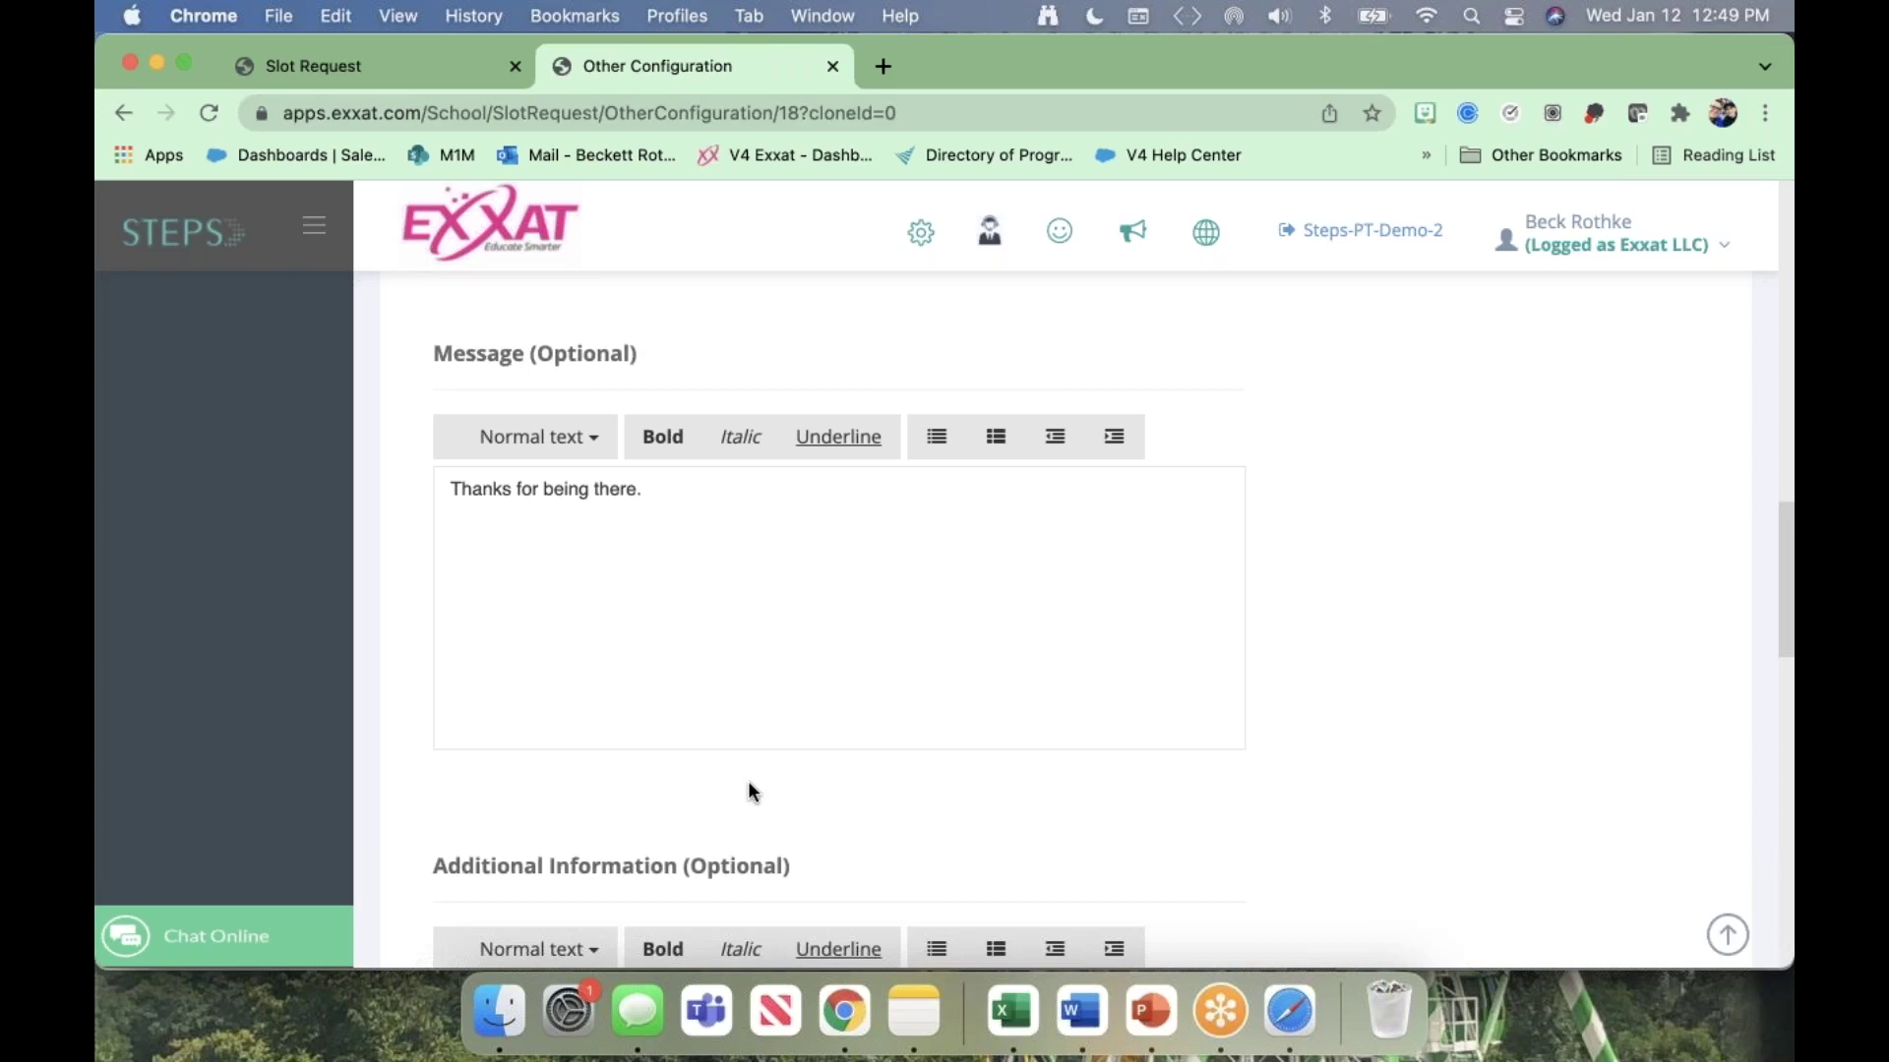
- Enter 'we use OP ortho for the CE3' in the Additional Information (Optional) field
{"action": "scroll", "coordinate": [748, 783], "scroll_direction": "down", "scroll_amount": 3}
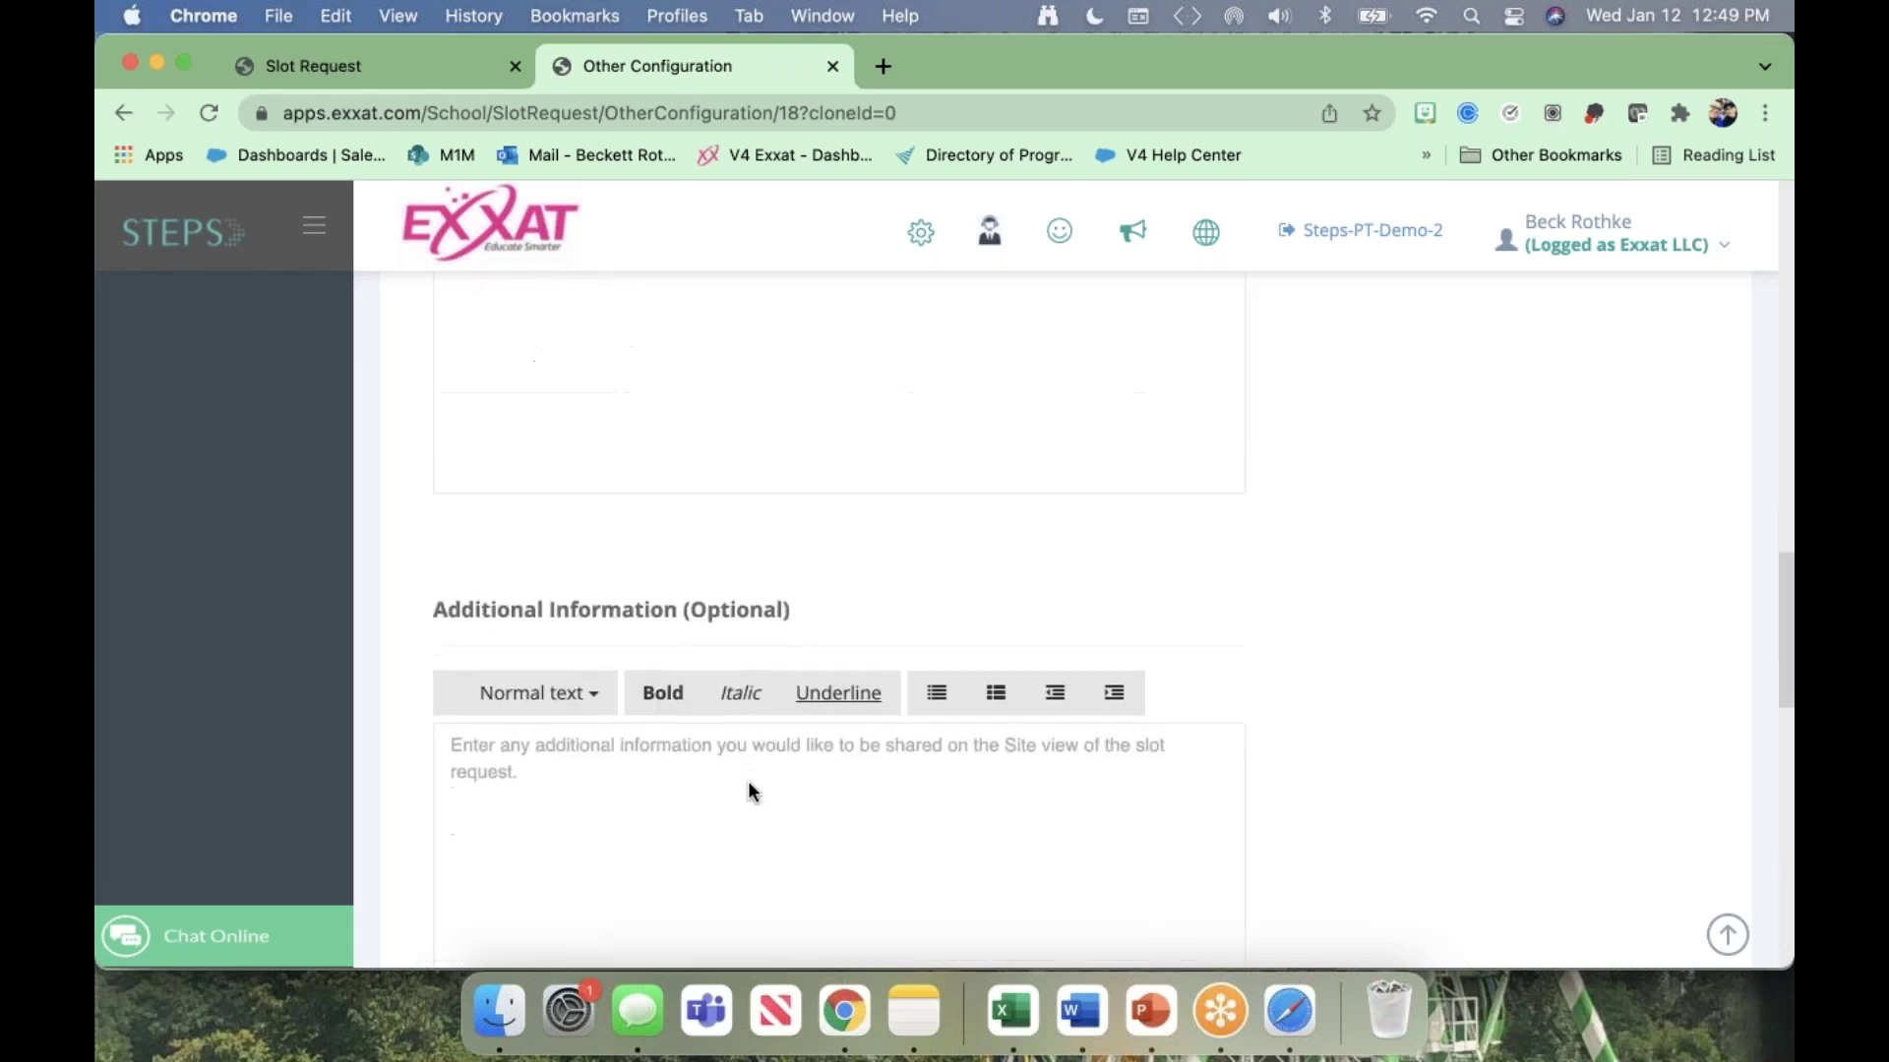
{"action": "scroll", "coordinate": [749, 793], "scroll_direction": "down", "scroll_amount": 2}
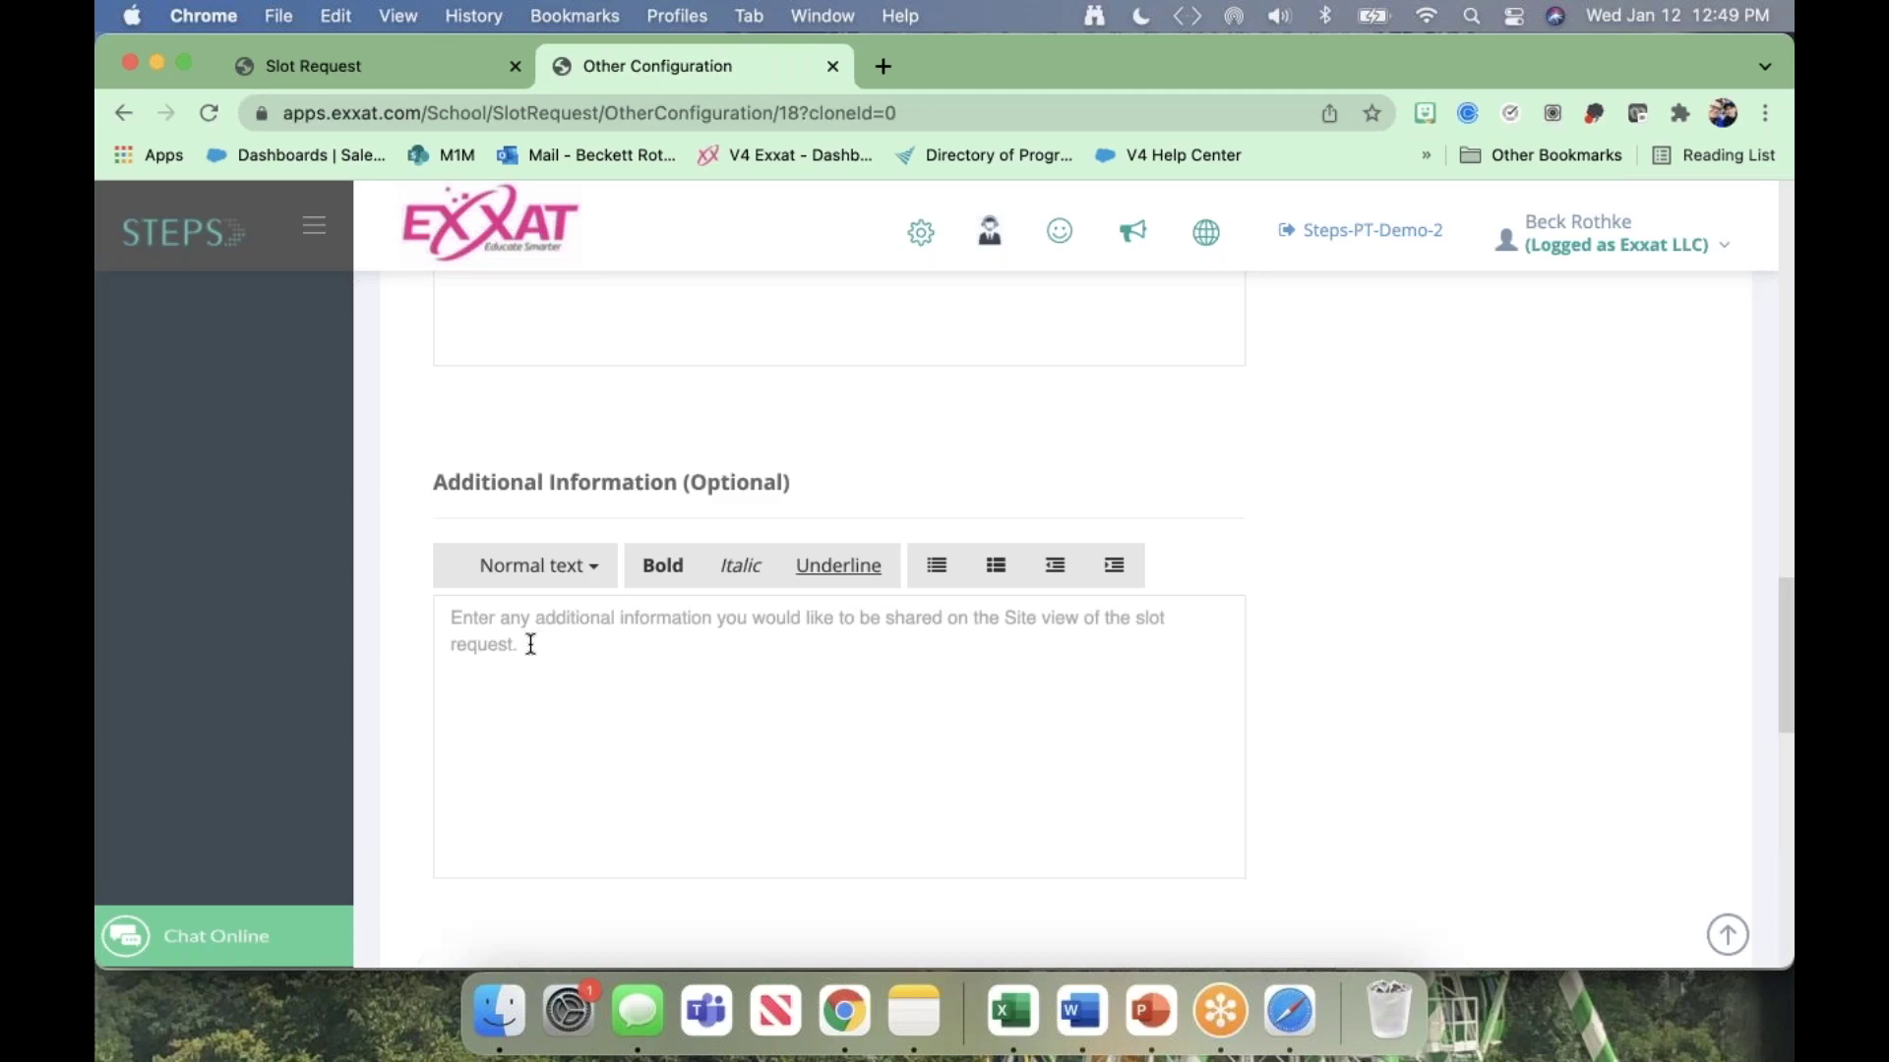
{"action": "left_click", "coordinate": [530, 644]}
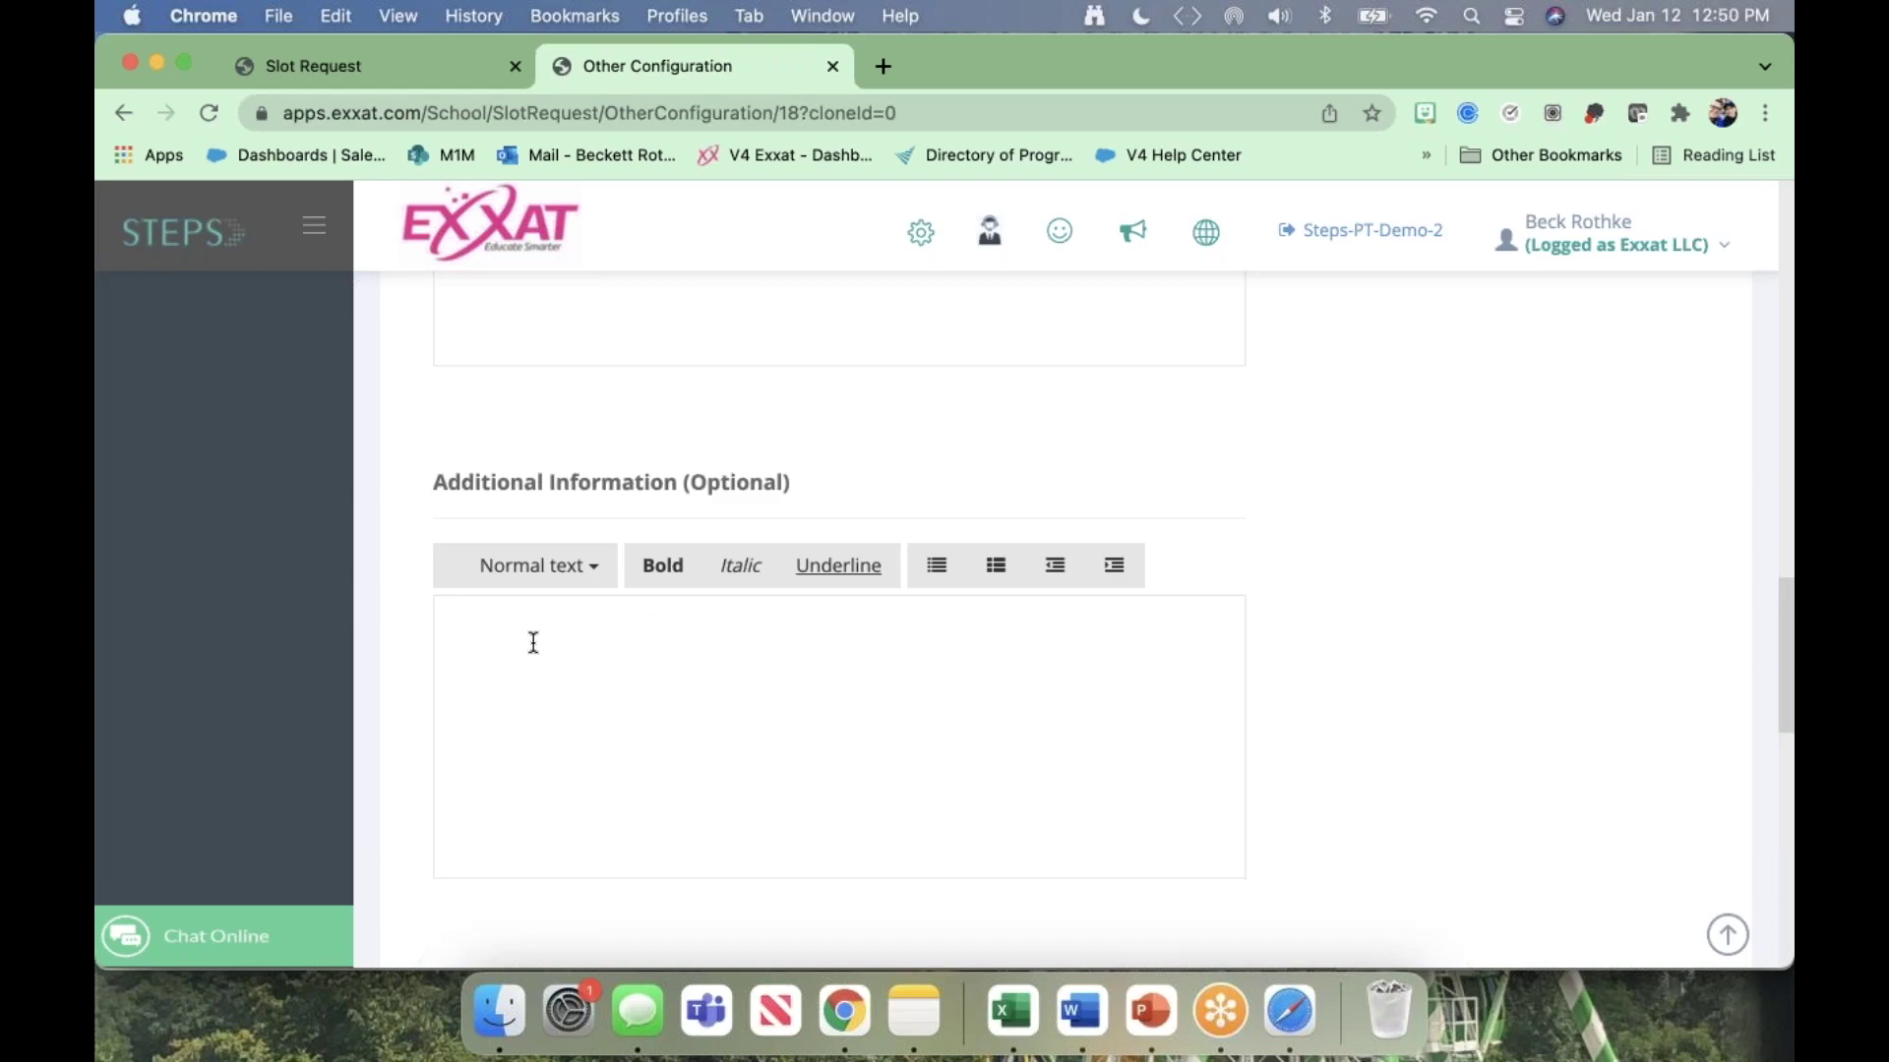
{"action": "type", "text": "we use OP"}
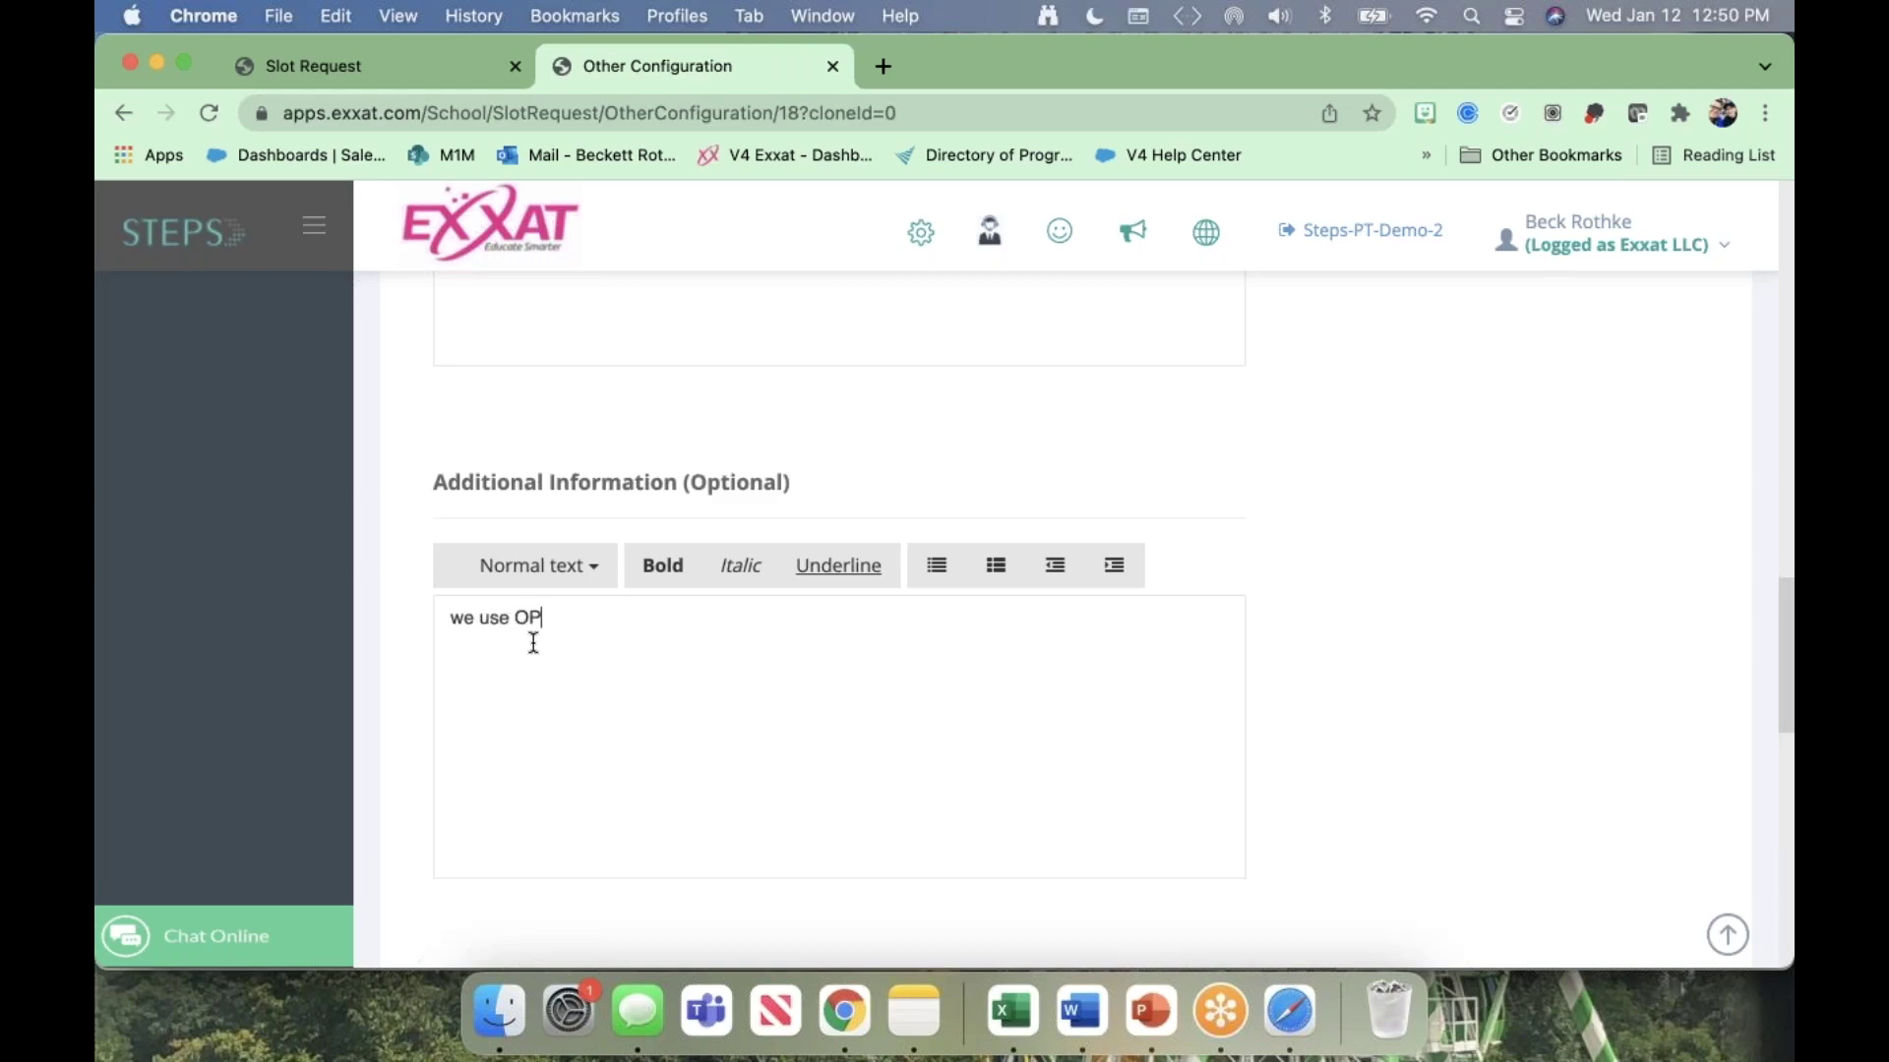
{"action": "type", "text": " ortho for the CE3"}
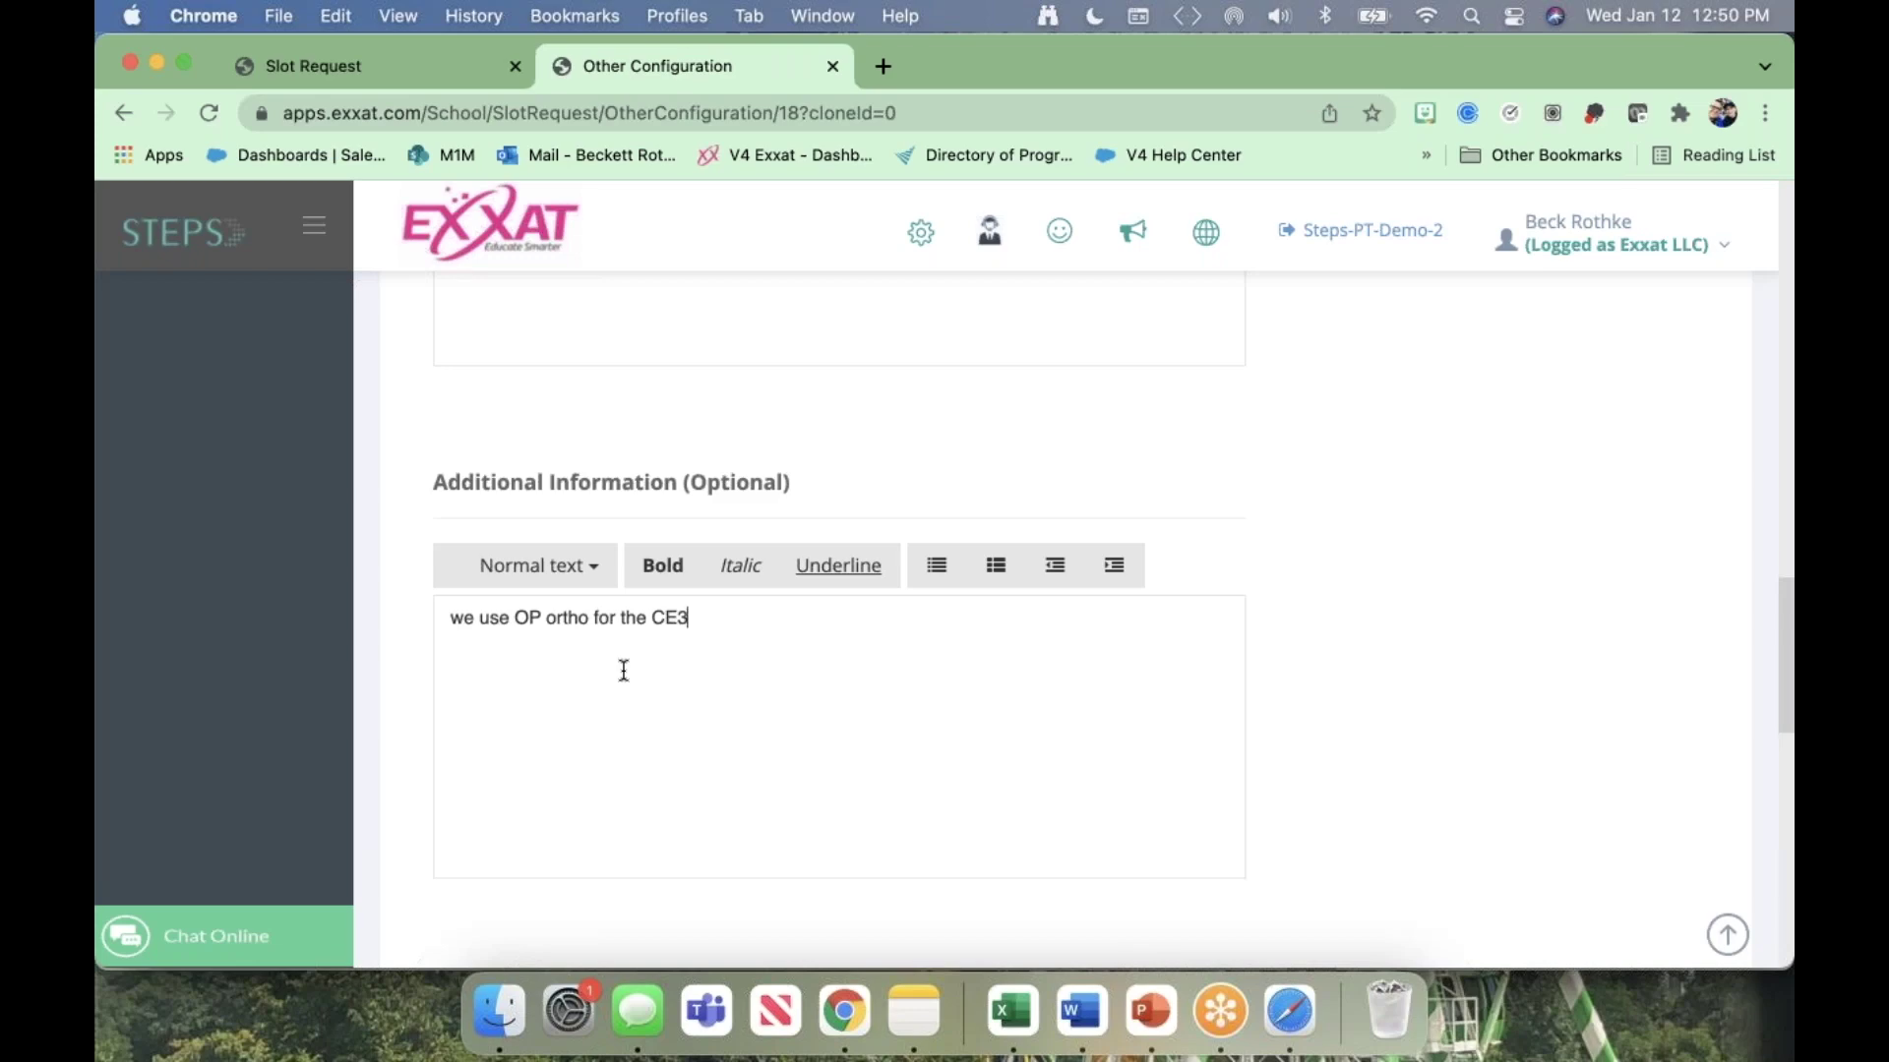
{"action": "scroll", "coordinate": [991, 679], "scroll_direction": "down", "scroll_amount": 2}
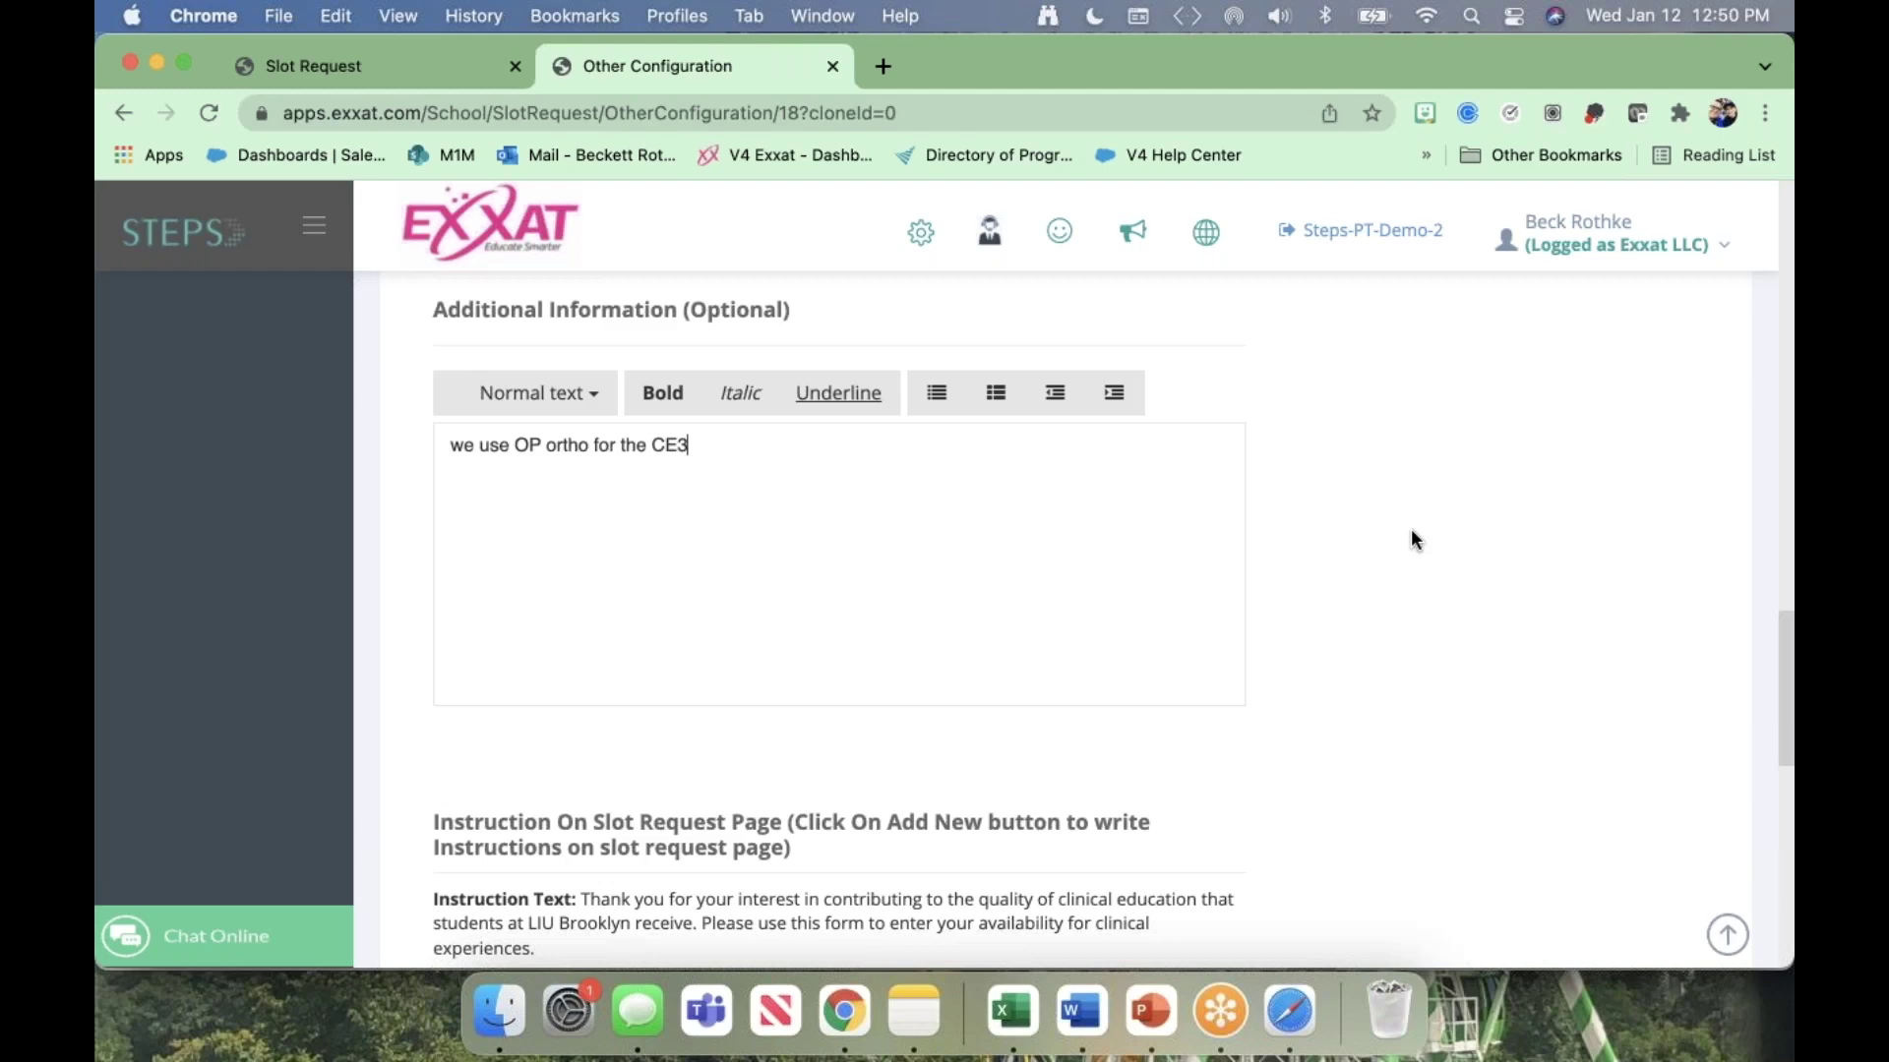
- Add a new instruction block under Instruction On Slot Request Page
{"action": "scroll", "coordinate": [1412, 530], "scroll_direction": "down", "scroll_amount": 5}
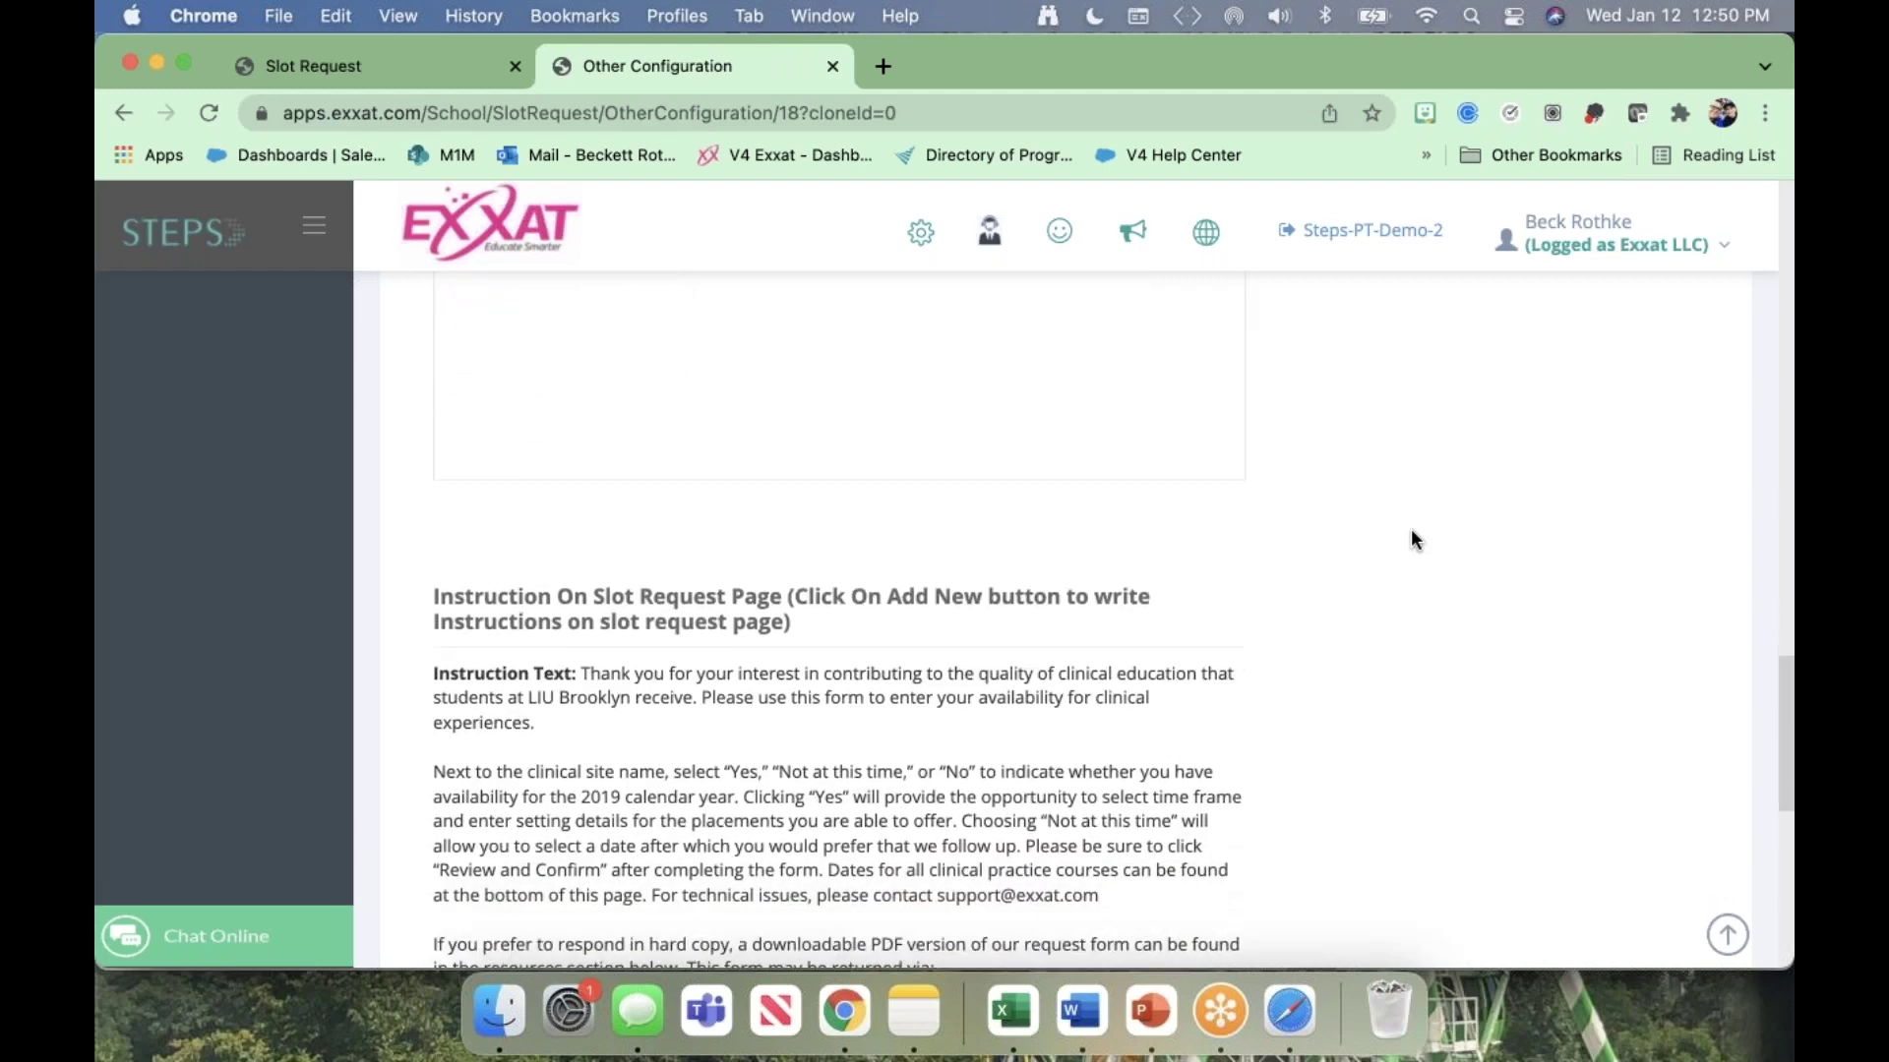
{"action": "scroll", "coordinate": [1410, 538], "scroll_direction": "down", "scroll_amount": 4}
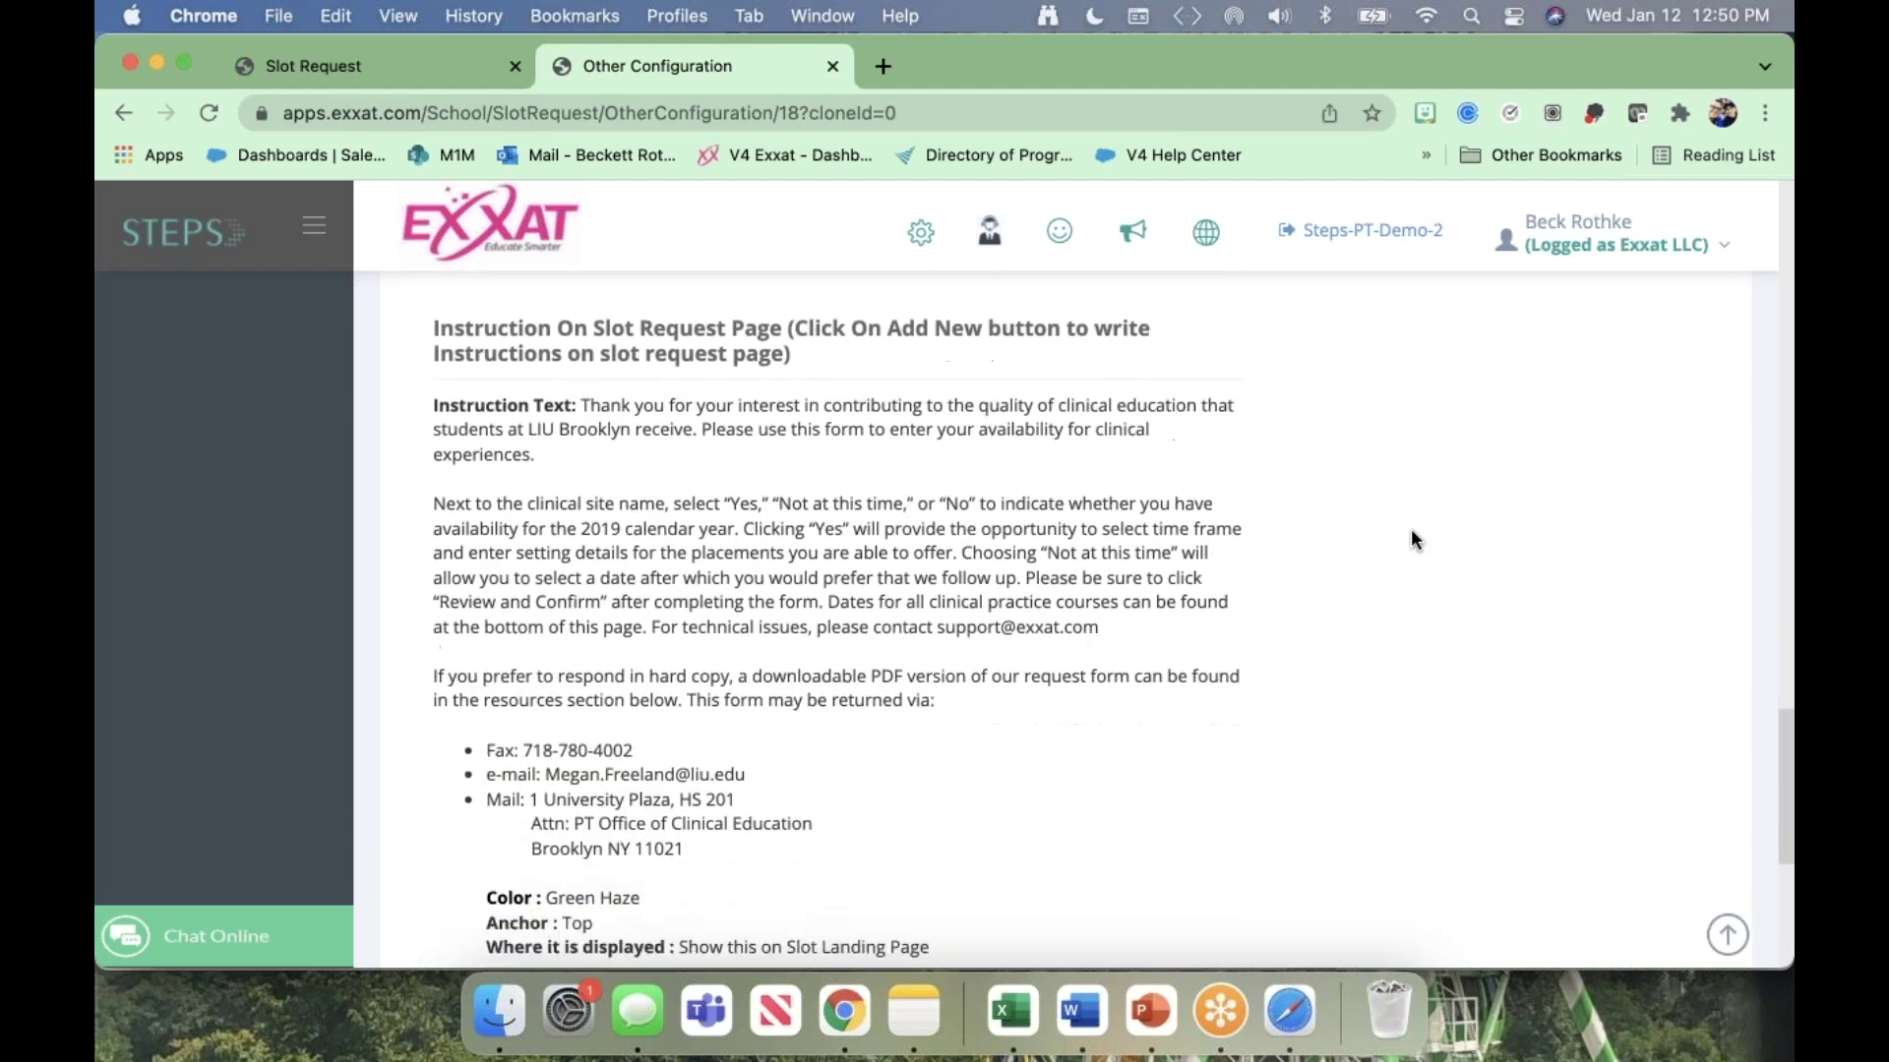
{"action": "scroll", "coordinate": [885, 589], "scroll_direction": "down", "scroll_amount": 3}
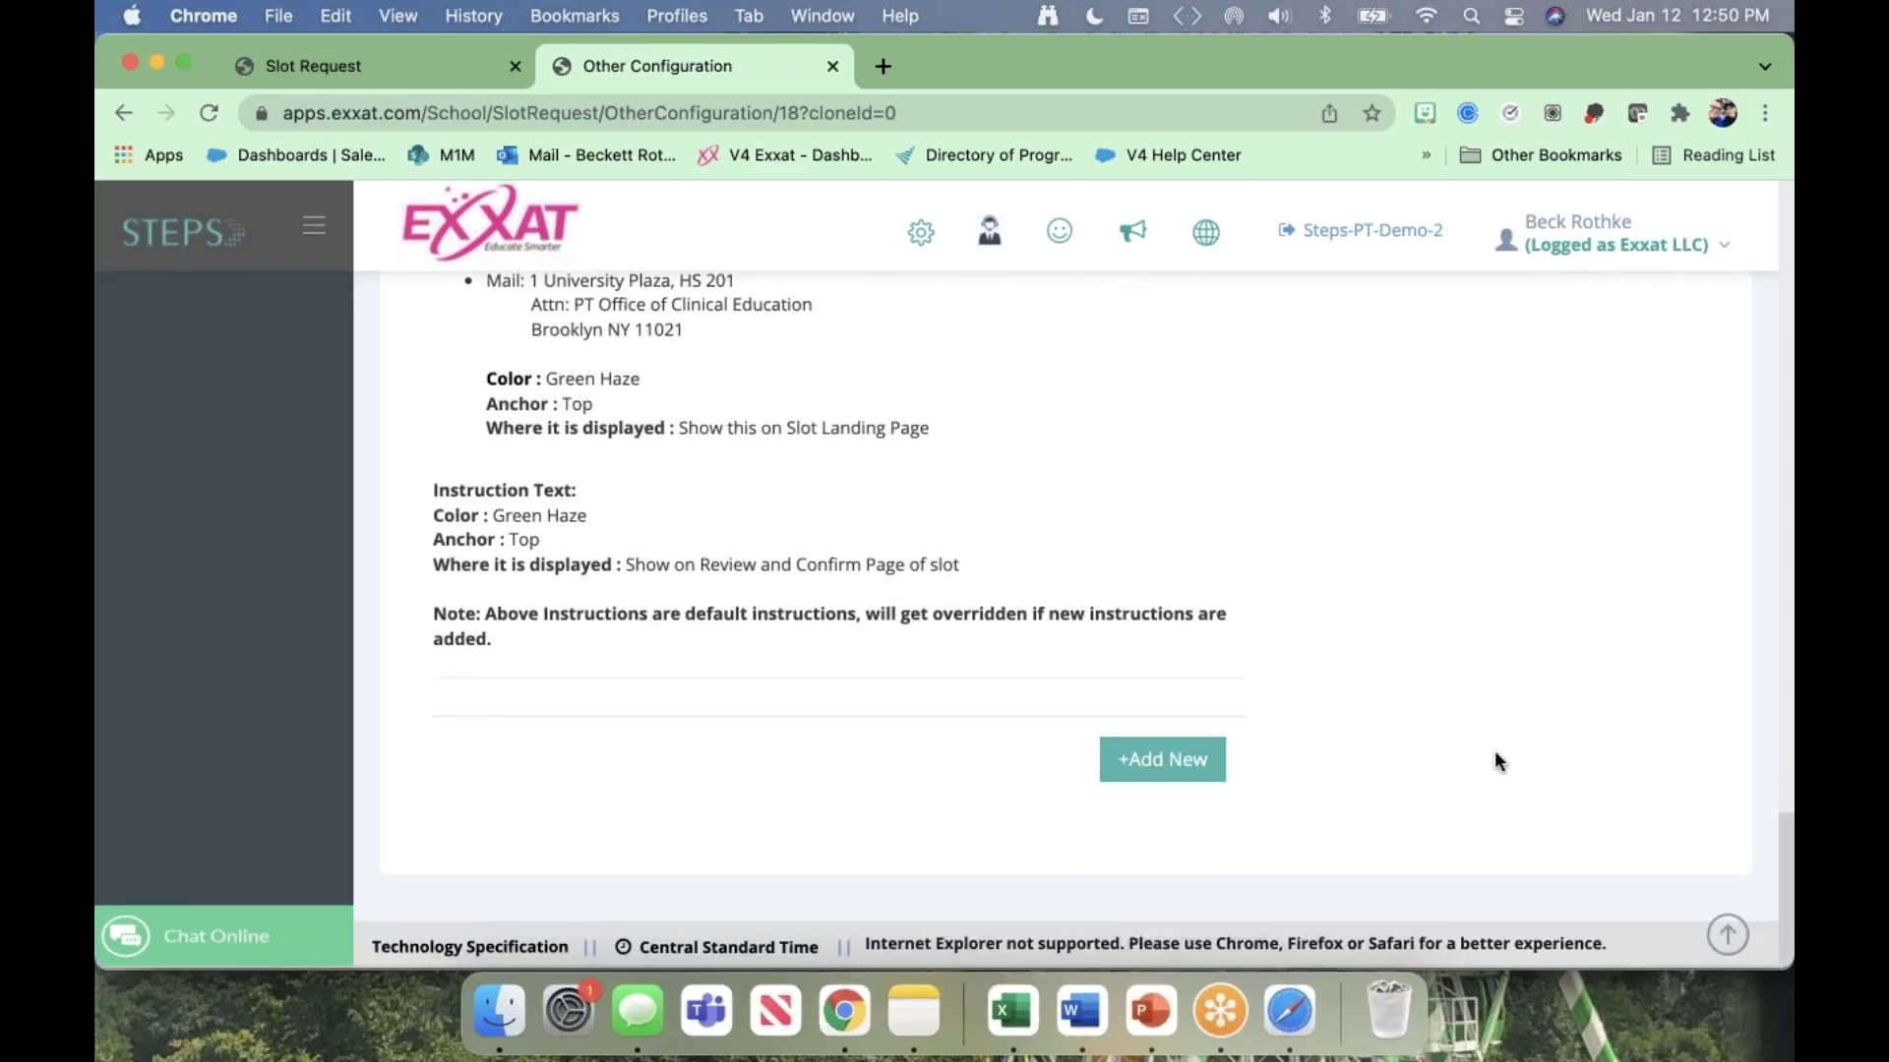
{"action": "scroll", "coordinate": [1495, 752], "scroll_direction": "up", "scroll_amount": 5}
{"action": "scroll", "coordinate": [1495, 752], "scroll_direction": "up", "scroll_amount": 10}
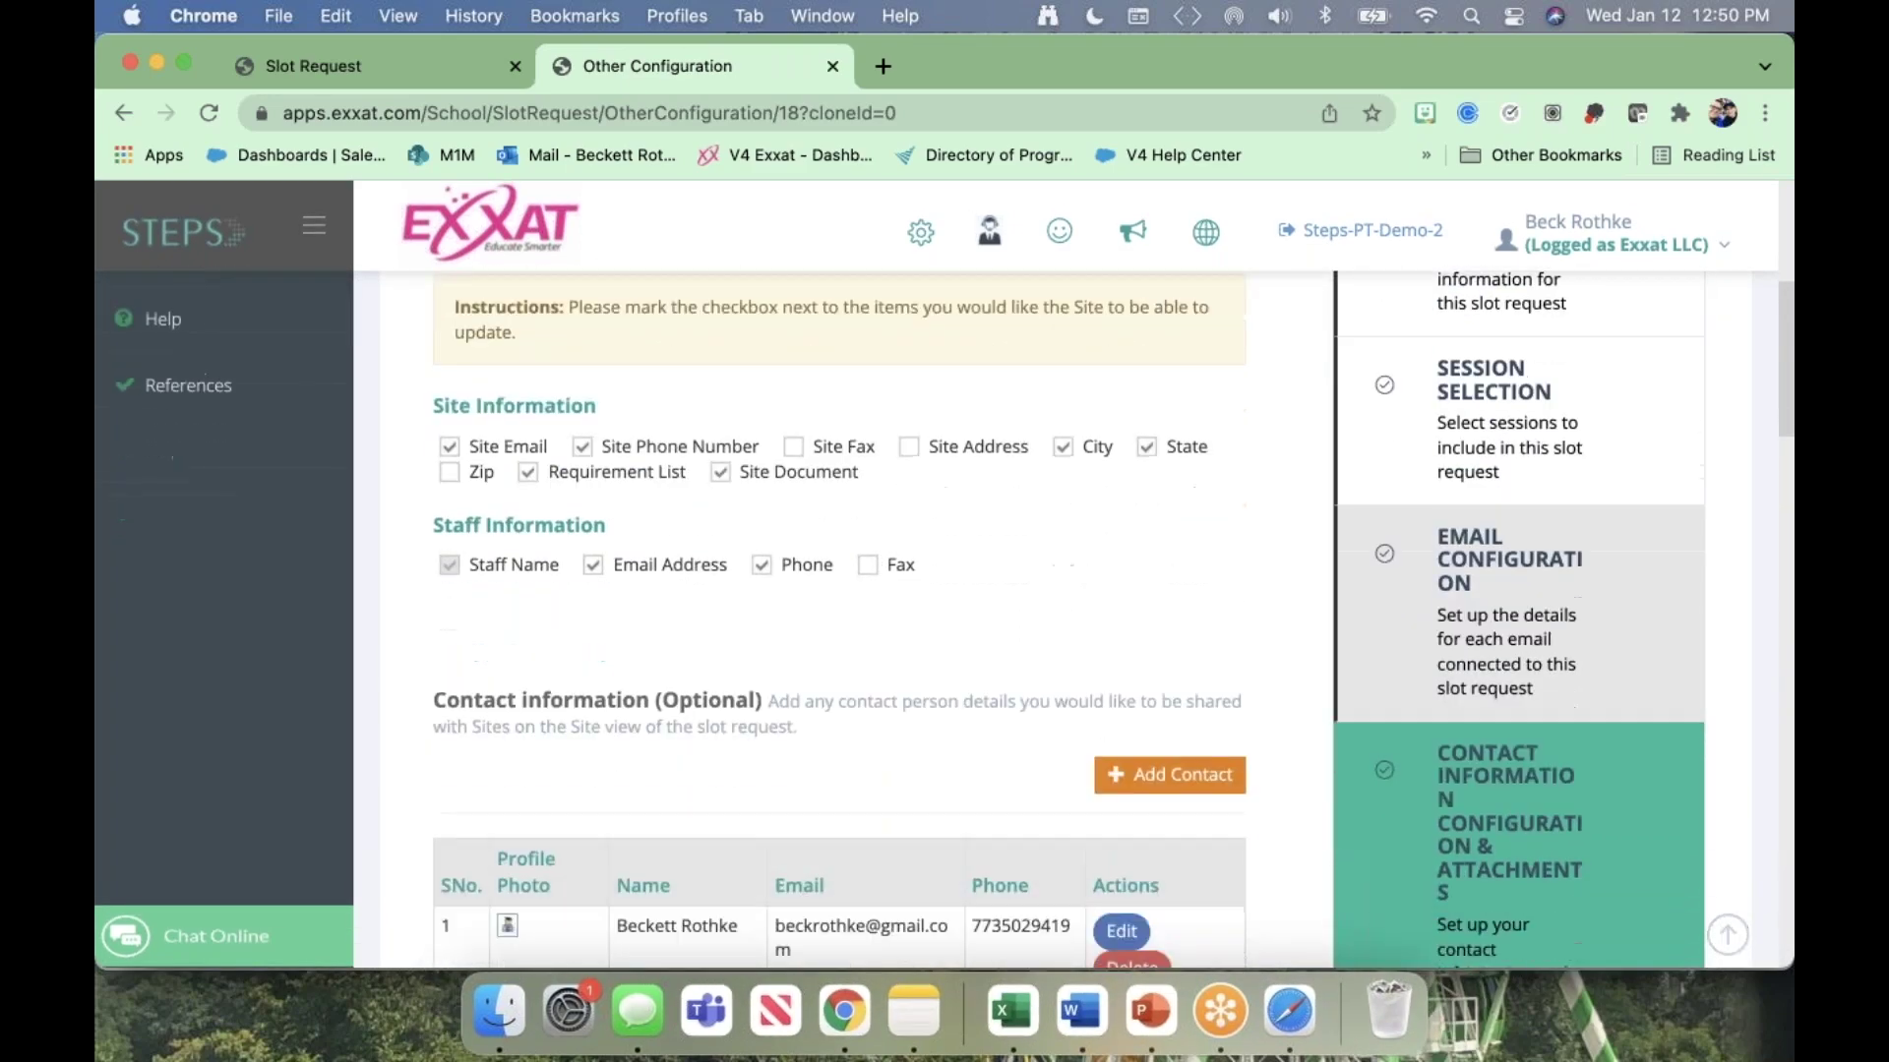
{"action": "scroll", "coordinate": [1496, 751], "scroll_direction": "down", "scroll_amount": 6}
{"action": "scroll", "coordinate": [1227, 872], "scroll_direction": "down", "scroll_amount": 2}
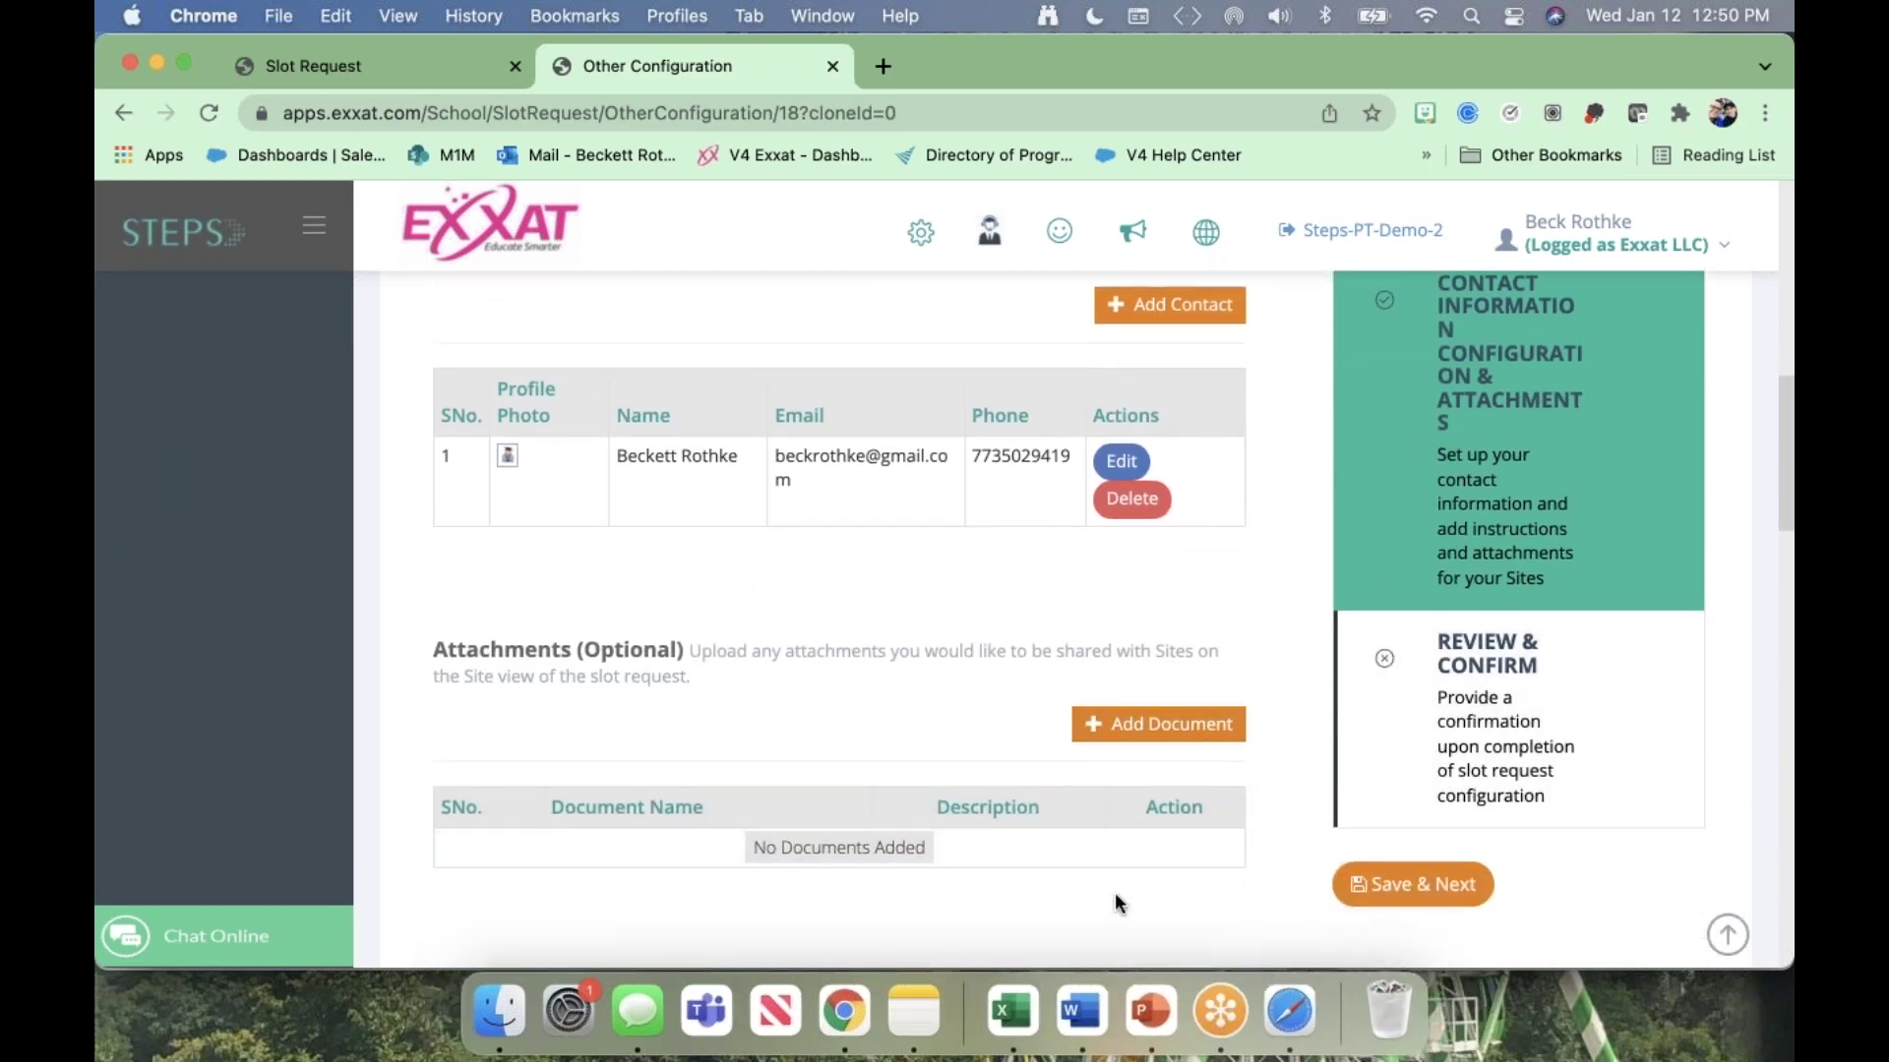
{"action": "scroll", "coordinate": [1113, 893], "scroll_direction": "down", "scroll_amount": 15}
{"action": "left_click", "coordinate": [1148, 772]}
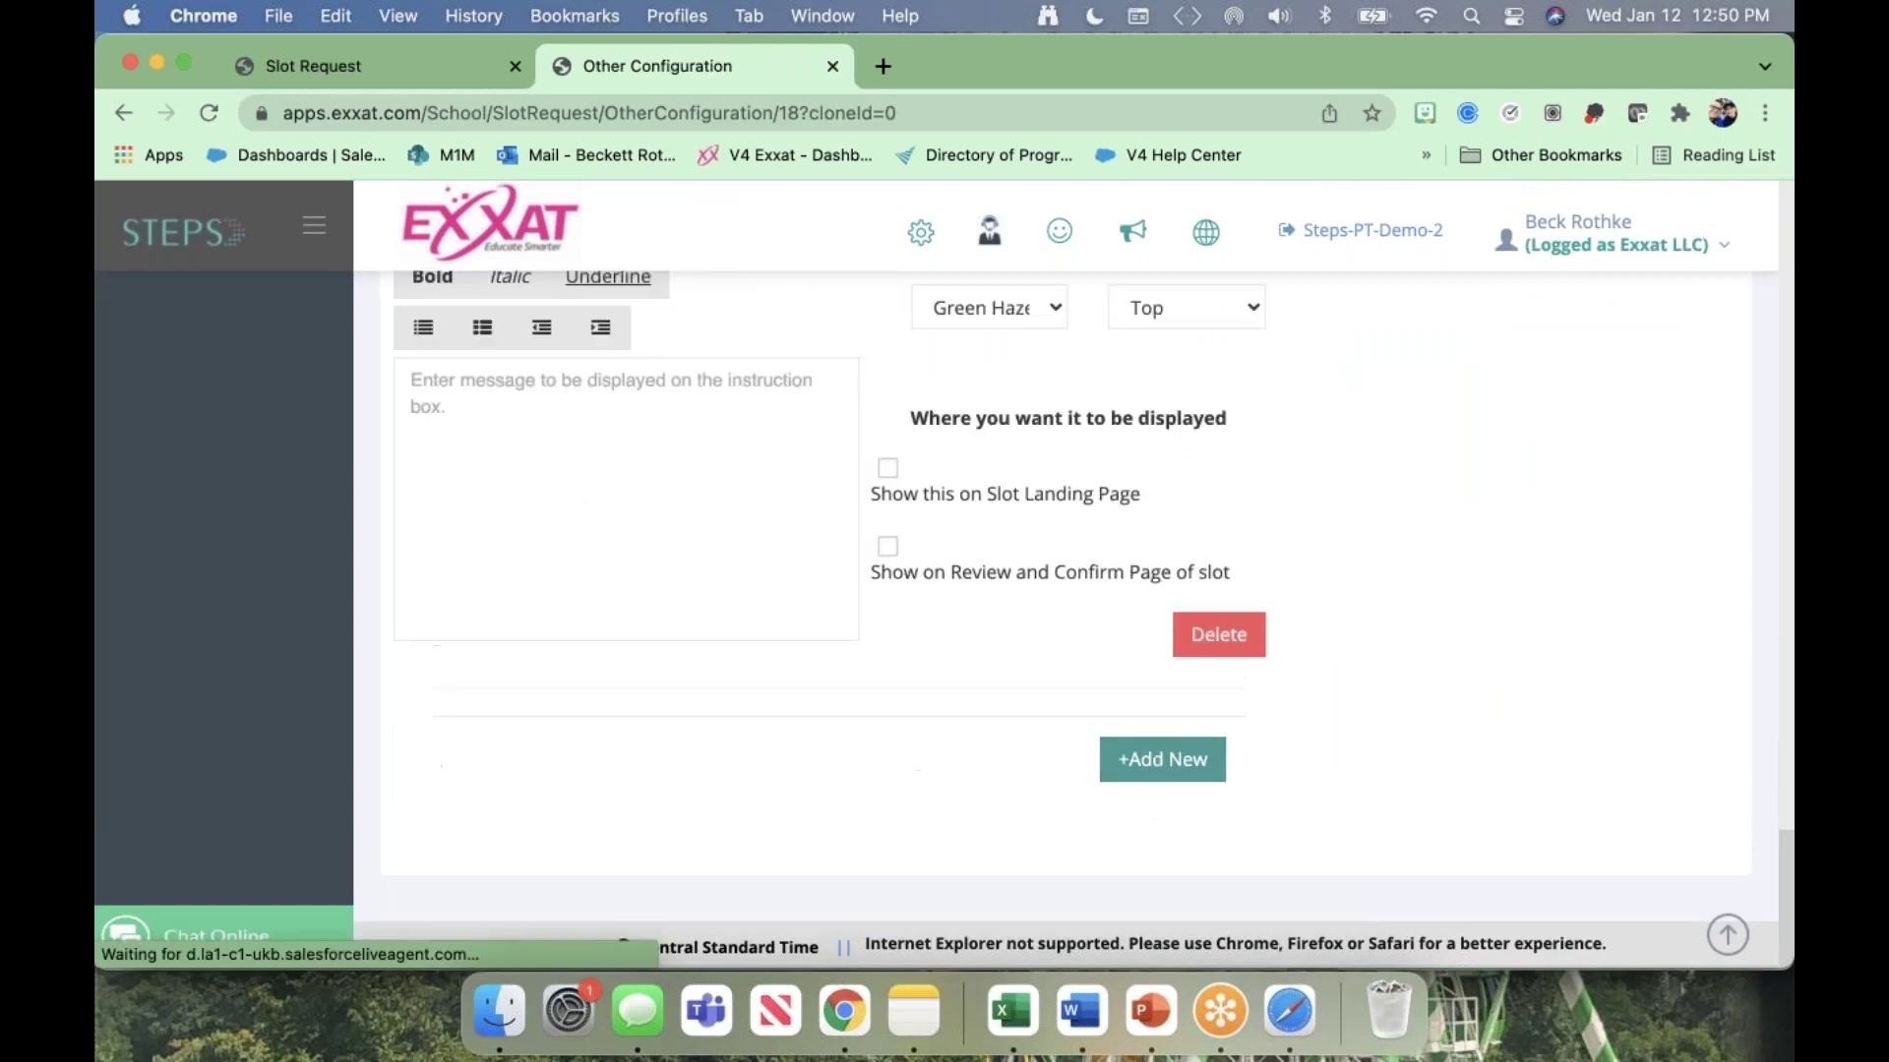
- Keep the instruction colour Green Haze and anchor Top, noting the Review and Confirm display option
{"action": "scroll", "coordinate": [1072, 619], "scroll_direction": "up", "scroll_amount": 5}
{"action": "scroll", "coordinate": [667, 646], "scroll_direction": "down", "scroll_amount": 1}
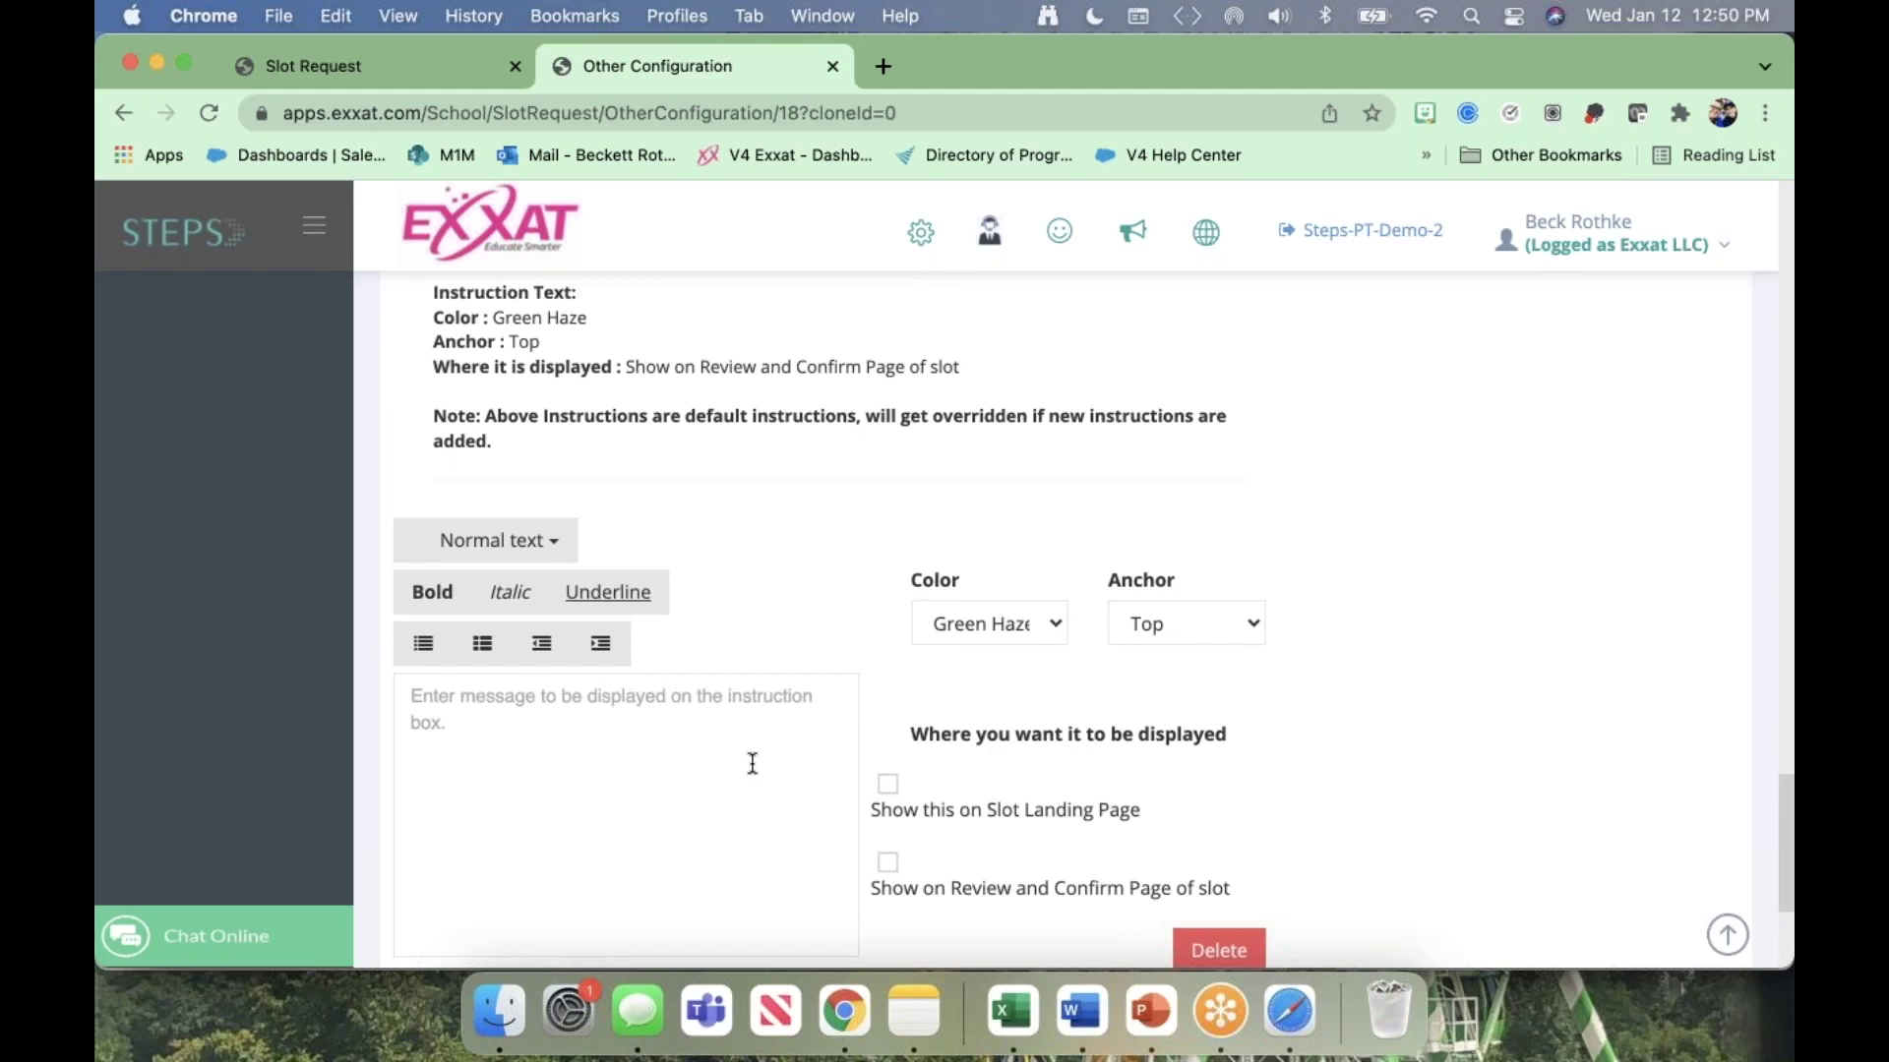
{"action": "scroll", "coordinate": [752, 763], "scroll_direction": "down", "scroll_amount": 3}
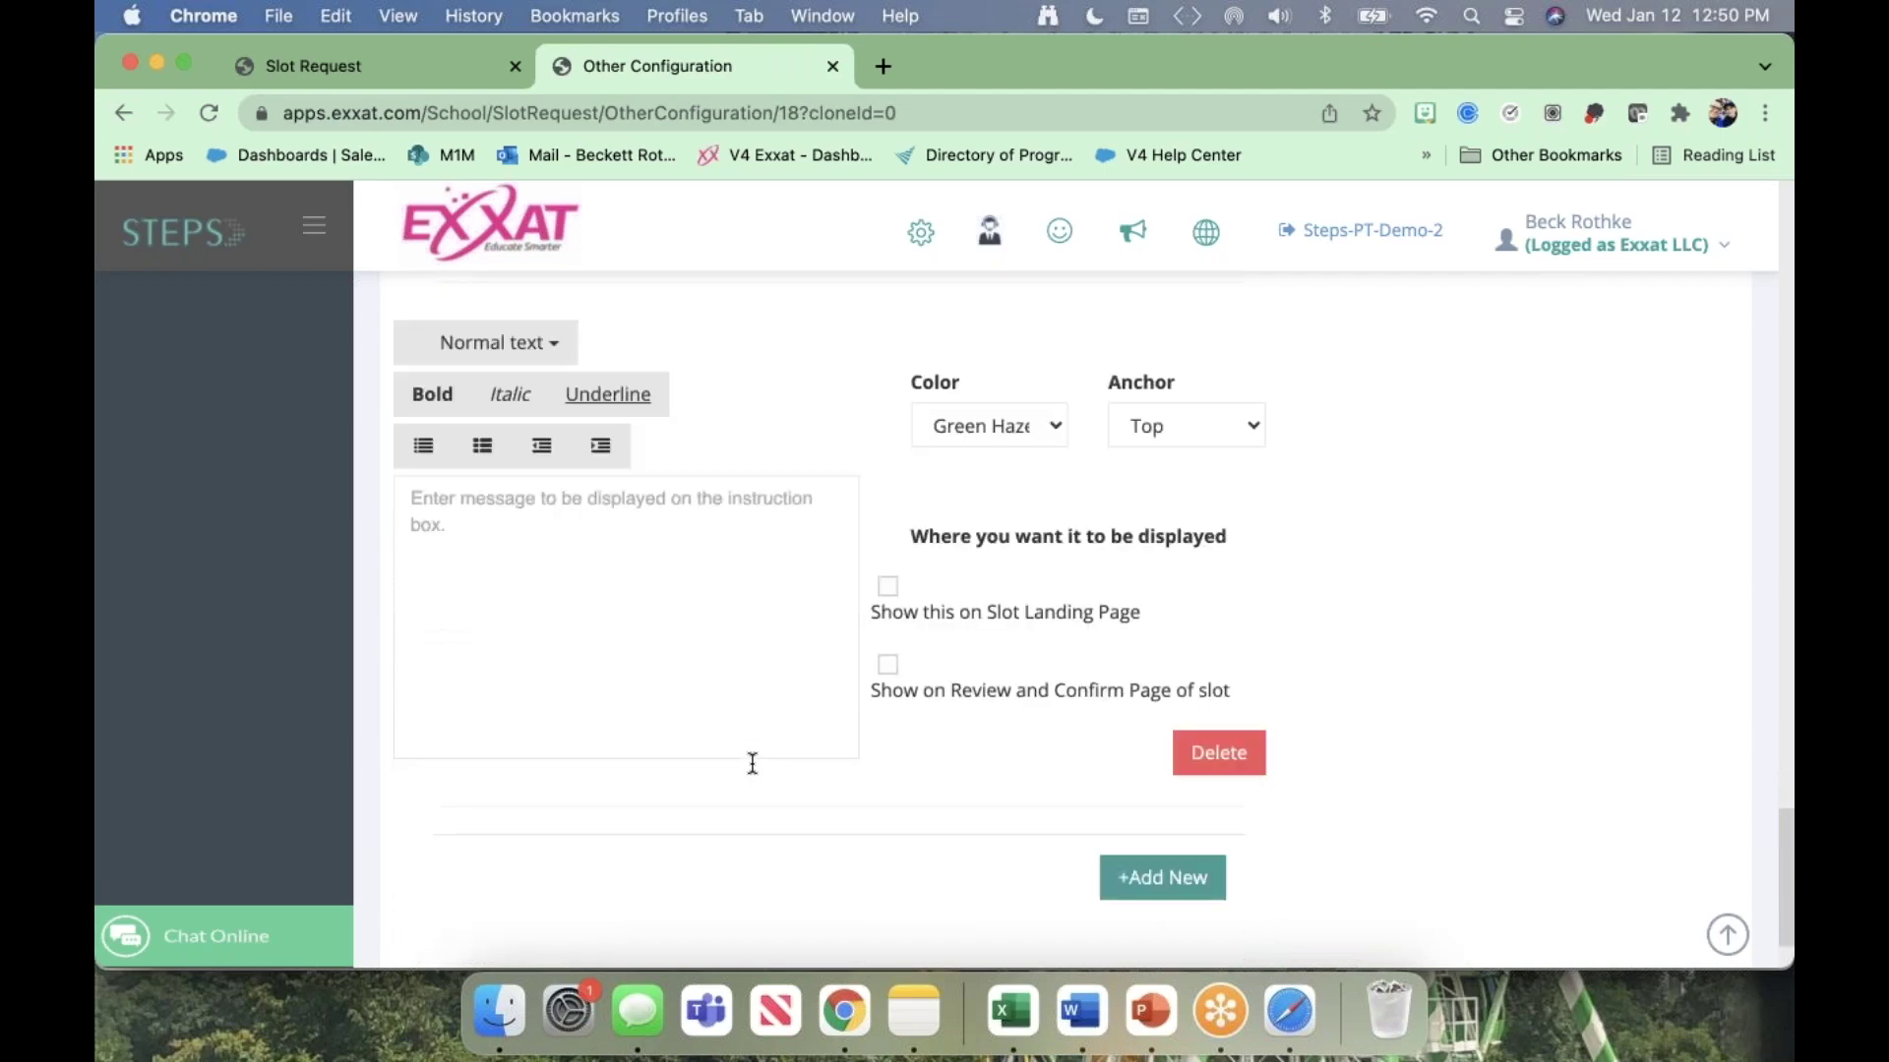
{"action": "left_click", "coordinate": [1027, 425]}
{"action": "left_click", "coordinate": [1027, 425]}
{"action": "left_click", "coordinate": [1252, 421]}
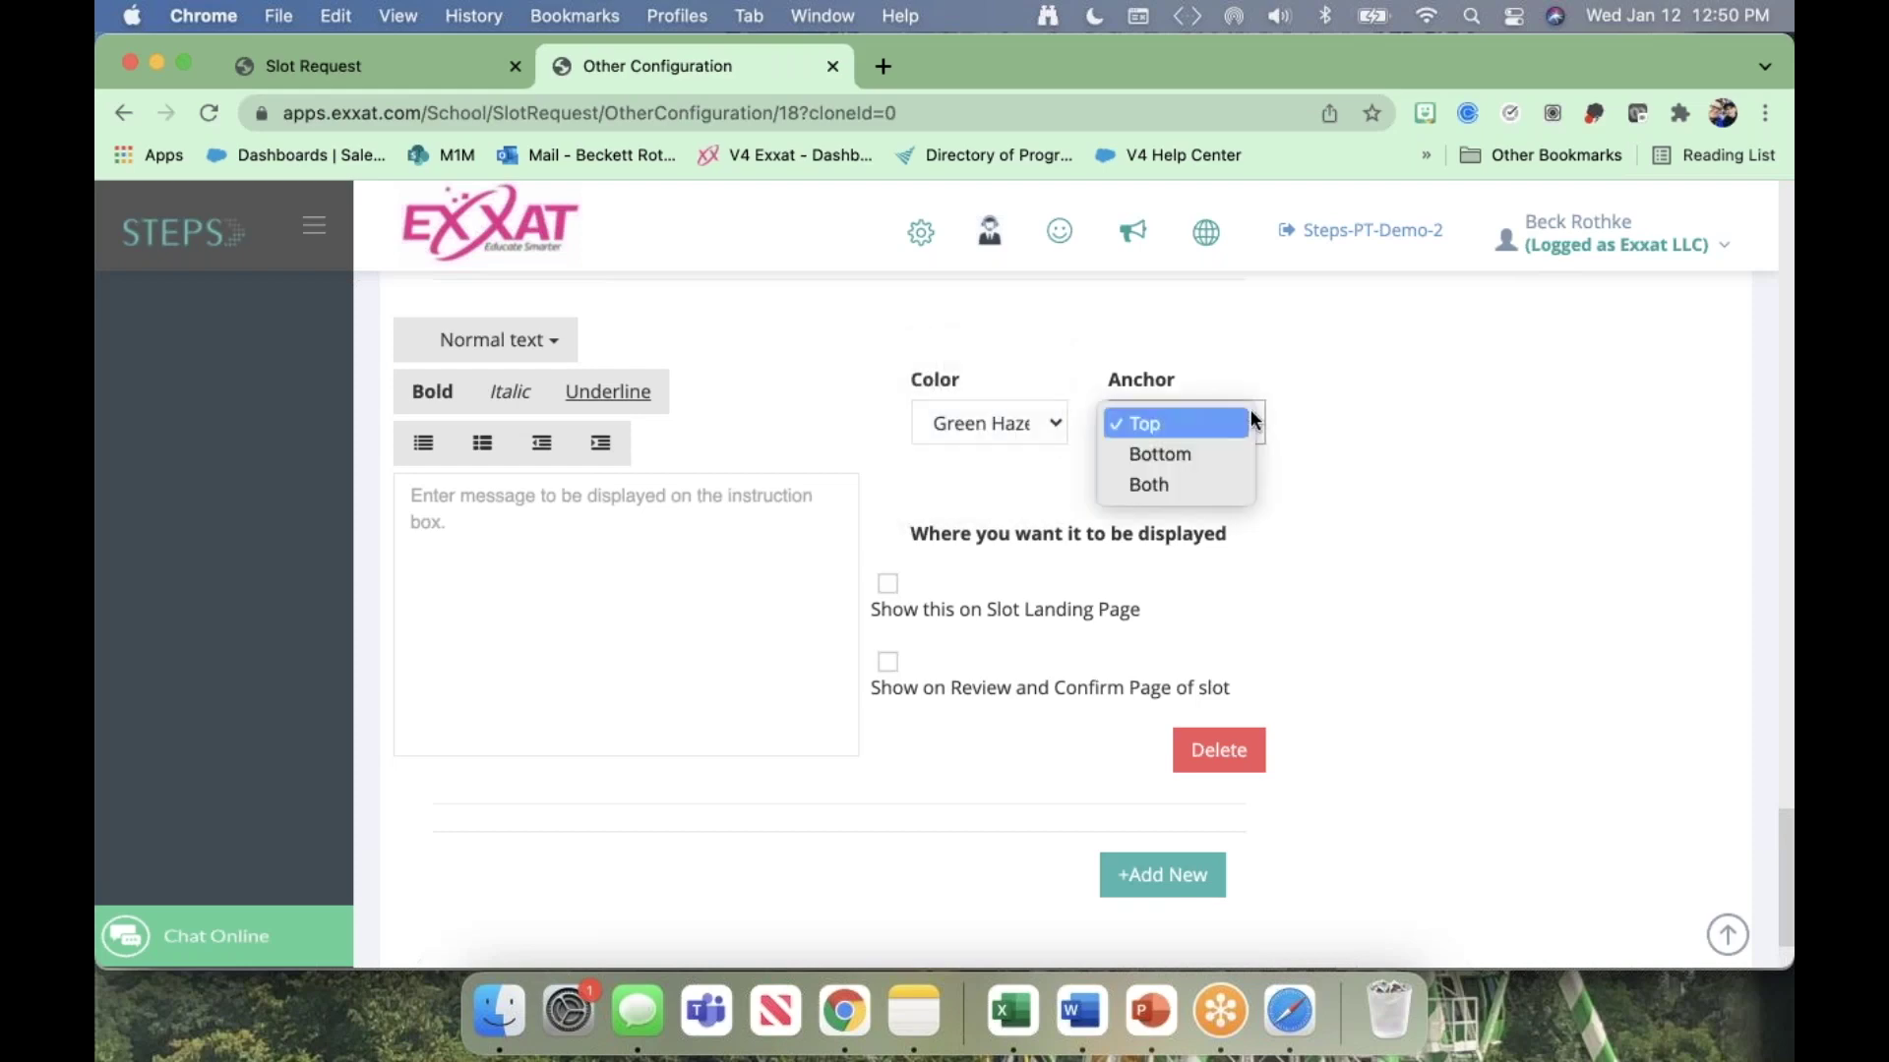
{"action": "left_click", "coordinate": [1252, 421]}
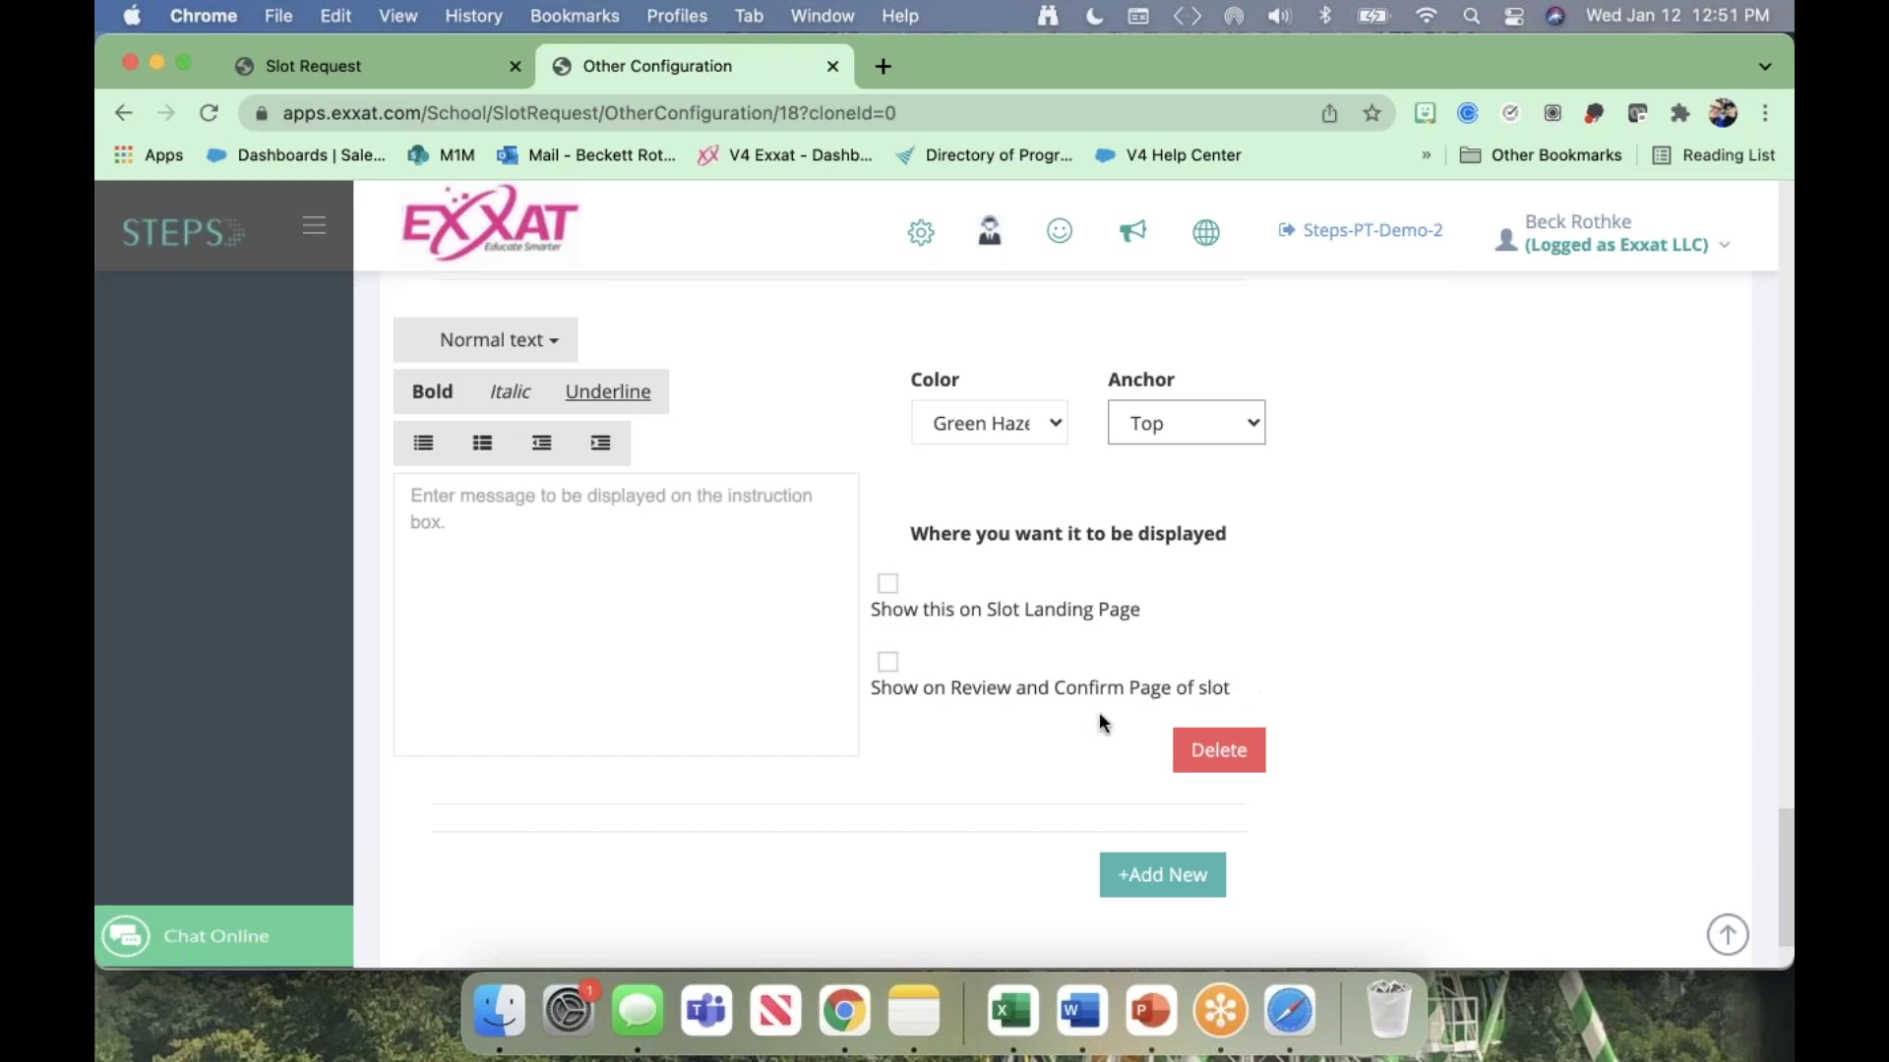
{"action": "left_click_drag", "start_coordinate": [870, 691], "coordinate": [1046, 688]}
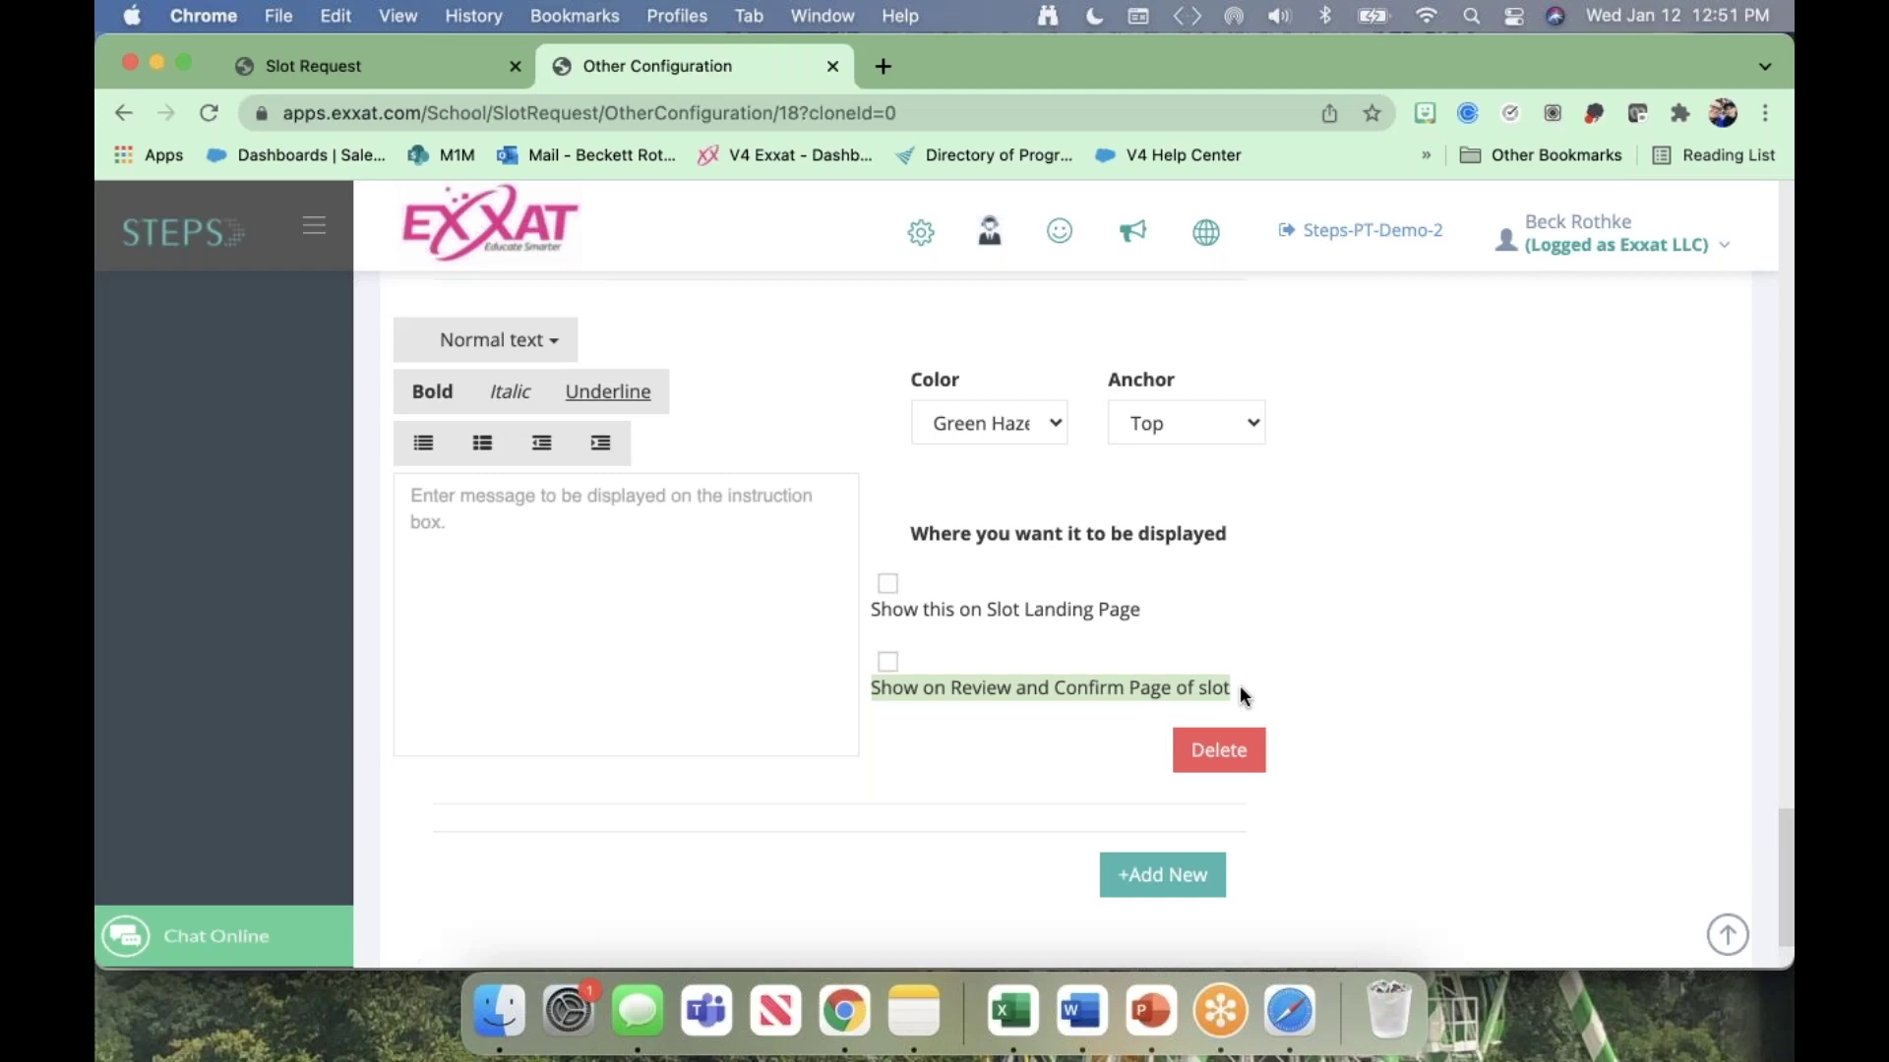
{"action": "scroll", "coordinate": [994, 638], "scroll_direction": "up", "scroll_amount": 1}
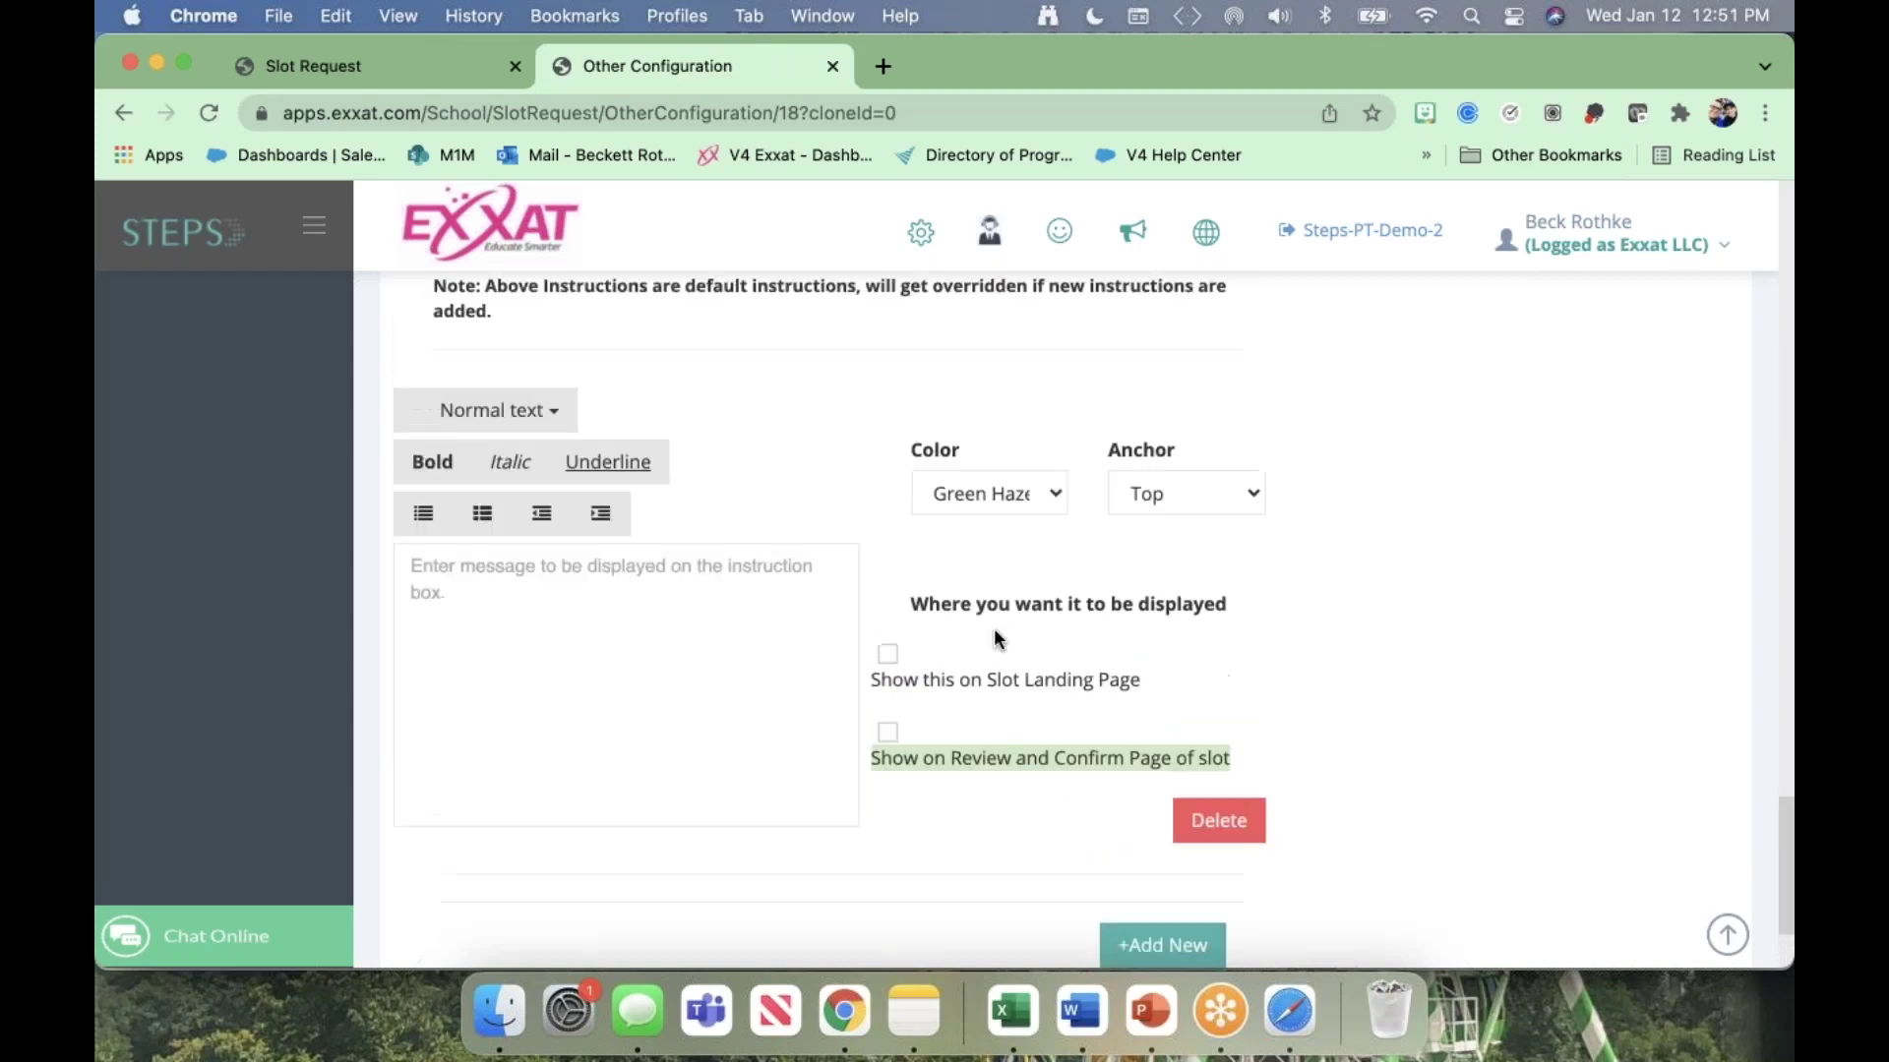
{"action": "scroll", "coordinate": [999, 639], "scroll_direction": "up", "scroll_amount": 20}
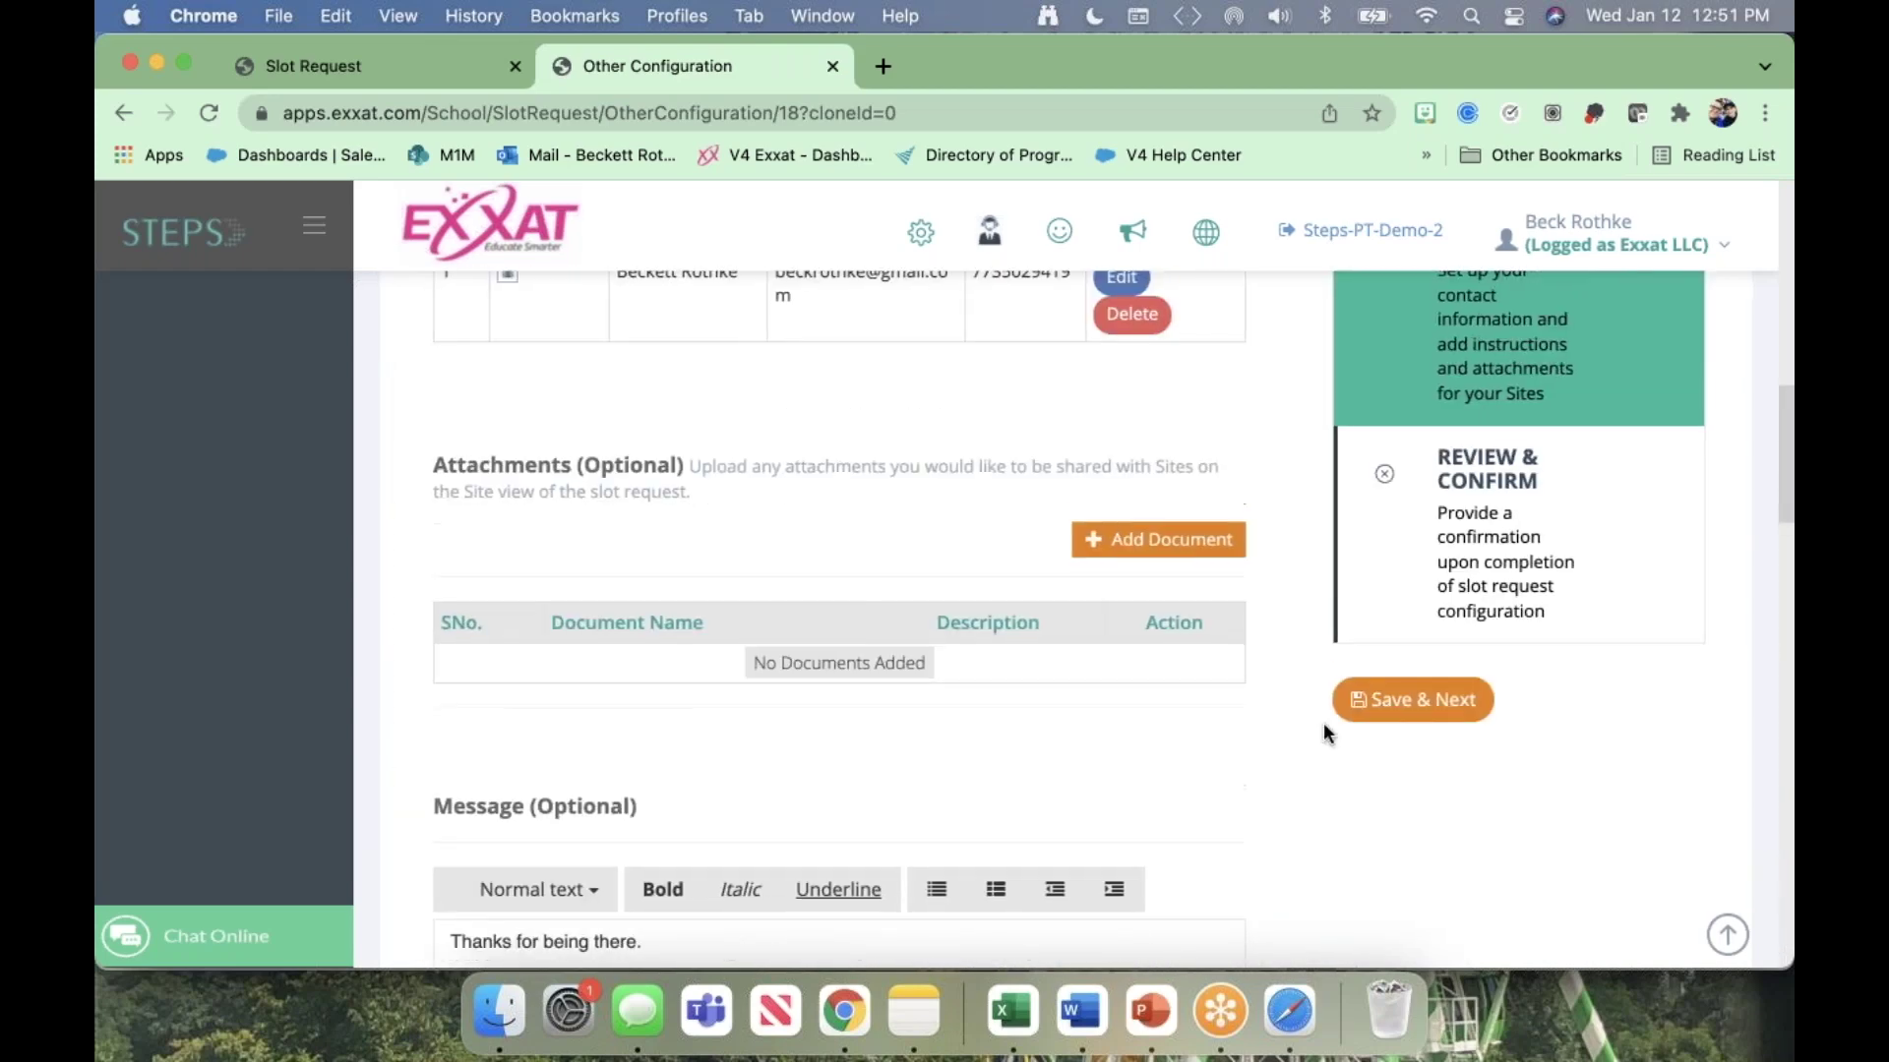
- Delete the empty instruction block flagged by the blank-instruction warning, then save and continue to review
{"action": "left_click", "coordinate": [1370, 699]}
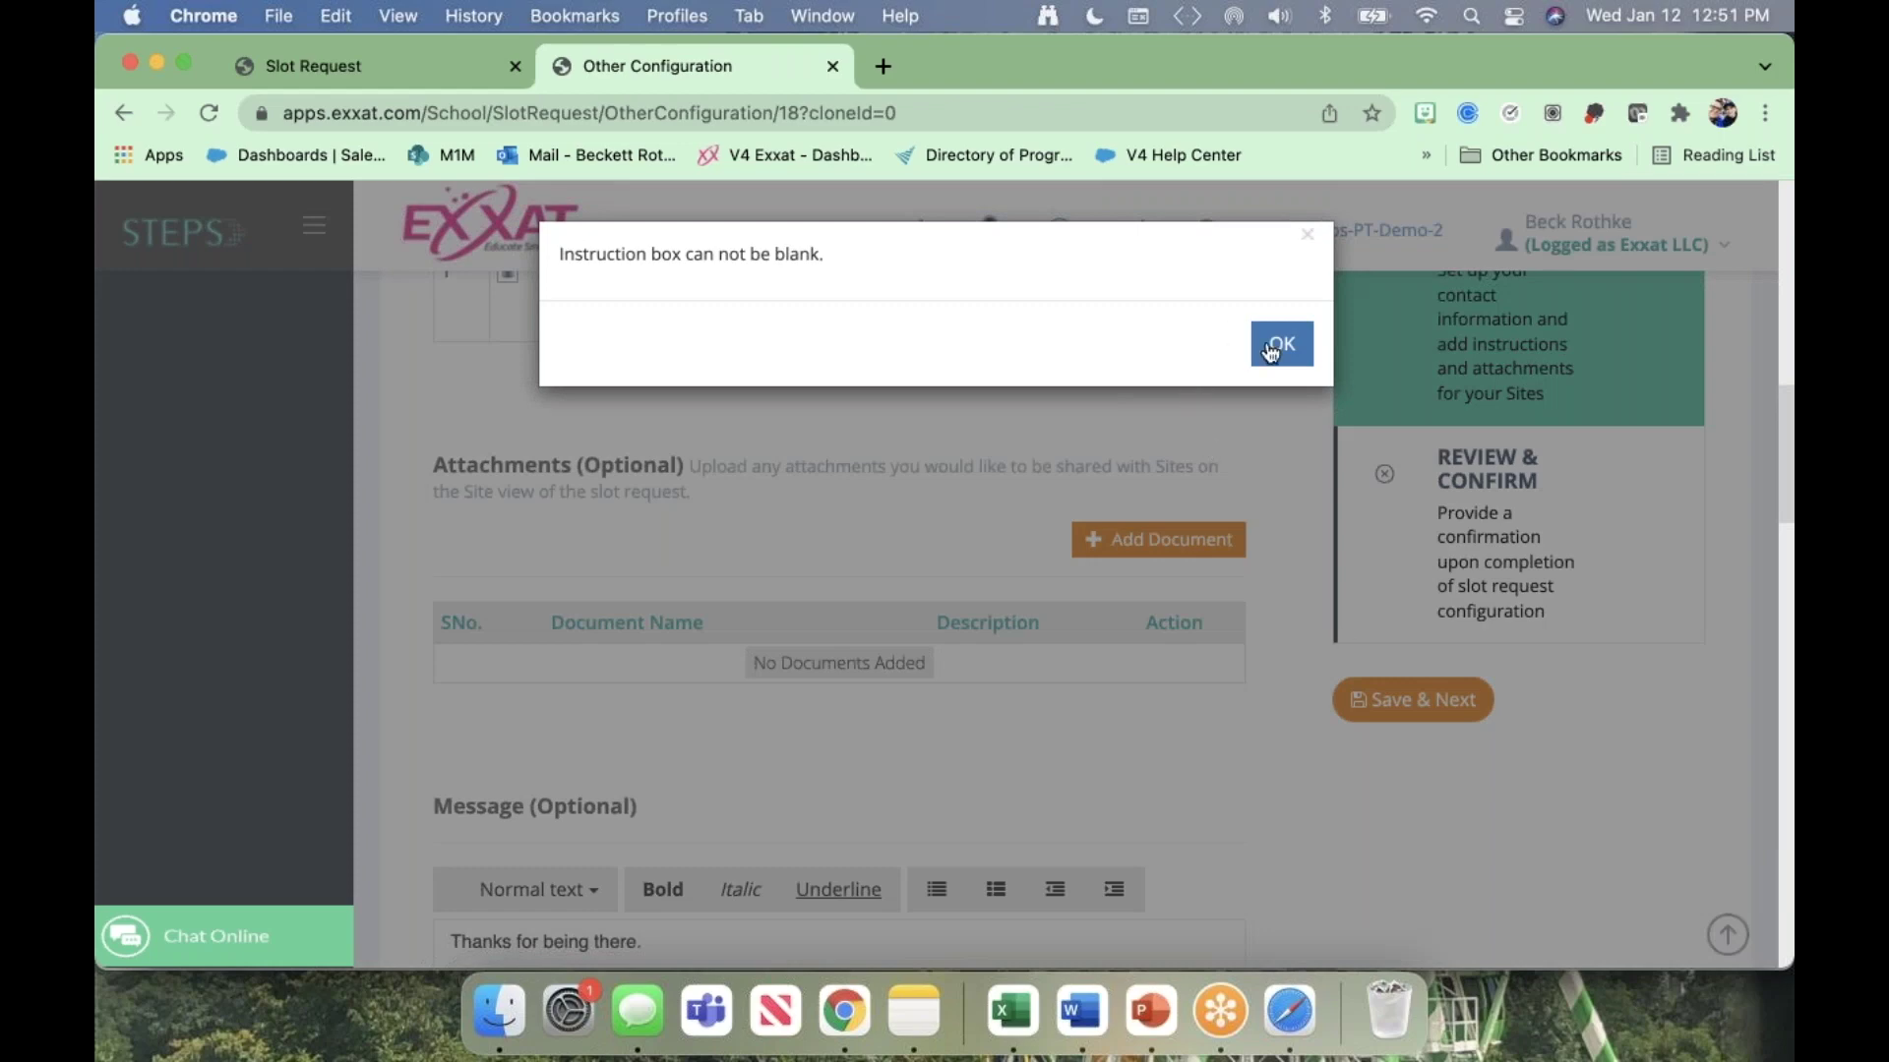
{"action": "left_click", "coordinate": [1269, 352]}
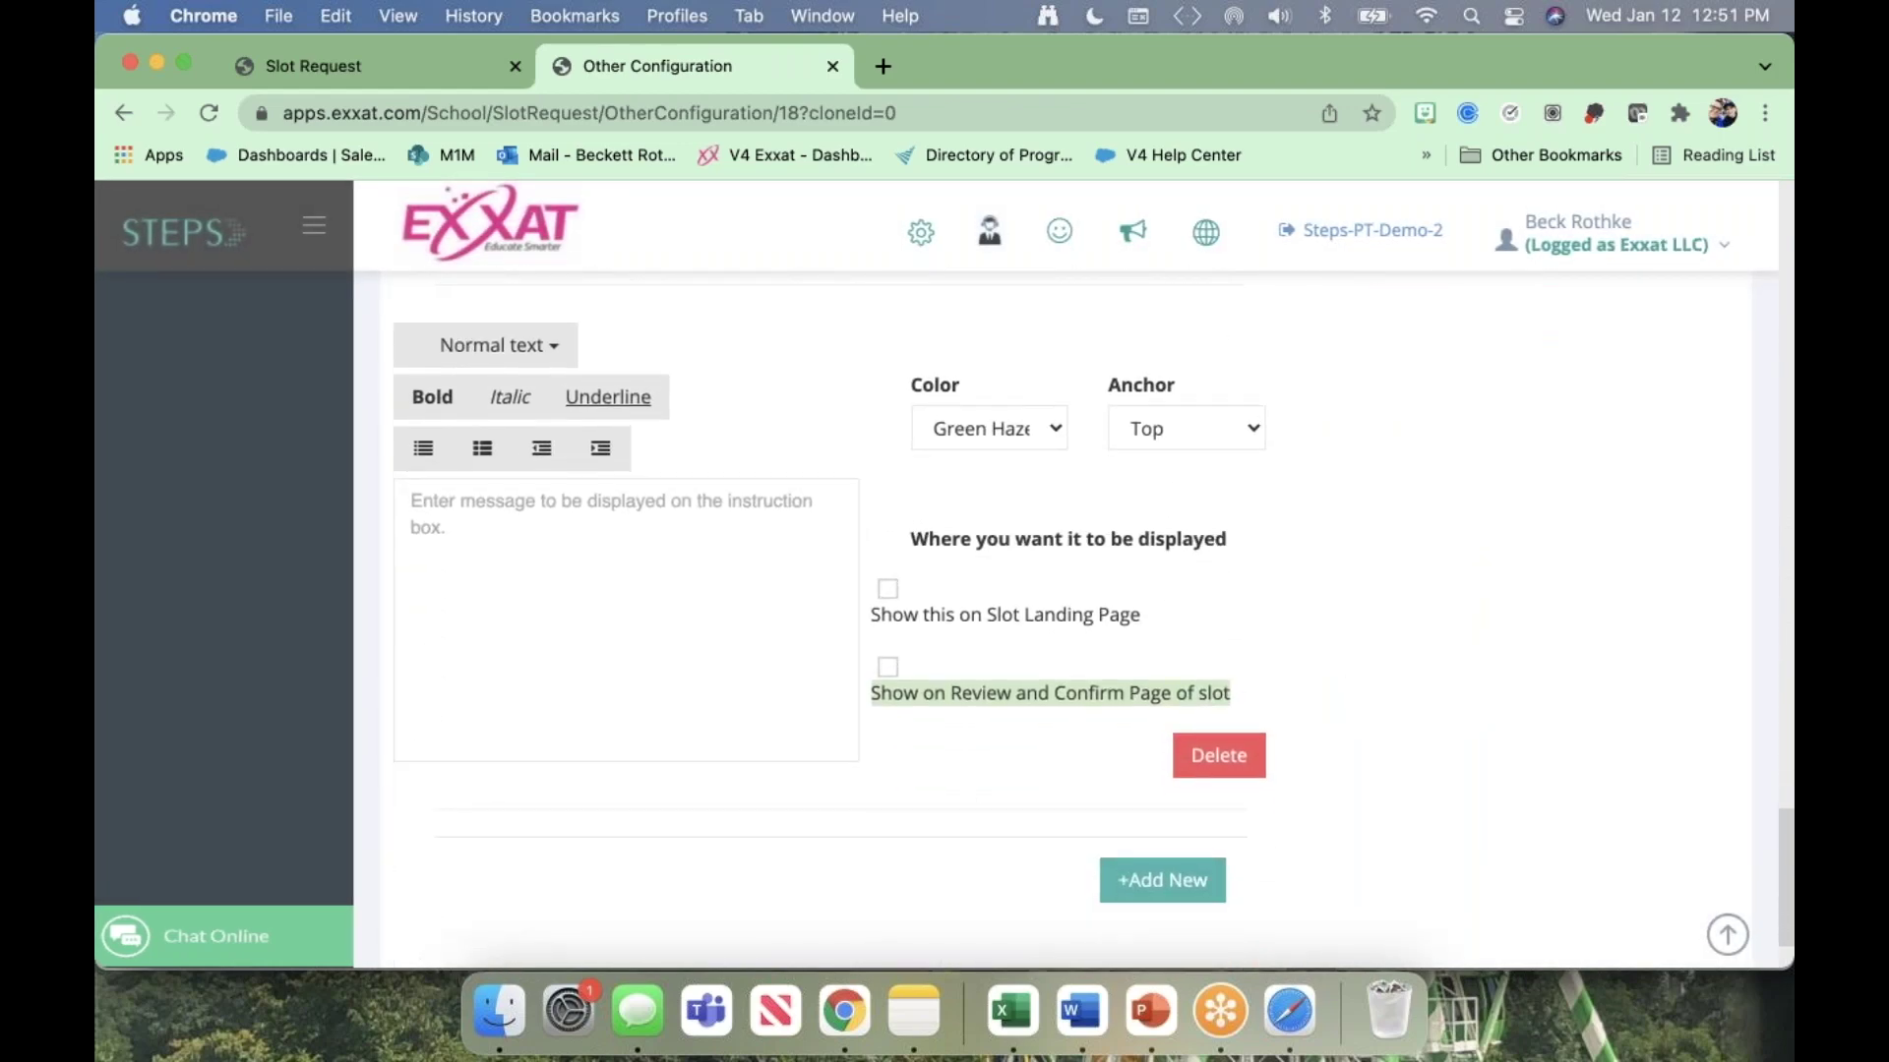
{"action": "left_click", "coordinate": [1224, 757]}
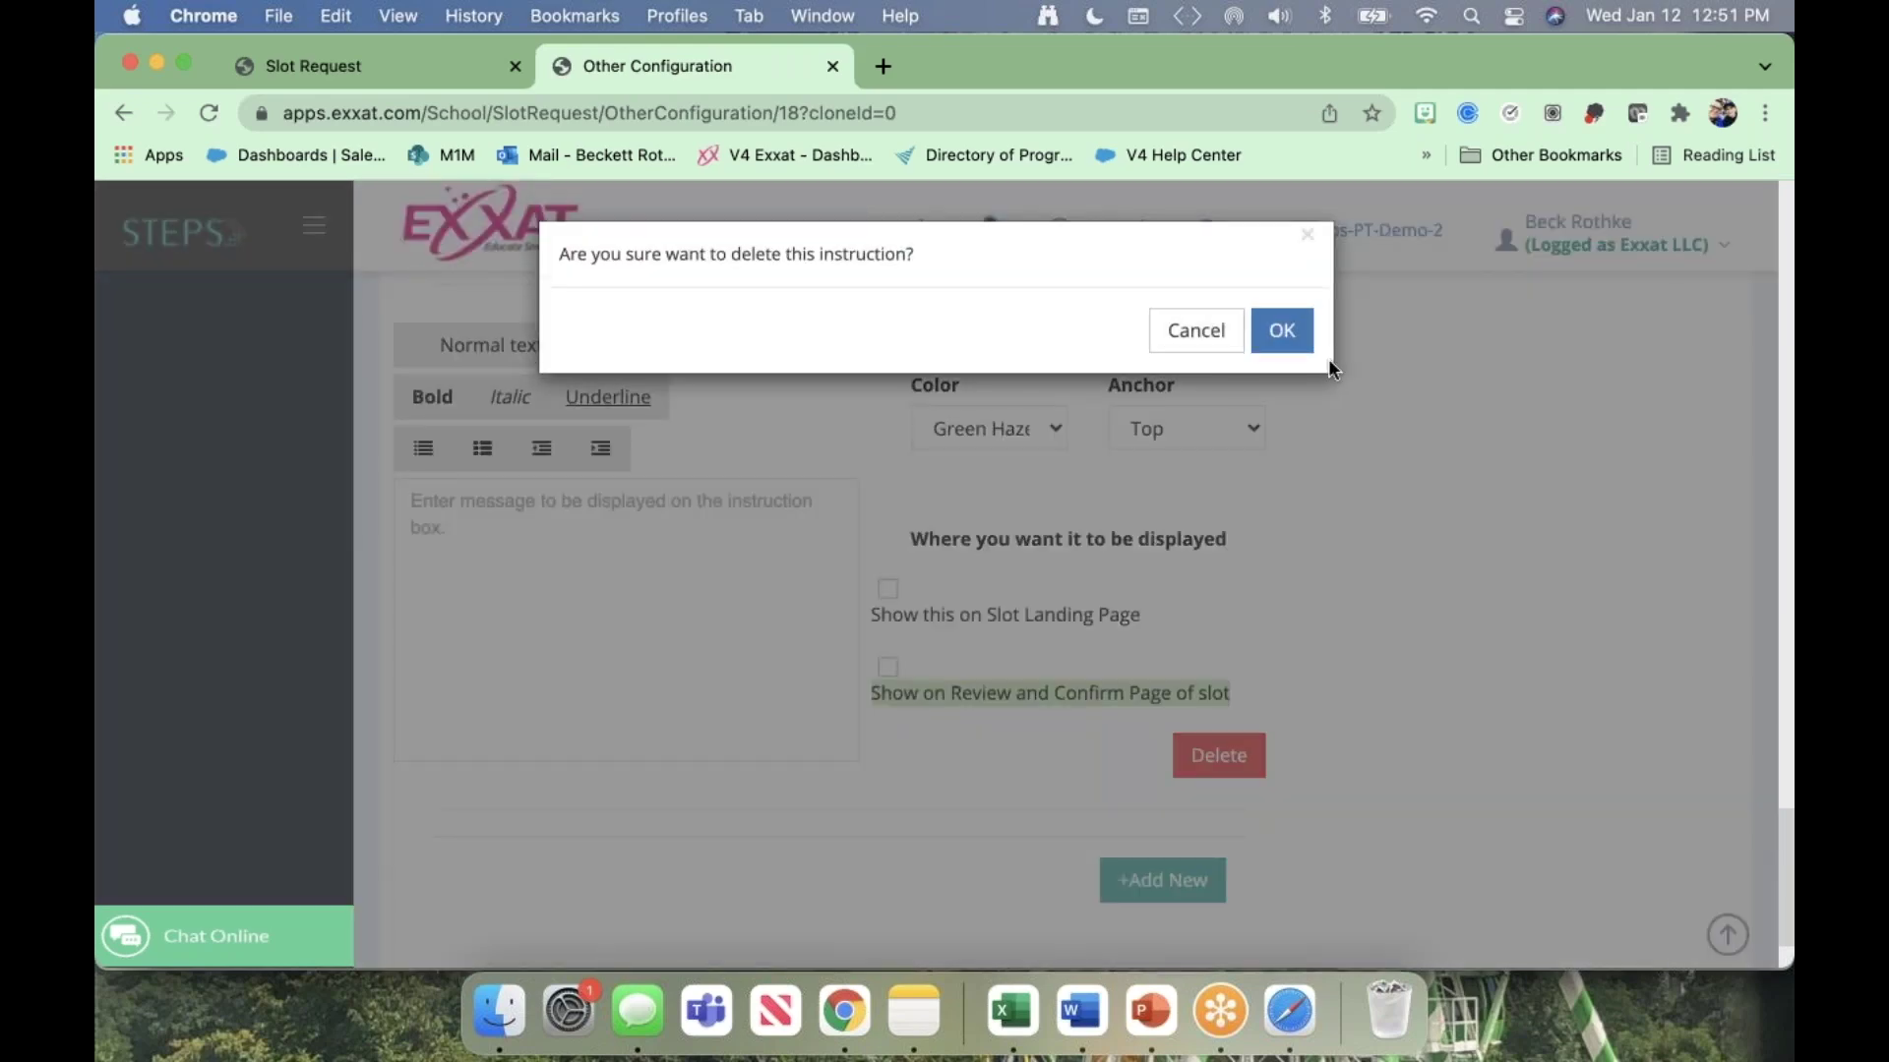
{"action": "left_click", "coordinate": [1300, 345]}
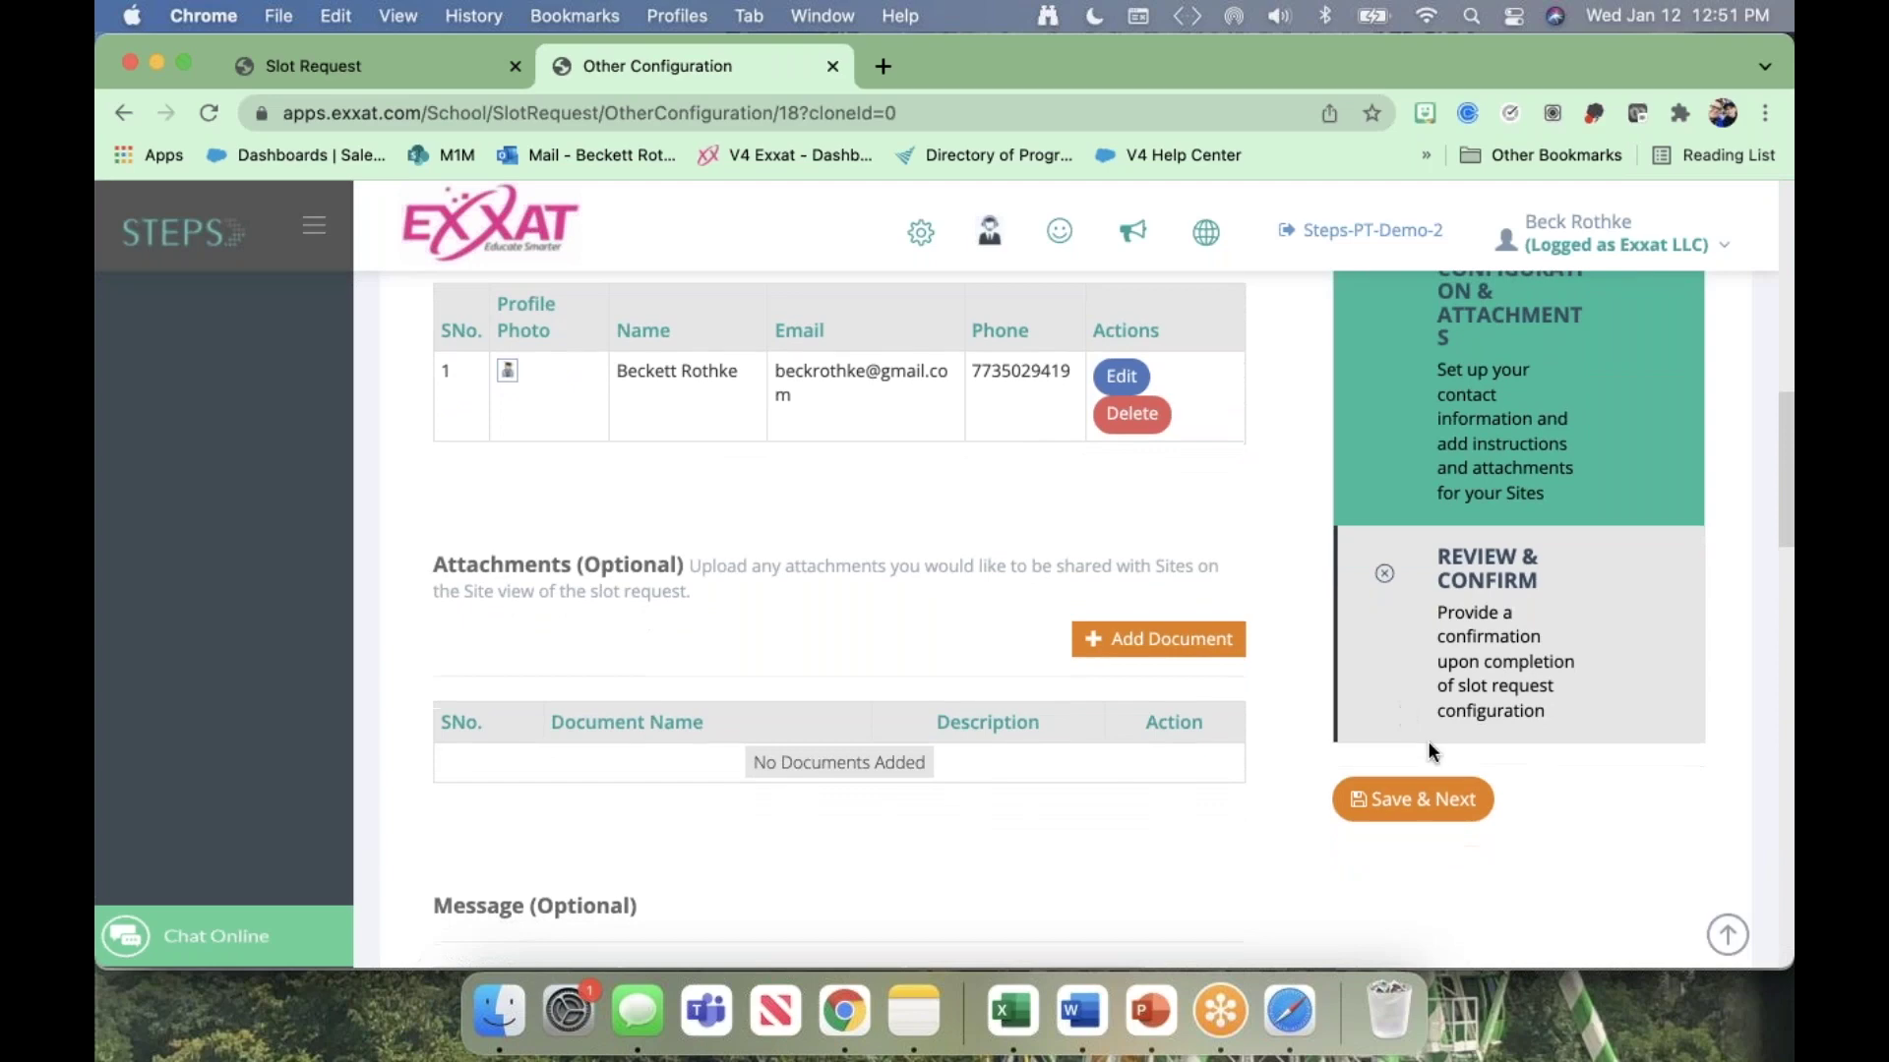
{"action": "left_click", "coordinate": [1406, 807]}
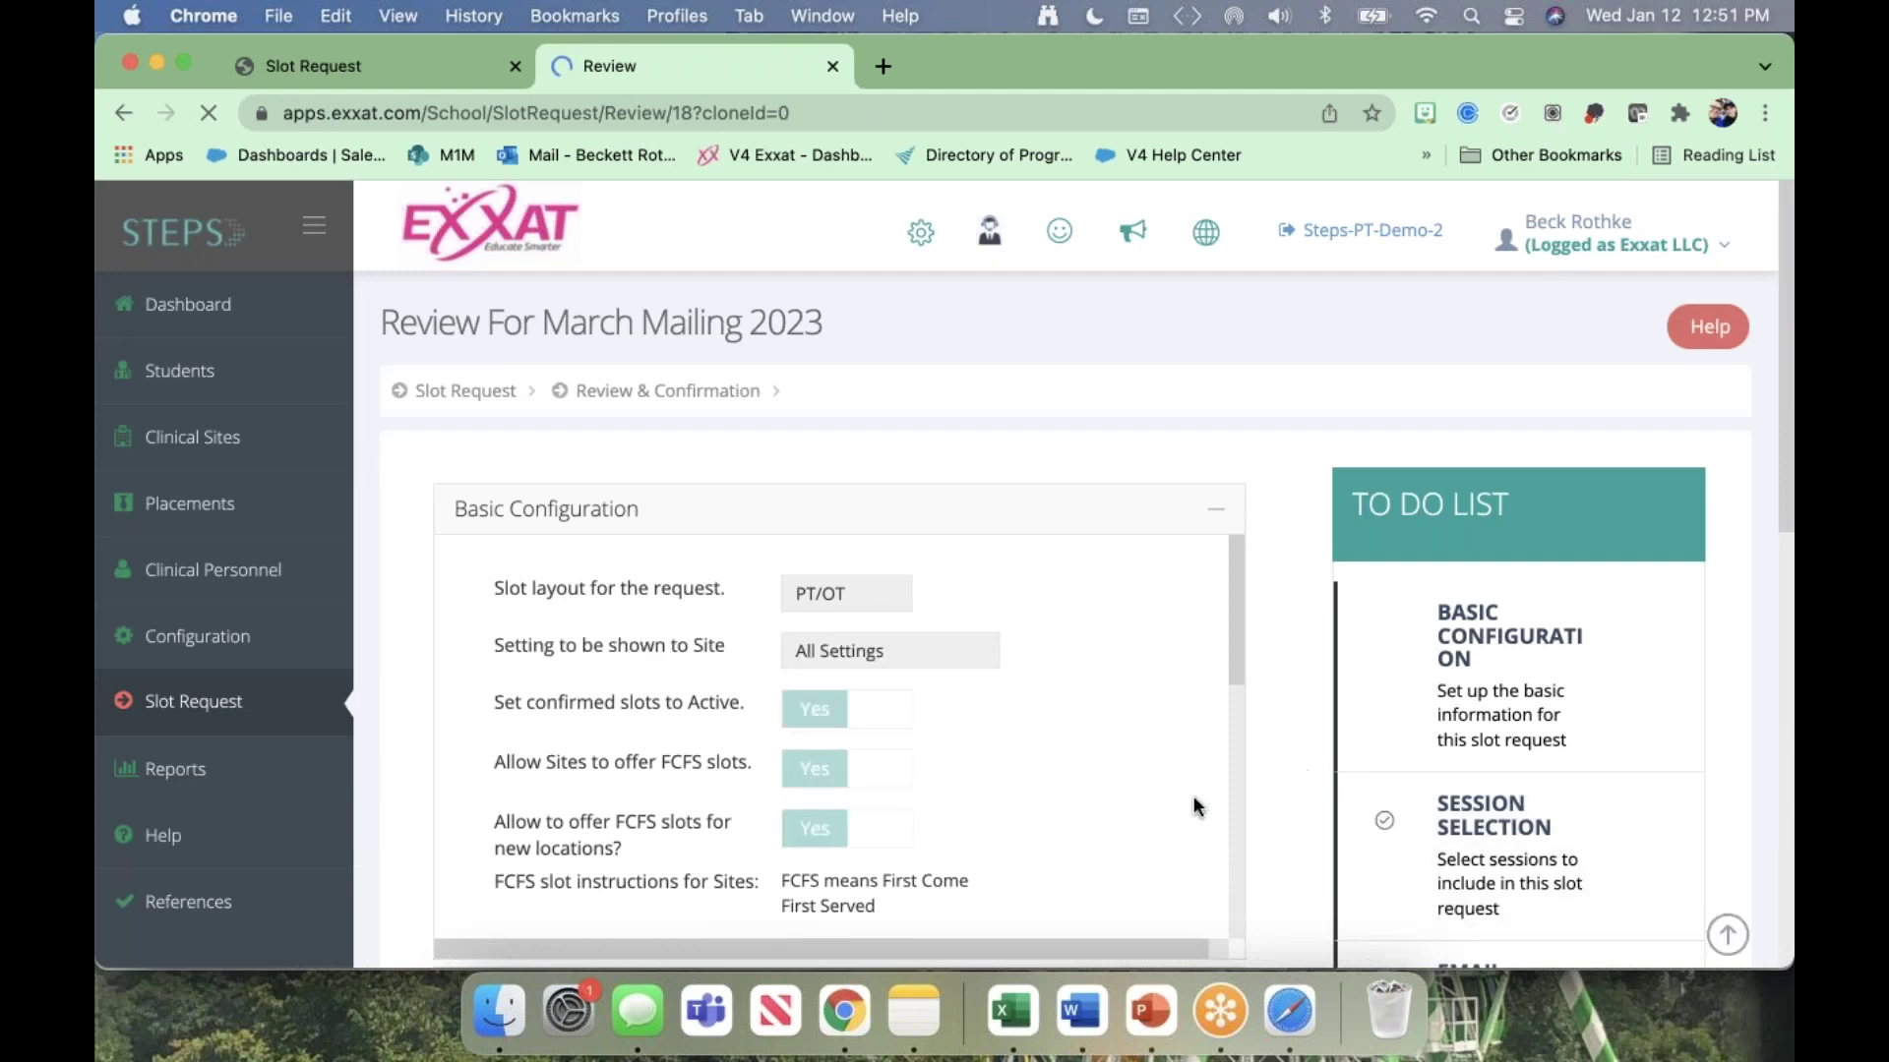
- Expand and review the Slot Request Preference and Session Selection sections
{"action": "scroll", "coordinate": [1133, 767], "scroll_direction": "down", "scroll_amount": 5}
{"action": "scroll", "coordinate": [1320, 321], "scroll_direction": "down", "scroll_amount": 5}
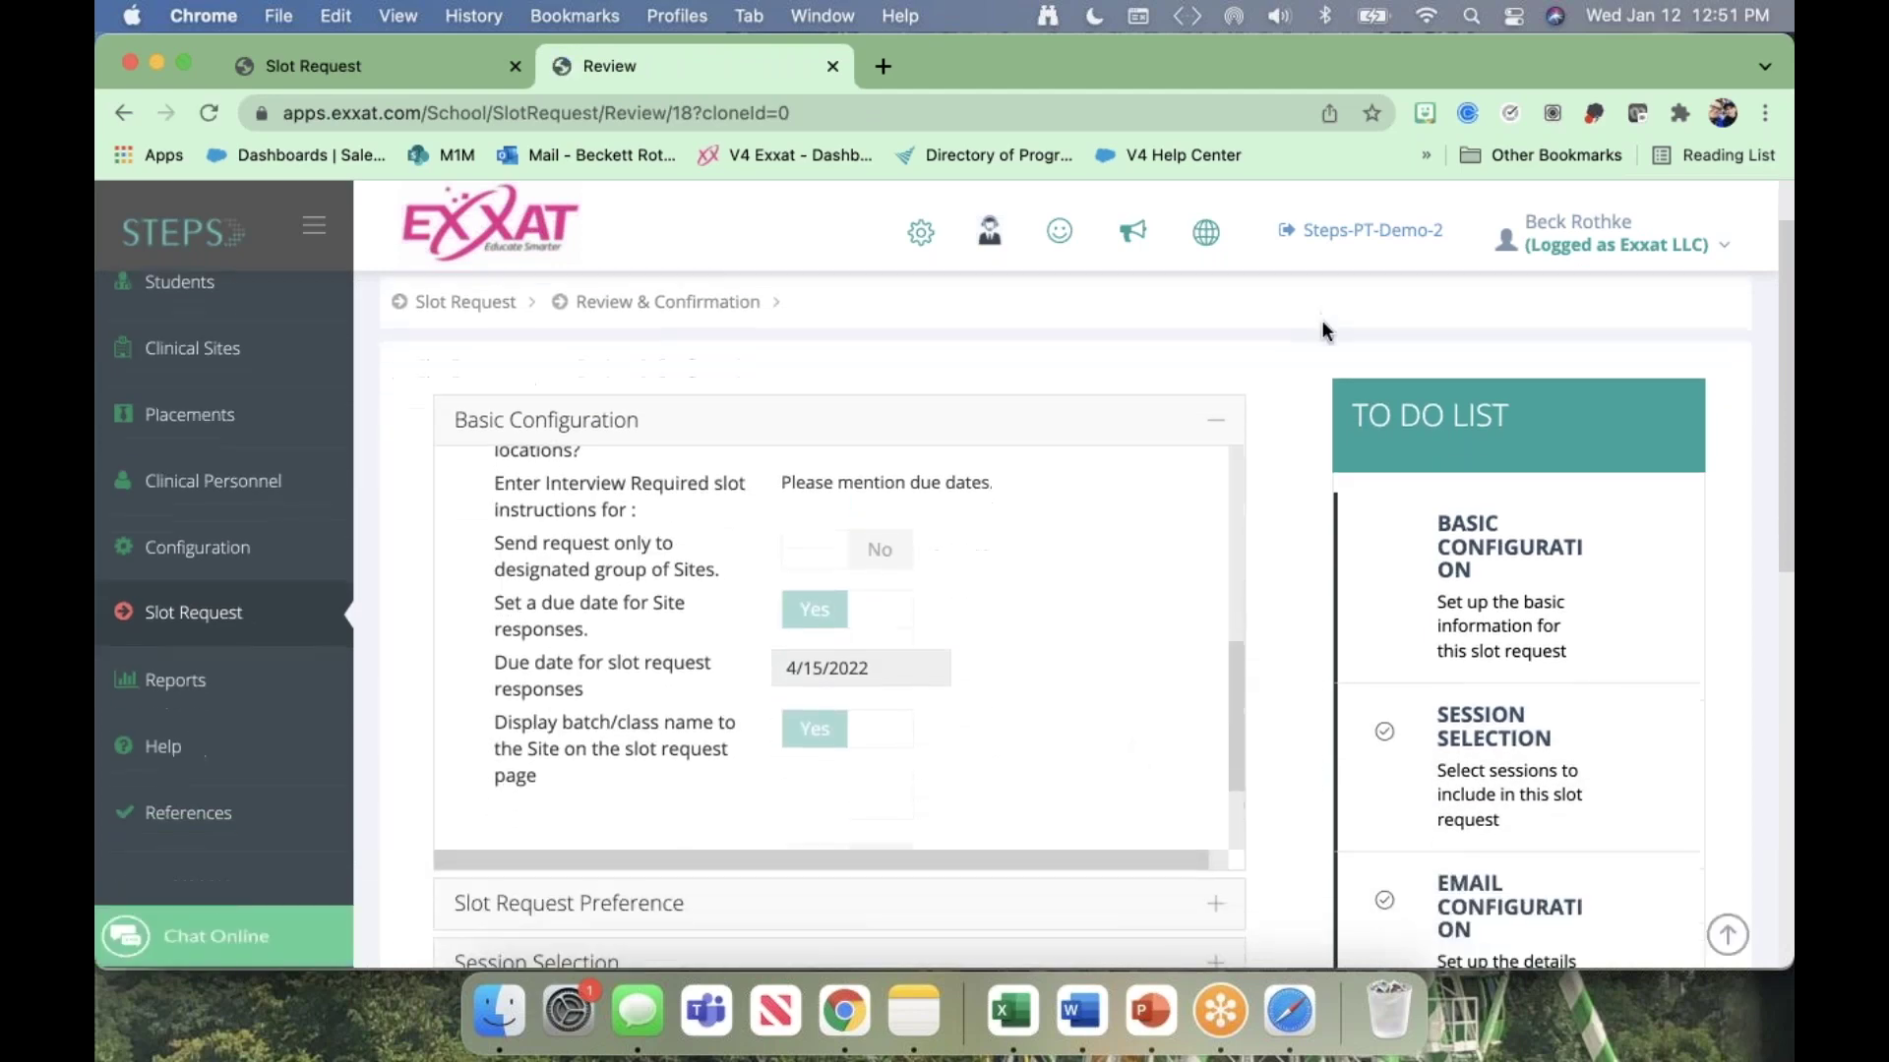
{"action": "left_click", "coordinate": [1213, 612]}
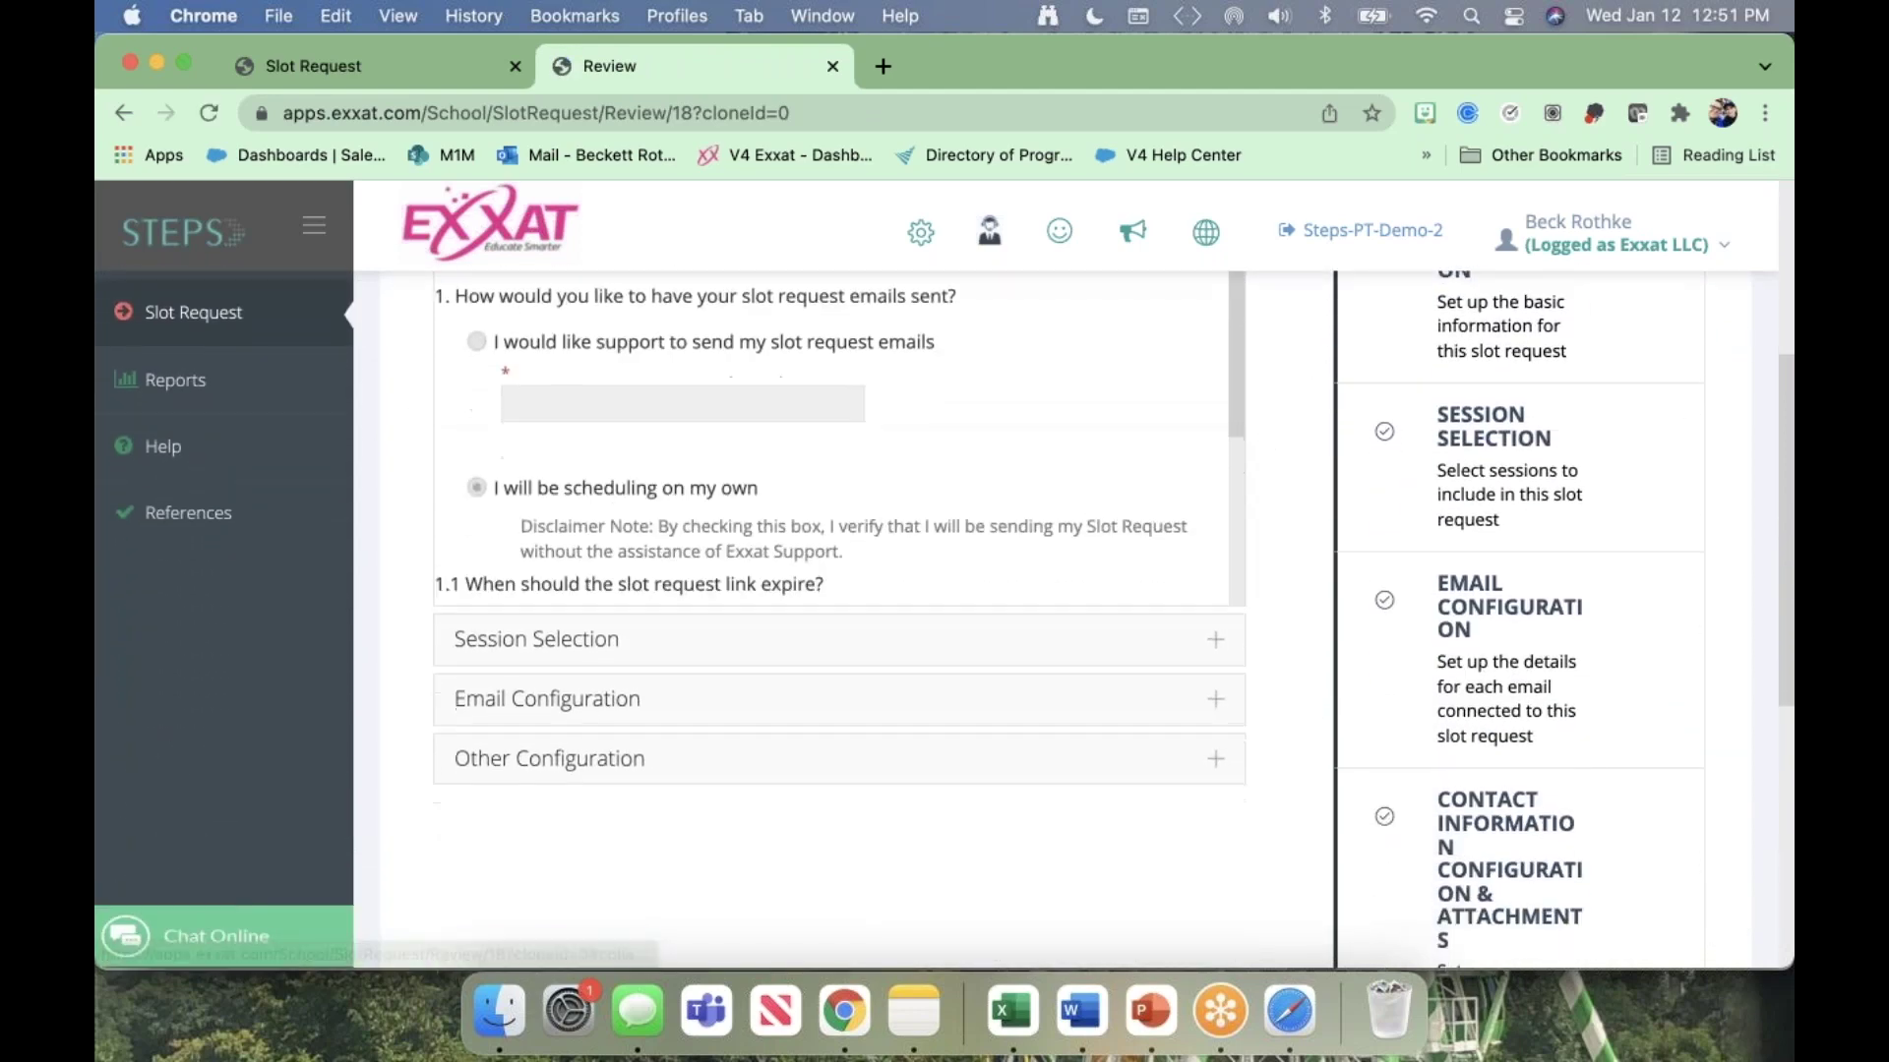
{"action": "scroll", "coordinate": [987, 521], "scroll_direction": "up", "scroll_amount": 5}
{"action": "scroll", "coordinate": [964, 497], "scroll_direction": "down", "scroll_amount": 3}
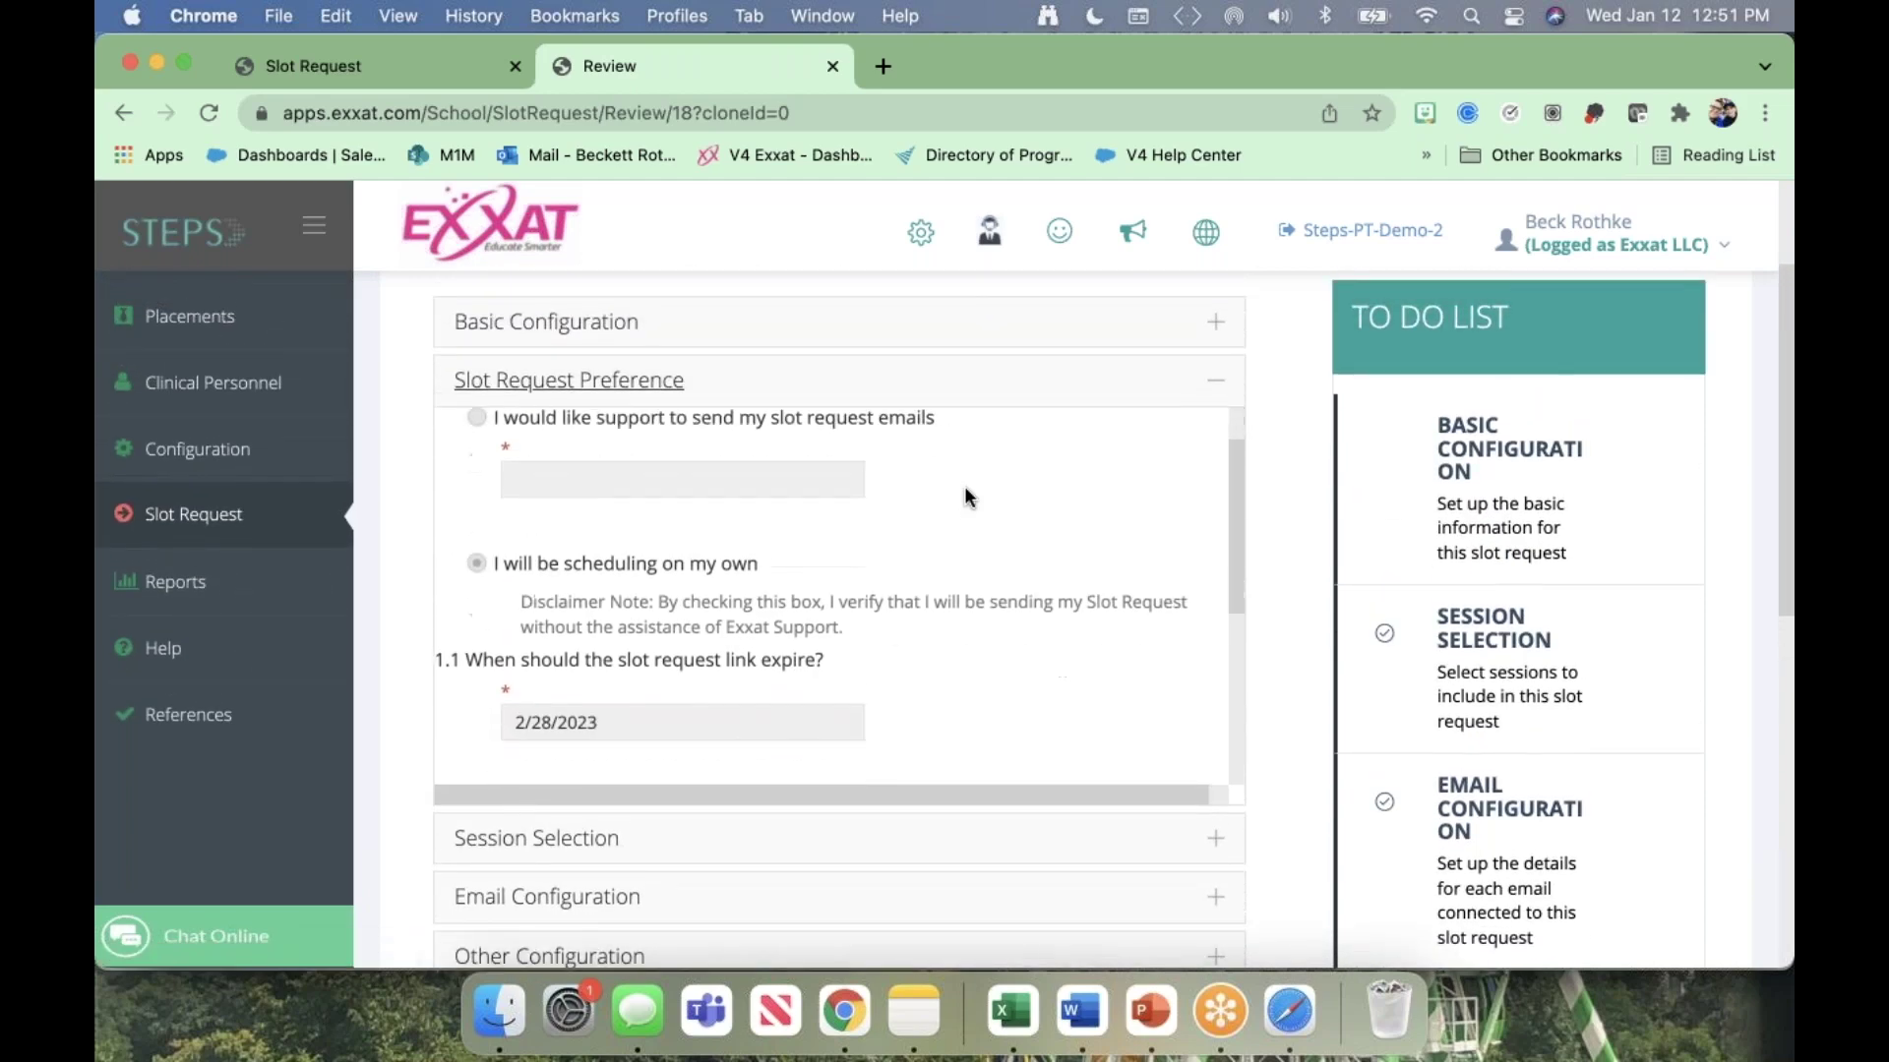
{"action": "scroll", "coordinate": [718, 616], "scroll_direction": "down", "scroll_amount": 4}
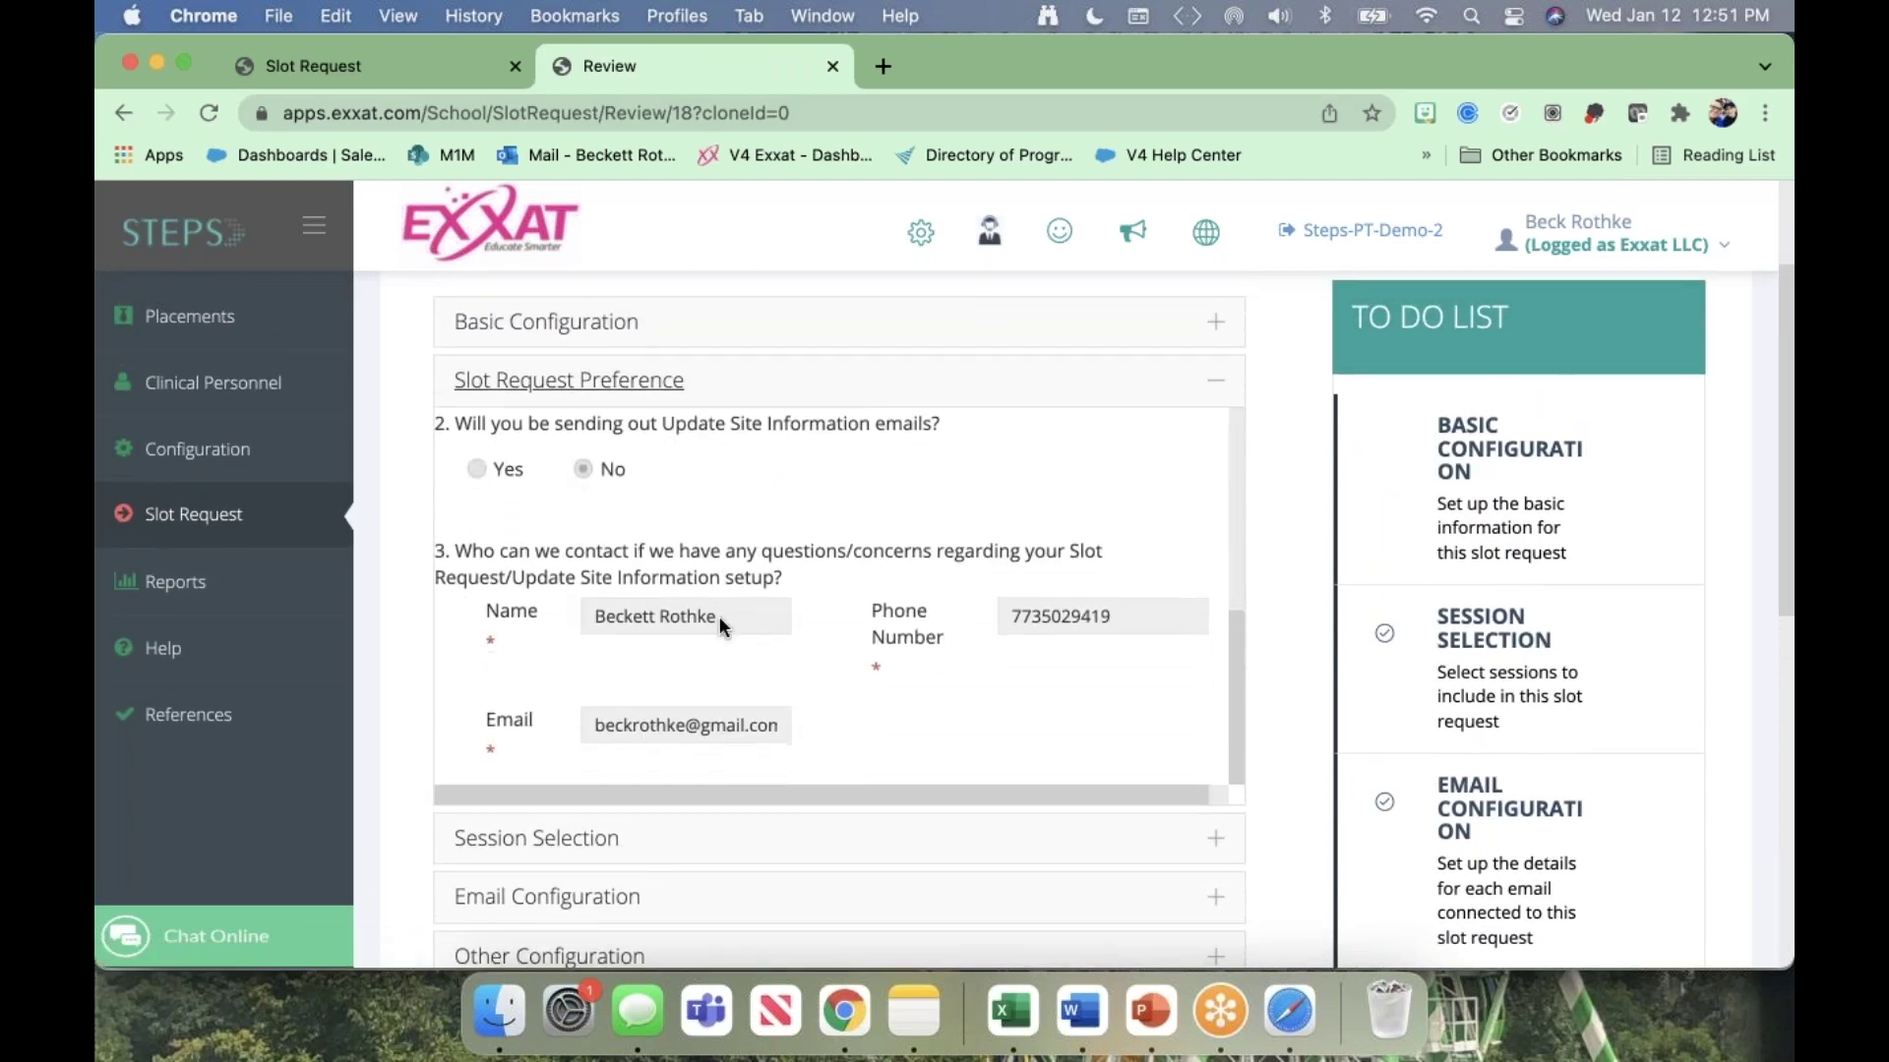
{"action": "scroll", "coordinate": [718, 616], "scroll_direction": "down", "scroll_amount": 6}
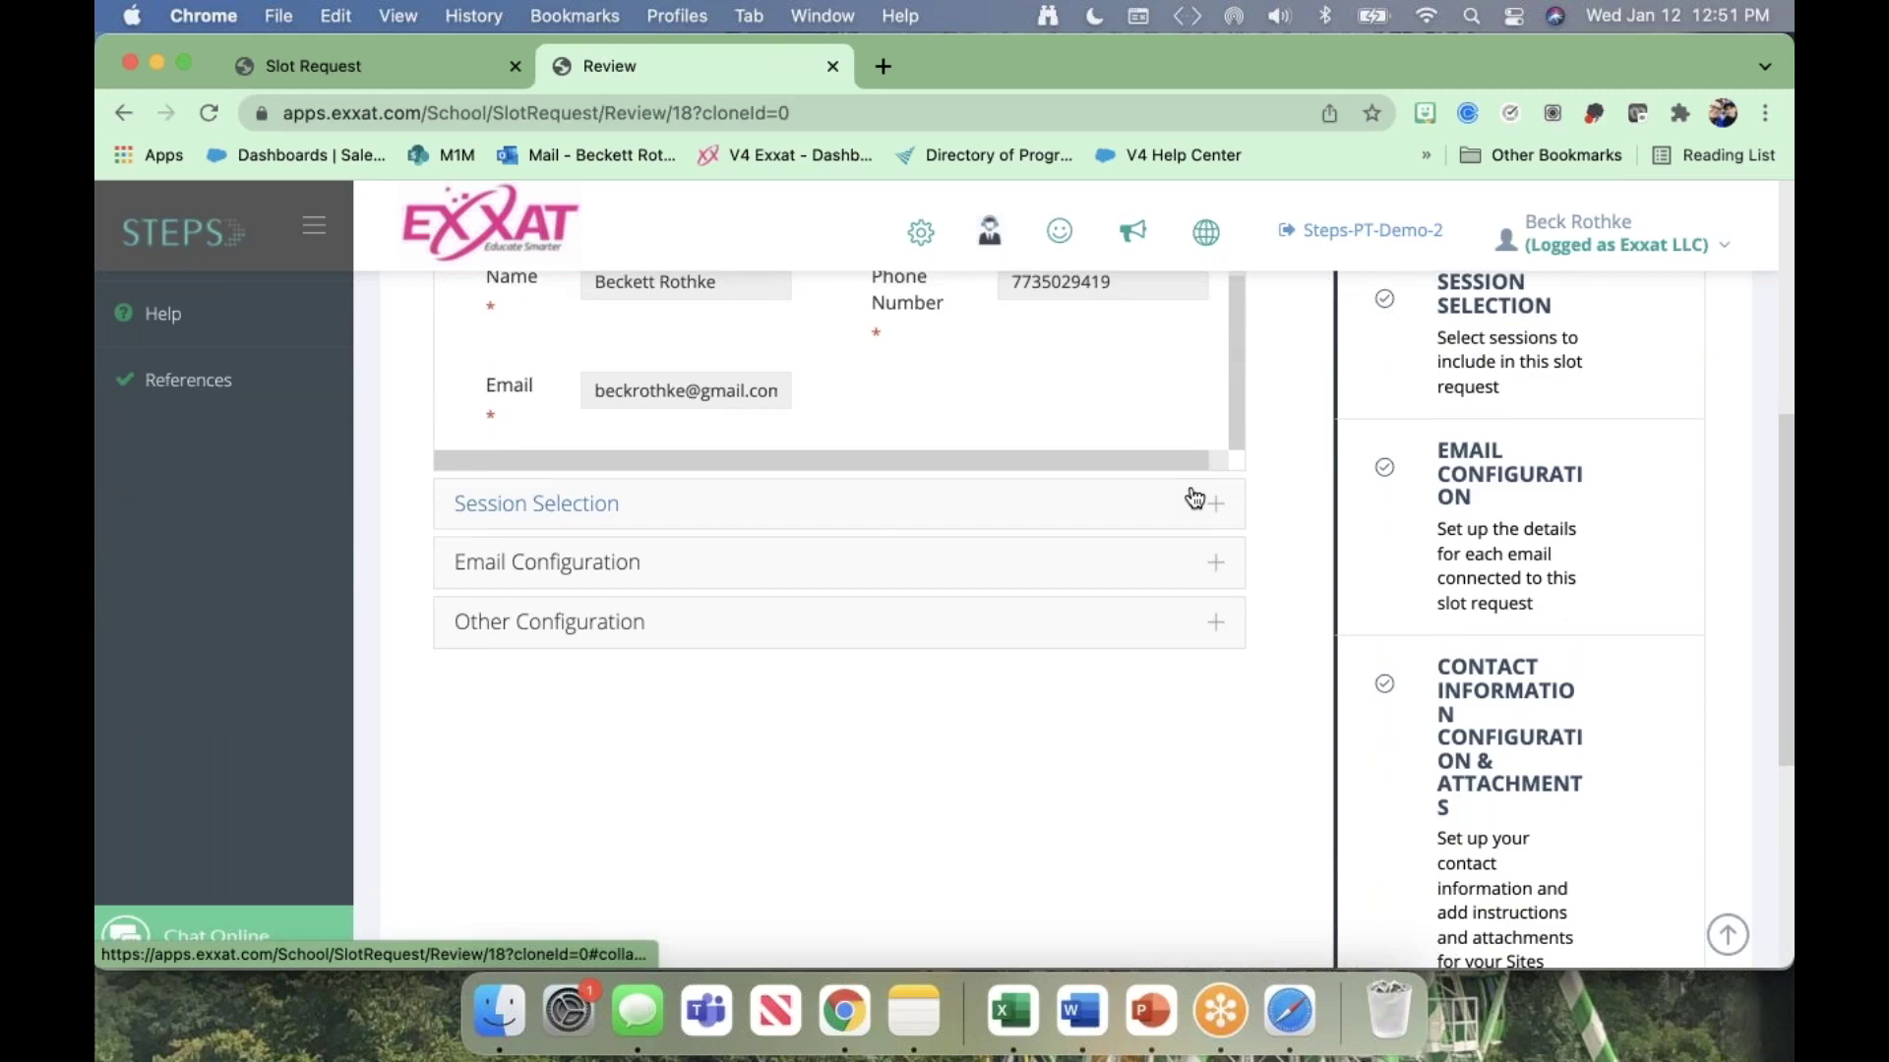
{"action": "left_click", "coordinate": [1192, 498]}
{"action": "scroll", "coordinate": [944, 620], "scroll_direction": "up", "scroll_amount": 3}
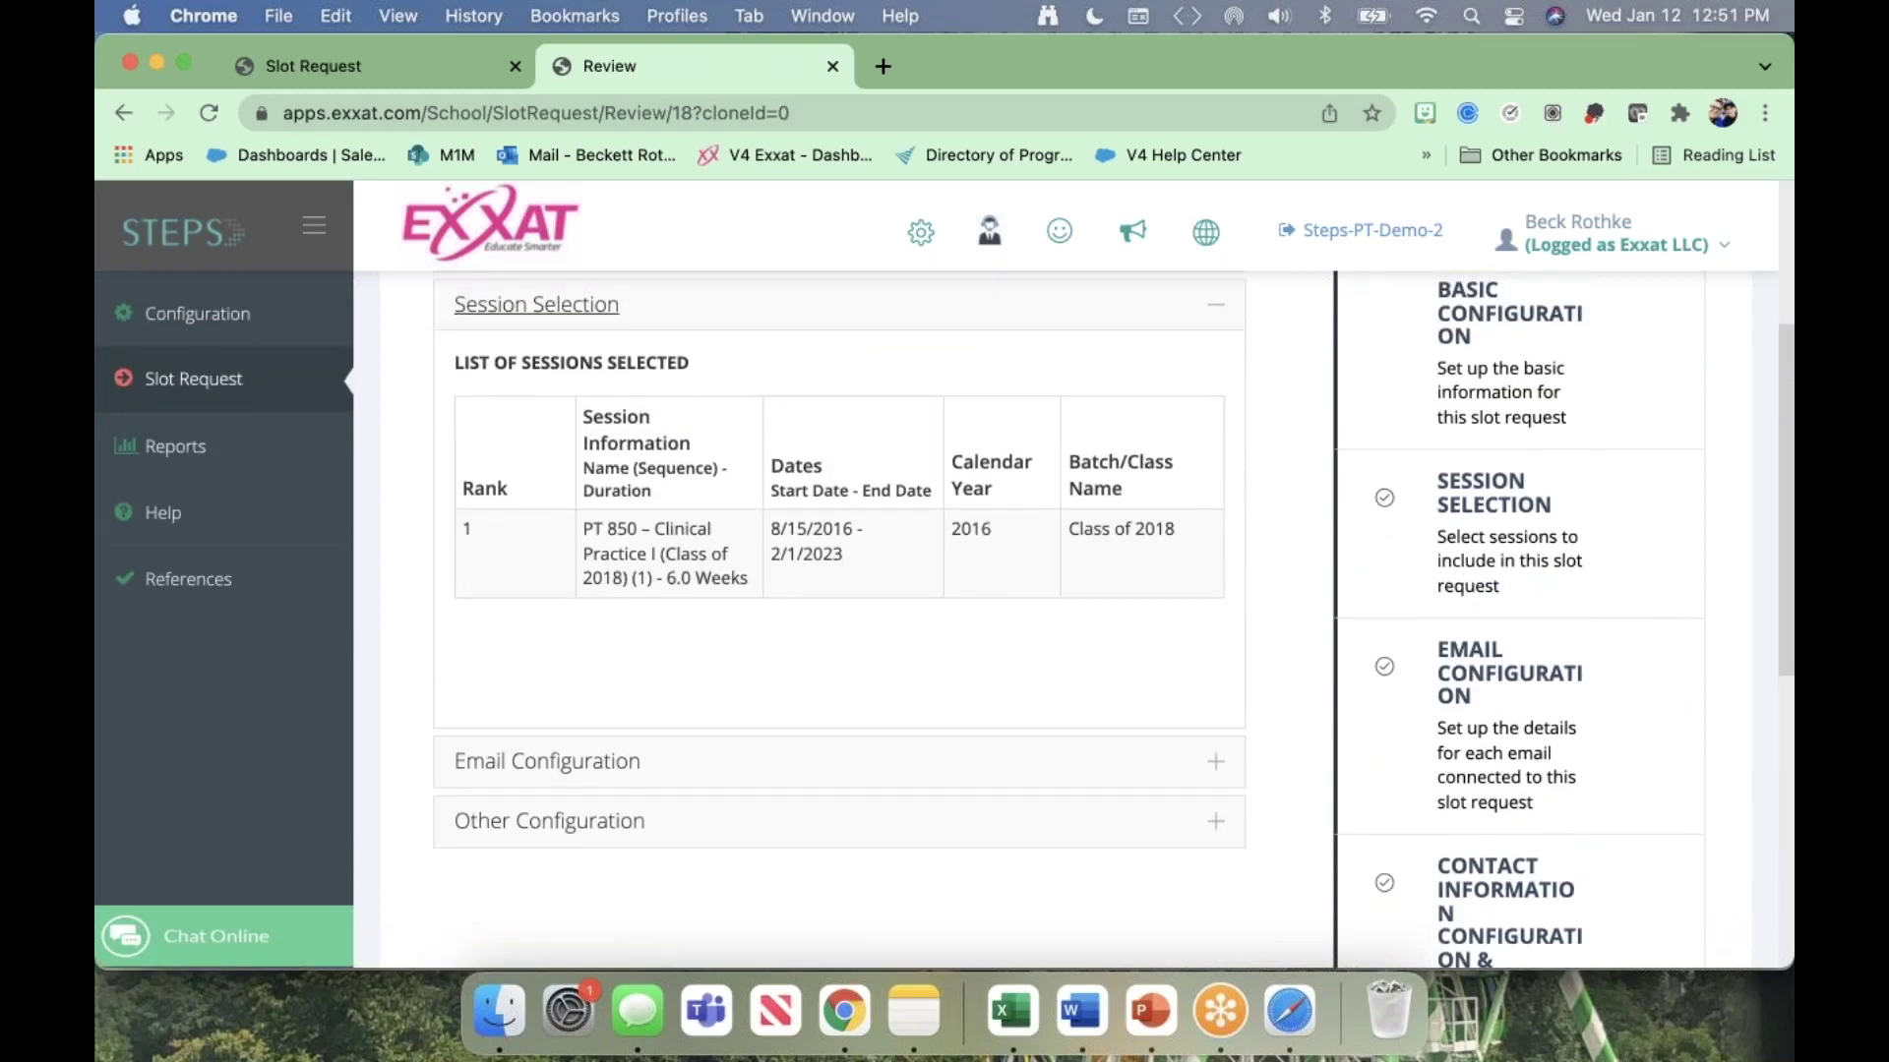
{"action": "scroll", "coordinate": [1003, 689], "scroll_direction": "down", "scroll_amount": 3}
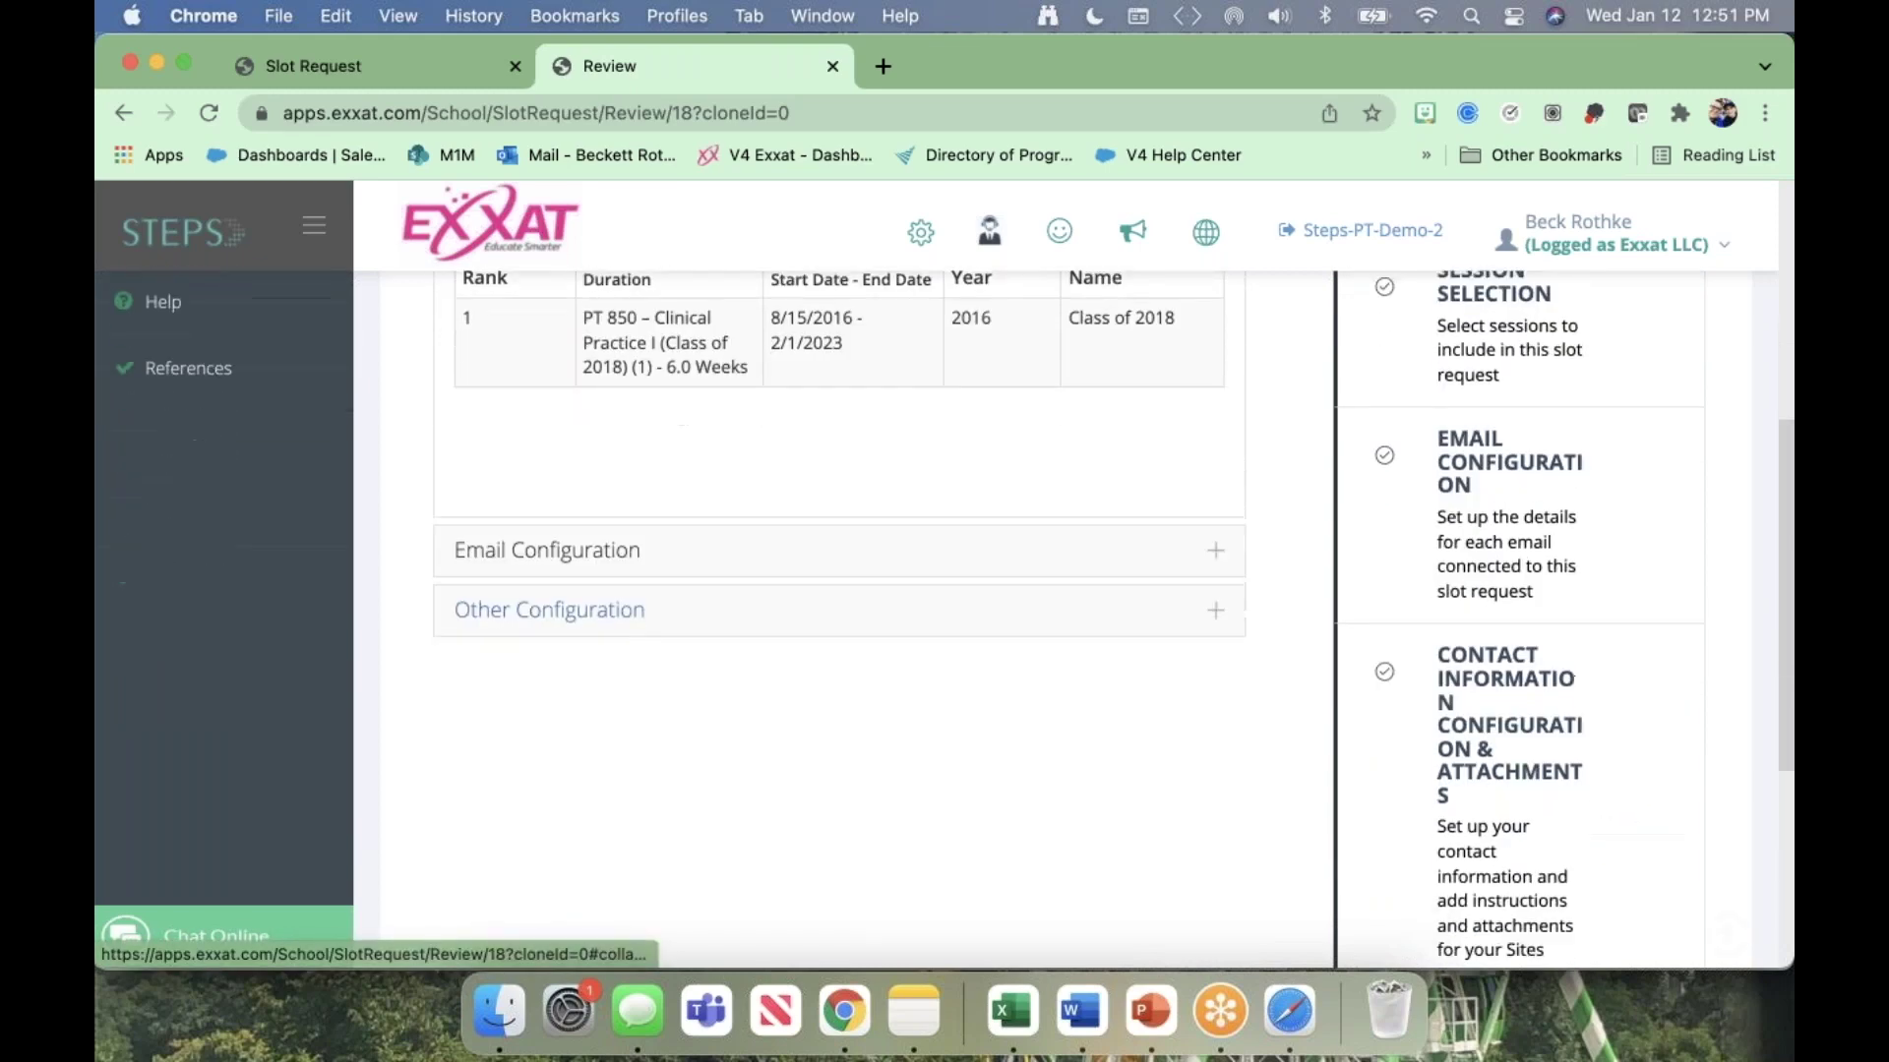
{"action": "scroll", "coordinate": [1088, 645], "scroll_direction": "down", "scroll_amount": 2}
- Expand and review the Email Configuration and Other Configuration sections, including attachment and messages
{"action": "left_click", "coordinate": [1223, 466]}
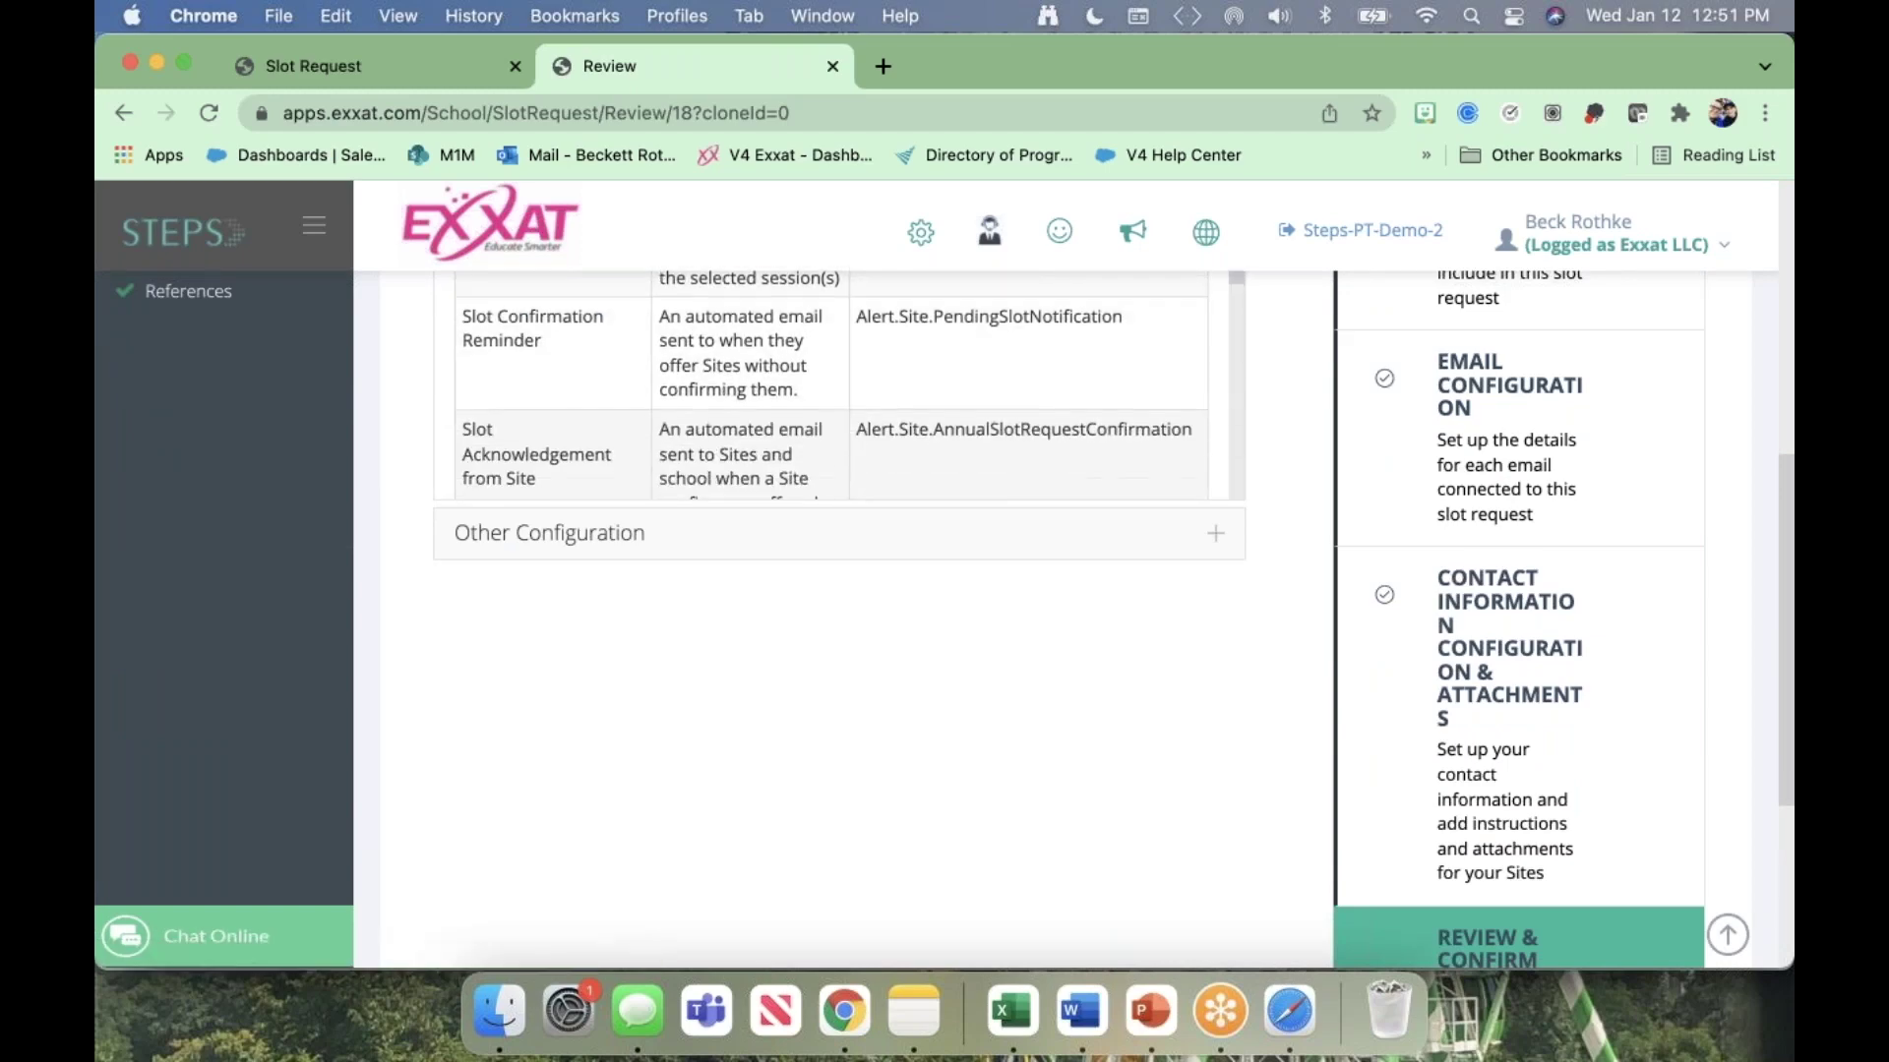
{"action": "scroll", "coordinate": [1017, 608], "scroll_direction": "up", "scroll_amount": 3}
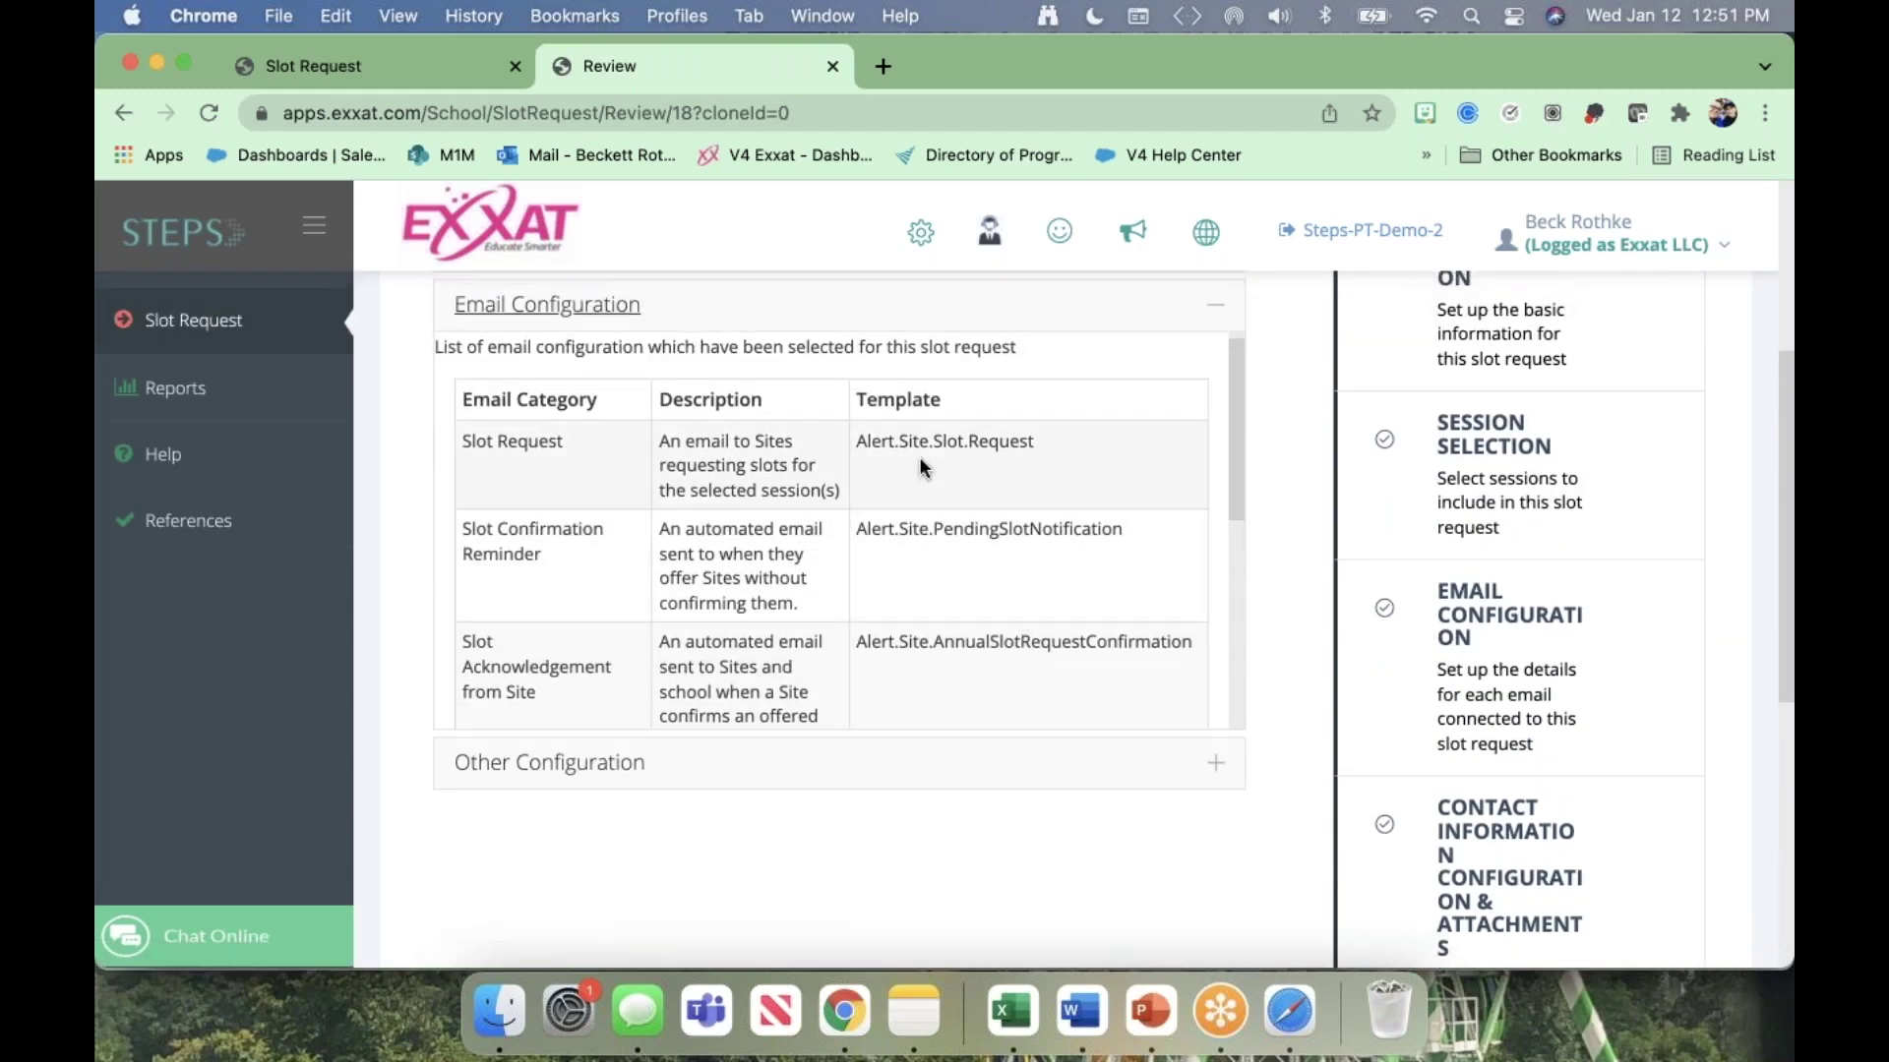
{"action": "scroll", "coordinate": [922, 467], "scroll_direction": "down", "scroll_amount": 5}
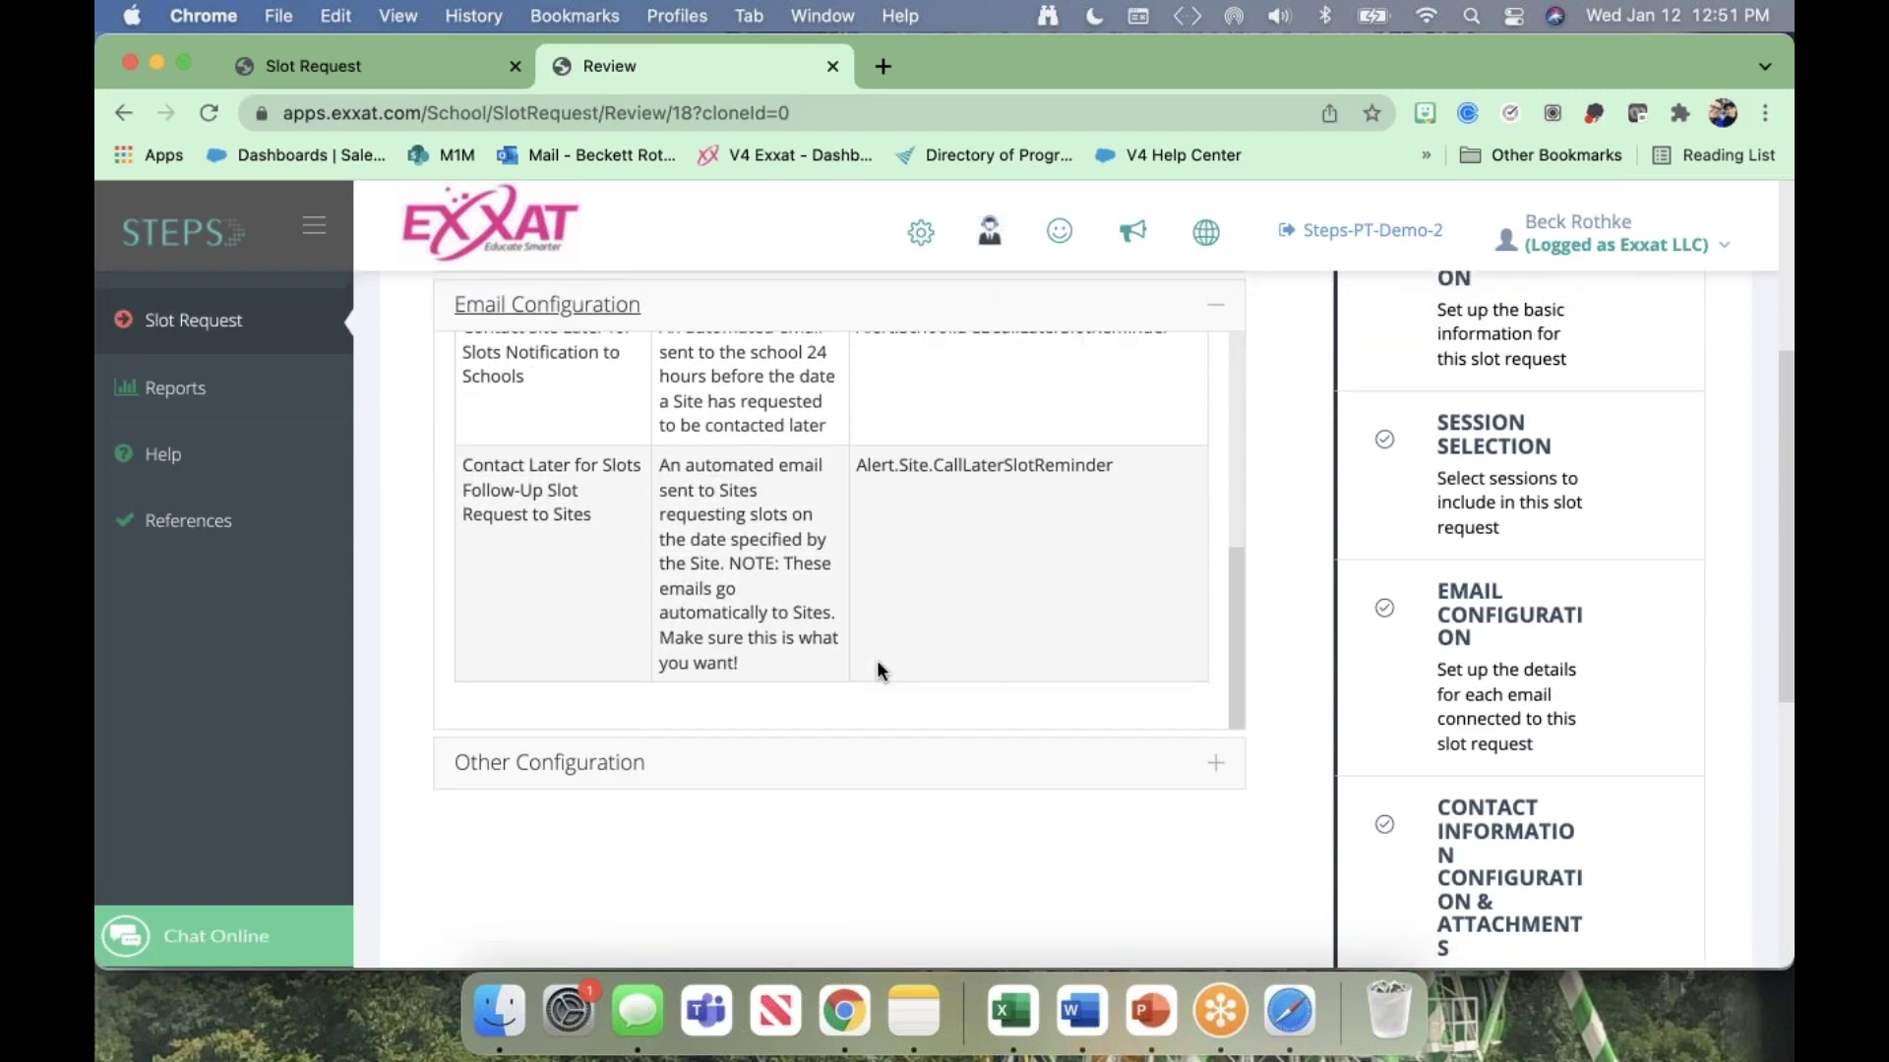
{"action": "scroll", "coordinate": [879, 670], "scroll_direction": "up", "scroll_amount": 2}
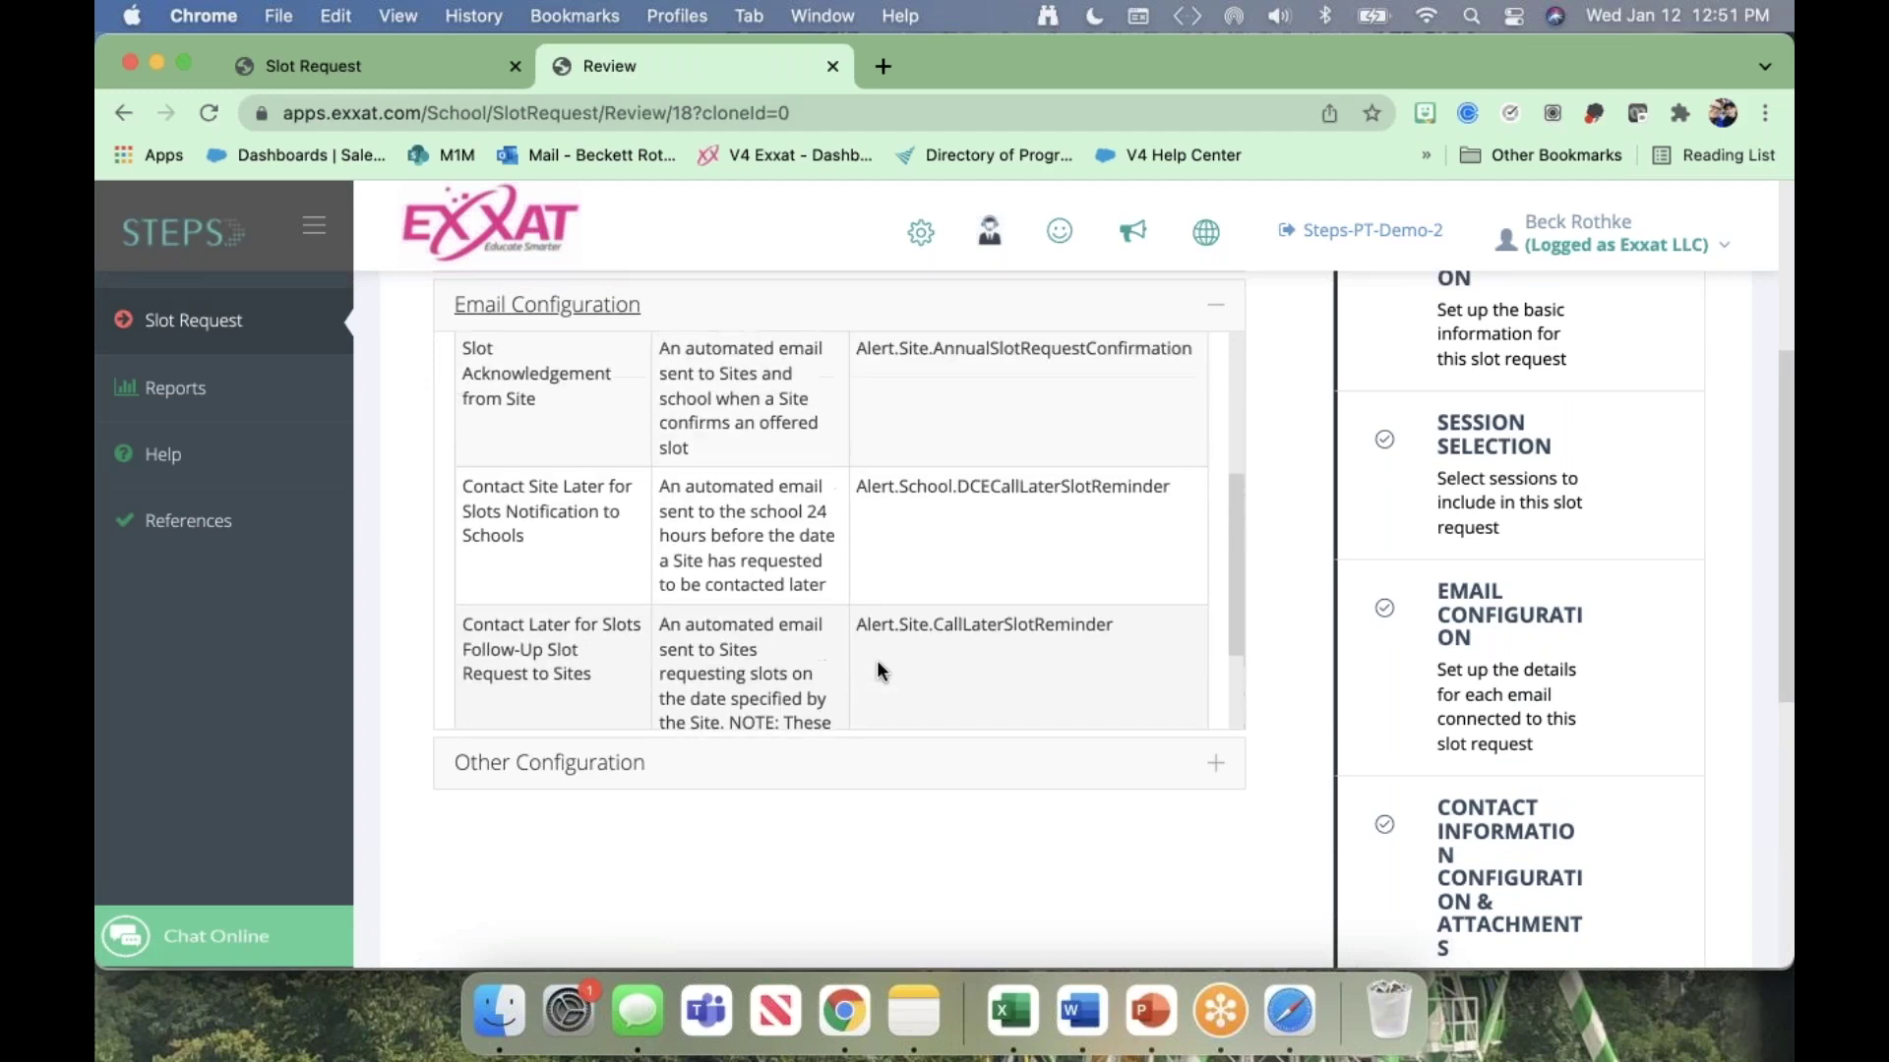
{"action": "scroll", "coordinate": [878, 670], "scroll_direction": "down", "scroll_amount": 3}
{"action": "left_click", "coordinate": [1185, 782]}
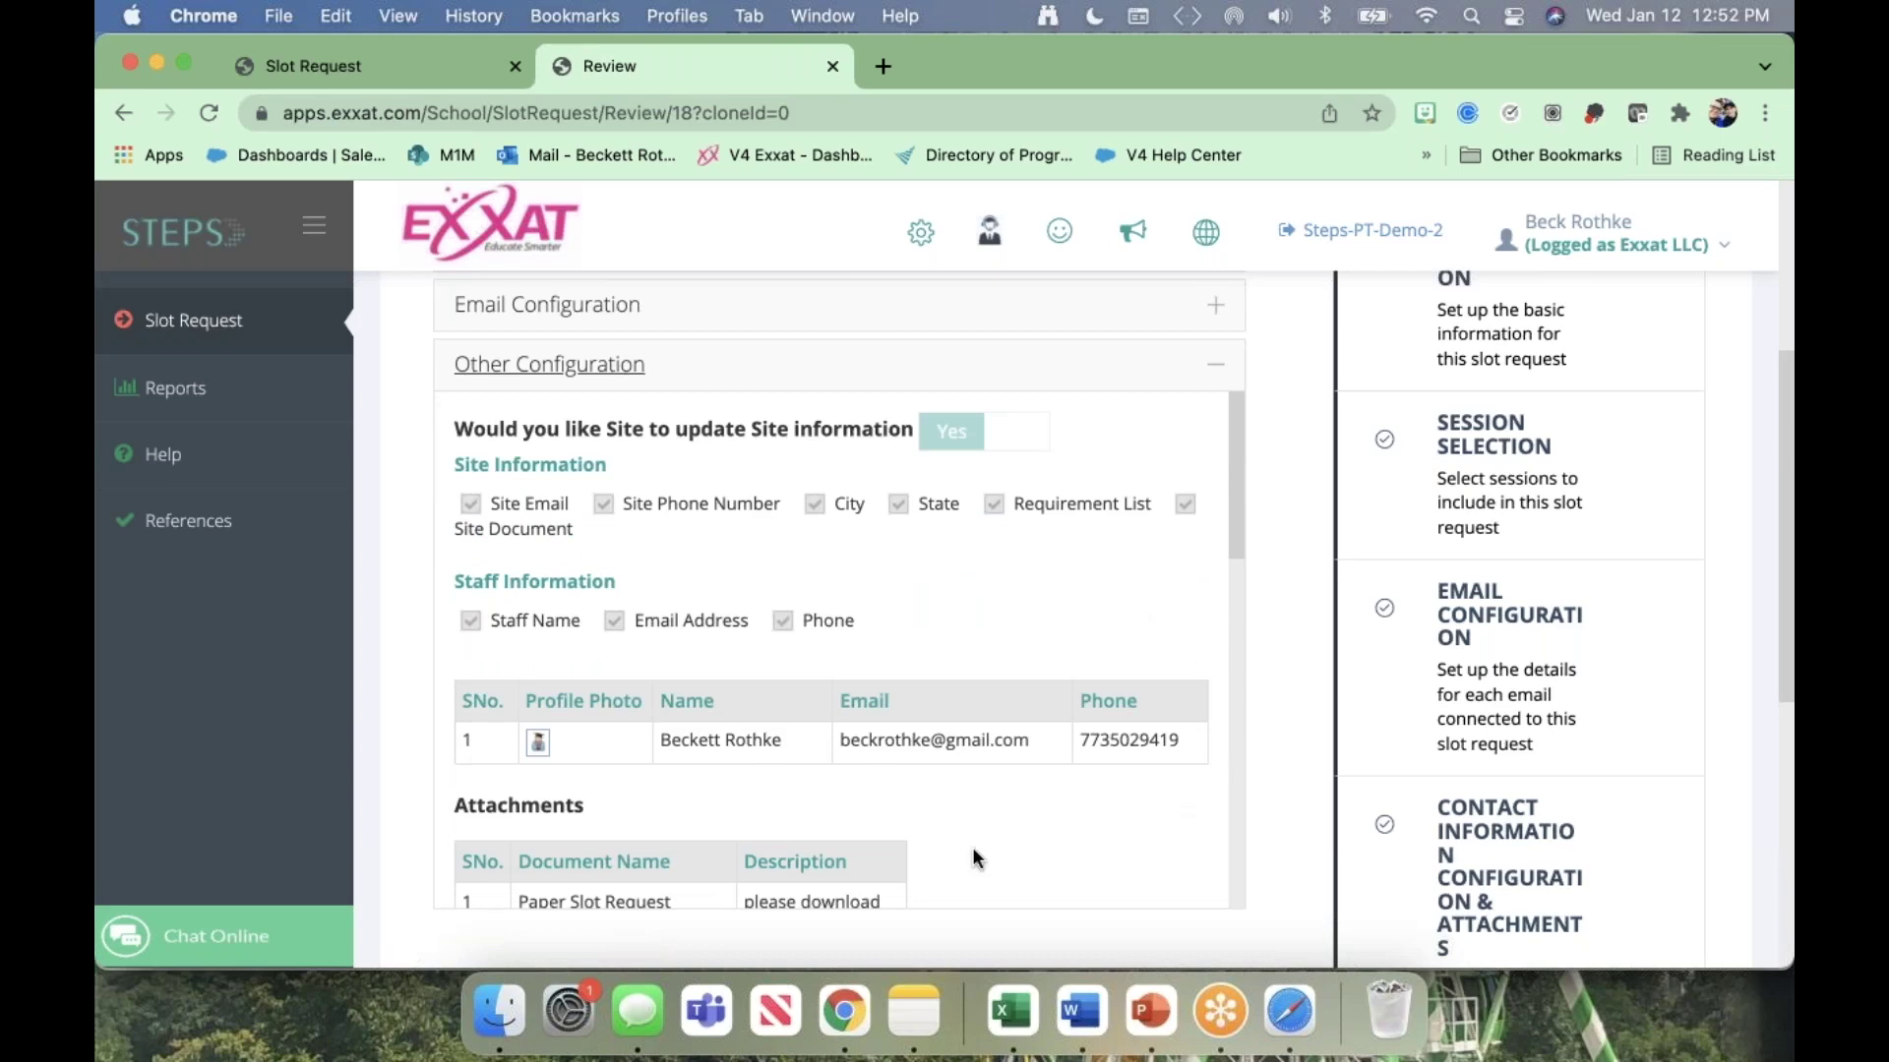
{"action": "scroll", "coordinate": [819, 780], "scroll_direction": "down", "scroll_amount": 1}
{"action": "scroll", "coordinate": [819, 780], "scroll_direction": "up", "scroll_amount": 1}
{"action": "scroll", "coordinate": [838, 649], "scroll_direction": "down", "scroll_amount": 9}
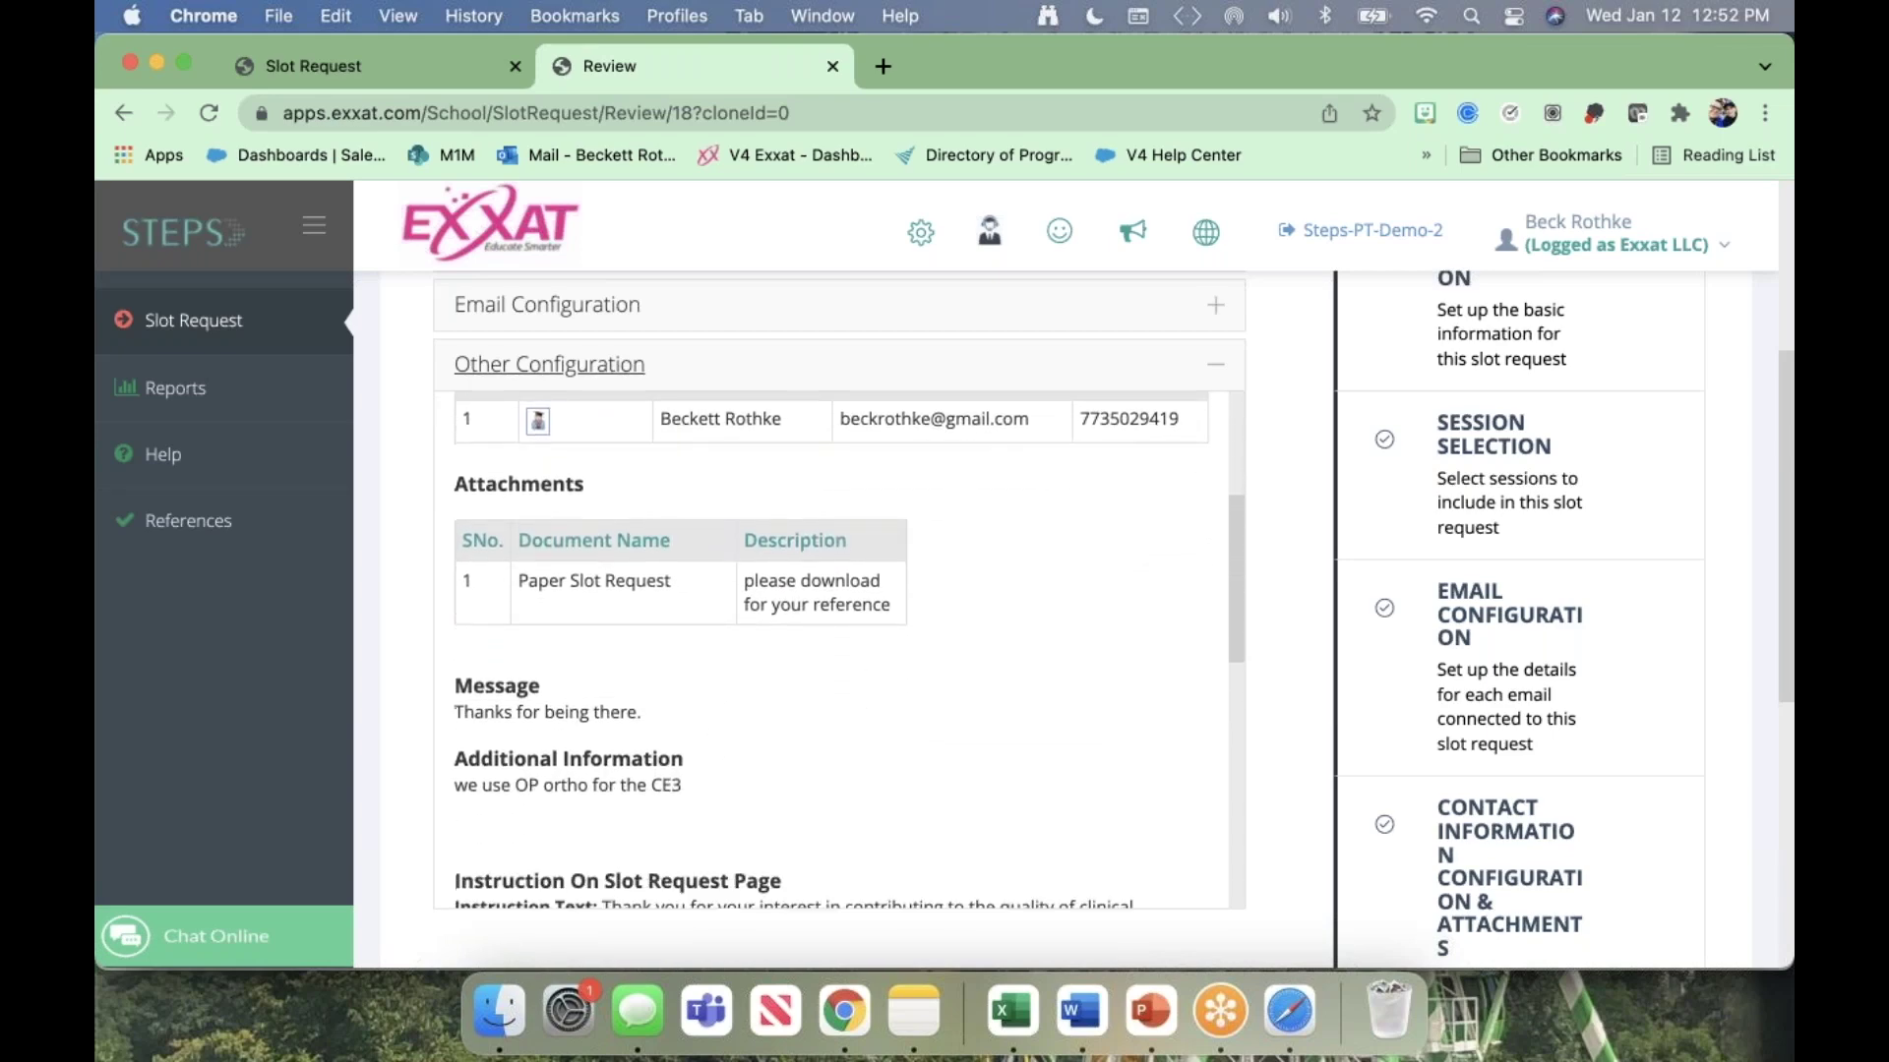
{"action": "scroll", "coordinate": [838, 649], "scroll_direction": "down", "scroll_amount": 1}
{"action": "scroll", "coordinate": [838, 649], "scroll_direction": "up", "scroll_amount": 2}
{"action": "scroll", "coordinate": [838, 650], "scroll_direction": "down", "scroll_amount": 10}
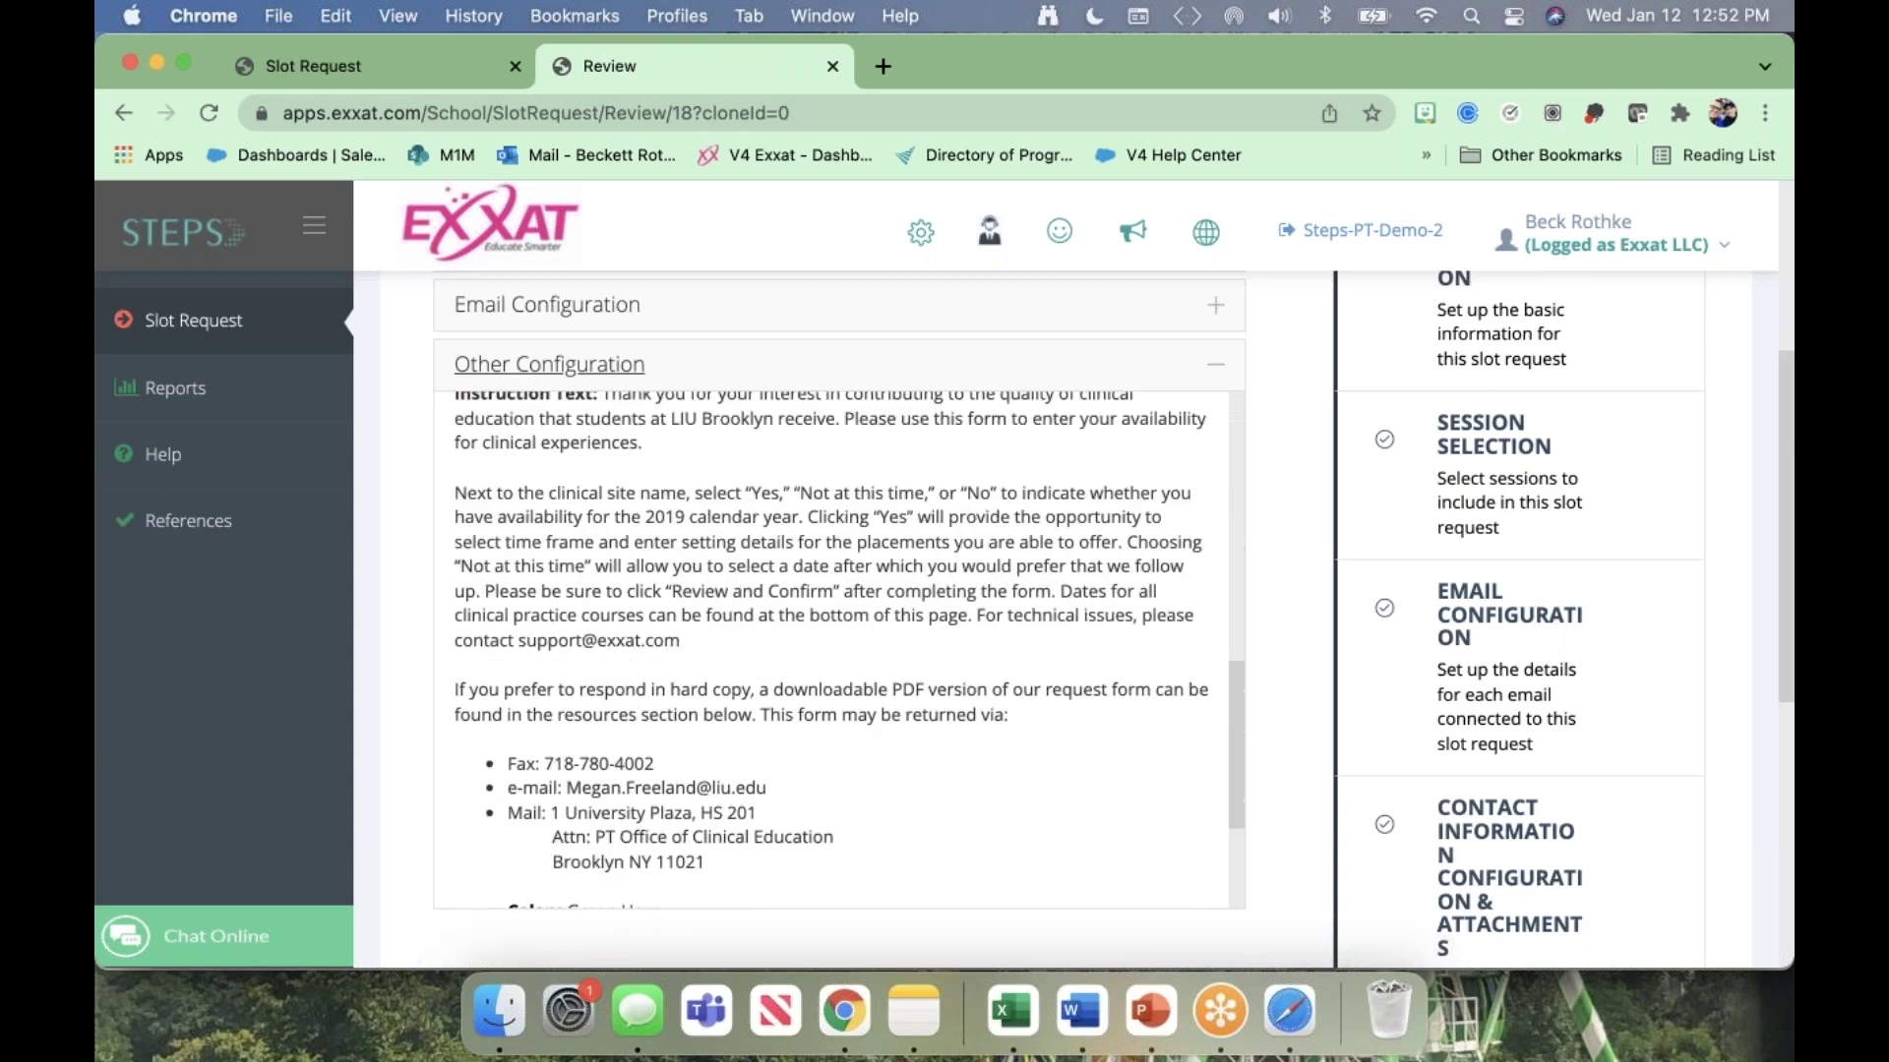
{"action": "scroll", "coordinate": [1432, 793], "scroll_direction": "down", "scroll_amount": 6}
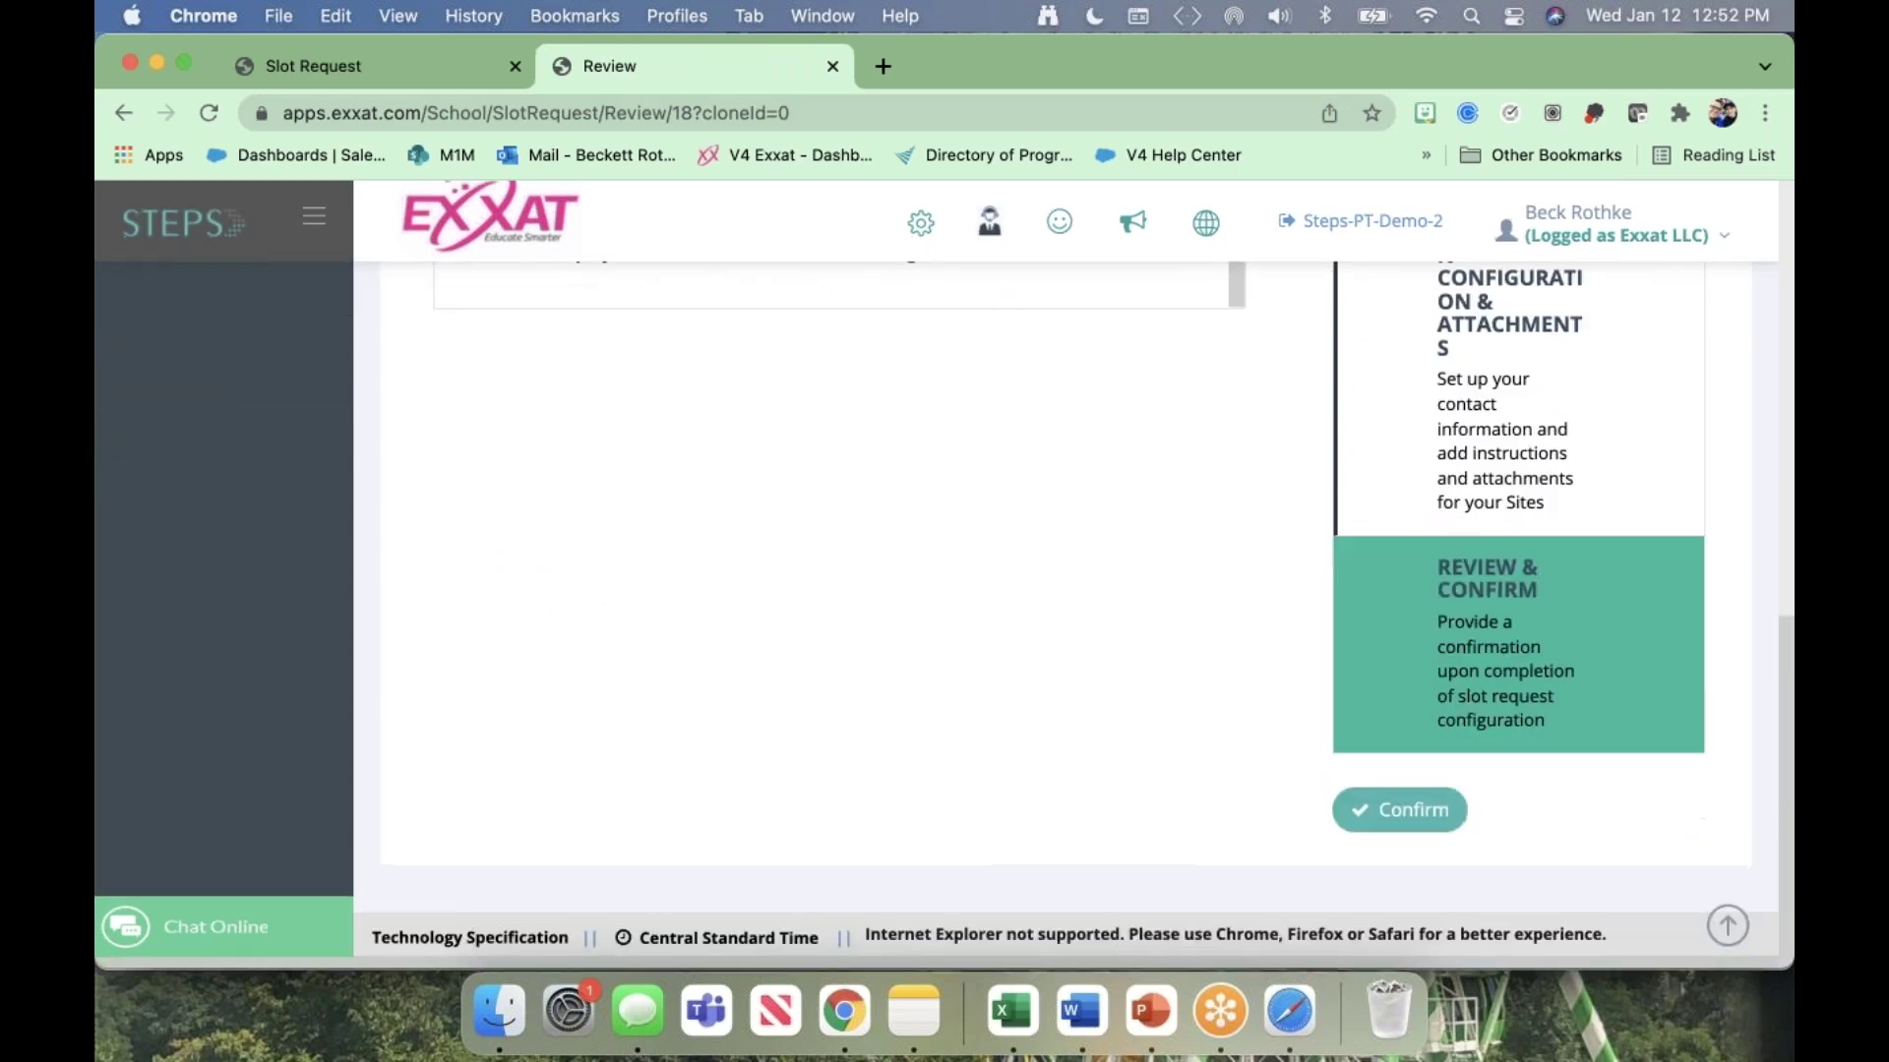
- Confirm the March Mailing 2023 configuration through the confirmation prompt and submit it
{"action": "left_click", "coordinate": [1418, 822]}
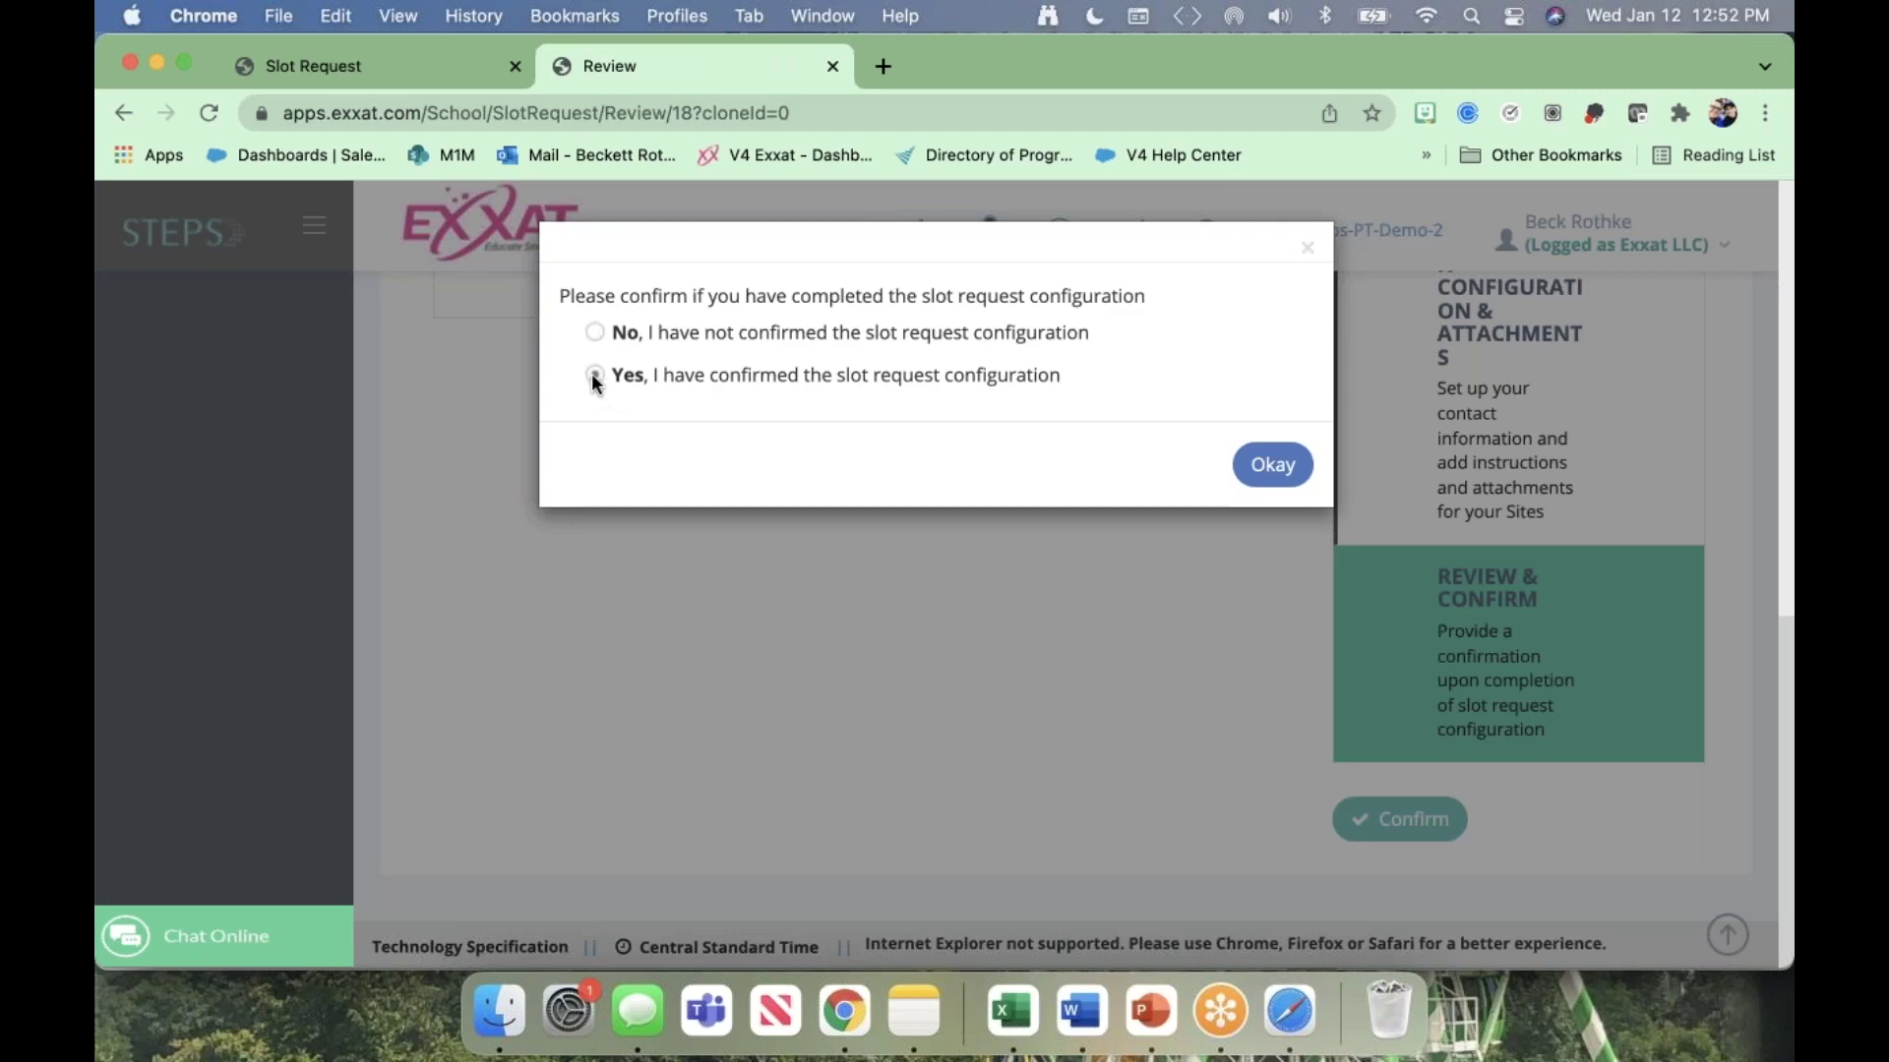
{"action": "left_click", "coordinate": [650, 344]}
{"action": "left_click", "coordinate": [1268, 473]}
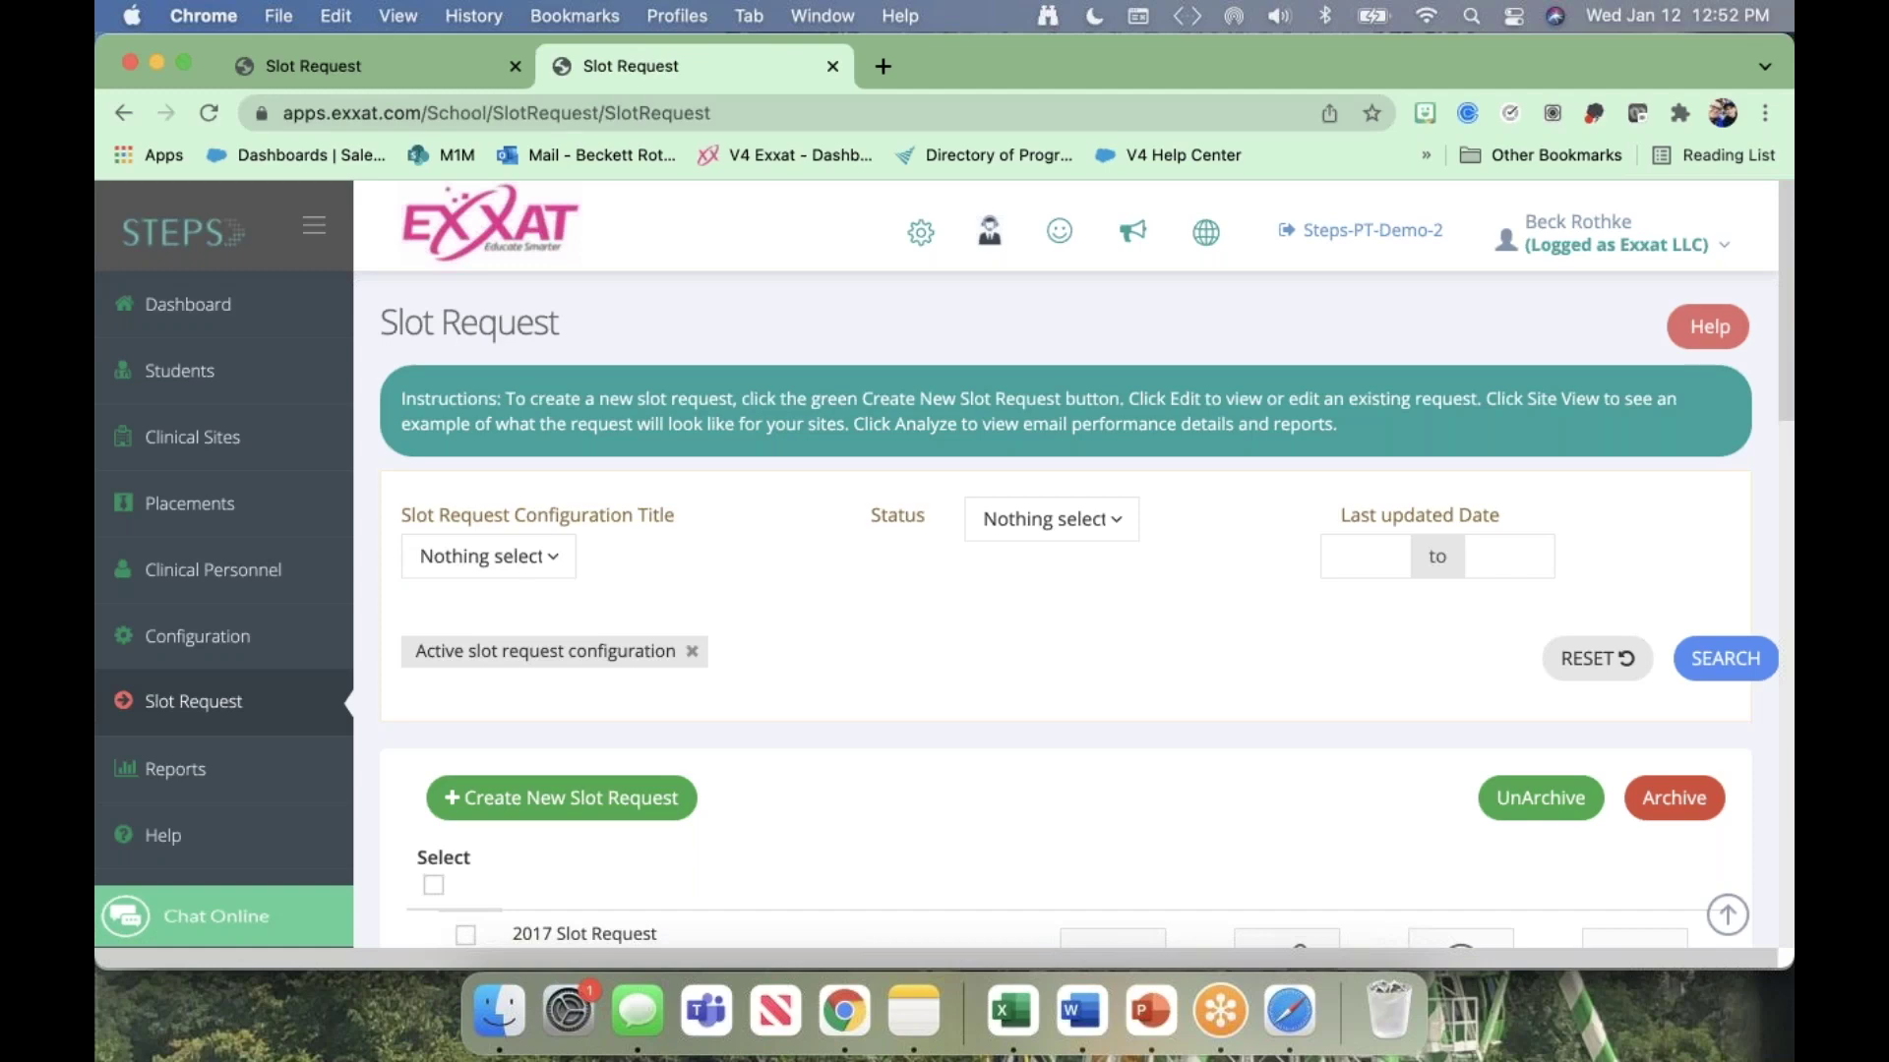
- Scroll the Slot Request list down to the March Mailing 2023 row
{"action": "scroll", "coordinate": [918, 664], "scroll_direction": "down", "scroll_amount": 10}
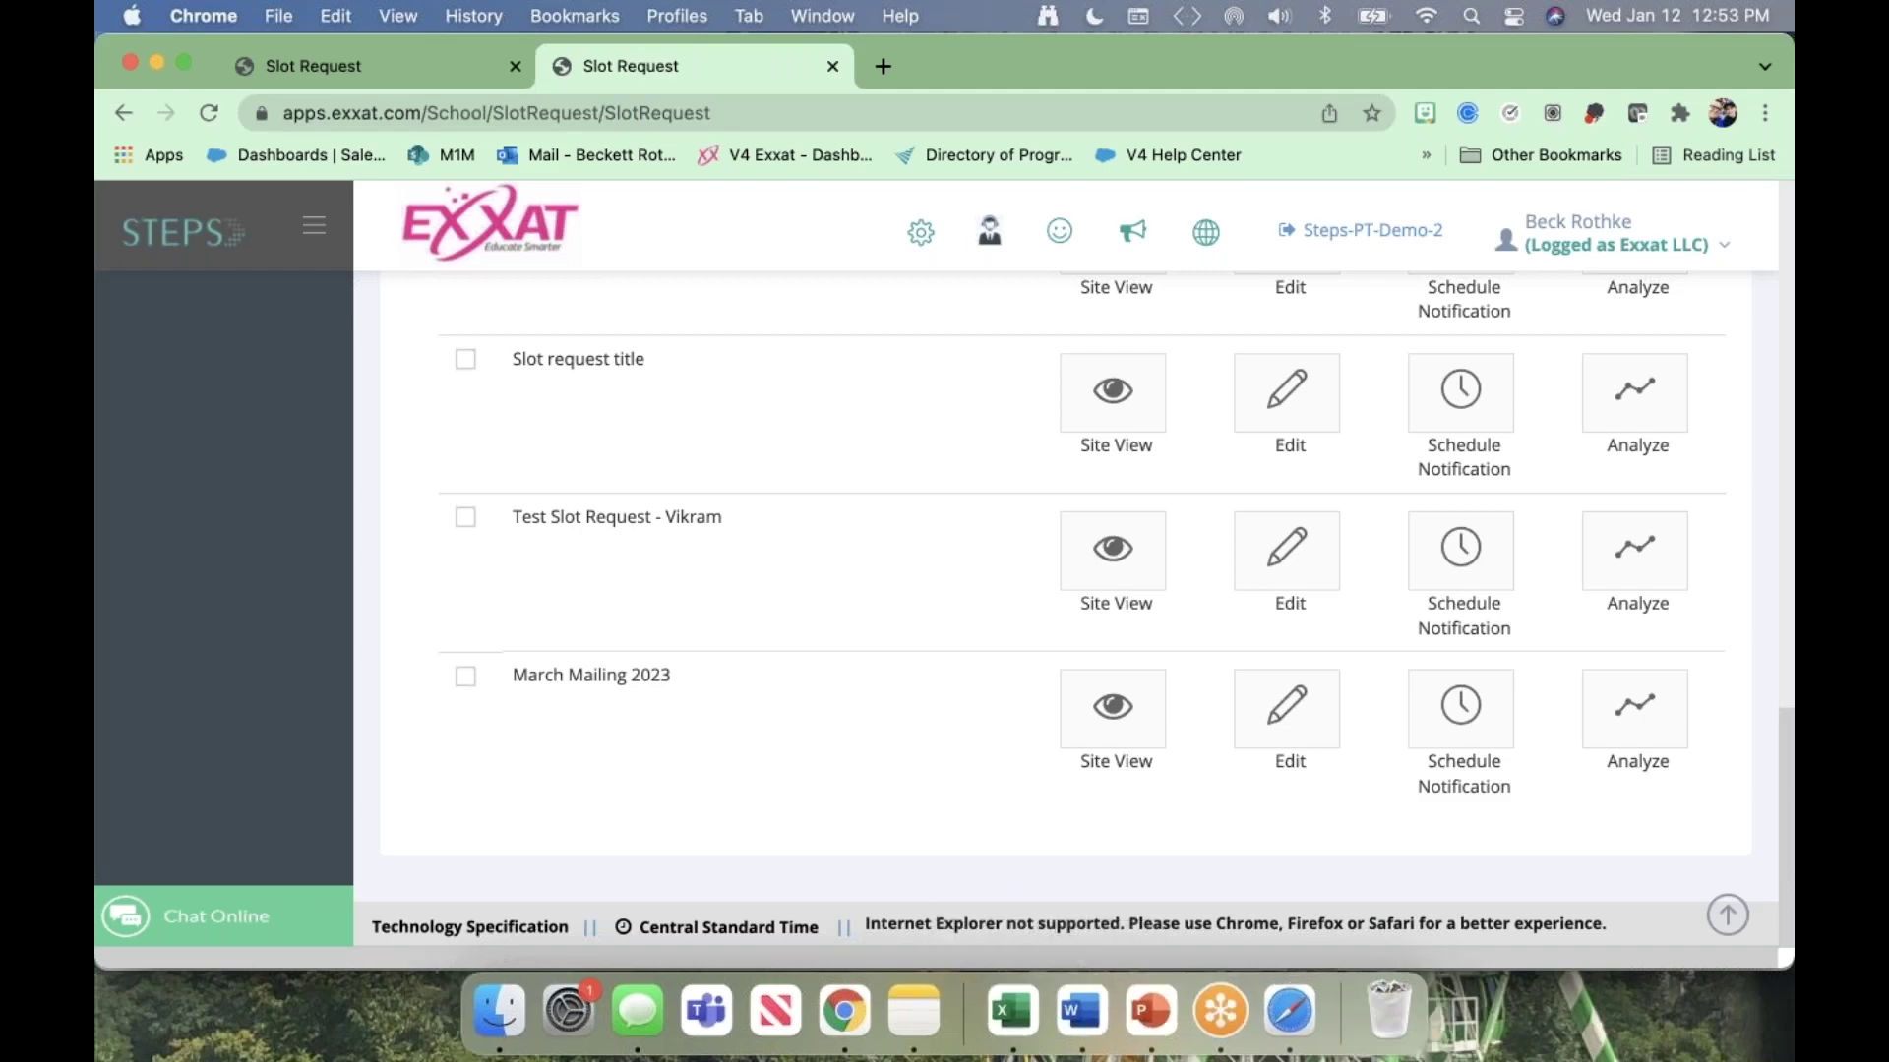
{"action": "left_click", "coordinate": [1222, 995]}
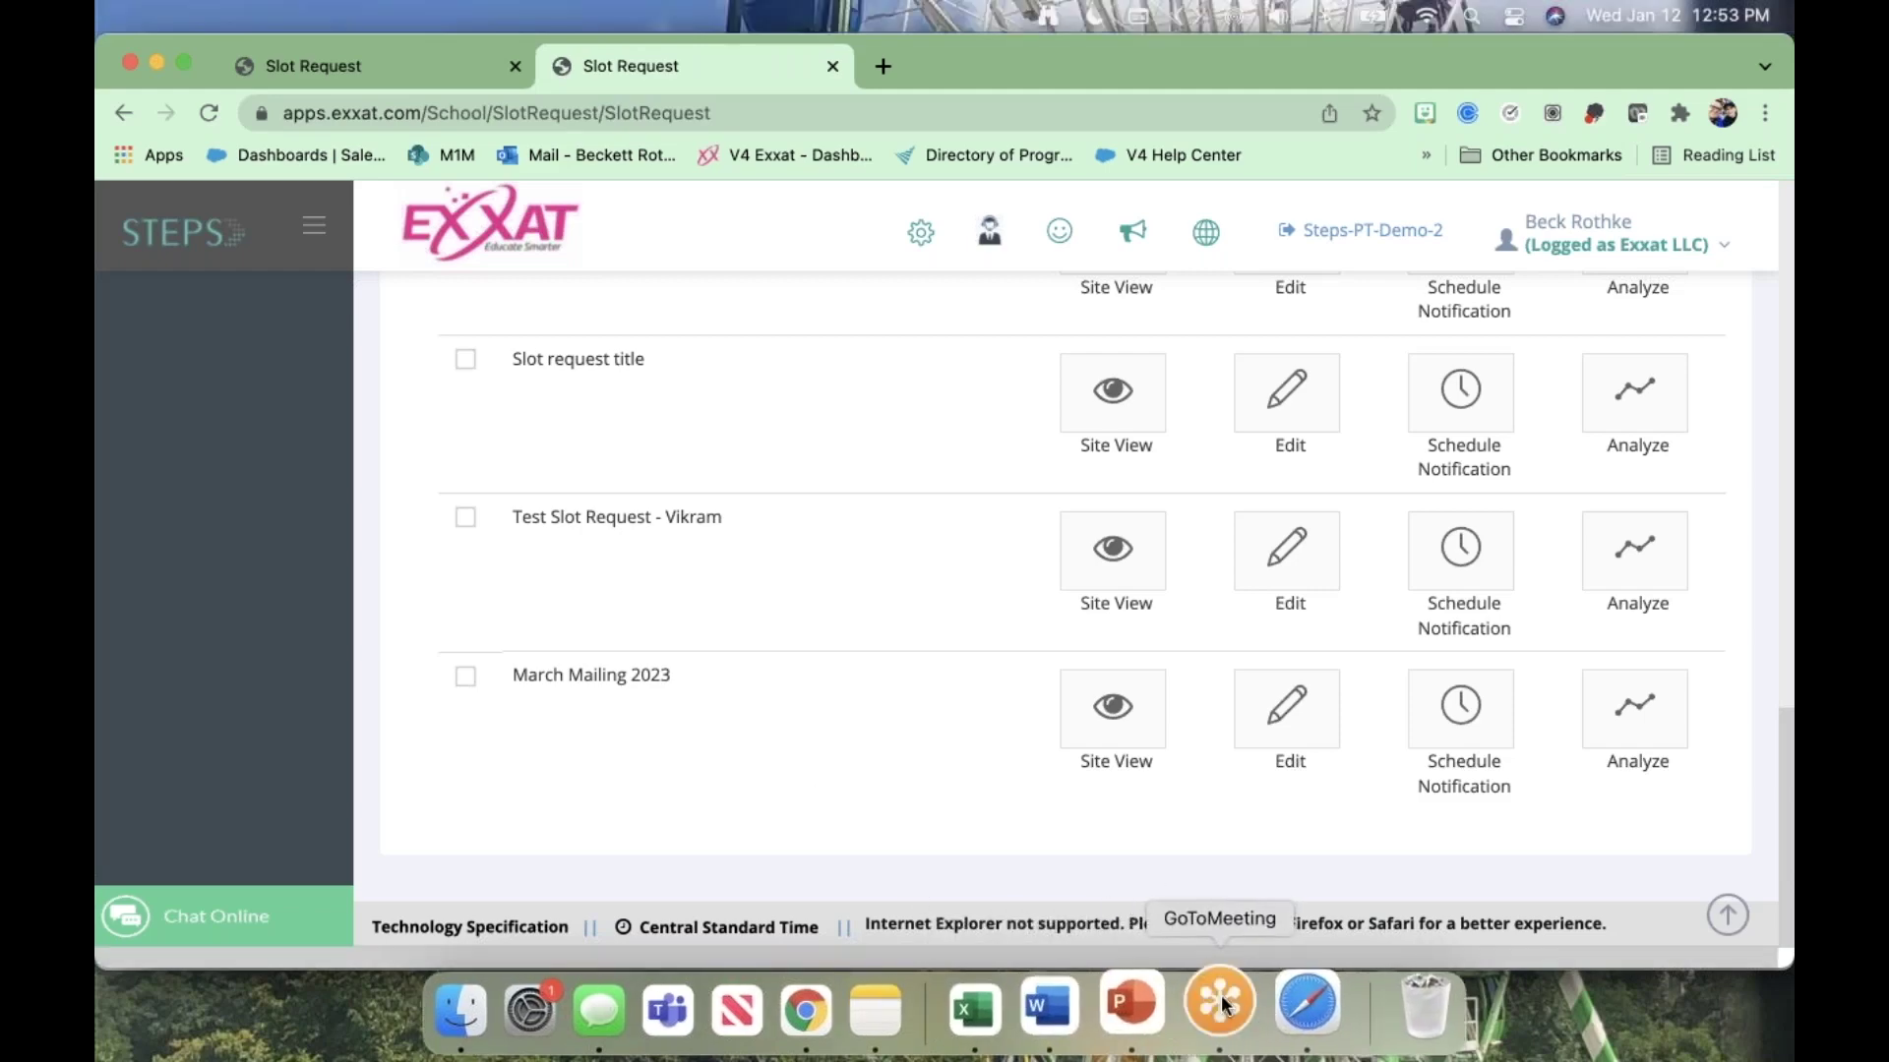
- In the 1-12-22 Slot Request Walkthrough deck, display slide 23 on contact info configuration
{"action": "left_click", "coordinate": [1147, 988]}
{"action": "scroll", "coordinate": [281, 627], "scroll_direction": "down", "scroll_amount": 10}
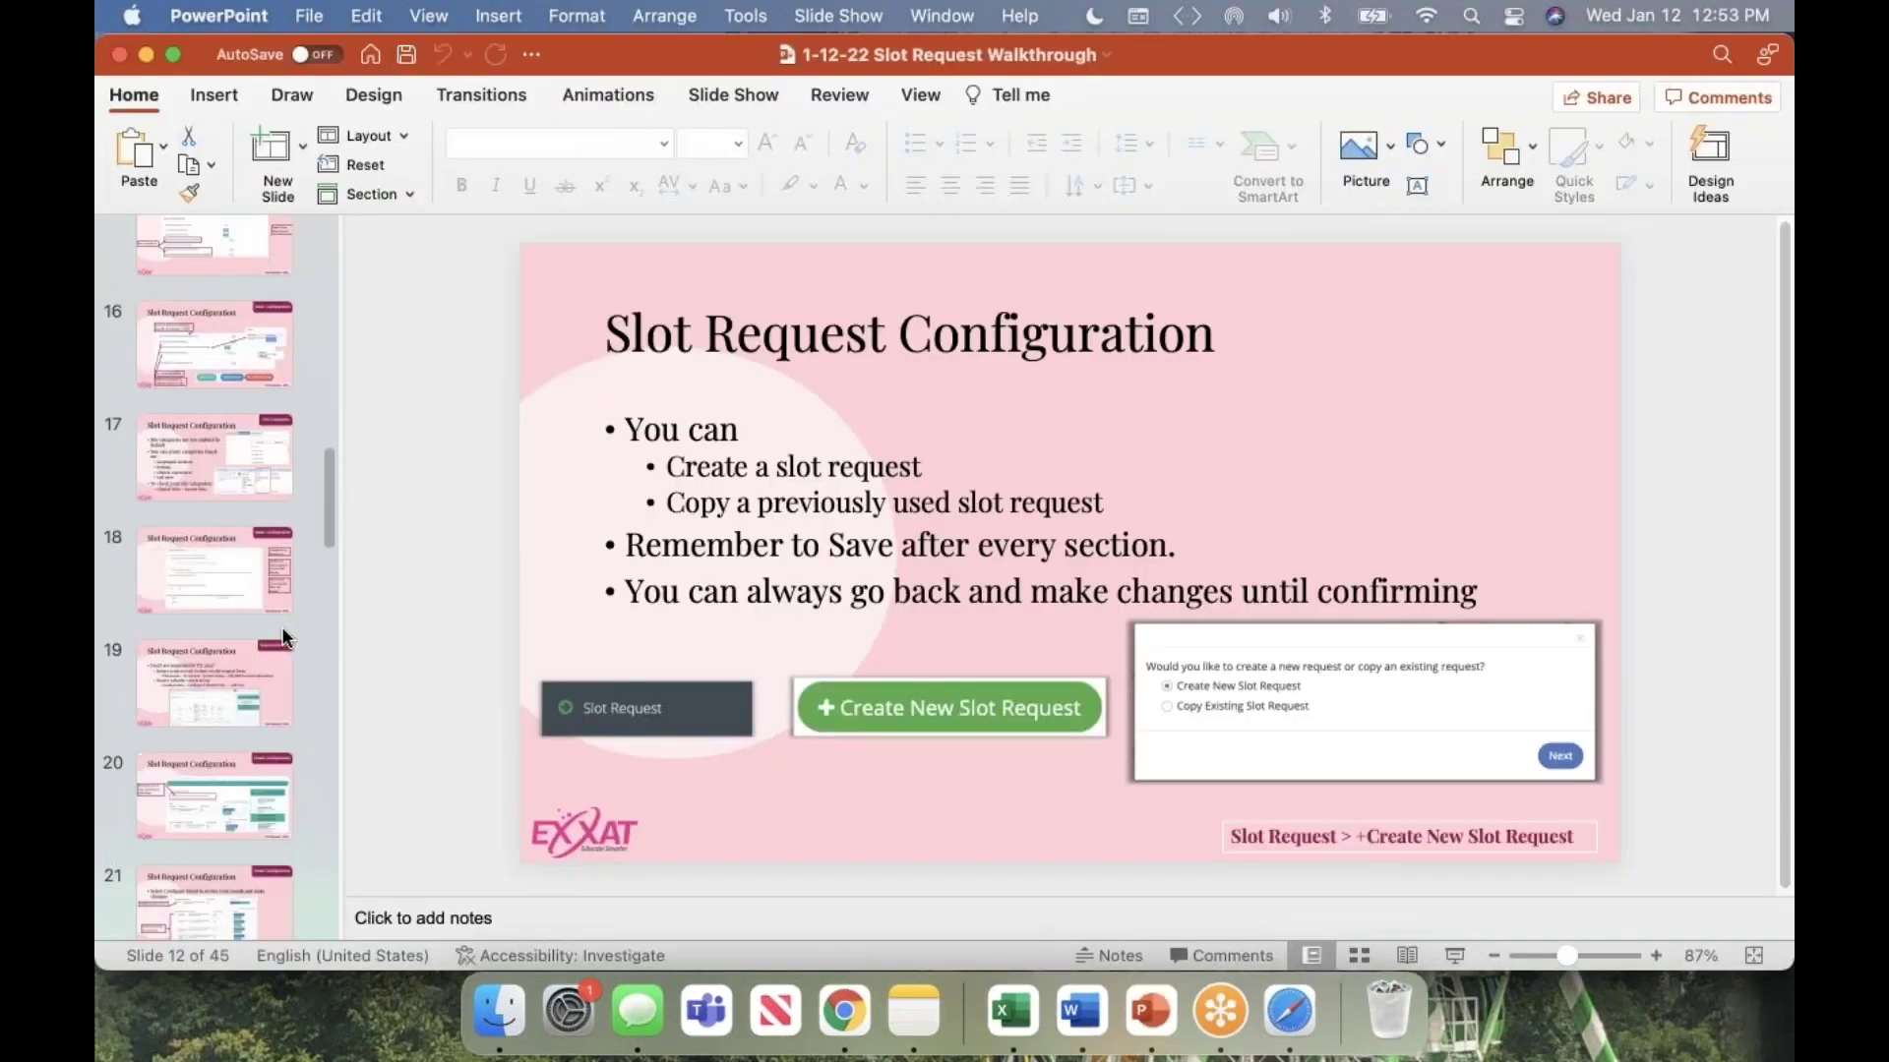
{"action": "scroll", "coordinate": [282, 628], "scroll_direction": "down", "scroll_amount": 2}
{"action": "left_click", "coordinate": [281, 627]}
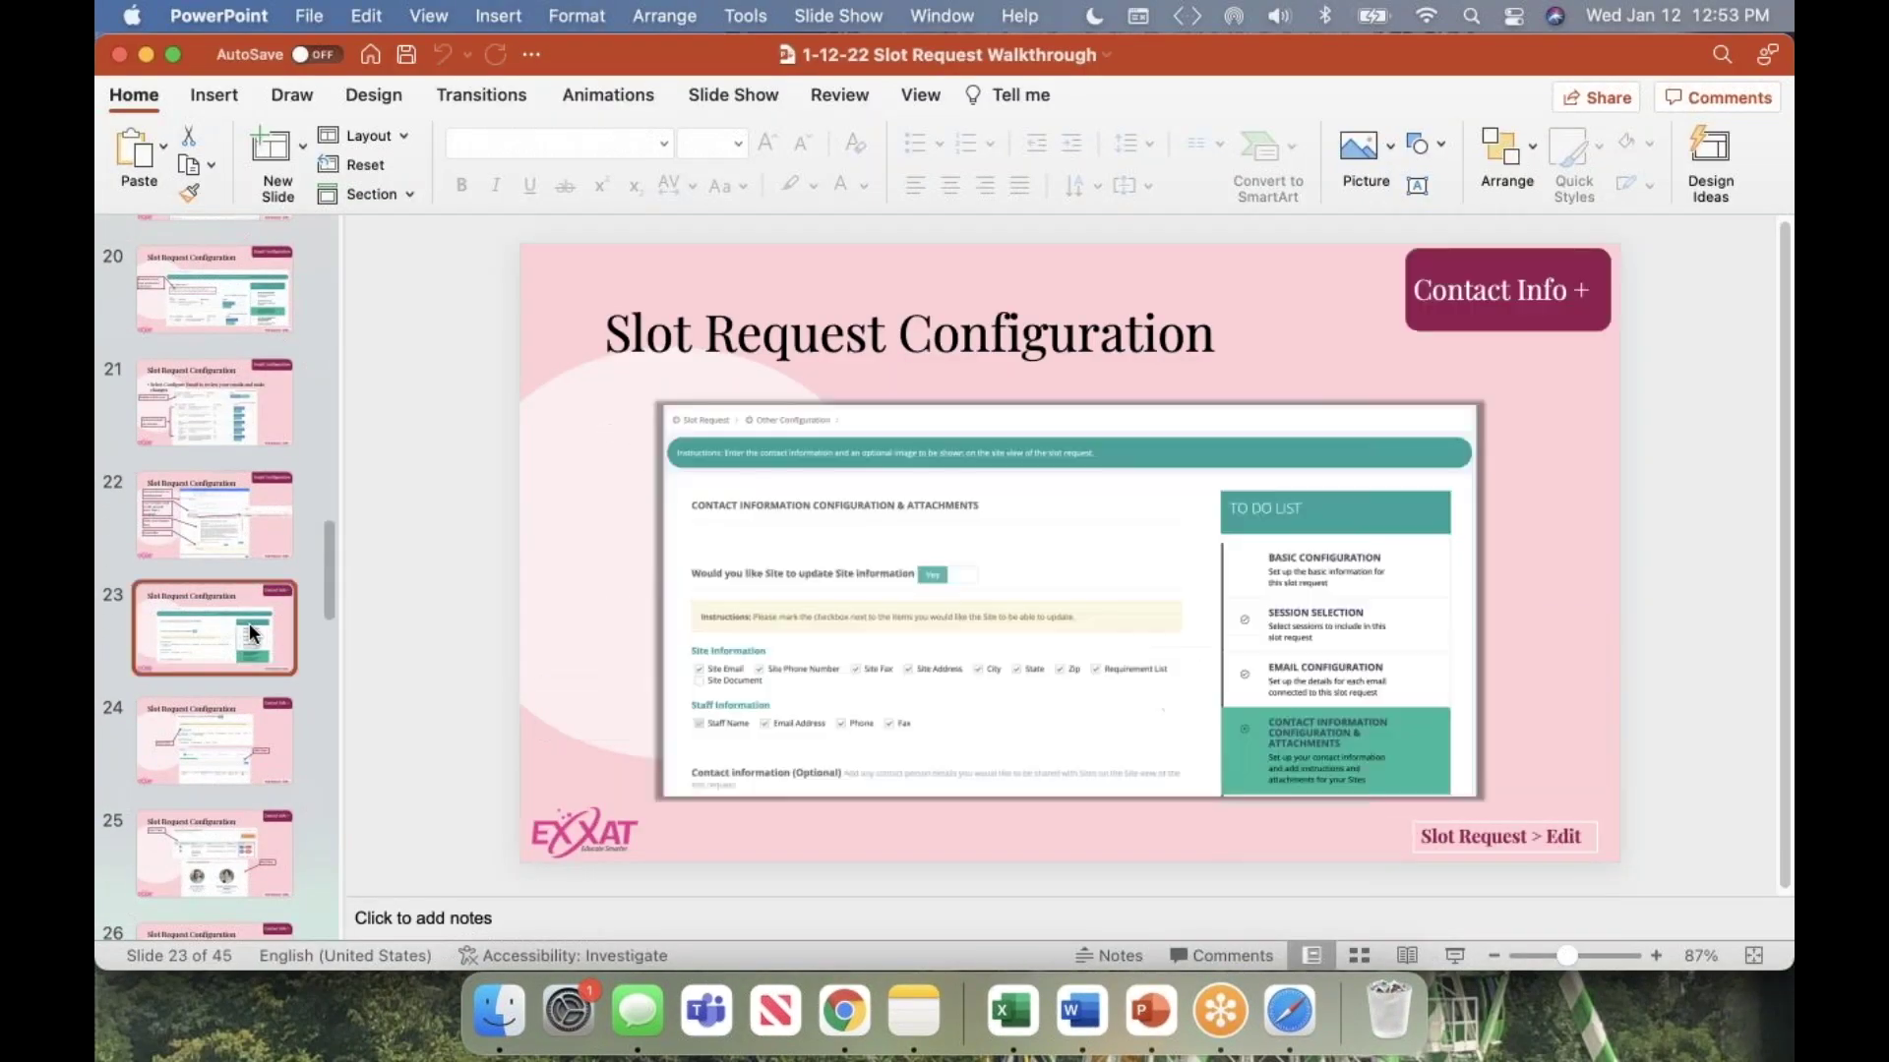
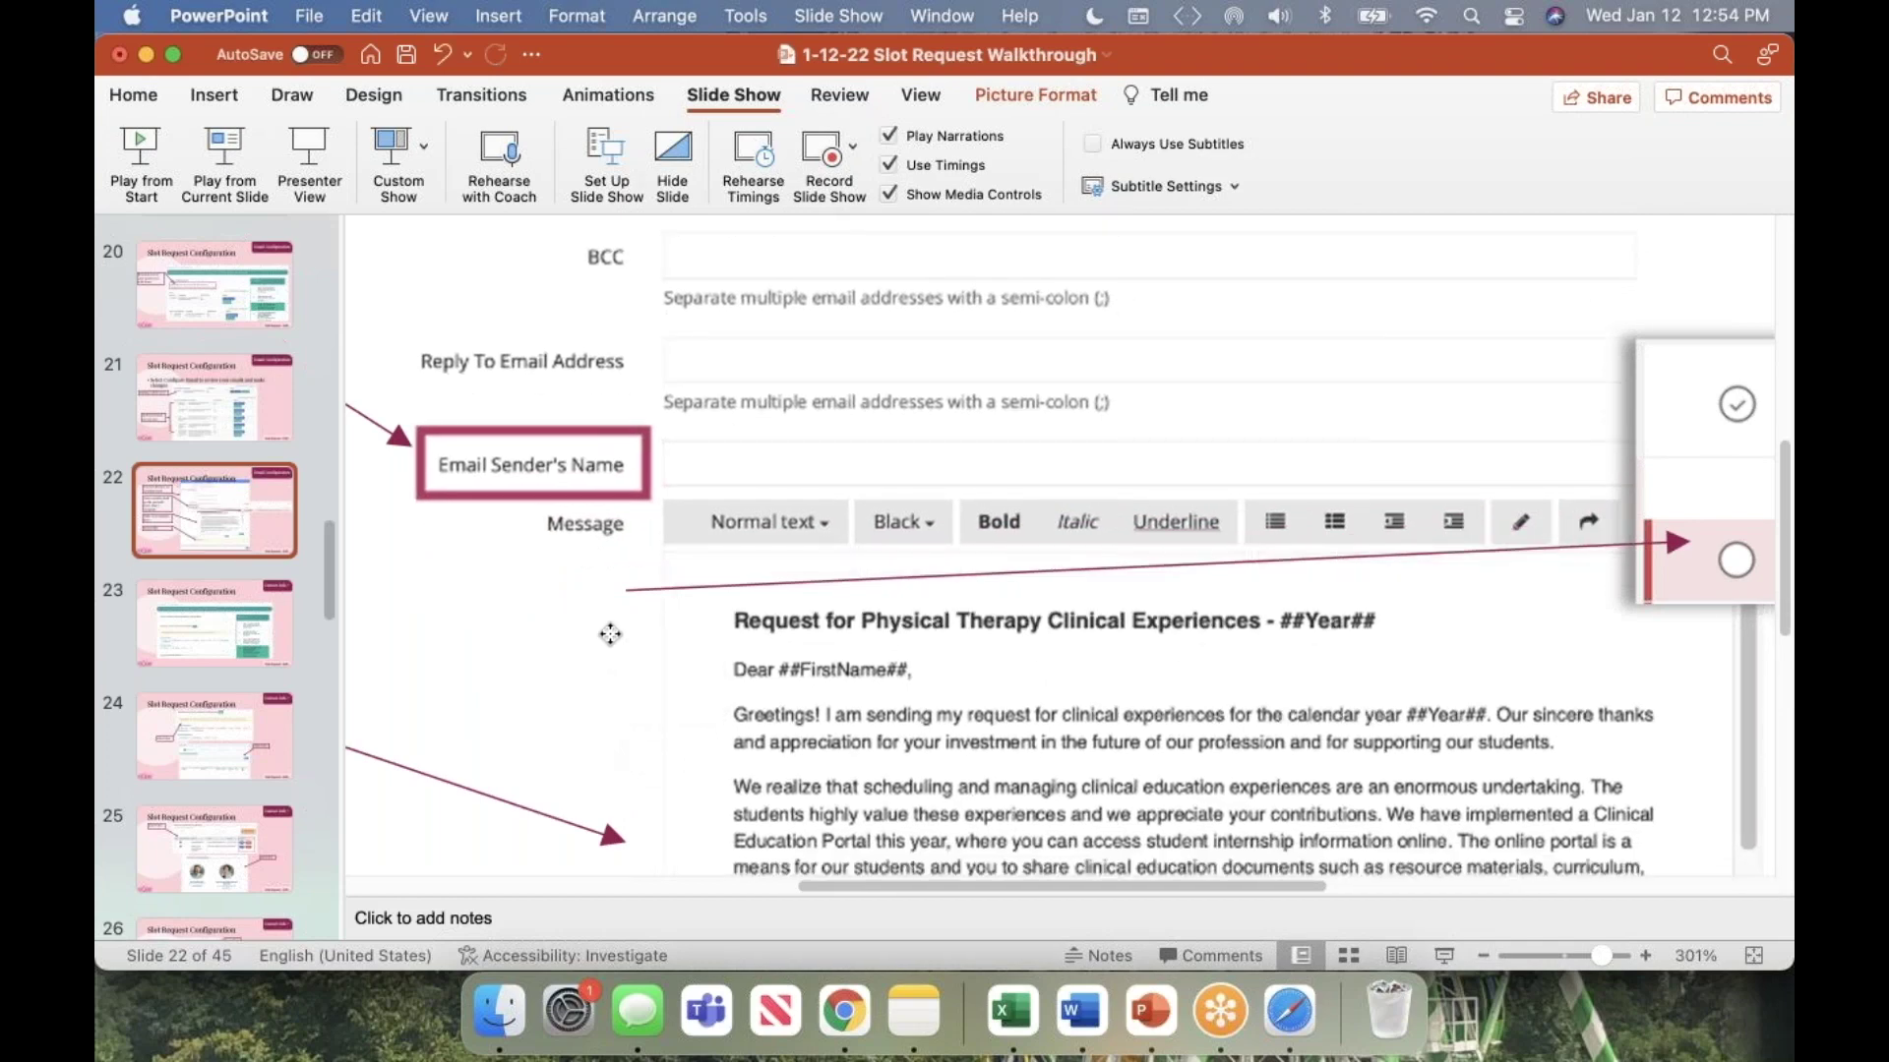
- Scroll slide 22 right to reveal the inbox callout for the Annual Request for Clinicals email
{"action": "scroll", "coordinate": [1153, 657], "scroll_direction": "right", "scroll_amount": 1}
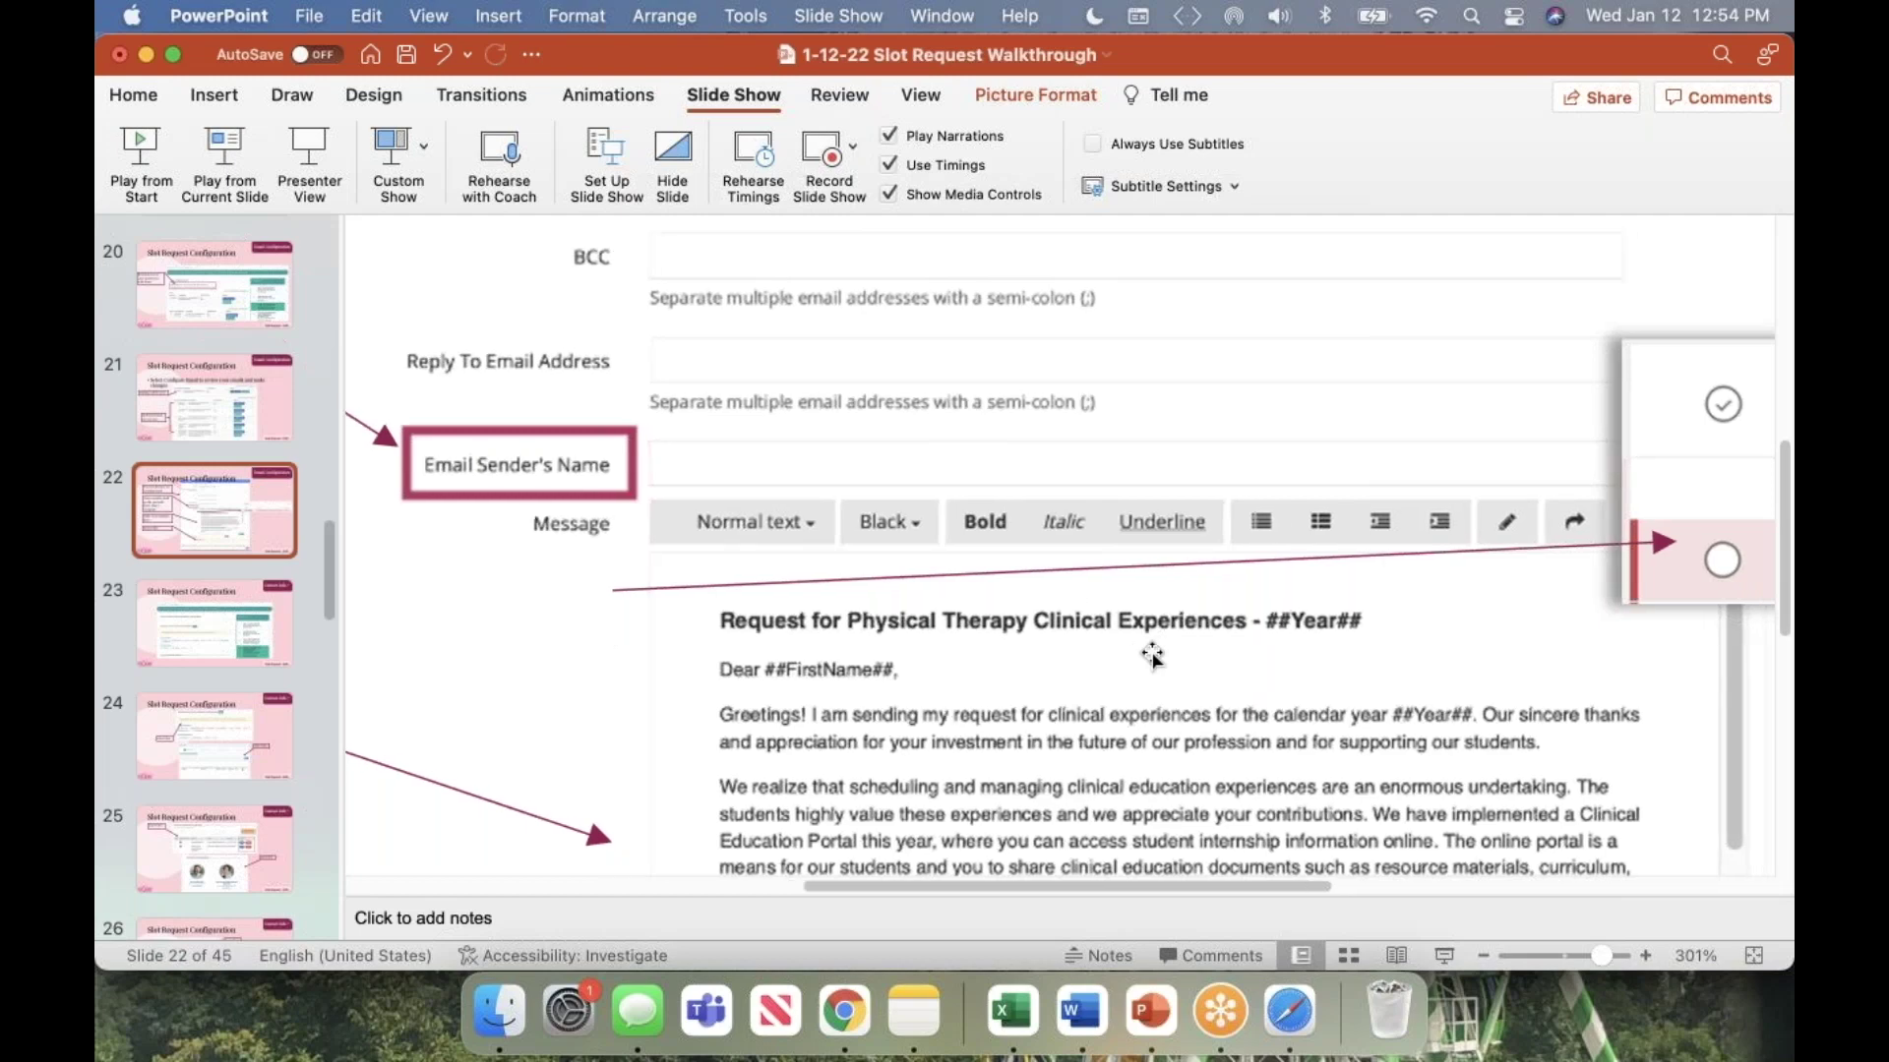
{"action": "scroll", "coordinate": [1152, 657], "scroll_direction": "right", "scroll_amount": 10}
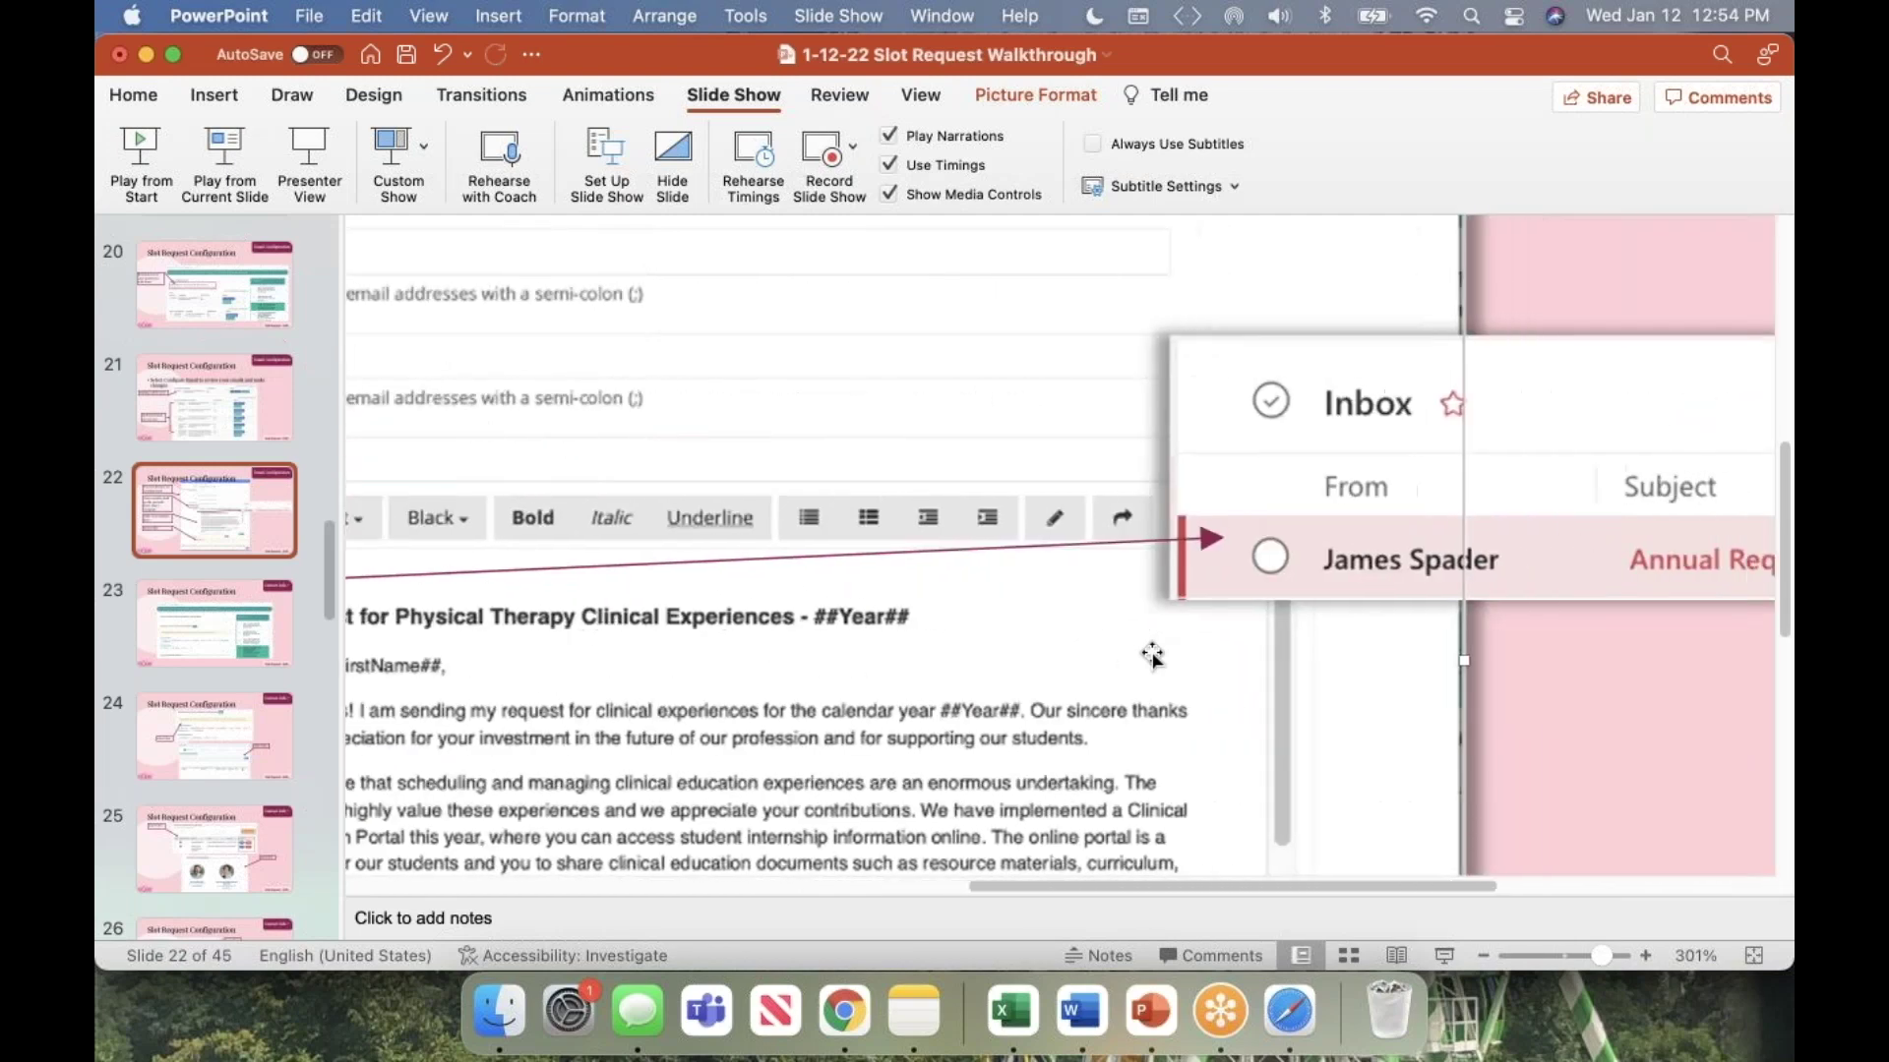
{"action": "scroll", "coordinate": [1153, 657], "scroll_direction": "right", "scroll_amount": 8}
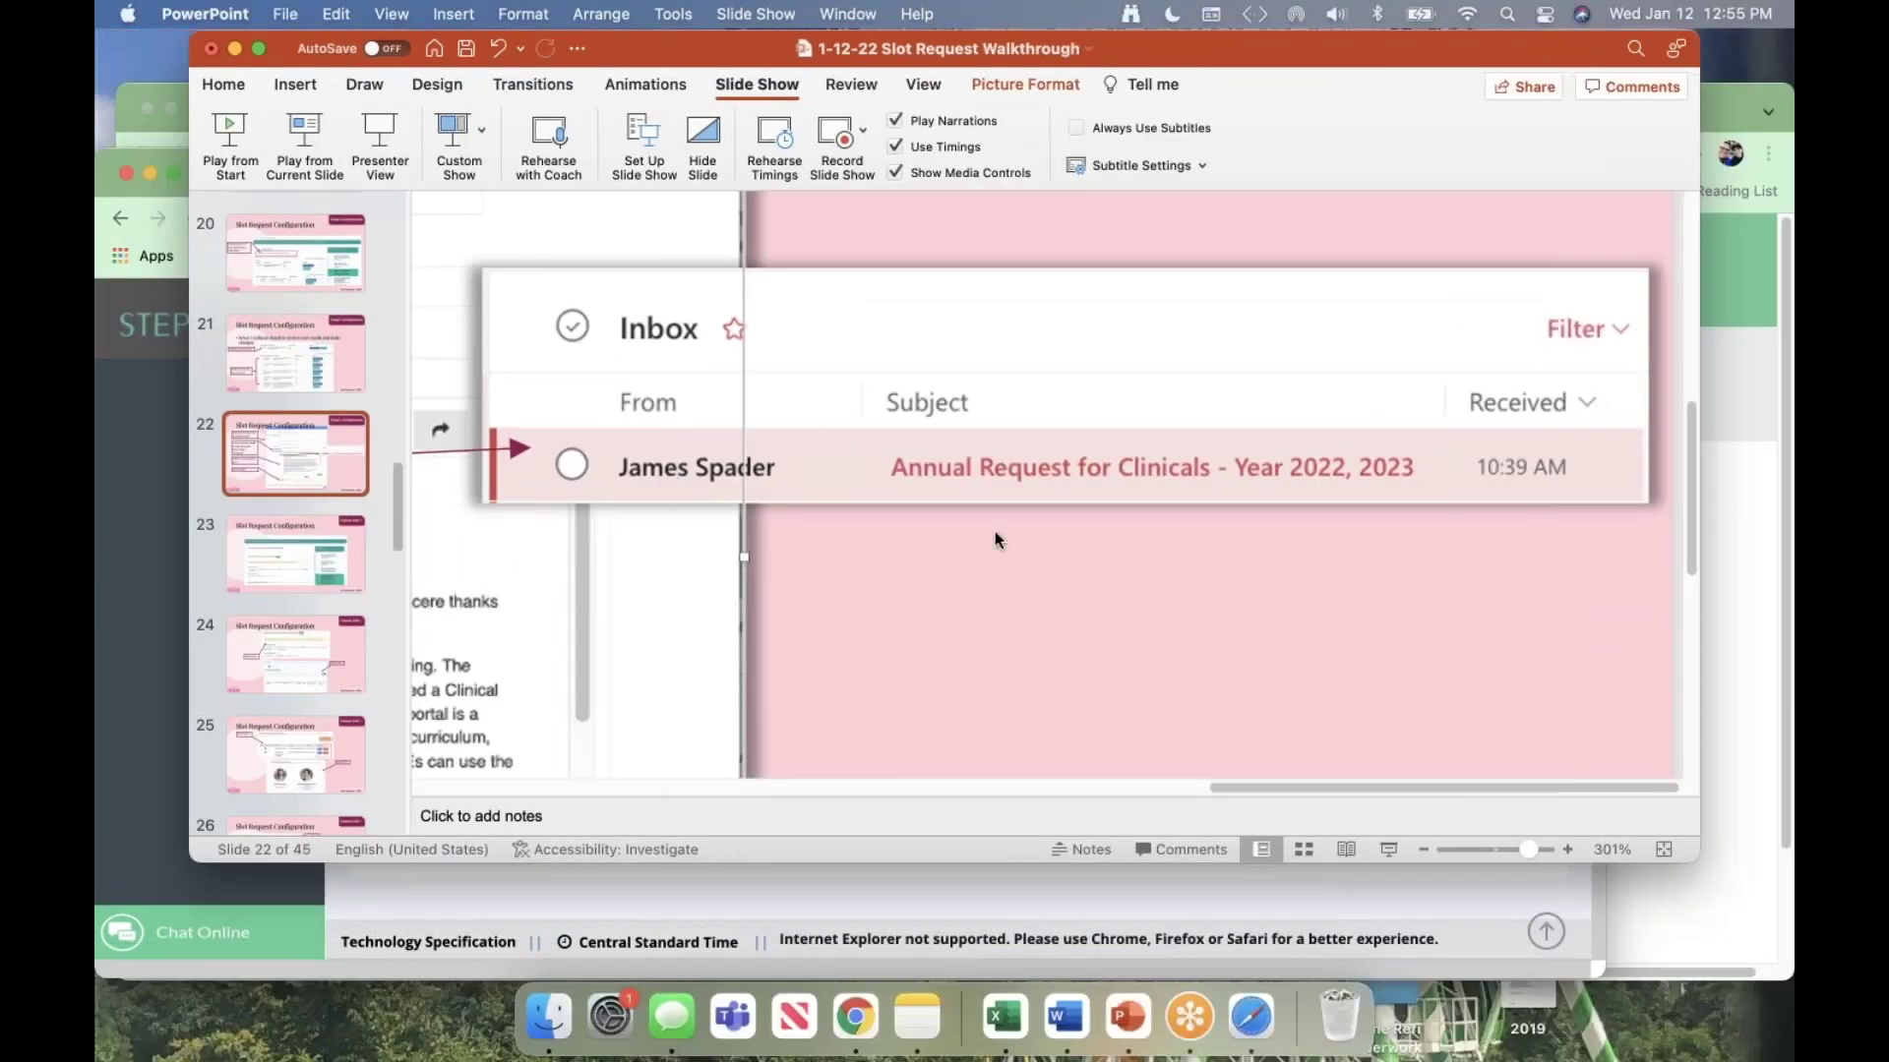
- Nudge the email-form screenshot on slide 22 slightly down and to the right
{"action": "left_click", "coordinate": [956, 603]}
{"action": "scroll", "coordinate": [956, 603], "scroll_direction": "down", "scroll_amount": 5}
{"action": "scroll", "coordinate": [959, 603], "scroll_direction": "left", "scroll_amount": 10}
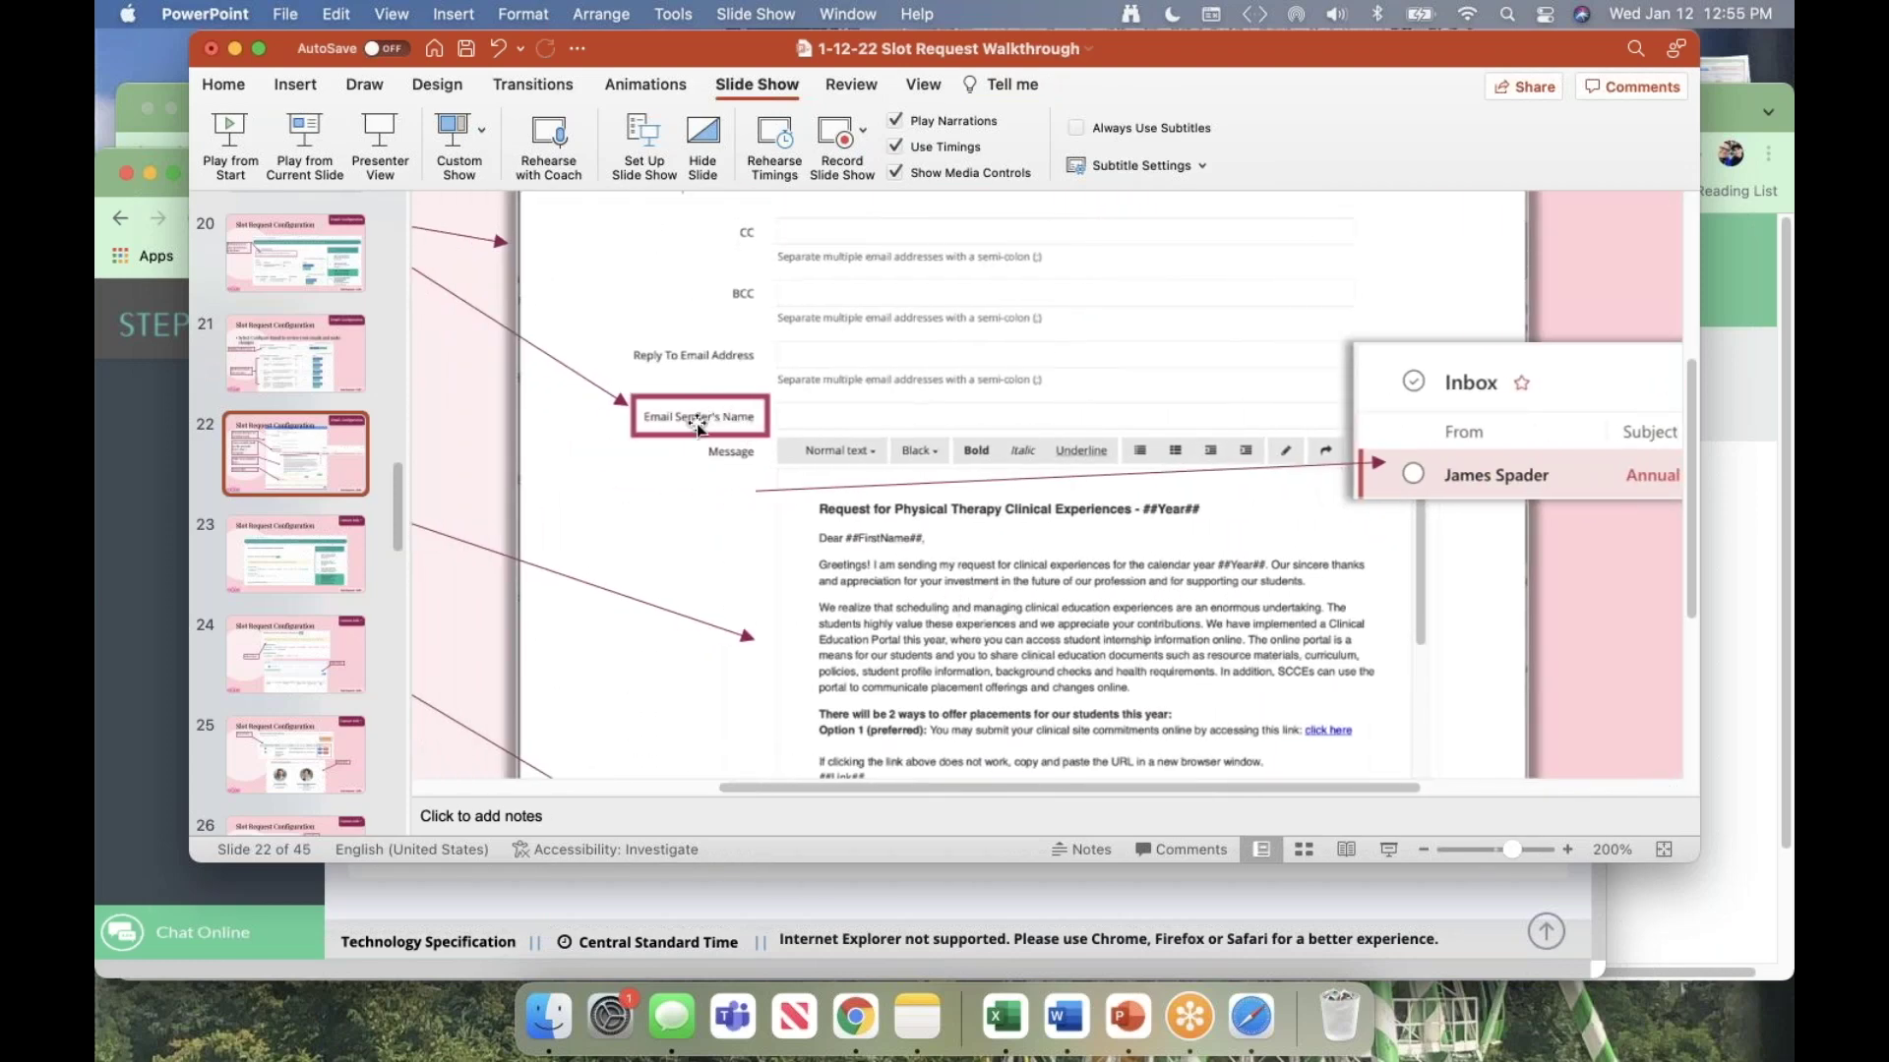
{"action": "left_click", "coordinate": [695, 489]}
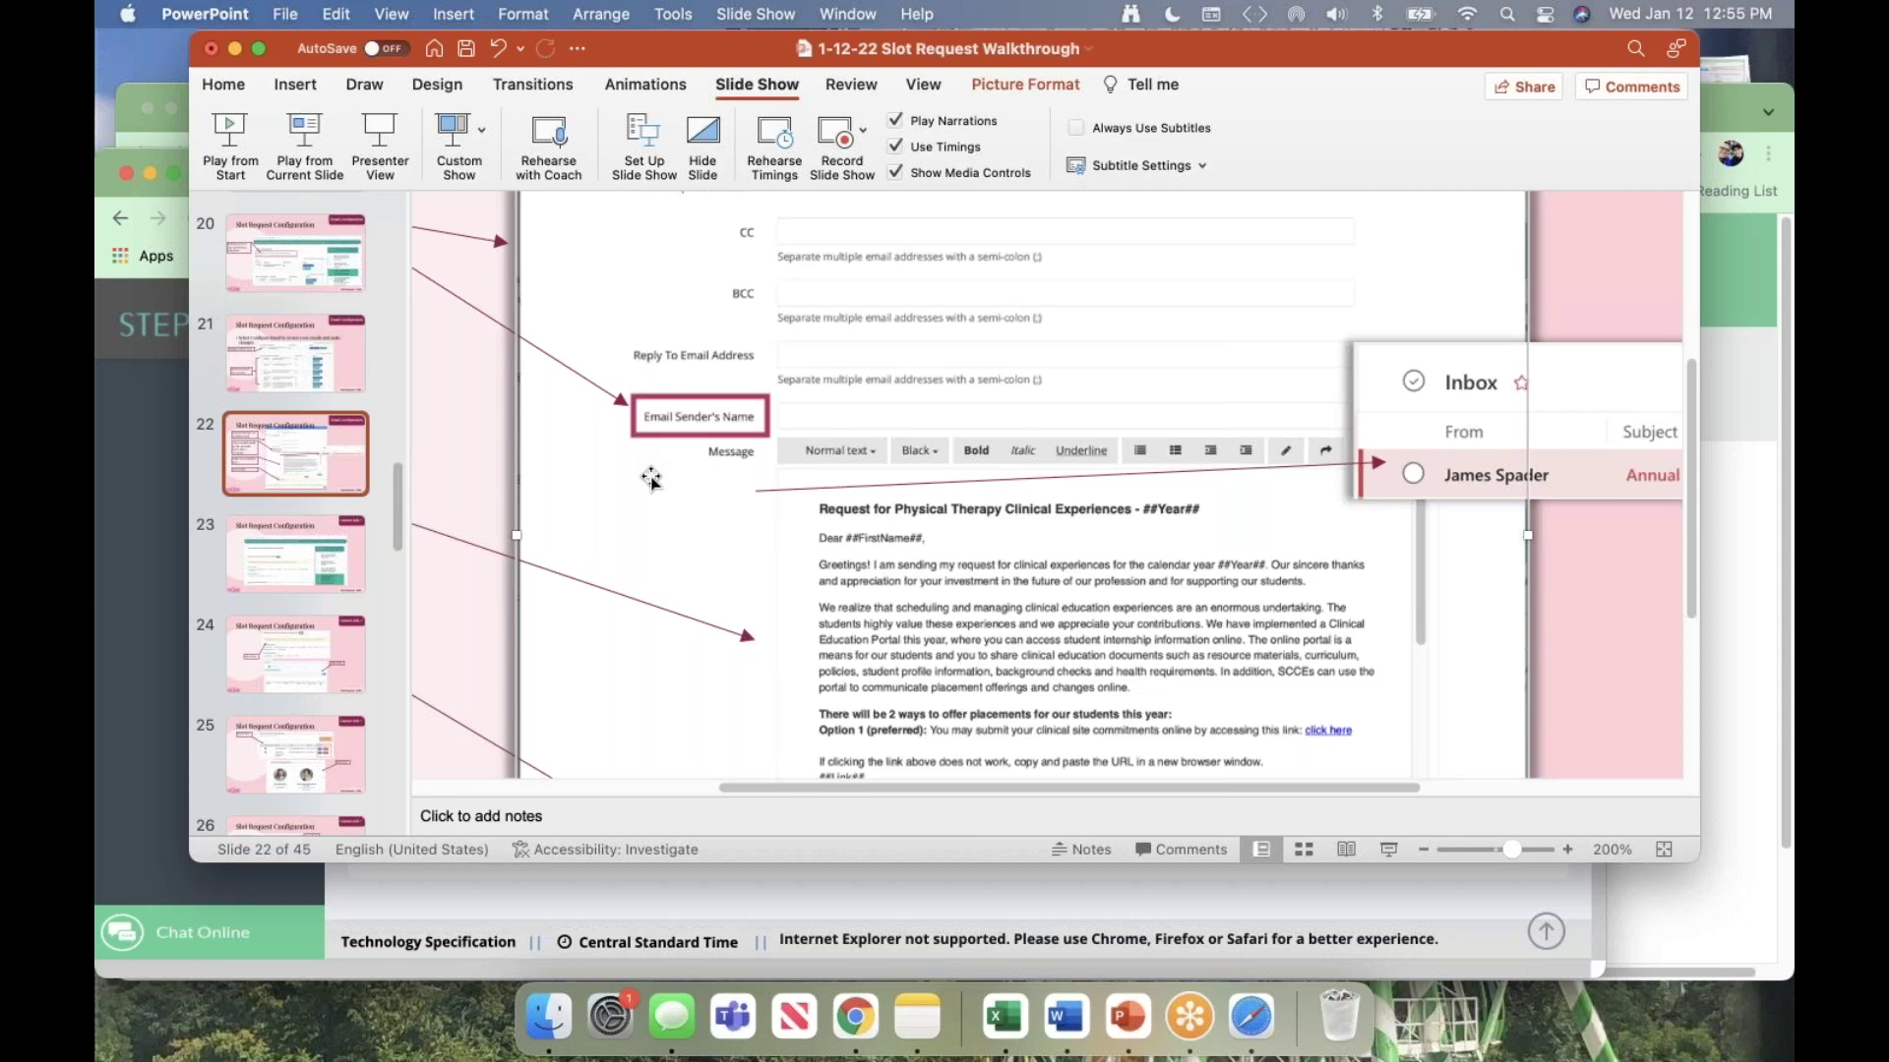
{"action": "left_click_drag", "start_coordinate": [651, 479], "coordinate": [653, 487]}
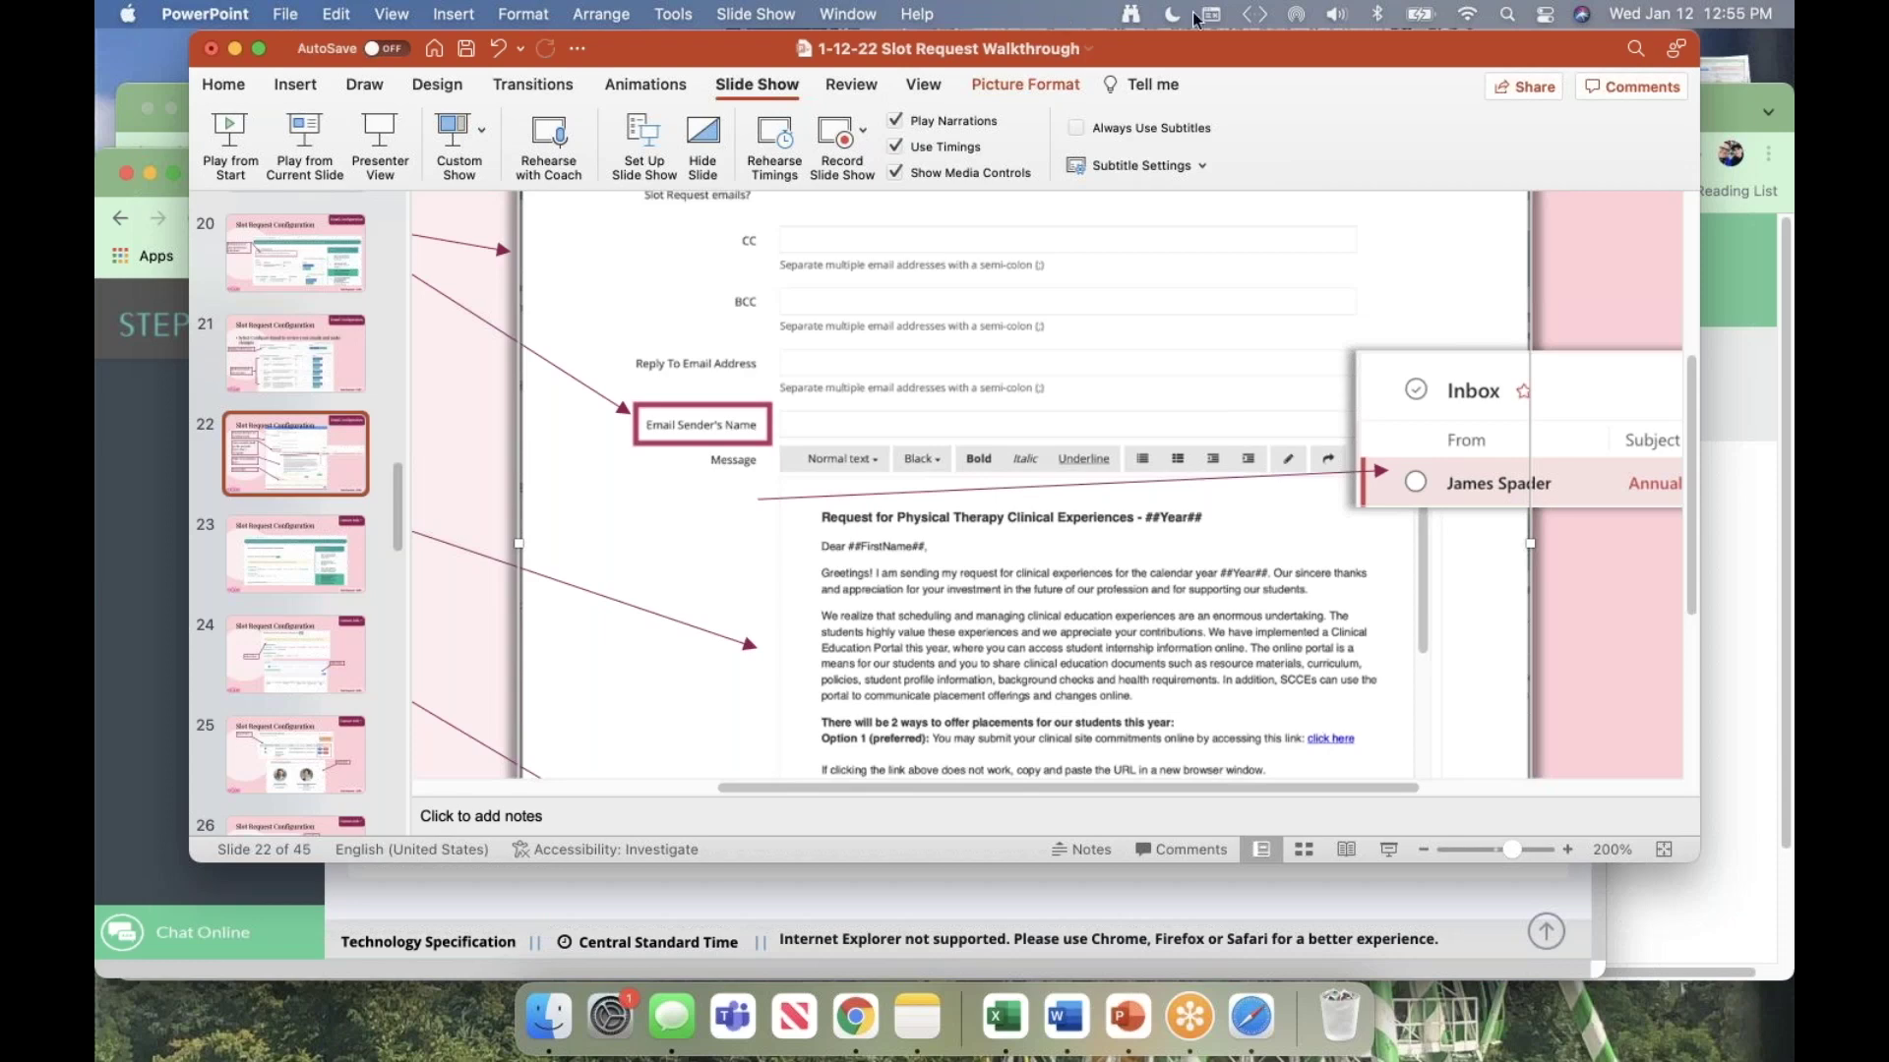
- Review the repositioned slide, then return to the Exxat Slot Request page in the browser
{"action": "scroll", "coordinate": [1048, 349], "scroll_direction": "up", "scroll_amount": 8}
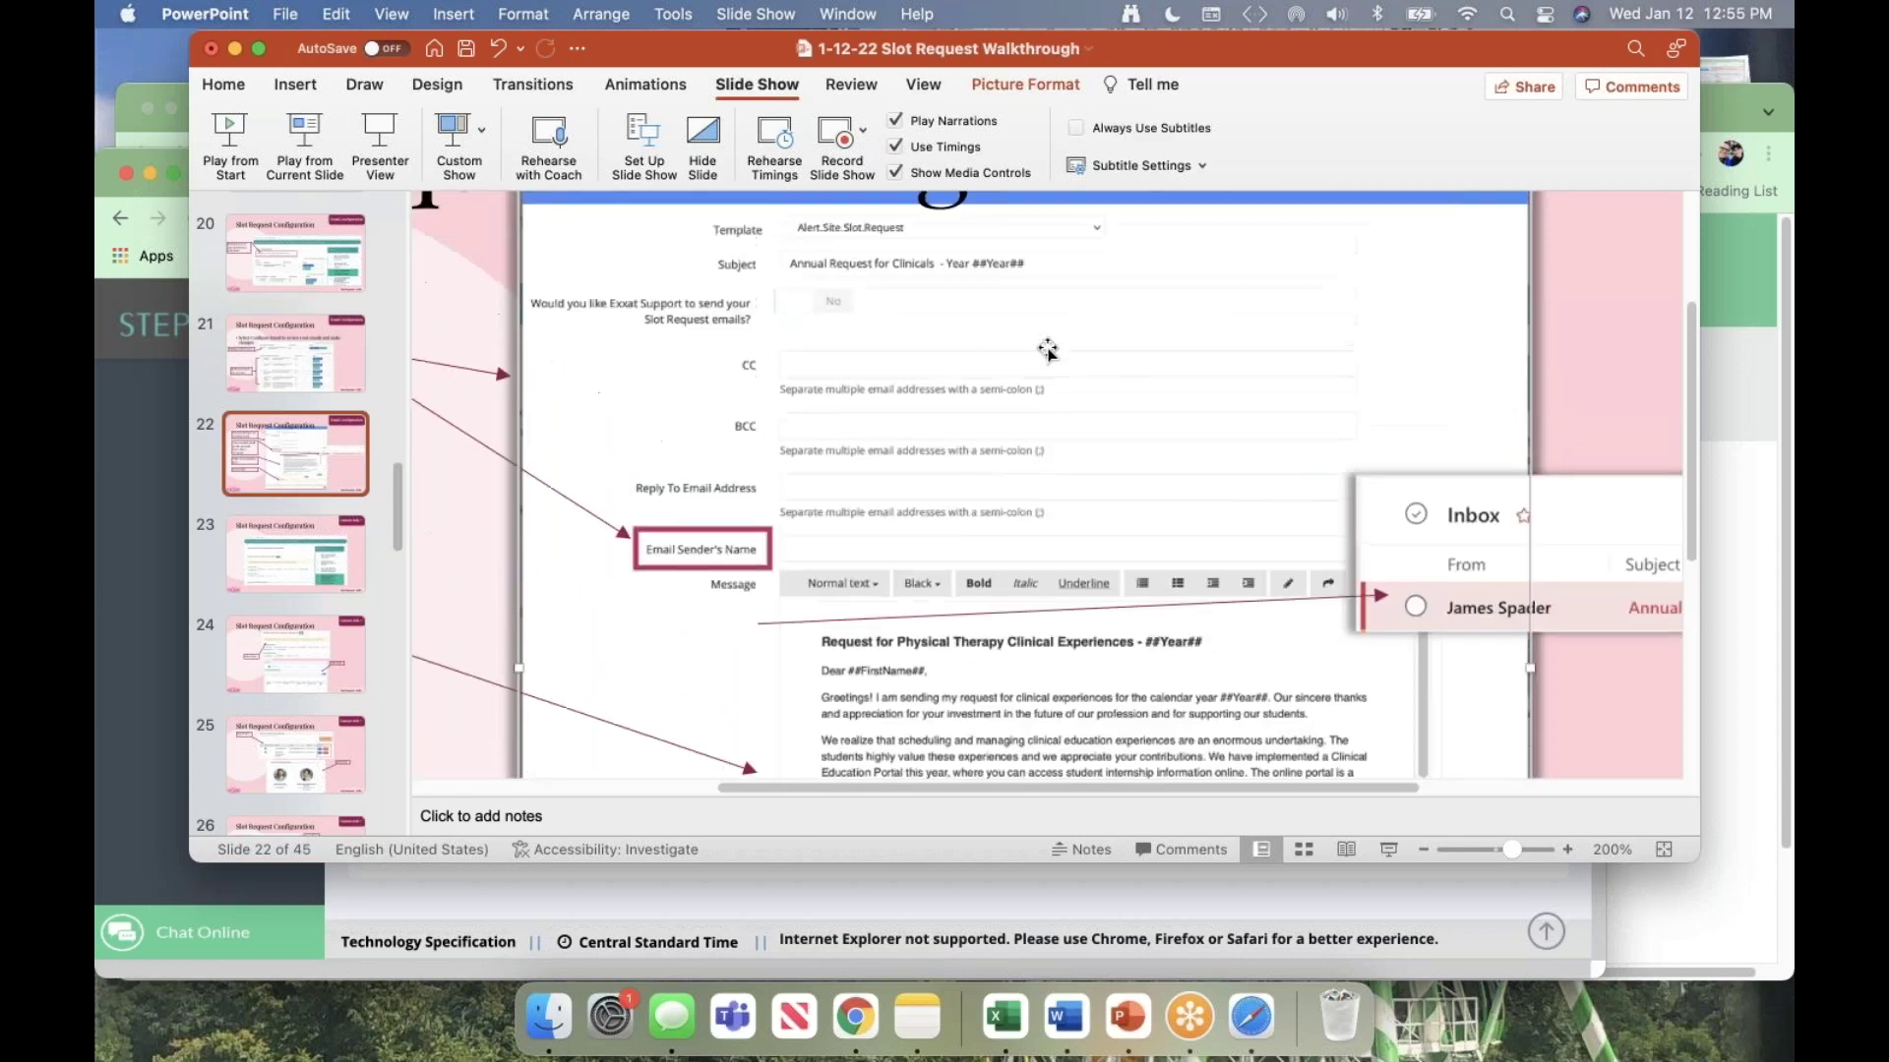
{"action": "scroll", "coordinate": [1048, 349], "scroll_direction": "down", "scroll_amount": 8}
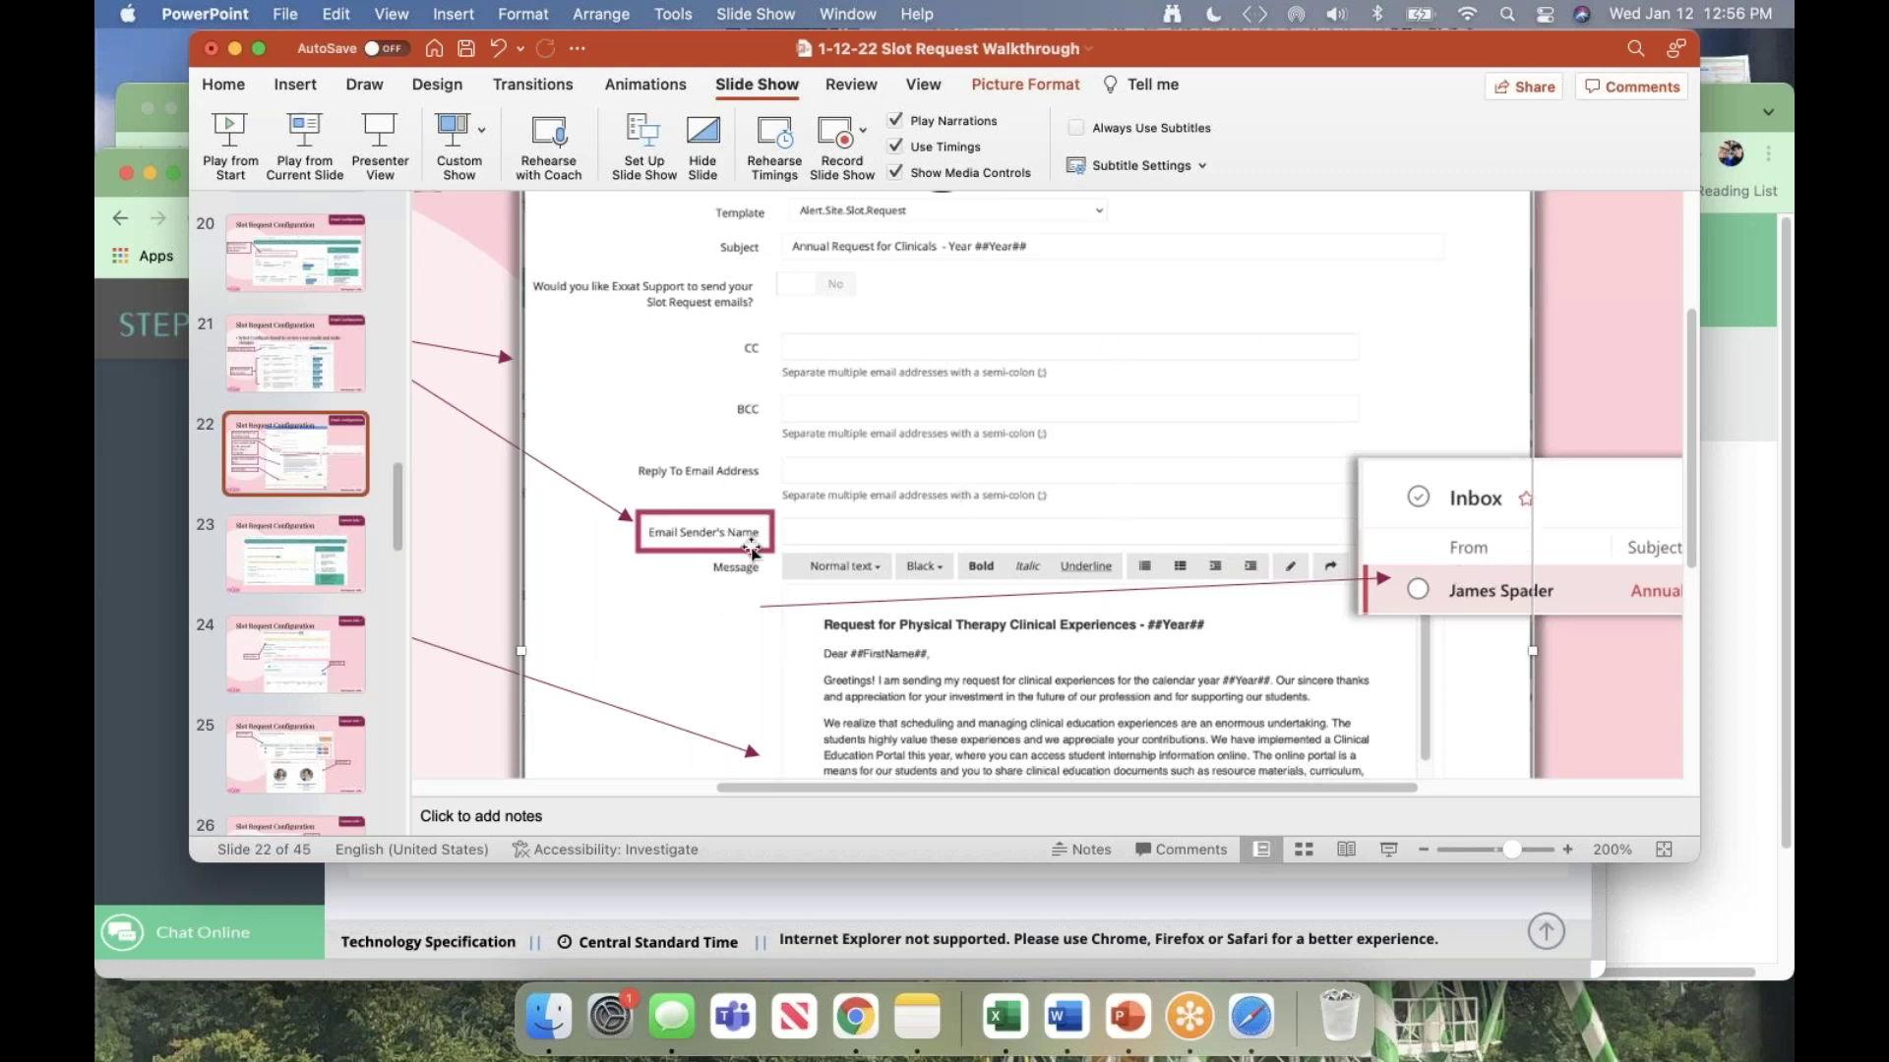
{"action": "scroll", "coordinate": [874, 646], "scroll_direction": "right", "scroll_amount": 8}
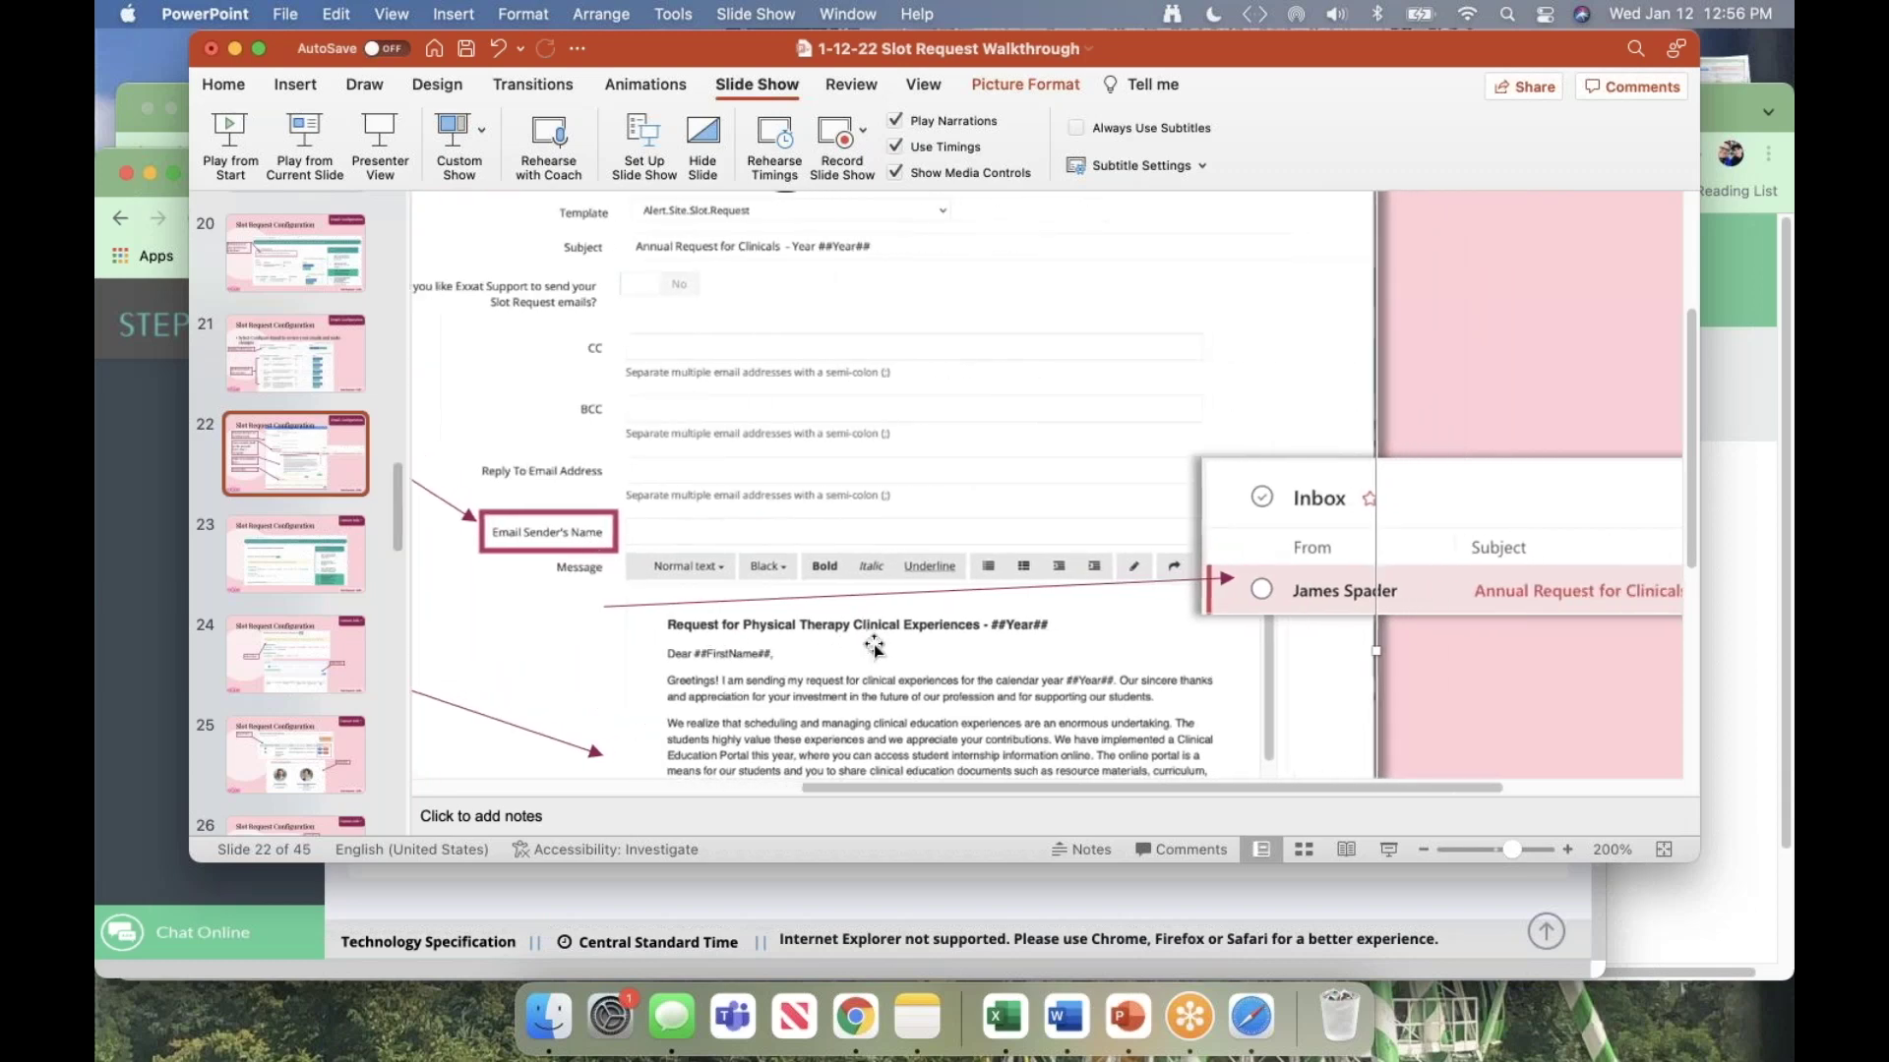
{"action": "scroll", "coordinate": [874, 646], "scroll_direction": "right", "scroll_amount": 2}
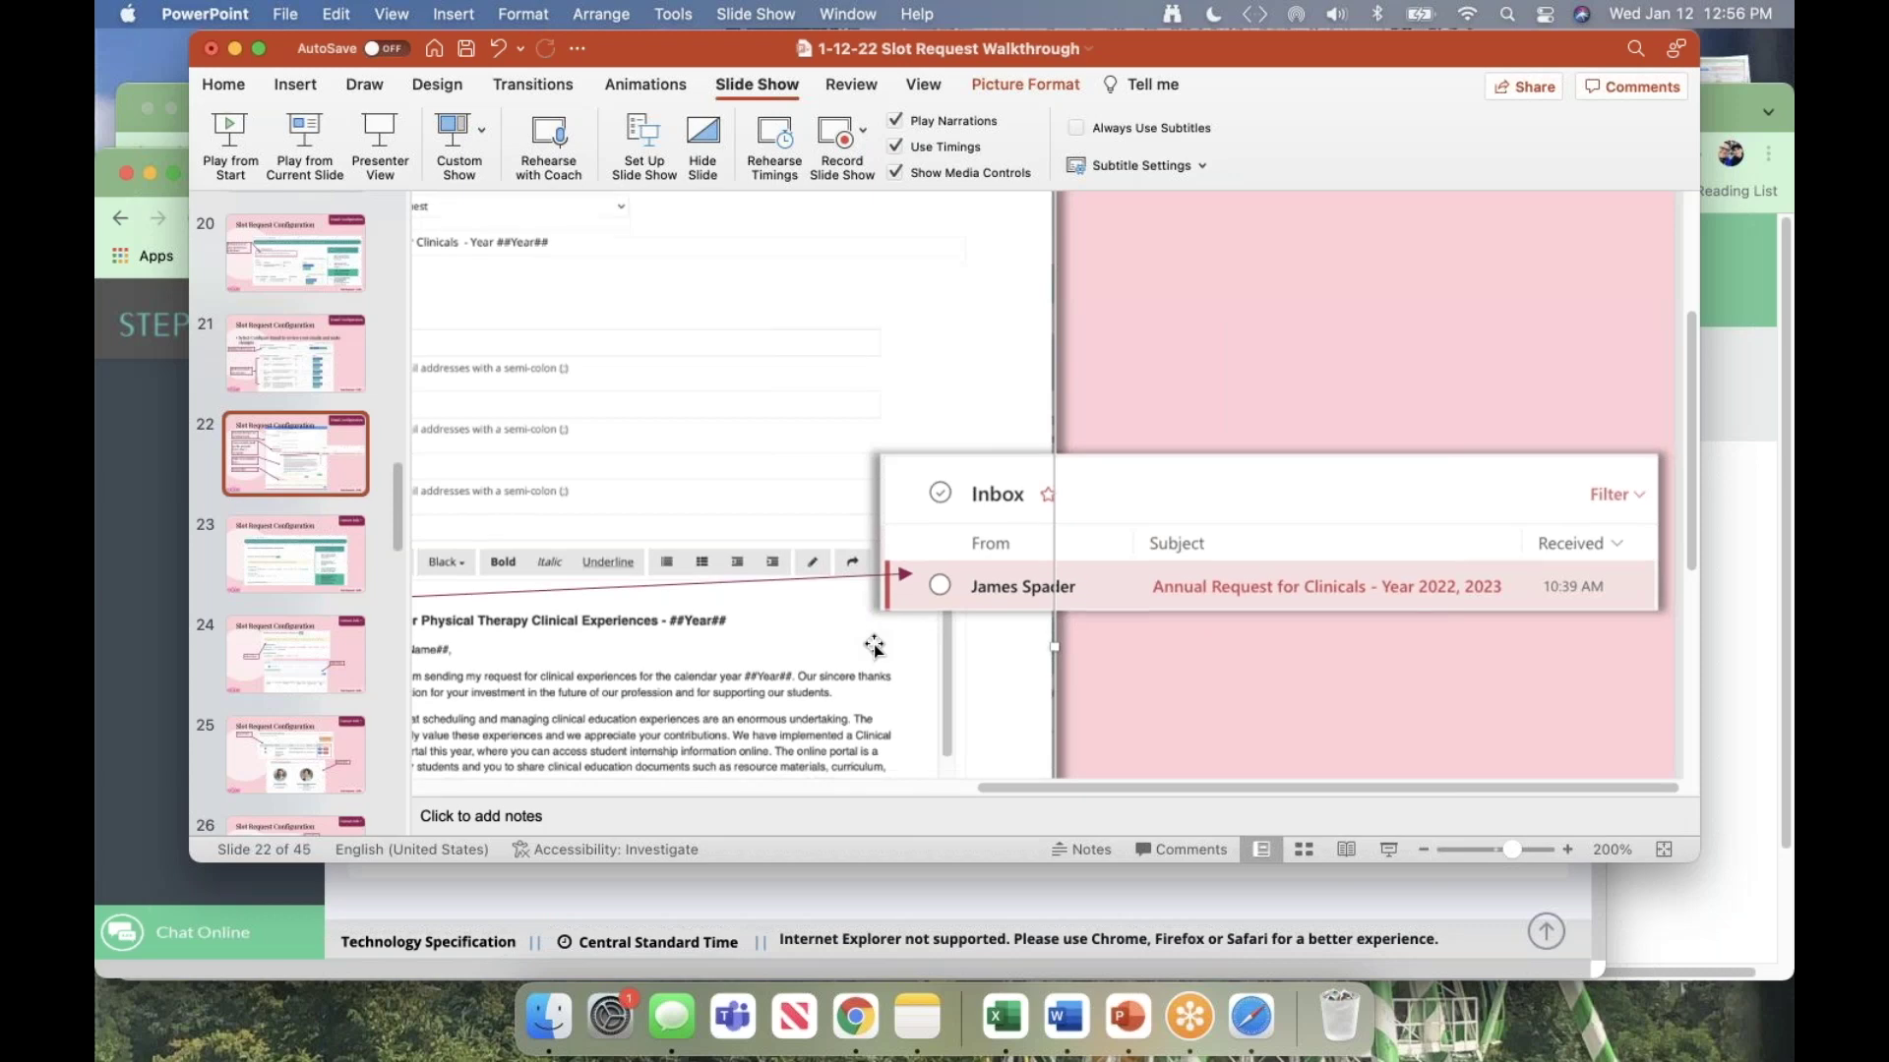
{"action": "scroll", "coordinate": [875, 646], "scroll_direction": "left", "scroll_amount": 10}
{"action": "scroll", "coordinate": [875, 646], "scroll_direction": "left", "scroll_amount": 1}
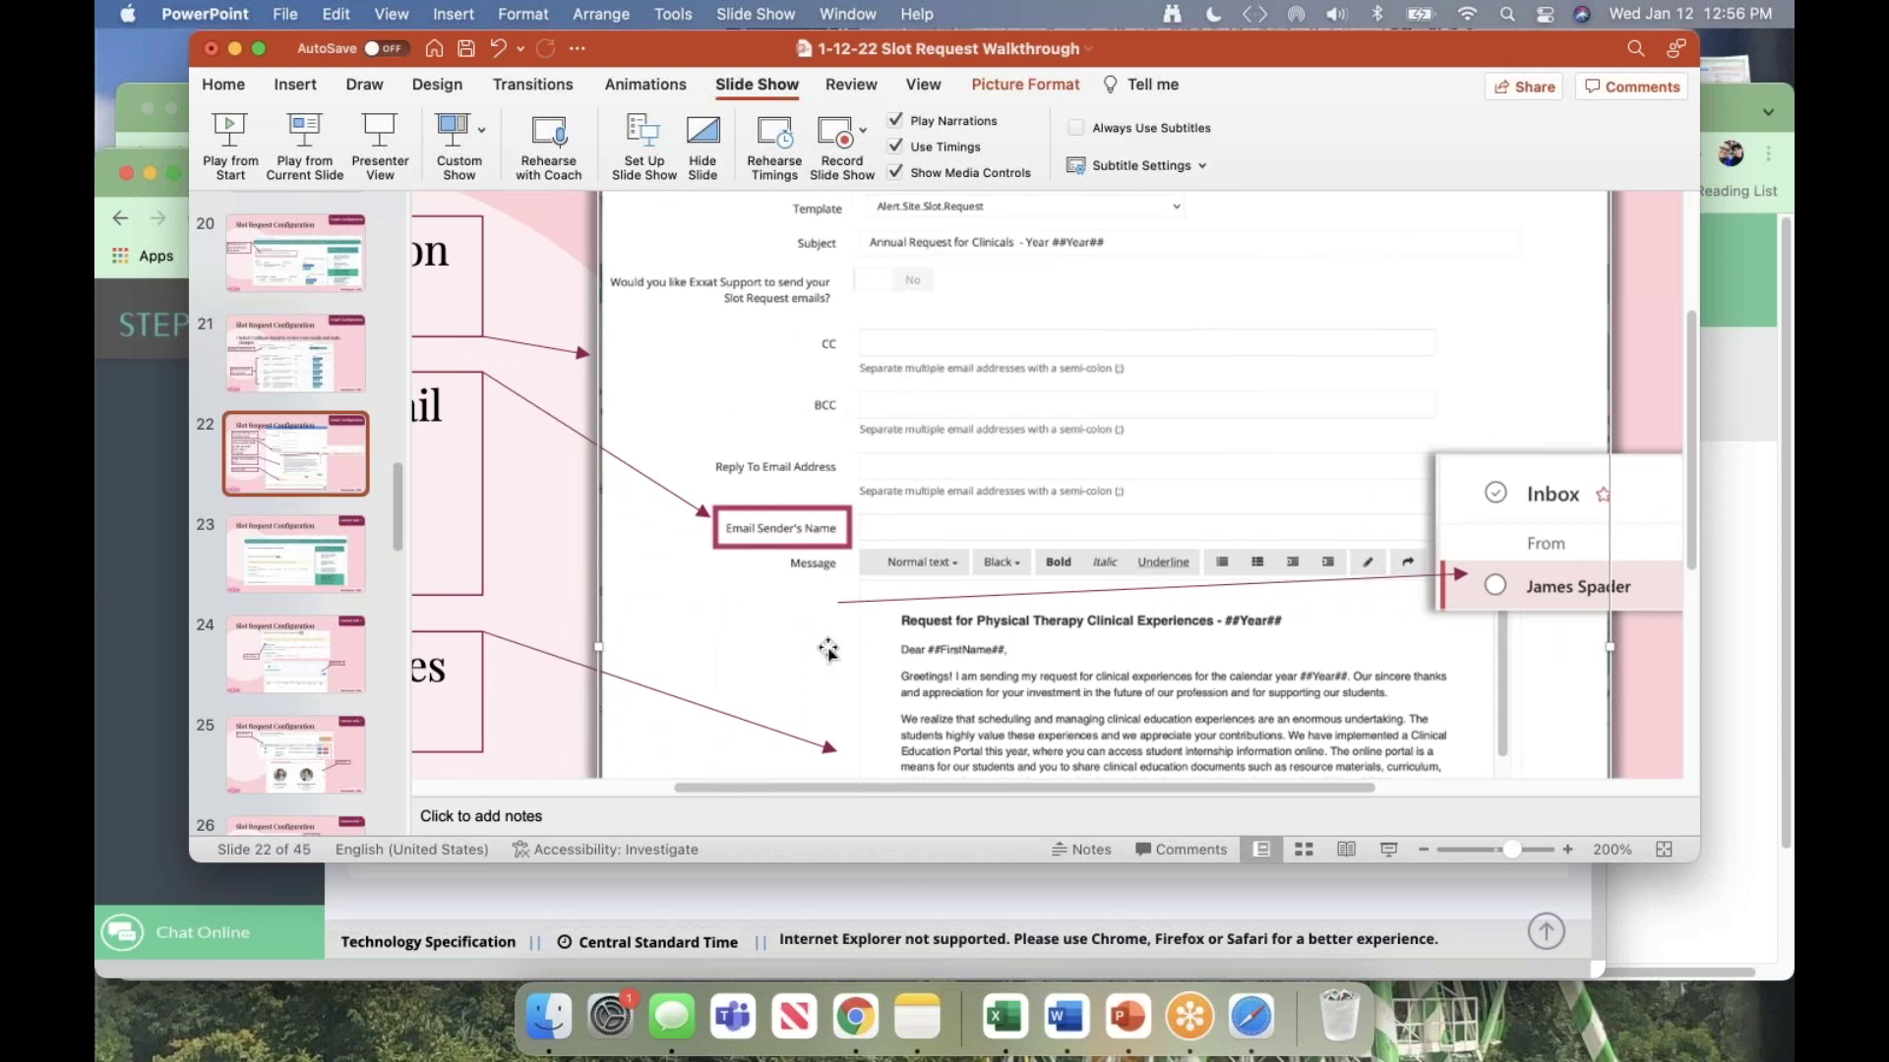
{"action": "scroll", "coordinate": [828, 650], "scroll_direction": "up", "scroll_amount": 3}
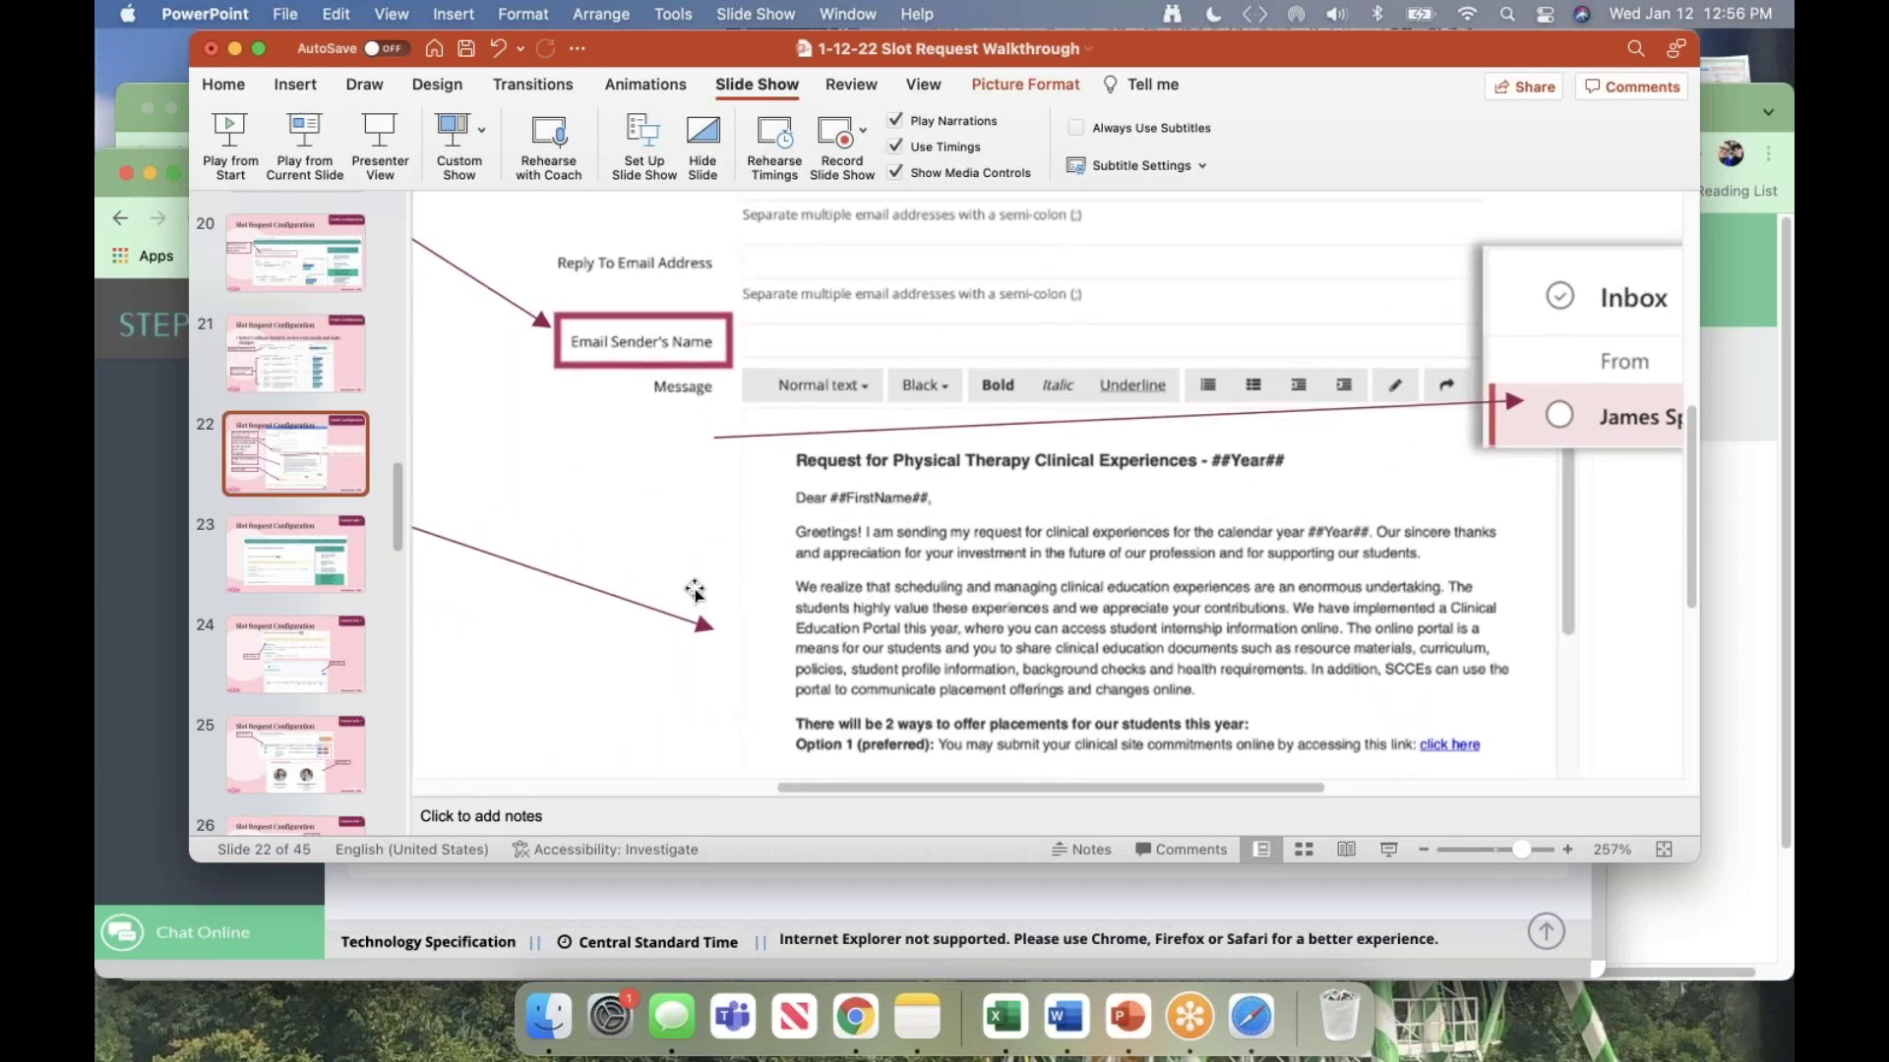
{"action": "scroll", "coordinate": [695, 590], "scroll_direction": "up", "scroll_amount": 1}
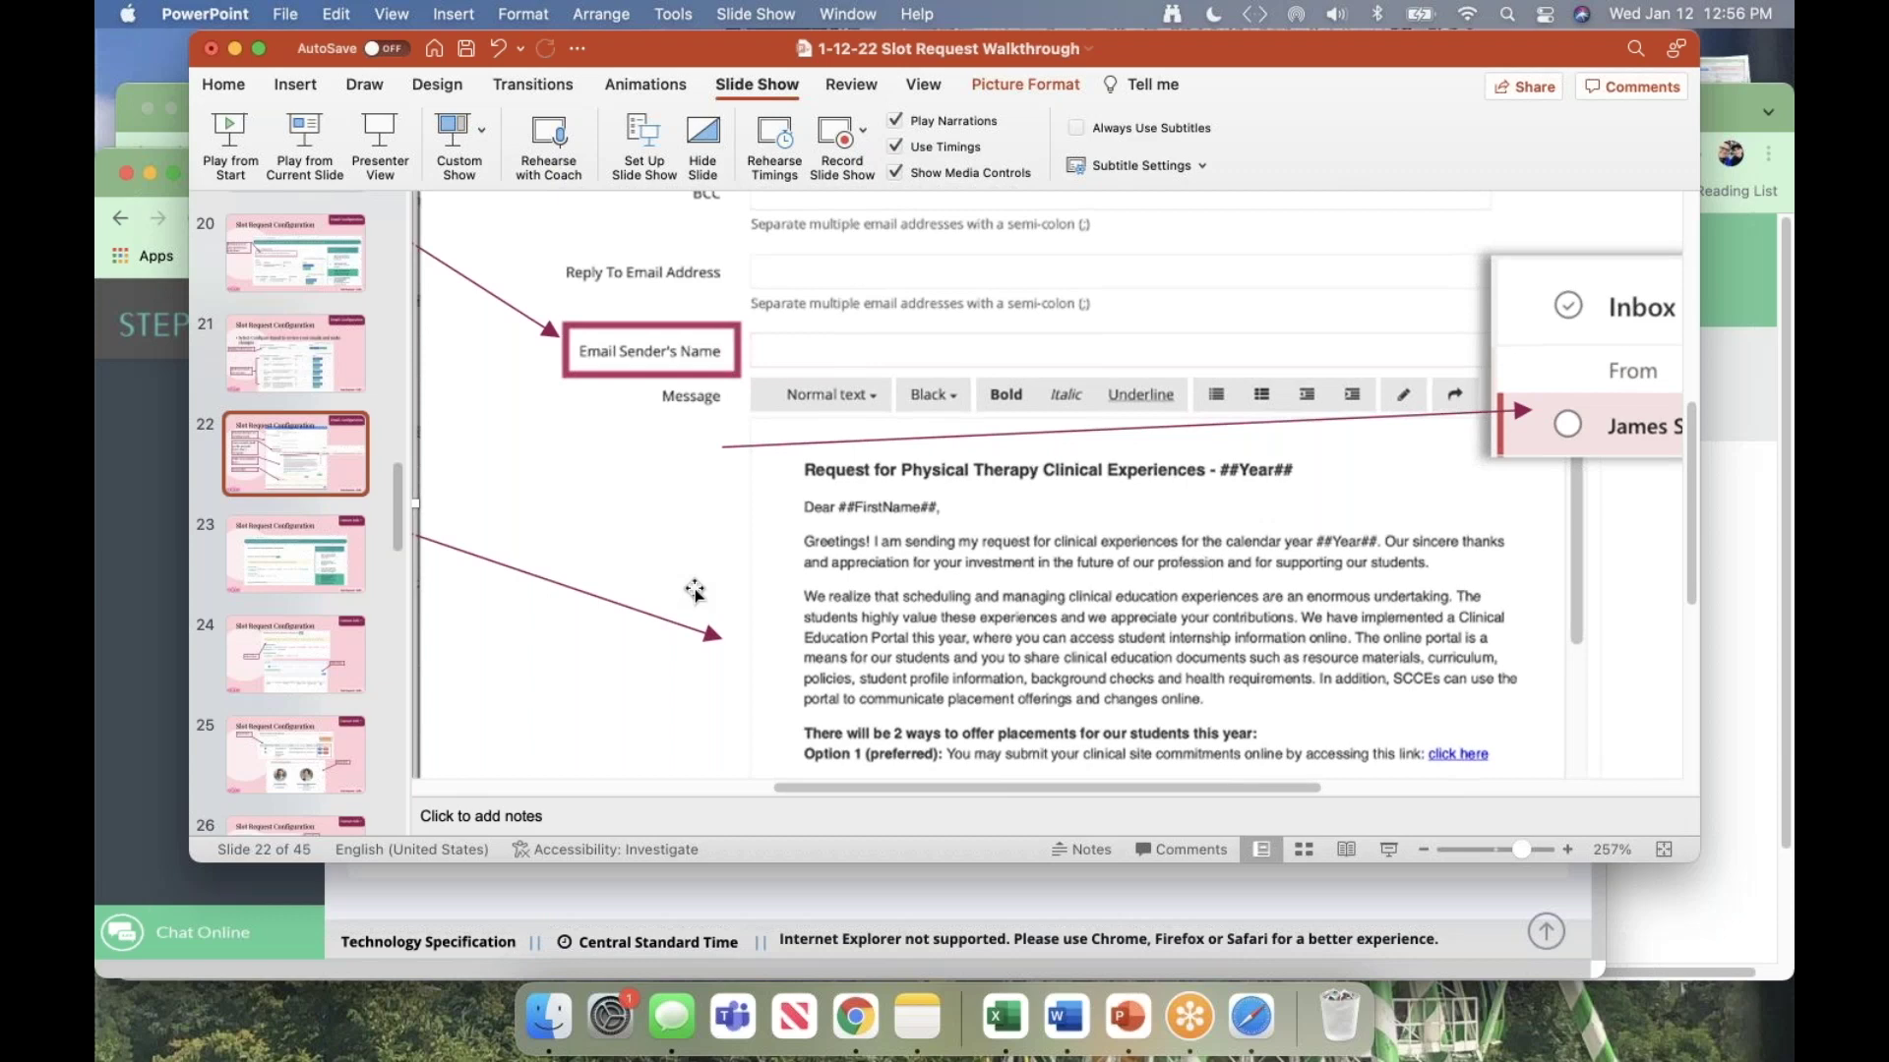
{"action": "scroll", "coordinate": [695, 590], "scroll_direction": "down", "scroll_amount": 1}
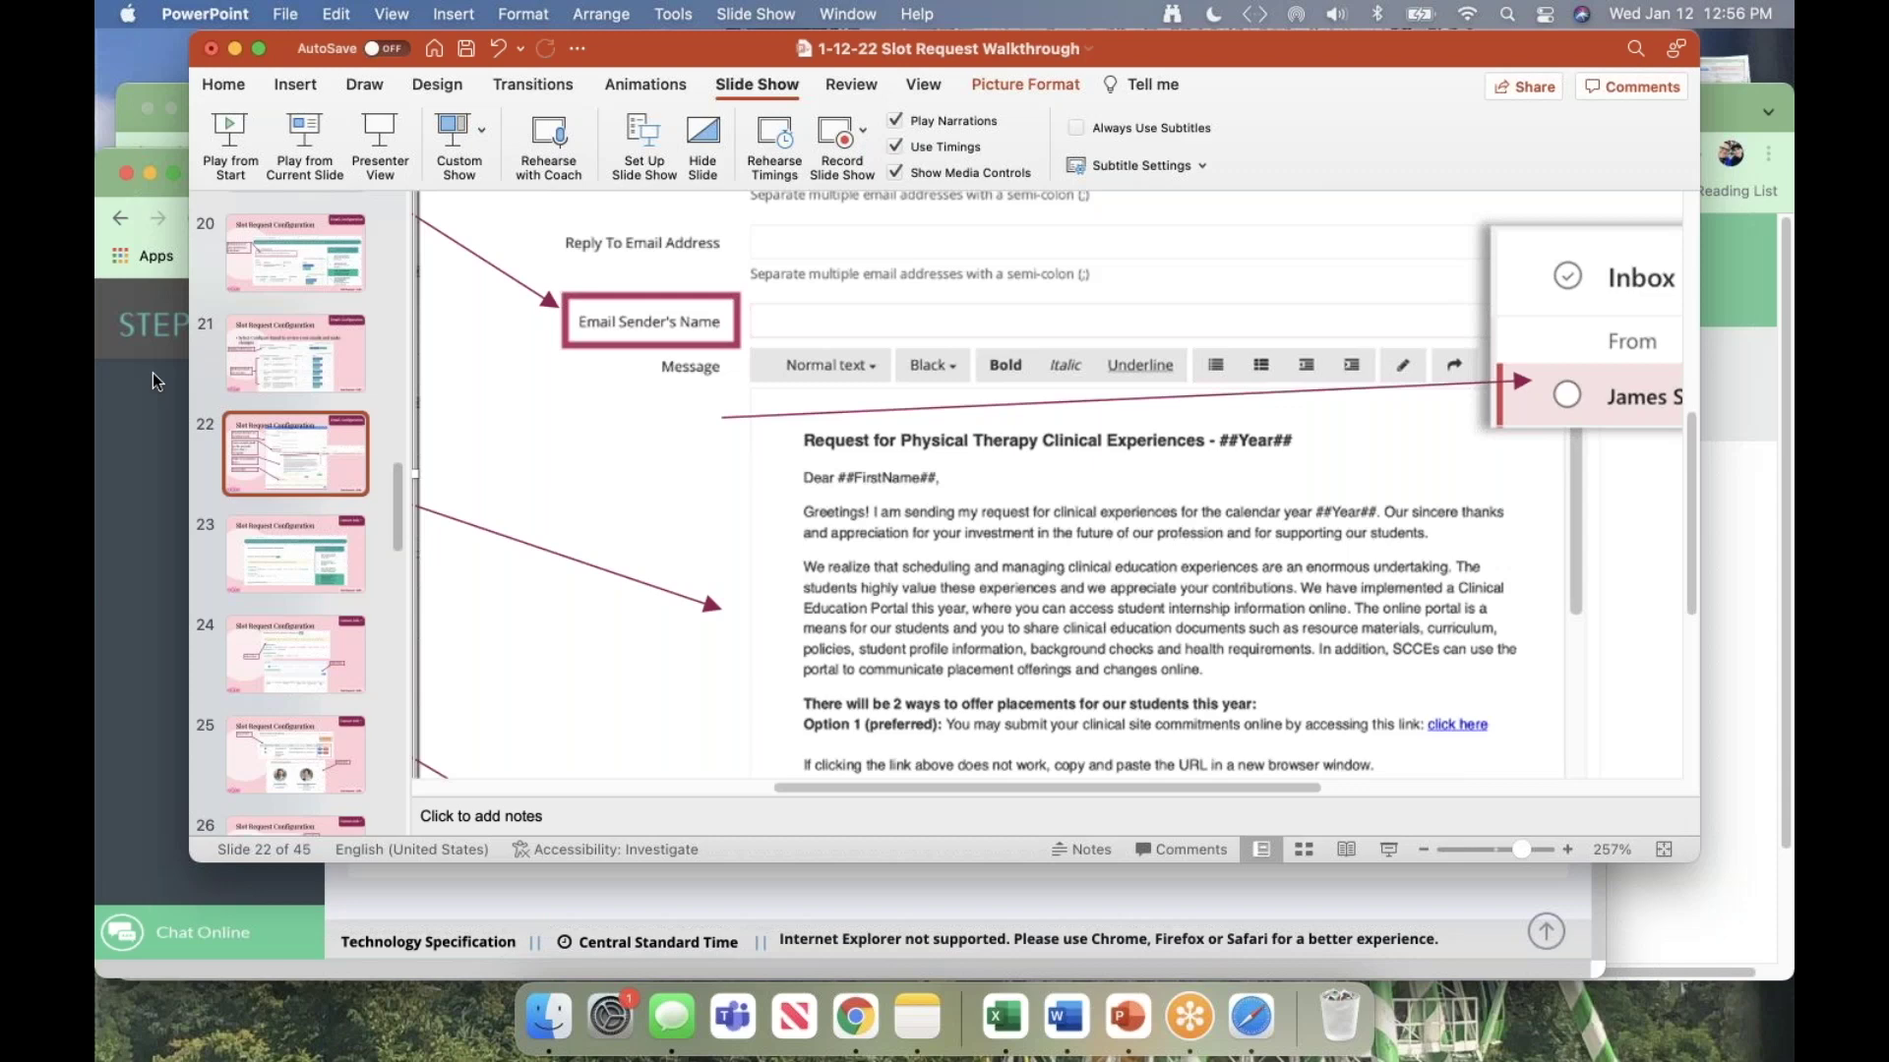
{"action": "left_click", "coordinate": [152, 373]}
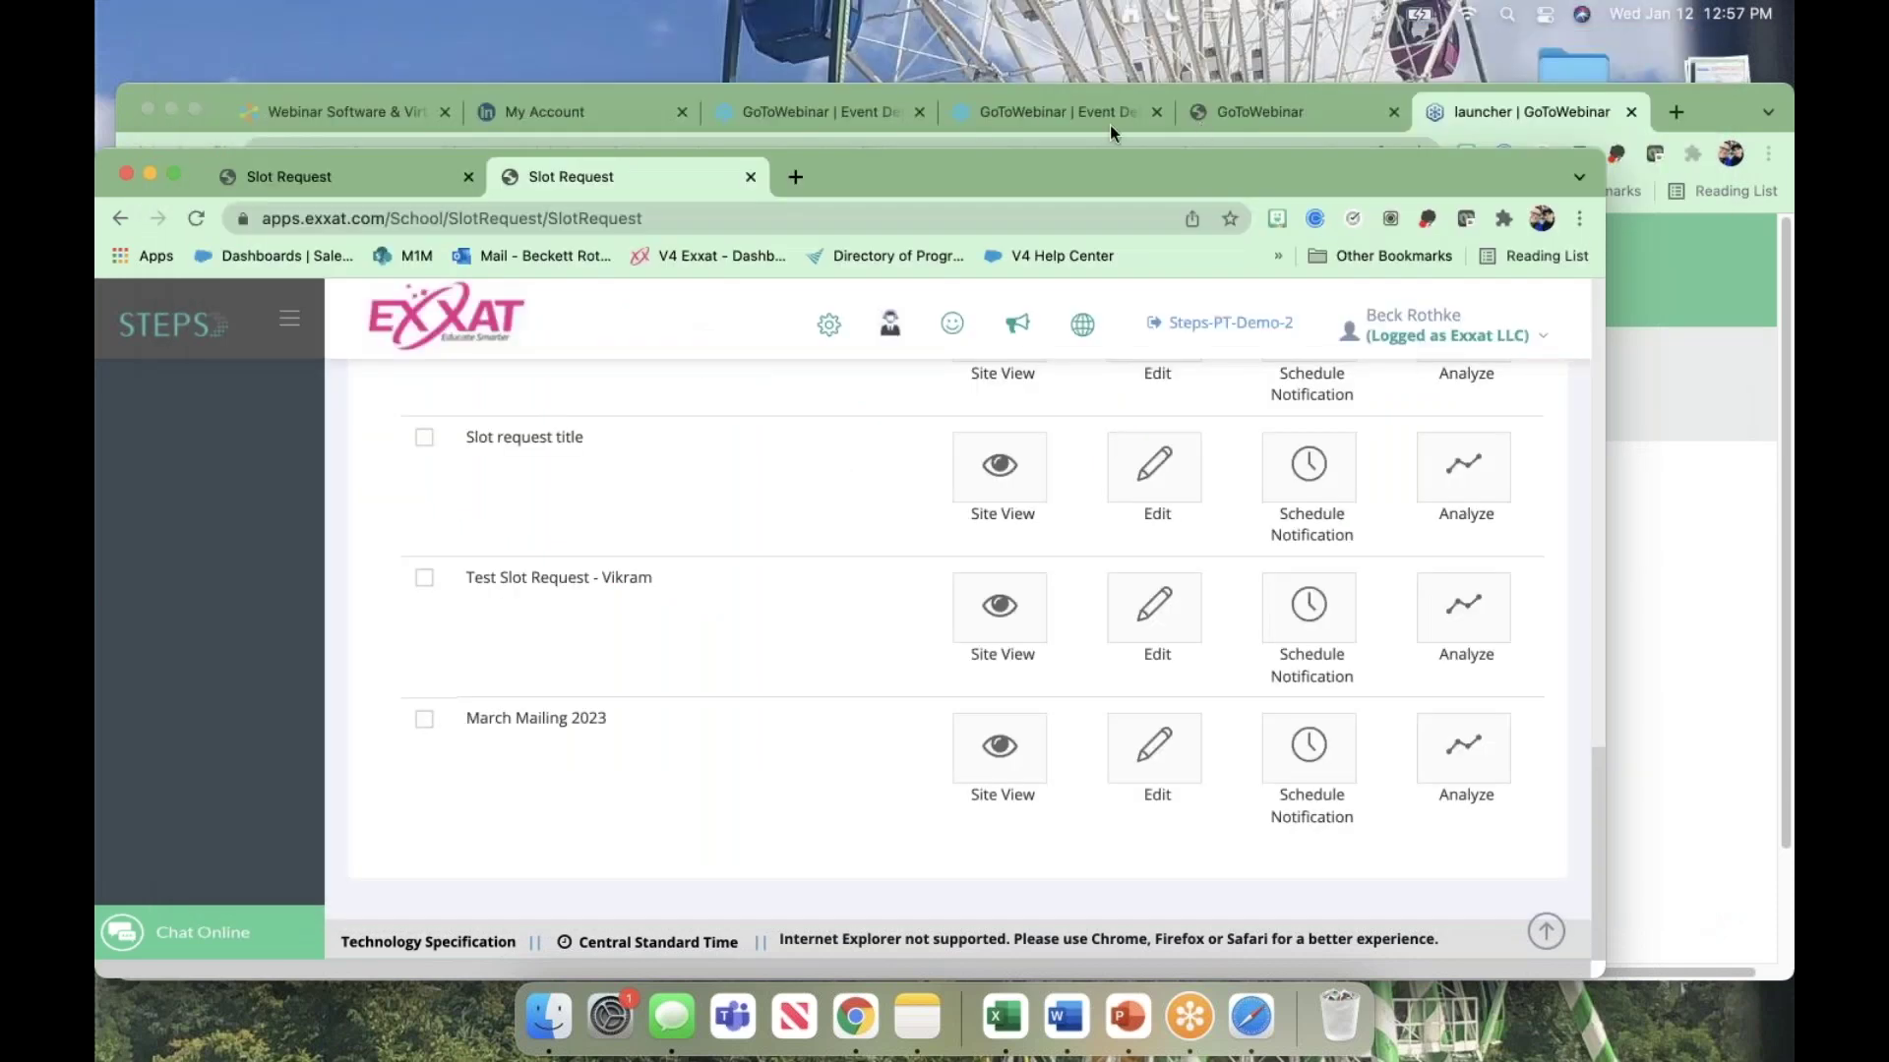
- Open the Technical Support request form, then move the browser window up and enlarge it
{"action": "left_click", "coordinate": [889, 328]}
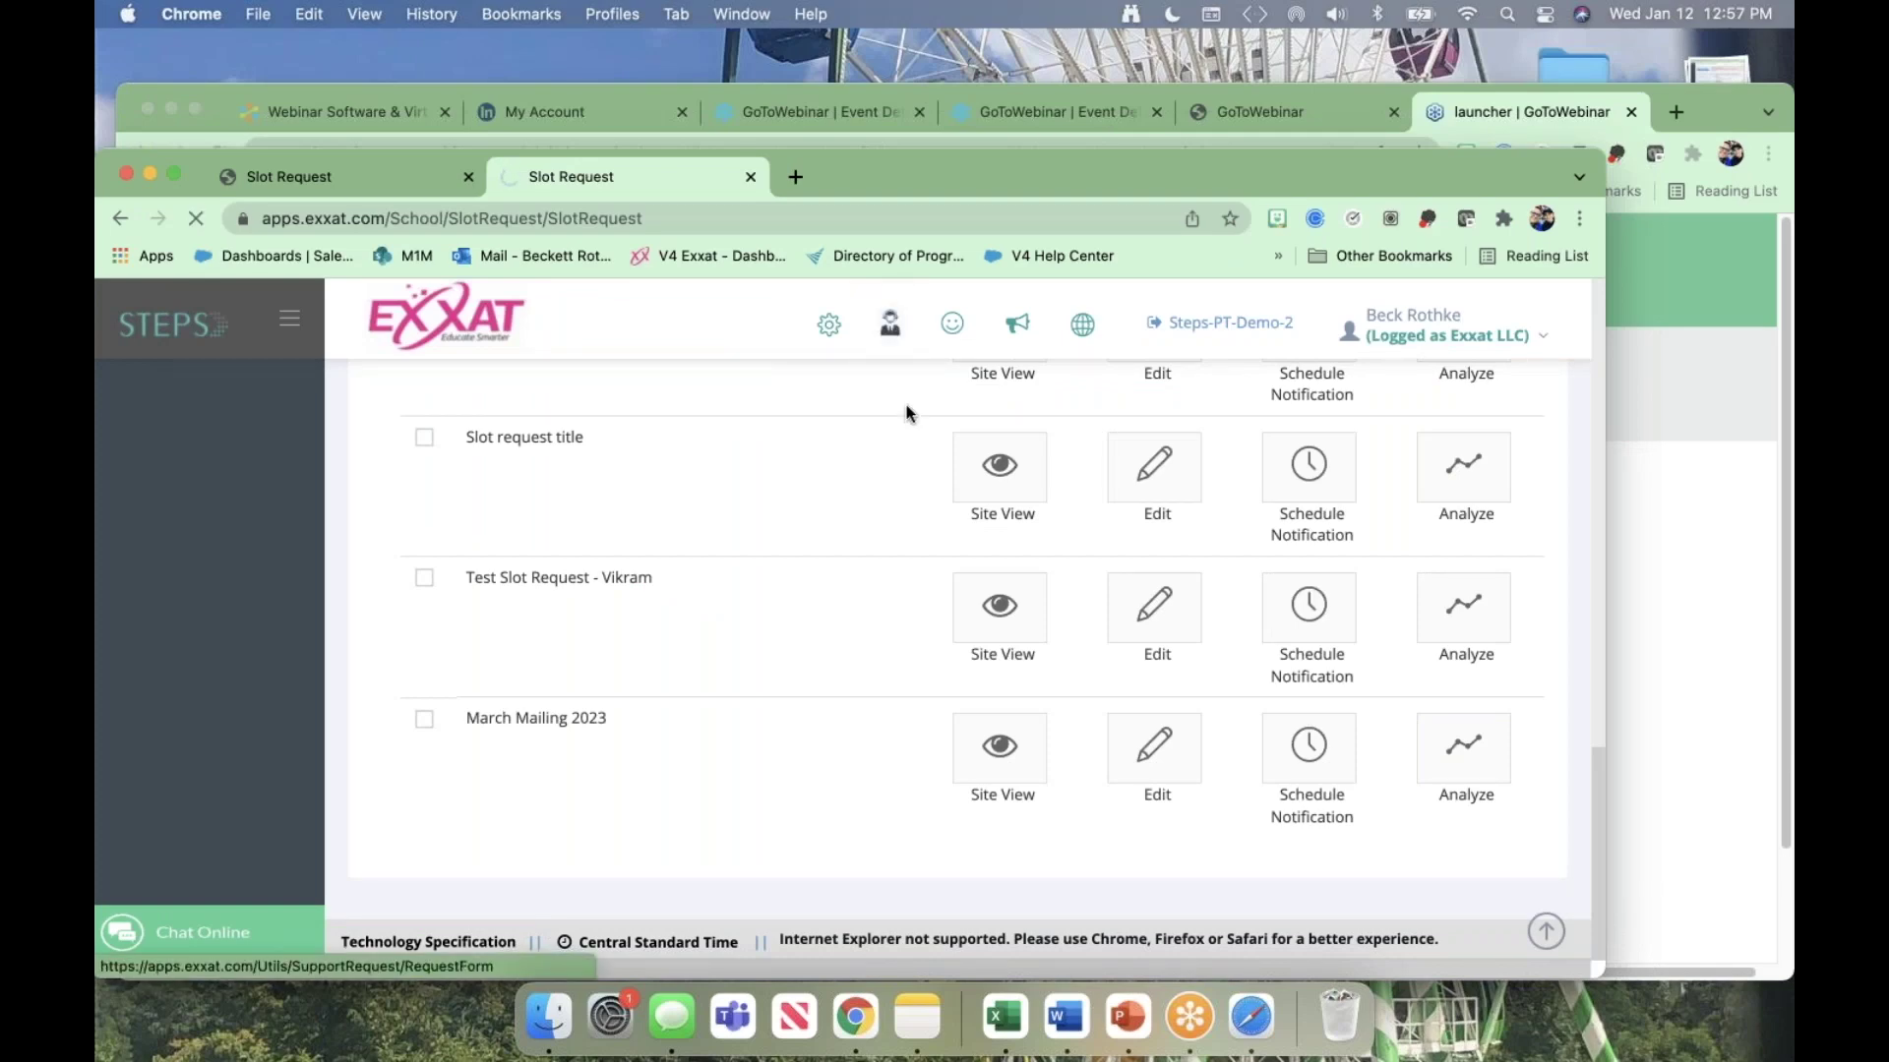
{"action": "left_click", "coordinate": [890, 330]}
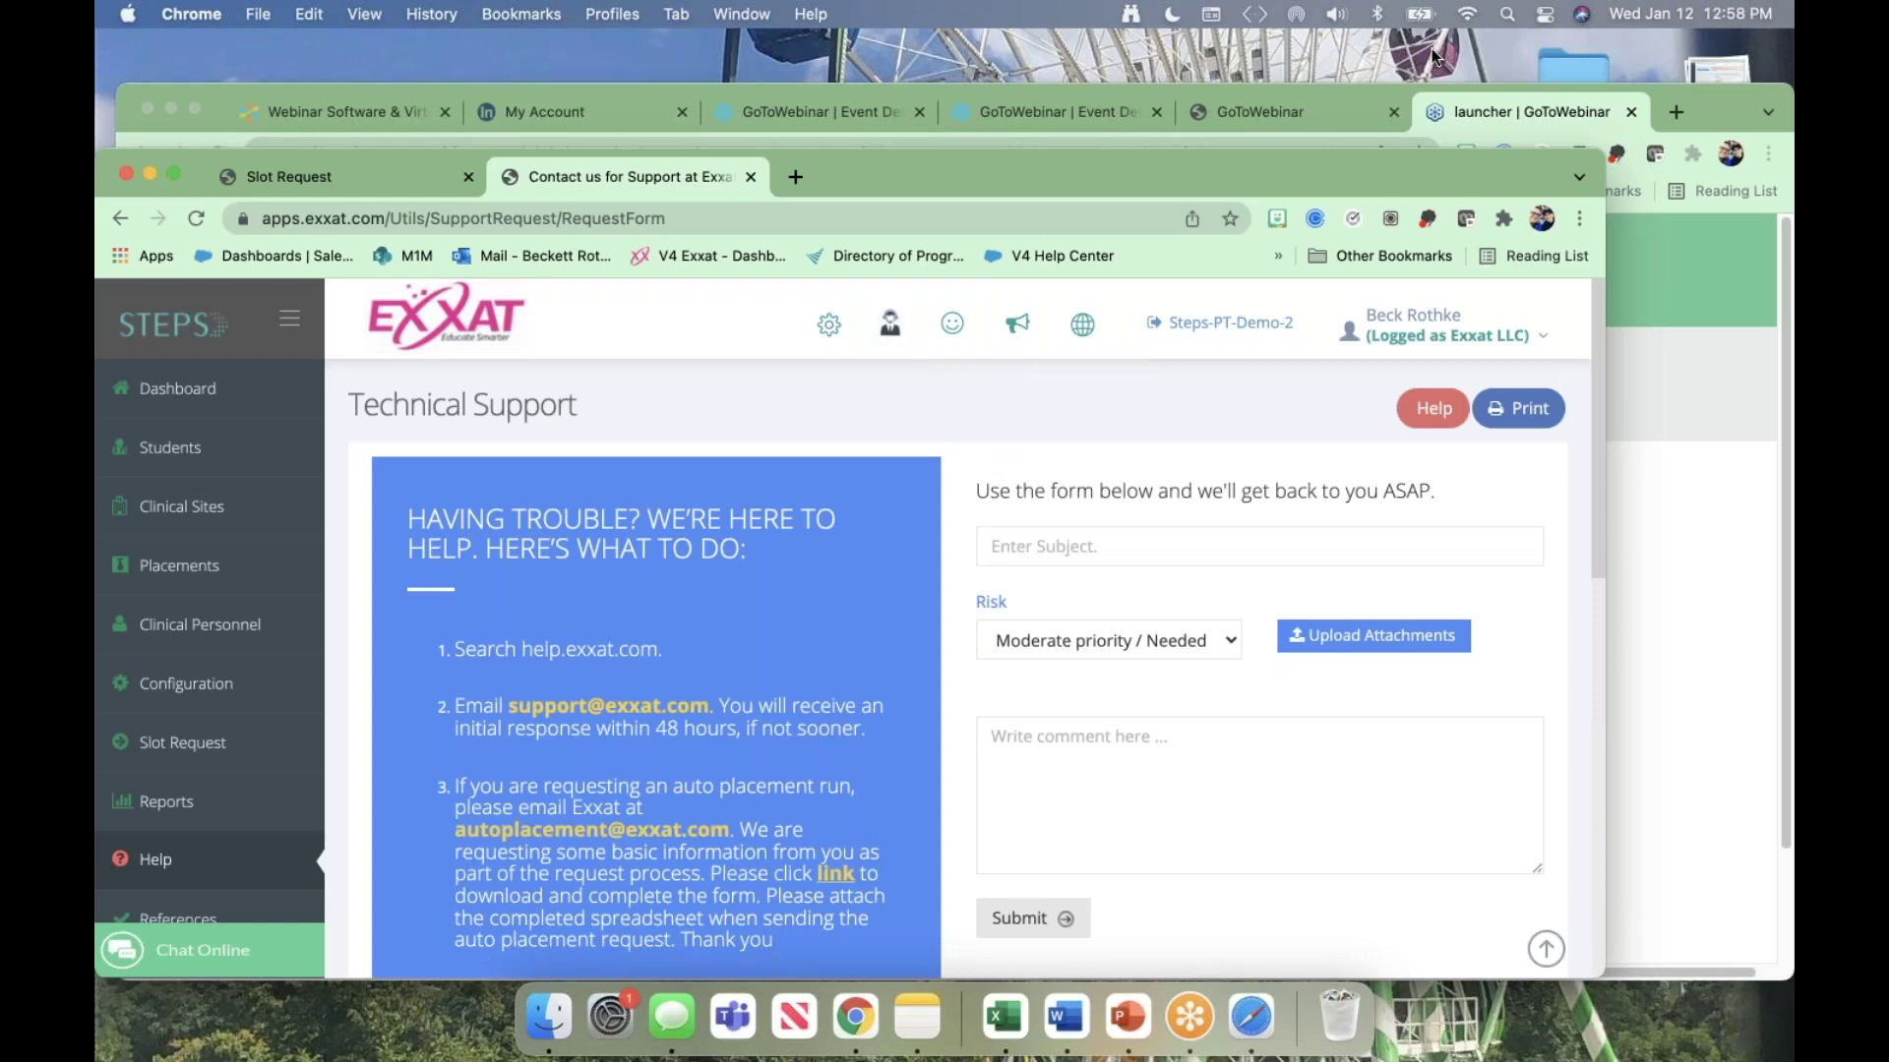
{"action": "left_click_drag", "start_coordinate": [1471, 160], "coordinate": [1485, 8]}
{"action": "left_click_drag", "start_coordinate": [1618, 859], "coordinate": [1788, 949]}
- Enter the subject 'Please add the "email sender's name" feature to Slot Request emails', correcting typos
{"action": "left_click", "coordinate": [1440, 442]}
{"action": "type", "text": "Please"}
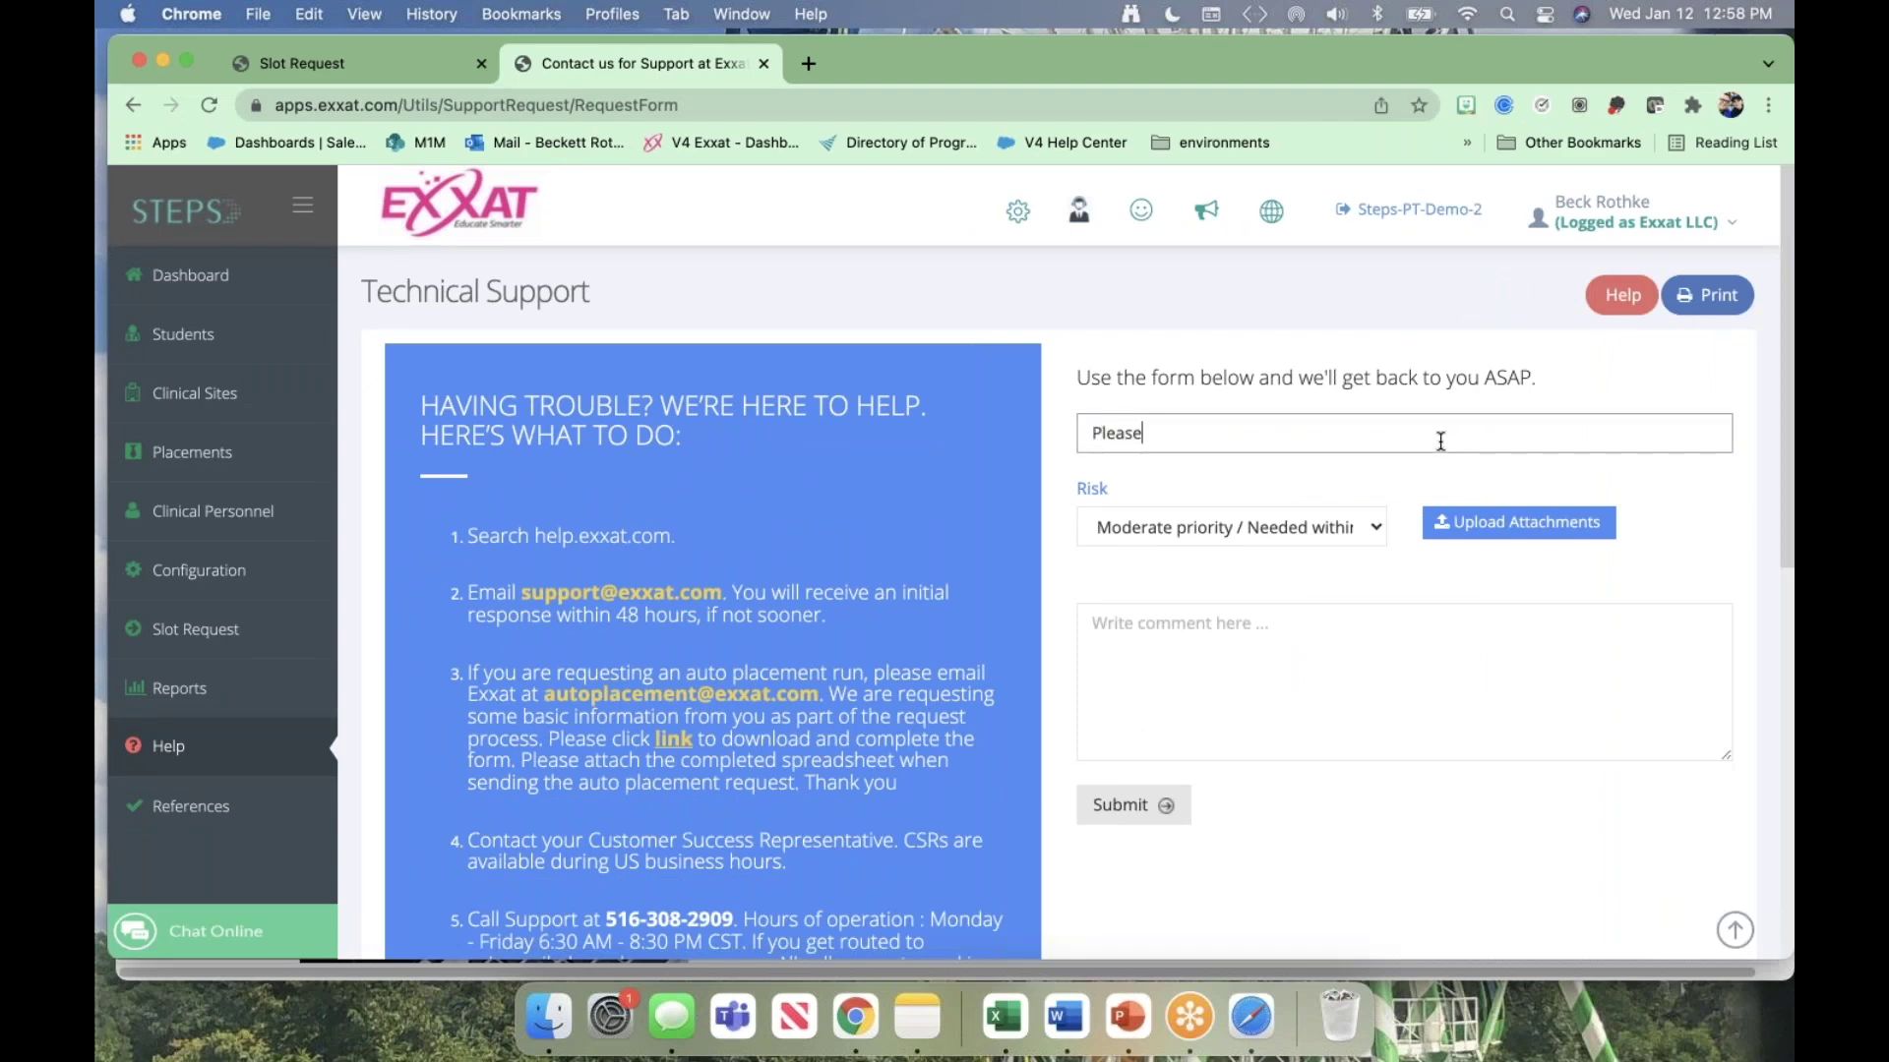
{"action": "type", "text": " Add the S"}
{"action": "key", "text": "BackSpace"}
{"action": "type", "text": "\"Email Senders "}
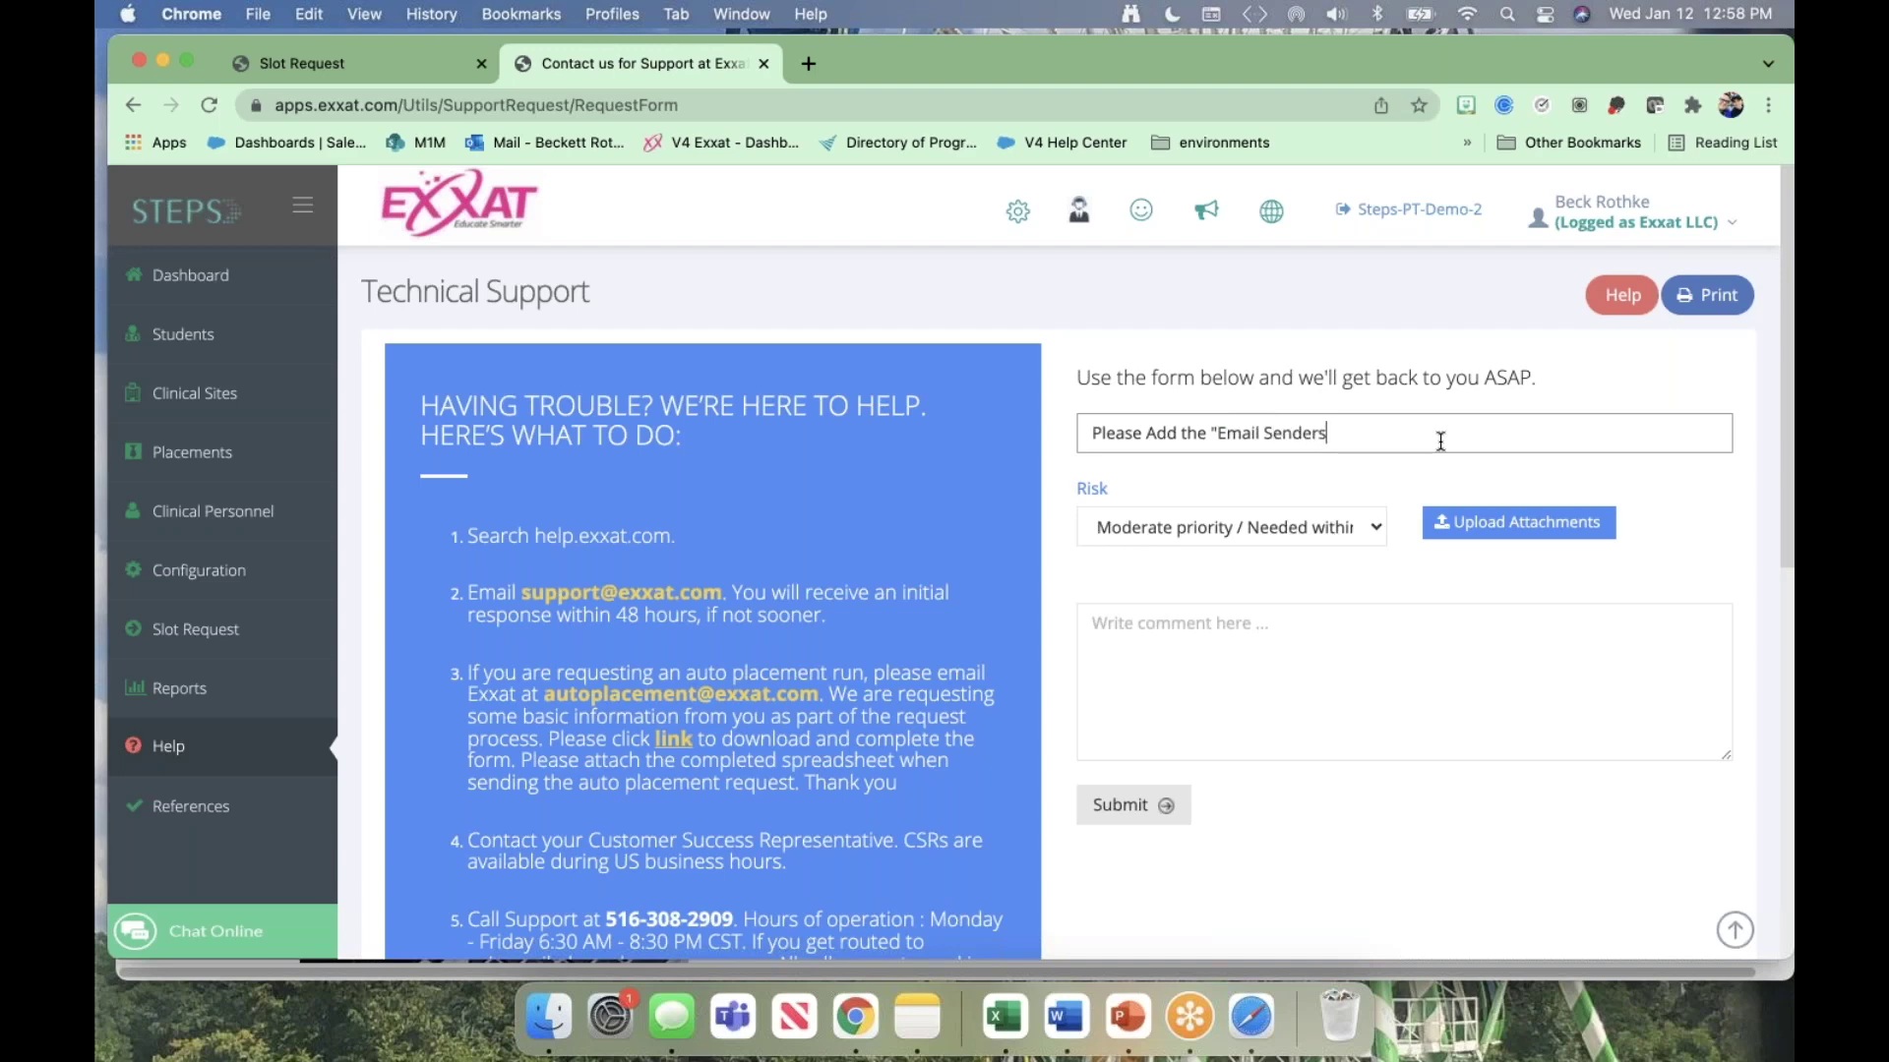
{"action": "type", "text": "Name\" from the"}
{"action": "key", "text": "BackSpace"}
{"action": "key", "text": "super+a"}
{"action": "type", "text": "544"}
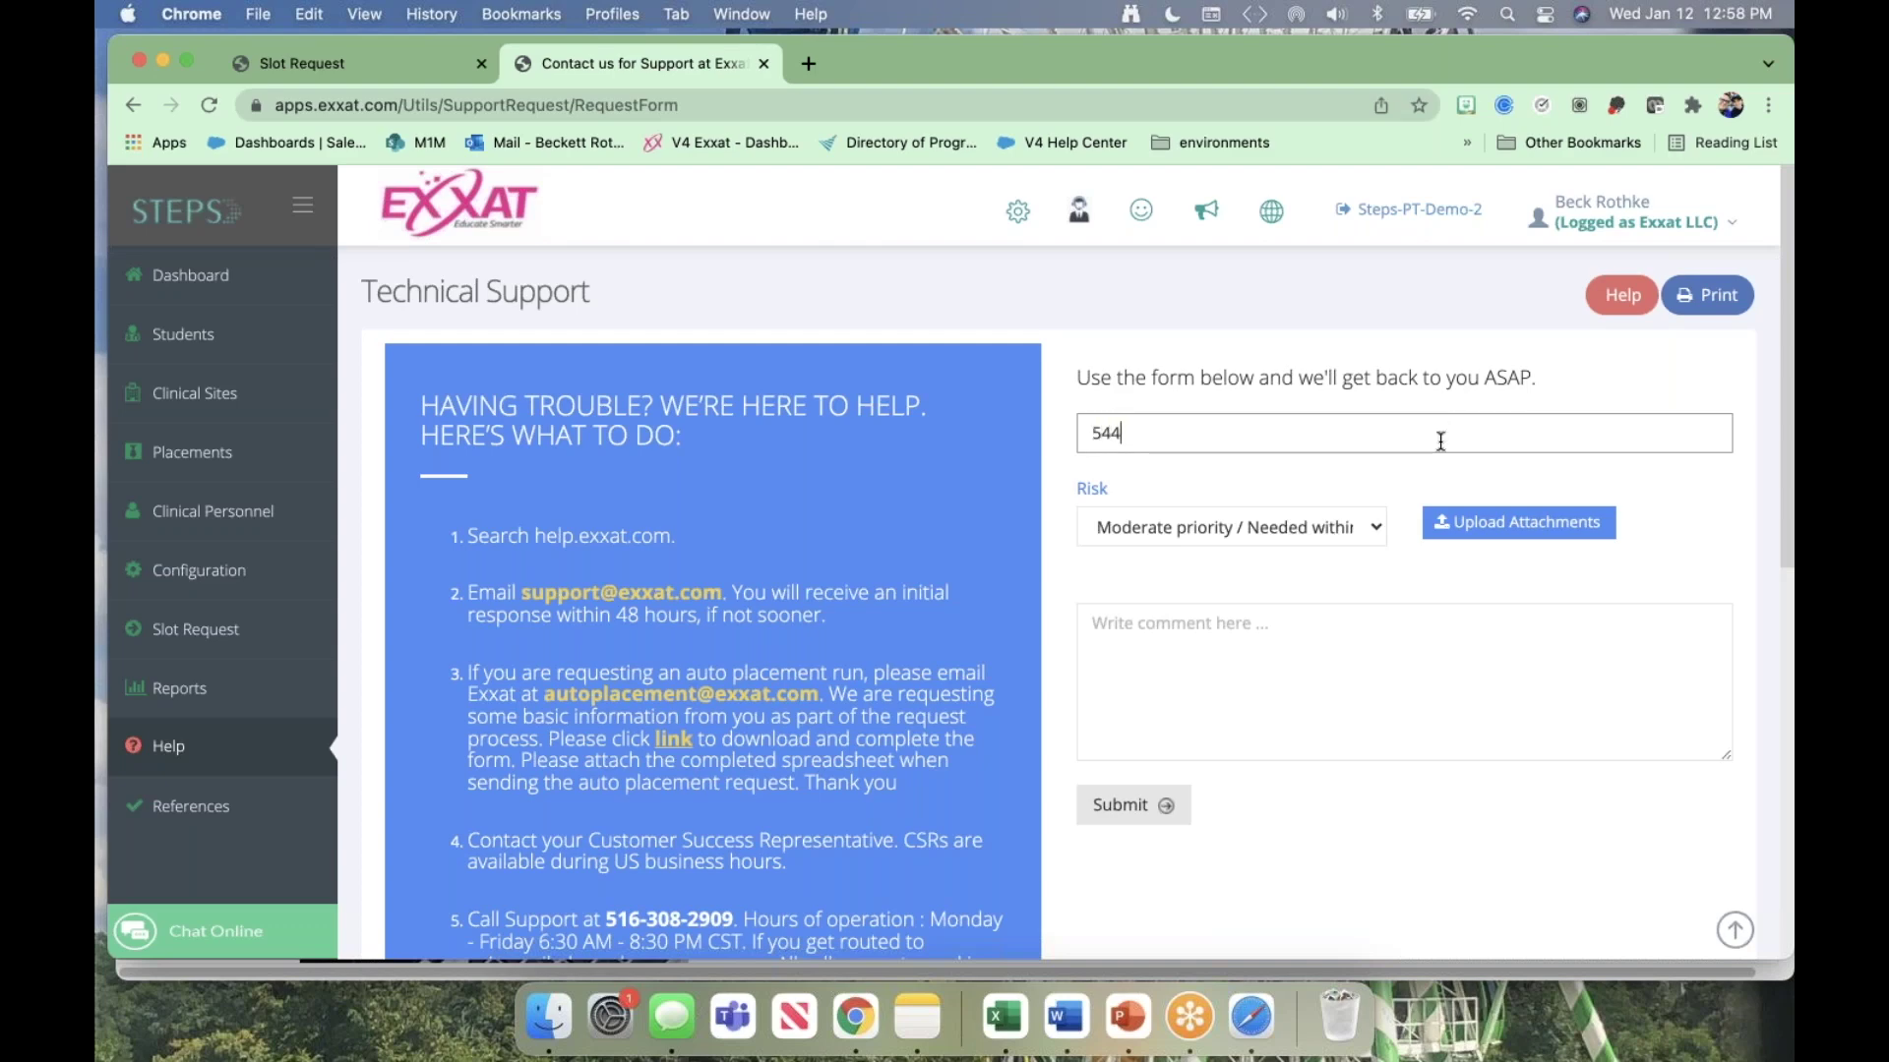
{"action": "key", "text": "BackSpace"}
{"action": "key", "text": "BackSpace"}
{"action": "key", "text": "BackSpace"}
{"action": "type", "text": "Please add the \"email sender's name "}
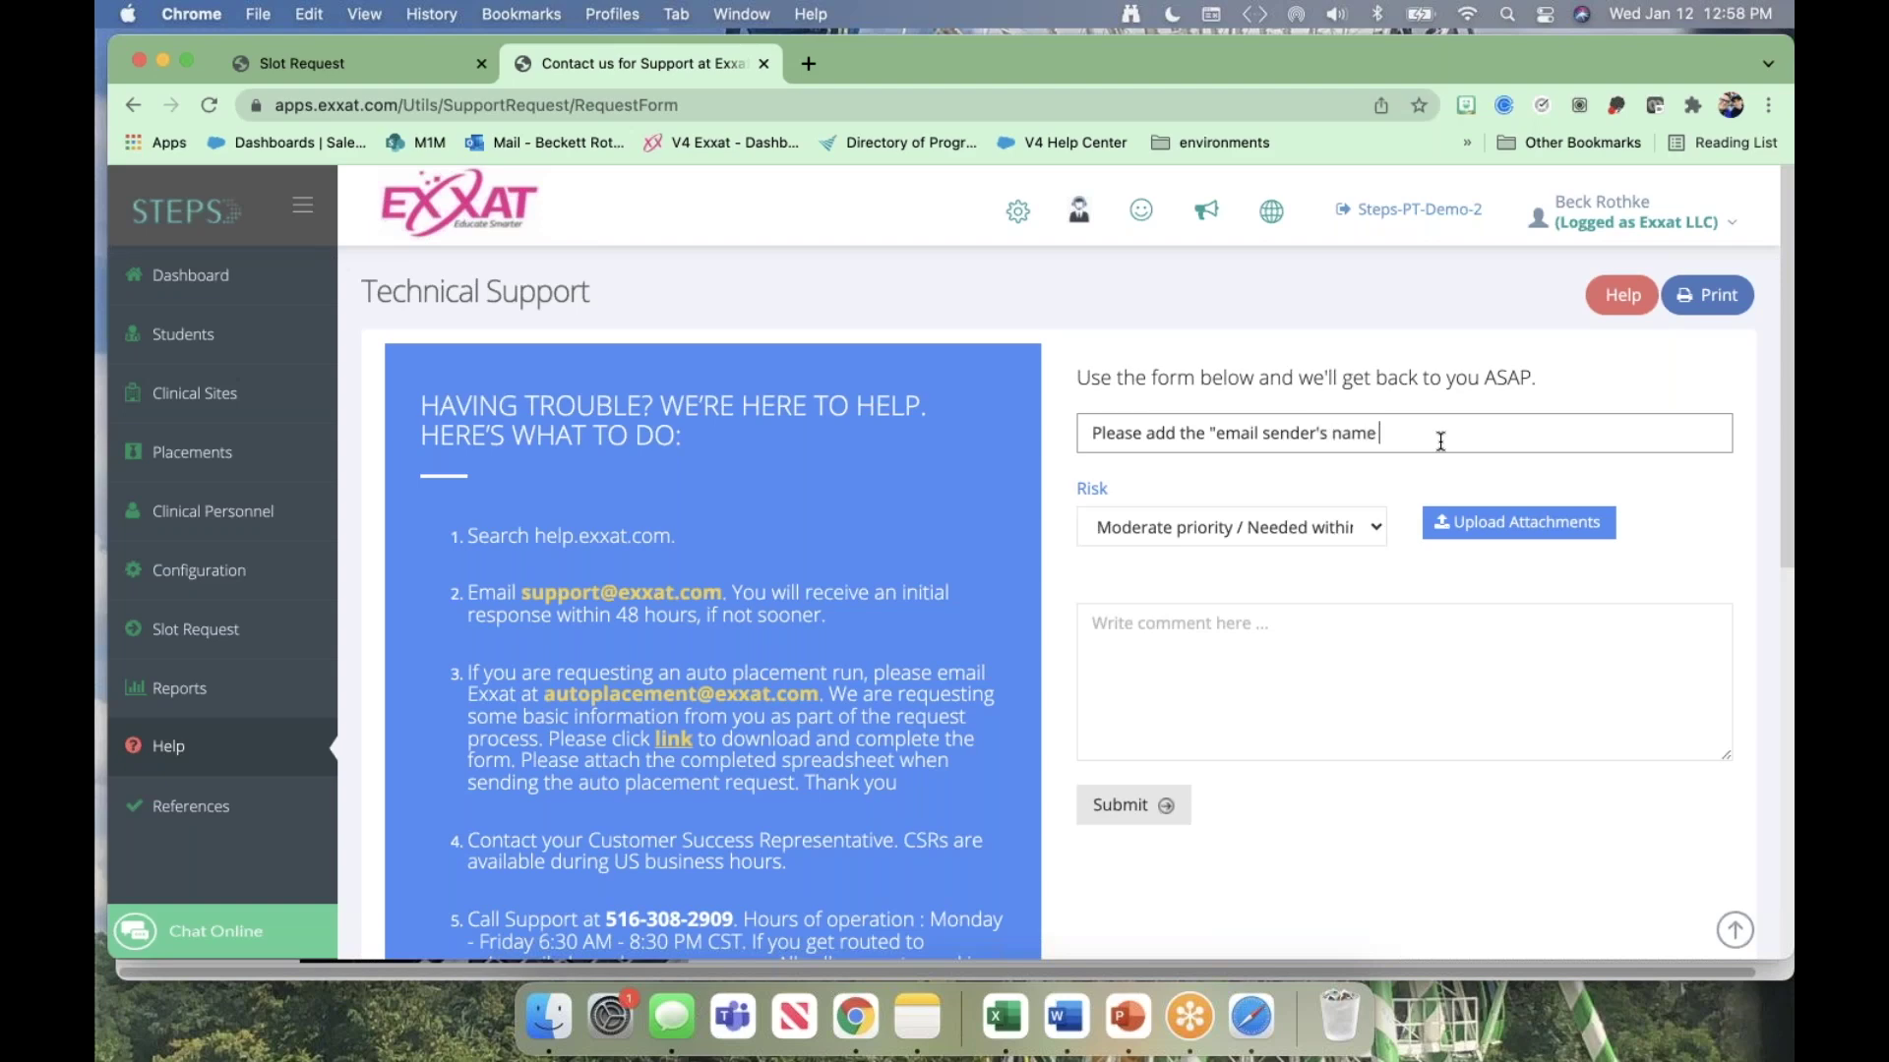
{"action": "type", "text": "\" feature to SLot Request emails"}
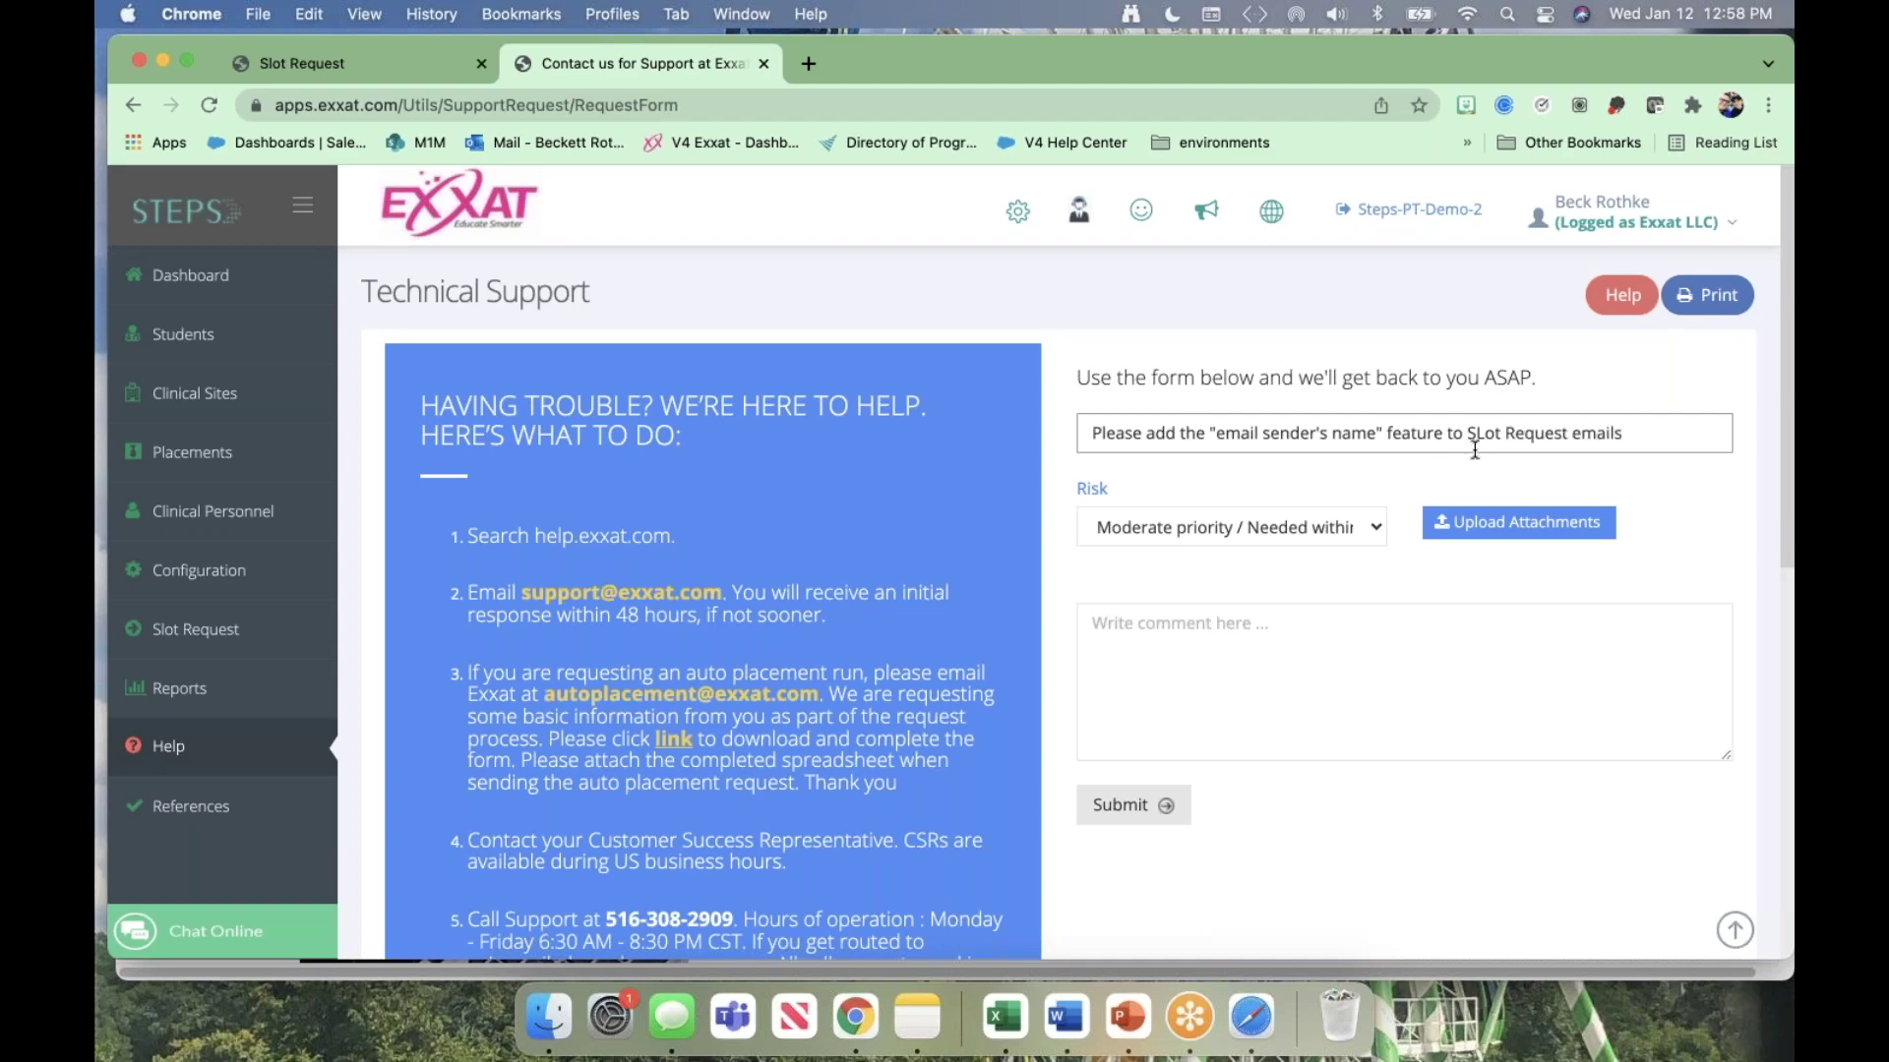
{"action": "left_click", "coordinate": [1487, 438]}
{"action": "key", "text": "BackSpace"}
{"action": "type", "text": "l"}
- Write the comment 'Saw this feature in the webinar on 1/12. Would like it enabled.' and submit
{"action": "left_click", "coordinate": [1192, 650]}
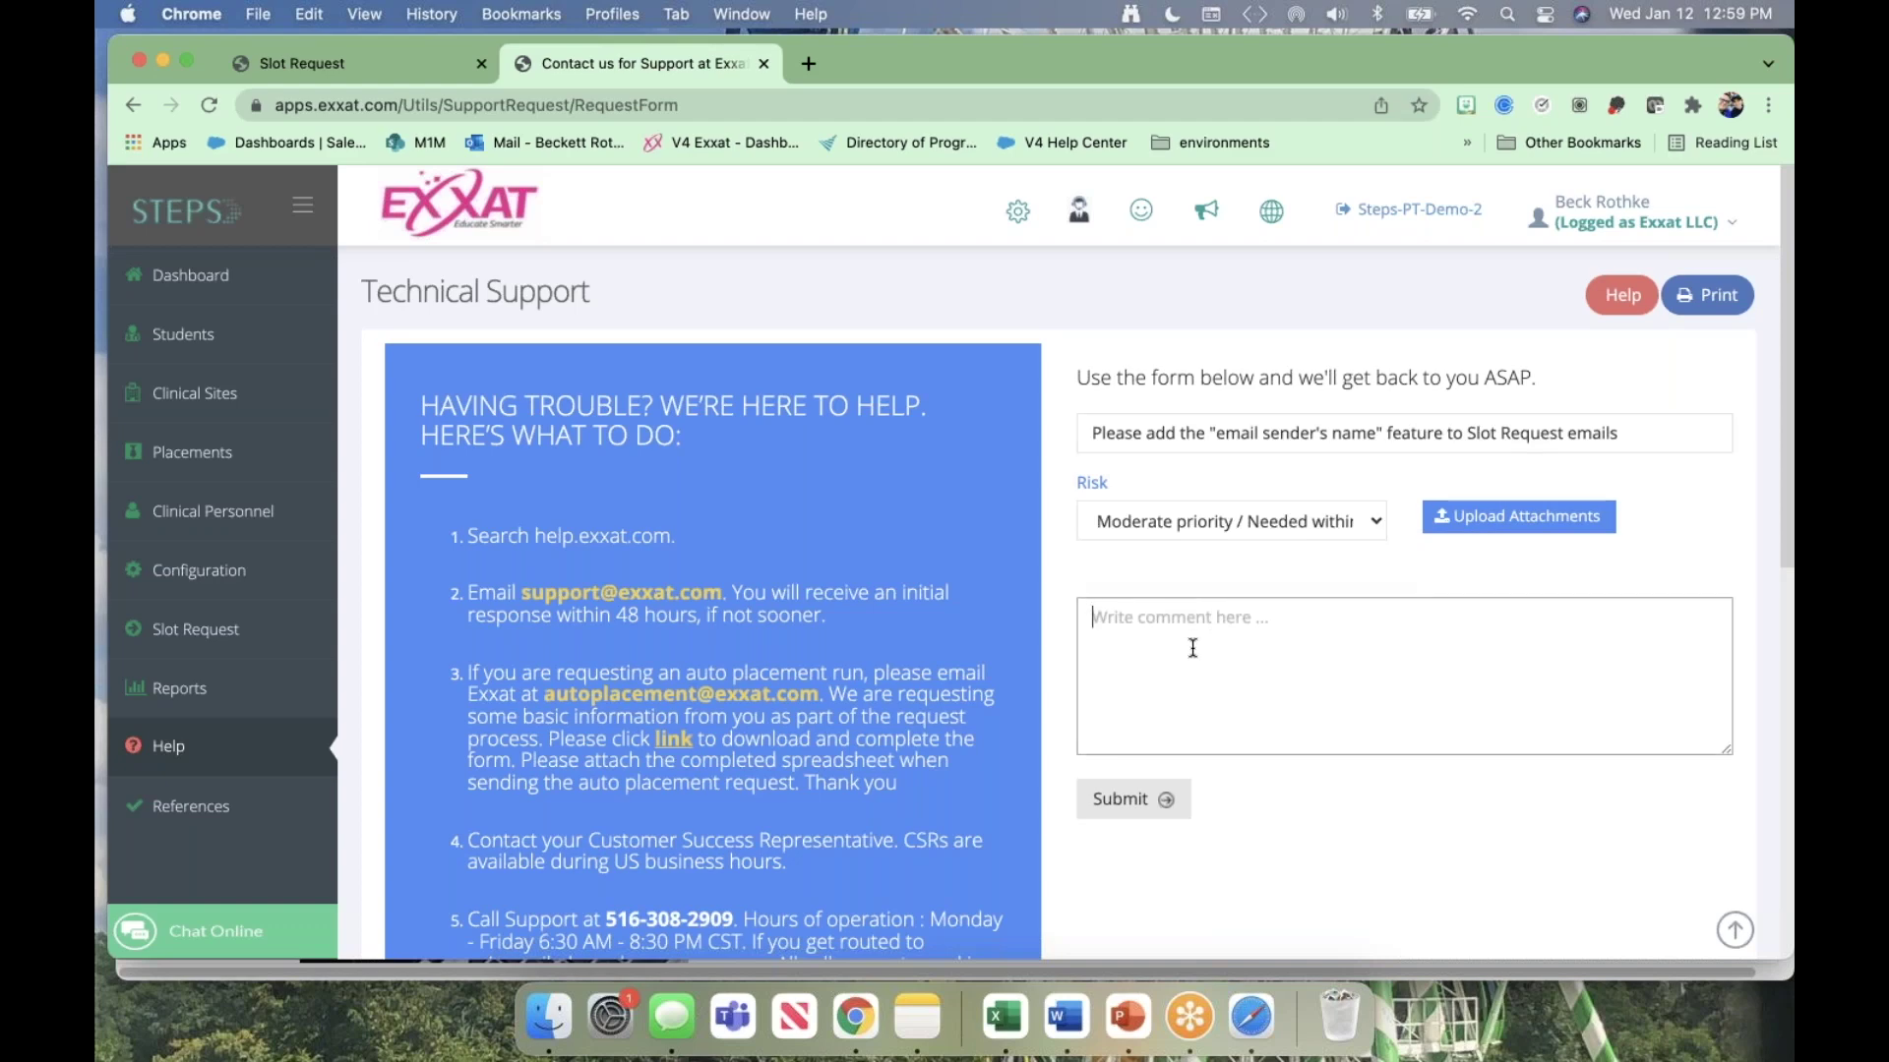
{"action": "type", "text": "Saw ihis feature in th"}
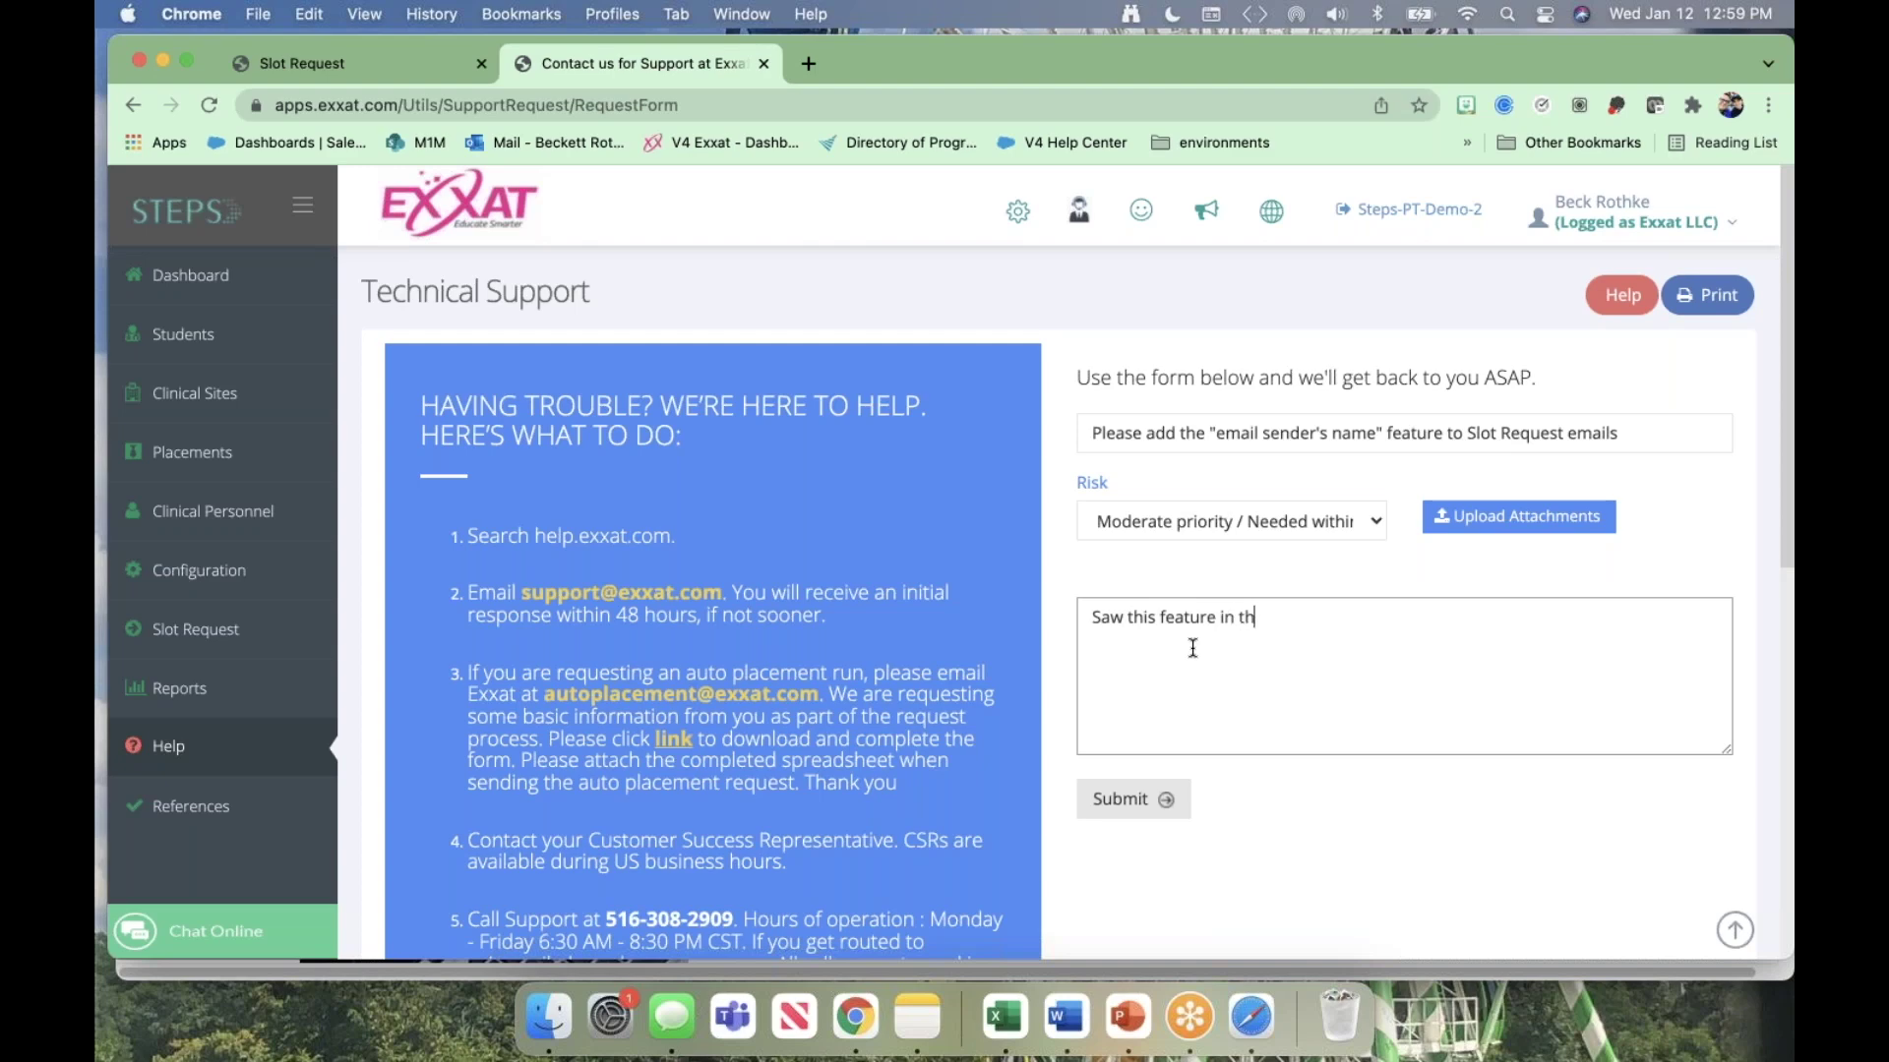
{"action": "type", "text": "e webinar on 1/12. WOuld"}
{"action": "key", "text": "BackSpace"}
{"action": "key", "text": "BackSpace"}
{"action": "key", "text": "BackSpace"}
{"action": "key", "text": "BackSpace"}
{"action": "type", "text": "ould "}
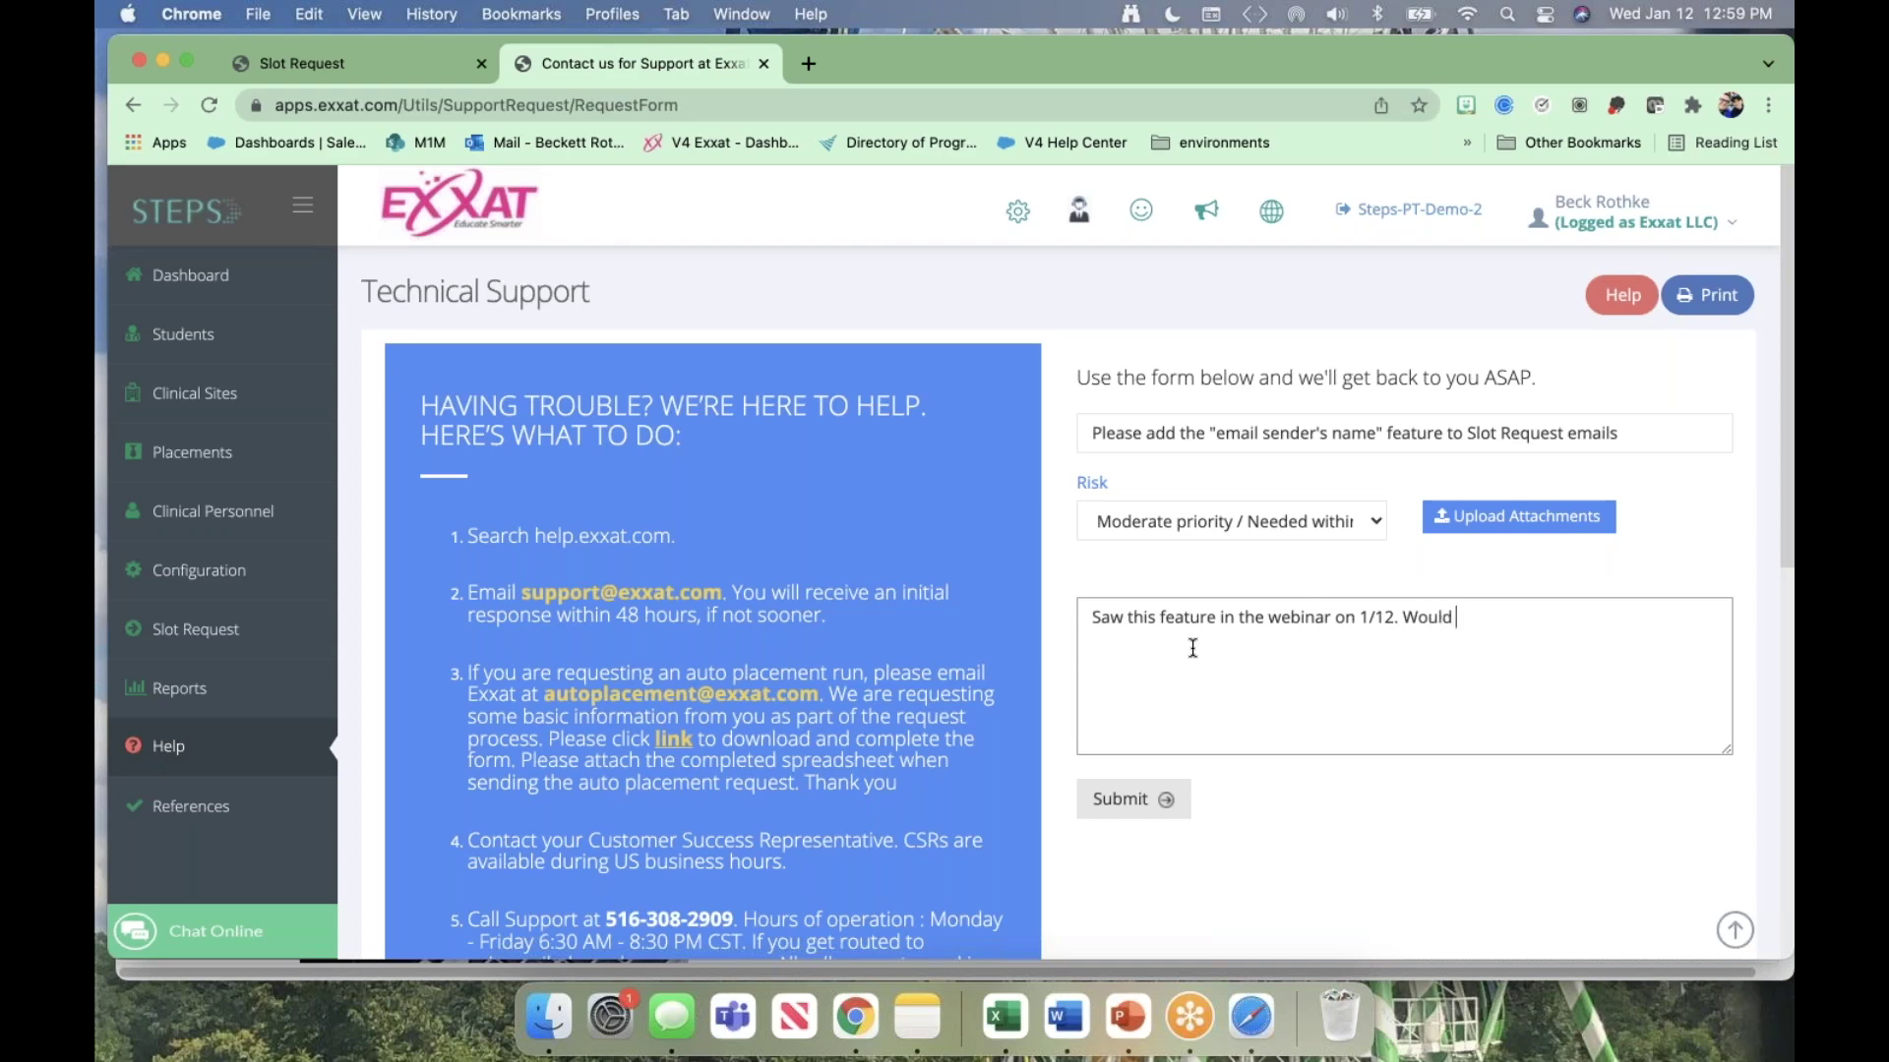
{"action": "type", "text": "like it enabled."}
{"action": "scroll", "coordinate": [1232, 683], "scroll_direction": "down", "scroll_amount": 3}
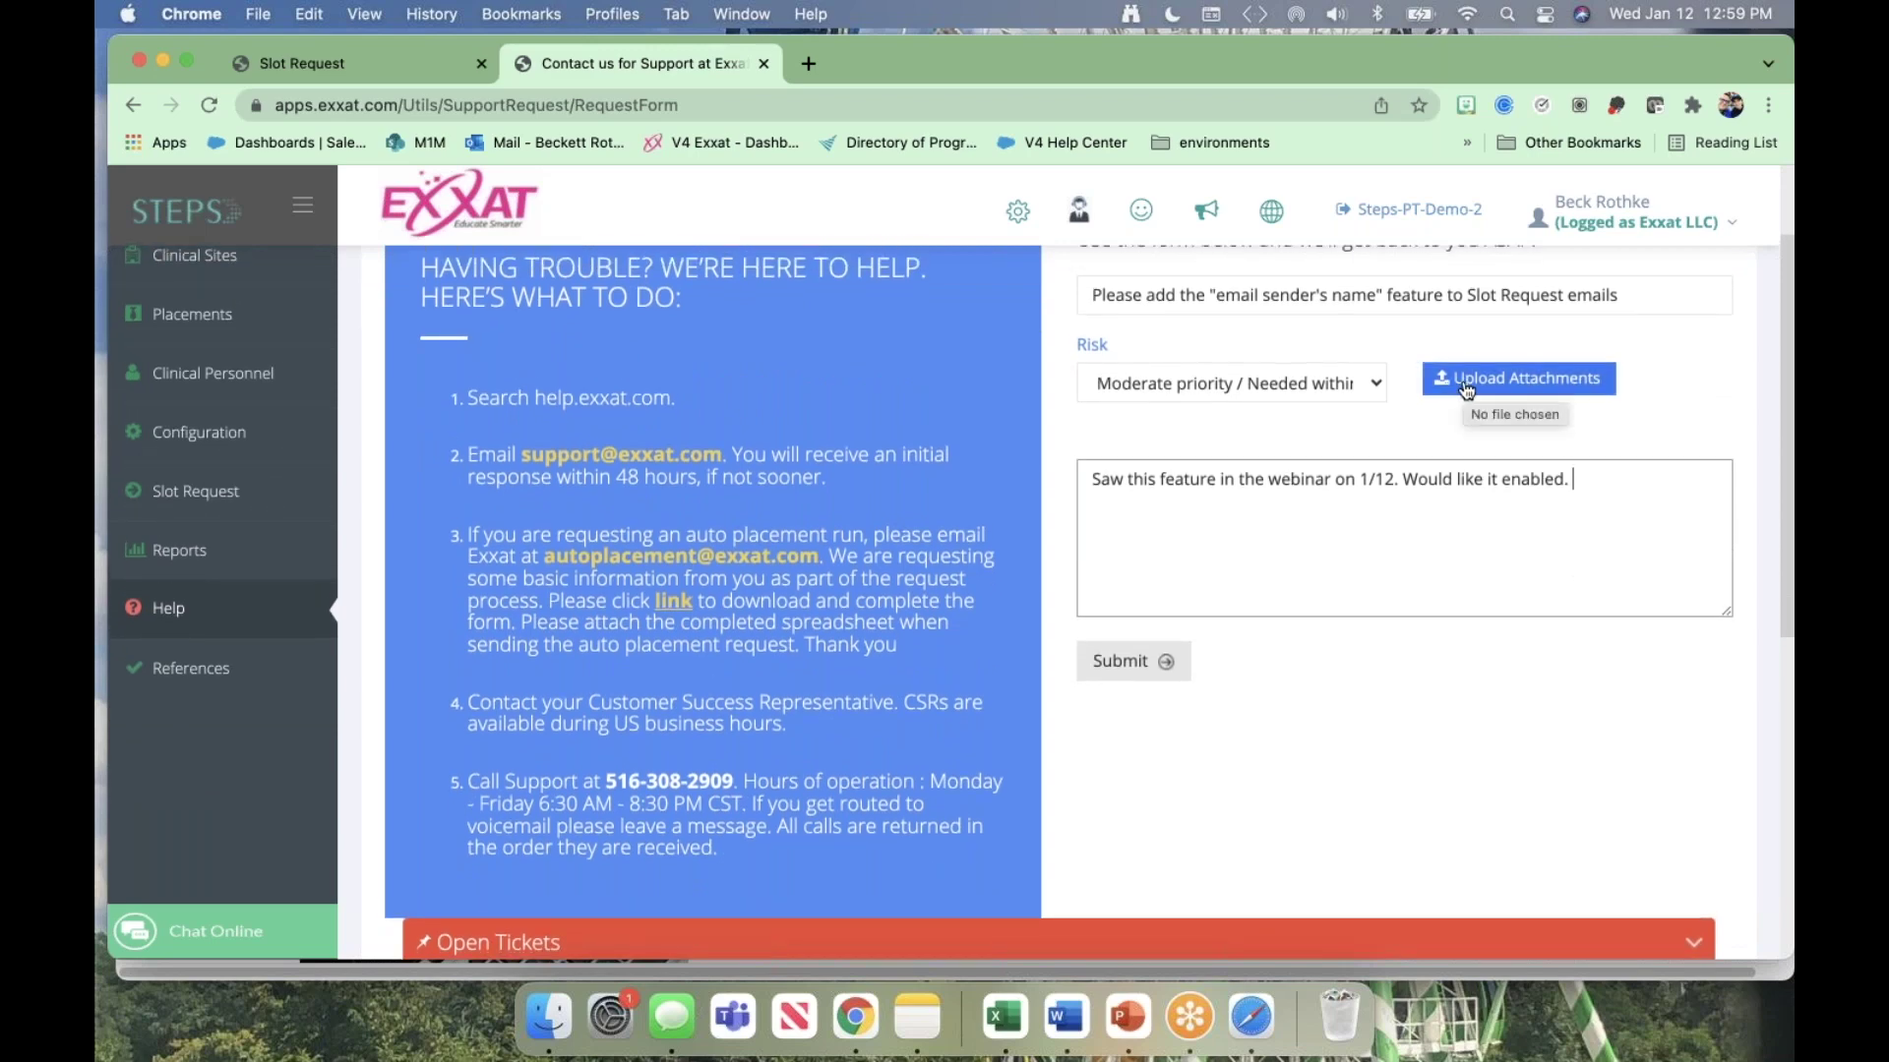
{"action": "left_click", "coordinate": [1158, 664]}
- Return to the Slot Request page and dismiss the create-or-copy slot request prompt
{"action": "scroll", "coordinate": [1158, 668], "scroll_direction": "down", "scroll_amount": 4}
{"action": "scroll", "coordinate": [714, 829], "scroll_direction": "down", "scroll_amount": 3}
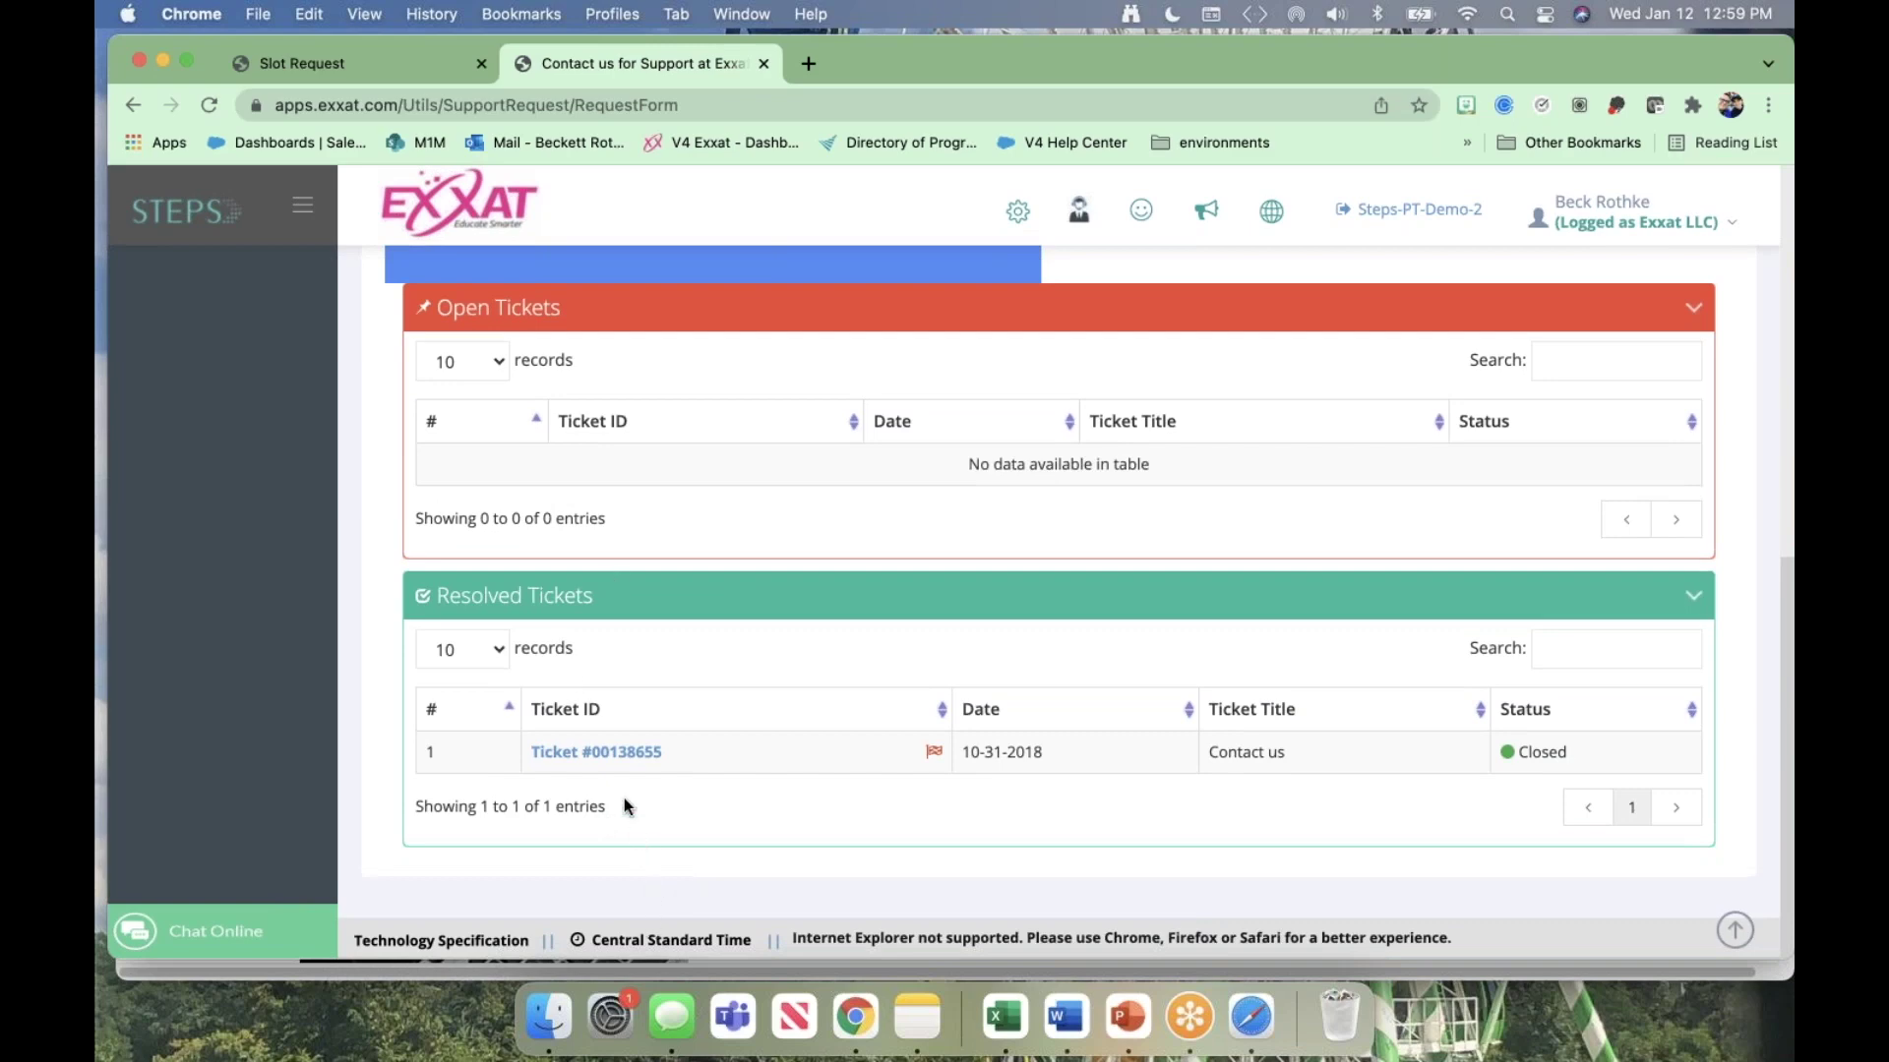
{"action": "scroll", "coordinate": [623, 799], "scroll_direction": "up", "scroll_amount": 10}
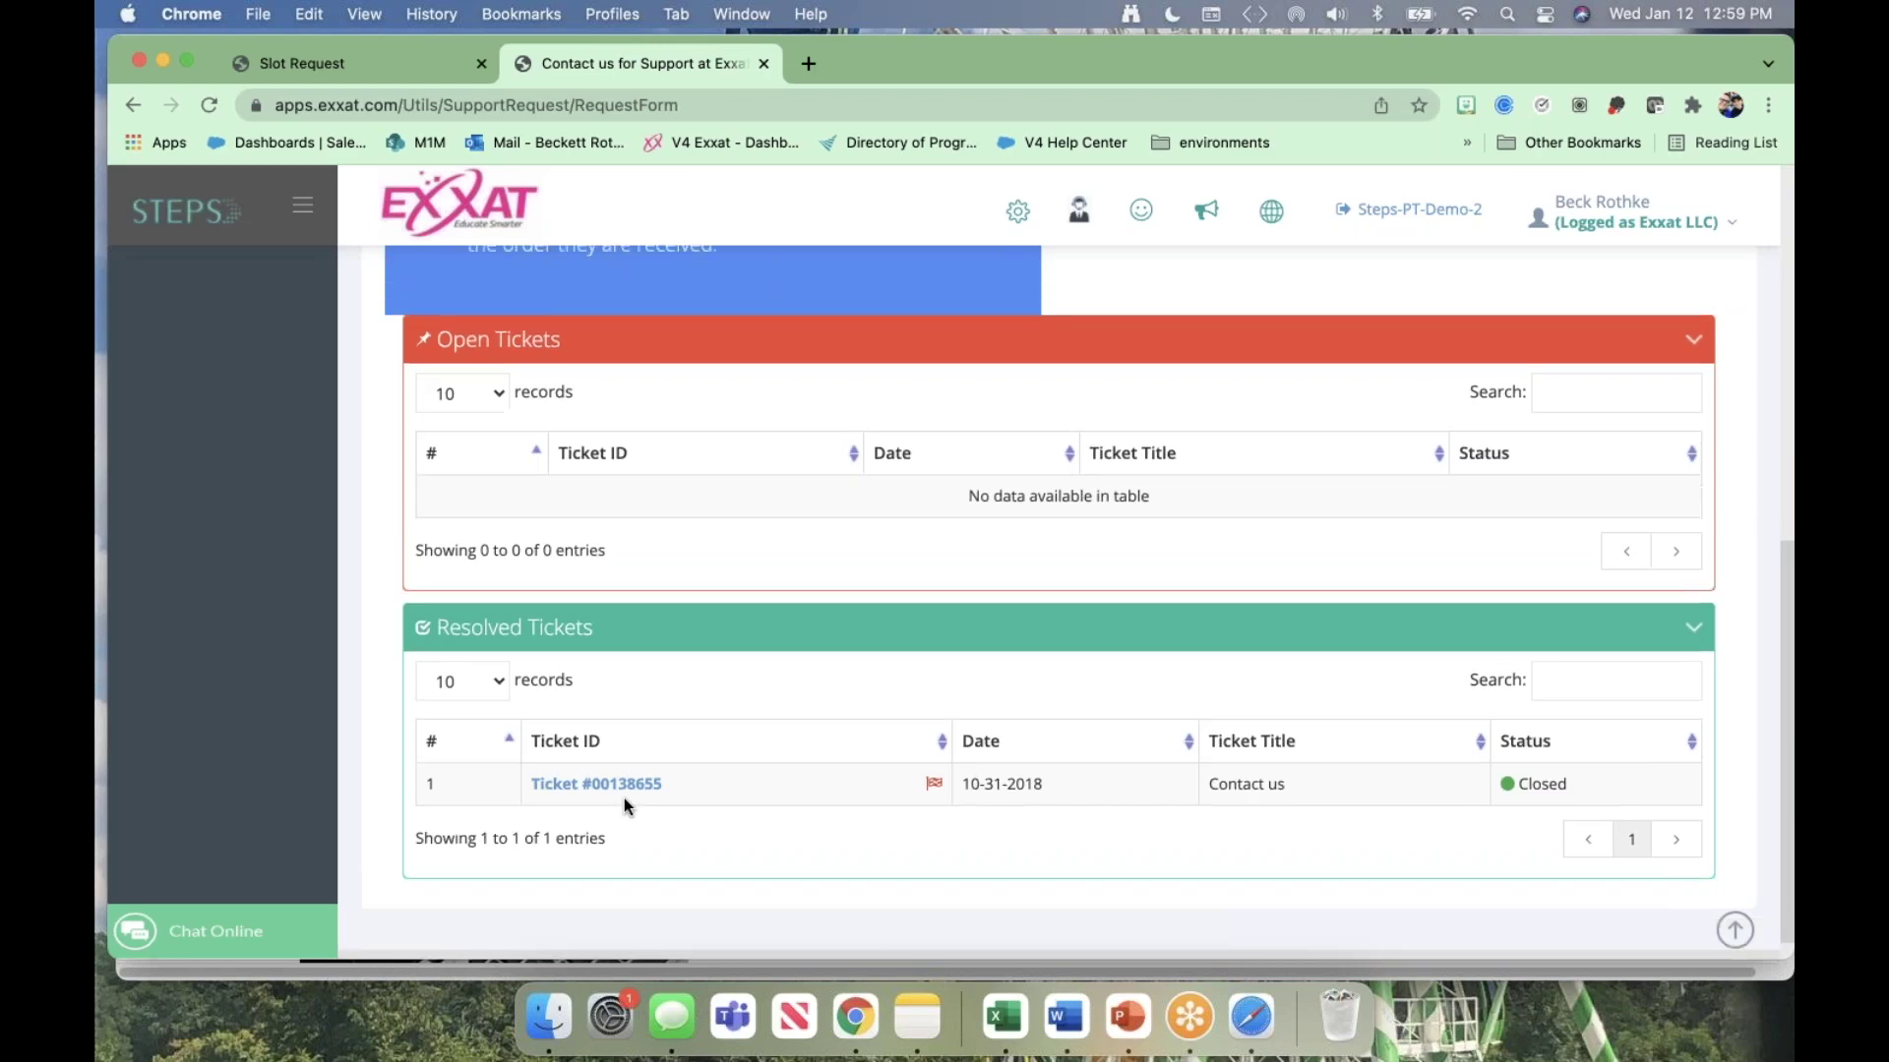
{"action": "scroll", "coordinate": [619, 830], "scroll_direction": "up", "scroll_amount": 2}
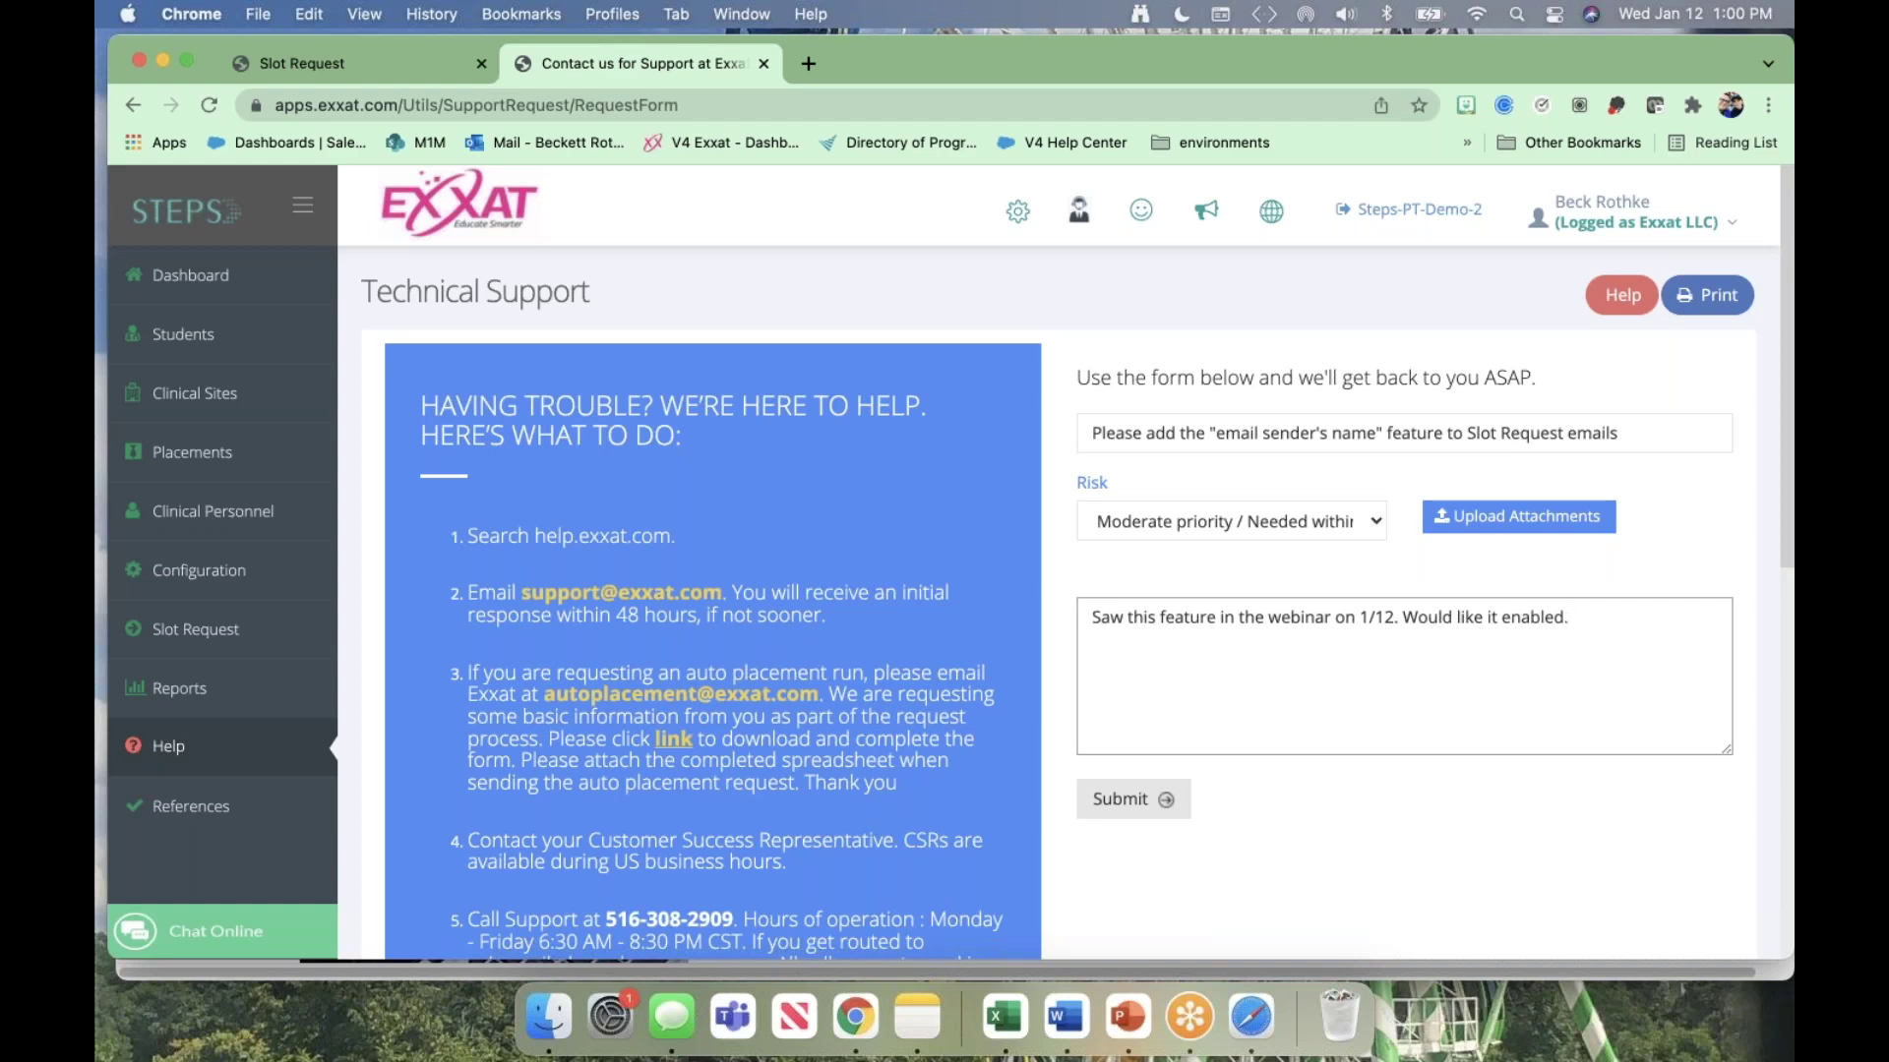
{"action": "left_click", "coordinate": [300, 67]}
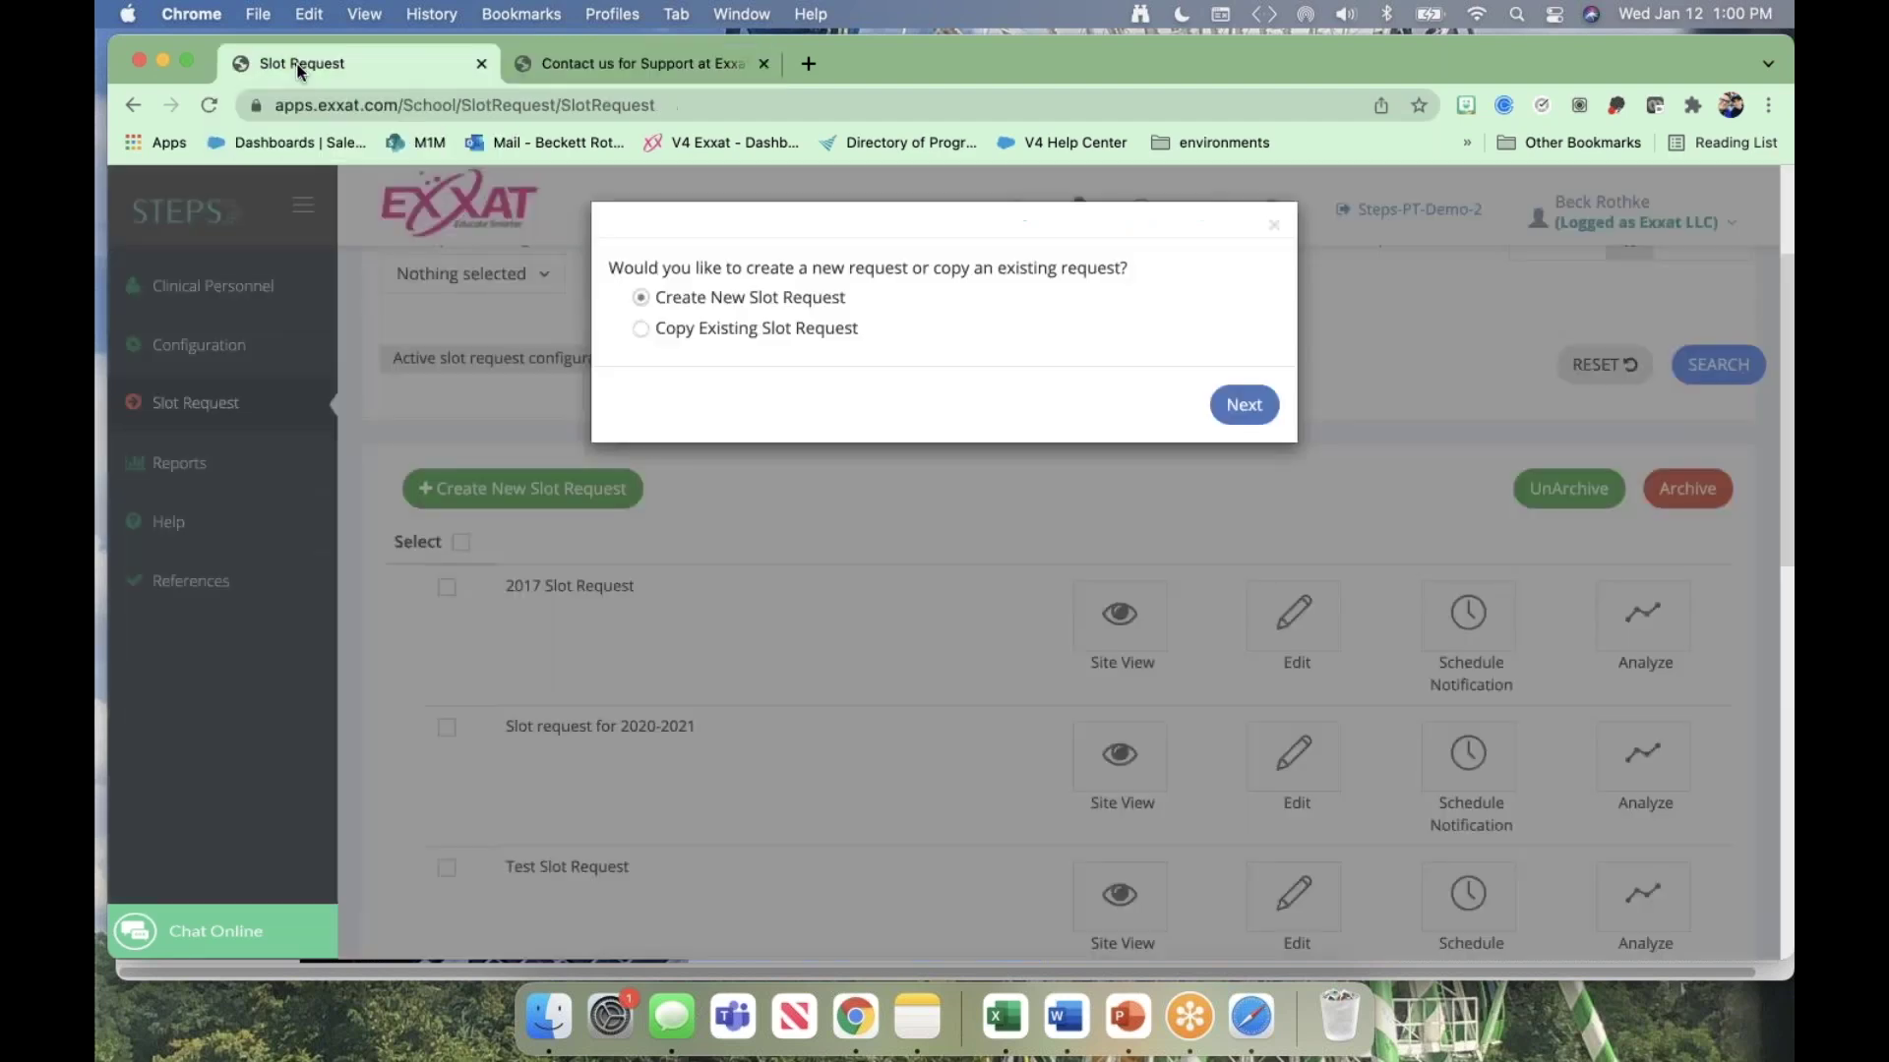
{"action": "left_click", "coordinate": [1275, 220]}
{"action": "scroll", "coordinate": [950, 619], "scroll_direction": "down", "scroll_amount": 10}
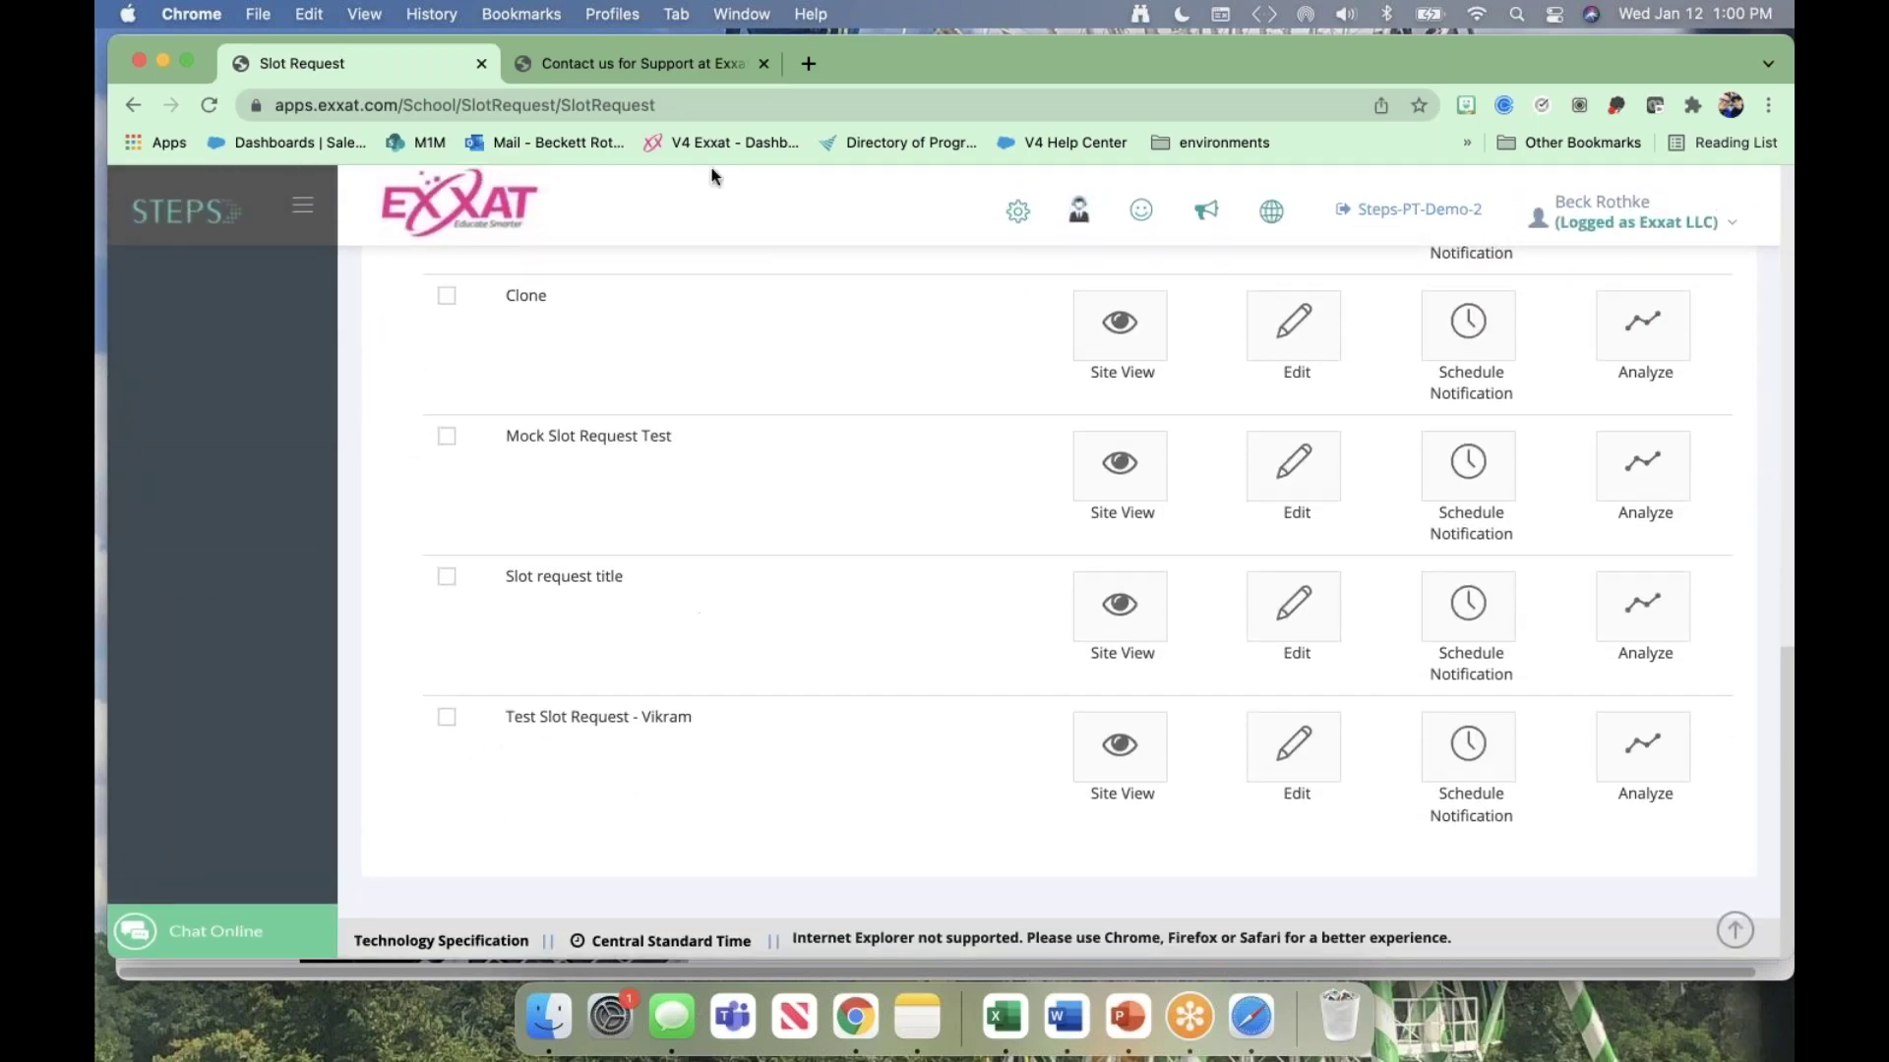
- Close the support contact tab, confirming Leave in the Leave site? dialog
{"action": "left_click", "coordinate": [677, 59]}
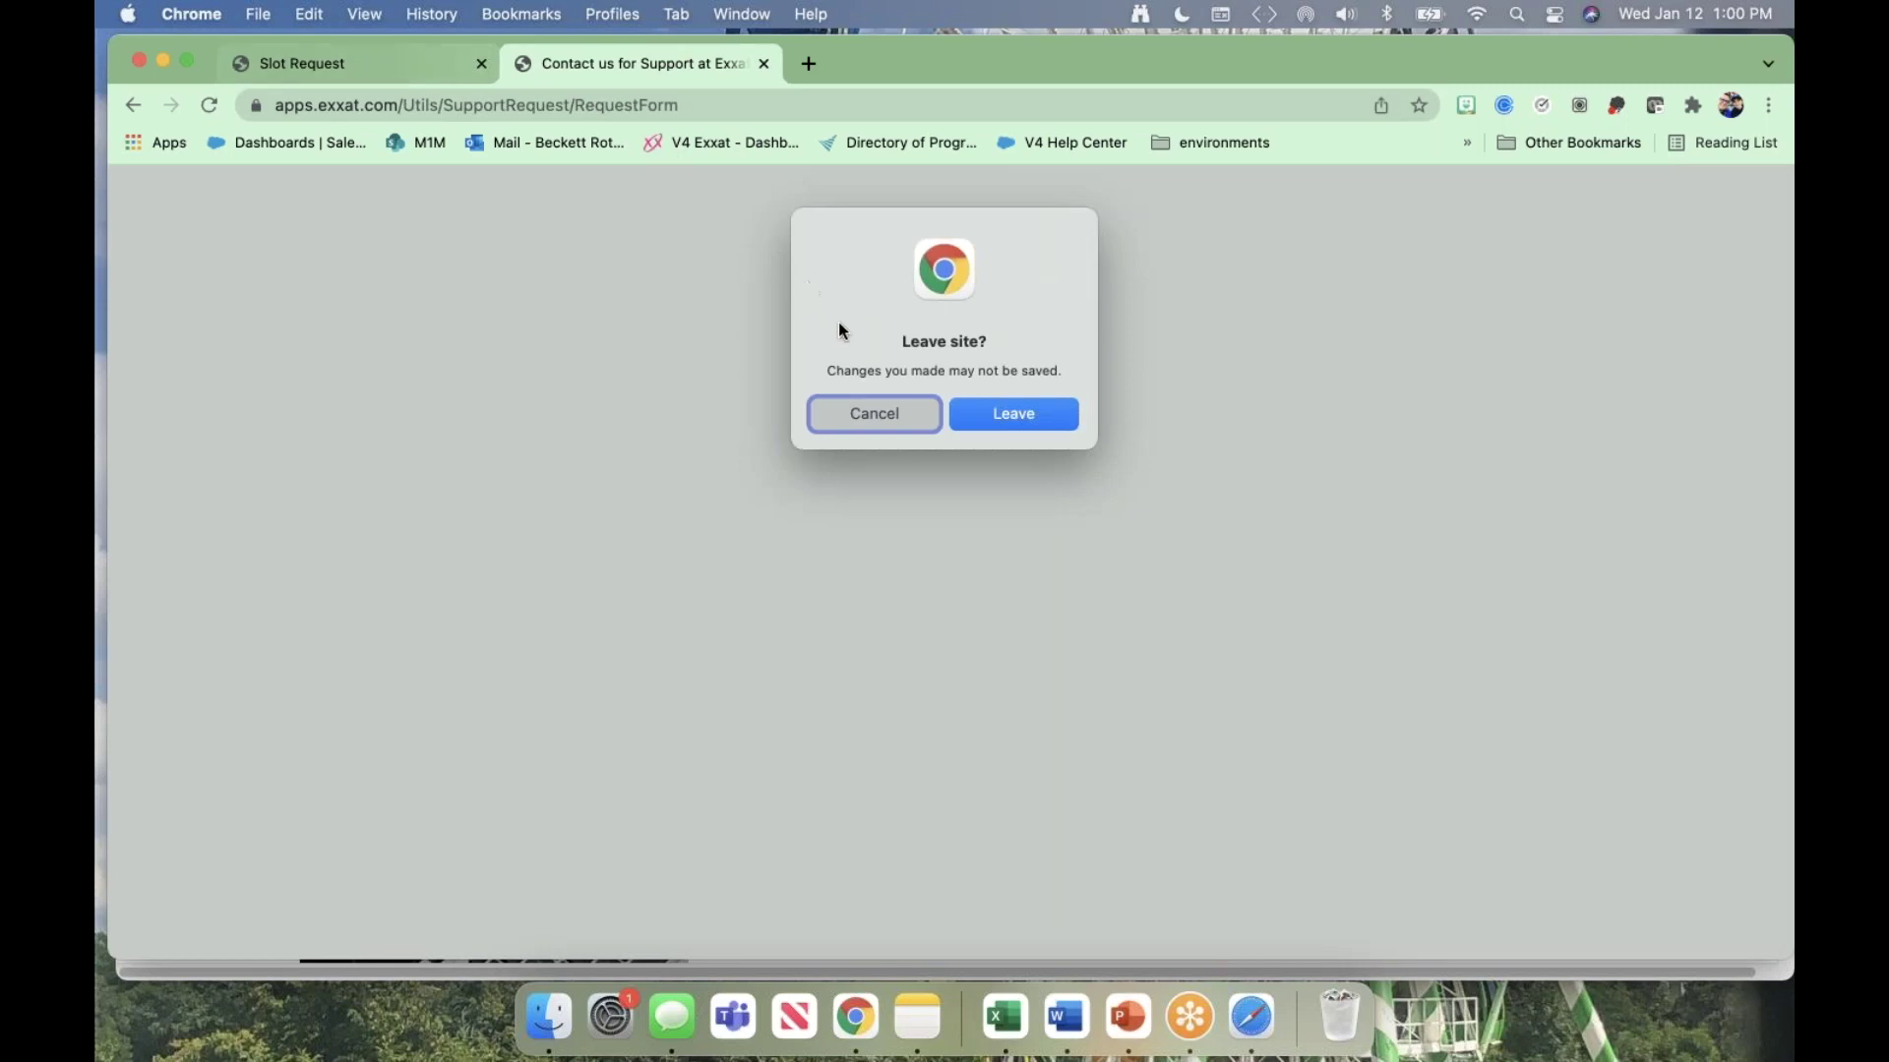
{"action": "left_click", "coordinate": [974, 411]}
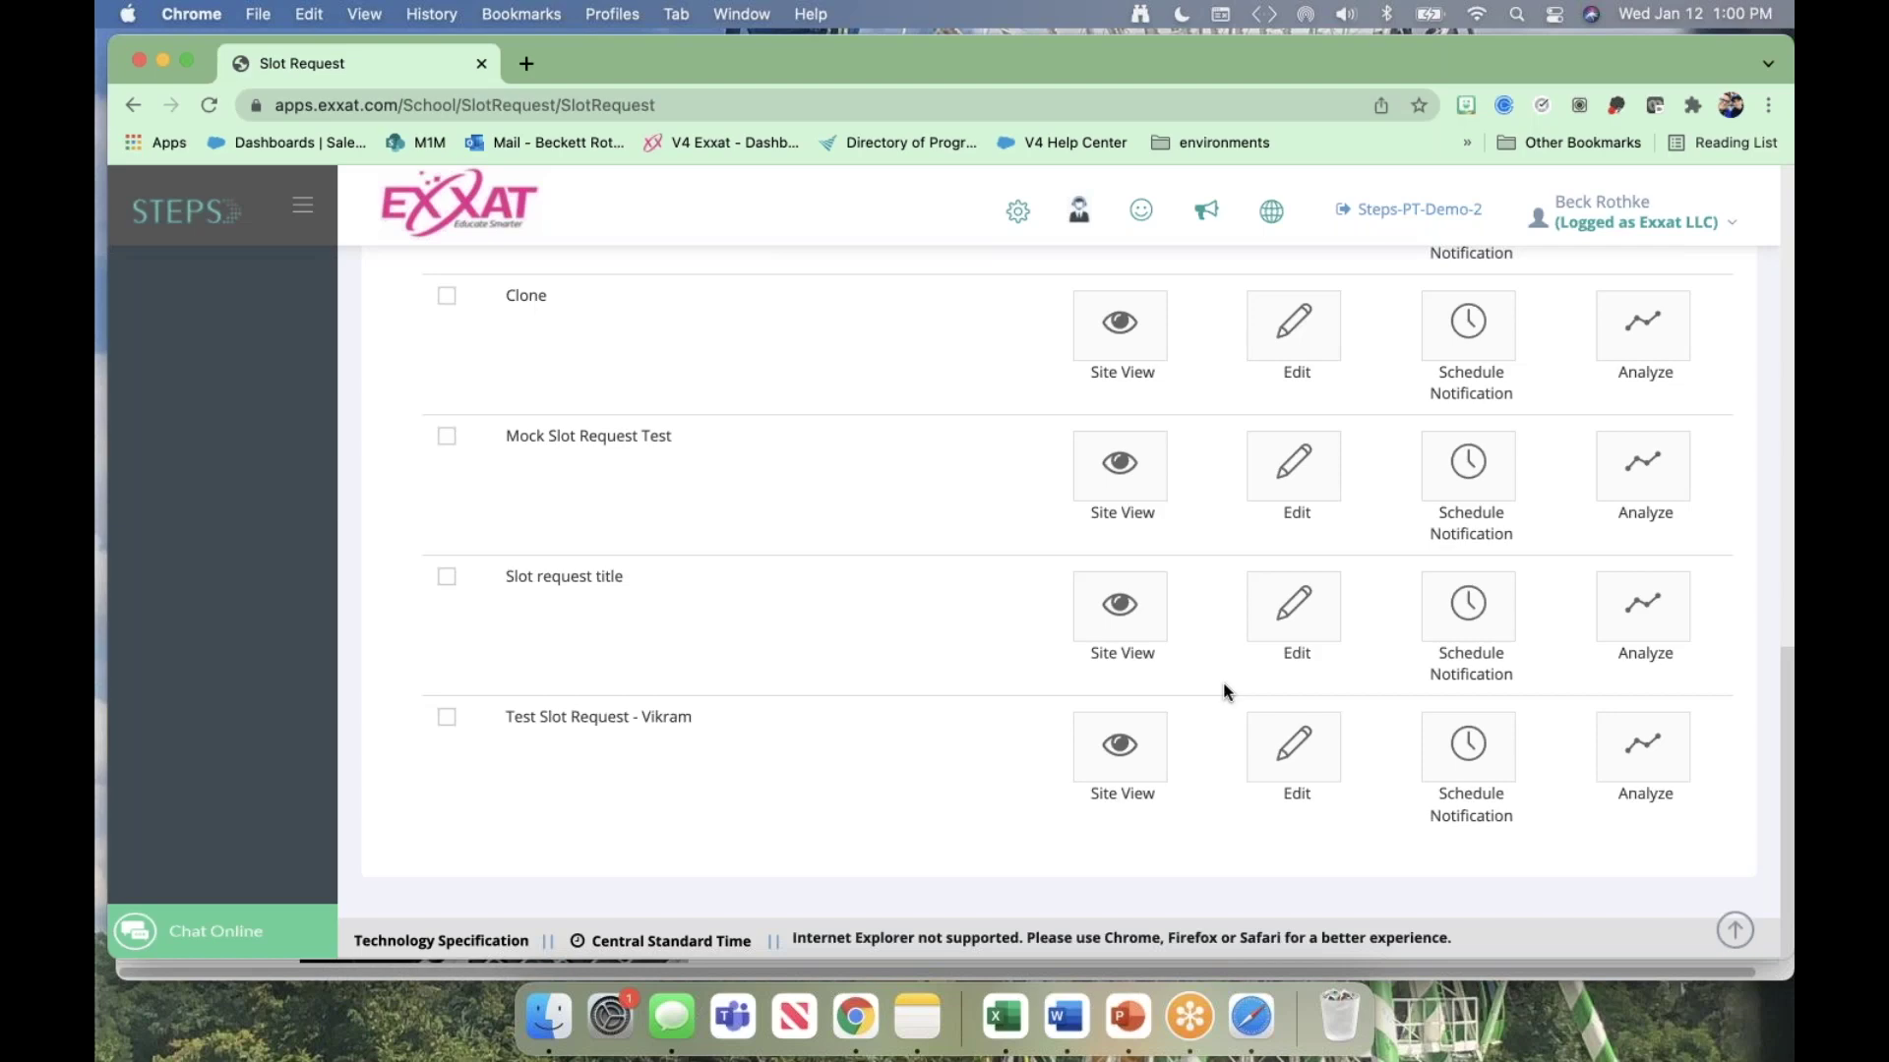
{"action": "scroll", "coordinate": [1222, 683], "scroll_direction": "up", "scroll_amount": 6}
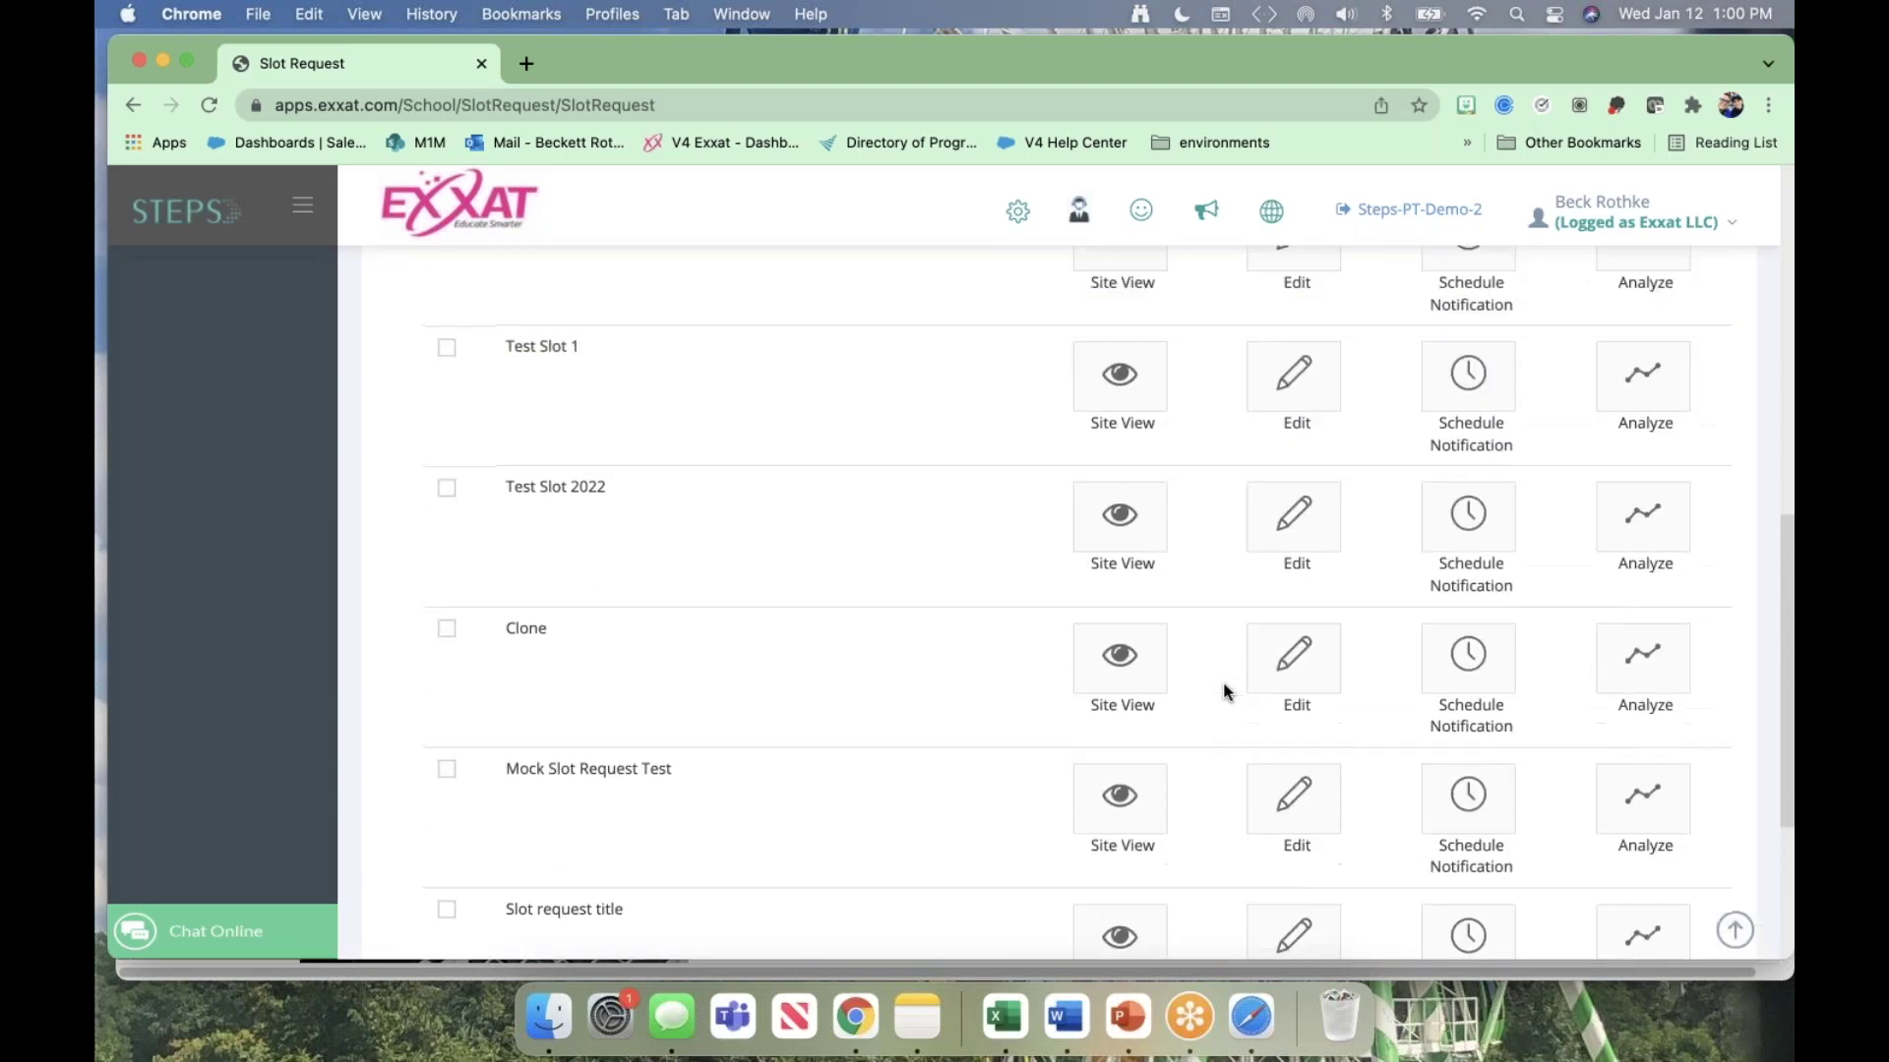
{"action": "scroll", "coordinate": [1222, 683], "scroll_direction": "up", "scroll_amount": 5, "text": "ctrl"}
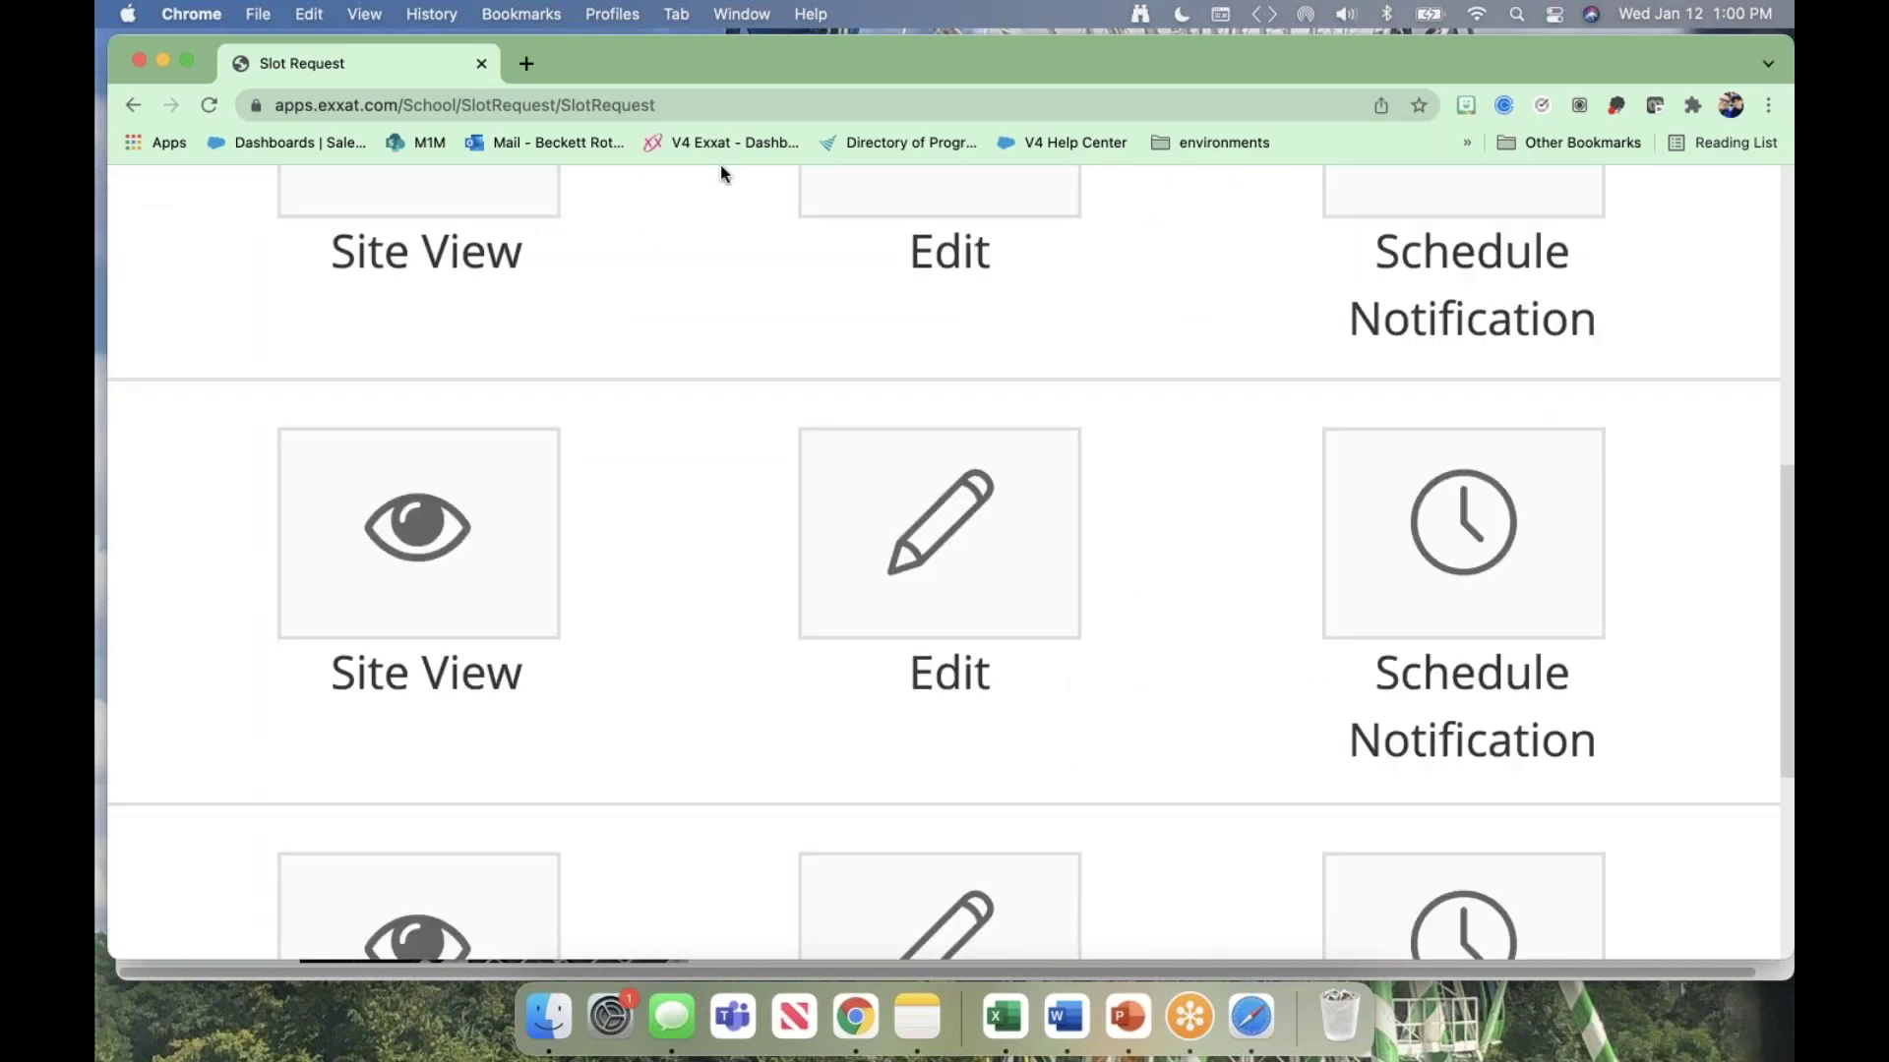
{"action": "scroll", "coordinate": [718, 172], "scroll_direction": "down", "scroll_amount": 5, "text": "ctrl"}
{"action": "scroll", "coordinate": [726, 475], "scroll_direction": "down", "scroll_amount": 5, "text": "ctrl"}
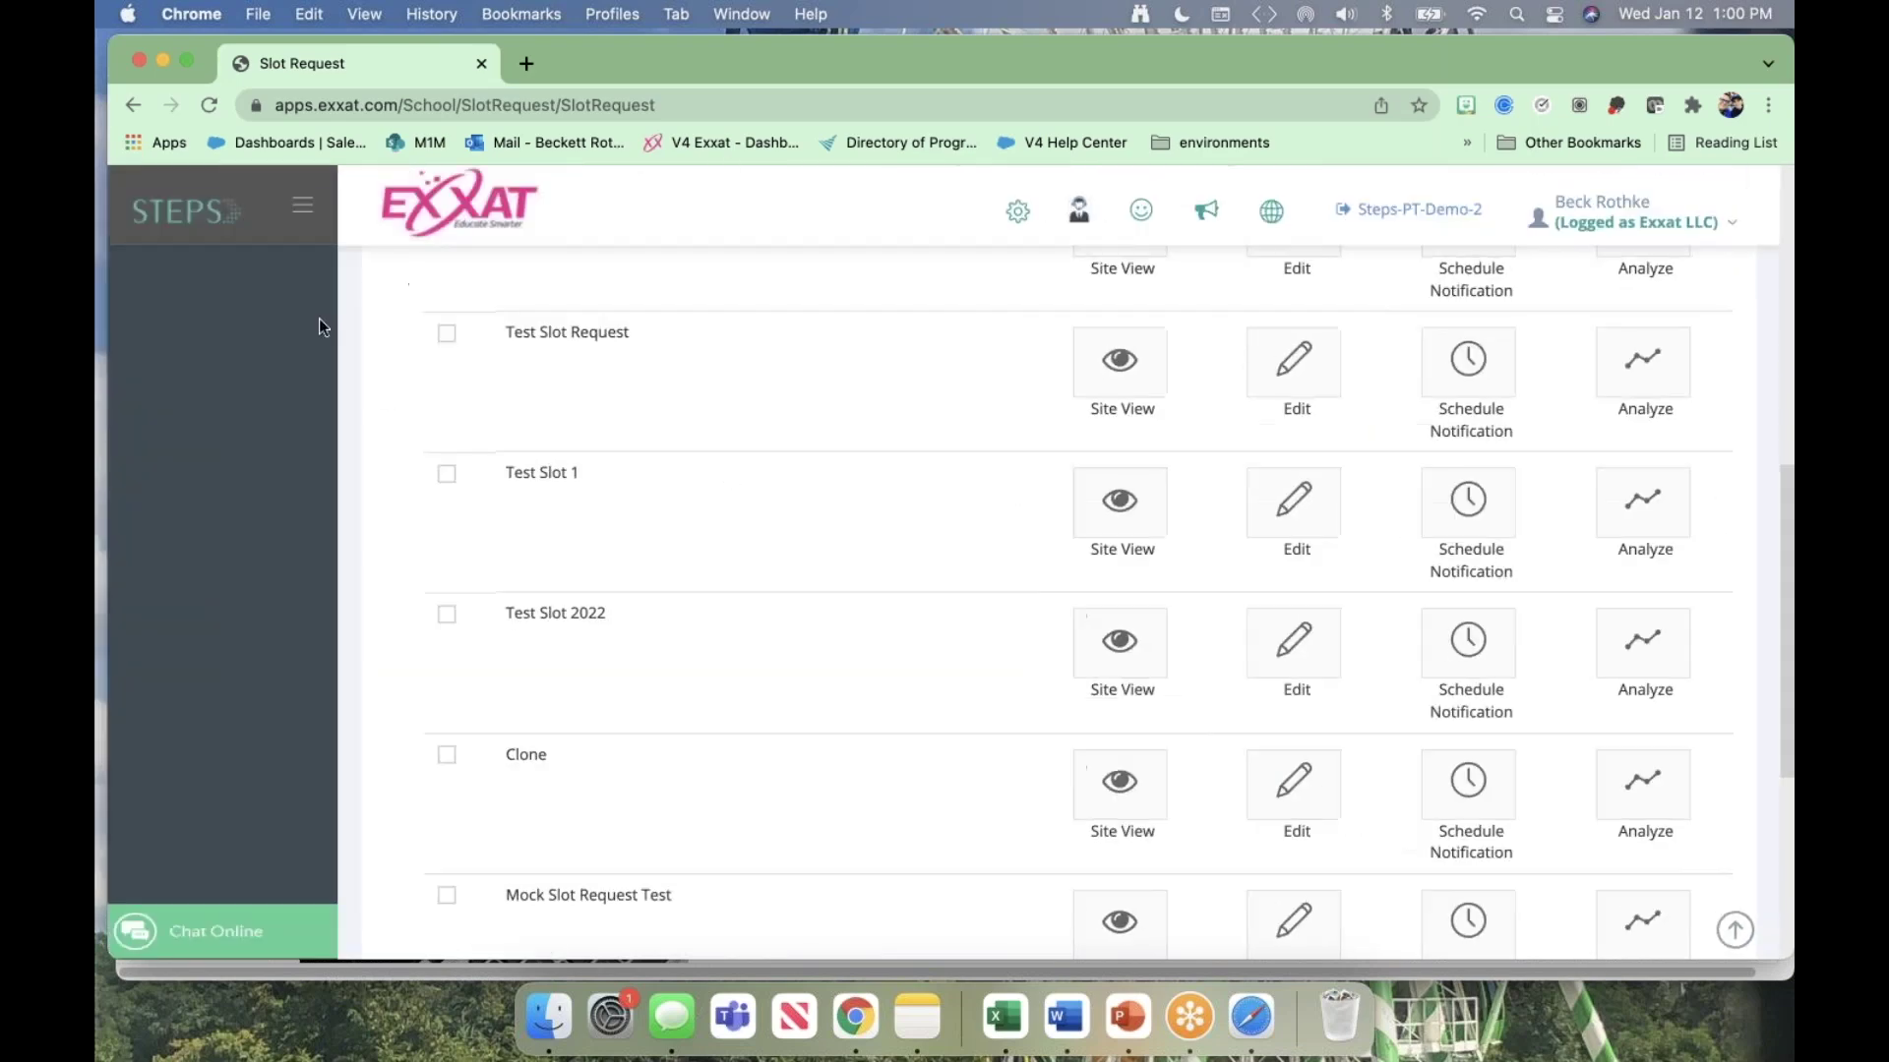
- Reload the Slot Request list and scroll to the new March Mailing 2023 request
{"action": "left_click", "coordinate": [209, 105]}
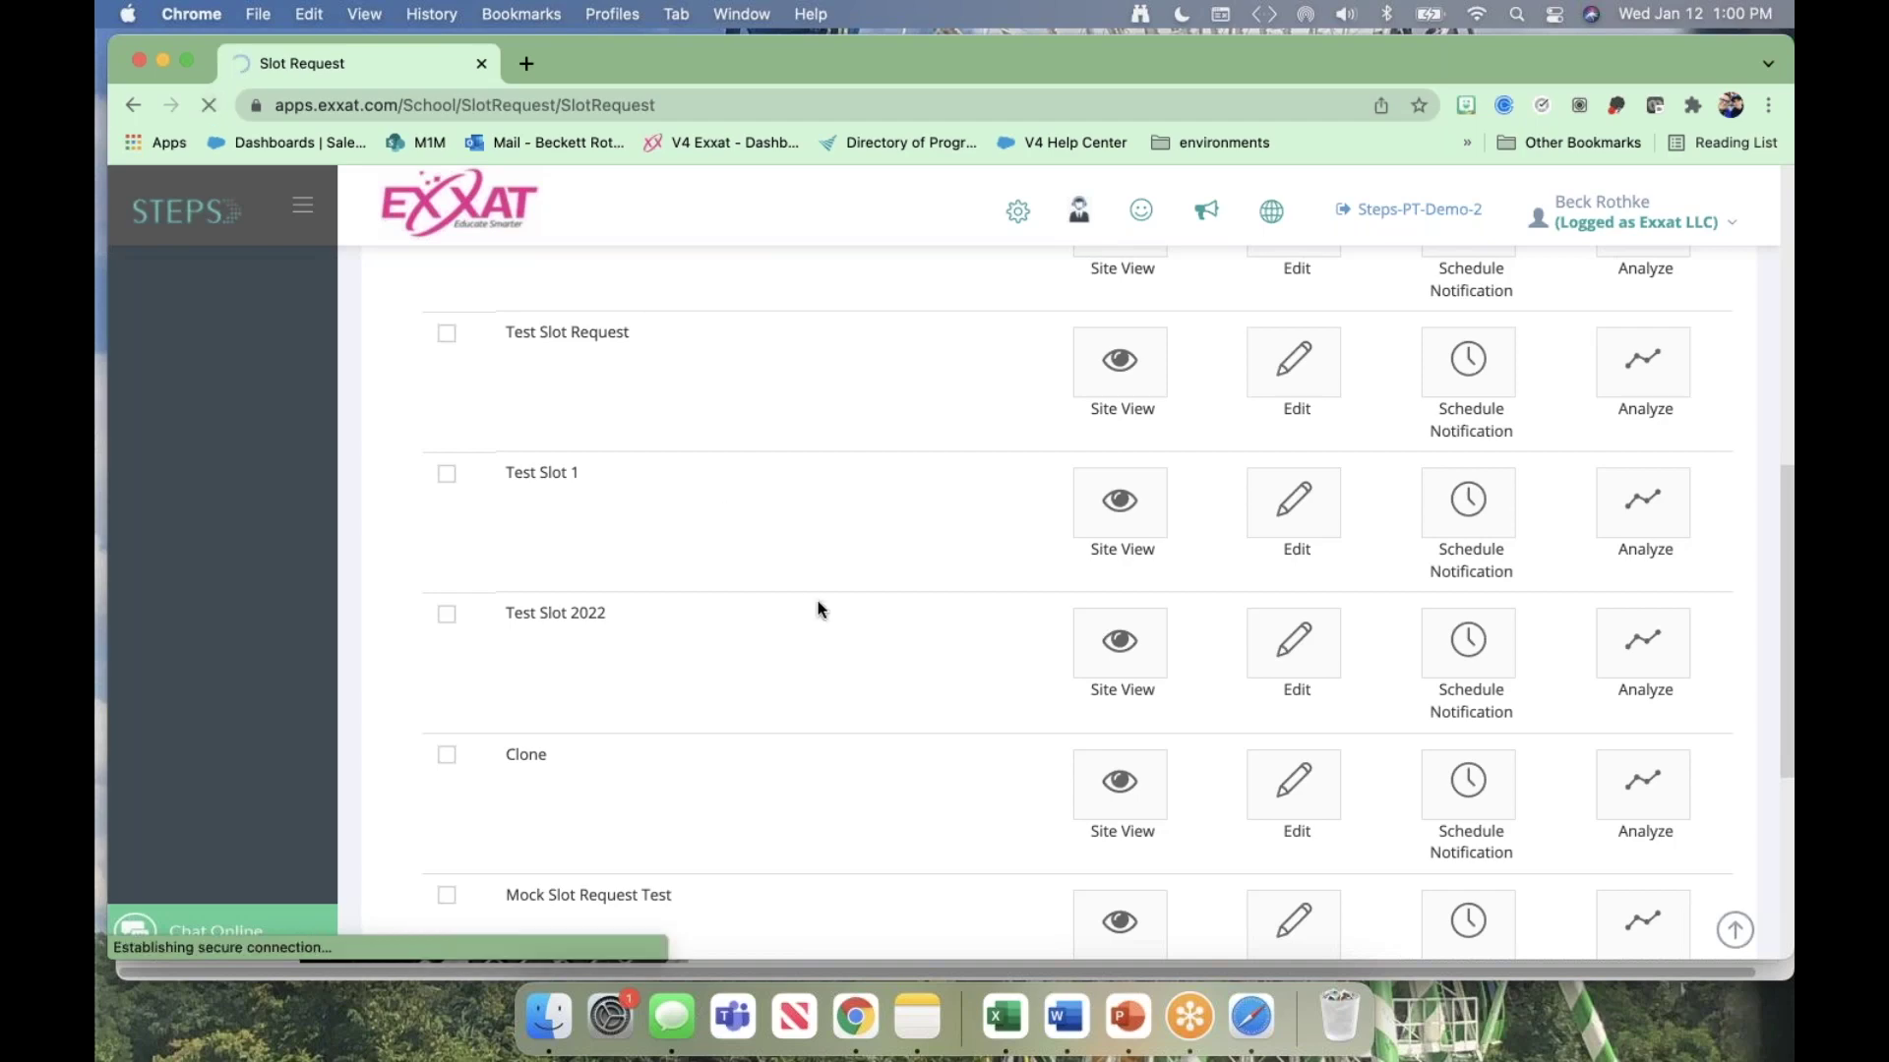
{"action": "scroll", "coordinate": [1119, 556], "scroll_direction": "down", "scroll_amount": 4}
{"action": "scroll", "coordinate": [1120, 553], "scroll_direction": "down", "scroll_amount": 2}
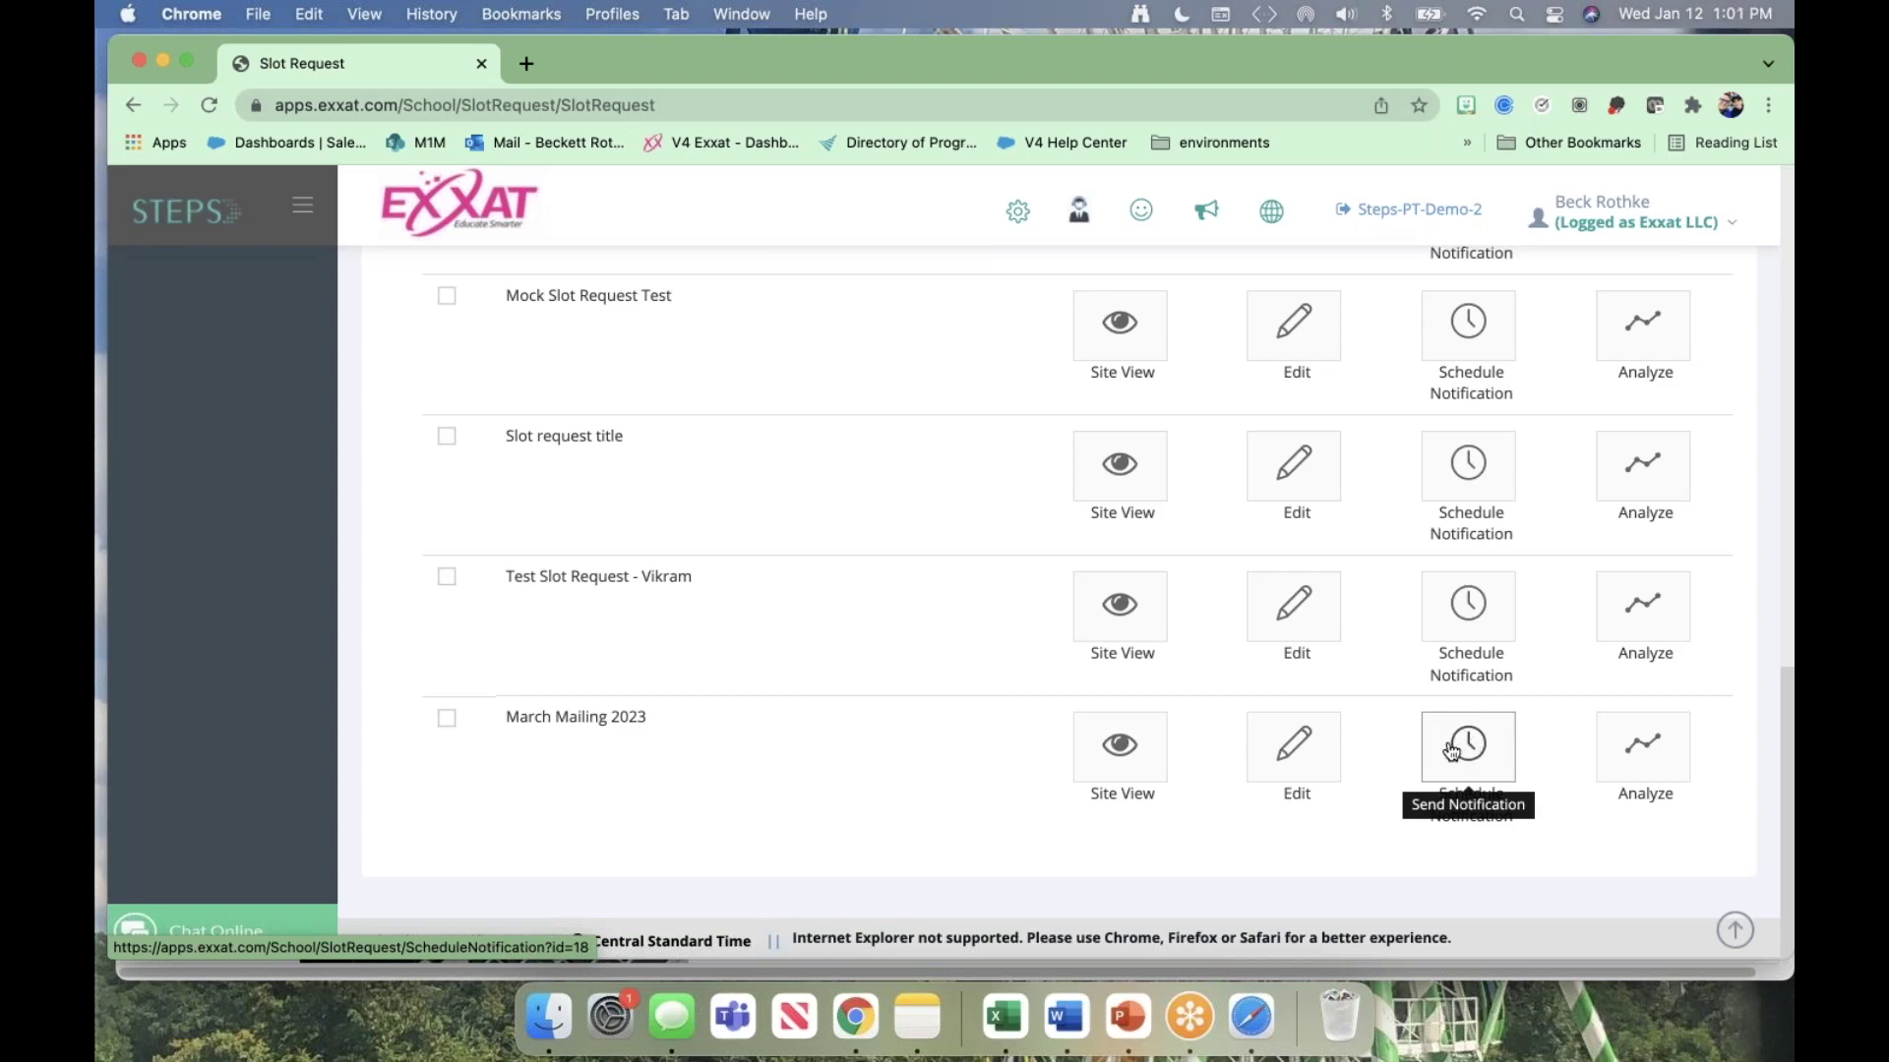
{"action": "scroll", "coordinate": [812, 705], "scroll_direction": "up", "scroll_amount": 10}
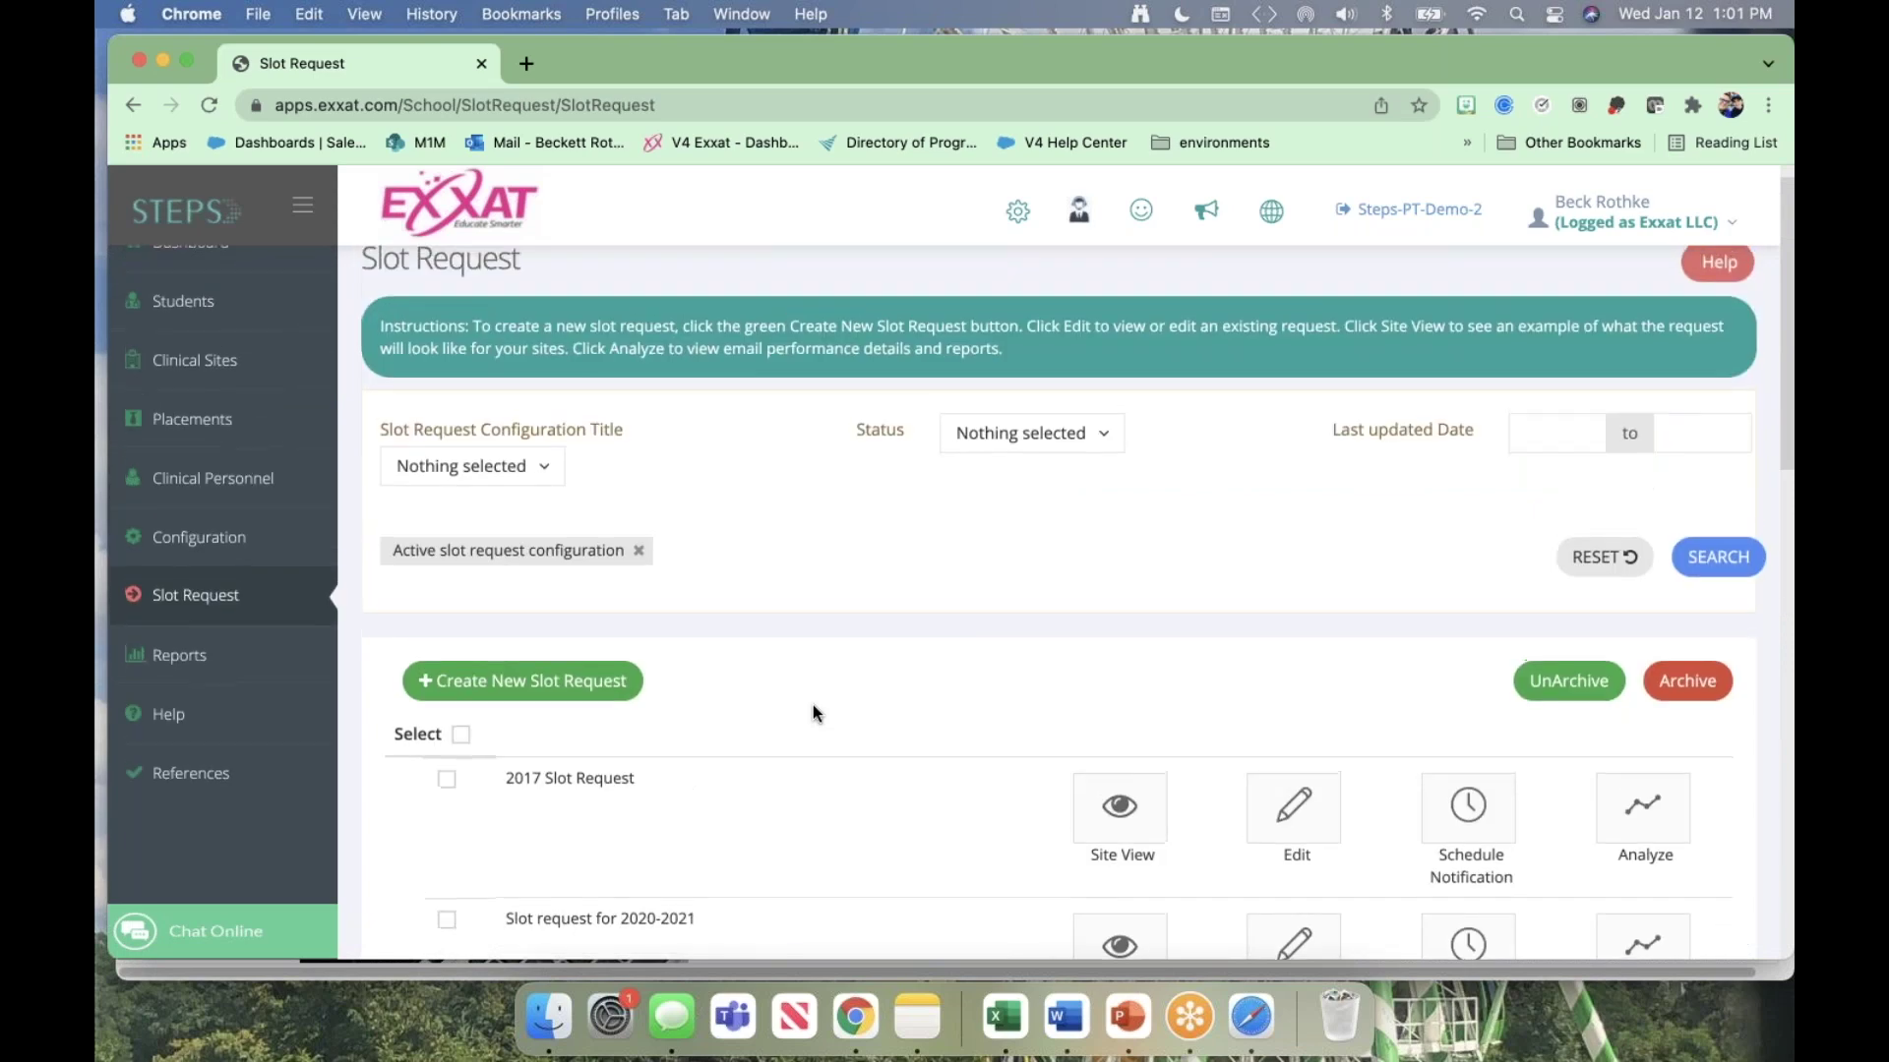
{"action": "scroll", "coordinate": [812, 704], "scroll_direction": "down", "scroll_amount": 10}
- Schedule a March Mailing 2023 slot request notification to the first staff contact
{"action": "left_click", "coordinate": [1469, 766]}
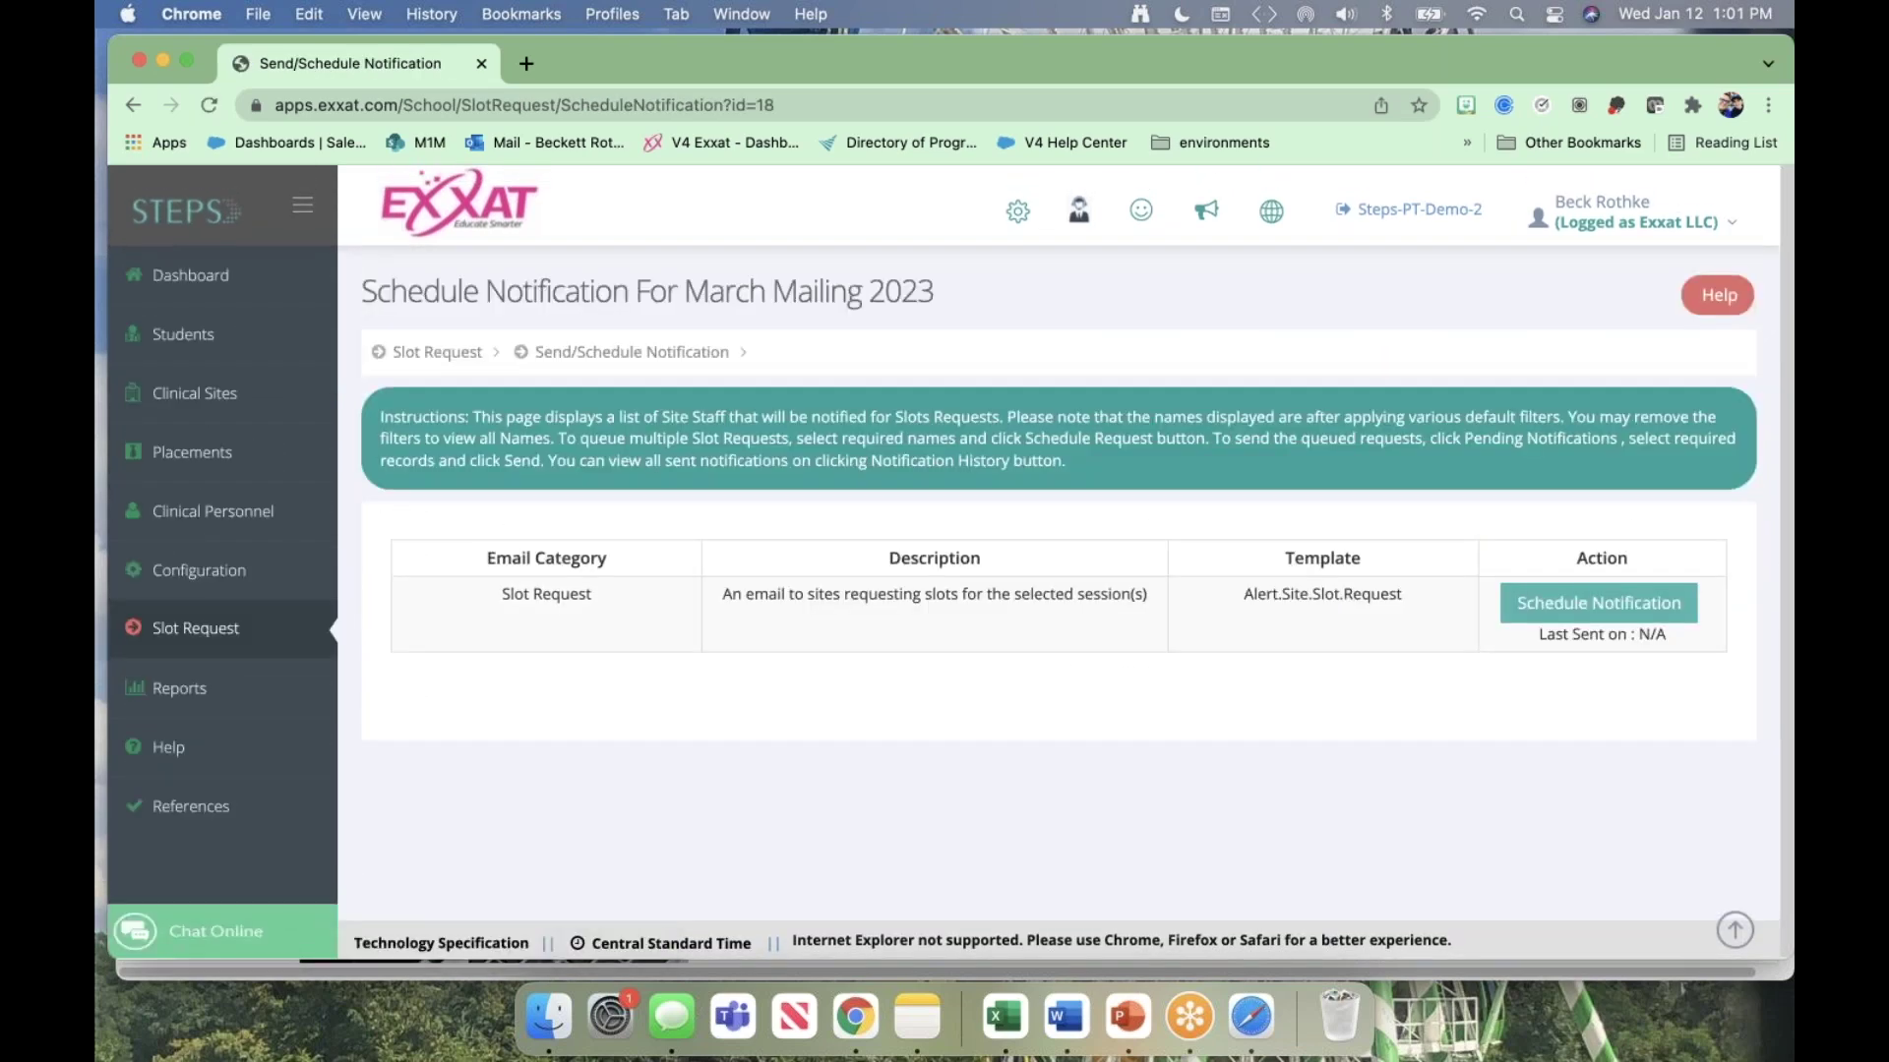
{"action": "left_click", "coordinate": [1608, 609]}
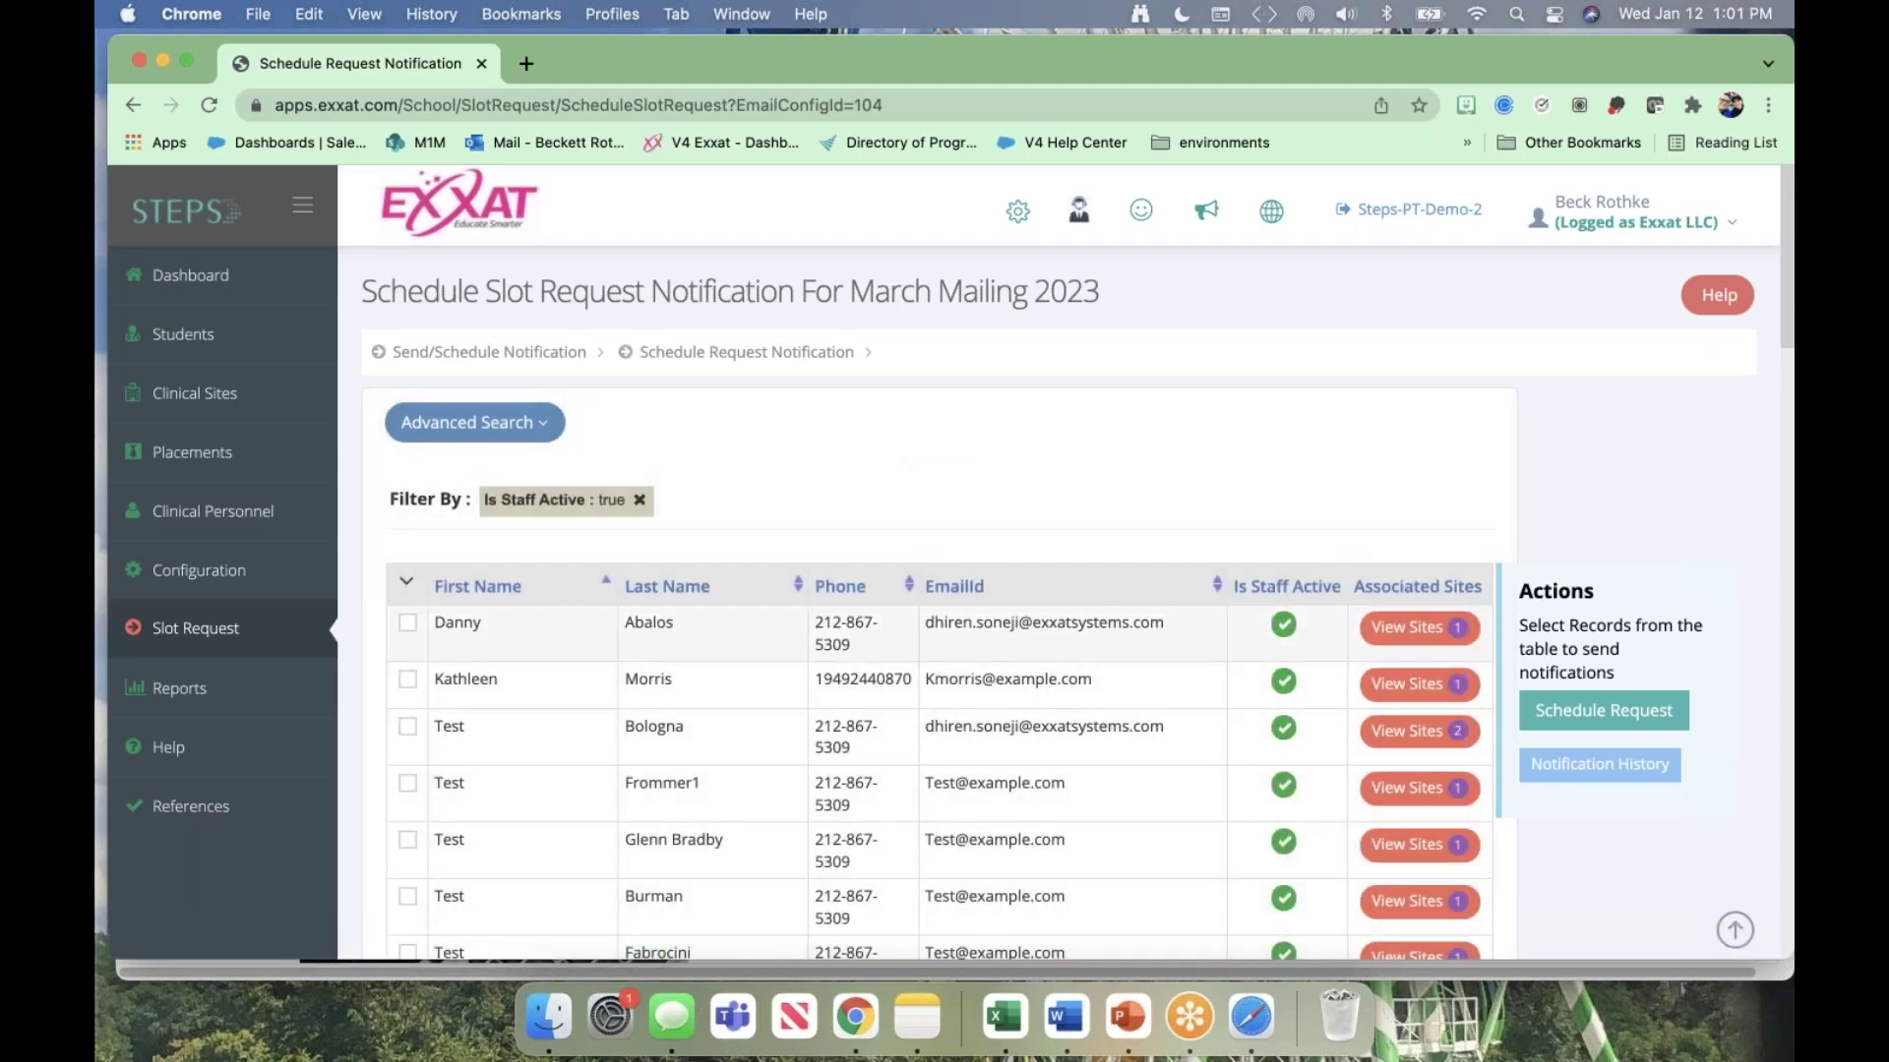
{"action": "left_click", "coordinate": [408, 623]}
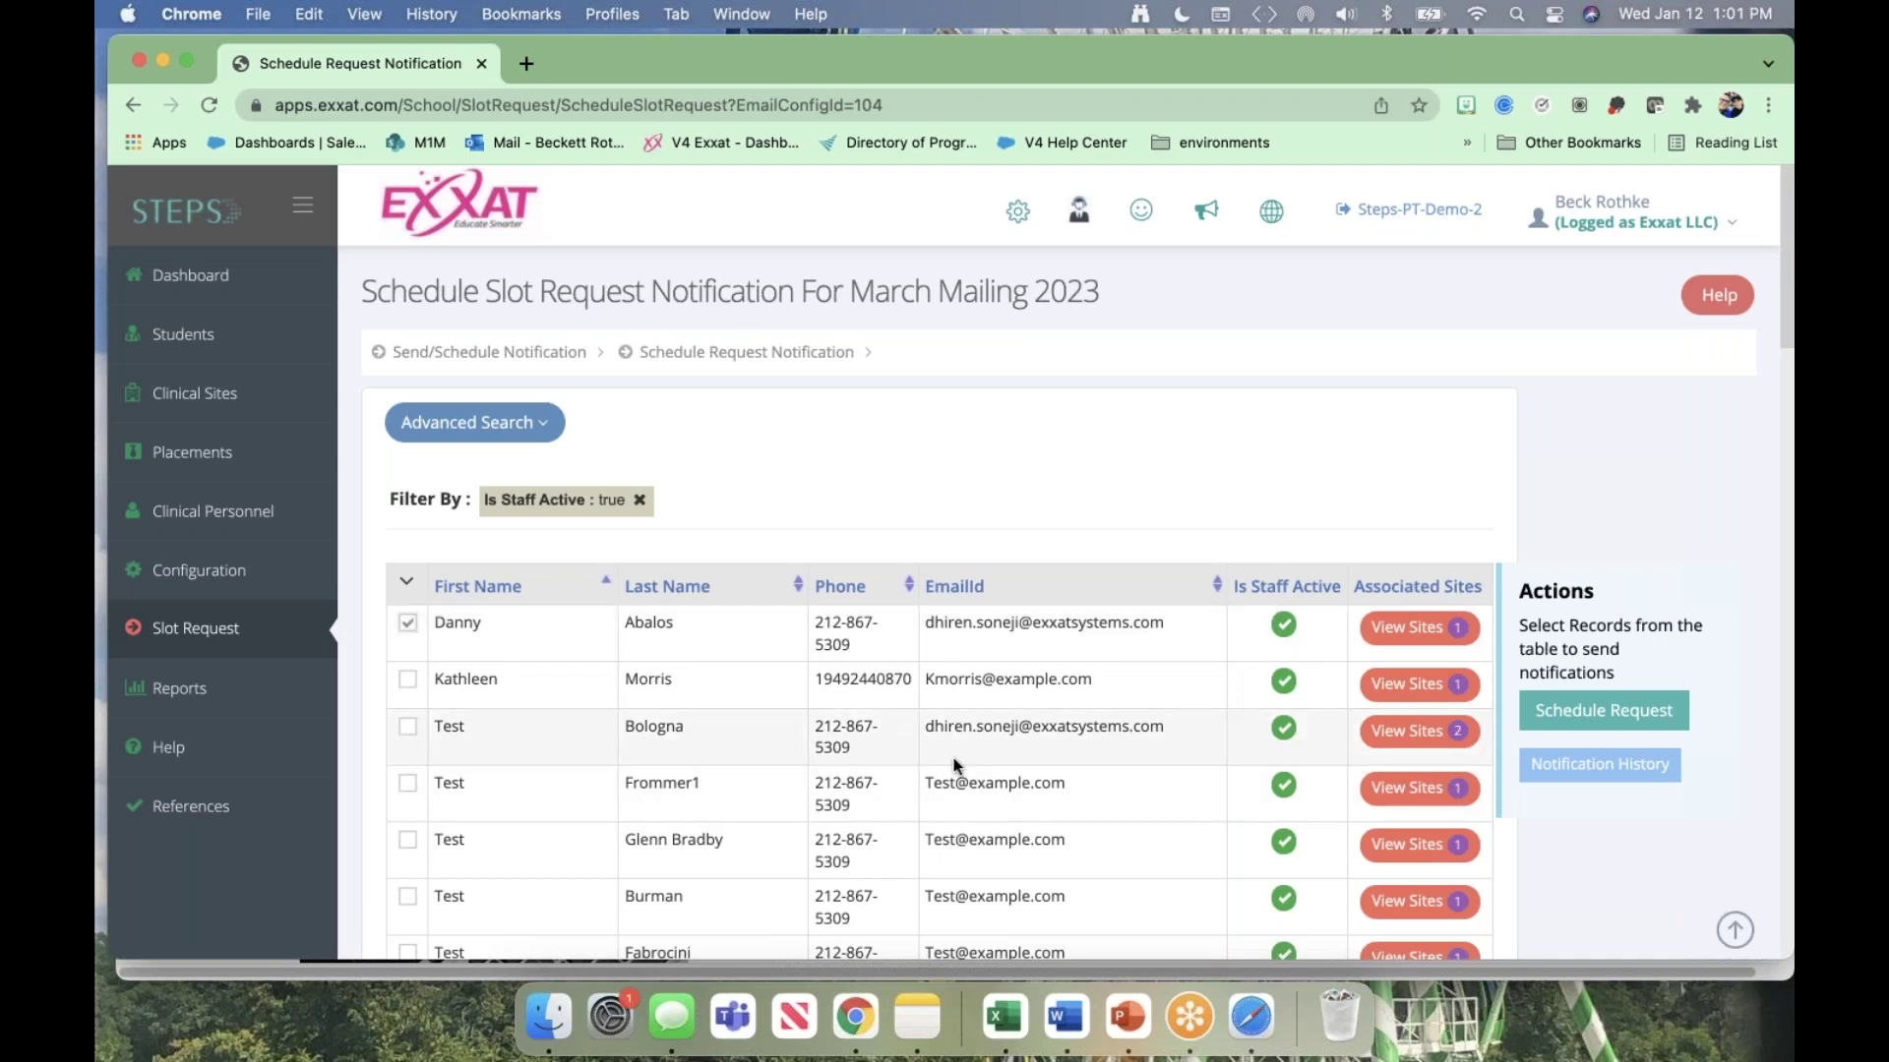
{"action": "left_click", "coordinate": [1618, 720]}
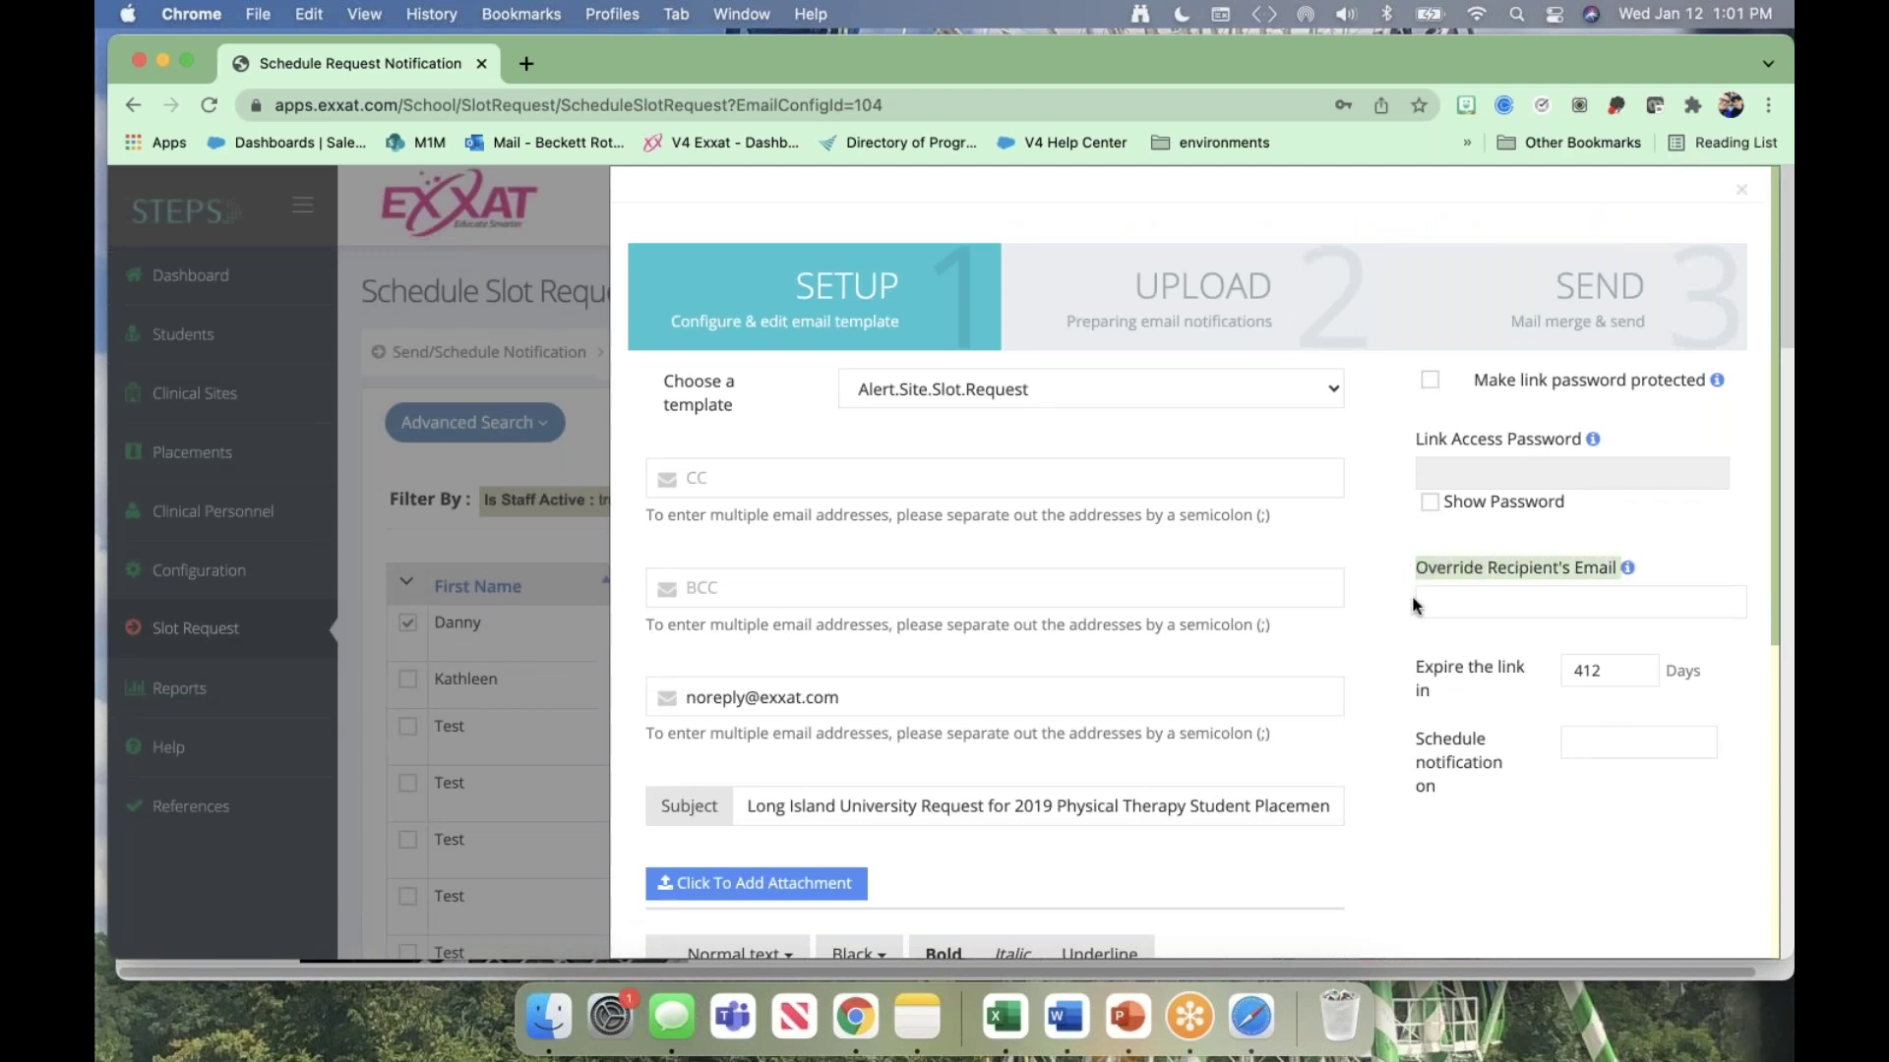
- Fill in Override Recipient's Email with the override address and review the setup form
{"action": "left_click", "coordinate": [1459, 599]}
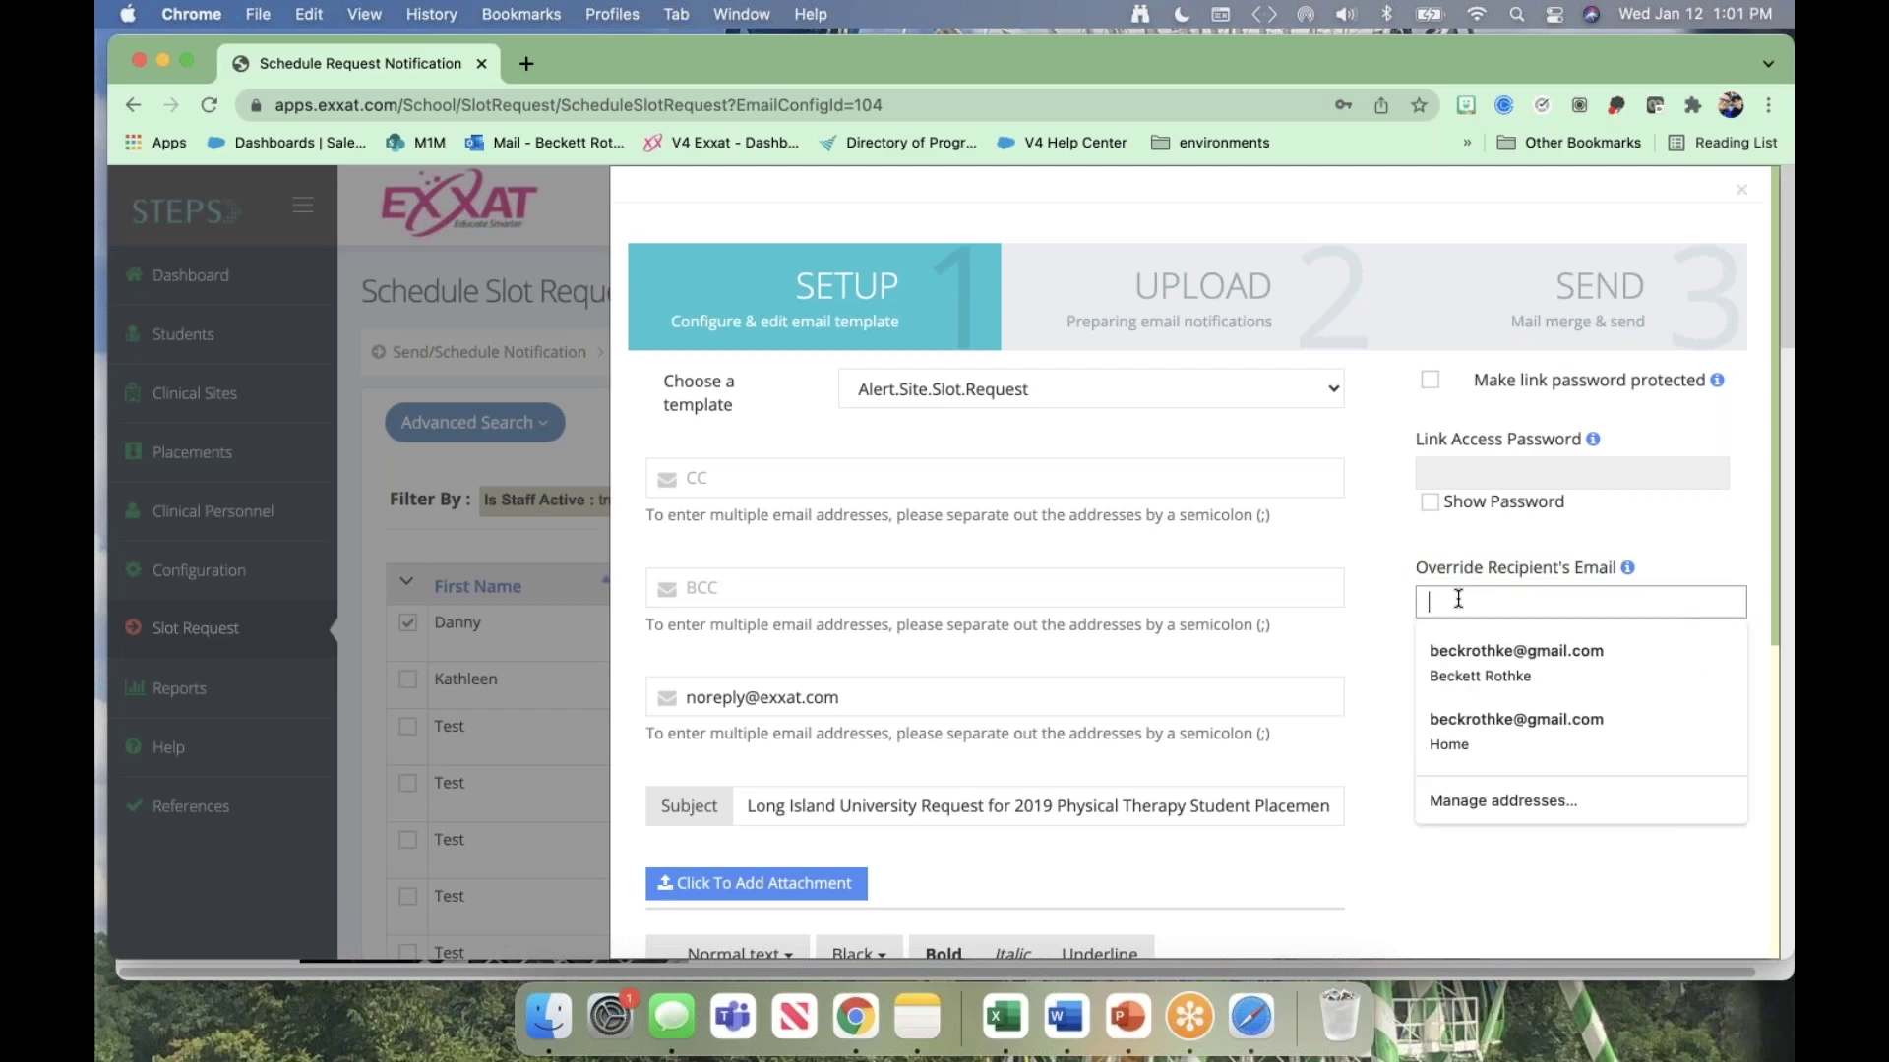
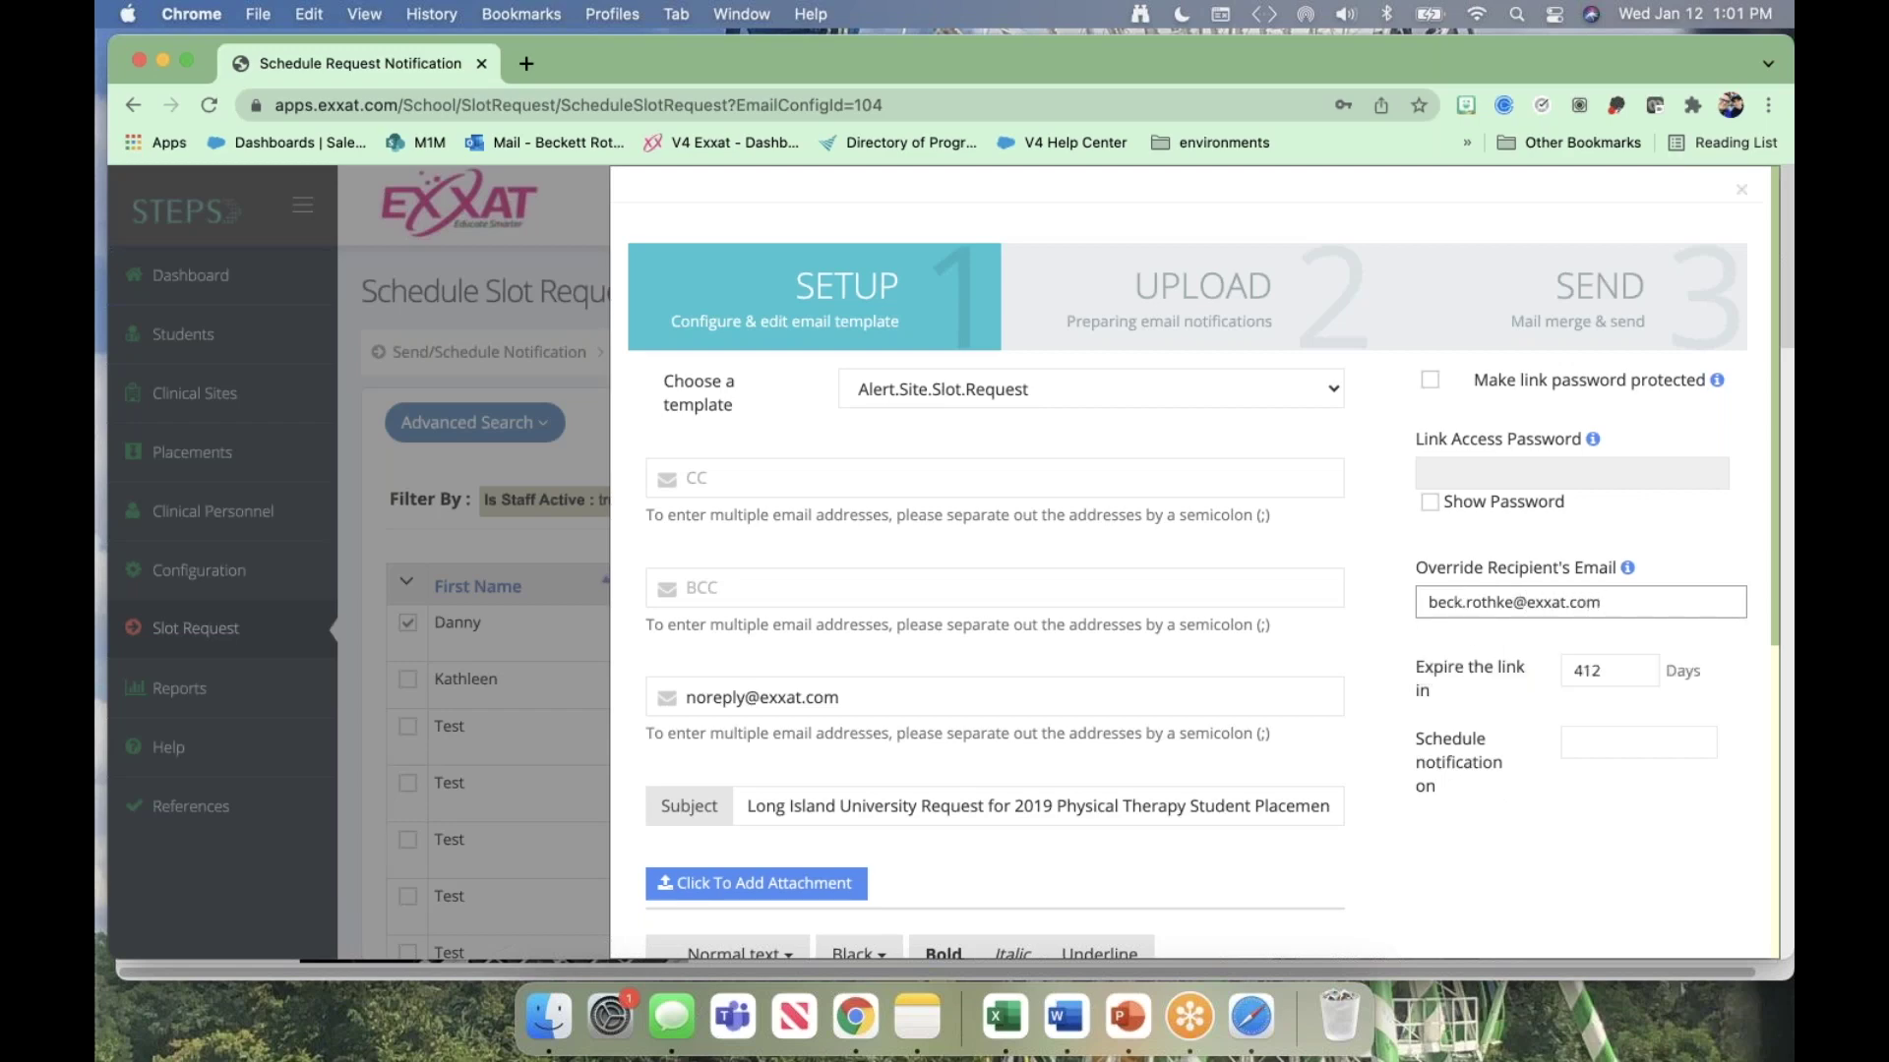
{"action": "scroll", "coordinate": [1542, 824], "scroll_direction": "down", "scroll_amount": 5}
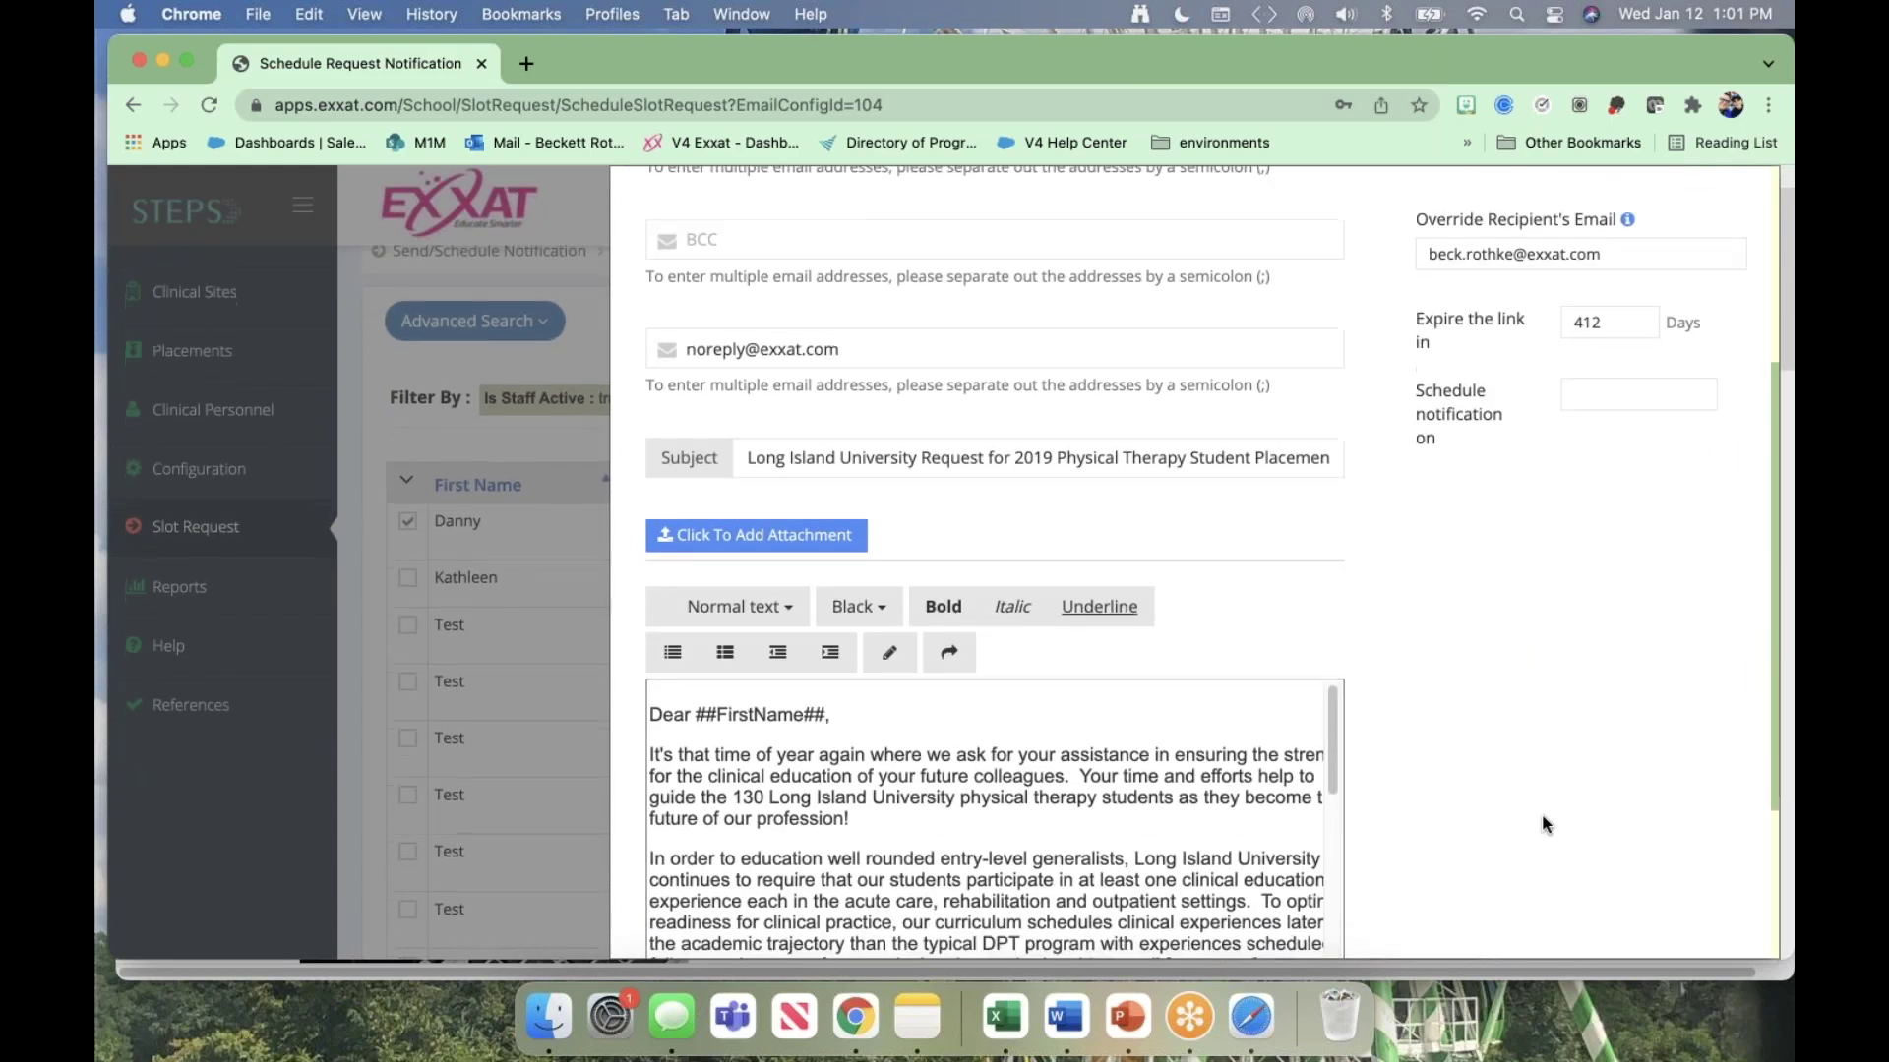
{"action": "scroll", "coordinate": [1542, 825], "scroll_direction": "up", "scroll_amount": 5}
{"action": "scroll", "coordinate": [1511, 733], "scroll_direction": "down", "scroll_amount": 5}
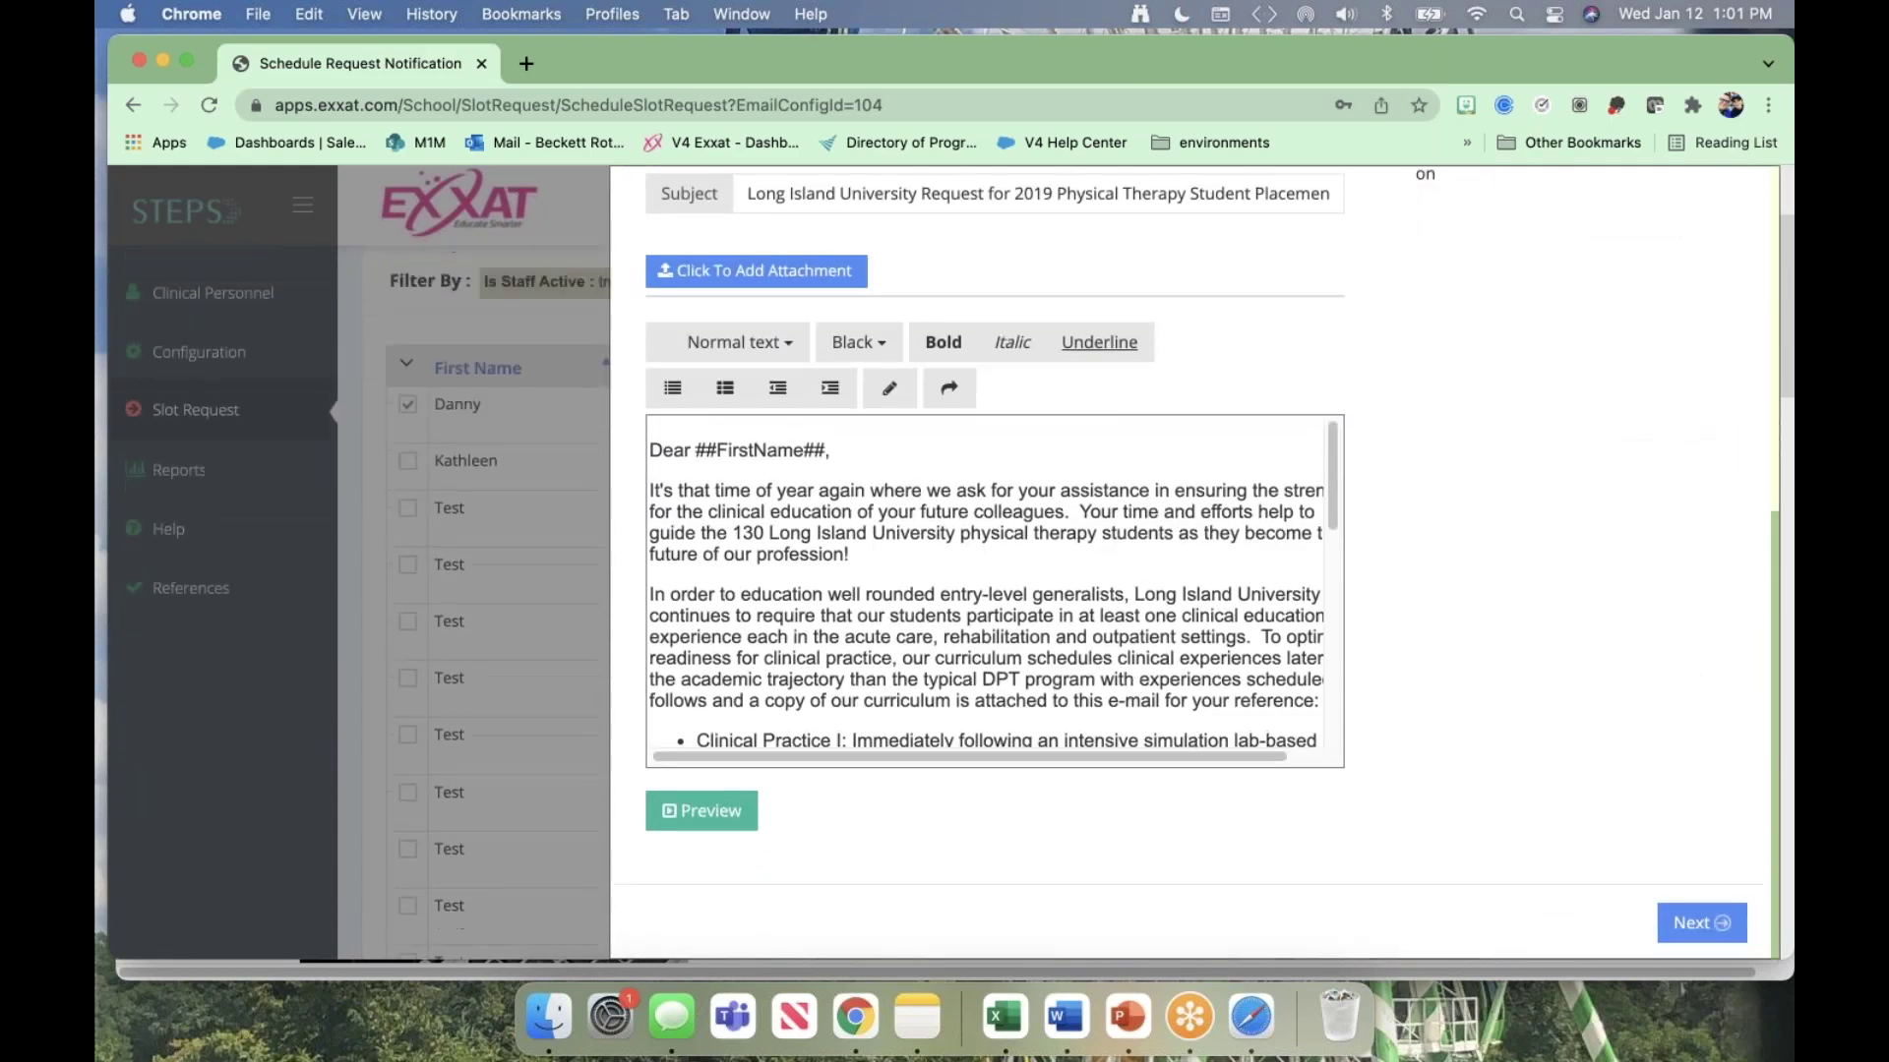
{"action": "scroll", "coordinate": [1367, 663], "scroll_direction": "up", "scroll_amount": 7}
{"action": "scroll", "coordinate": [1368, 663], "scroll_direction": "down", "scroll_amount": 2}
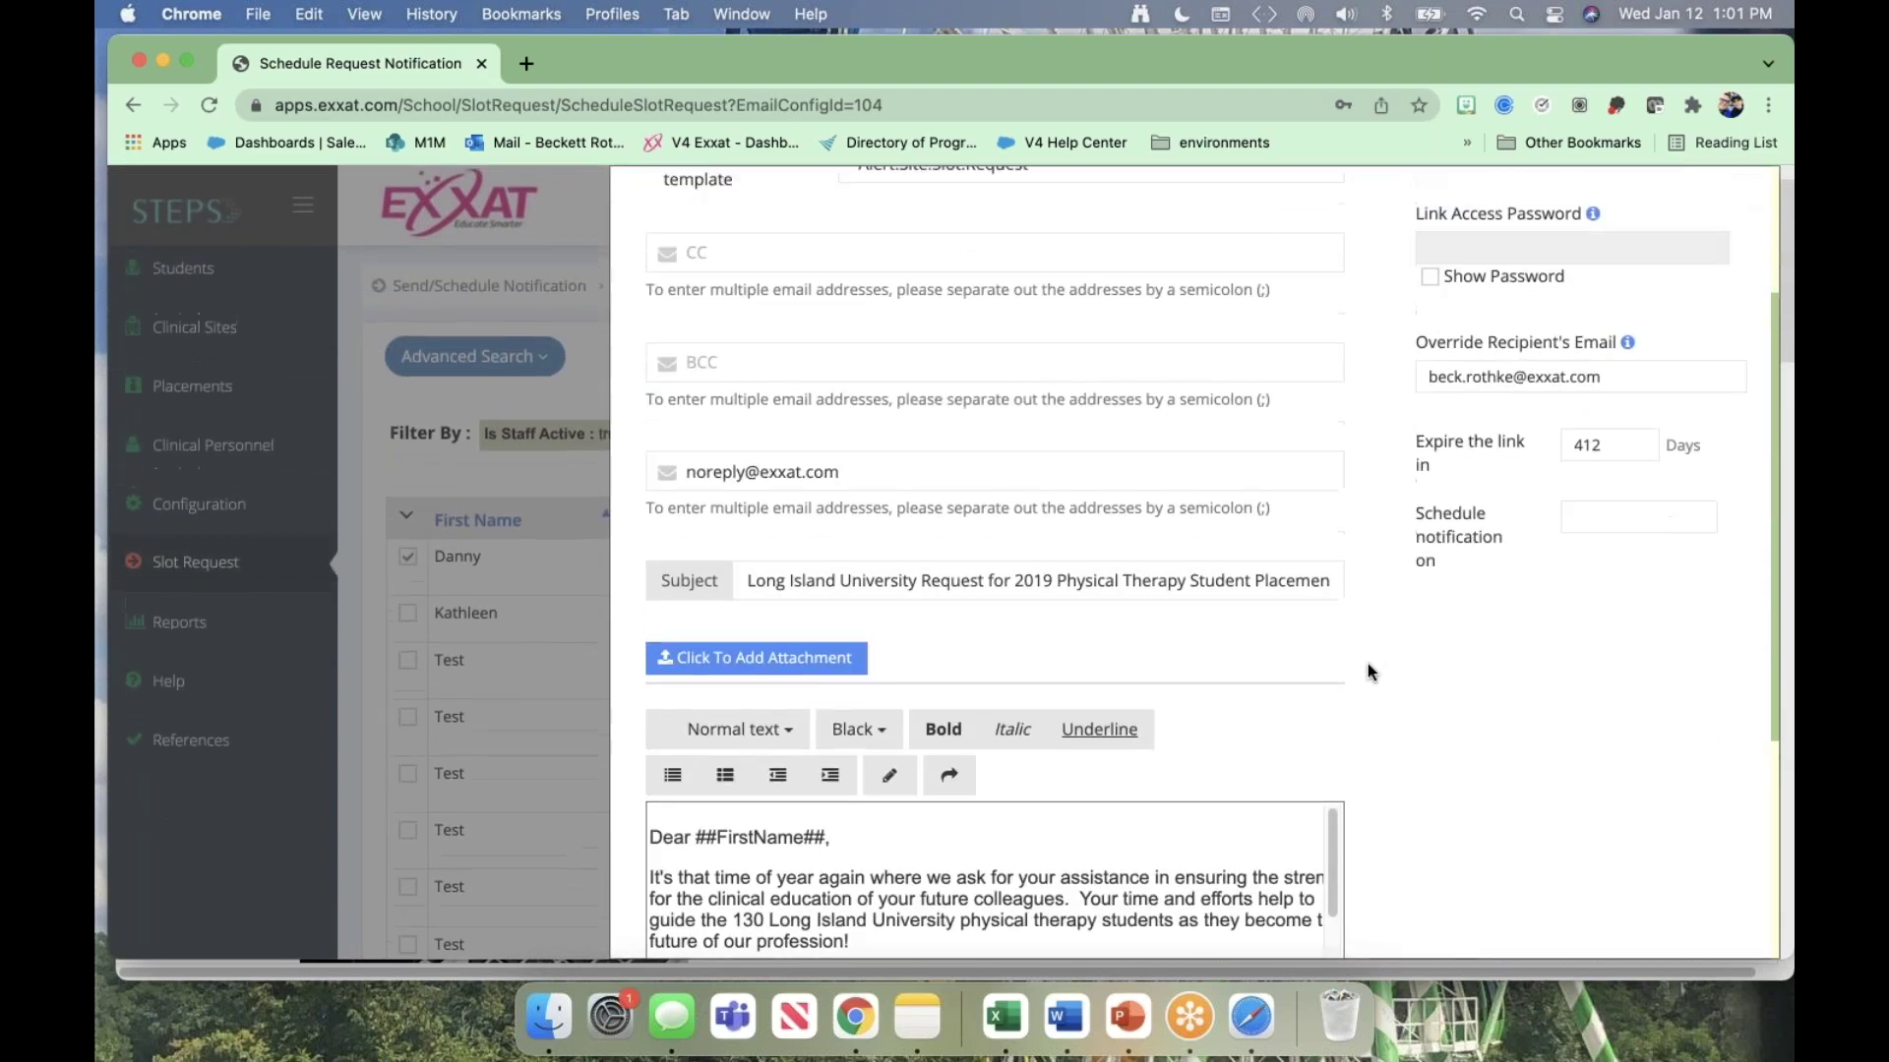
{"action": "scroll", "coordinate": [1367, 663], "scroll_direction": "up", "scroll_amount": 2}
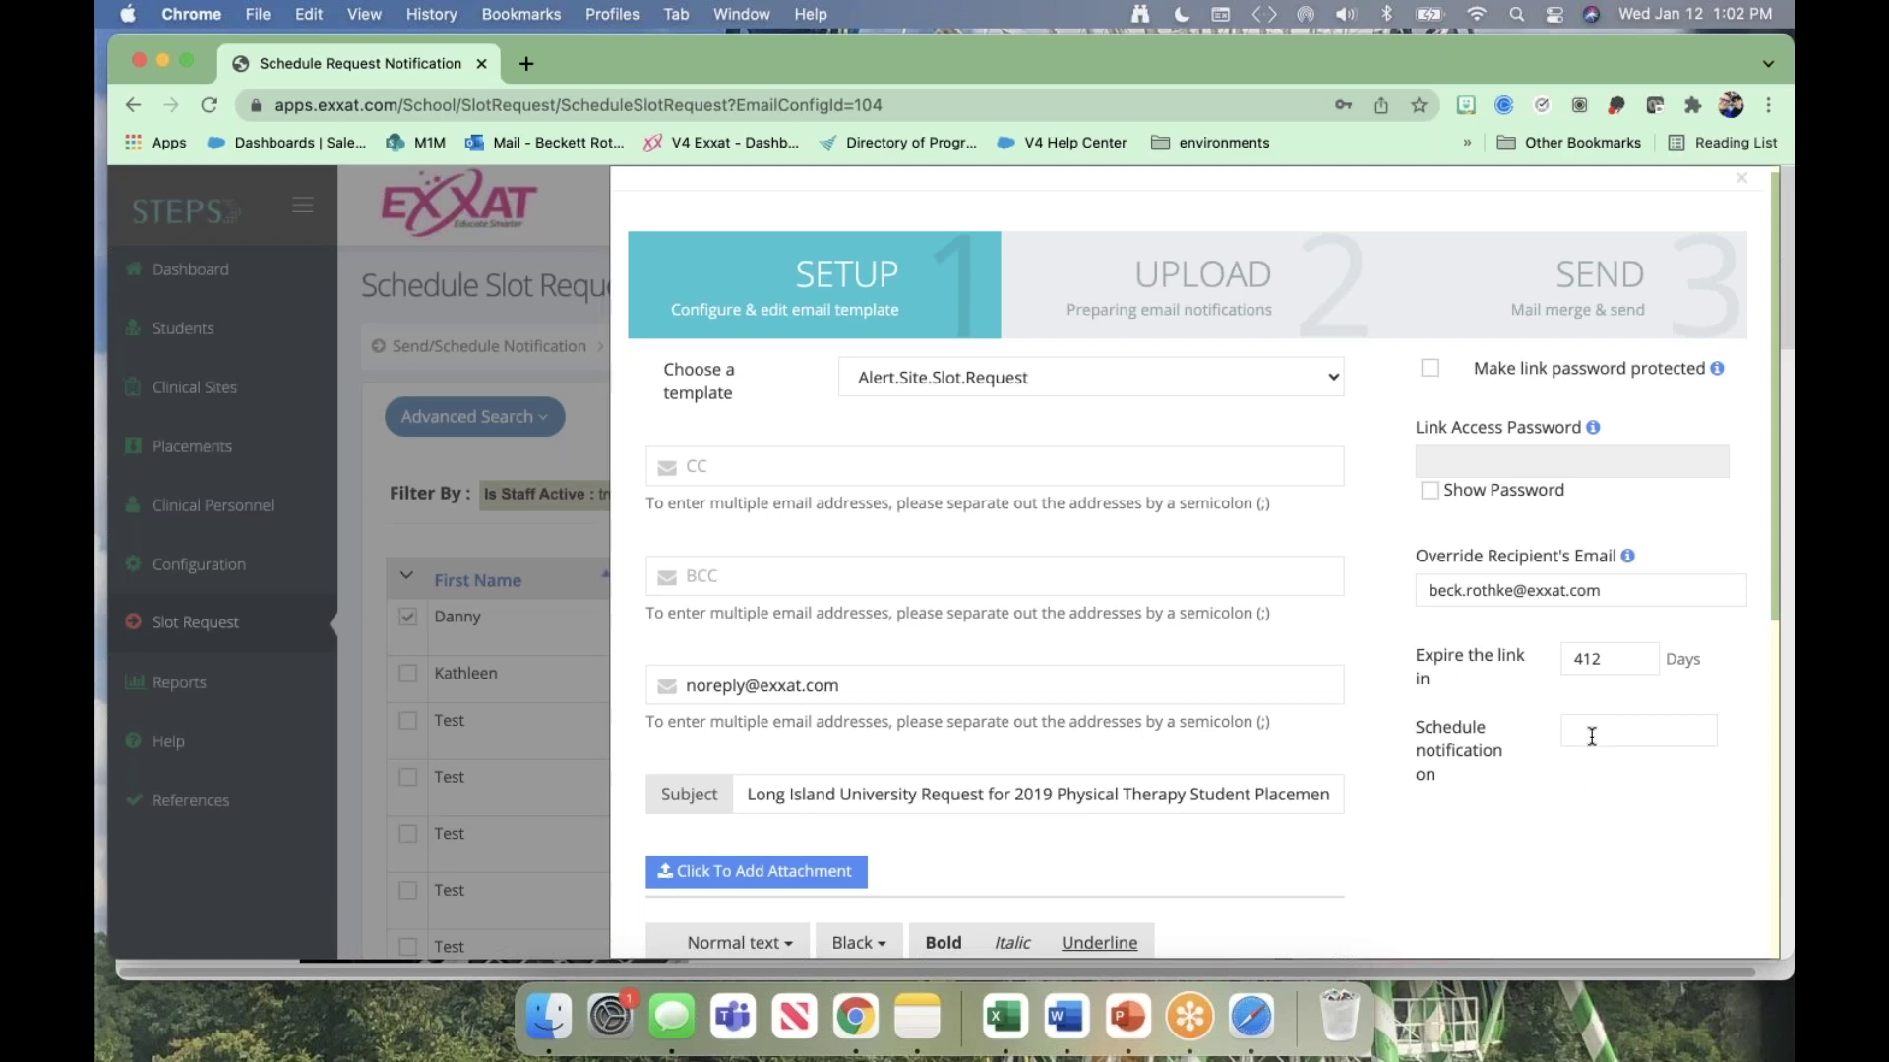
- Leave the schedule date empty, review the email body, and proceed to upload
{"action": "left_click", "coordinate": [1618, 744]}
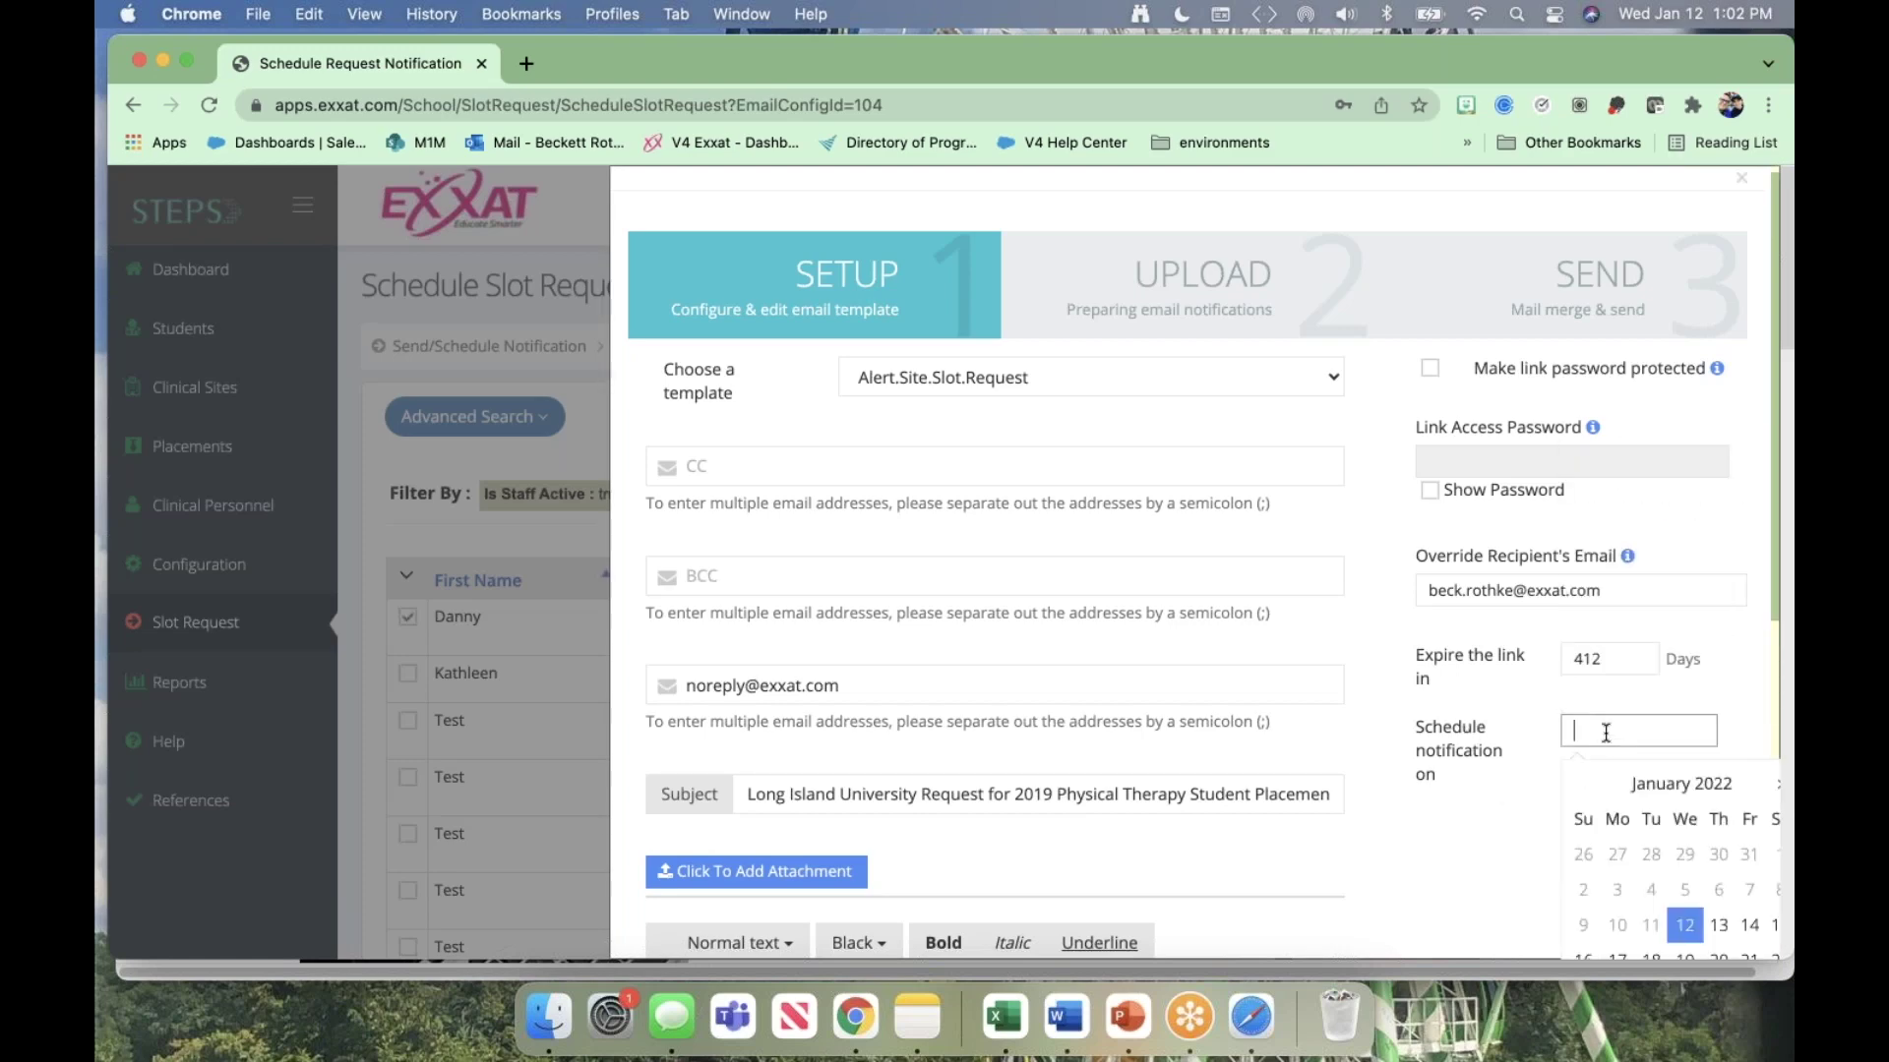
{"action": "left_click", "coordinate": [1487, 795]}
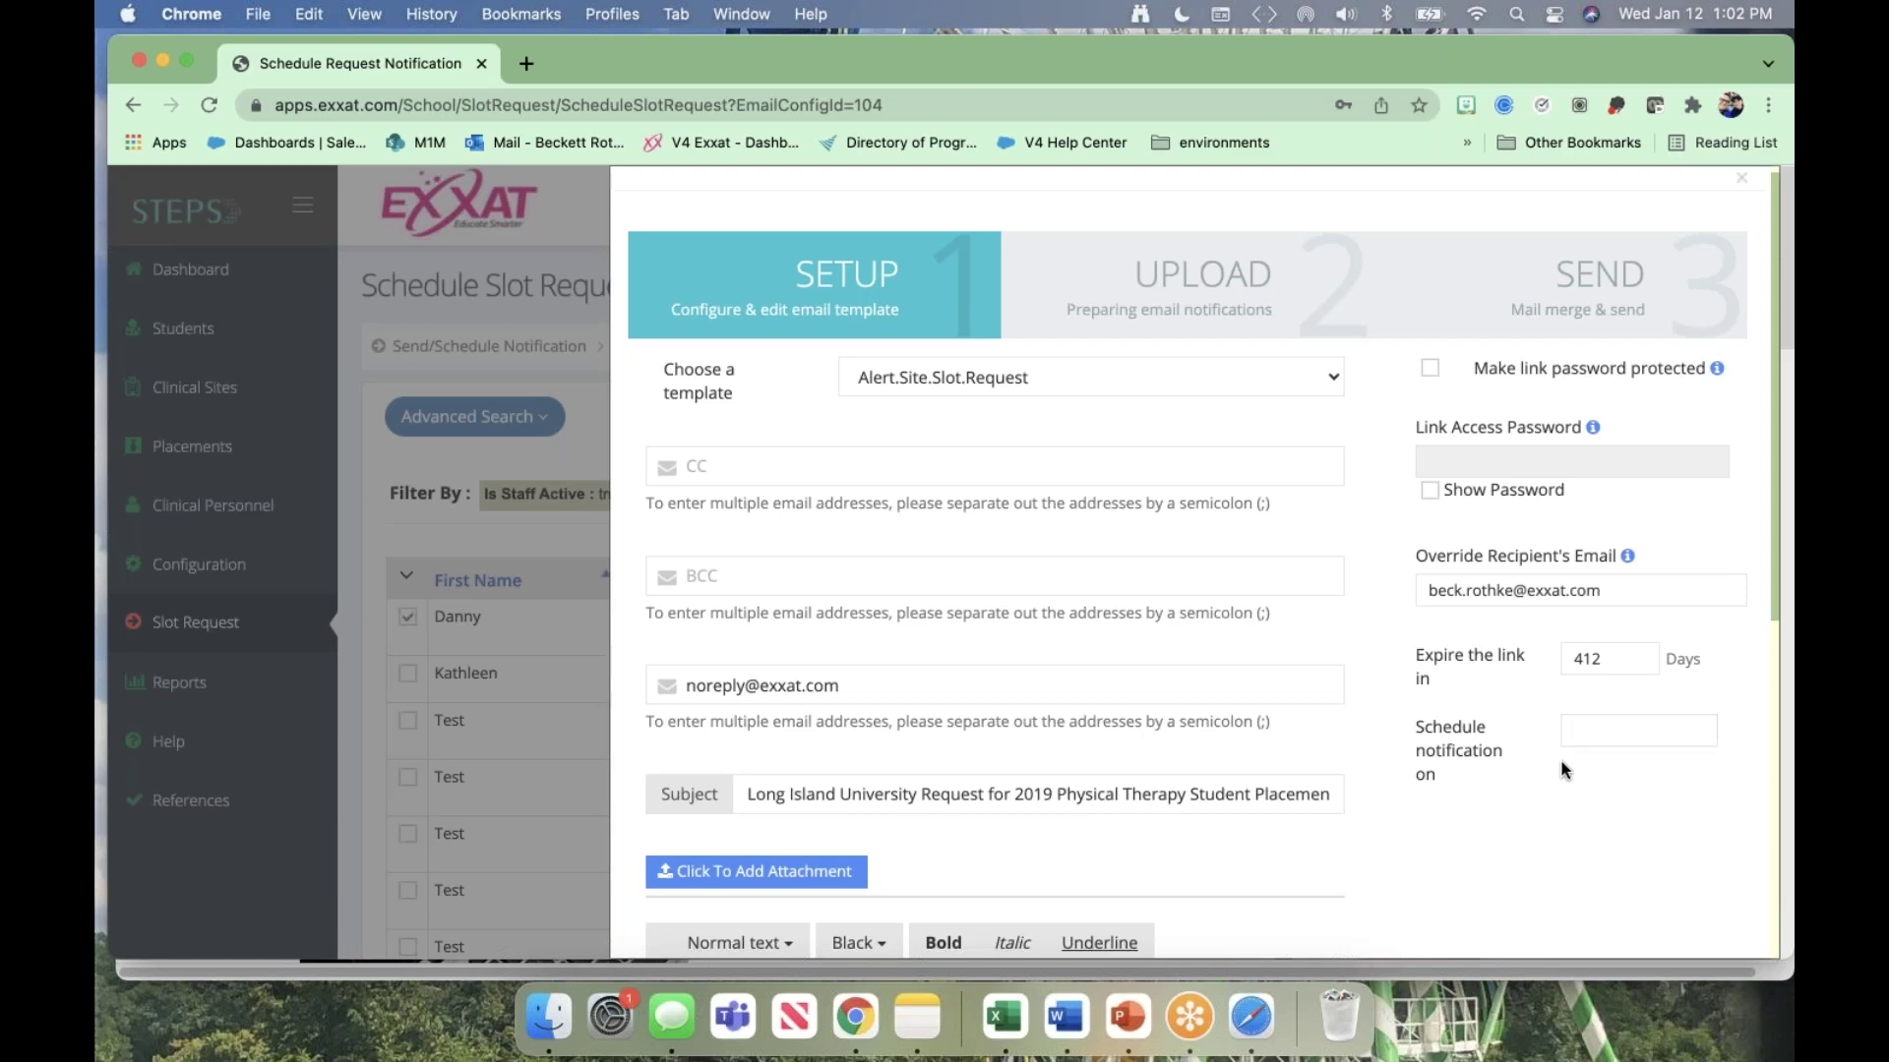
{"action": "scroll", "coordinate": [1704, 799], "scroll_direction": "down", "scroll_amount": 5}
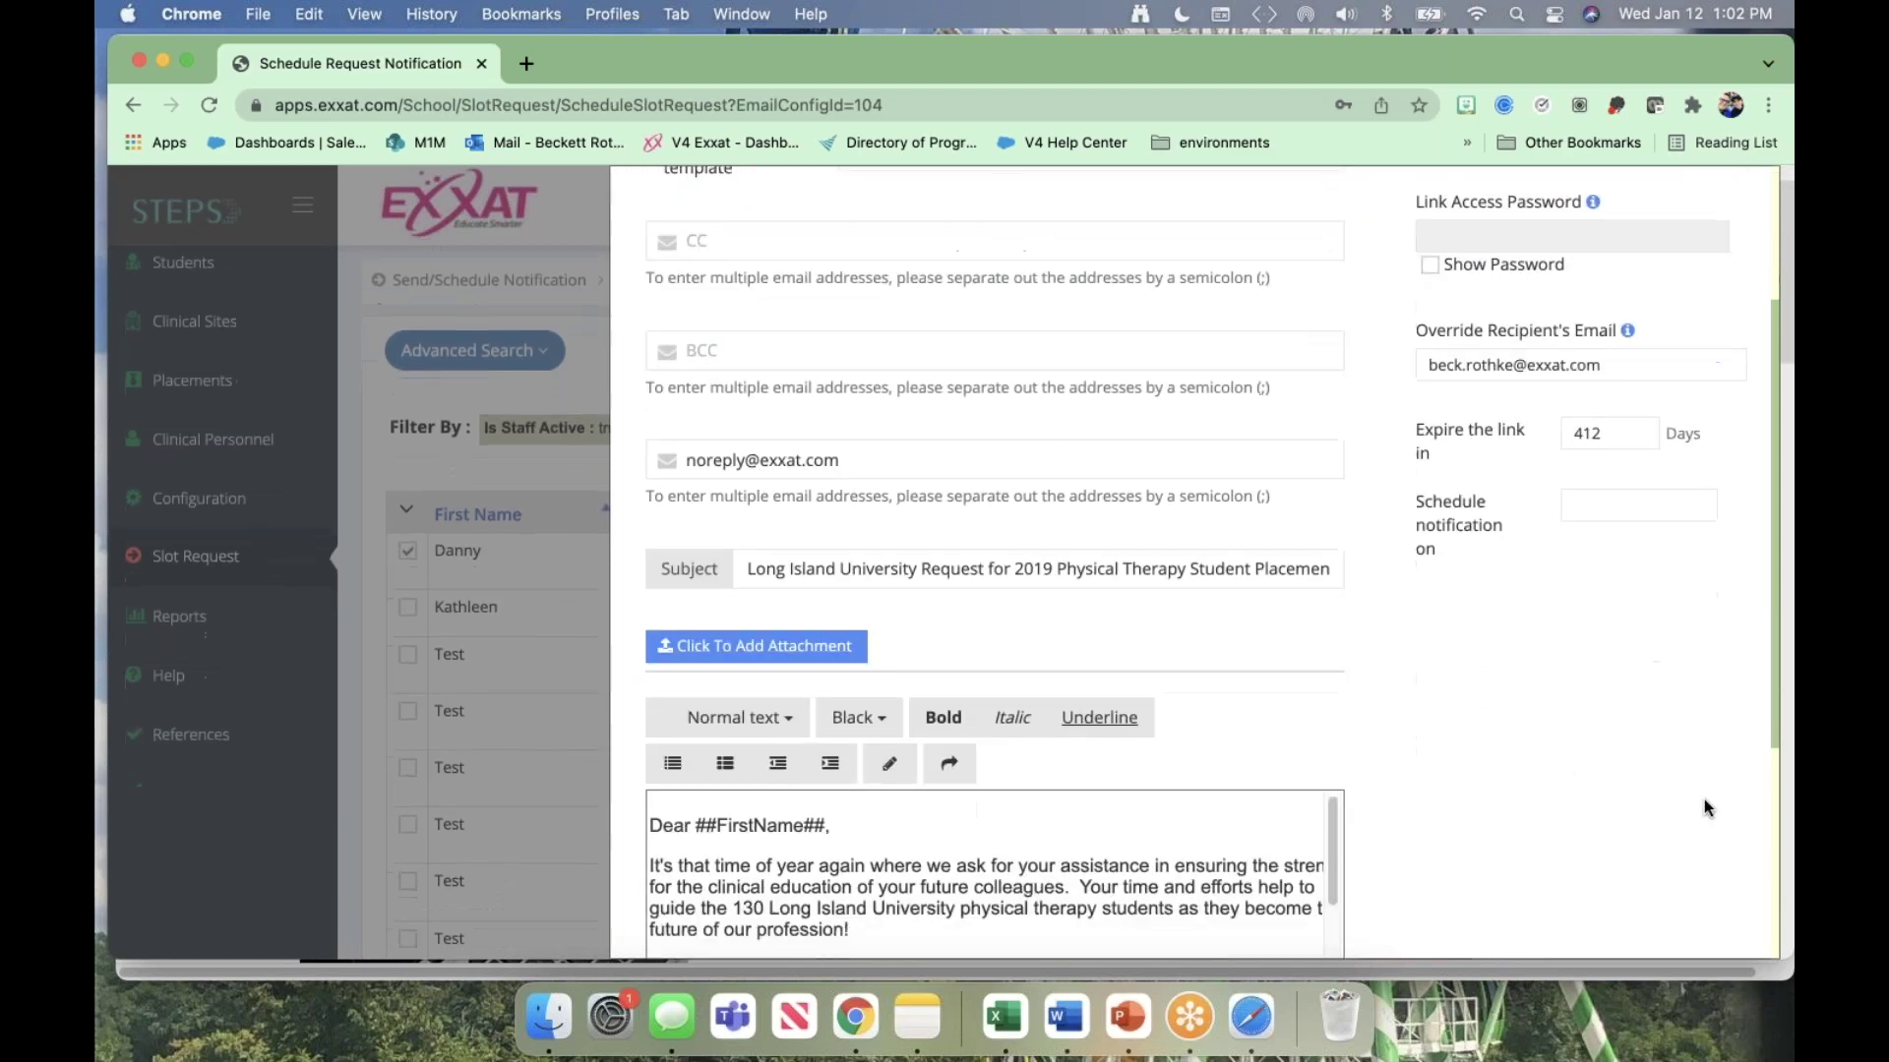
{"action": "scroll", "coordinate": [1703, 798], "scroll_direction": "up", "scroll_amount": 3}
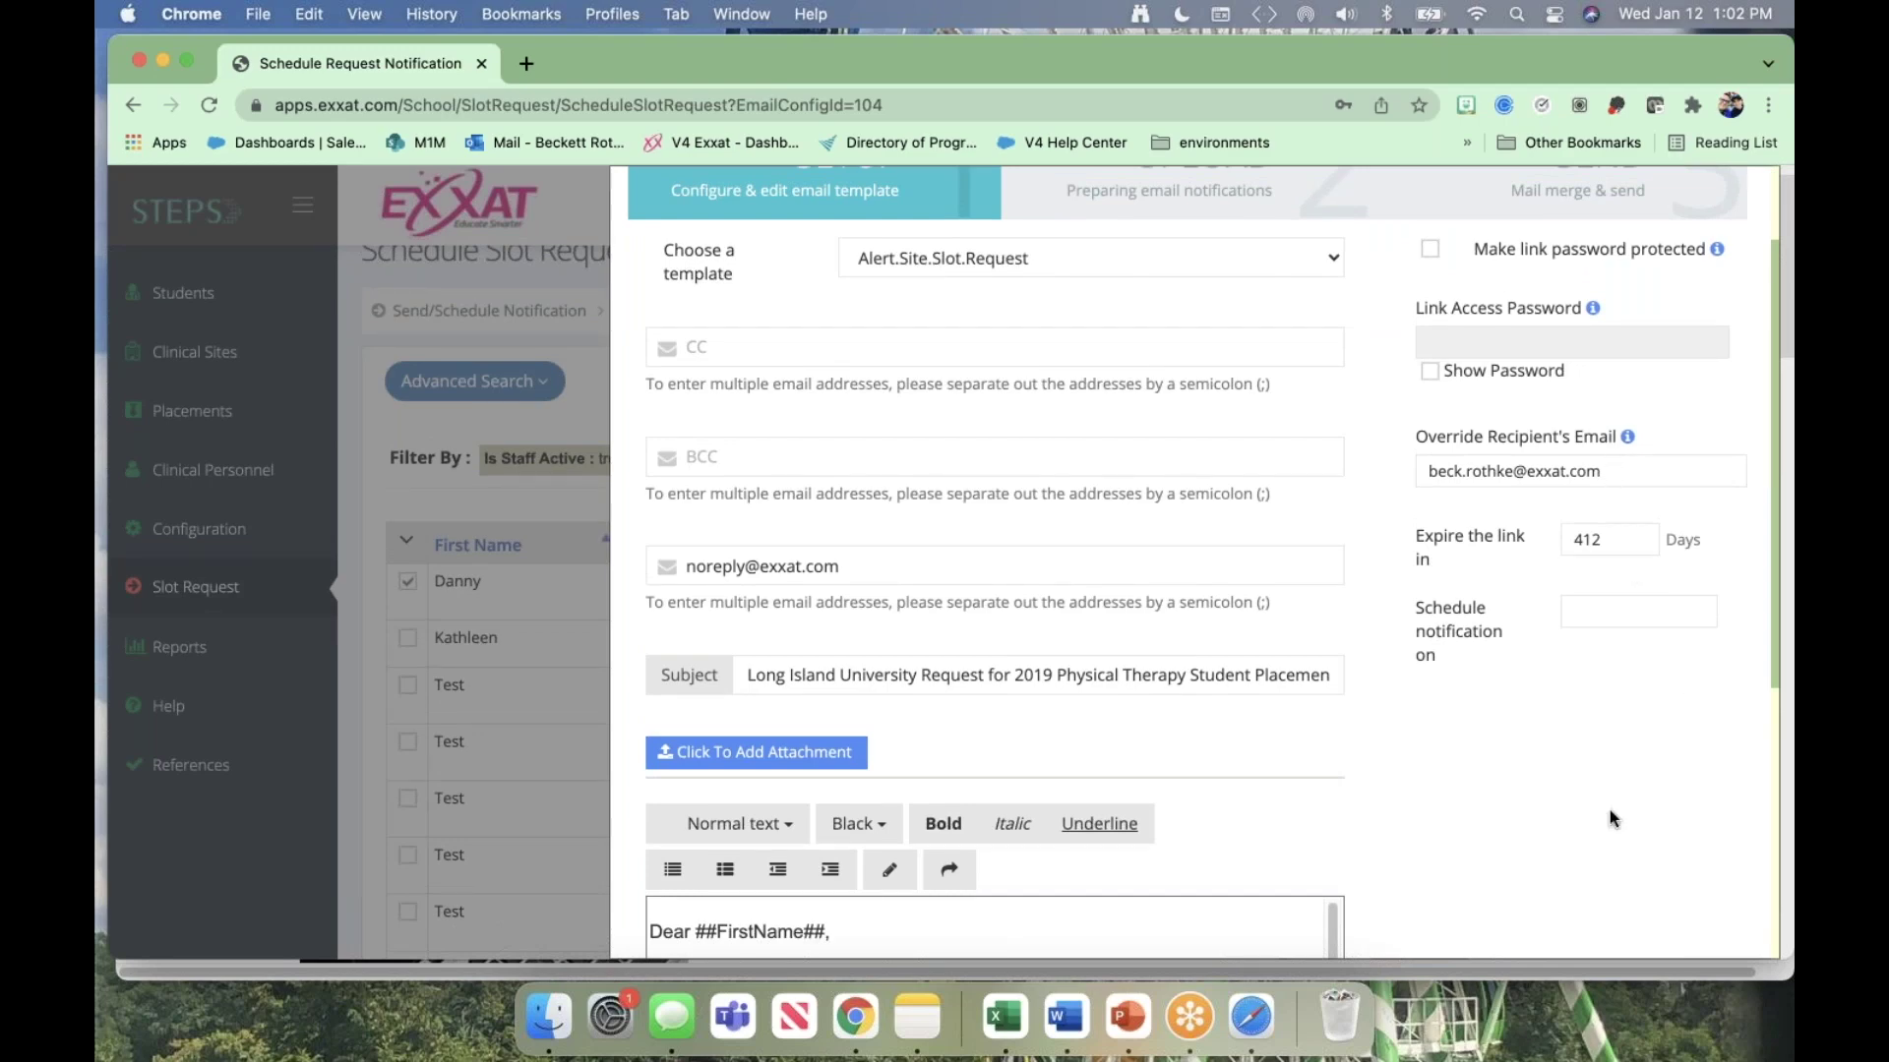
{"action": "scroll", "coordinate": [1610, 811], "scroll_direction": "down", "scroll_amount": 6}
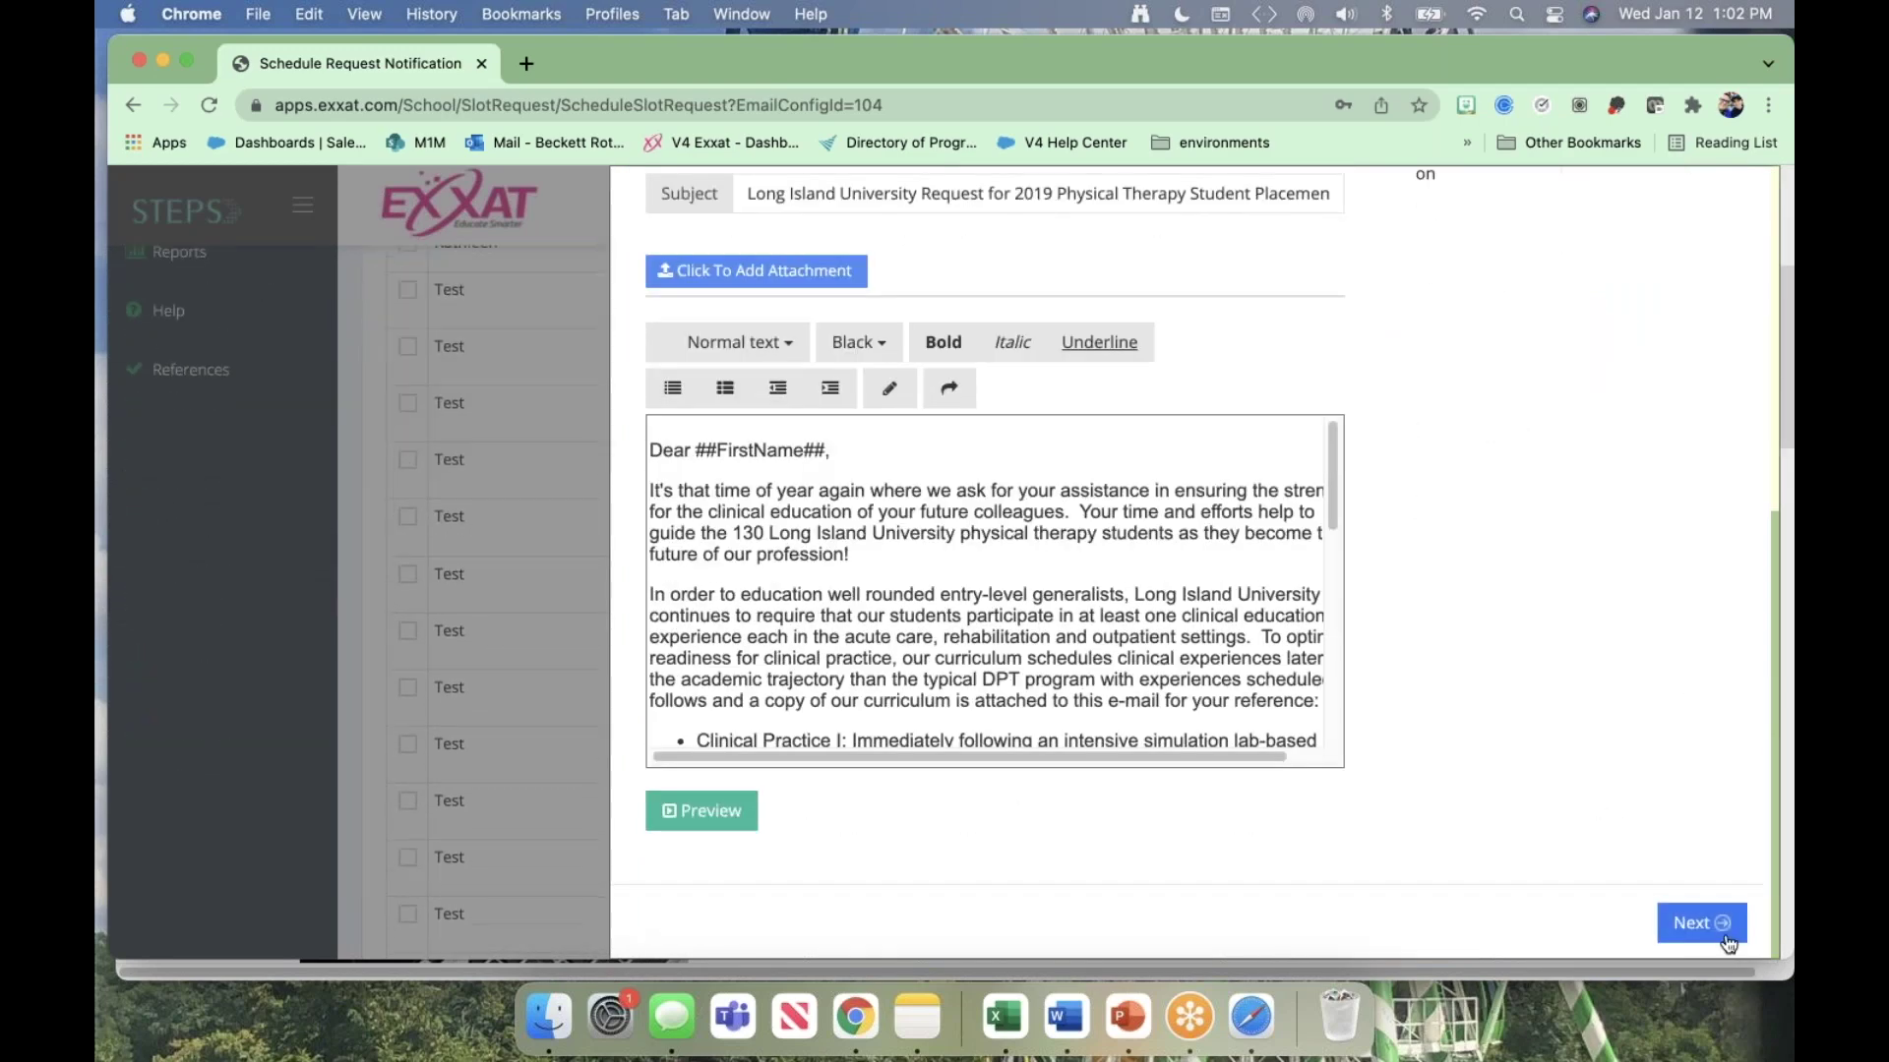
{"action": "left_click", "coordinate": [1721, 929]}
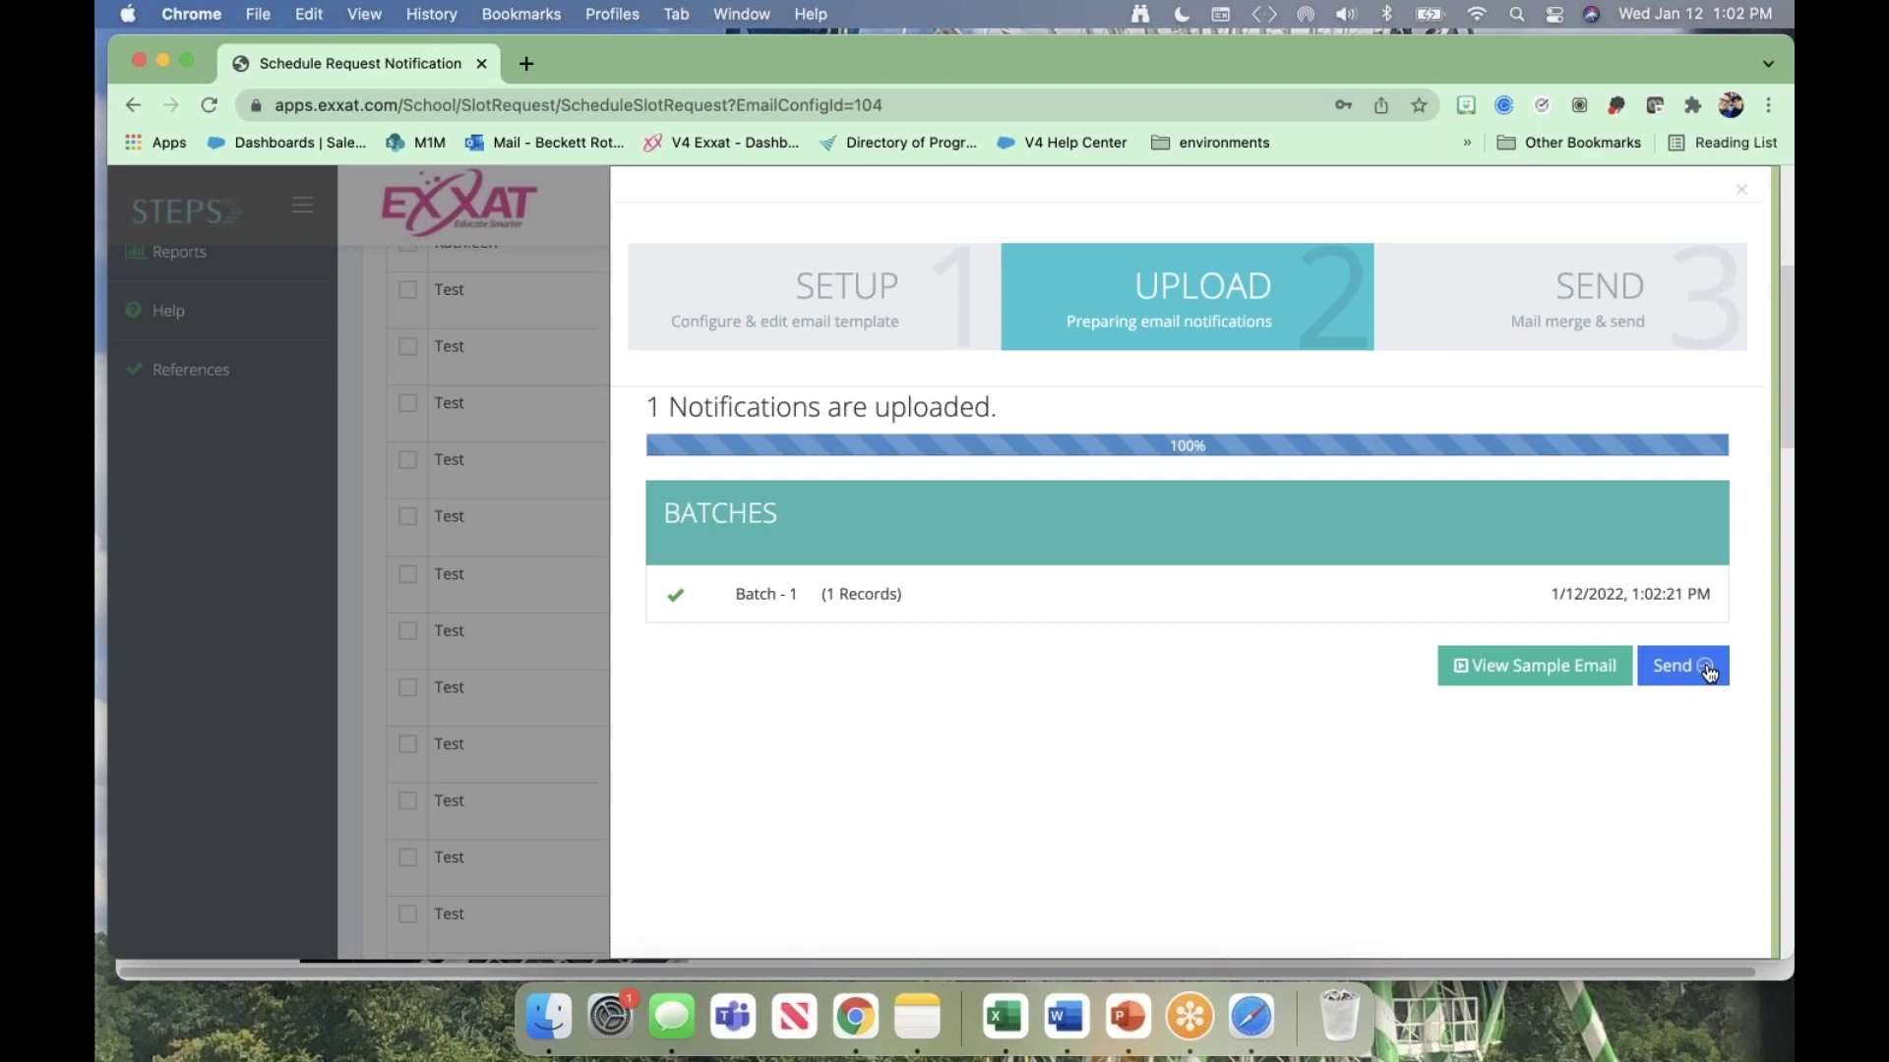
- Send the uploaded notification, confirm with Yes, and highlight the recipient's name
{"action": "left_click", "coordinate": [1703, 671]}
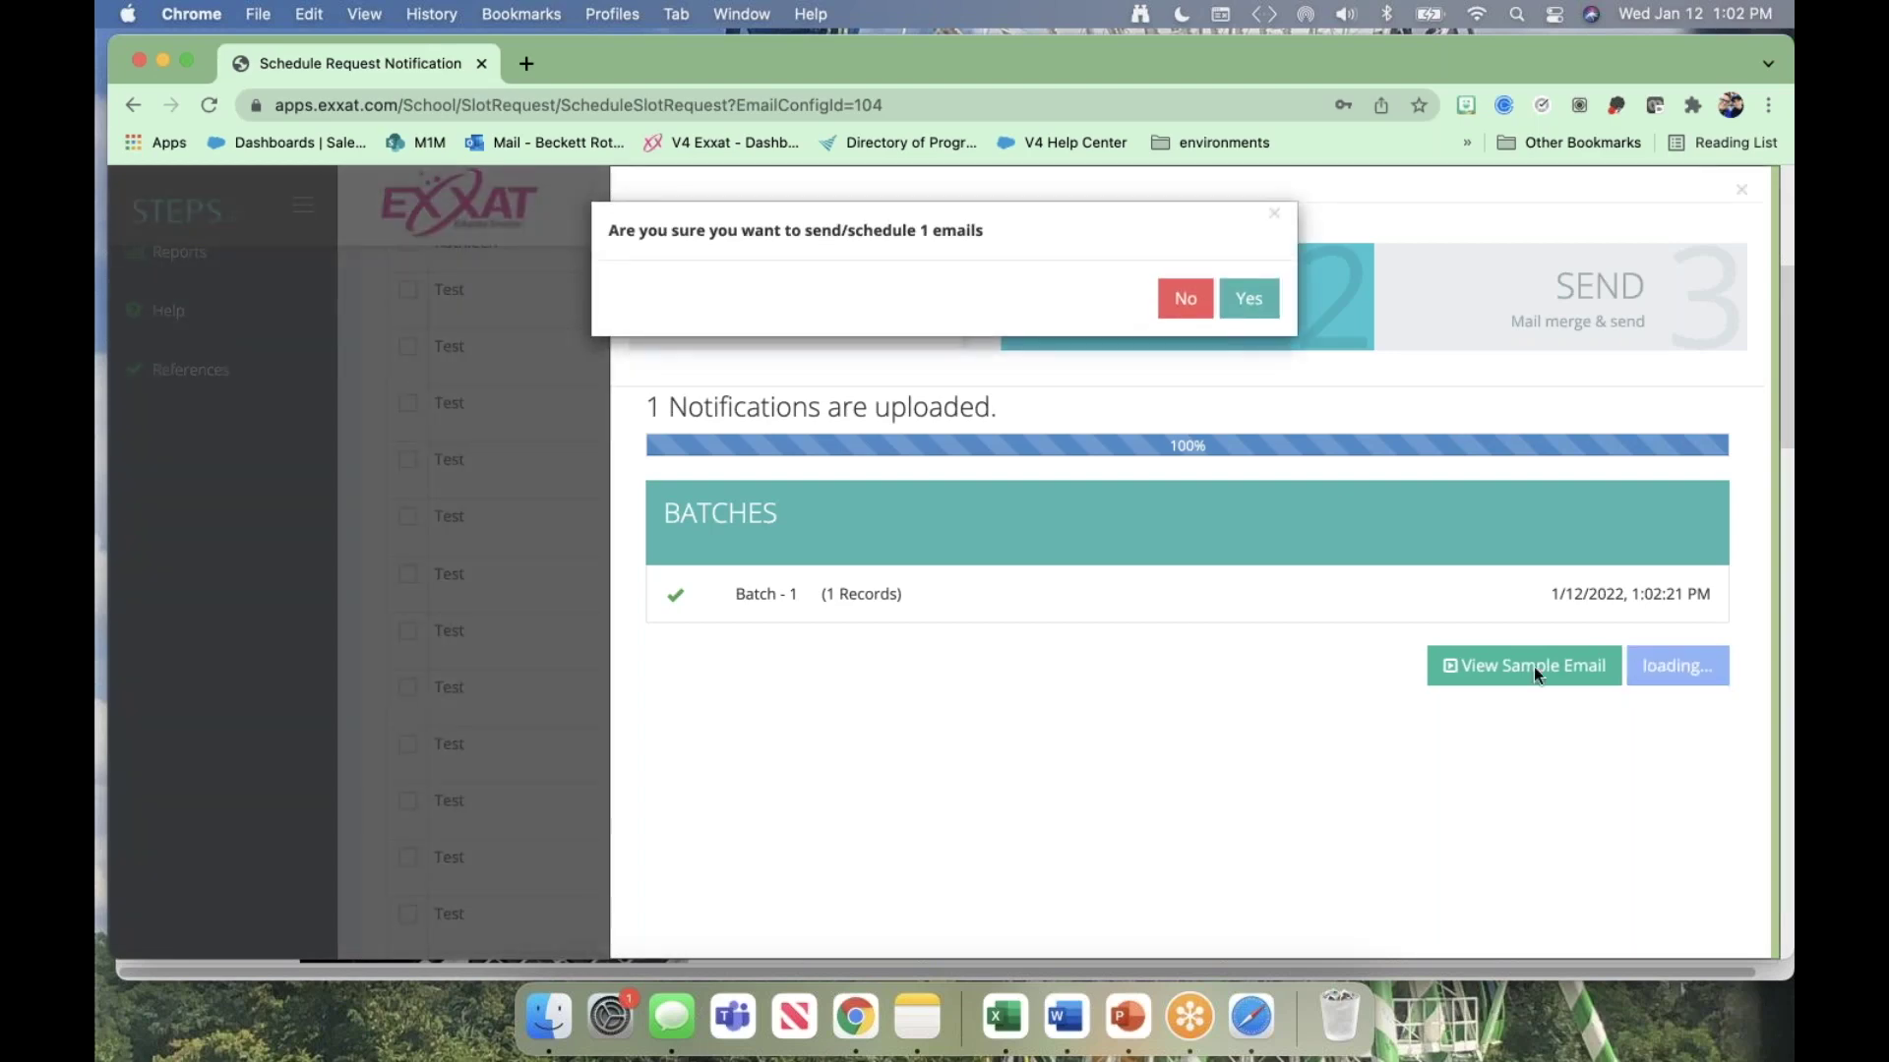
{"action": "left_click", "coordinate": [1247, 298]}
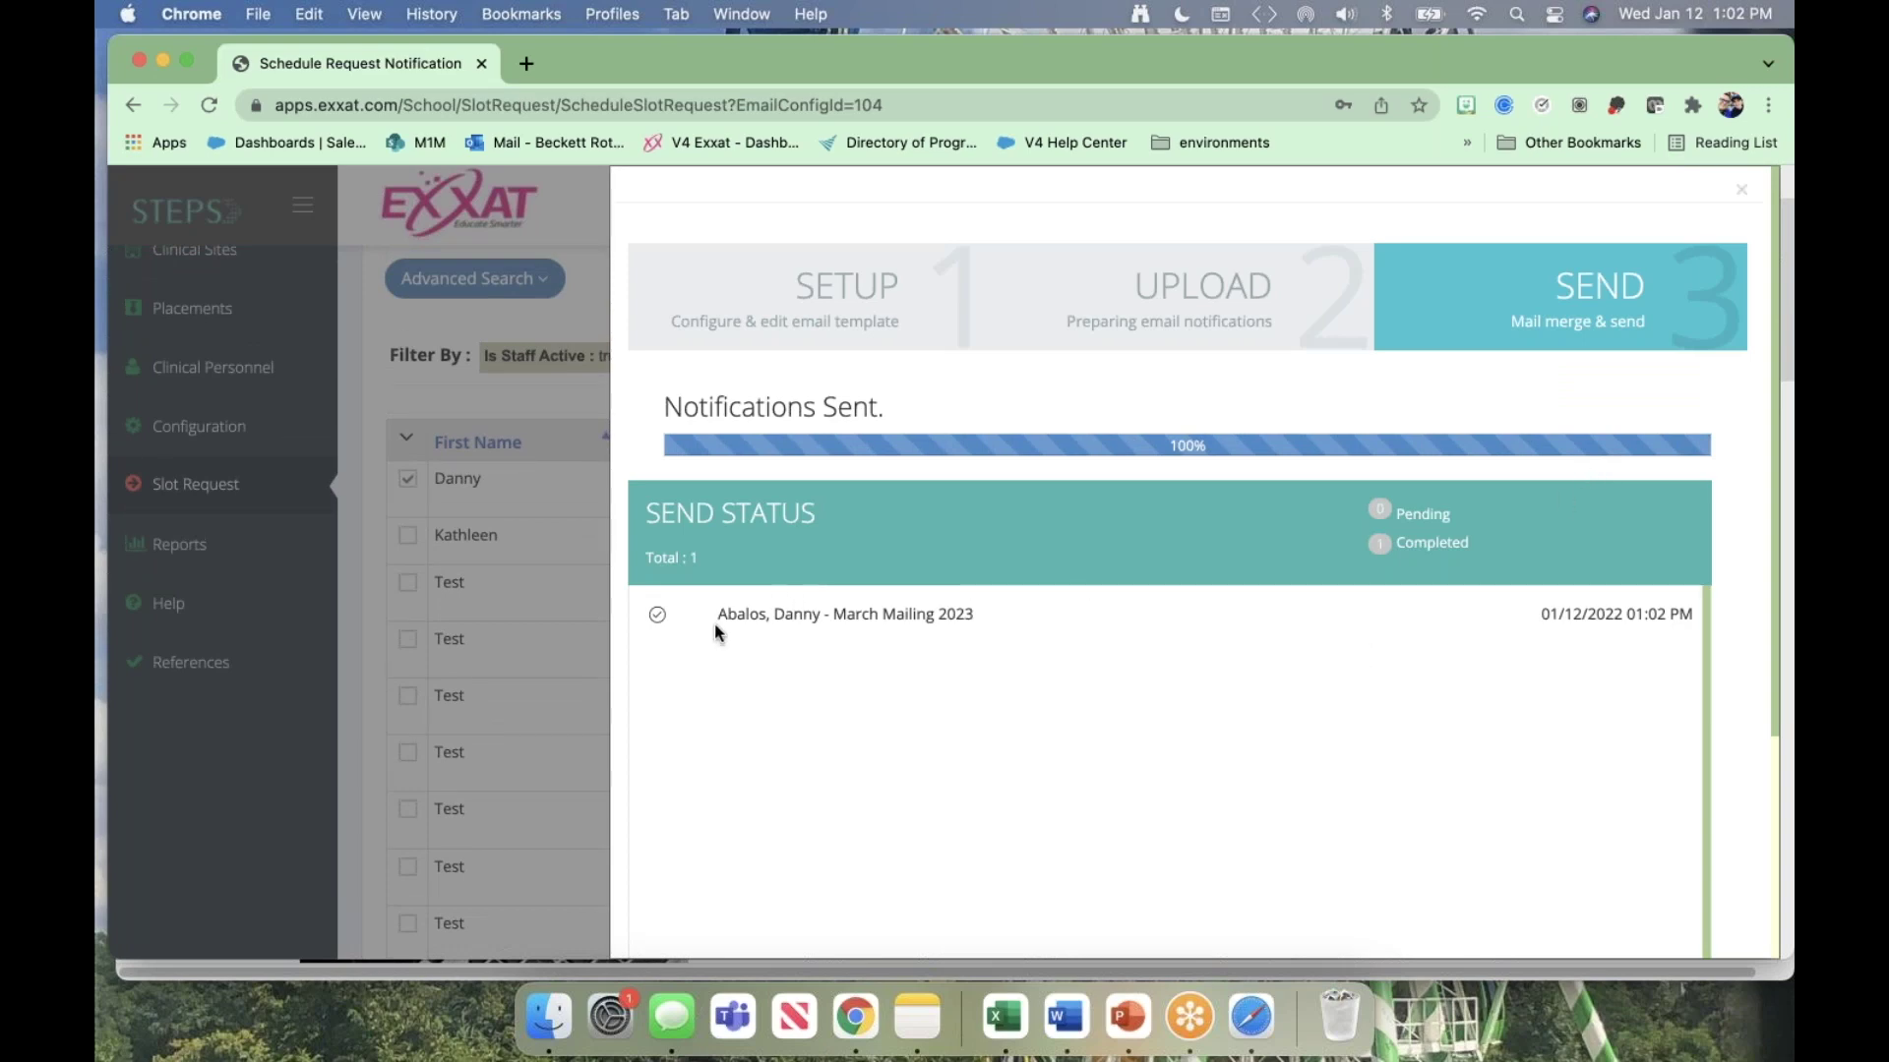
{"action": "left_click_drag", "start_coordinate": [714, 616], "coordinate": [821, 618]}
- Close the send status and open notification 191's record in the sent history
{"action": "left_click", "coordinate": [1743, 196]}
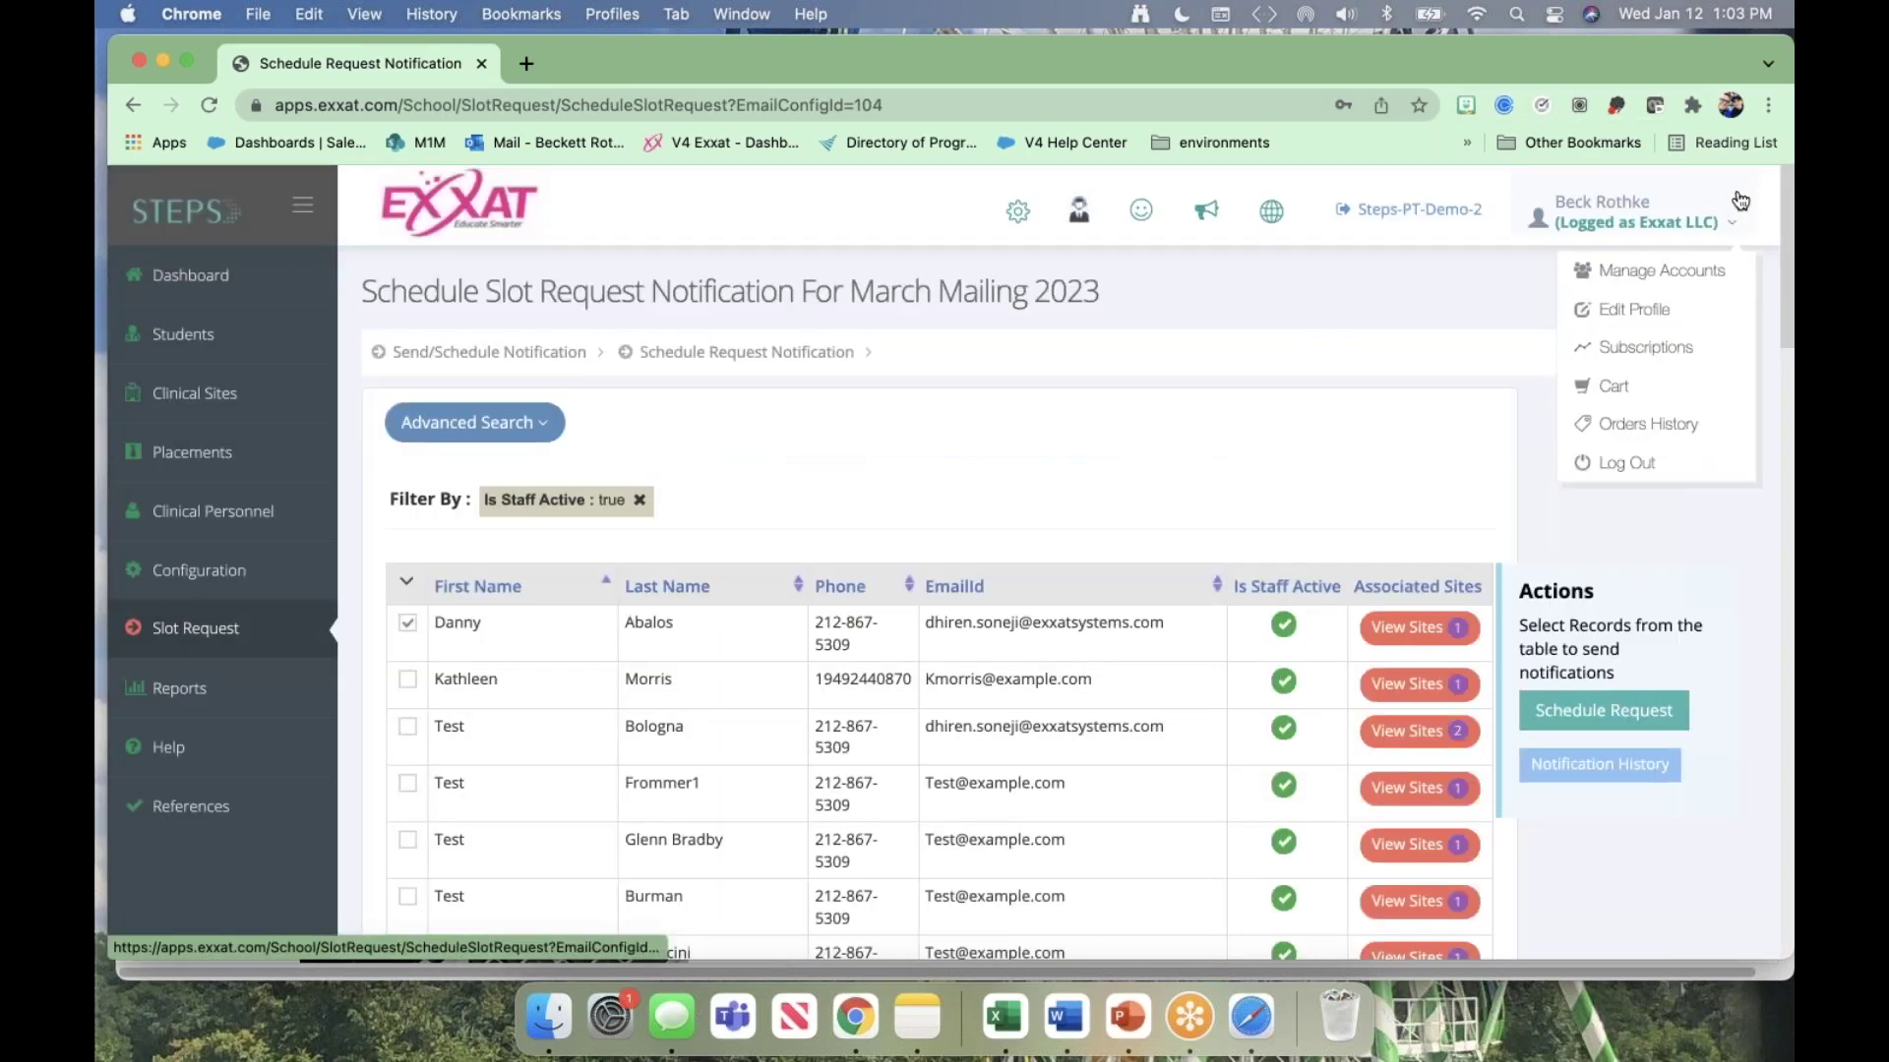
{"action": "scroll", "coordinate": [1679, 846], "scroll_direction": "down", "scroll_amount": 3}
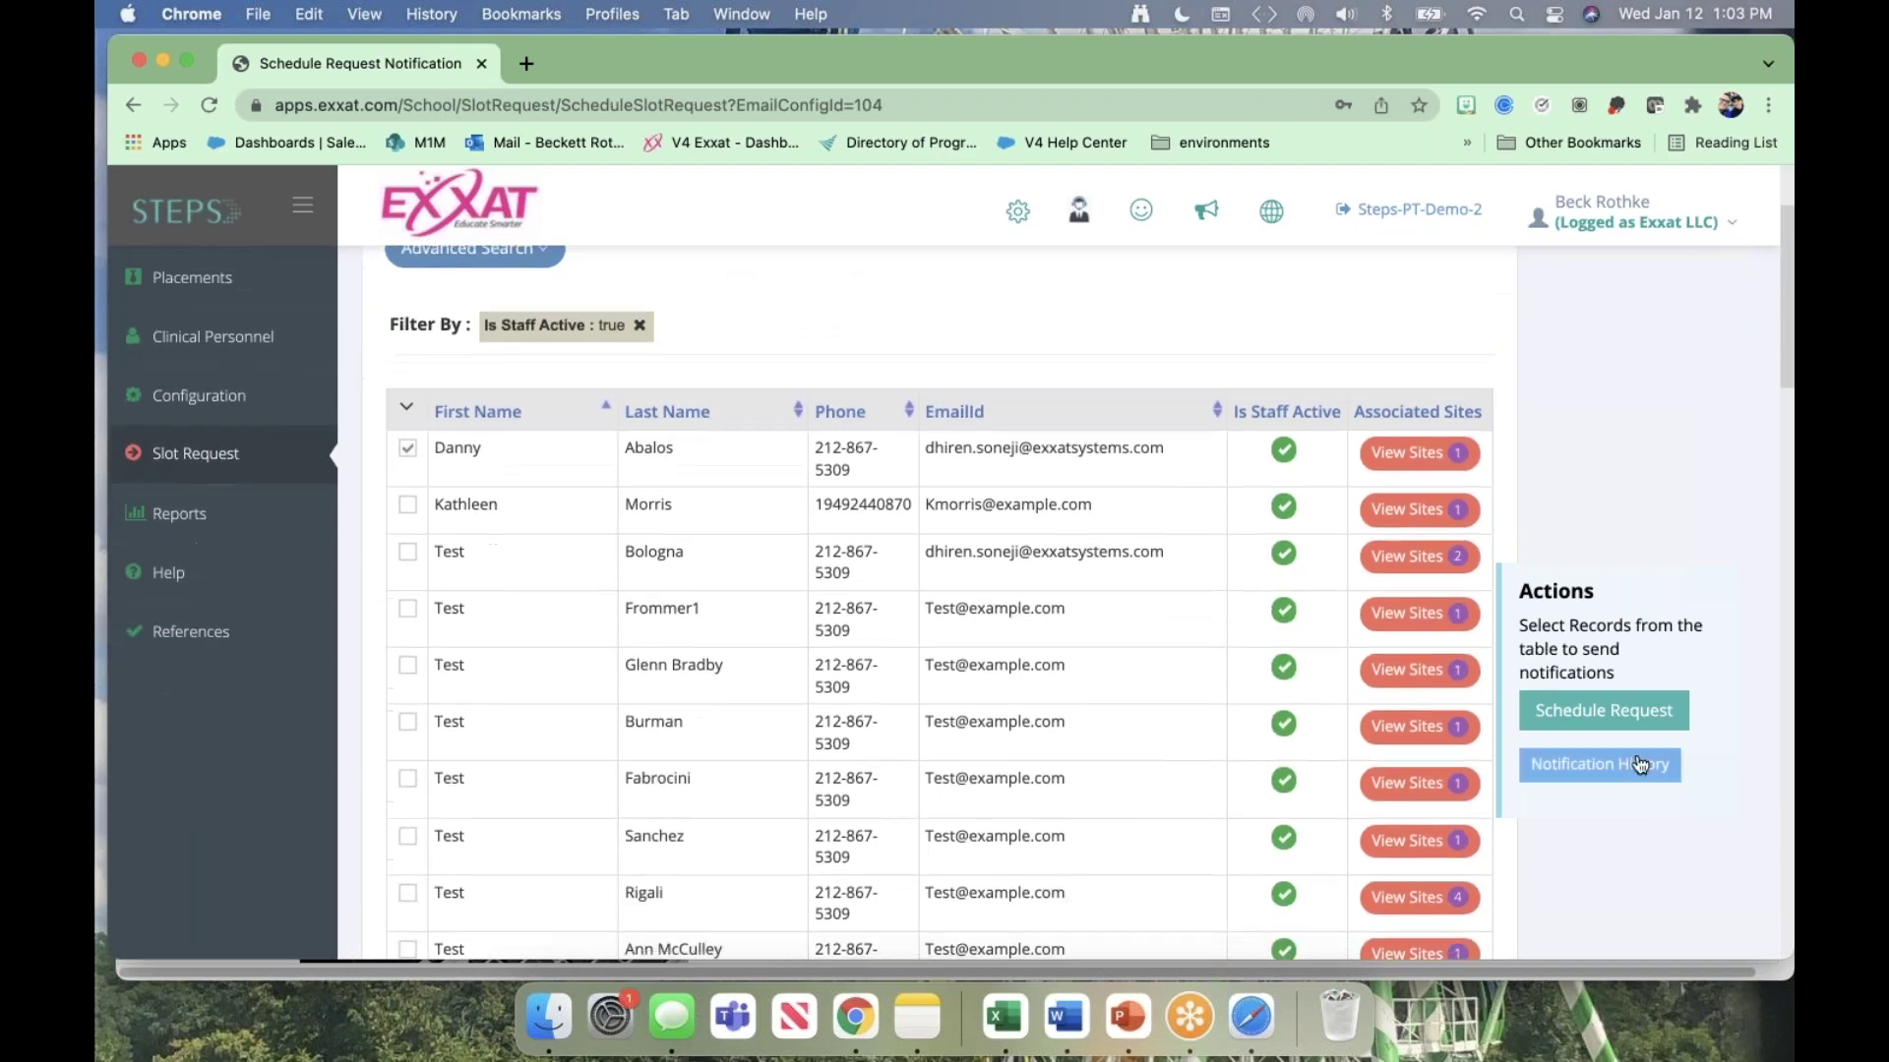
{"action": "left_click", "coordinate": [1639, 766]}
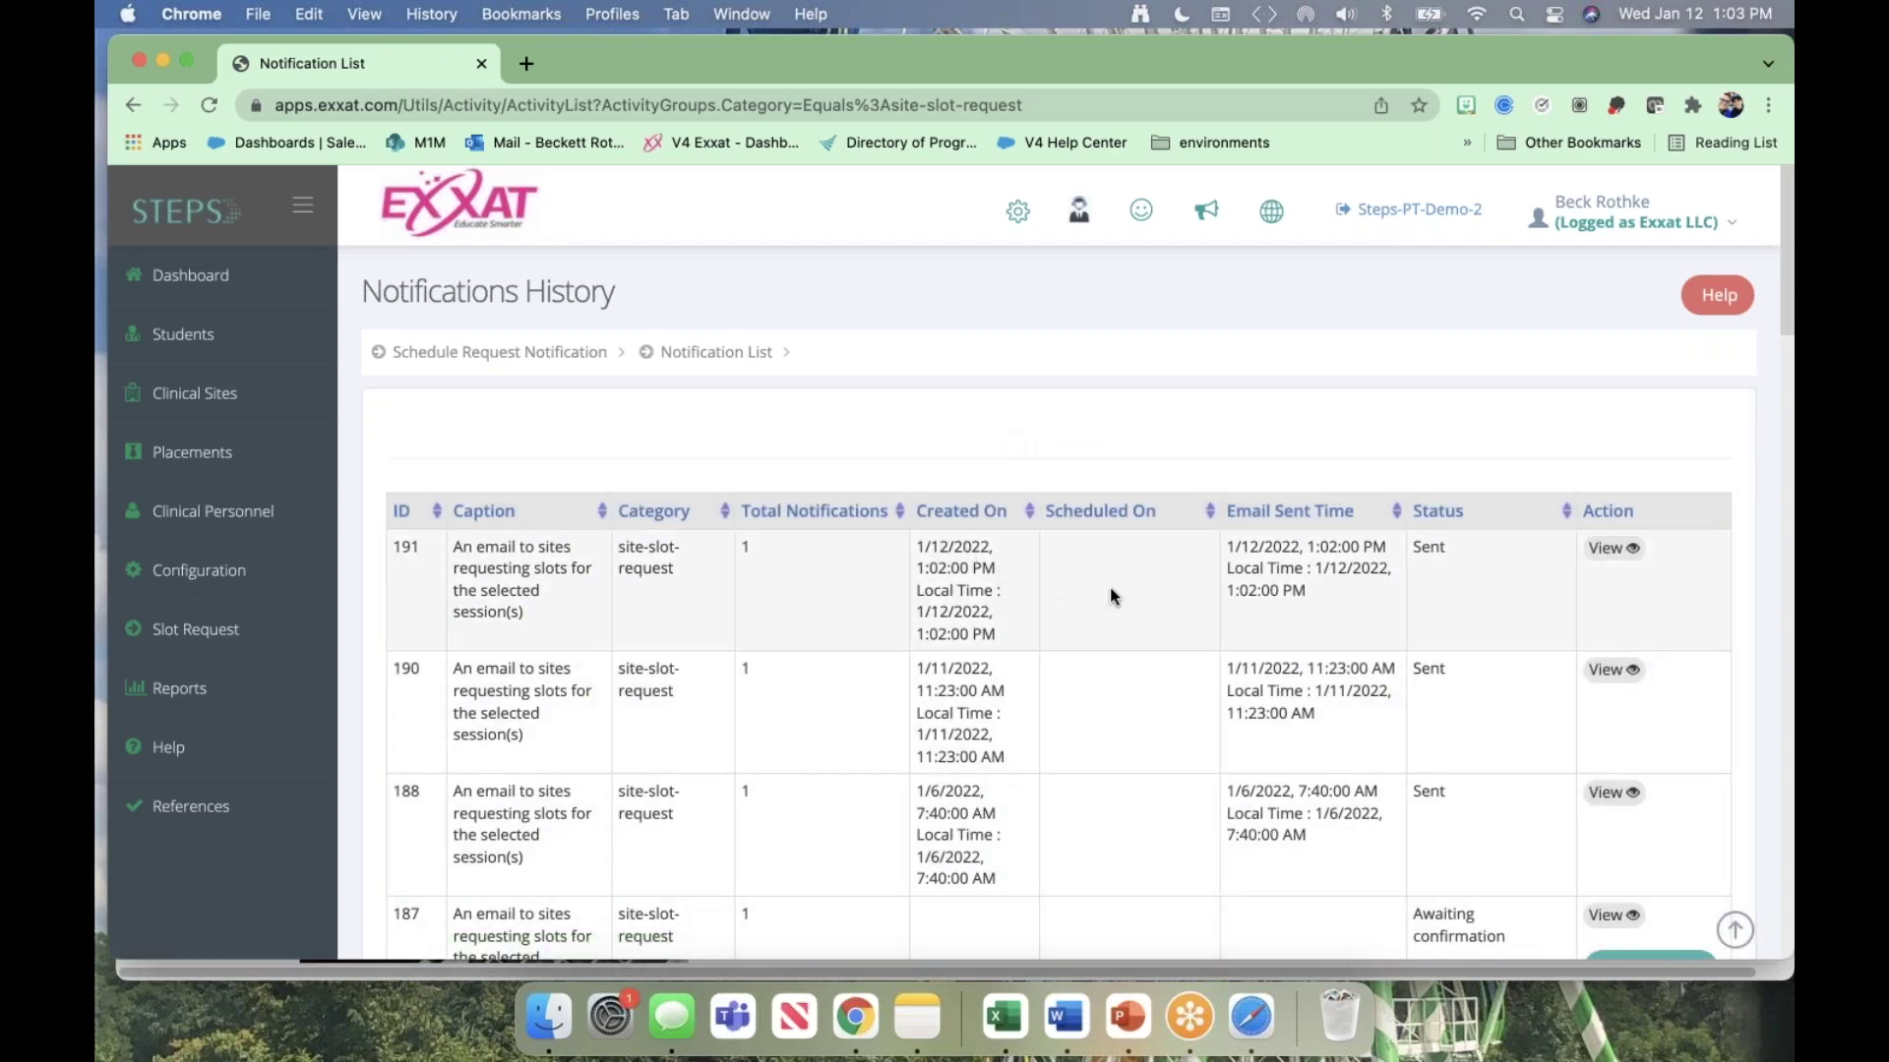
{"action": "left_click", "coordinate": [1610, 551]}
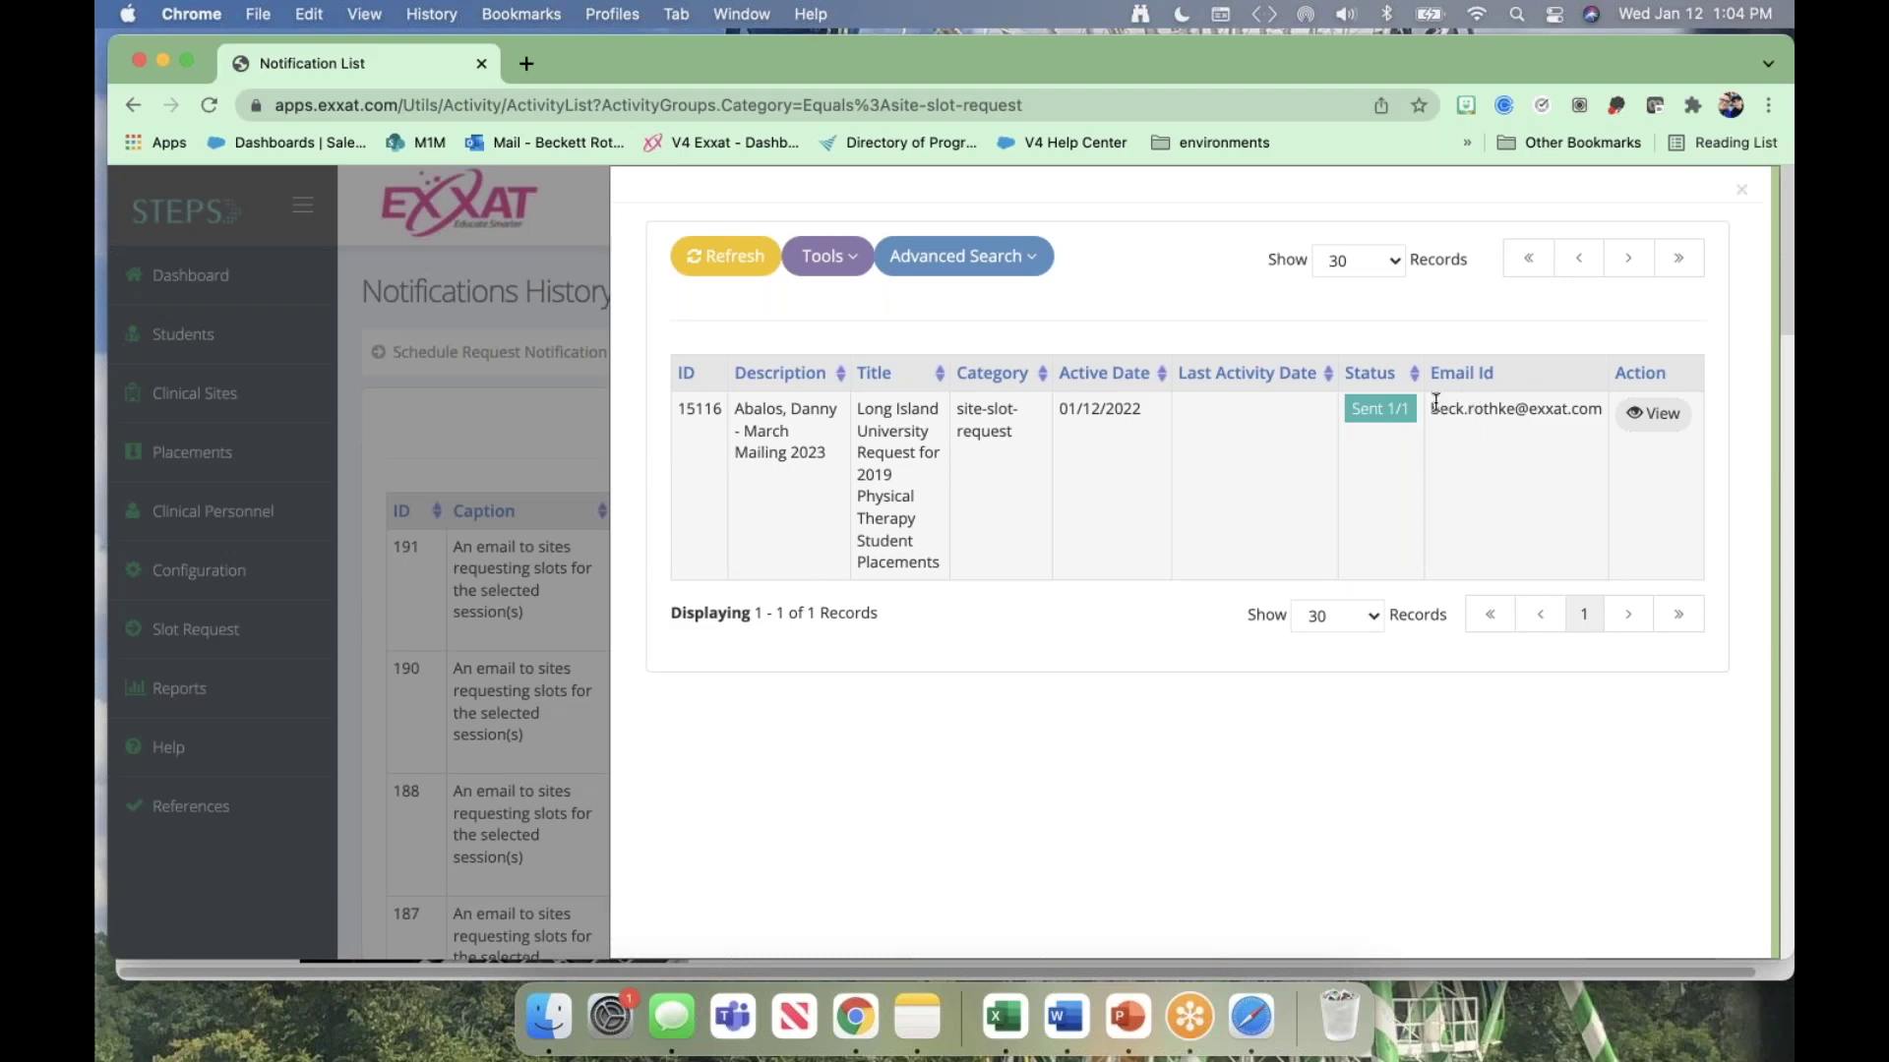
{"action": "left_click_drag", "start_coordinate": [1434, 408], "coordinate": [1603, 411]}
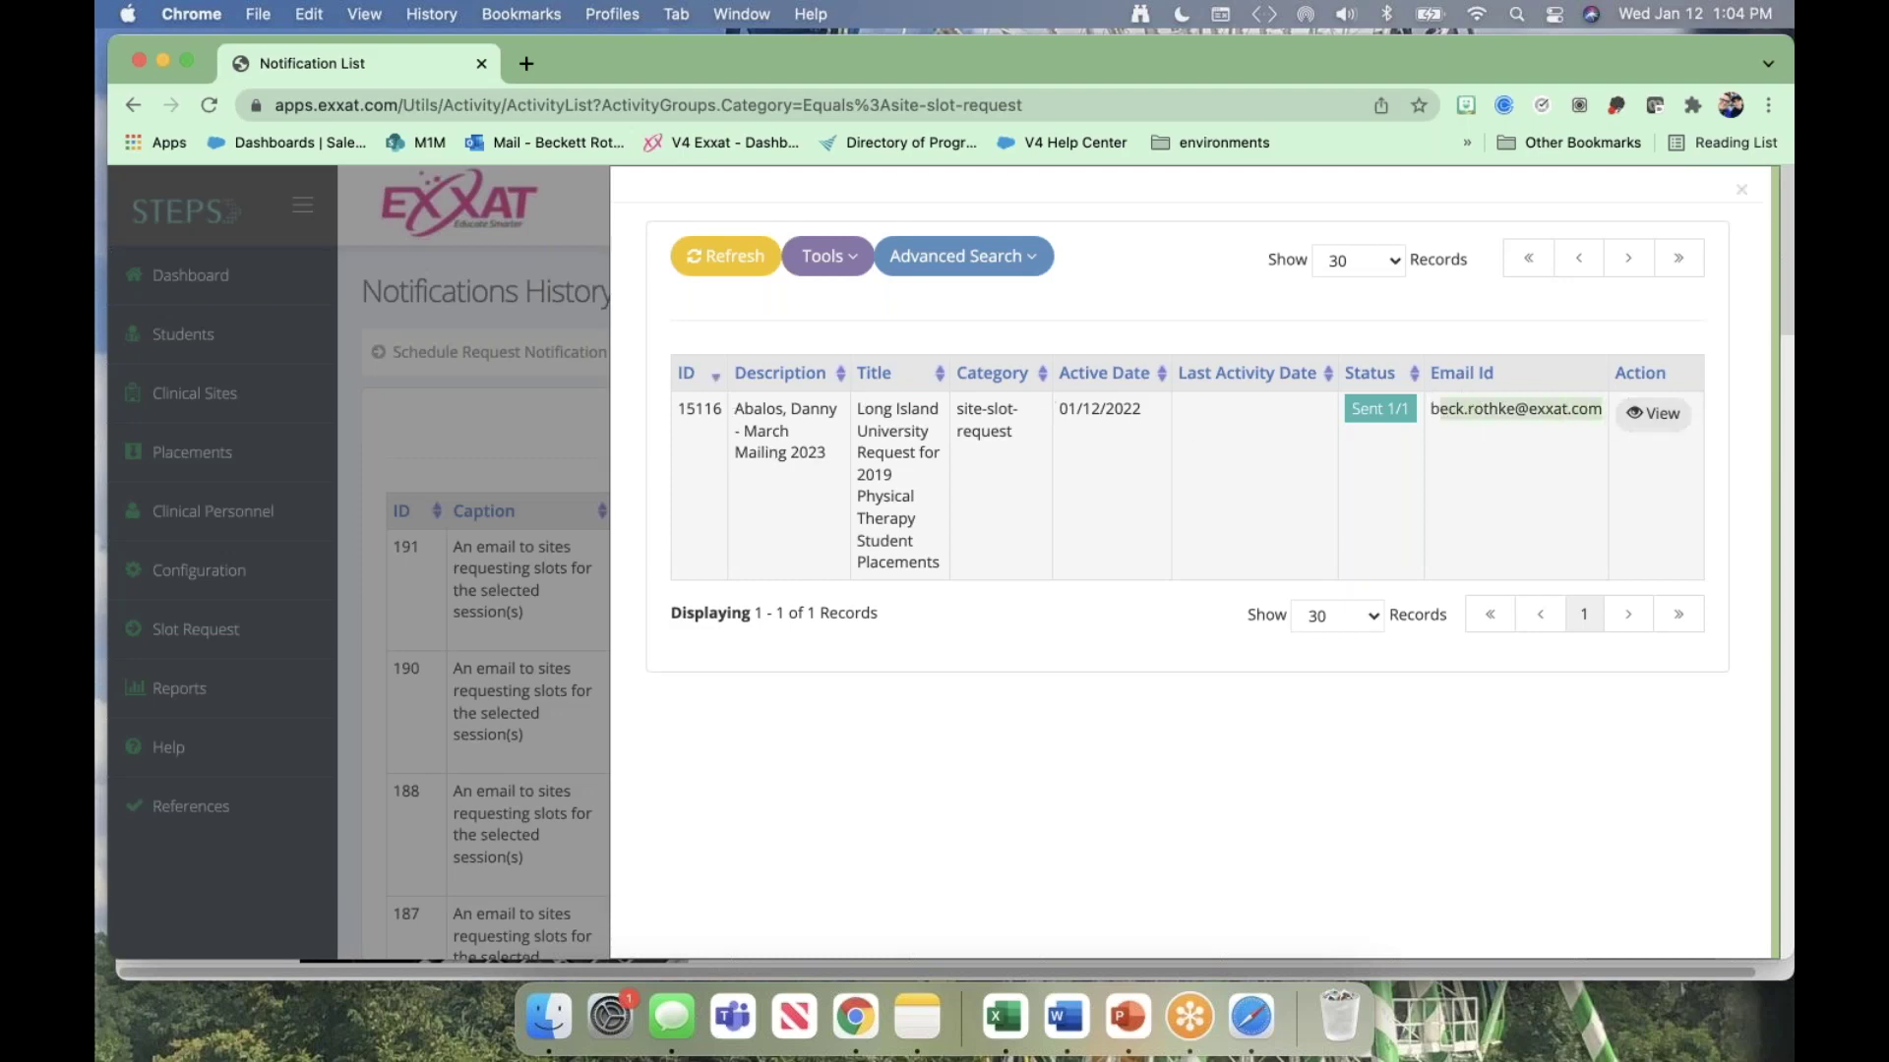
{"action": "left_click", "coordinate": [1464, 422]}
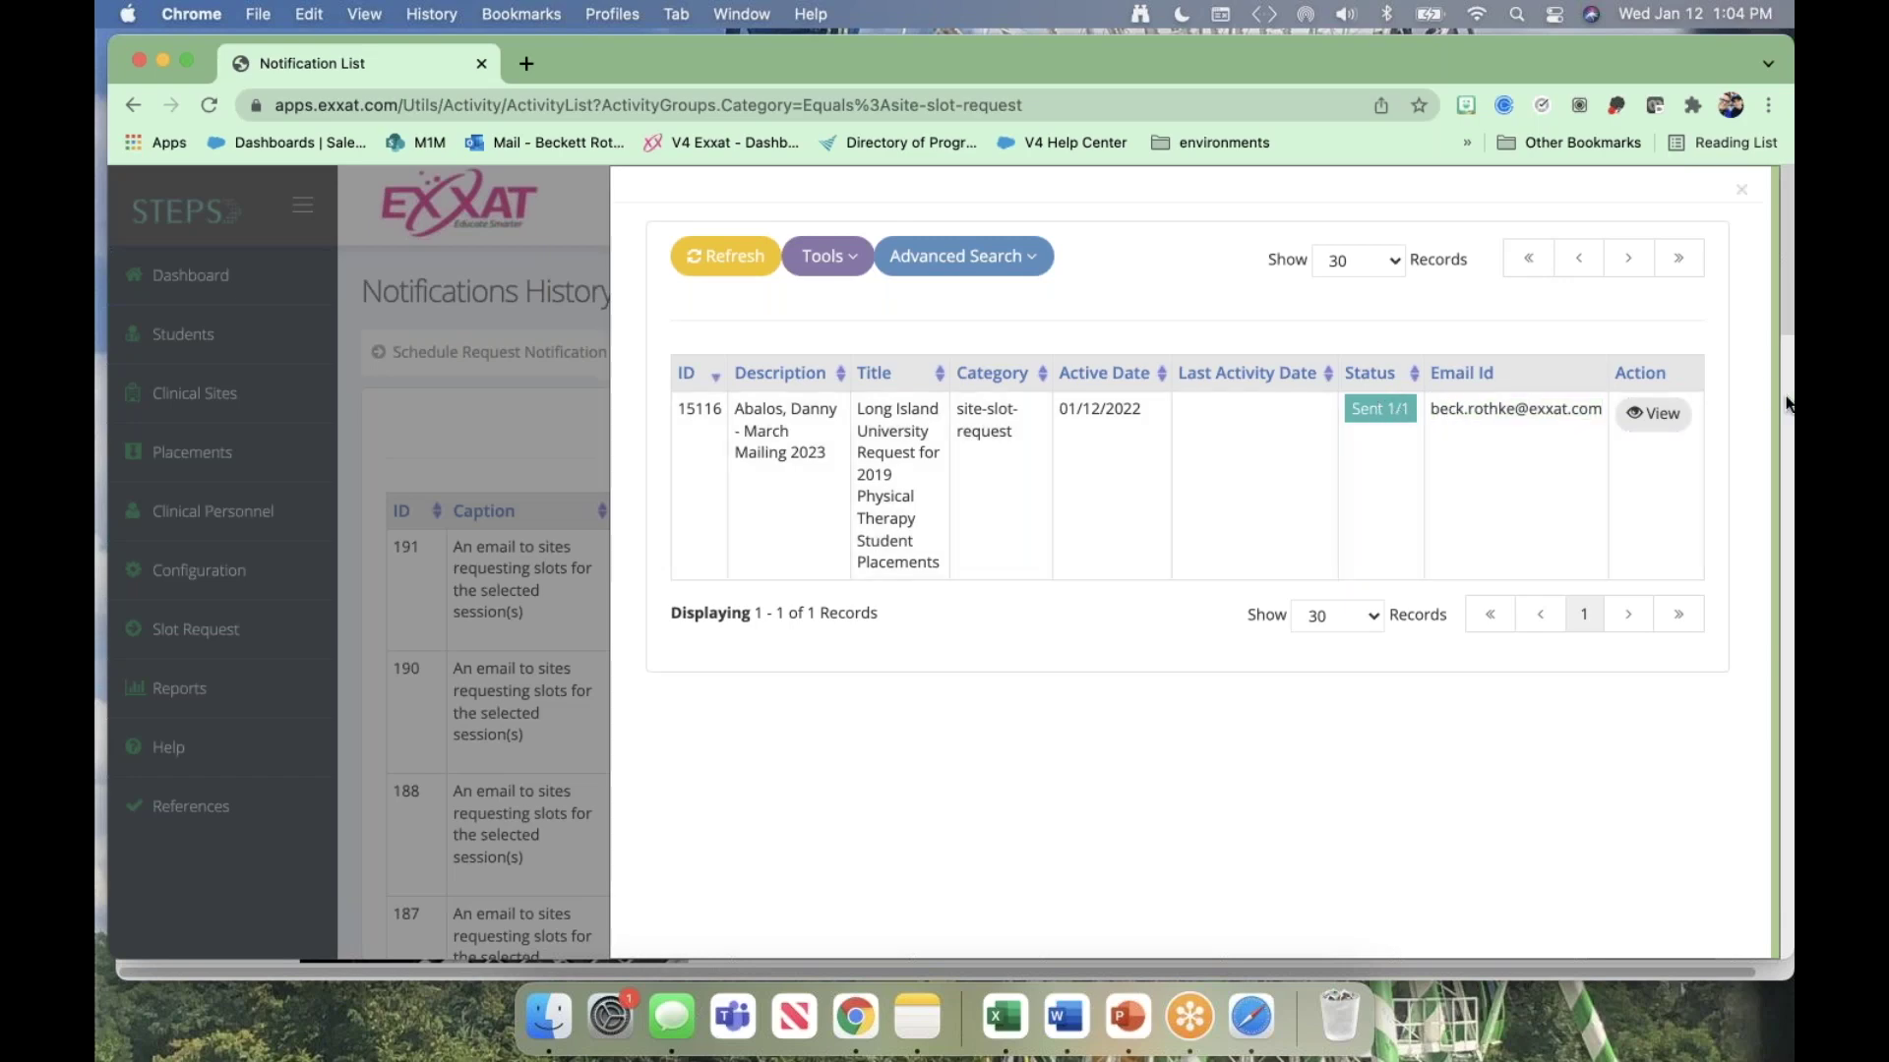
- Preview the sent email, select its fallback URL, then reopen the preview and scroll down
{"action": "left_click", "coordinate": [1656, 414]}
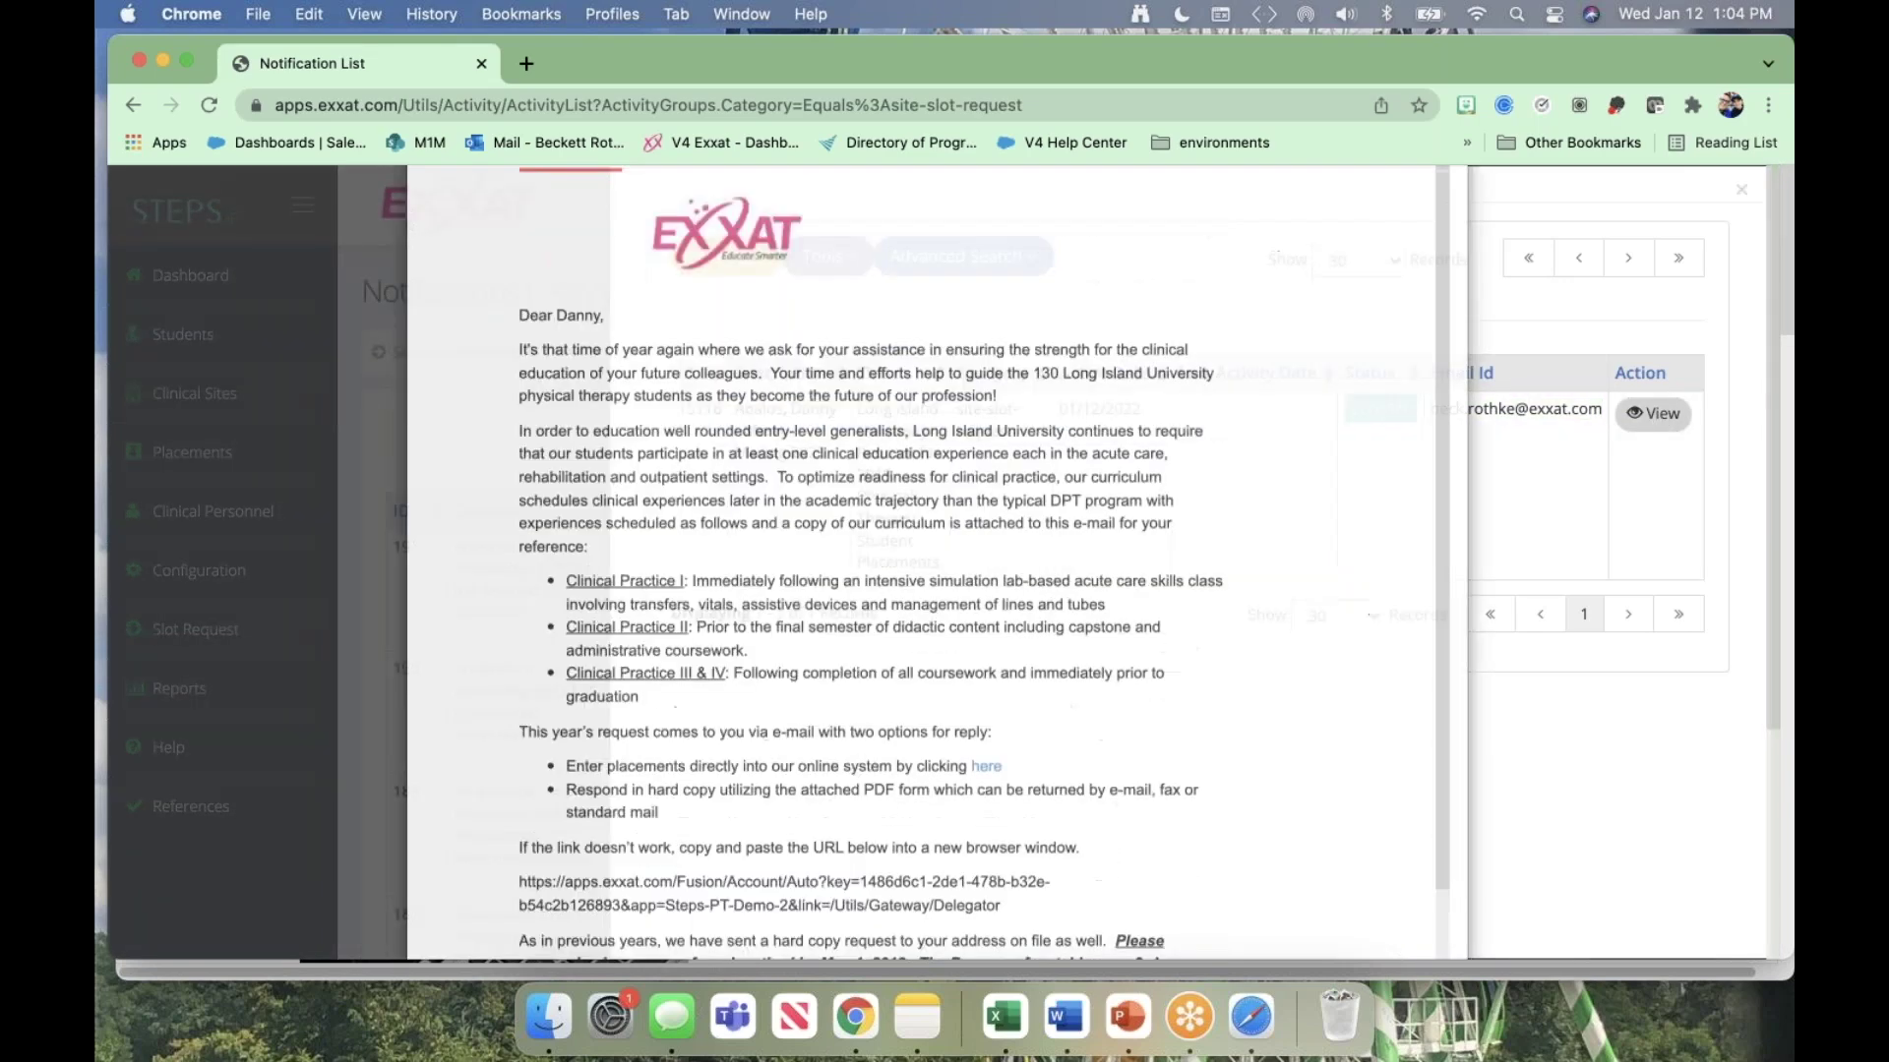
{"action": "scroll", "coordinate": [1145, 404], "scroll_direction": "down", "scroll_amount": 5}
{"action": "scroll", "coordinate": [1145, 404], "scroll_direction": "down", "scroll_amount": 4}
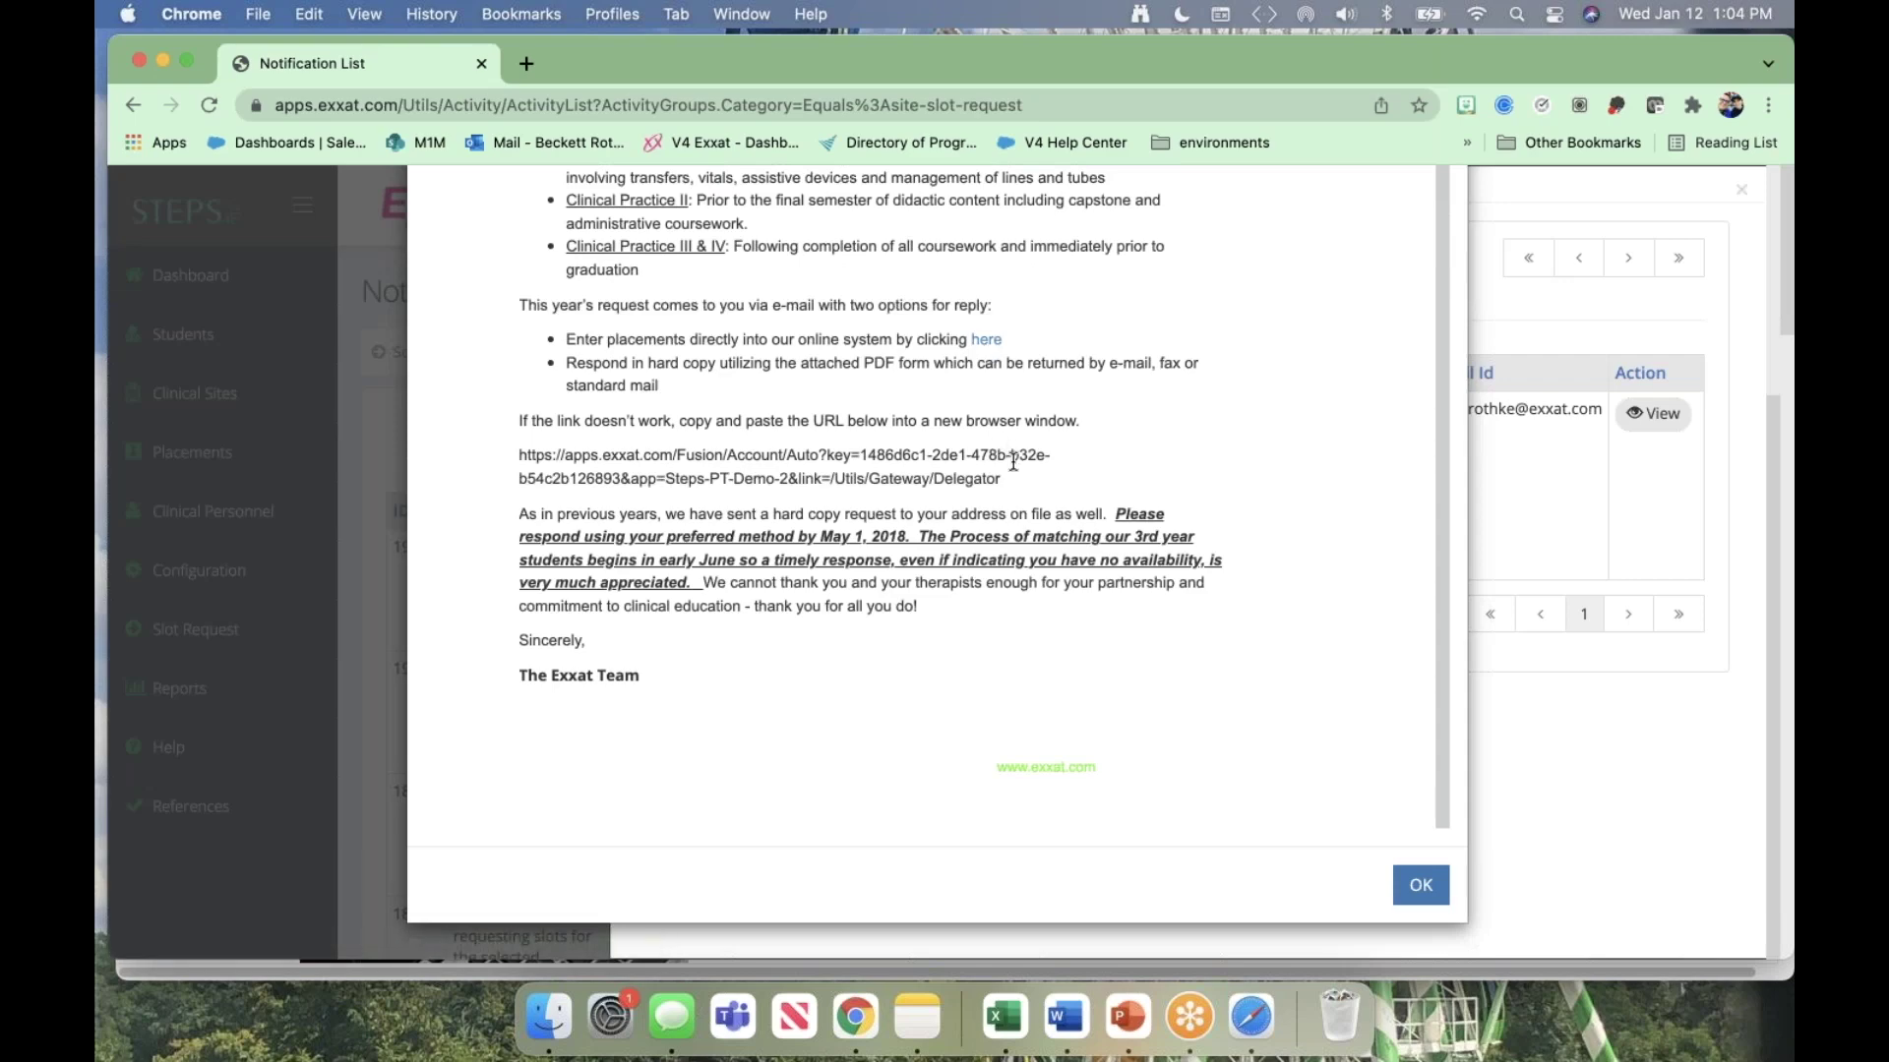
{"action": "left_click_drag", "start_coordinate": [1013, 489], "coordinate": [519, 457]}
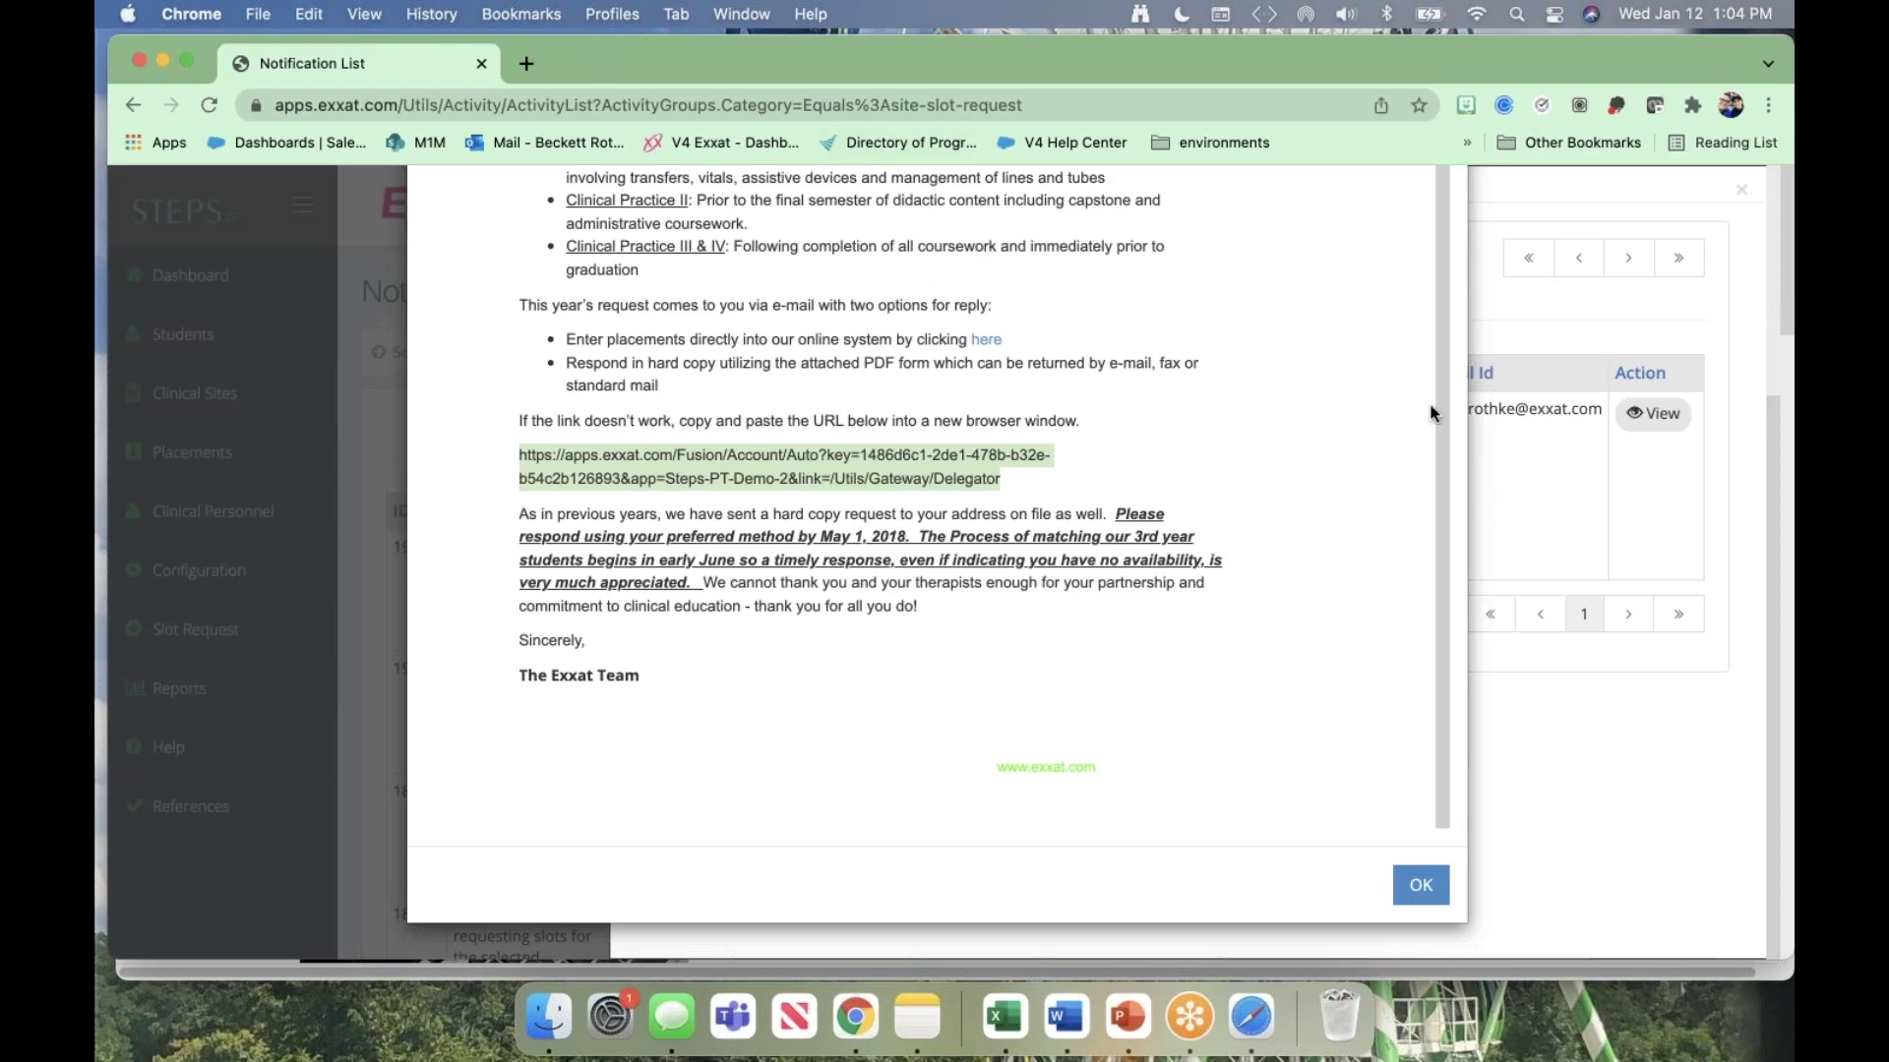
{"action": "left_click", "coordinate": [1426, 897]}
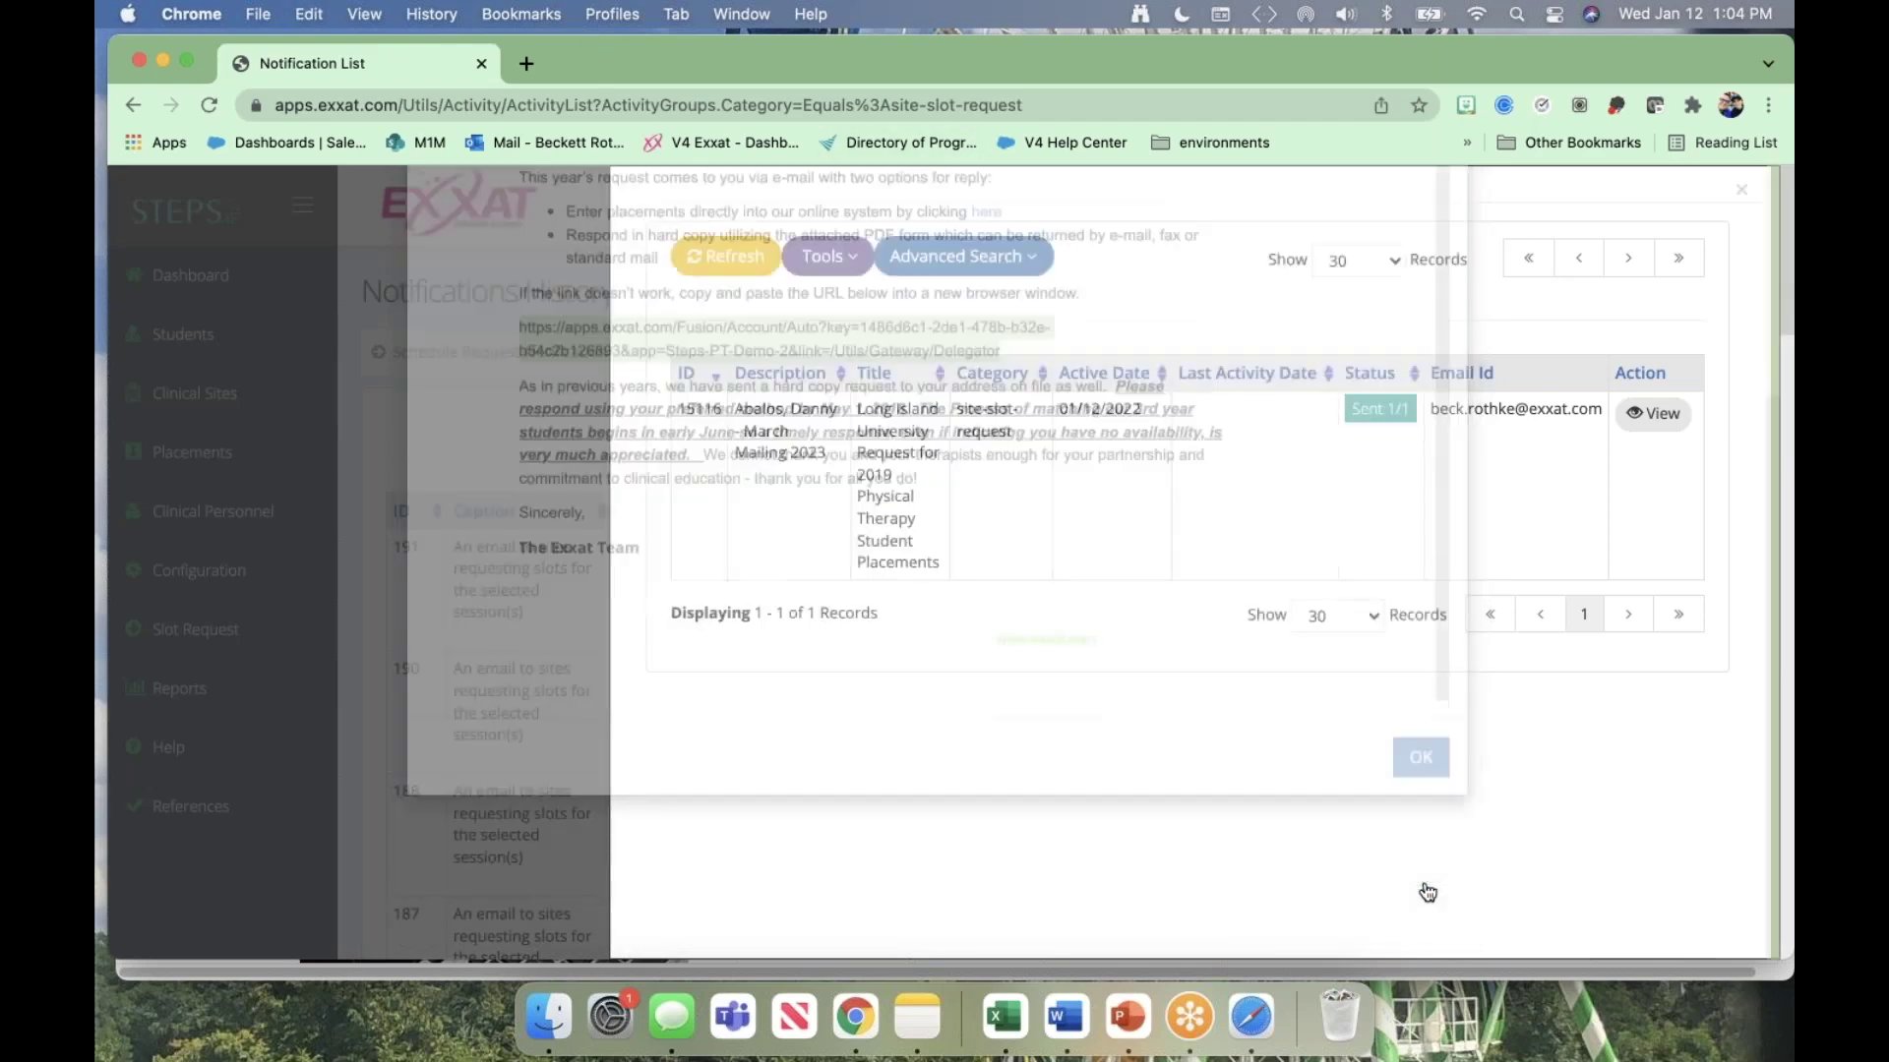
{"action": "left_click", "coordinate": [1651, 430]}
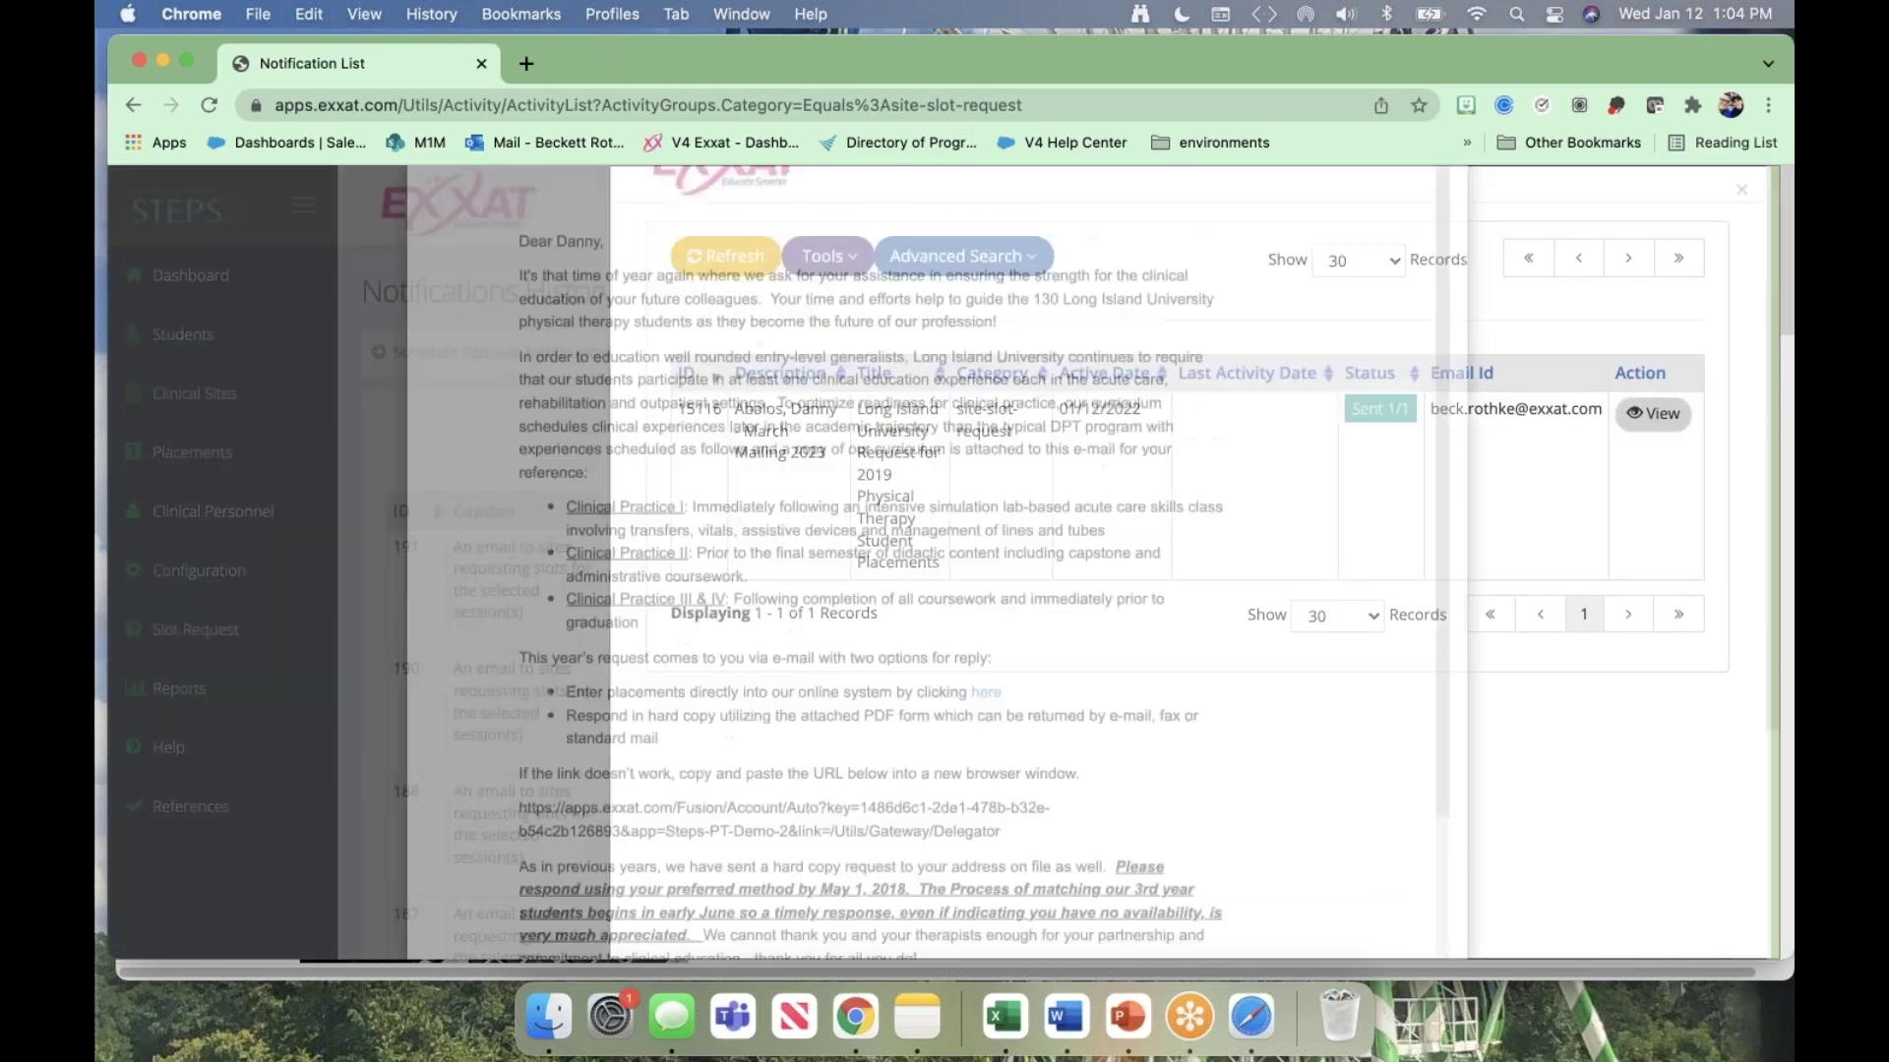
{"action": "scroll", "coordinate": [1127, 538], "scroll_direction": "down", "scroll_amount": 5}
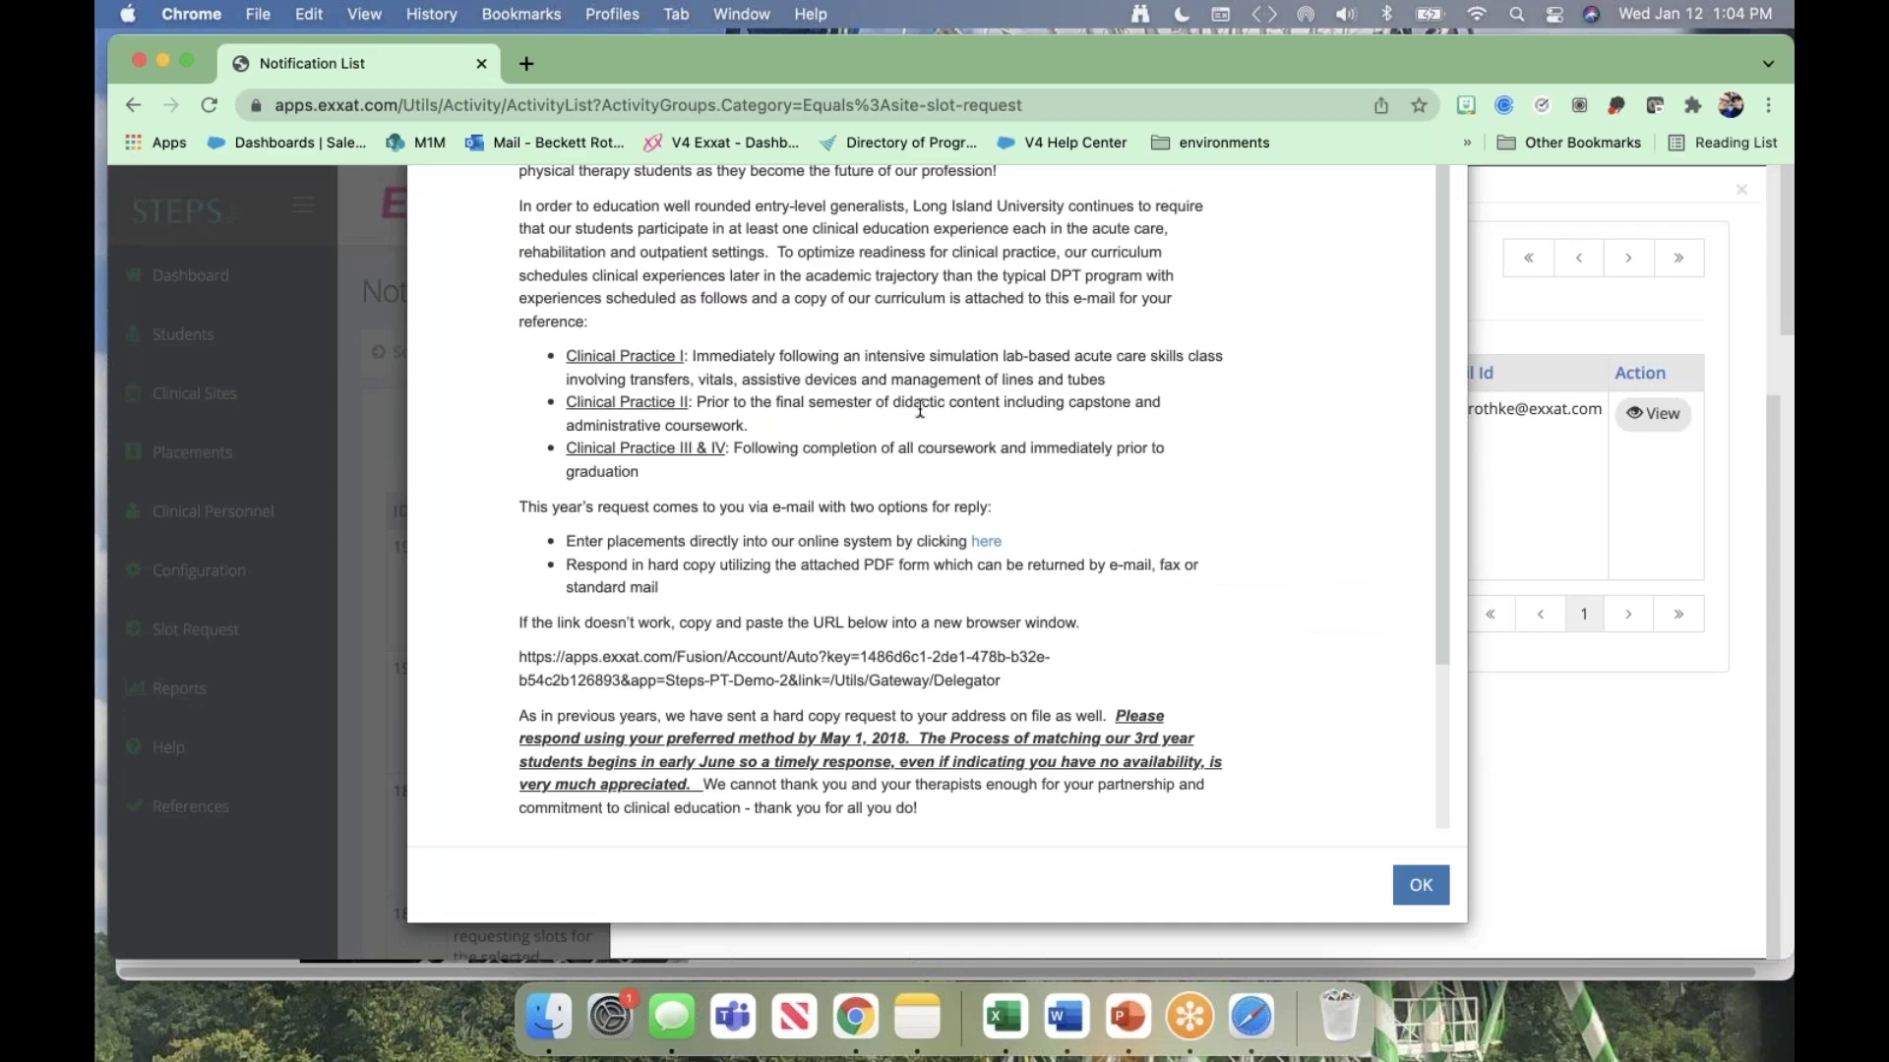
- Open the email's 'here' reply link in a new incognito window
{"action": "right_click", "coordinate": [986, 547]}
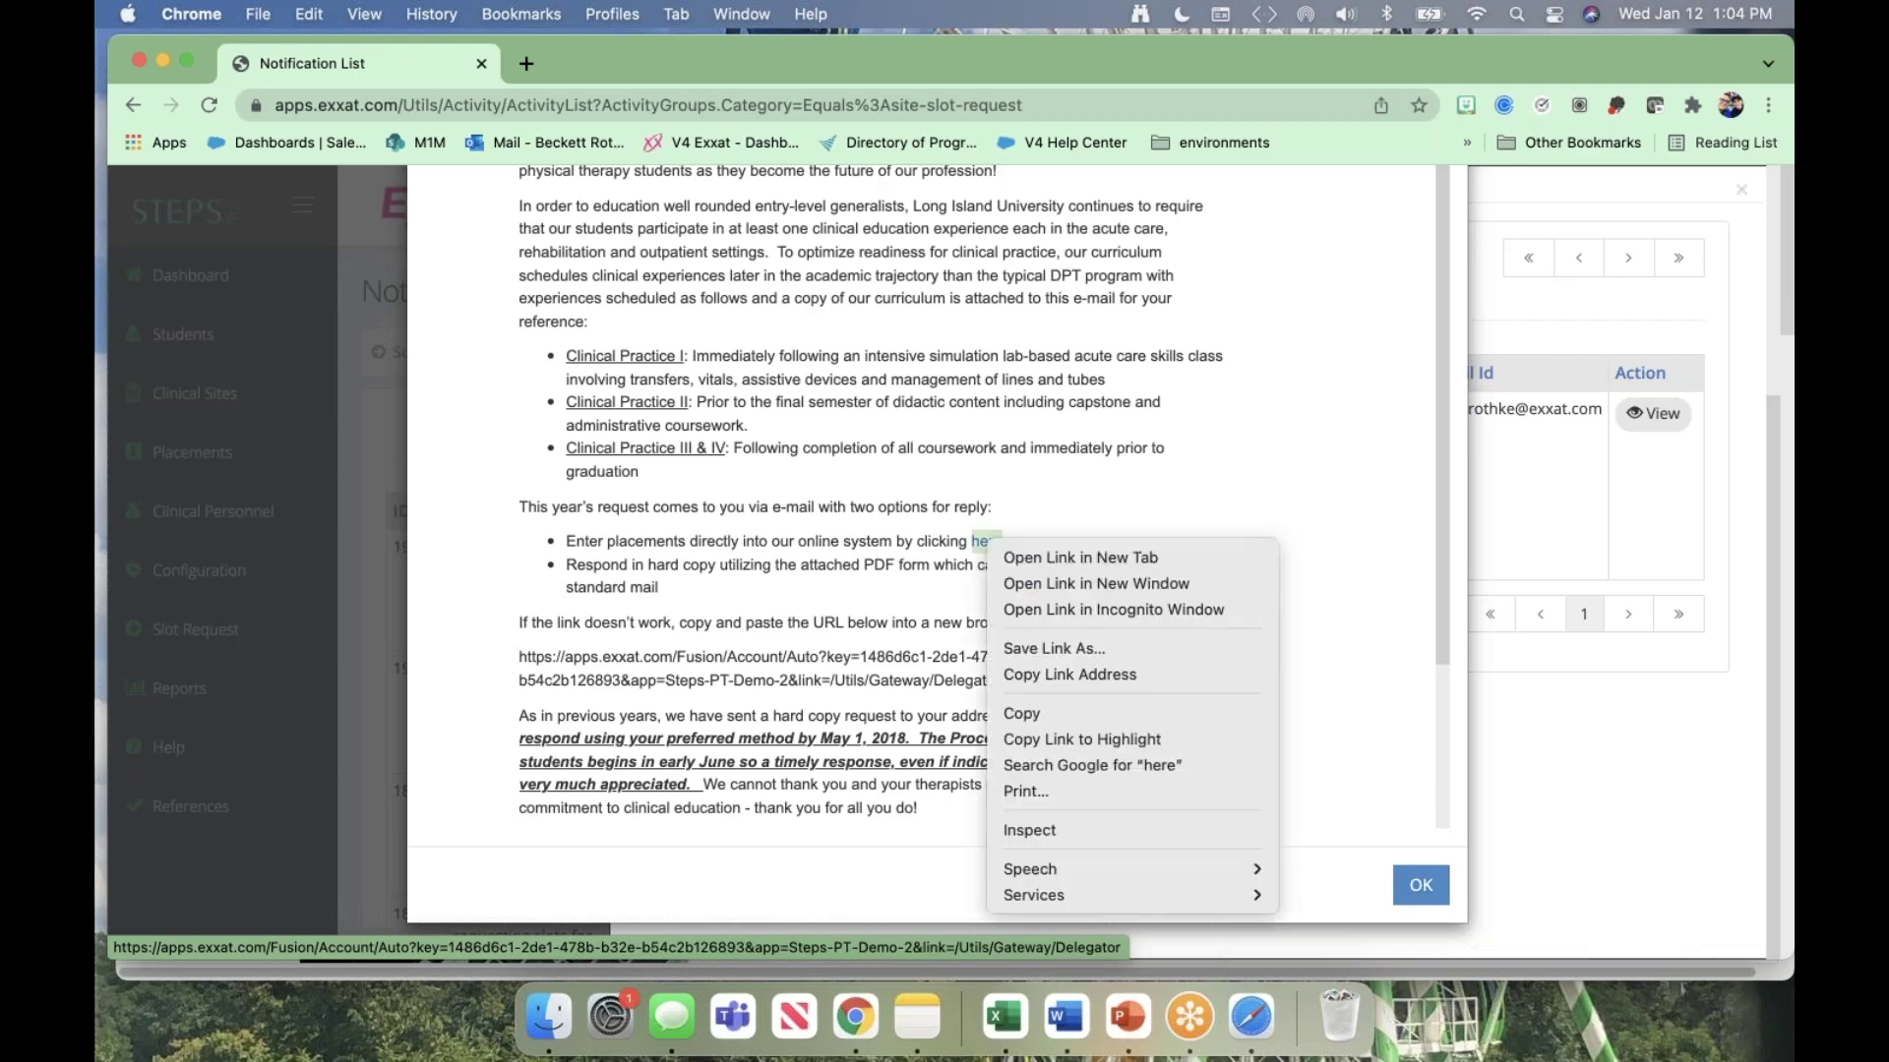
{"action": "left_click", "coordinate": [1072, 611]}
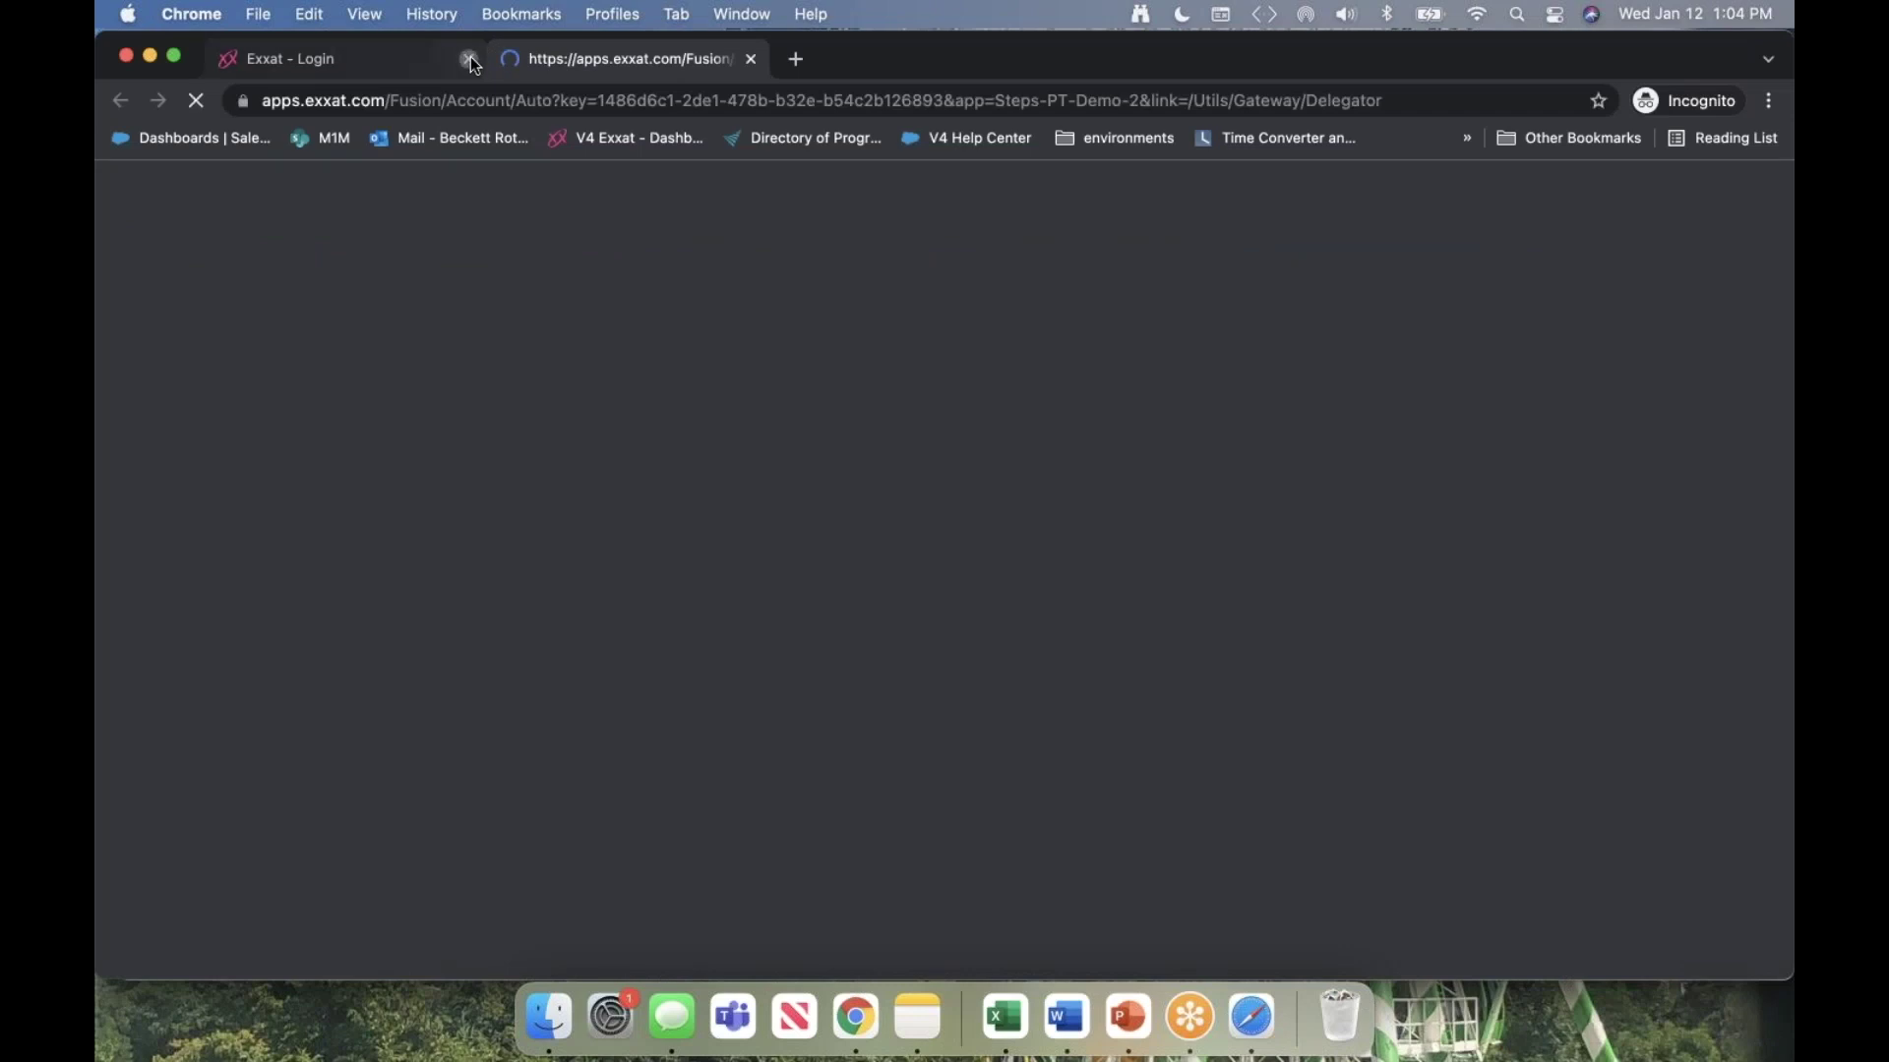
- Close the extra Exxat login tab and scroll down the site's Slots page
{"action": "left_click", "coordinate": [469, 60]}
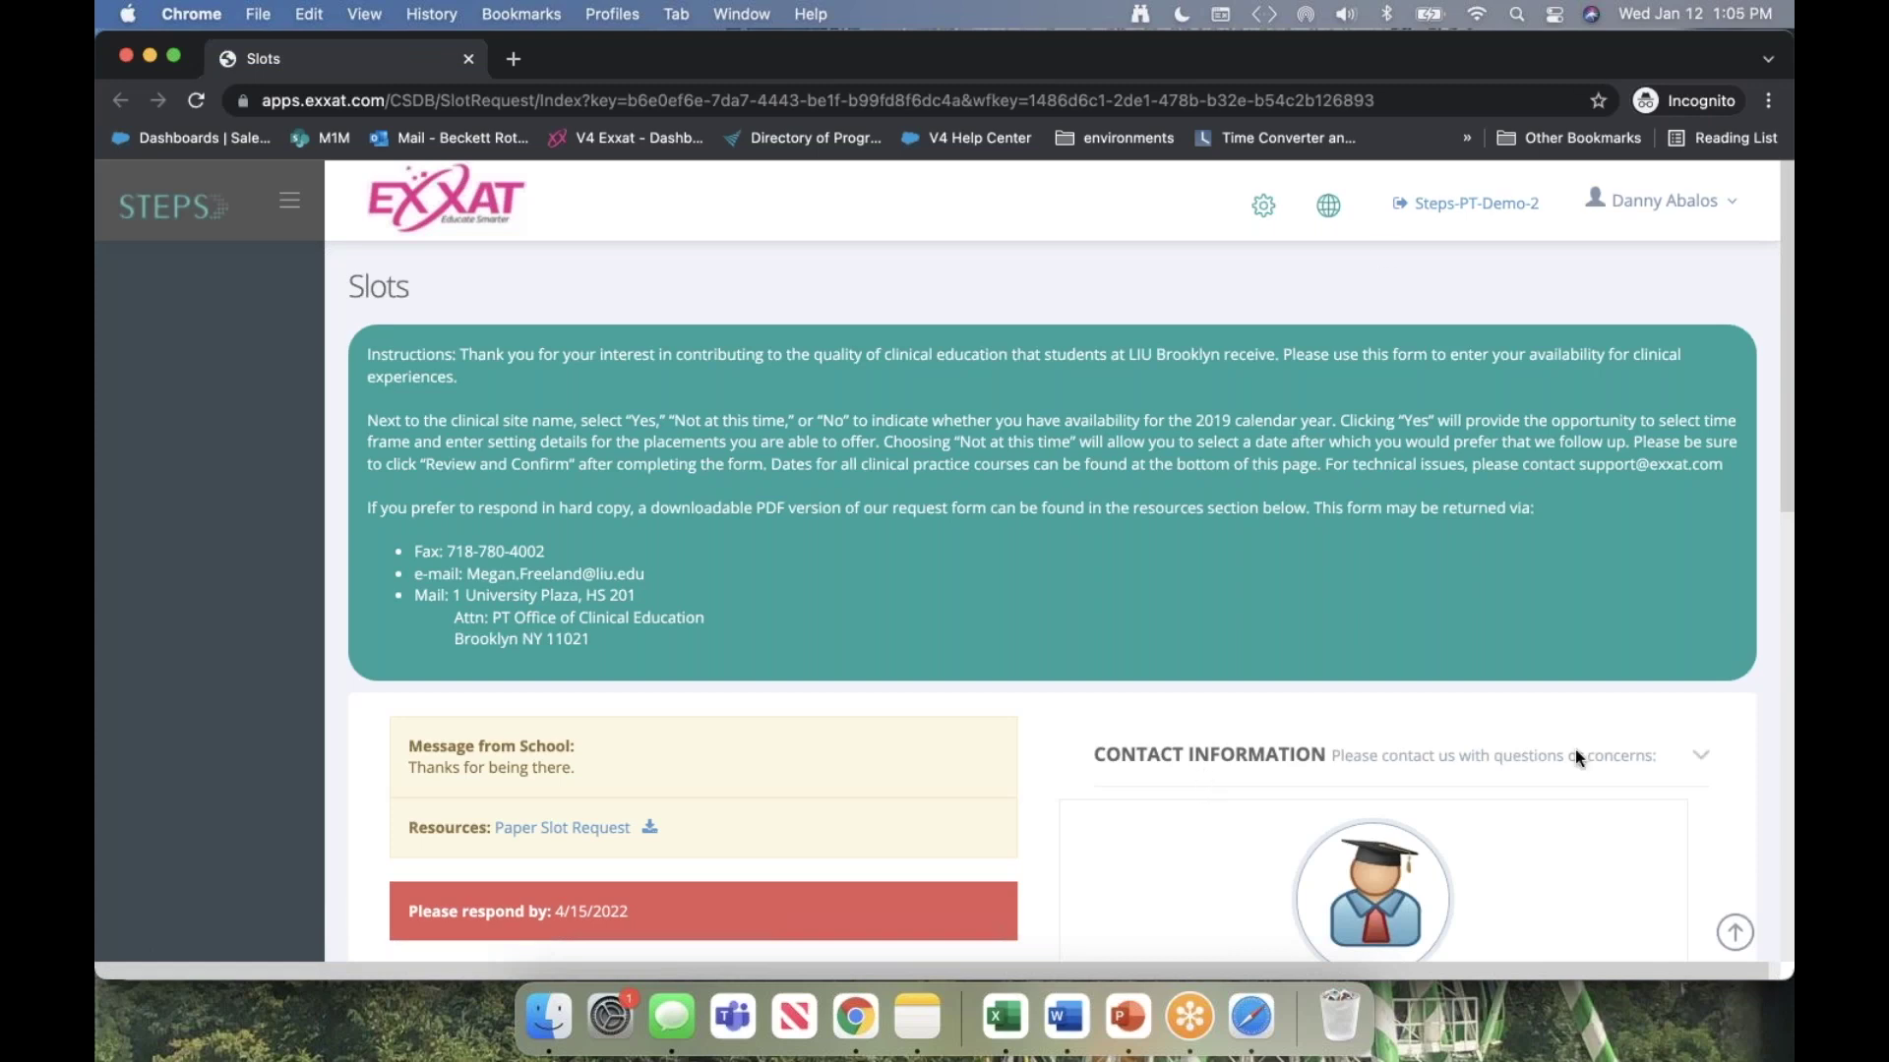
{"action": "scroll", "coordinate": [1574, 749], "scroll_direction": "down", "scroll_amount": 3}
{"action": "scroll", "coordinate": [1574, 749], "scroll_direction": "down", "scroll_amount": 5}
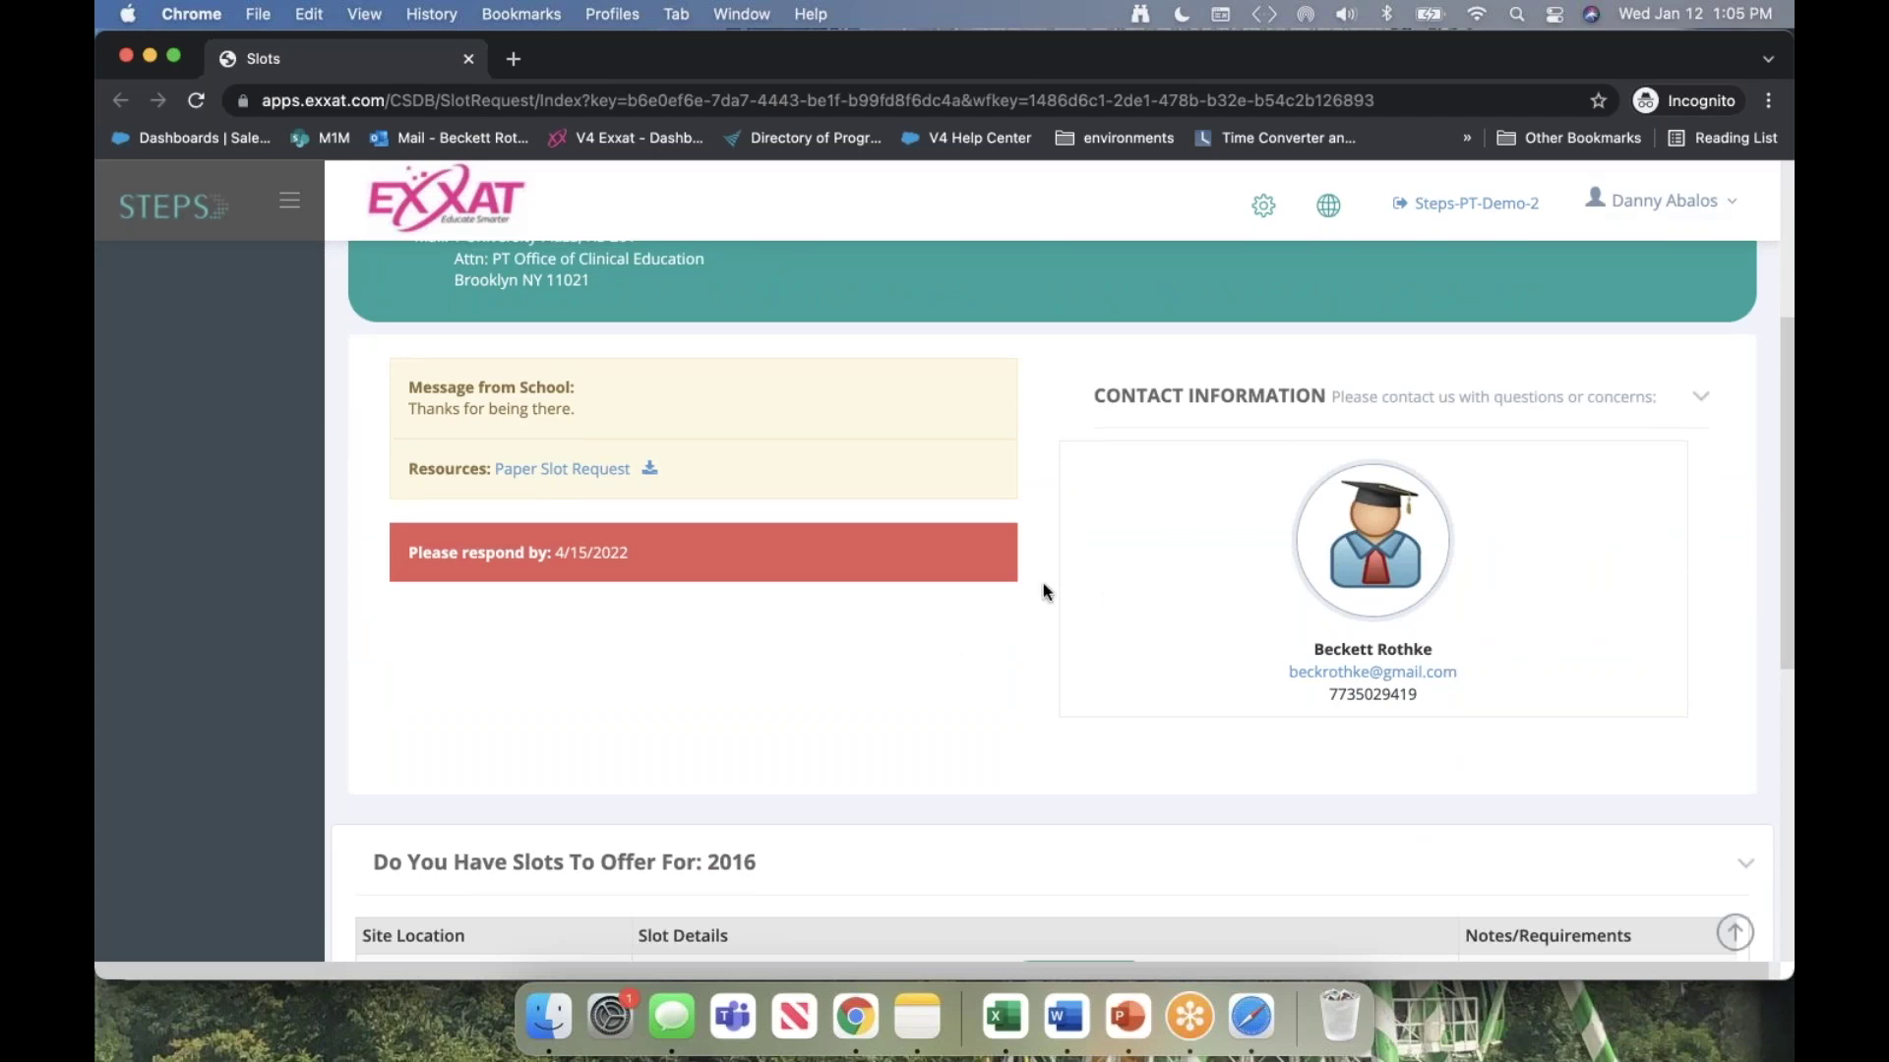
{"action": "scroll", "coordinate": [1042, 583], "scroll_direction": "down", "scroll_amount": 2}
{"action": "scroll", "coordinate": [1044, 585], "scroll_direction": "down", "scroll_amount": 1}
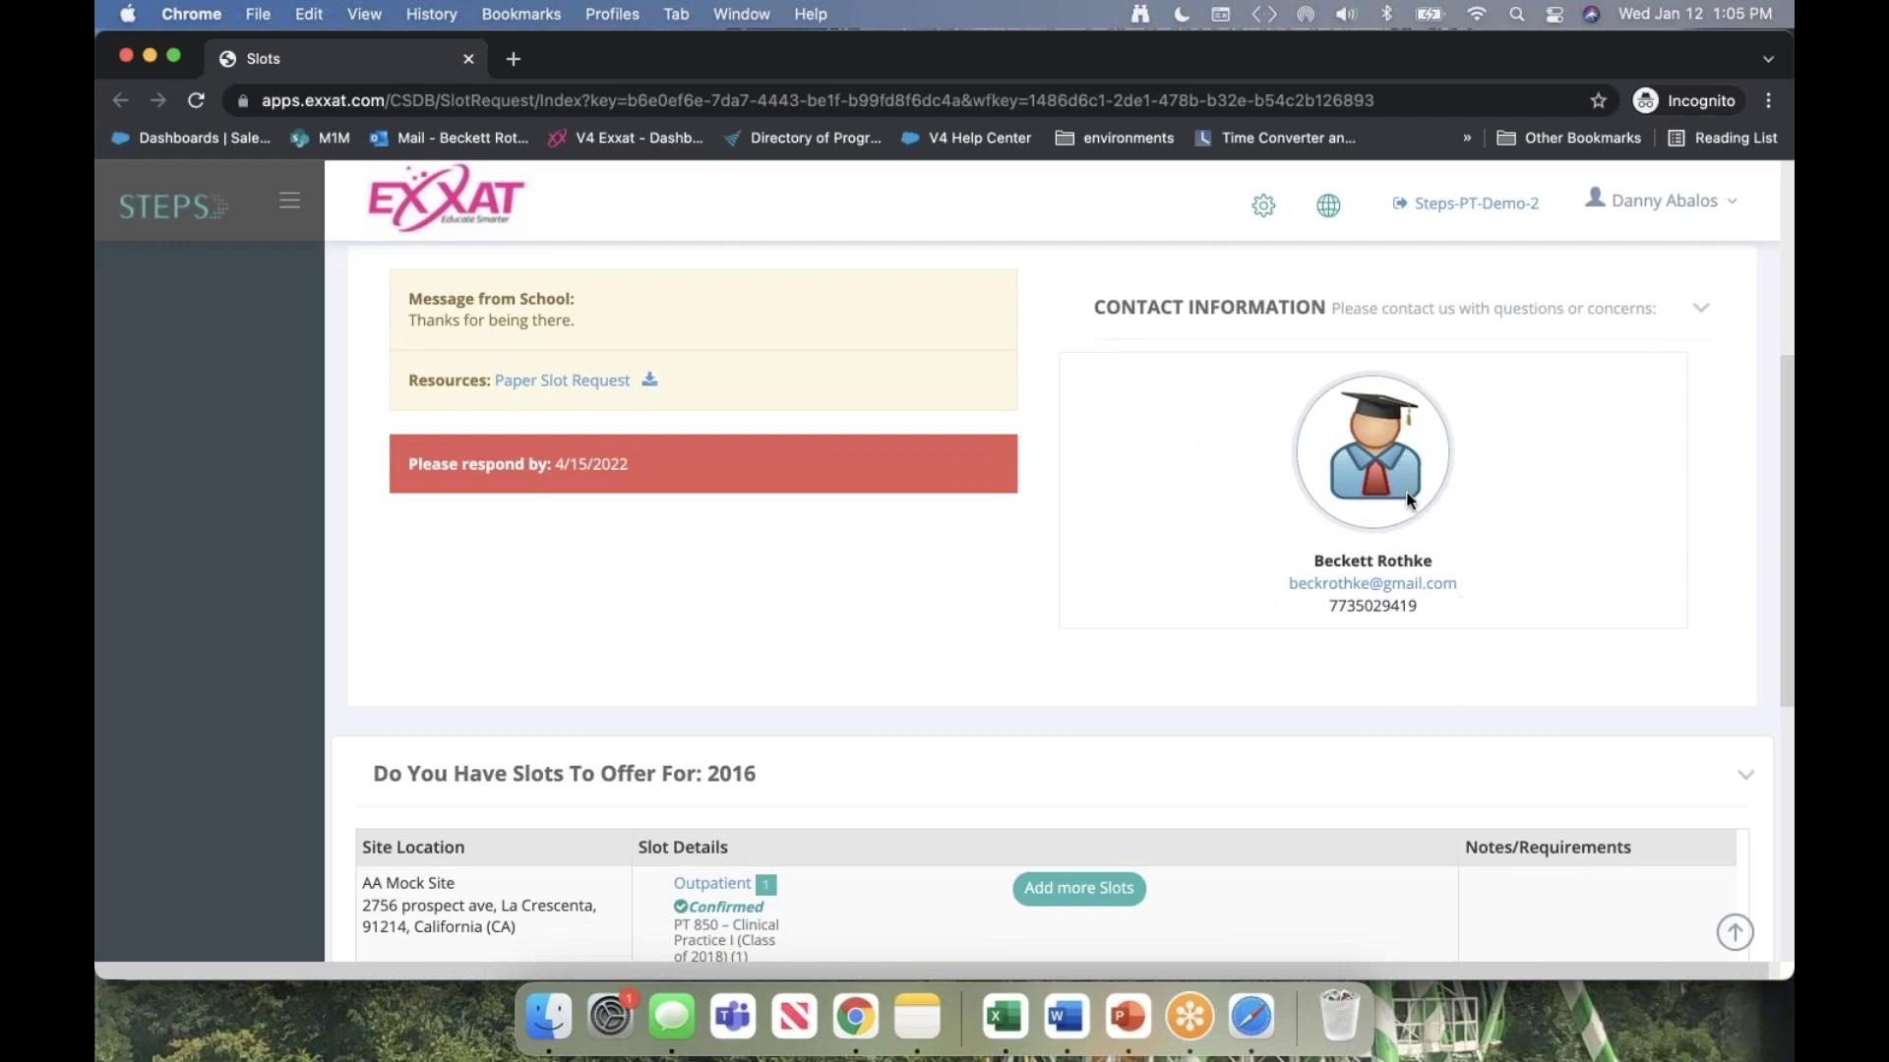
- Open the Paper Slot Request resource in a new tab, then review the slots and schedule
{"action": "mouse_move", "coordinate": [558, 388]}
{"action": "left_click", "coordinate": [579, 386]}
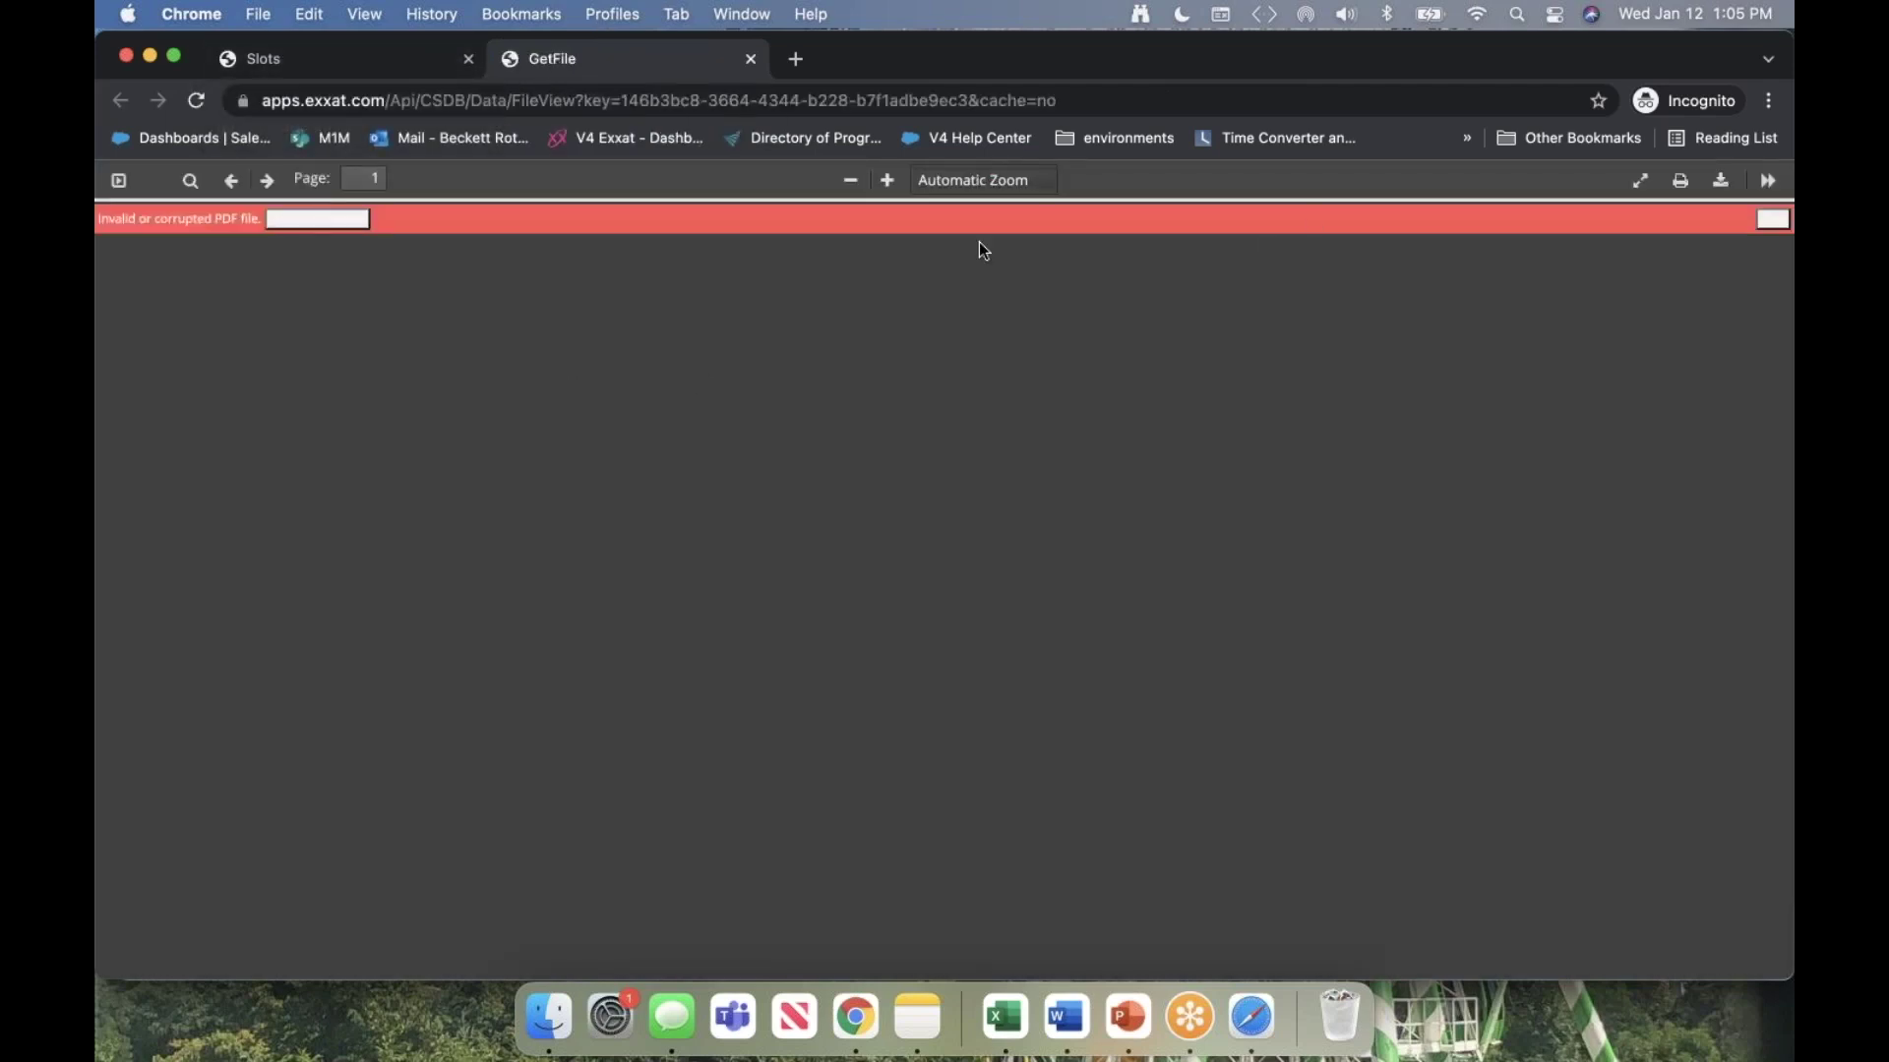
{"action": "left_click", "coordinate": [355, 63]}
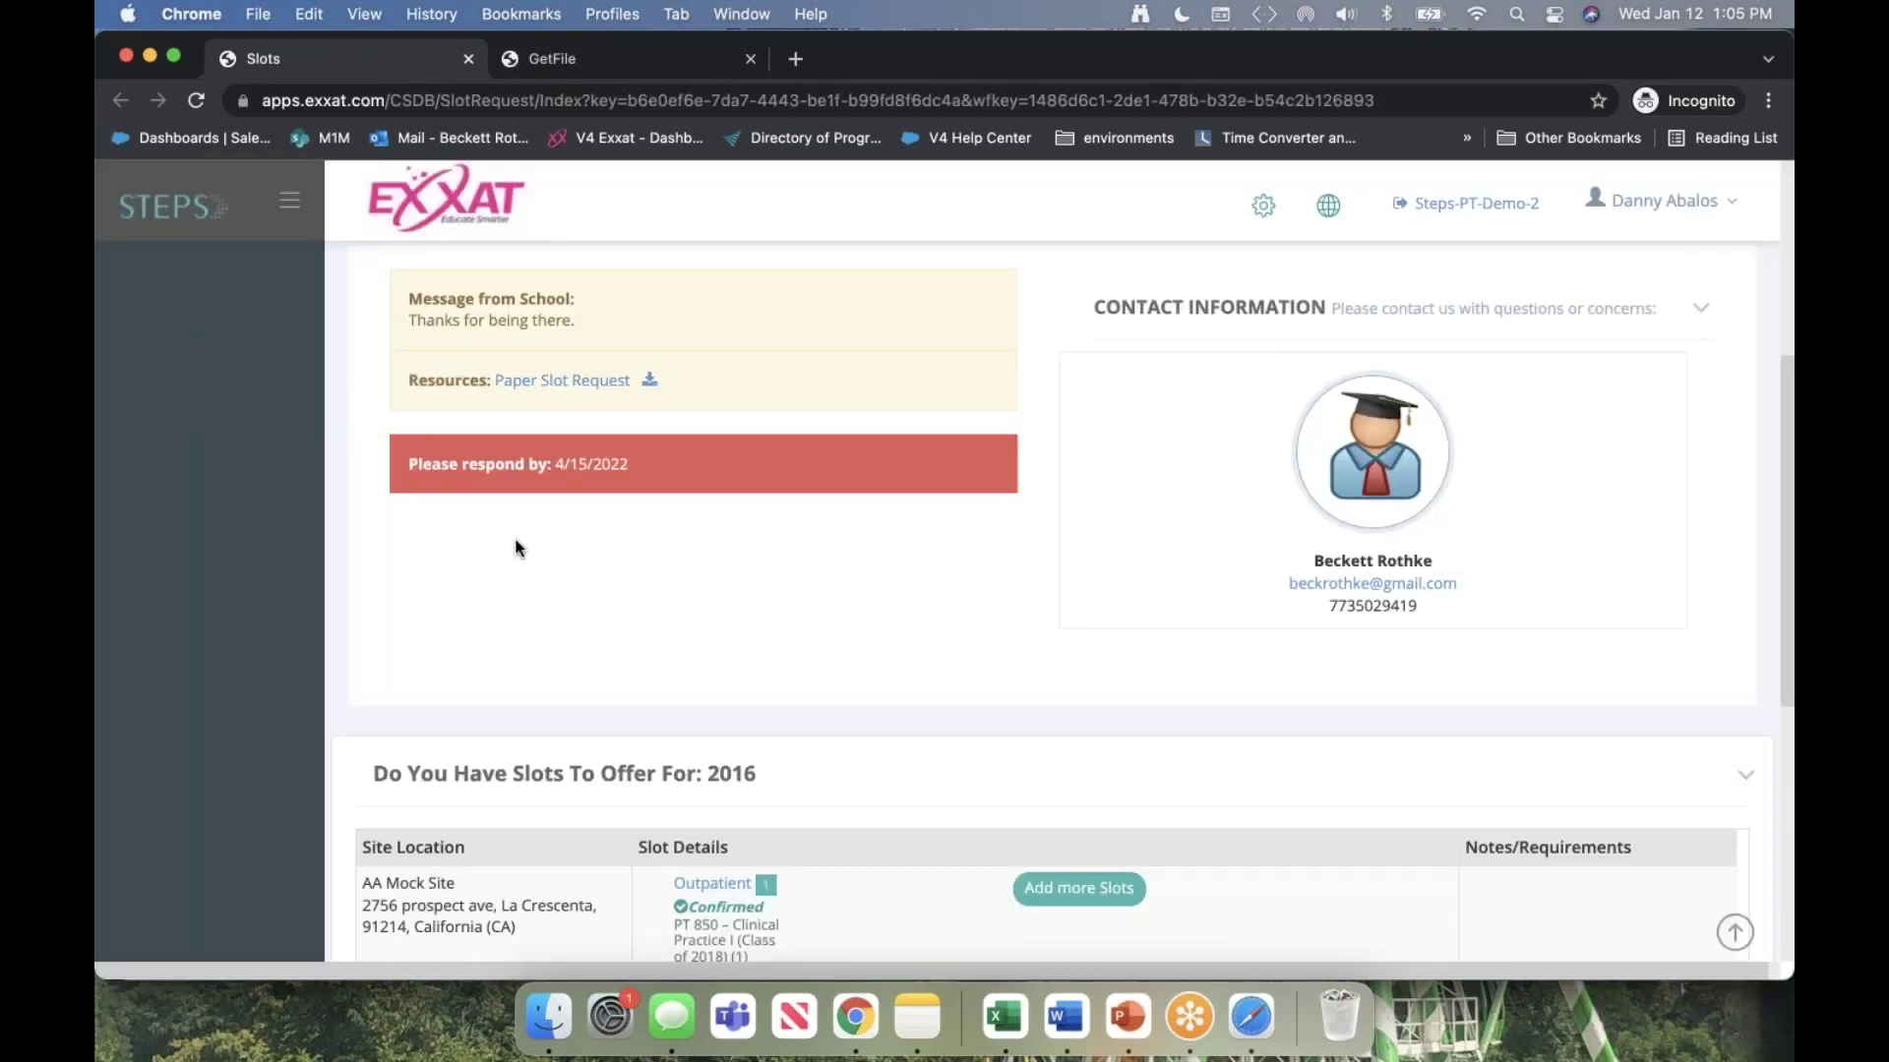
{"action": "scroll", "coordinate": [578, 505], "scroll_direction": "up", "scroll_amount": 2}
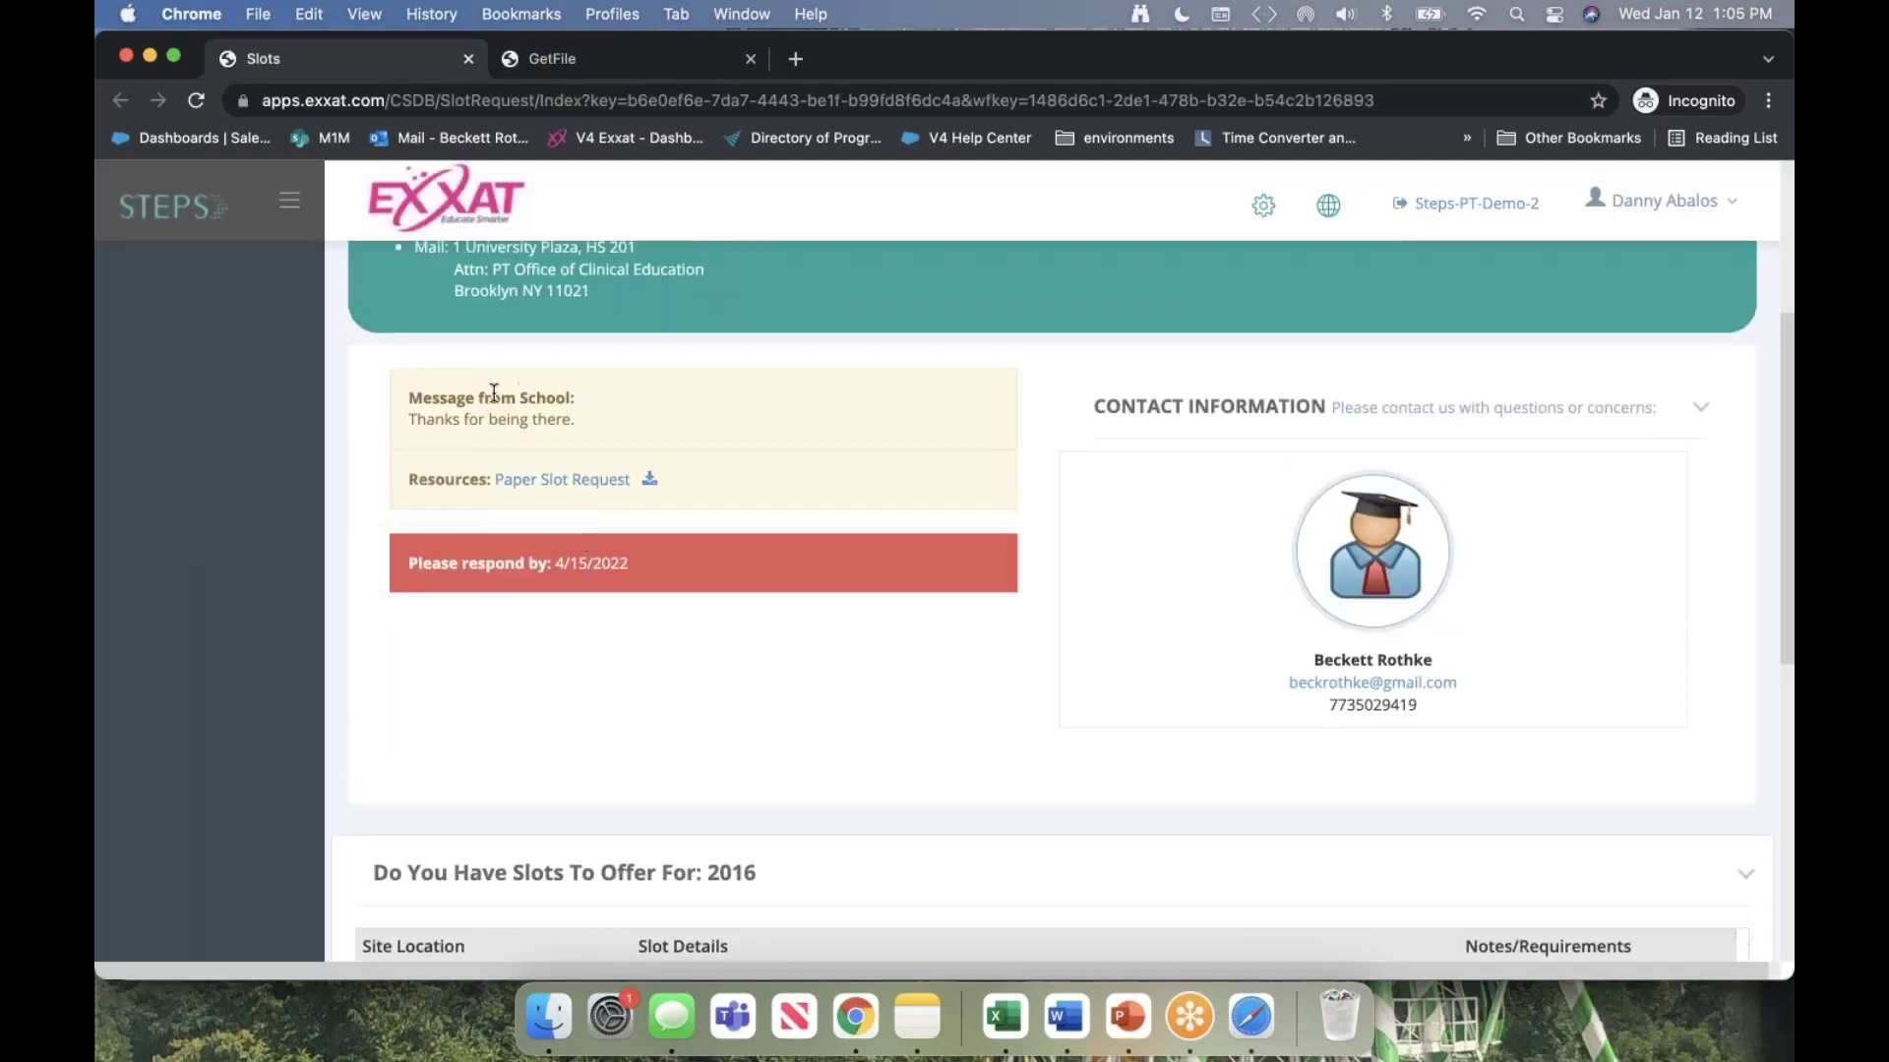
{"action": "scroll", "coordinate": [728, 688], "scroll_direction": "down", "scroll_amount": 6}
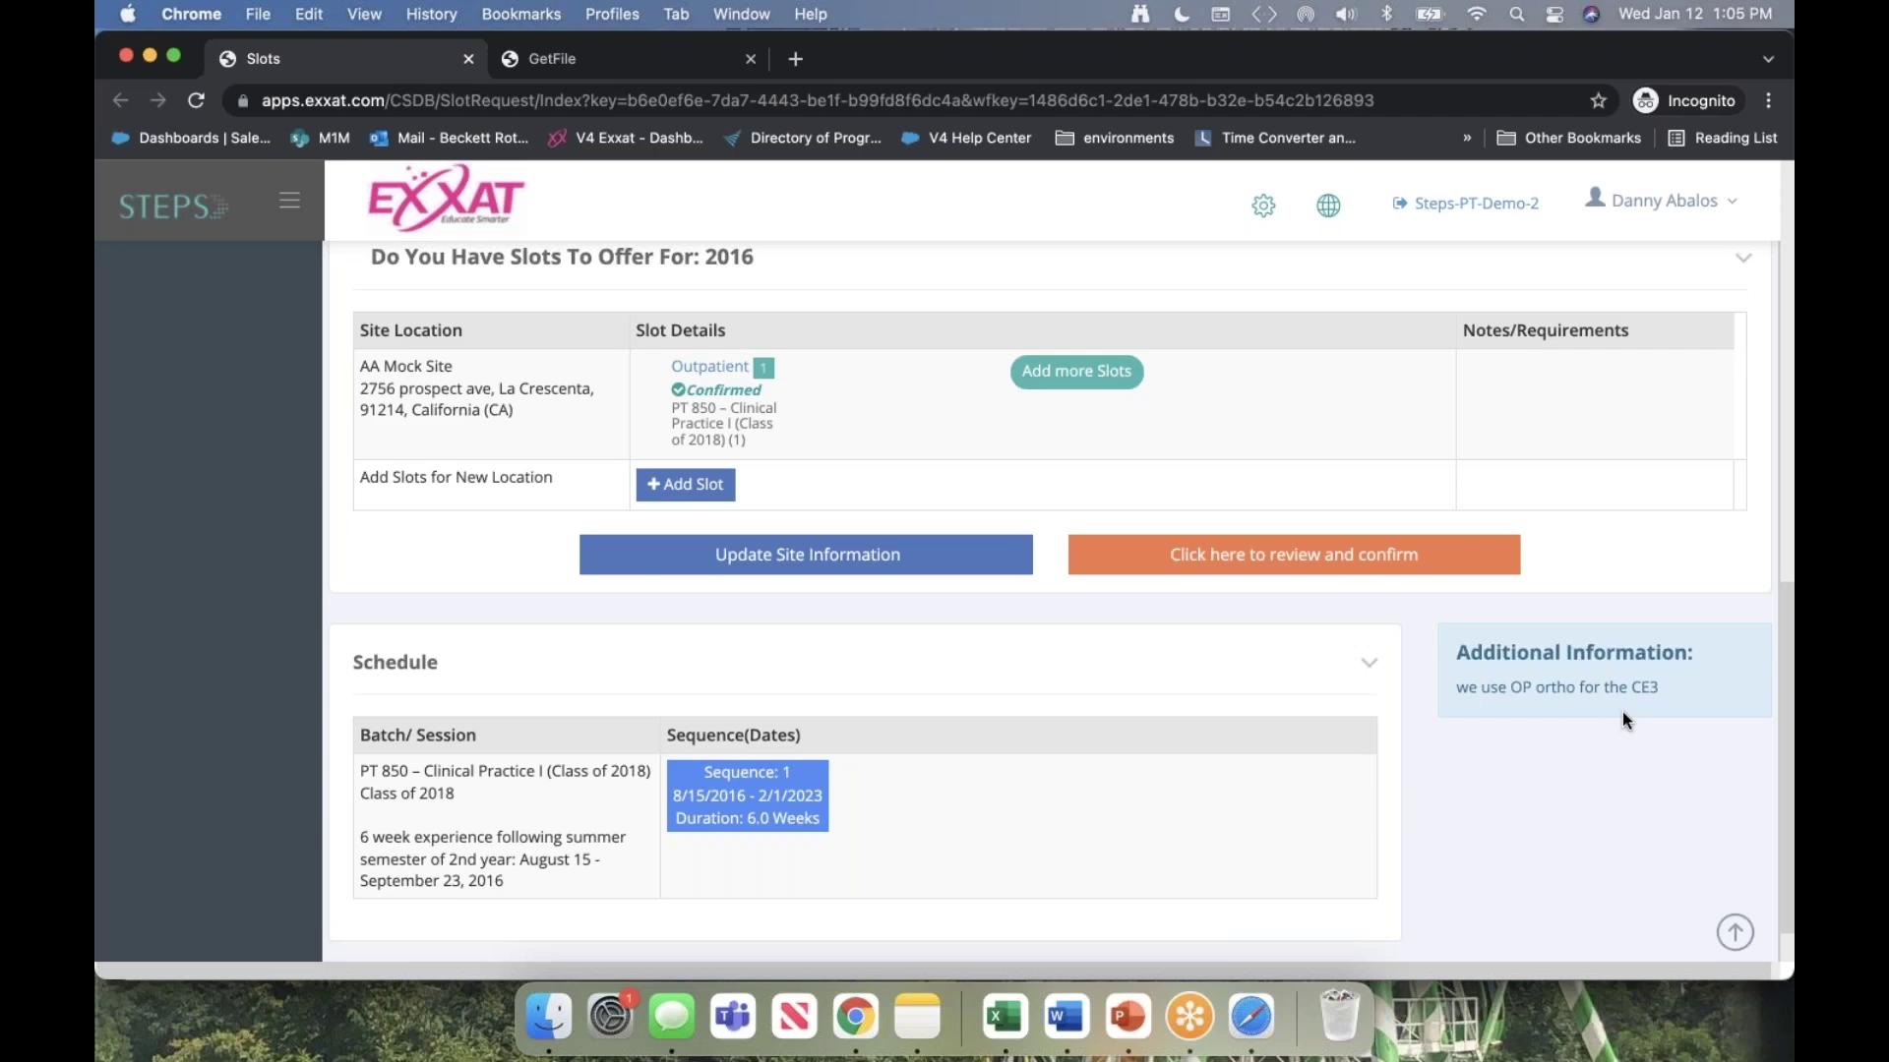
{"action": "scroll", "coordinate": [1623, 719], "scroll_direction": "up", "scroll_amount": 6}
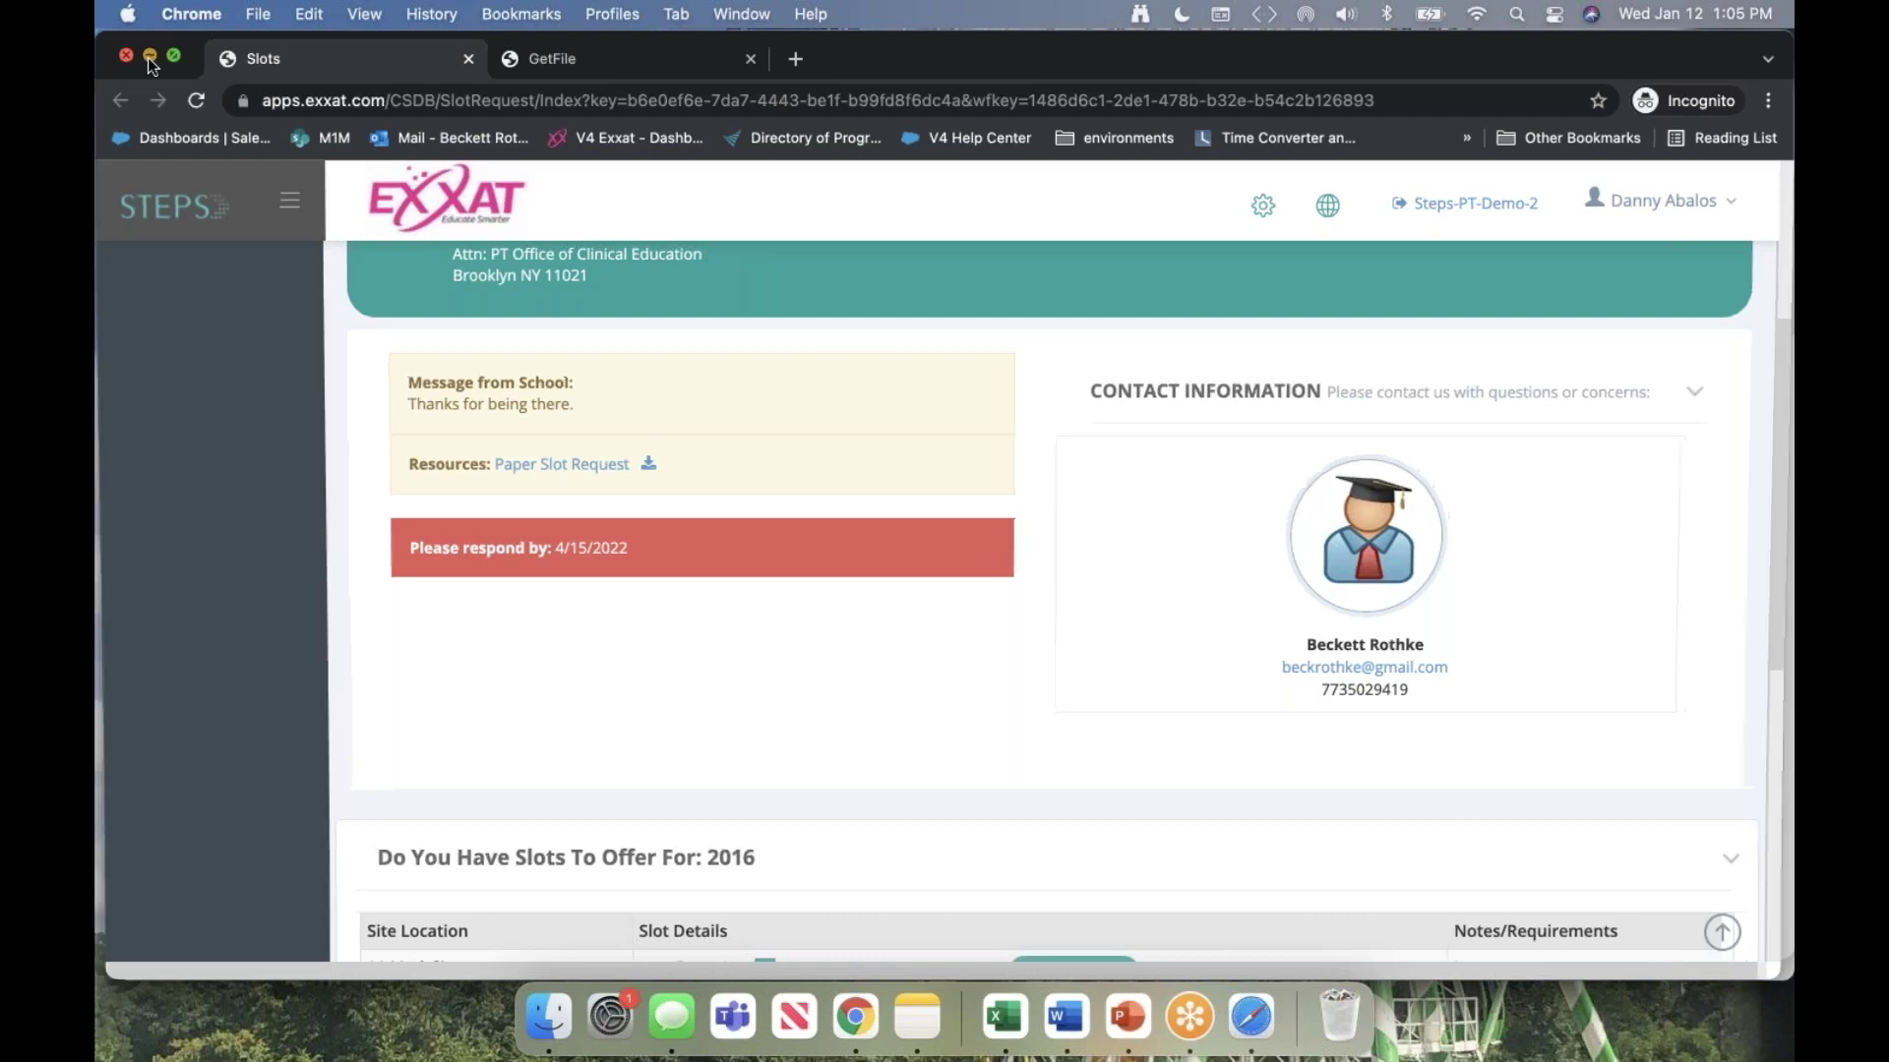
- Put away the site window and close the email preview, notification list and user menu
{"action": "left_click", "coordinate": [148, 57]}
{"action": "scroll", "coordinate": [1480, 720], "scroll_direction": "up", "scroll_amount": 5}
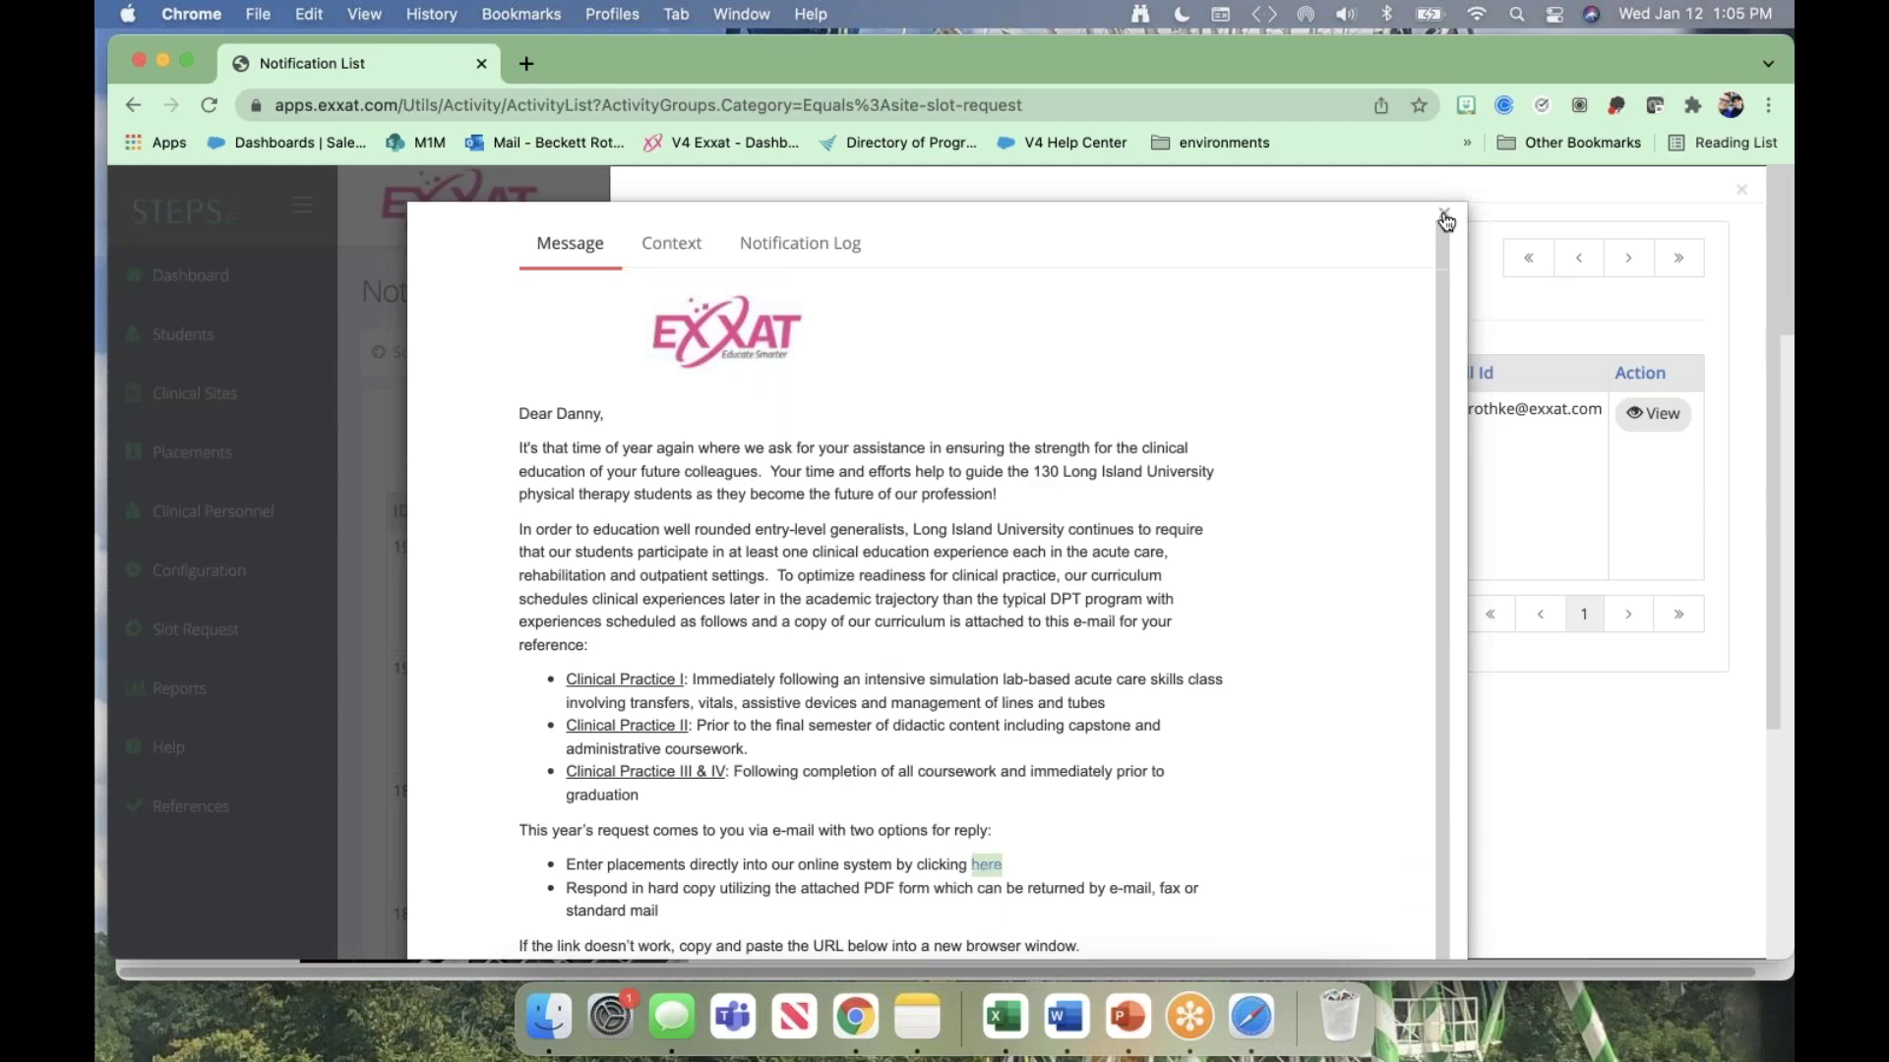
{"action": "left_click", "coordinate": [1444, 214]}
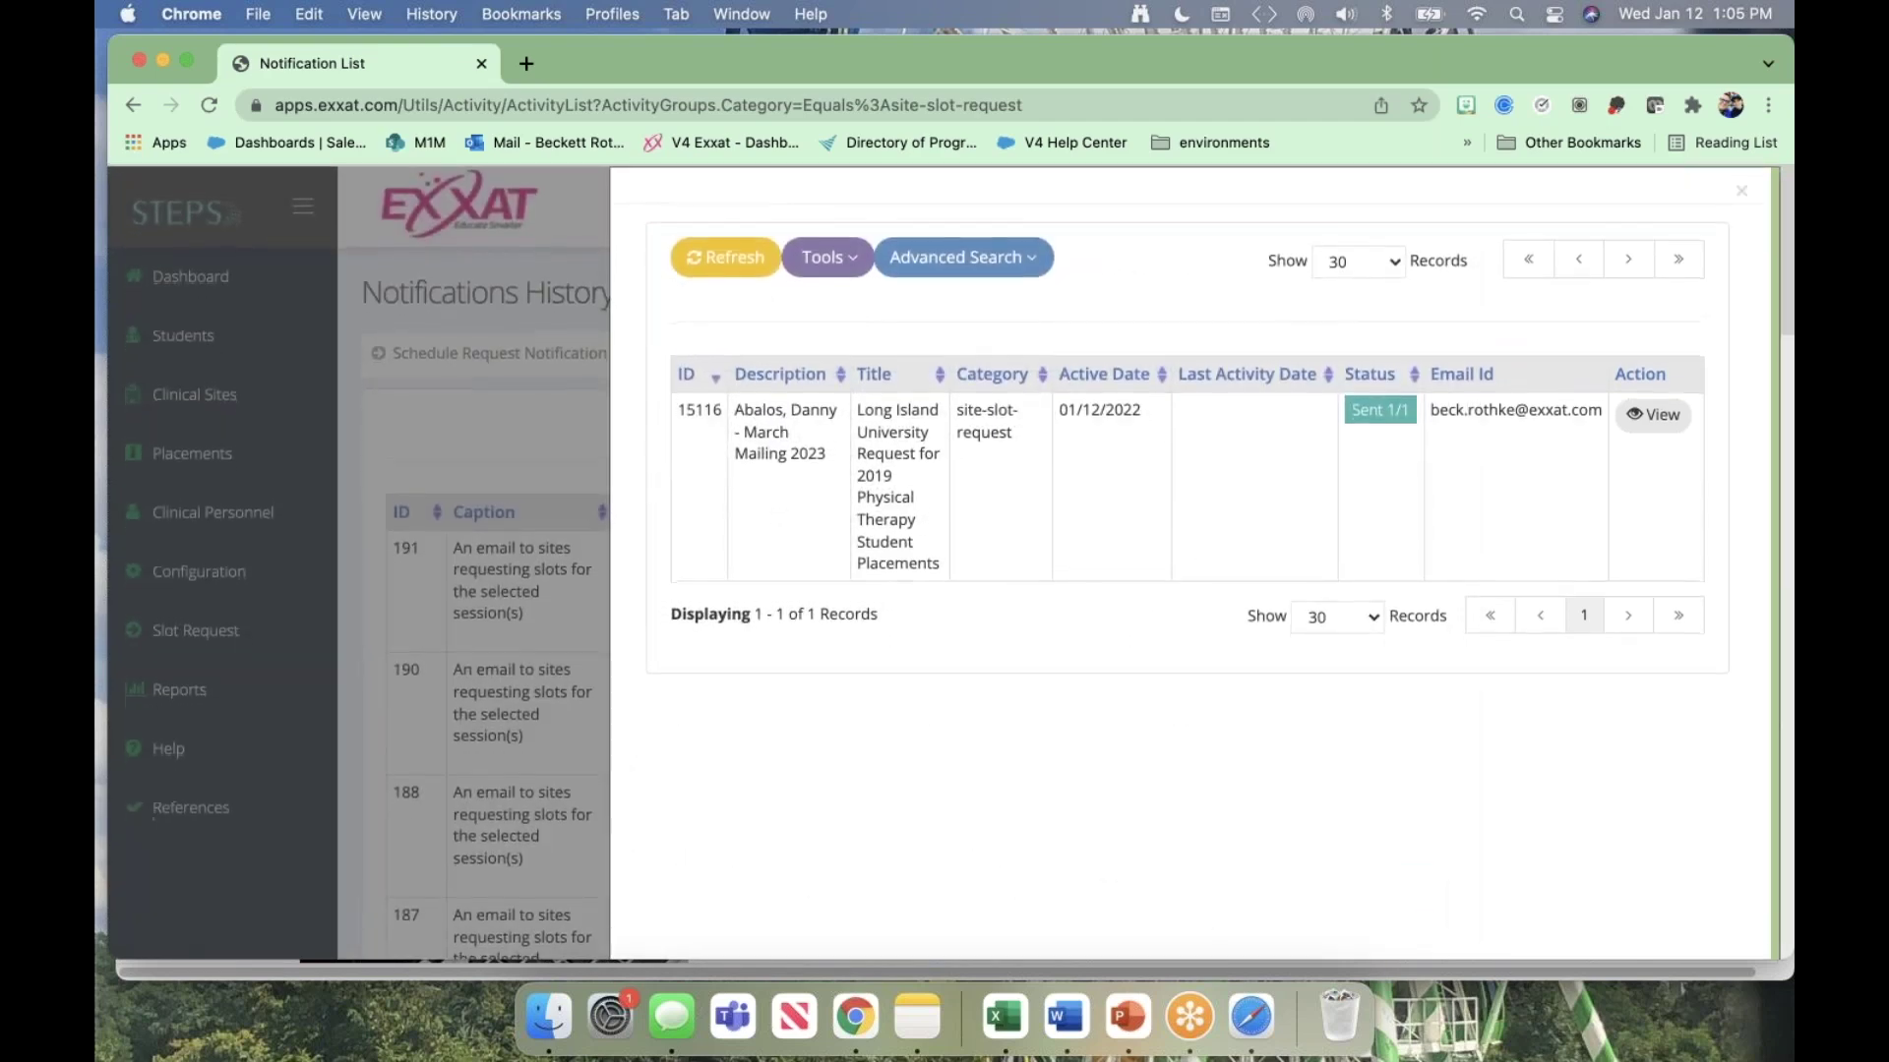
{"action": "left_click", "coordinate": [1741, 195]}
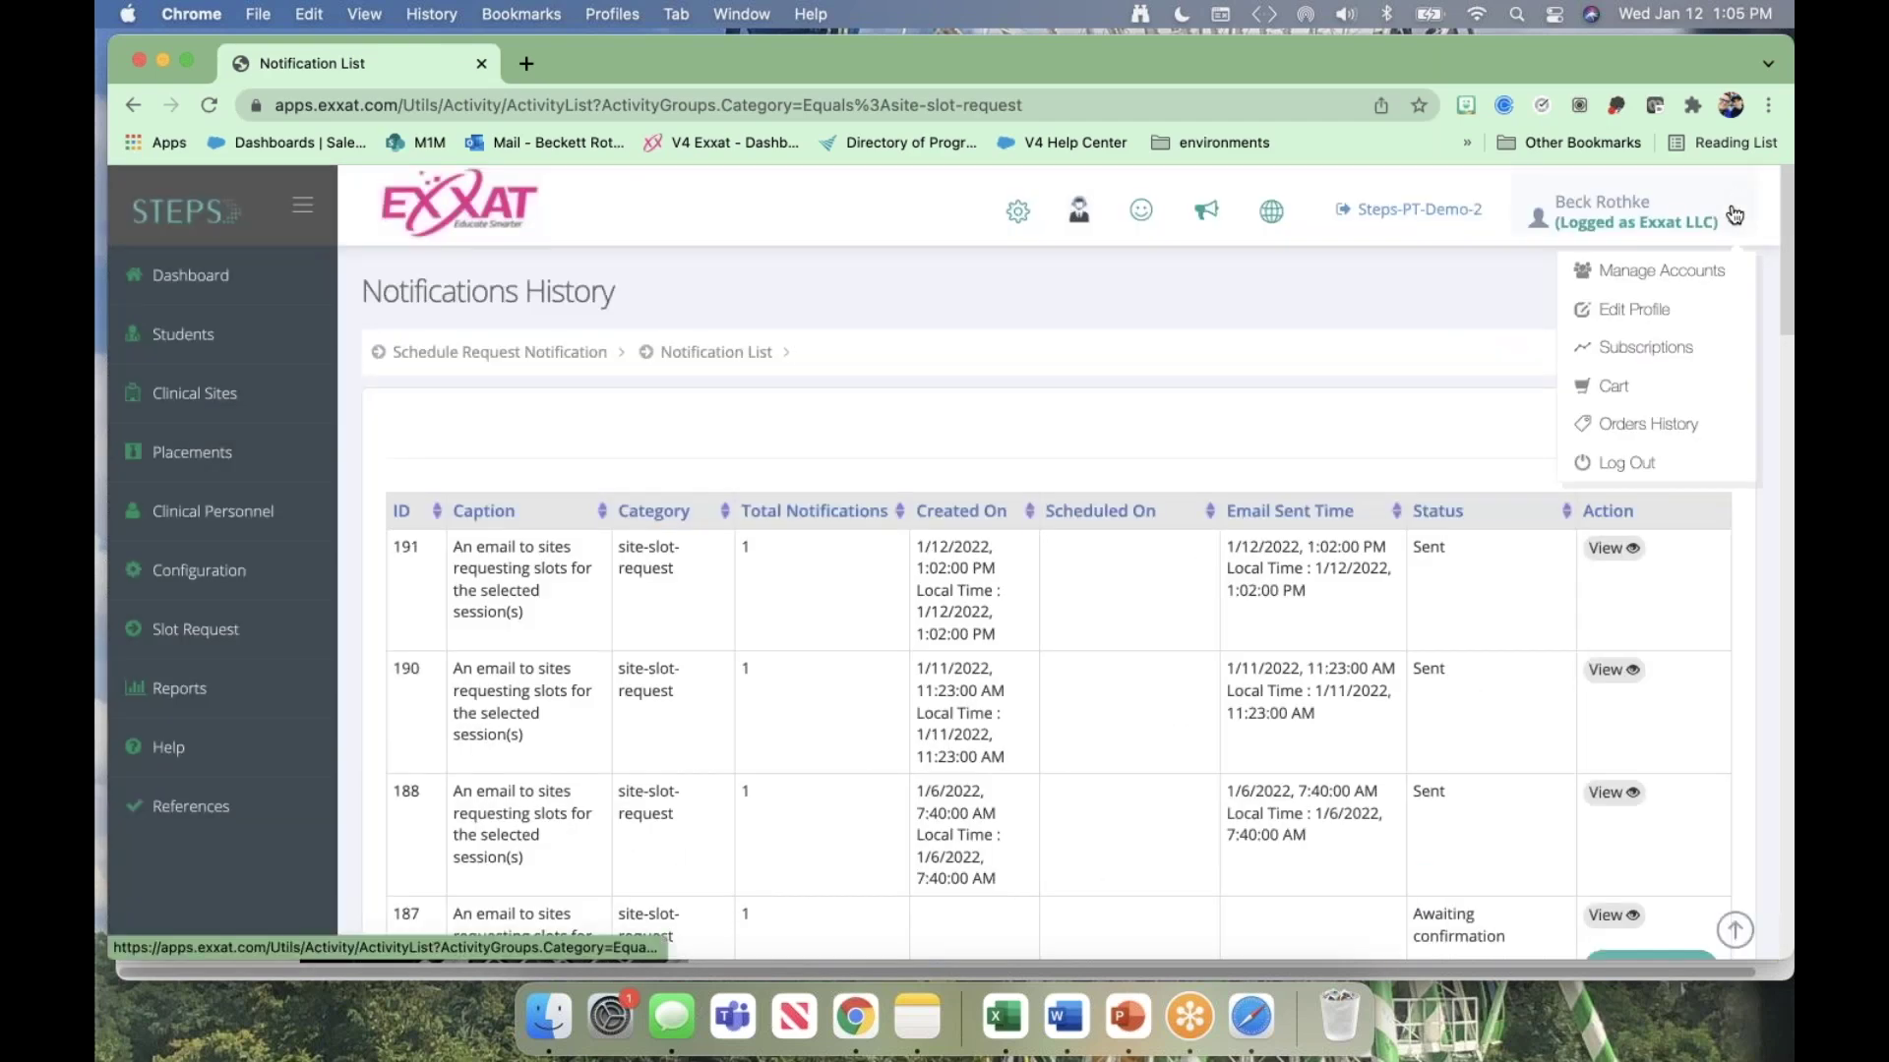
{"action": "left_click", "coordinate": [1478, 539]}
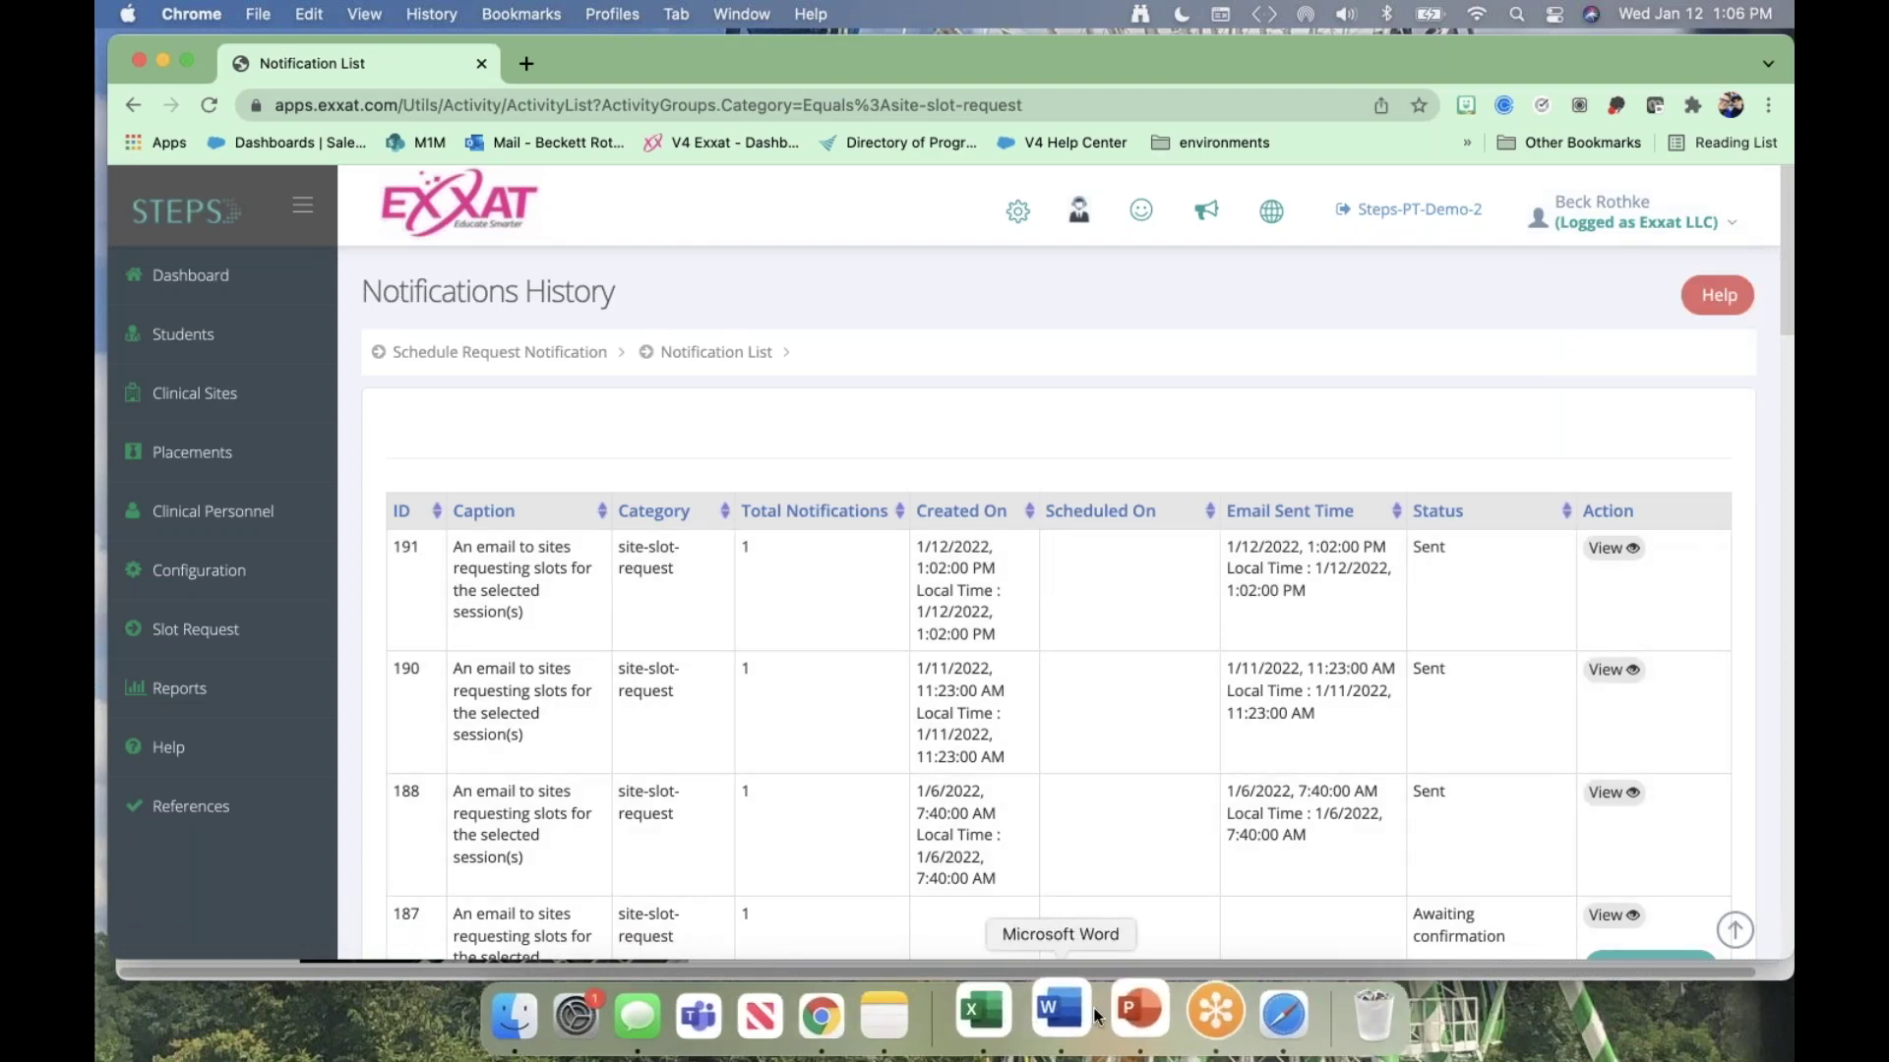
{"action": "left_click", "coordinate": [1126, 1008]}
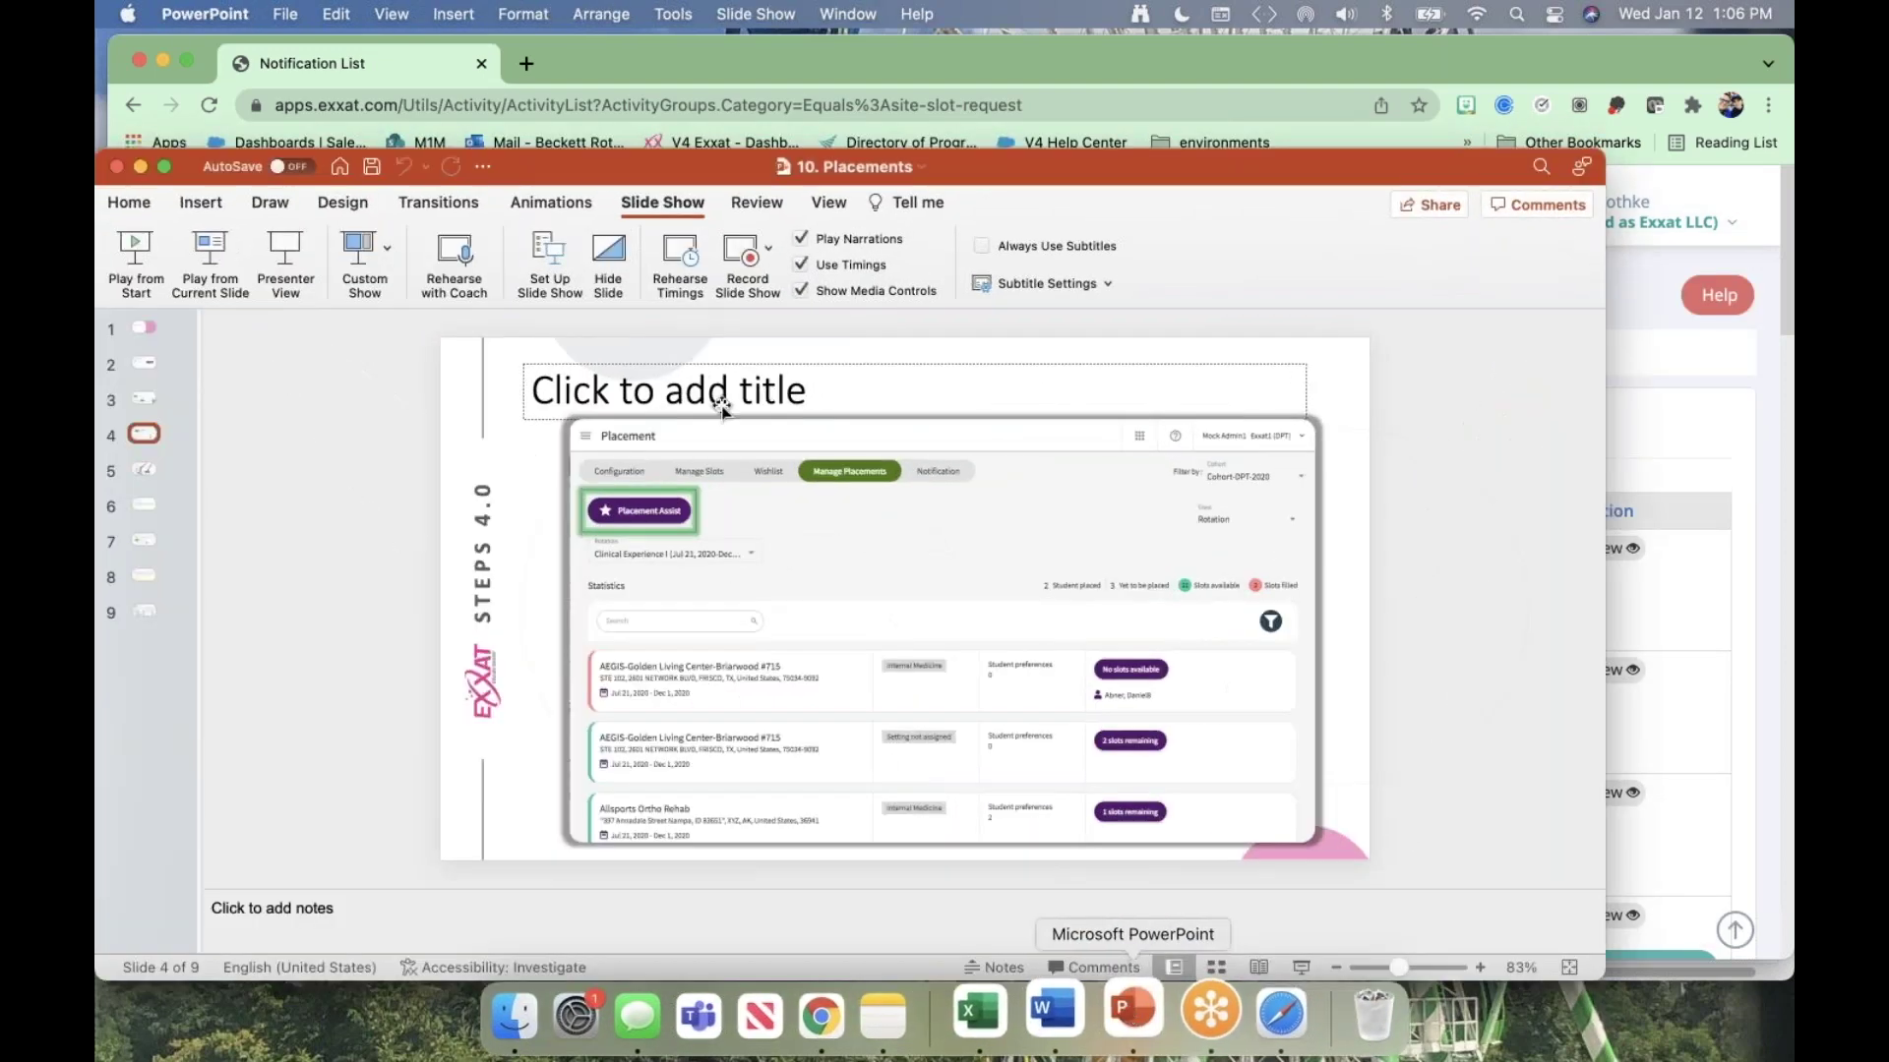
- Briefly play the Placements deck from slide 4, close it, and show Finder's Recents
{"action": "left_click_drag", "start_coordinate": [983, 157], "coordinate": [994, 40]}
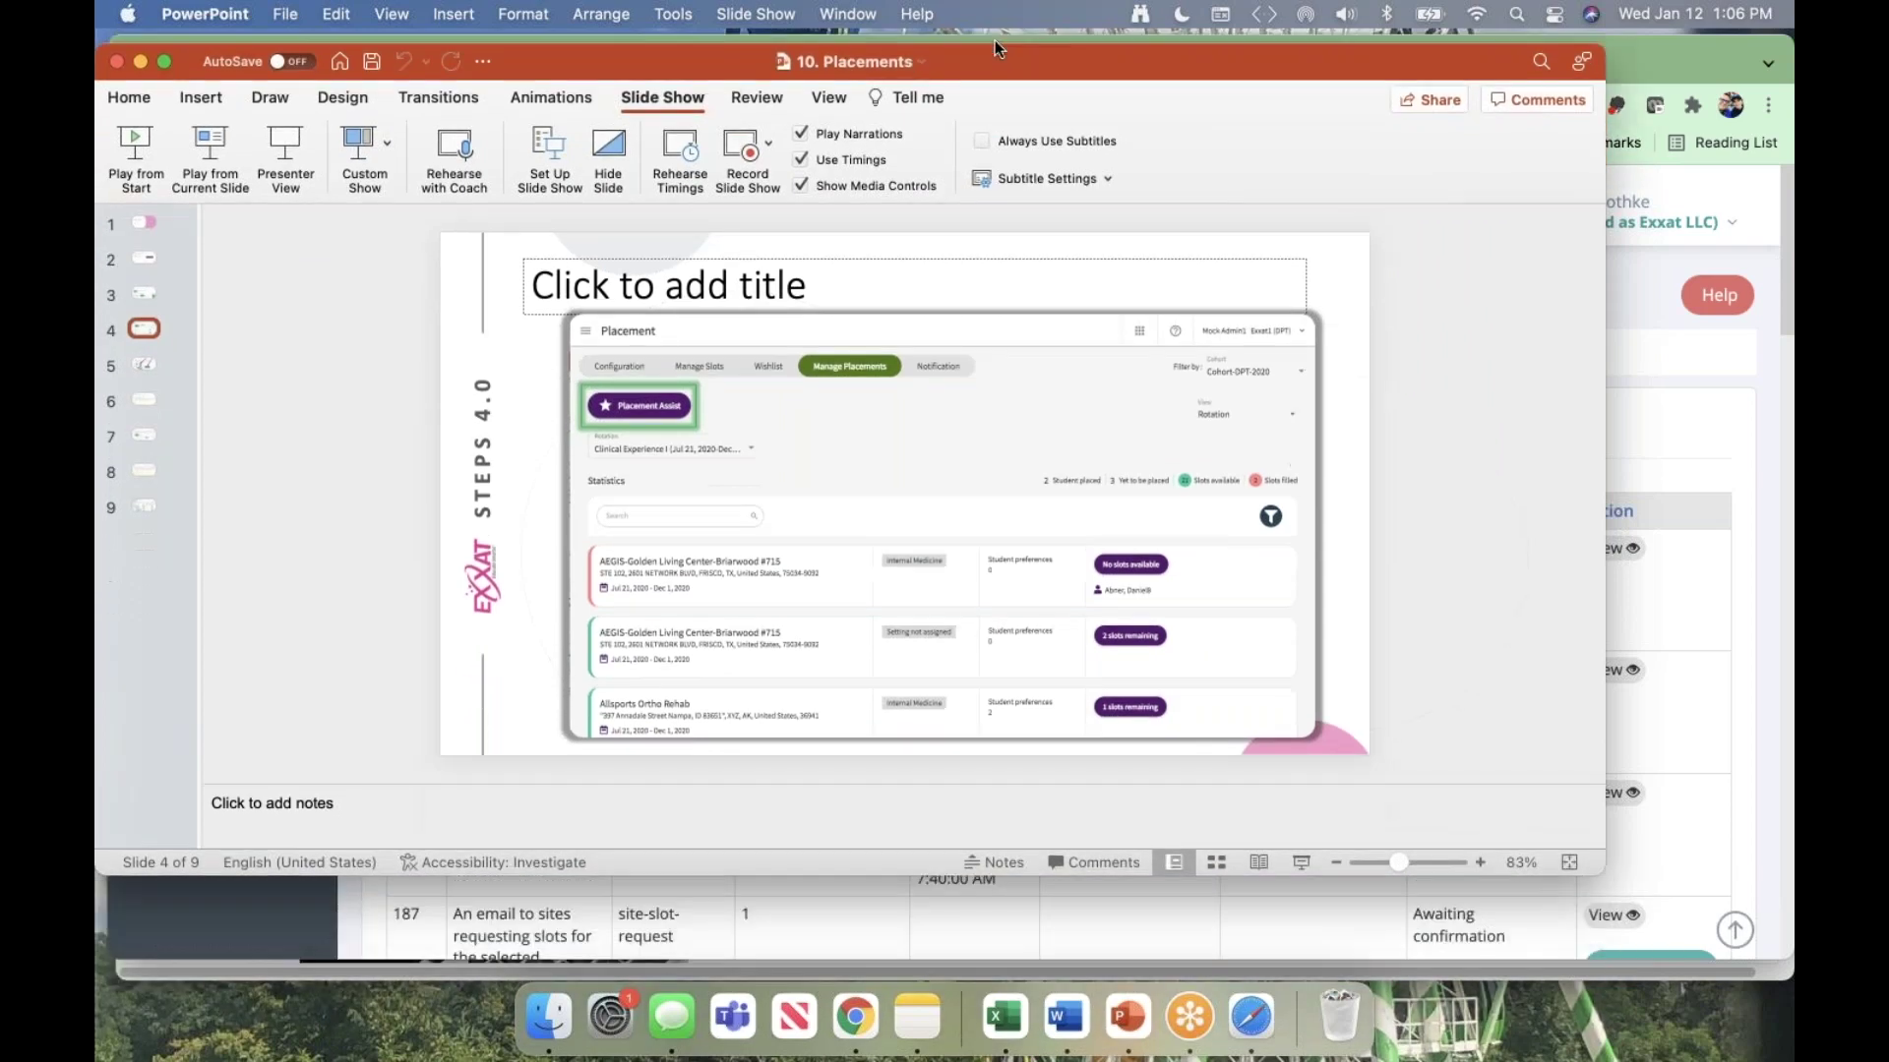
{"action": "left_click", "coordinate": [203, 134]}
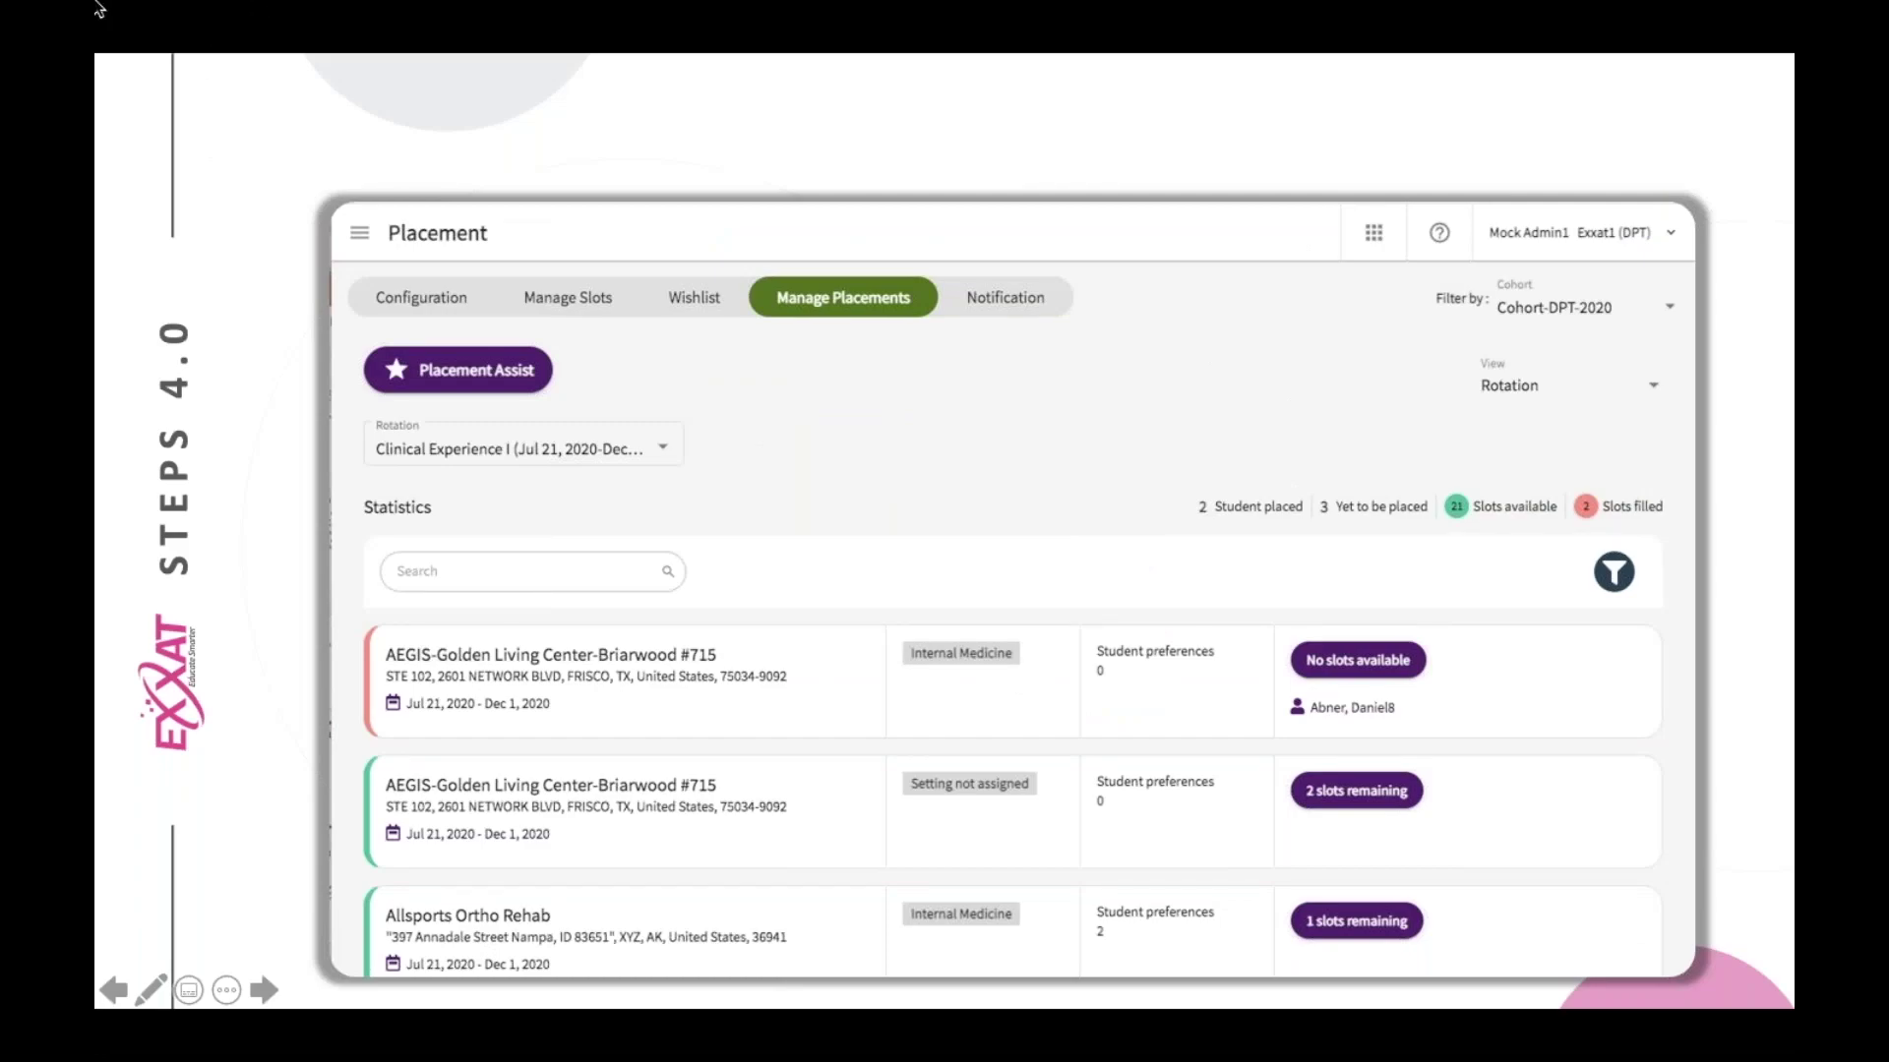
{"action": "key", "text": "Escape"}
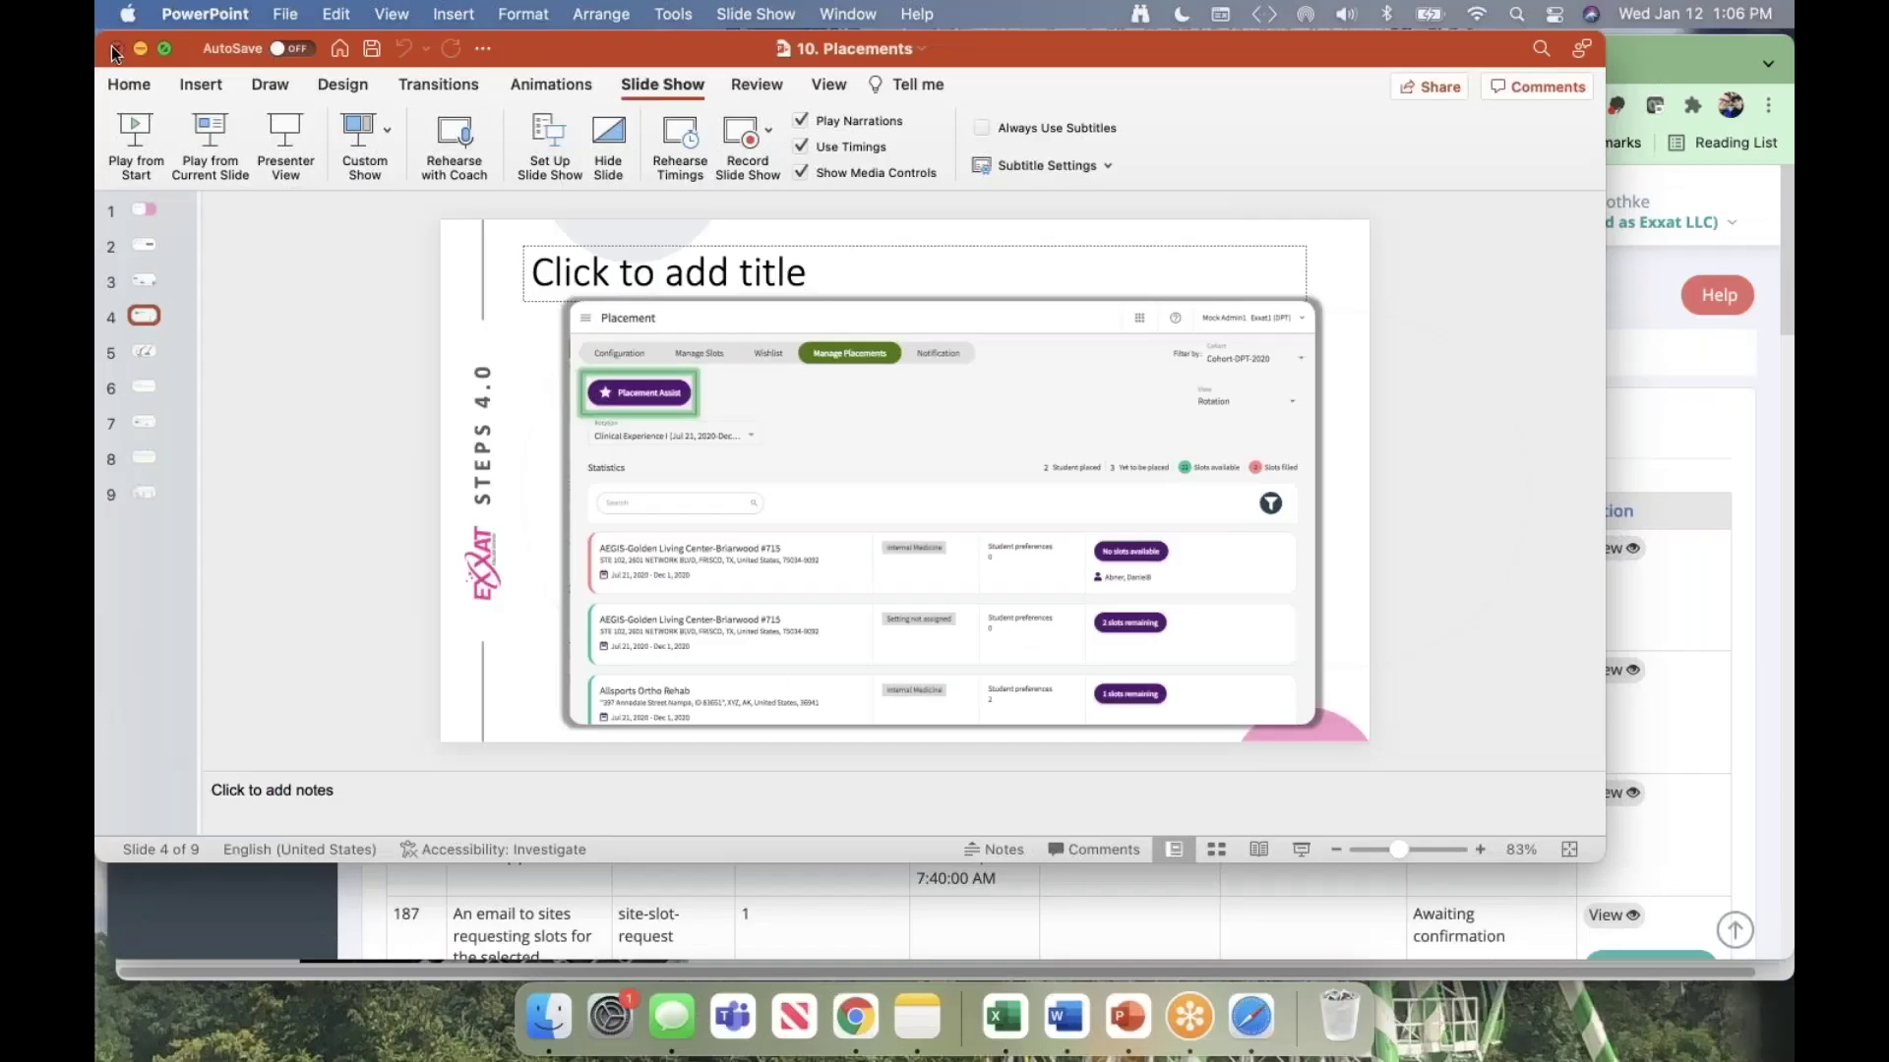
{"action": "left_click", "coordinate": [113, 50]}
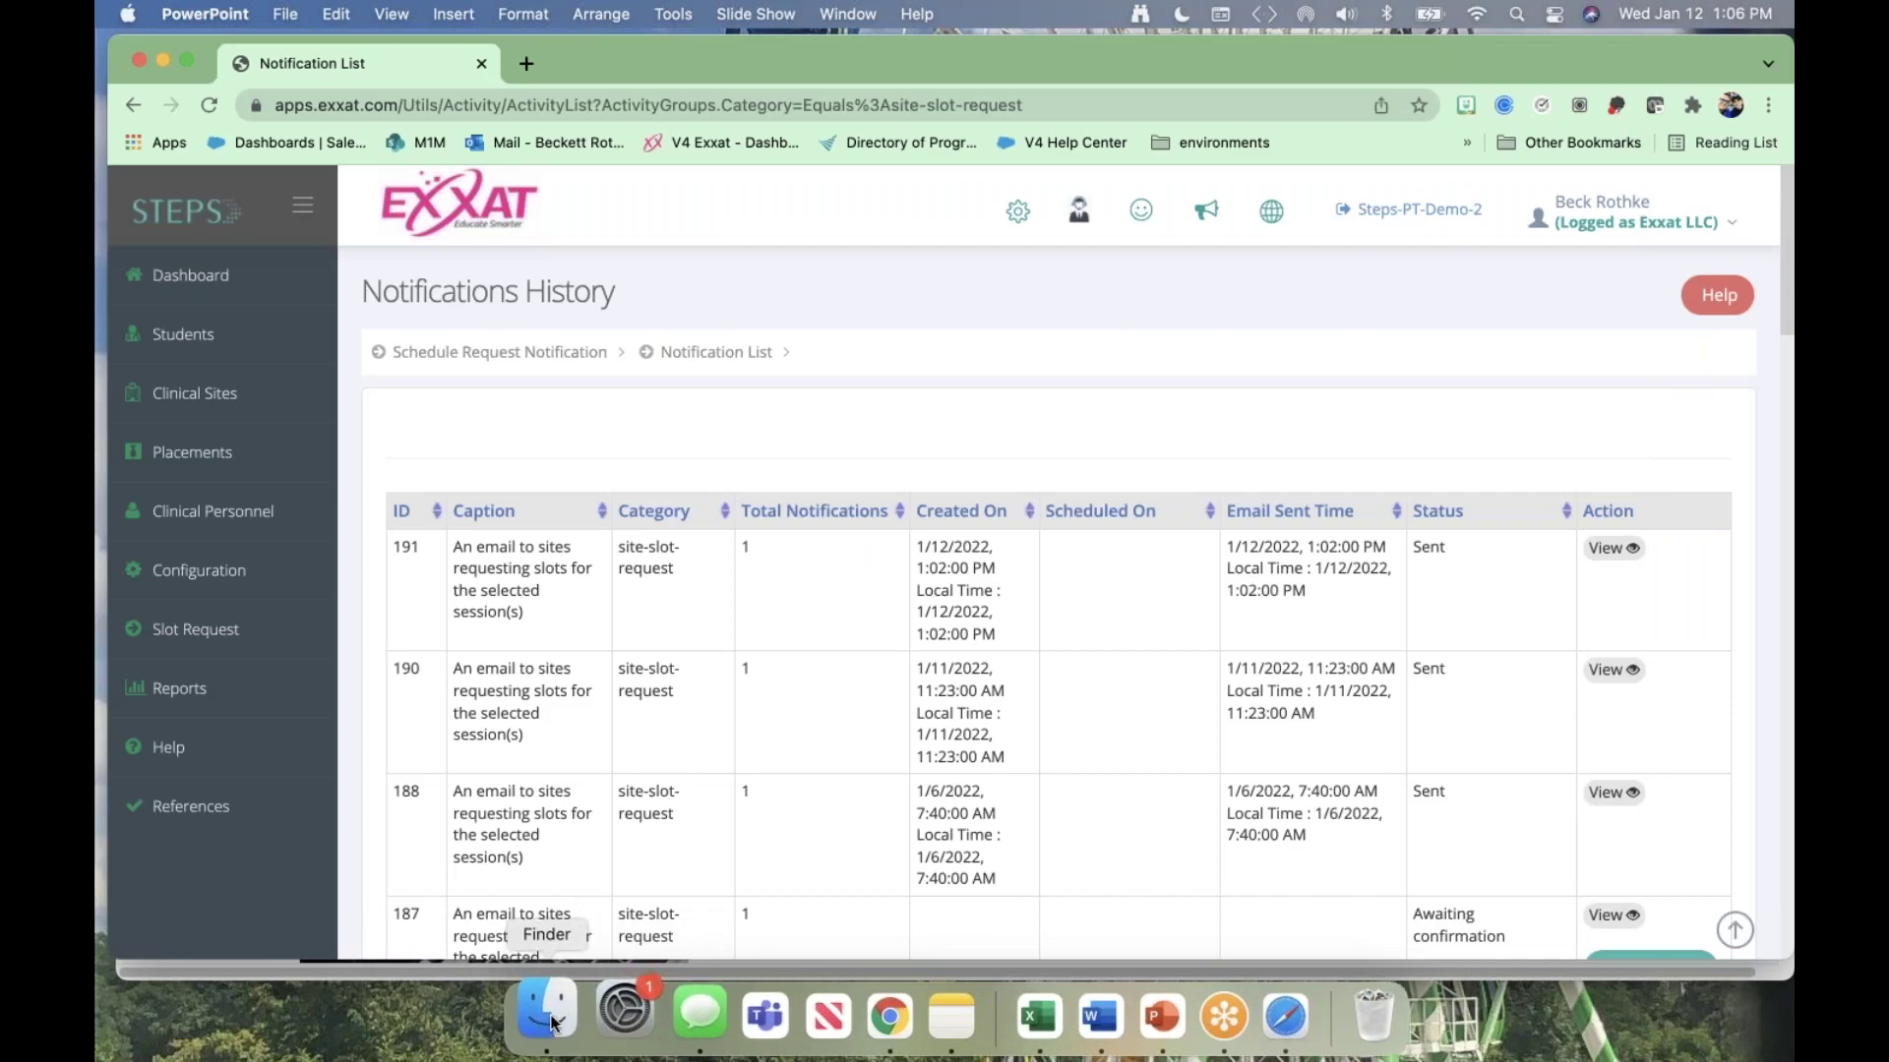
{"action": "left_click", "coordinate": [547, 1013]}
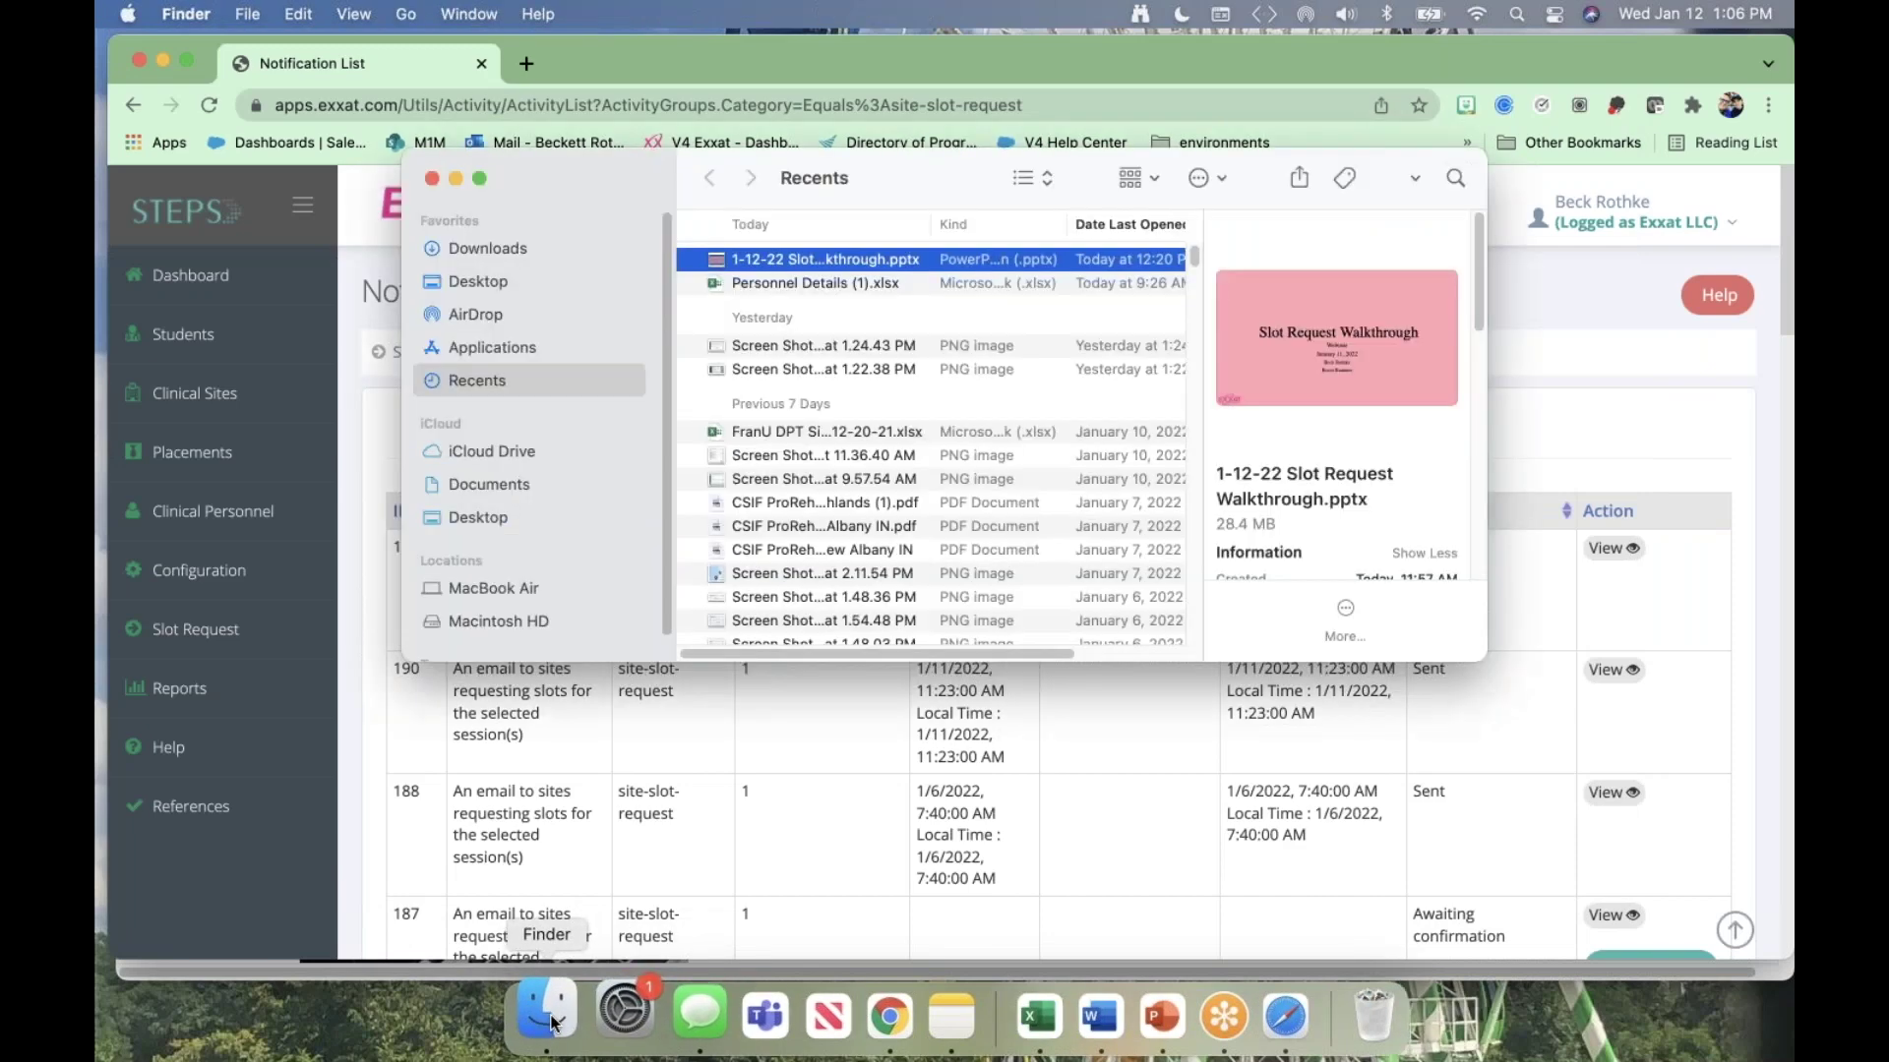
- Open '1-12-22 Slot Request Walkthrough.pptx' and present from the current slide, advancing one slide
{"action": "double_click", "coordinate": [871, 263]}
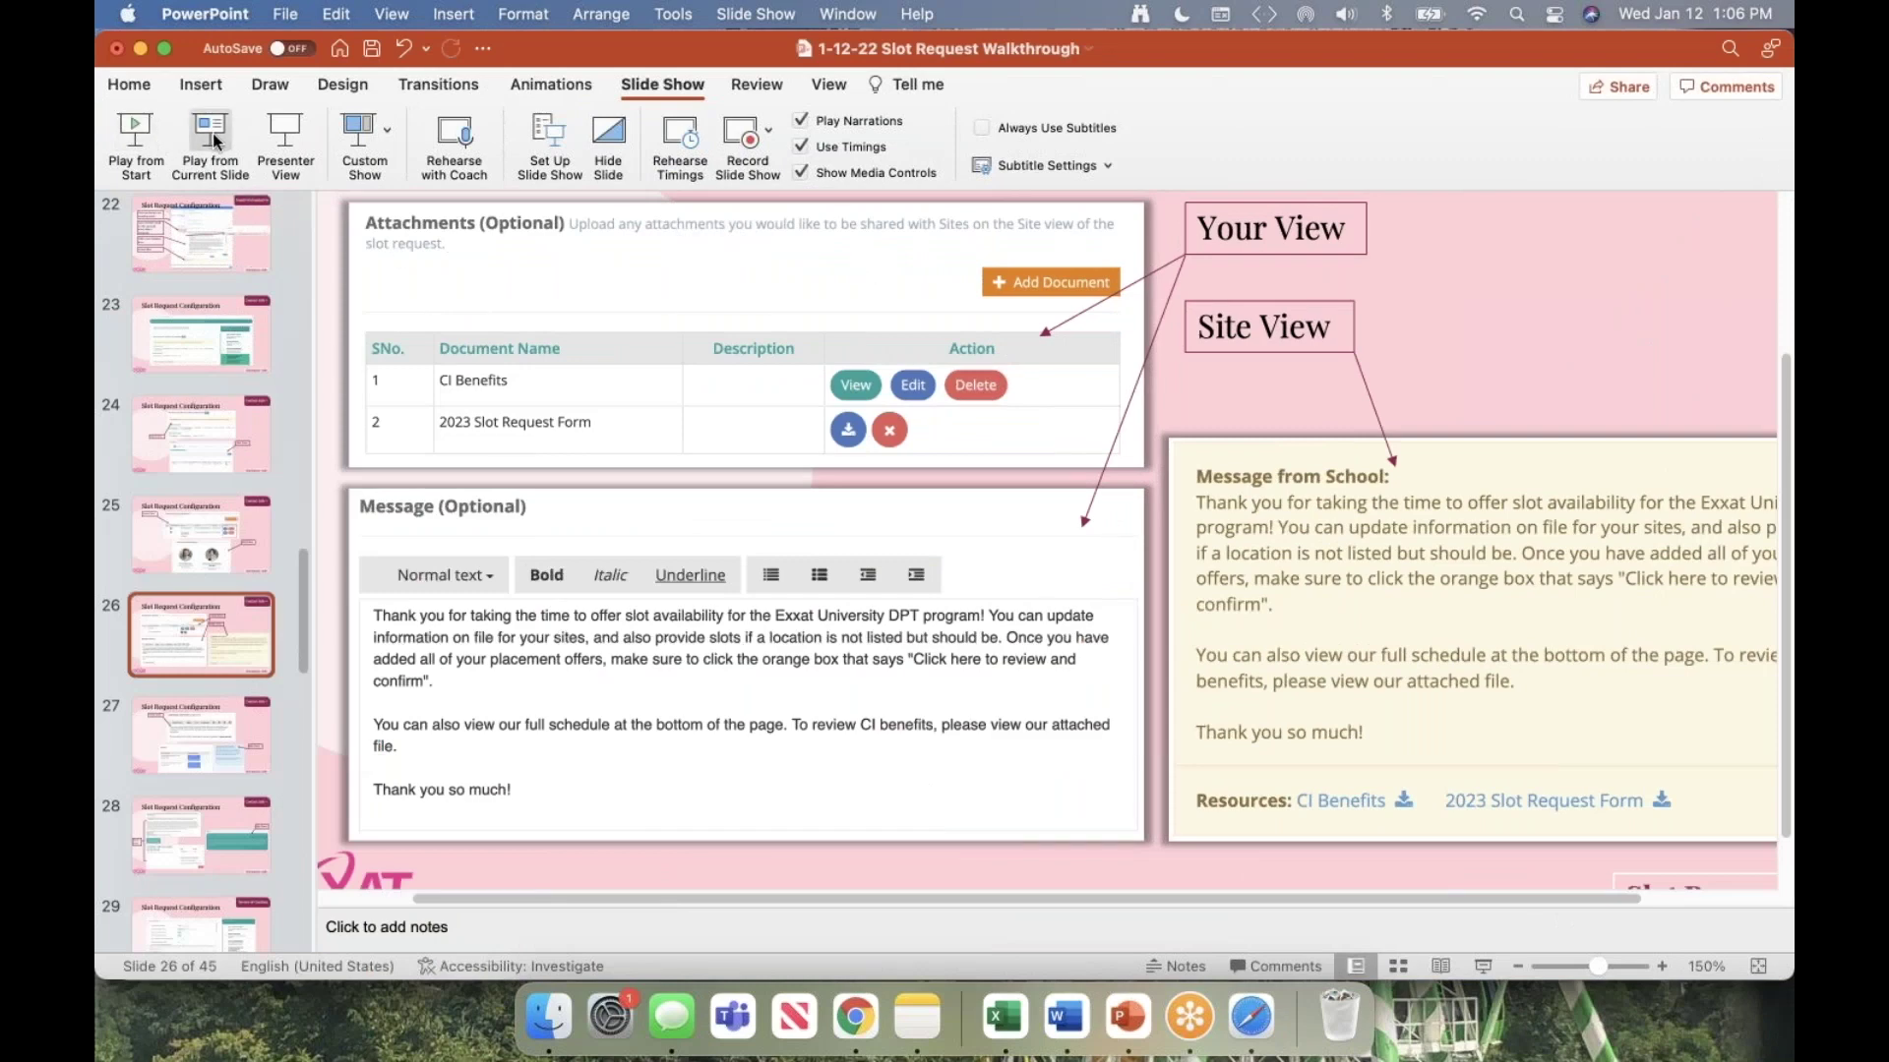
{"action": "left_click", "coordinate": [211, 141]}
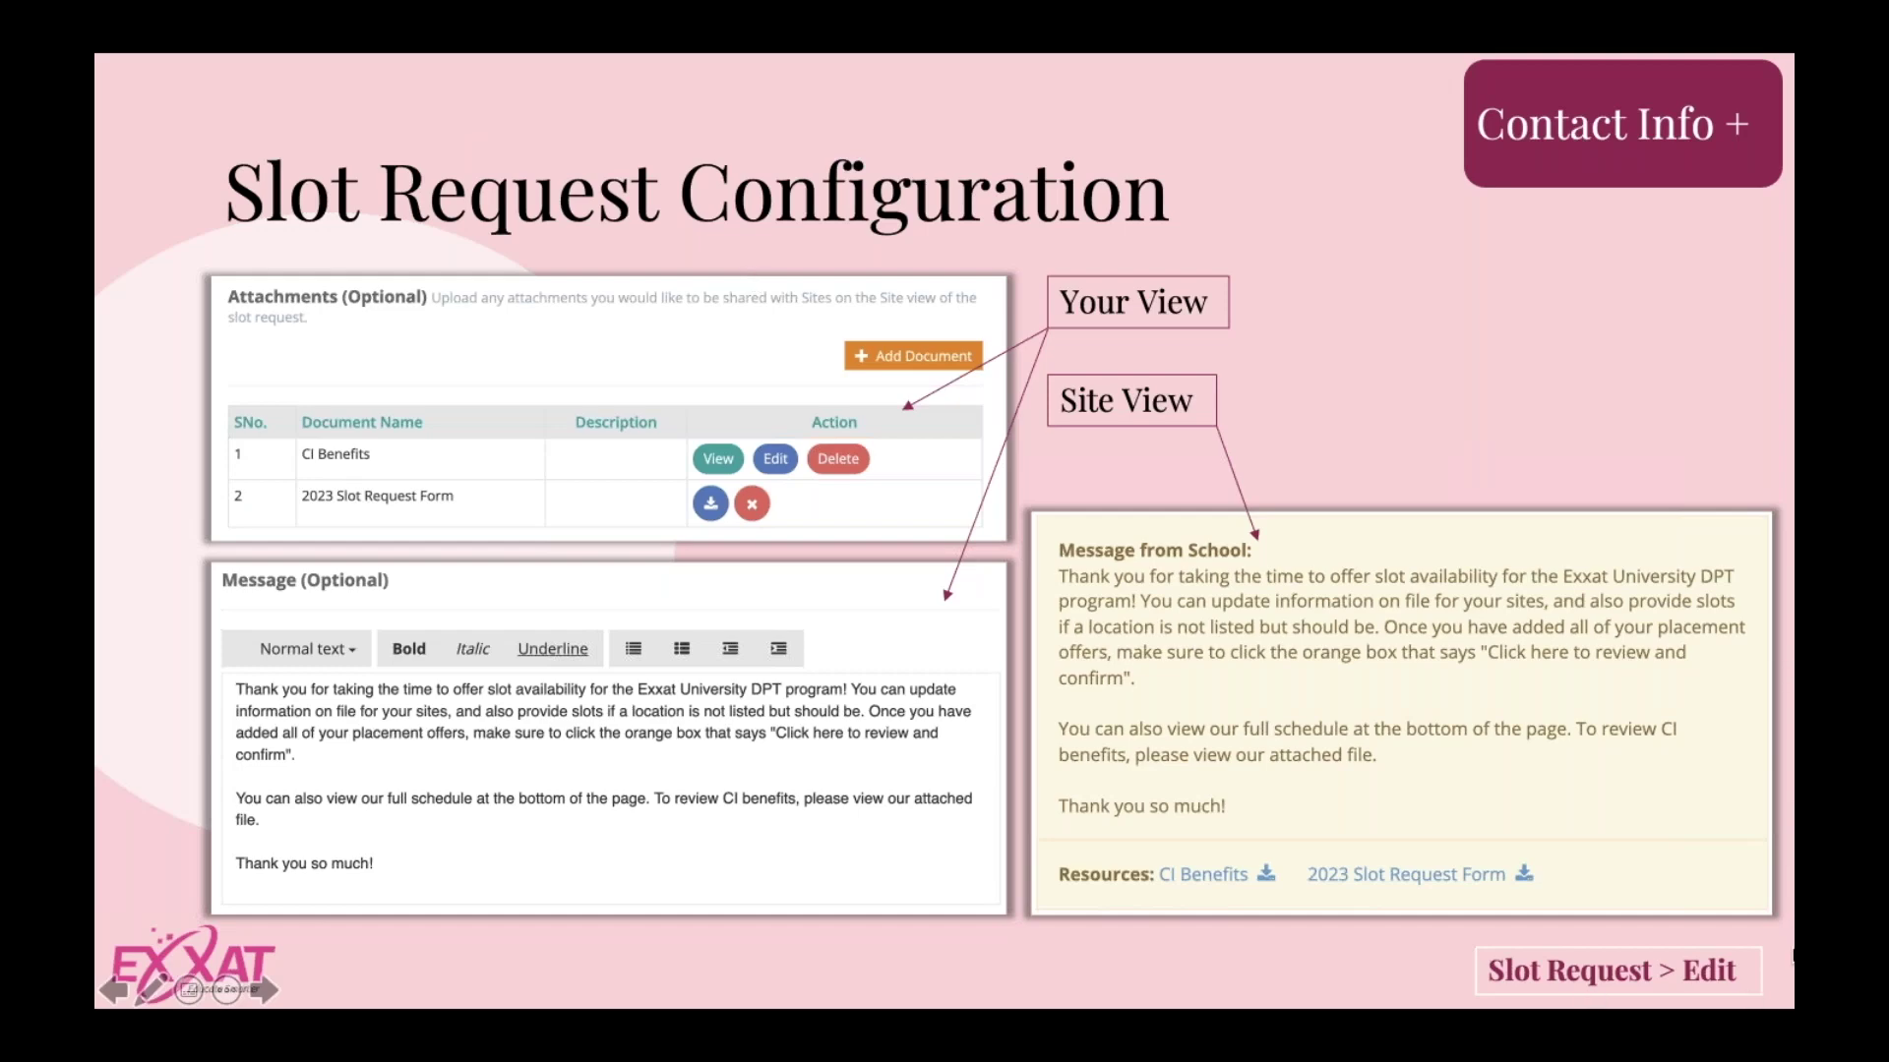
{"action": "key", "text": "Right"}
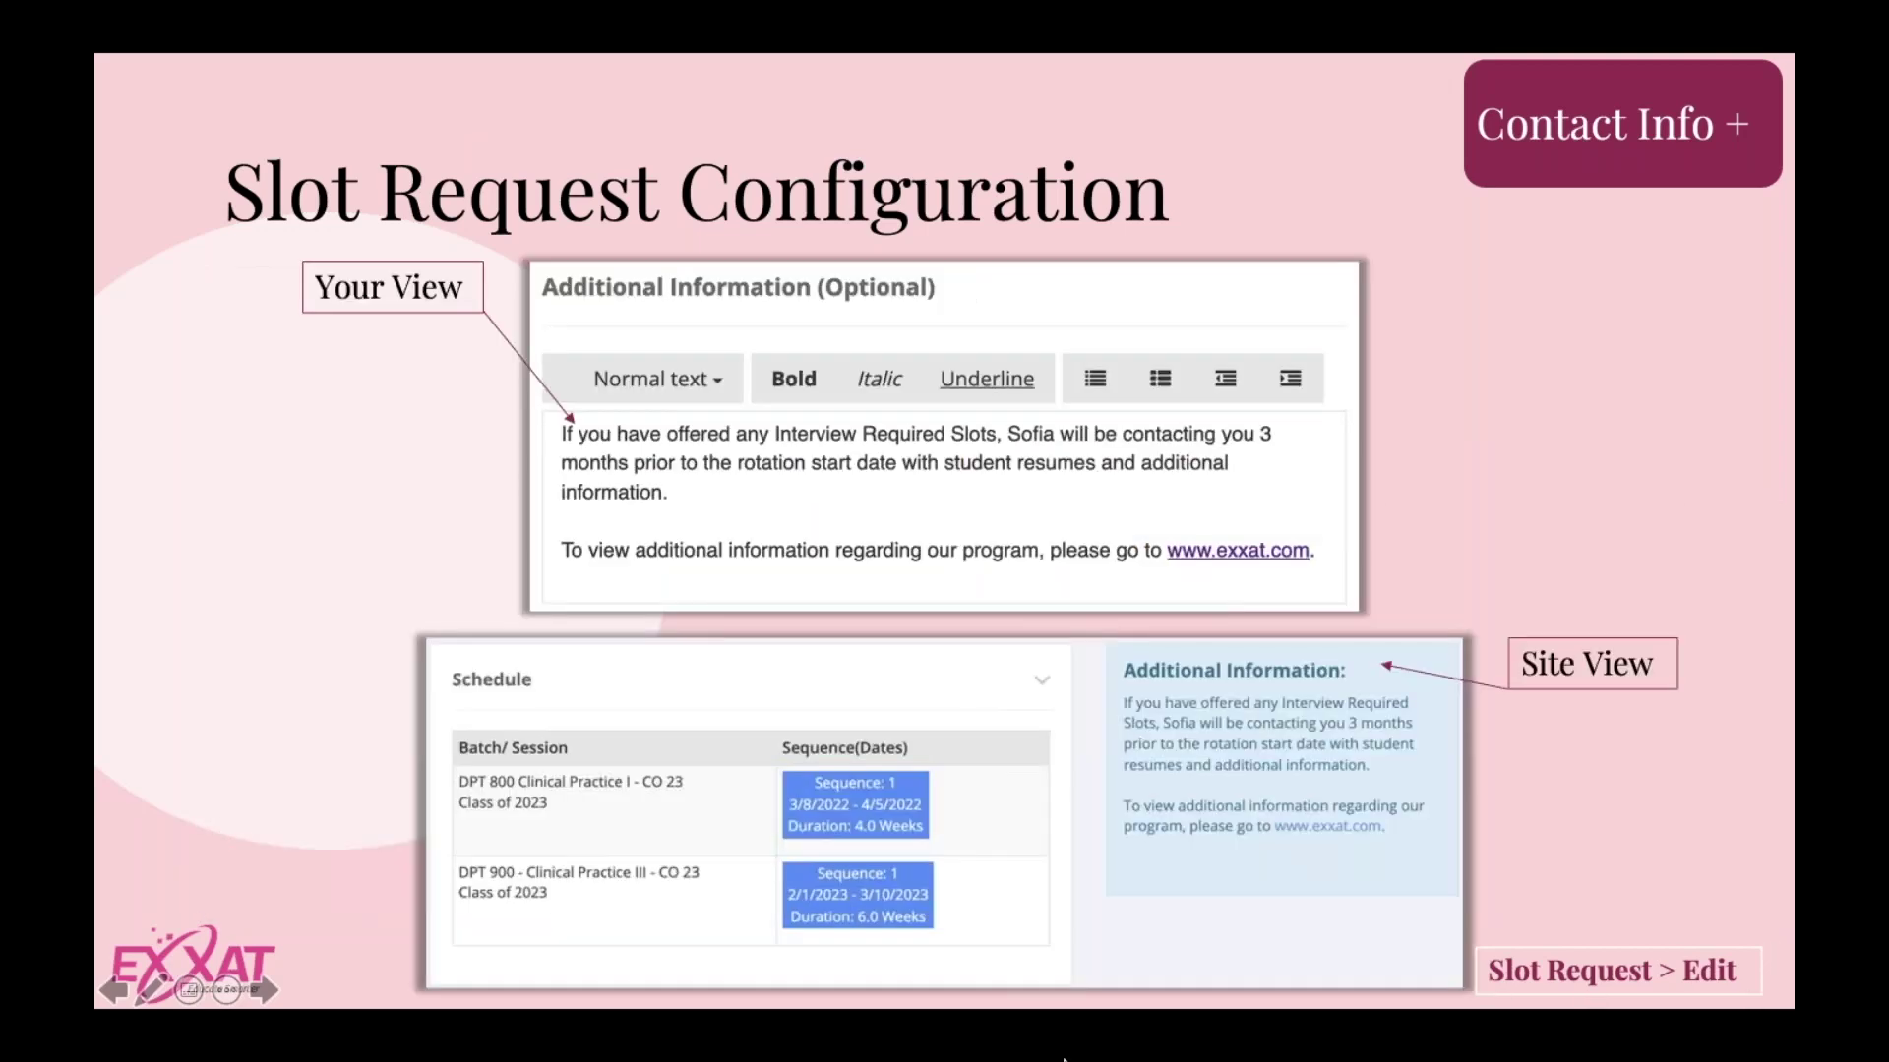
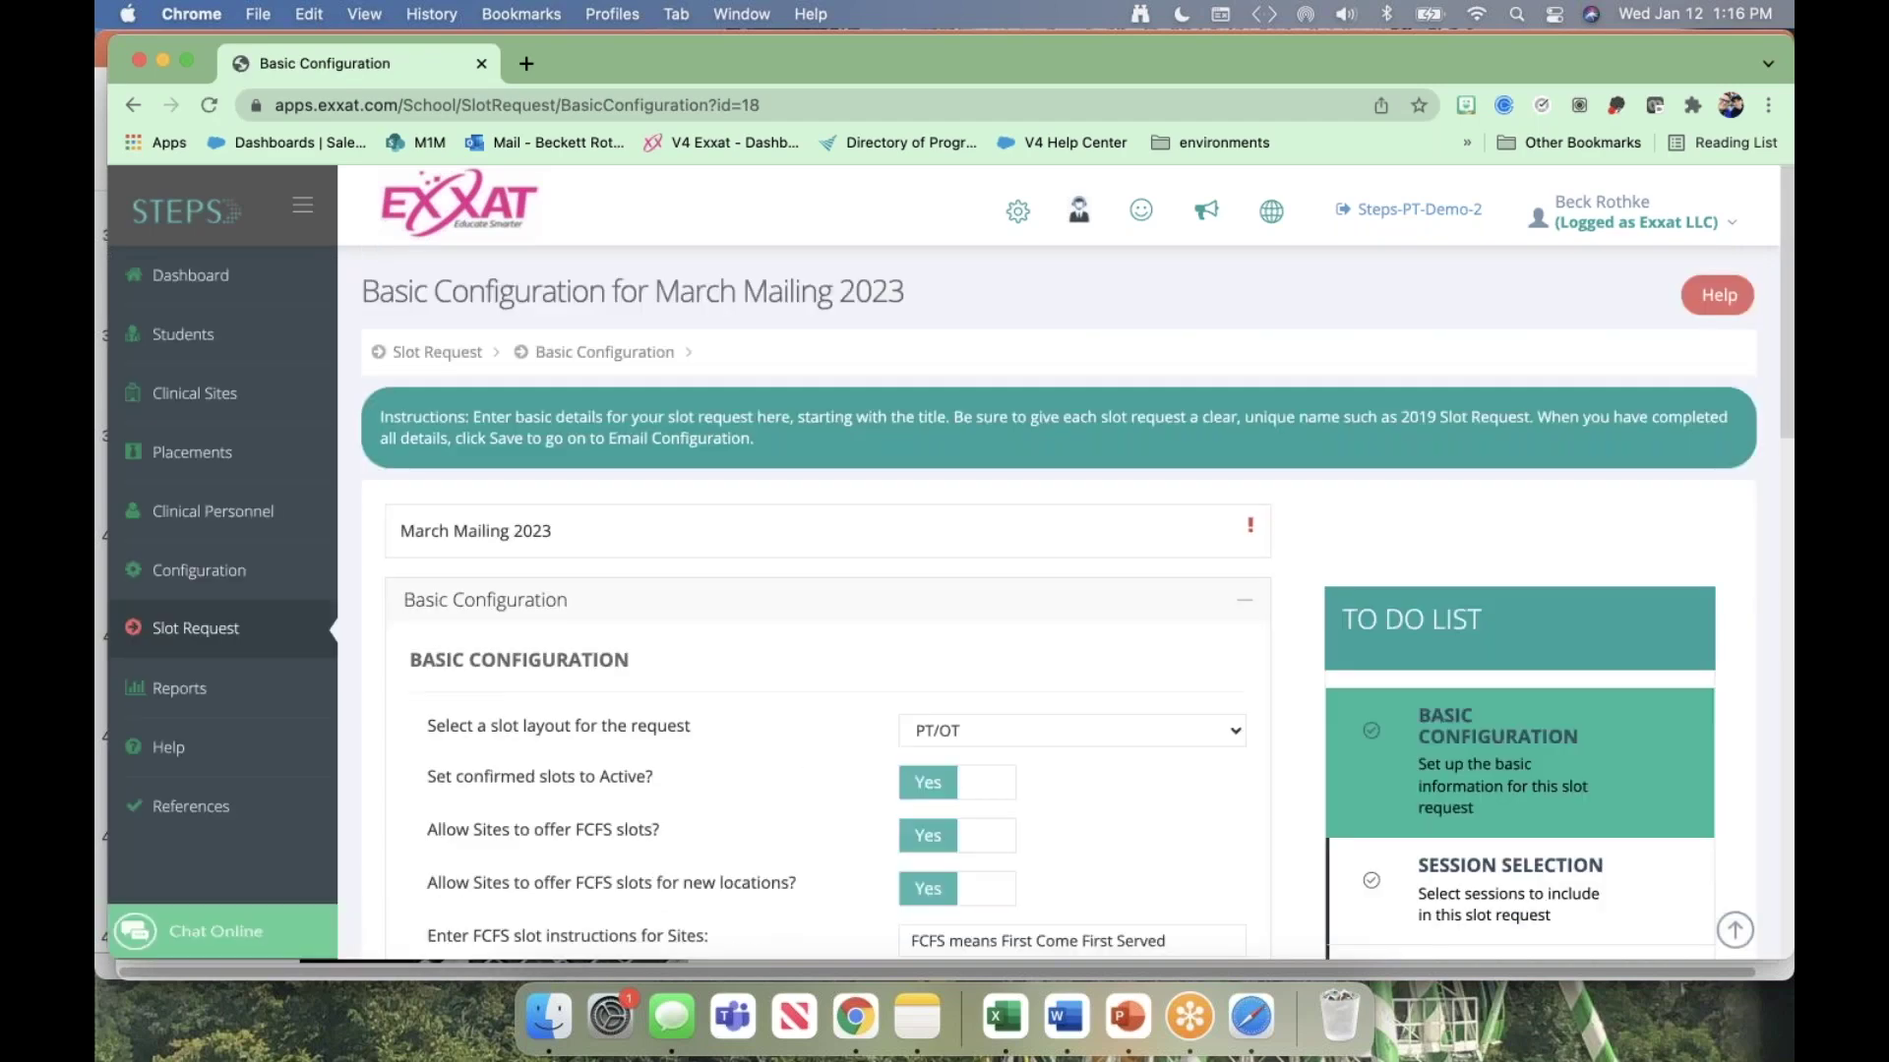
{"action": "scroll", "coordinate": [1058, 600], "scroll_direction": "down", "scroll_amount": 5}
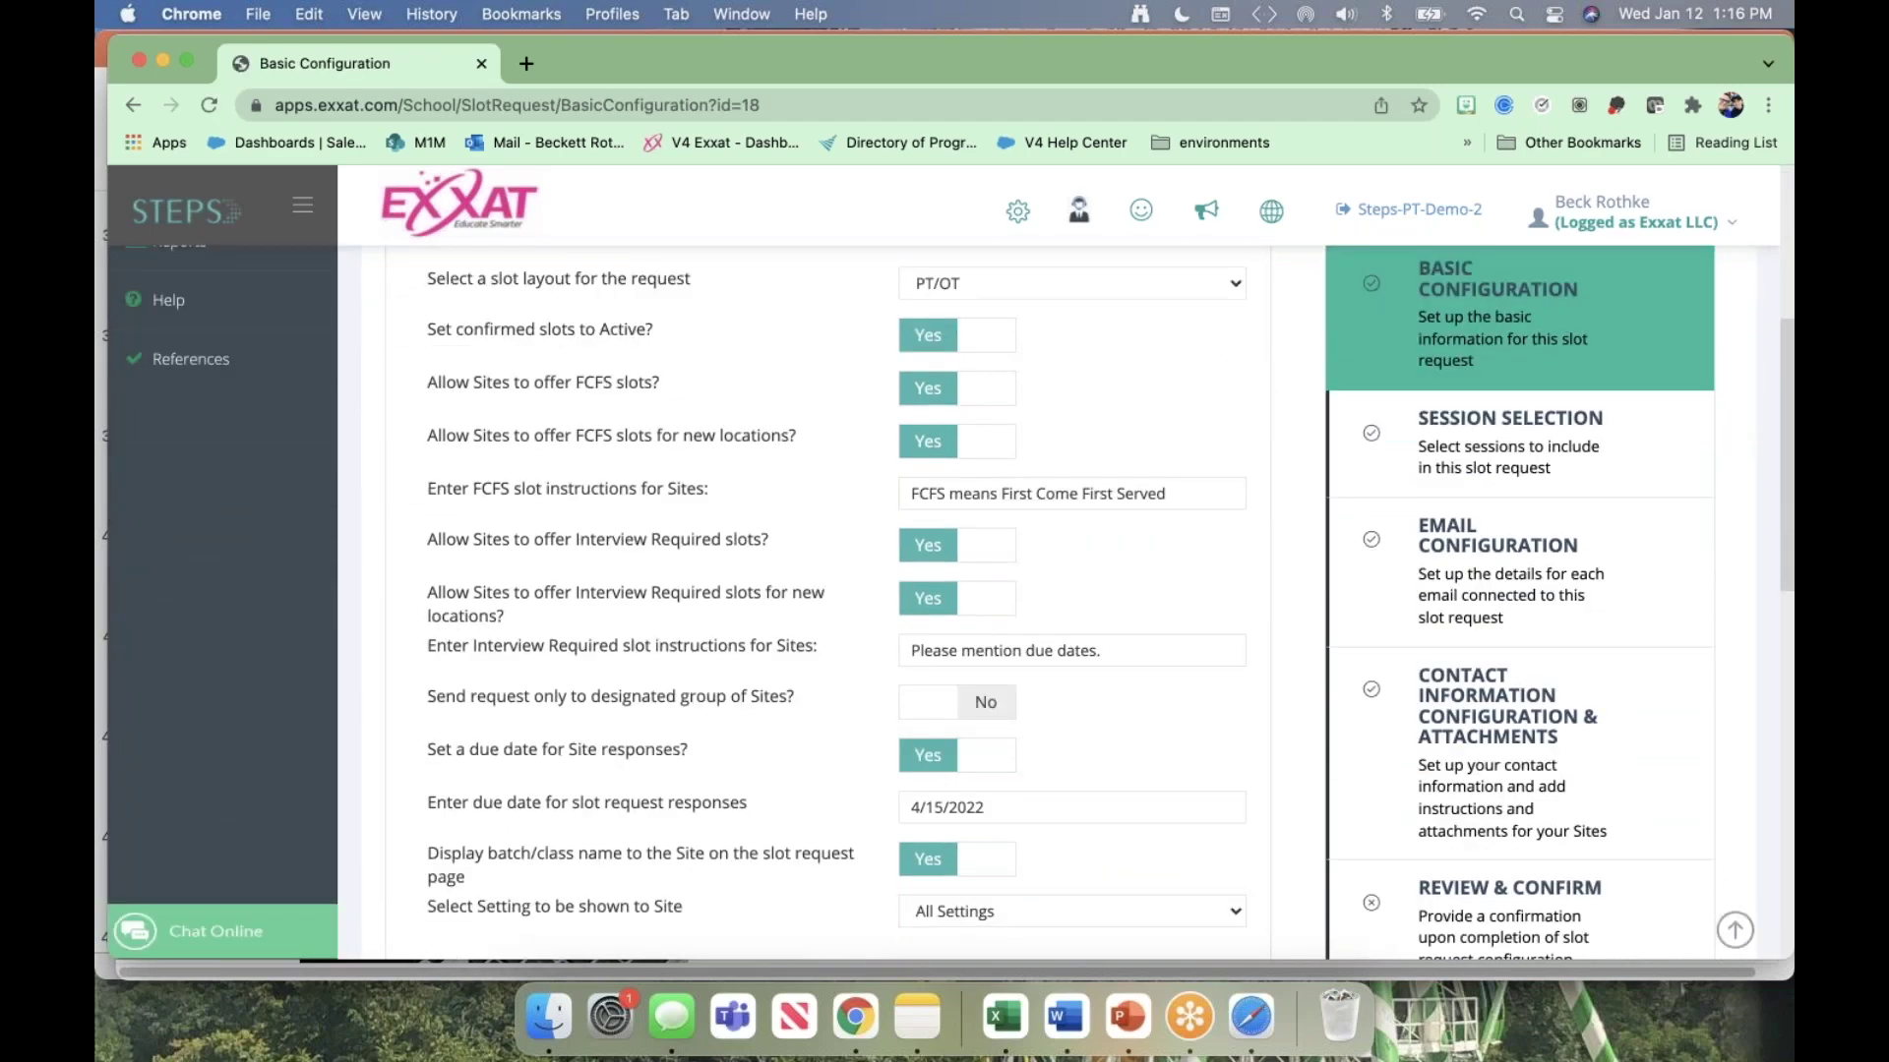
{"action": "scroll", "coordinate": [1237, 764], "scroll_direction": "down", "scroll_amount": 10}
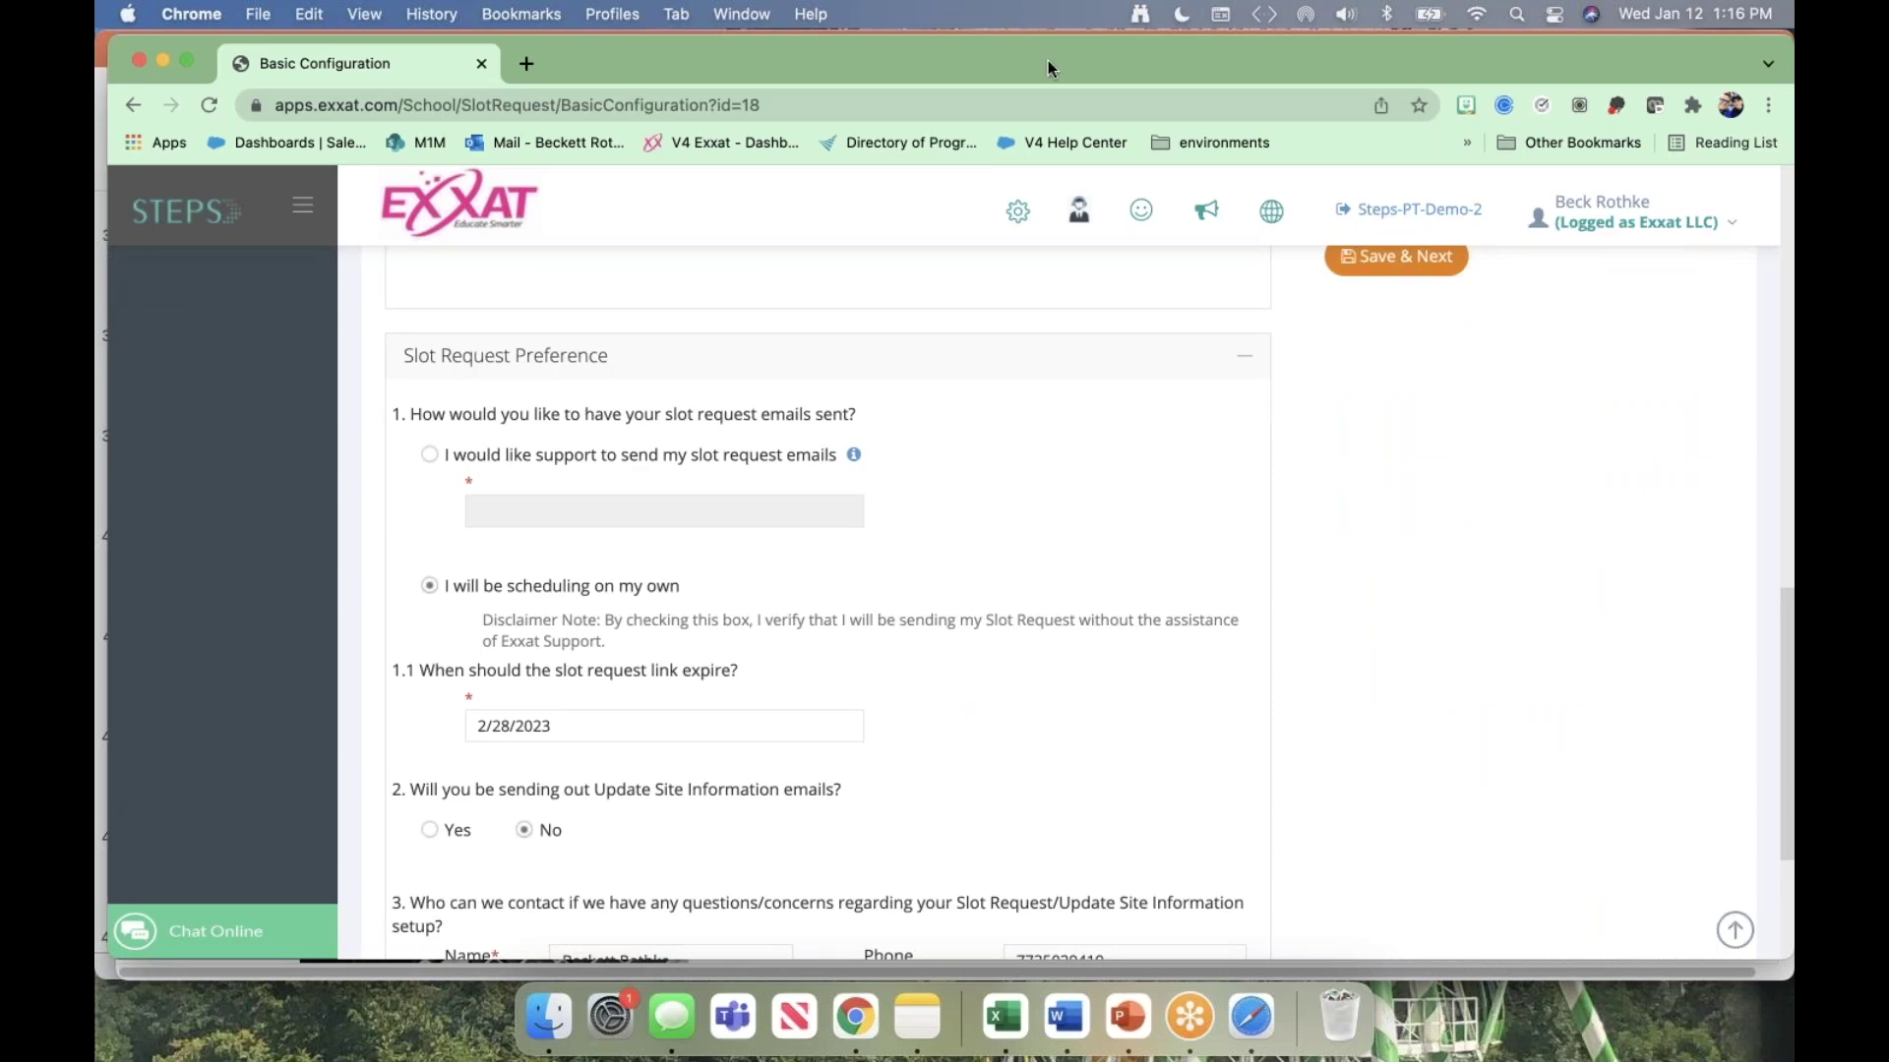
{"action": "left_click_drag", "start_coordinate": [1047, 61], "coordinate": [1034, 56]}
{"action": "mouse_move", "coordinate": [1004, 207]}
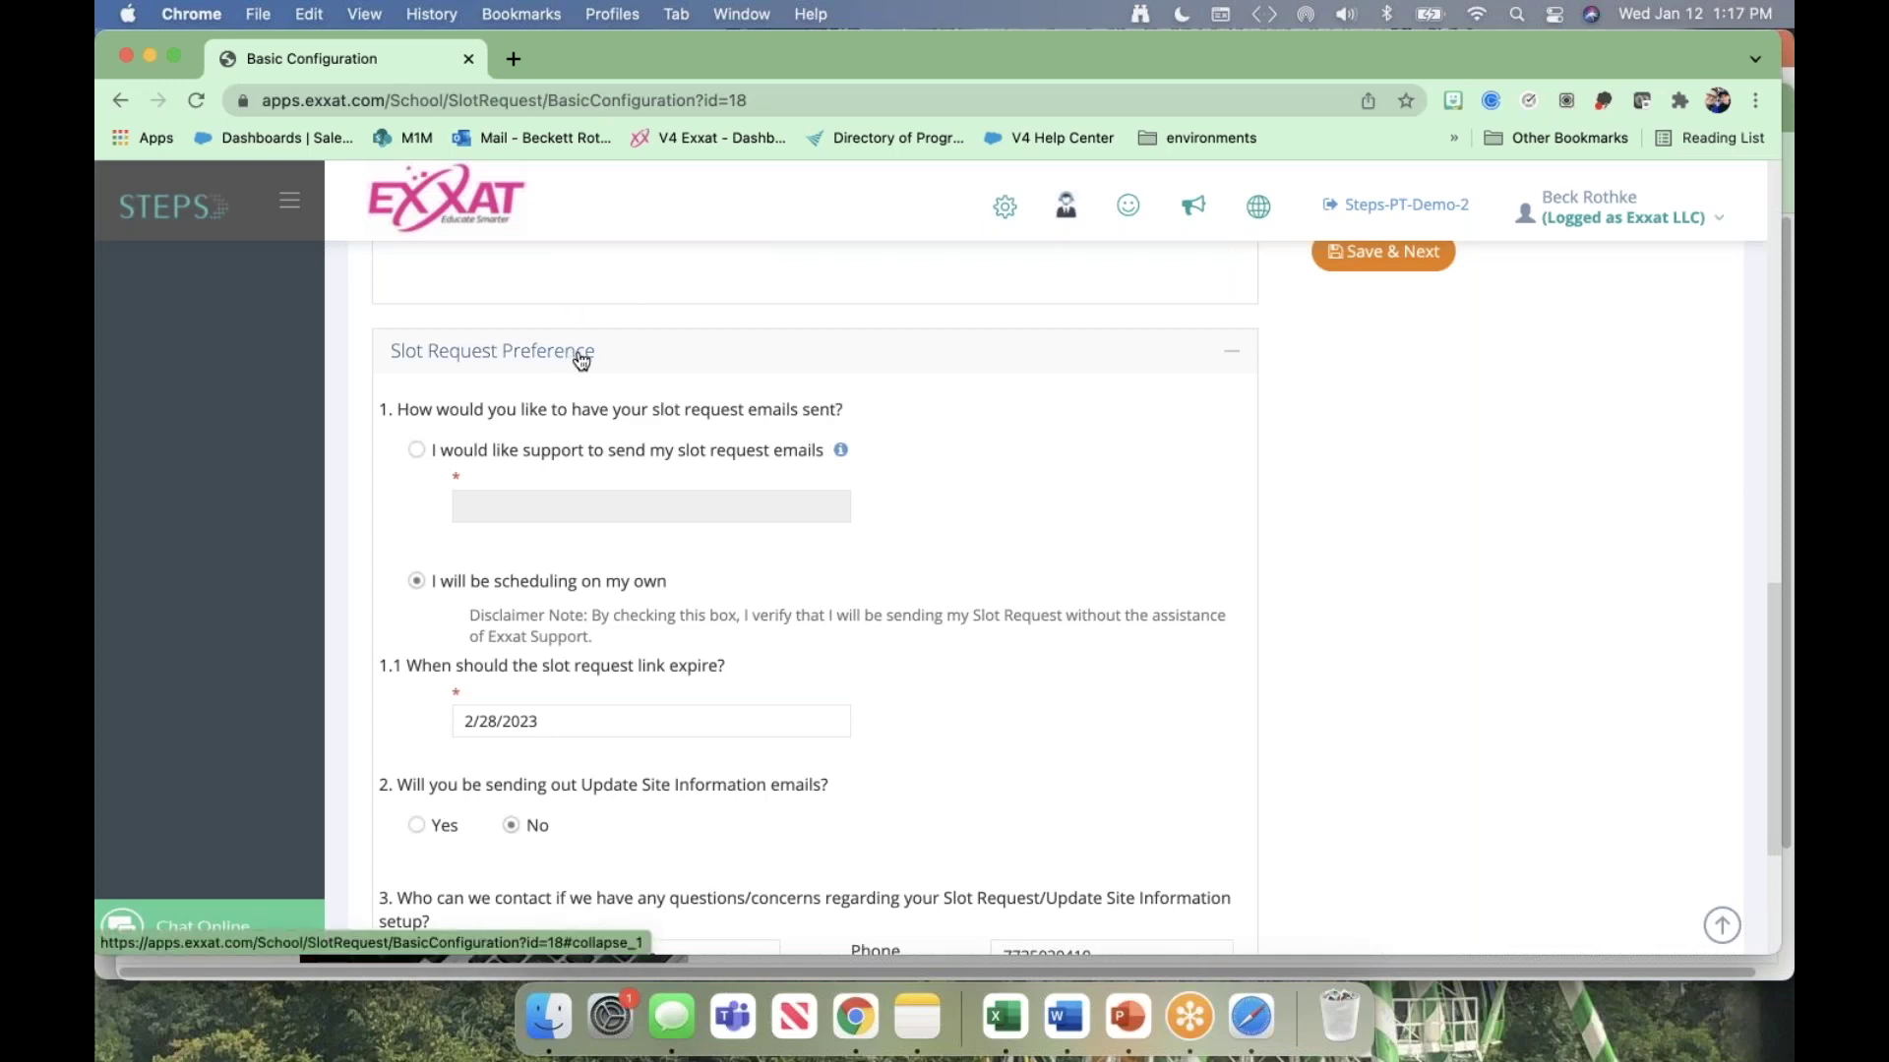
{"action": "left_click", "coordinate": [582, 361]}
{"action": "scroll", "coordinate": [581, 591], "scroll_direction": "up", "scroll_amount": 2}
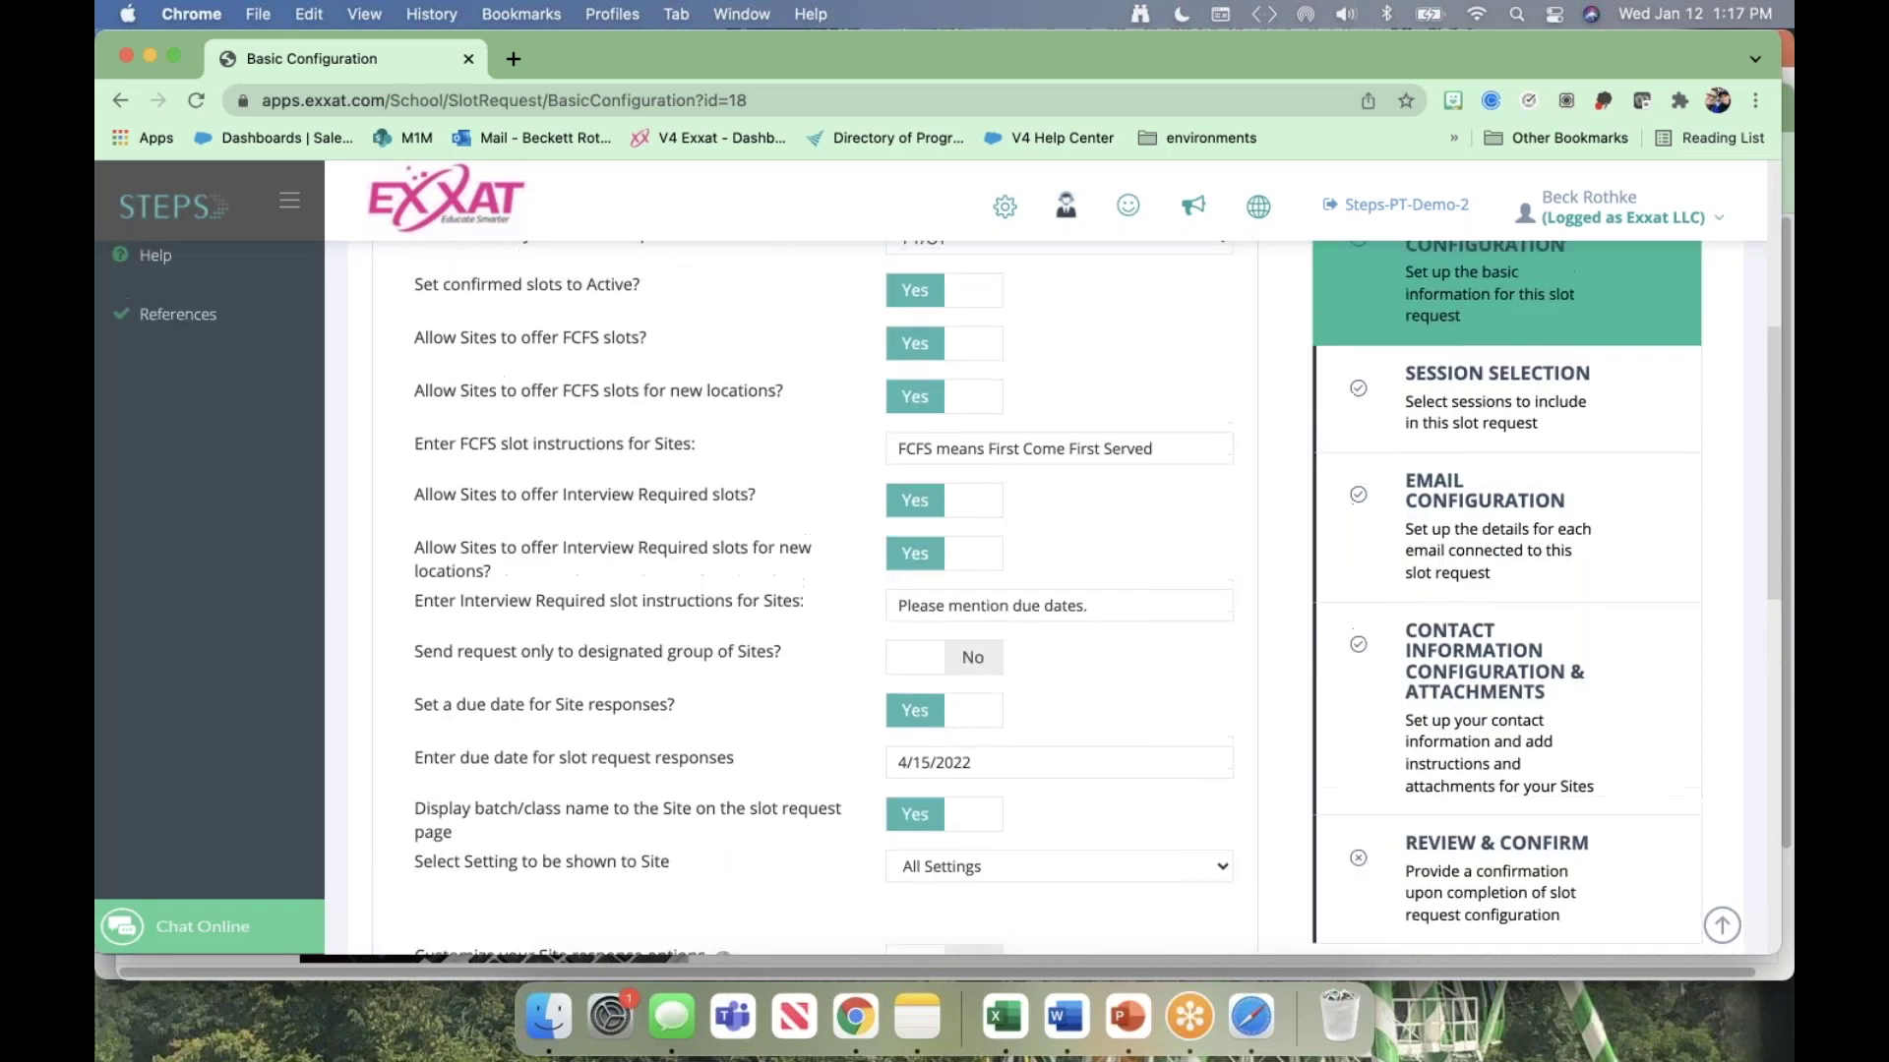
{"action": "scroll", "coordinate": [938, 590], "scroll_direction": "up", "scroll_amount": 4}
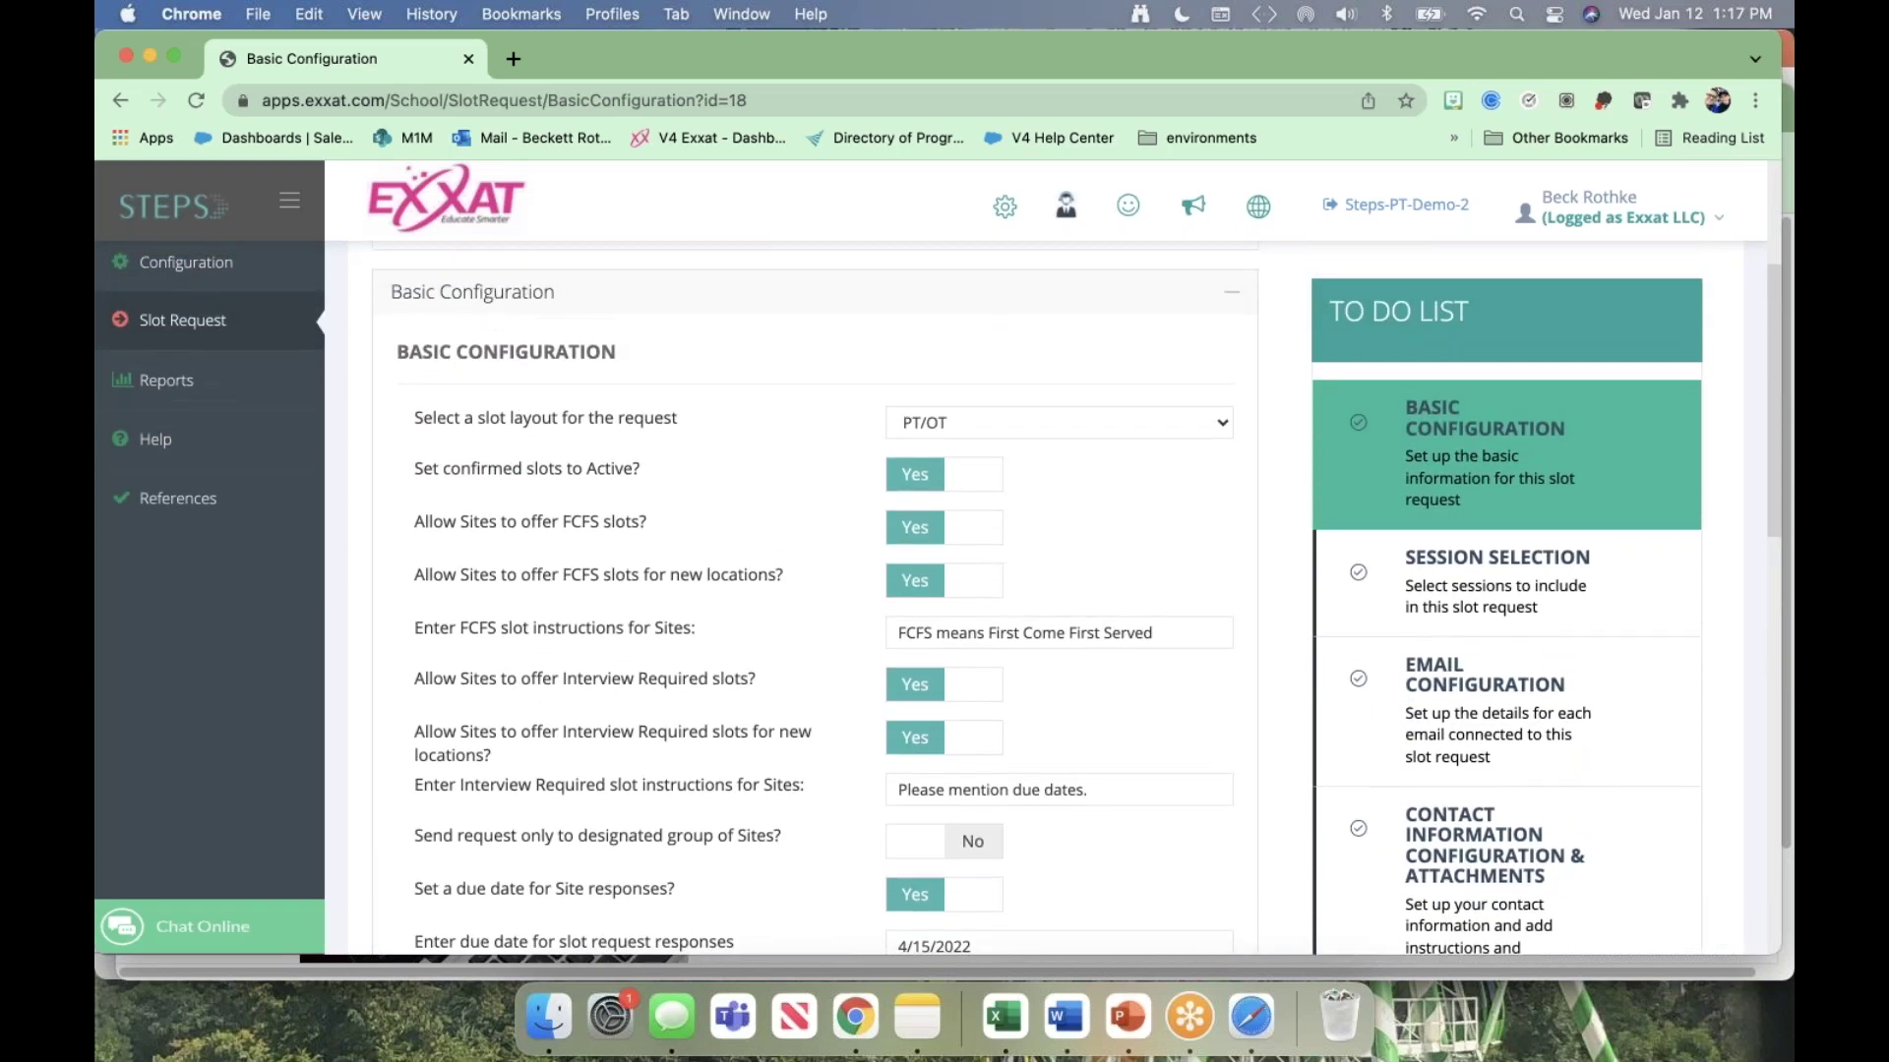
{"action": "scroll", "coordinate": [938, 590], "scroll_direction": "down", "scroll_amount": 10}
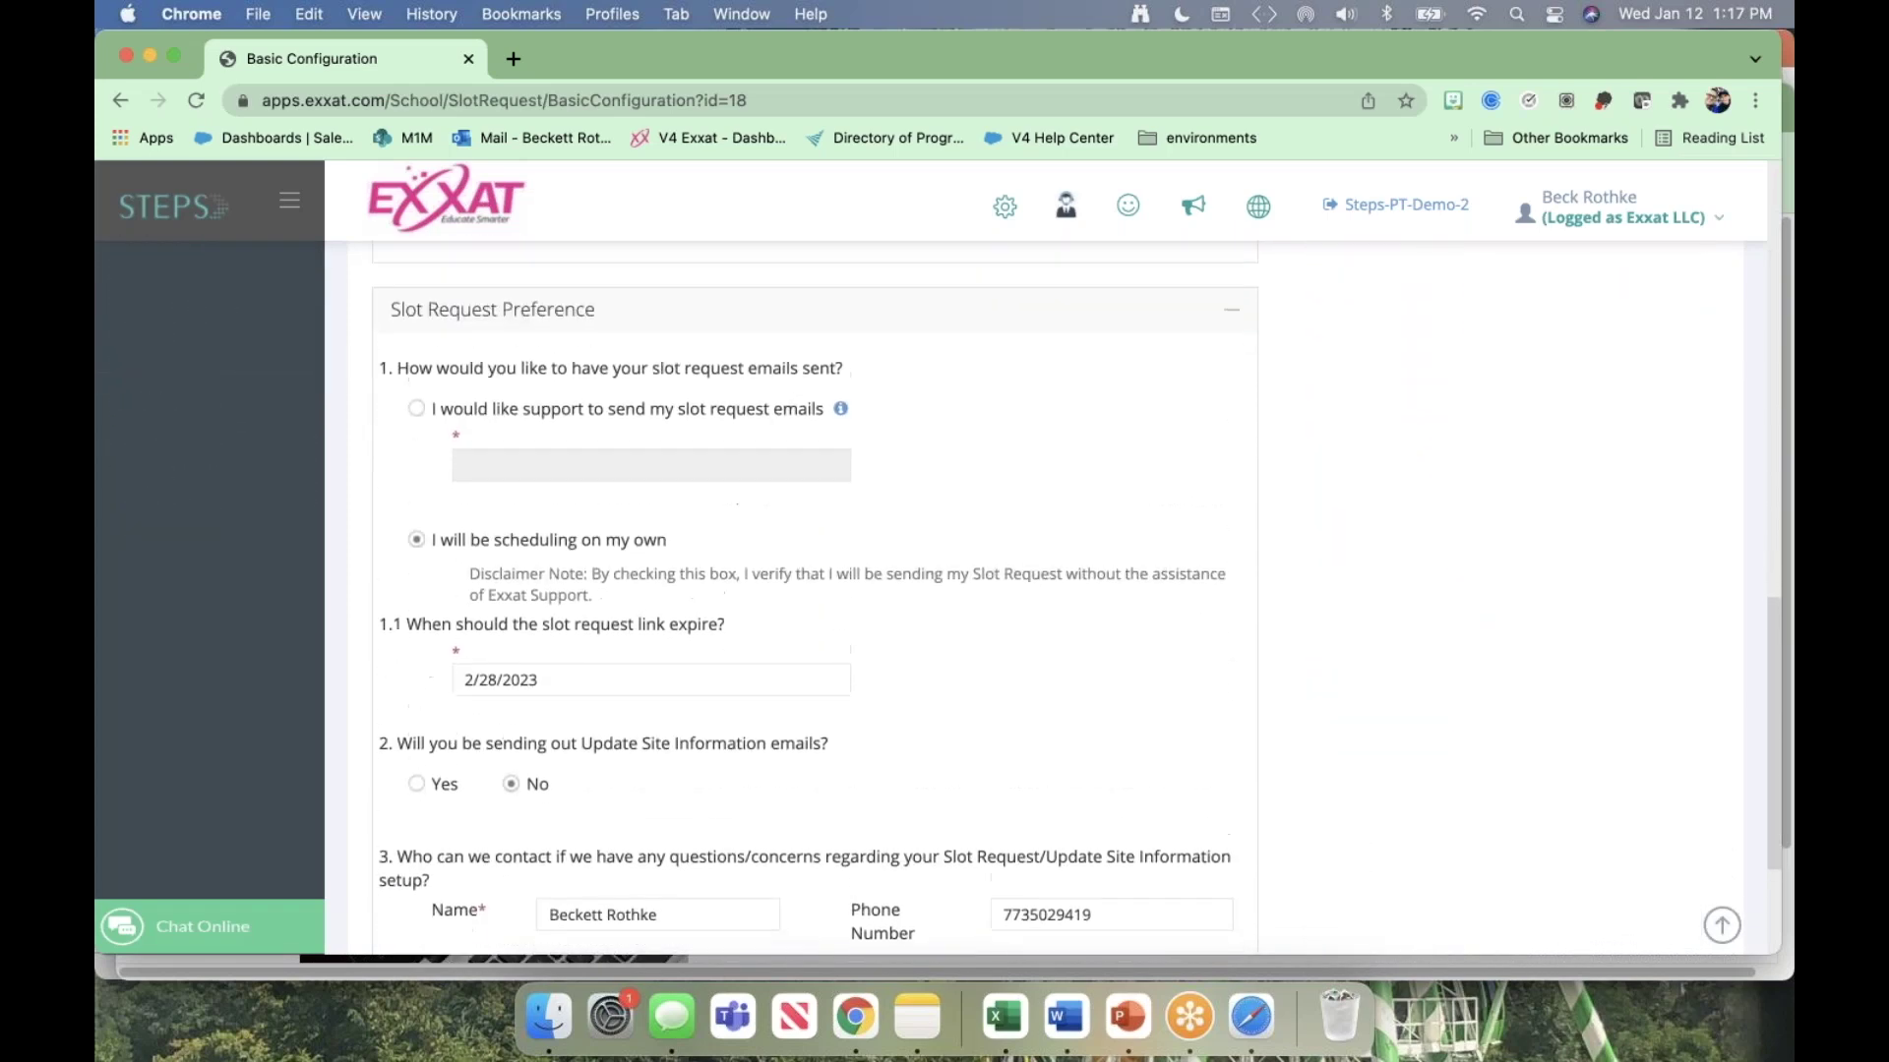
{"action": "scroll", "coordinate": [400, 369], "scroll_direction": "up", "scroll_amount": 1}
{"action": "scroll", "coordinate": [1005, 632], "scroll_direction": "down", "scroll_amount": 2}
{"action": "scroll", "coordinate": [1030, 554], "scroll_direction": "down", "scroll_amount": 1}
{"action": "scroll", "coordinate": [1030, 554], "scroll_direction": "up", "scroll_amount": 4}
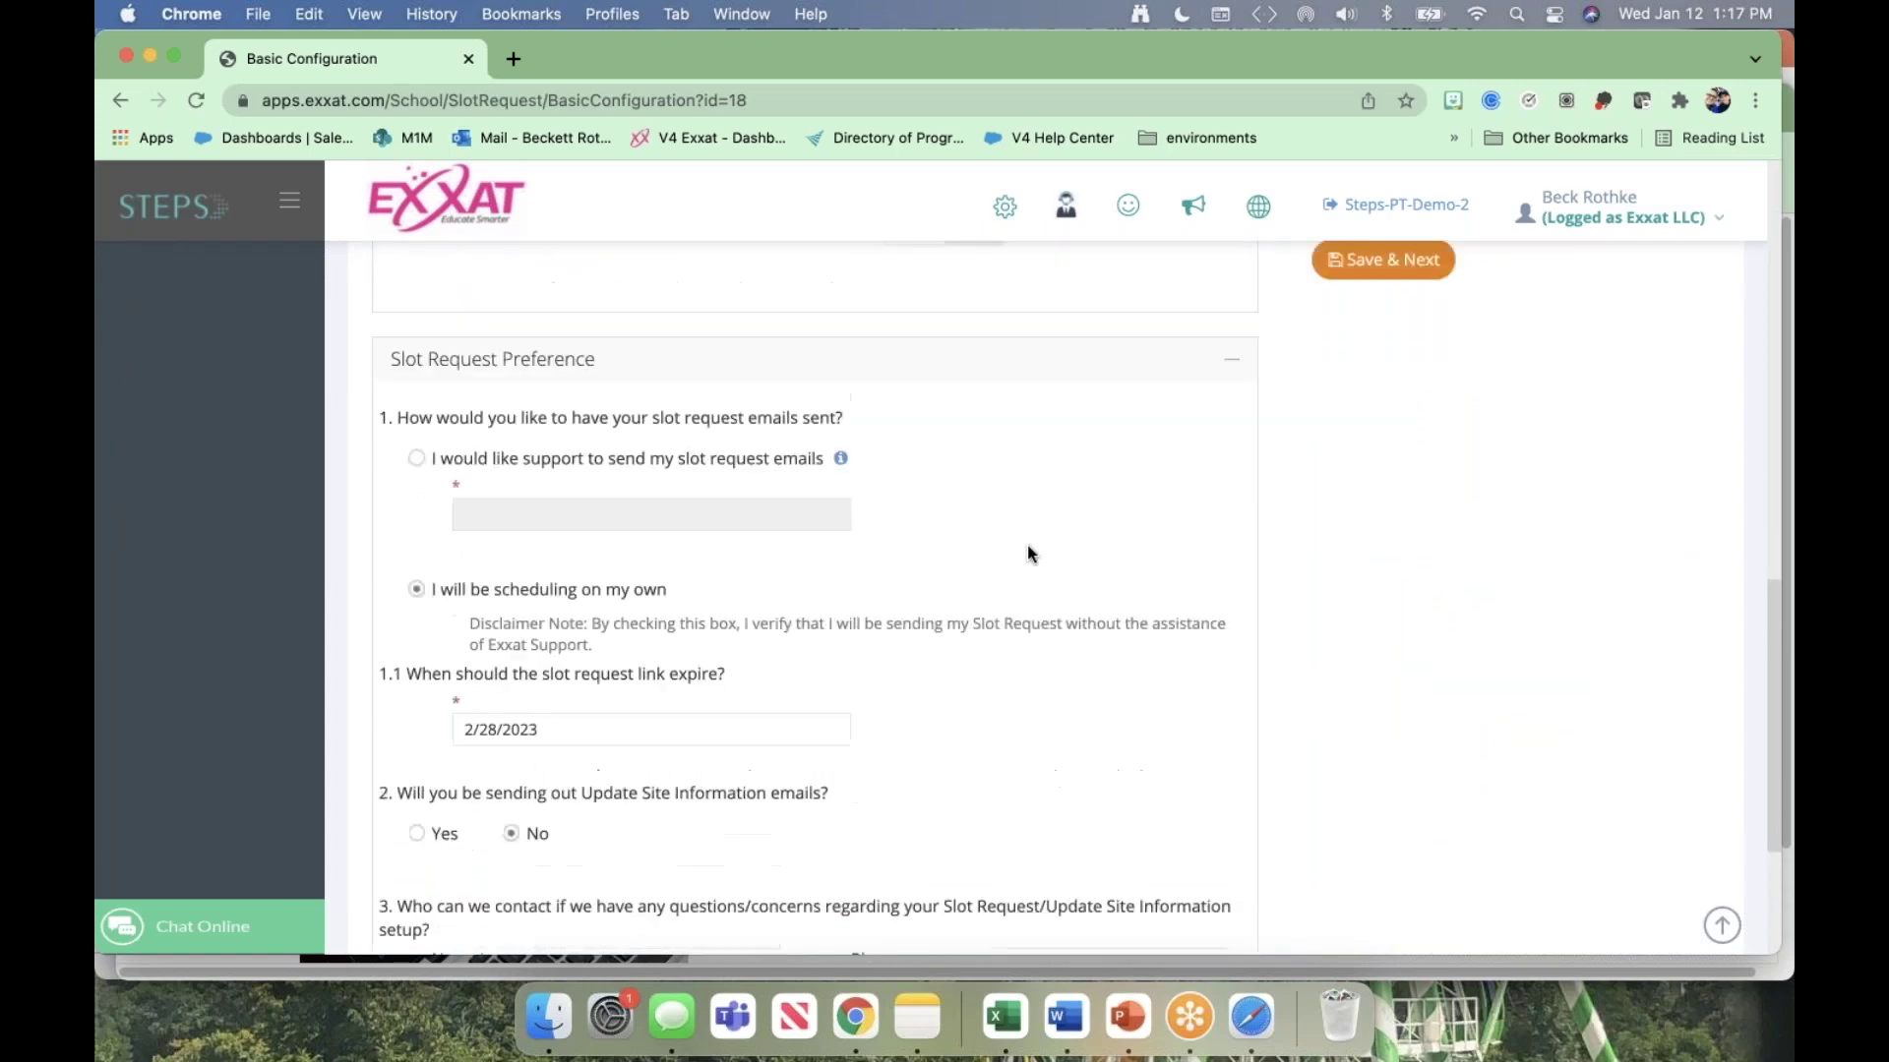
{"action": "scroll", "coordinate": [1030, 554], "scroll_direction": "up", "scroll_amount": 6}
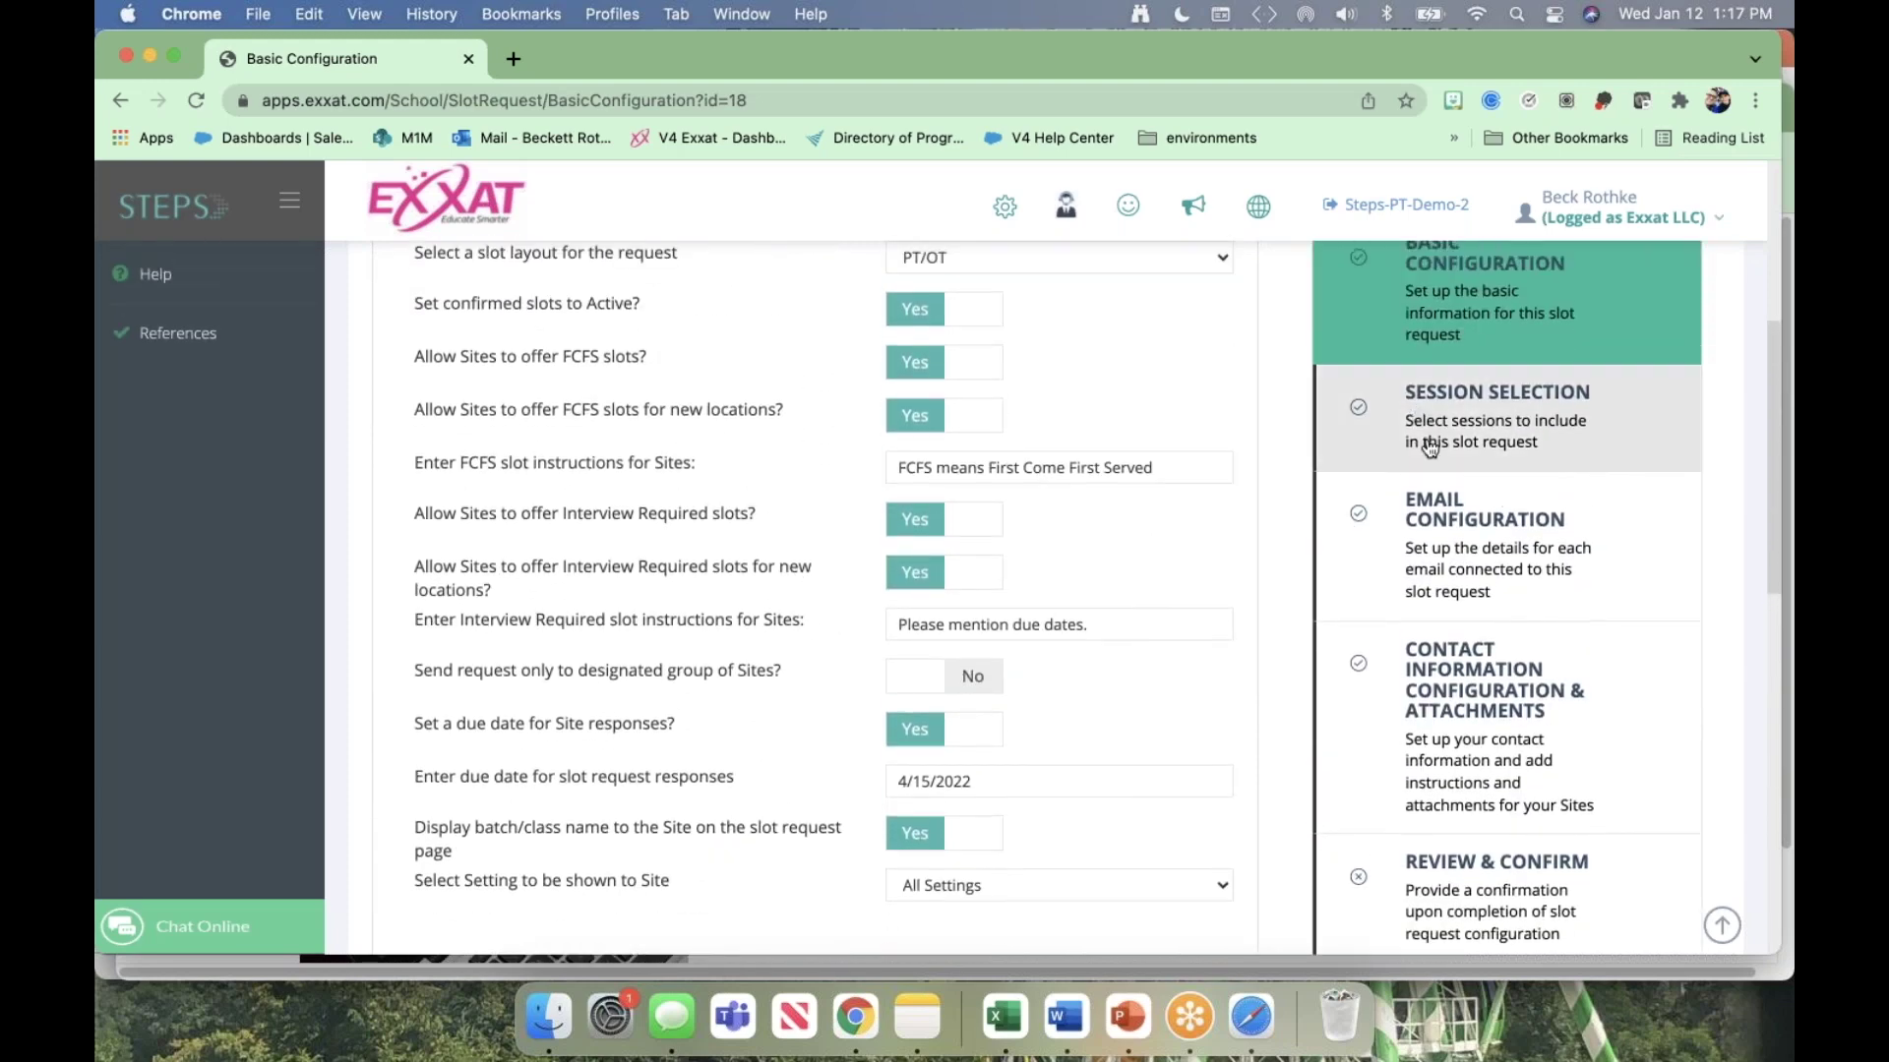
{"action": "scroll", "coordinate": [1429, 449], "scroll_direction": "up", "scroll_amount": 3}
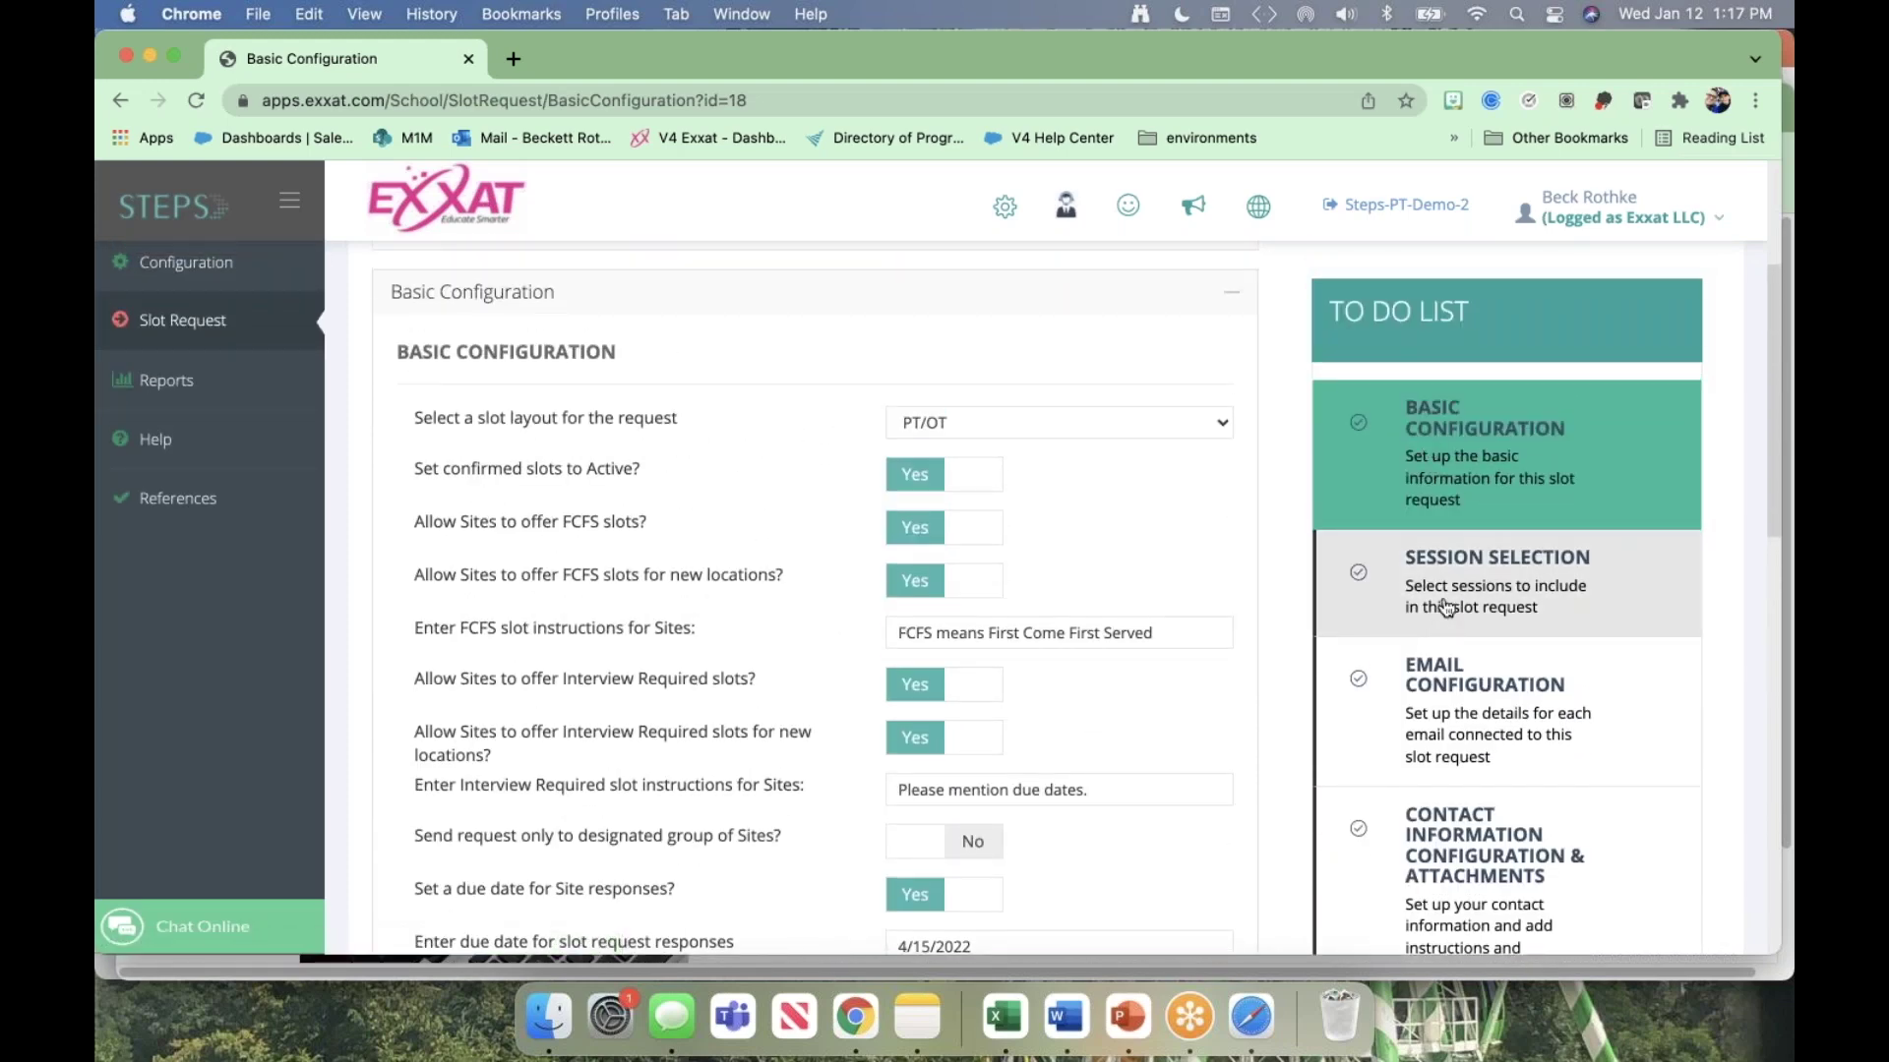
{"action": "scroll", "coordinate": [1456, 669], "scroll_direction": "down", "scroll_amount": 3}
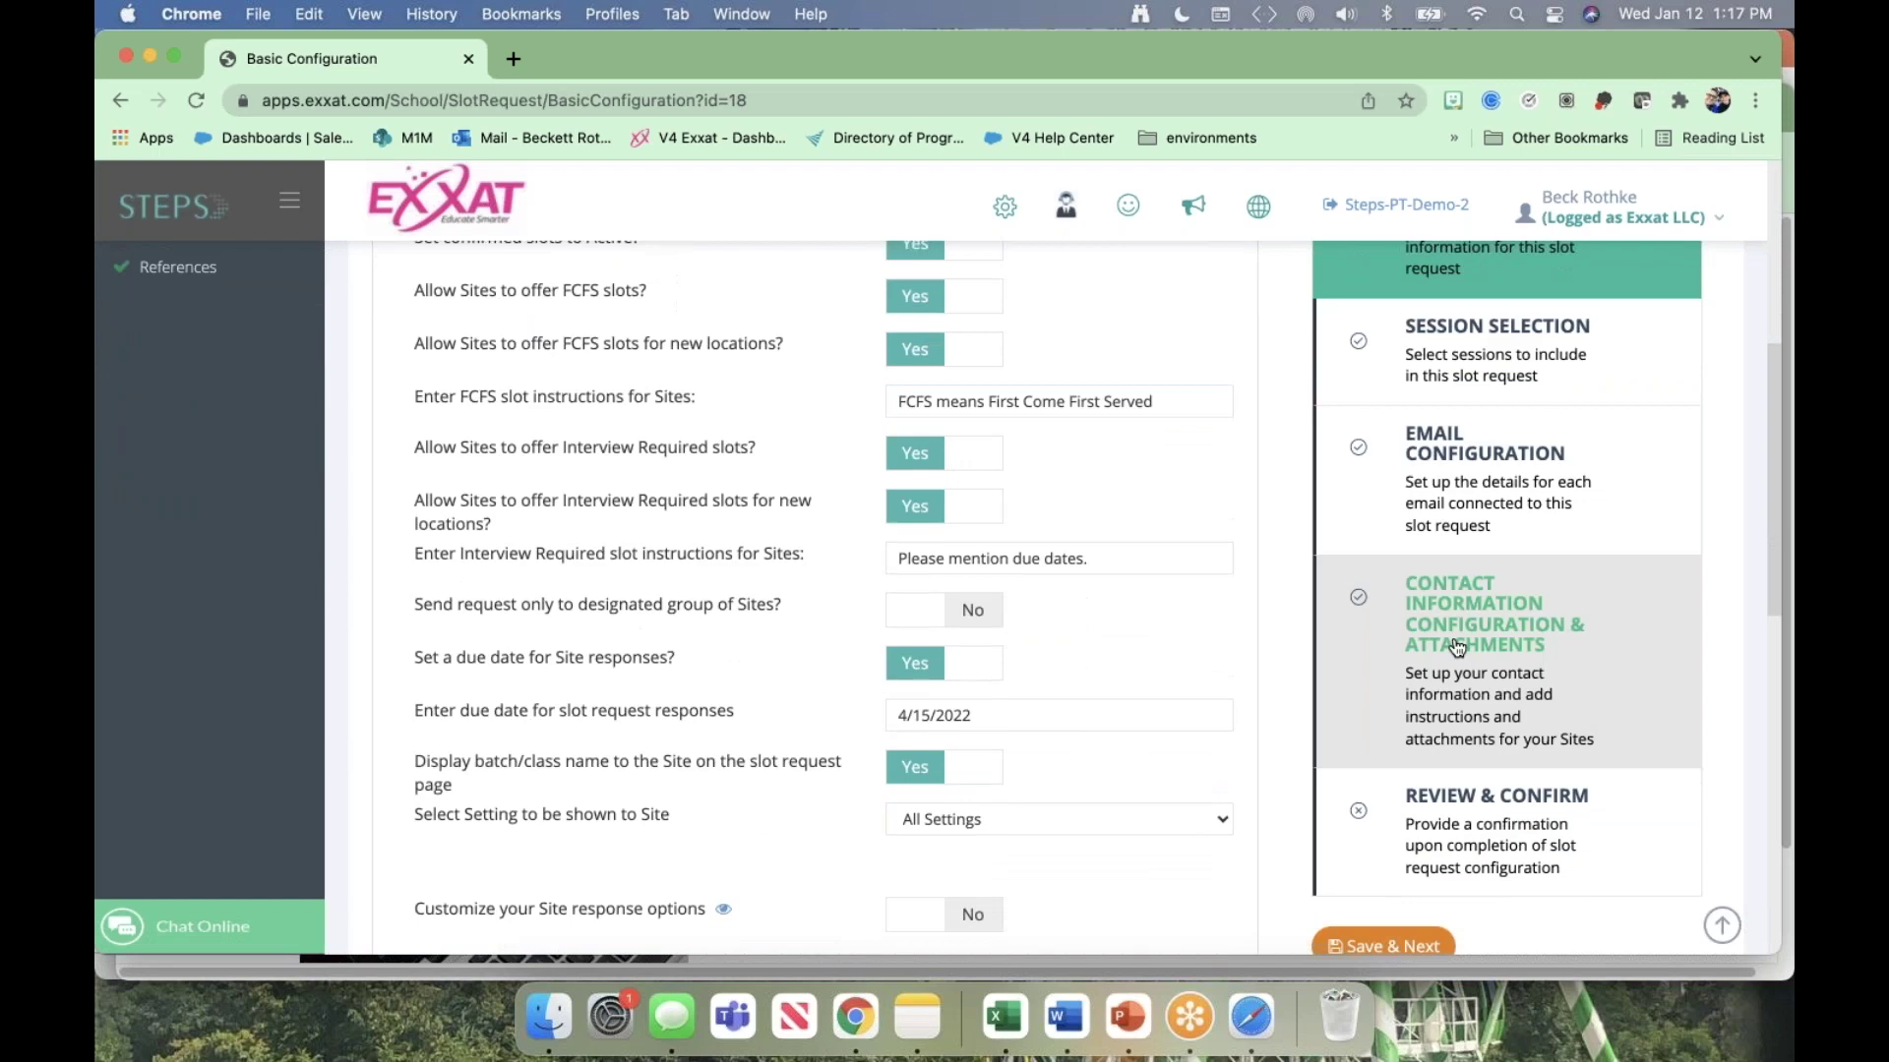
{"action": "scroll", "coordinate": [1457, 646], "scroll_direction": "down", "scroll_amount": 1}
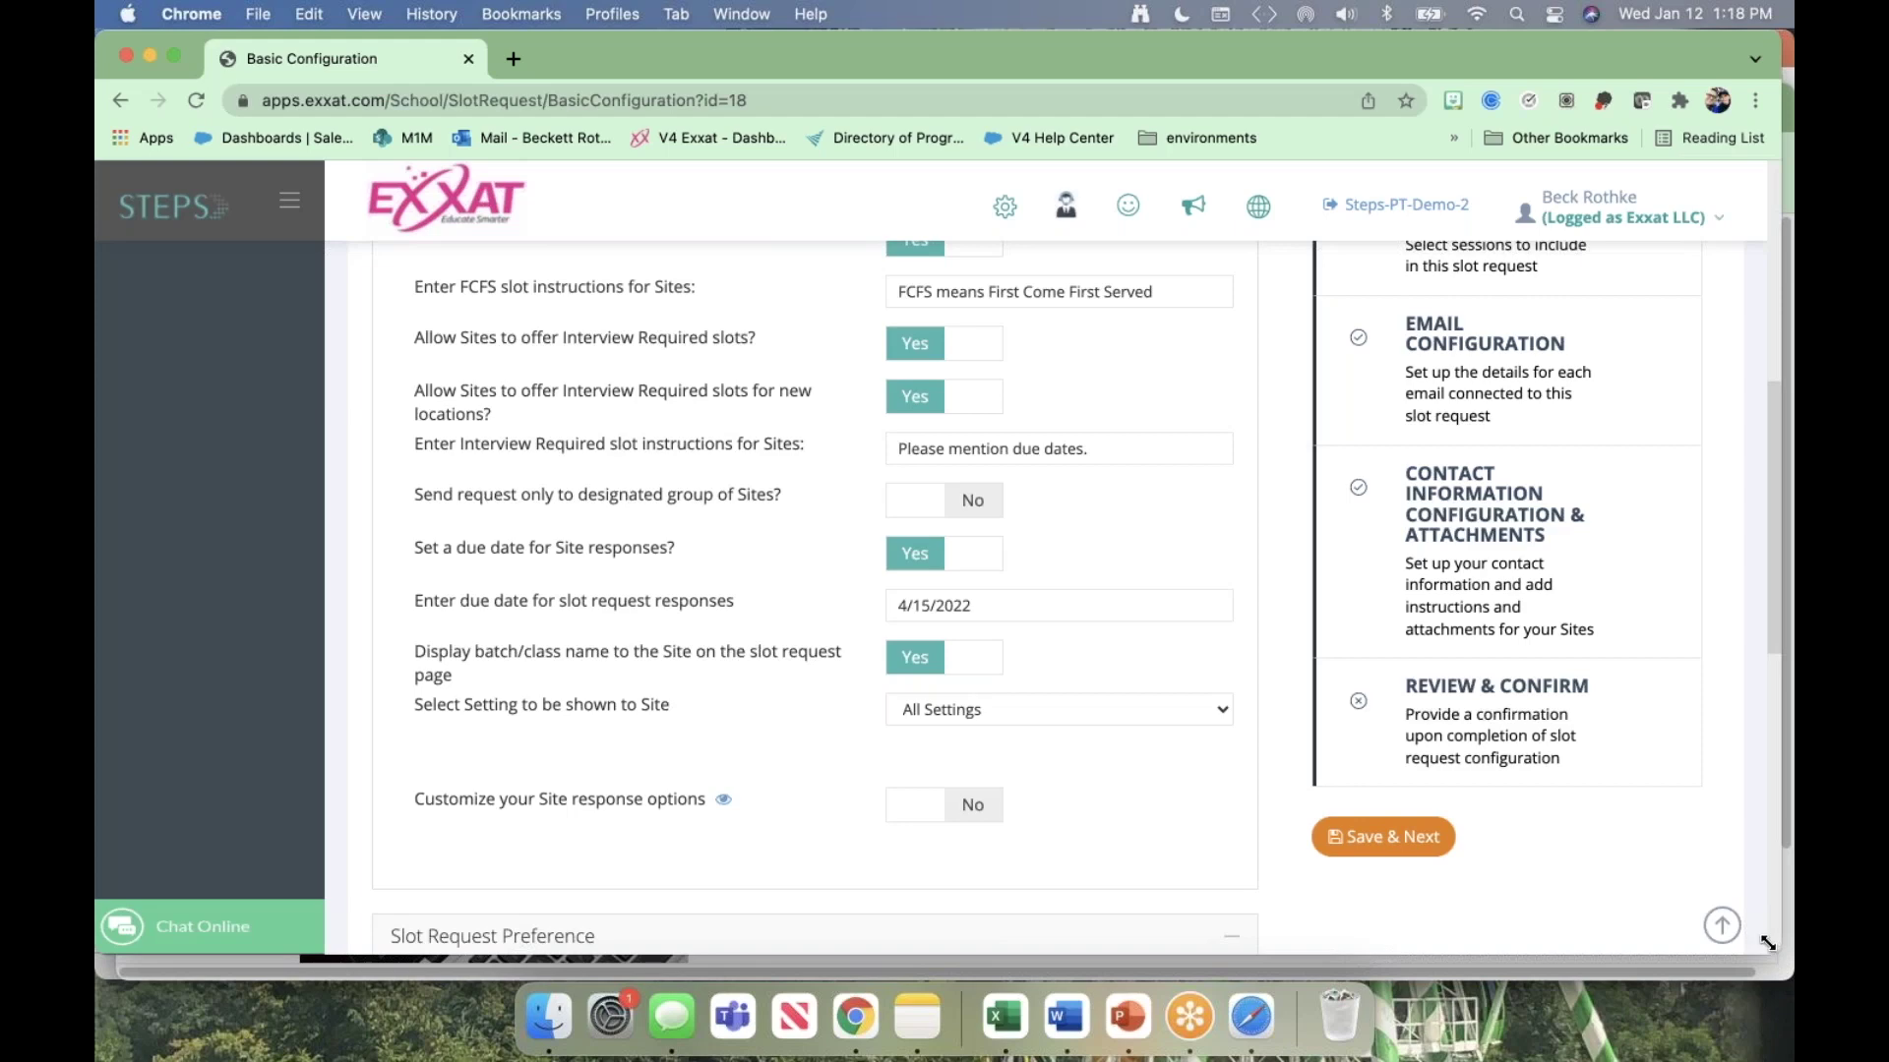
{"action": "left_click_drag", "start_coordinate": [1777, 971], "coordinate": [1782, 1036]}
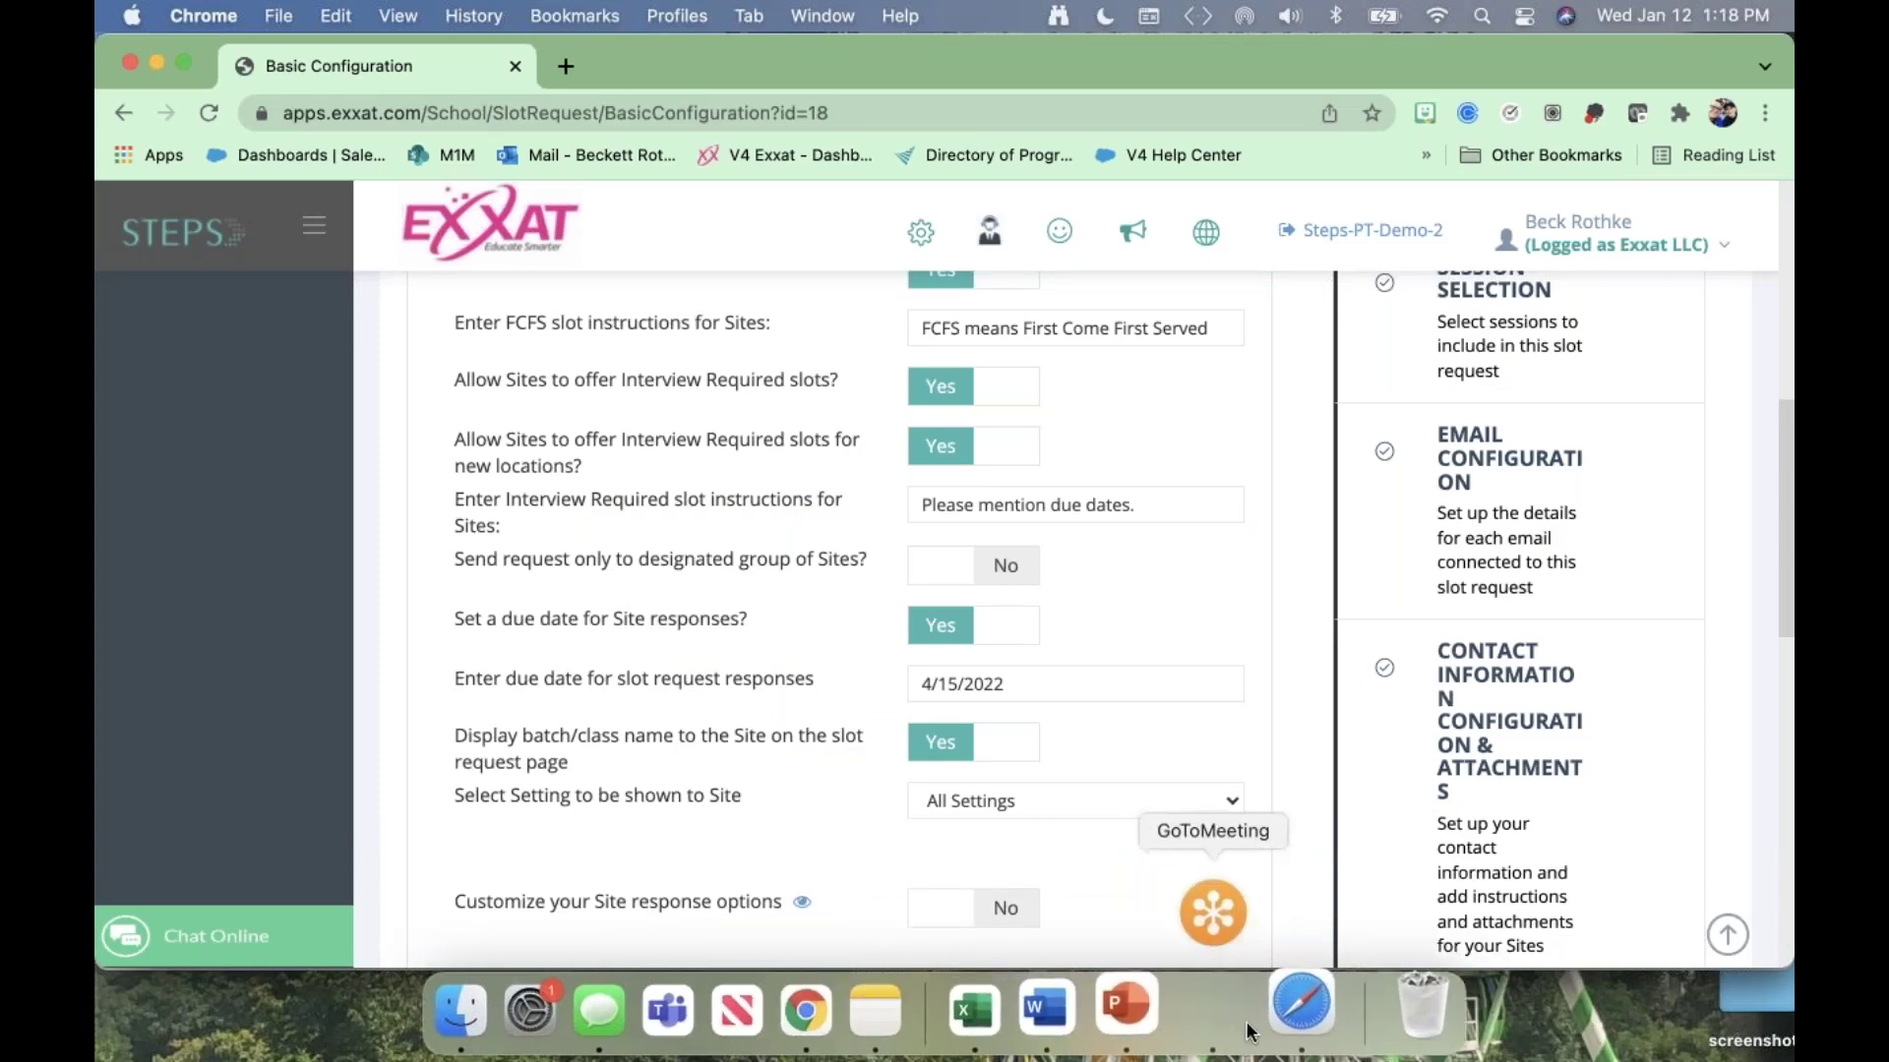
{"action": "left_click", "coordinate": [1216, 983]}
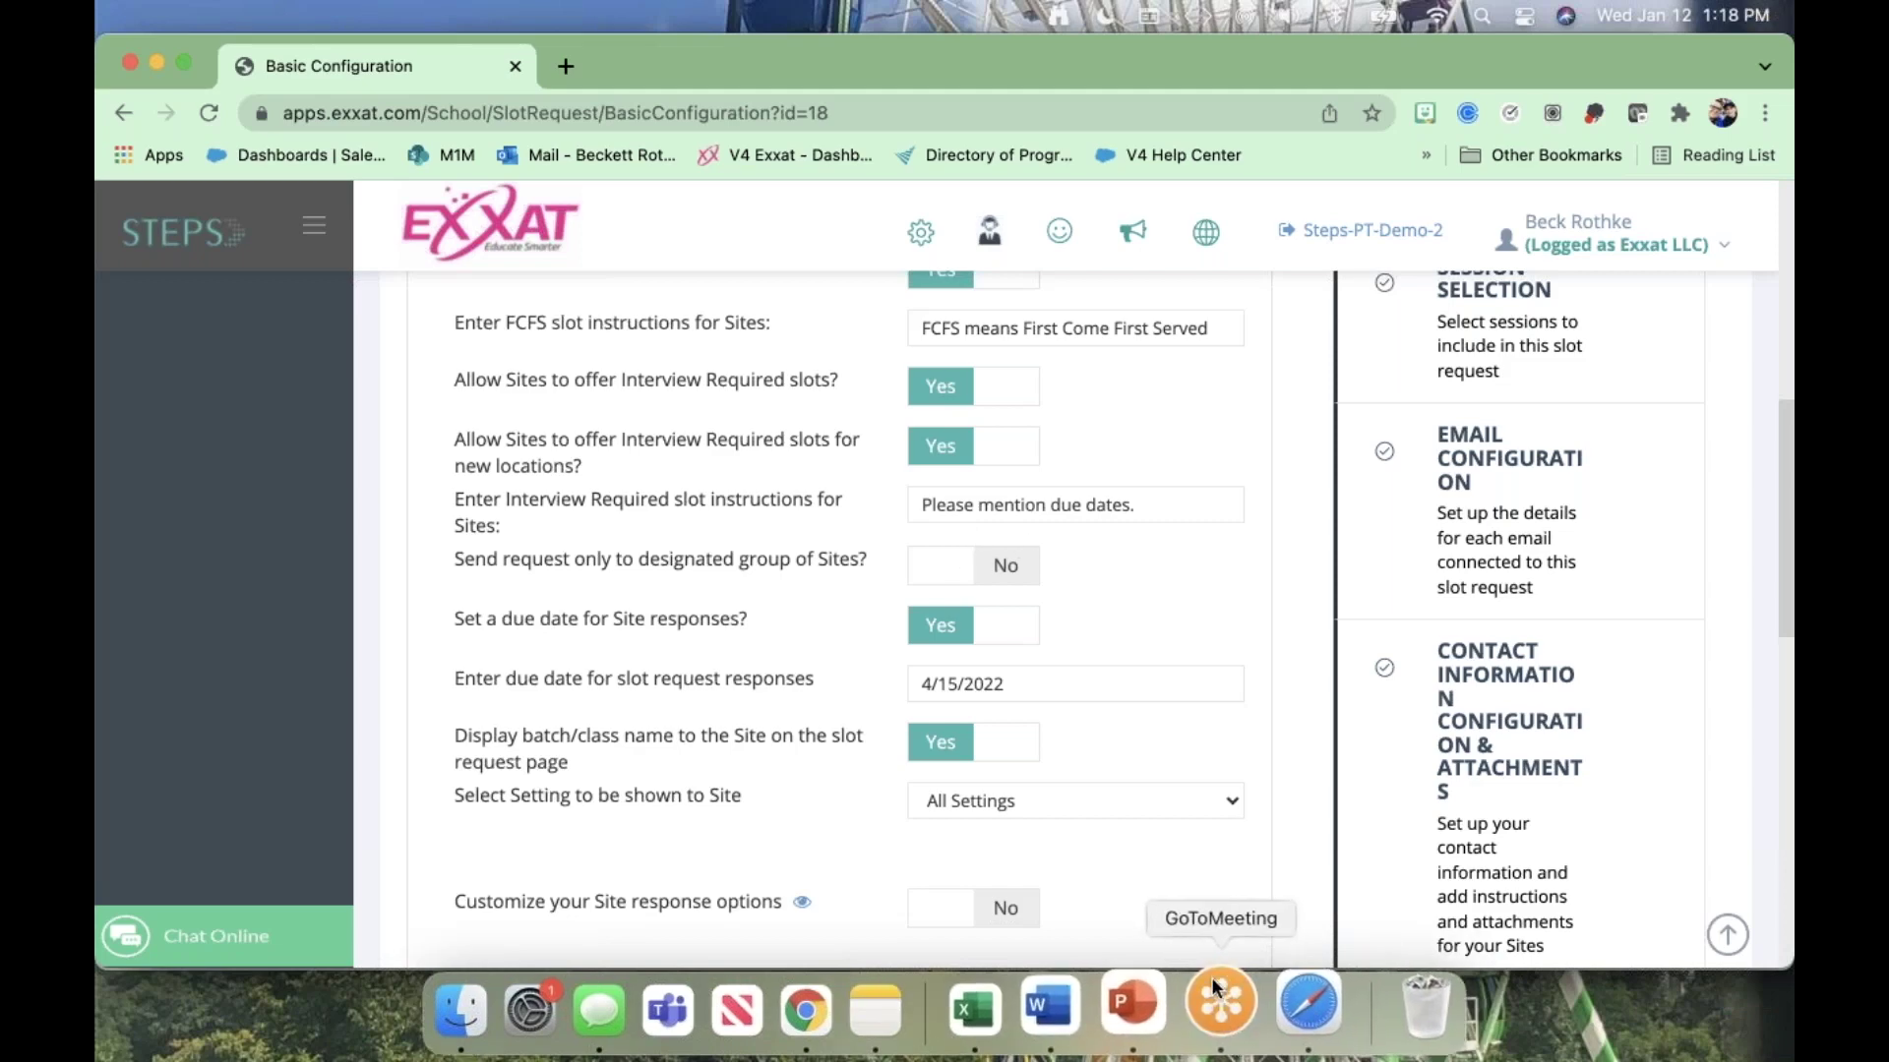
{"action": "right_click", "coordinate": [1212, 995]}
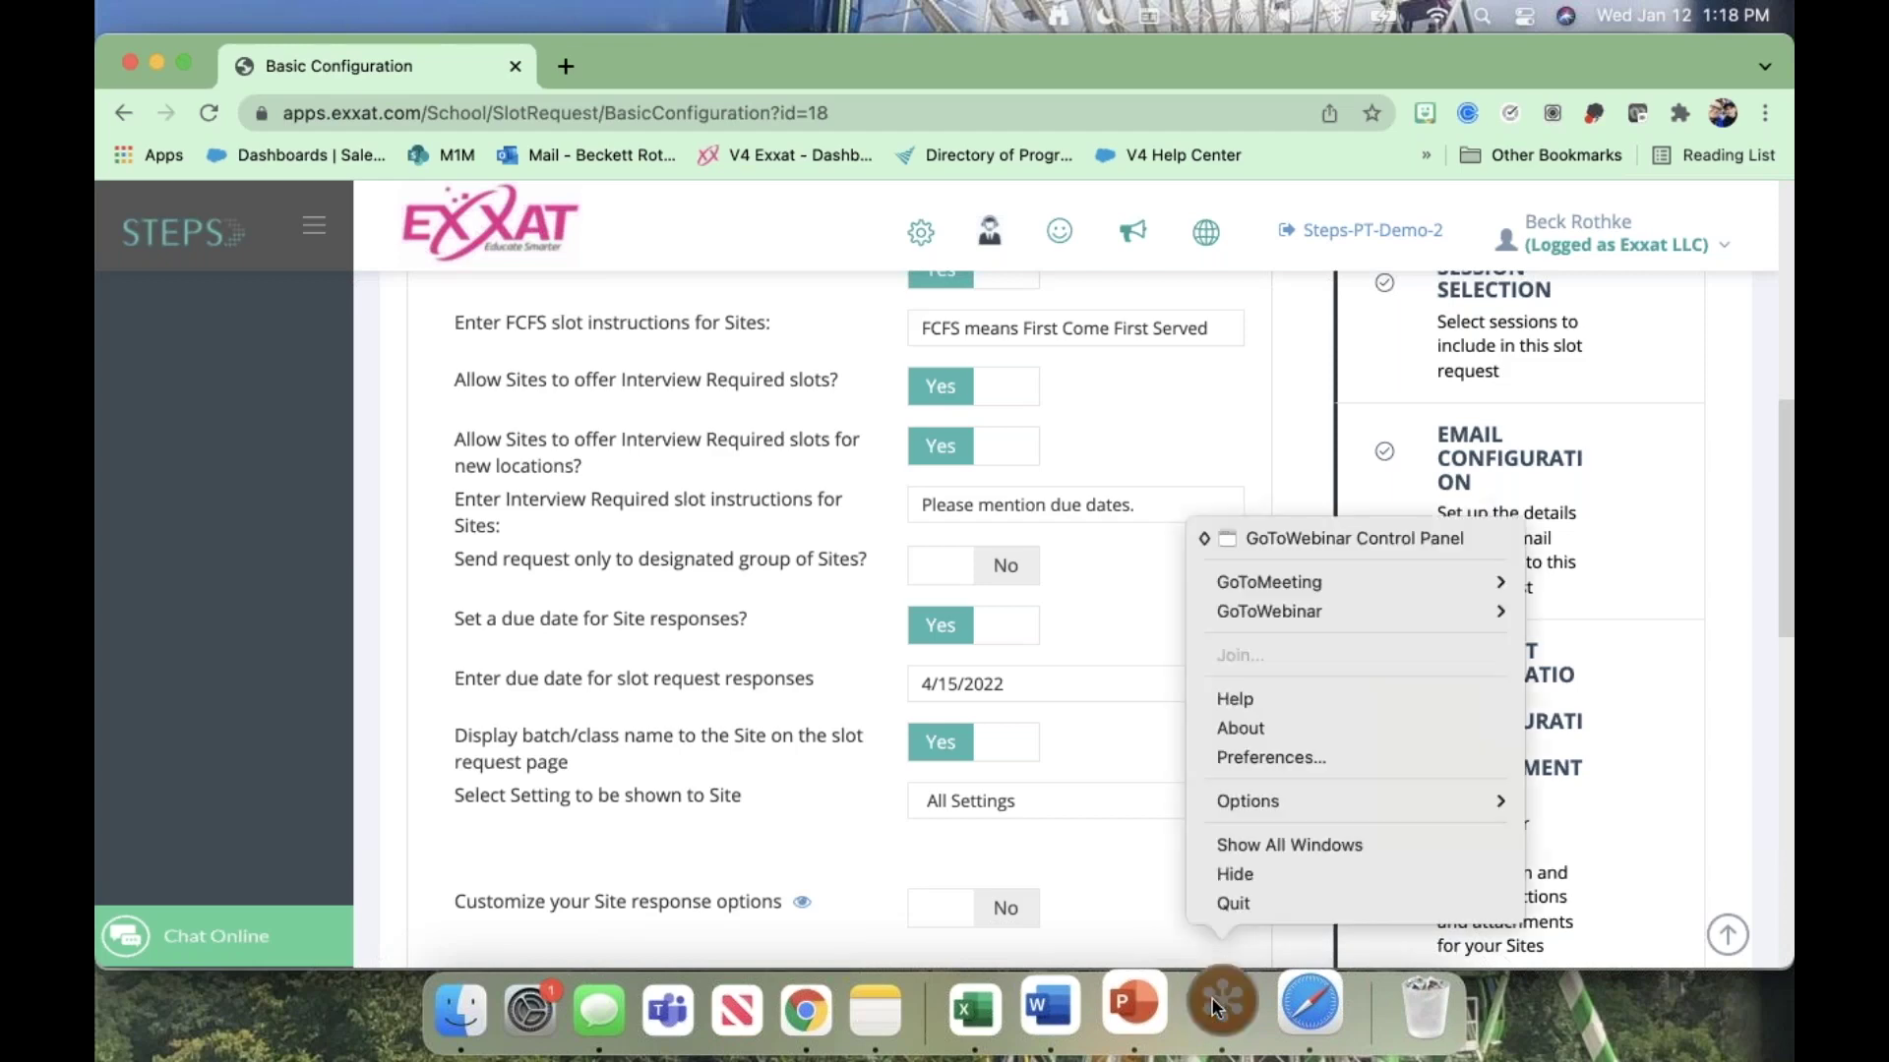
{"action": "left_click", "coordinate": [1366, 526]}
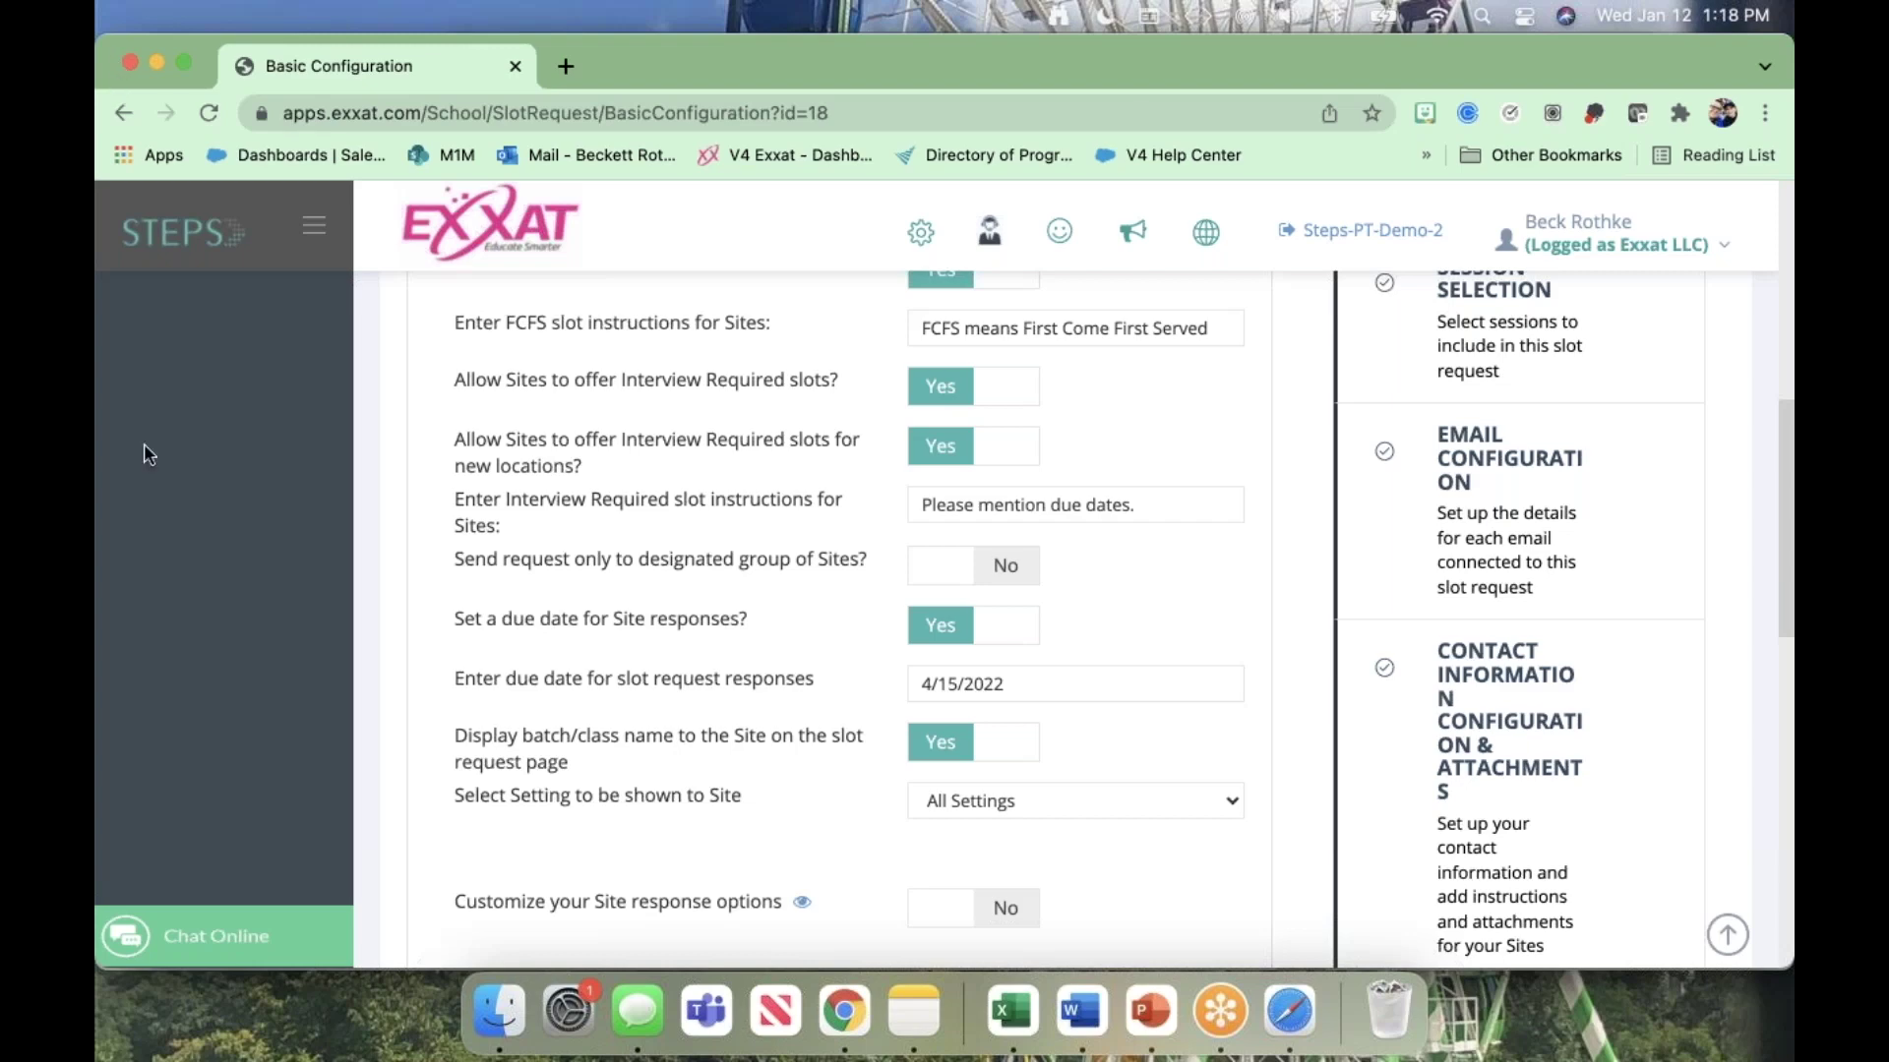
- Scroll through the slot request configuration form, then reload the page to reach the Dashboard
{"action": "scroll", "coordinate": [599, 728], "scroll_direction": "down", "scroll_amount": 10}
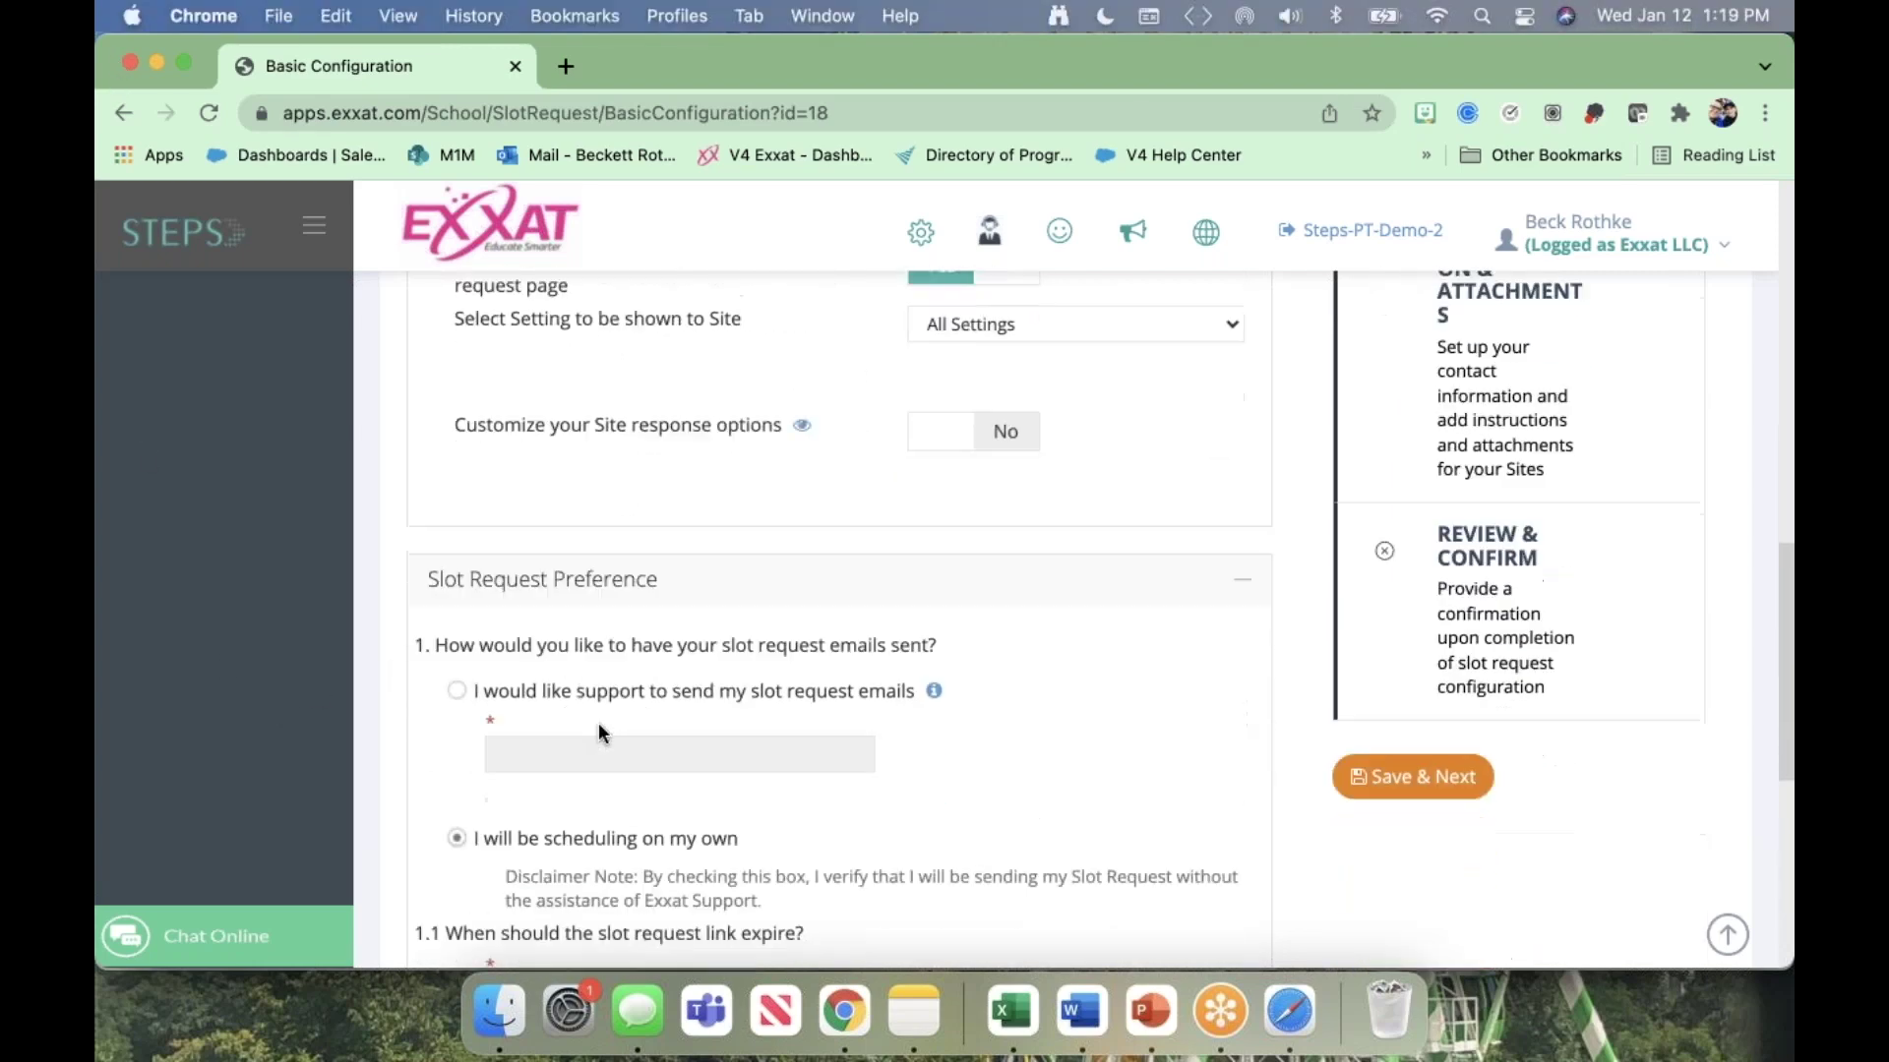
{"action": "scroll", "coordinate": [836, 620], "scroll_direction": "up", "scroll_amount": 7}
{"action": "scroll", "coordinate": [836, 619], "scroll_direction": "up", "scroll_amount": 4}
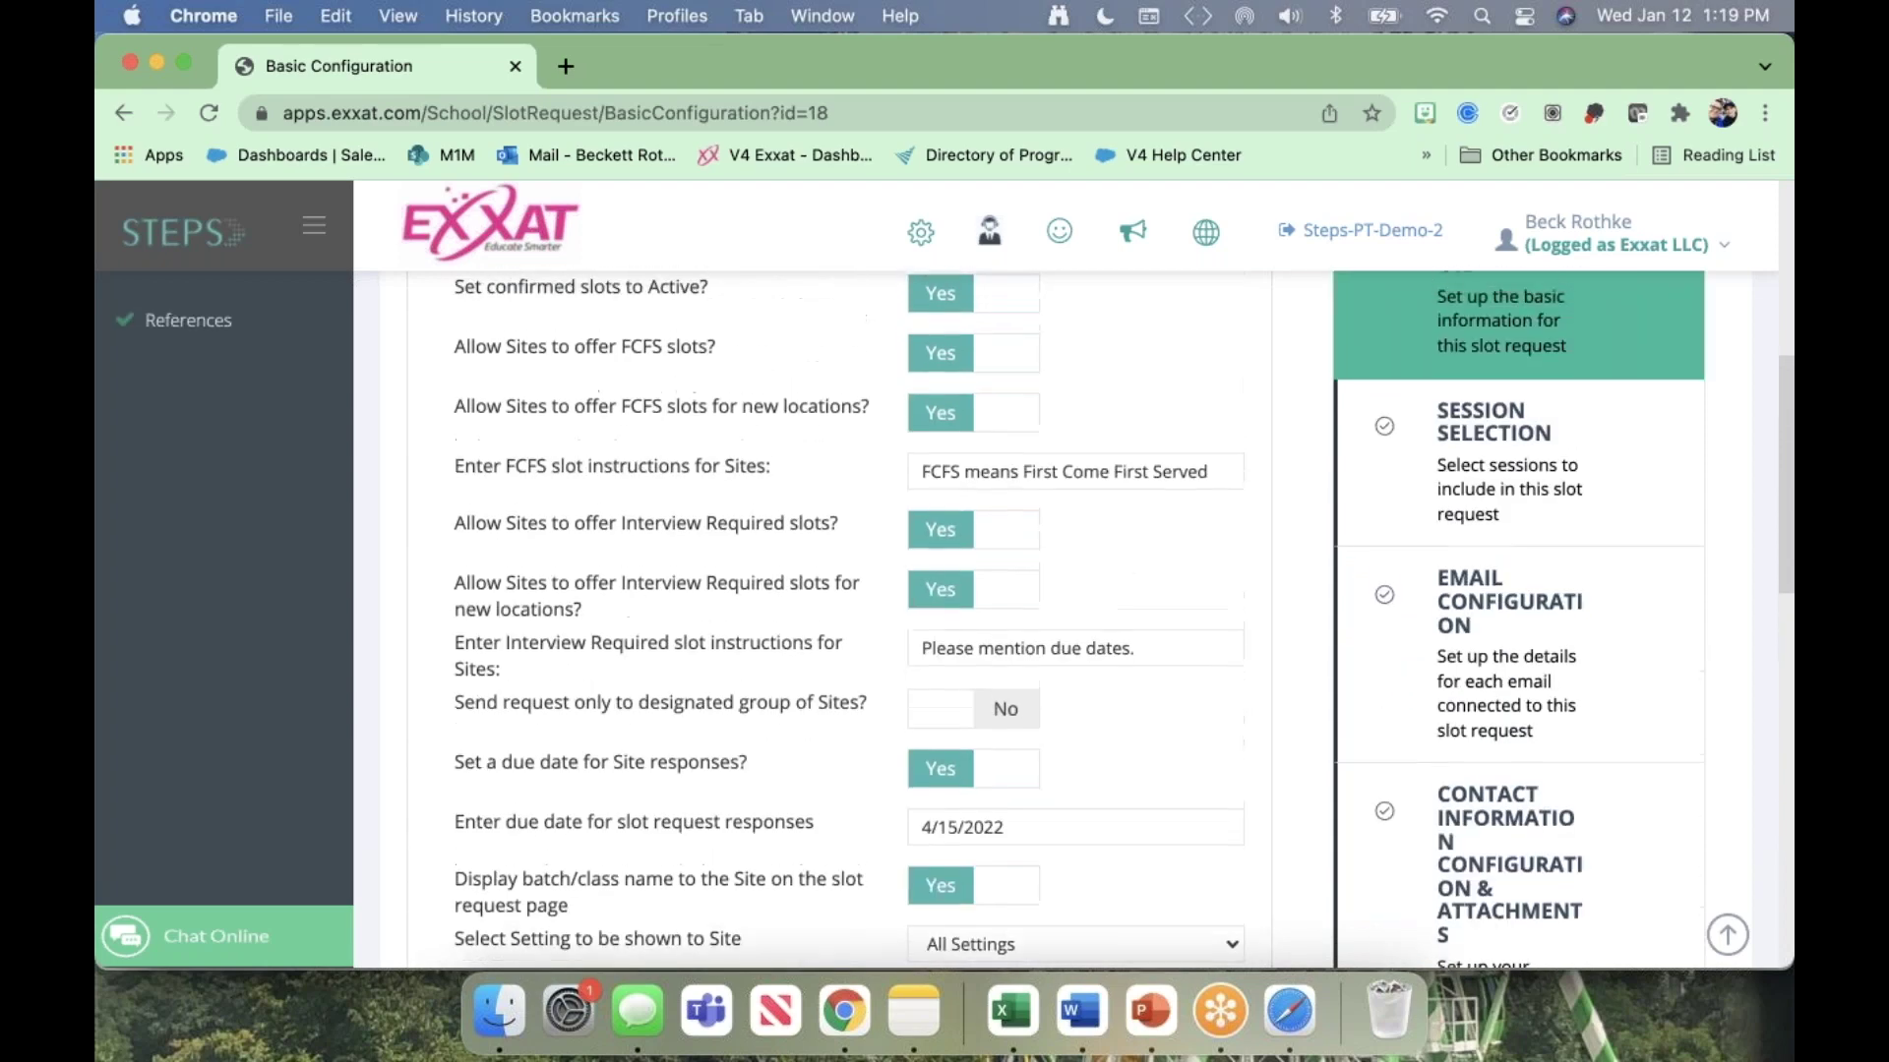
{"action": "scroll", "coordinate": [836, 620], "scroll_direction": "down", "scroll_amount": 2}
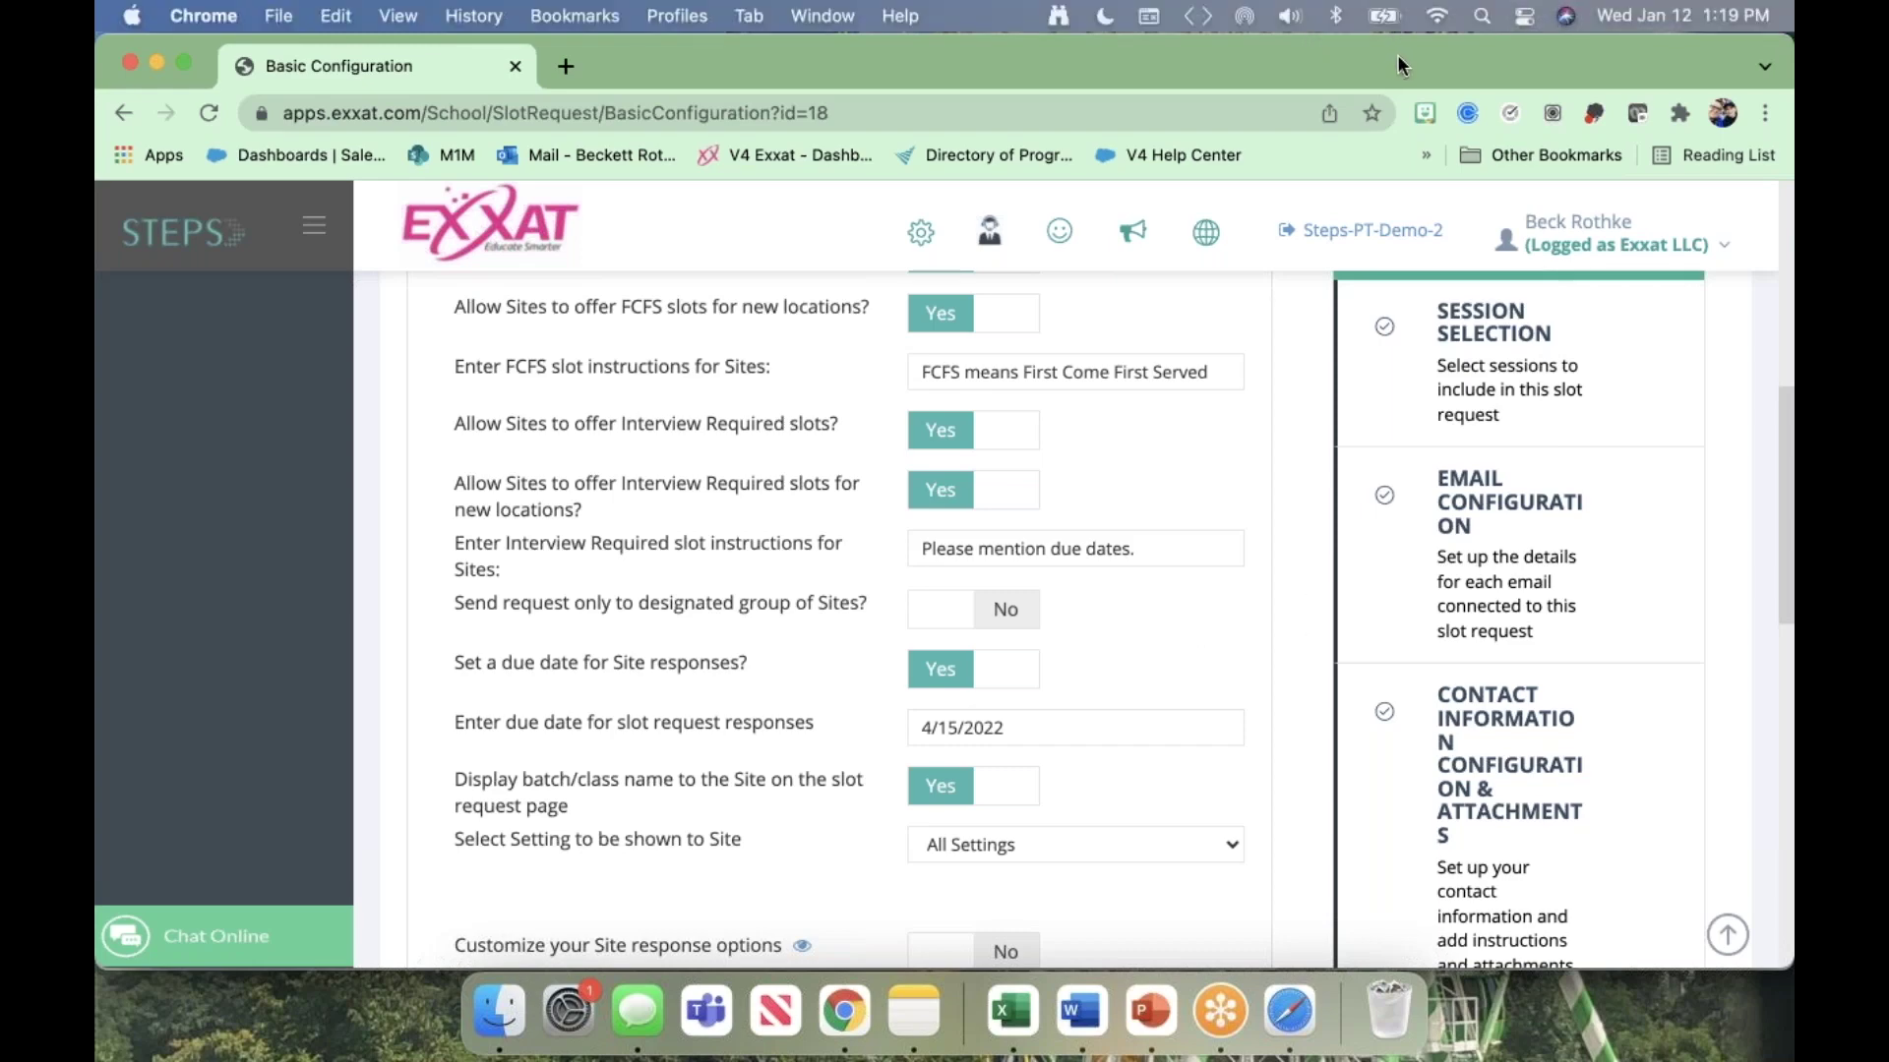
{"action": "key", "text": "super+r"}
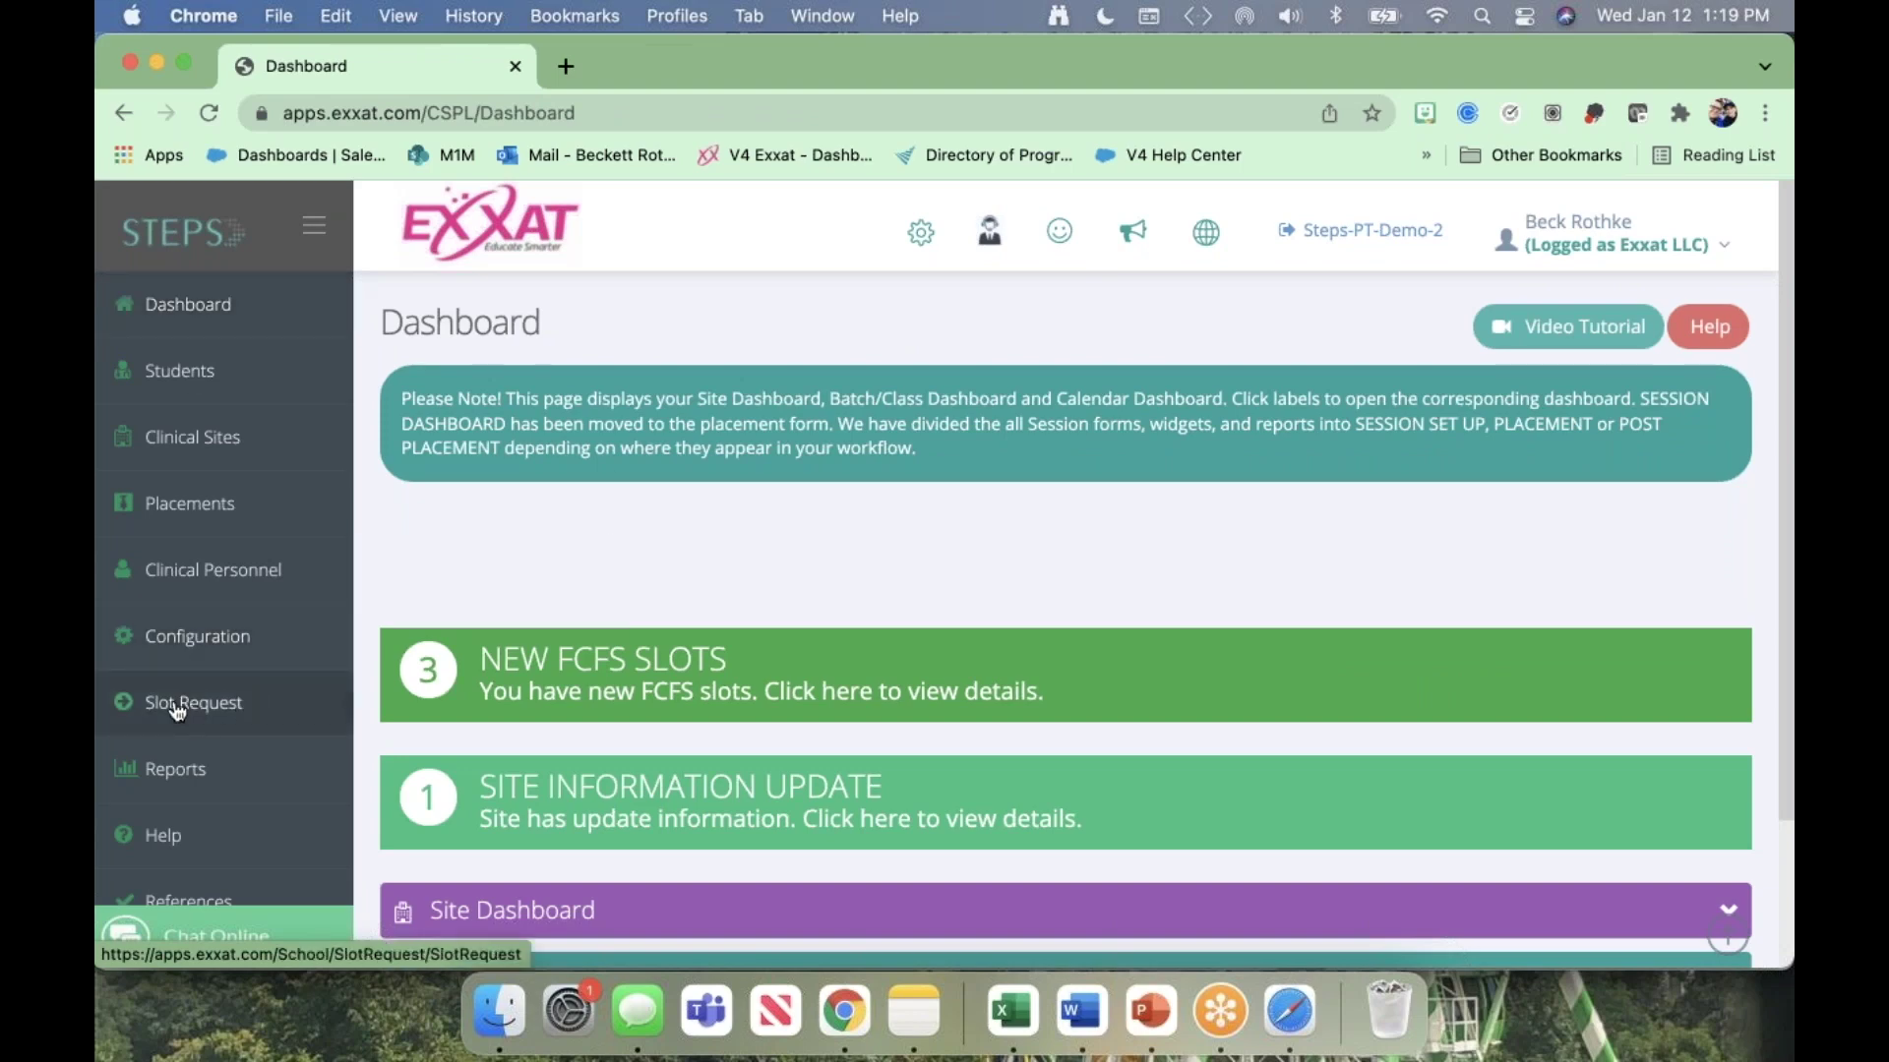
- Go to the Slot Request list and start creating a brand-new slot request
{"action": "left_click", "coordinate": [233, 713]}
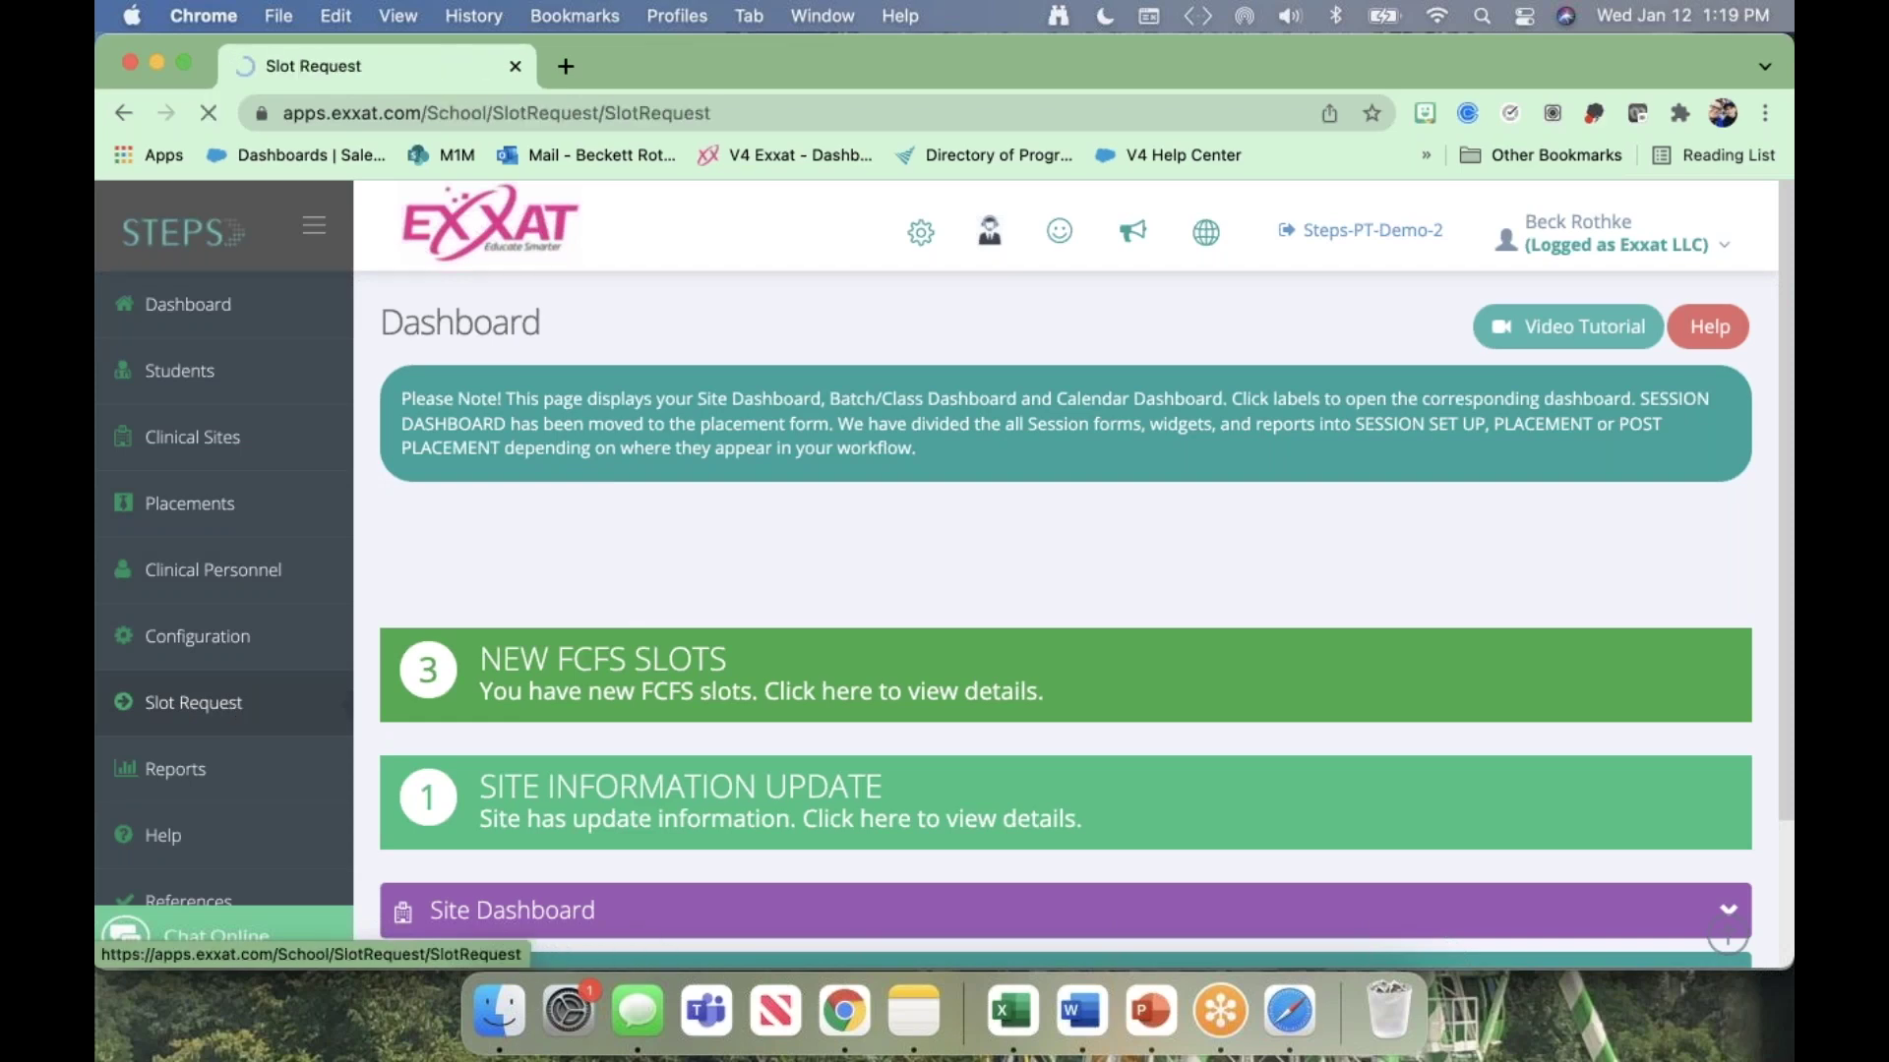
{"action": "scroll", "coordinate": [1179, 722], "scroll_direction": "down", "scroll_amount": 3}
{"action": "scroll", "coordinate": [1180, 728], "scroll_direction": "down", "scroll_amount": 2}
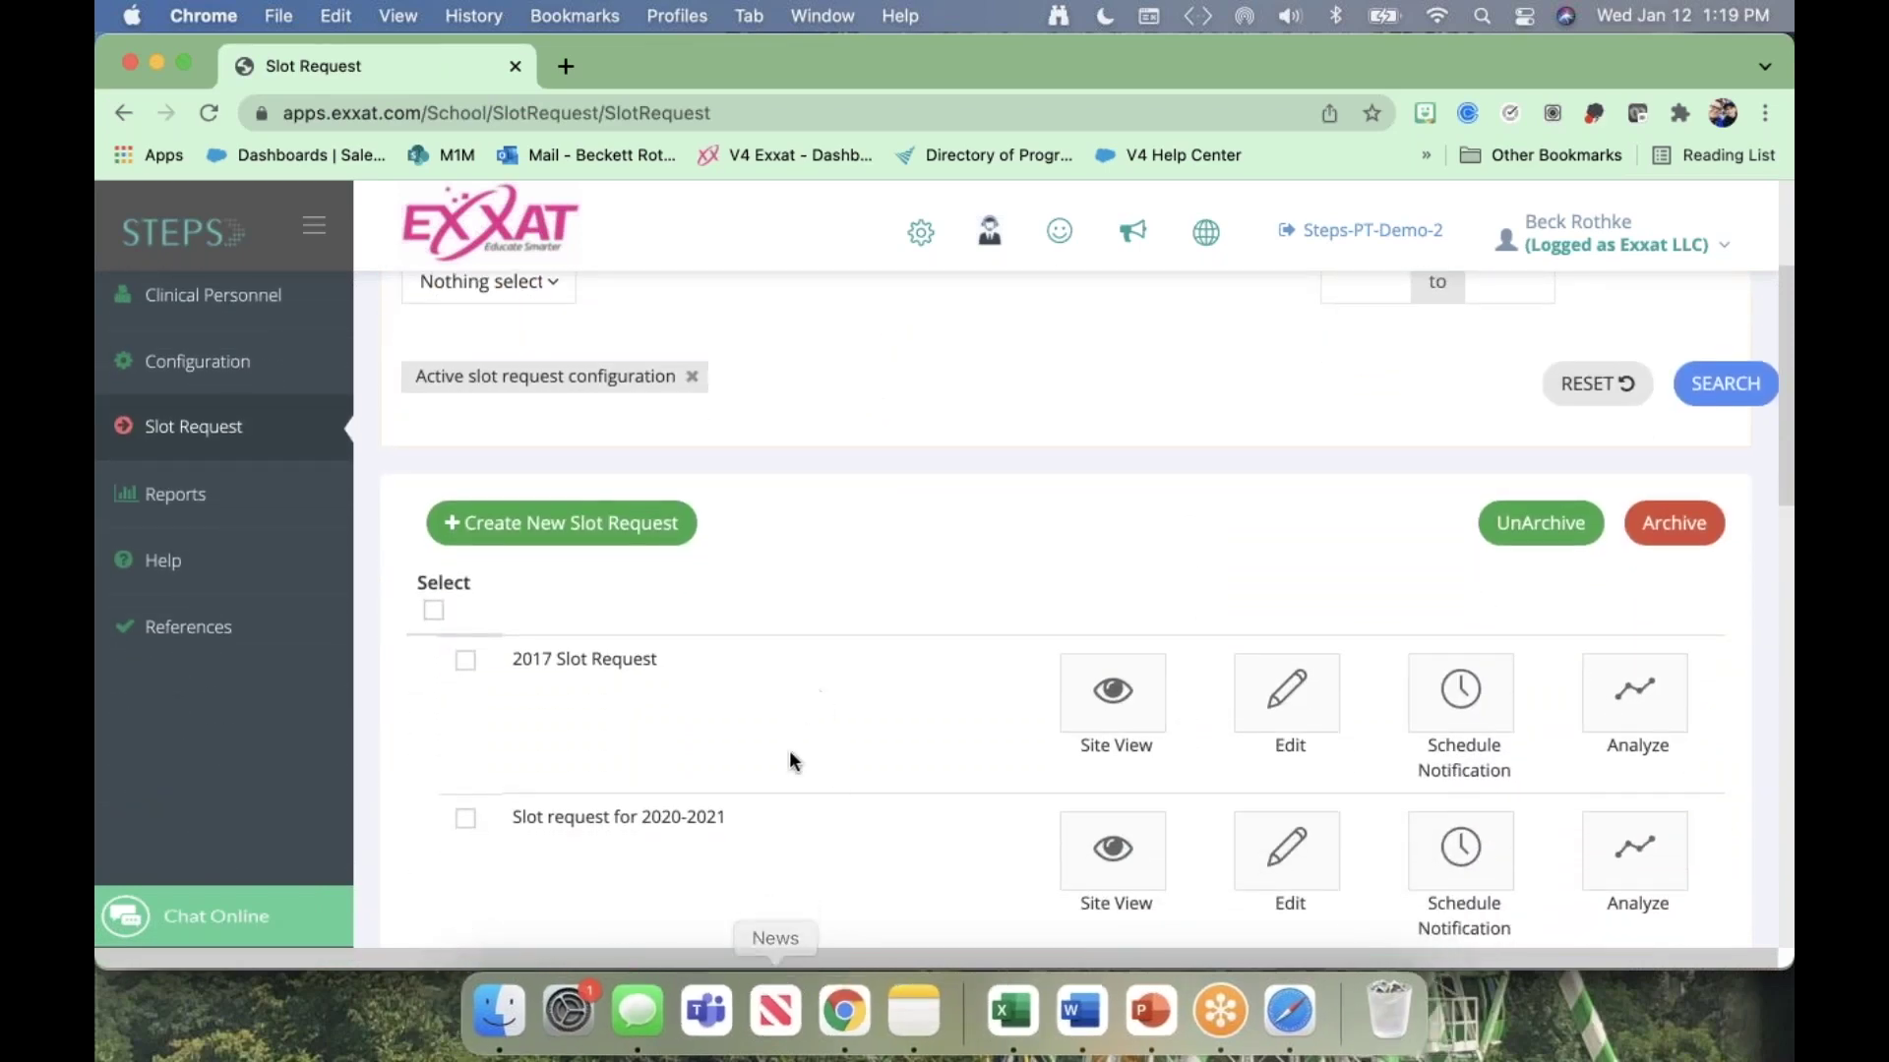
{"action": "scroll", "coordinate": [923, 556], "scroll_direction": "down", "scroll_amount": 15}
{"action": "scroll", "coordinate": [923, 556], "scroll_direction": "up", "scroll_amount": 15}
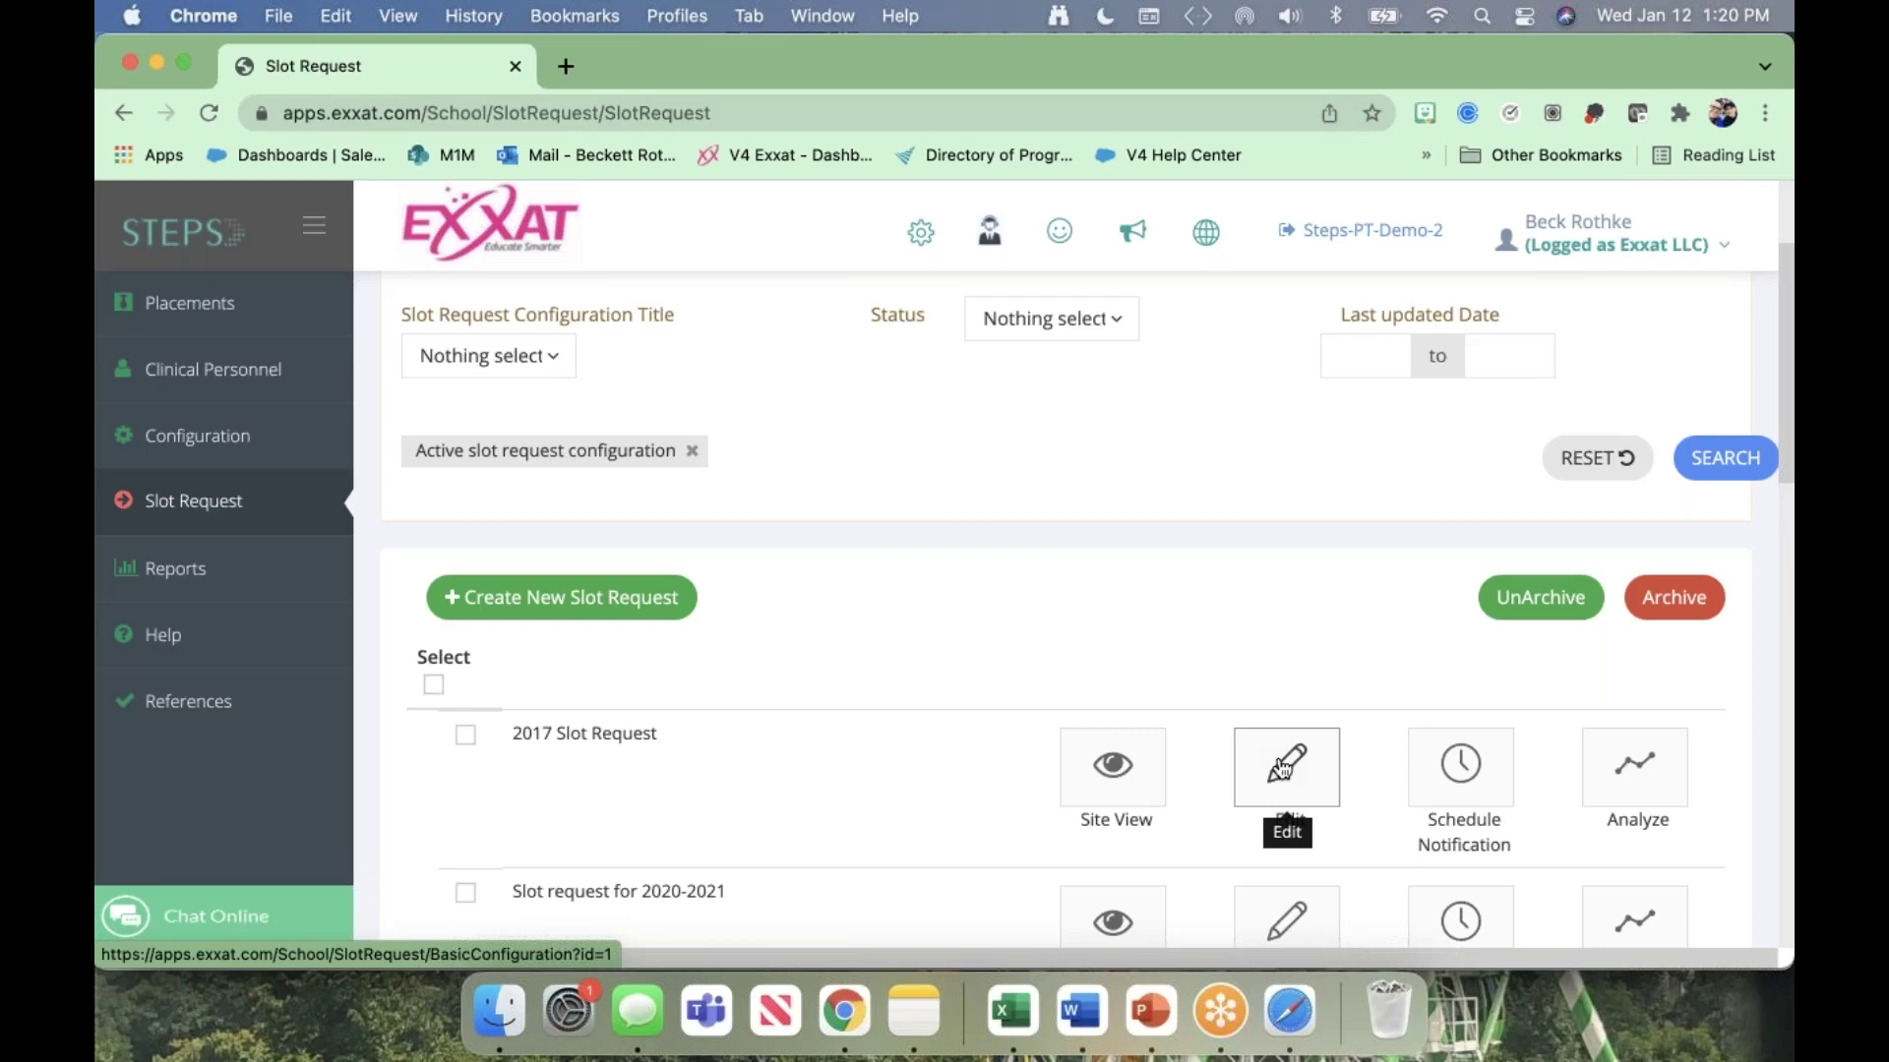
{"action": "left_click", "coordinate": [546, 603]}
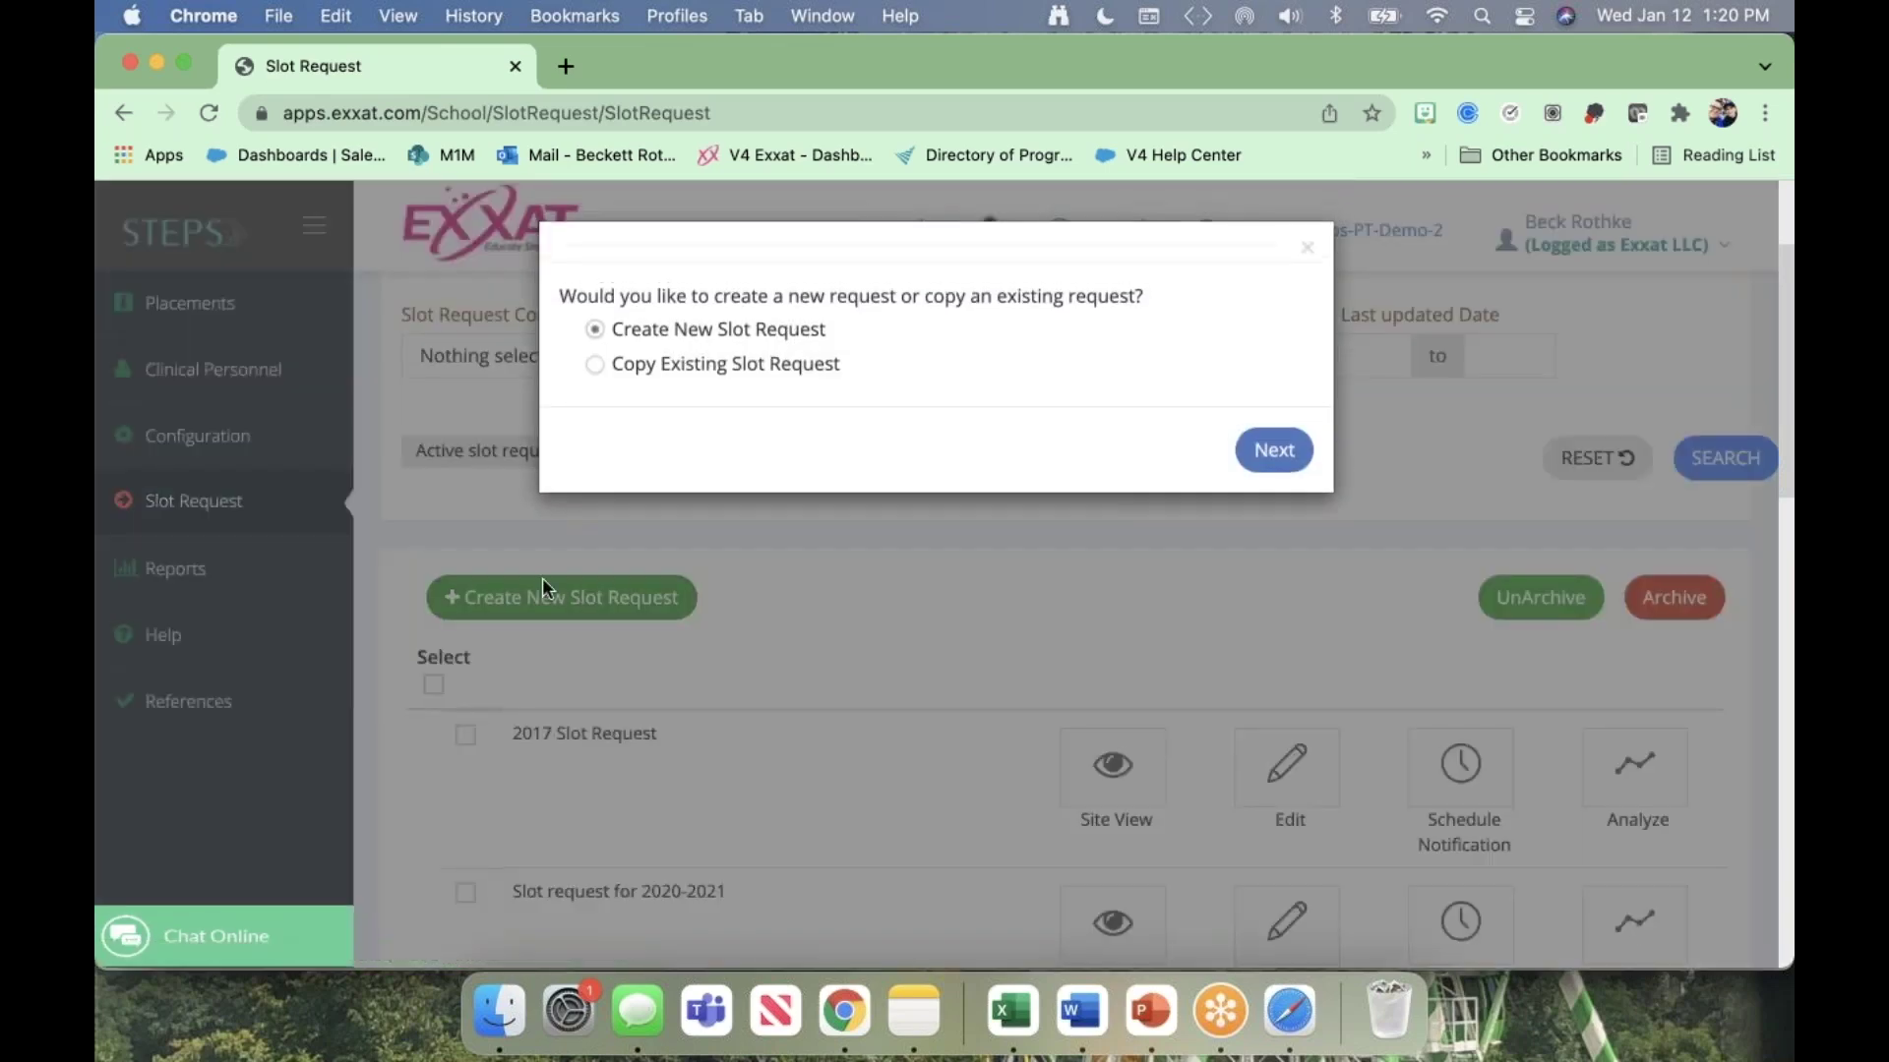
{"action": "left_click", "coordinate": [1277, 449]}
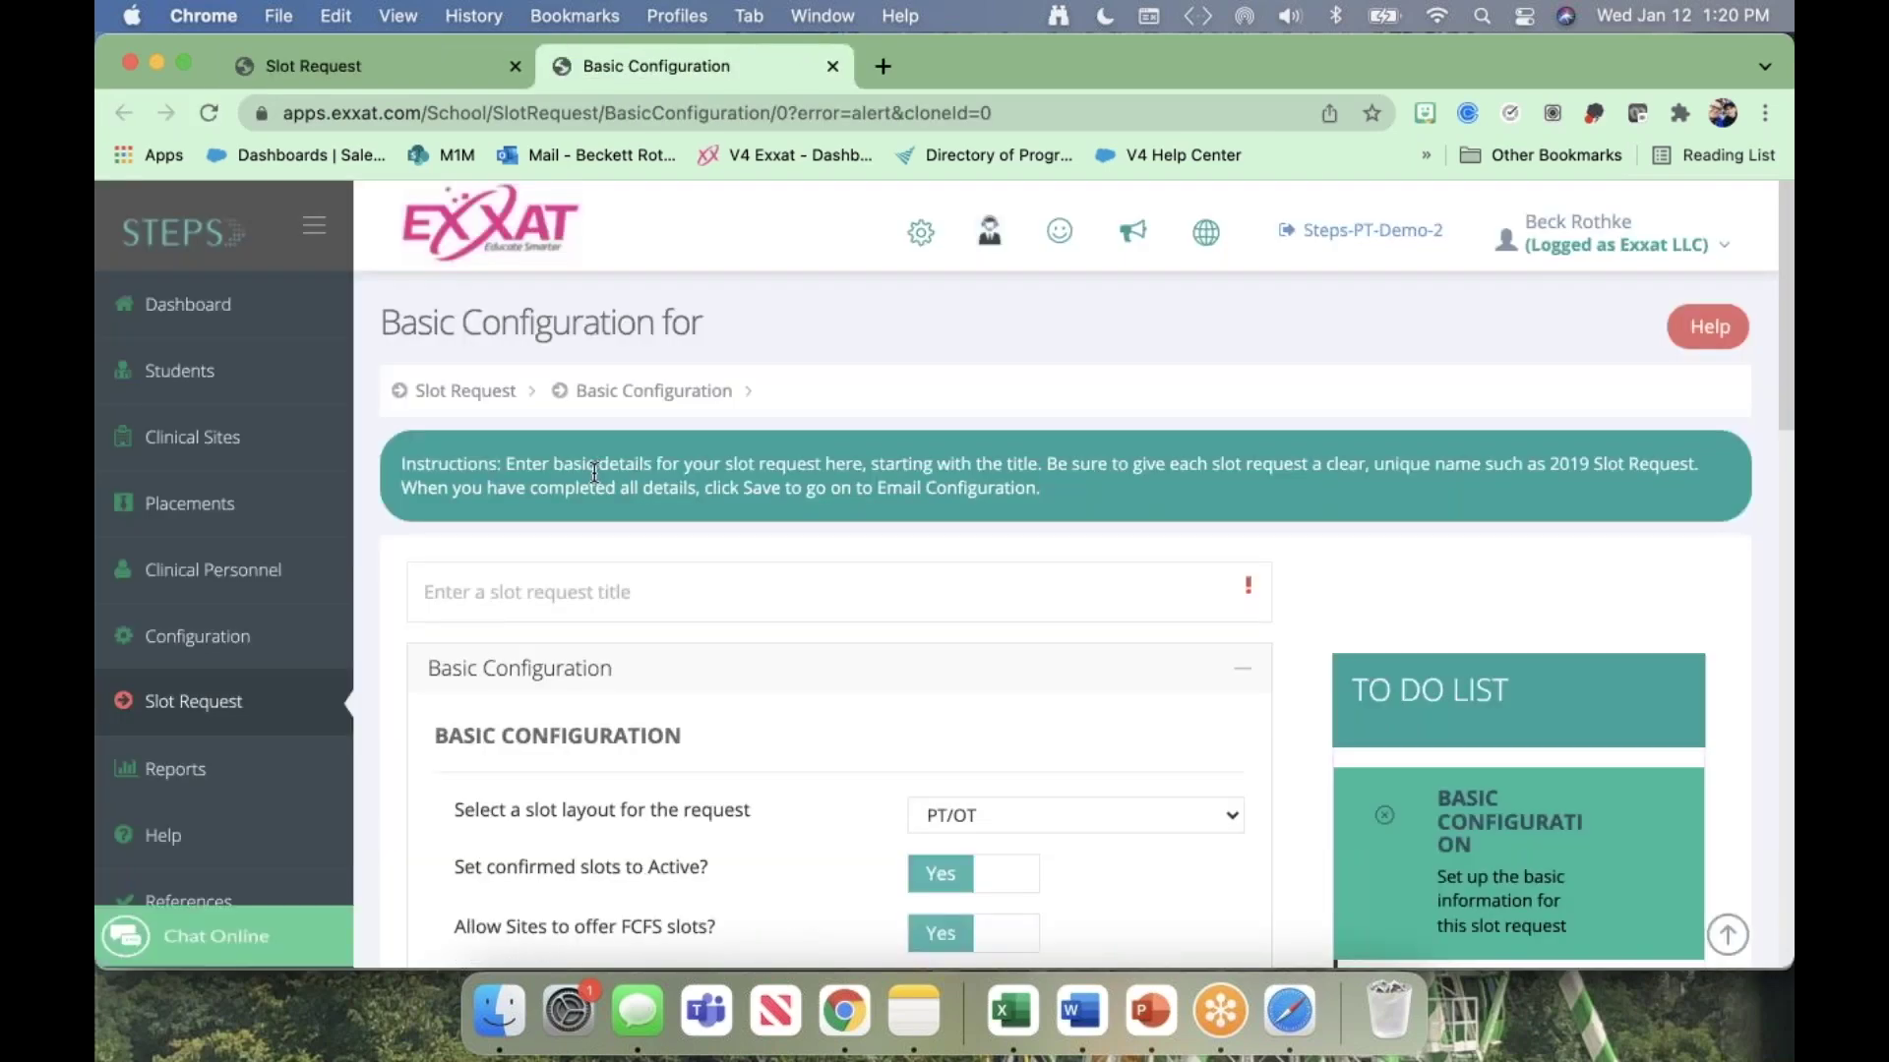
- Look over the blank Basic Configuration form, then return to the list and dismiss the create-or-copy prompt
{"action": "scroll", "coordinate": [594, 473], "scroll_direction": "down", "scroll_amount": 10}
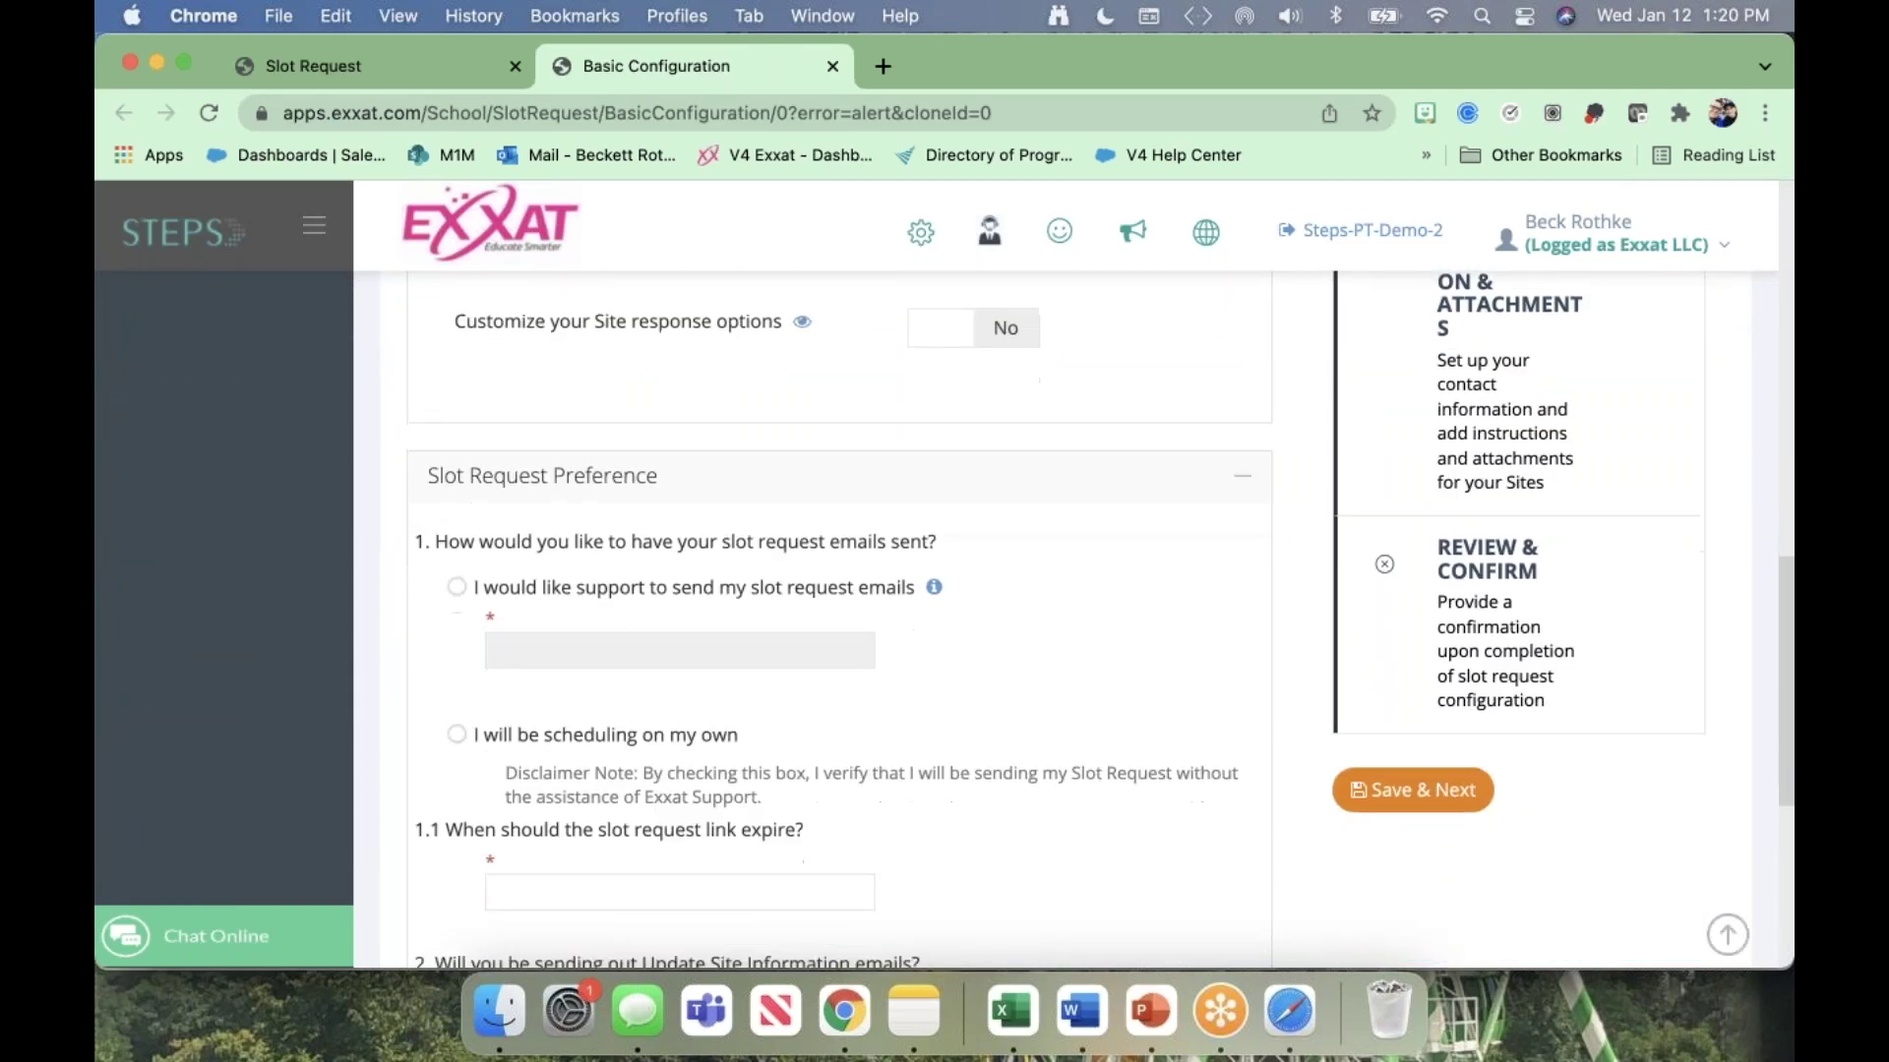
{"action": "scroll", "coordinate": [1101, 620], "scroll_direction": "down", "scroll_amount": 2}
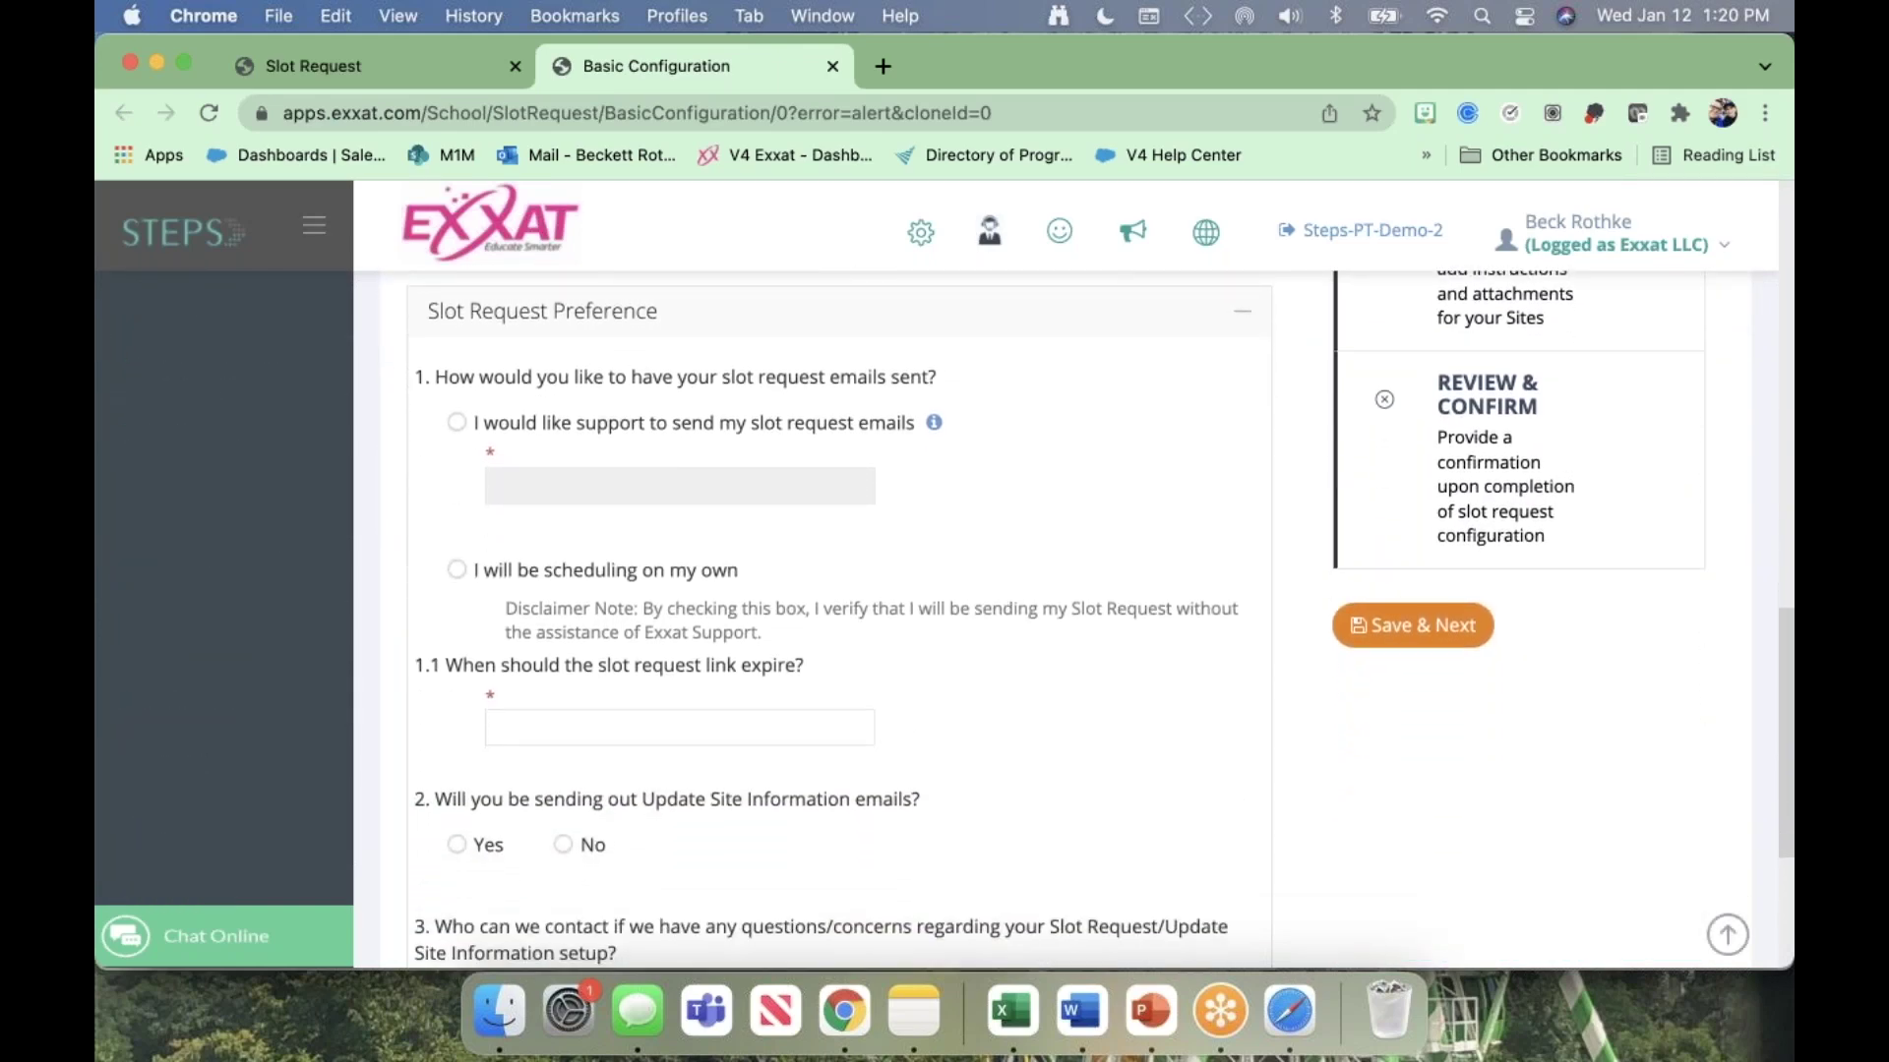
{"action": "scroll", "coordinate": [1109, 631], "scroll_direction": "down", "scroll_amount": 5}
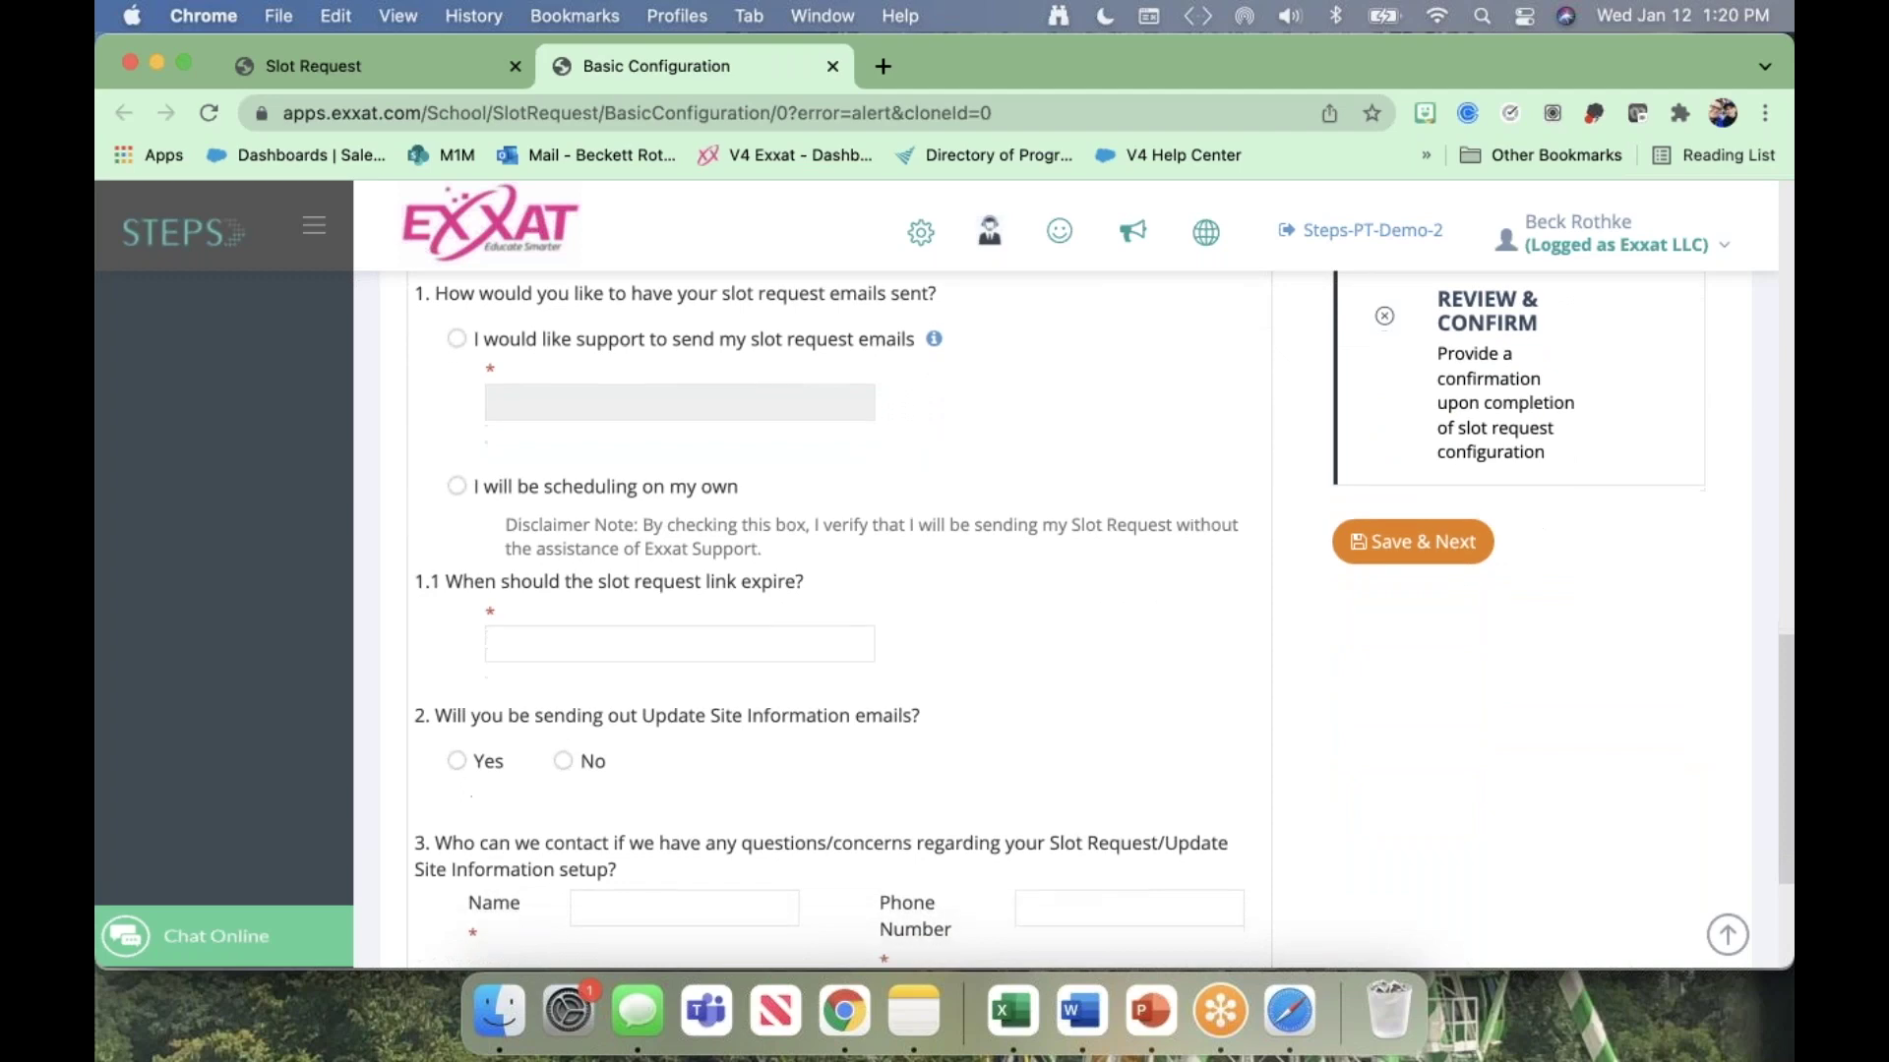
{"action": "scroll", "coordinate": [1109, 632], "scroll_direction": "up", "scroll_amount": 15}
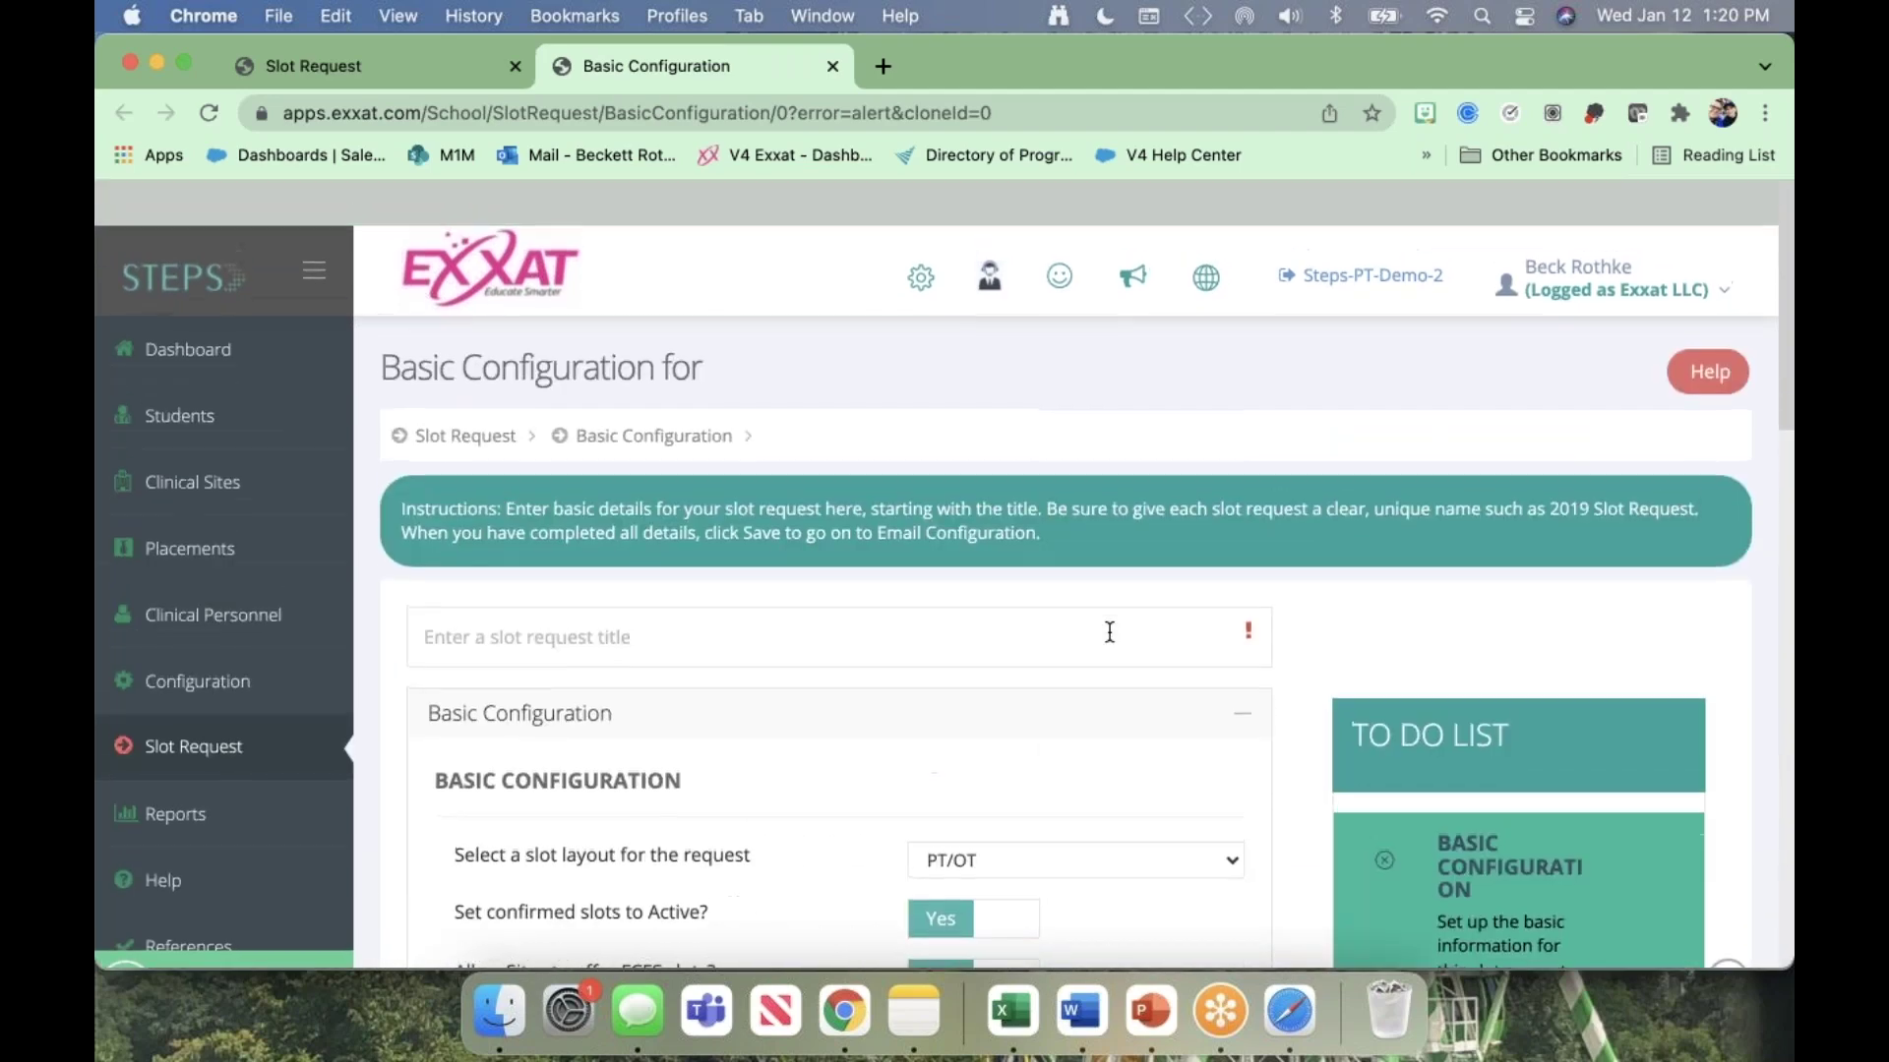
{"action": "left_click", "coordinate": [324, 67]}
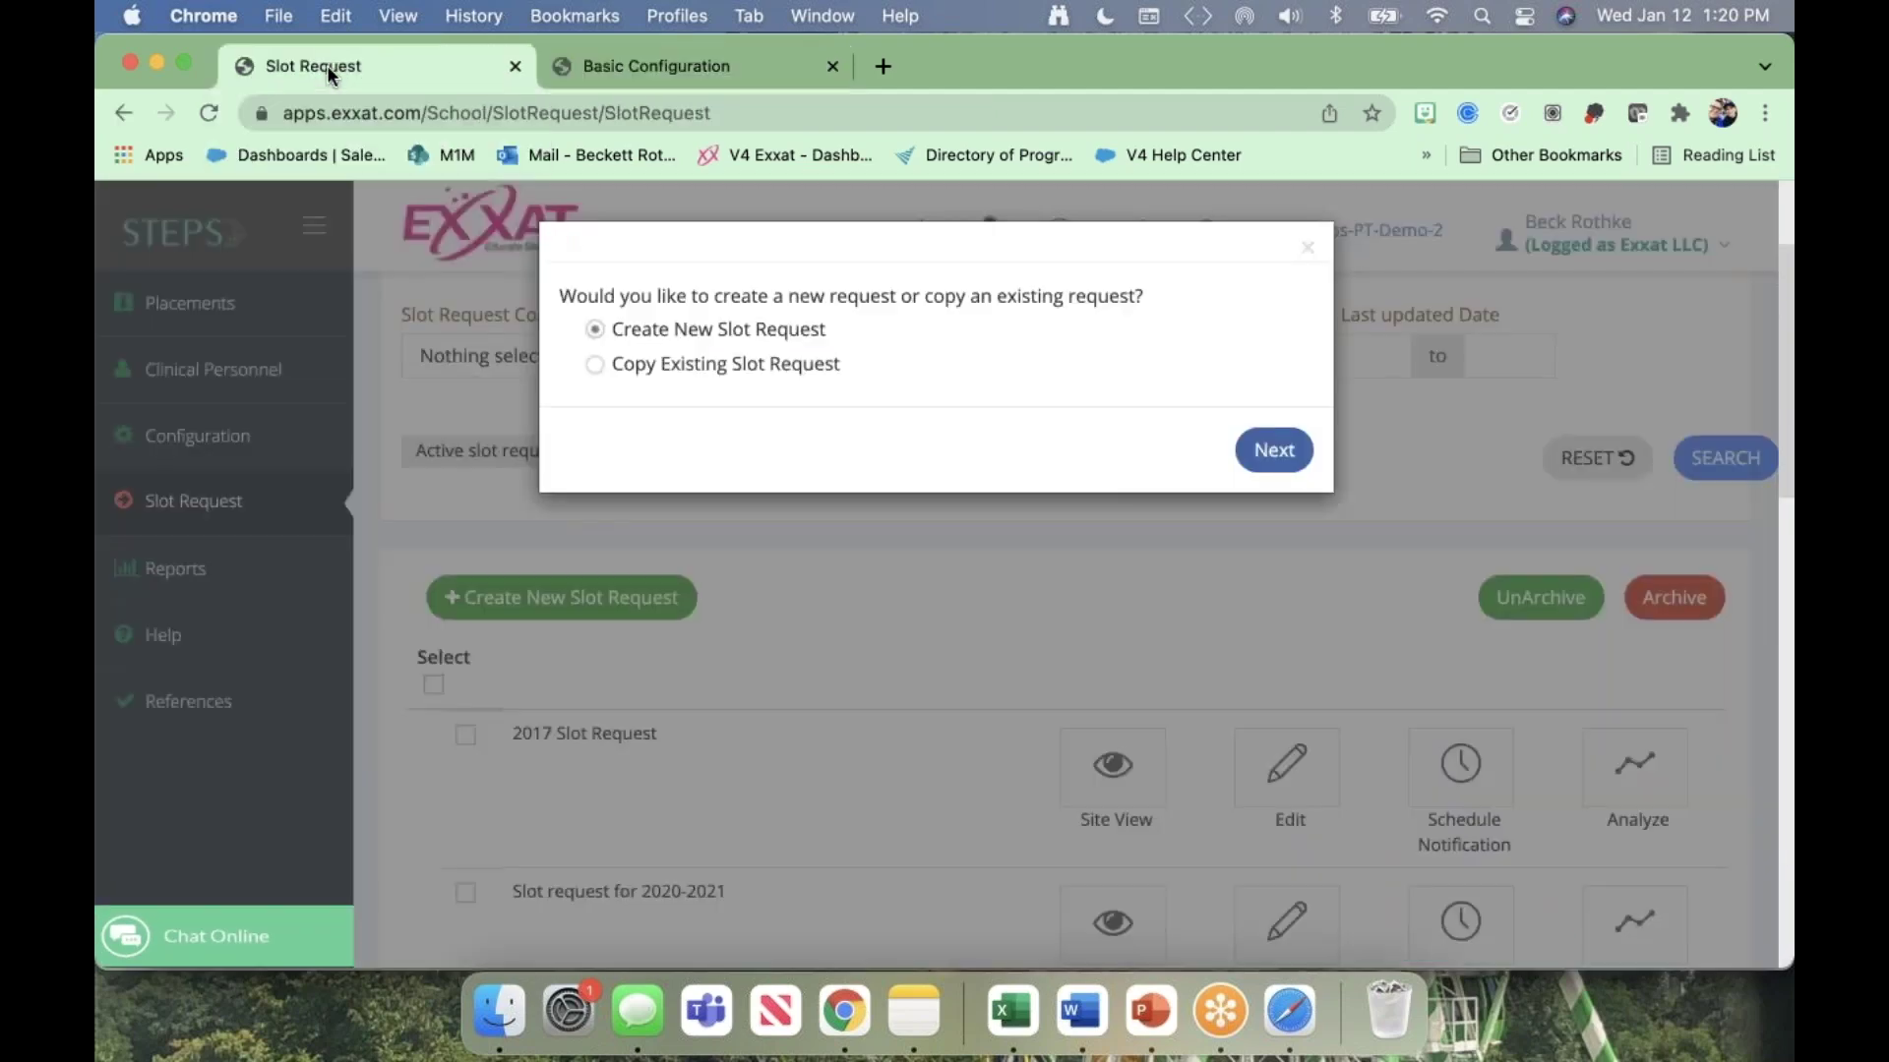
{"action": "left_click", "coordinate": [1307, 248]}
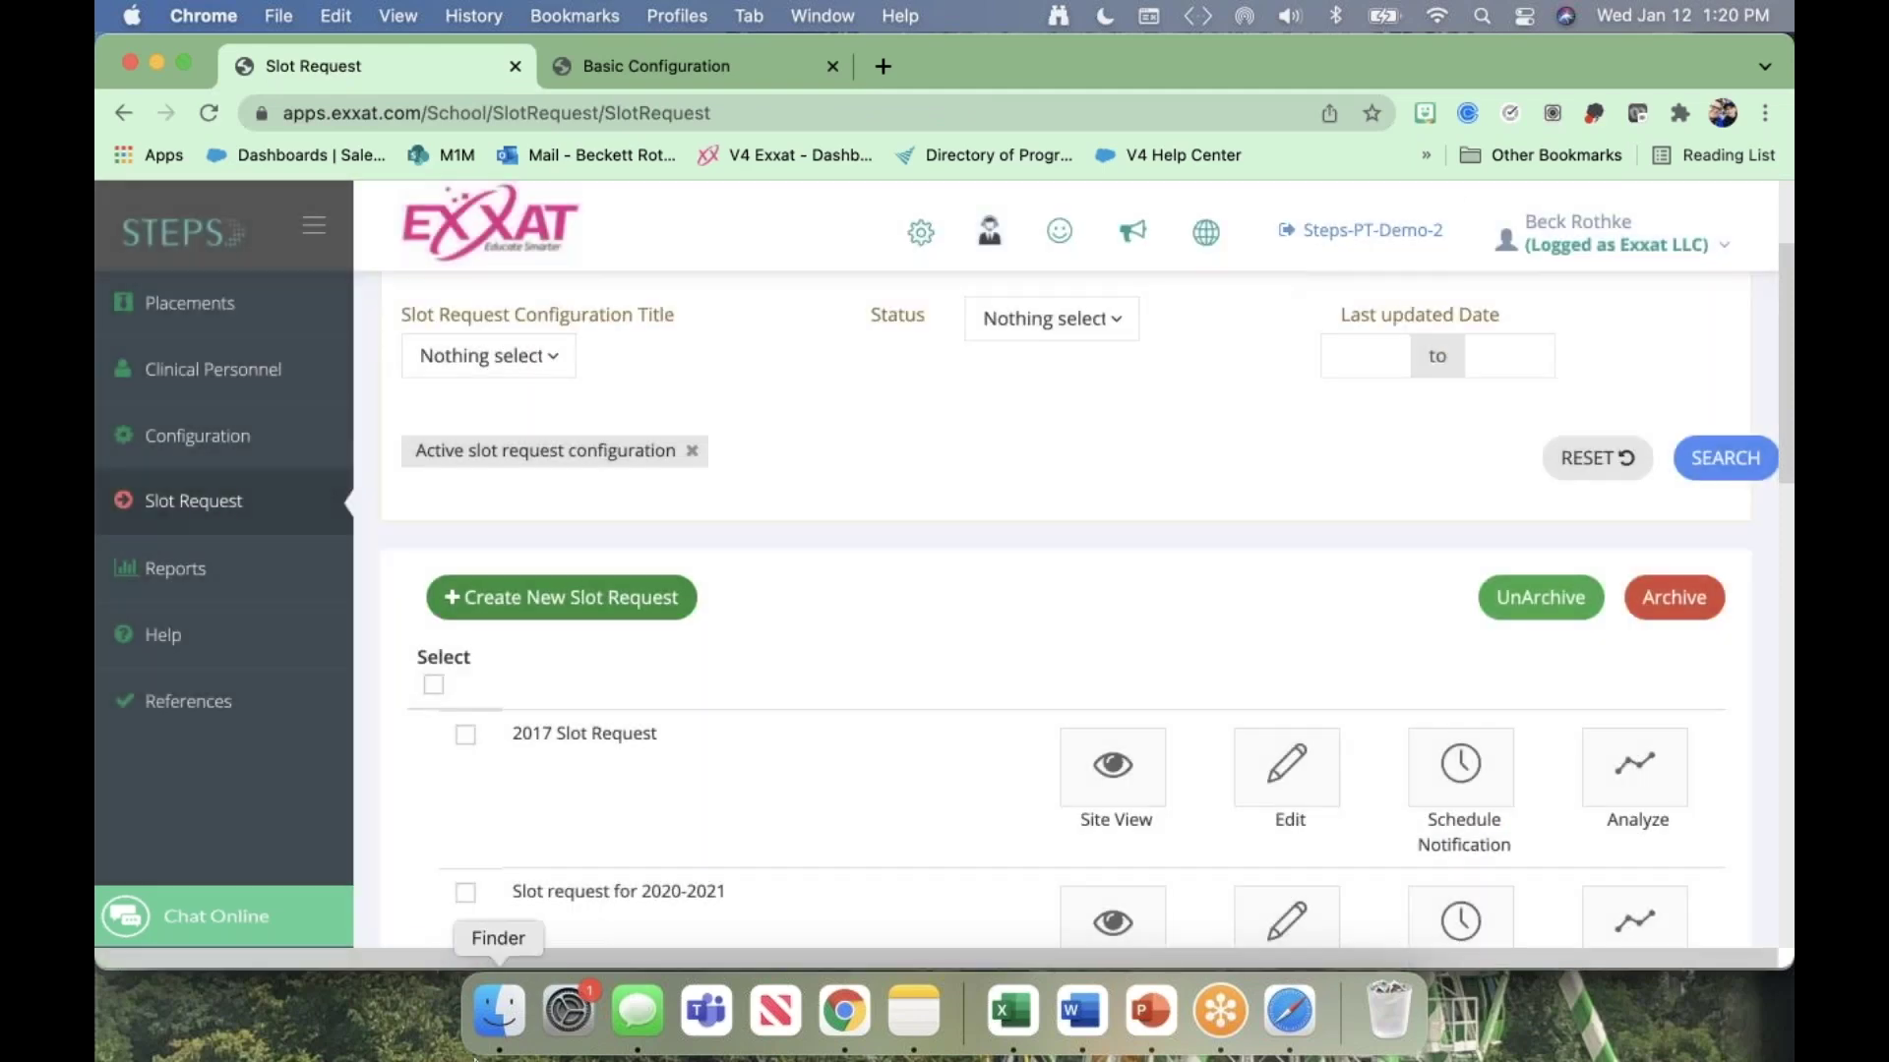
{"action": "right_click", "coordinate": [1218, 1010]}
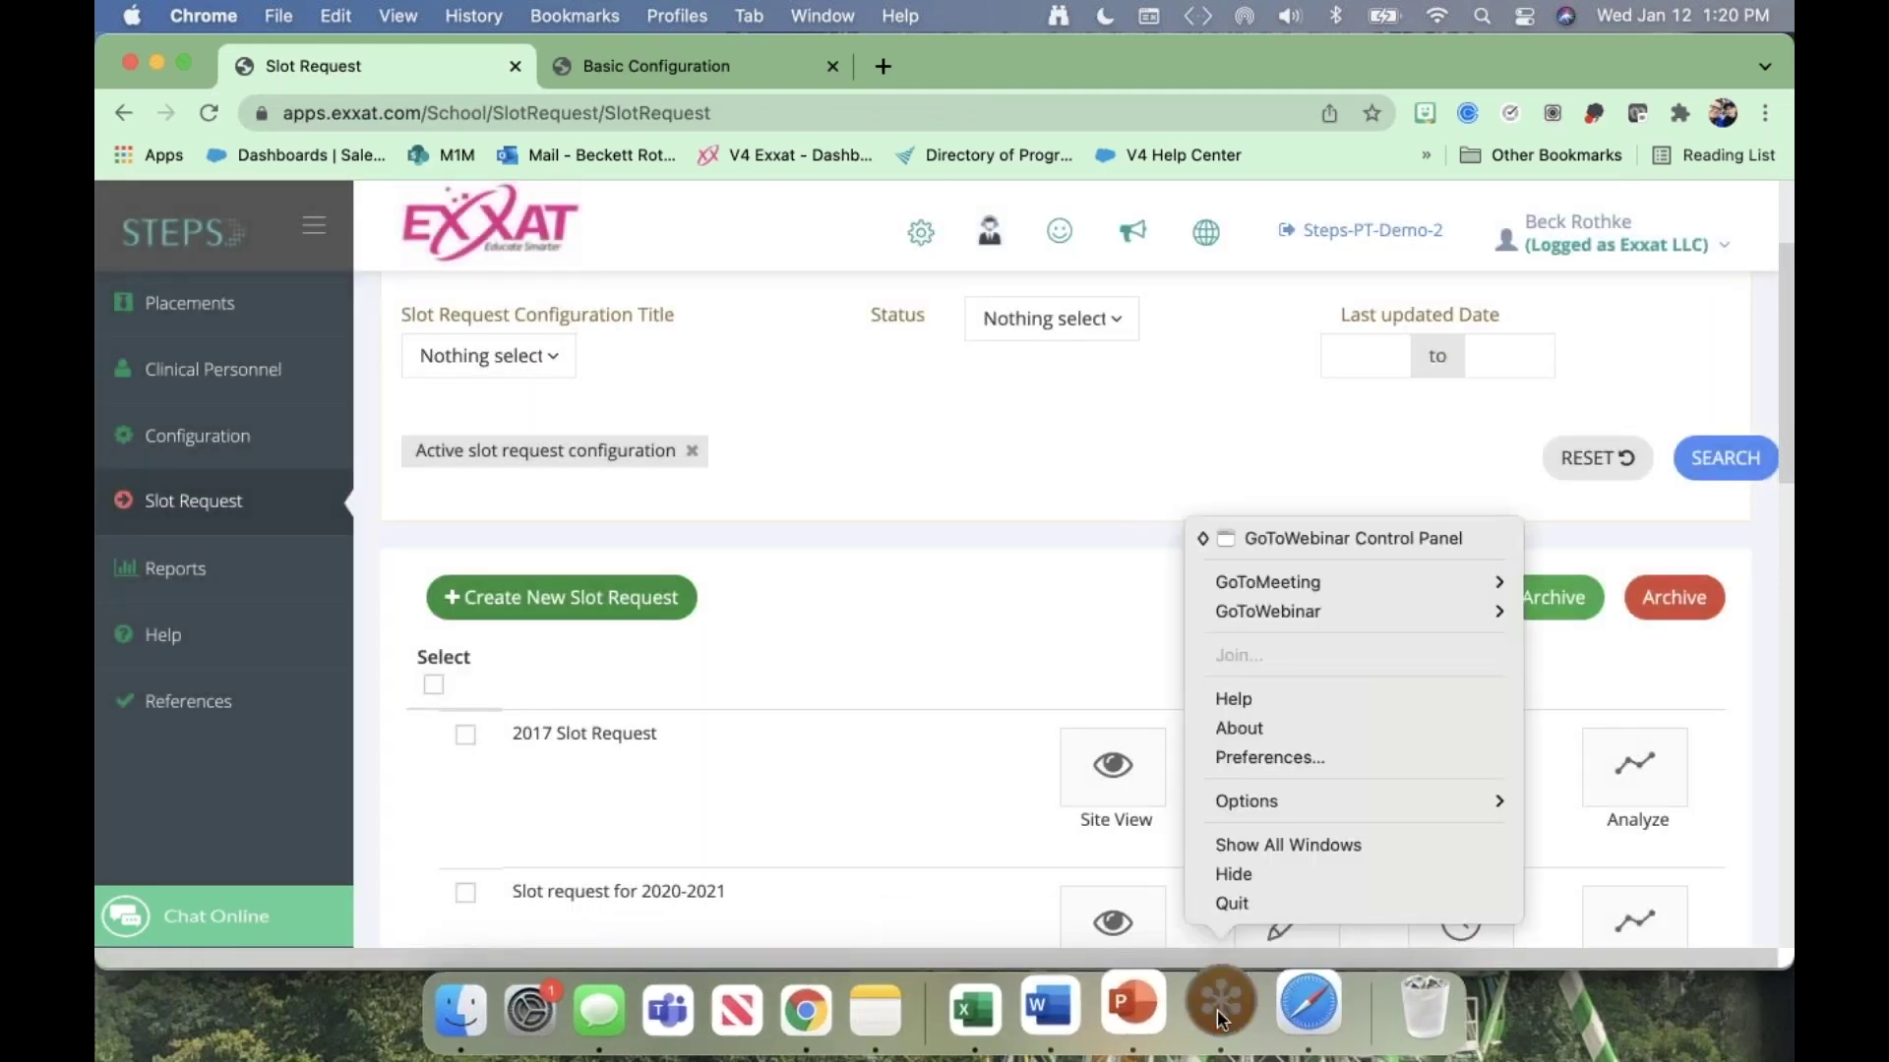
{"action": "left_click", "coordinate": [1330, 546]}
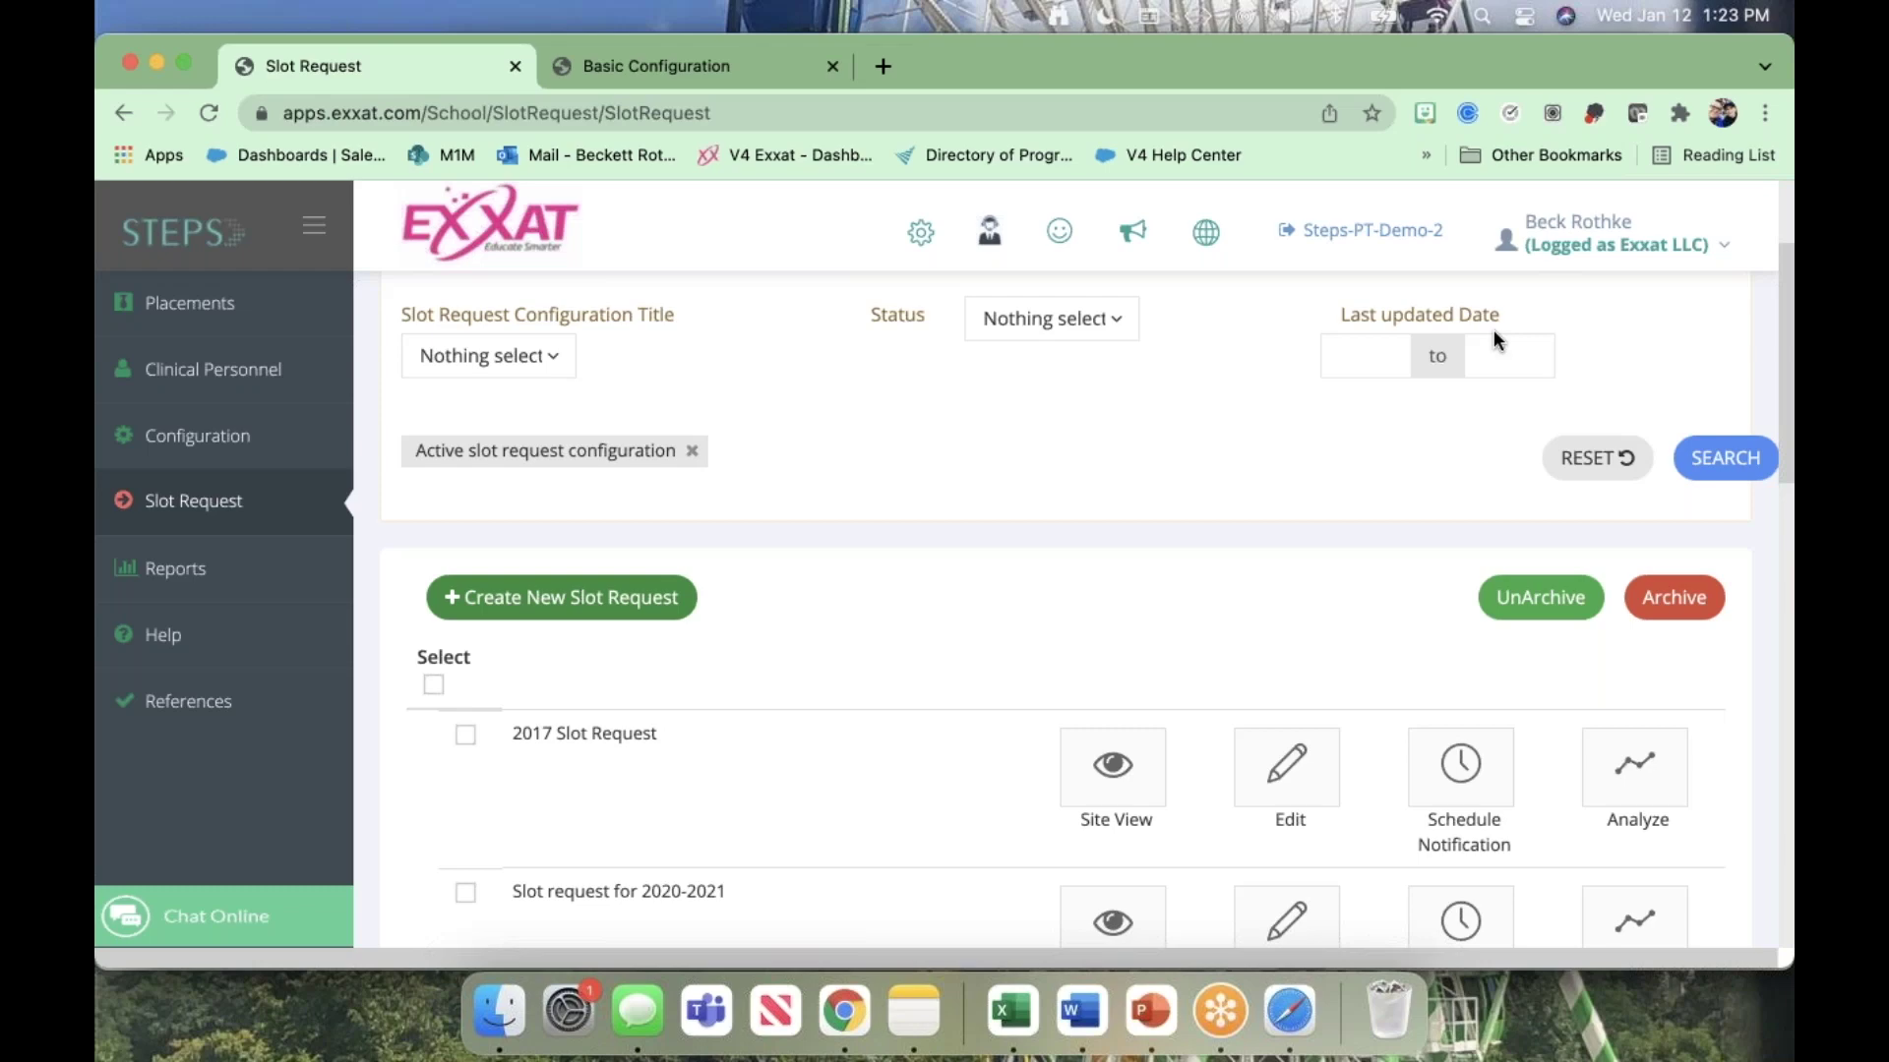
{"action": "scroll", "coordinate": [998, 489], "scroll_direction": "down", "scroll_amount": 3}
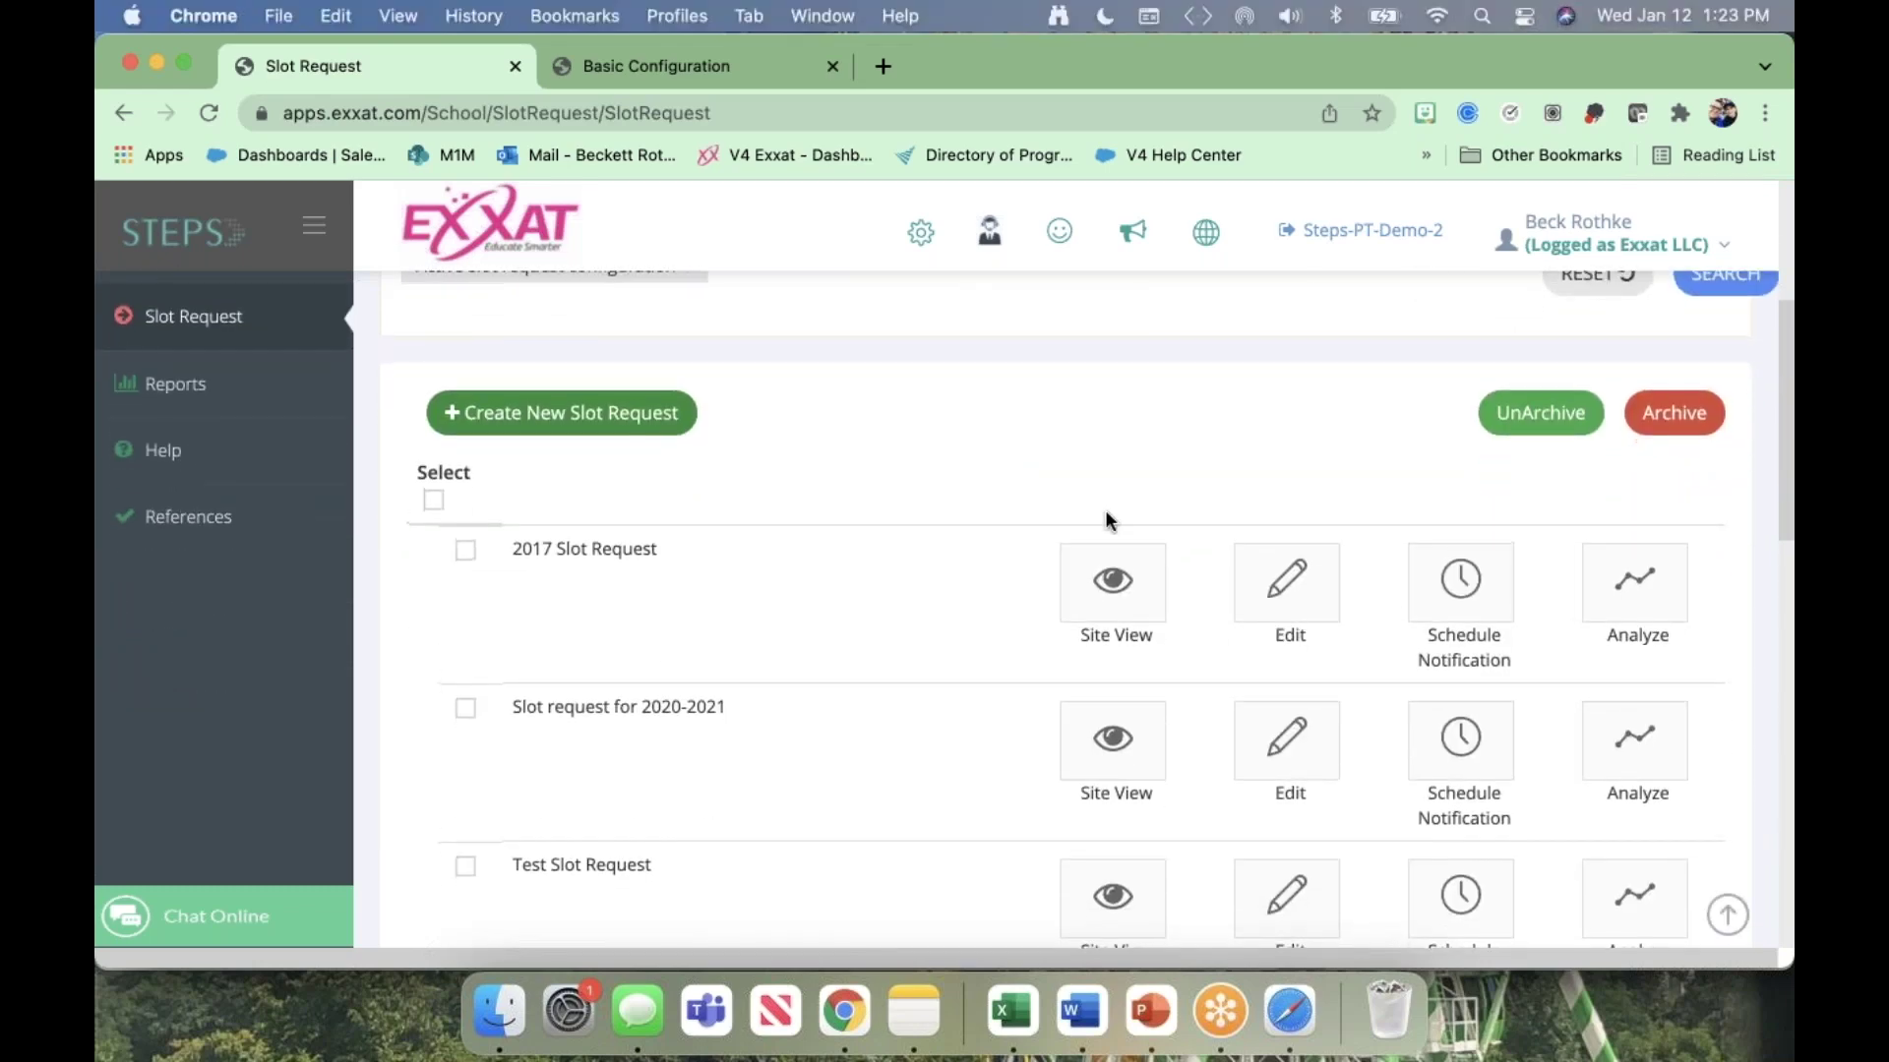
{"action": "scroll", "coordinate": [1281, 593], "scroll_direction": "down", "scroll_amount": 10}
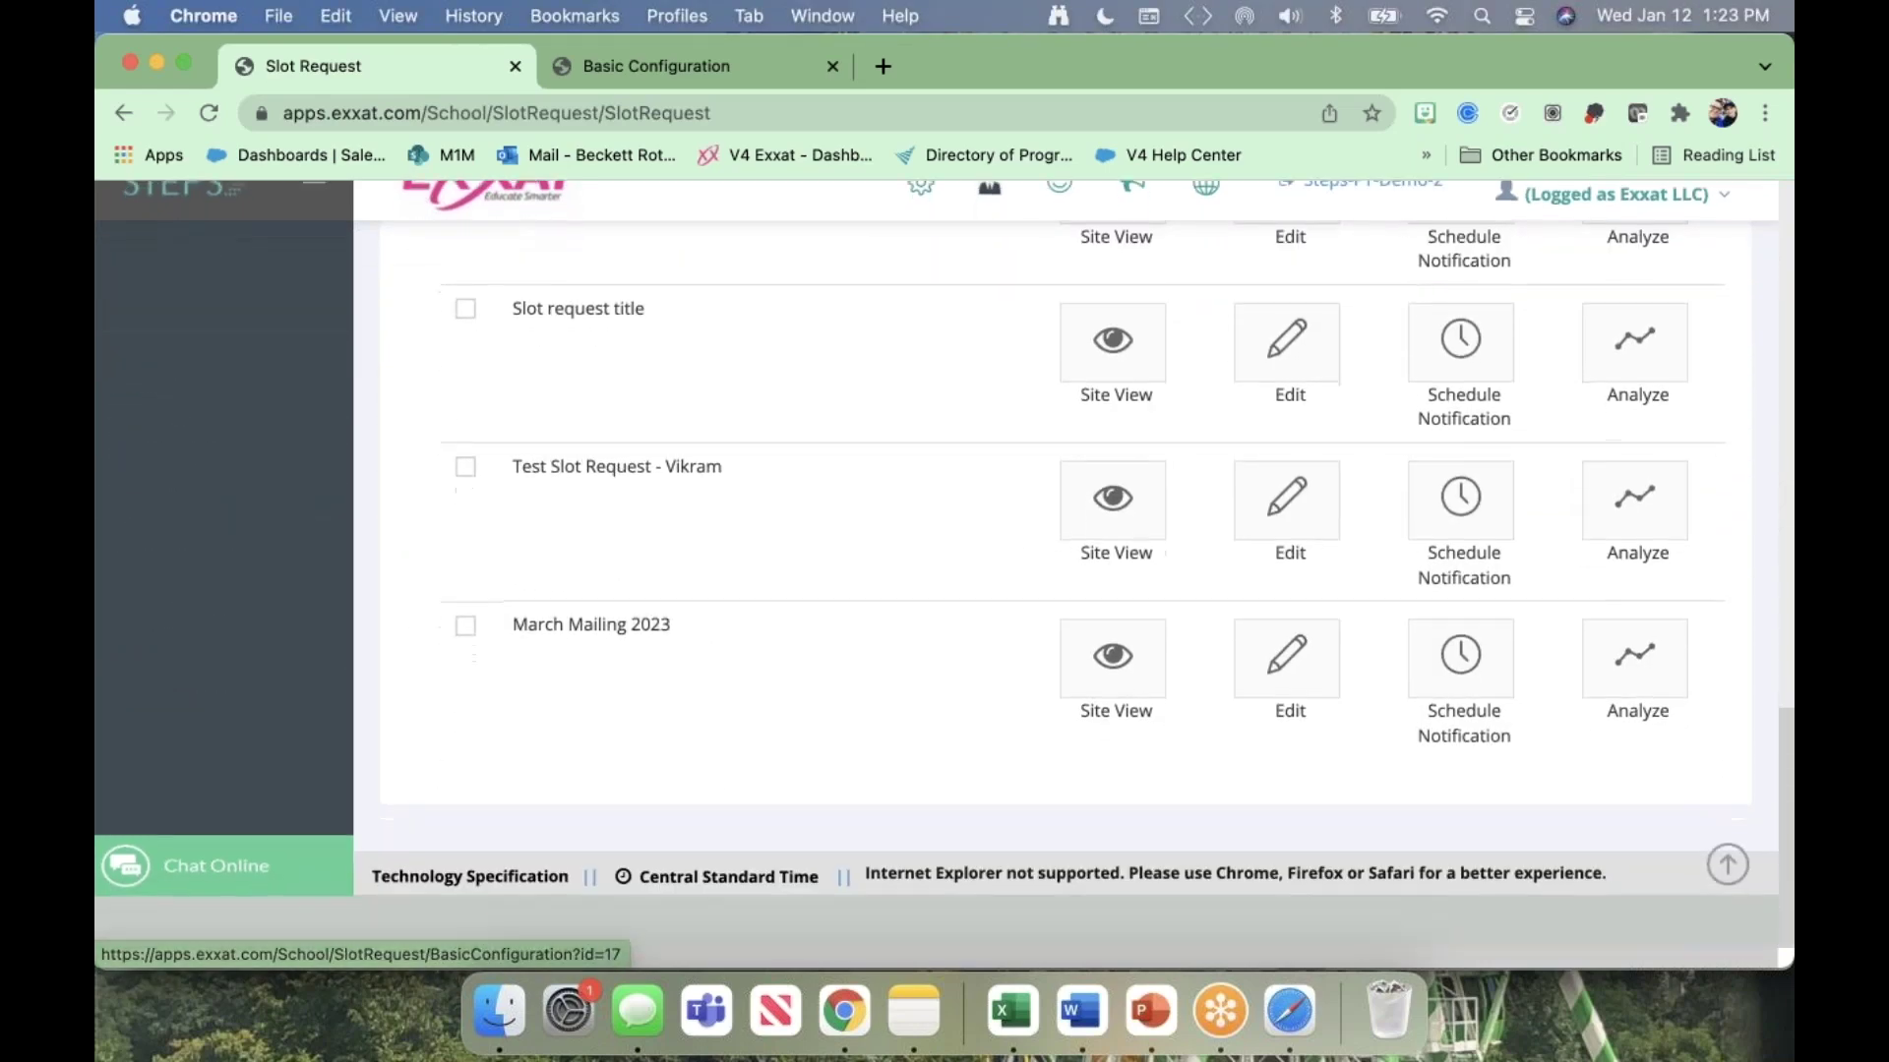
- Edit March Mailing 2023 and review its Slot Request Preference settings on the Basic Configuration page
{"action": "left_click", "coordinate": [1291, 708]}
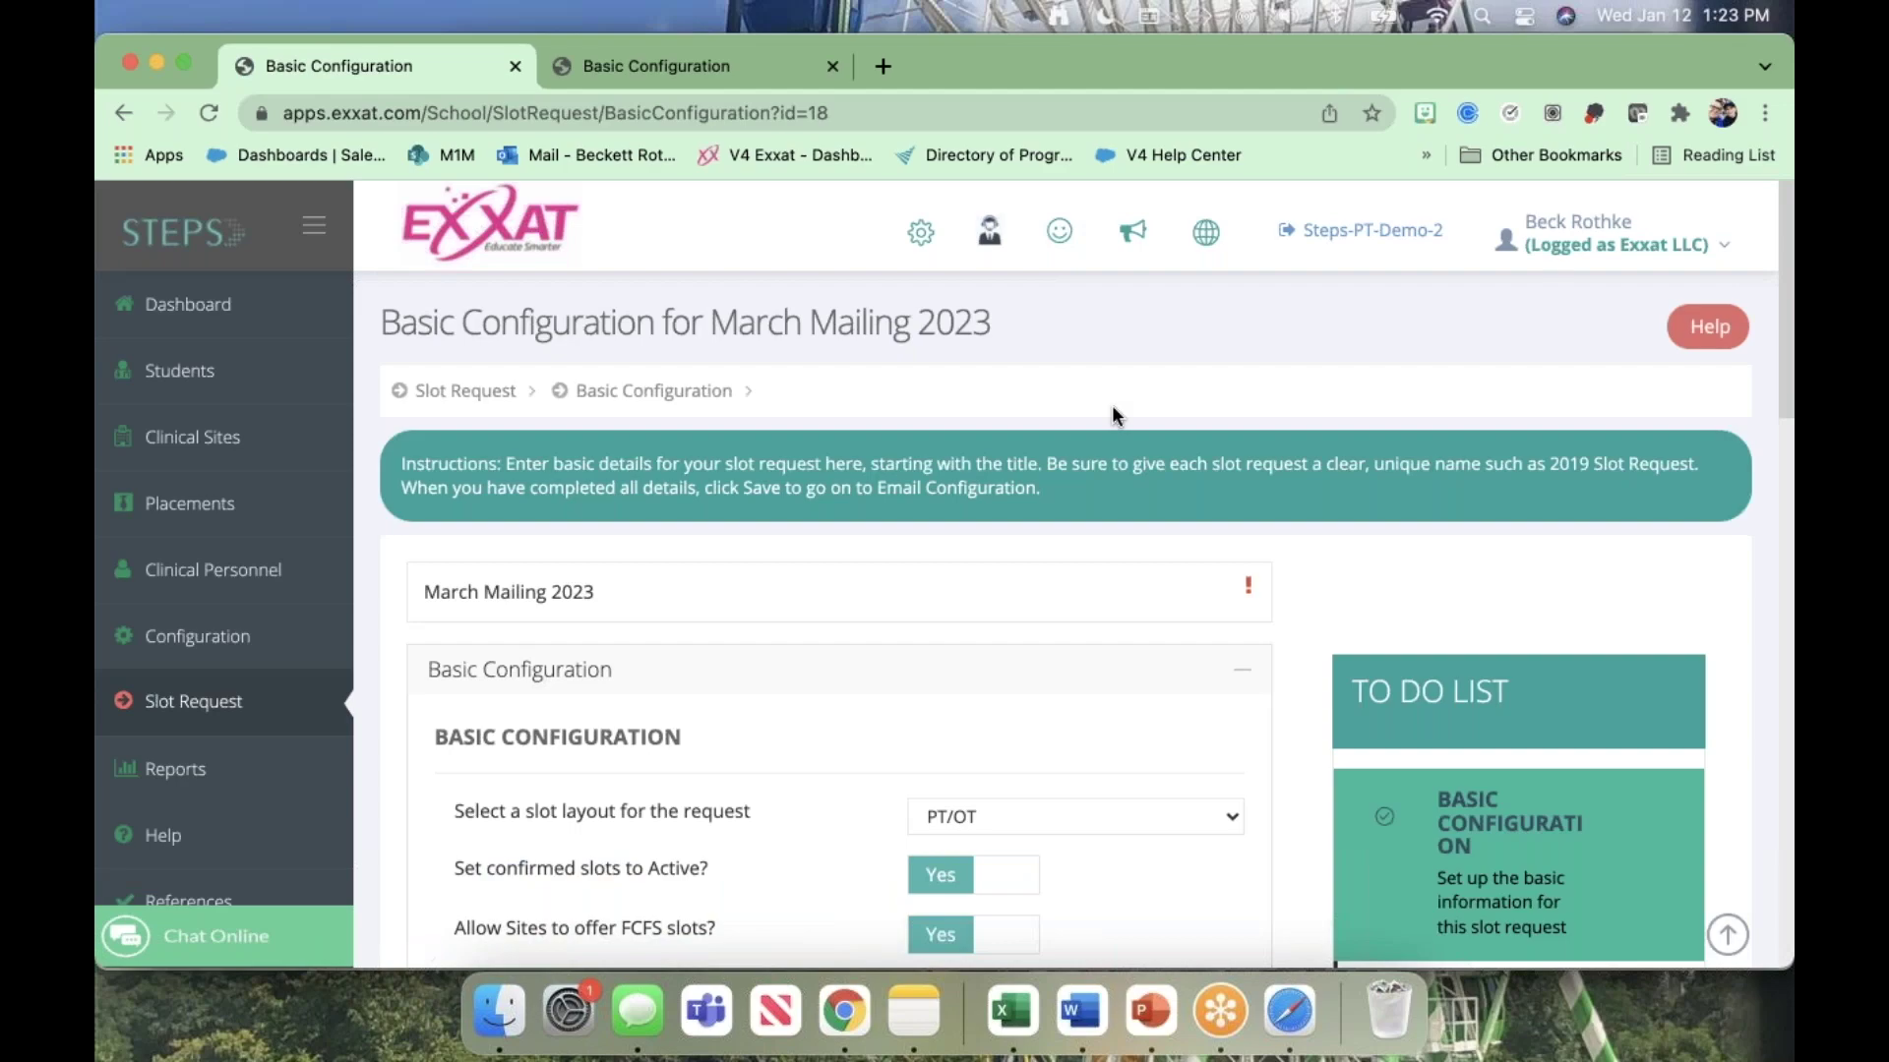
{"action": "scroll", "coordinate": [1112, 409], "scroll_direction": "down", "scroll_amount": 15}
{"action": "scroll", "coordinate": [1112, 407], "scroll_direction": "down", "scroll_amount": 1}
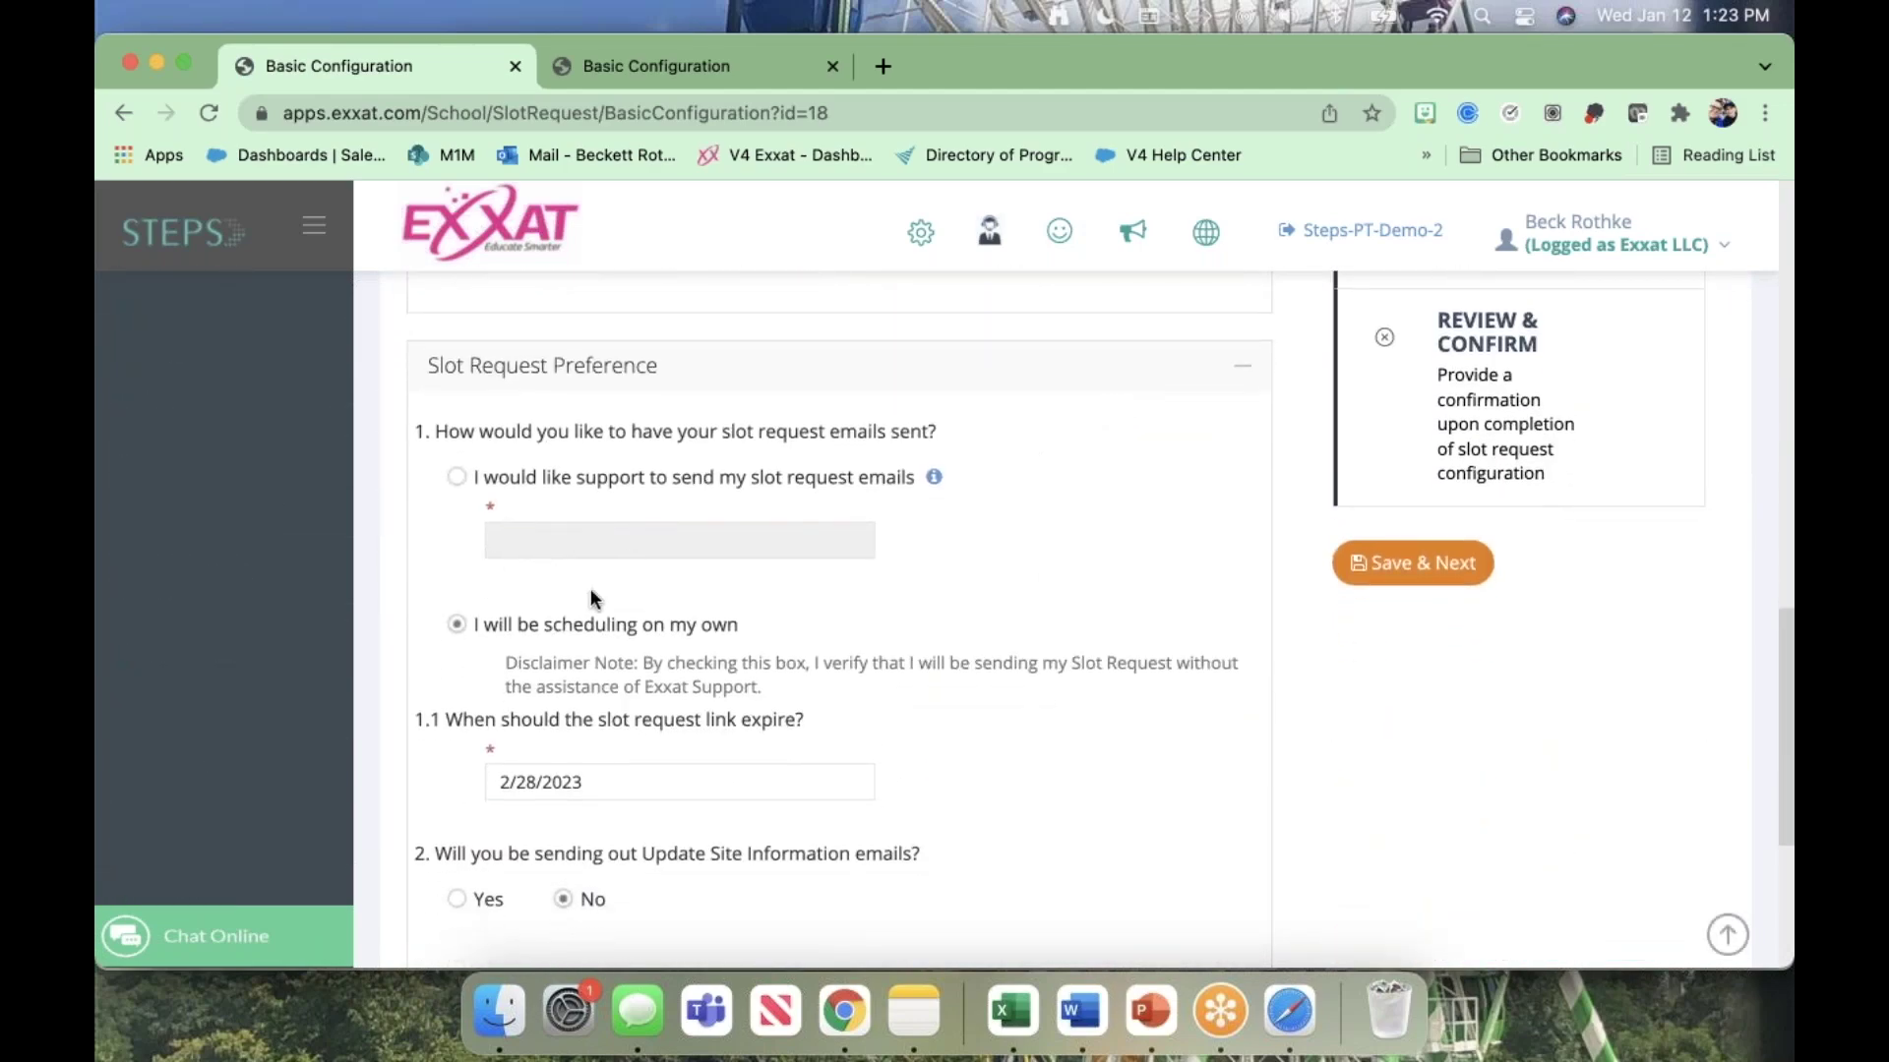
{"action": "scroll", "coordinate": [988, 723], "scroll_direction": "down", "scroll_amount": 5}
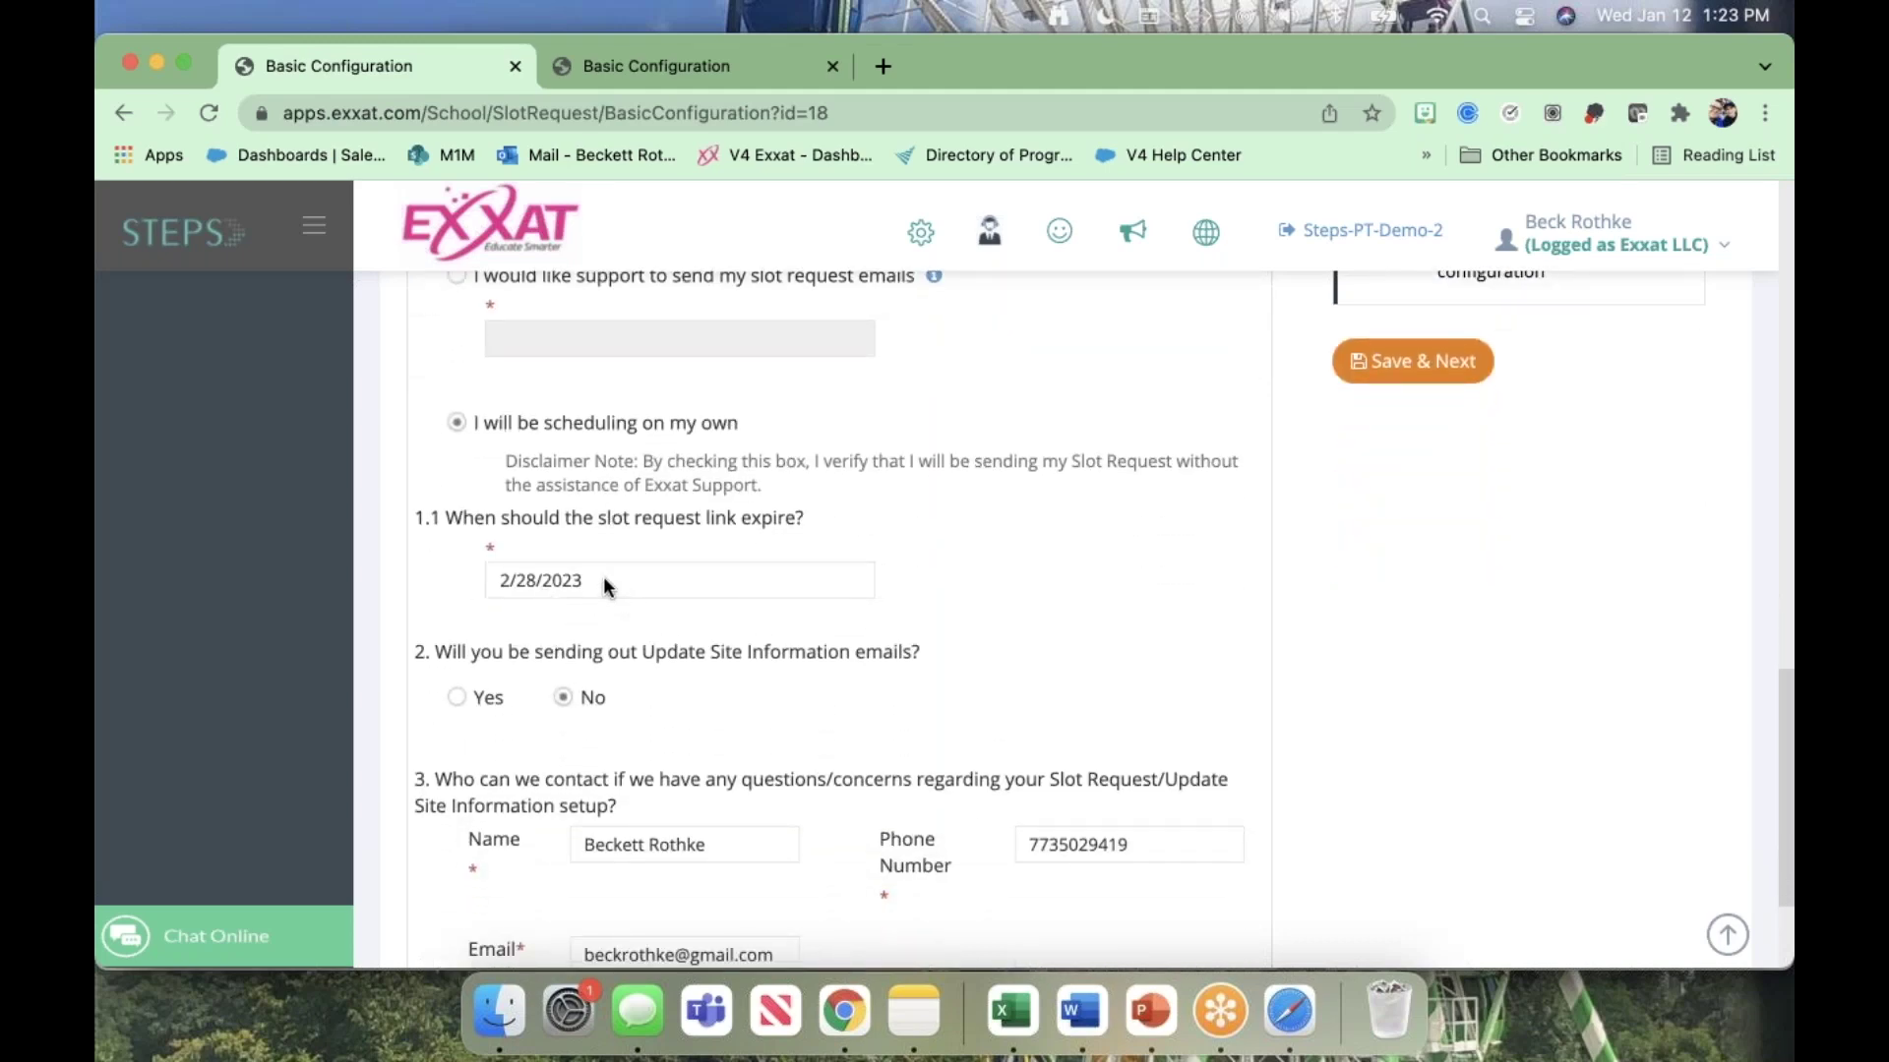
{"action": "scroll", "coordinate": [692, 610], "scroll_direction": "down", "scroll_amount": 5}
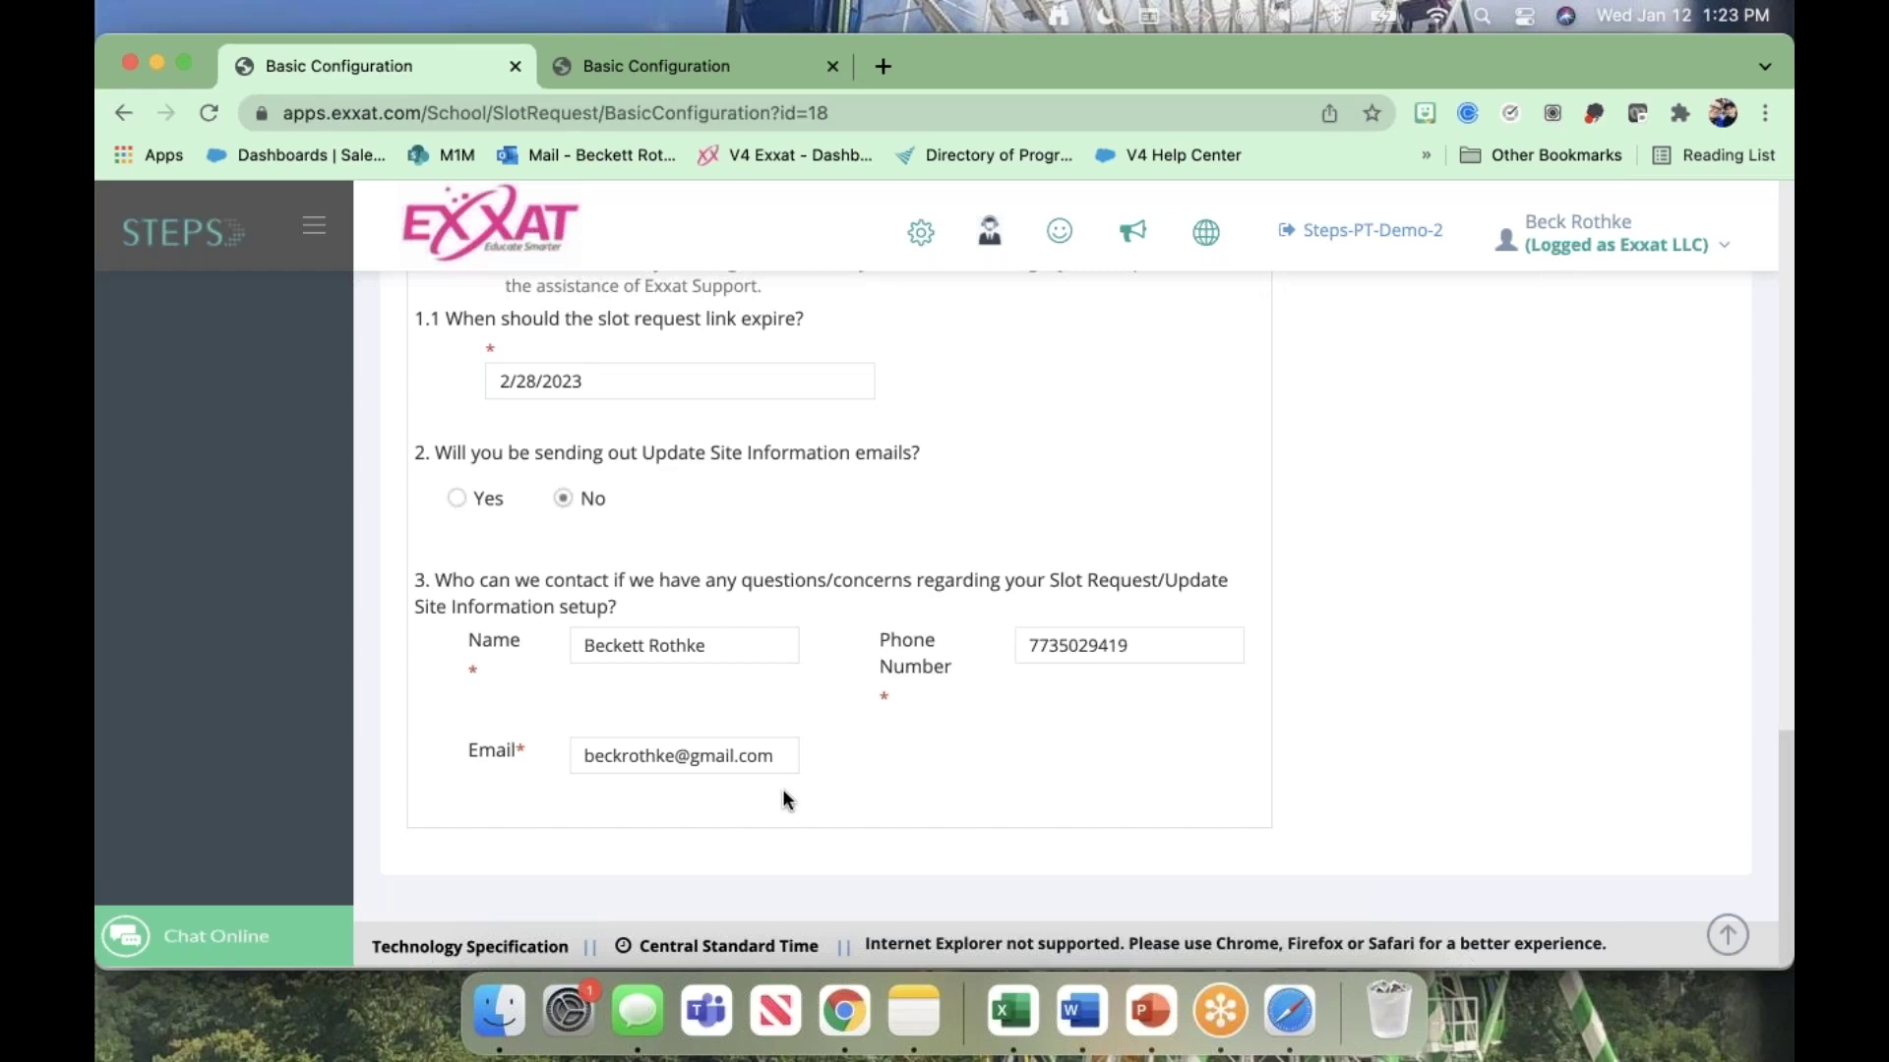
{"action": "scroll", "coordinate": [784, 797], "scroll_direction": "up", "scroll_amount": 5}
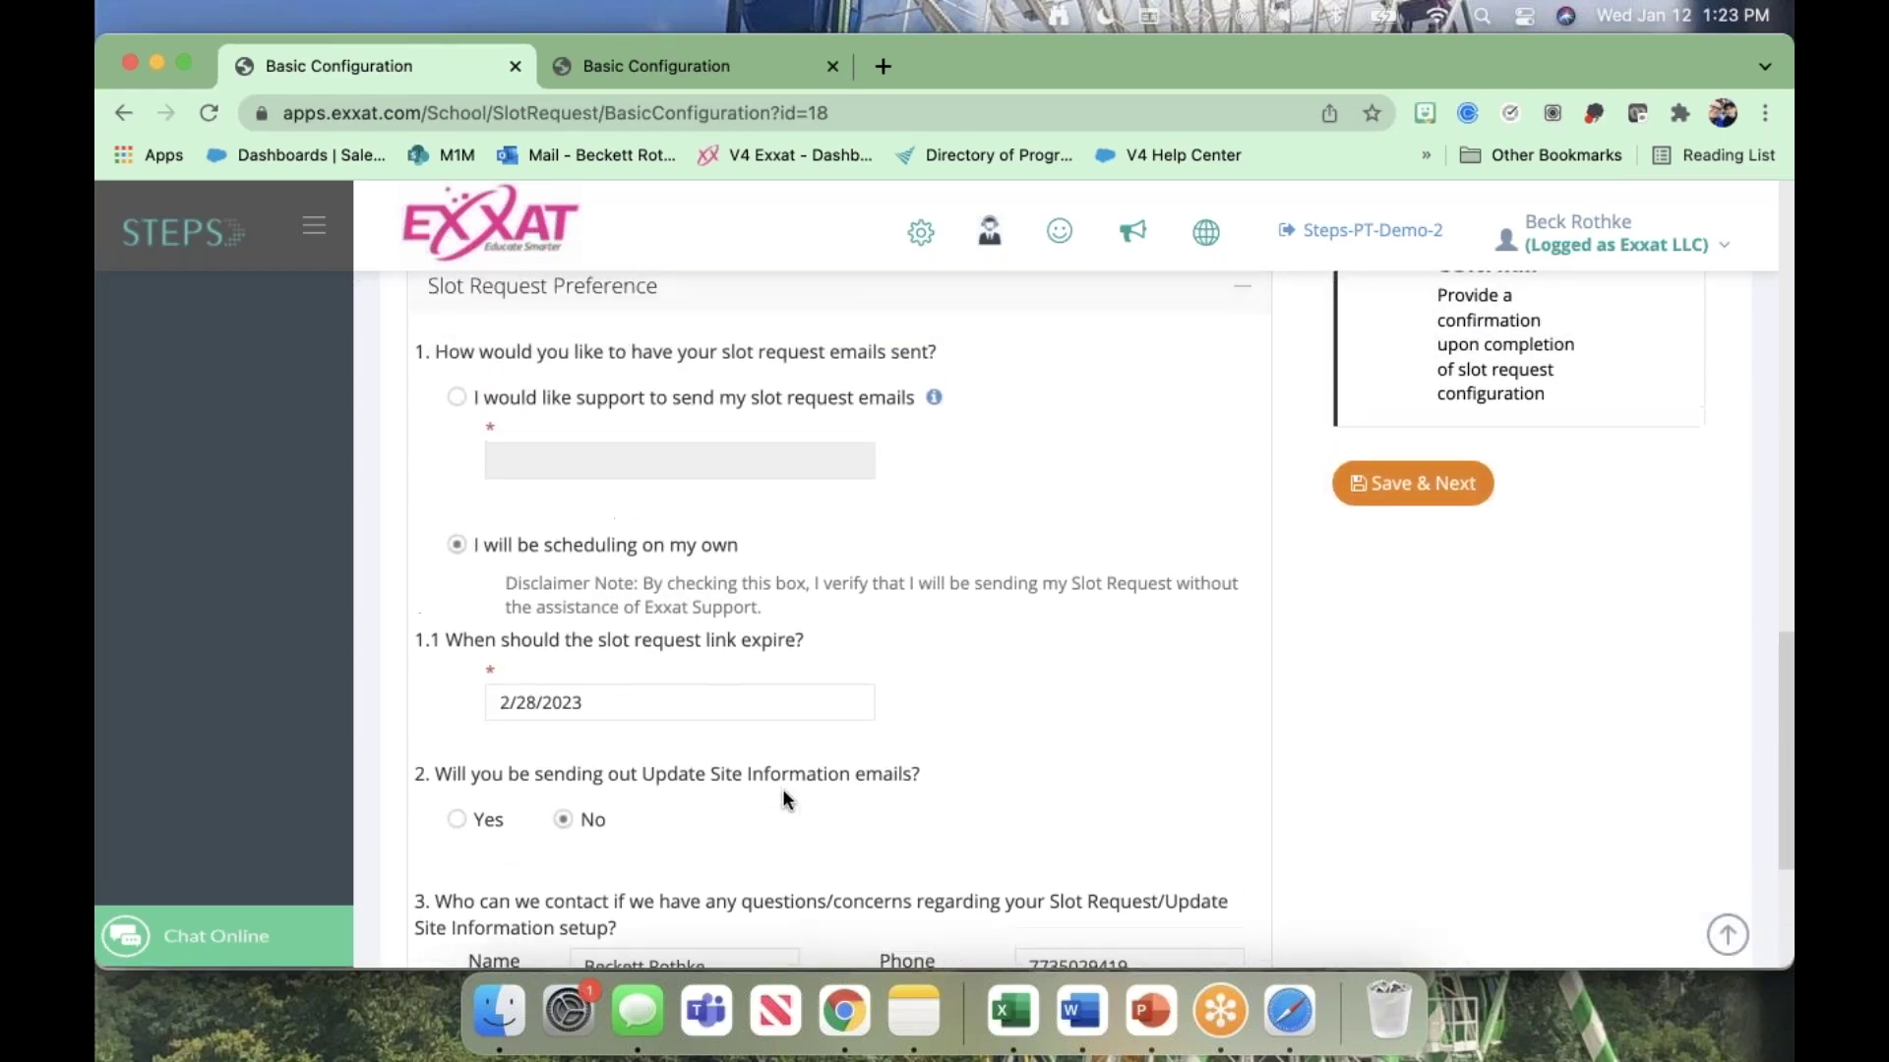
{"action": "scroll", "coordinate": [755, 721], "scroll_direction": "up", "scroll_amount": 3}
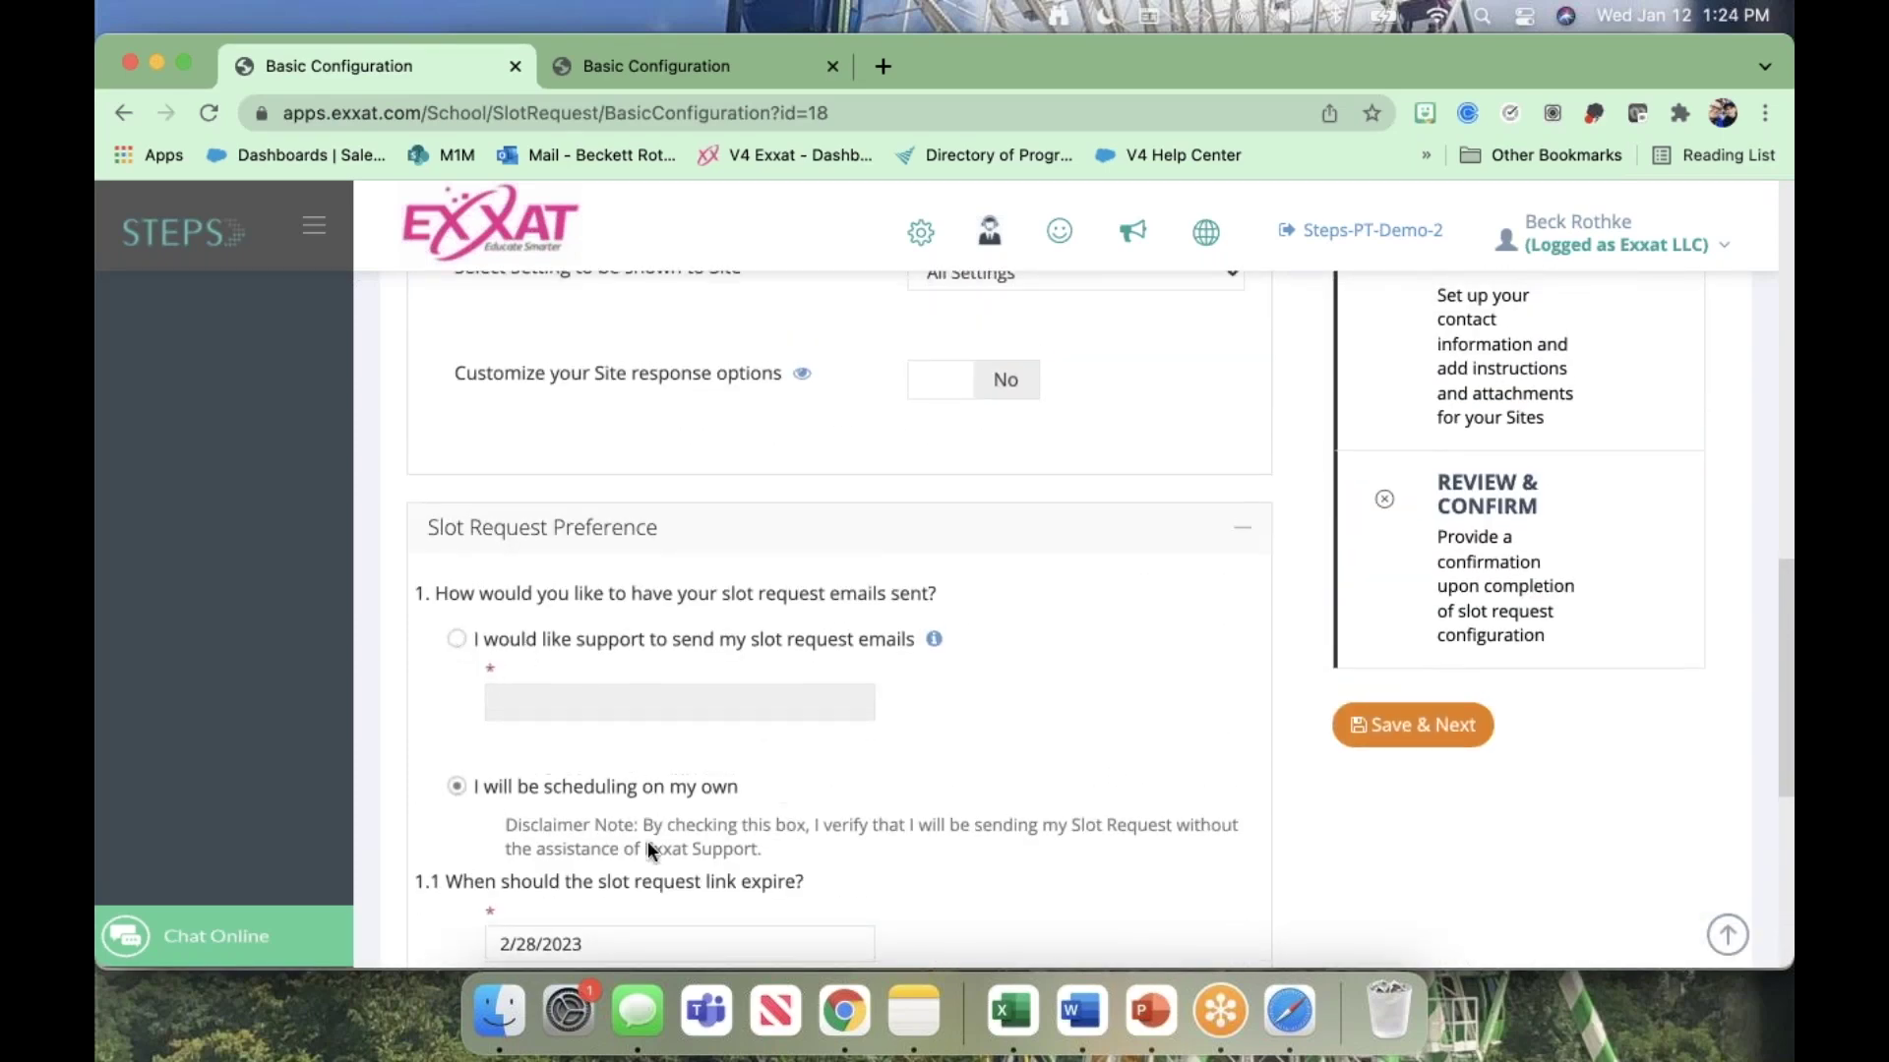
{"action": "scroll", "coordinate": [569, 824], "scroll_direction": "down", "scroll_amount": 2}
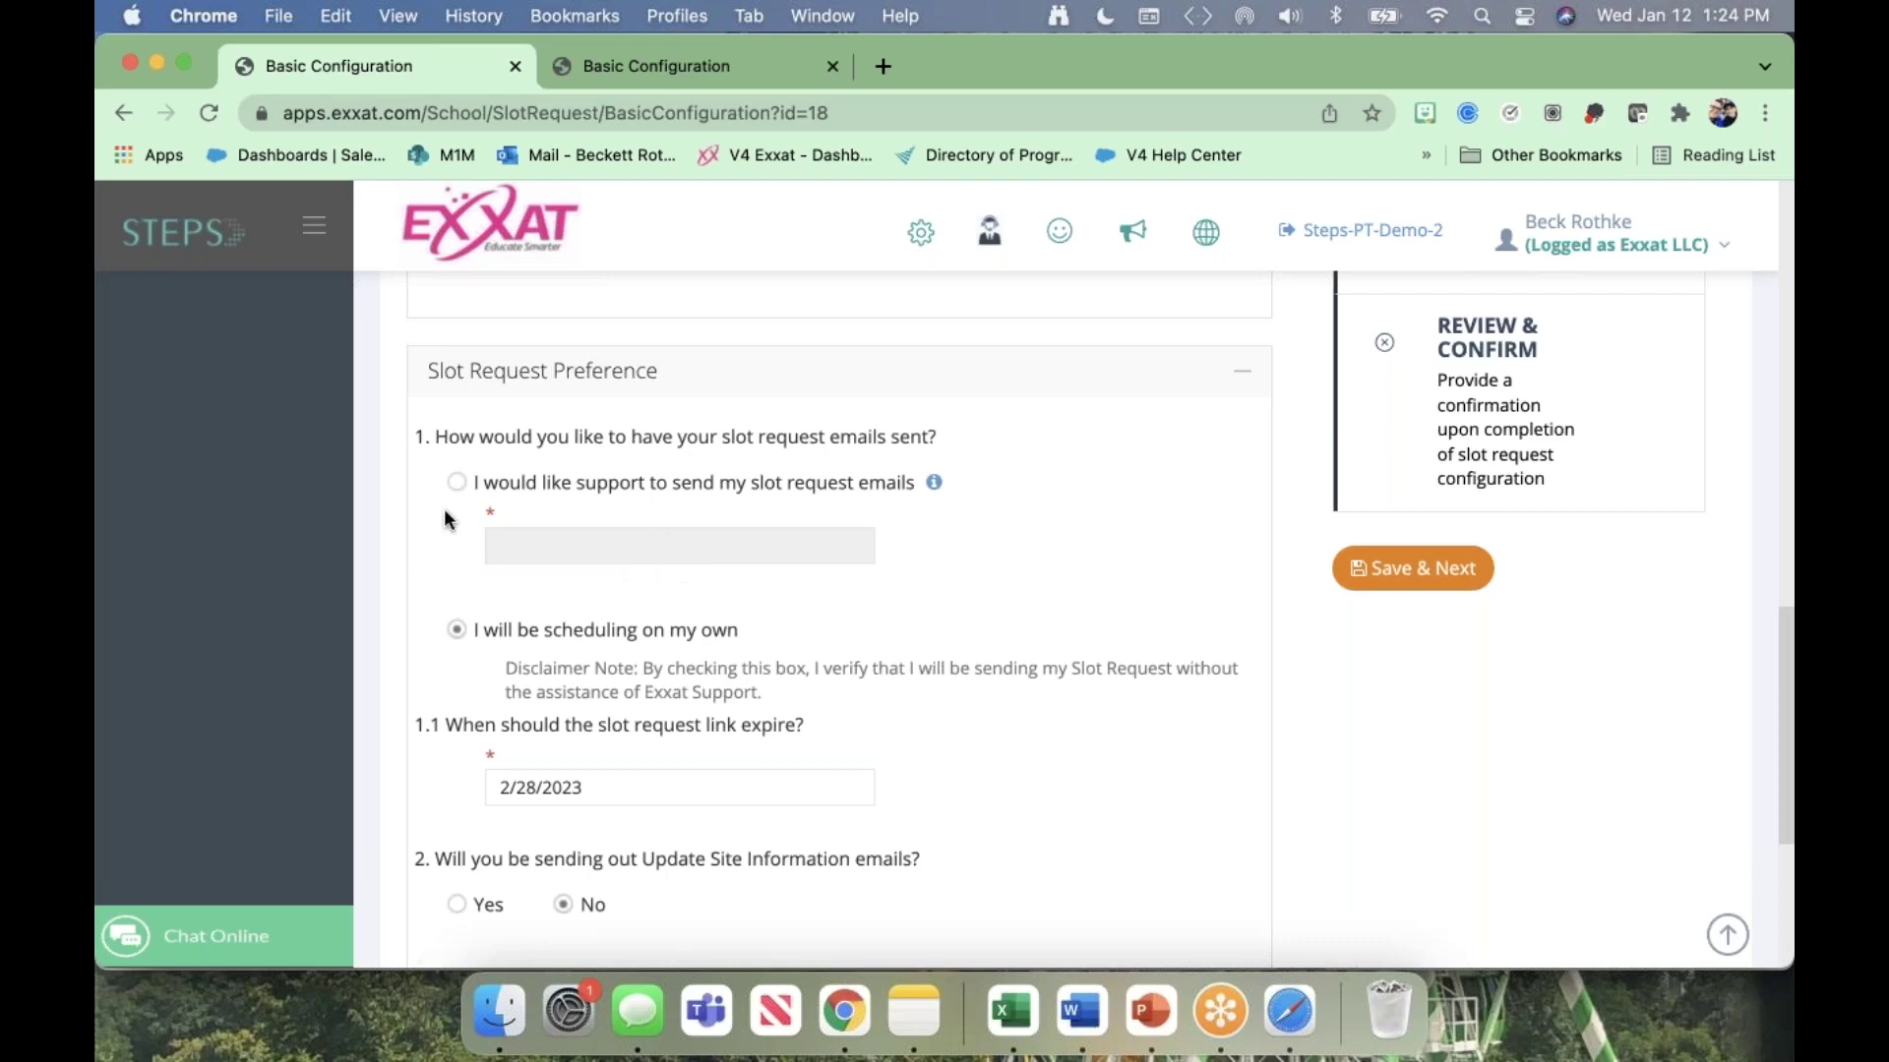
- Choose support-sent slot request emails with a send date of March 1, 2022 at 9:00 AM
{"action": "left_click", "coordinate": [456, 483]}
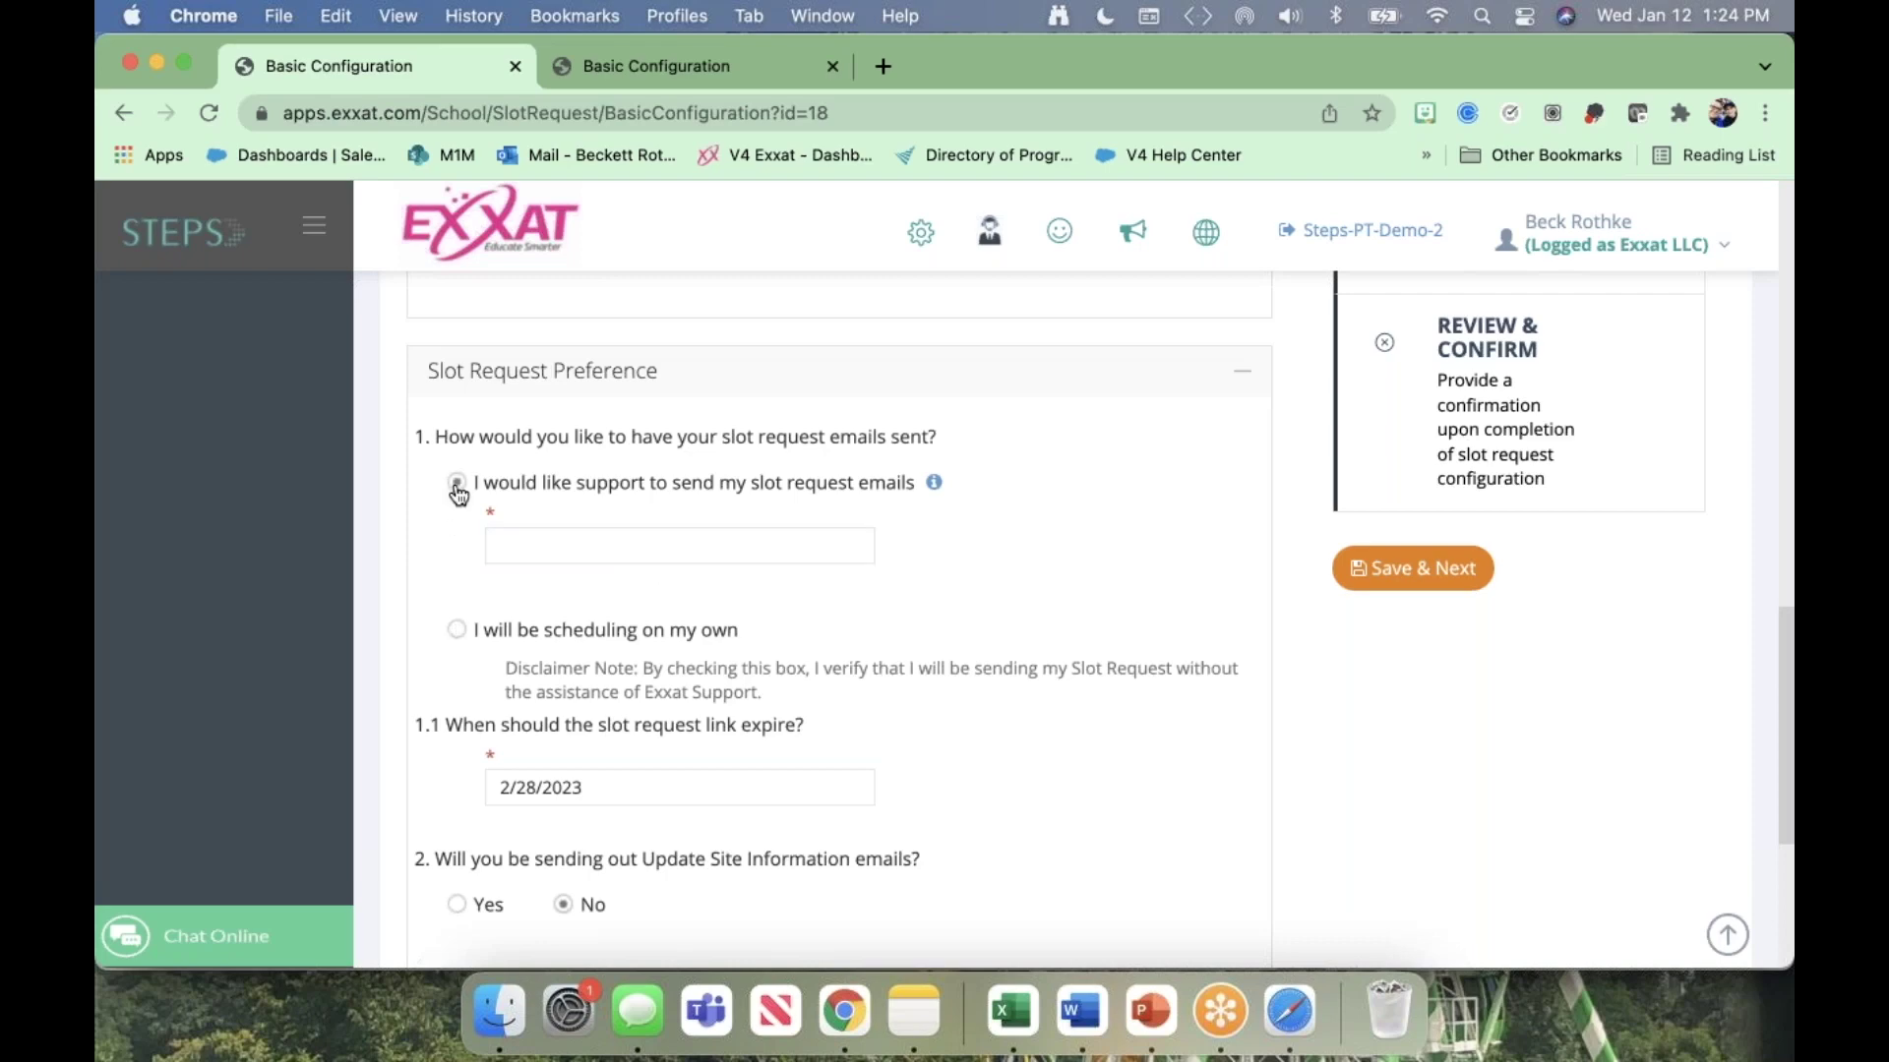
{"action": "left_click", "coordinate": [552, 548]}
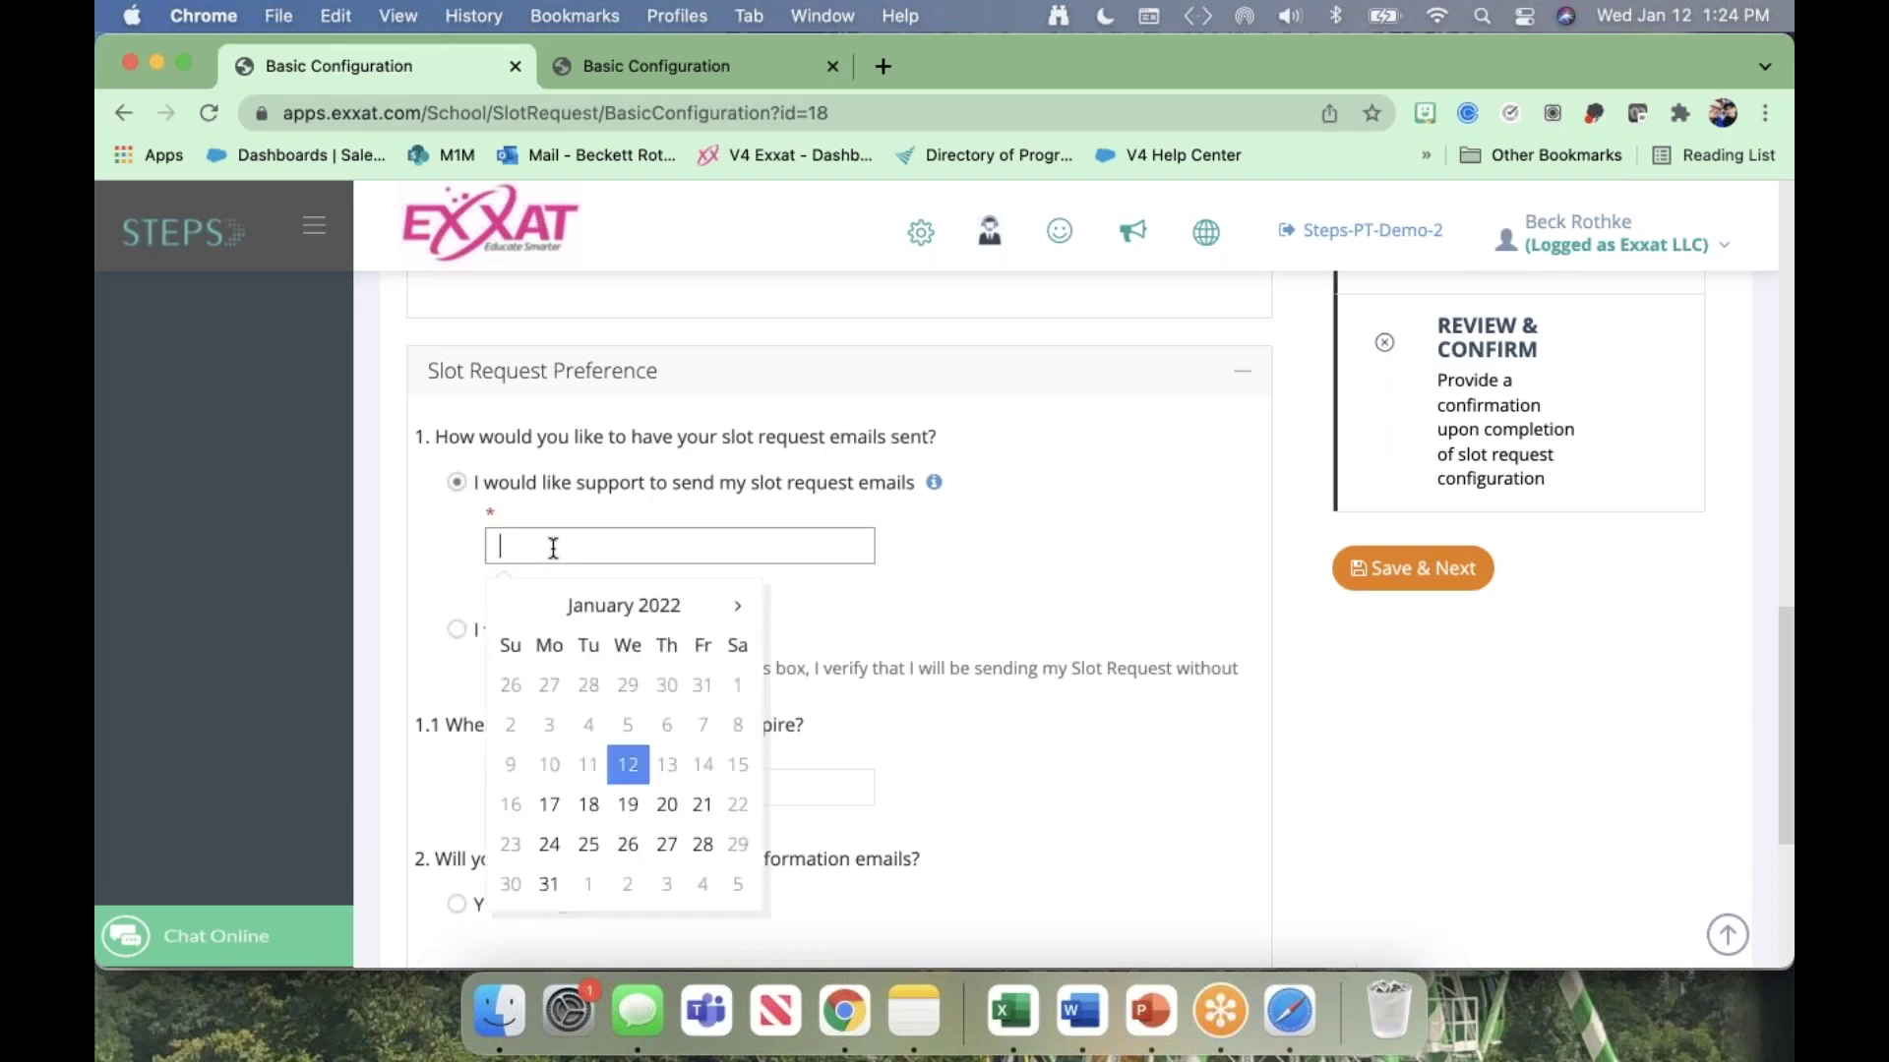
{"action": "left_click", "coordinate": [660, 616]}
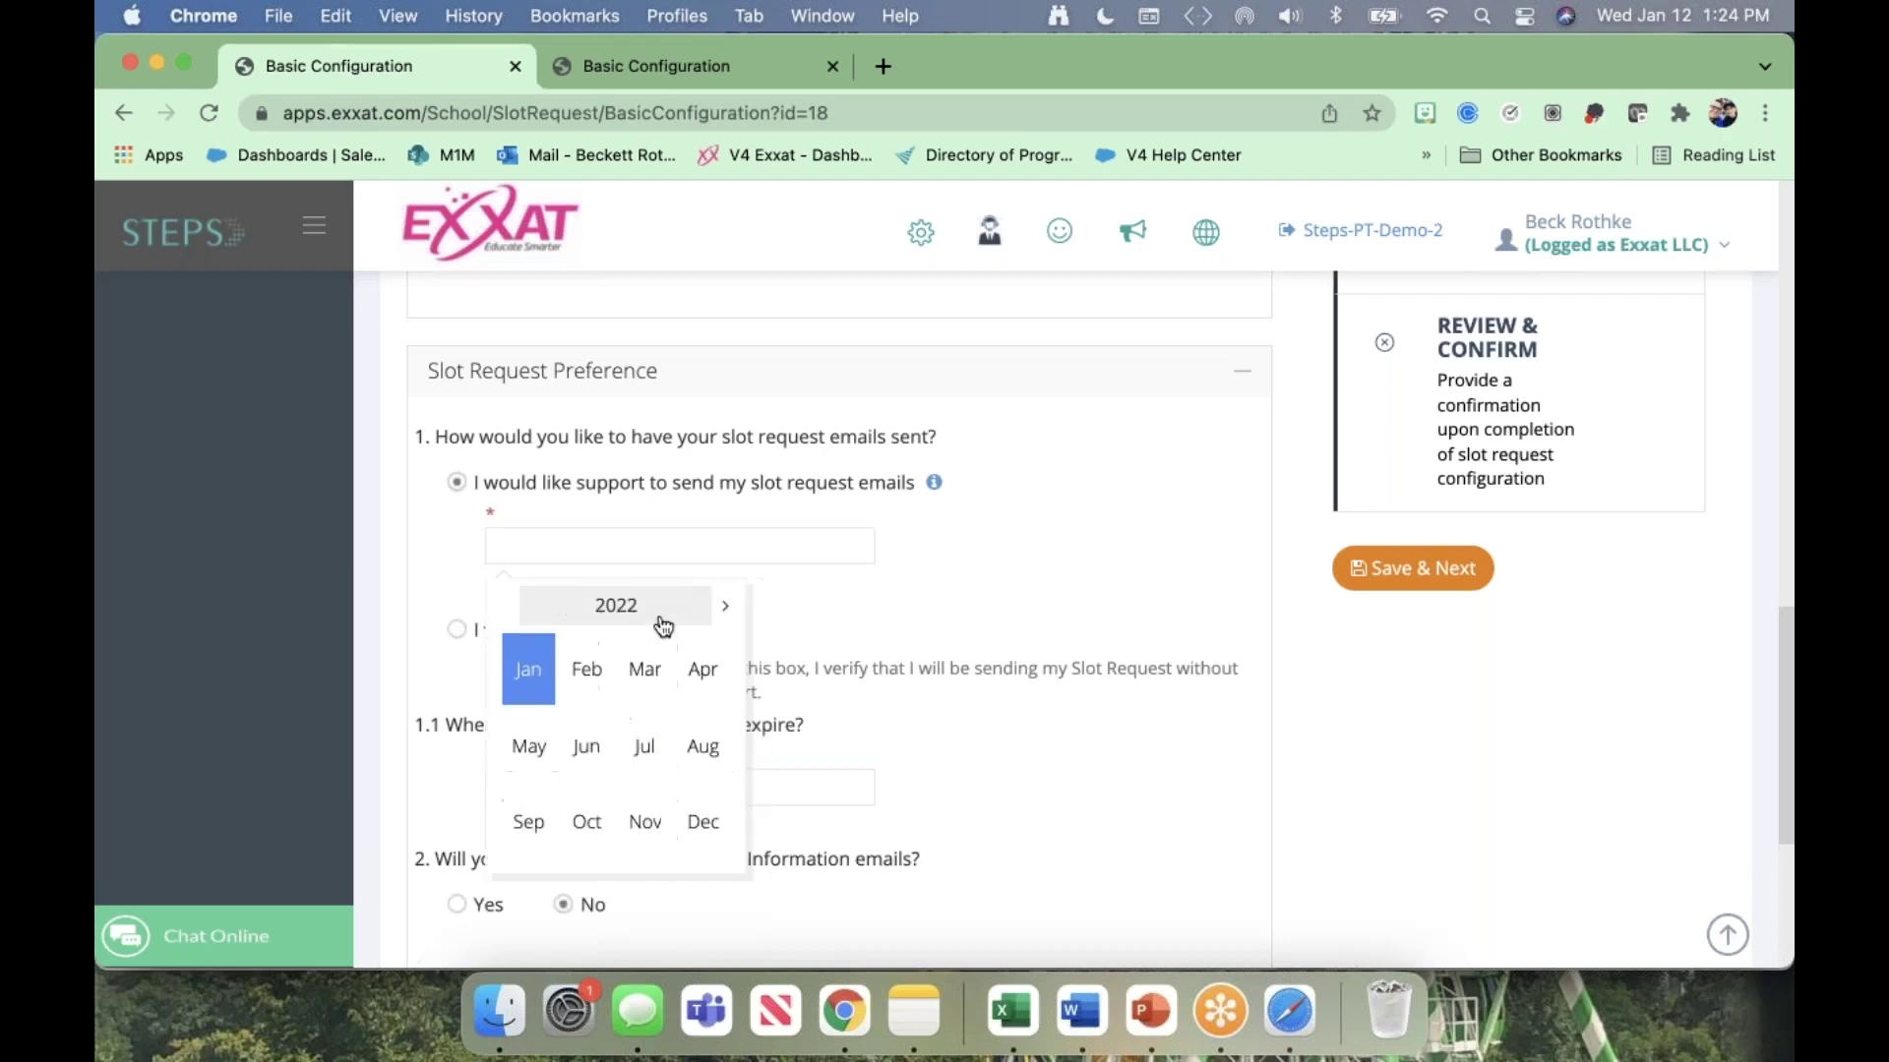
{"action": "left_click", "coordinate": [644, 665]}
{"action": "left_click", "coordinate": [588, 688]}
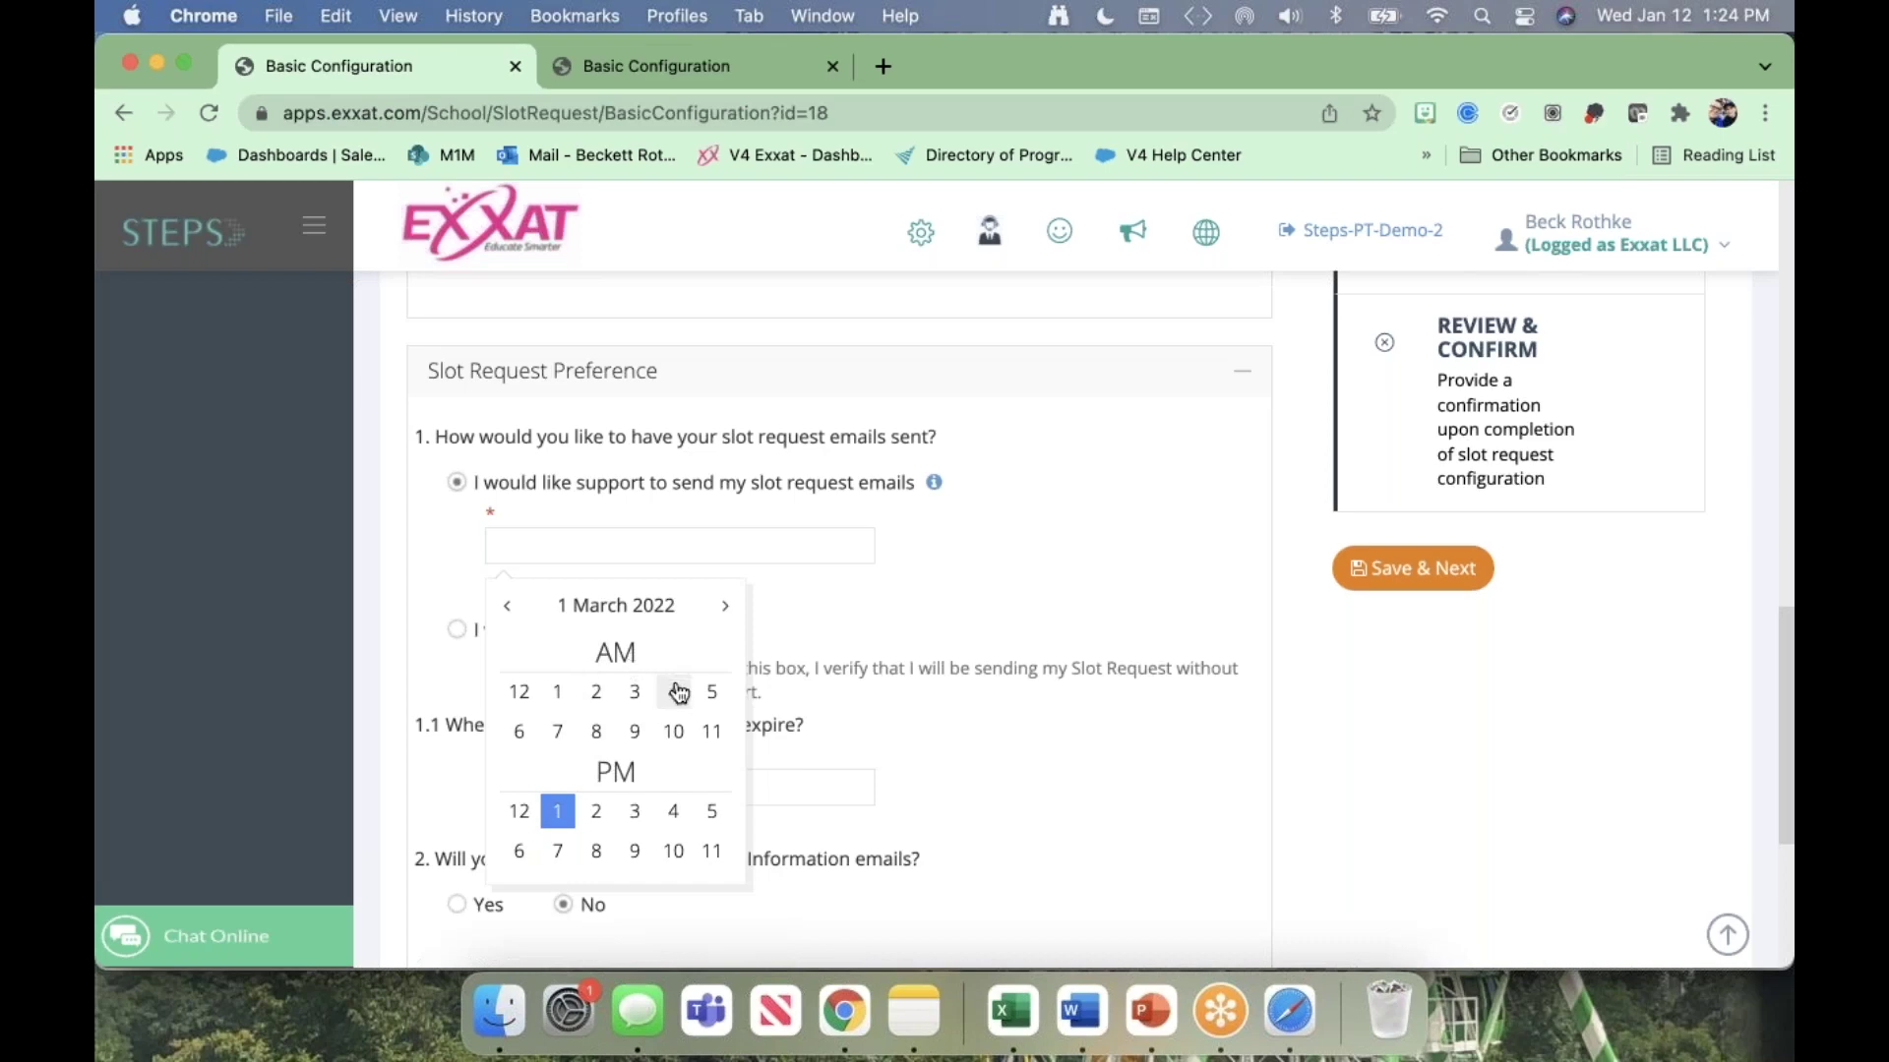
{"action": "left_click", "coordinate": [634, 731]}
{"action": "left_click", "coordinate": [527, 691]}
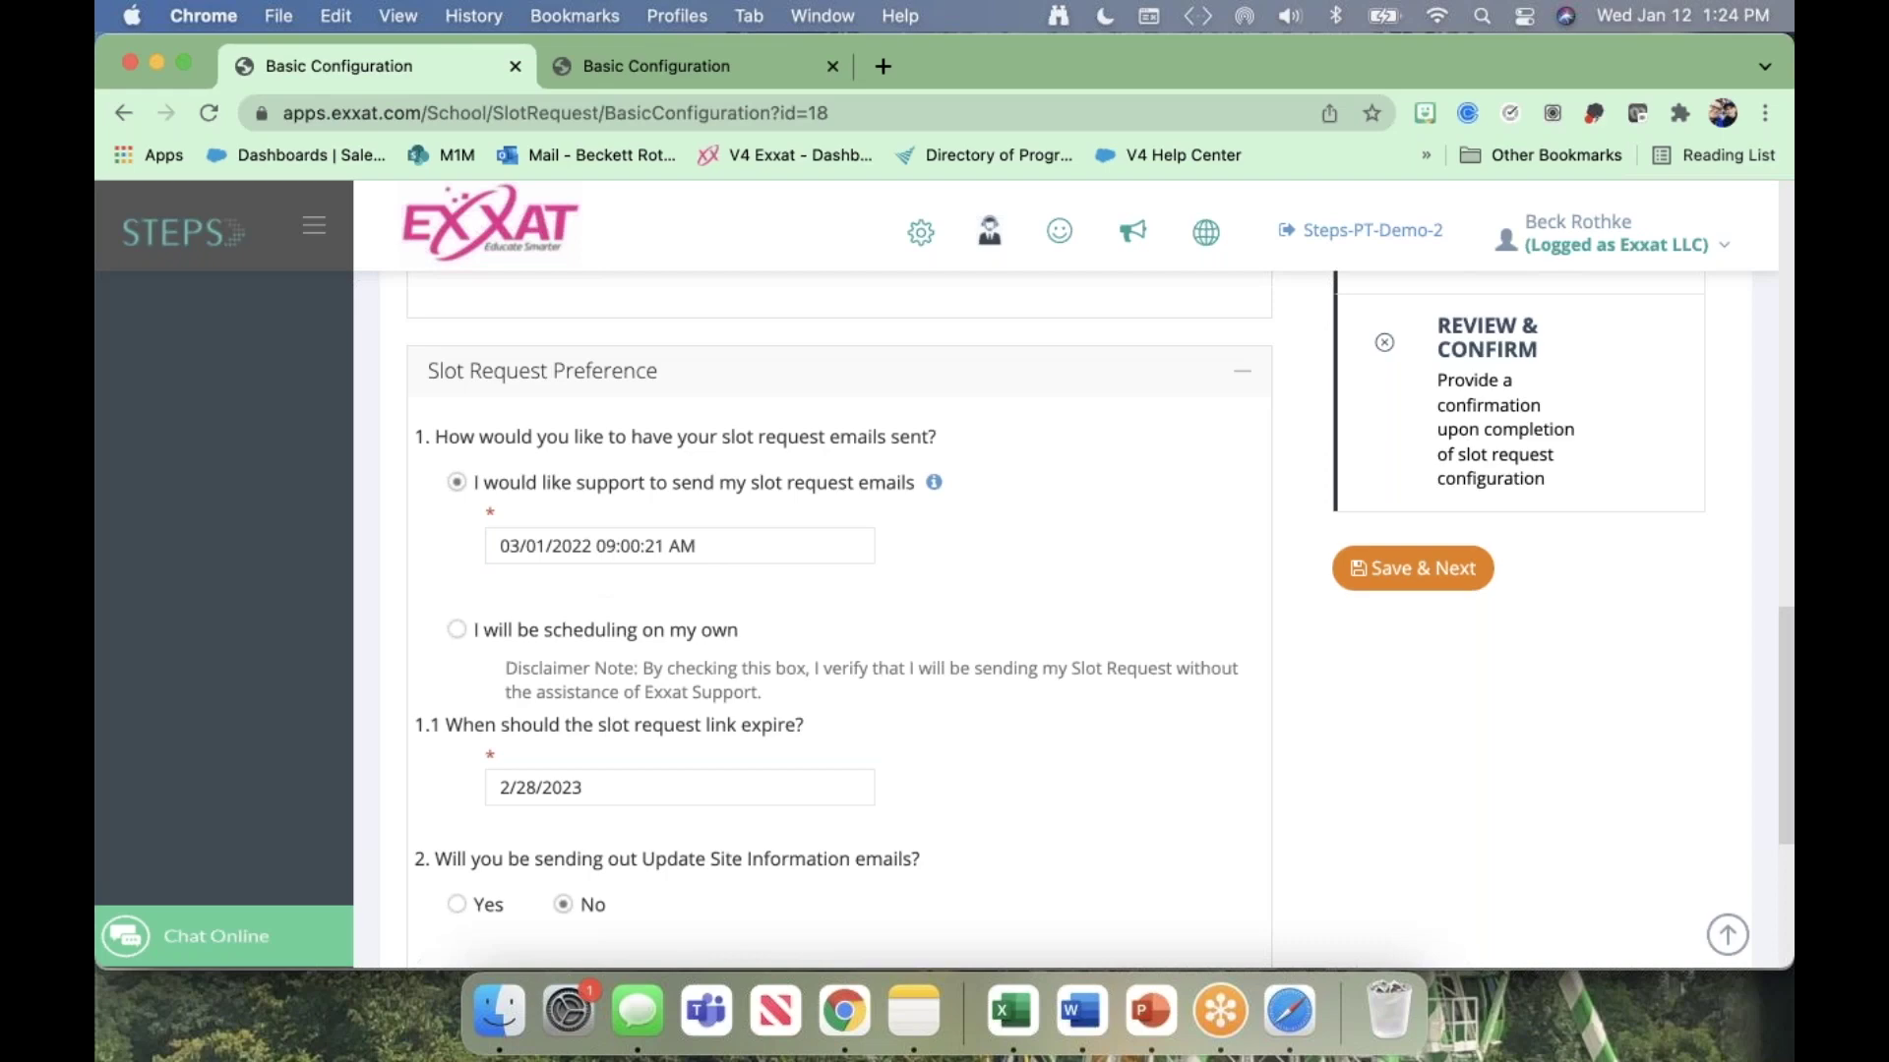
- Scroll through the March Mailing 2023 configuration to check the 2/28/2023 link expiry and contact details
{"action": "scroll", "coordinate": [1149, 769], "scroll_direction": "down", "scroll_amount": 5}
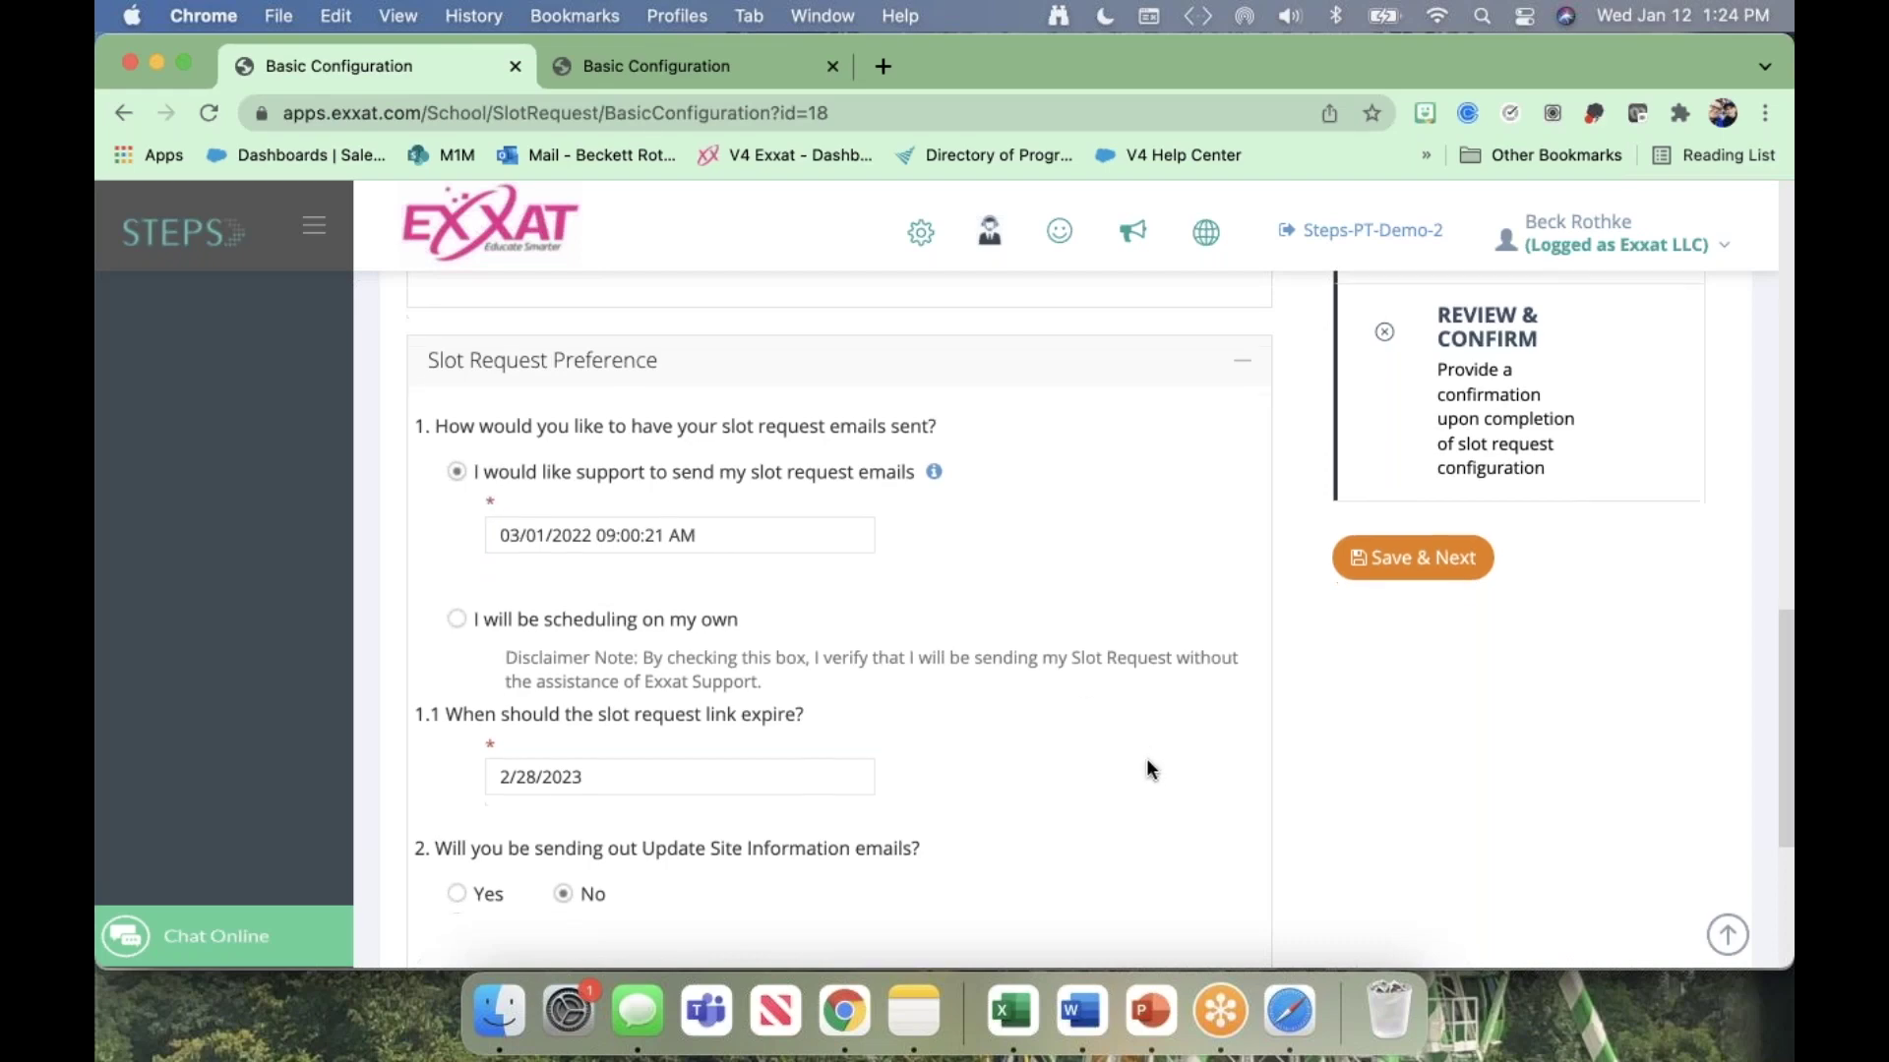
{"action": "scroll", "coordinate": [1146, 759], "scroll_direction": "down", "scroll_amount": 4}
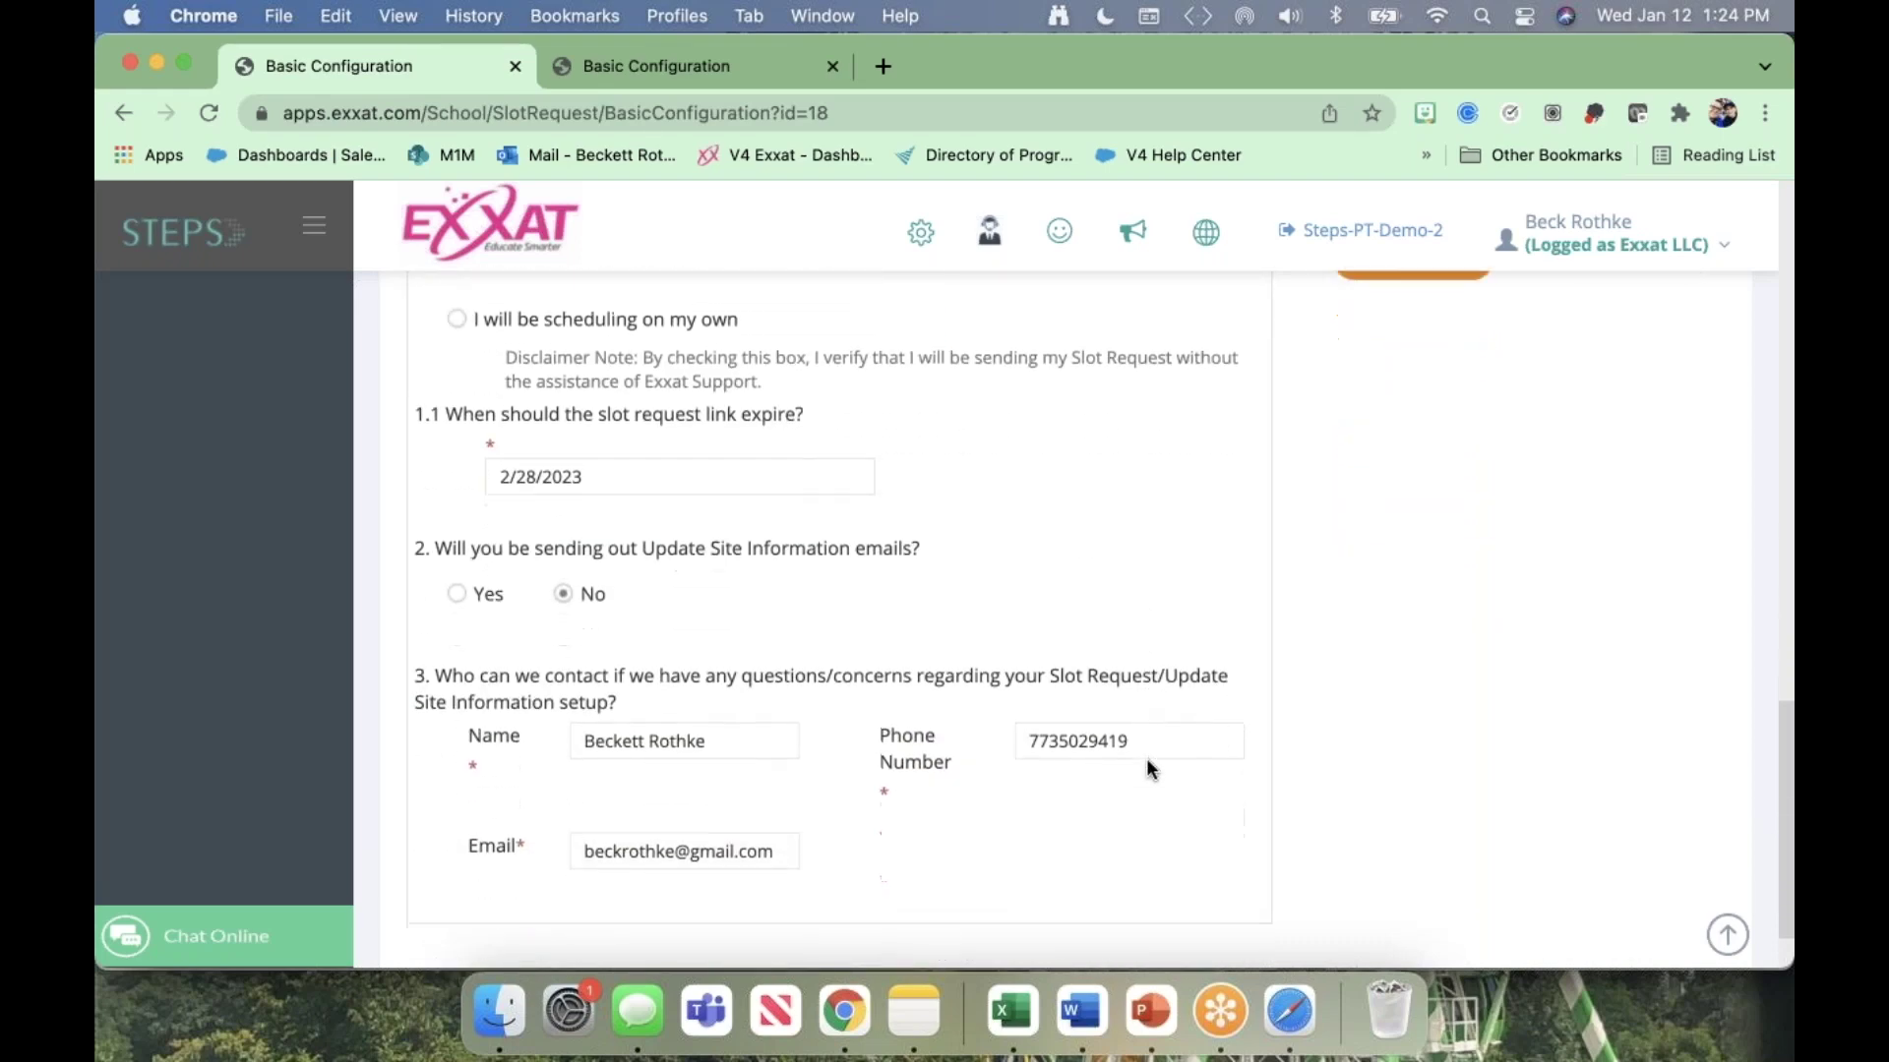
{"action": "scroll", "coordinate": [1147, 769], "scroll_direction": "up", "scroll_amount": 3}
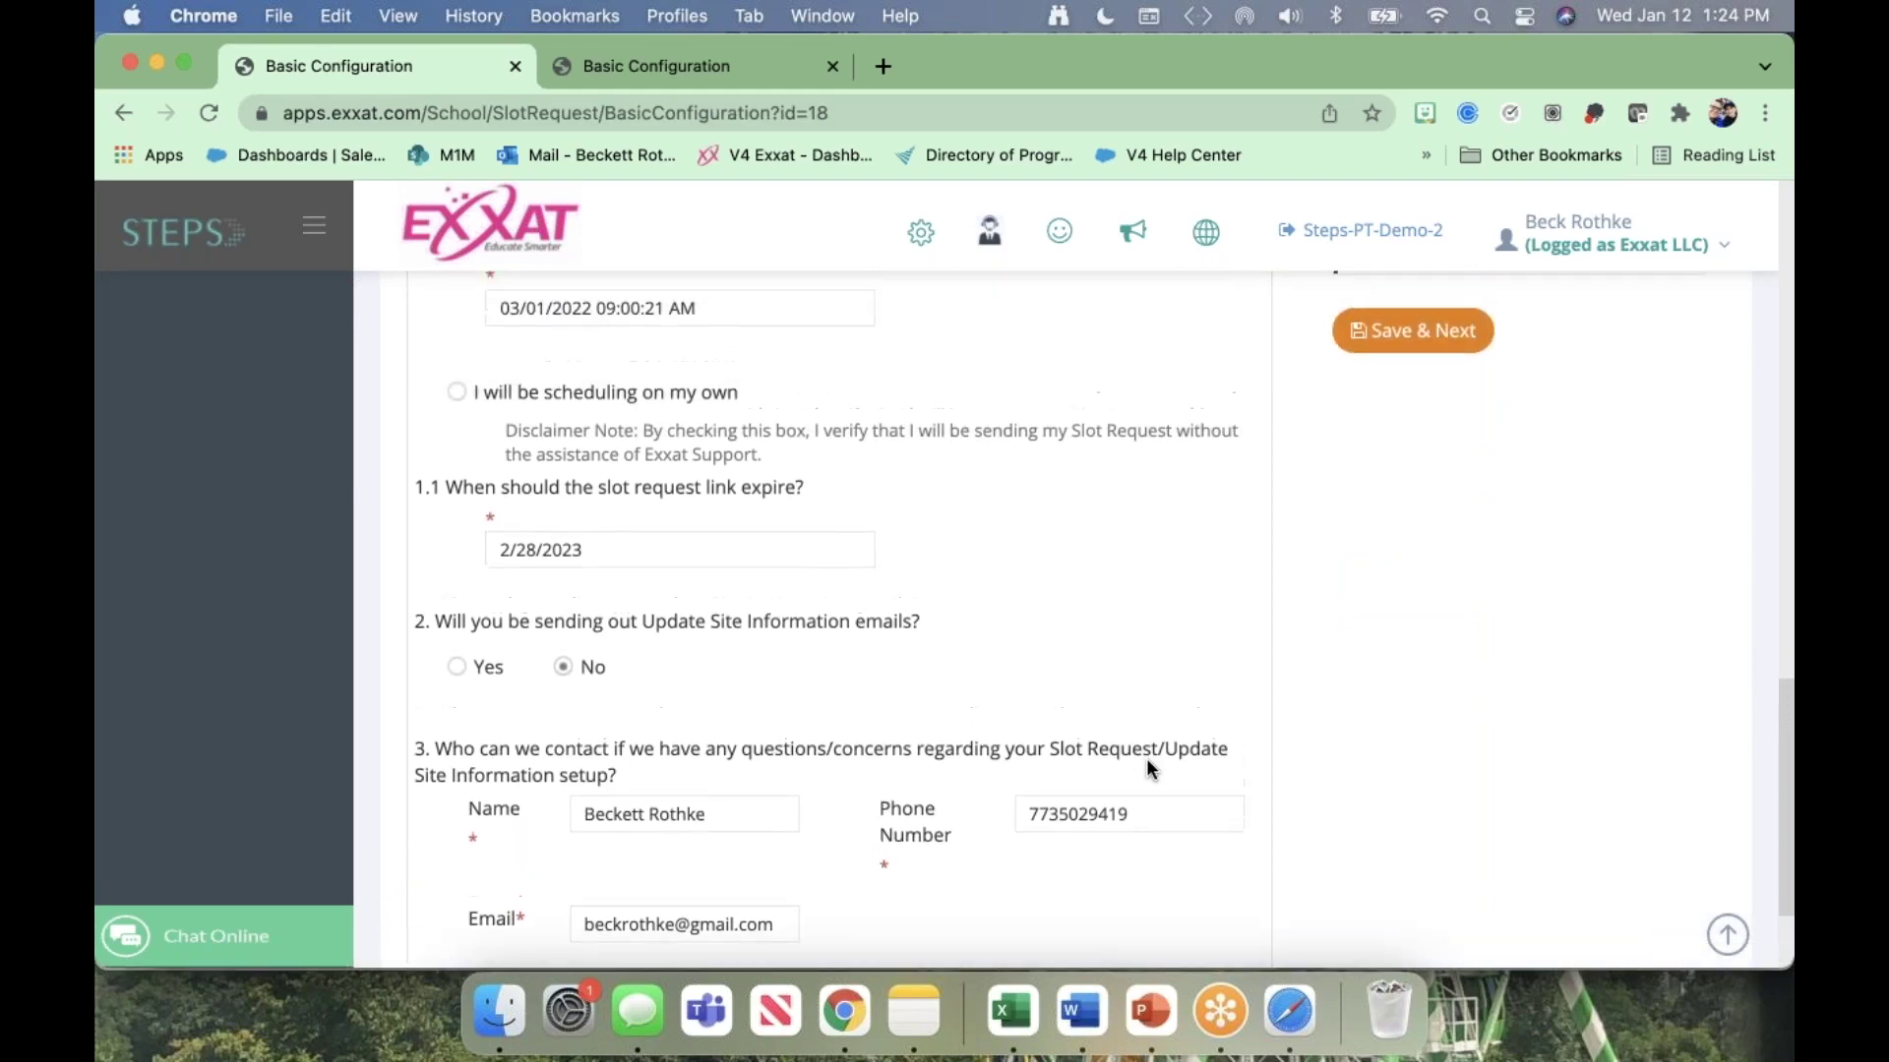
{"action": "scroll", "coordinate": [1147, 769], "scroll_direction": "down", "scroll_amount": 4}
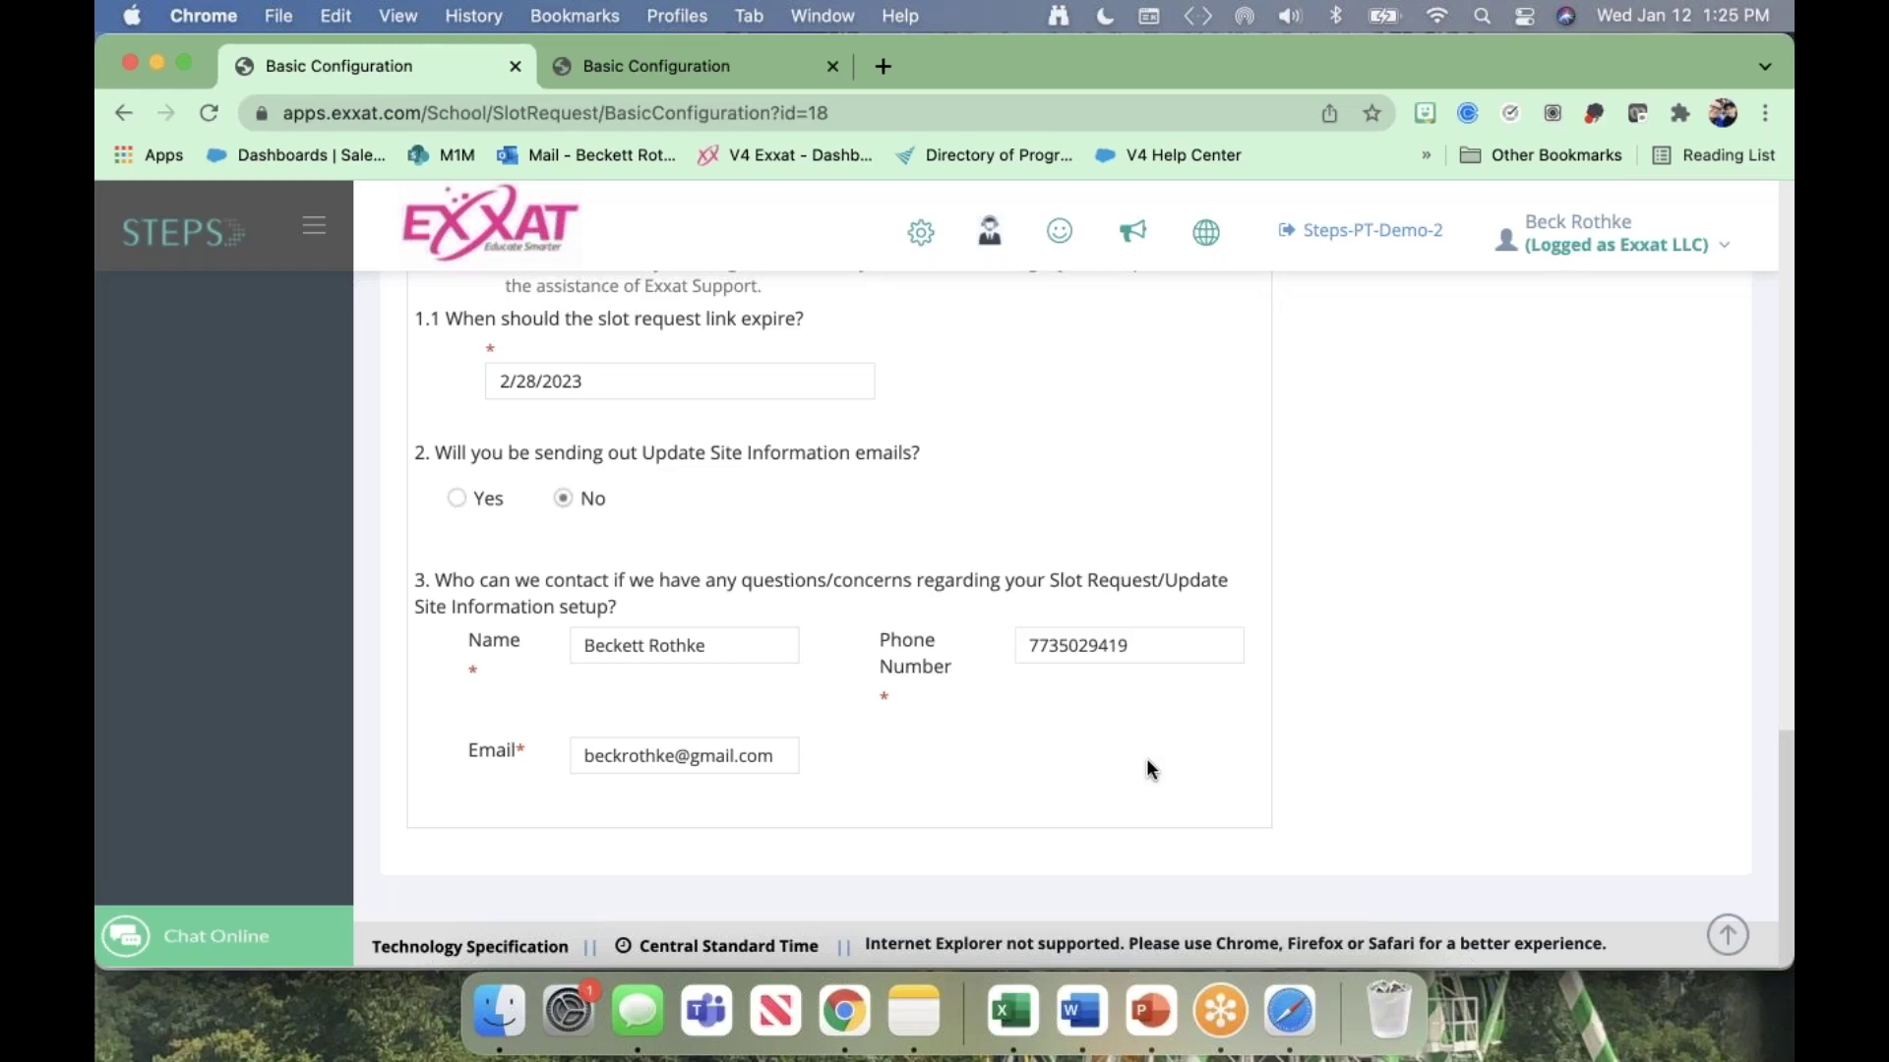
{"action": "scroll", "coordinate": [1147, 767], "scroll_direction": "up", "scroll_amount": 15}
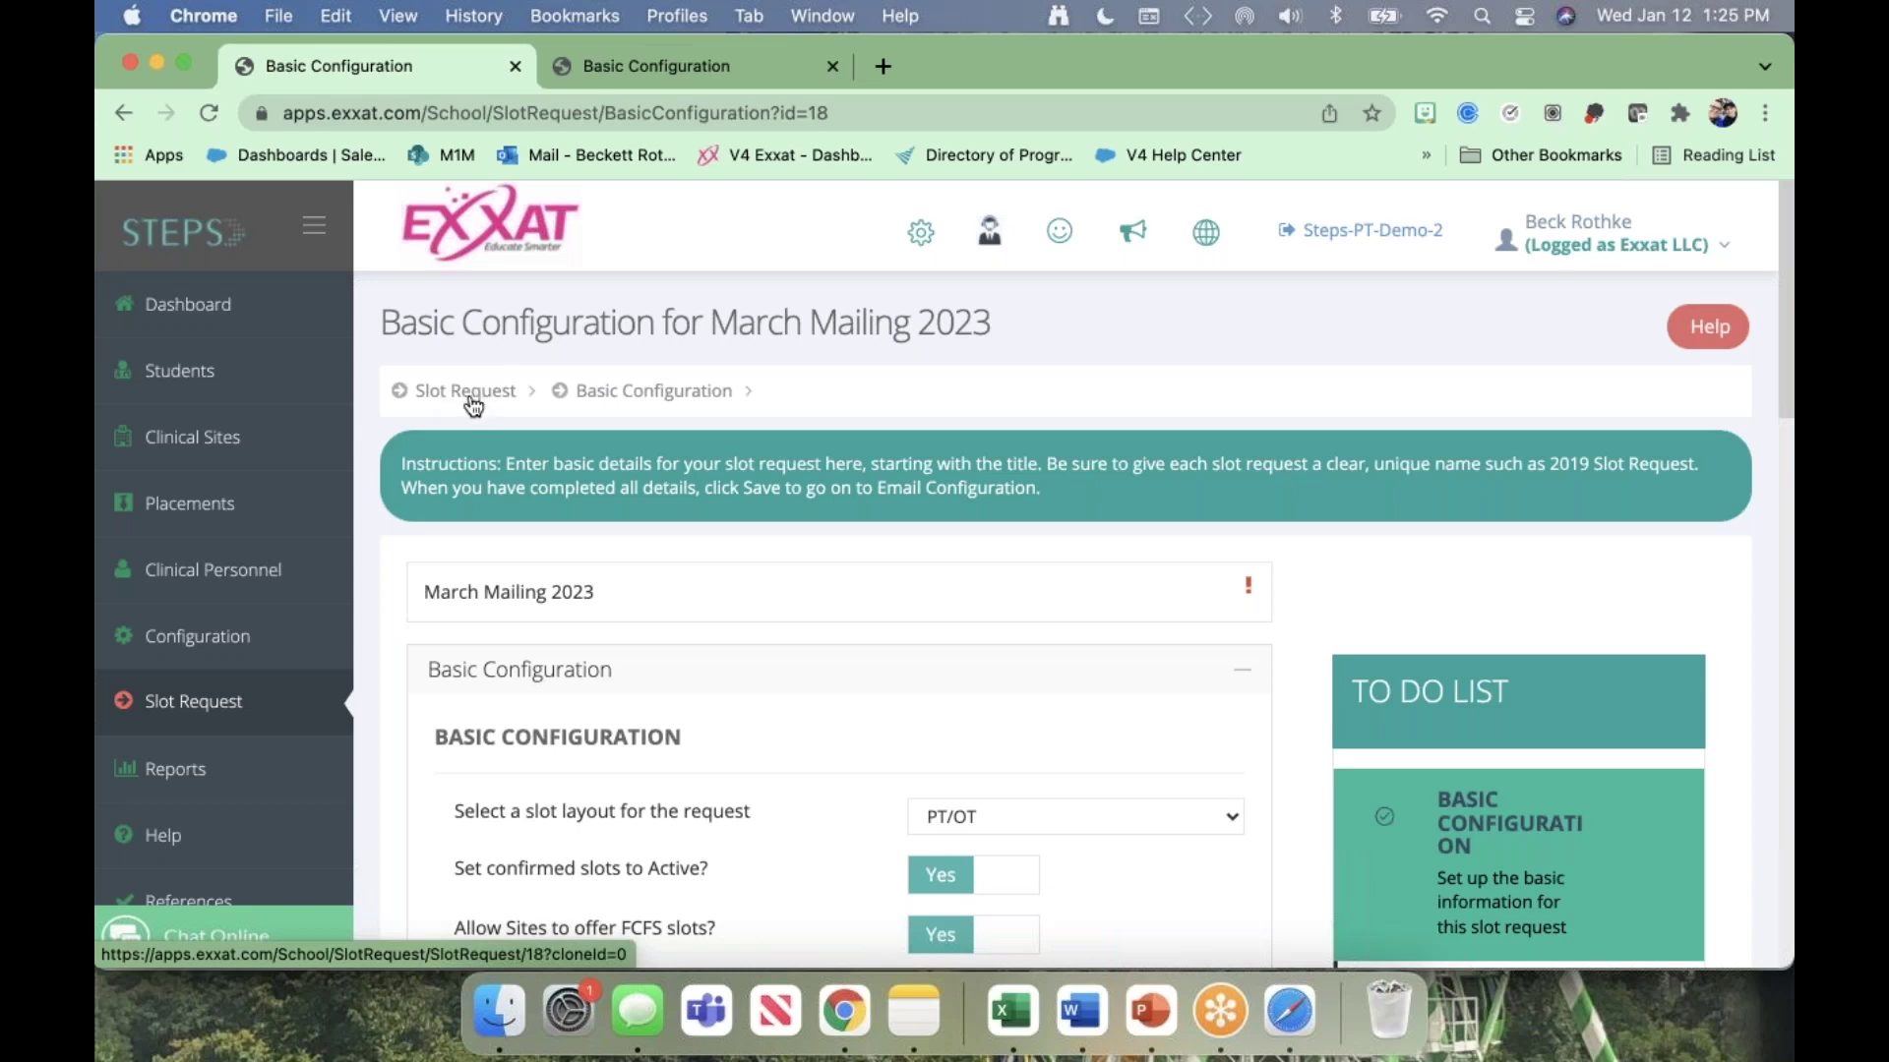
- Return to the Slot Request list, leaving the configuration without saving changes
{"action": "left_click", "coordinate": [185, 706]}
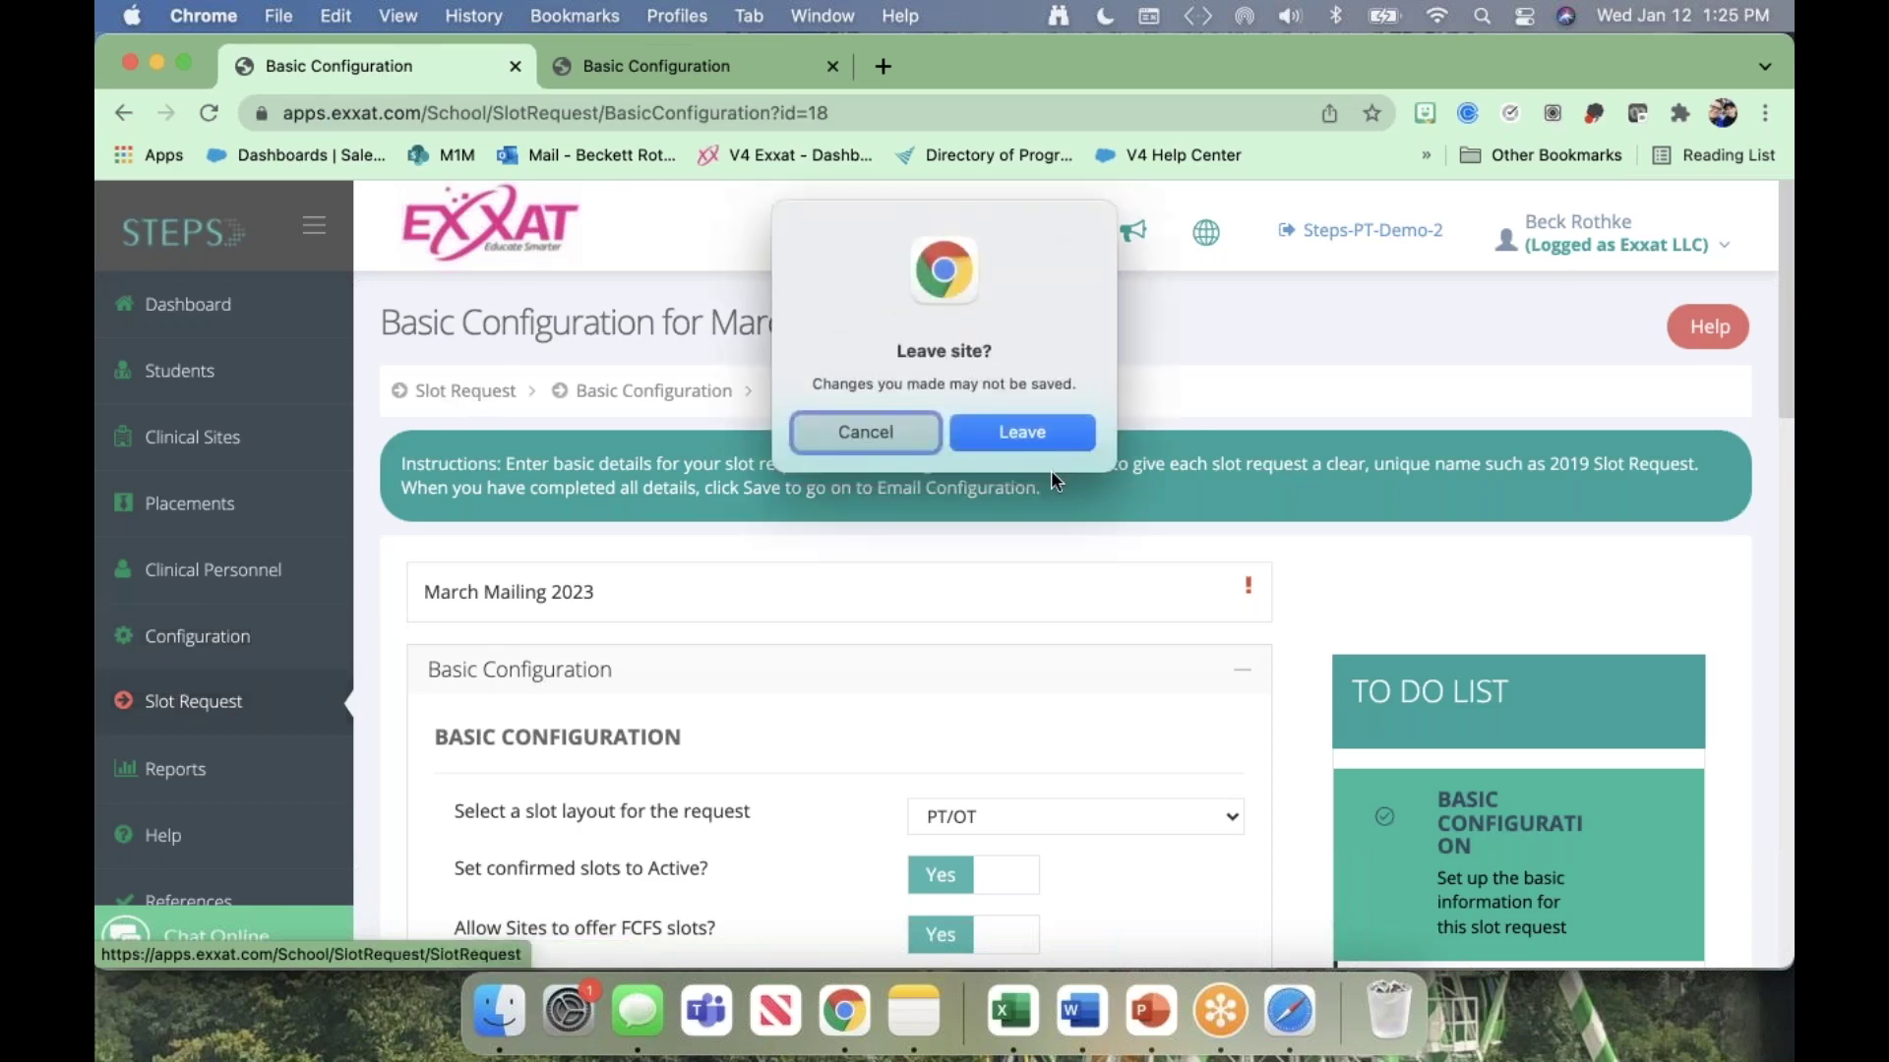
{"action": "left_click", "coordinate": [1062, 438]}
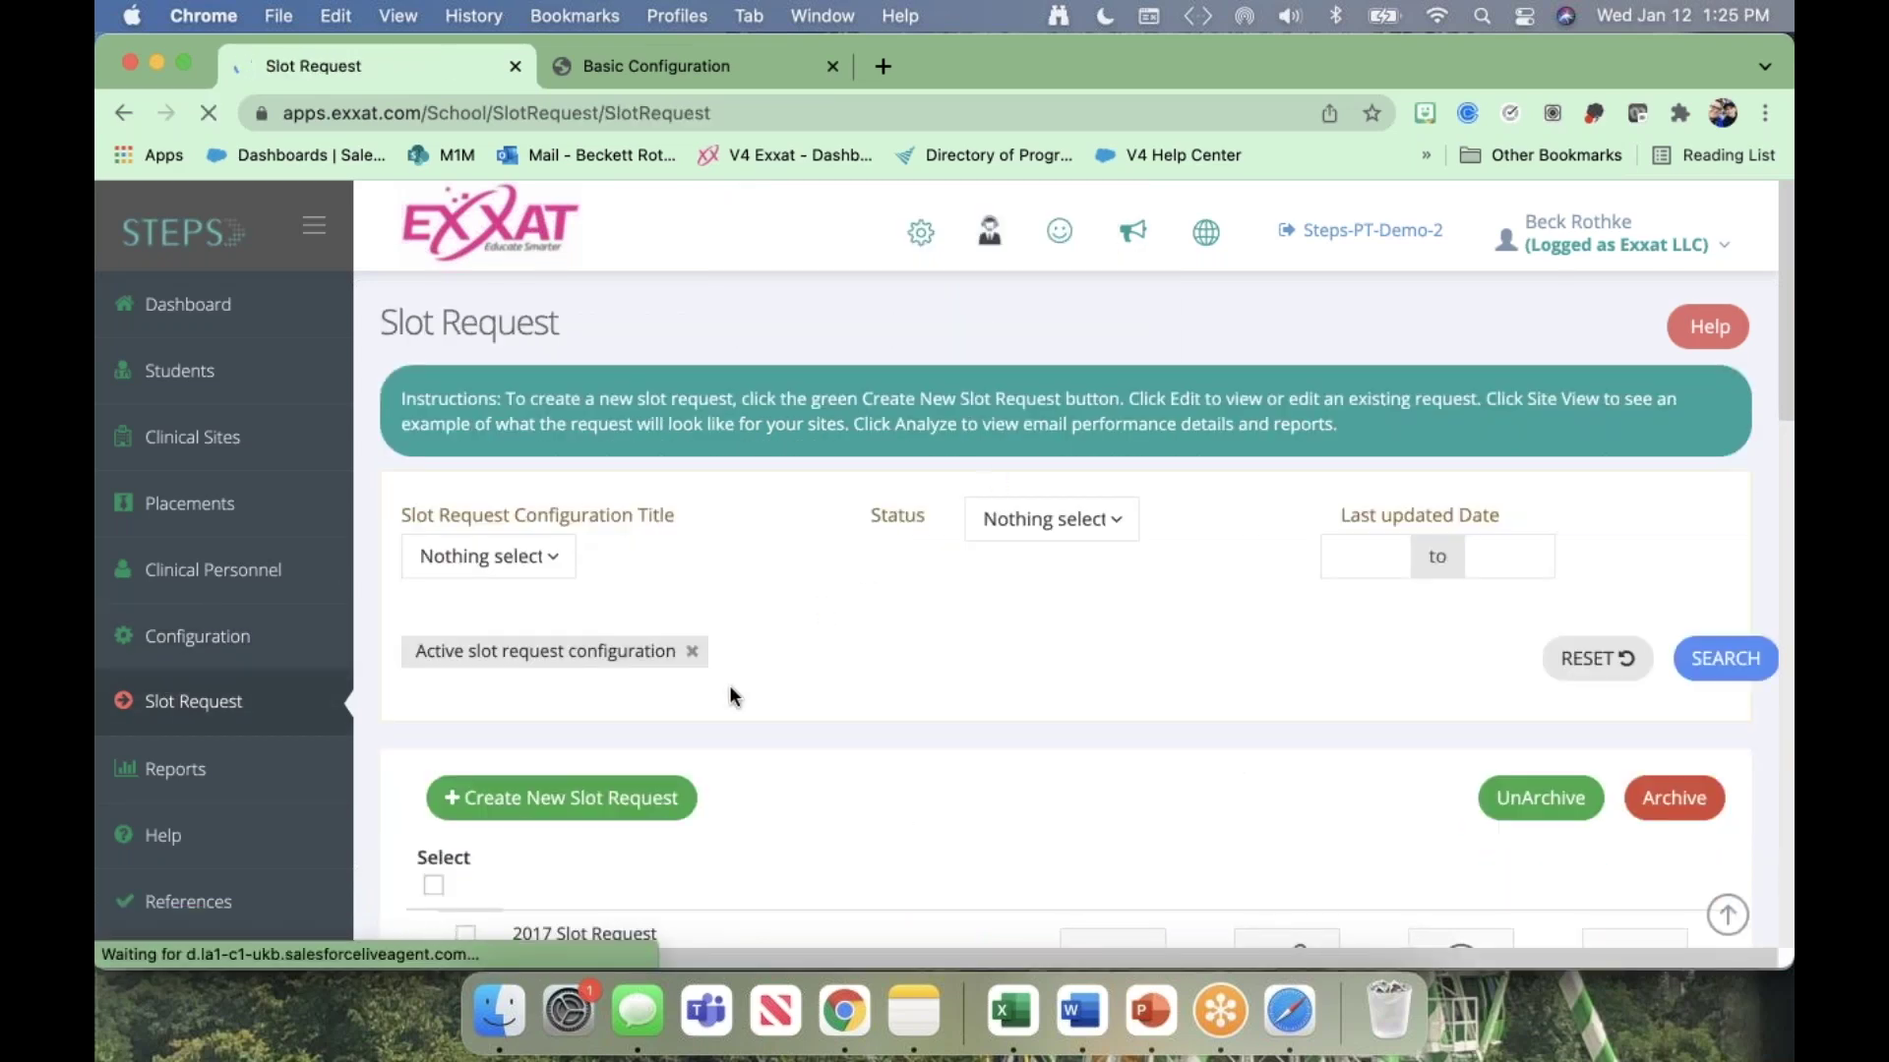
{"action": "scroll", "coordinate": [808, 707], "scroll_direction": "down", "scroll_amount": 5}
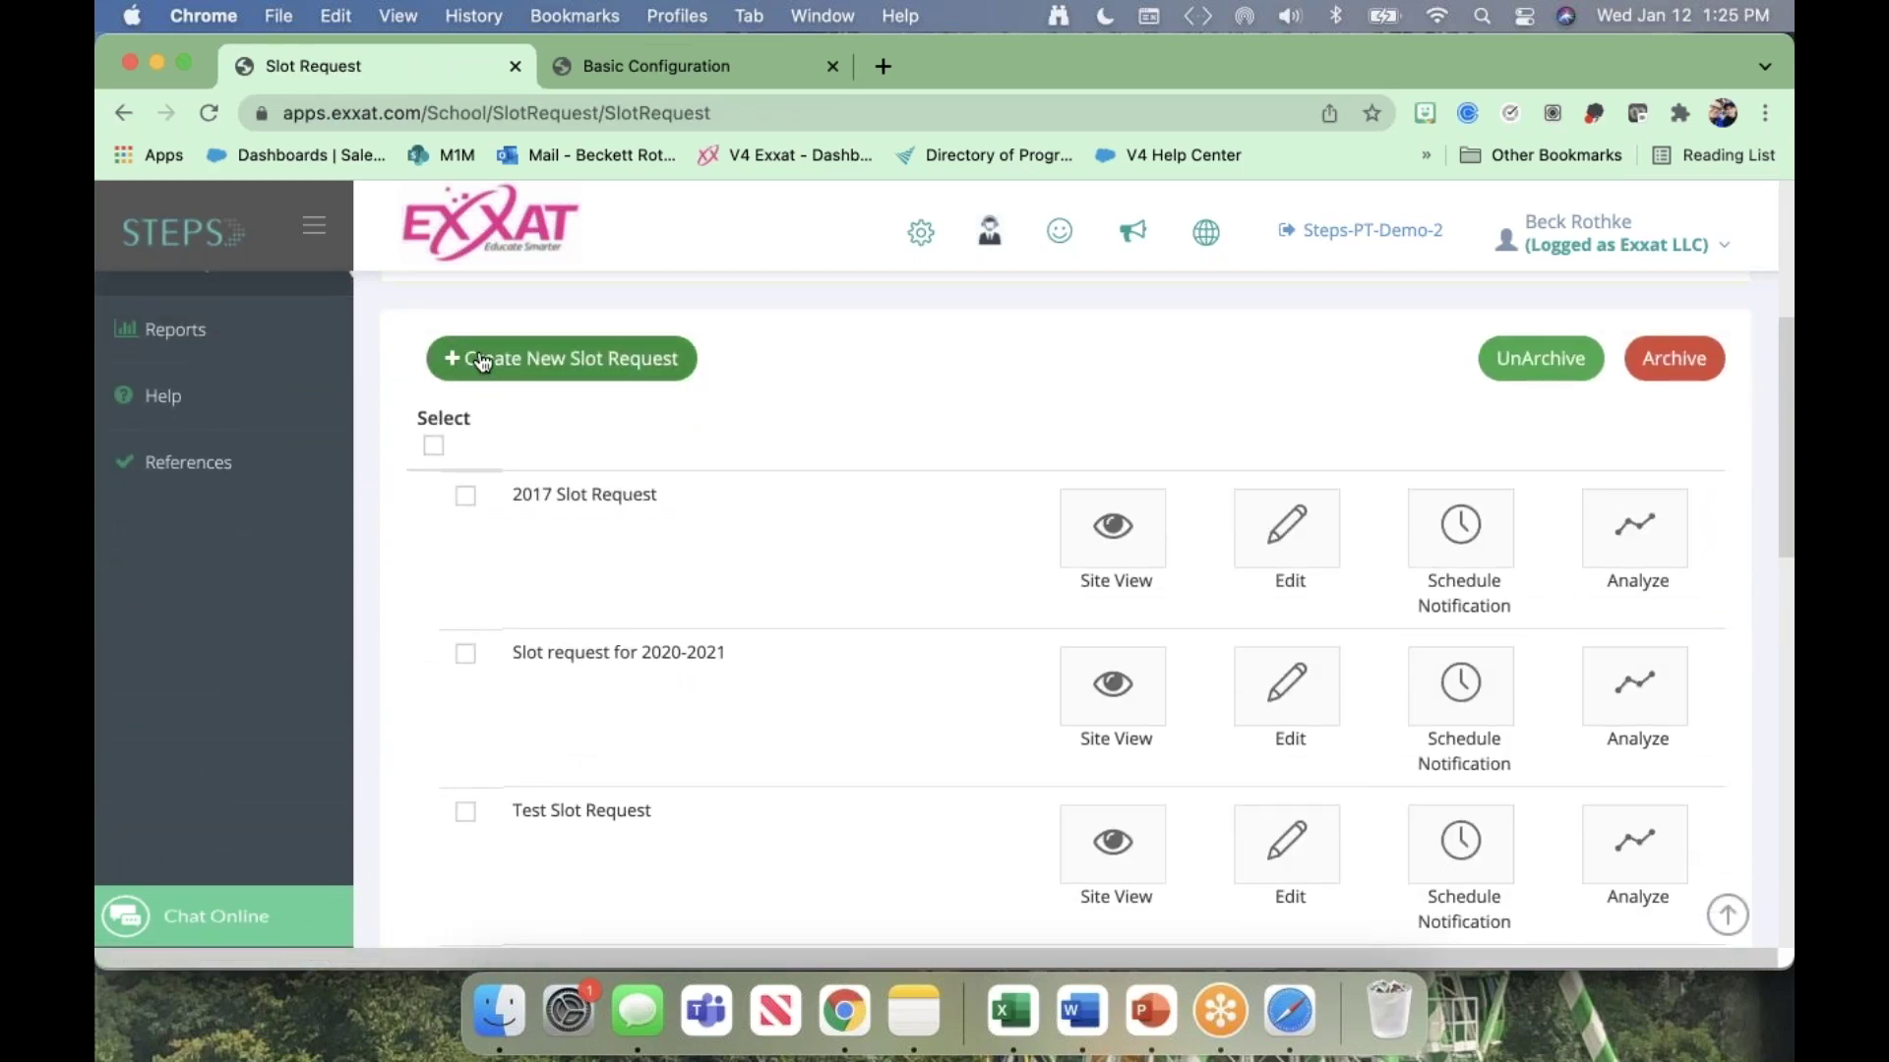
- Start a new slot request by copying an existing one and browse the requests available to clone
{"action": "left_click", "coordinate": [495, 370]}
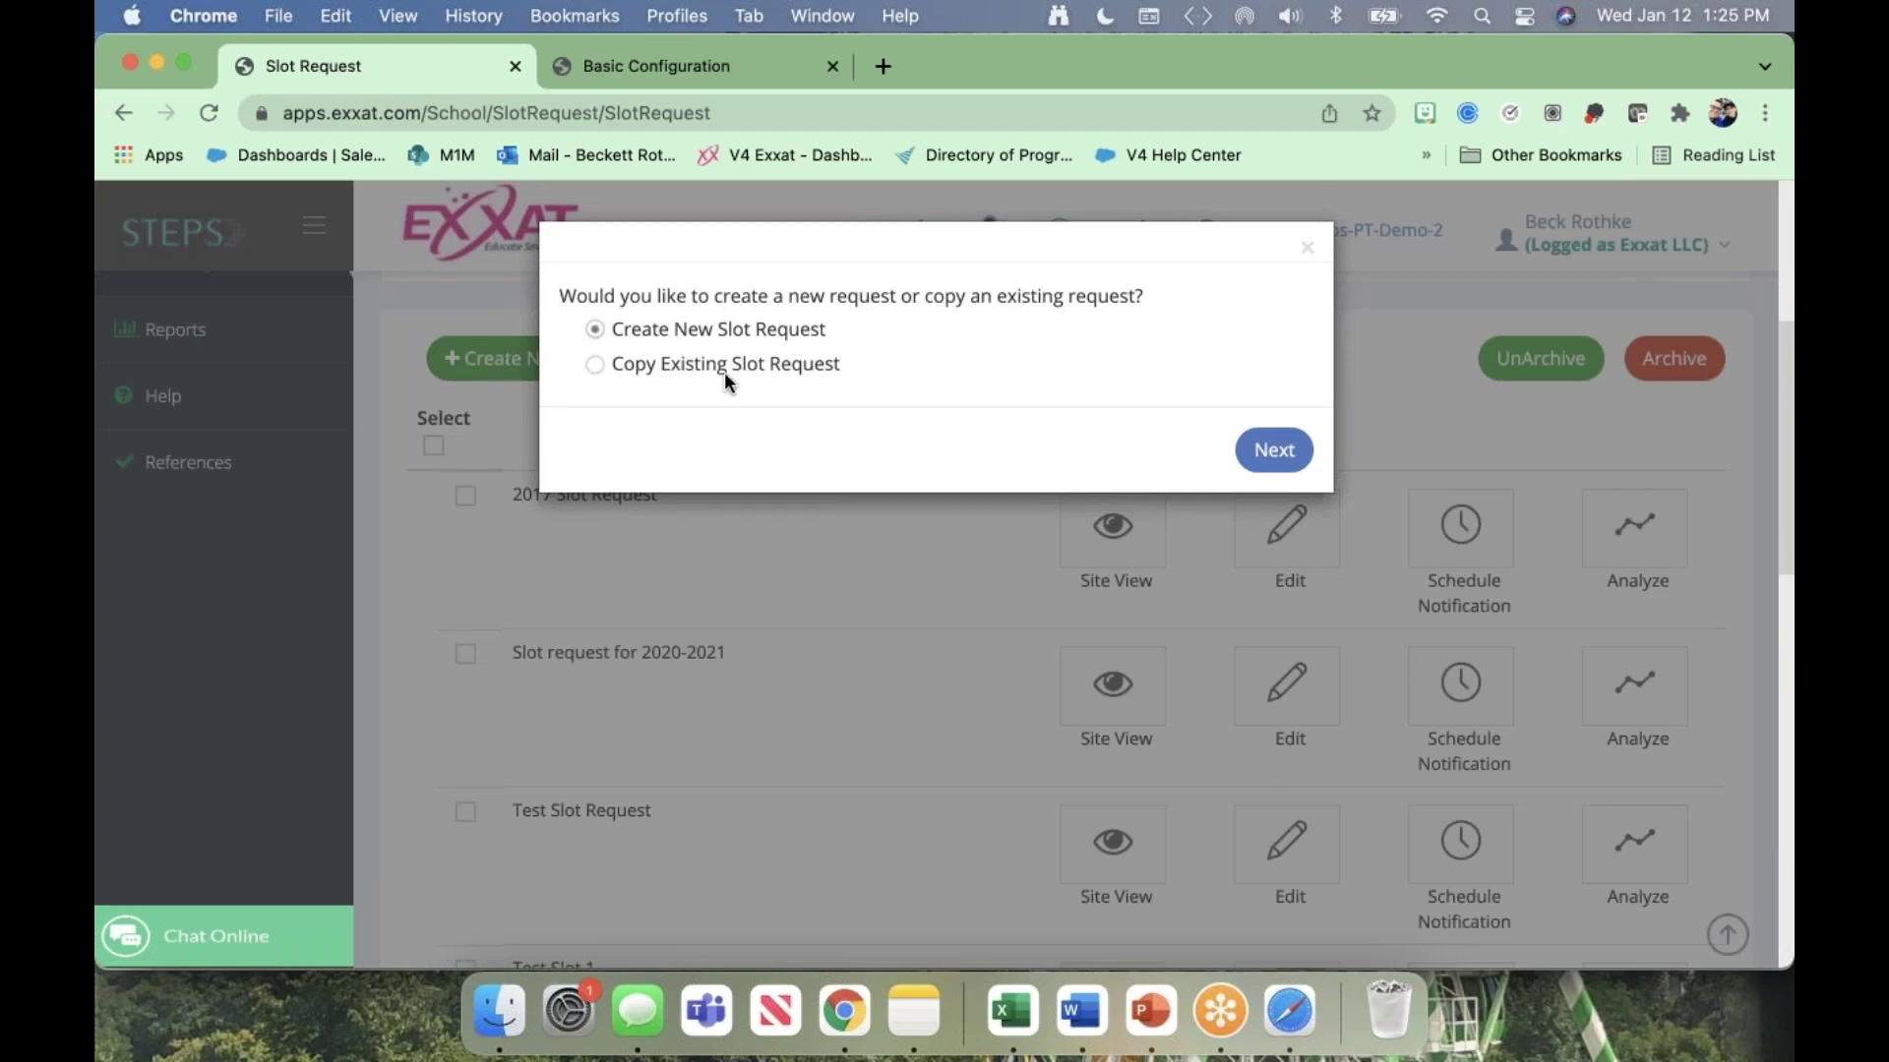
{"action": "left_click", "coordinate": [591, 364]}
{"action": "left_click", "coordinate": [1274, 449]}
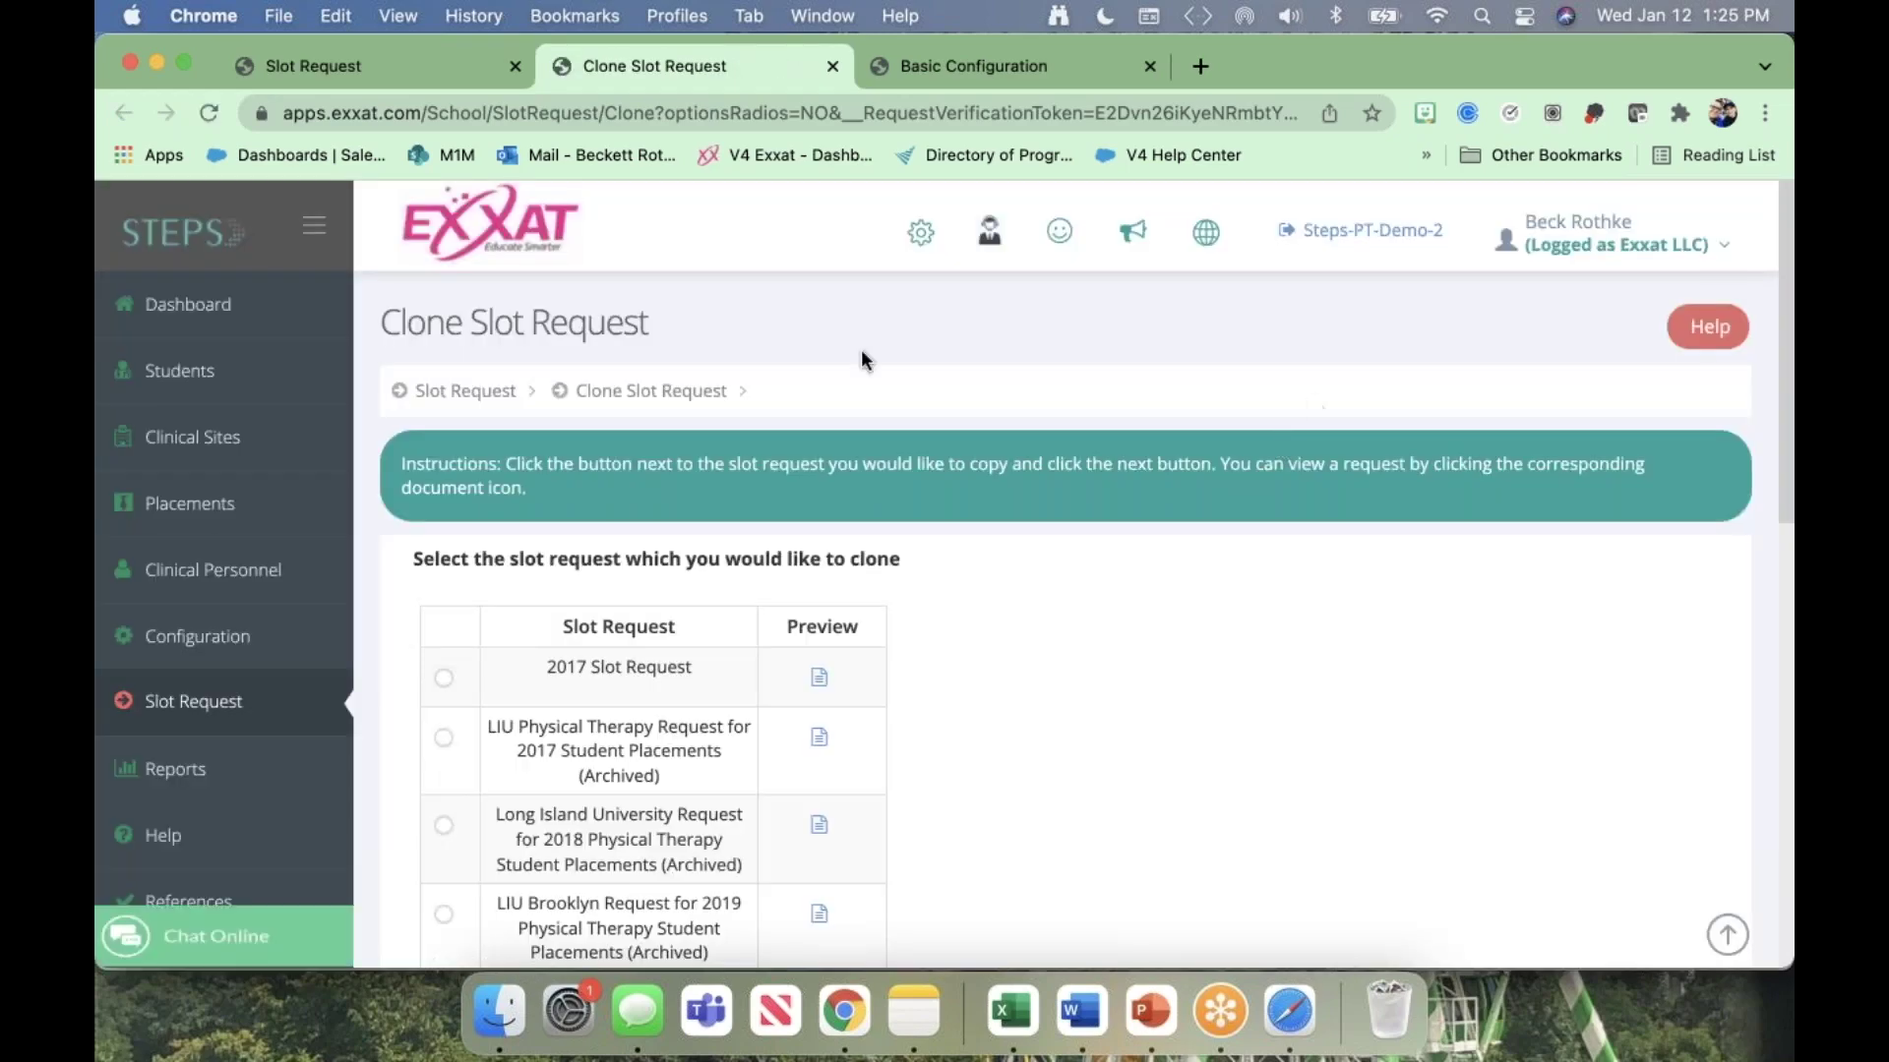
{"action": "scroll", "coordinate": [1009, 671], "scroll_direction": "down", "scroll_amount": 6}
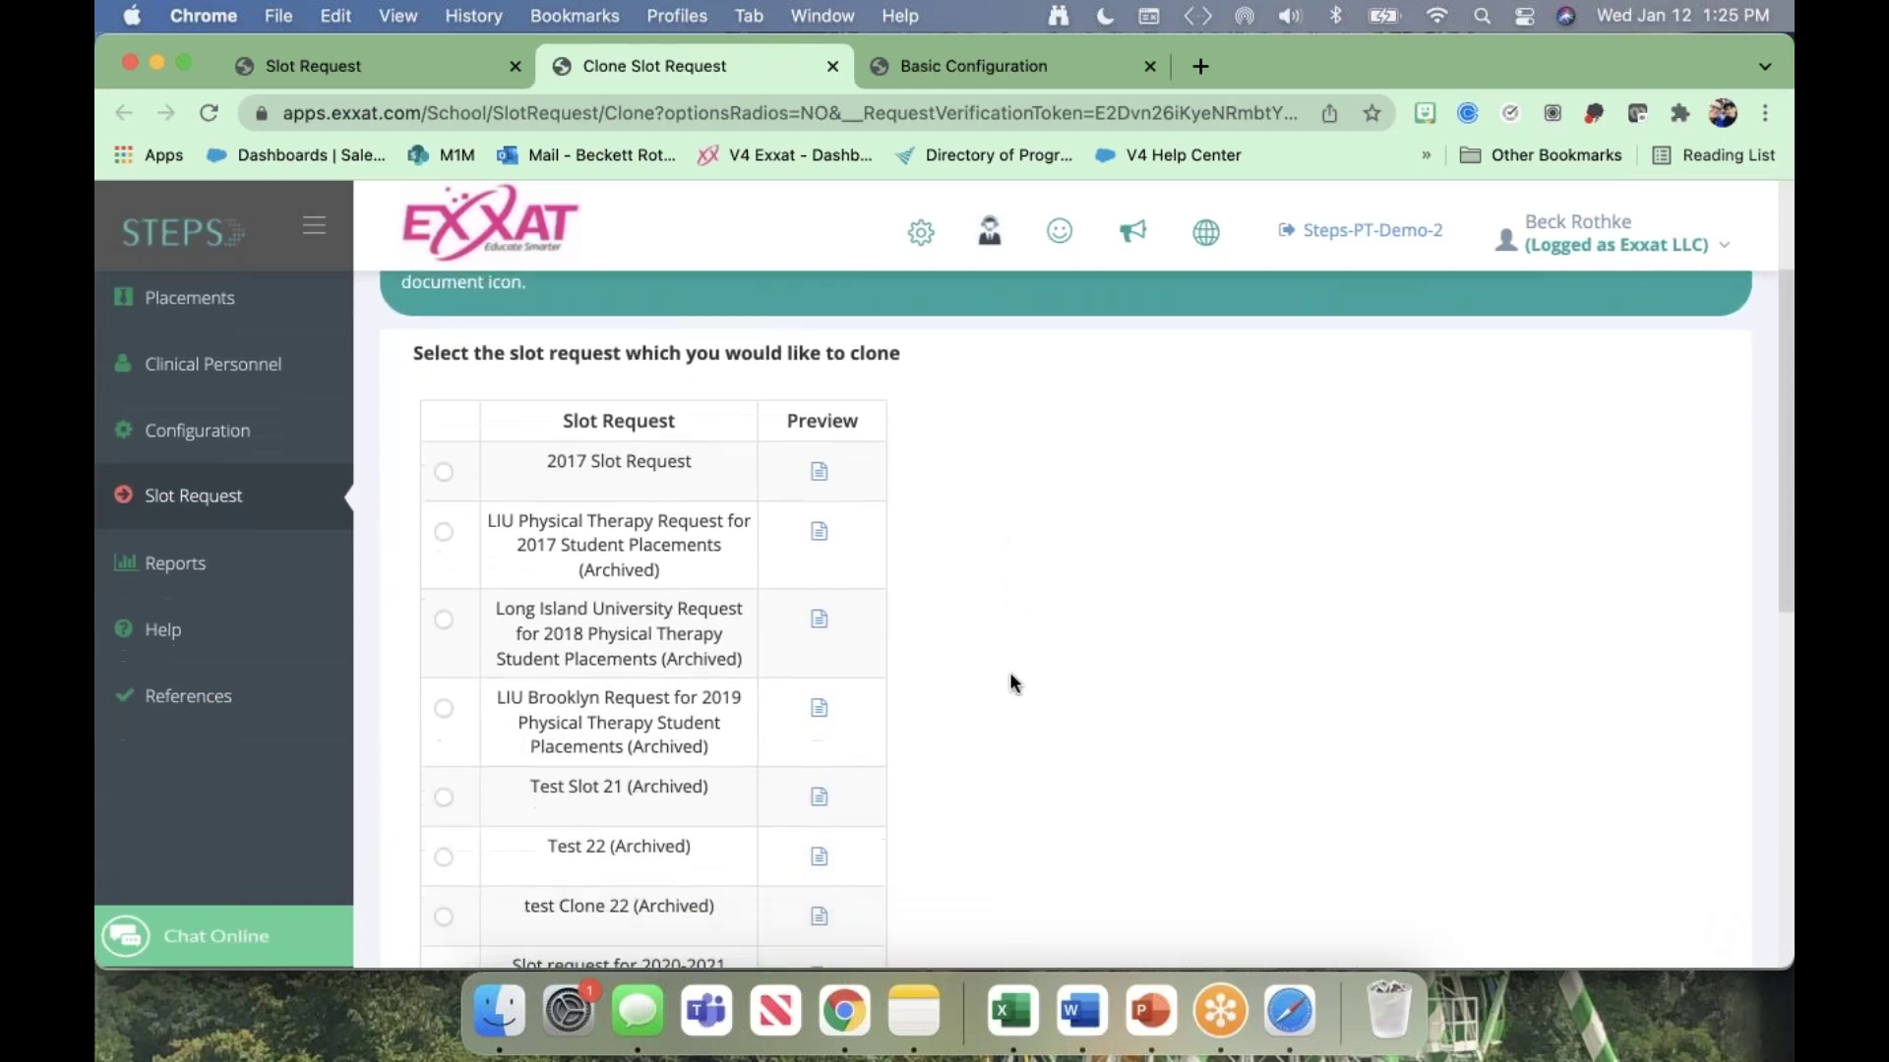
{"action": "scroll", "coordinate": [1010, 671], "scroll_direction": "down", "scroll_amount": 3}
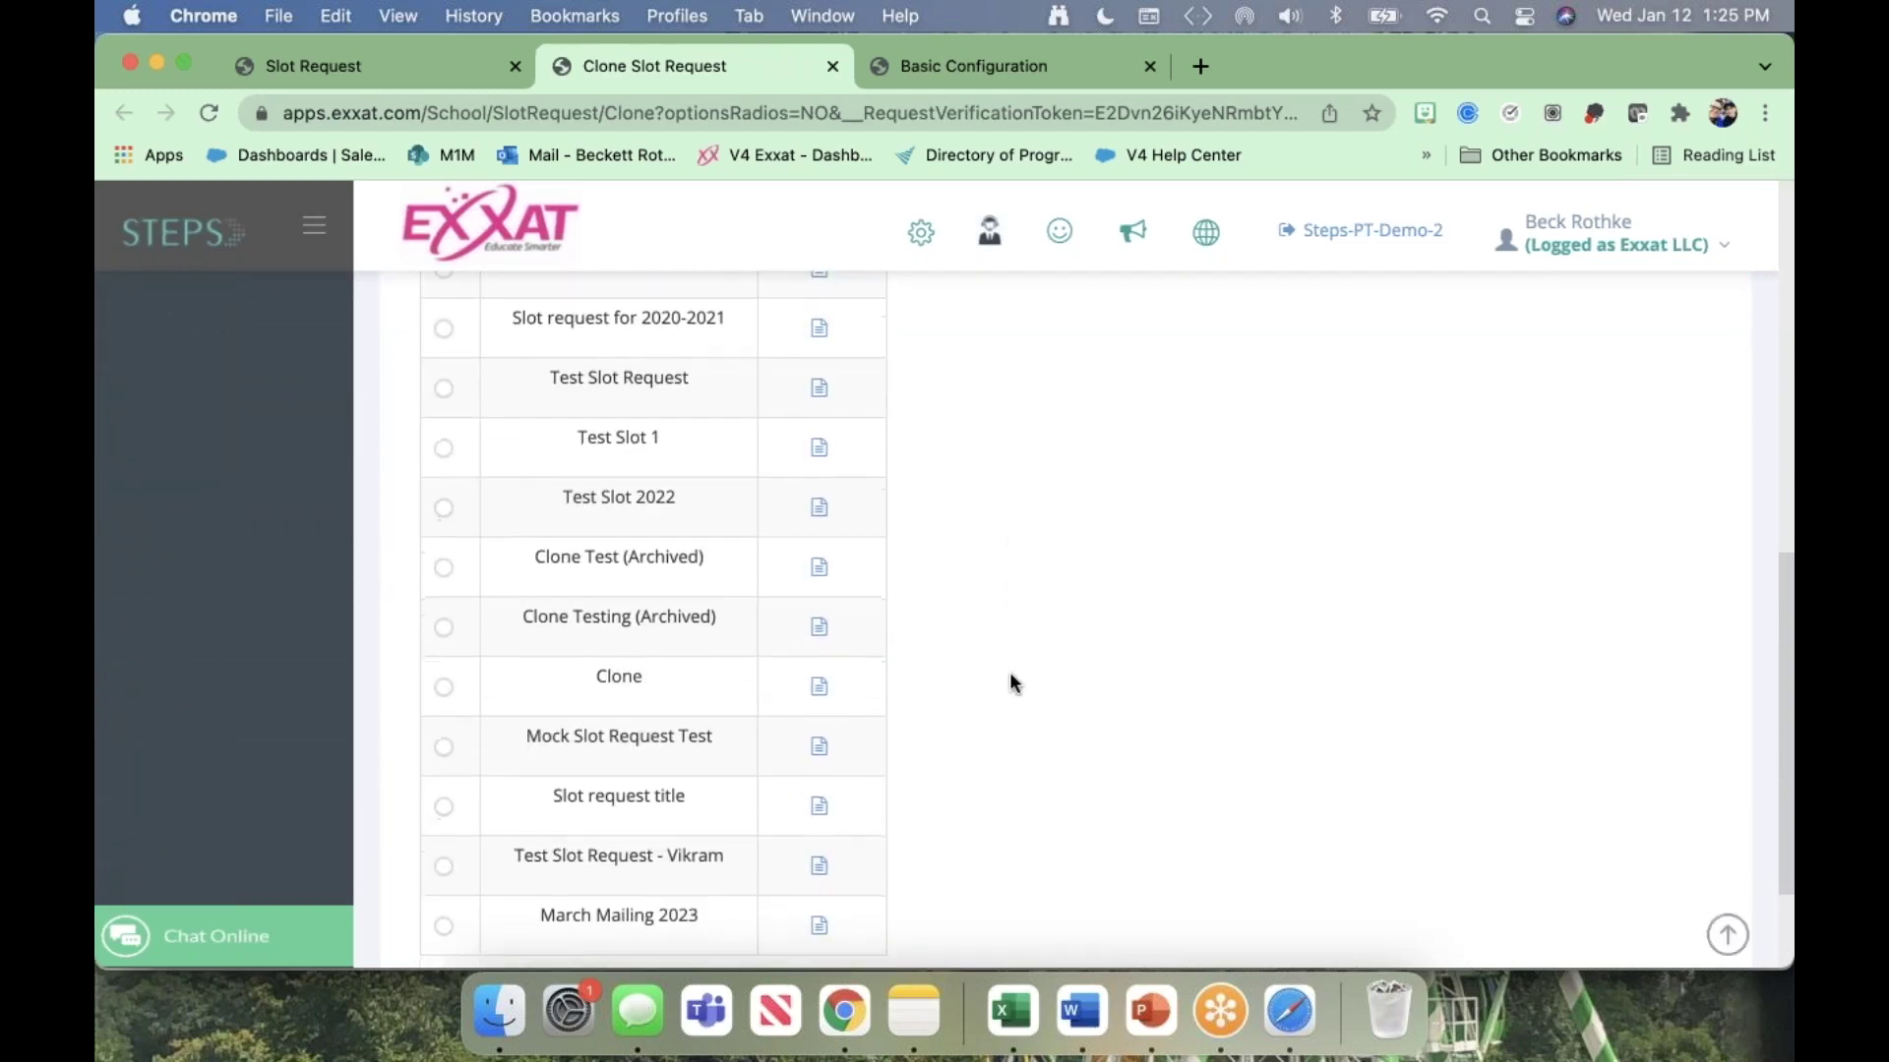
{"action": "left_click", "coordinate": [820, 509]}
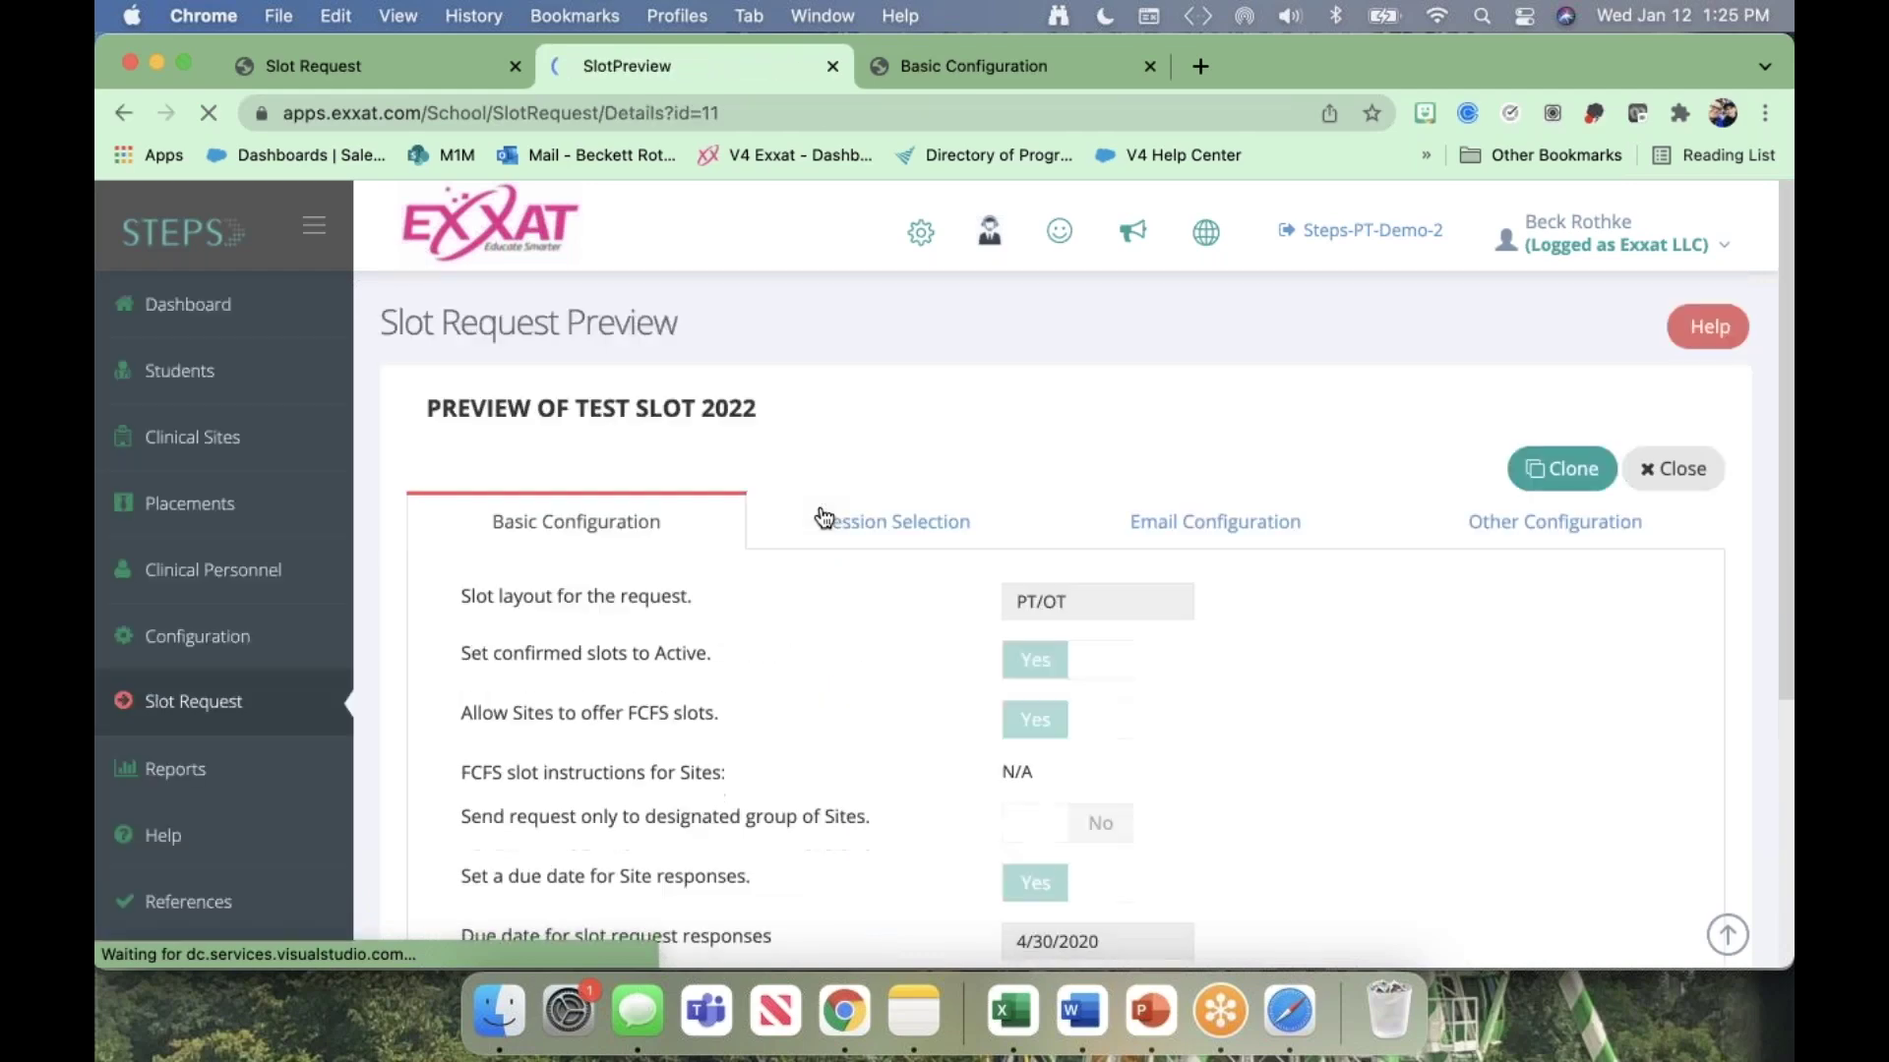
{"action": "scroll", "coordinate": [936, 585], "scroll_direction": "down", "scroll_amount": 3}
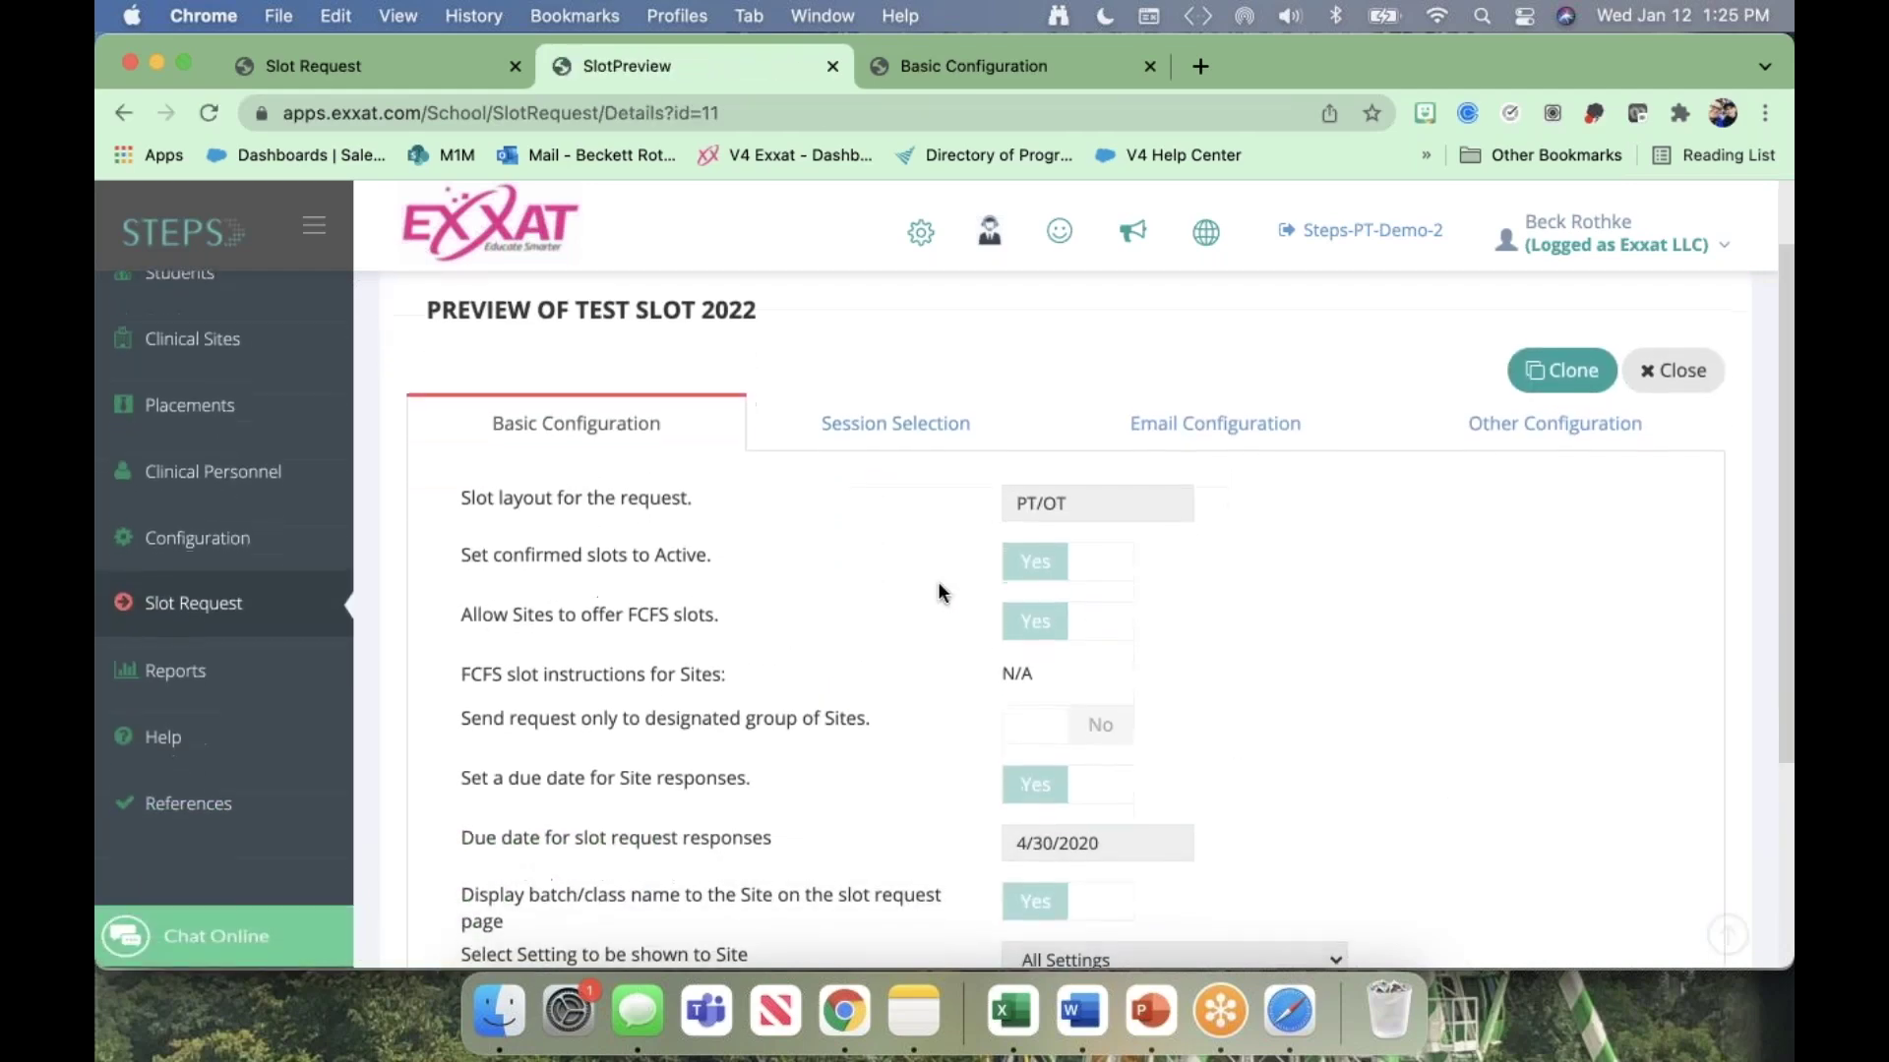
{"action": "scroll", "coordinate": [939, 590], "scroll_direction": "down", "scroll_amount": 1}
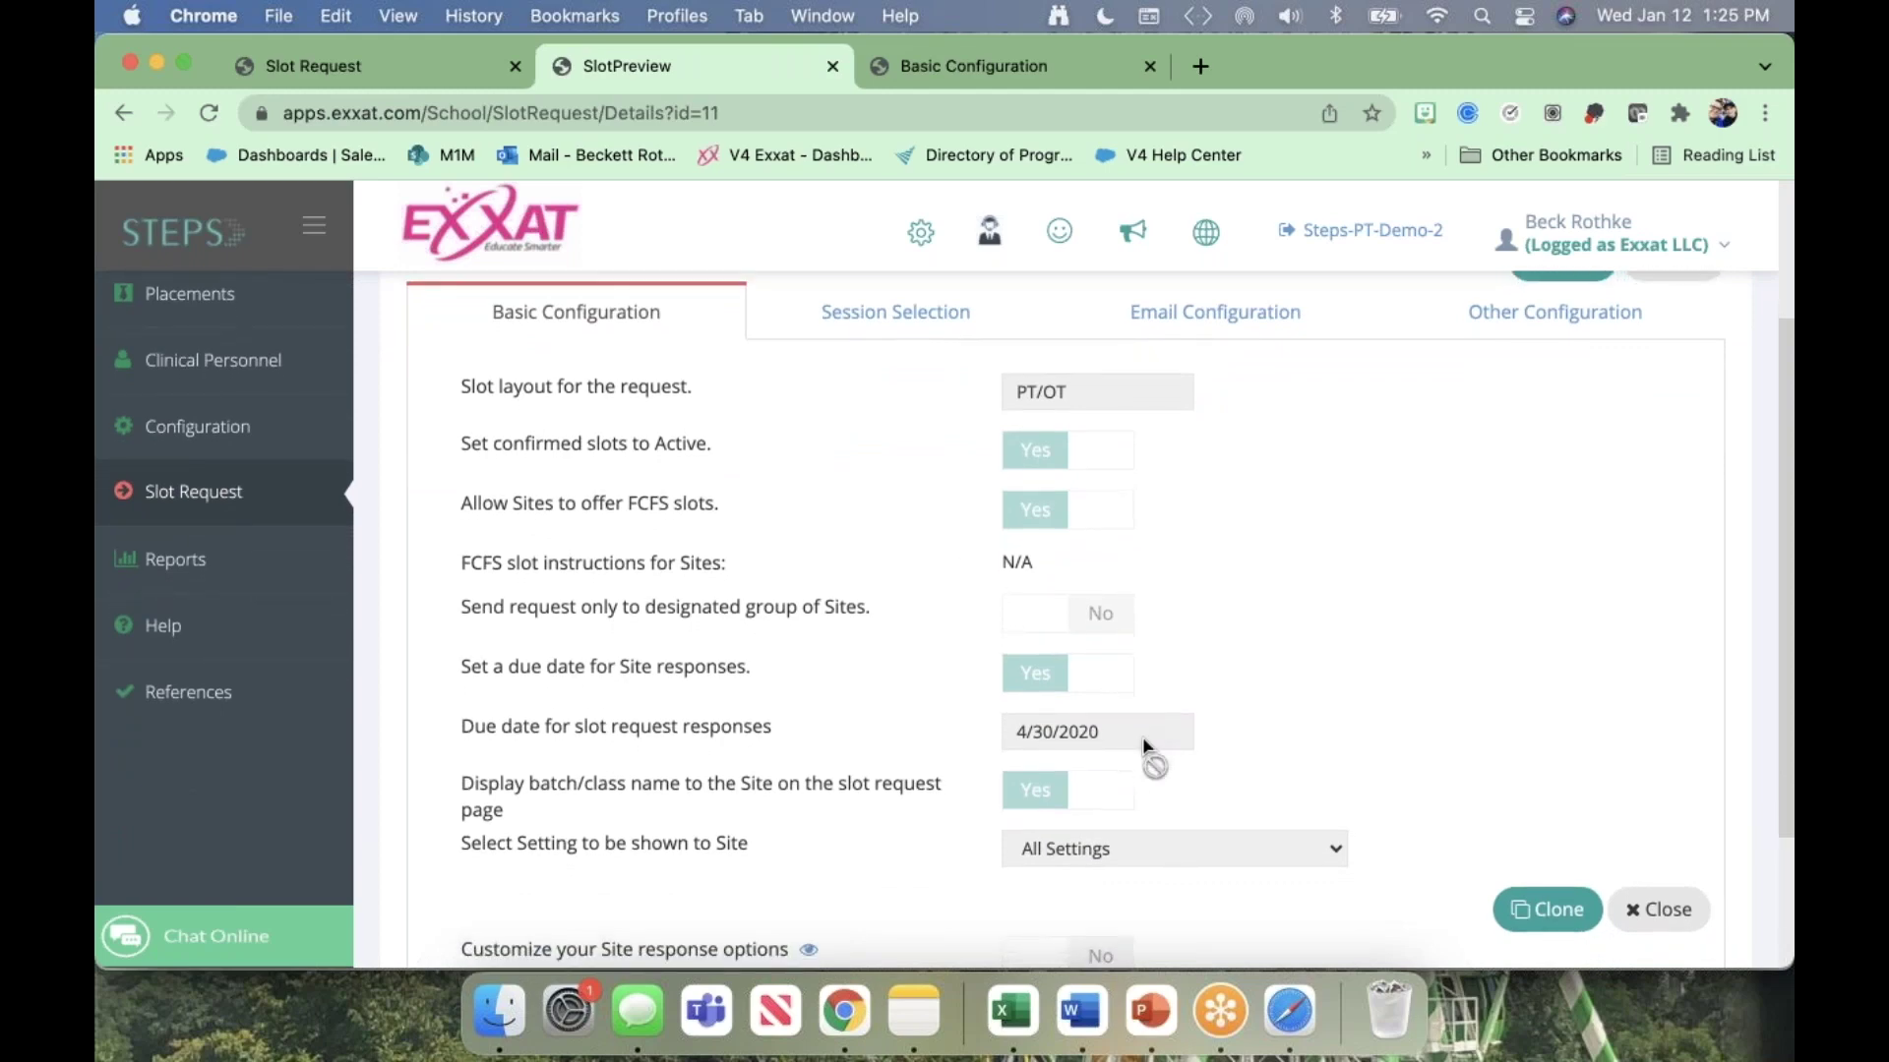
{"action": "scroll", "coordinate": [1142, 736], "scroll_direction": "down", "scroll_amount": 2}
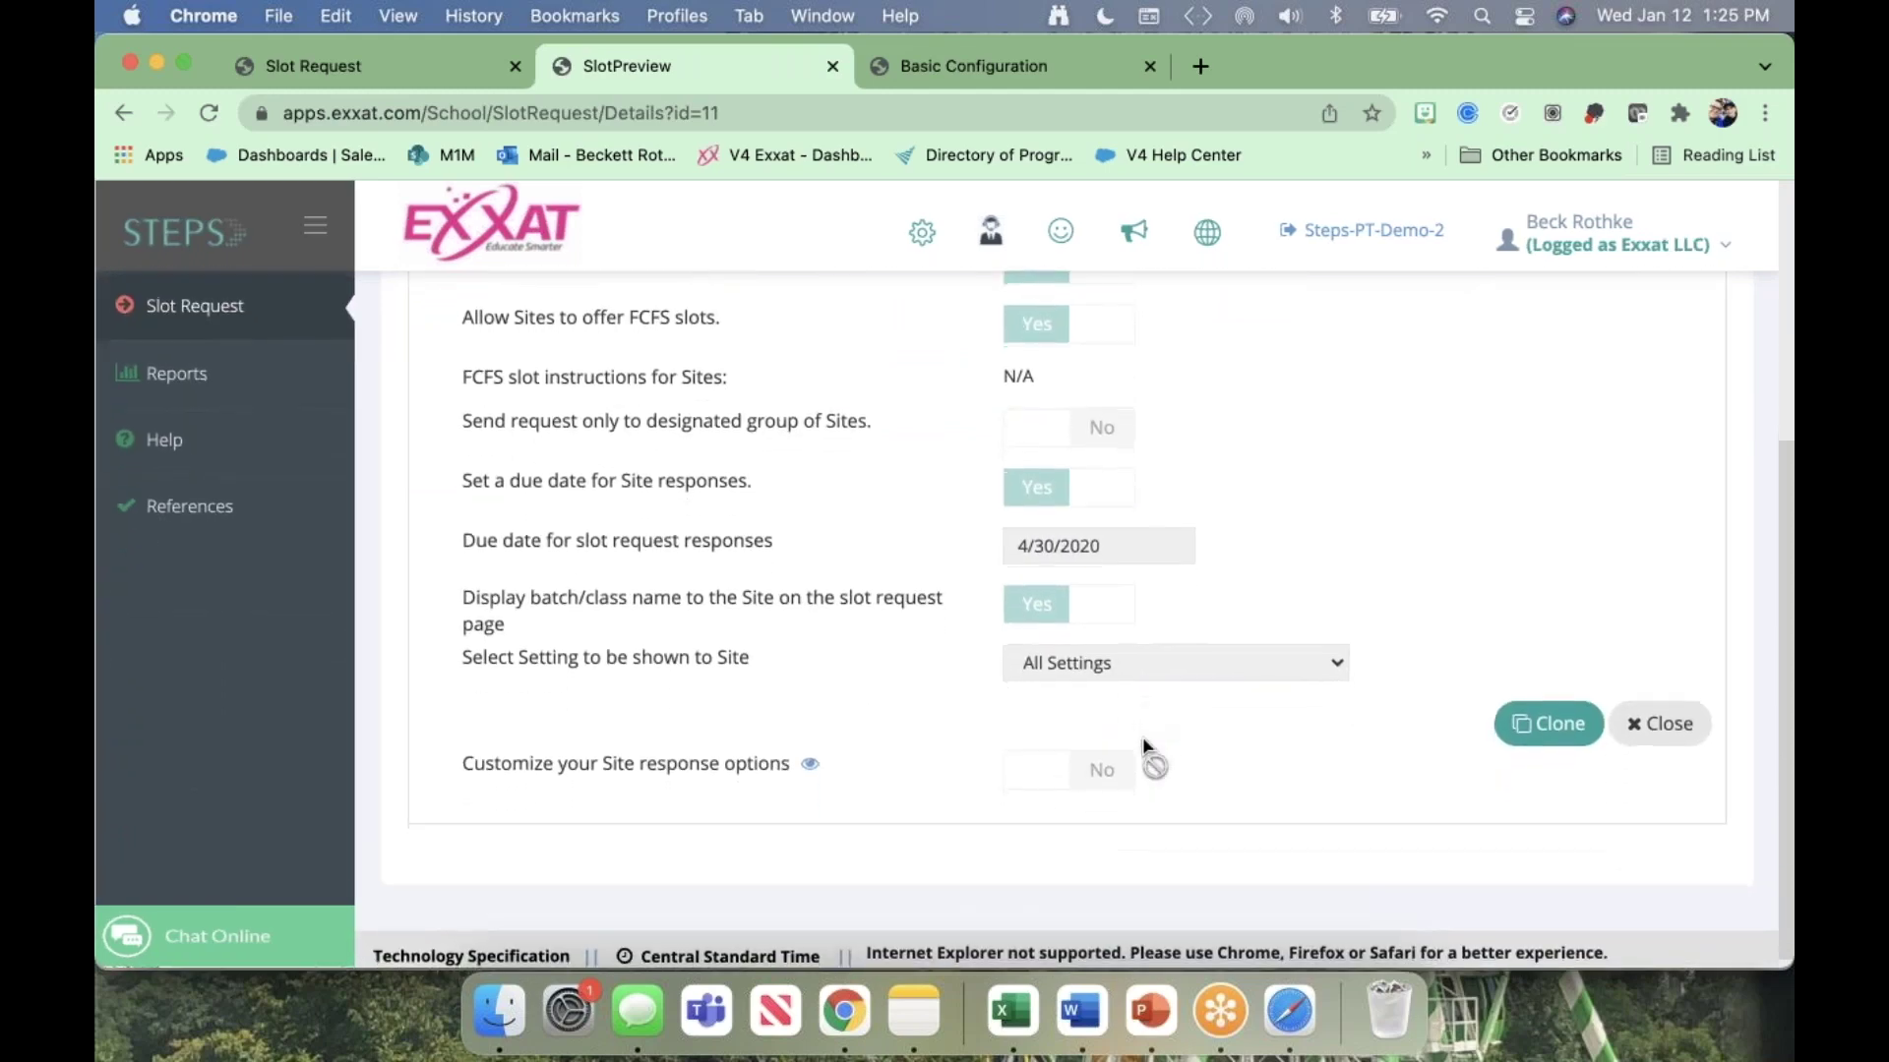
{"action": "scroll", "coordinate": [1142, 736], "scroll_direction": "up", "scroll_amount": 5}
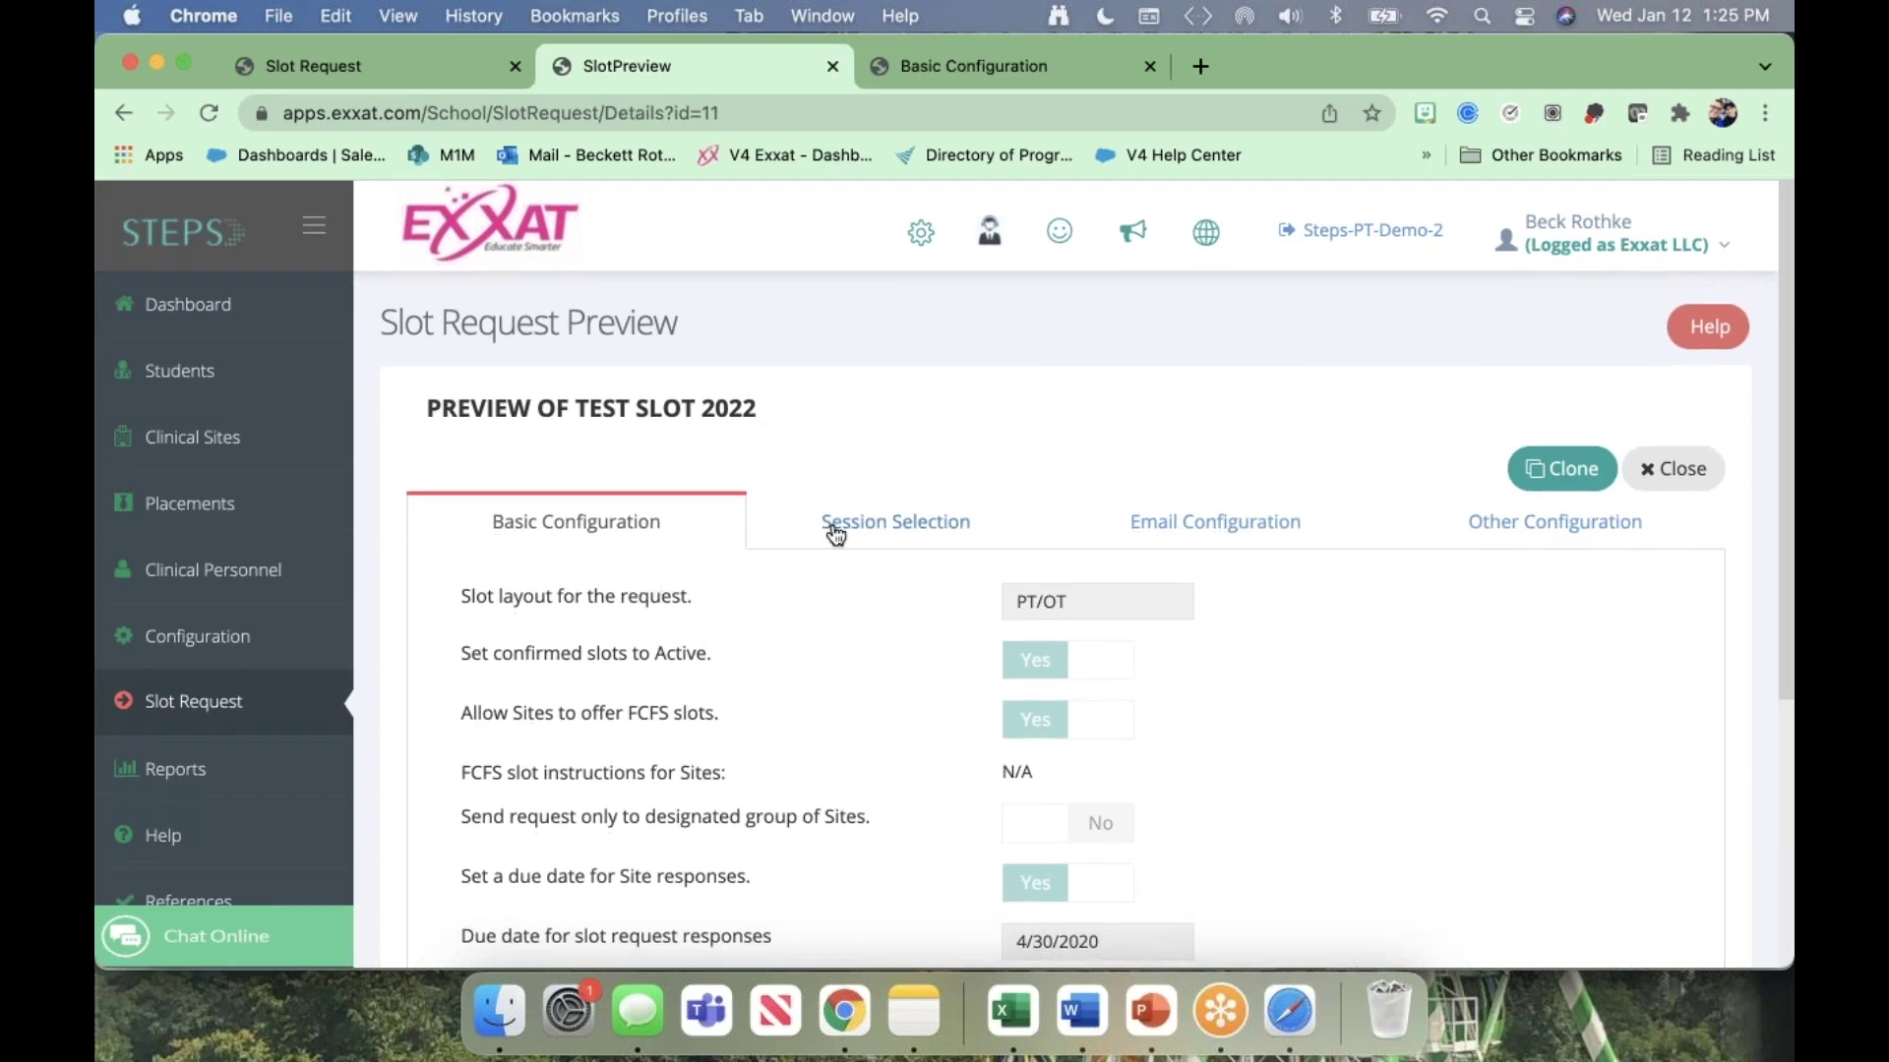
{"action": "left_click", "coordinate": [836, 526]}
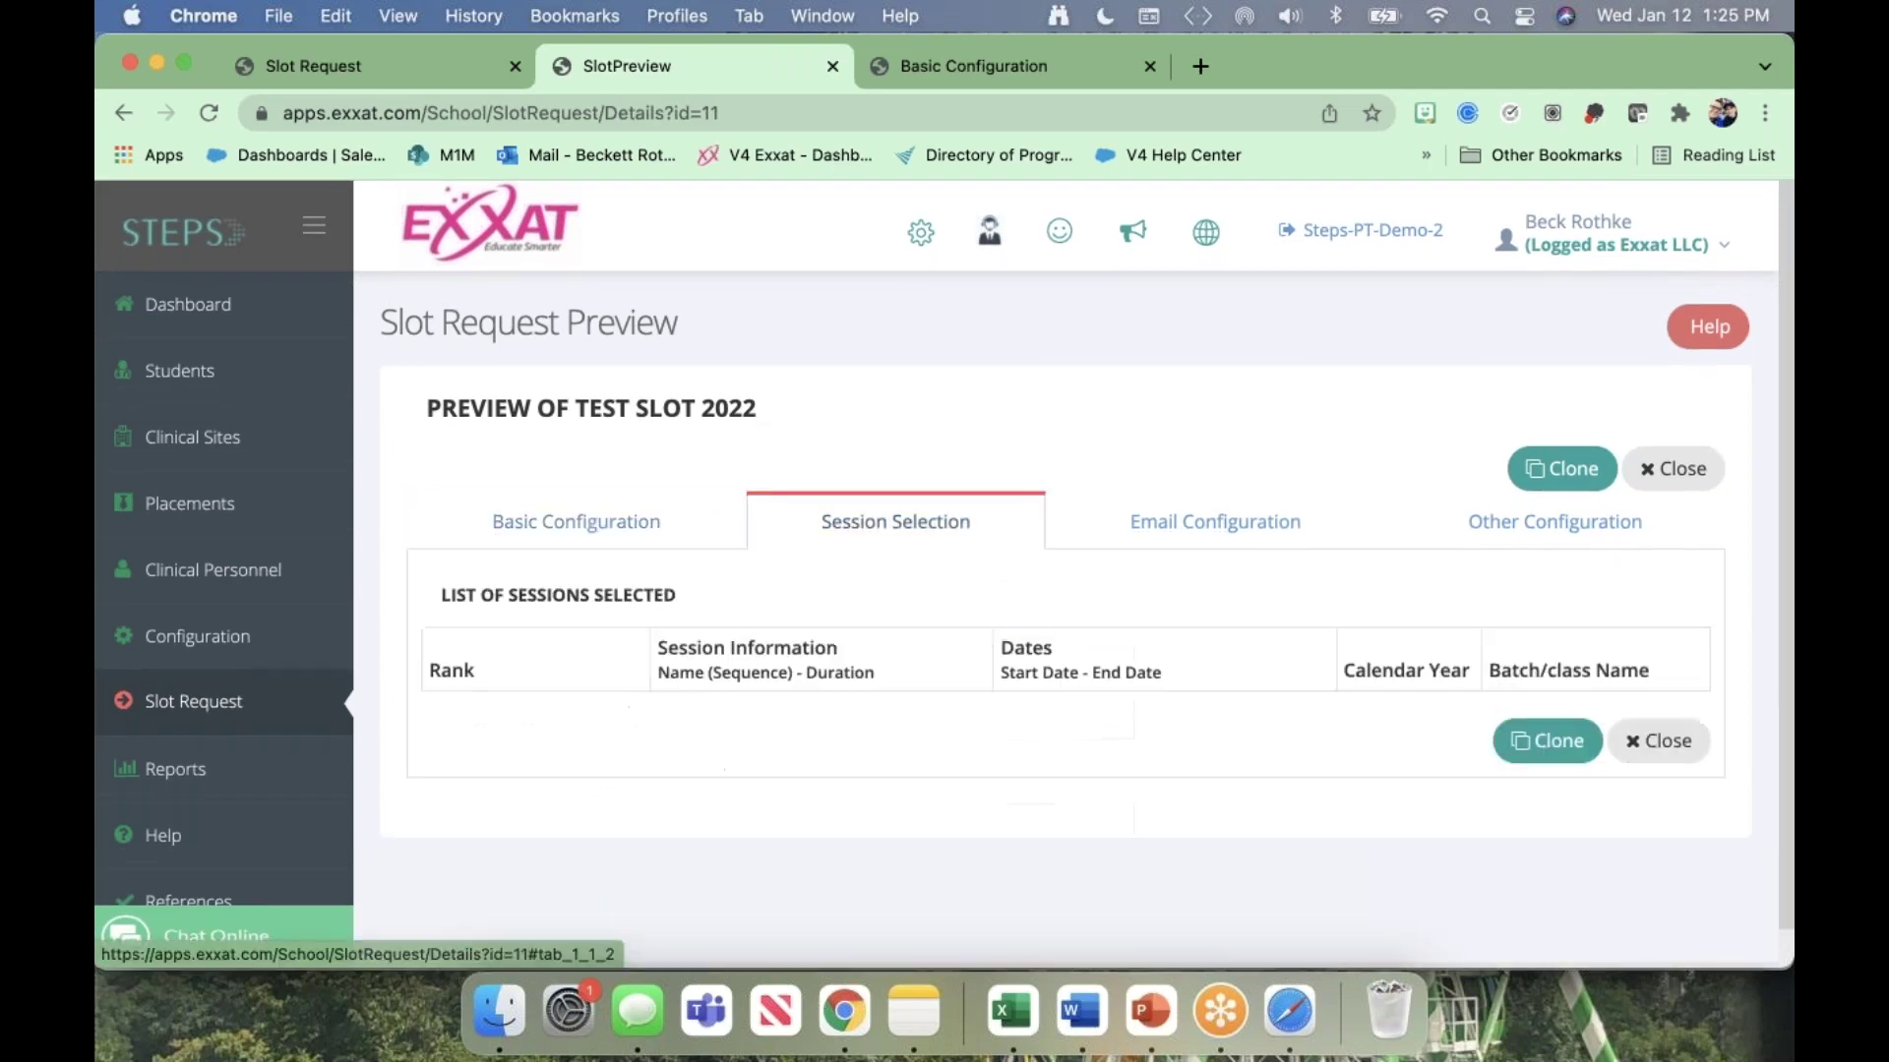
{"action": "left_click", "coordinate": [1259, 529]}
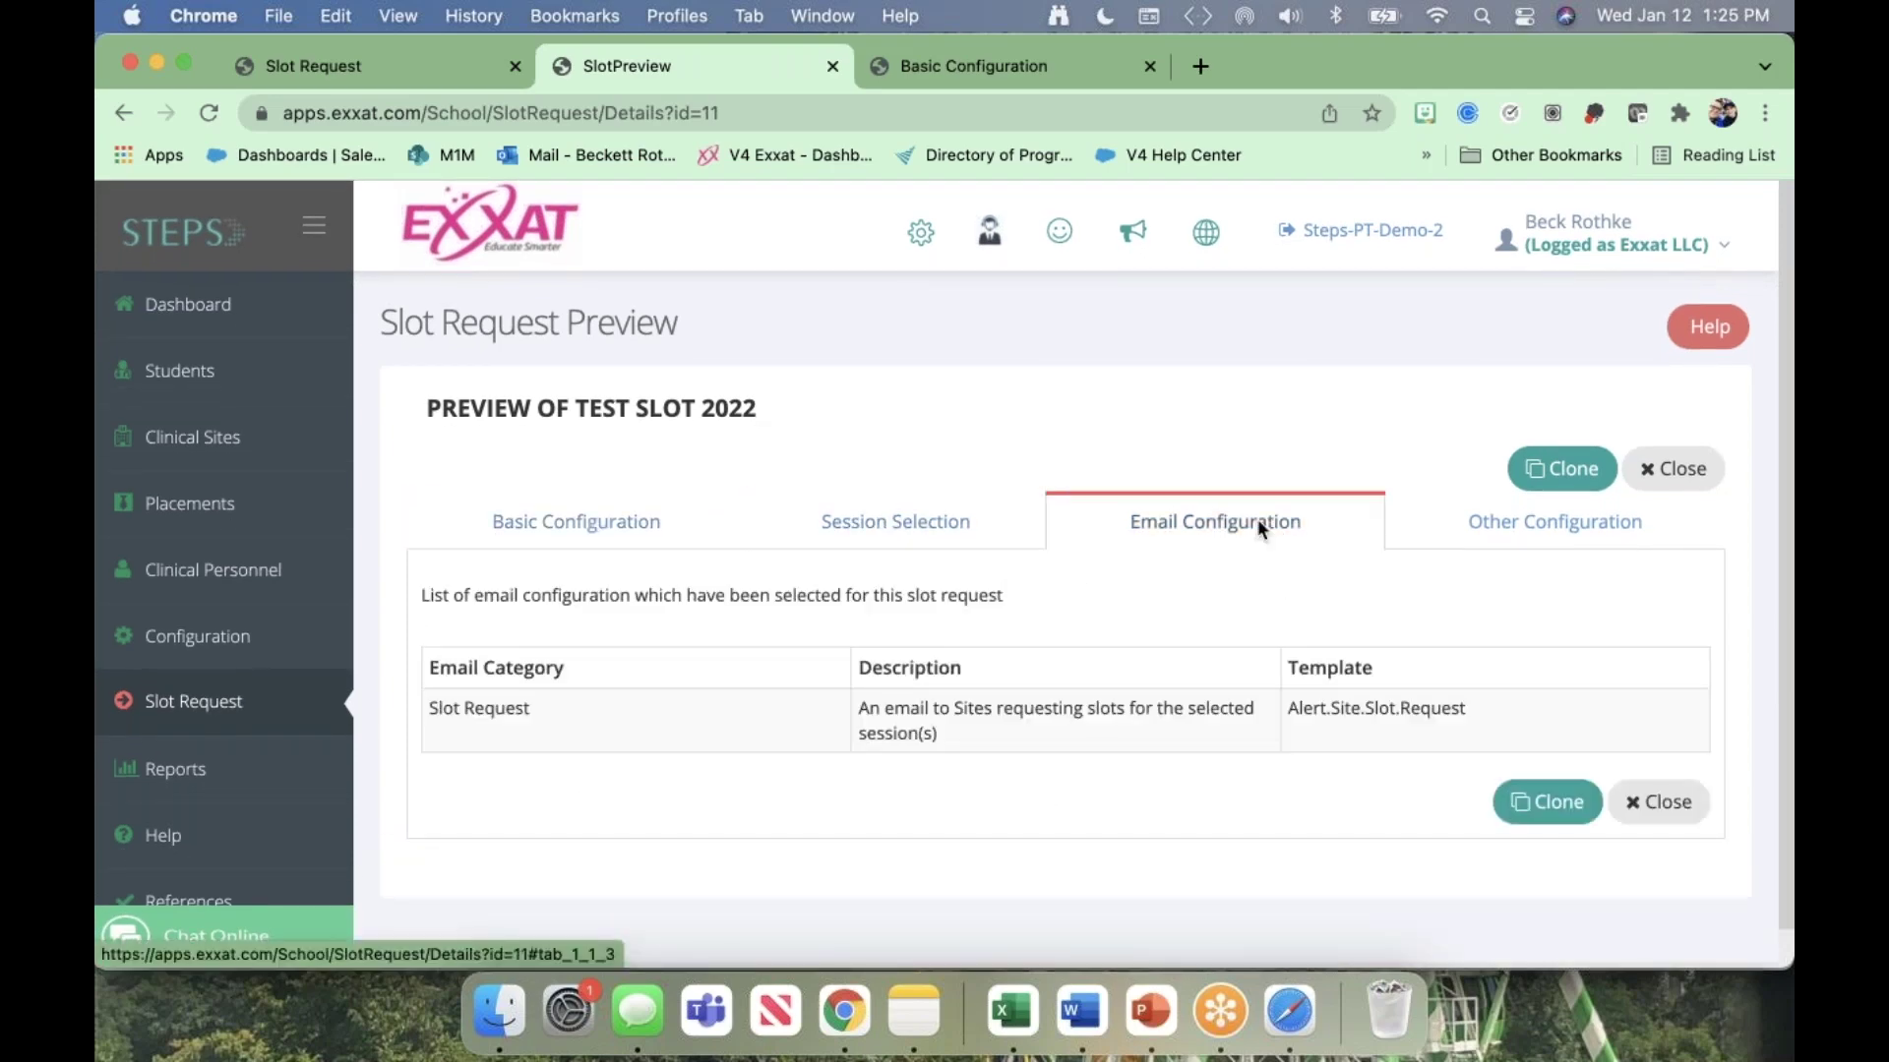
{"action": "left_click", "coordinate": [1548, 541]}
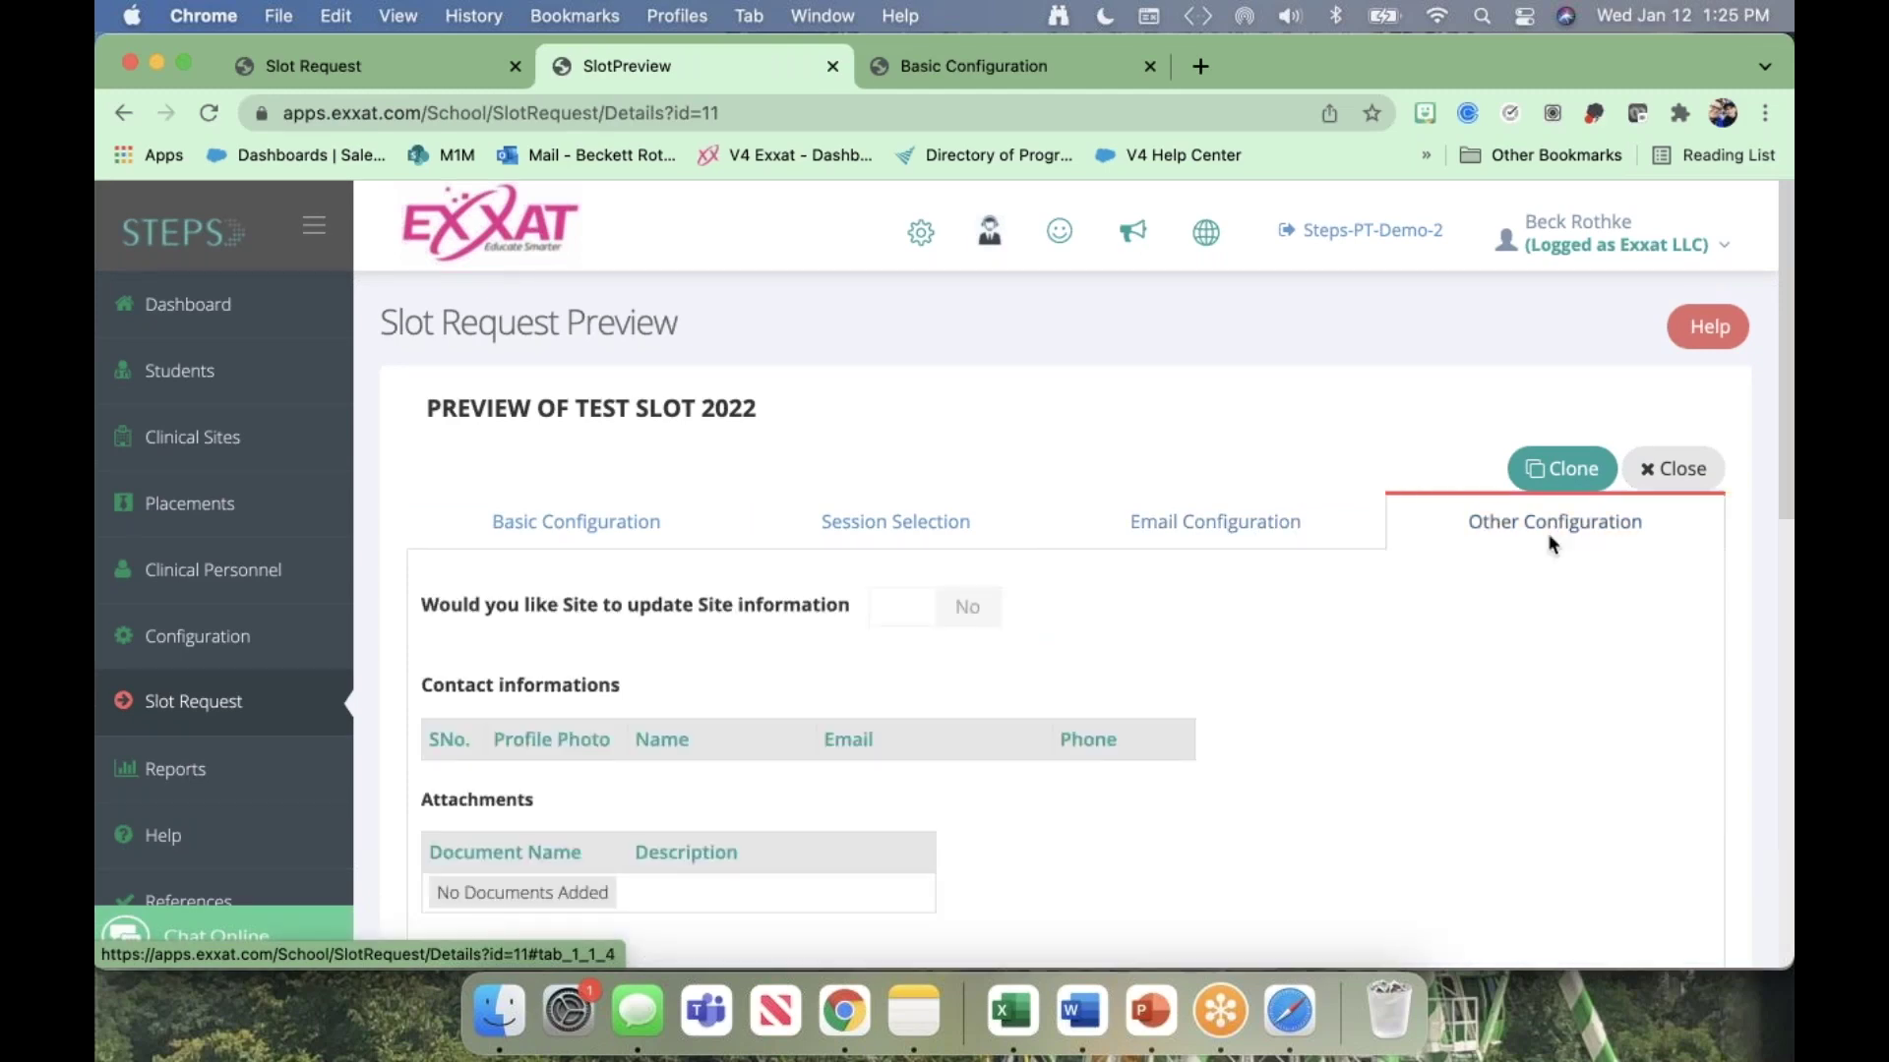
{"action": "left_click", "coordinate": [653, 527]}
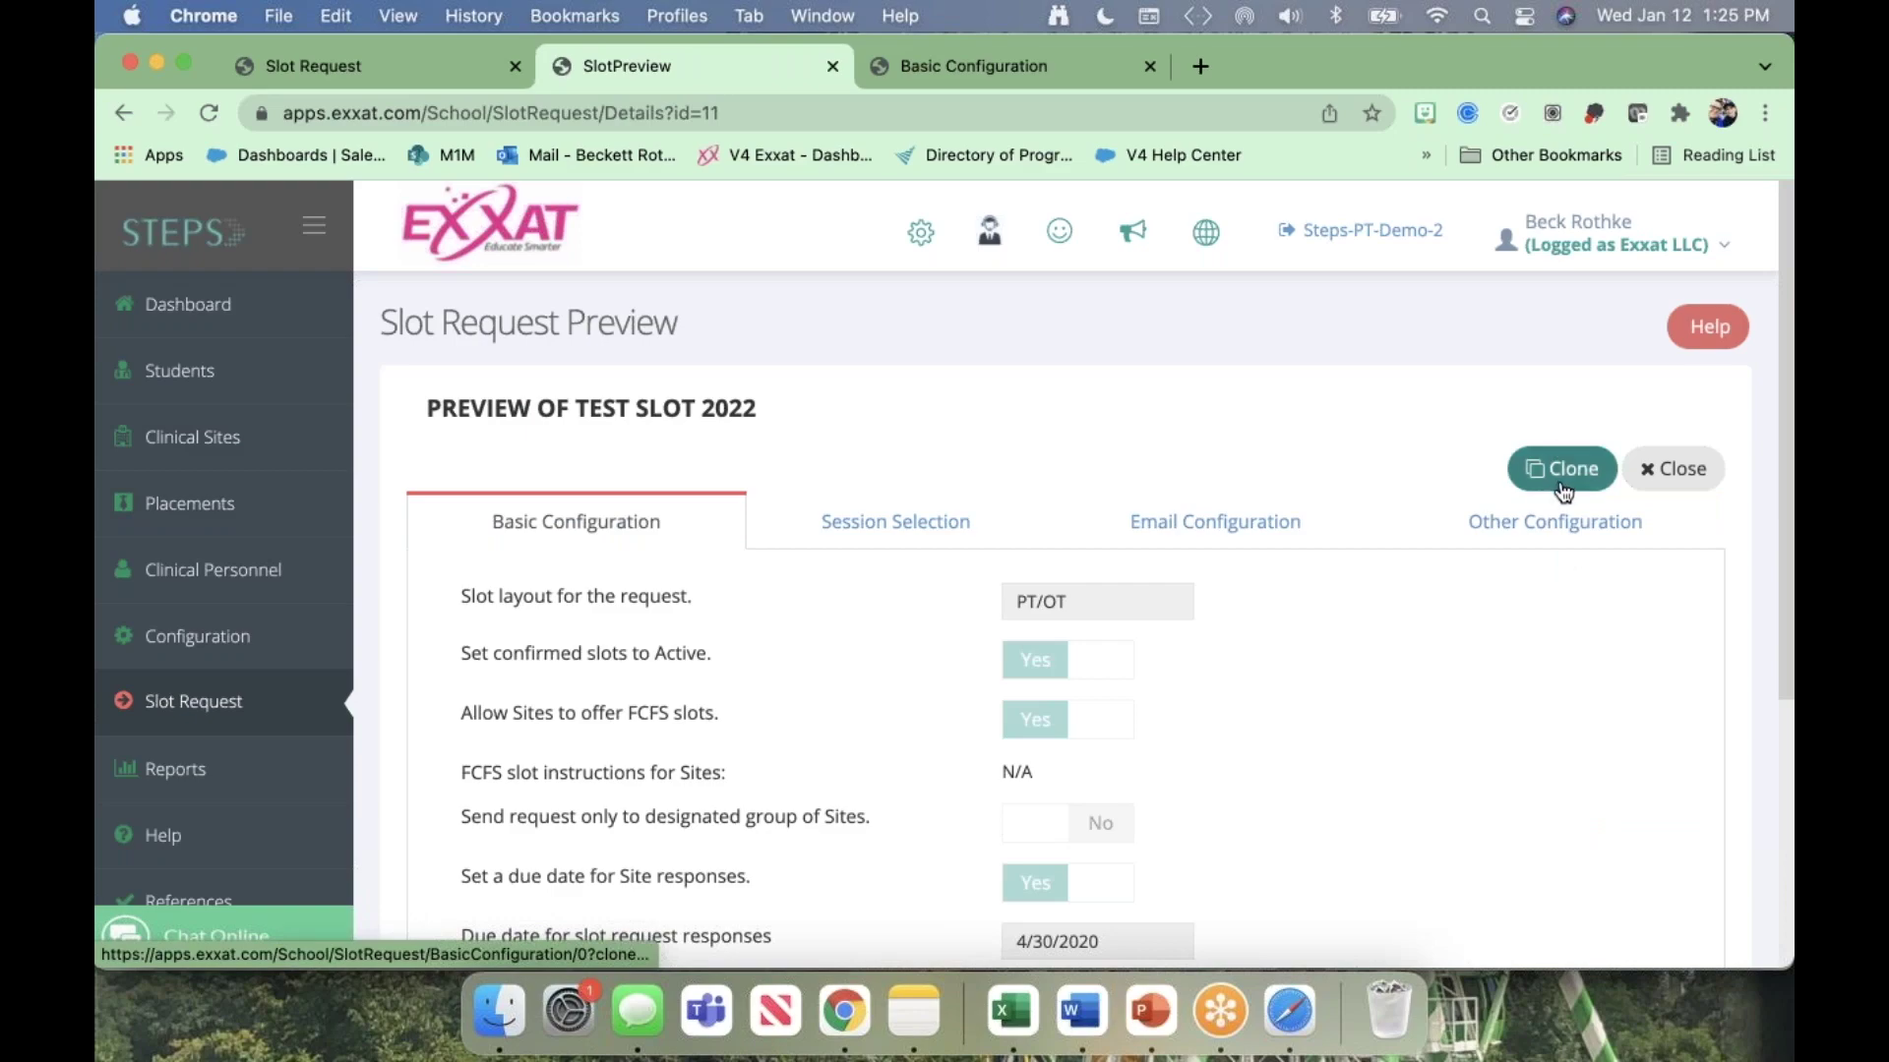
{"action": "left_click", "coordinate": [1523, 534]}
{"action": "scroll", "coordinate": [767, 738], "scroll_direction": "down", "scroll_amount": 5}
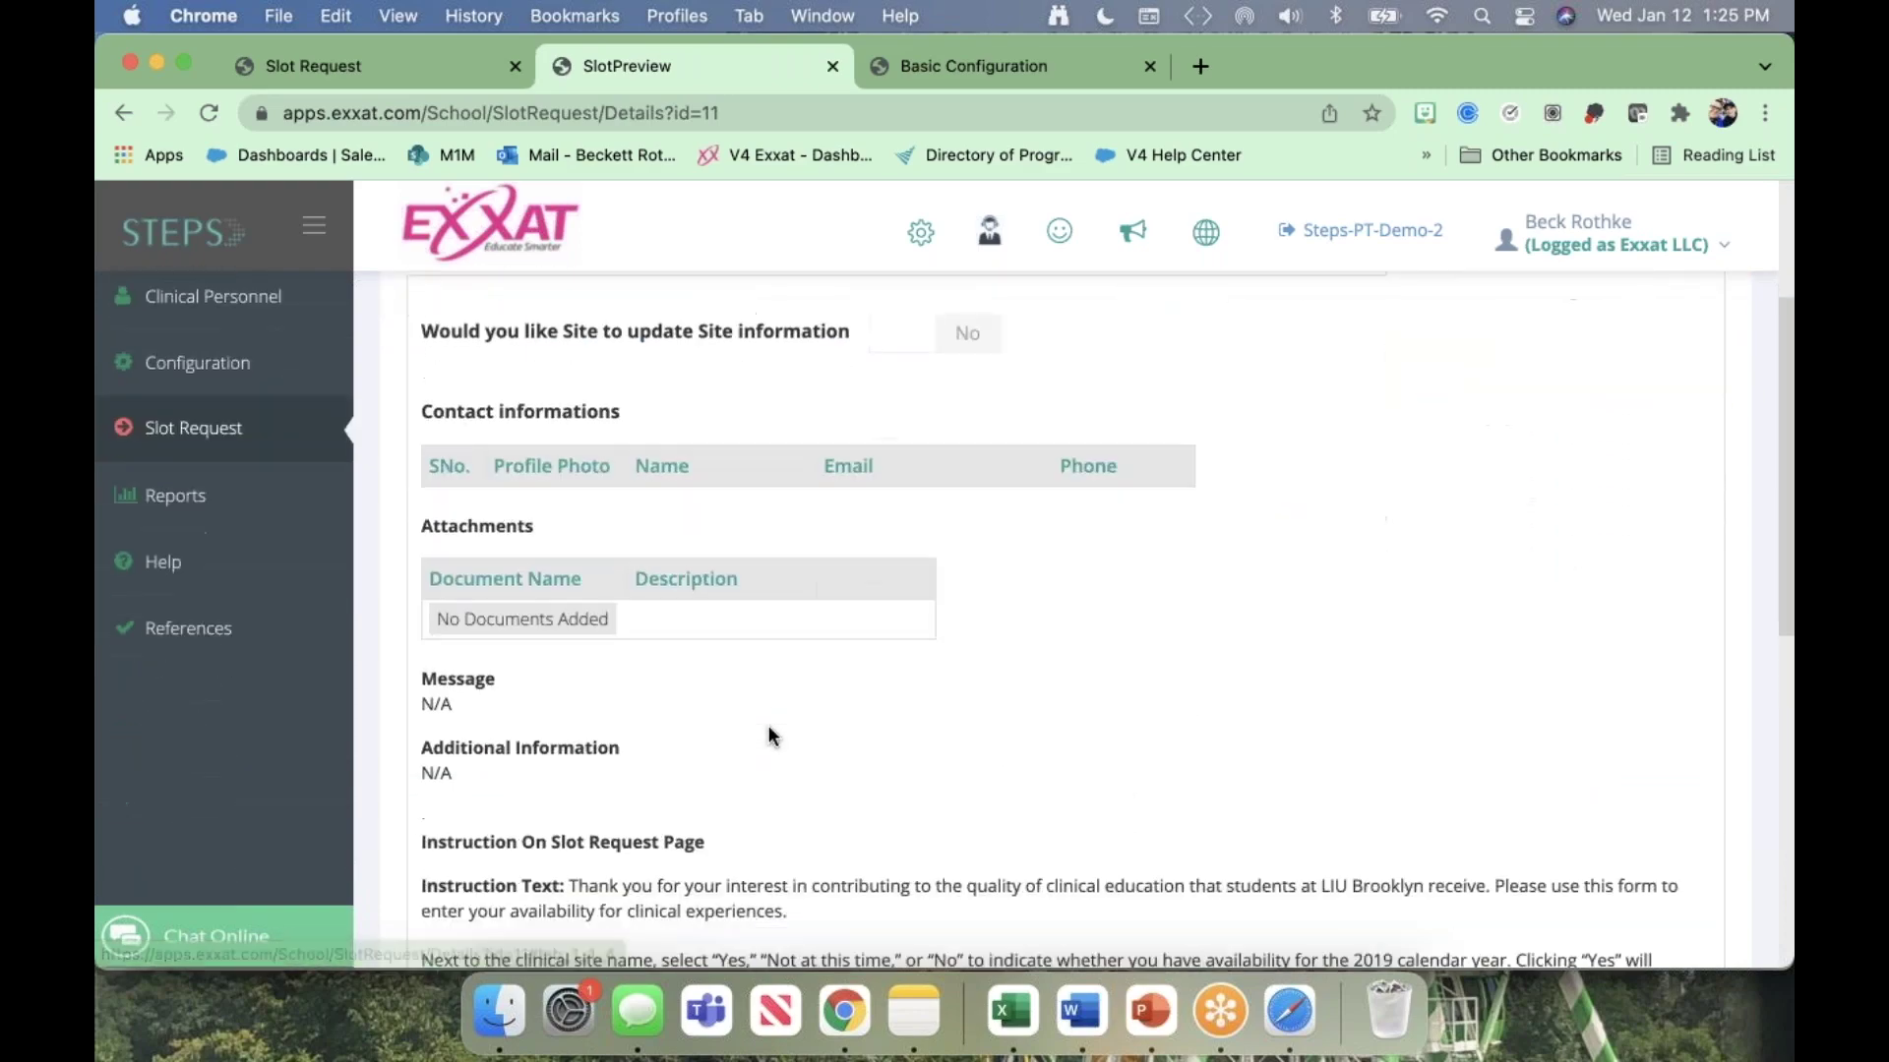
{"action": "scroll", "coordinate": [769, 724], "scroll_direction": "down", "scroll_amount": 4}
{"action": "scroll", "coordinate": [531, 710], "scroll_direction": "up", "scroll_amount": 10}
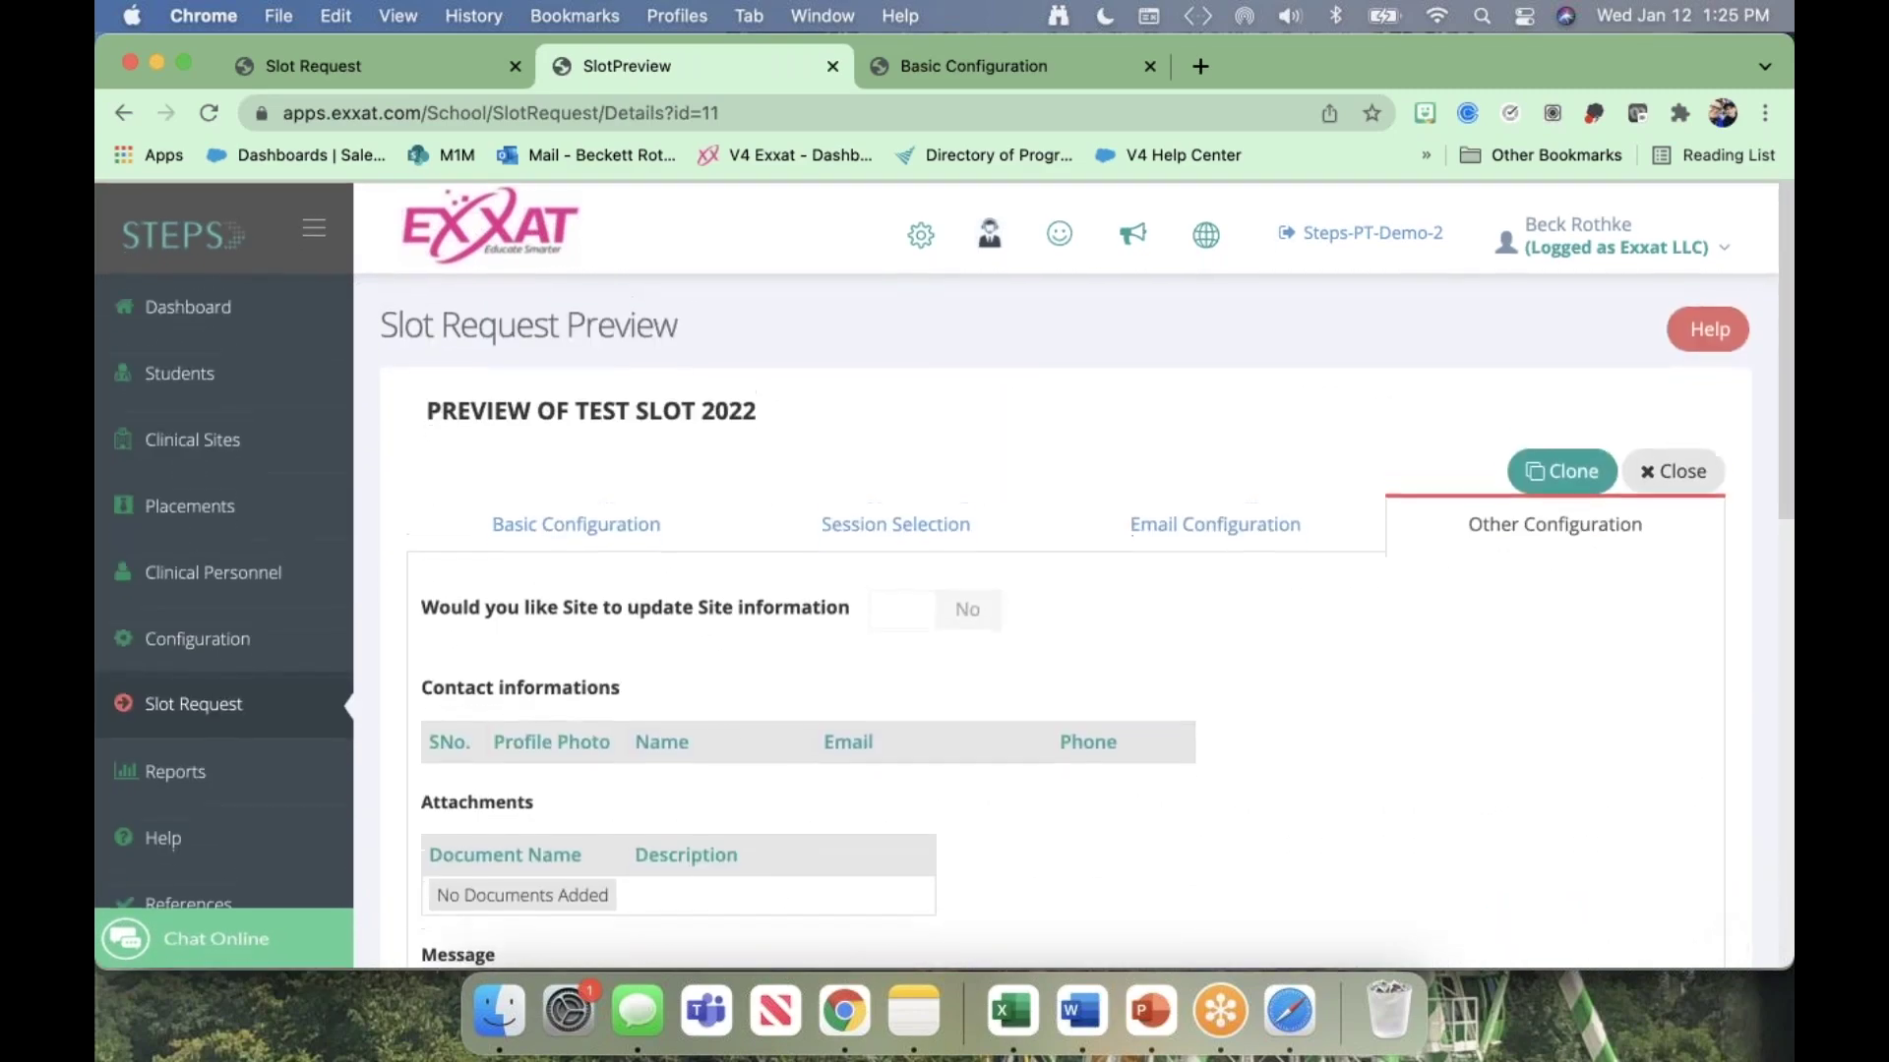
{"action": "scroll", "coordinate": [531, 711], "scroll_direction": "down", "scroll_amount": 3}
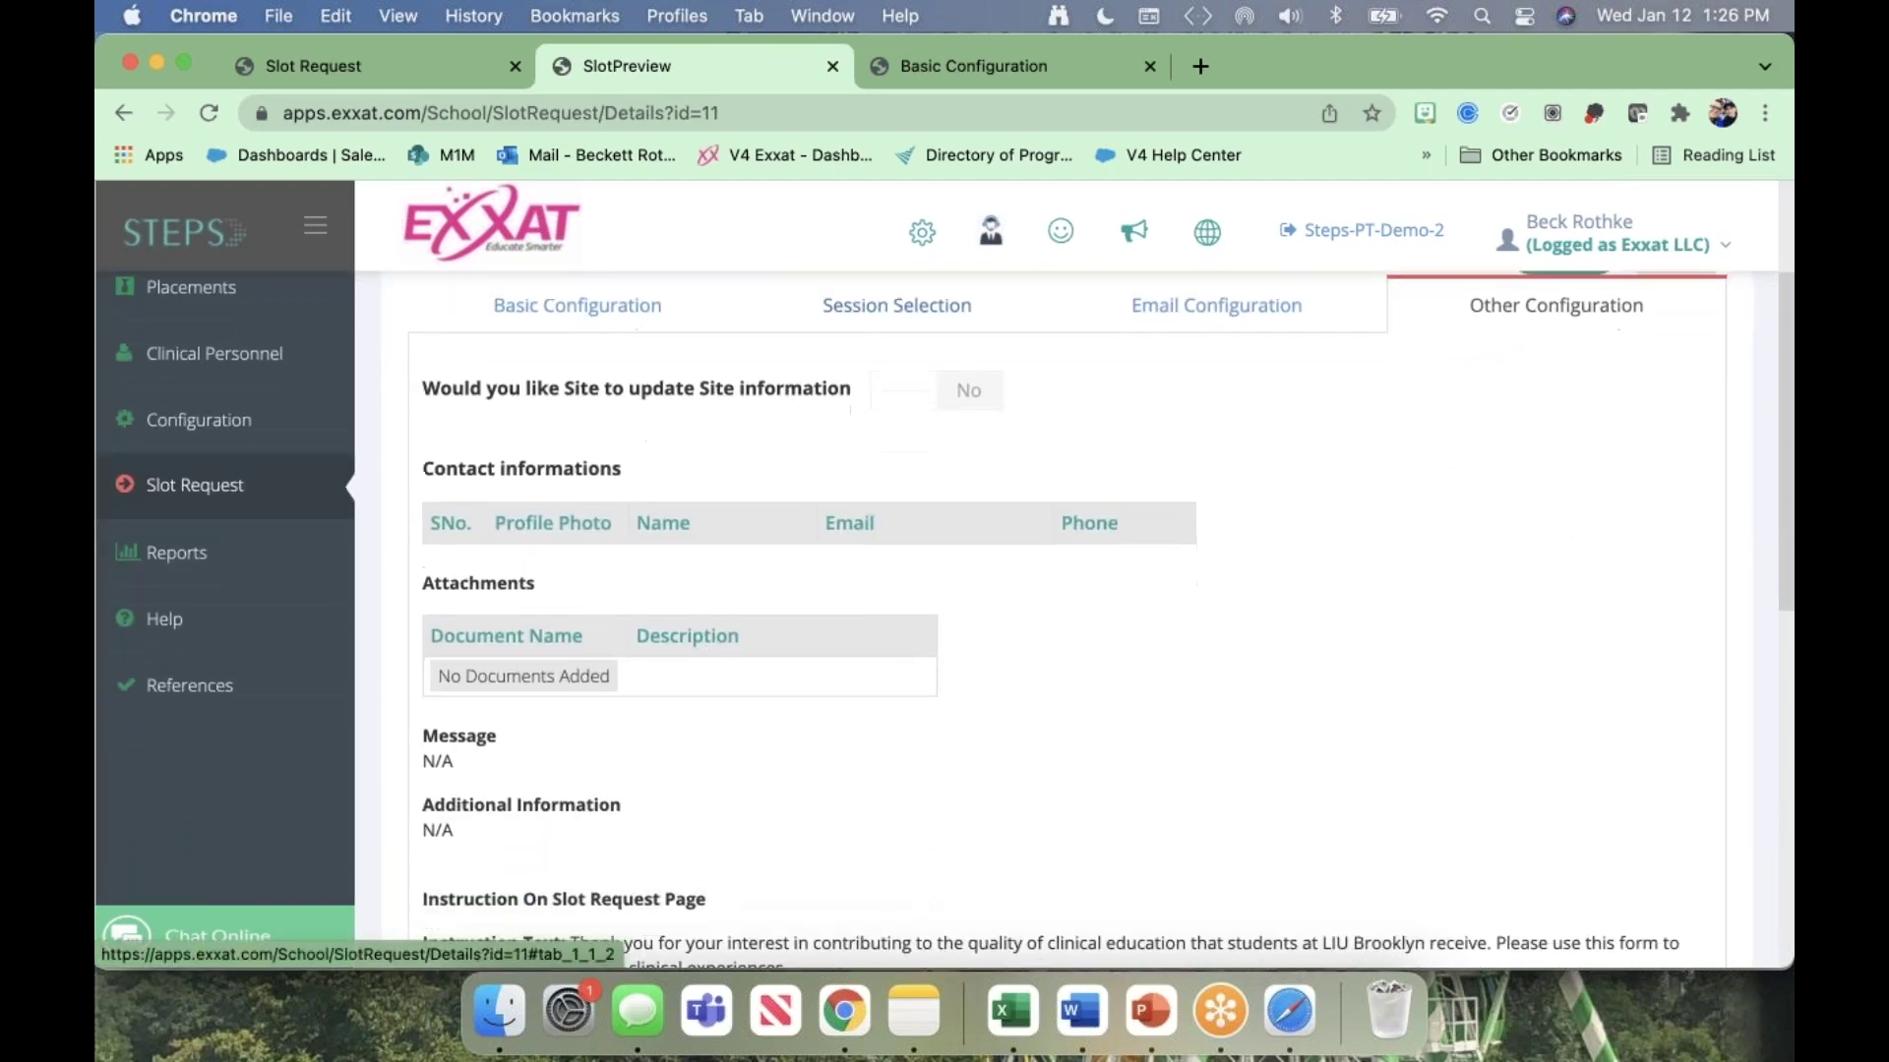
{"action": "scroll", "coordinate": [1179, 705], "scroll_direction": "up", "scroll_amount": 3}
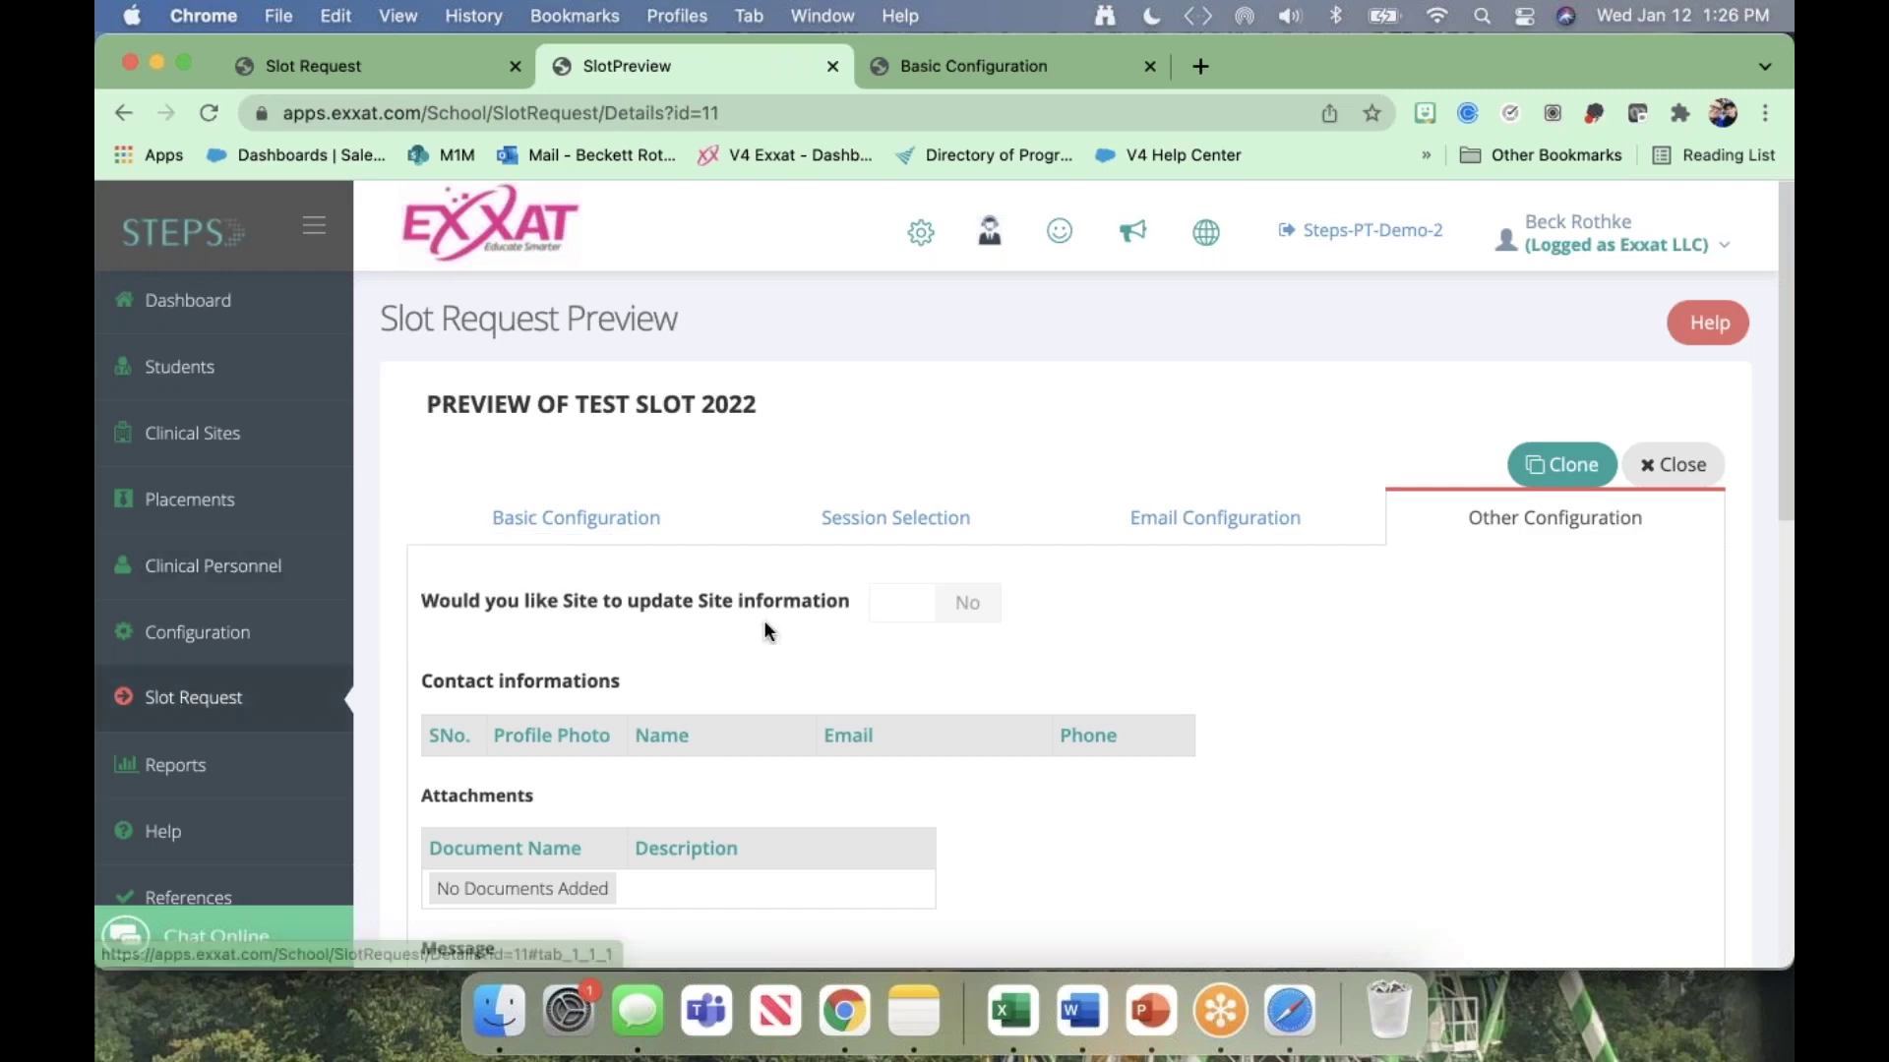
{"action": "left_click", "coordinate": [1653, 475]}
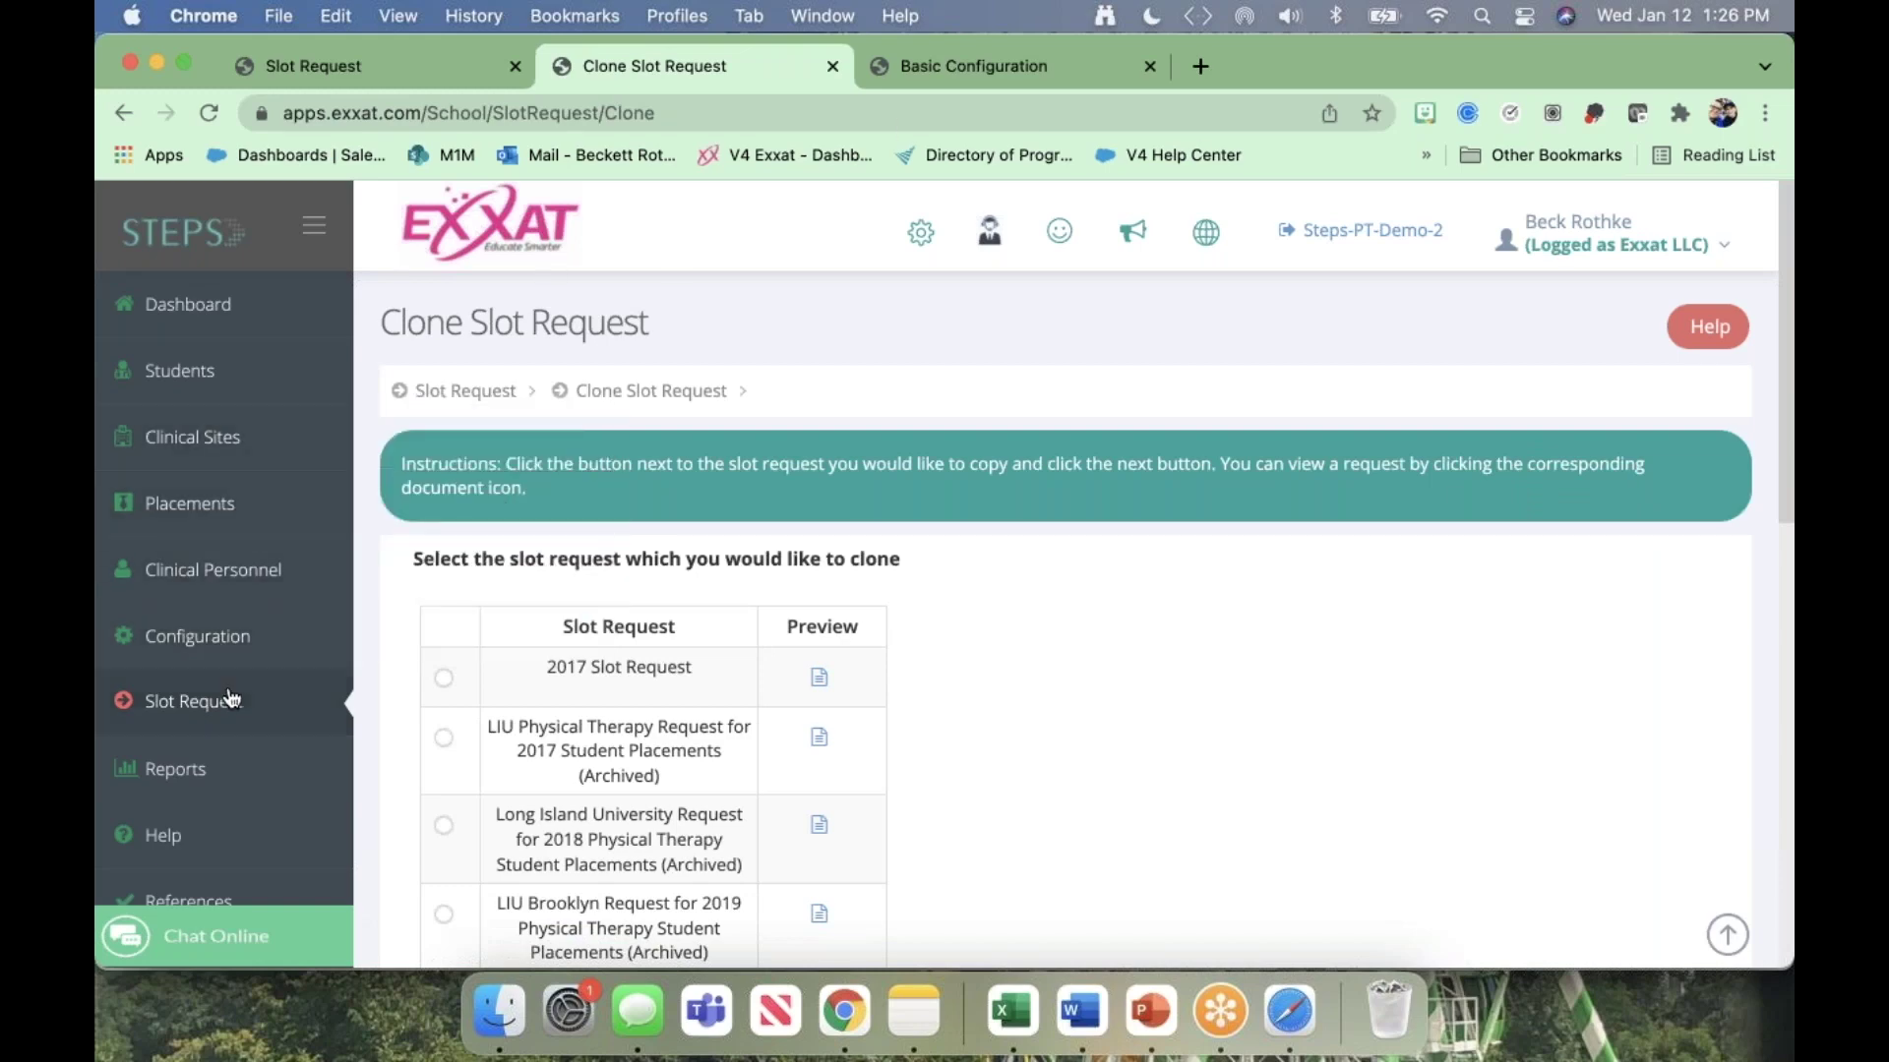
{"action": "left_click", "coordinate": [232, 639]}
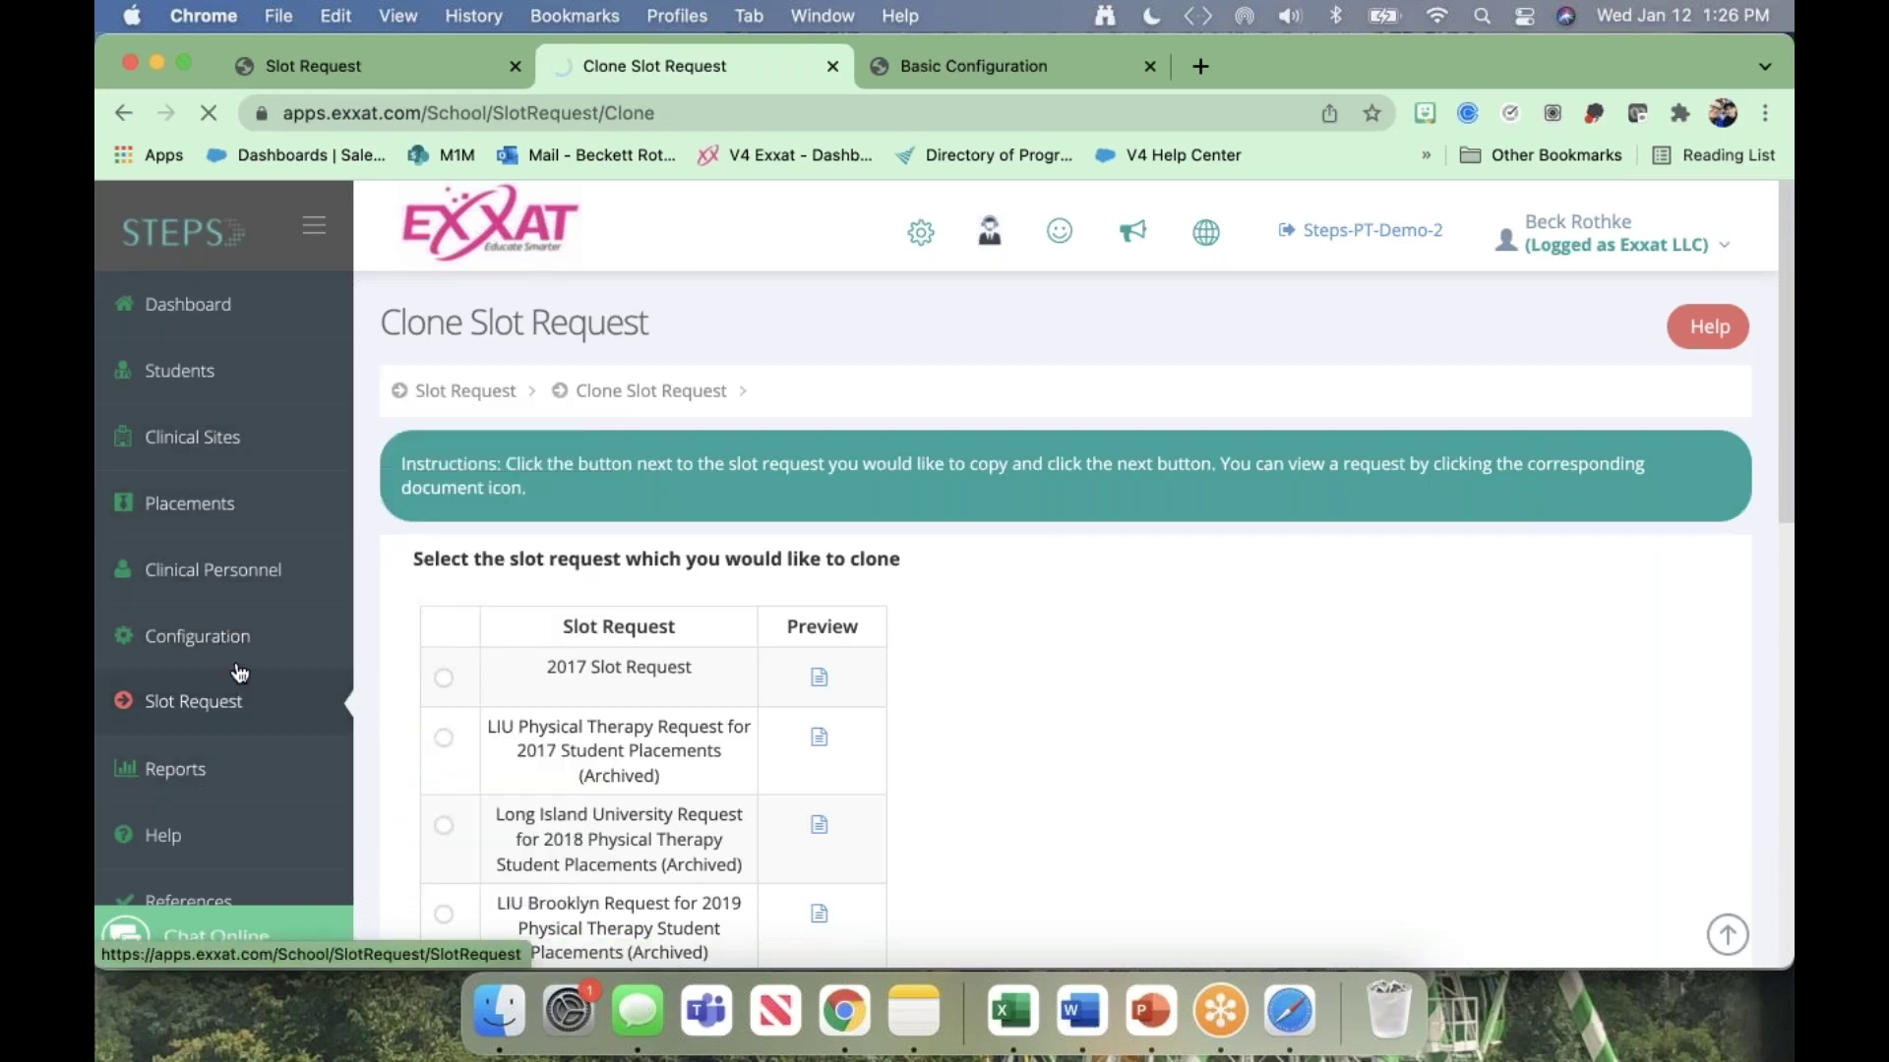